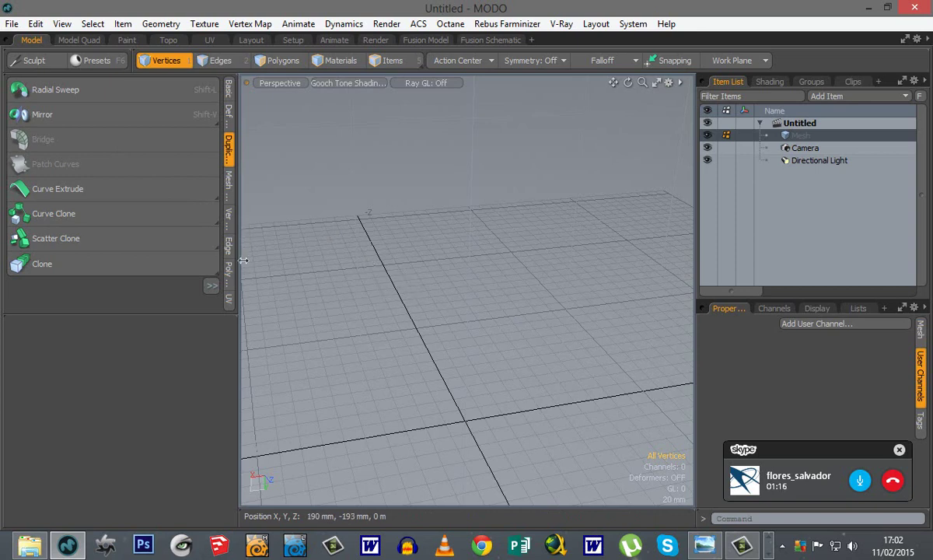
Step: Widen the 3D viewport on both sides and open the recent scene anillo_final.lxo
drag(239, 344, 169, 340)
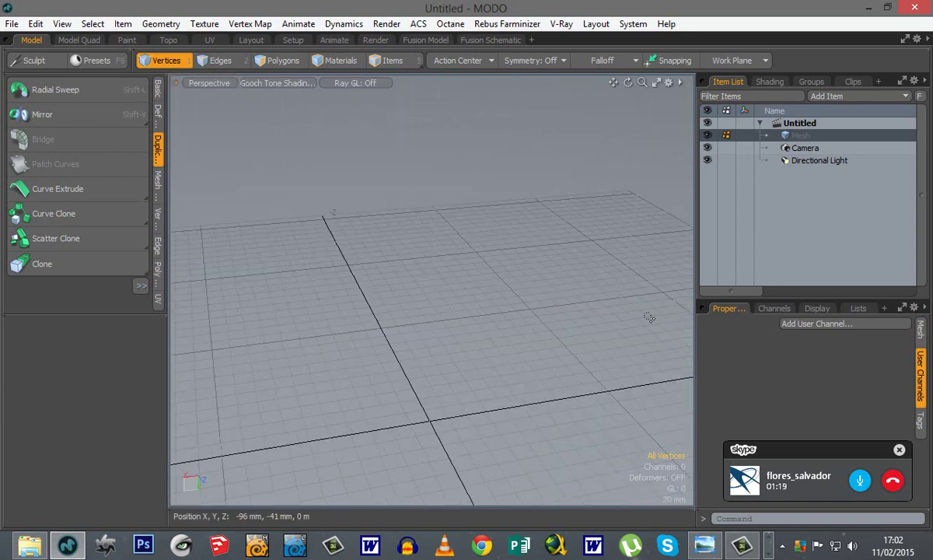
drag(696, 335, 721, 335)
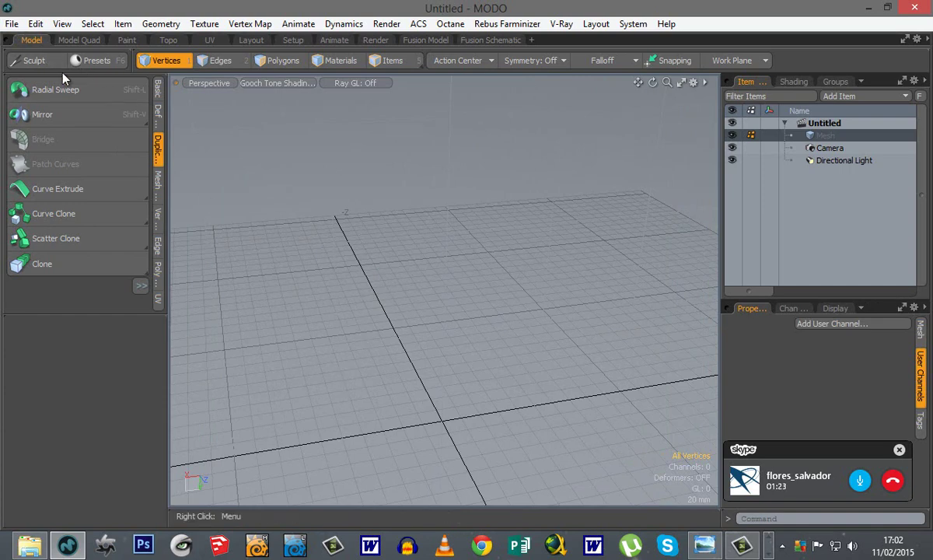
click(13, 24)
mouse_move(152, 62)
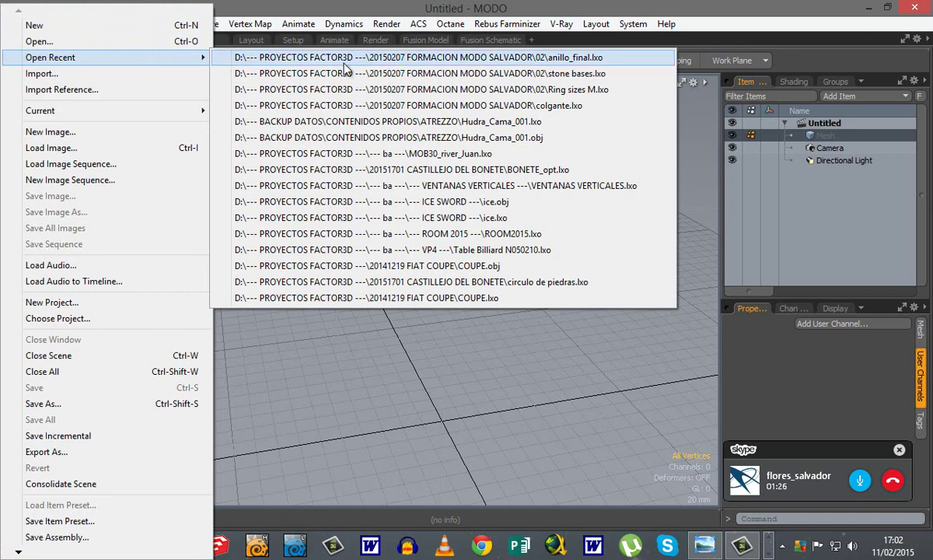
click(385, 61)
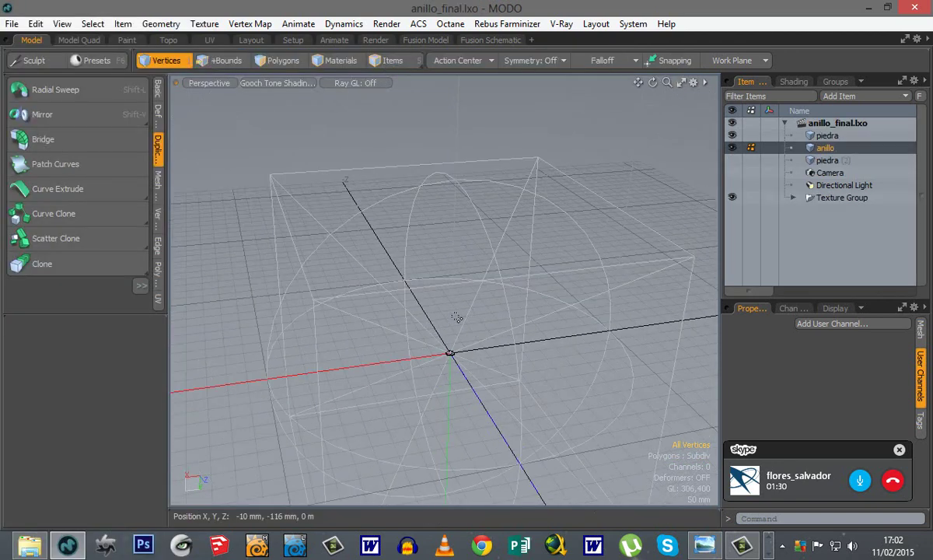
Step: Switch the anillo mesh from subdivision surfaces to plain faces and examine the stone settings around the ring
key(shift+a)
ctrl+alt+drag(461, 380, 675, 352)
alt+drag(630, 381, 563, 467)
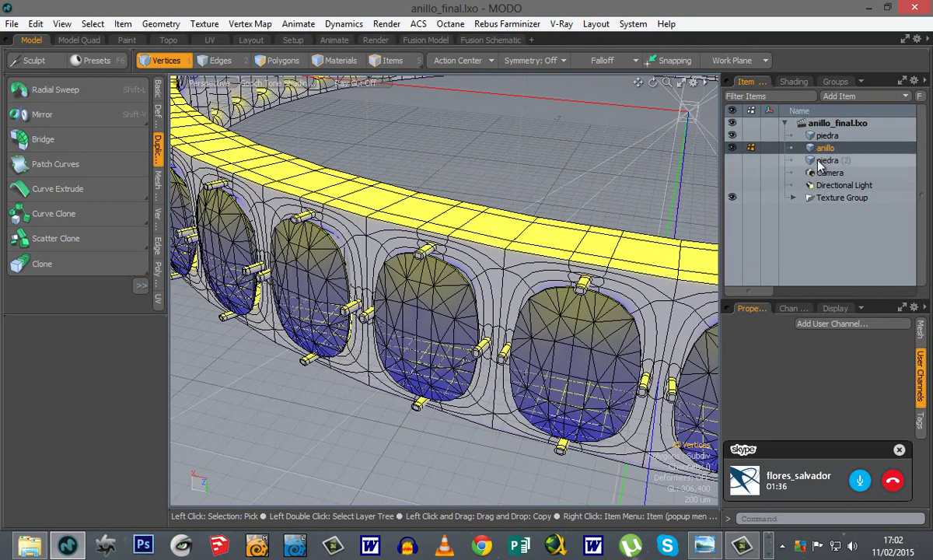
click(820, 160)
click(825, 148)
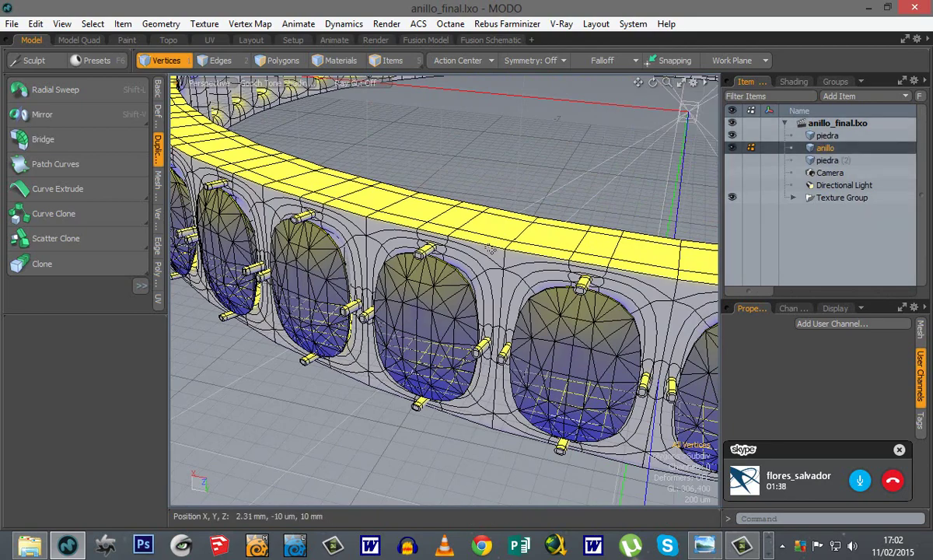
alt+drag(490, 248, 504, 284)
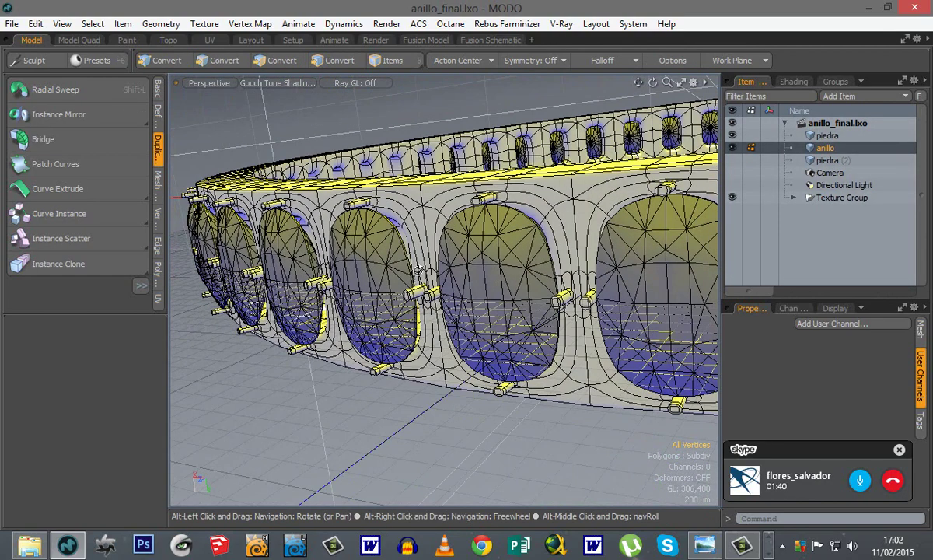
scroll(417, 274, up, 3)
key(Tab)
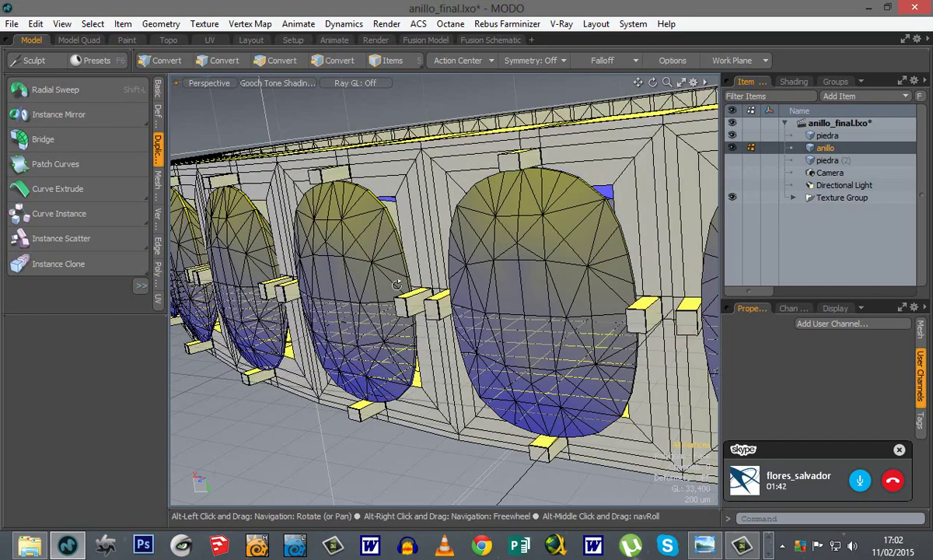
alt+drag(397, 285, 489, 343)
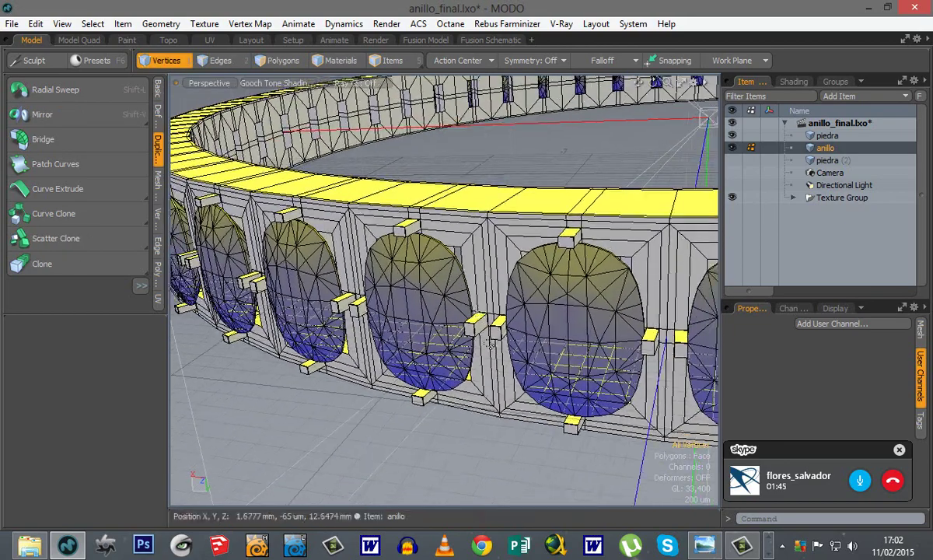
alt+drag(401, 343, 489, 336)
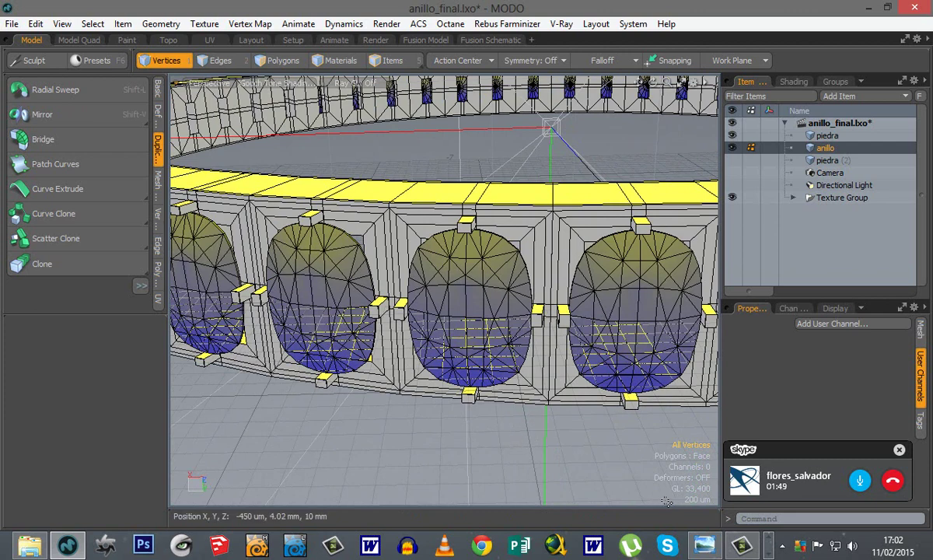
Step: Switch to Skype and start sharing the screen with the call contact
click(768, 553)
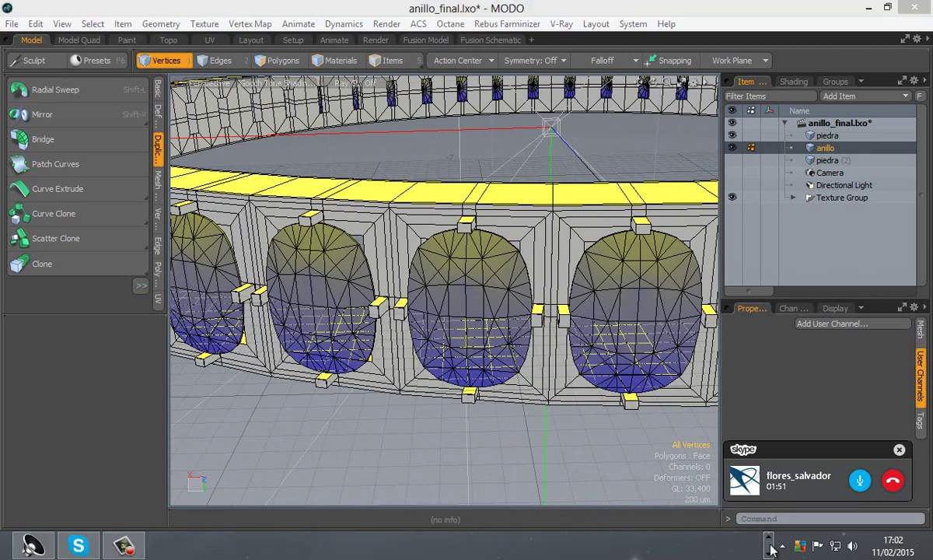
click(78, 546)
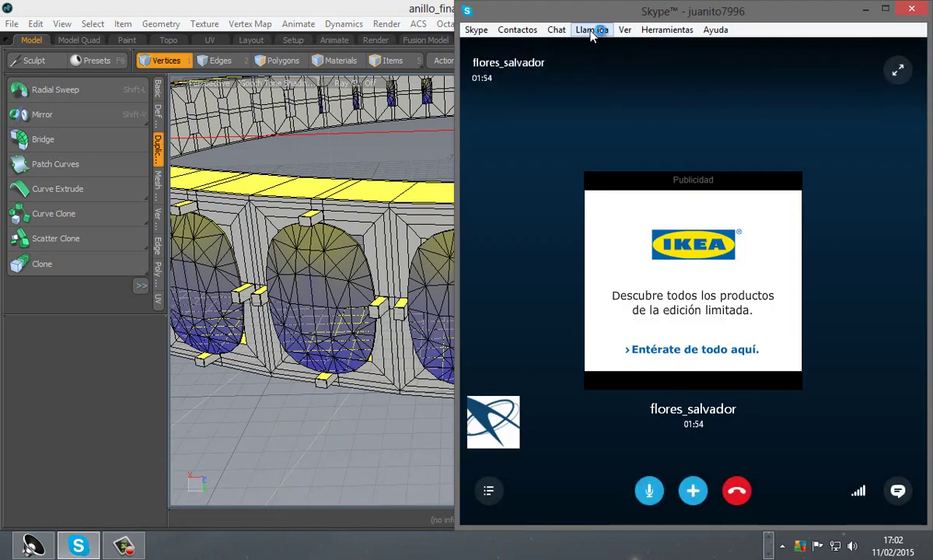
click(592, 31)
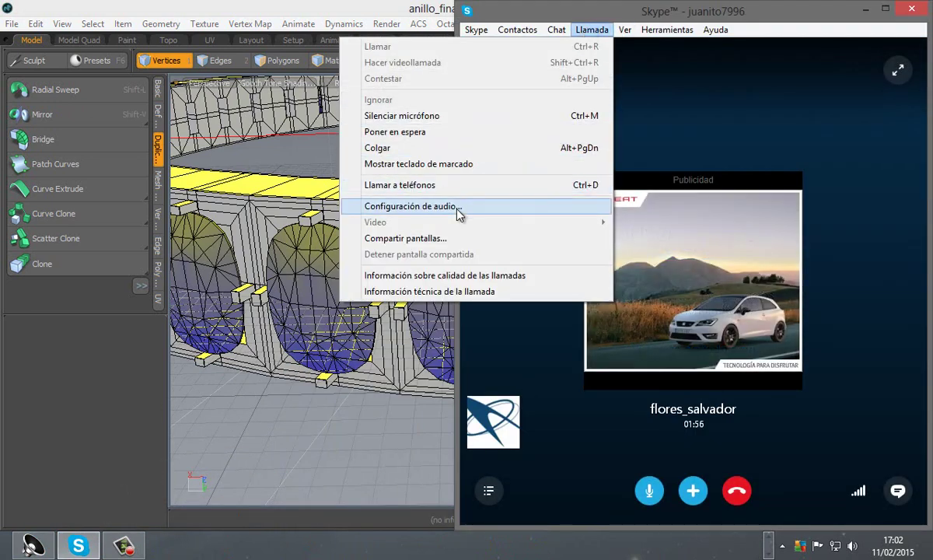
click(435, 239)
click(476, 365)
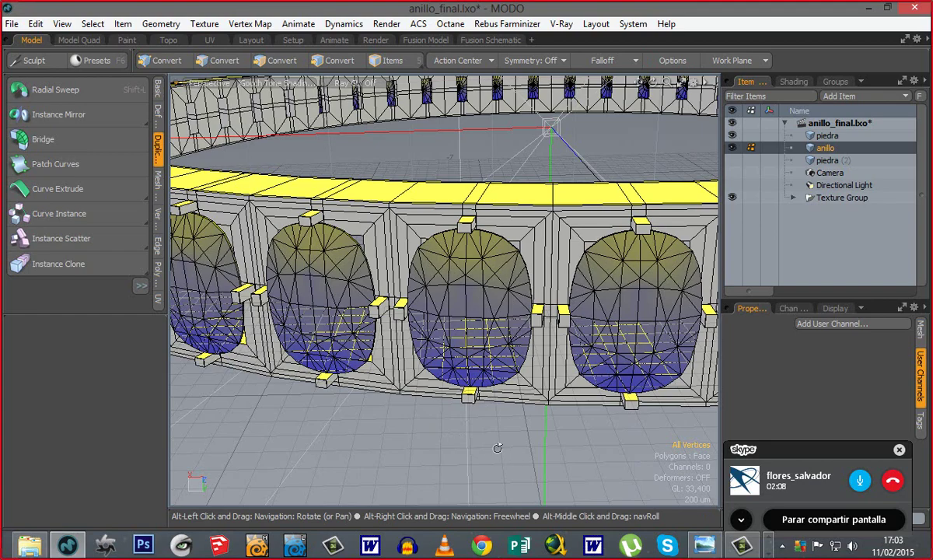
Step: Hide the first piedra item and turn subdivision surfaces back on for the anillo mesh
alt+drag(458, 442, 354, 225)
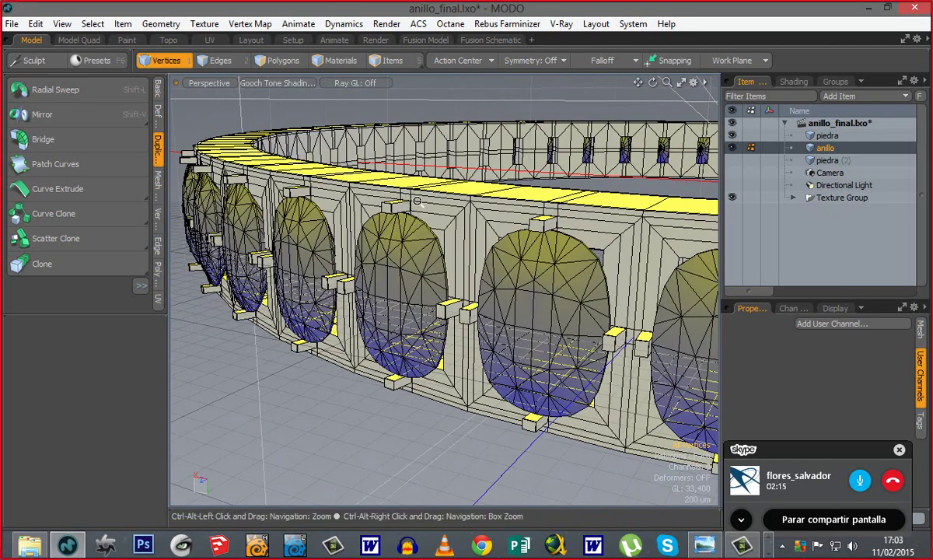
ctrl+alt+drag(416, 204, 454, 204)
ctrl+alt+drag(455, 280, 403, 283)
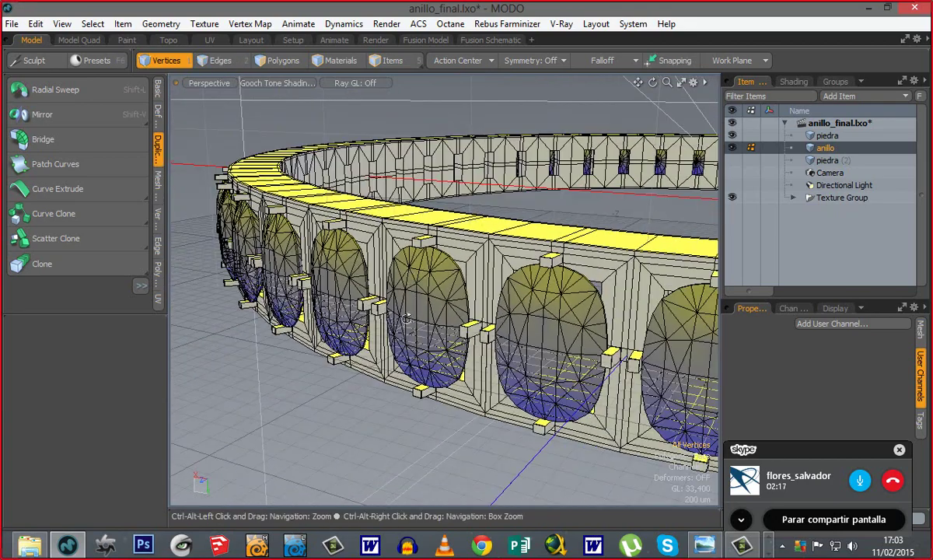
mouse_move(468, 414)
alt+shift+mouse_down()
mouse_move(451, 405)
mouse_move(471, 420)
alt+shift+mouse_up()
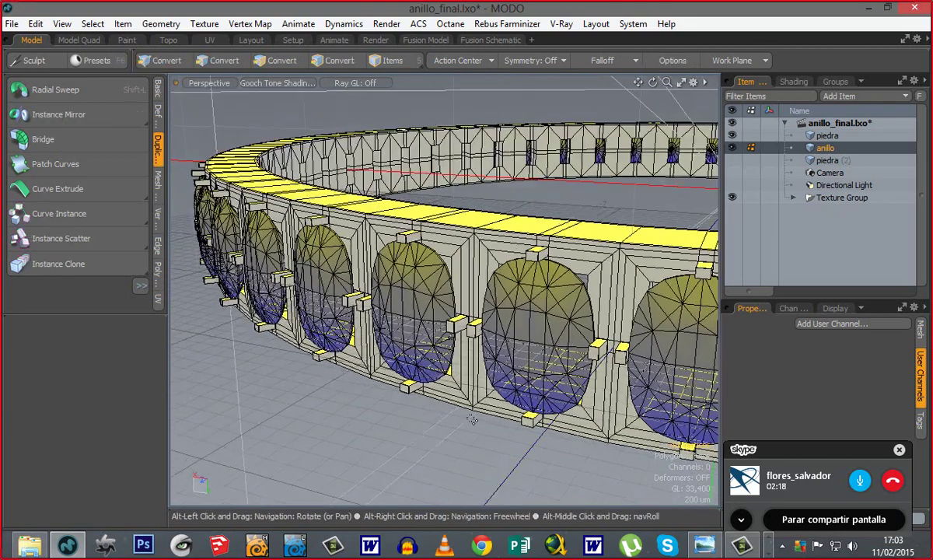
click(732, 137)
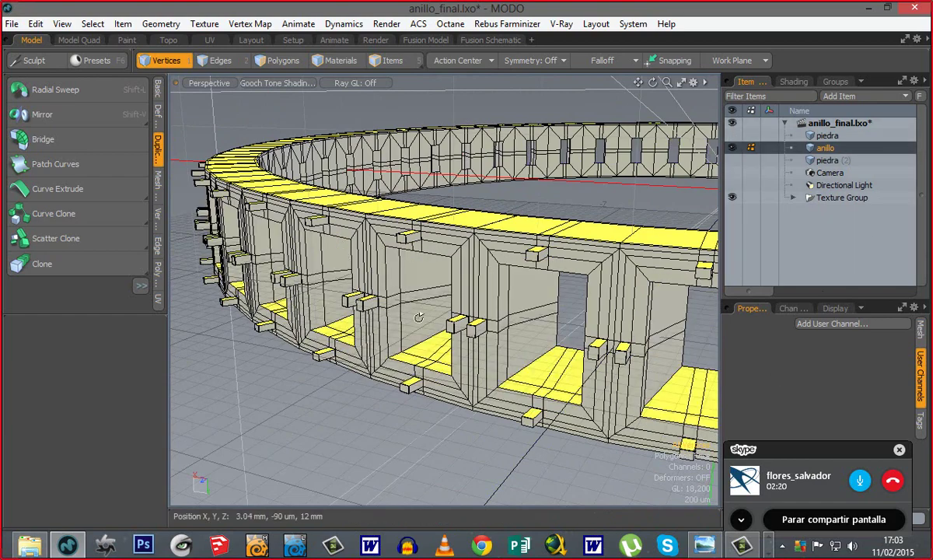
alt+drag(355, 335, 398, 340)
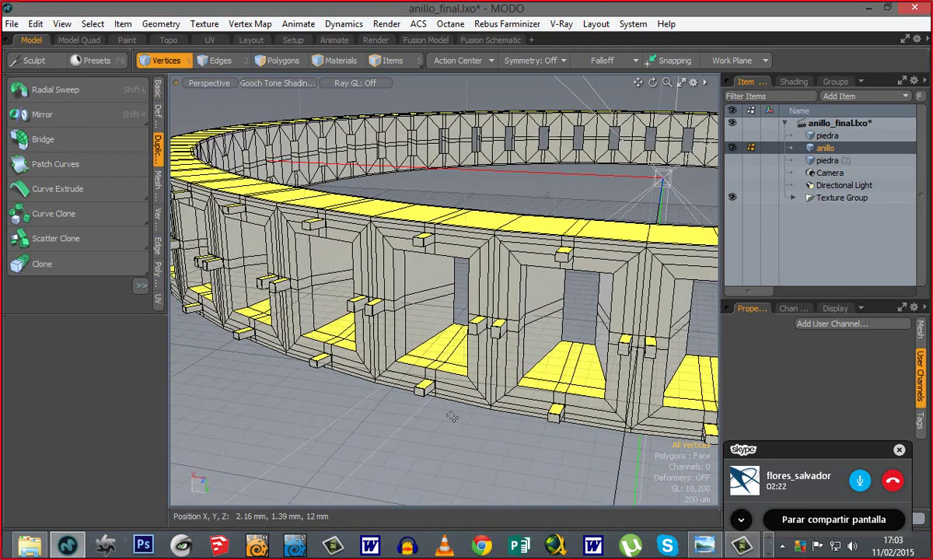
key(Tab)
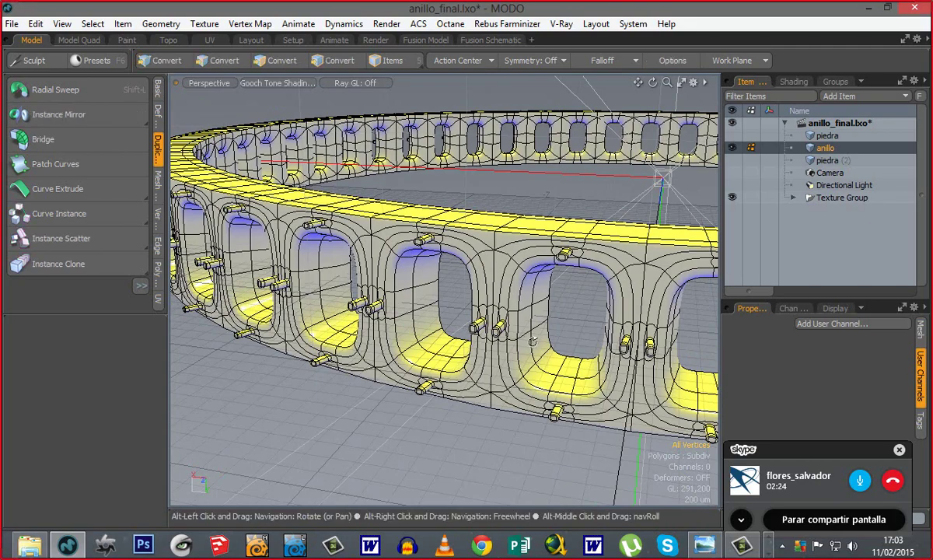
alt+drag(533, 341, 465, 320)
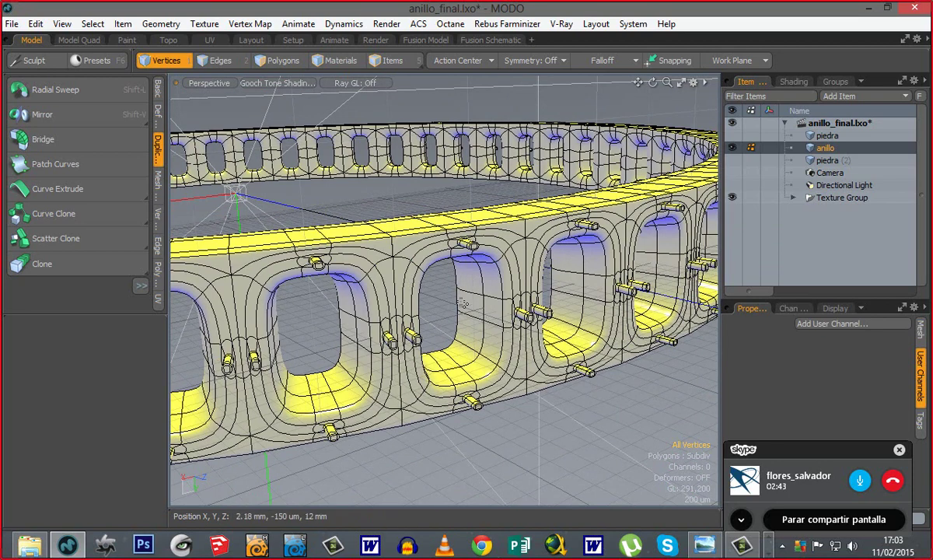
Step: Compare the faceted and subdivided versions of the anillo mesh around its window openings and prongs, ending with subdivision on
key(Tab)
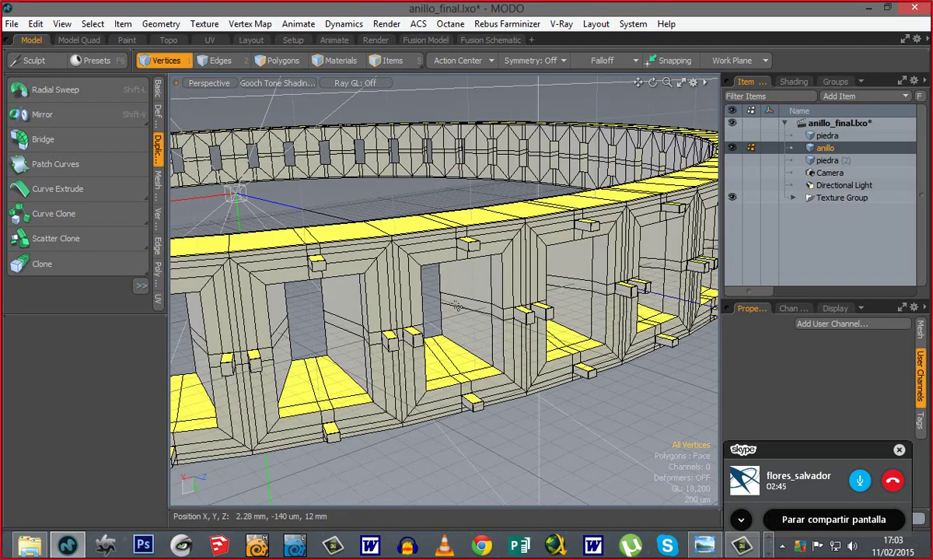
alt+drag(441, 320, 519, 403)
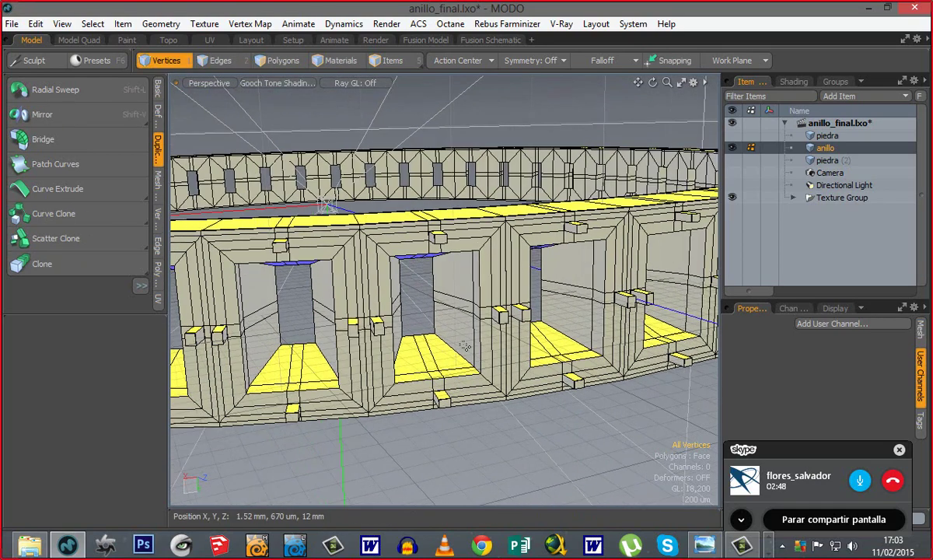
alt+drag(427, 292, 402, 313)
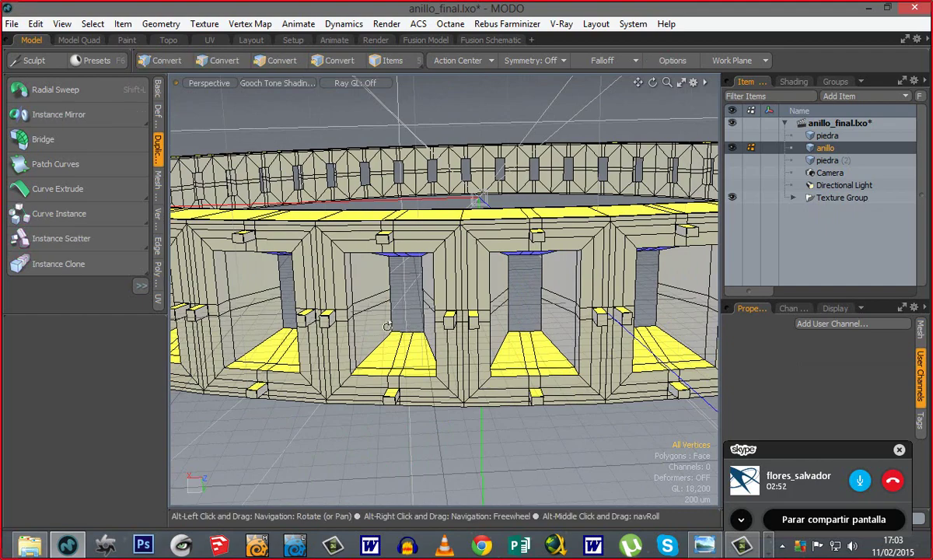
alt+drag(429, 331, 491, 337)
key(Tab)
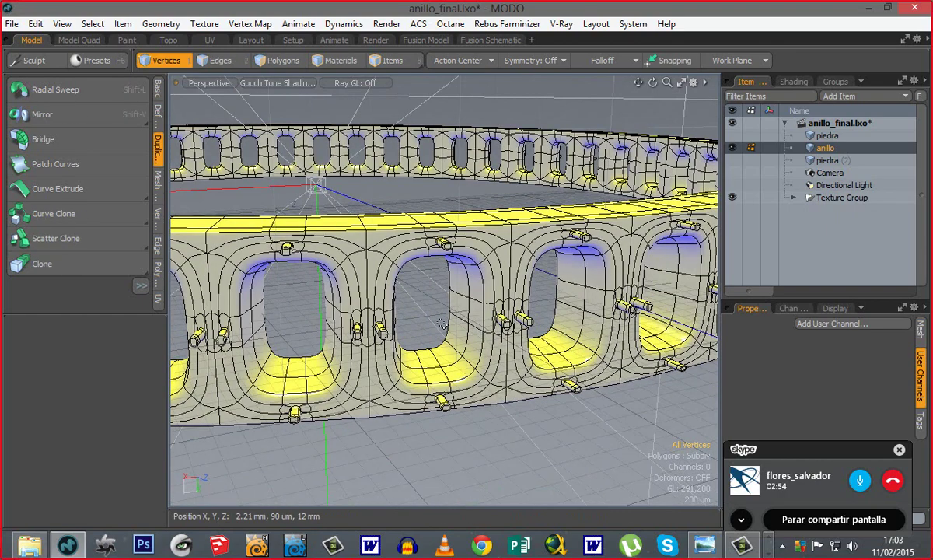
alt+drag(421, 345, 488, 320)
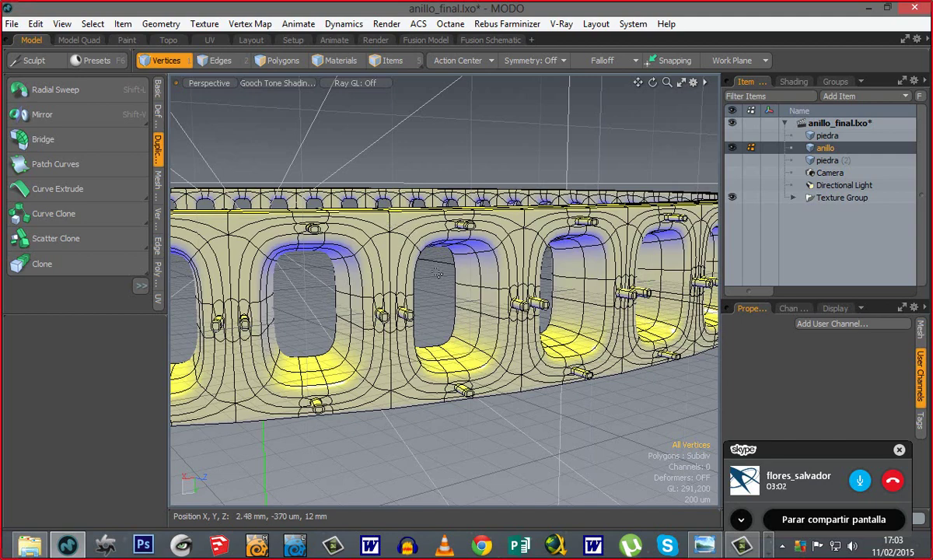
key(Tab)
alt+drag(441, 276, 480, 310)
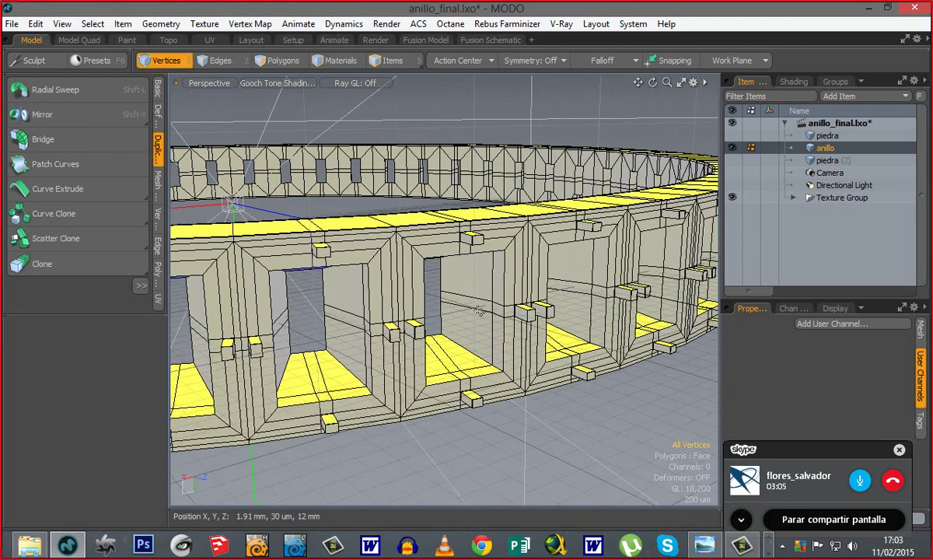
key(Tab)
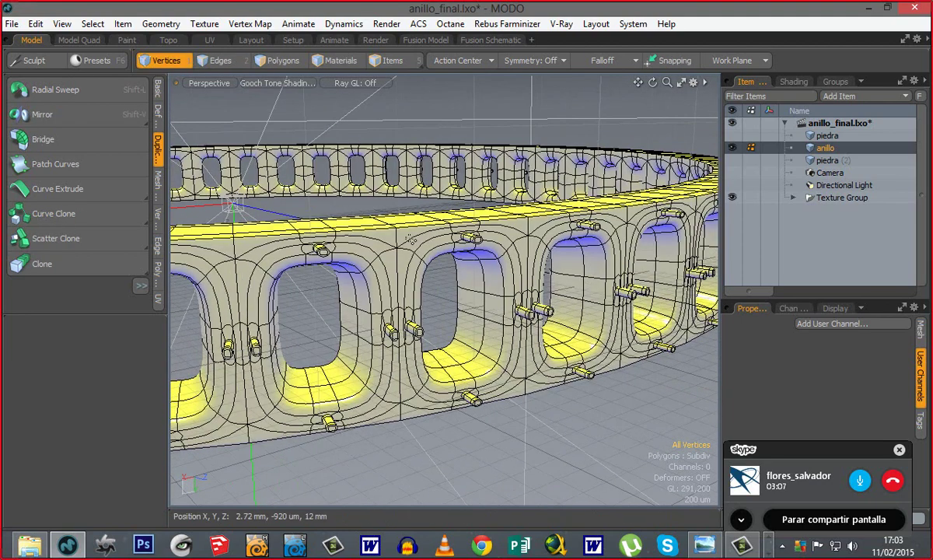
mouse_move(430, 324)
alt+mouse_down()
mouse_move(450, 305)
mouse_move(435, 320)
alt+mouse_up()
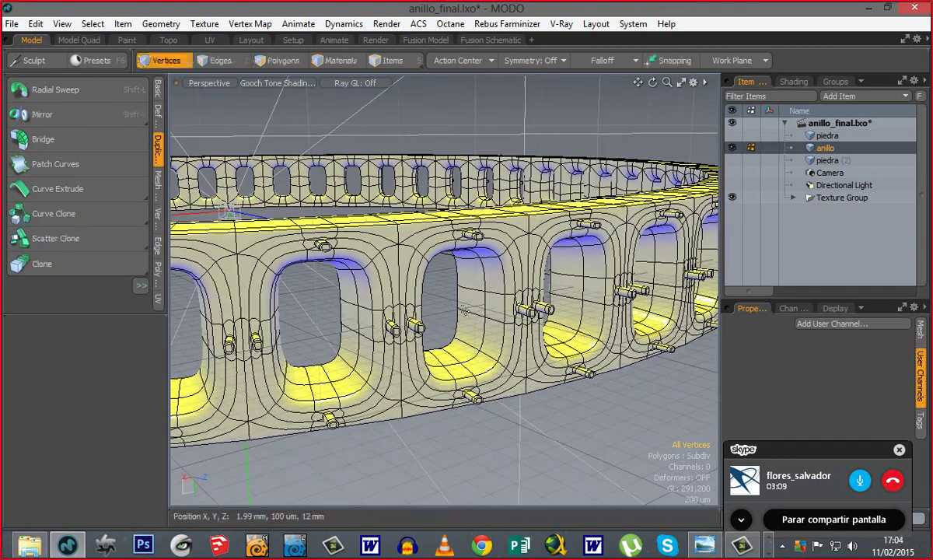
ctrl+alt+drag(377, 242, 390, 227)
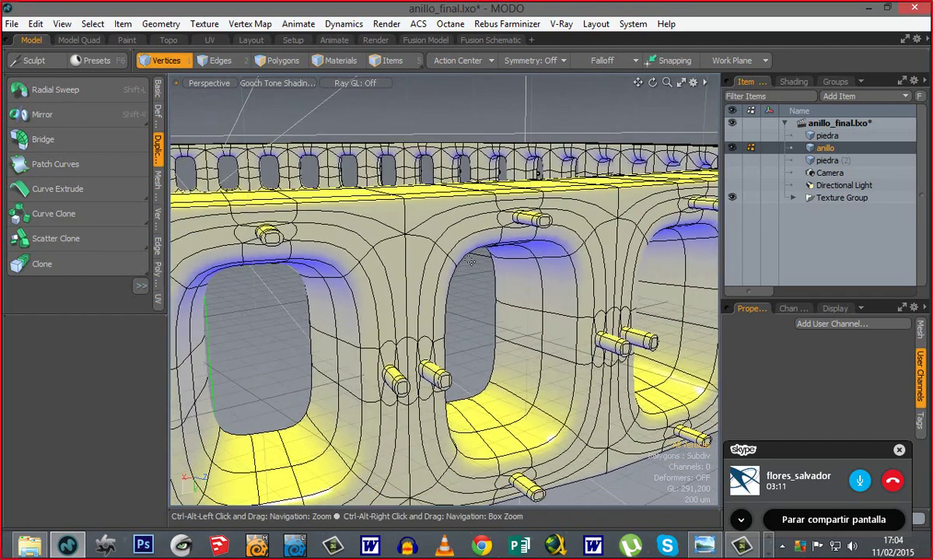
key(Tab)
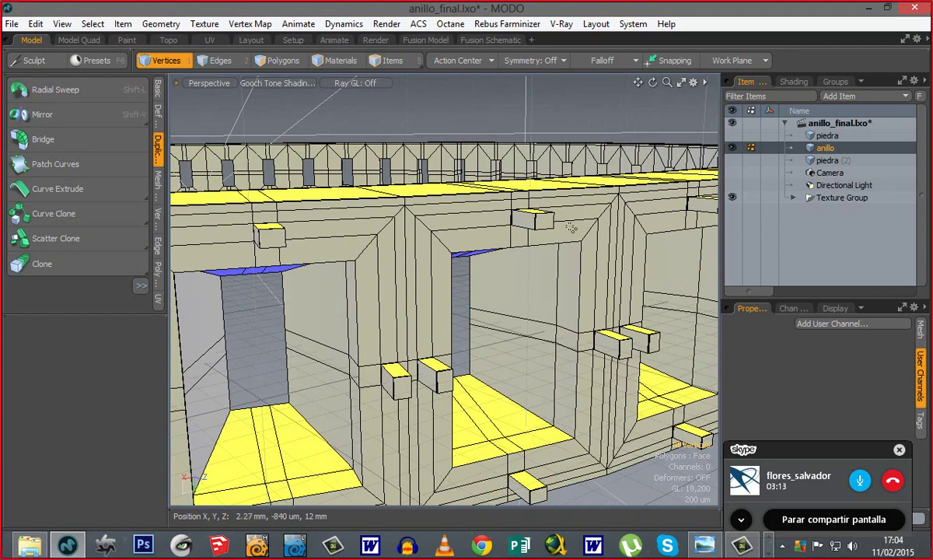
key(Tab)
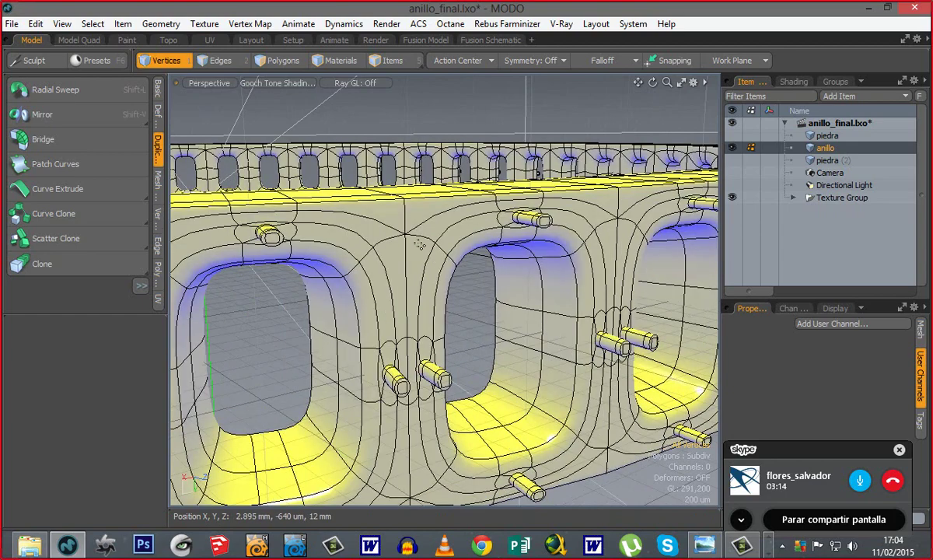
alt+drag(518, 245, 345, 156)
Step: Switch to Items selection mode, and clear room for the item list by widening its panel and moving the Skype call window down
click(400, 64)
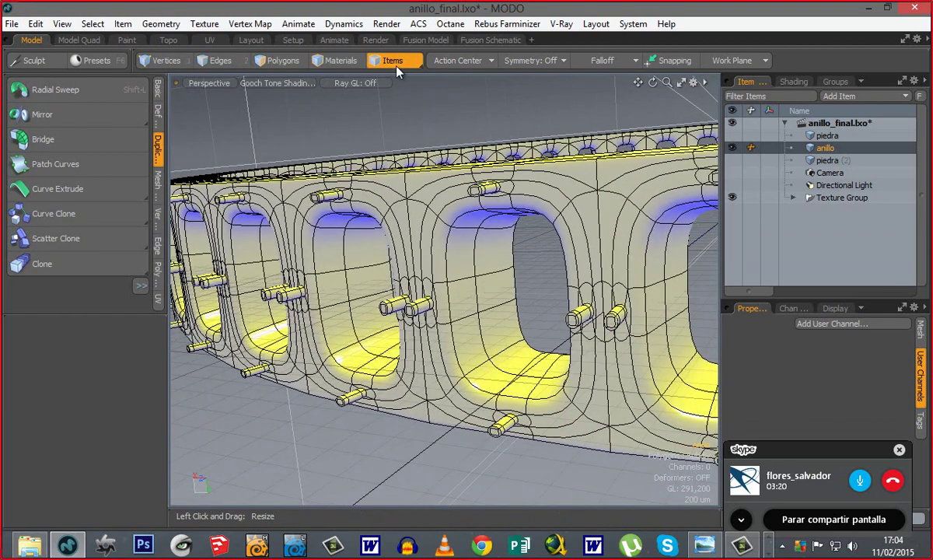
drag(722, 262, 655, 254)
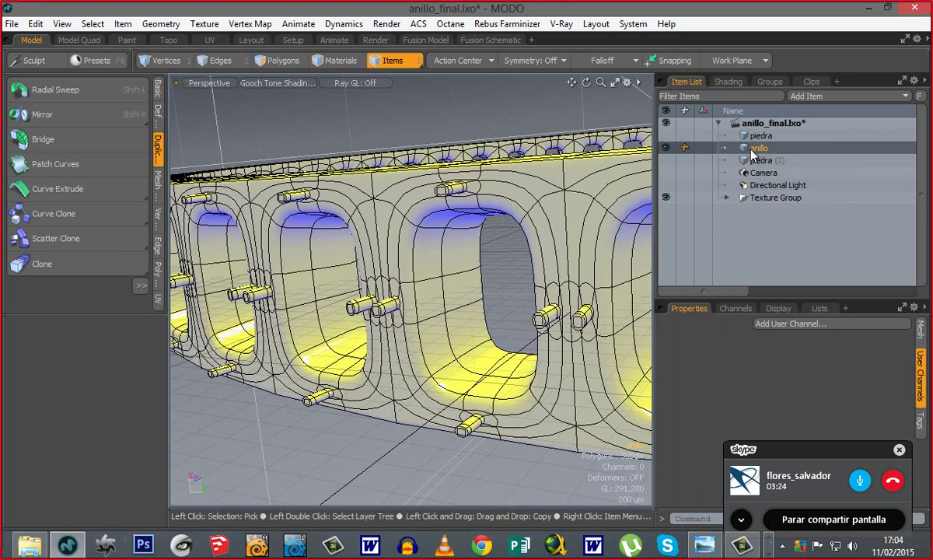
drag(837, 450, 810, 546)
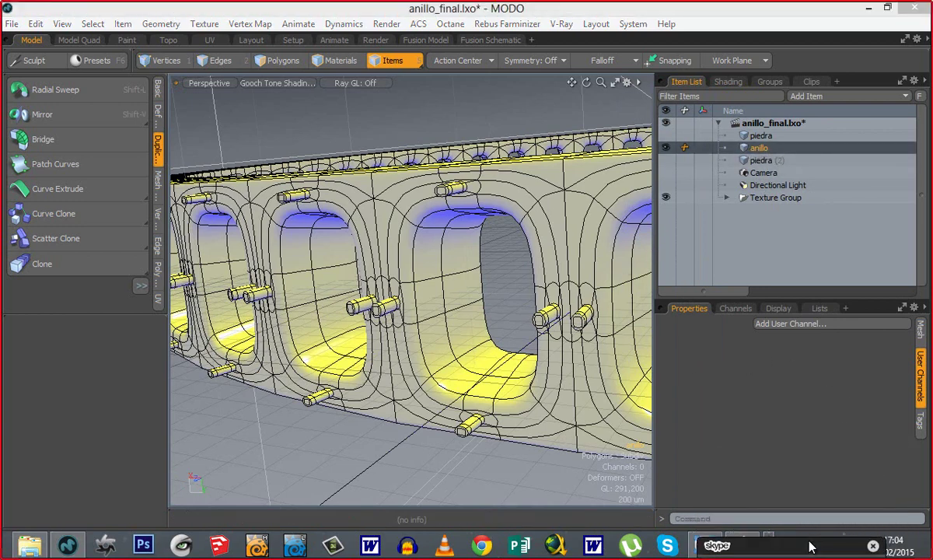
Step: Show the anillo mesh properties, enlarge the properties area upward, and set the mesh's Subdivision Level to 1
click(920, 327)
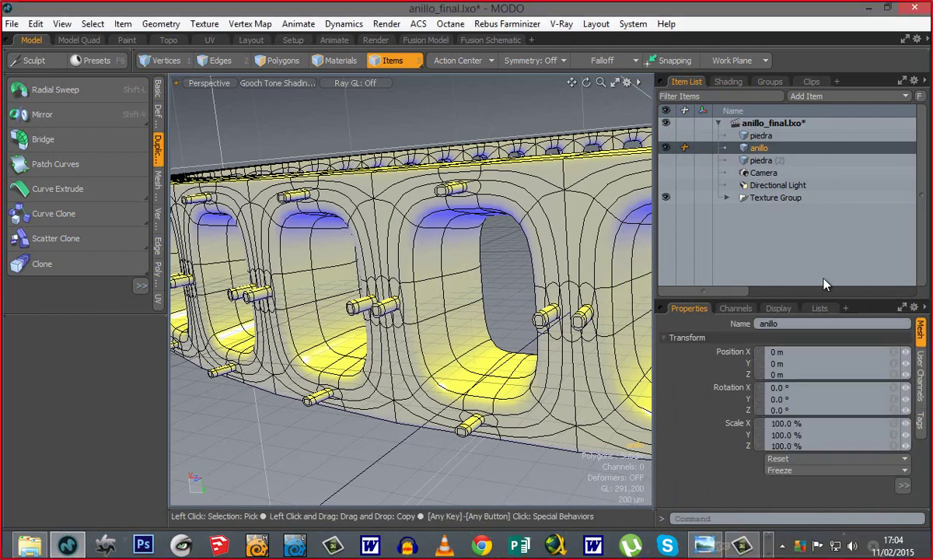
drag(853, 298, 851, 209)
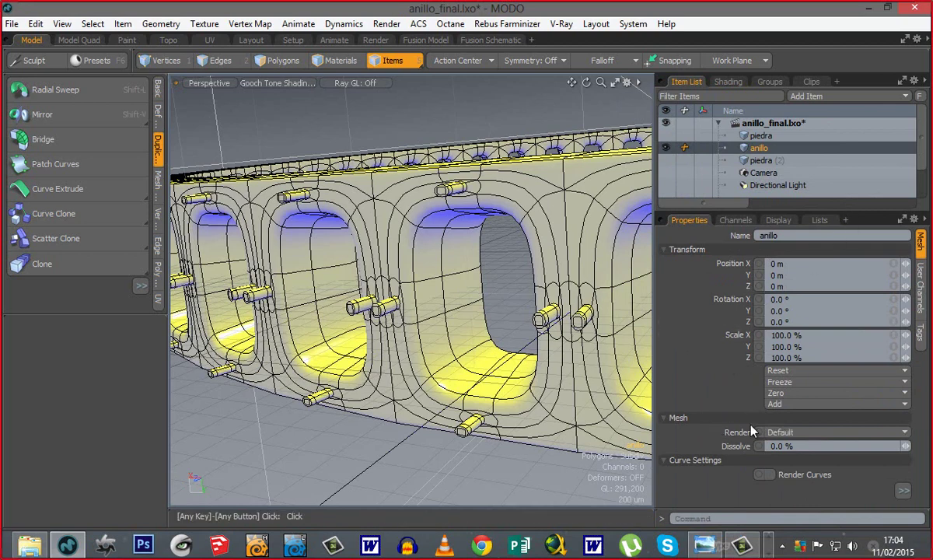
click(902, 492)
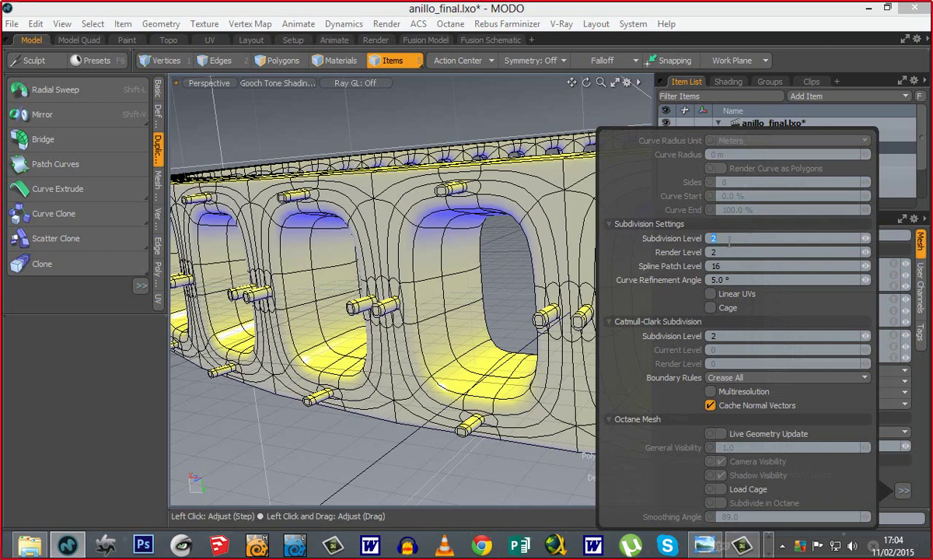
key(Return)
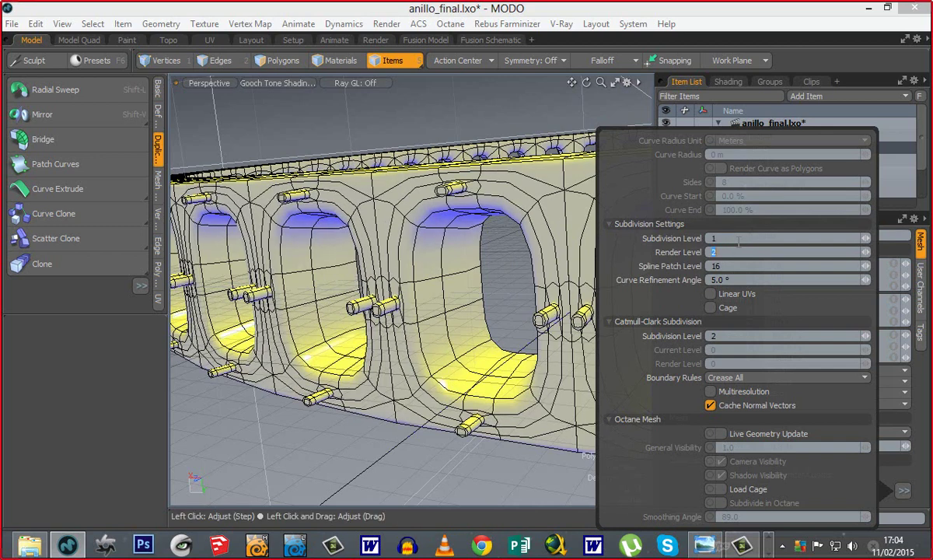
click(560, 11)
Step: Freeze the level 1 anillo subdivision surface into real polygons with the offered freeze options, and switch to Polygons selection mode
alt+drag(530, 325, 418, 308)
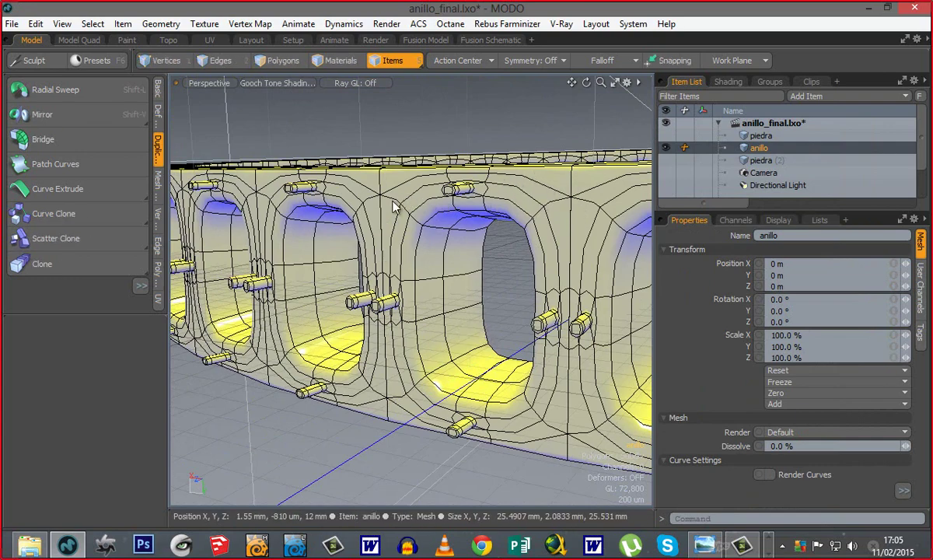
alt+drag(469, 344, 521, 326)
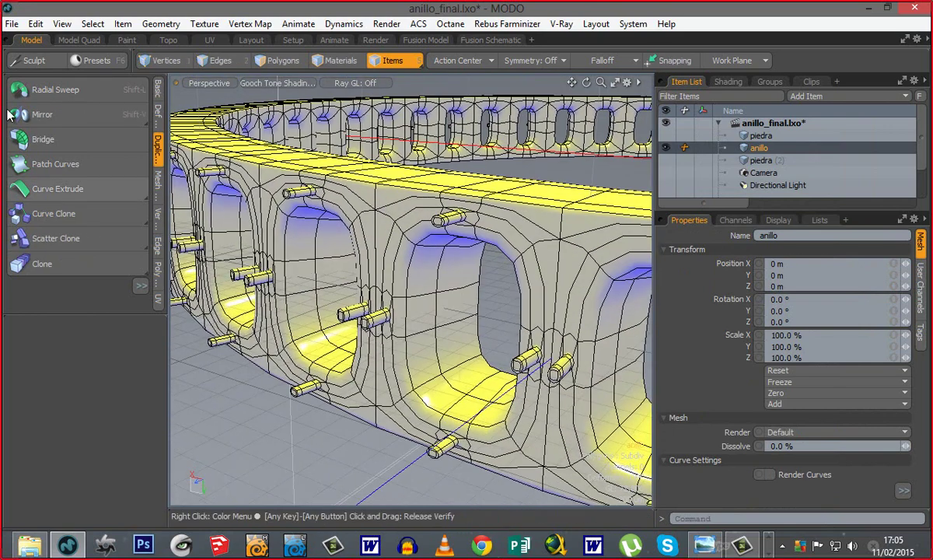
click(163, 24)
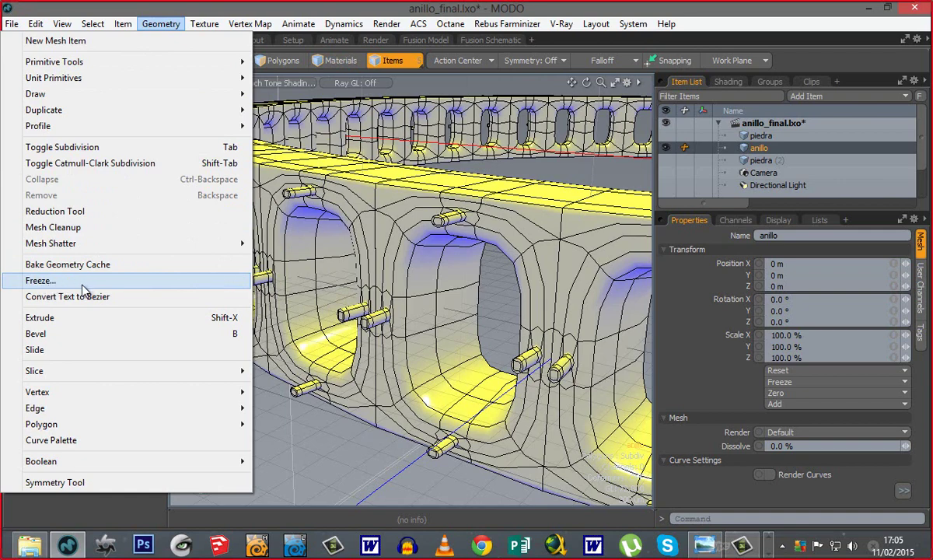
click(57, 283)
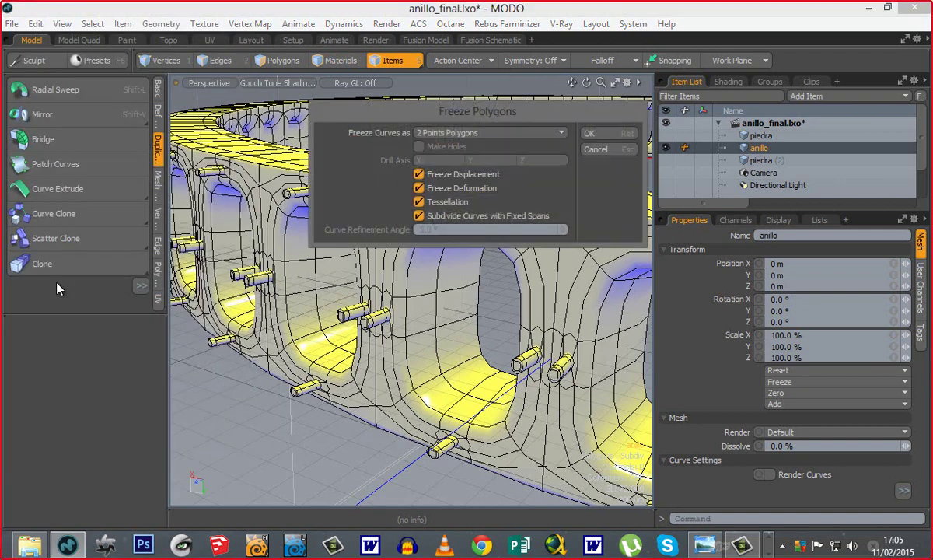
click(597, 133)
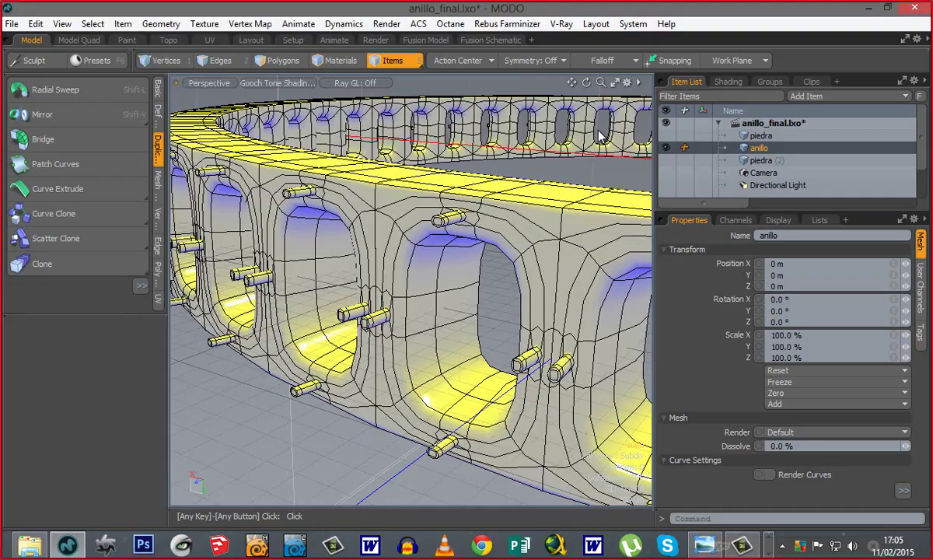
click(270, 57)
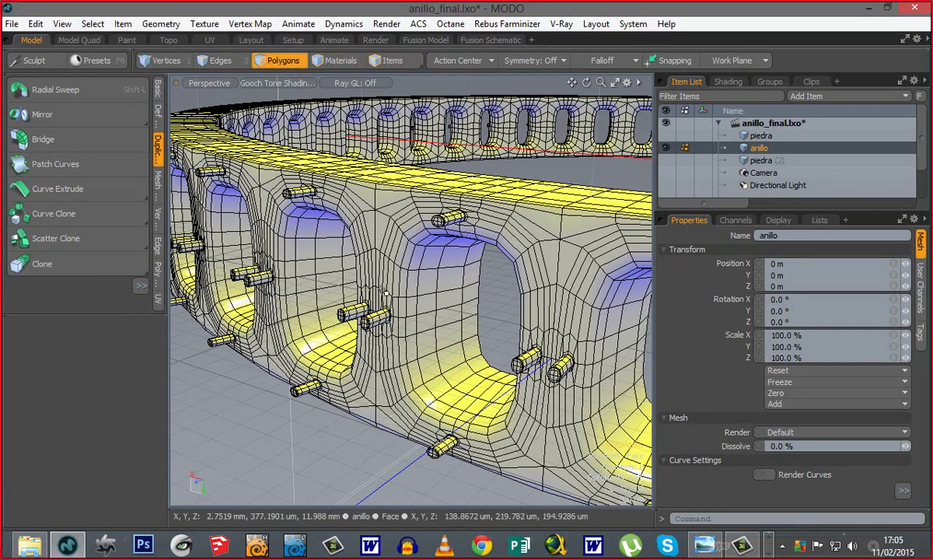
Step: Examine the frozen level 1 mesh around the window openings, return to Items selection mode, and undo the freeze
alt+drag(383, 328, 488, 316)
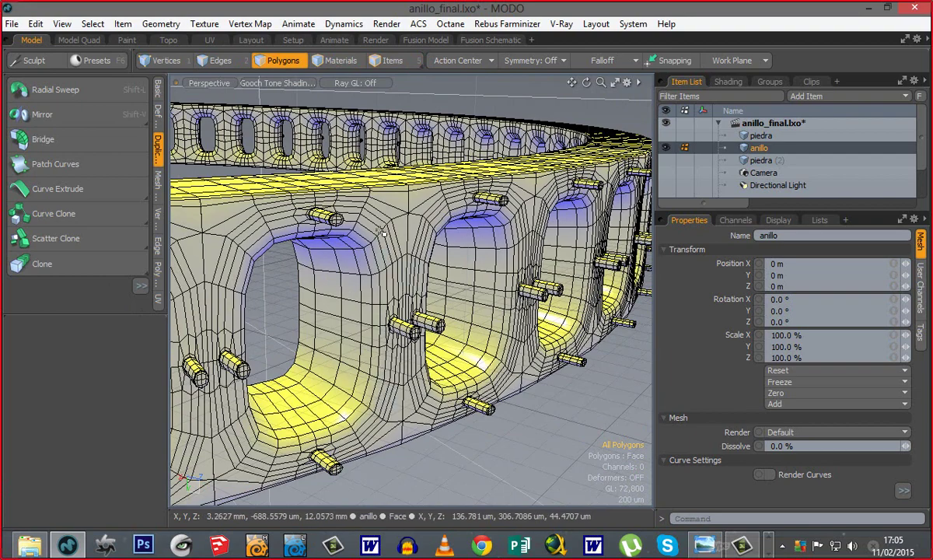
alt+drag(253, 325, 330, 287)
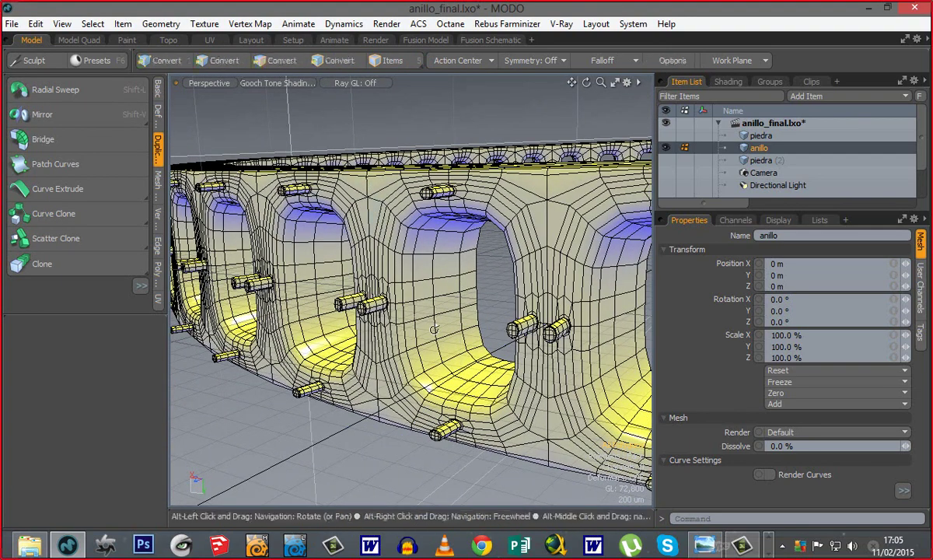
alt+drag(459, 315, 424, 356)
alt+drag(426, 305, 412, 271)
alt+drag(320, 308, 376, 330)
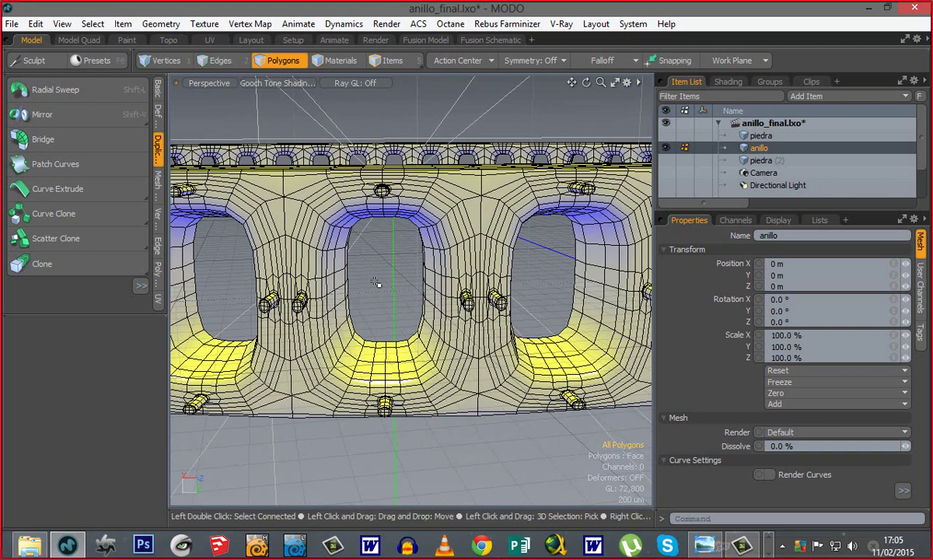
alt+drag(357, 267, 492, 302)
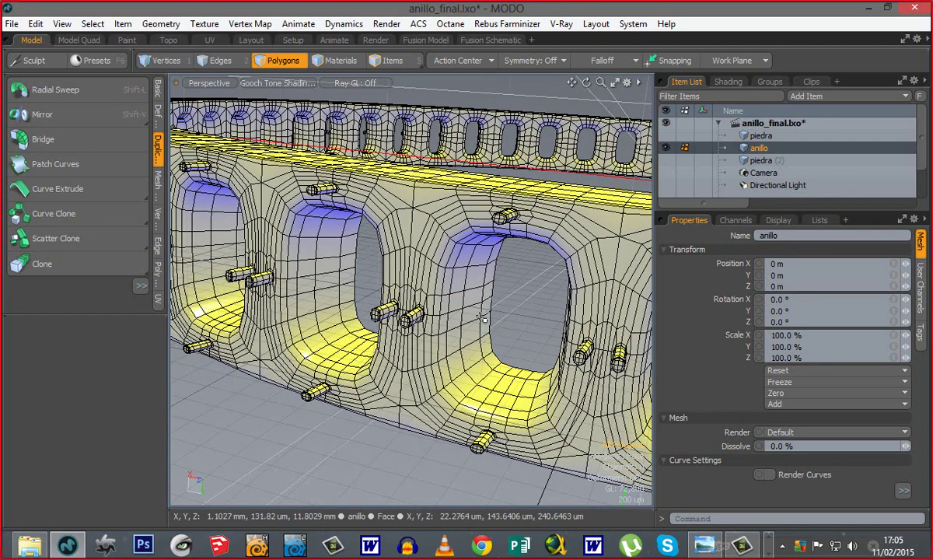
key(5)
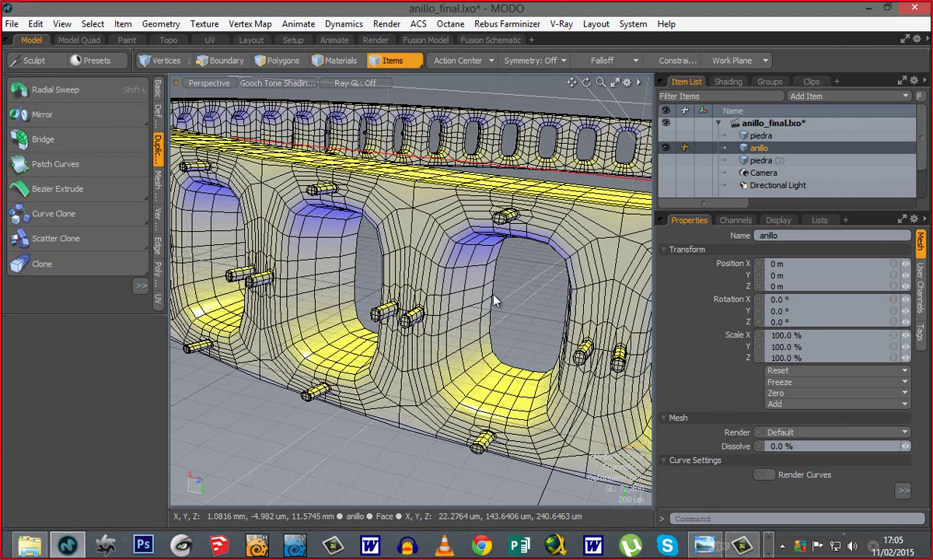
key(ctrl+z)
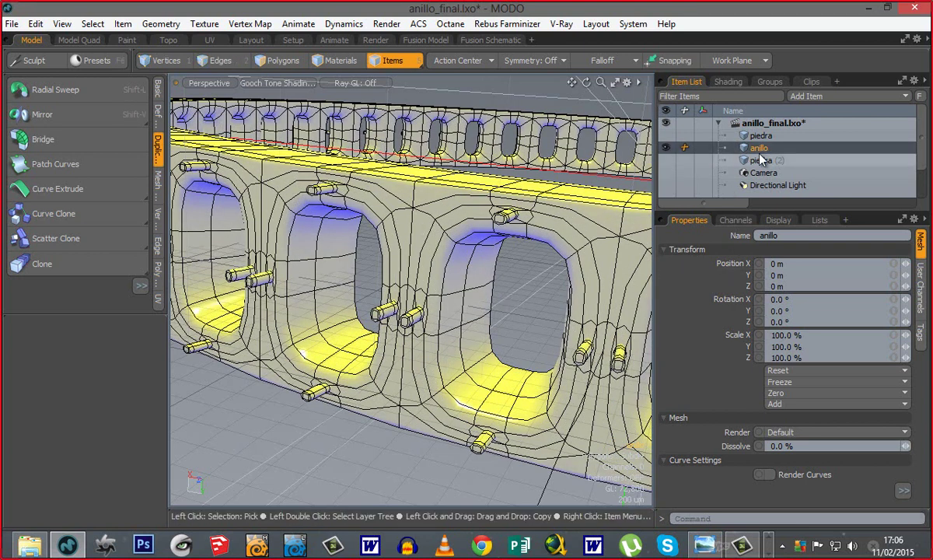
Step: Set the anillo mesh's Subdivision Level to 3 in its subdivision settings
click(903, 491)
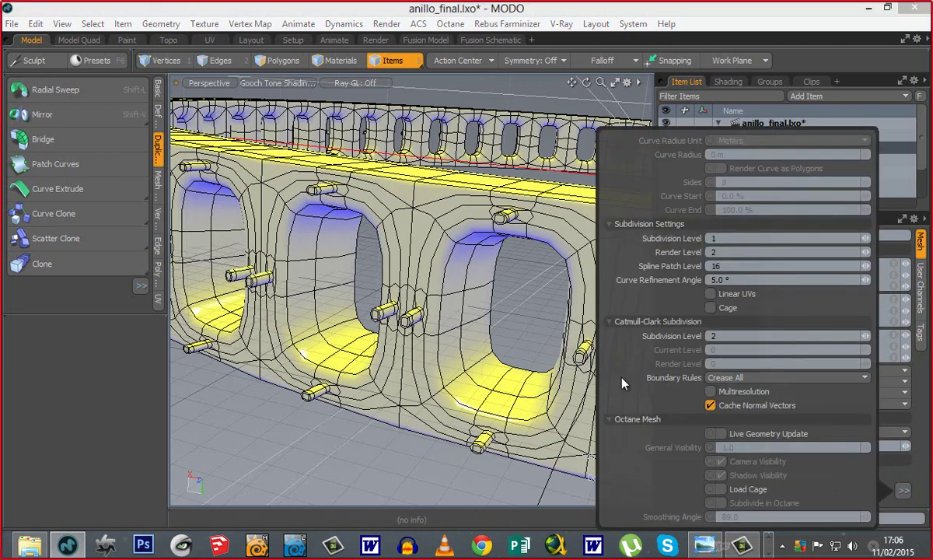
double_click(716, 239)
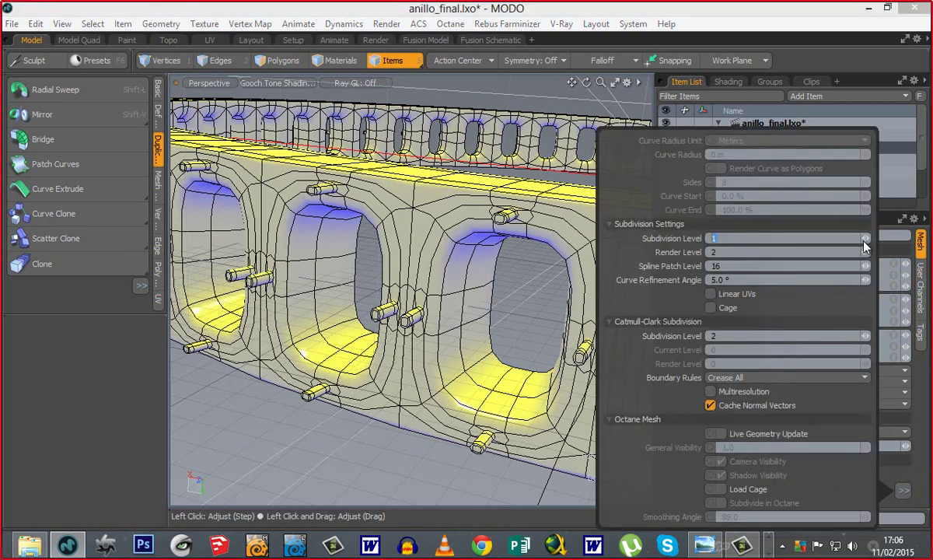
text(3)
key(Return)
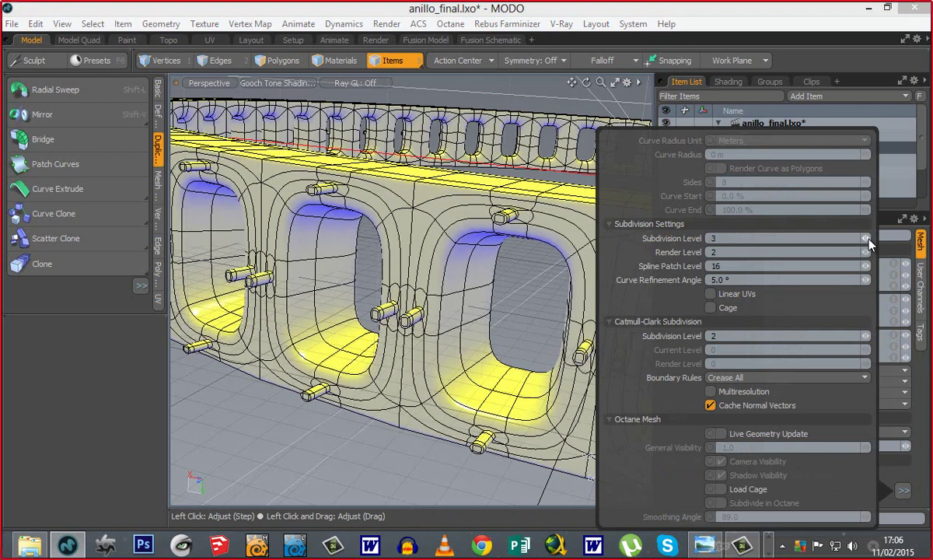
click(611, 12)
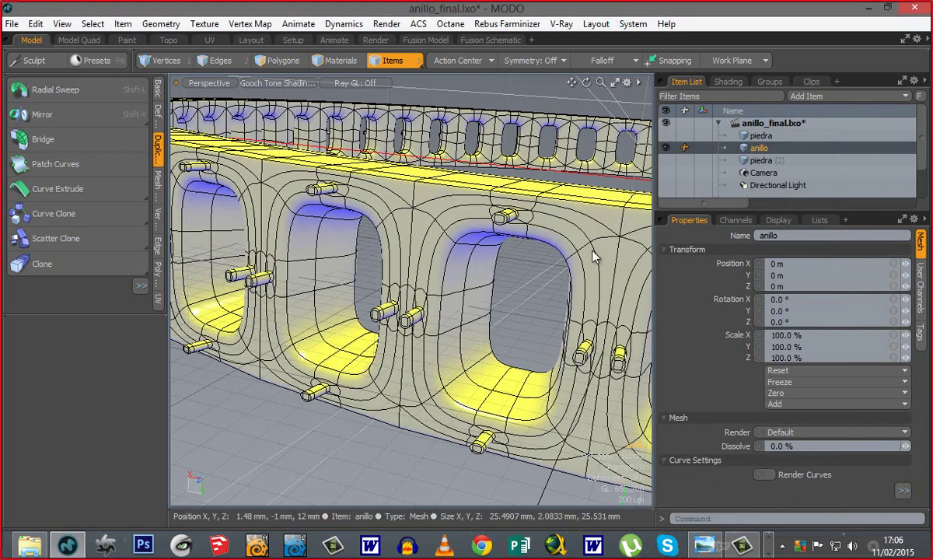
Step: Freeze the level 3 anillo subdivision surface into real polygons, keeping the offered freeze options
click(158, 24)
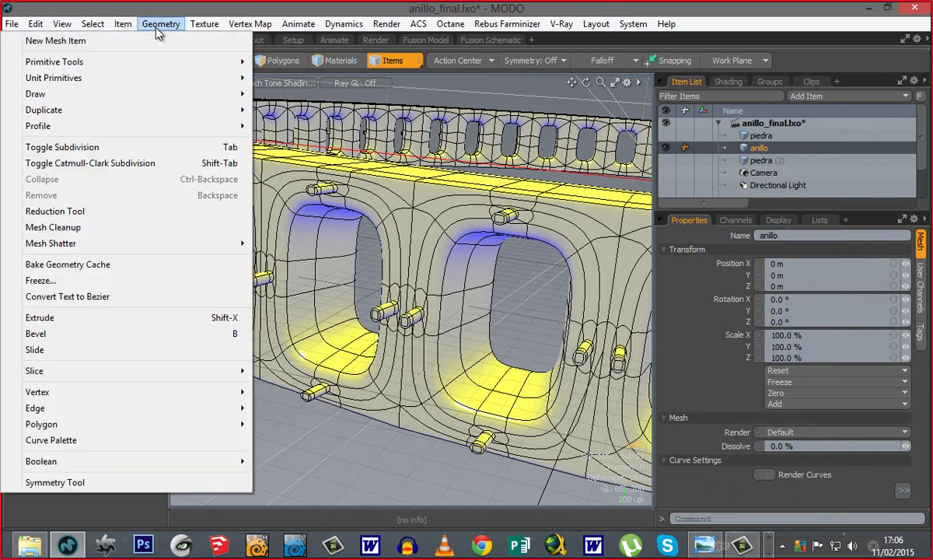
click(65, 283)
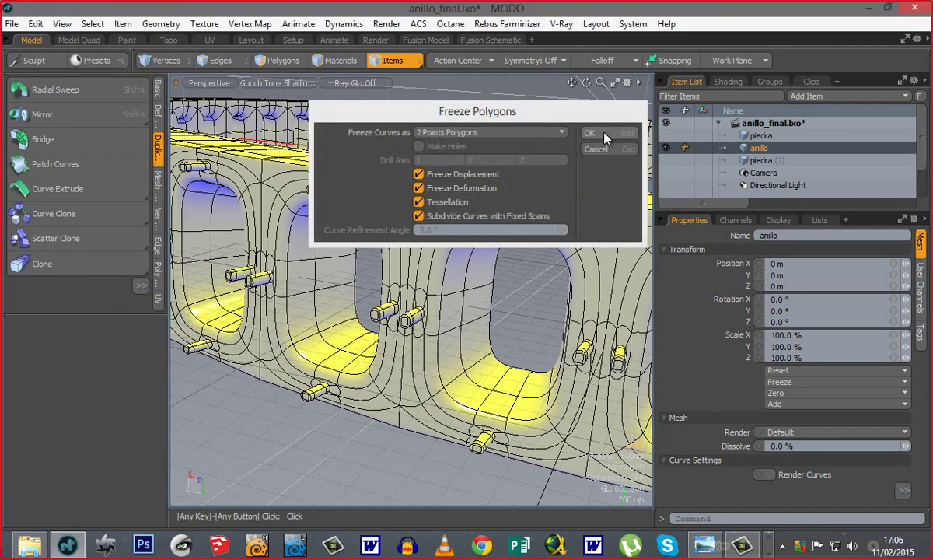
click(606, 137)
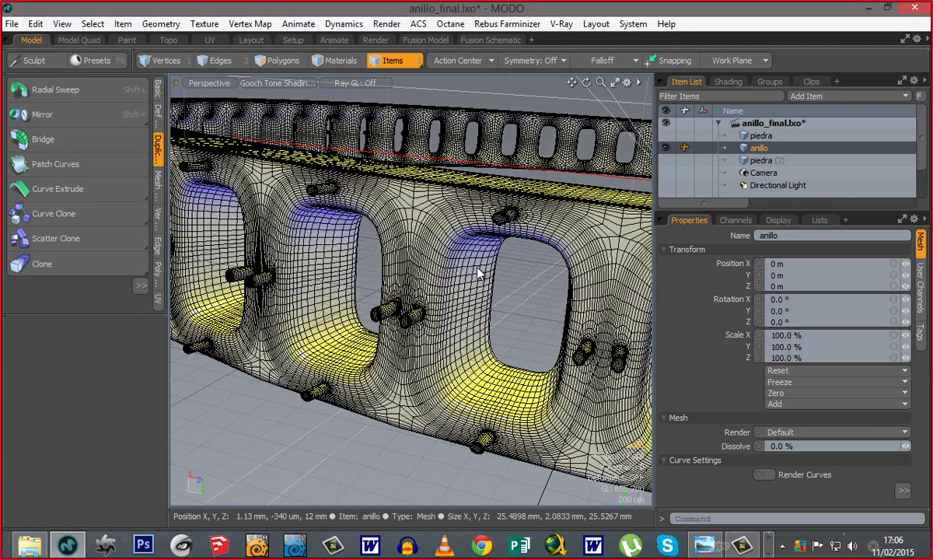
Step: Examine the dense frozen anillo mesh up close, check its Subdivision Level setting, and clear the item selection
alt+drag(335, 342, 475, 334)
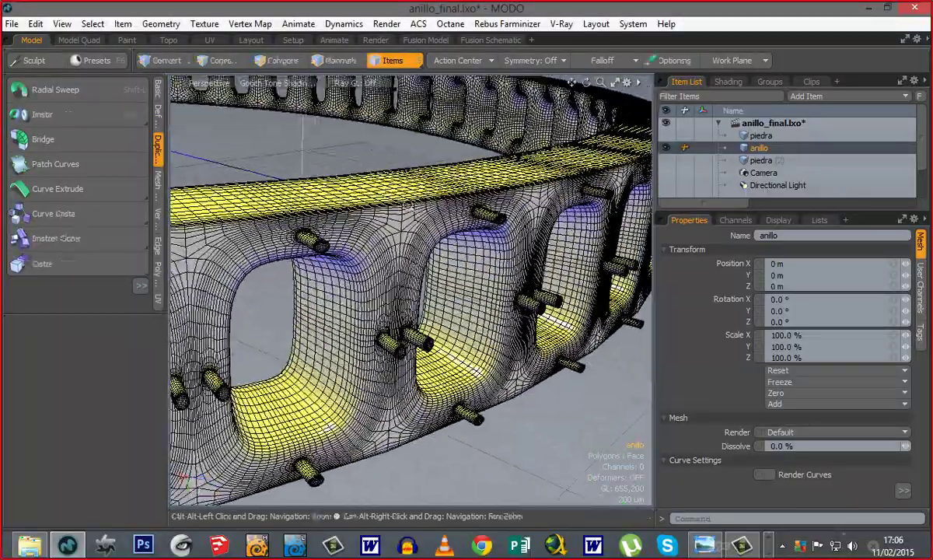
ctrl+alt+drag(381, 194, 381, 226)
alt+shift+drag(471, 412, 272, 308)
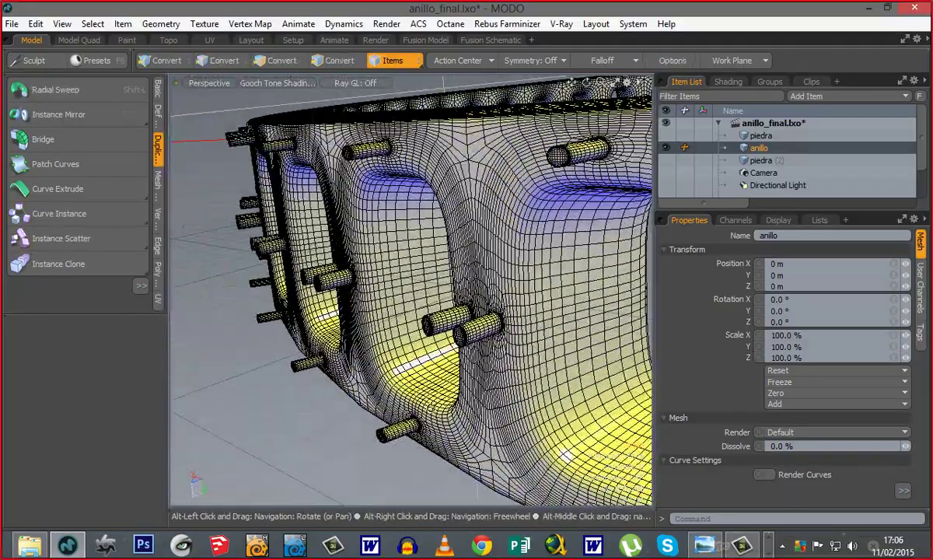
alt+drag(478, 443, 420, 416)
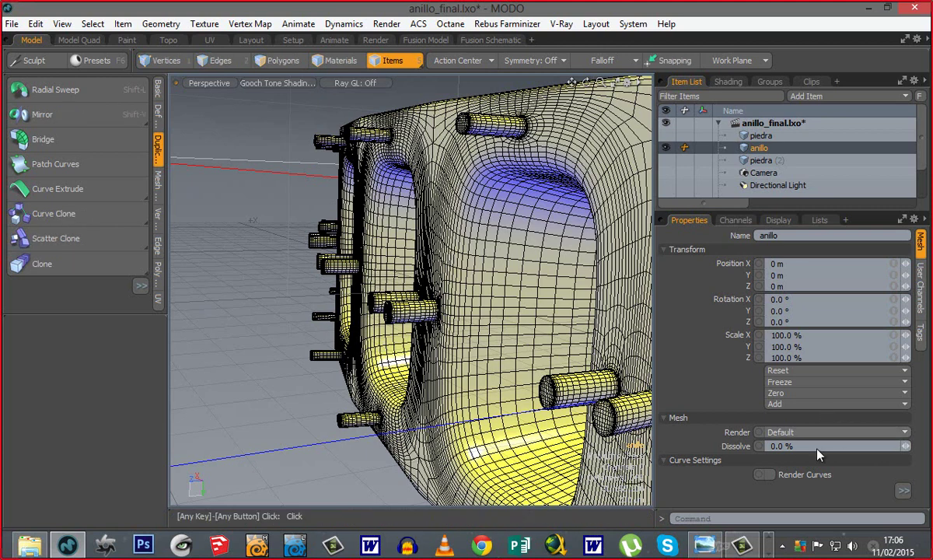
click(905, 491)
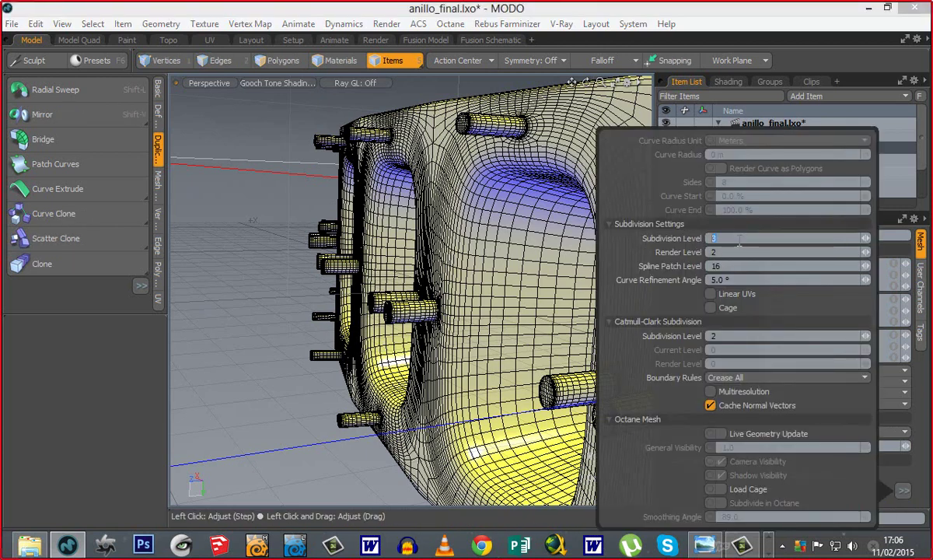
click(219, 252)
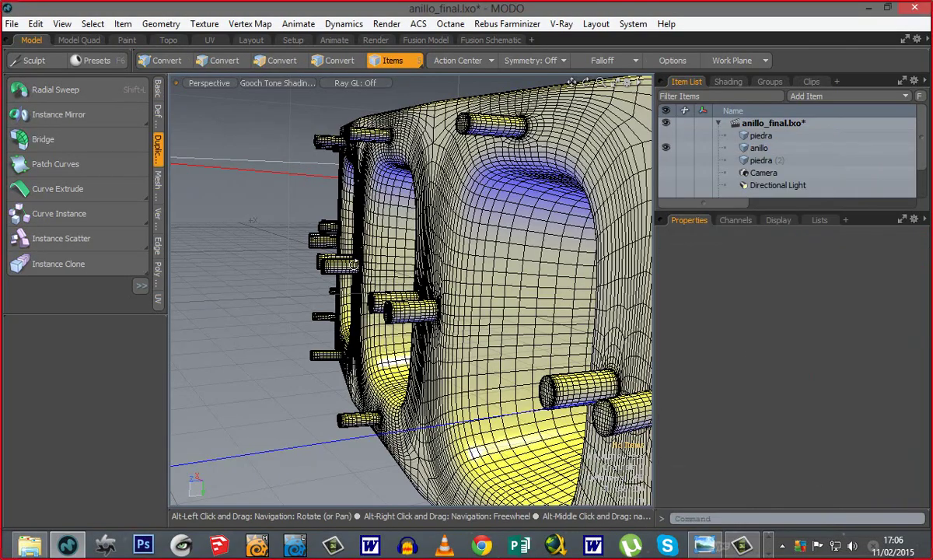
Step: Inspect the frozen ring's polygon flow from several angles around the window openings, prongs and flat rim
alt+drag(420, 179, 415, 255)
alt+drag(561, 275, 432, 278)
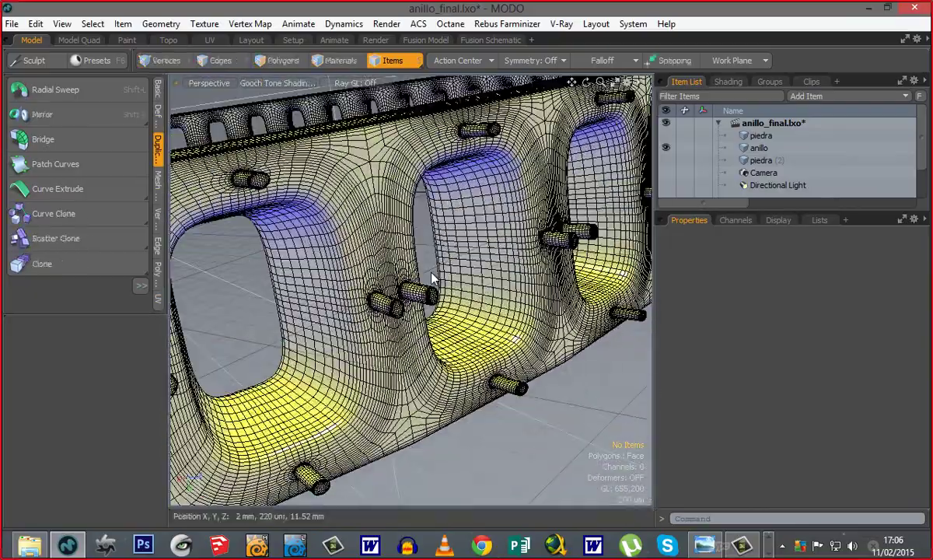
scroll(432, 278, down, 5)
scroll(432, 279, up, 6)
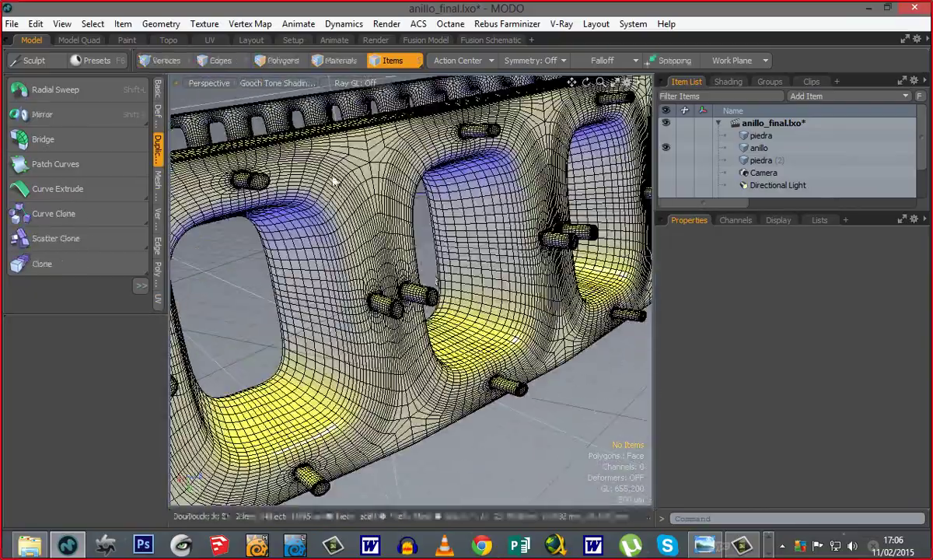
alt+shift+drag(329, 187, 400, 290)
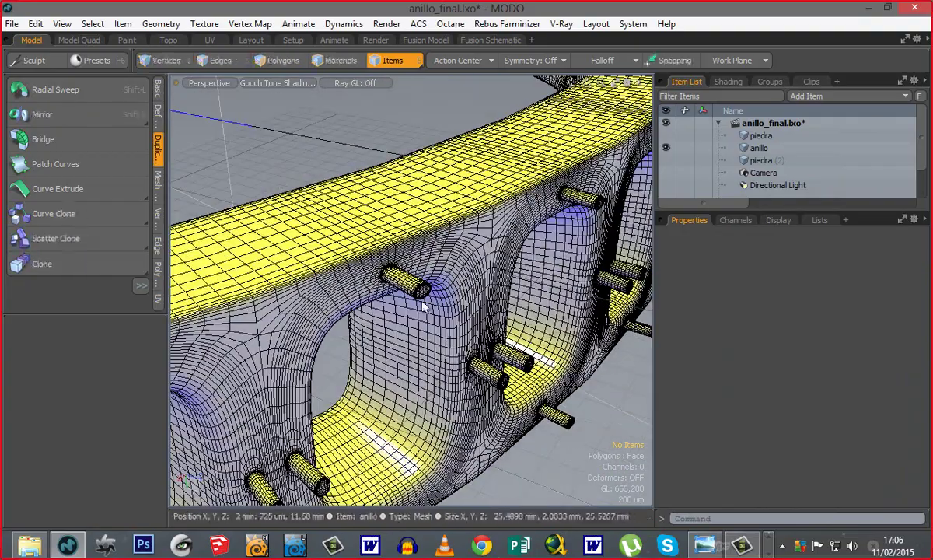
alt+drag(422, 372, 425, 182)
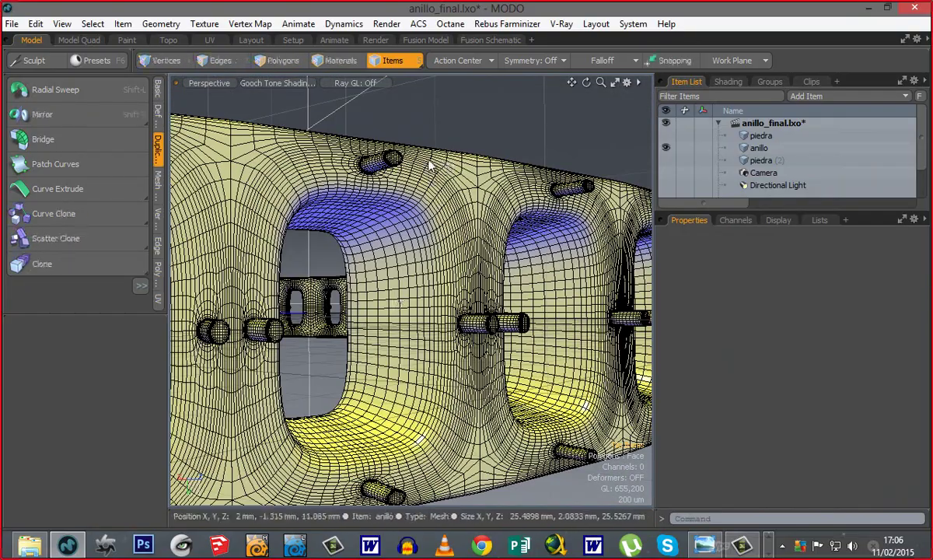
alt+drag(494, 239, 461, 315)
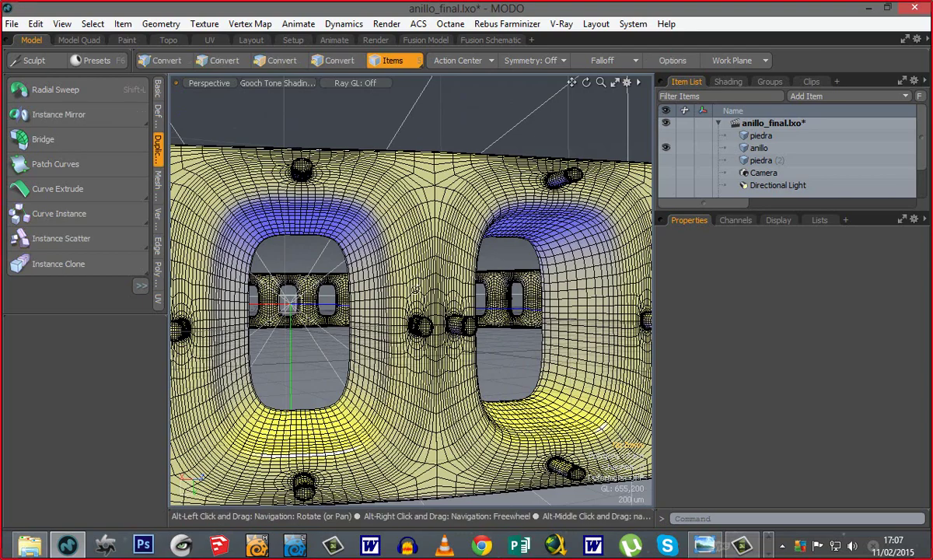
alt+drag(342, 250, 390, 290)
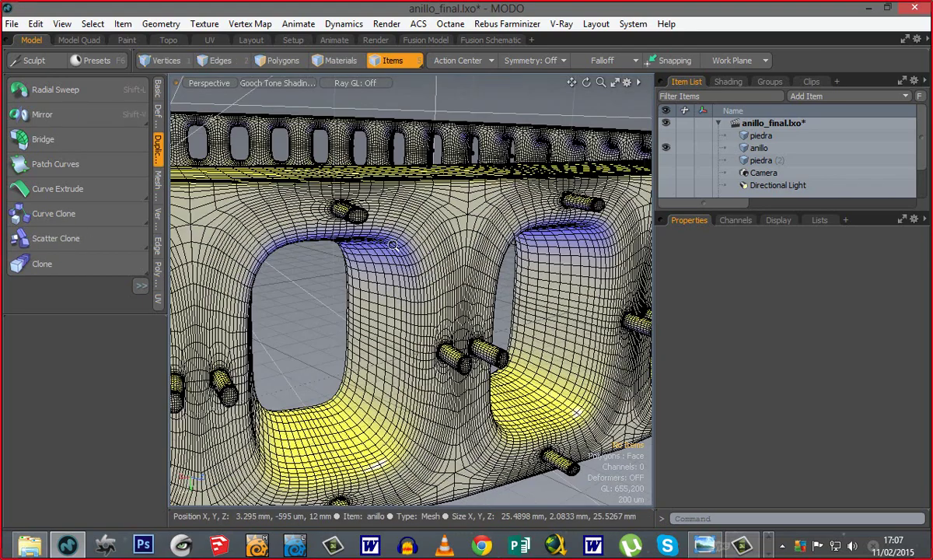
alt+drag(406, 266, 501, 402)
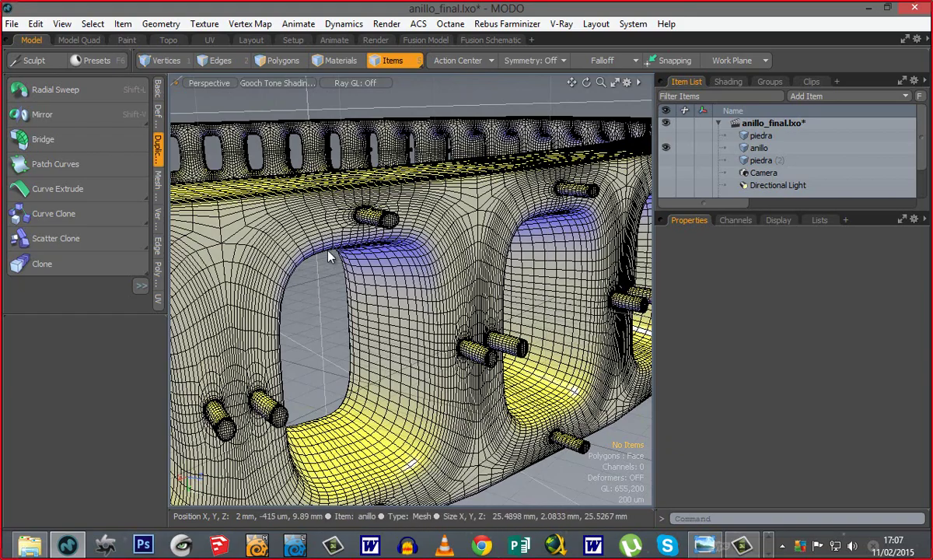
Step: Examine a window's edge on the frozen ring up close with subdivision applied, and return the mesh to plain faces
alt+drag(336, 328, 492, 262)
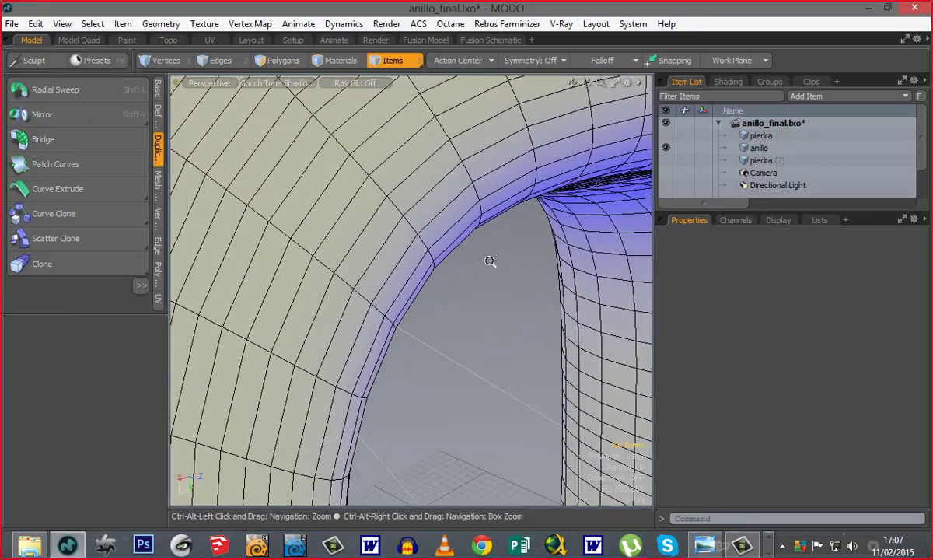
alt+drag(416, 290, 478, 204)
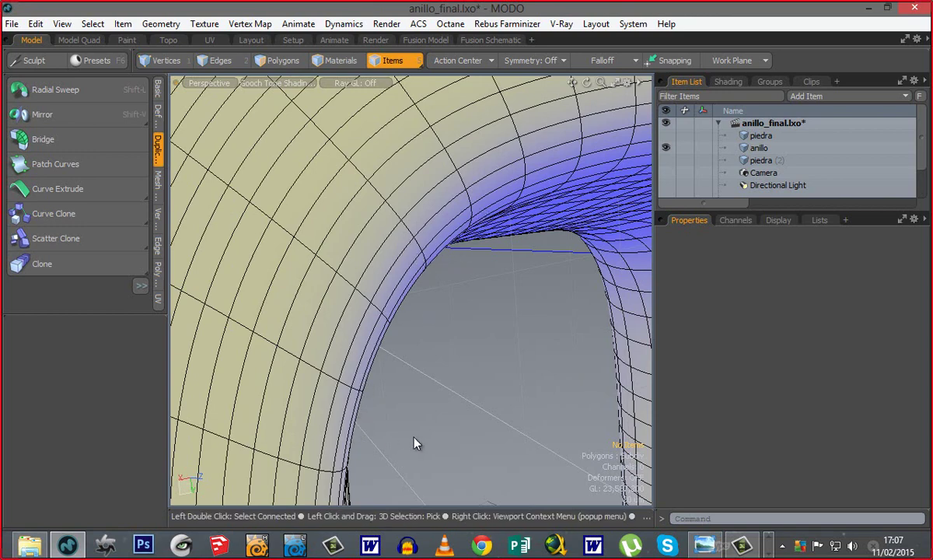
mouse_move(479, 402)
alt+mouse_down()
mouse_move(397, 347)
mouse_move(492, 423)
mouse_move(475, 409)
alt+mouse_up()
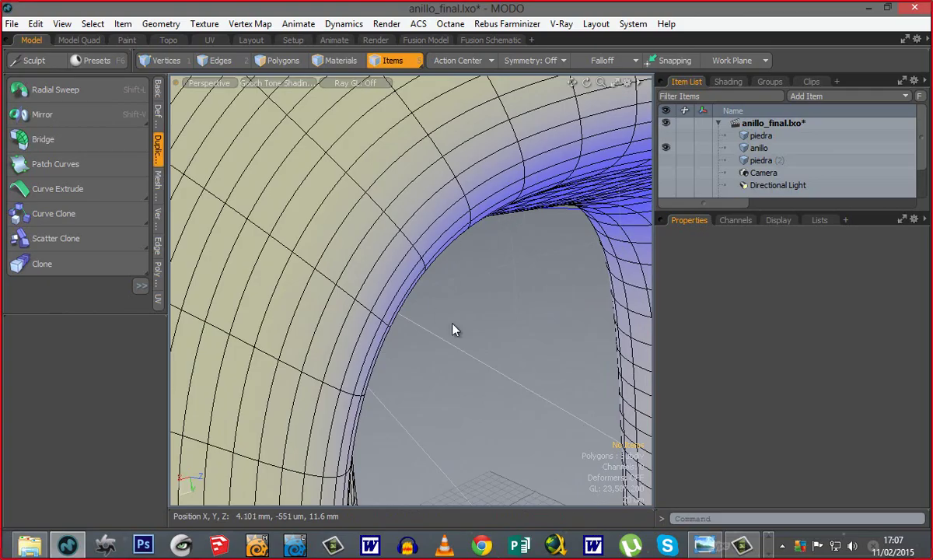
scroll(452, 325, down, 10)
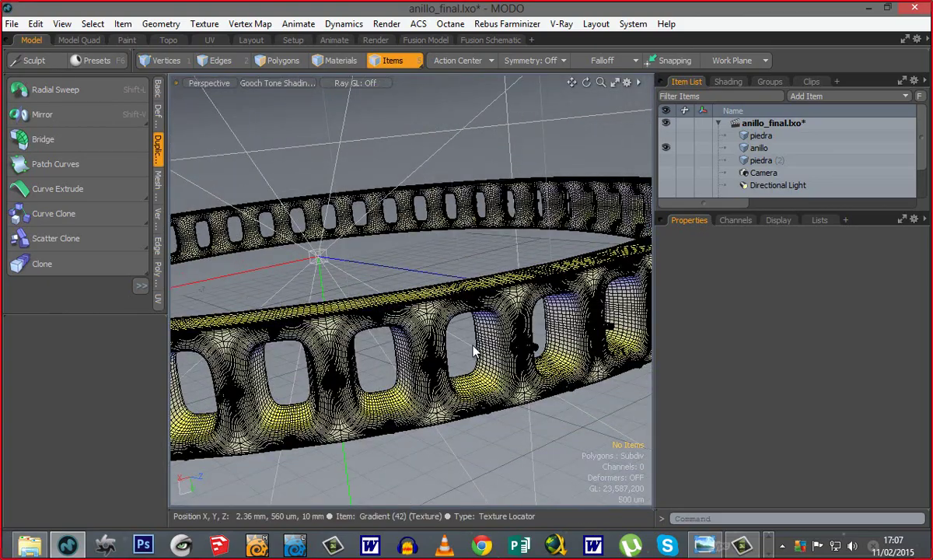
scroll(473, 352, up, 3)
scroll(467, 359, up, 6)
scroll(465, 359, down, 9)
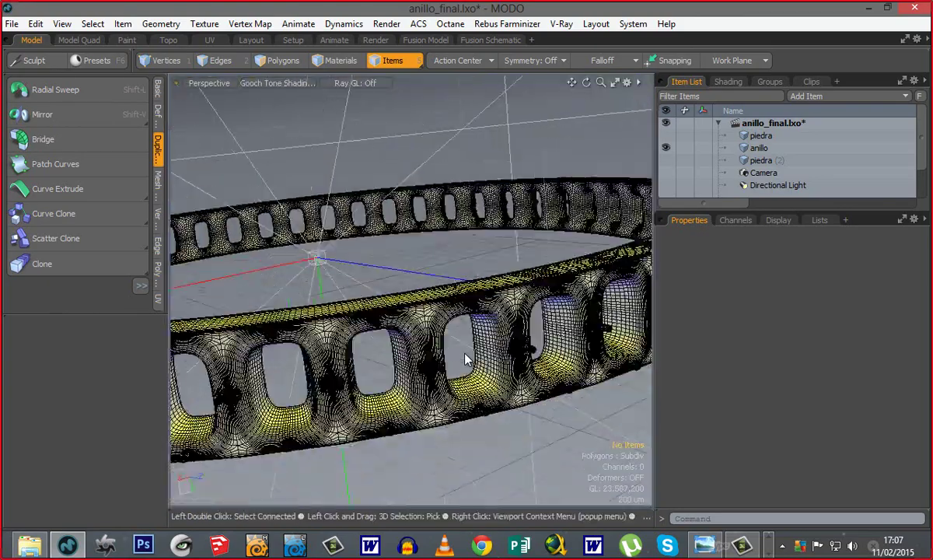
scroll(452, 344, up, 6)
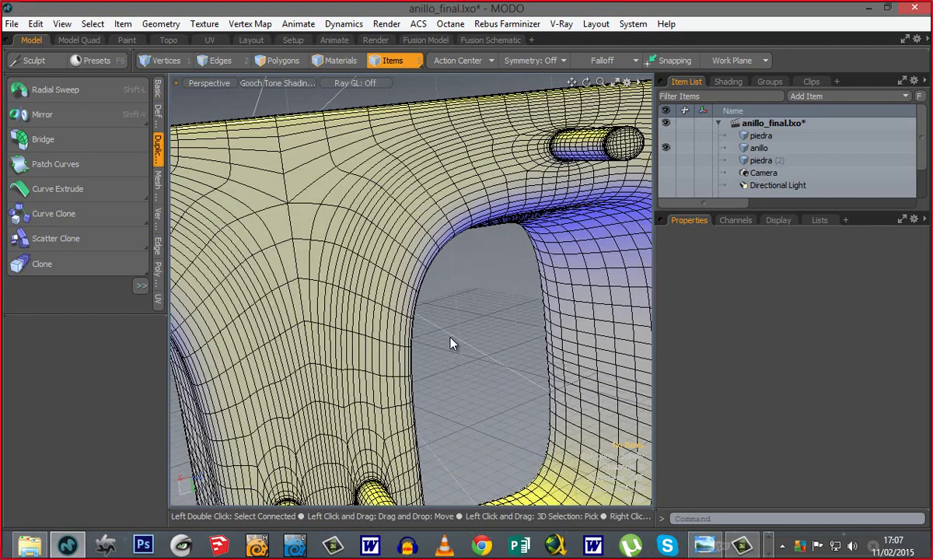
scroll(452, 345, up, 2)
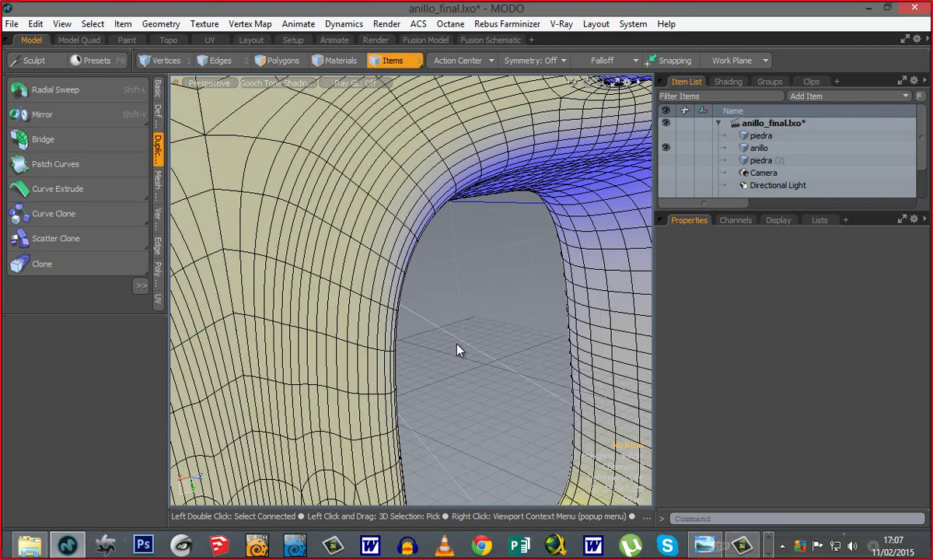
key(Tab)
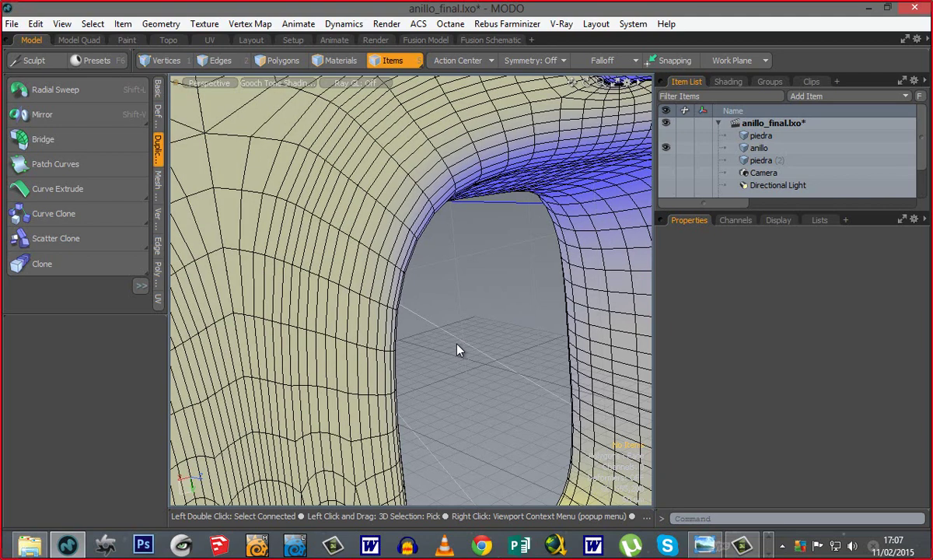
Step: Inspect the ring's faceted windows, prongs and rim from several angles, and view the whole ring
scroll(457, 343, down, 5)
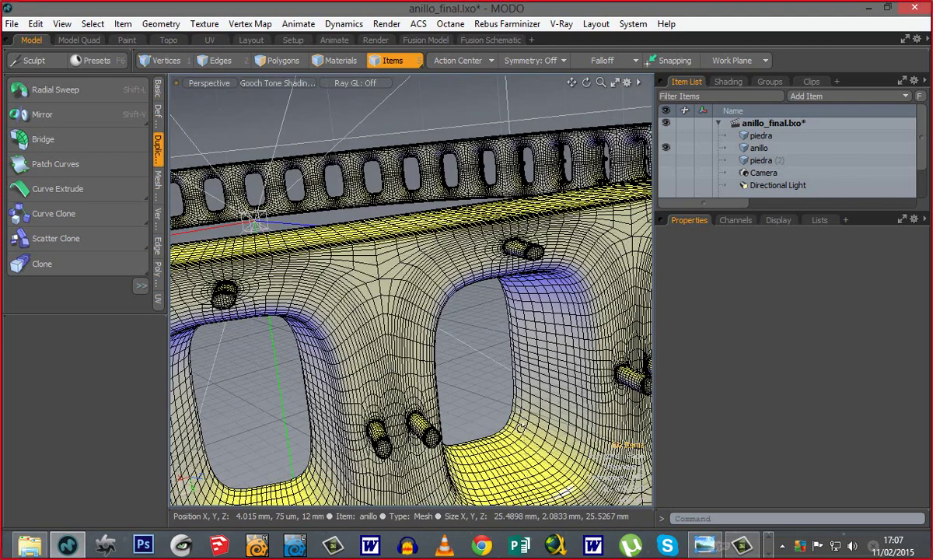
alt+drag(536, 393, 378, 332)
scroll(459, 398, down, 5)
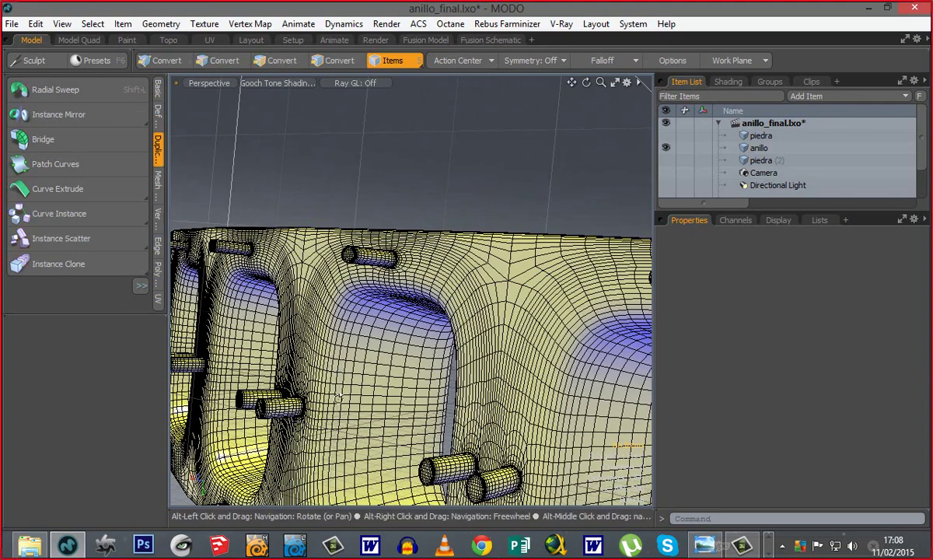
alt+drag(305, 371, 396, 364)
alt+drag(313, 373, 359, 349)
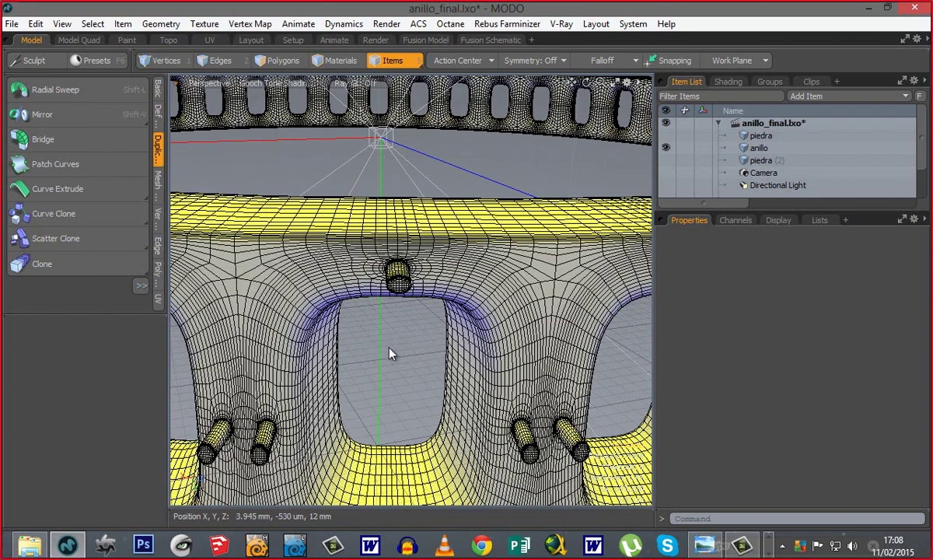
scroll(389, 348, down, 10)
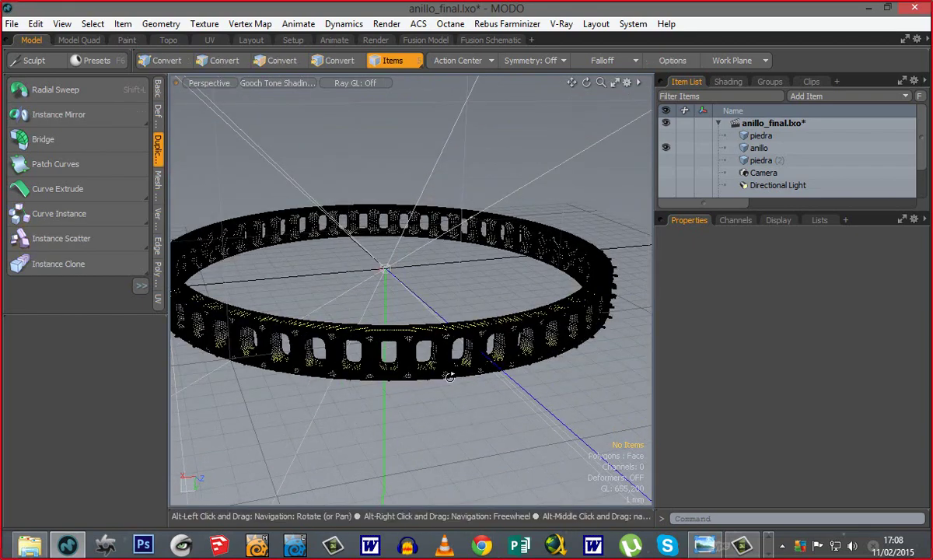
alt+drag(450, 375, 513, 333)
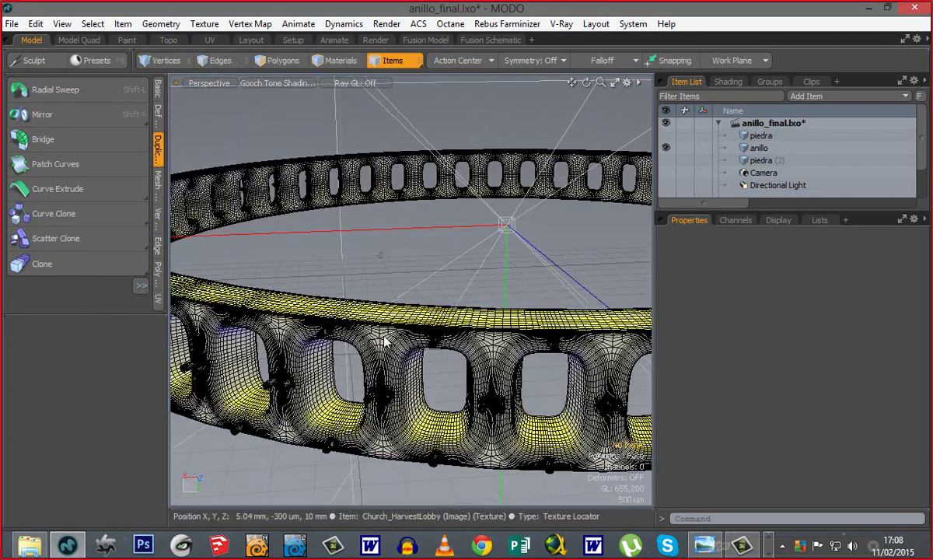
Step: Show the Wavefront OBJ file type for saving the scene under the name anillo_final.obj, and cancel without saving
click(13, 25)
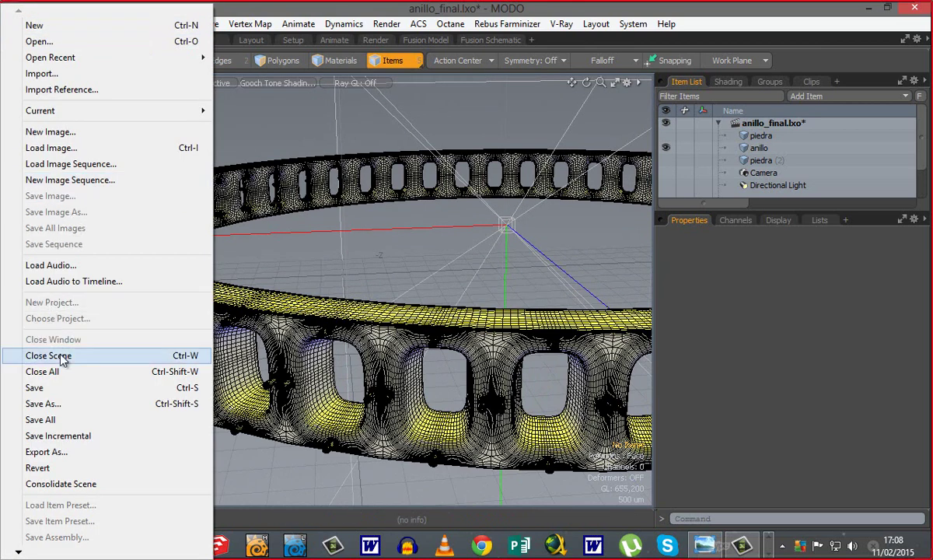
click(43, 404)
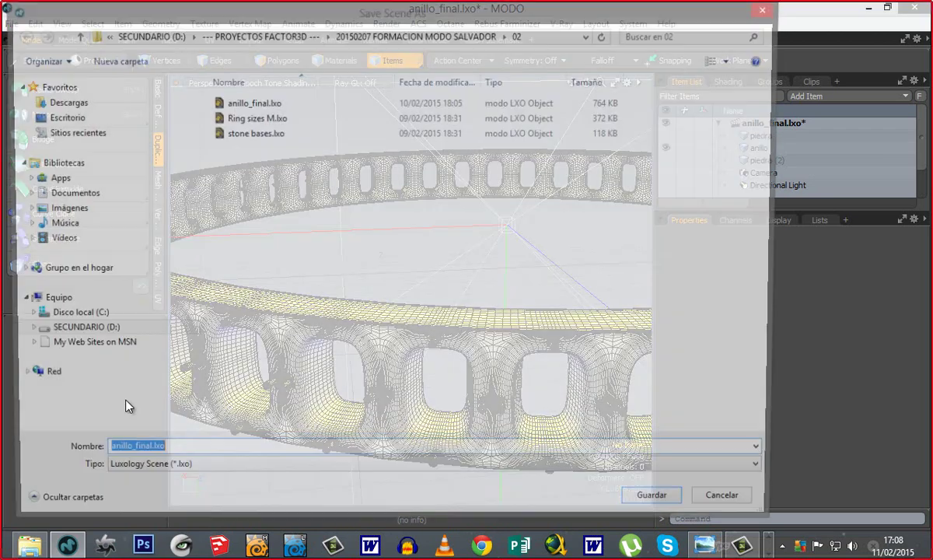
click(148, 473)
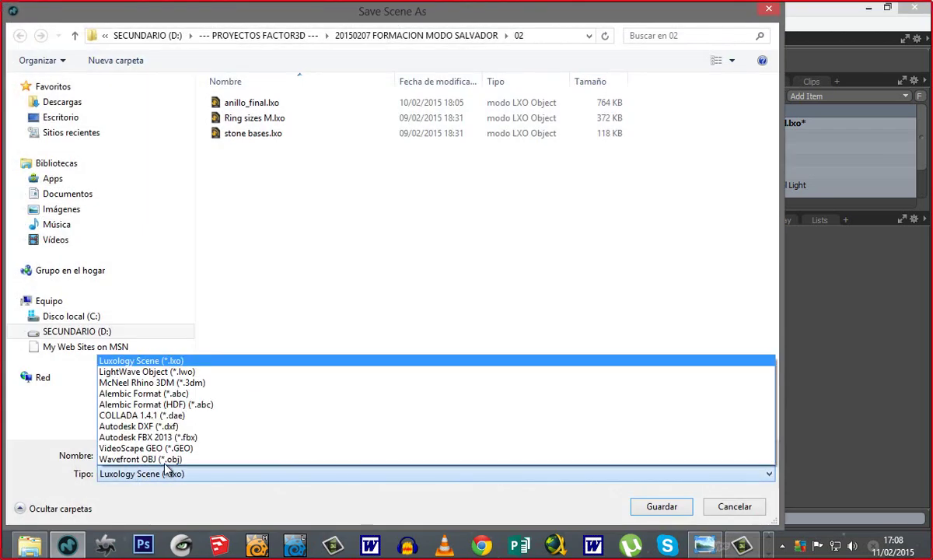
click(164, 459)
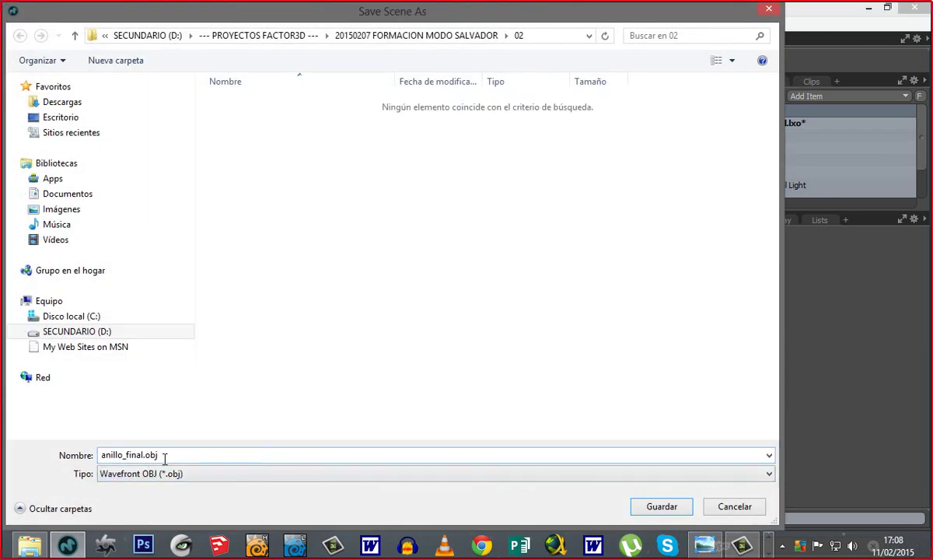
click(168, 473)
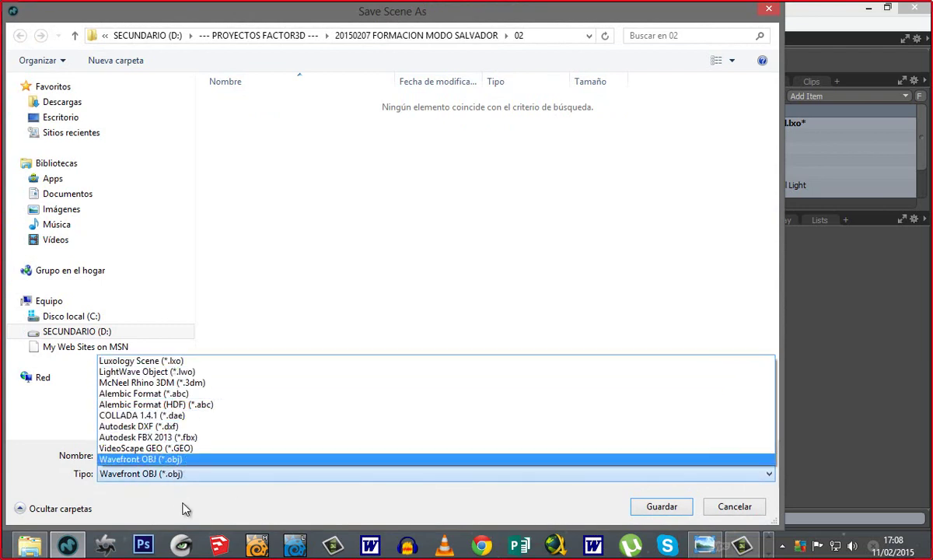
click(118, 460)
click(164, 454)
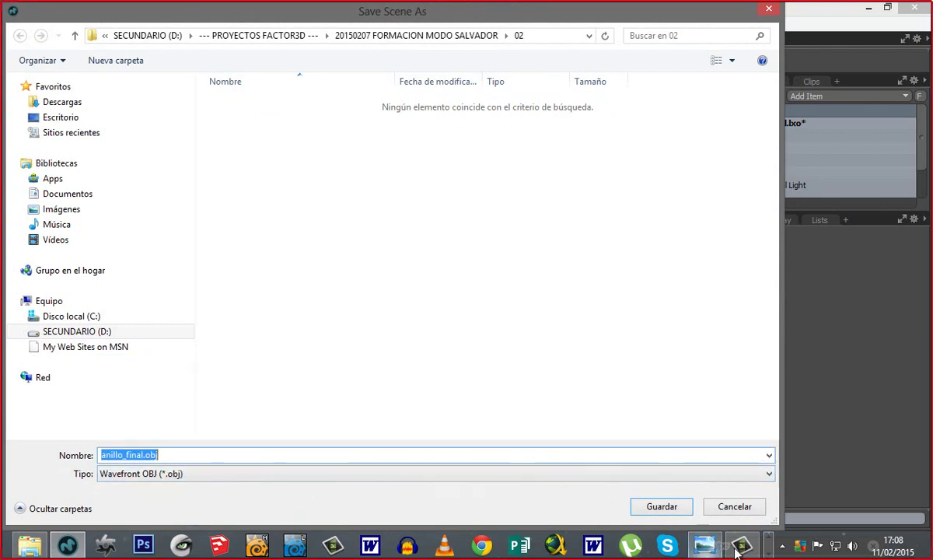
click(743, 507)
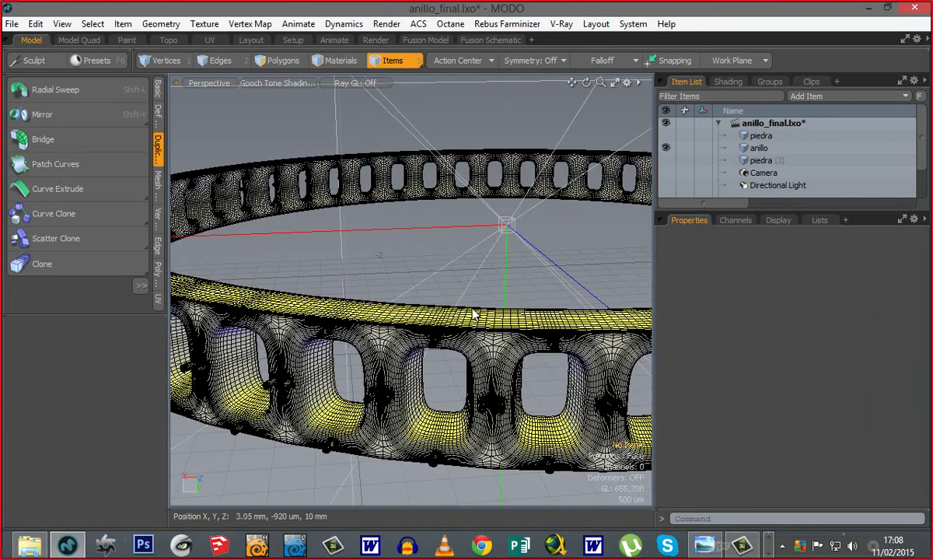
Step: Create a new empty scene alongside the ring scene, with an angled view of its ground grid
scroll(461, 277, down, 4)
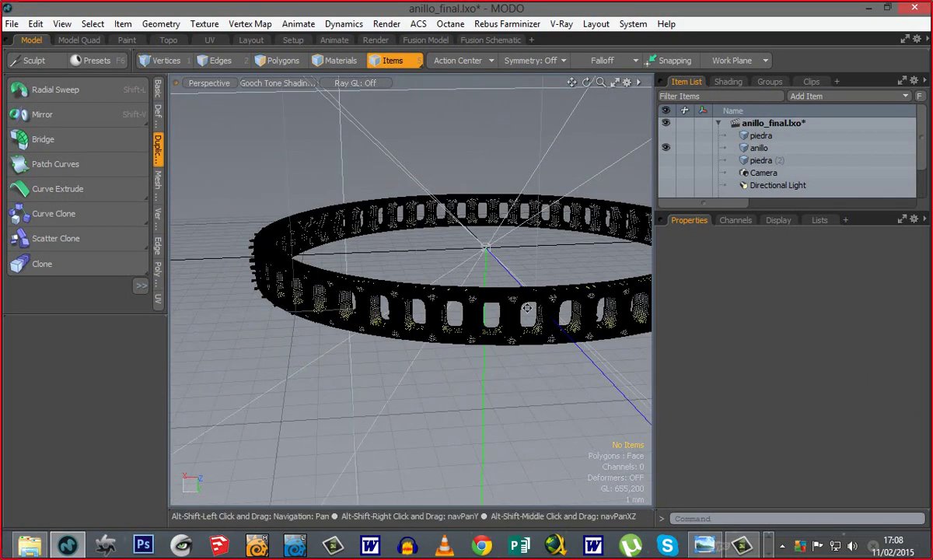
alt+shift+drag(462, 277, 437, 278)
click(11, 26)
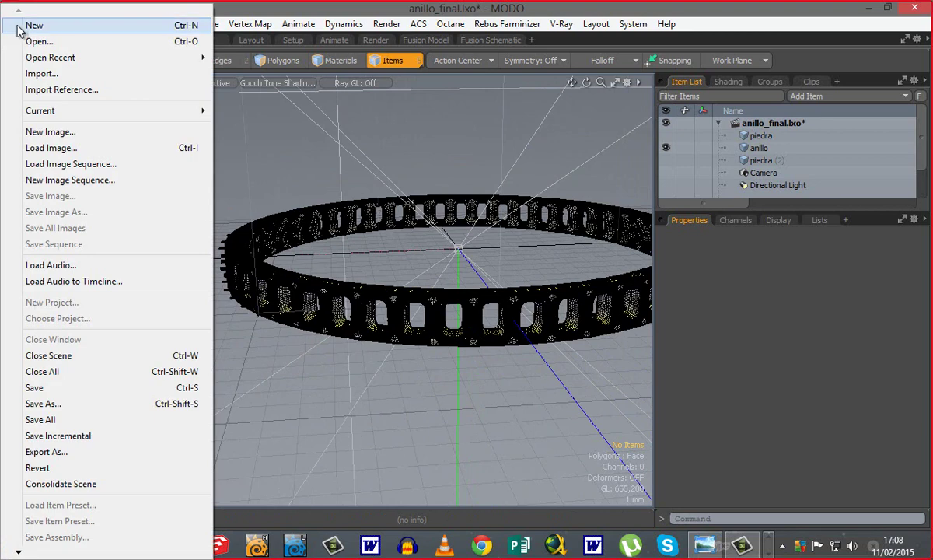
click(19, 31)
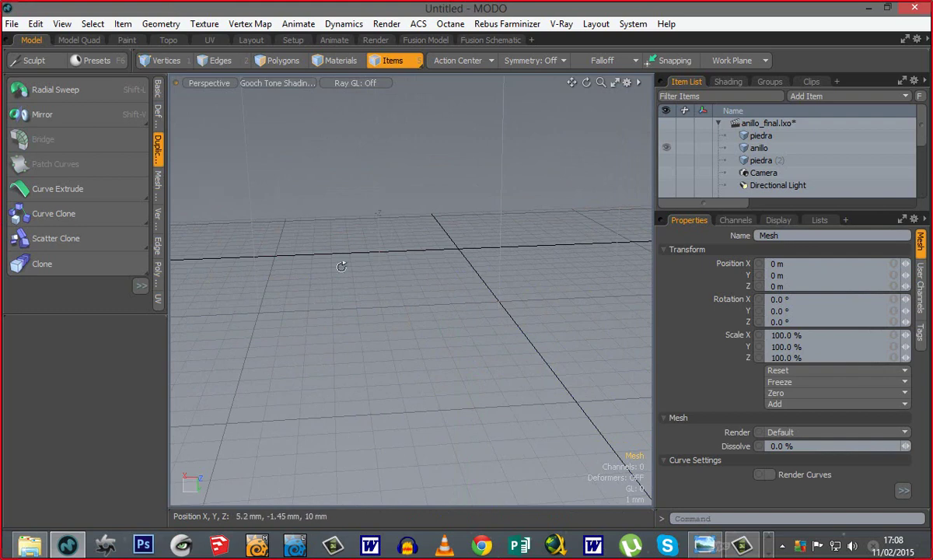
alt+drag(342, 267, 386, 342)
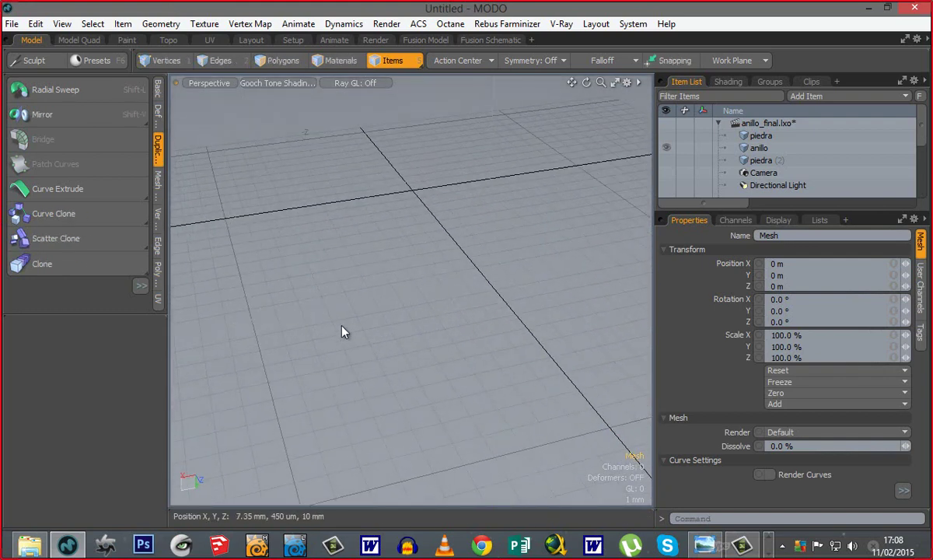
alt+drag(443, 383, 452, 311)
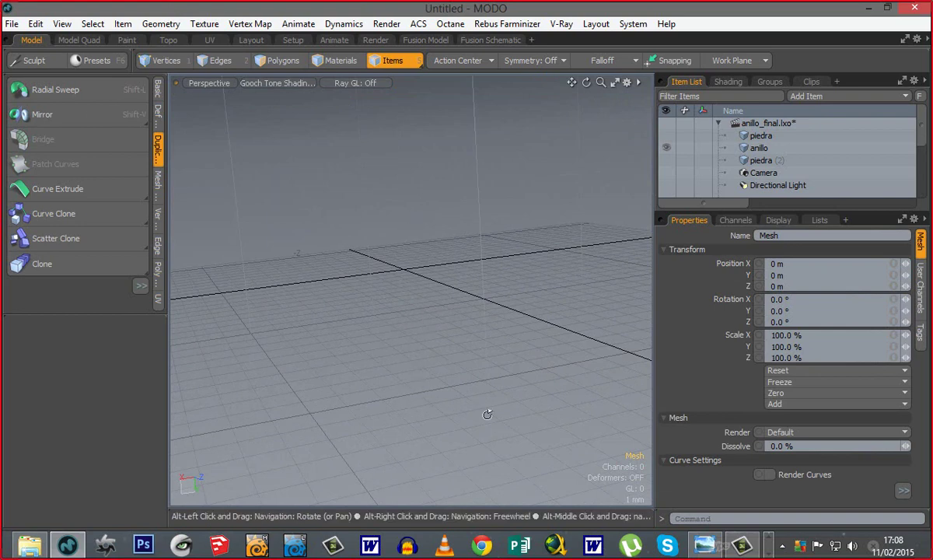
alt+drag(485, 413, 465, 401)
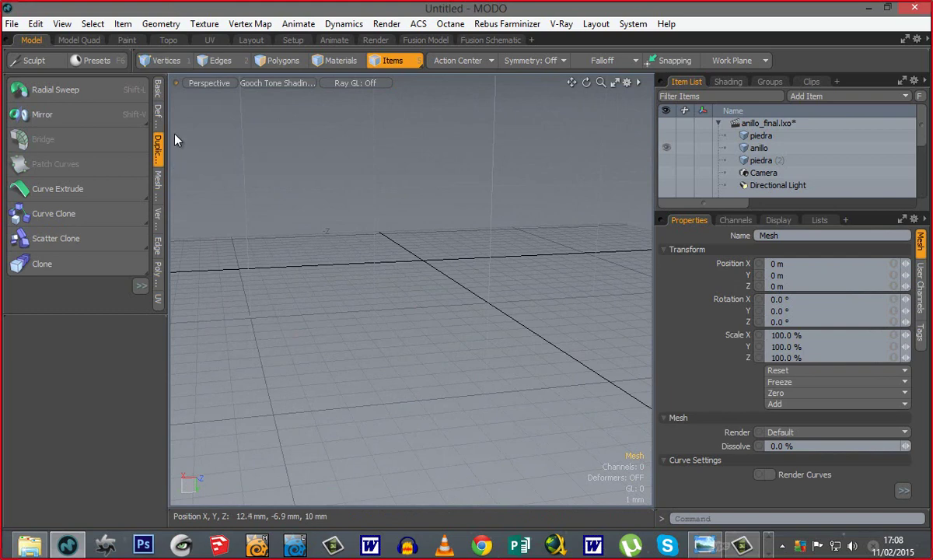
Step: Draw a flat rectangular polygon about 5.9 by 5.65 mm on the ground grid using the Cube primitive tool
click(160, 93)
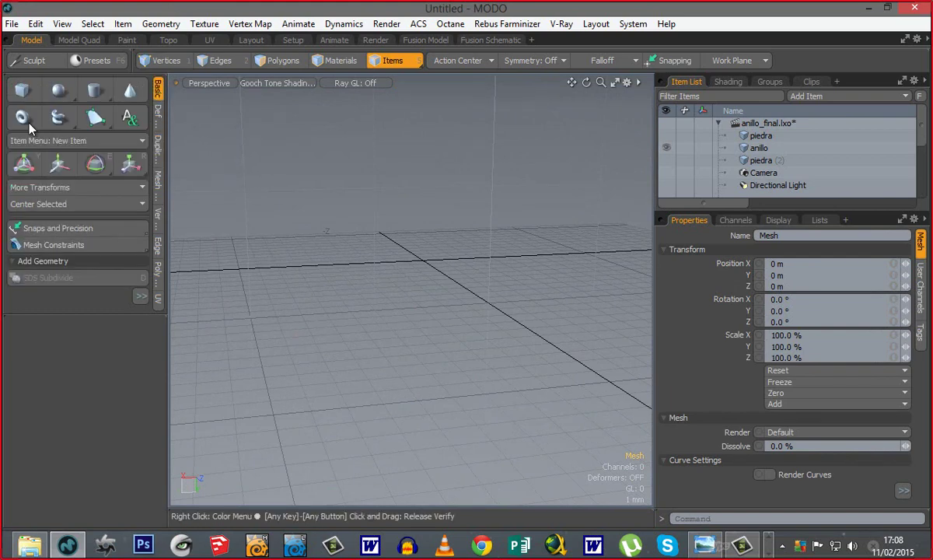
click(22, 91)
alt+drag(424, 284, 410, 394)
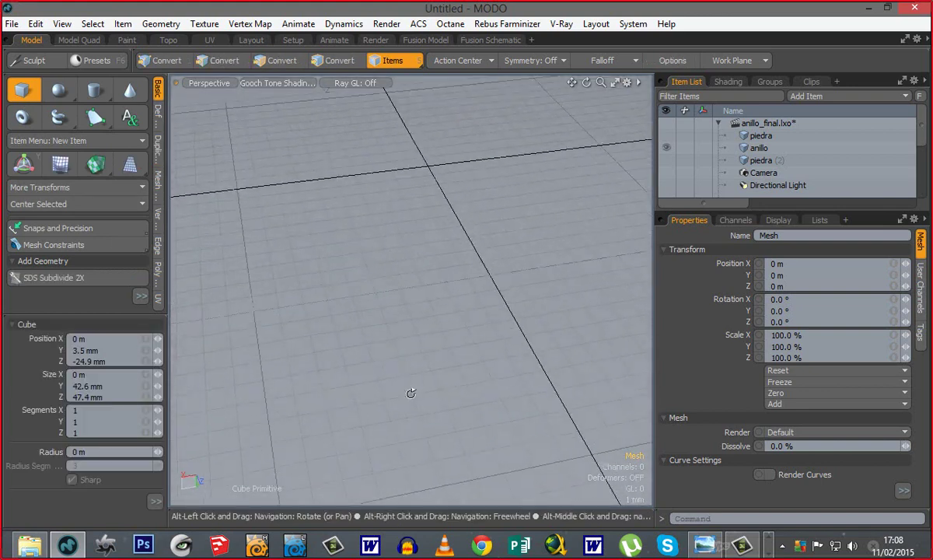
alt+scroll(413, 392, up, 4)
drag(371, 244, 389, 291)
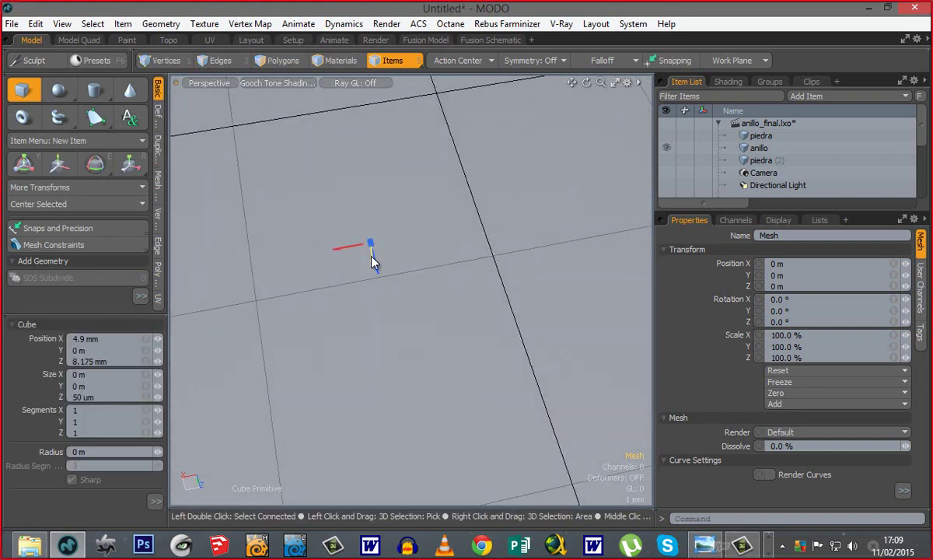
key(ctrl+z)
drag(366, 227, 531, 313)
key(q)
alt+drag(496, 359, 377, 195)
Step: Switch to polygon selection, examine the selected flat polygon from several angles, and clear the selection
click(269, 61)
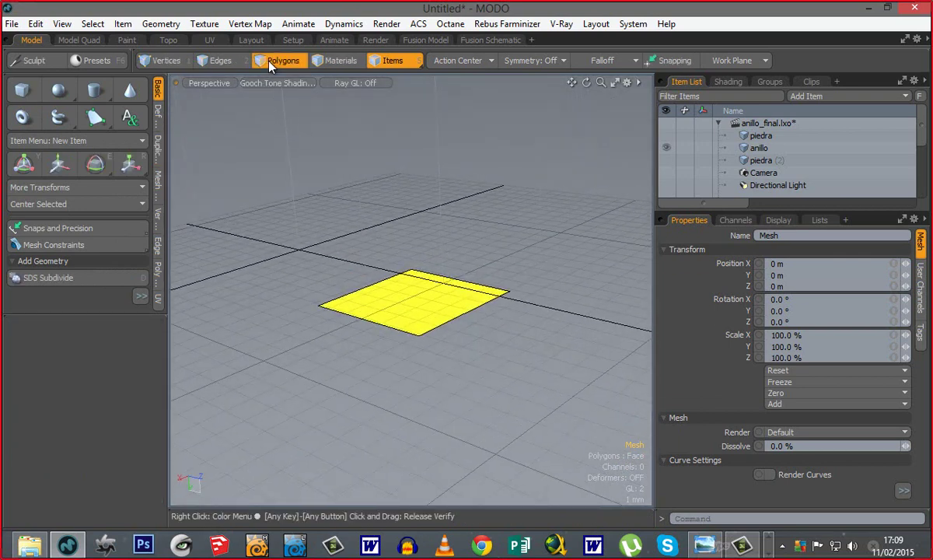
click(414, 317)
ctrl+alt+drag(415, 301, 493, 288)
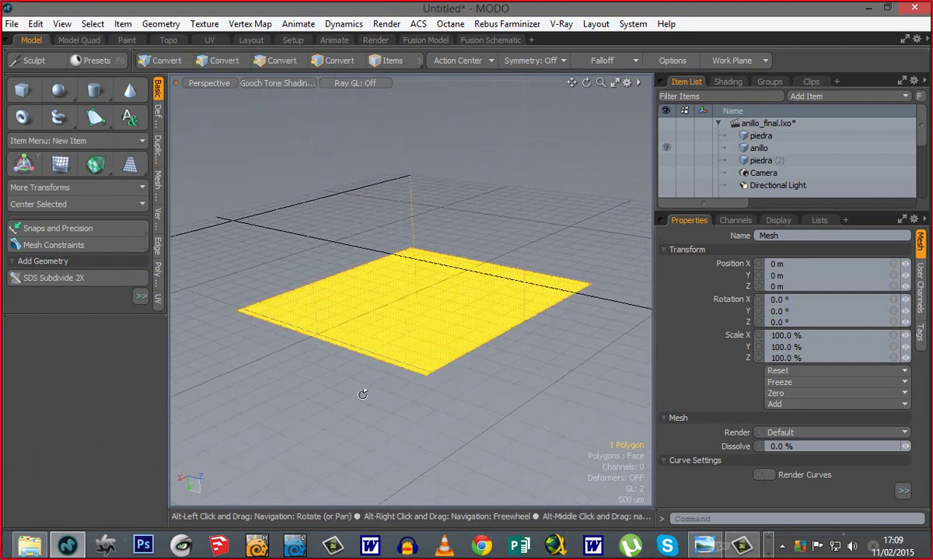
alt+drag(385, 421, 393, 297)
click(395, 420)
alt+drag(395, 420, 403, 440)
alt+drag(408, 308, 379, 377)
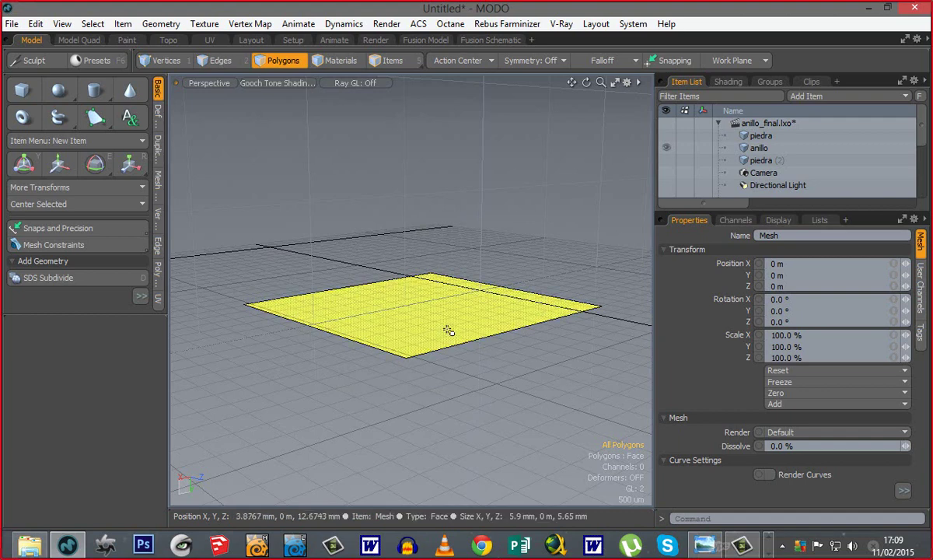
Step: Extrude the flat polygon into a box in Thick mode, with a Y extent of about -1.94 mm
click(411, 323)
key(shift+x)
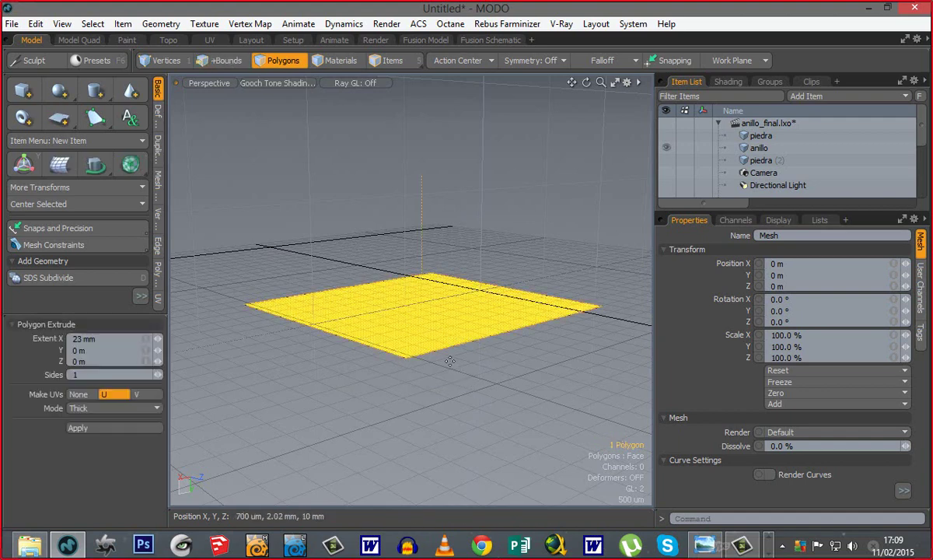
click(450, 361)
drag(421, 360, 422, 270)
alt+drag(455, 412, 395, 413)
alt+drag(410, 343, 304, 317)
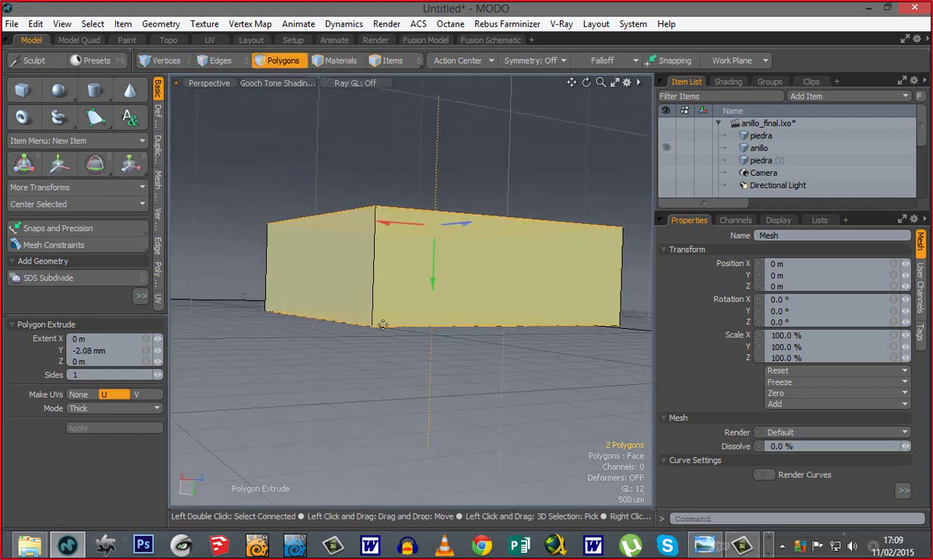
alt+drag(329, 293, 434, 281)
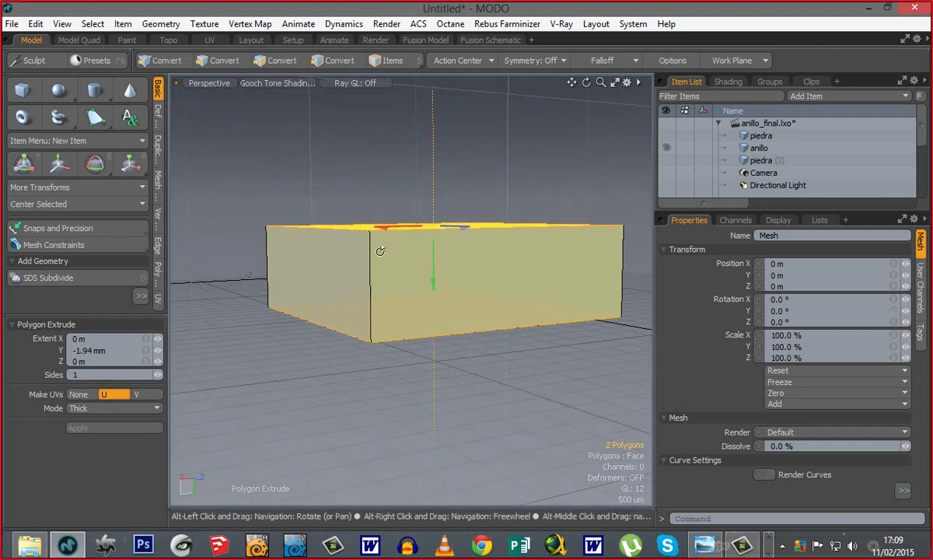
Step: Adjust the Thick extrusion to a Y extent of 500 um, exit Polygon Extrude, and clear the polygon selection
alt+drag(381, 250, 385, 291)
alt+drag(323, 300, 447, 322)
drag(434, 287, 432, 462)
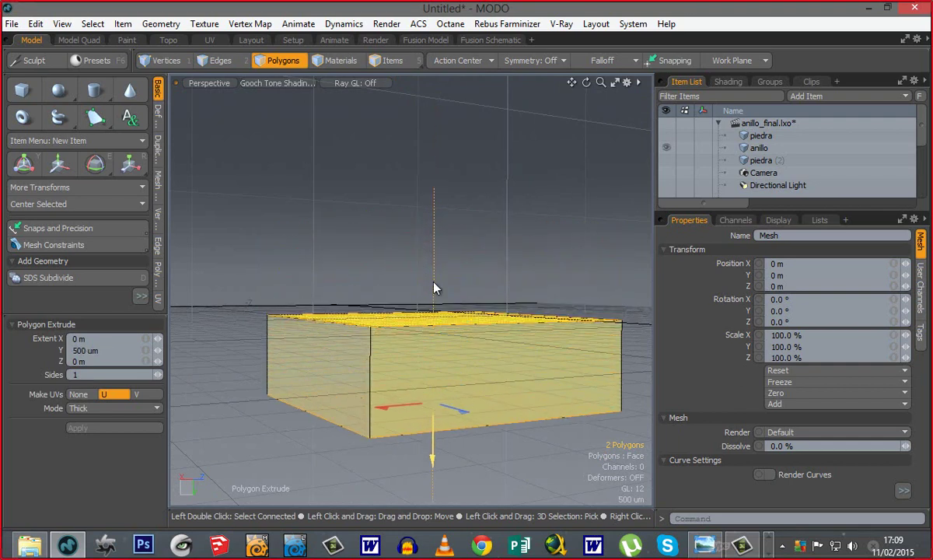
alt+drag(408, 389, 433, 381)
key(space)
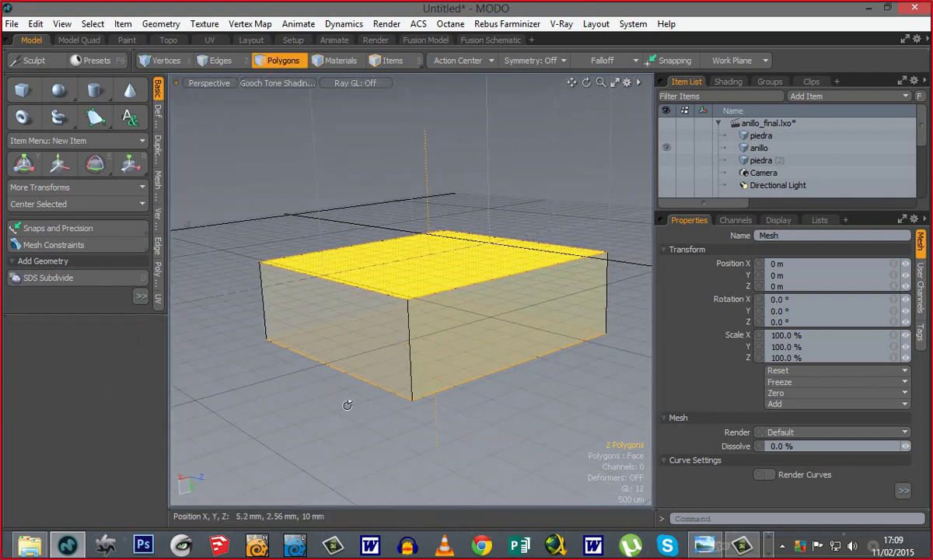
click(348, 406)
Step: Examine the box from below and around its sides, select all its connected polygons, and delete them
alt+drag(412, 334, 426, 291)
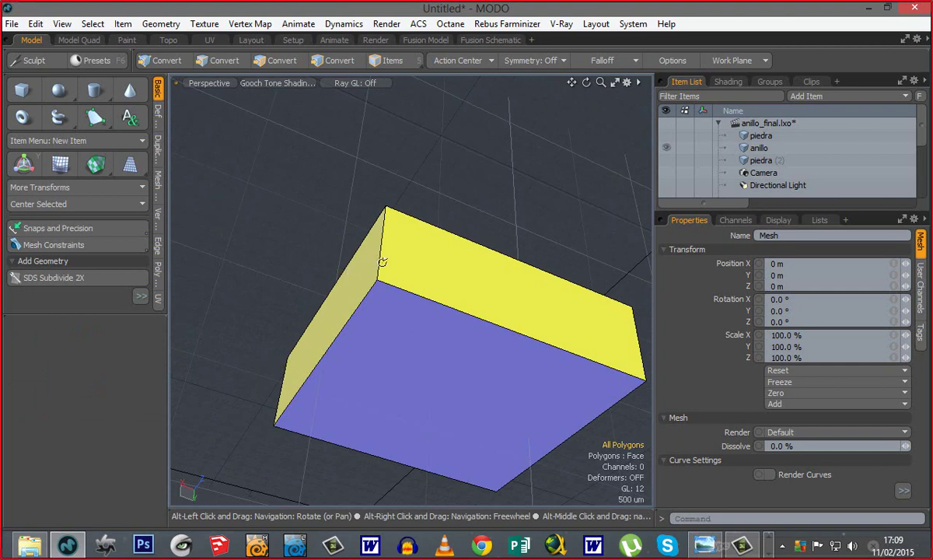
alt+drag(382, 262, 404, 385)
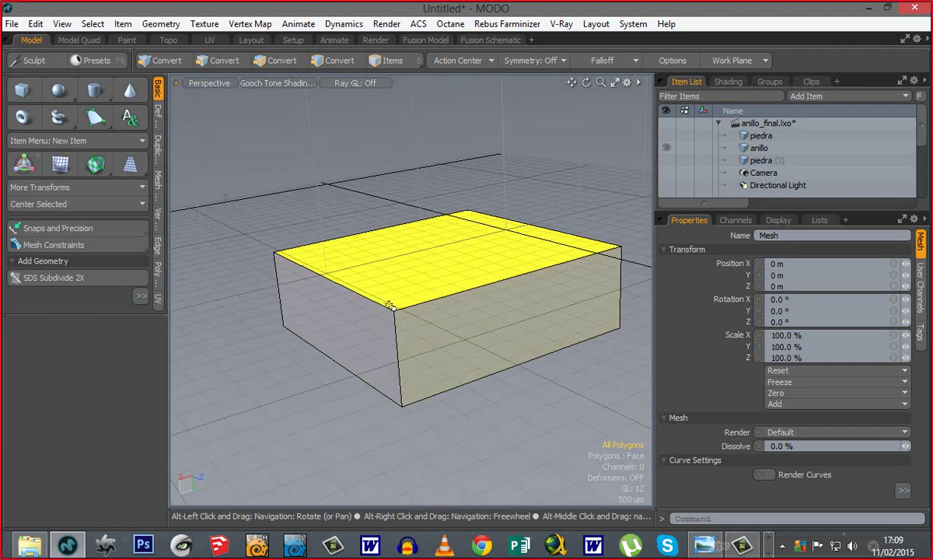
alt+drag(275, 341, 406, 302)
alt+drag(484, 348, 382, 370)
double_click(414, 355)
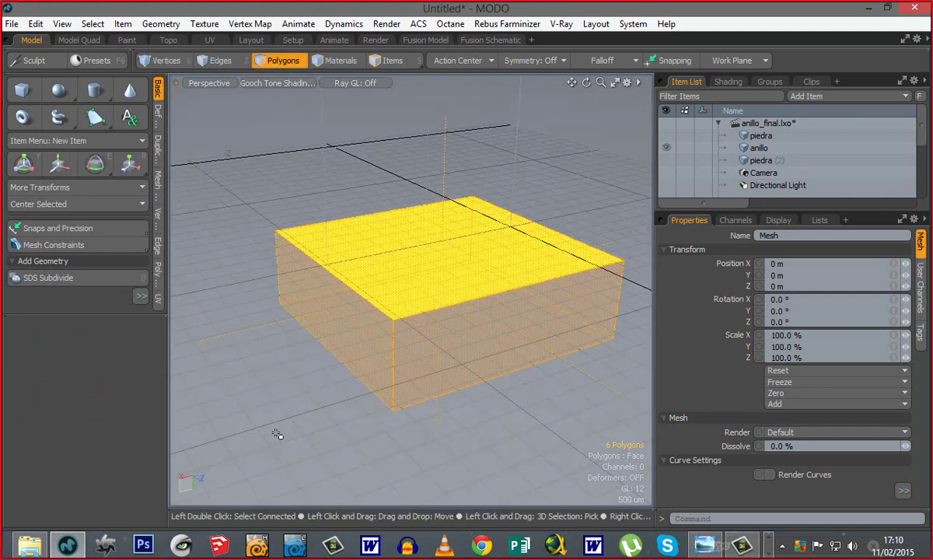
key(Delete)
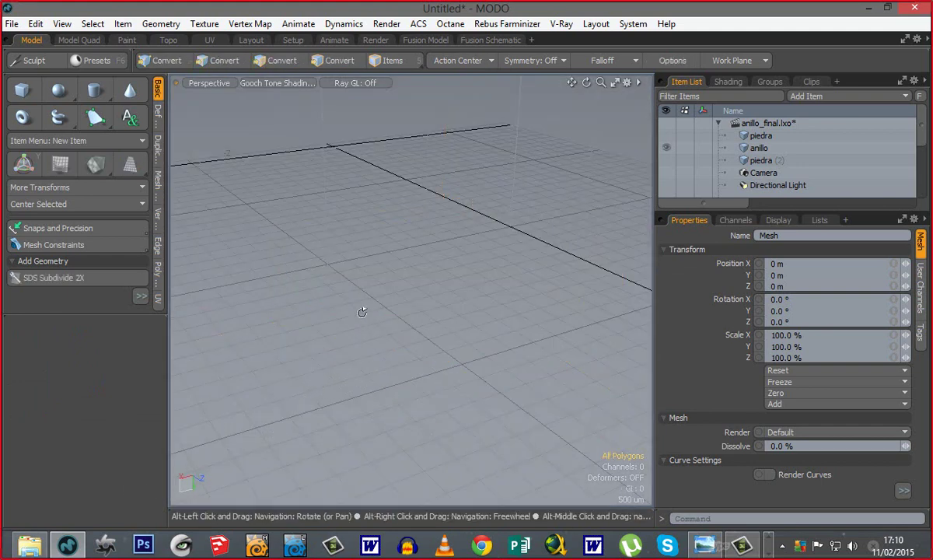
Step: Create a Quadball sphere about 3.4 mm across with subdivision level 2 on the ground grid using the Sphere primitive tool
alt+drag(361, 312, 338, 359)
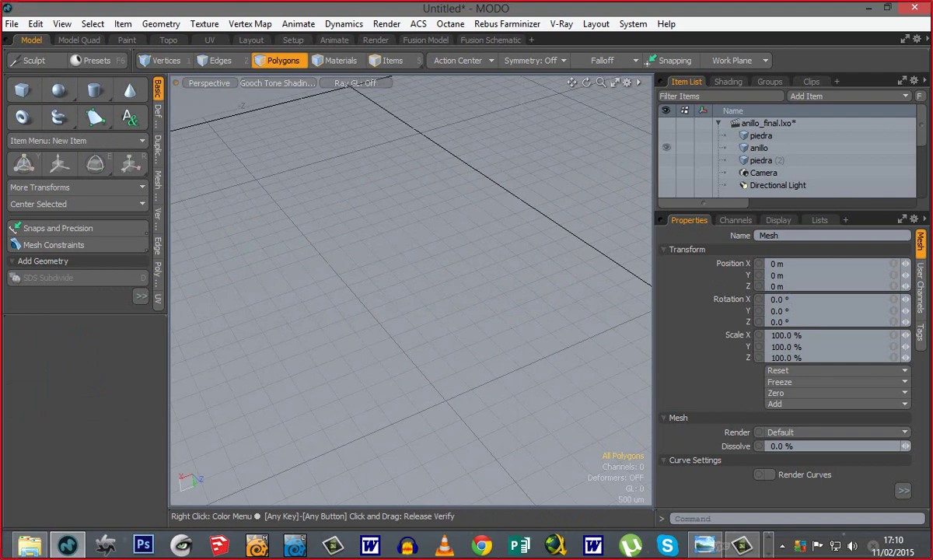
click(58, 90)
alt+drag(393, 372, 381, 275)
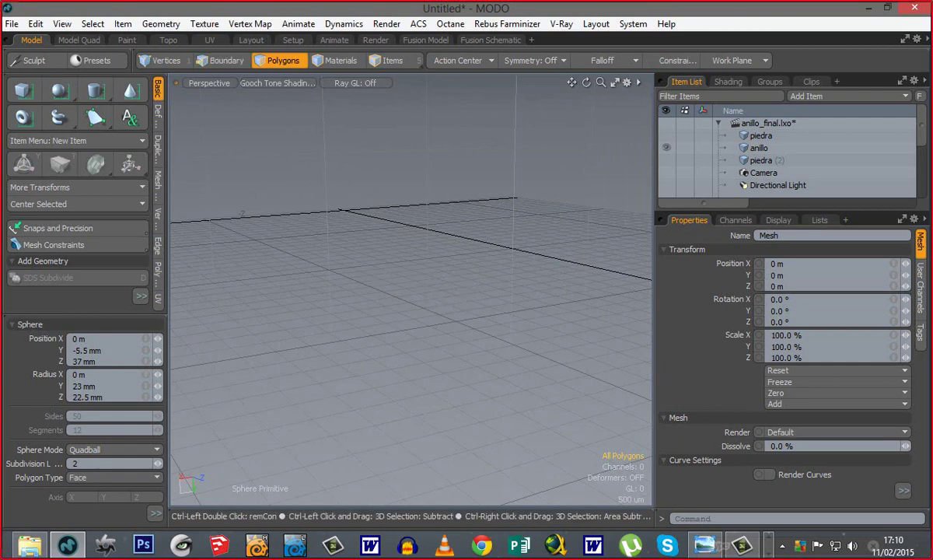
ctrl+drag(382, 277, 463, 278)
key(space)
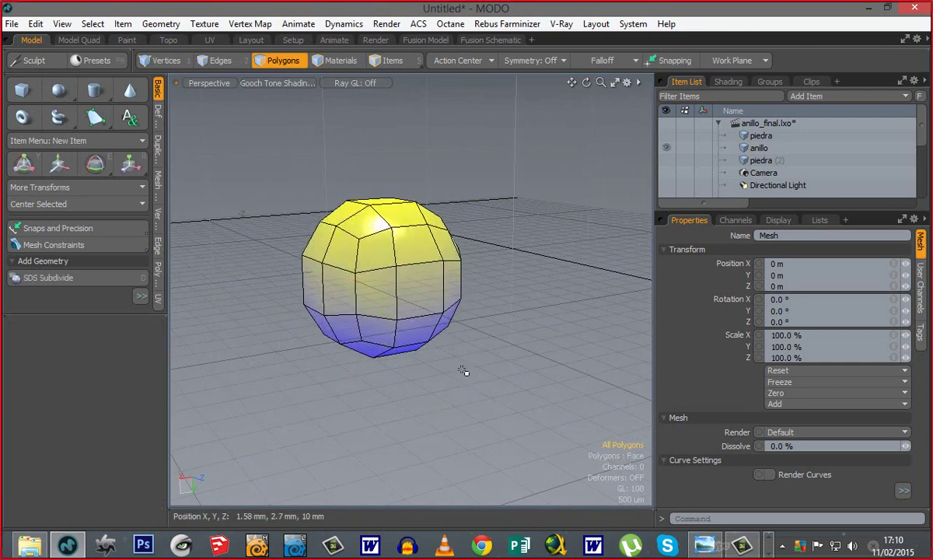
Step: Open the viewport visibility options to check the Show Selection Normals setting, then return to the sphere
alt+drag(463, 372, 445, 402)
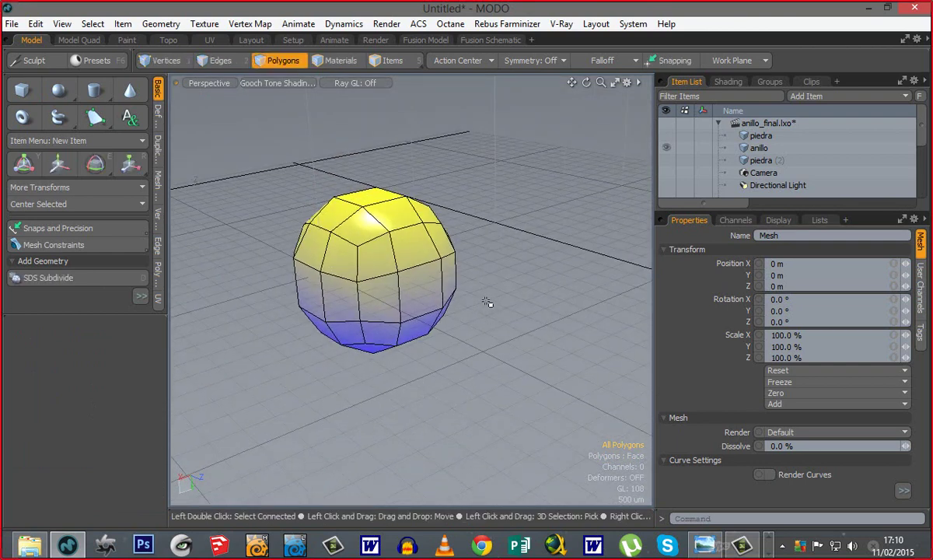
key(o)
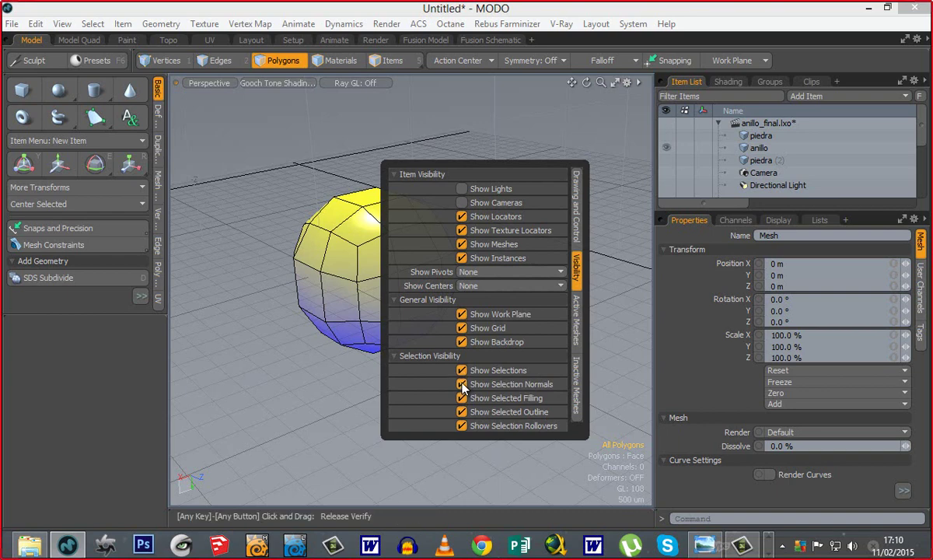
mouse_move(454, 231)
ctrl+alt+mouse_down()
mouse_move(427, 230)
mouse_move(440, 241)
ctrl+alt+mouse_up()
alt+drag(420, 350, 342, 333)
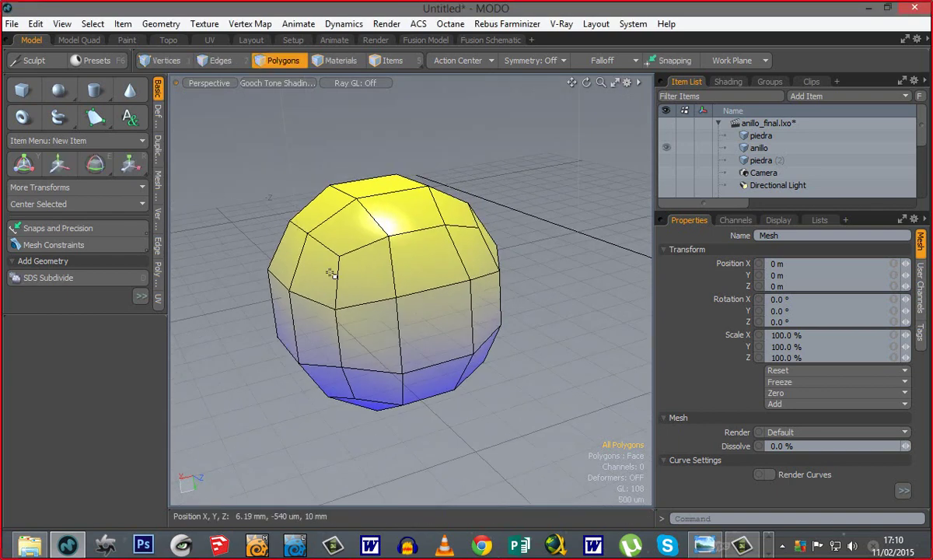
Step: Select a single polygon near the sphere's top and examine its normal up close
click(409, 205)
alt+drag(379, 423, 405, 295)
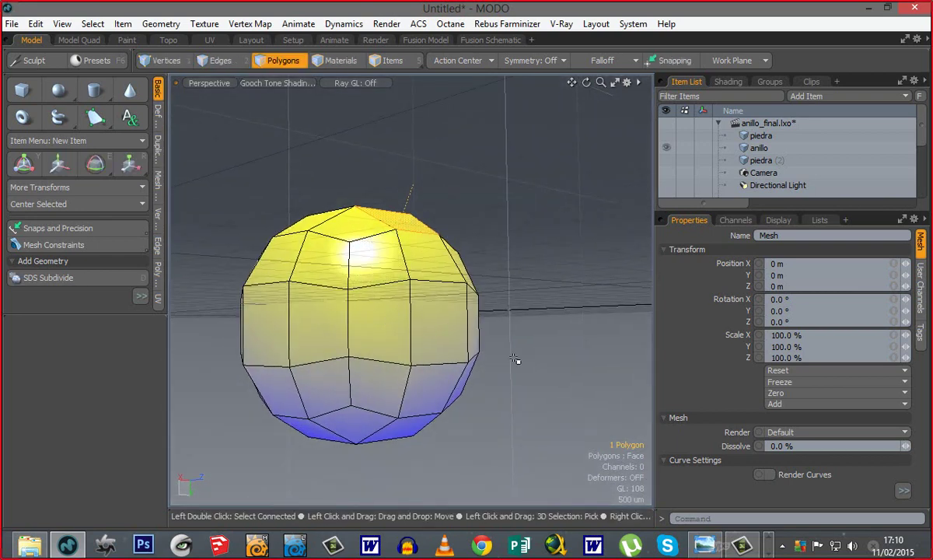
alt+drag(378, 307, 395, 243)
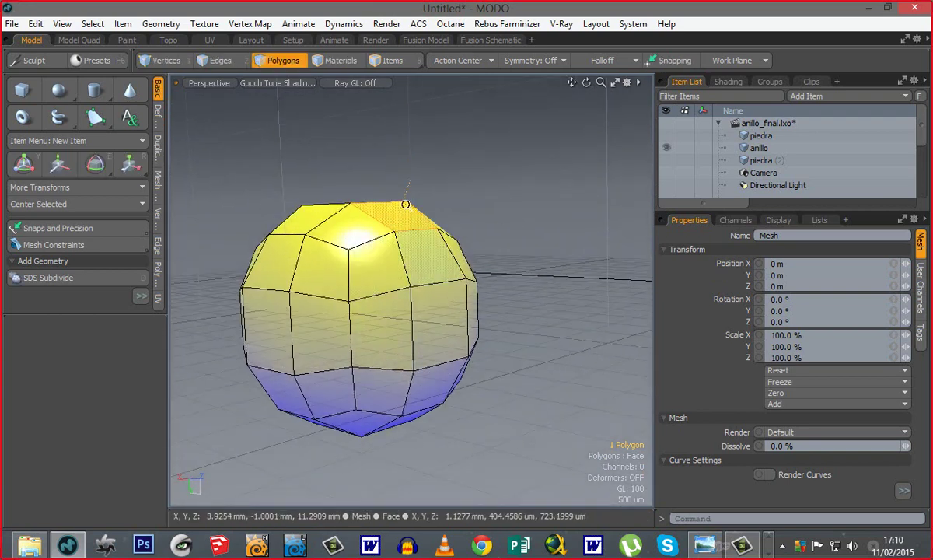
ctrl+alt+drag(406, 203, 571, 211)
alt+drag(398, 280, 410, 156)
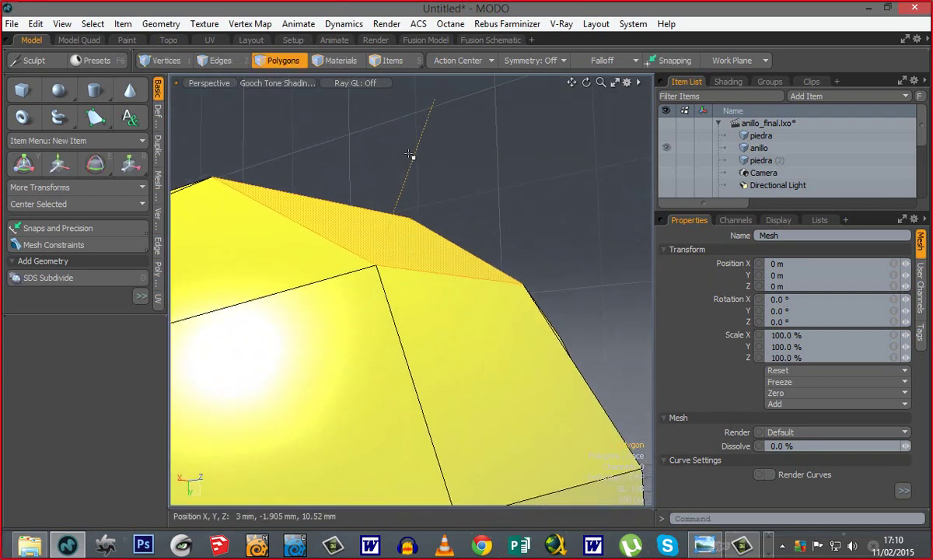
ctrl+alt+drag(435, 270, 334, 277)
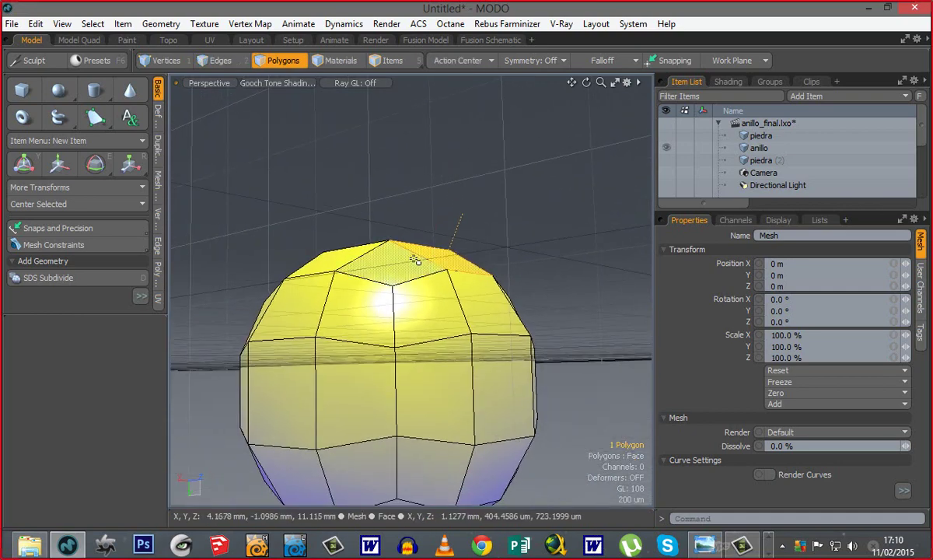
Step: Extend the selection to four adjacent polygons on the sphere's upper side, inspect them, and clear the selection
shift+click(447, 294)
mouse_move(448, 294)
shift+mouse_down()
mouse_move(459, 268)
mouse_move(433, 288)
mouse_move(339, 250)
shift+mouse_up()
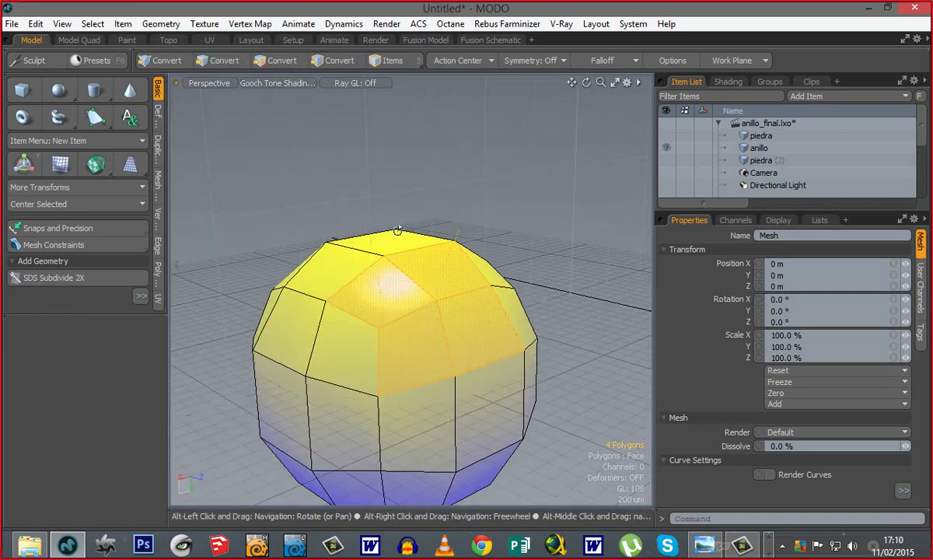
alt+drag(366, 295, 510, 439)
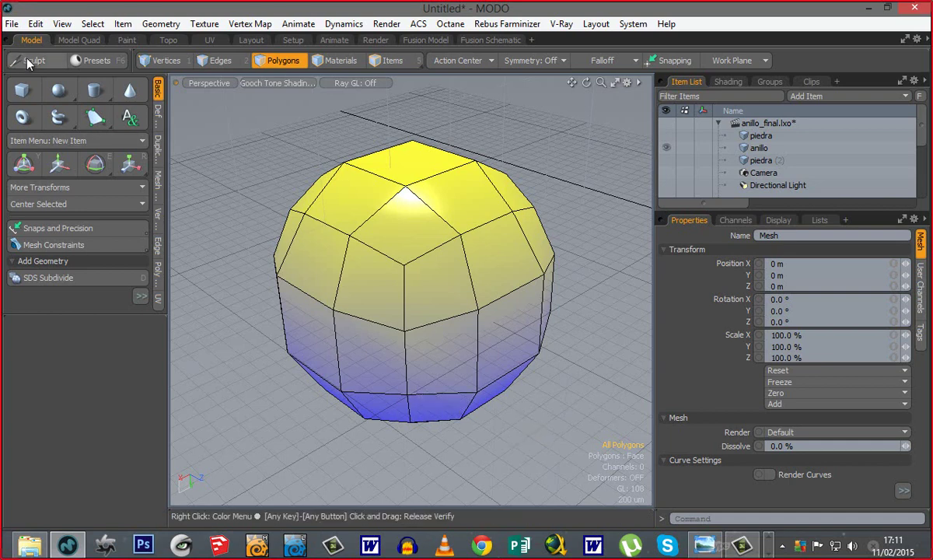
Step: Turn on the Dimensions Tool for the sphere and inspect its overall measurements from several angles
alt+drag(410, 356, 395, 340)
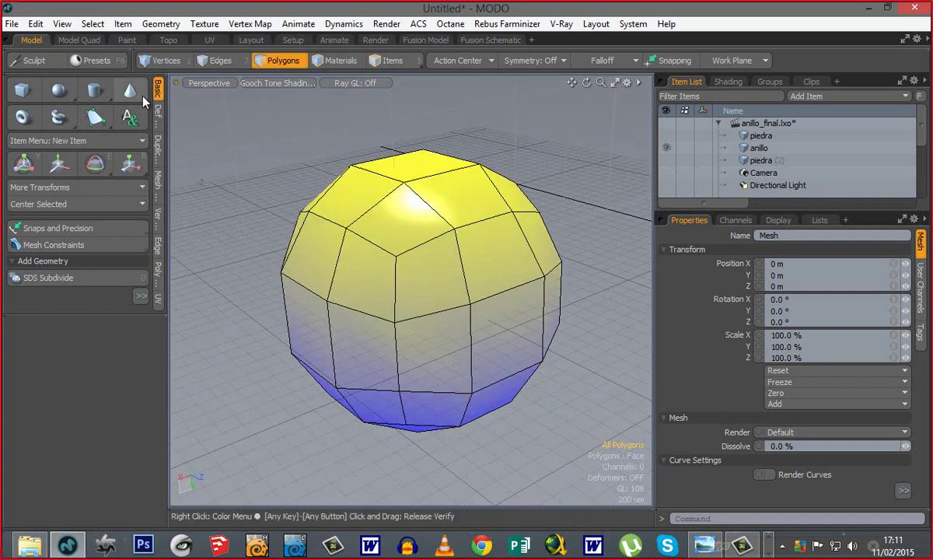
click(63, 24)
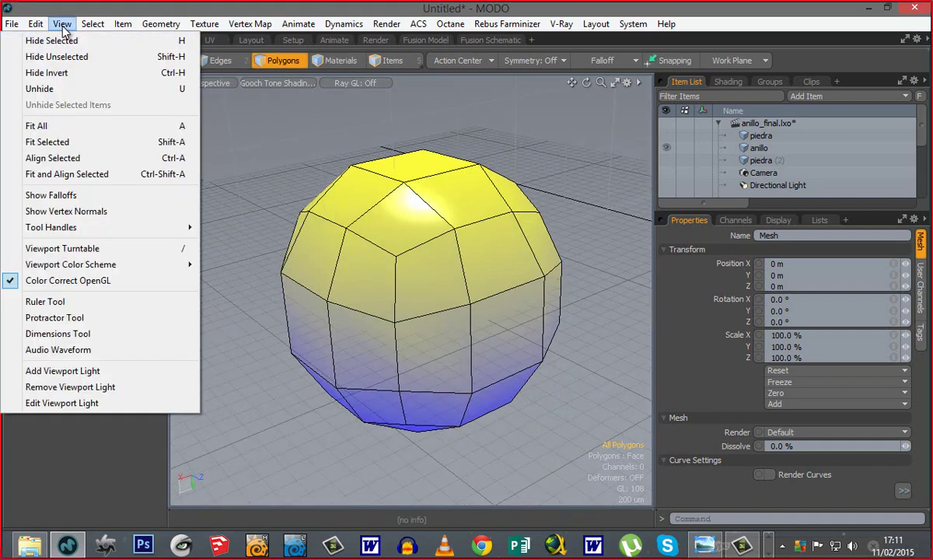
click(55, 338)
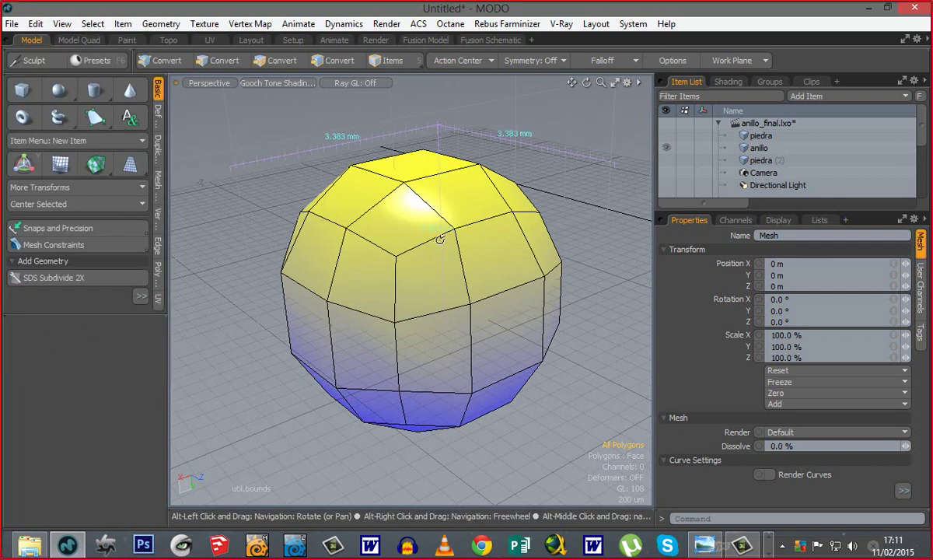
alt+drag(439, 237, 457, 215)
scroll(401, 273, down, 3)
alt+drag(400, 273, 354, 306)
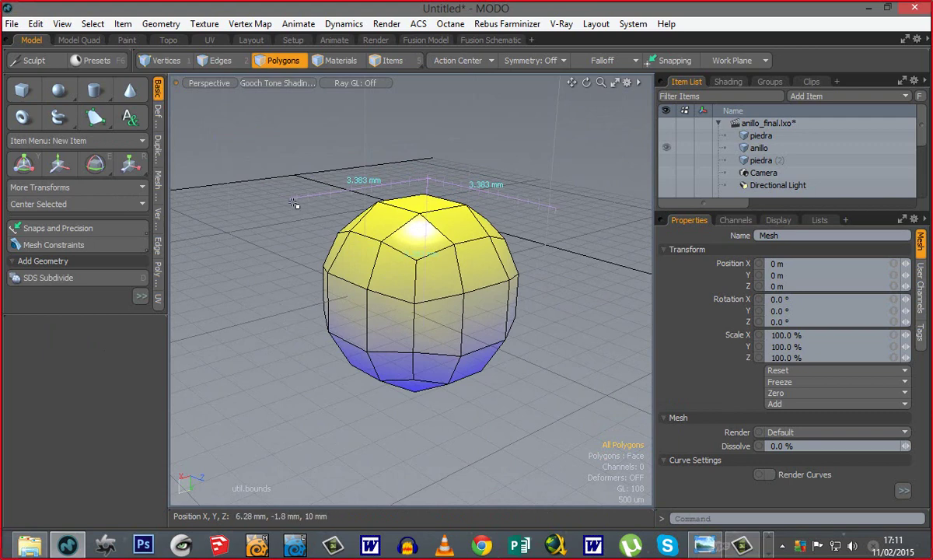
mouse_move(379, 350)
alt+mouse_down()
mouse_move(459, 365)
mouse_move(375, 355)
alt+mouse_up()
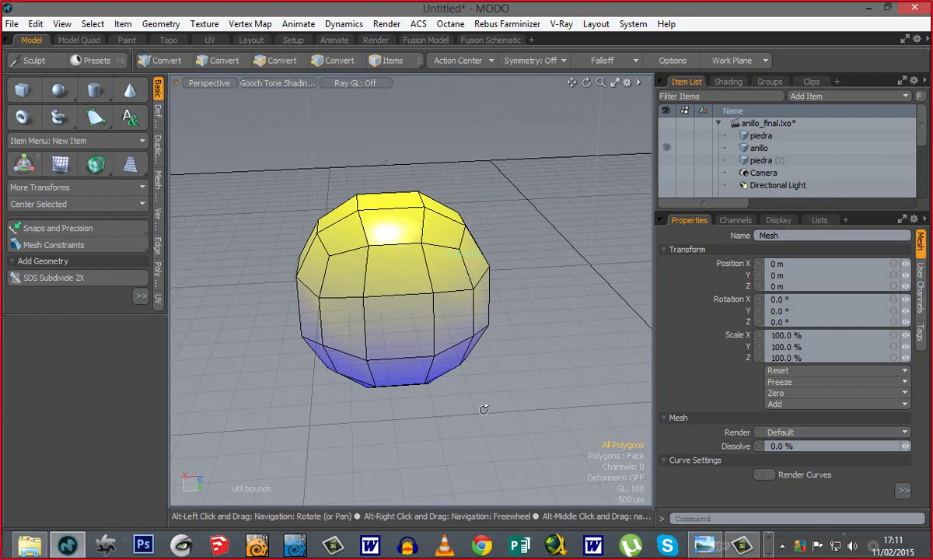
alt+drag(484, 409, 420, 374)
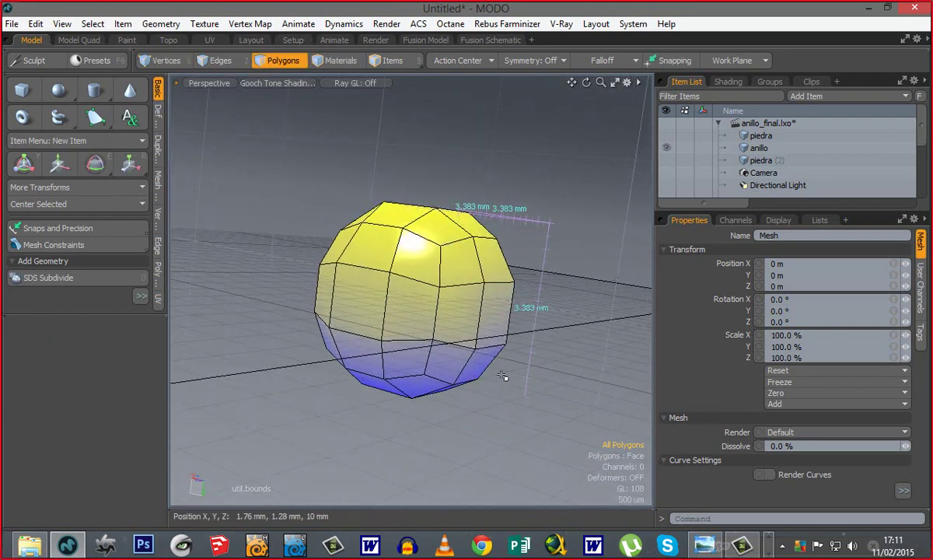
alt+drag(356, 325, 415, 352)
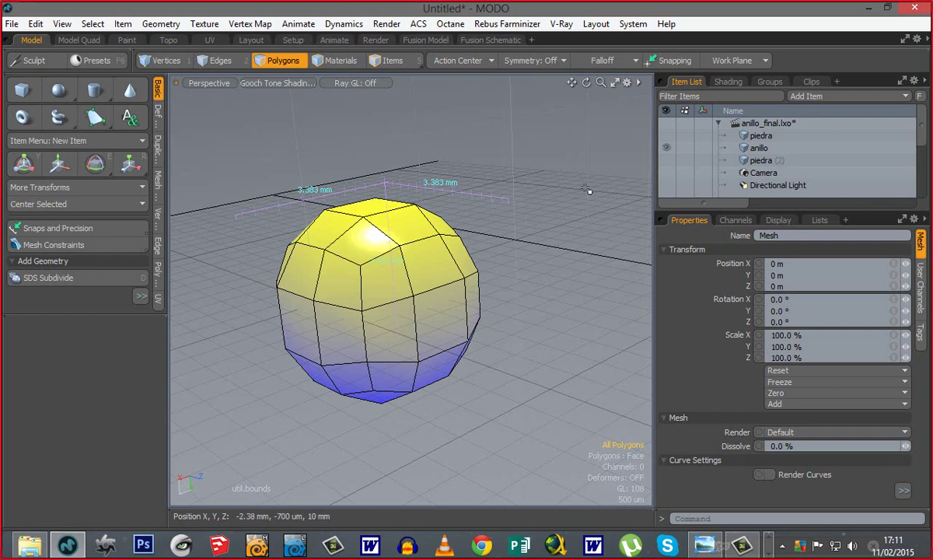
Step: Measure one polygon near the sphere's top, extend the selection to four polygons to measure them together, and clear the selection
click(404, 215)
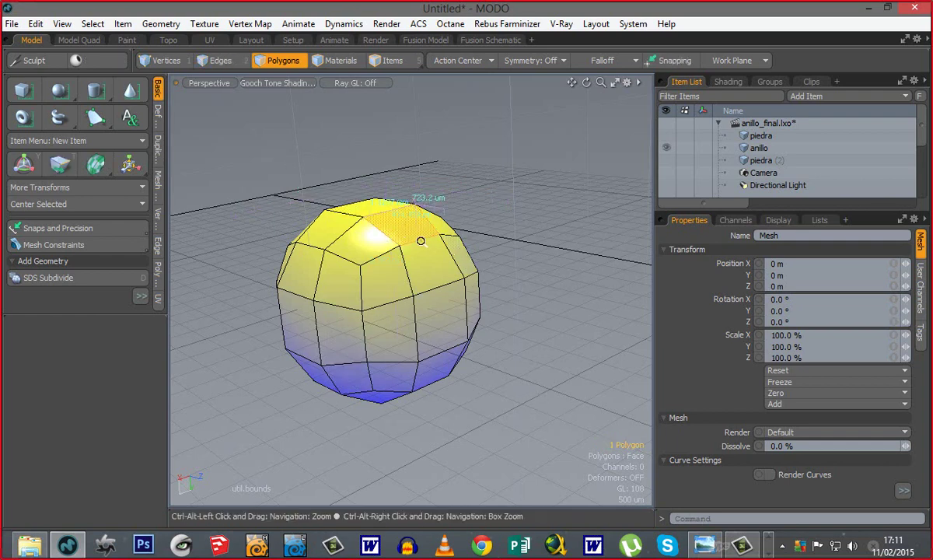
mouse_move(419, 242)
ctrl+alt+mouse_down()
mouse_move(511, 243)
mouse_move(527, 338)
mouse_move(390, 258)
mouse_move(321, 246)
mouse_move(394, 227)
mouse_move(454, 360)
mouse_move(345, 247)
ctrl+alt+mouse_up()
drag(406, 263, 454, 208)
alt+drag(295, 317, 487, 285)
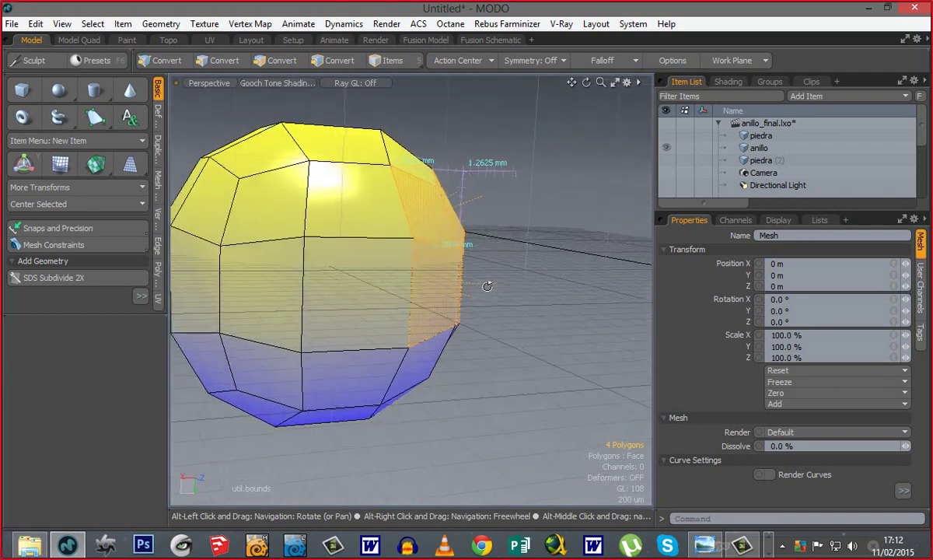
alt+drag(346, 381, 429, 425)
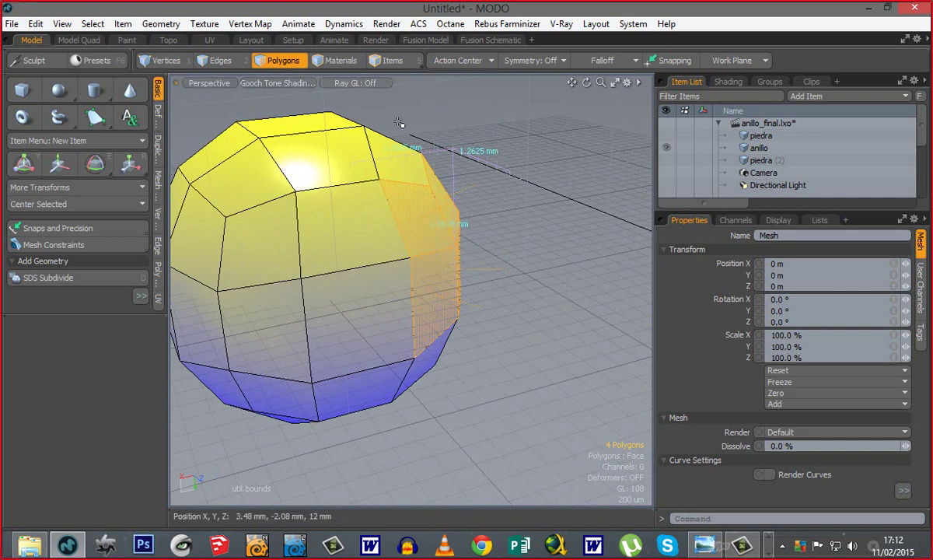
ctrl+alt+drag(383, 239, 437, 213)
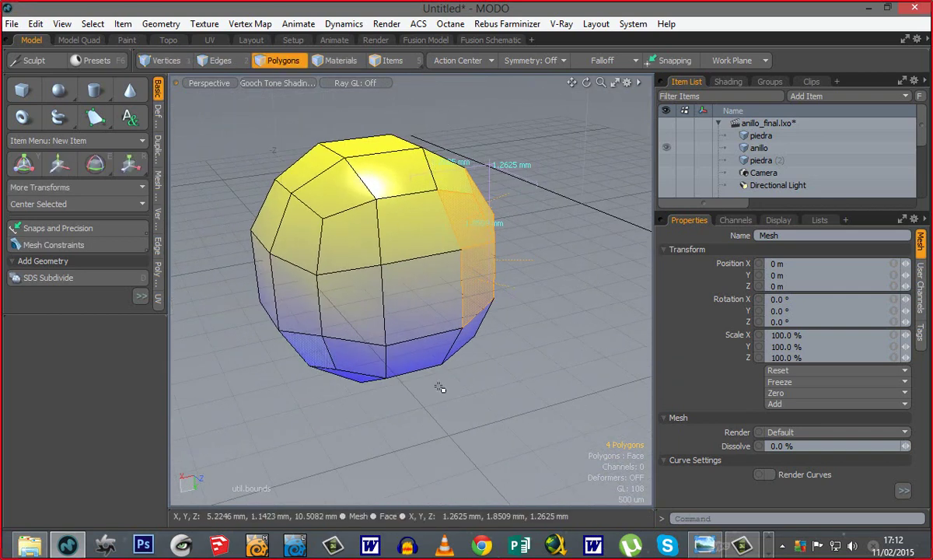
click(604, 309)
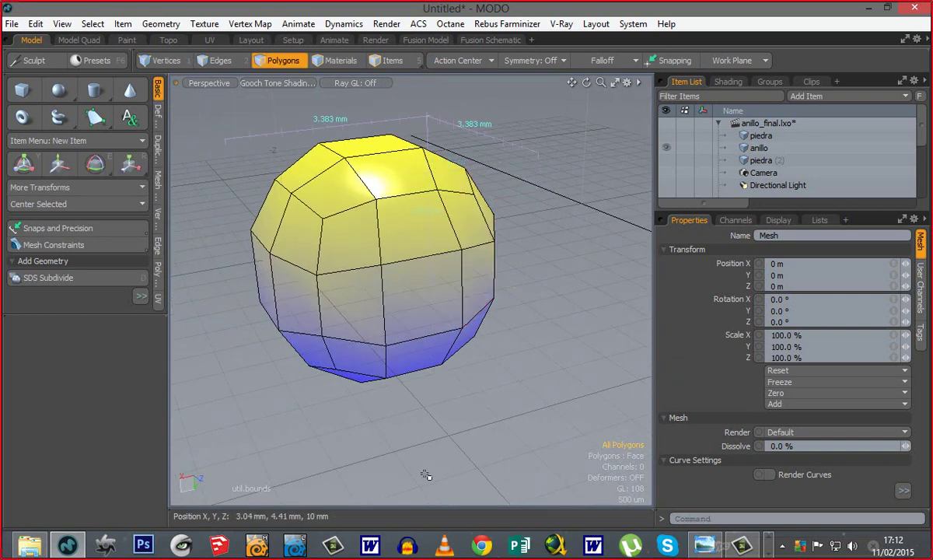
Step: Examine the whole sphere's width, height and depth dimension lines from different viewing angles
alt+drag(519, 387, 459, 294)
alt+drag(339, 314, 406, 395)
alt+shift+drag(394, 269, 381, 325)
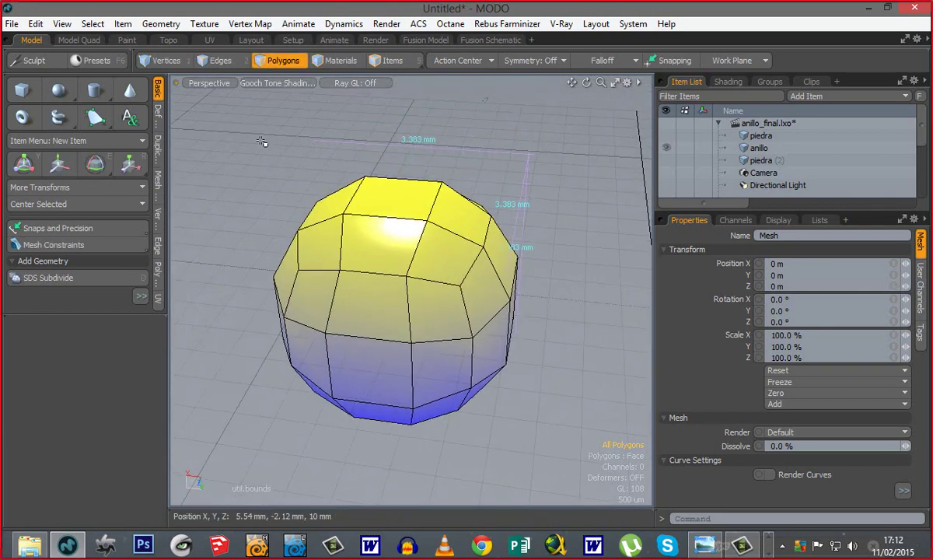
alt+drag(348, 371, 398, 375)
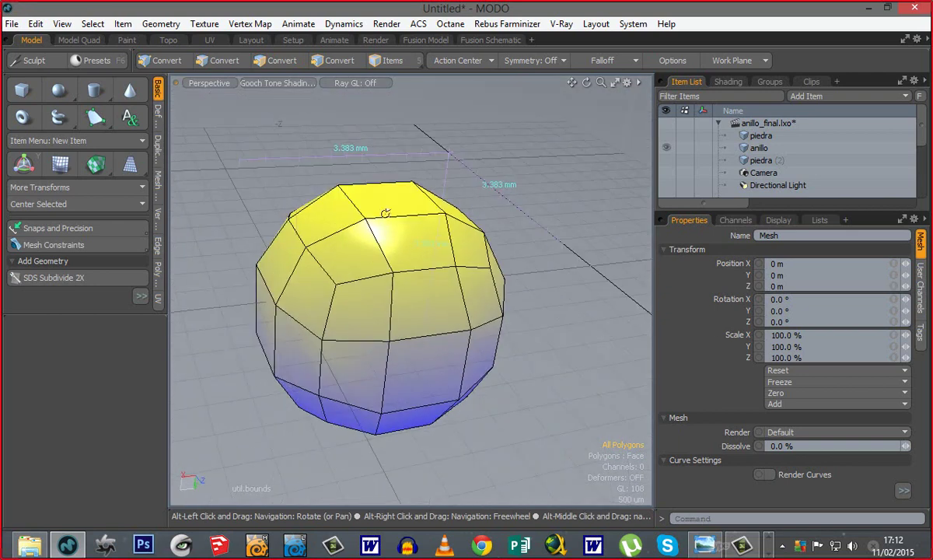
alt+drag(291, 167, 304, 164)
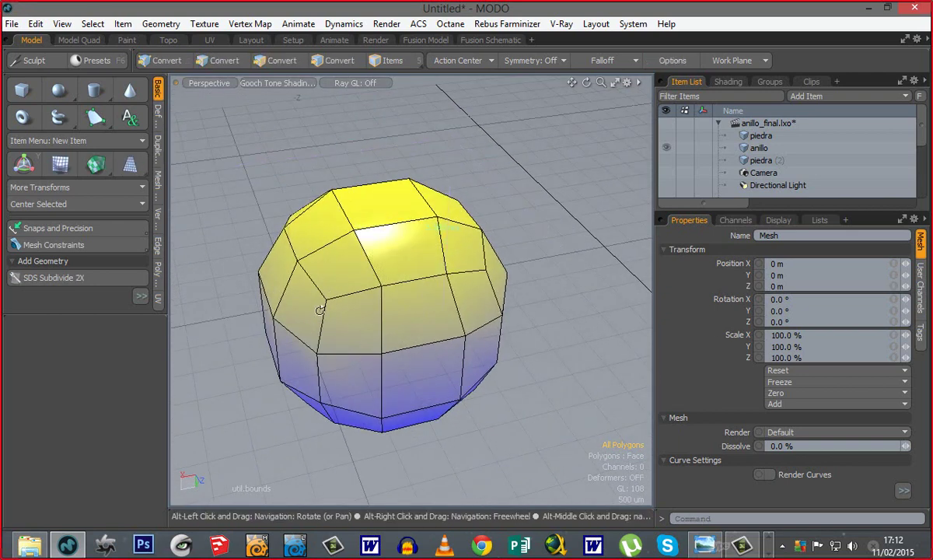
alt+drag(320, 308, 420, 218)
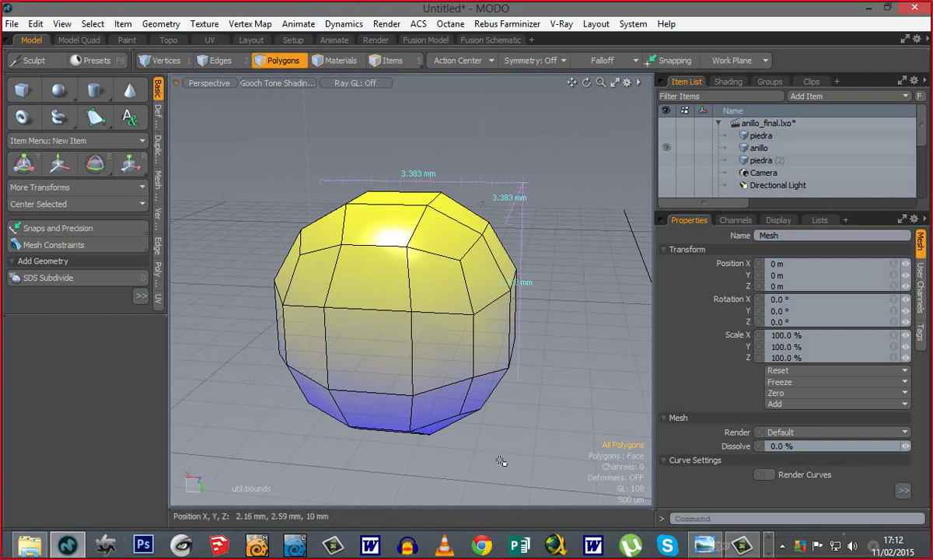
alt+shift+drag(464, 440, 458, 391)
alt+drag(377, 355, 411, 359)
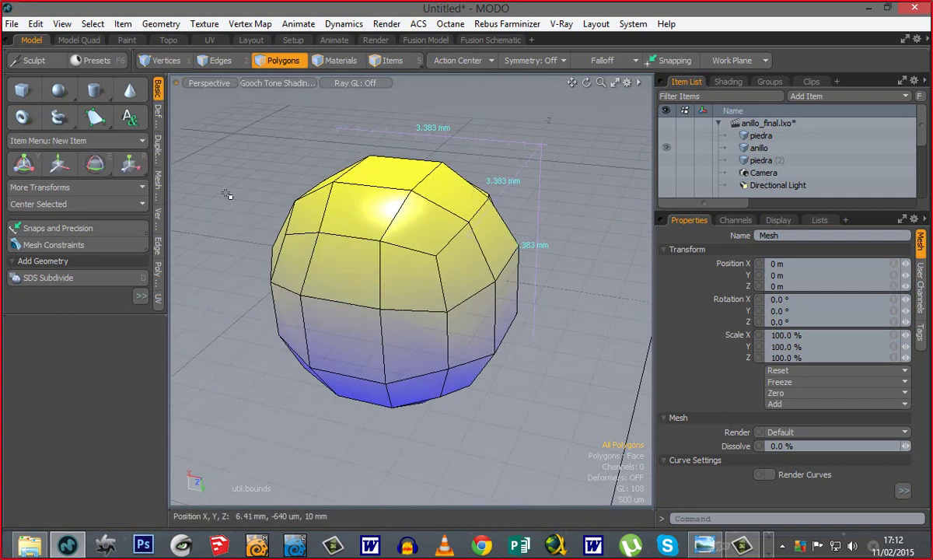
Step: Turn off the Dimensions Tool, then select the whole sphere and delete it
alt+drag(325, 365, 445, 330)
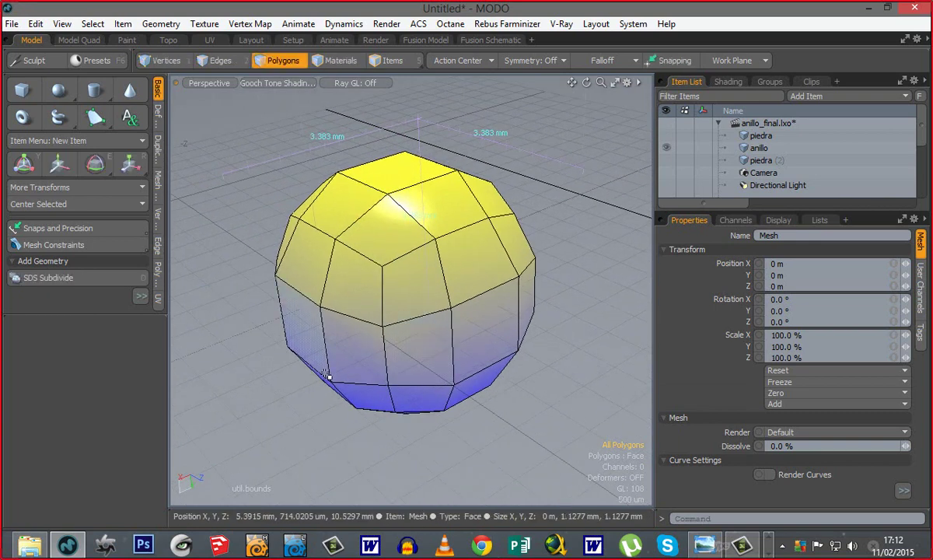
click(62, 24)
click(43, 316)
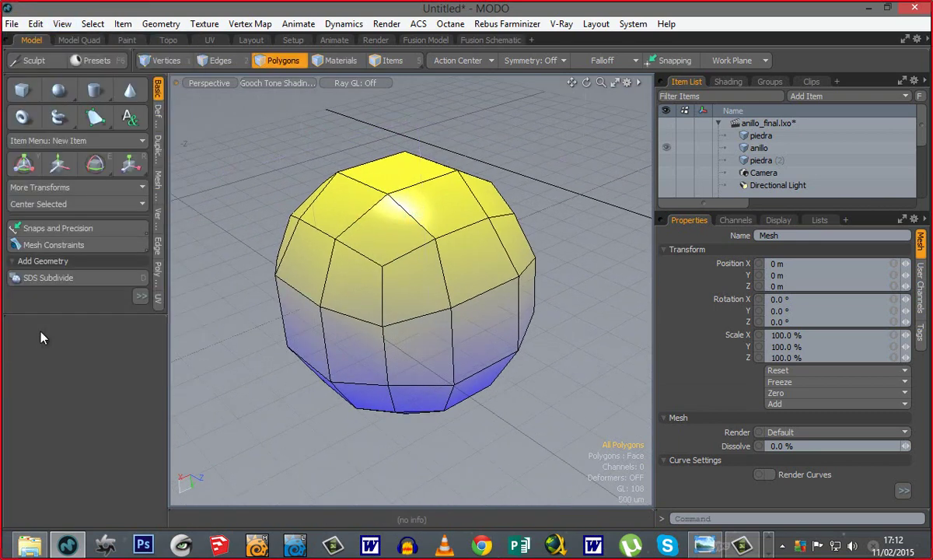
double_click(356, 356)
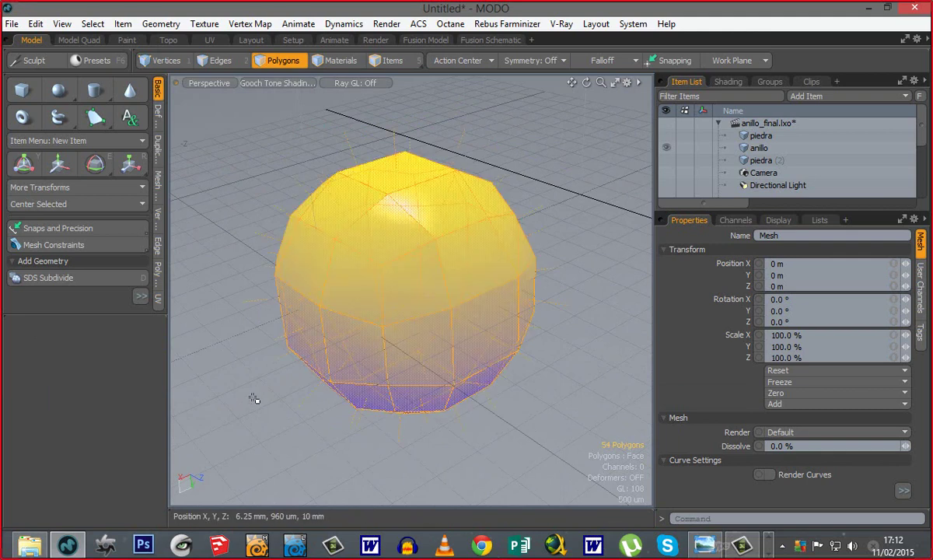
key(Delete)
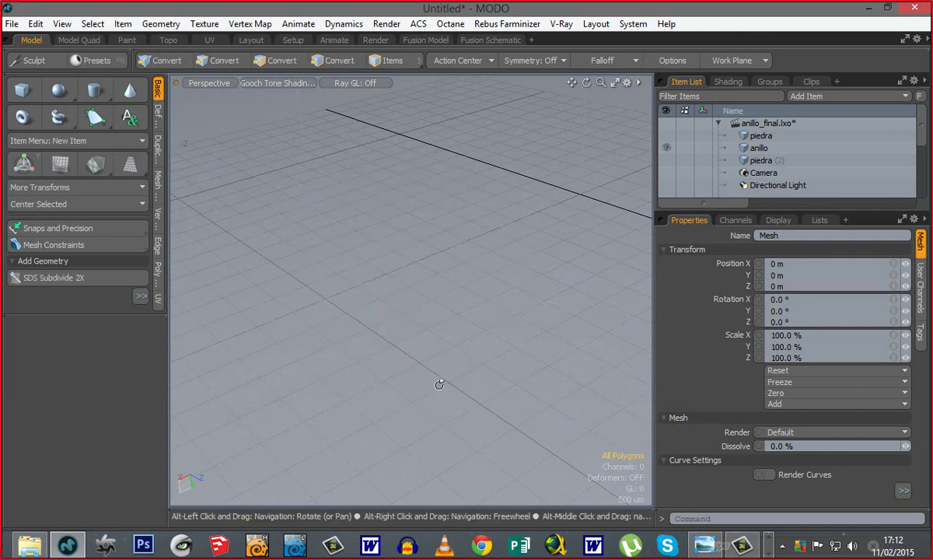
alt+drag(461, 426, 342, 391)
alt+drag(307, 351, 447, 383)
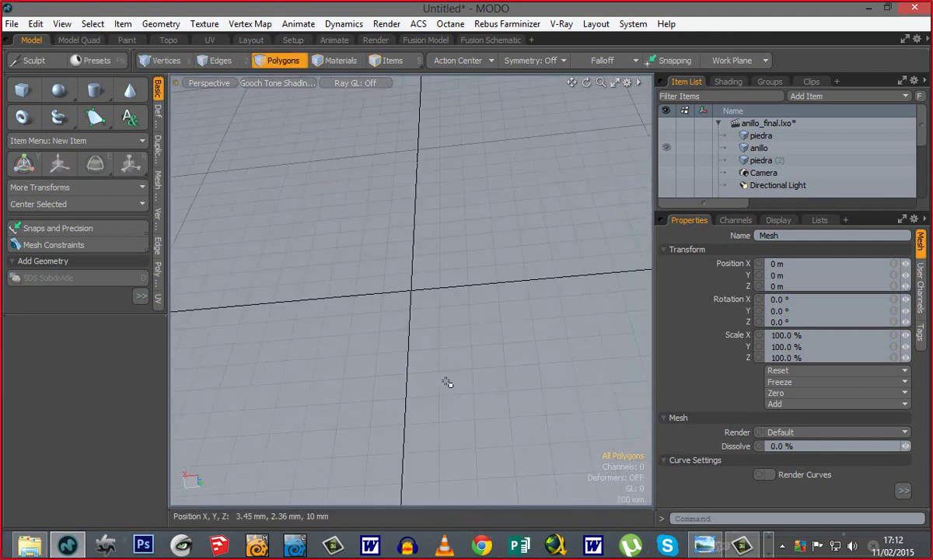
alt+drag(417, 273, 427, 333)
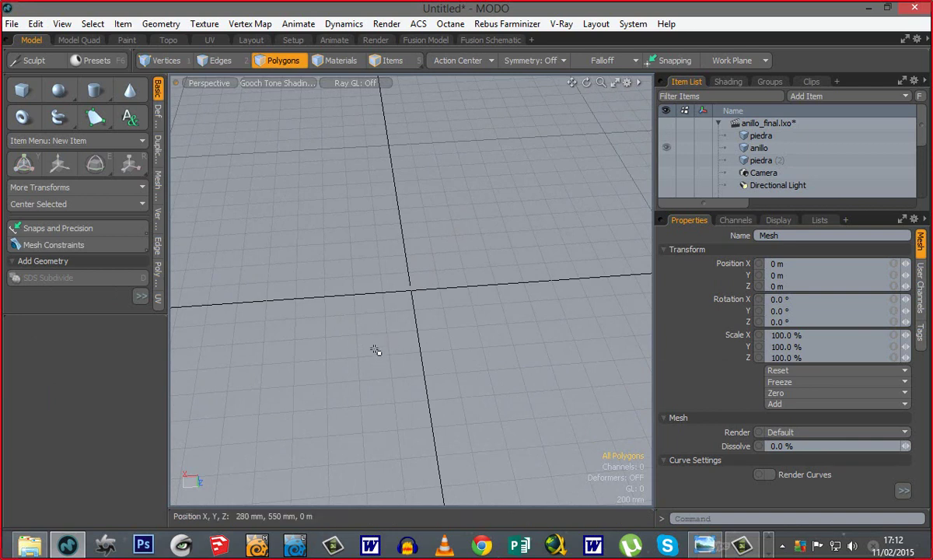
mouse_move(439, 391)
alt+mouse_down()
mouse_move(506, 296)
mouse_move(452, 376)
alt+mouse_up()
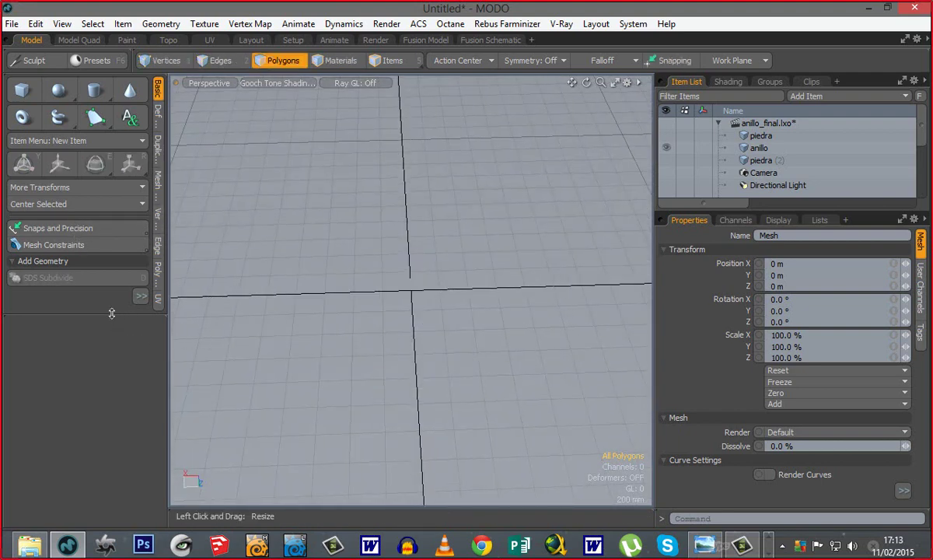
Step: Enlarge the toolbox to show its remaining tools and draw a flat disc about 440 mm across near the grid origin
drag(112, 314, 115, 400)
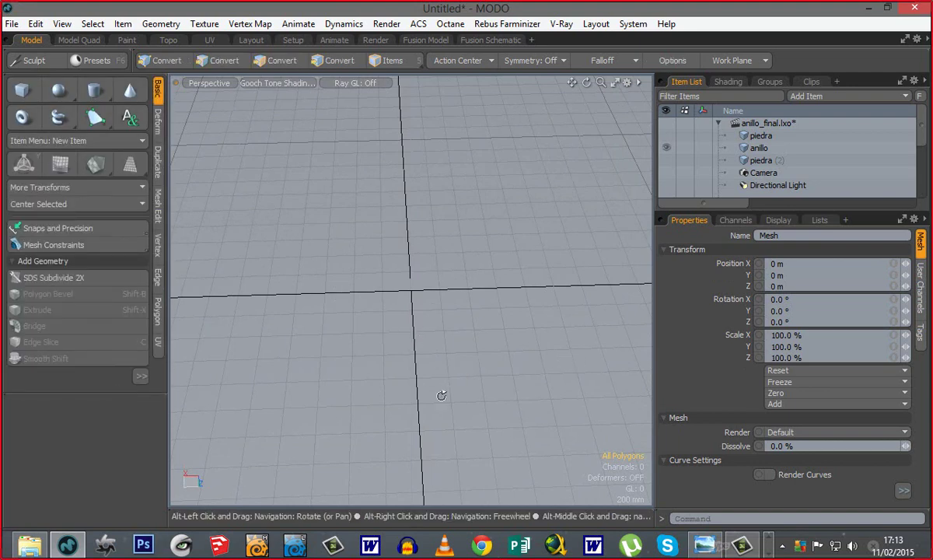
alt+drag(440, 394, 386, 377)
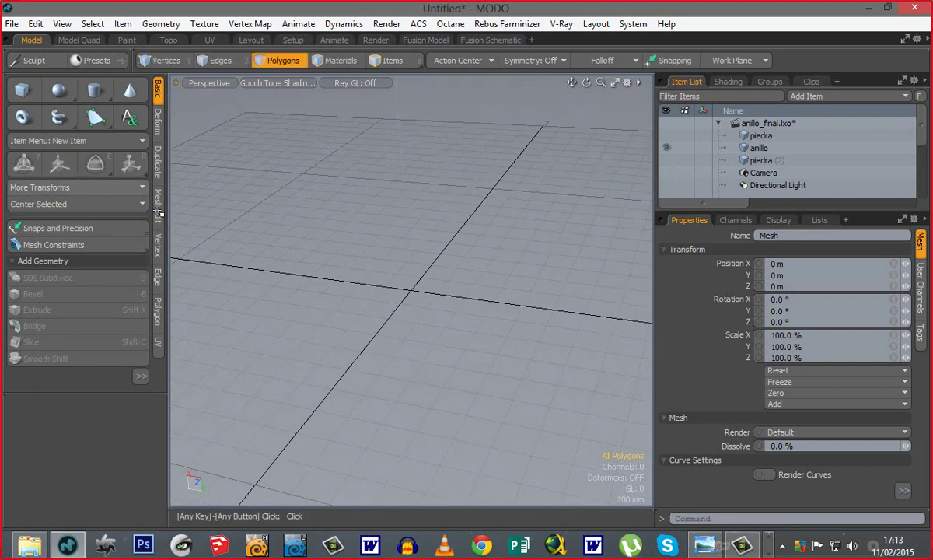
click(56, 91)
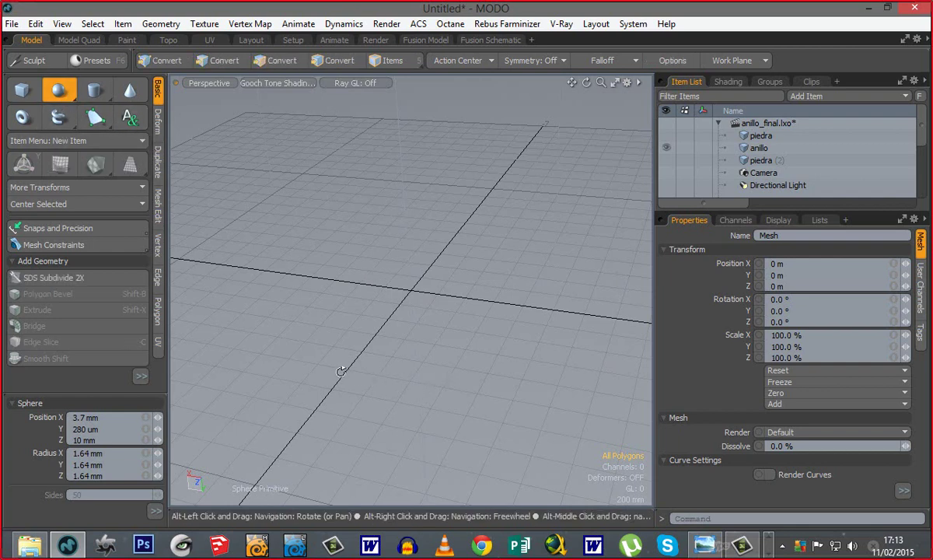
alt+drag(343, 373, 451, 292)
alt+drag(430, 334, 442, 350)
key(space)
alt+drag(340, 375, 405, 360)
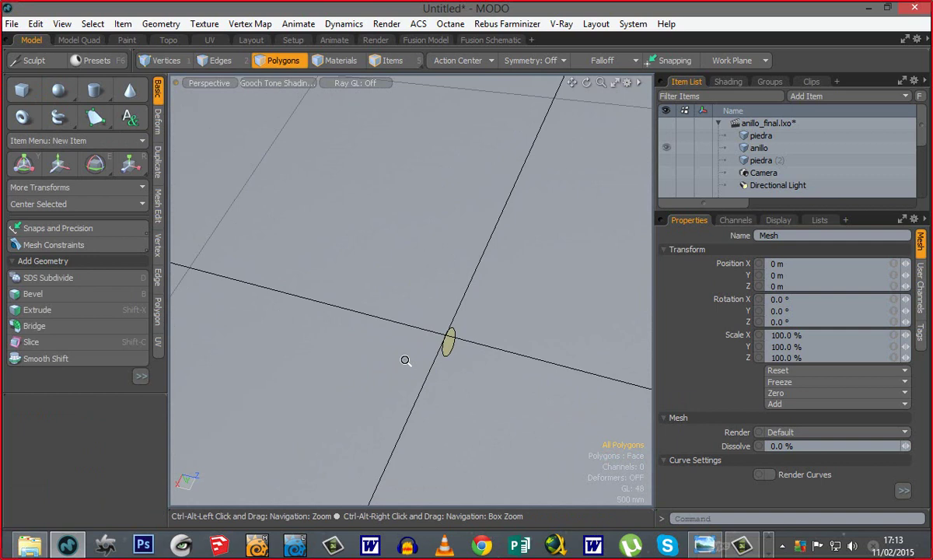
Step: Center the disc on all axes with the vertex commands
click(157, 243)
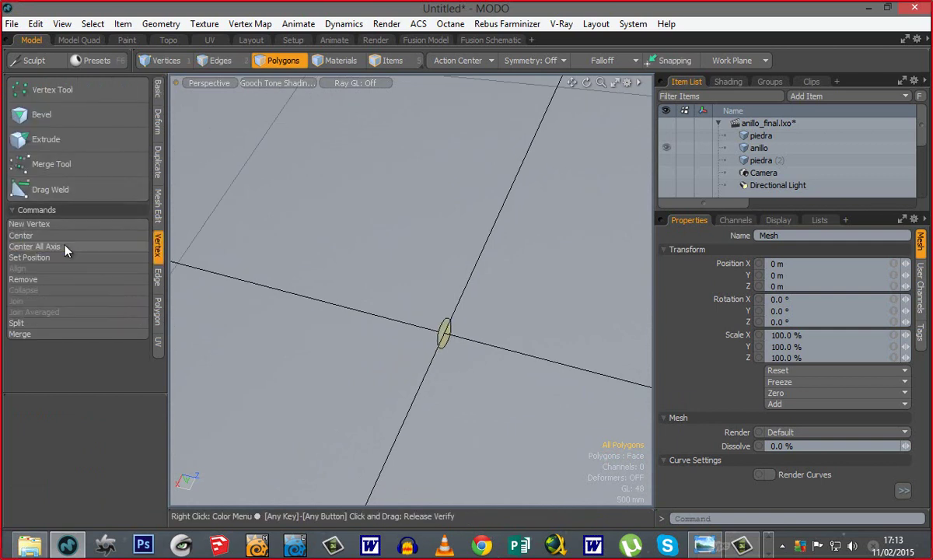
alt+shift+drag(372, 396, 291, 319)
alt+drag(380, 300, 332, 306)
alt+shift+drag(418, 325, 412, 350)
Step: Move the disc along the Z axis away from the origin and rotate it to stand upright facing along the X axis
key(w)
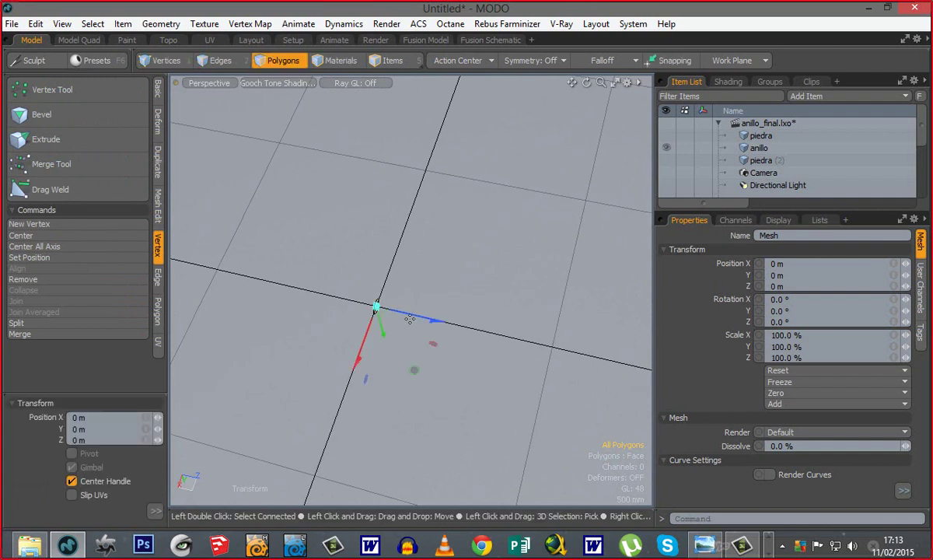
drag(410, 315, 473, 329)
key(y)
ctrl+drag(468, 385, 467, 385)
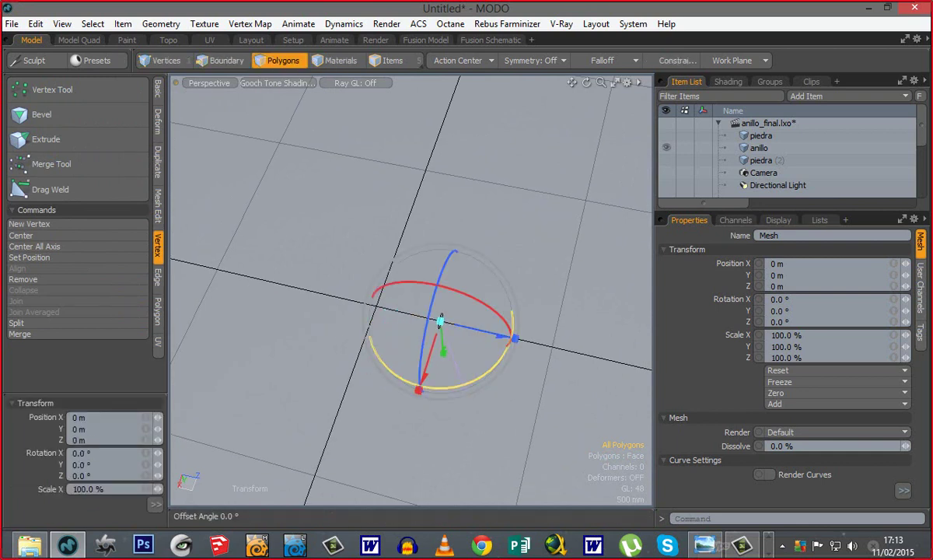
ctrl+drag(533, 309, 532, 294)
key(space)
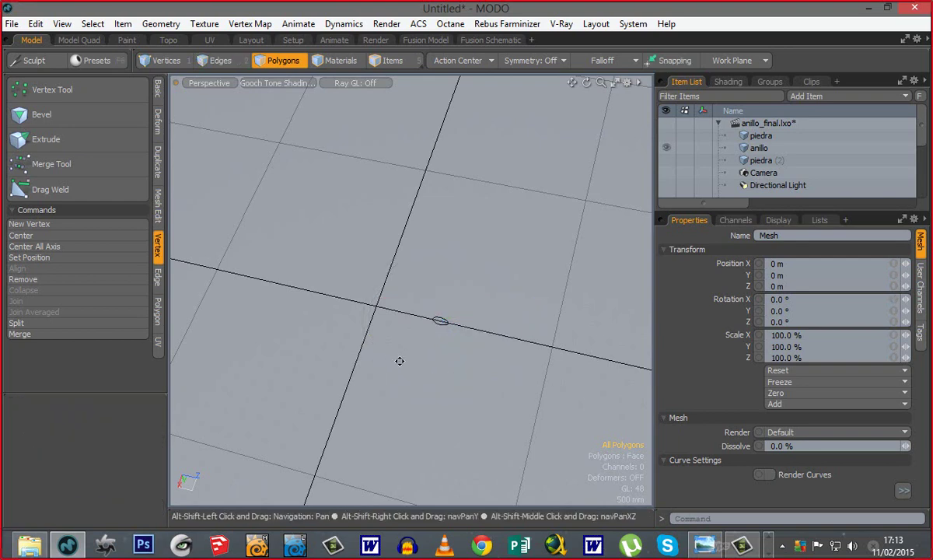
Step: Select the disc's polygon and examine its position relative to the origin from several angles
alt+shift+drag(399, 360, 458, 356)
alt+drag(511, 408, 380, 366)
alt+drag(322, 287, 430, 299)
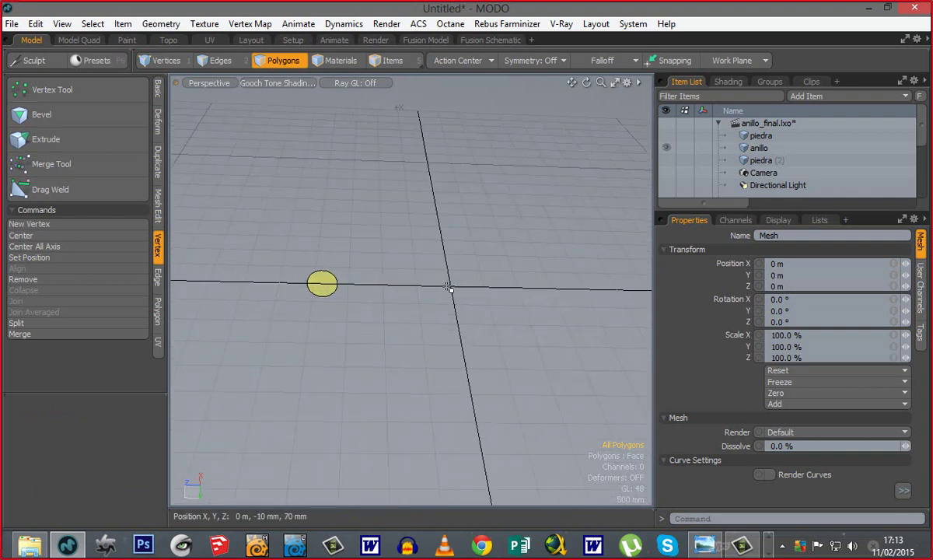
alt+drag(346, 304, 393, 355)
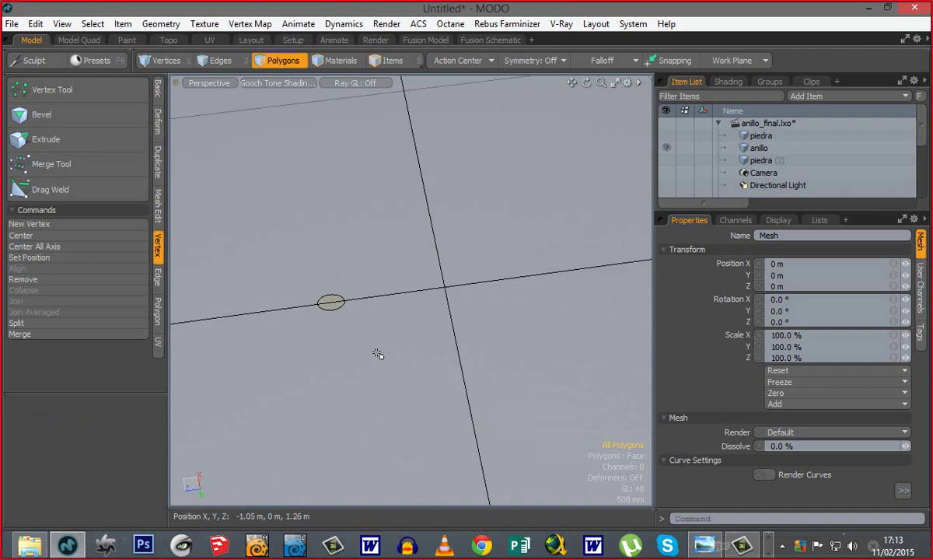
alt+drag(444, 313, 377, 301)
click(332, 304)
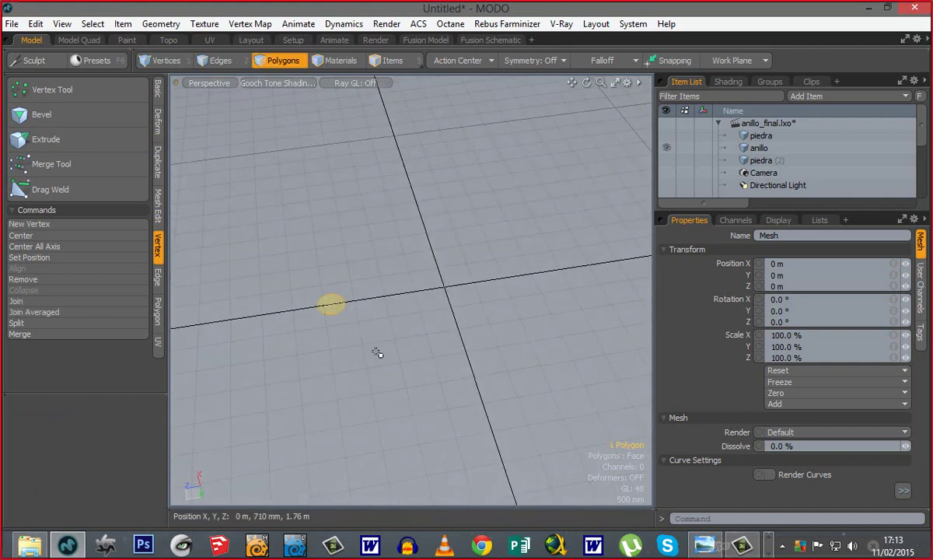
alt+drag(451, 325, 465, 299)
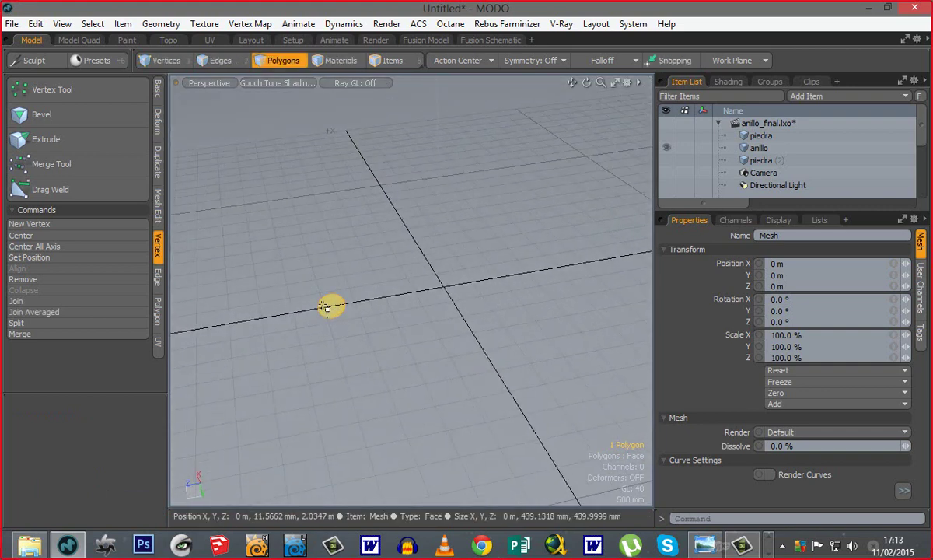
alt+drag(459, 341, 447, 398)
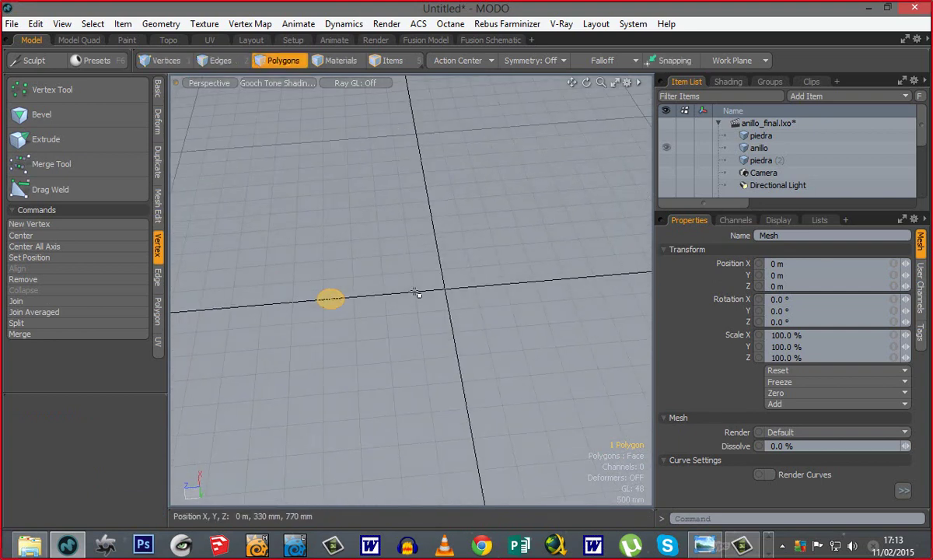
alt+drag(460, 315, 447, 351)
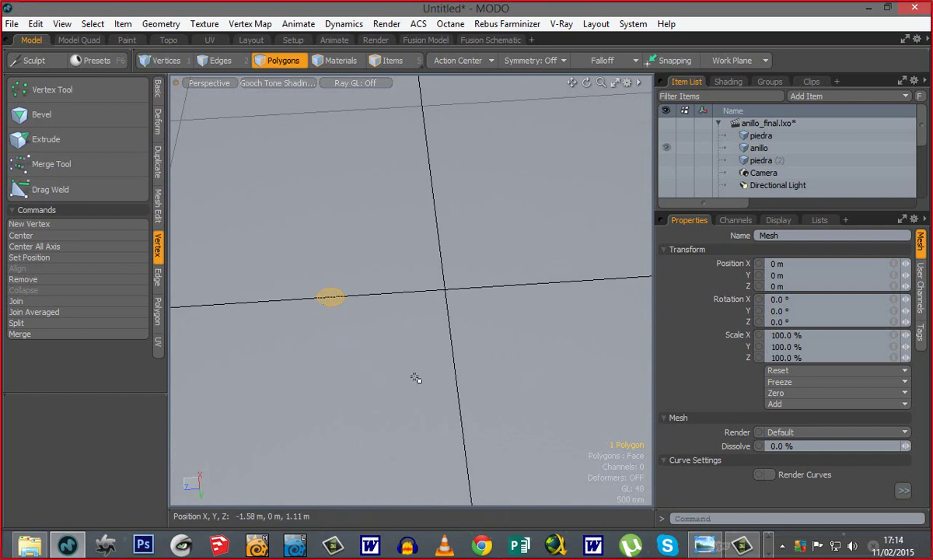
alt+drag(430, 394, 405, 359)
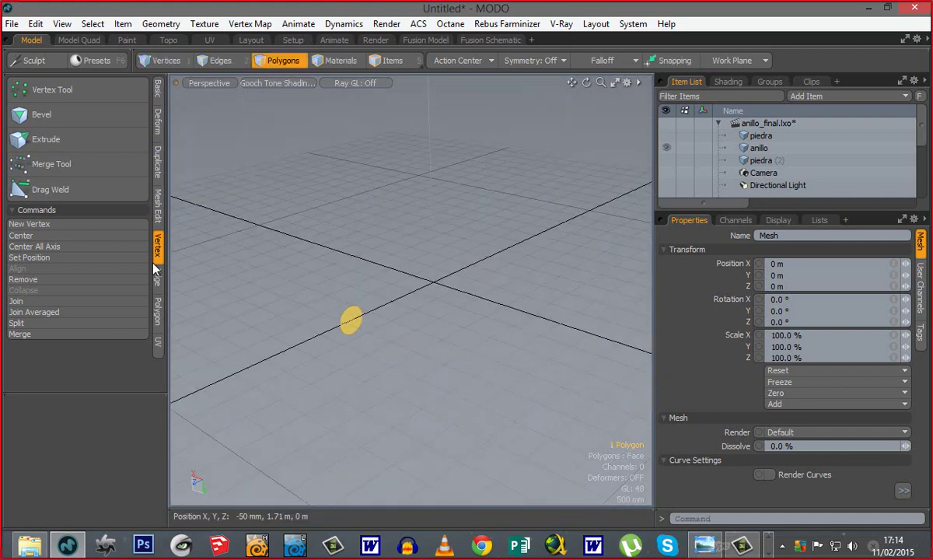
Step: Start a Radial Sweep on the selected disc, set its count to 8 and enlarge the area showing the sweep settings
click(159, 171)
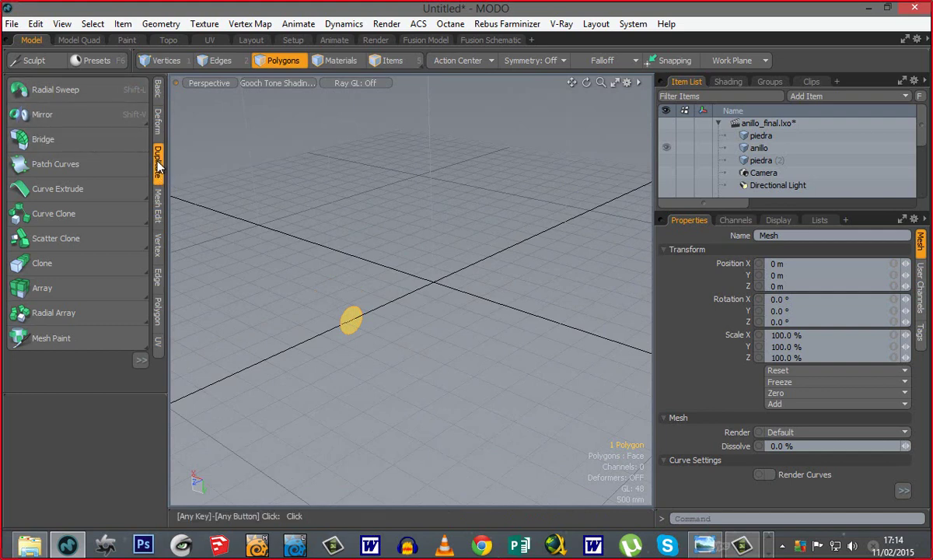
click(54, 92)
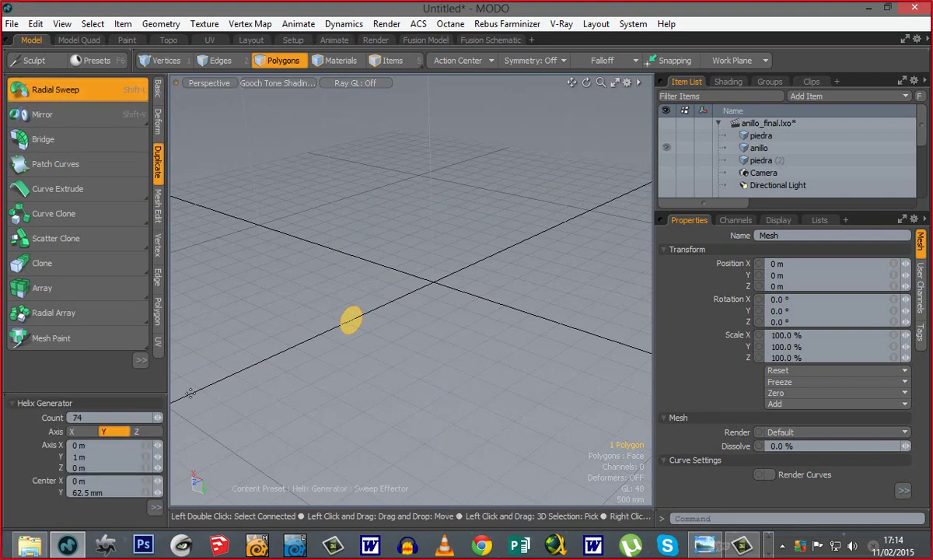
drag(147, 276, 147, 255)
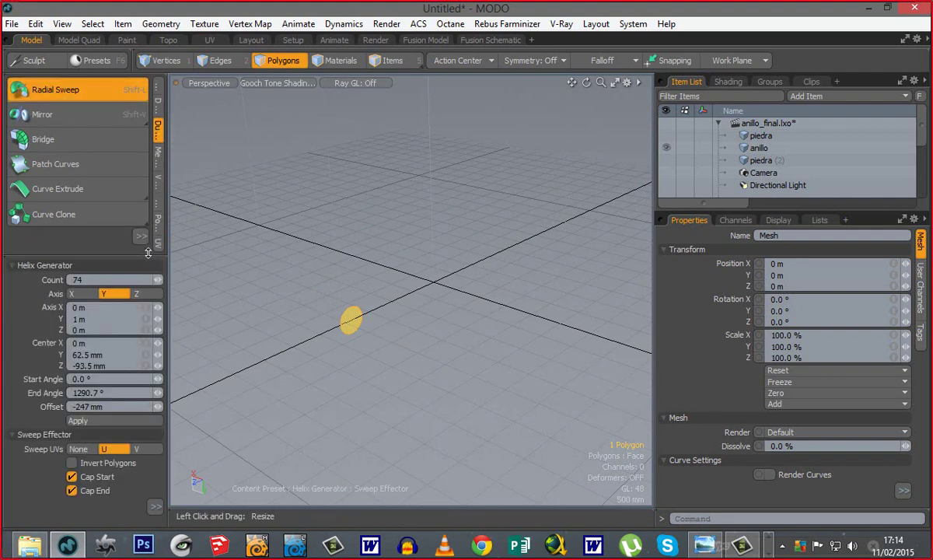
click(92, 282)
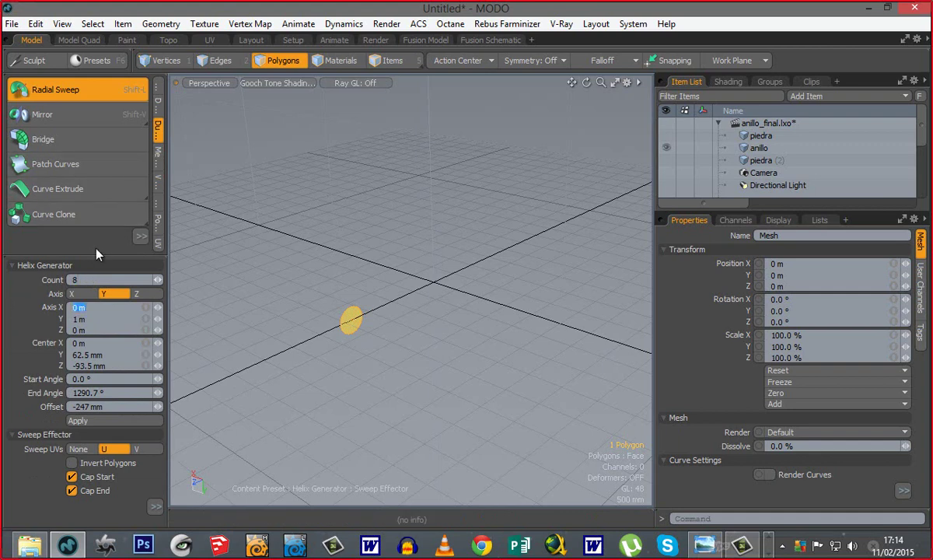
drag(89, 360, 90, 388)
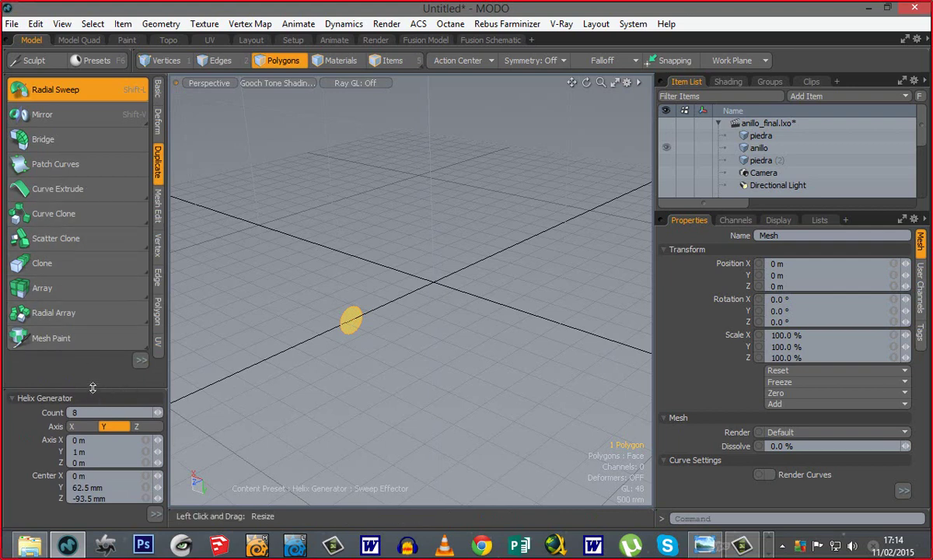
drag(111, 388, 111, 242)
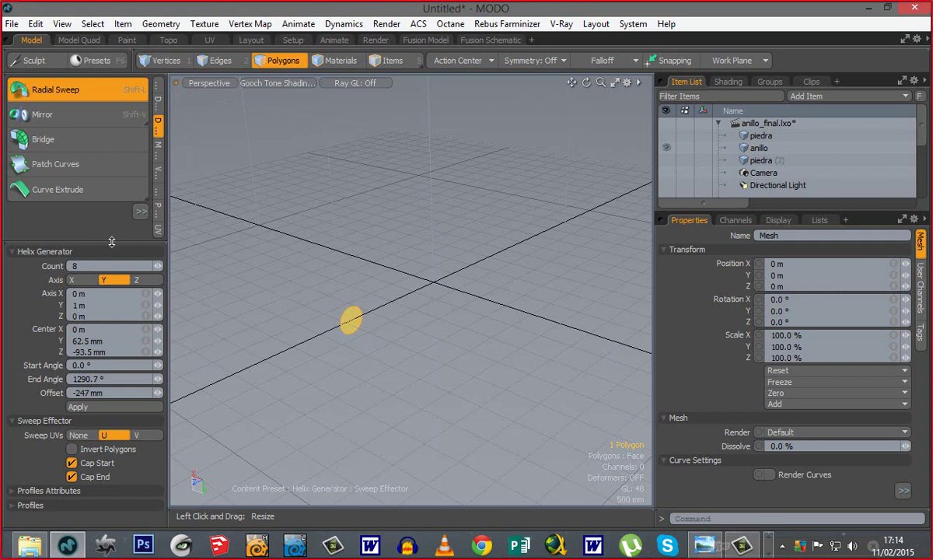
drag(114, 242, 114, 332)
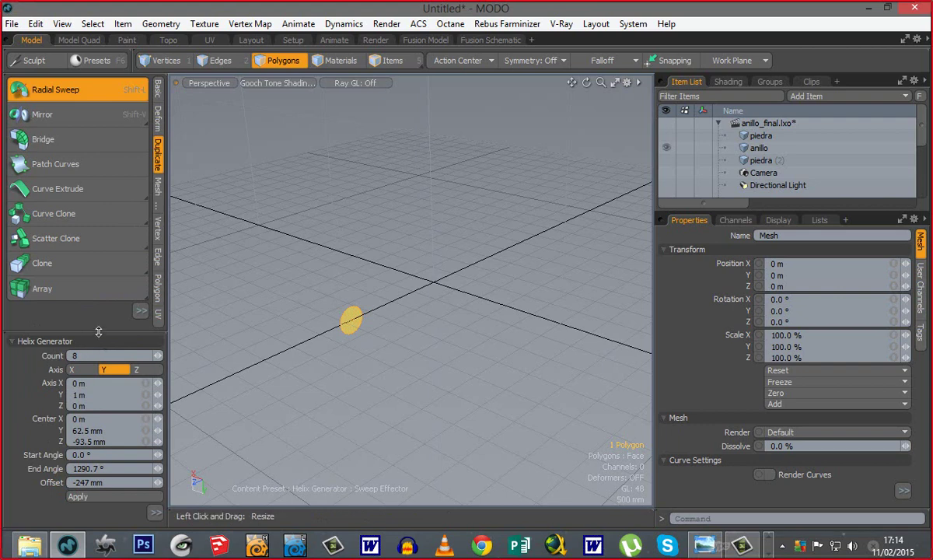
drag(96, 333, 93, 265)
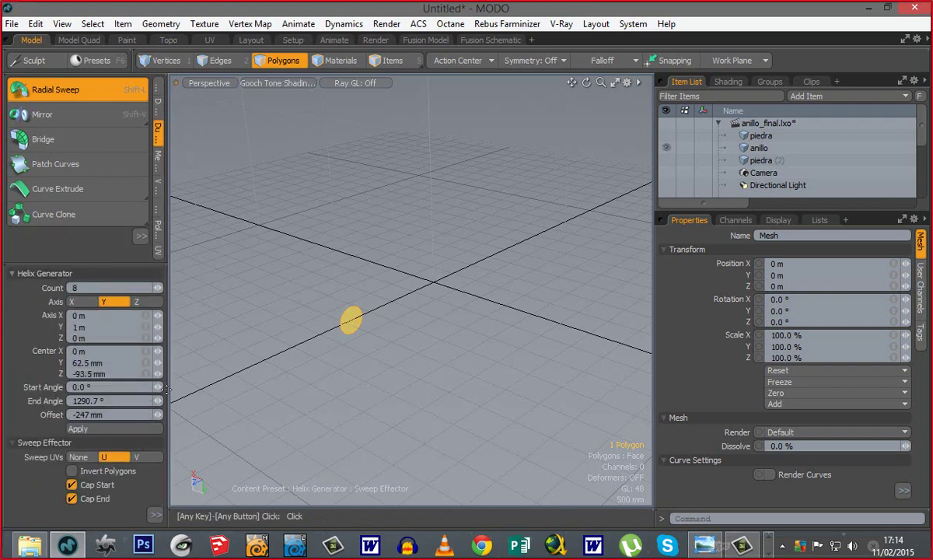
Step: Generate the radial sweep from the disc and move its center to X 230 mm, Y 890 mm, Z -570 mm
alt+drag(322, 348, 37, 312)
alt+drag(306, 383, 325, 406)
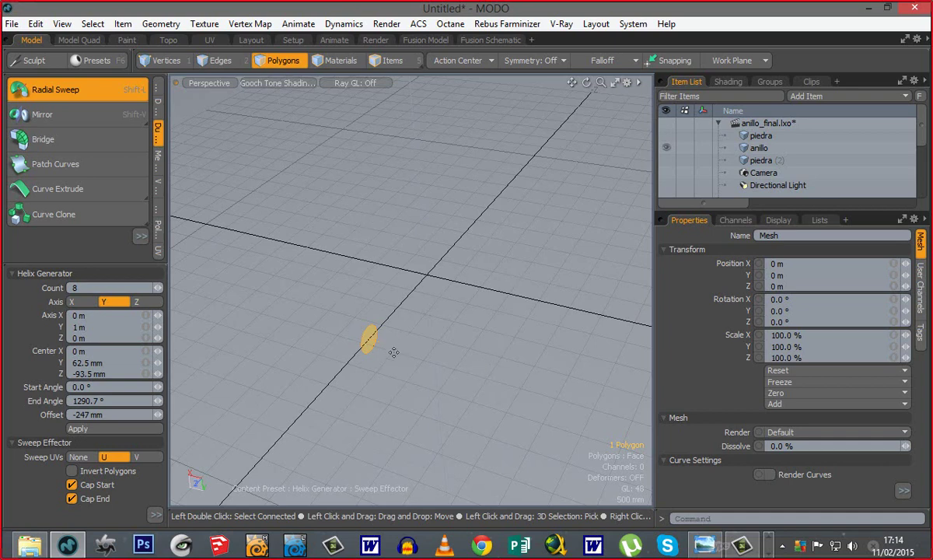
click(485, 332)
alt+shift+drag(421, 337, 408, 426)
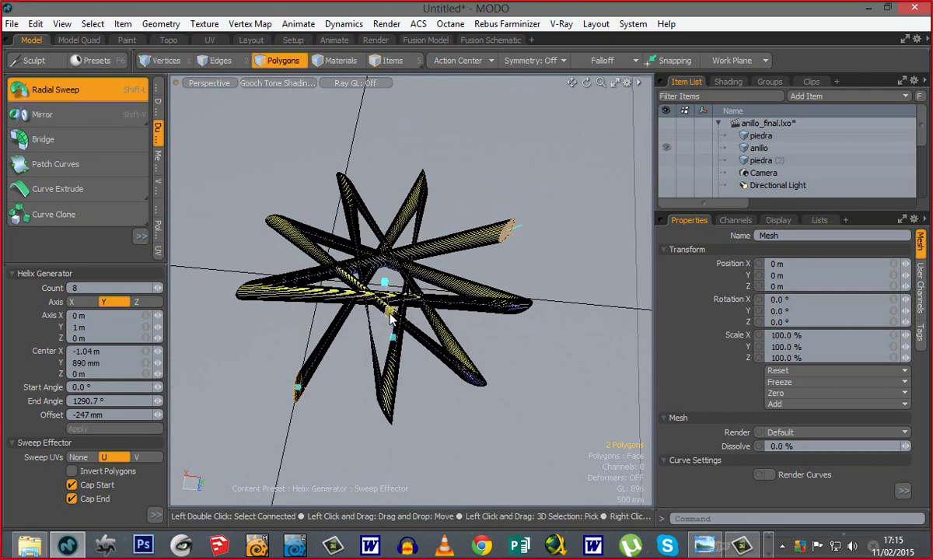
drag(387, 312, 323, 276)
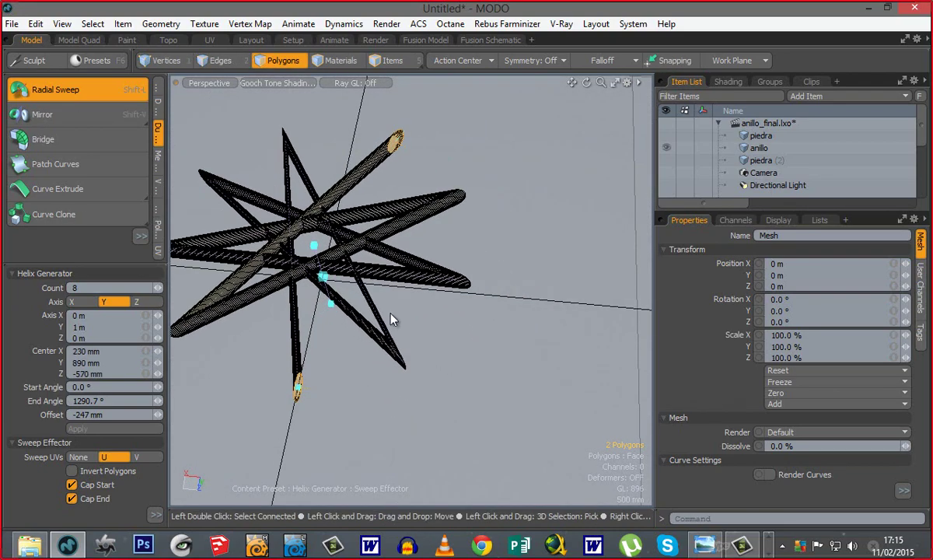
Step: Set the radial sweep's end angle to 180°
ctrl+alt+drag(375, 335, 330, 343)
alt+shift+drag(360, 335, 392, 356)
alt+drag(343, 363, 308, 310)
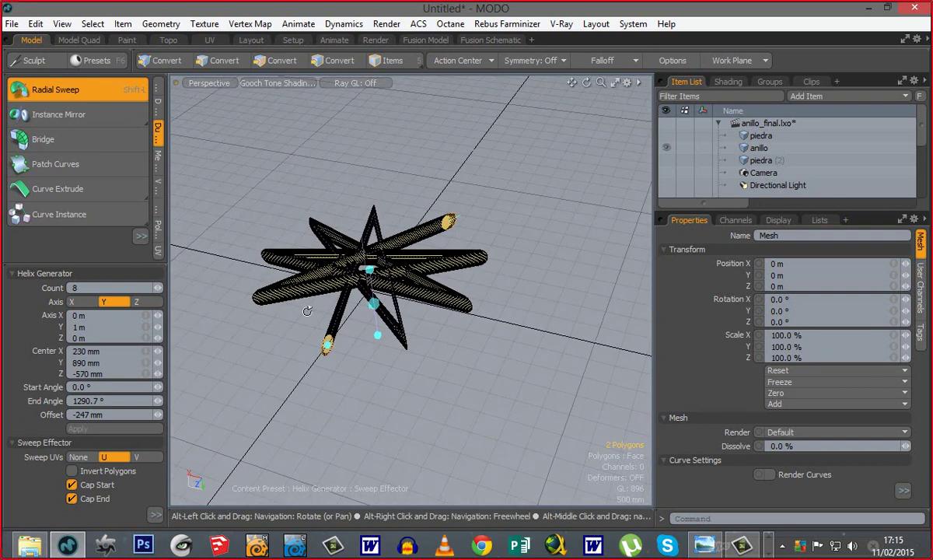
click(76, 400)
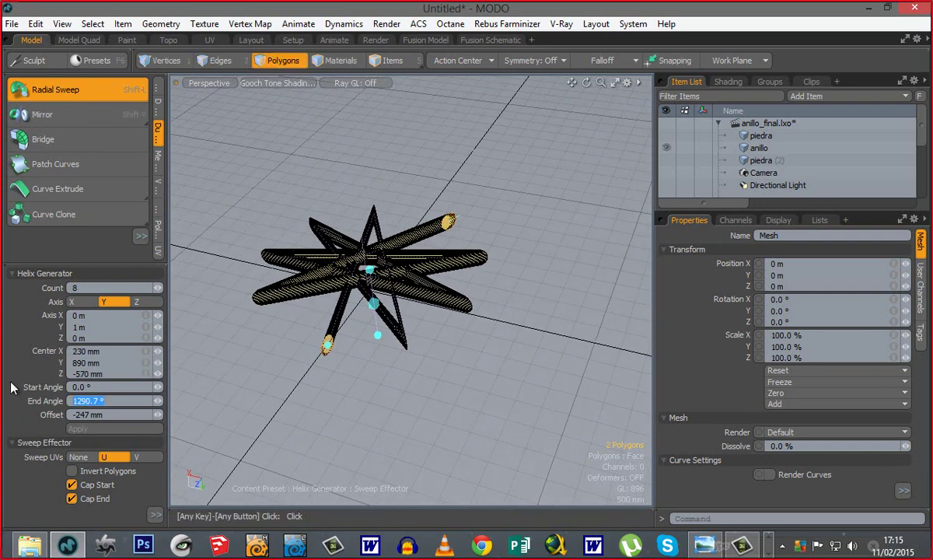
text(180)
key(Return)
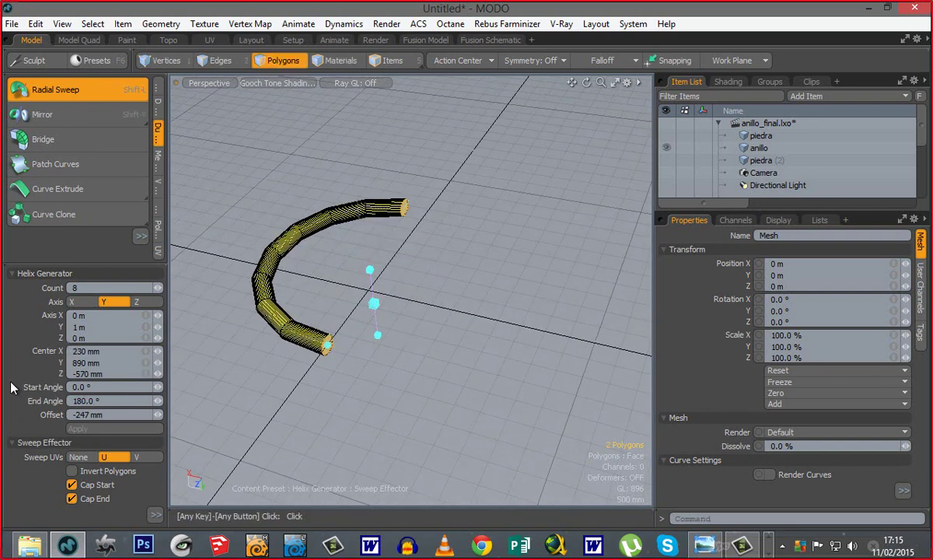
Step: In the Top view, move the sweep's center to X -10 mm, Z -10 mm near the origin, then return to Perspective
alt+shift+drag(263, 289, 410, 353)
key(ctrl+space)
click(405, 290)
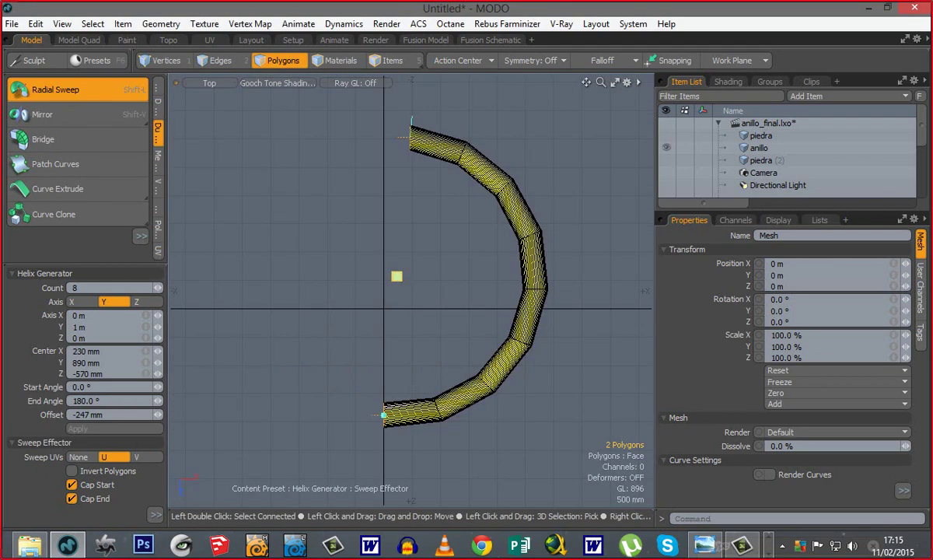
drag(396, 276, 384, 308)
key(ctrl+space)
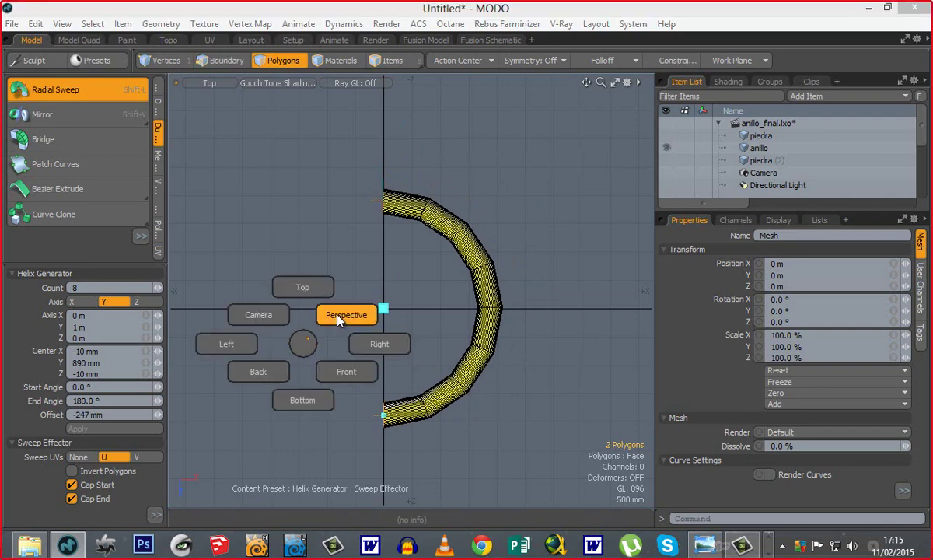
click(340, 321)
Step: Examine the half-ring from several angles together with its start and end angle settings
alt+drag(357, 391, 348, 197)
alt+drag(354, 373, 413, 340)
alt+drag(349, 347, 382, 255)
alt+drag(339, 321, 350, 342)
alt+drag(367, 297, 391, 342)
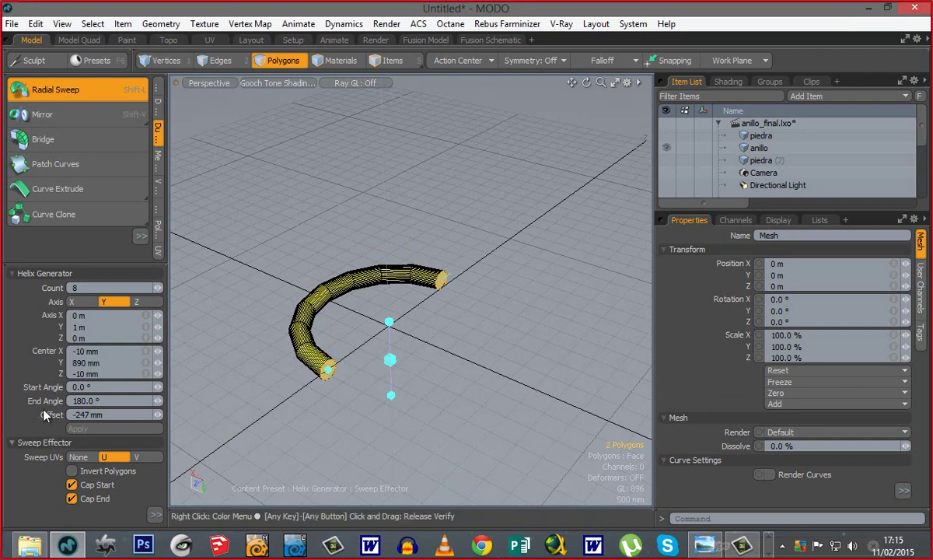
click(81, 387)
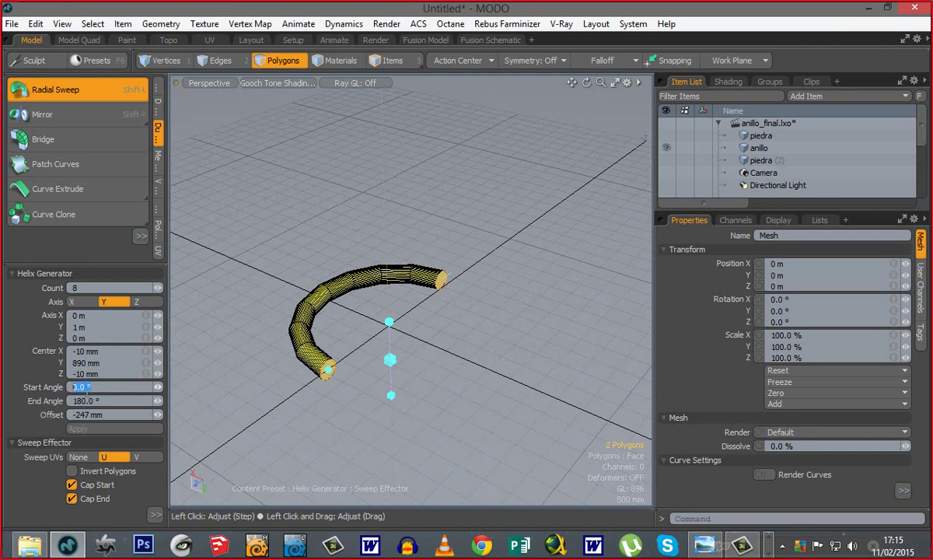
click(85, 400)
drag(105, 403, 57, 412)
alt+drag(369, 376, 427, 394)
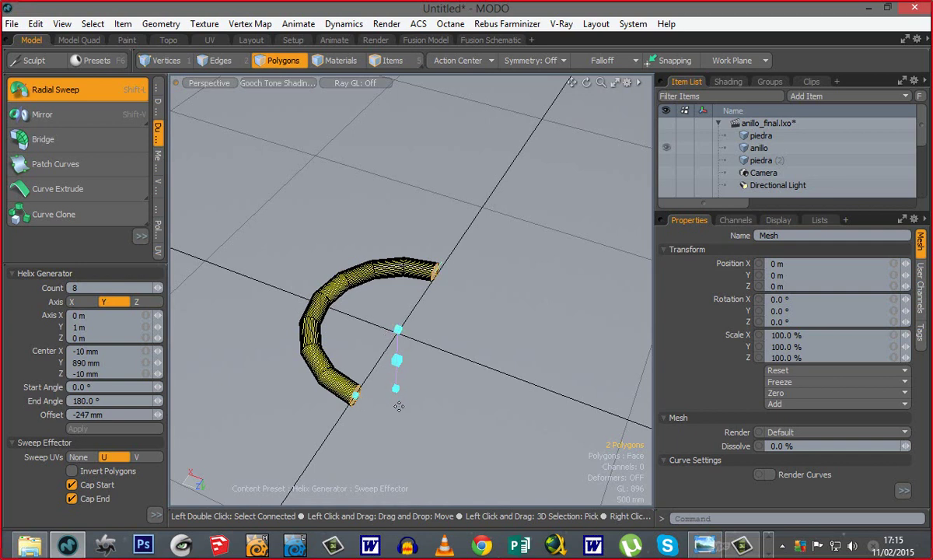
alt+drag(411, 427, 346, 397)
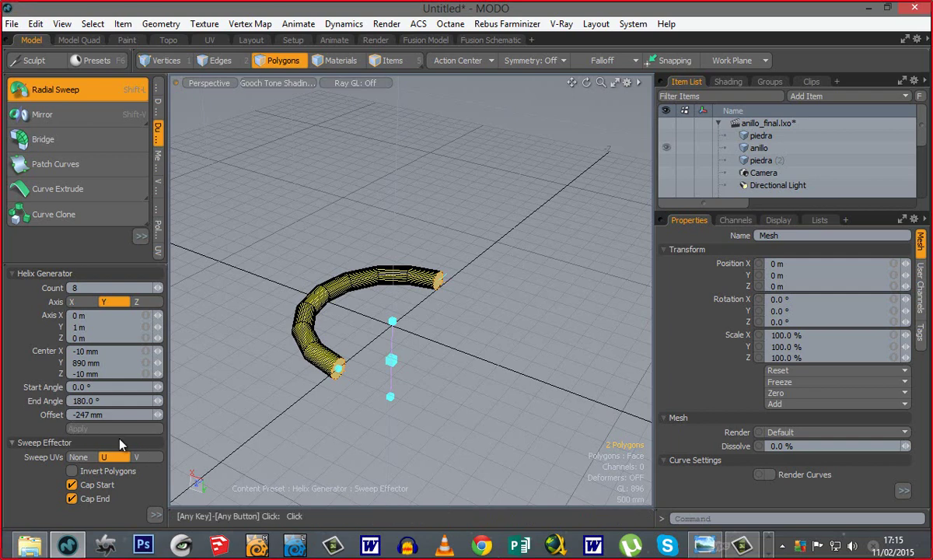
alt+drag(408, 371, 336, 374)
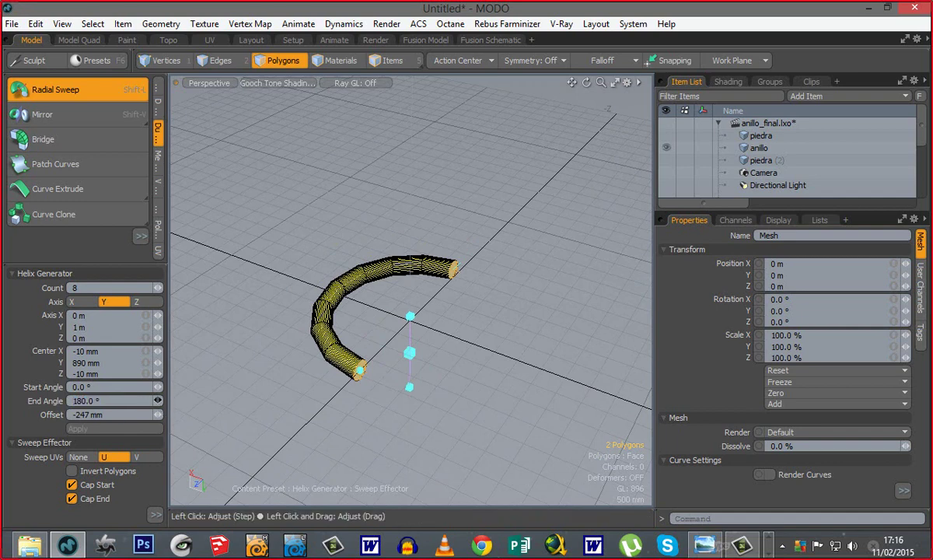
Step: Extend the sweep's end angle to 350.6° and set its offset to -797 mm
drag(158, 400, 484, 405)
ctrl+alt+drag(366, 372, 537, 377)
alt+drag(383, 396, 424, 354)
alt+shift+drag(423, 354, 406, 361)
drag(42, 420, 39, 420)
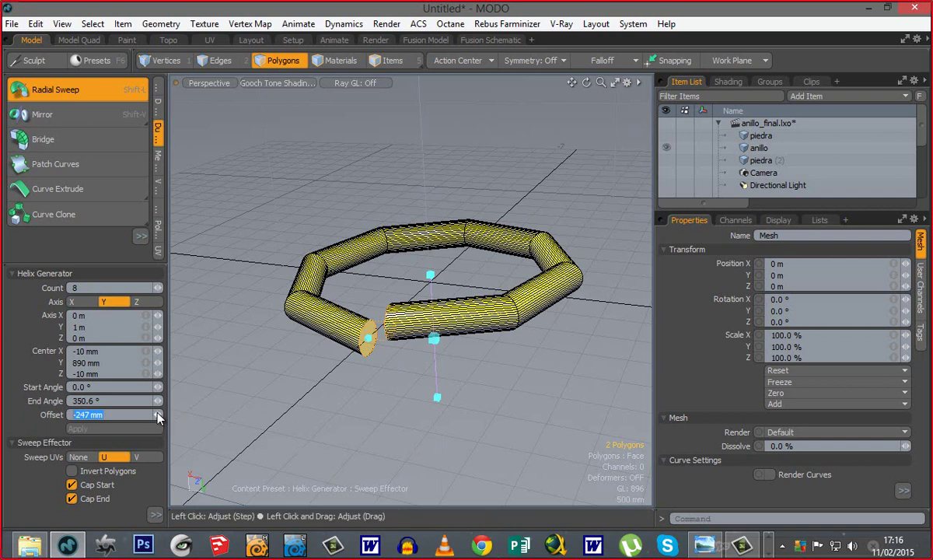
drag(158, 415, 54, 415)
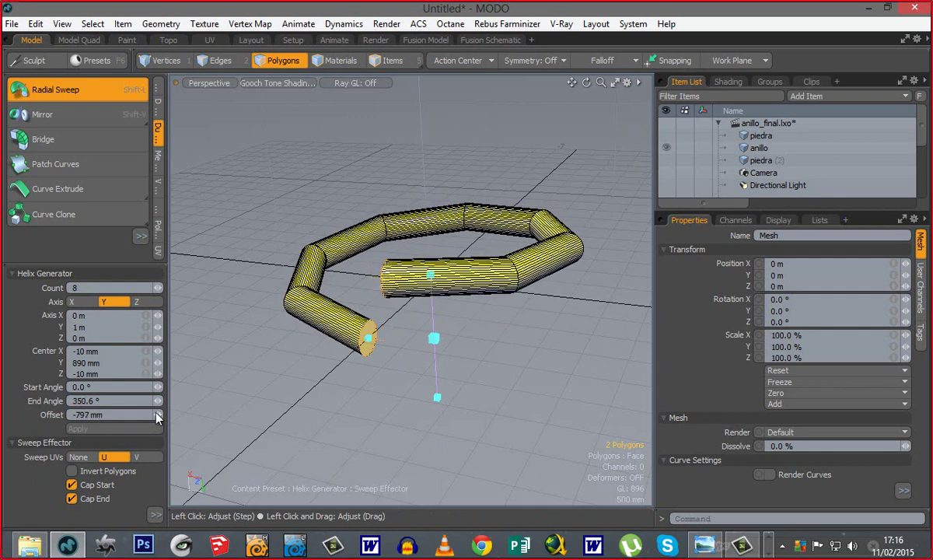
ctrl+alt+drag(390, 350, 339, 391)
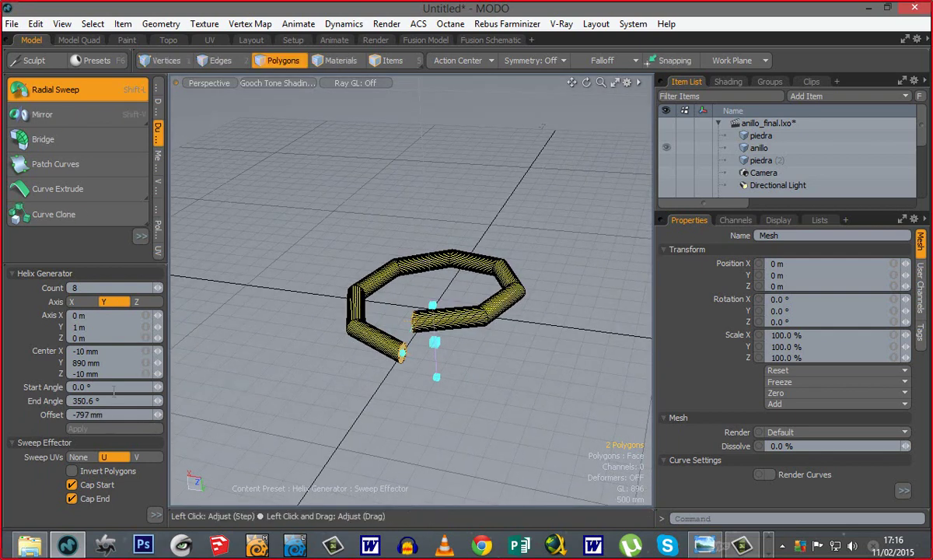
Step: Set the sweep's end angle to 356.1°
click(107, 402)
text(356.1)
key(Return)
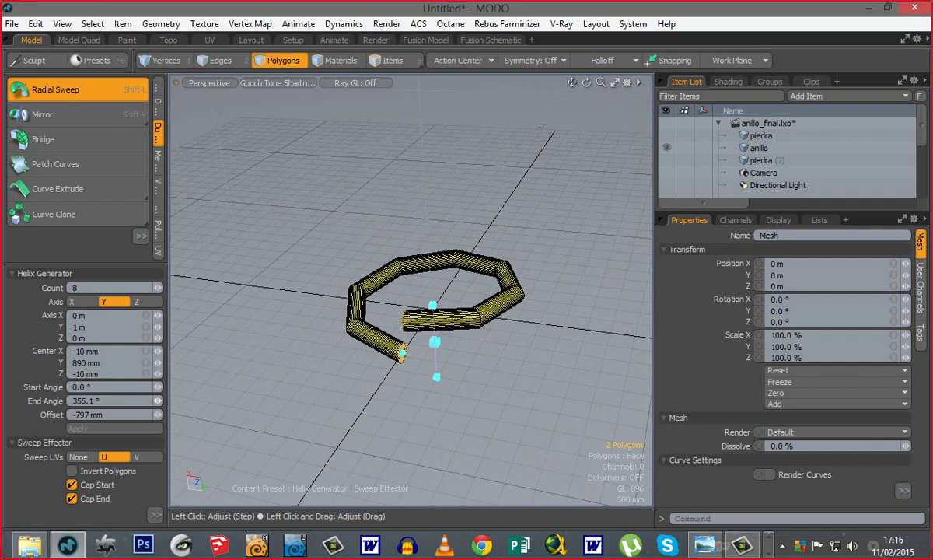
Step: Extend the sweep's end angle to 641° and set its offset to -1.58 m
drag(157, 401, 382, 276)
alt+drag(487, 360, 447, 228)
alt+drag(366, 267, 404, 264)
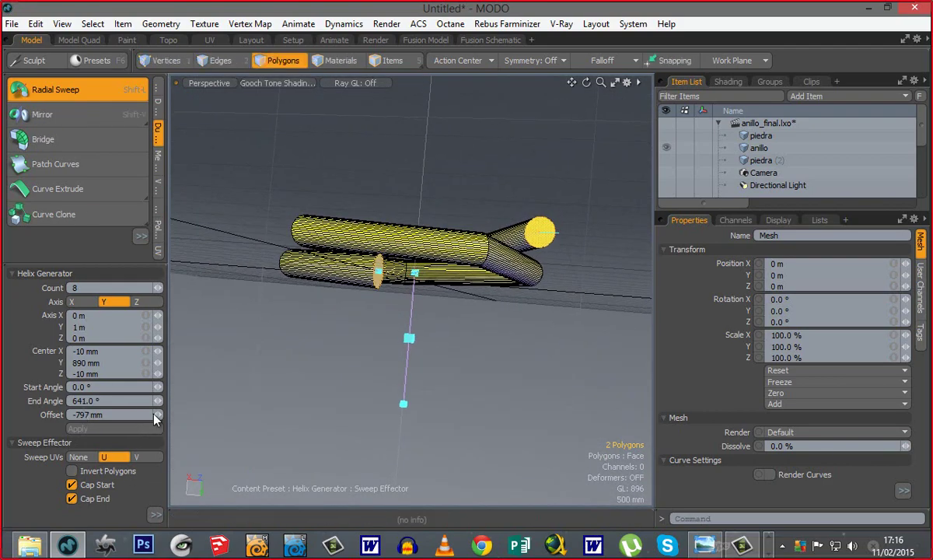
drag(159, 415, 100, 415)
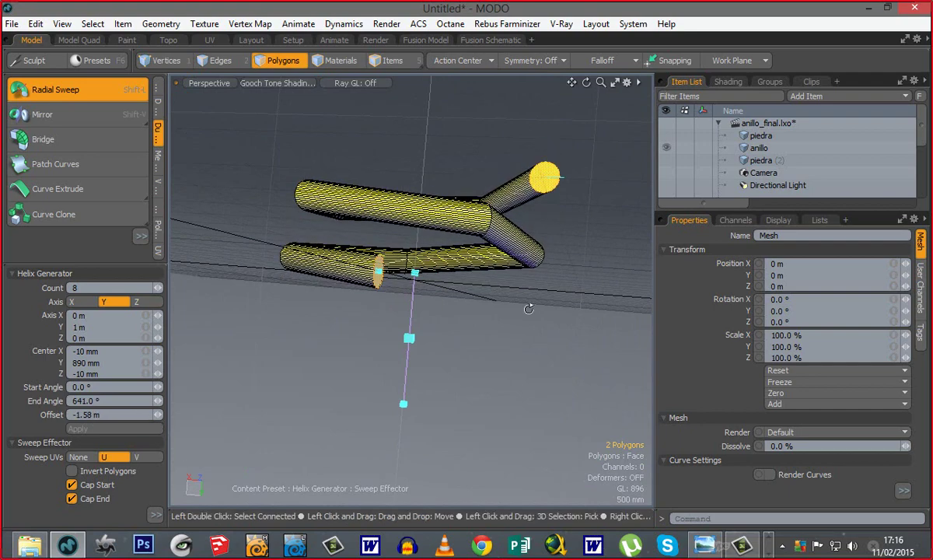
alt+drag(372, 266, 370, 392)
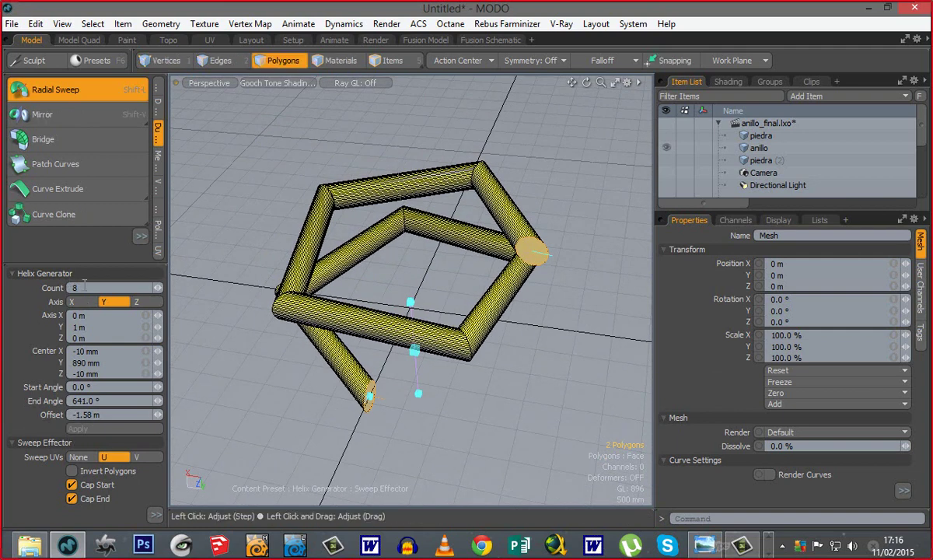
Step: Raise the sweep's segment count to 45 to smooth the coil
drag(83, 287, 64, 293)
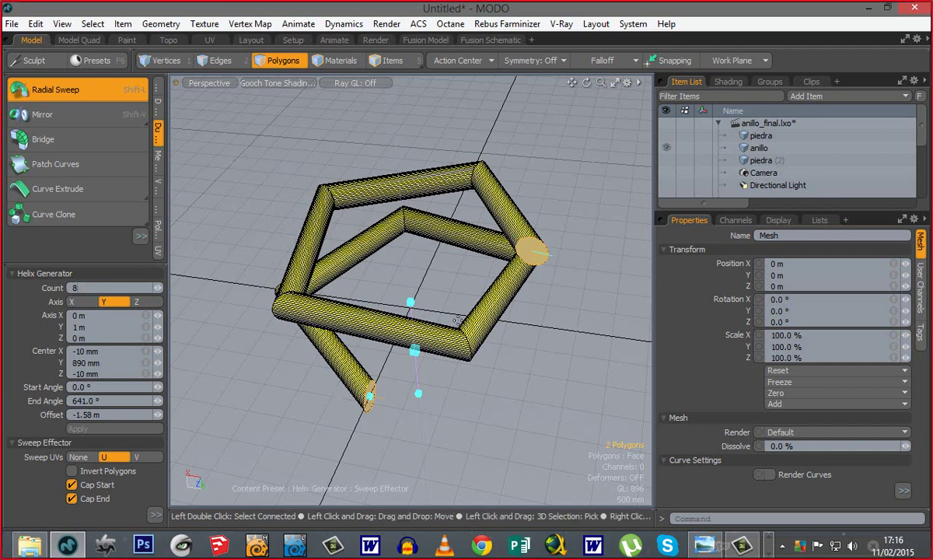
click(160, 288)
click(160, 288)
click(160, 289)
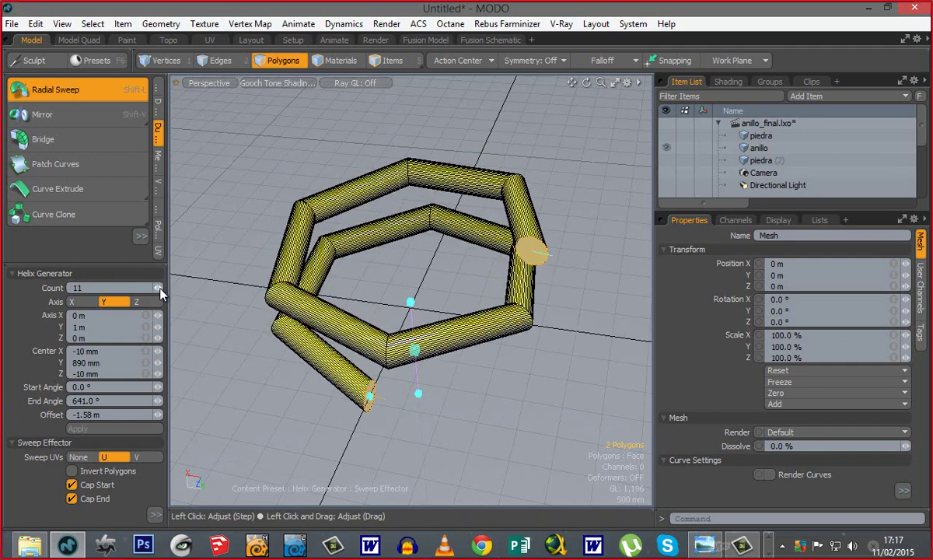
click(160, 289)
click(160, 288)
click(159, 288)
click(158, 288)
click(158, 287)
click(158, 288)
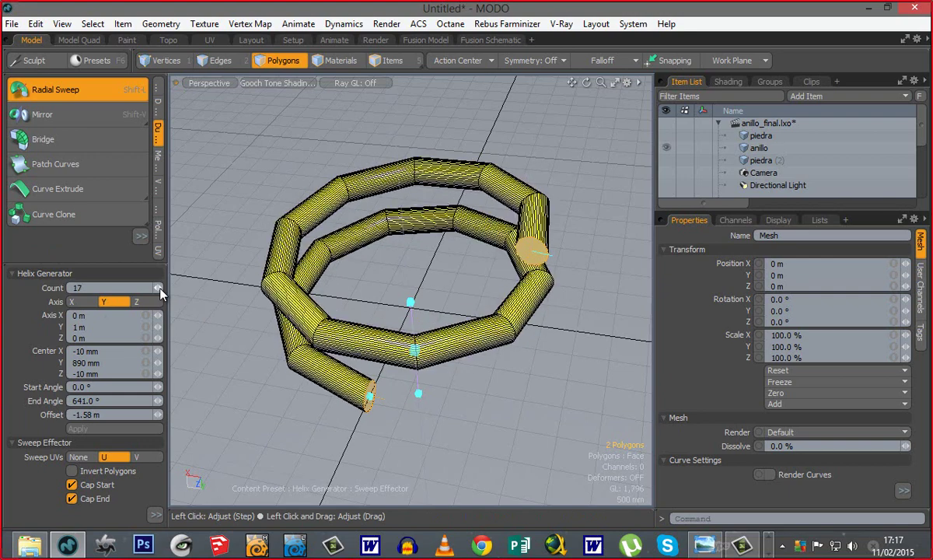
click(159, 288)
click(160, 289)
click(160, 288)
click(160, 288)
click(160, 289)
click(160, 288)
click(160, 288)
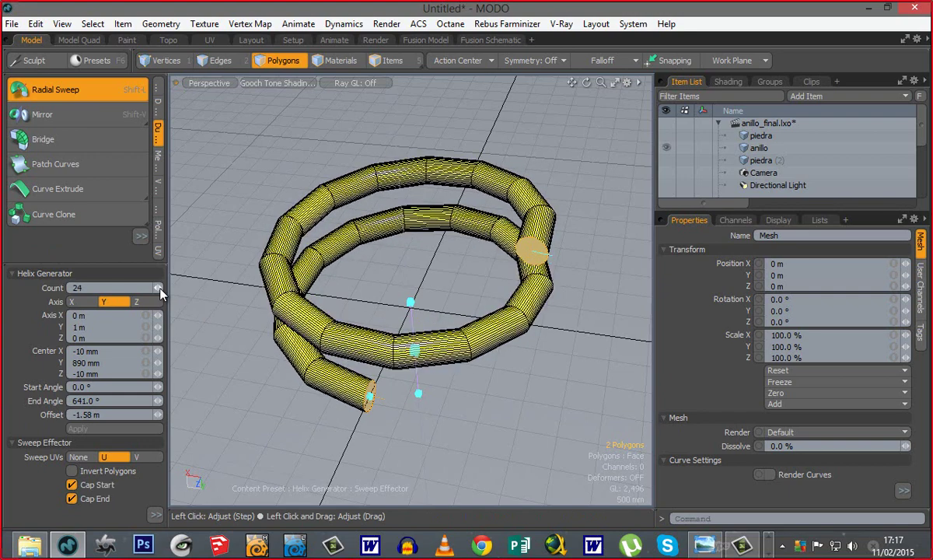
click(160, 289)
click(160, 289)
click(160, 288)
click(160, 288)
click(161, 289)
click(160, 288)
click(160, 289)
click(160, 288)
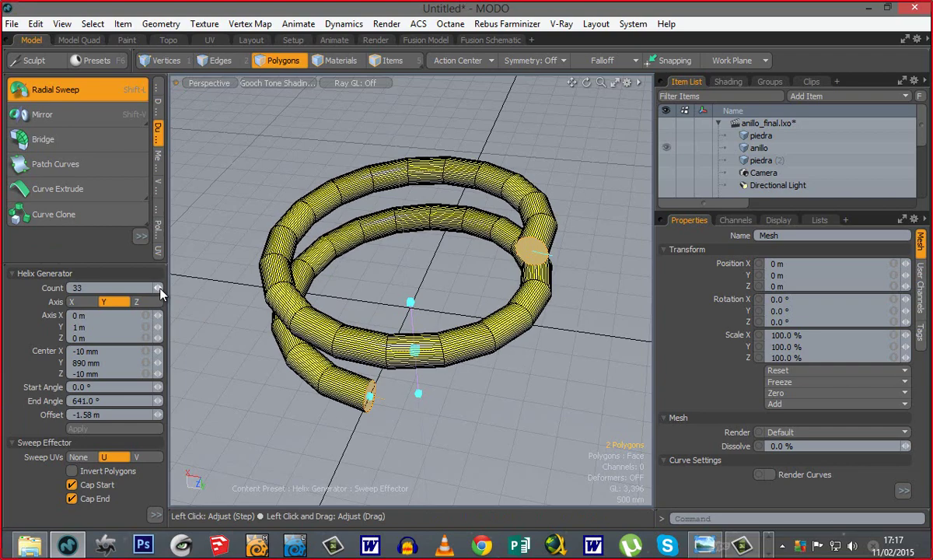
click(160, 288)
click(160, 288)
click(160, 288)
click(160, 288)
click(160, 289)
click(160, 289)
click(160, 289)
click(160, 289)
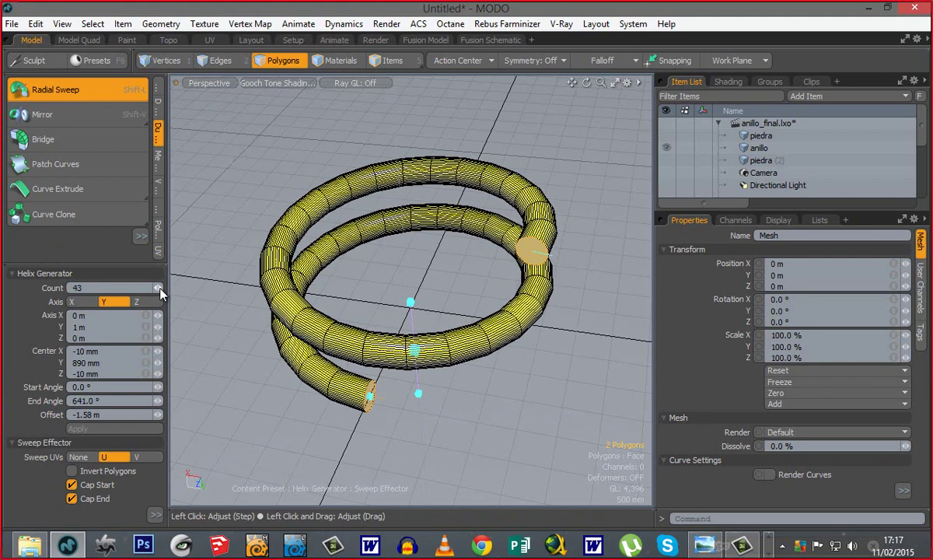
click(161, 288)
click(160, 288)
alt+drag(373, 311, 425, 325)
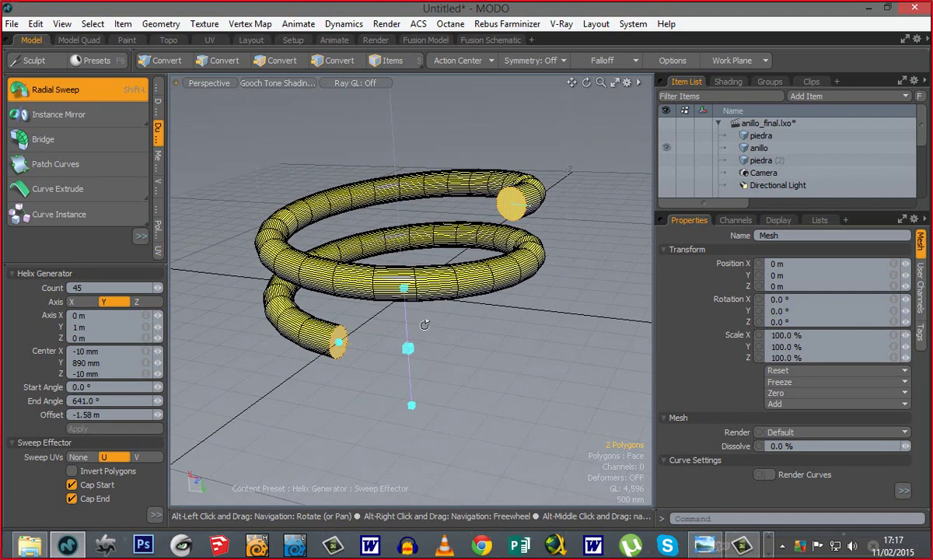
alt+drag(438, 264, 445, 257)
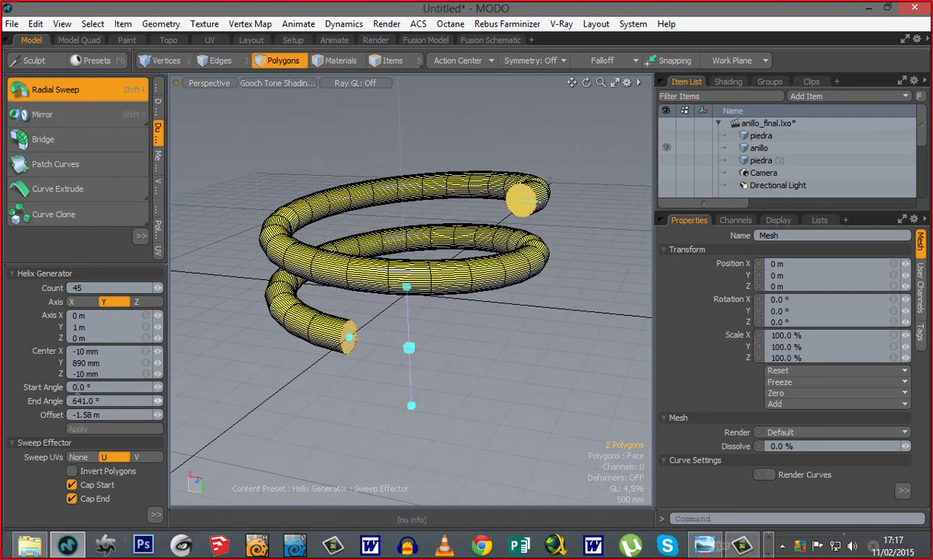
Step: Extend the sweep's end angle to 1080° and set its offset to -2.56 m
drag(158, 402, 497, 401)
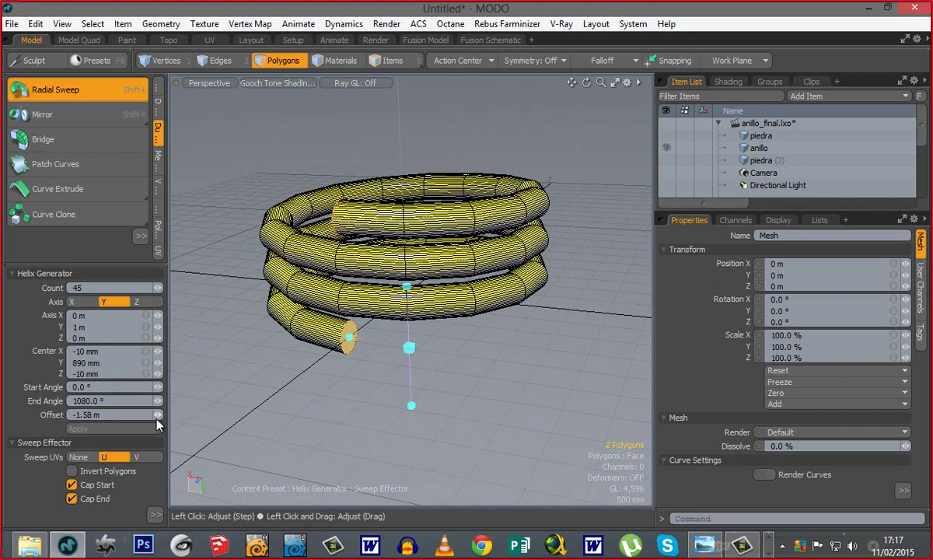
drag(96, 414, 58, 415)
alt+drag(392, 179, 361, 295)
Step: Raise the sweep's segment count to 65 to smooth the three-turn spring
click(160, 287)
click(161, 286)
click(160, 286)
click(160, 286)
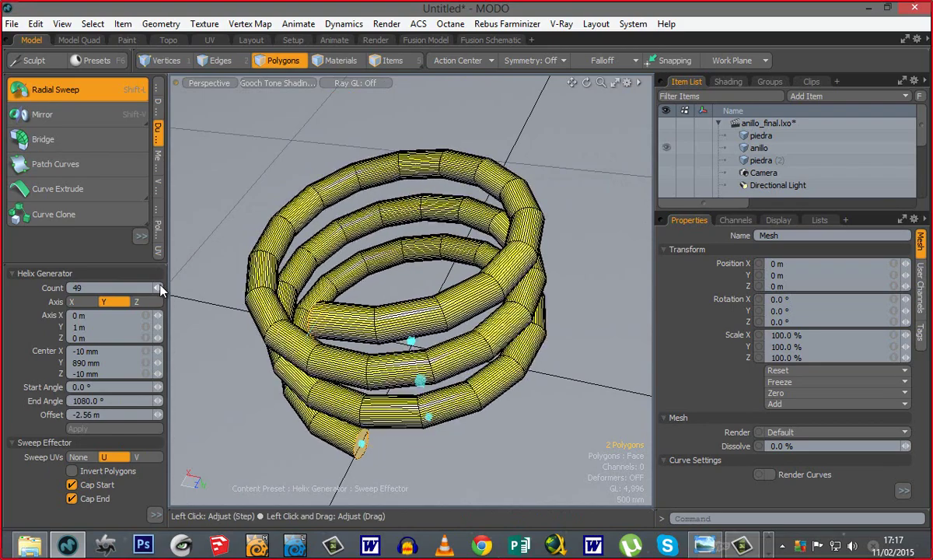
click(160, 286)
click(161, 286)
click(161, 286)
click(160, 286)
click(160, 286)
click(160, 286)
click(160, 286)
click(160, 286)
click(160, 286)
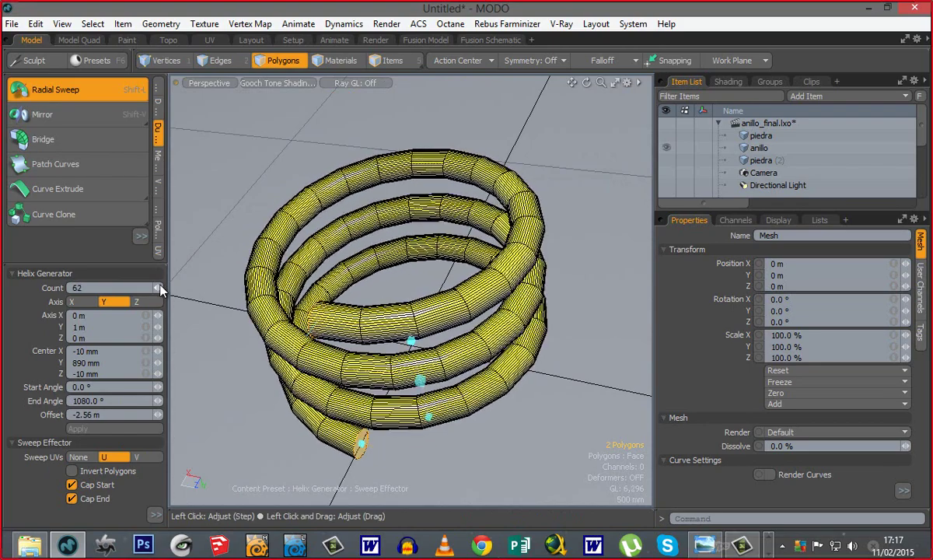
click(160, 286)
click(160, 286)
Step: Inspect the spring from several angles, then finish the Radial Sweep and clear the polygon selection
mouse_move(381, 317)
alt+mouse_down()
mouse_move(439, 253)
mouse_move(458, 253)
mouse_move(408, 324)
mouse_move(437, 398)
mouse_move(374, 401)
mouse_move(376, 327)
alt+mouse_up()
alt+drag(428, 283, 382, 392)
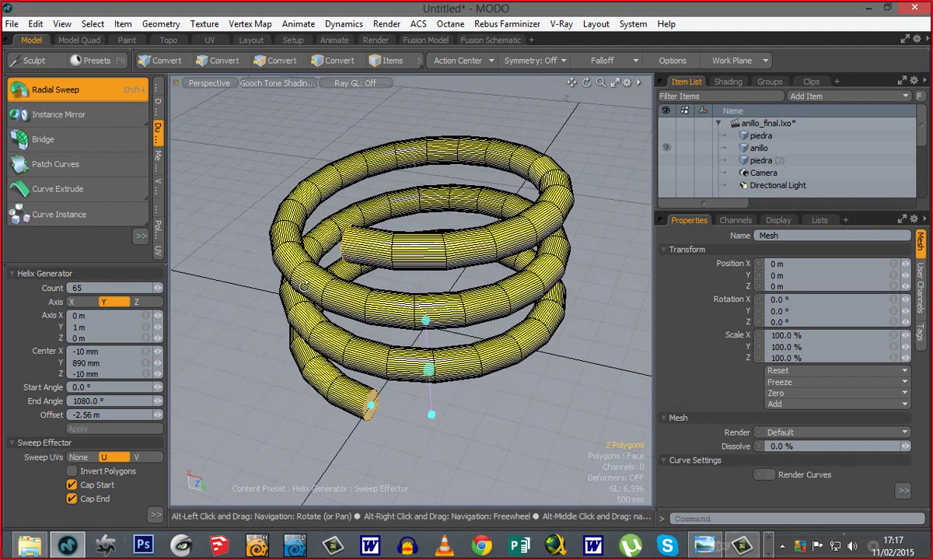
alt+drag(304, 286, 499, 375)
alt+drag(405, 268, 394, 355)
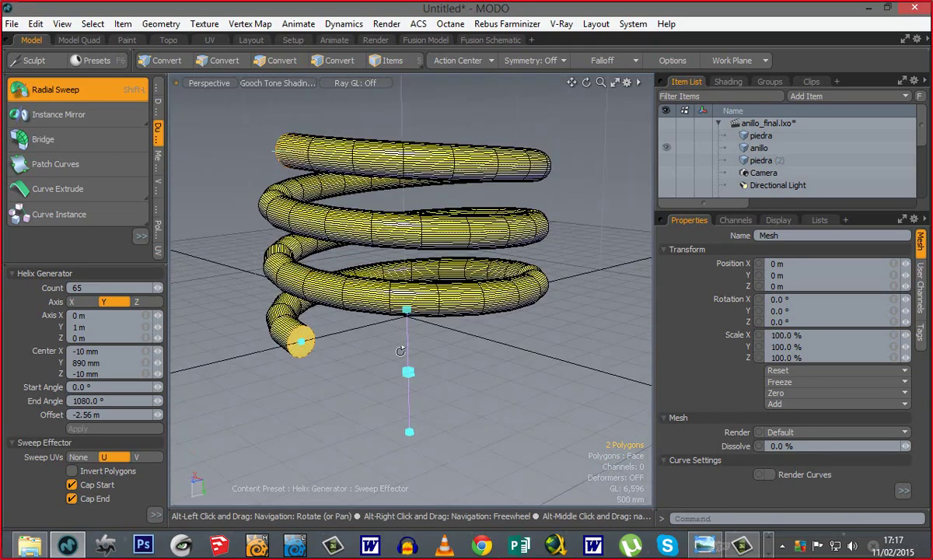
alt+drag(352, 293, 509, 386)
alt+drag(434, 304, 285, 404)
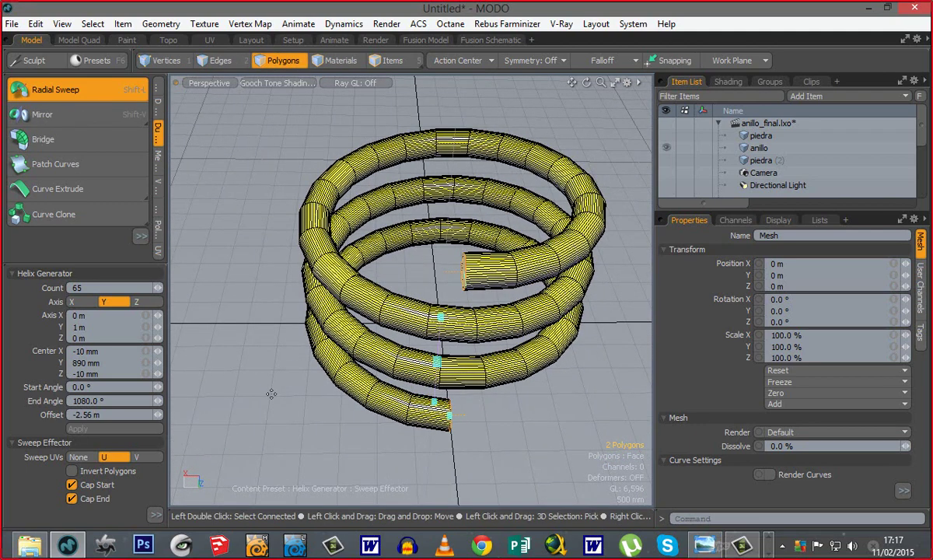
key(space)
click(281, 397)
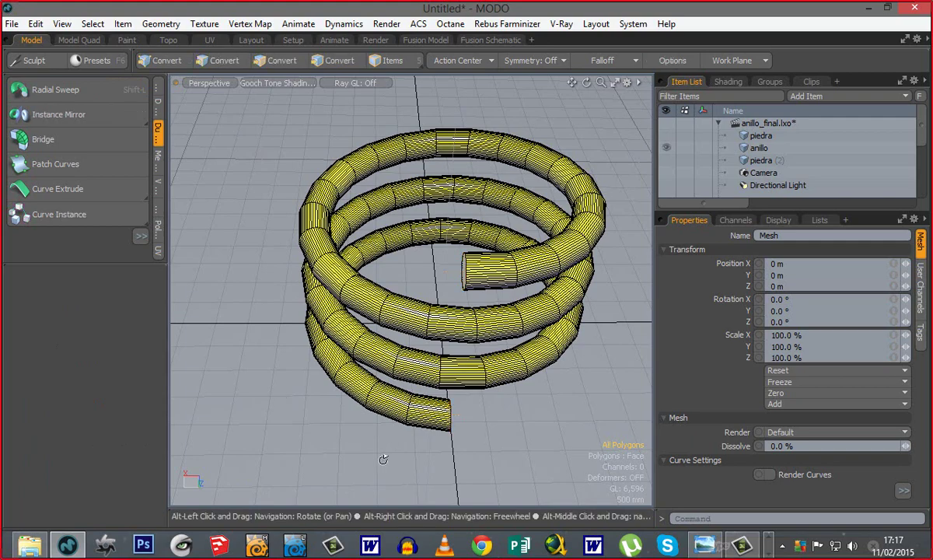
Step: Select all of the spring's polygons and turn off Show Selection Normals in the viewport's visibility options
alt+drag(360, 431, 397, 323)
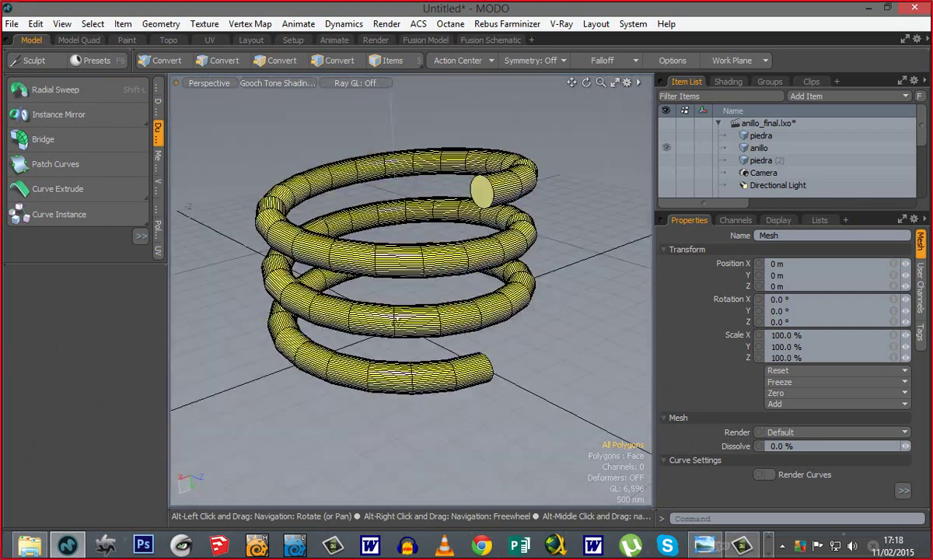
key(bracketleft)
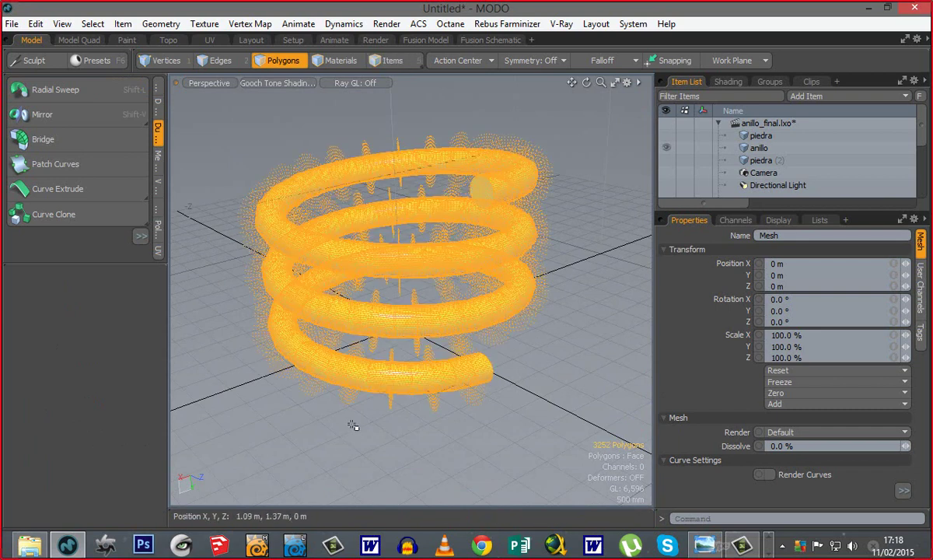
key(o)
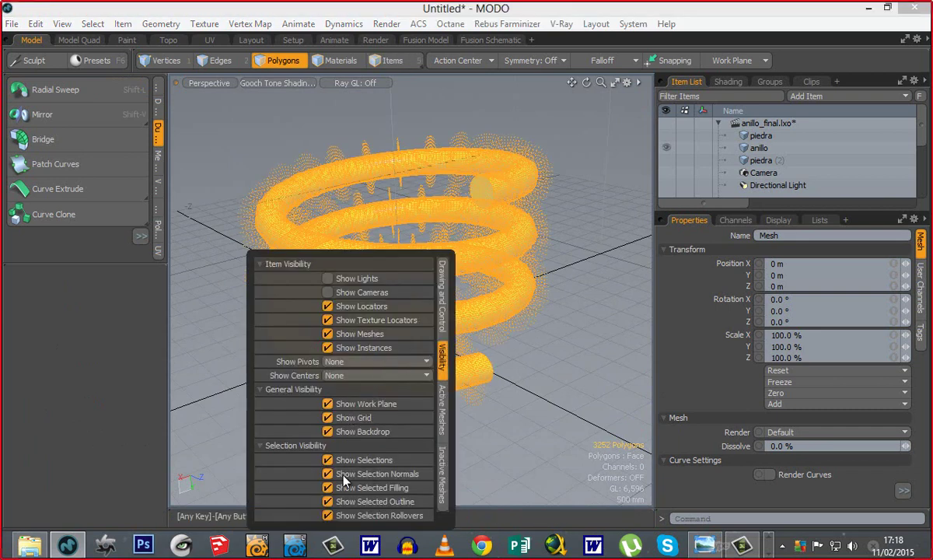
click(327, 473)
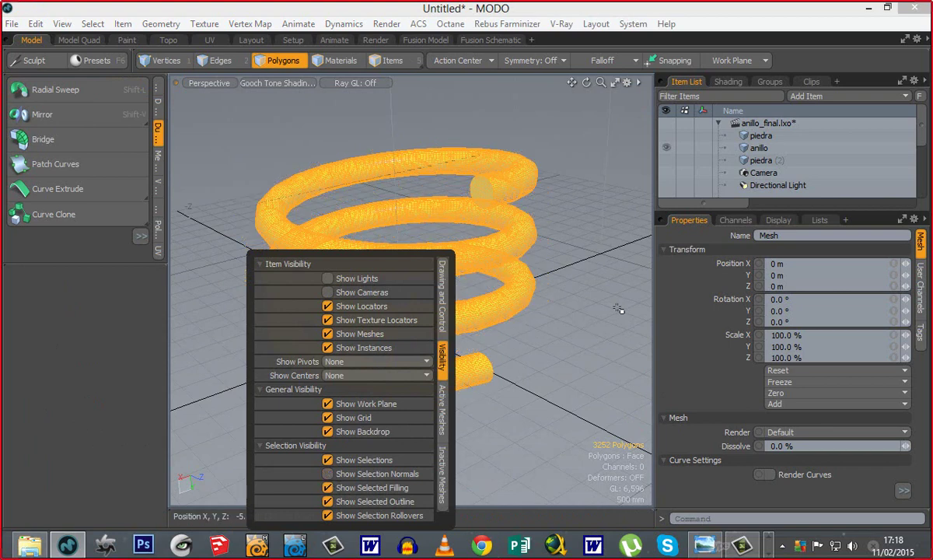
click(619, 308)
Step: Delete all of the spring's selected geometry to leave the mesh empty
double_click(460, 330)
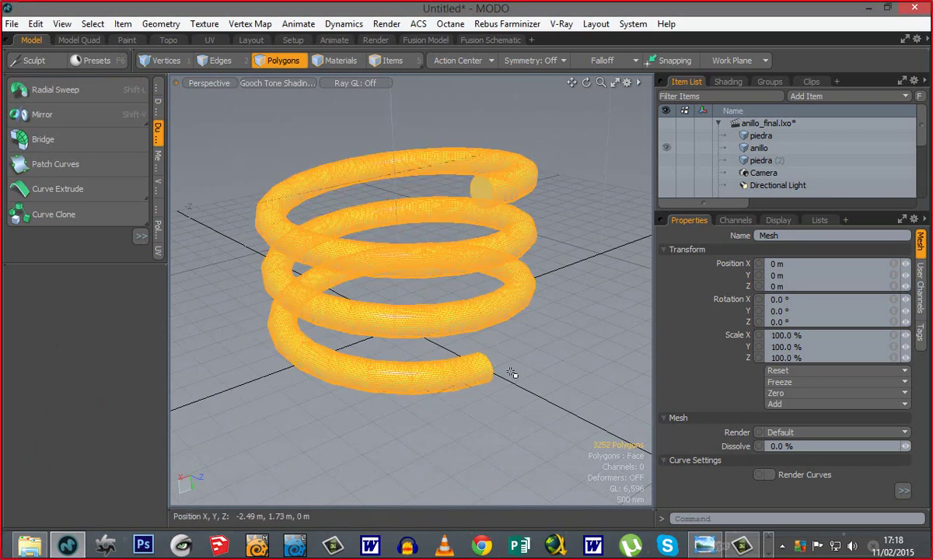
key(Delete)
alt+drag(367, 277, 402, 374)
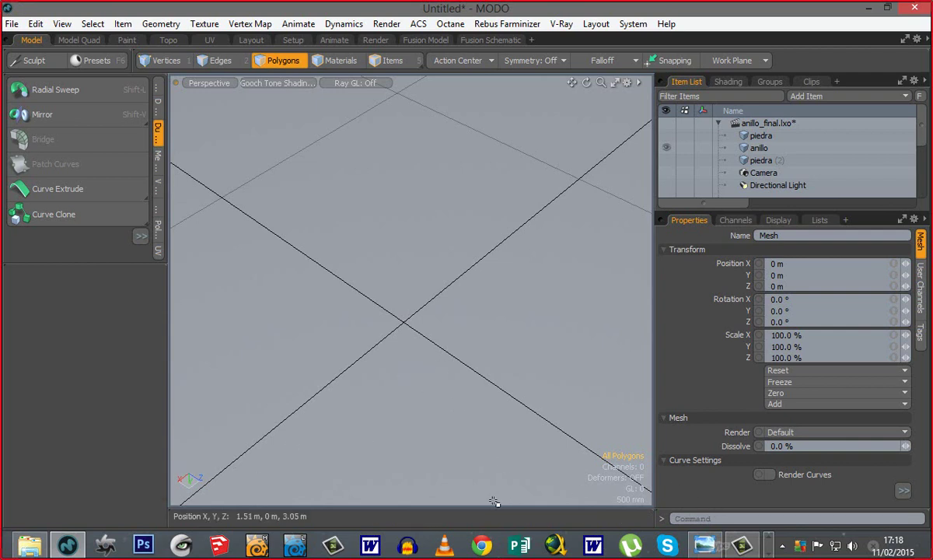
Step: Switch to File Explorer and open the 20150207 MODO training folder inside --- PROYECTOS FACTOR3D --- on drive D:
click(28, 546)
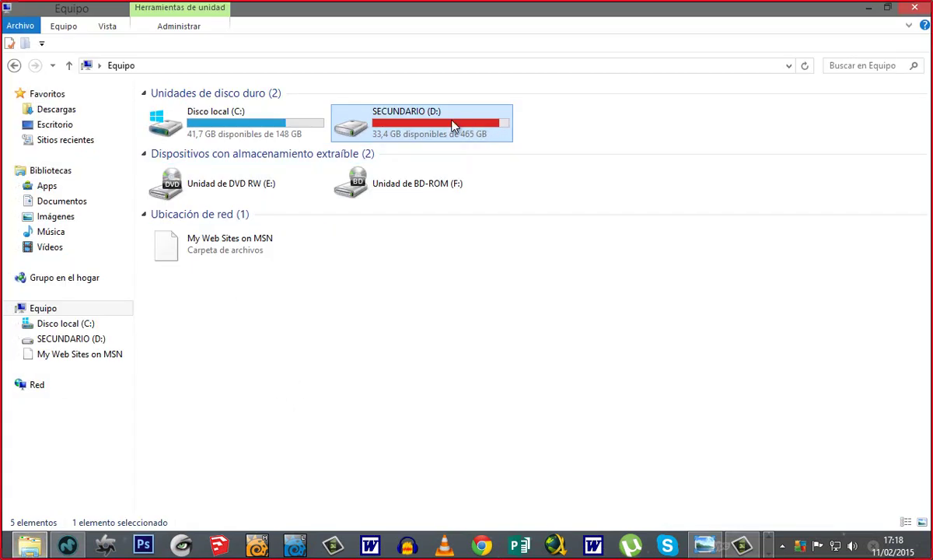
double_click(455, 125)
click(206, 155)
double_click(206, 155)
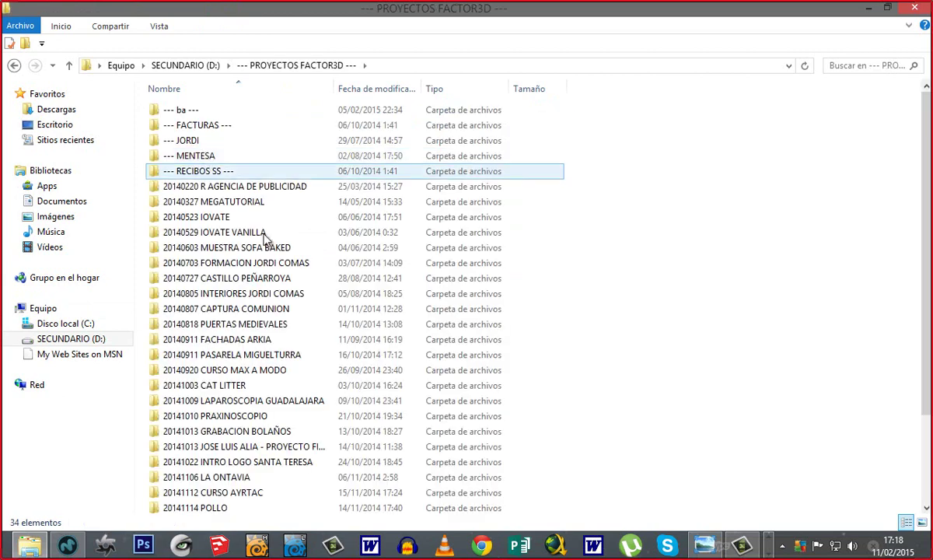
scroll(261, 271, down, 3)
double_click(270, 491)
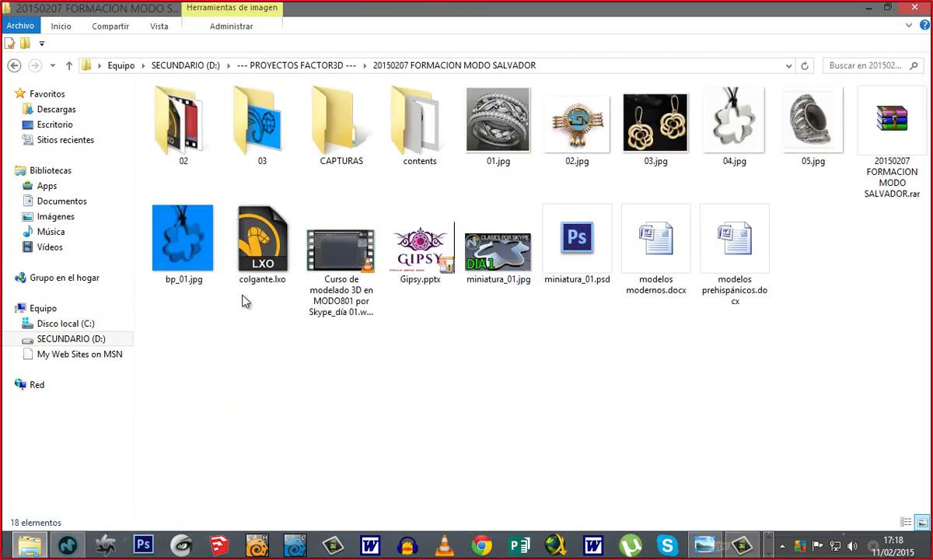
Step: Examine the ornamental ring reference in 01.jpg up close, then close the picture and return to MODO
double_click(509, 137)
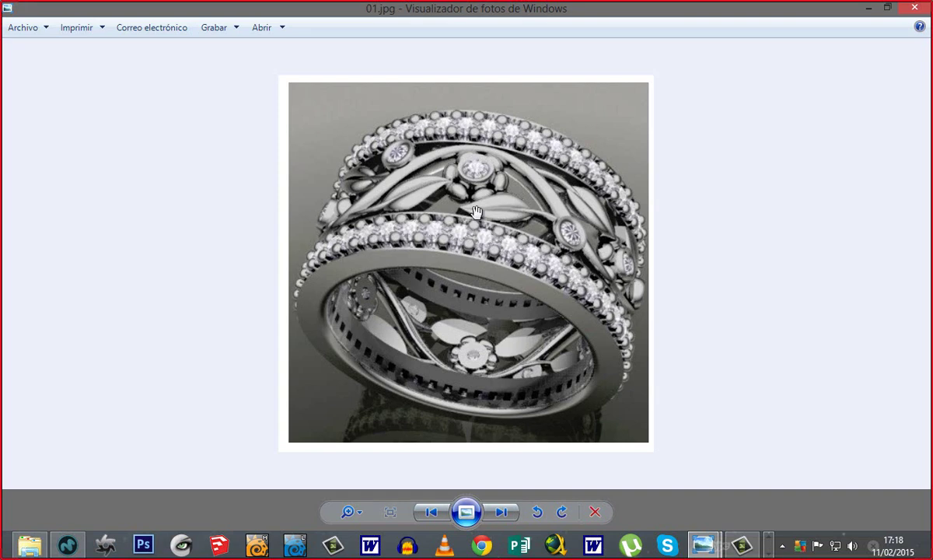
scroll(476, 211, up, 2)
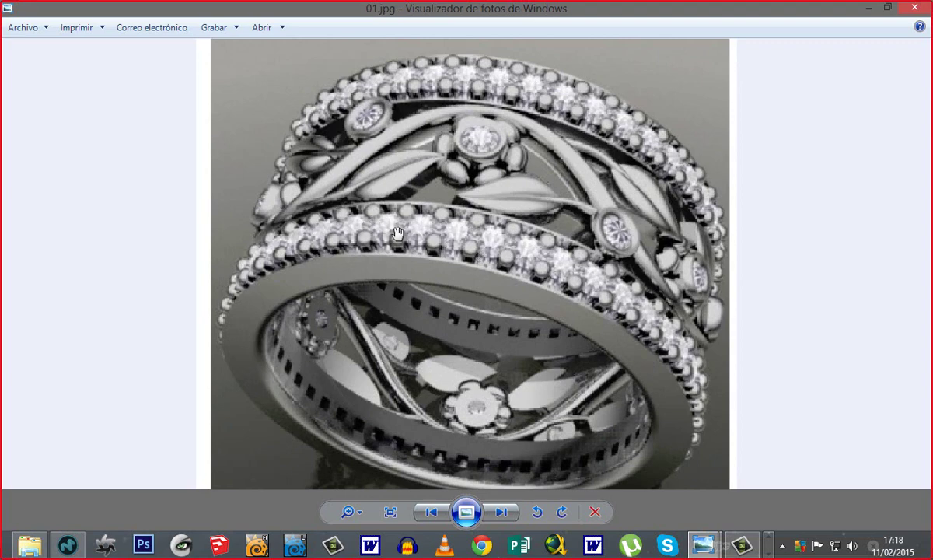
scroll(398, 235, down, 3)
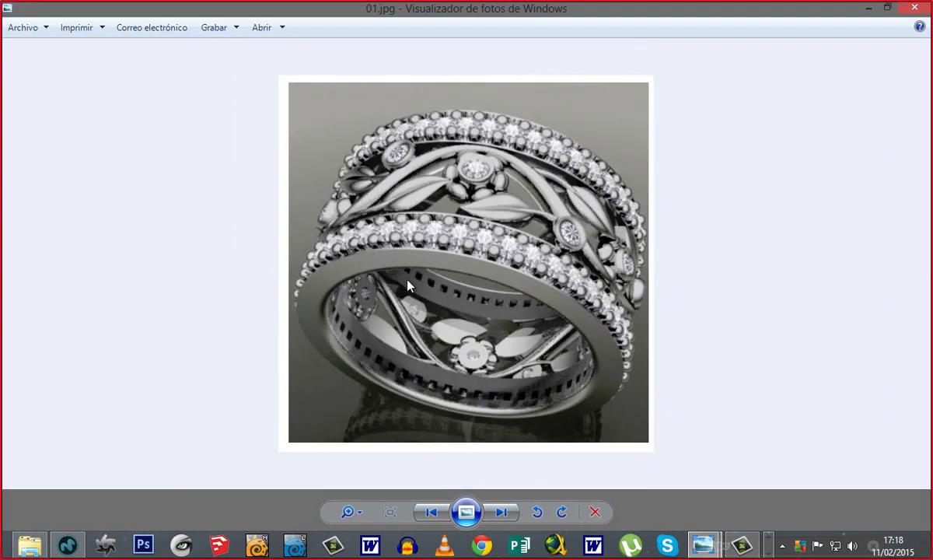
click(914, 7)
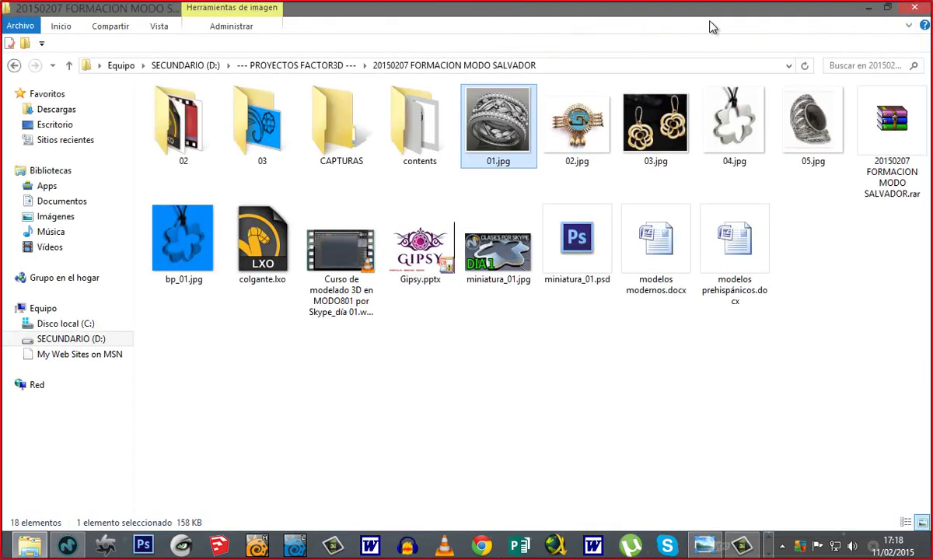
click(869, 8)
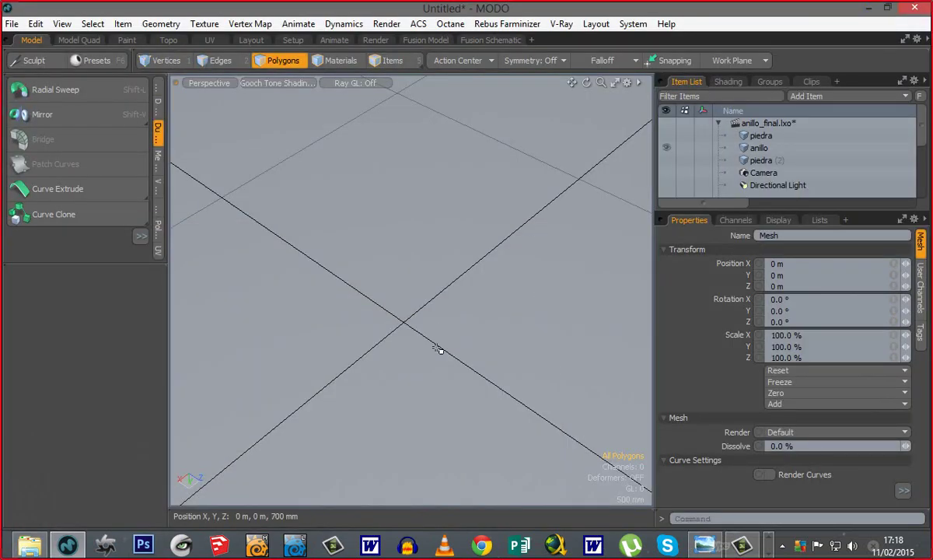
alt+drag(414, 351, 423, 300)
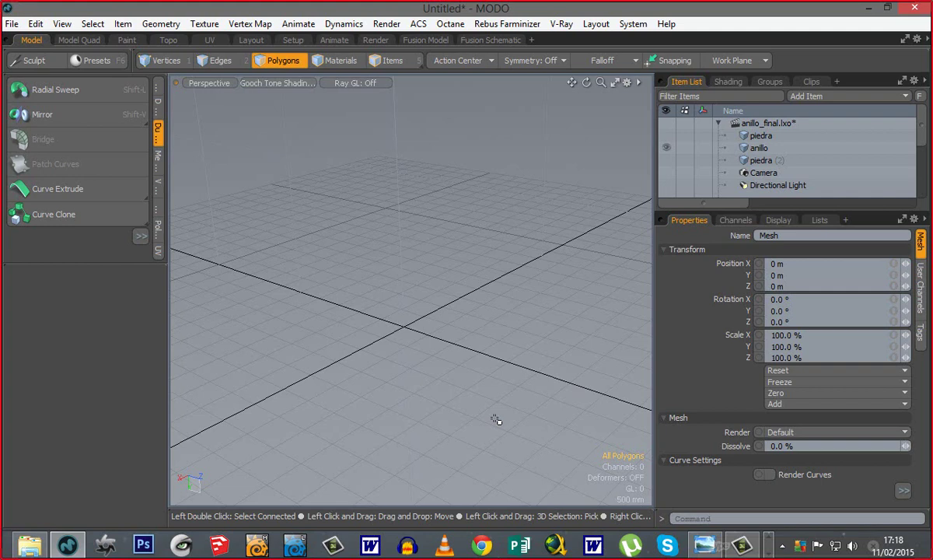
alt+drag(333, 385, 417, 394)
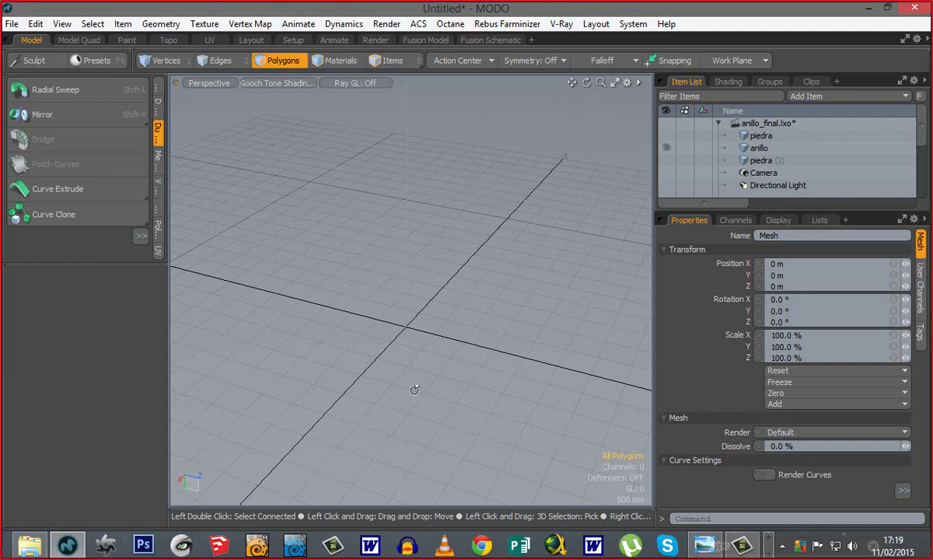
alt+drag(323, 390, 421, 365)
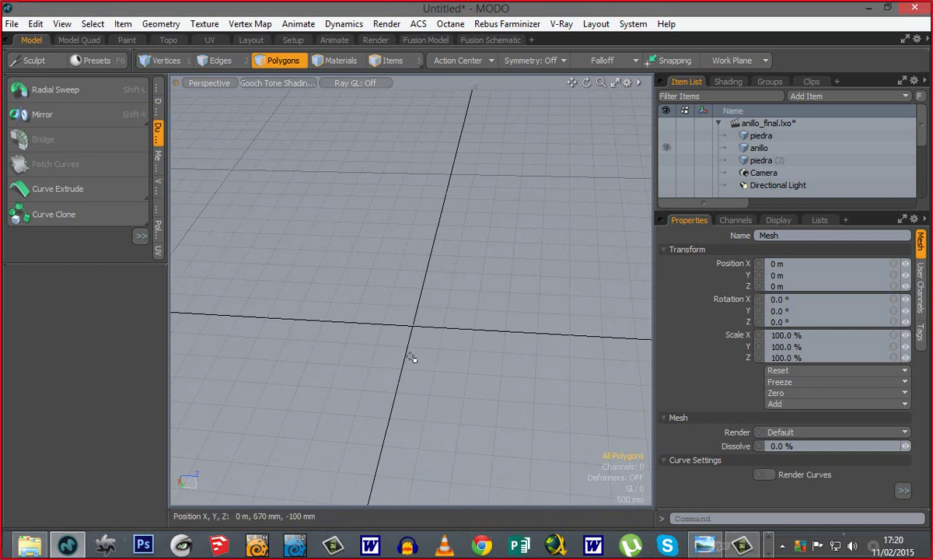
alt+drag(362, 371, 411, 375)
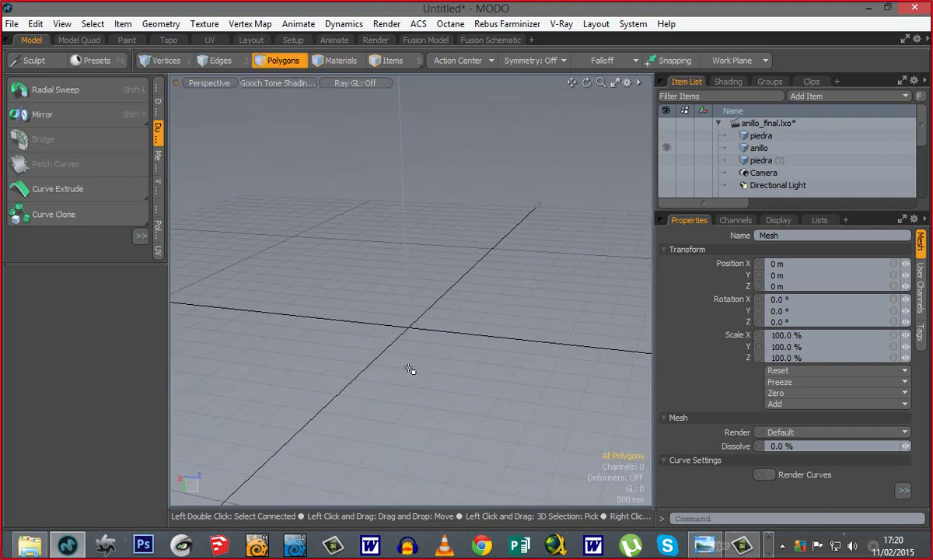
Step: Switch the selection mode to Vertices
key(1)
alt+drag(468, 375, 467, 425)
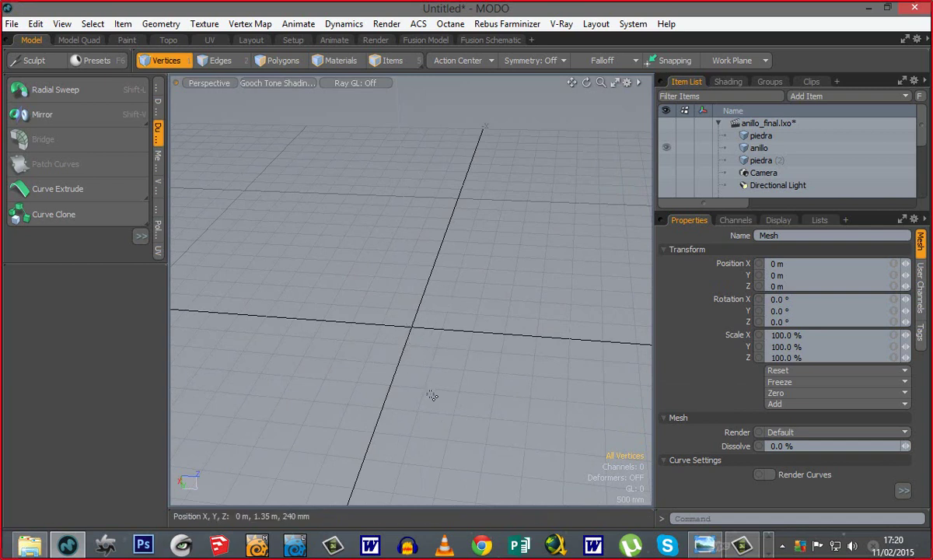
alt+drag(395, 388, 519, 411)
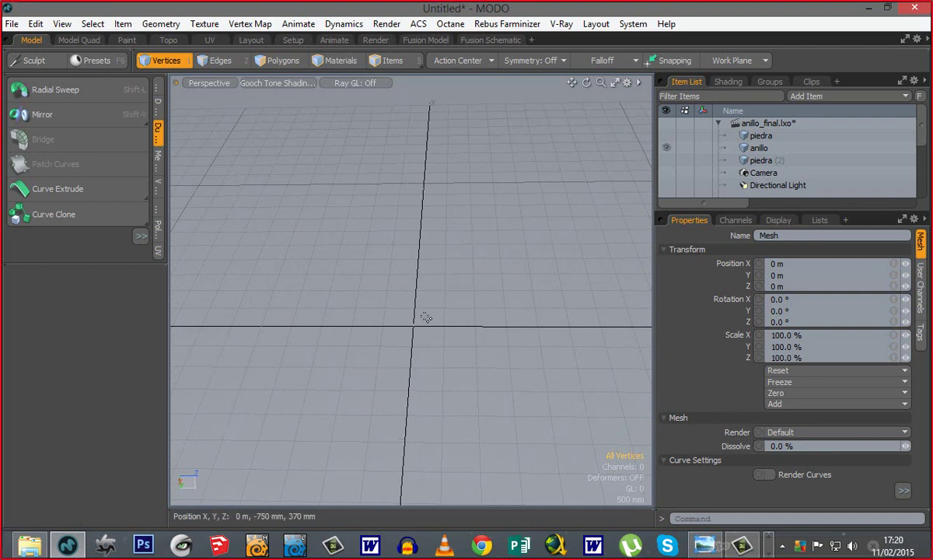
alt+drag(428, 369, 471, 363)
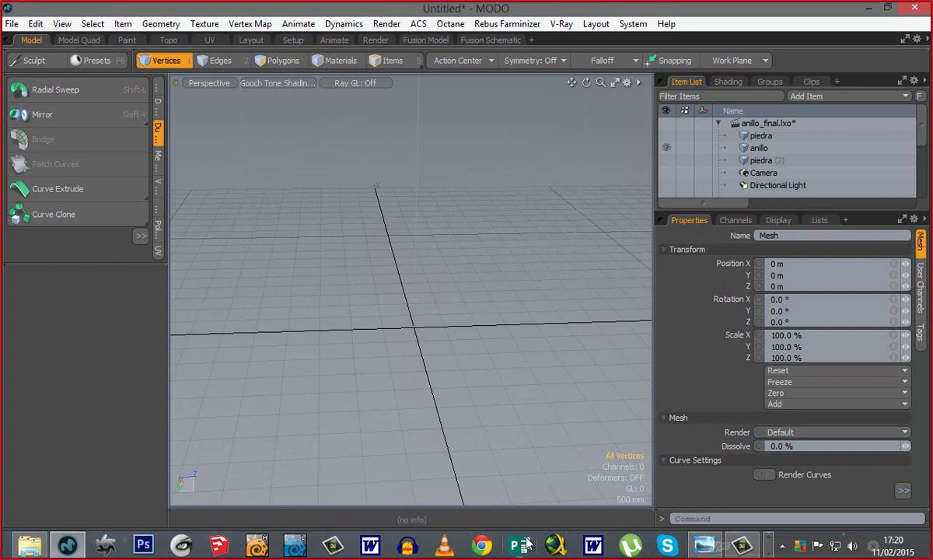
Step: Switch to Chrome, search Google for "leon rampante" and show the image results
click(471, 549)
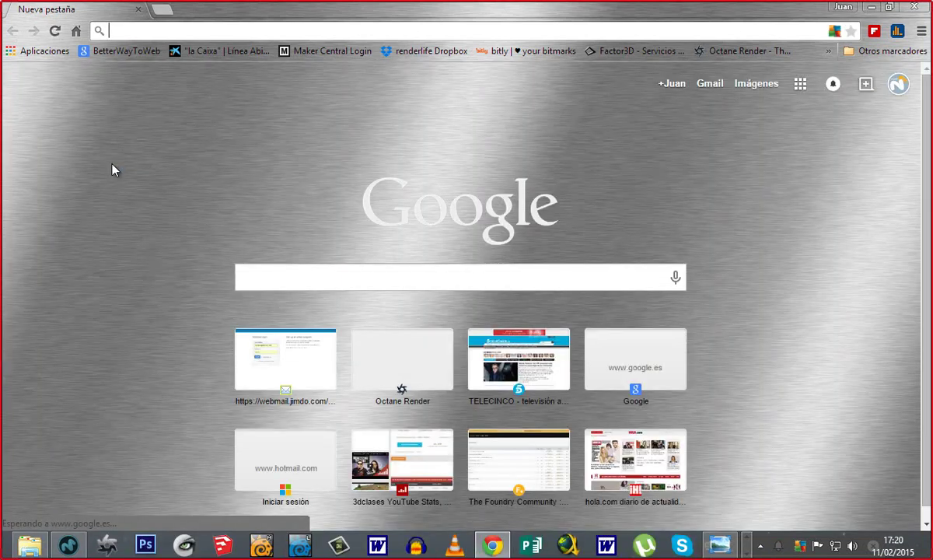
text(leon rampante)
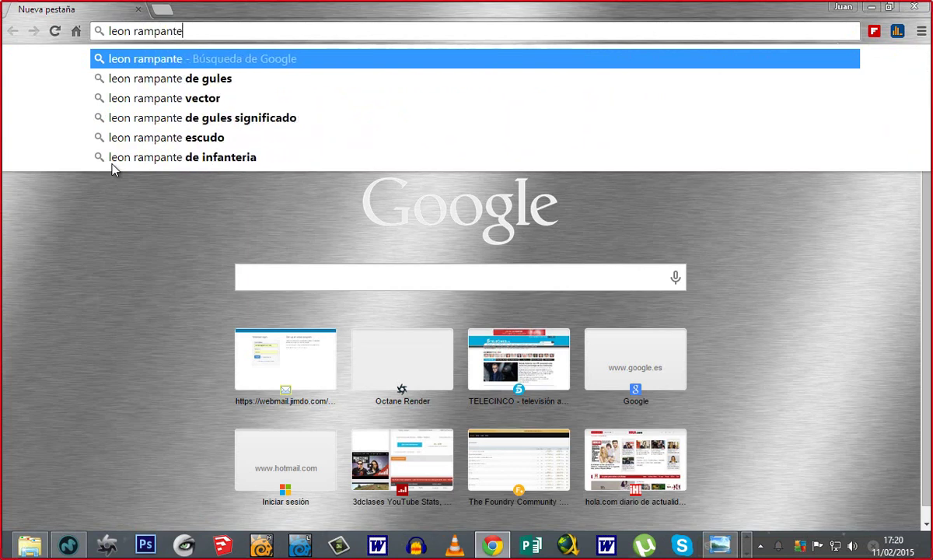
key(Return)
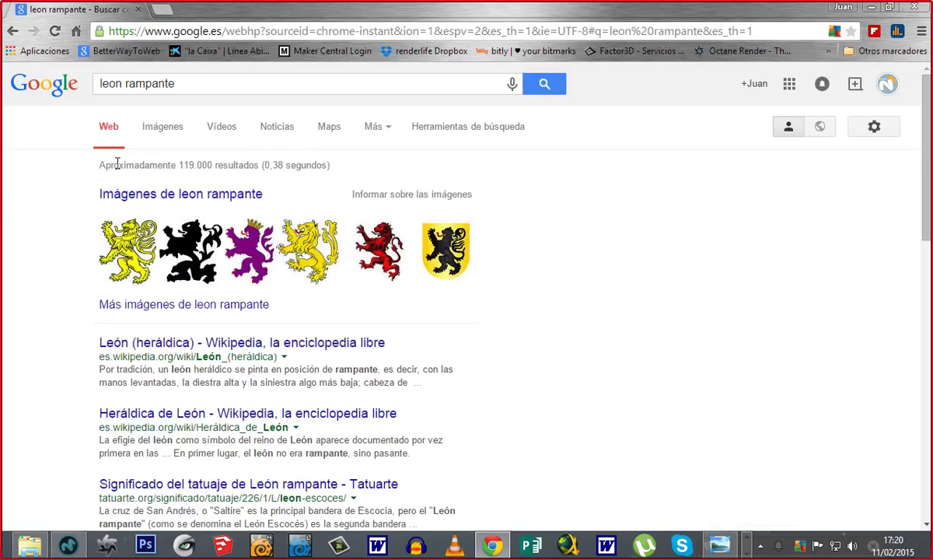
click(134, 196)
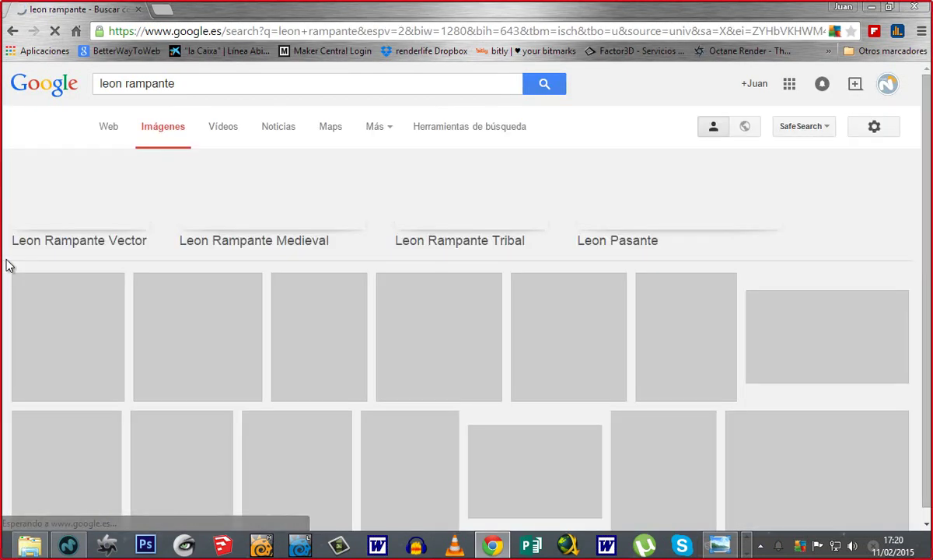
Step: Filter the rampant lion image results by size to Grande
scroll(262, 333, down, 1)
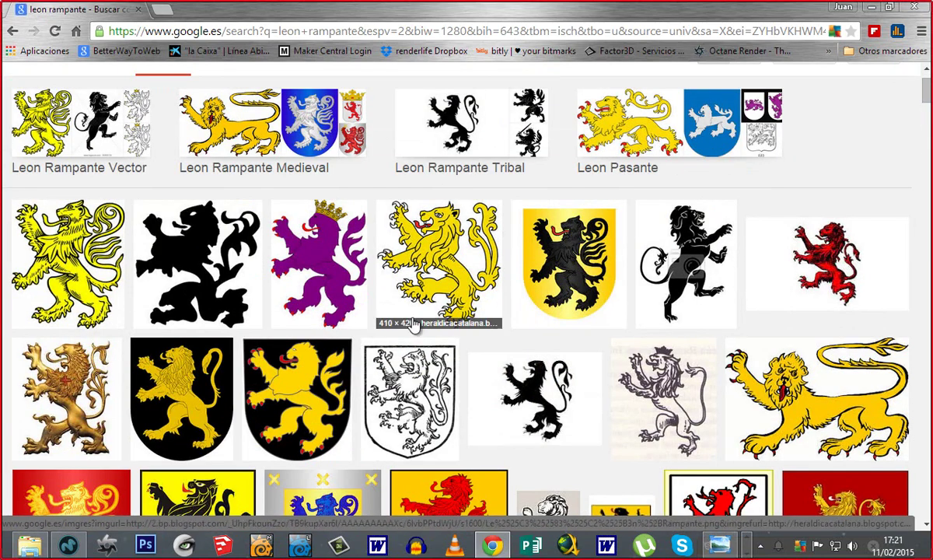
scroll(129, 175, up, 1)
click(424, 130)
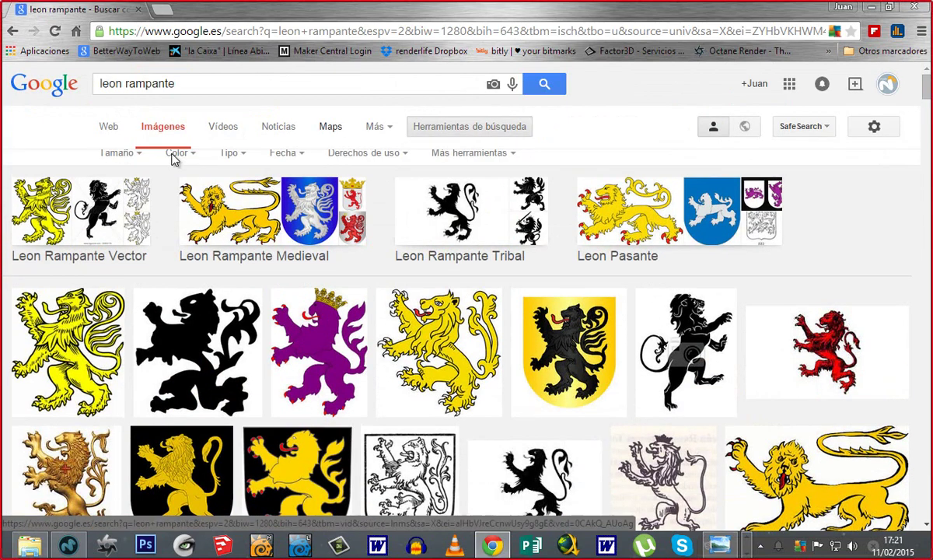
click(116, 162)
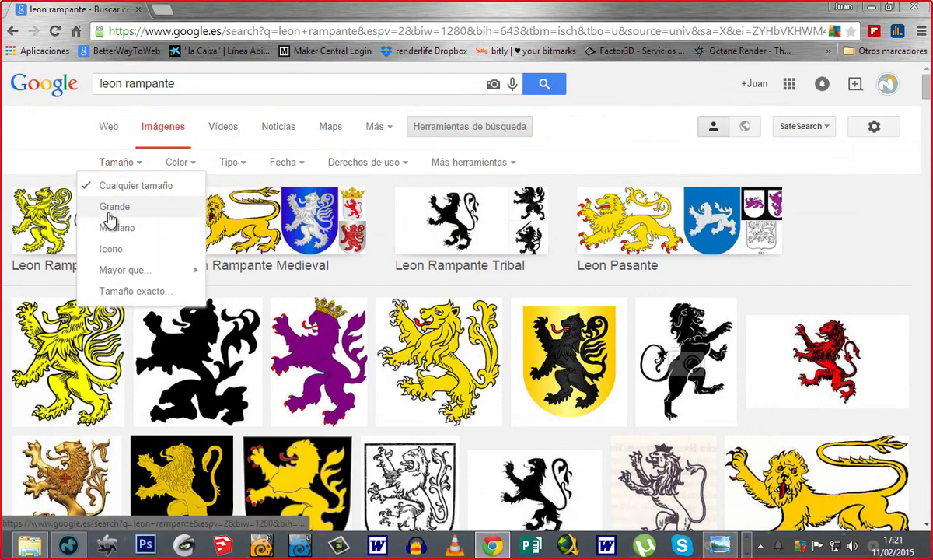
click(110, 215)
Step: Find the black crowned heraldic lion with a sword among the results and open its full-size image
scroll(293, 380, down, 1)
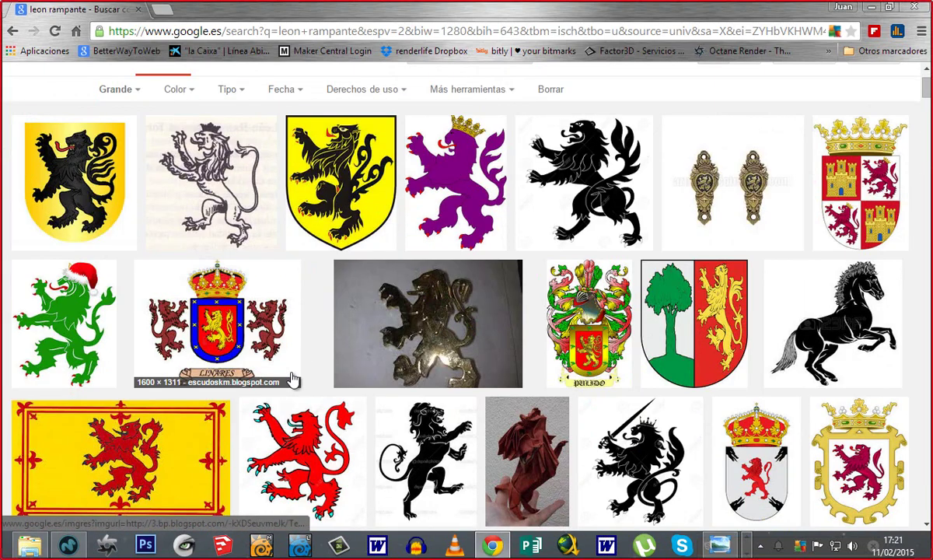
scroll(293, 380, down, 1)
scroll(293, 378, down, 1)
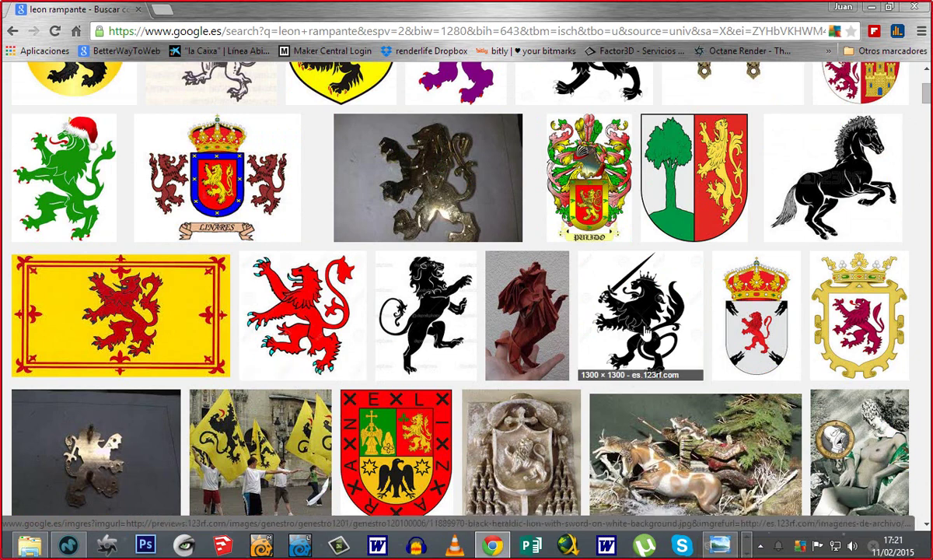
click(648, 327)
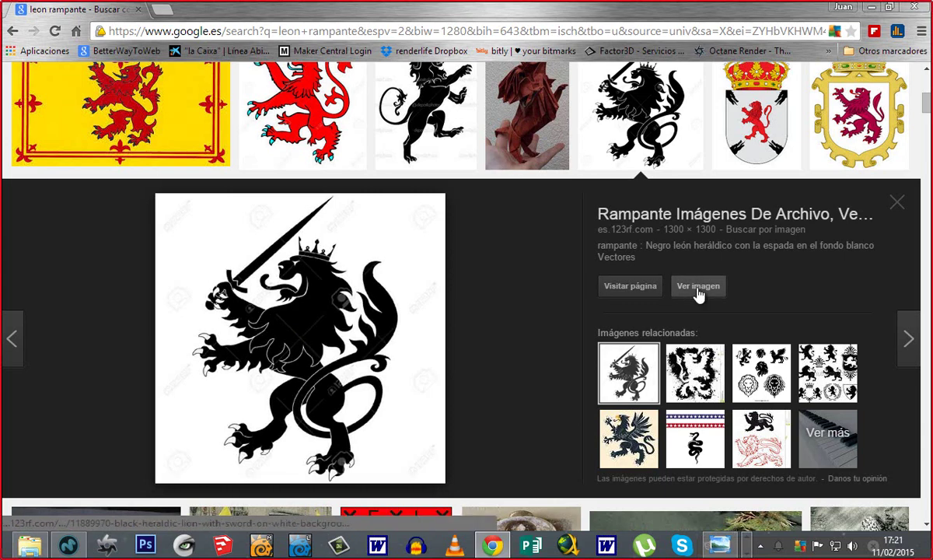
click(698, 286)
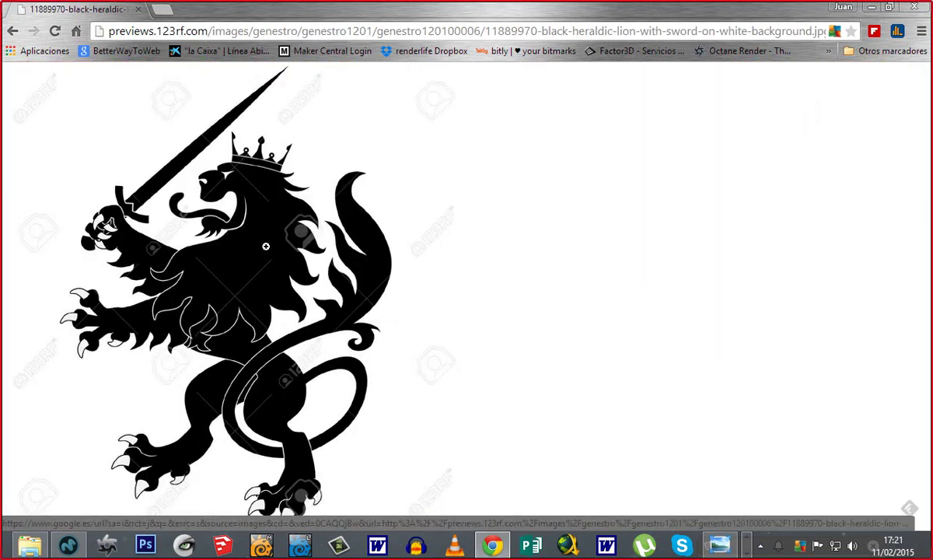
Step: Save the full-size lion image as "leon" in subfolder 03 of the 20150207 MODO training project folder on drive D
right_click(199, 273)
click(240, 286)
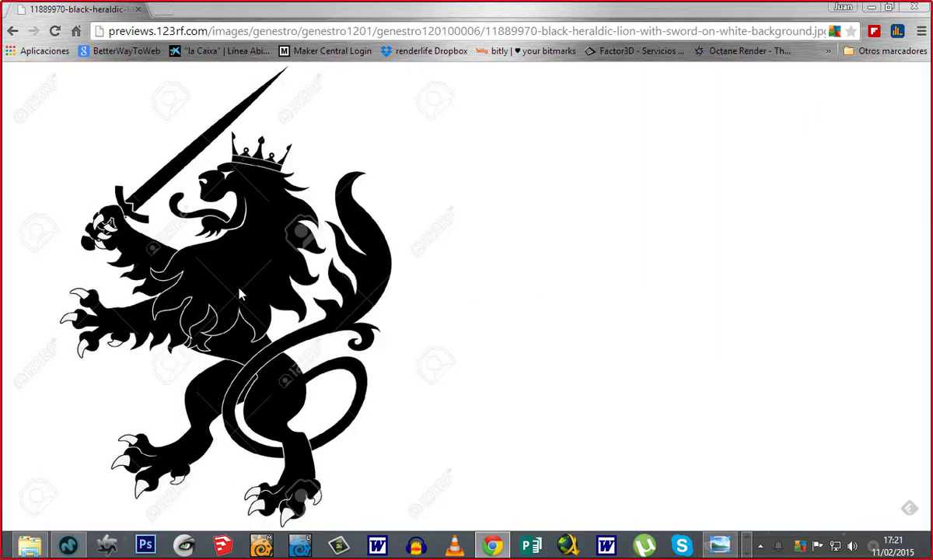
click(78, 331)
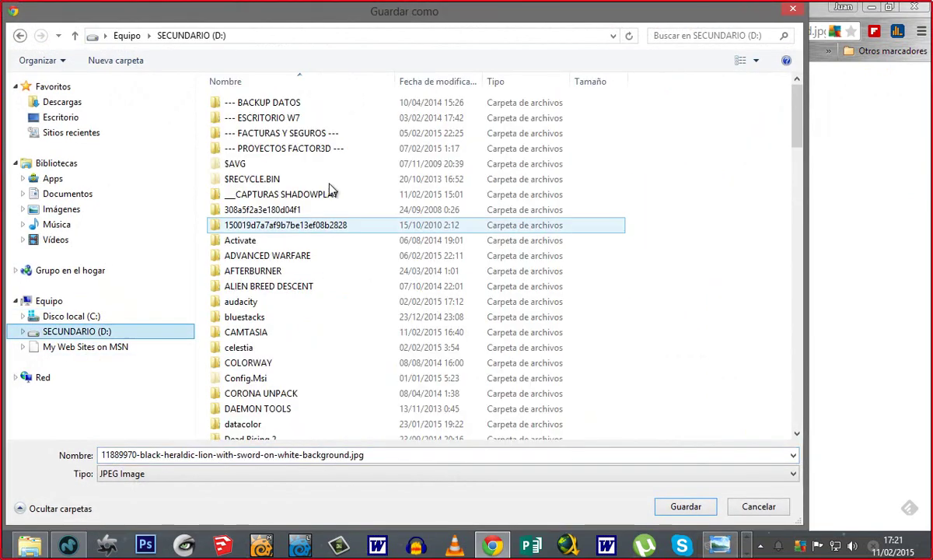
double_click(303, 149)
scroll(344, 385, down, 4)
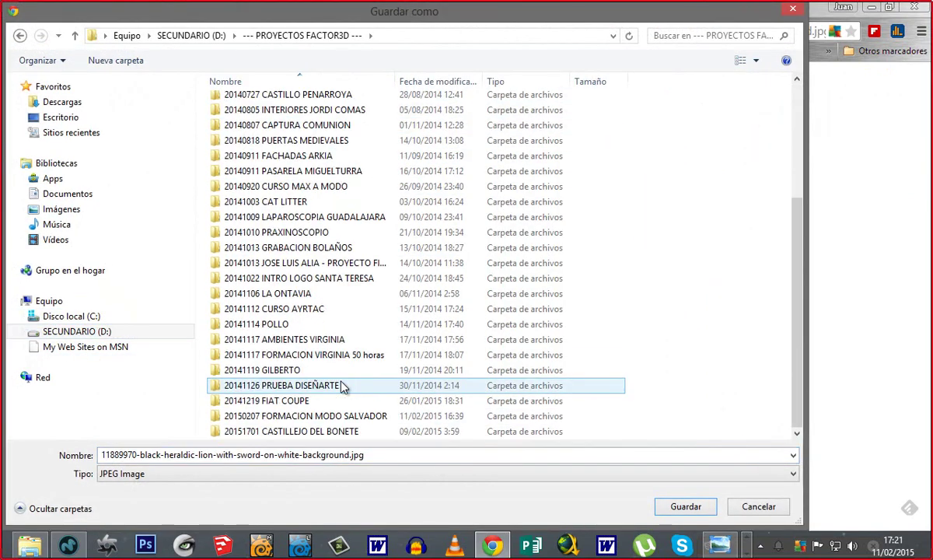
double_click(322, 426)
double_click(325, 118)
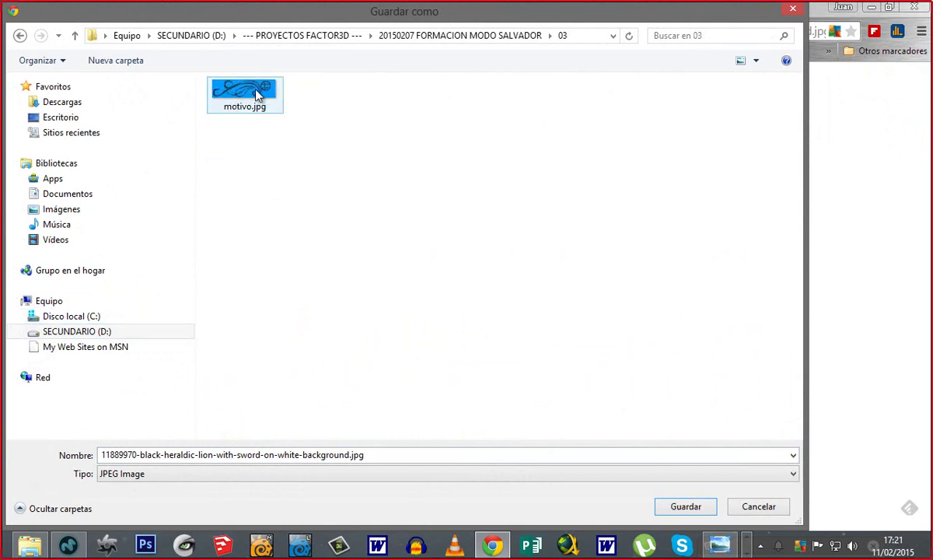
click(388, 457)
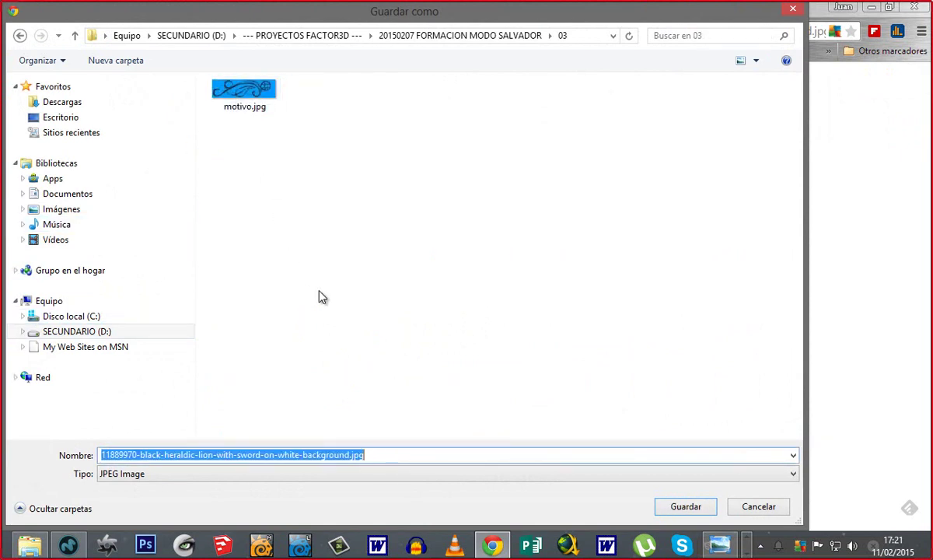
text(le)
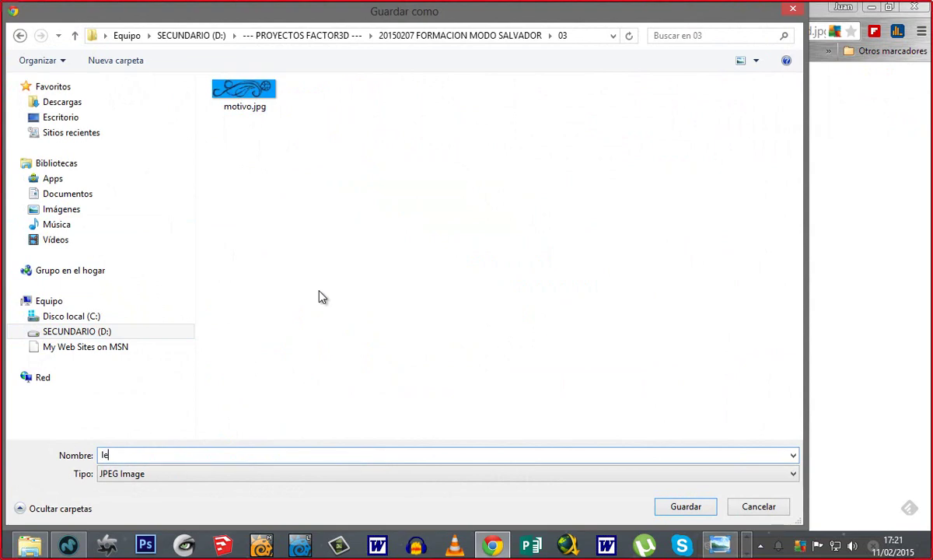
text(on)
key(Return)
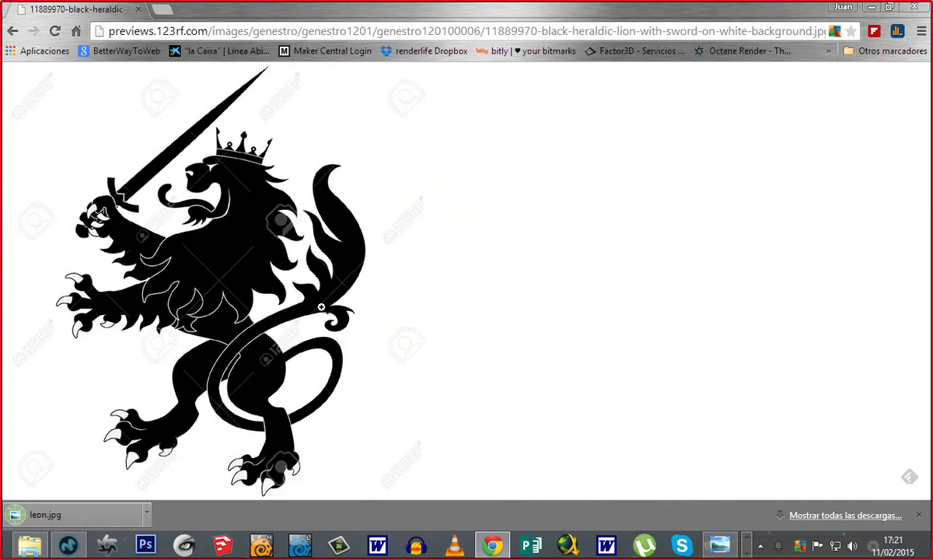
Step: Switch to MODO and reset to an empty scene, discarding the unsaved changes to anillo_final.lxo and the untitled scene
click(73, 548)
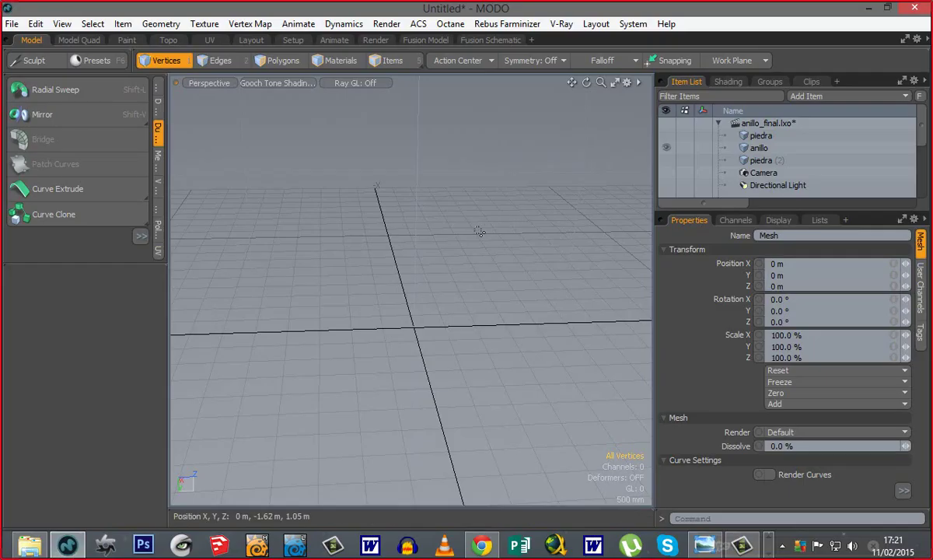
scroll(511, 268, down, 2)
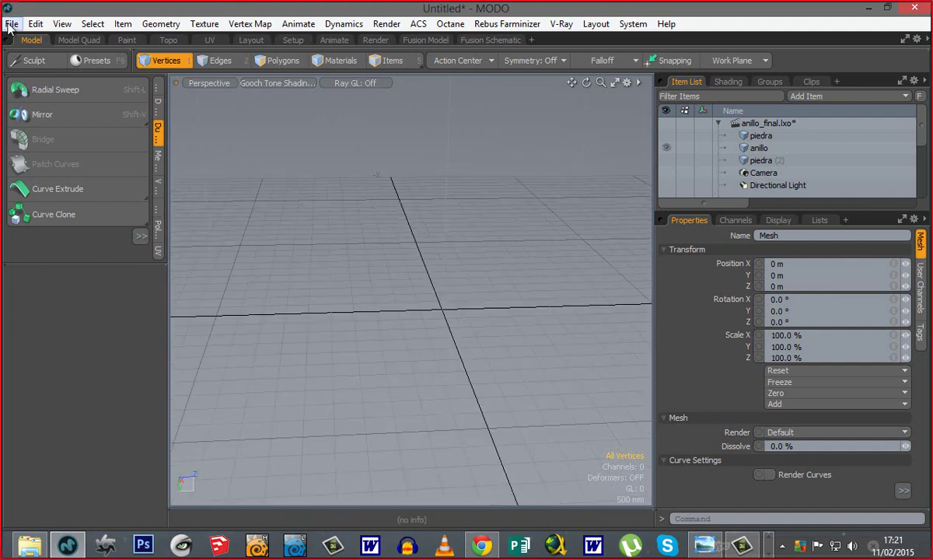
click(11, 24)
click(84, 371)
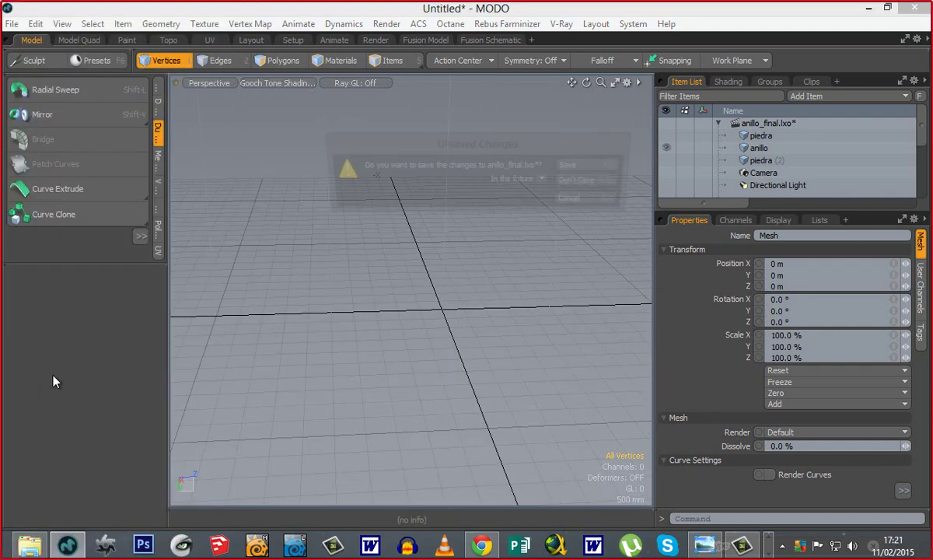
click(584, 182)
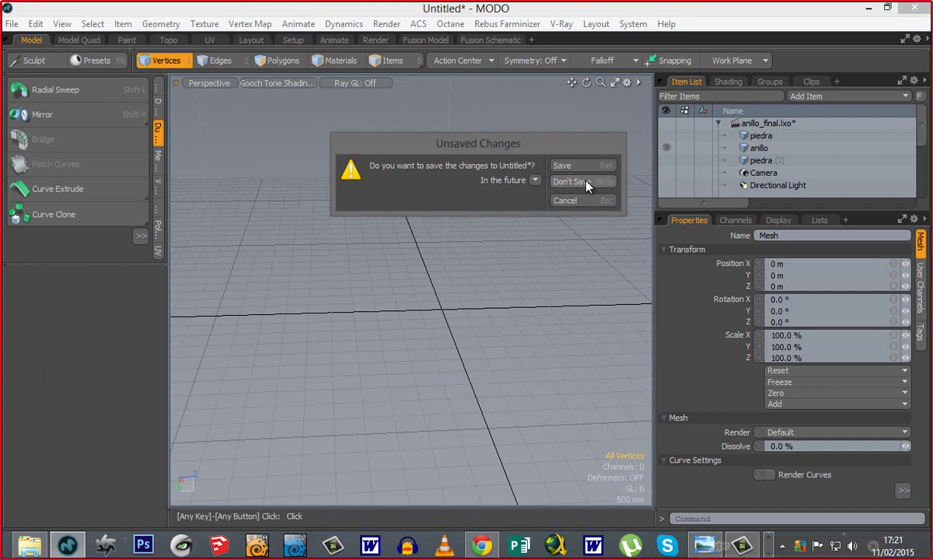
click(586, 183)
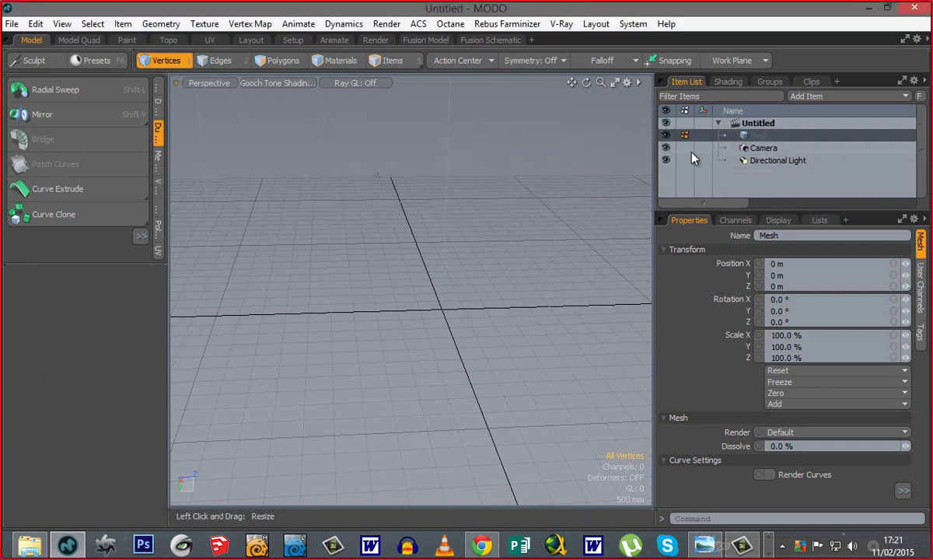
Step: Add a backdrop item to the scene and set its projection type to Top
click(822, 97)
mouse_move(823, 95)
click(750, 96)
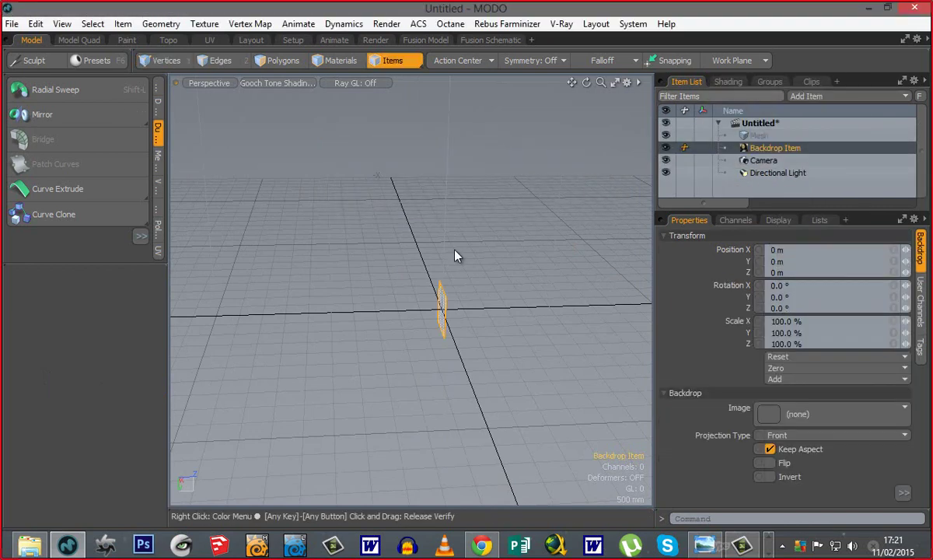
click(778, 435)
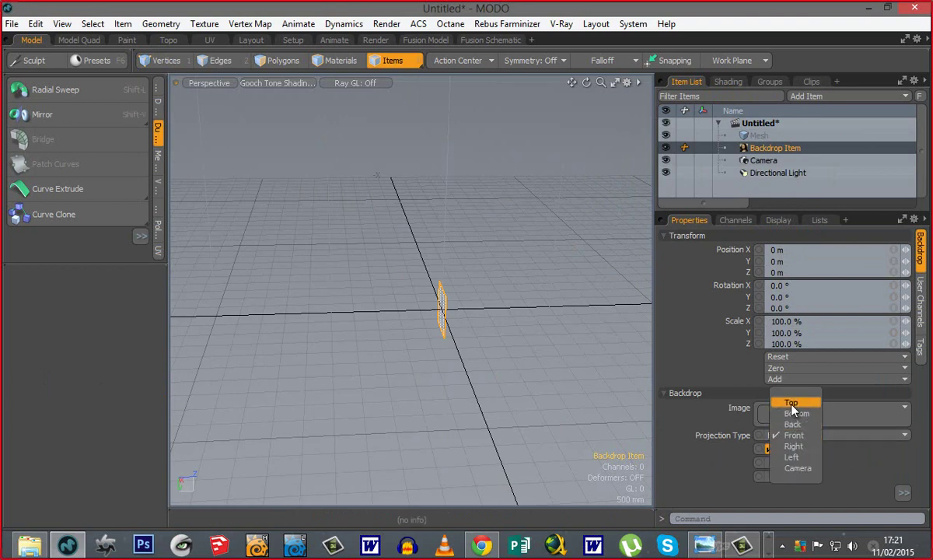
click(801, 404)
Step: Load leon.jpg from subfolder 03 of the 20150207 MODO training project as the backdrop's image
click(799, 410)
click(783, 102)
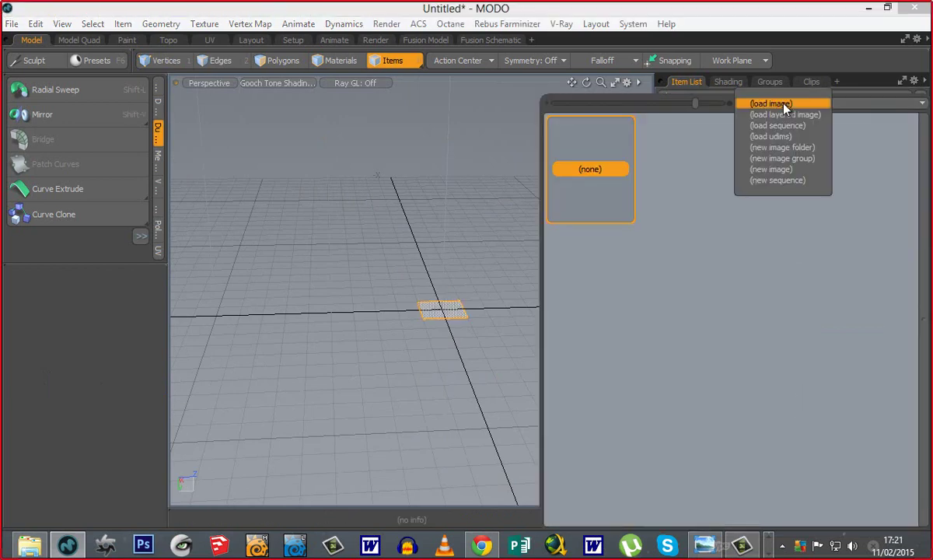
click(783, 103)
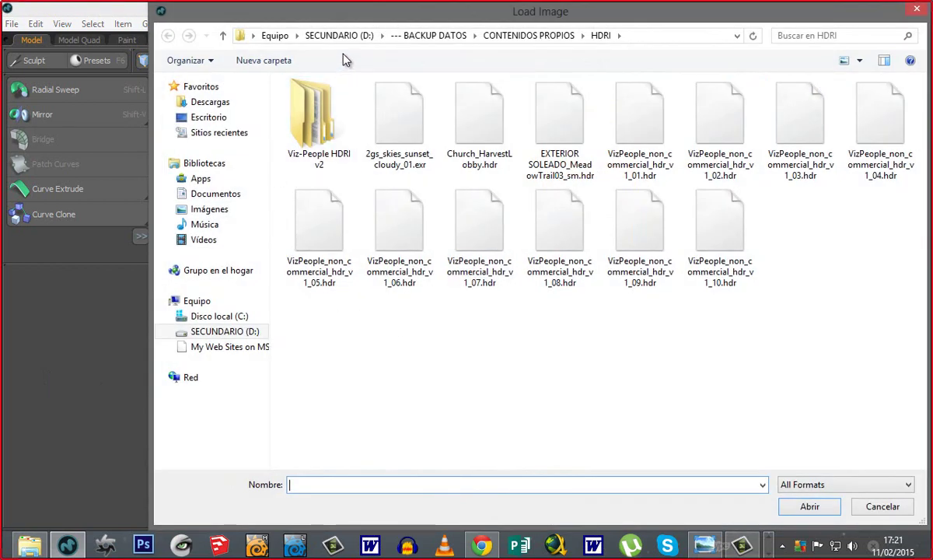
click(342, 36)
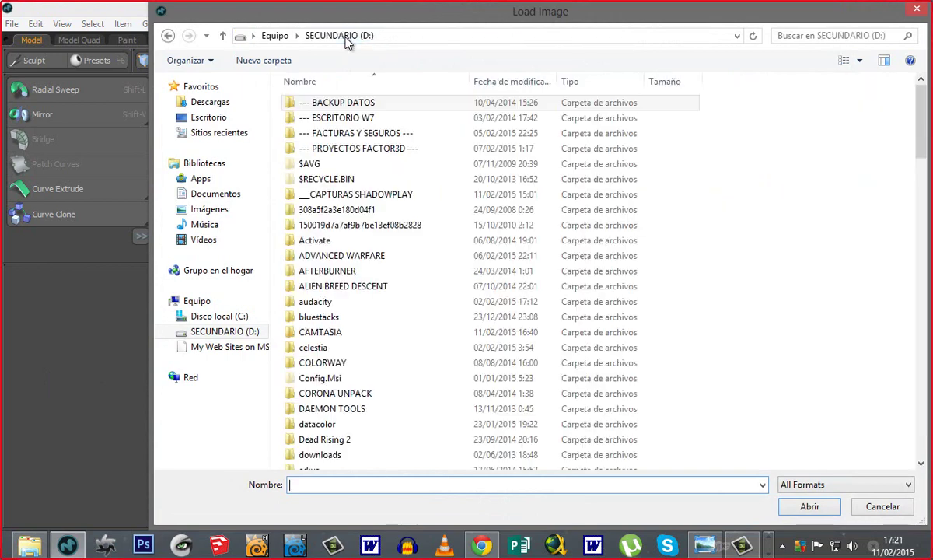
click(391, 428)
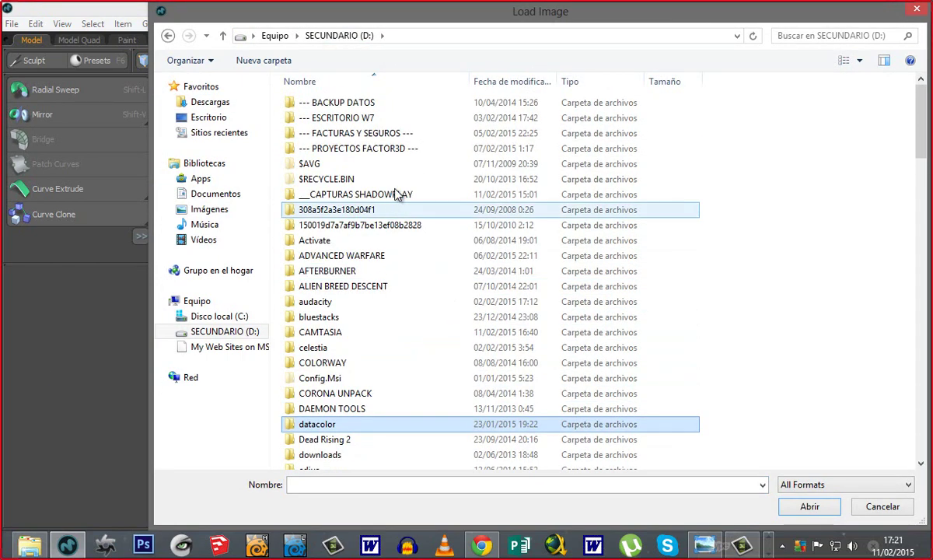
double_click(396, 151)
scroll(396, 257, down, 2)
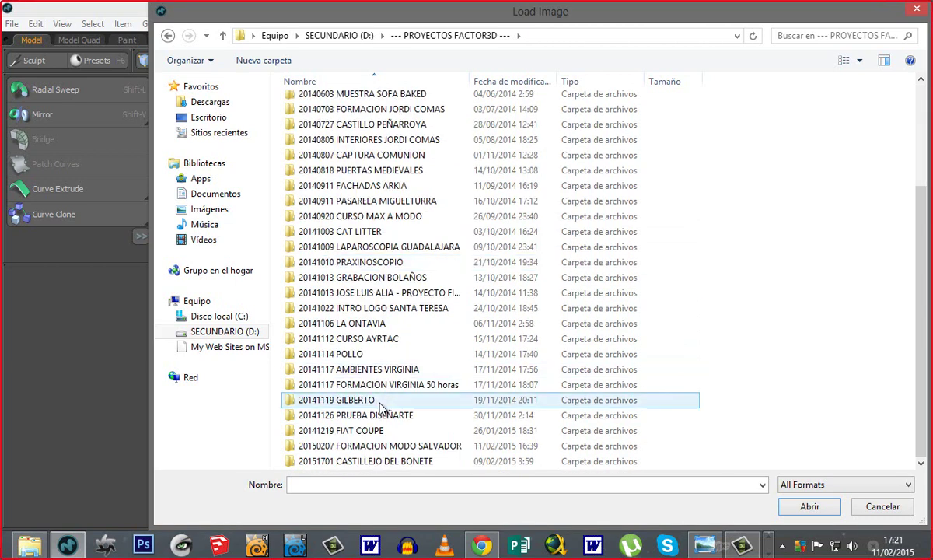
double_click(396, 446)
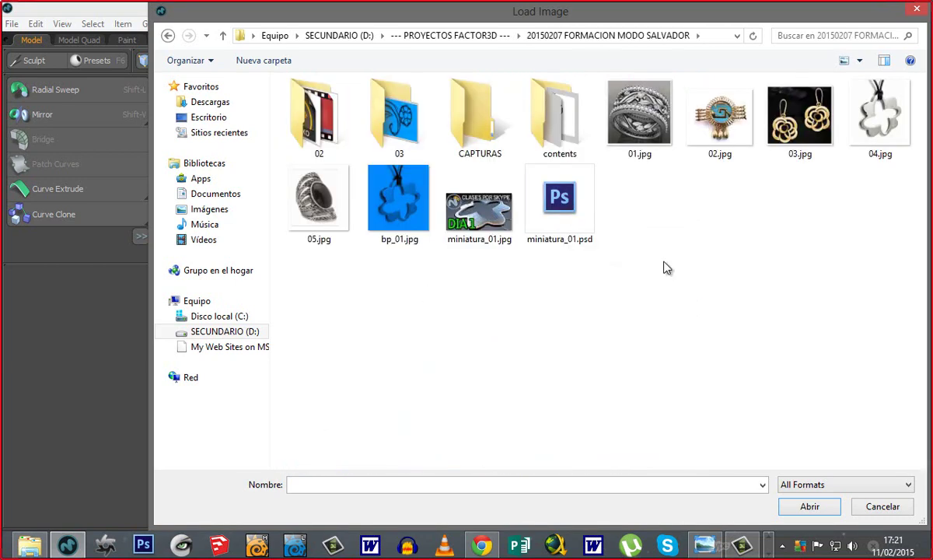
double_click(405, 124)
click(315, 128)
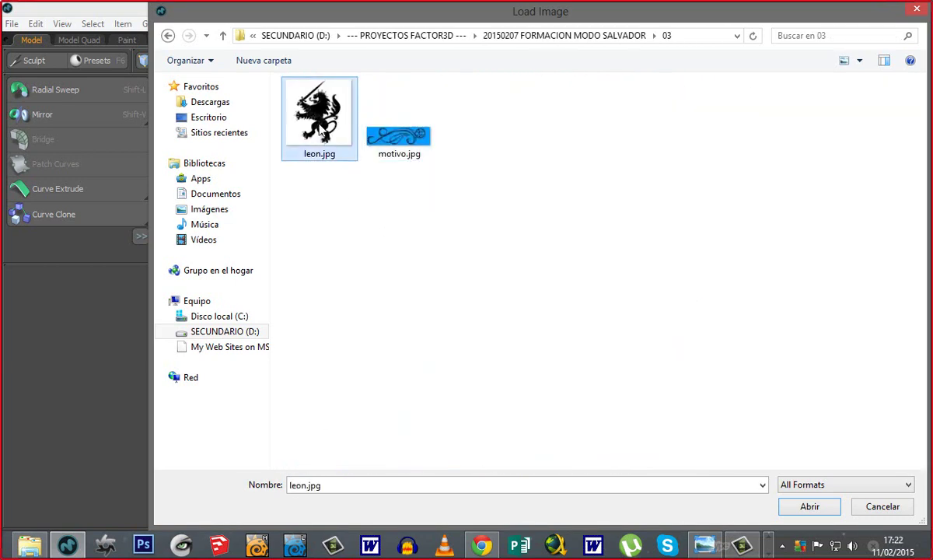
double_click(319, 129)
Step: Show the lion backdrop in the Top view and select the empty Mesh item
scroll(381, 389, down, 5)
key(ctrl+space)
click(402, 286)
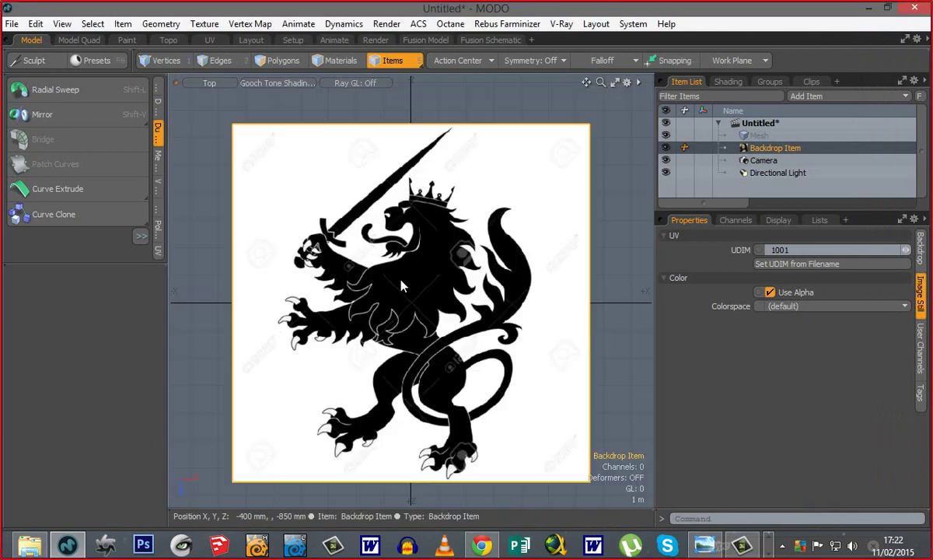
ctrl+alt+drag(434, 281, 497, 271)
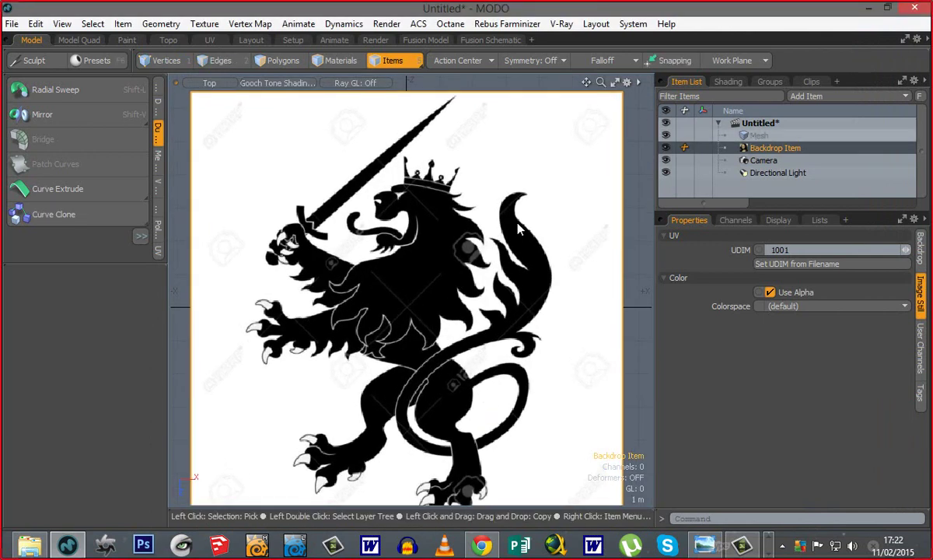
alt+shift+drag(498, 351, 512, 310)
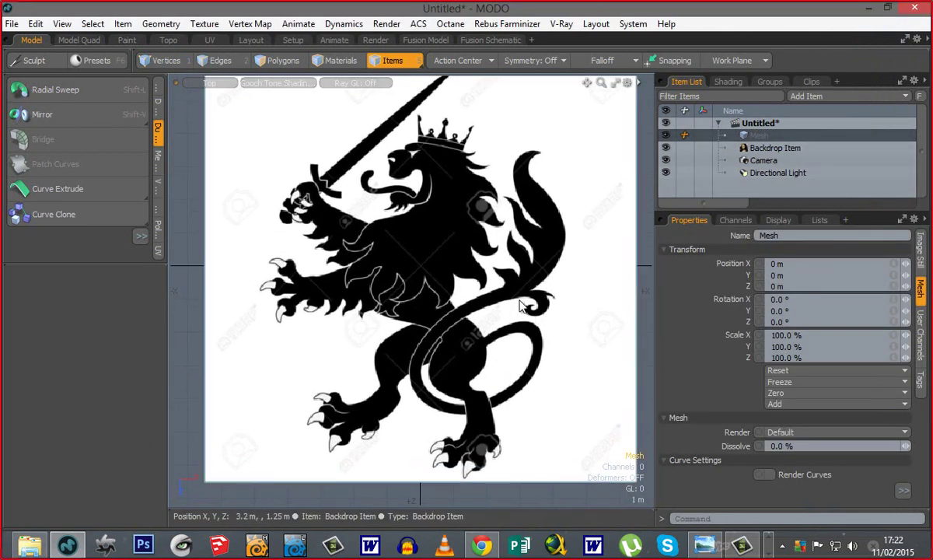
ctrl+alt+drag(446, 256, 515, 312)
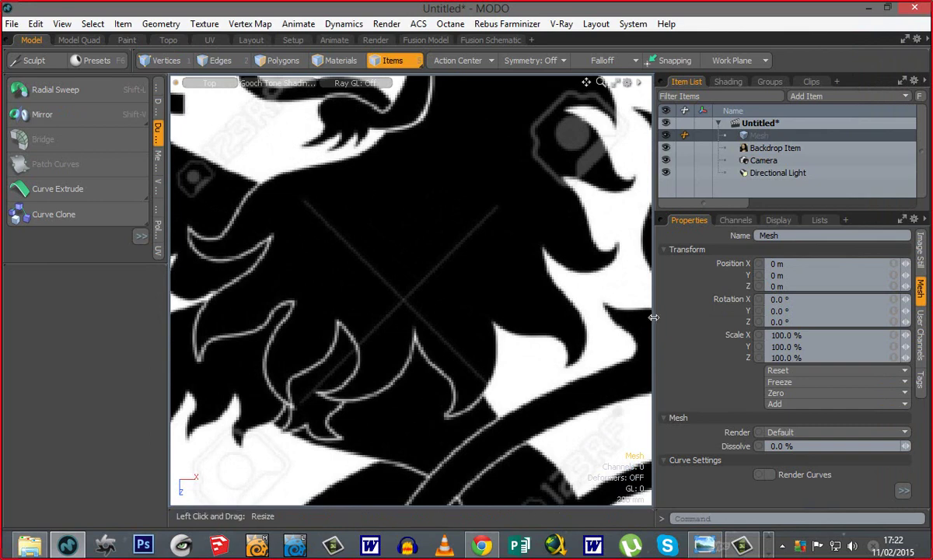
Step: Widen the 3D viewport and switch the selection mode to Polygons
drag(653, 317, 753, 318)
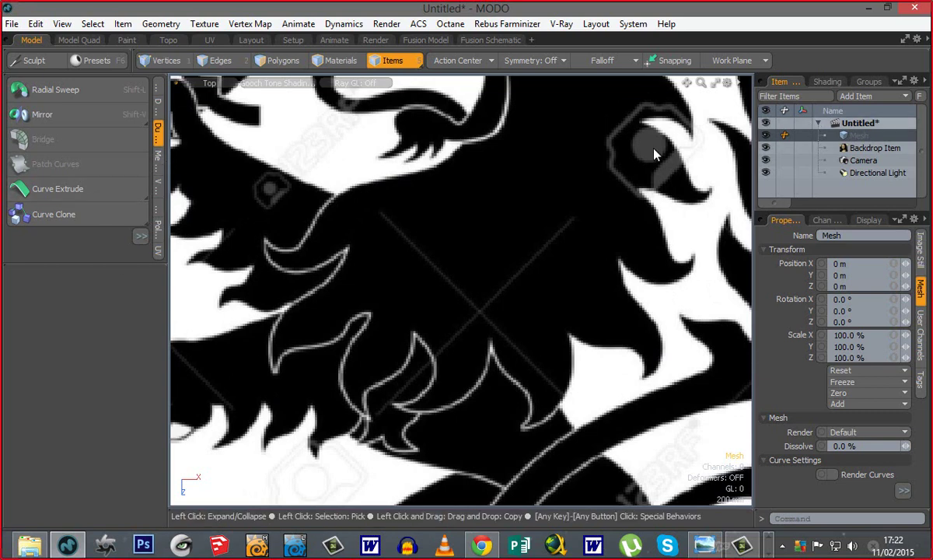
click(278, 63)
alt+shift+drag(341, 271, 336, 295)
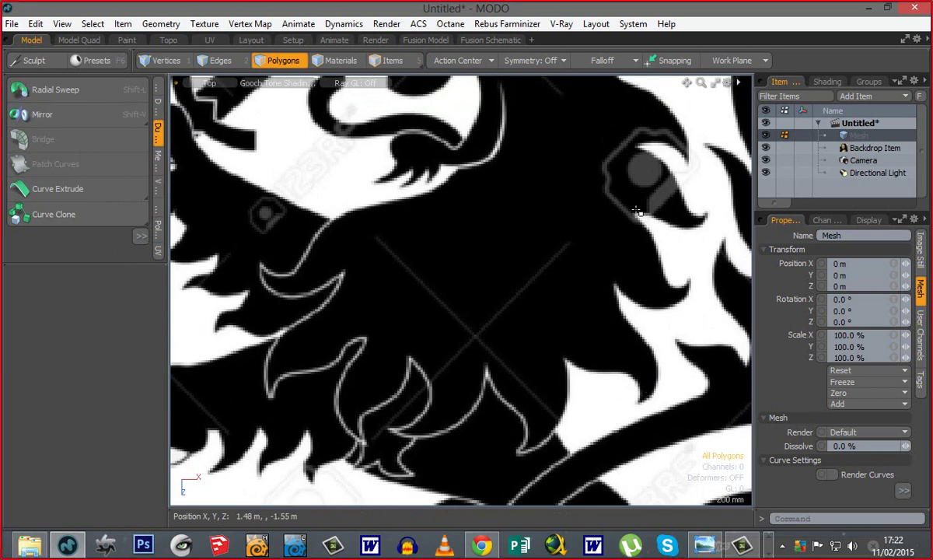
alt+shift+drag(417, 310, 491, 295)
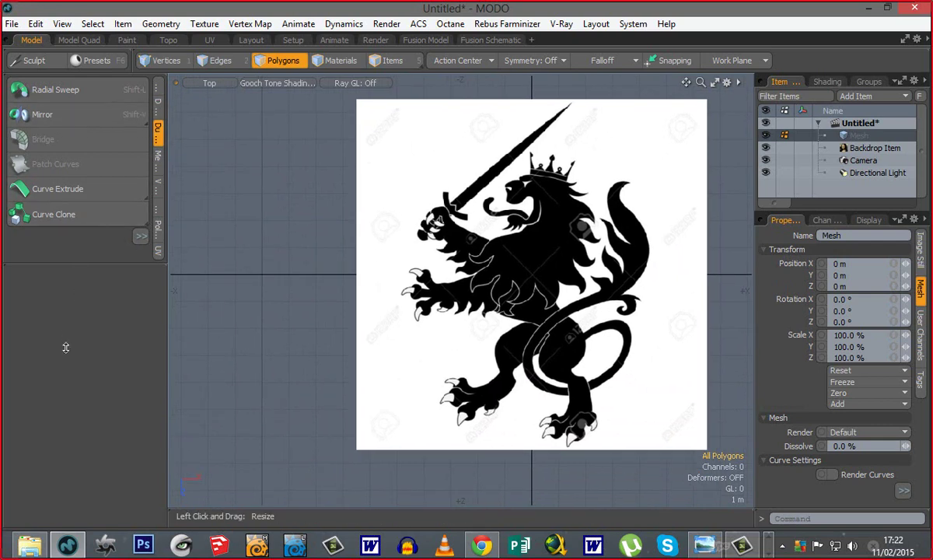
Step: With the Sphere primitive, draw a flat disc of about 3 m radius in the empty area beside the lion's front paws
drag(65, 347, 65, 379)
click(159, 92)
click(60, 93)
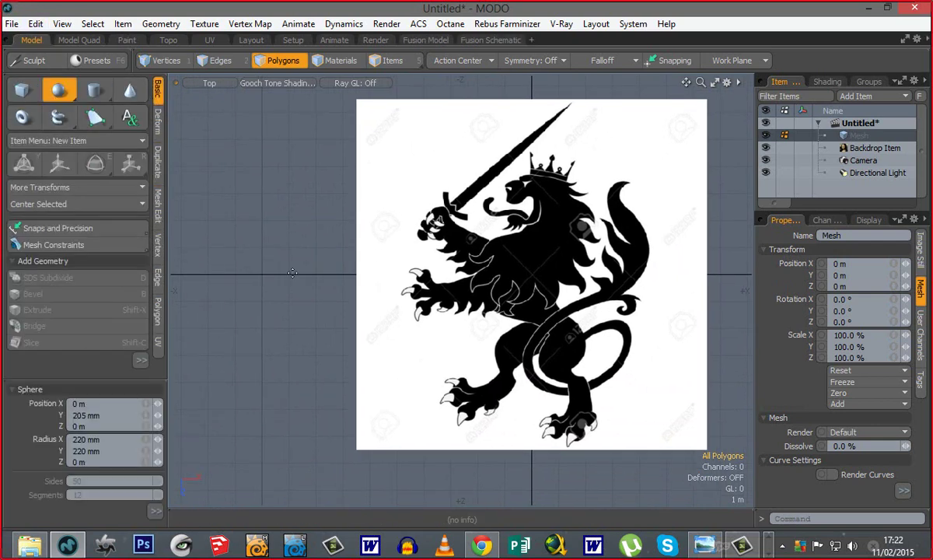
alt+shift+drag(276, 258, 402, 278)
mouse_move(286, 229)
mouse_down()
mouse_move(319, 299)
mouse_move(366, 311)
mouse_up()
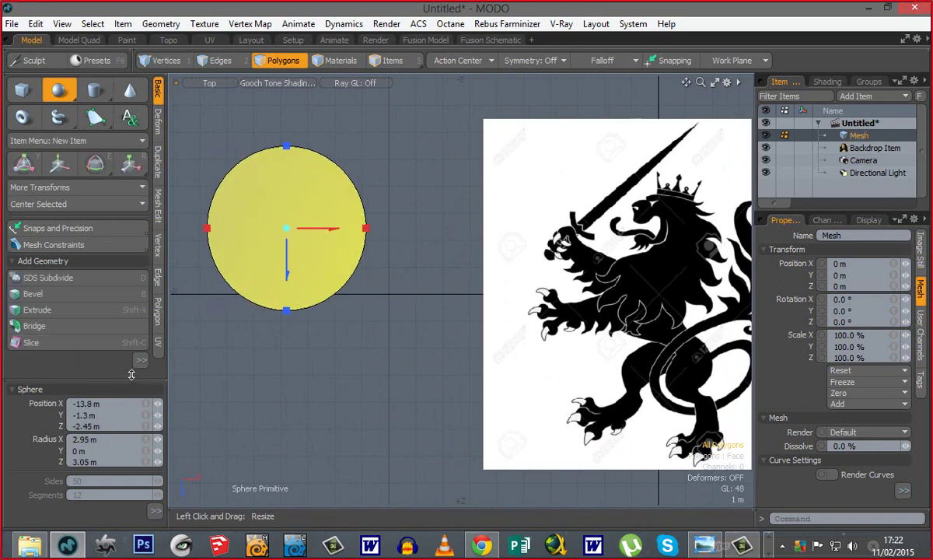
Step: Set the disc's sphere mode to Globe with 20 sides and finish the primitive
drag(131, 375, 121, 248)
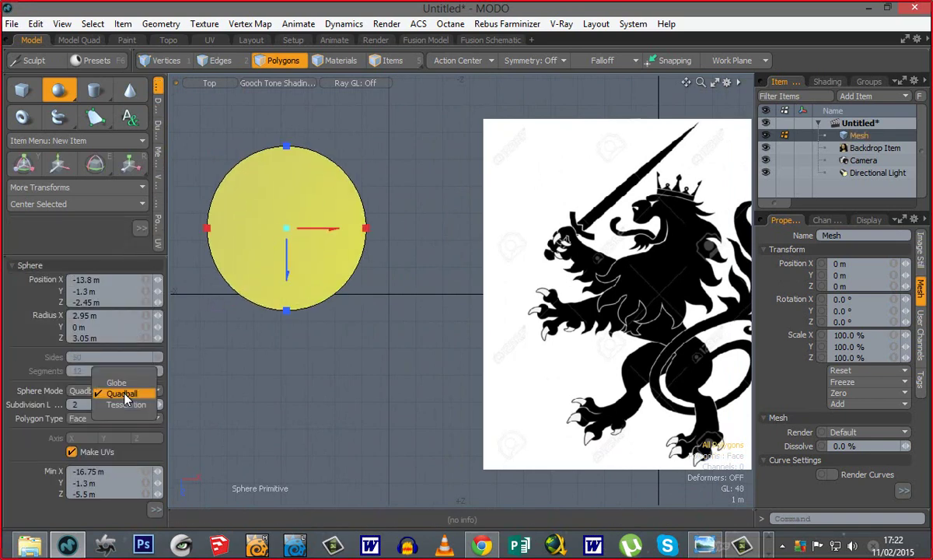
click(126, 386)
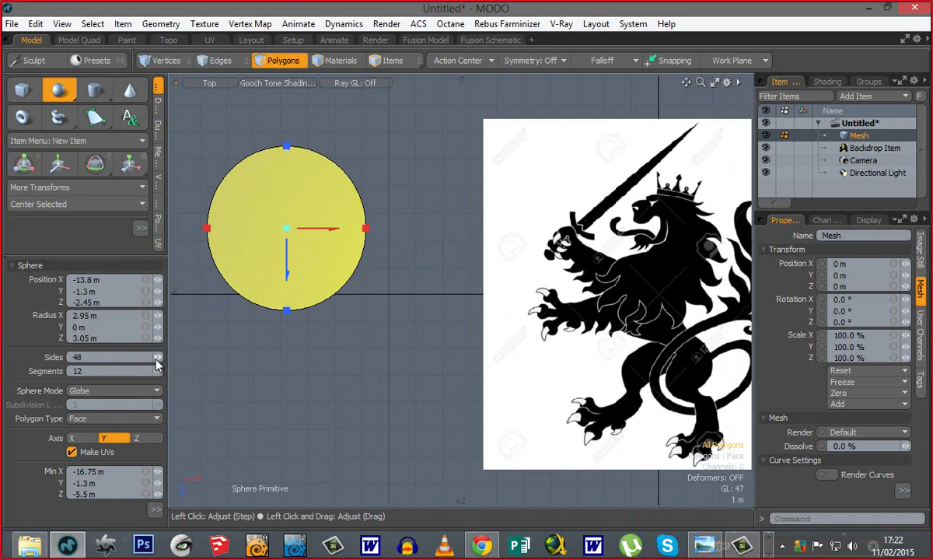
drag(123, 358, 26, 357)
text(20)
key(Return)
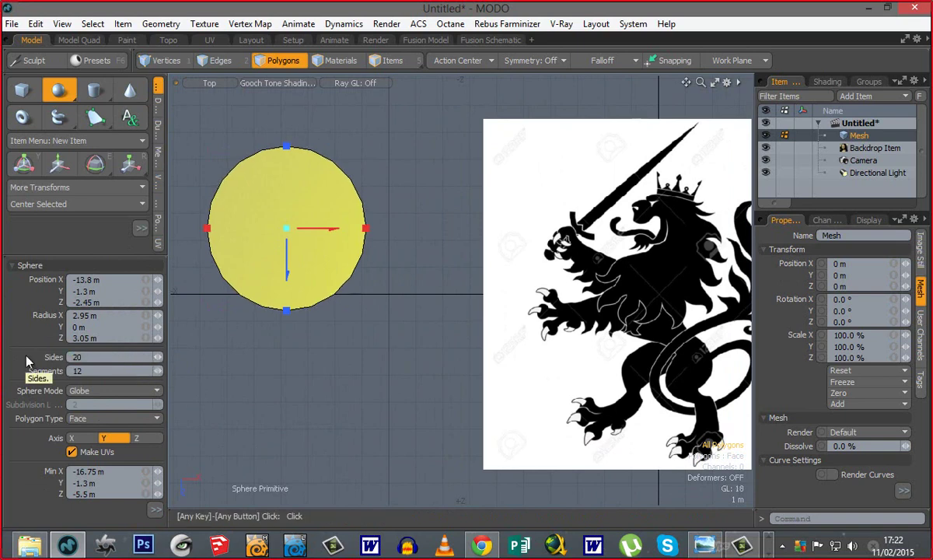
key(q)
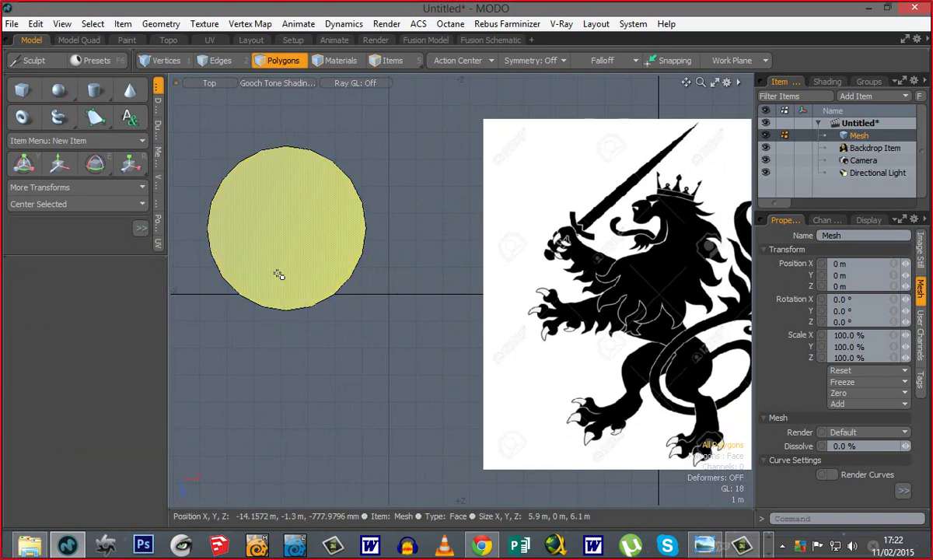
Step: Bevel the disc's face inwards into a ring of quads and delete the polygon in the middle
click(330, 267)
key(b)
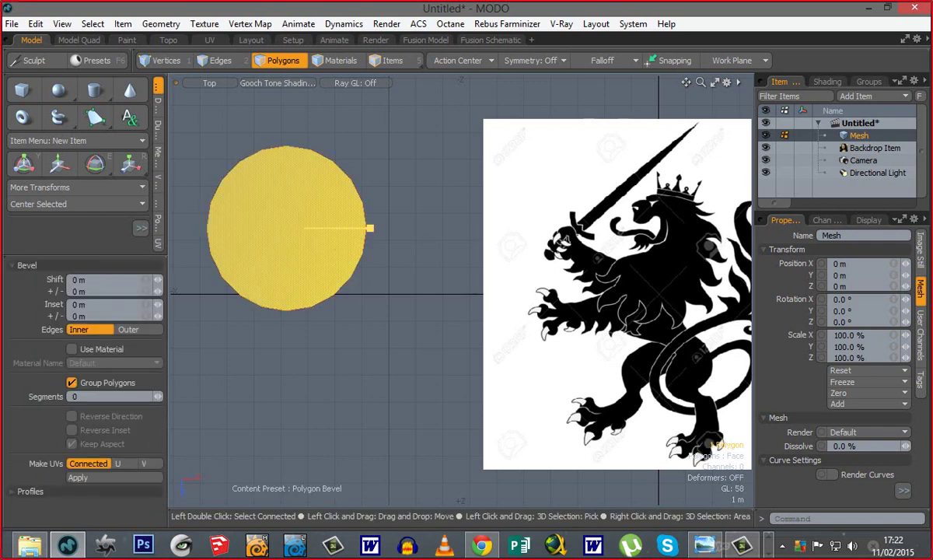
drag(371, 228, 402, 243)
key(q)
key(Delete)
Step: Bridge six inner edges on each side of the ring's hole with 1 segment in Linear mode, filling it with quads
key(2)
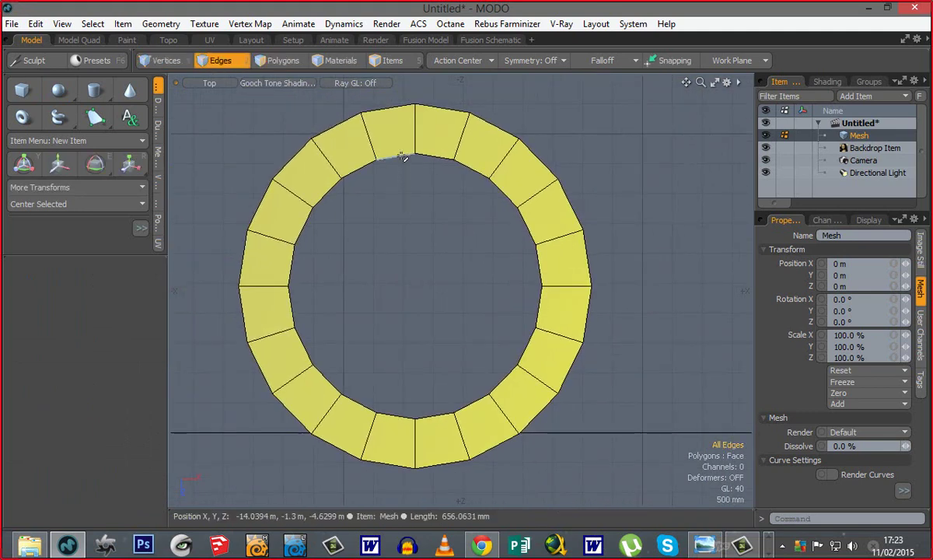
double_click(404, 155)
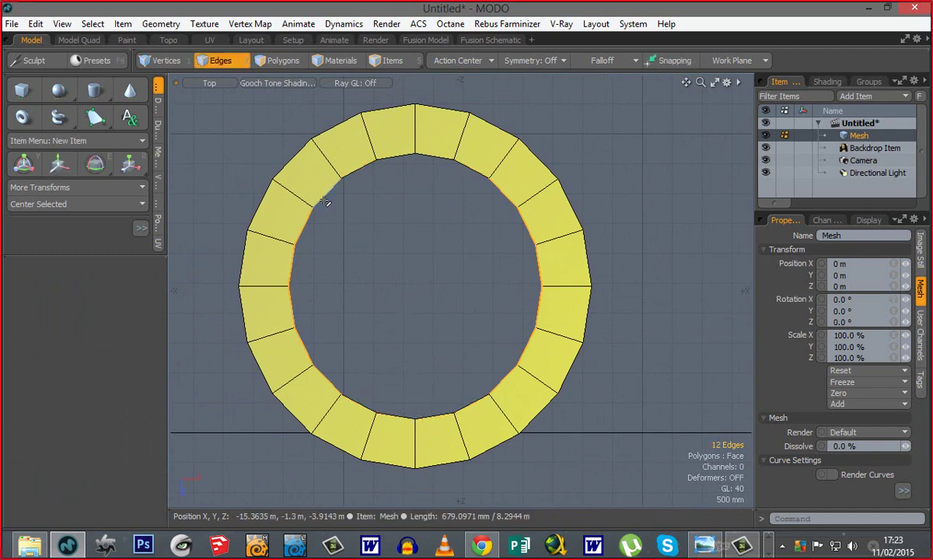
right_click(303, 186)
mouse_move(303, 186)
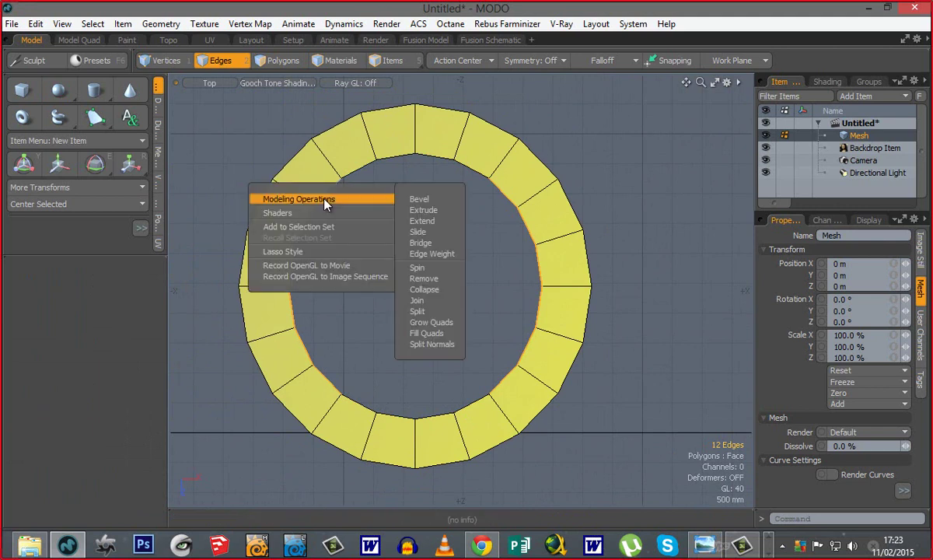
click(417, 242)
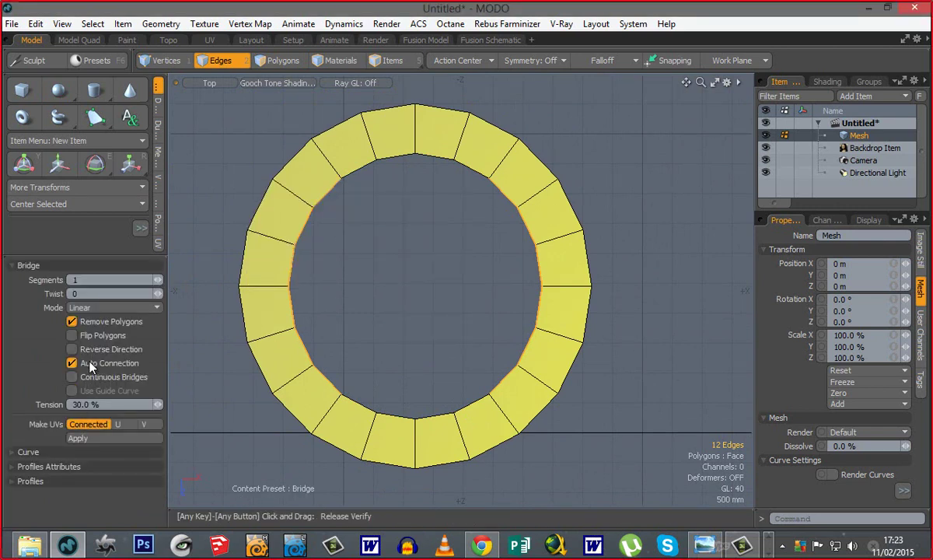
click(388, 263)
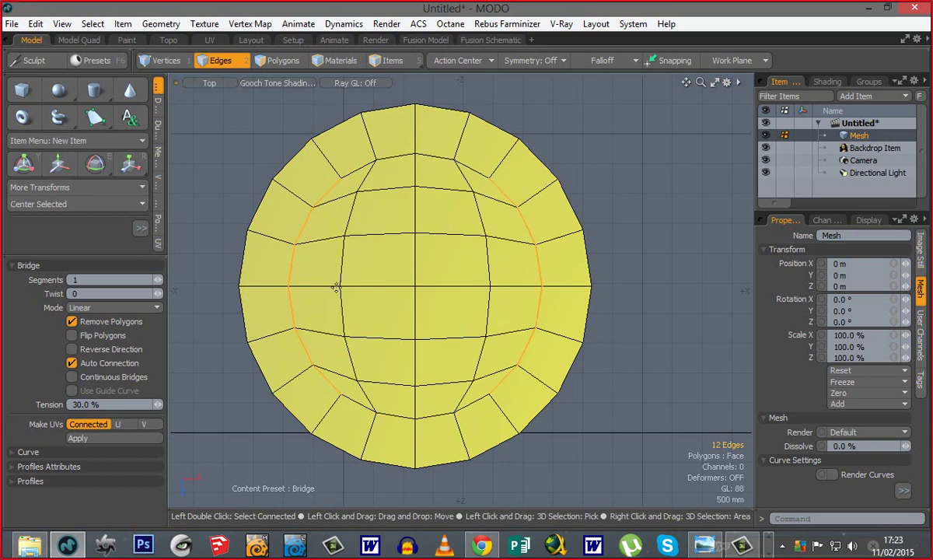
key(Escape)
key(Escape)
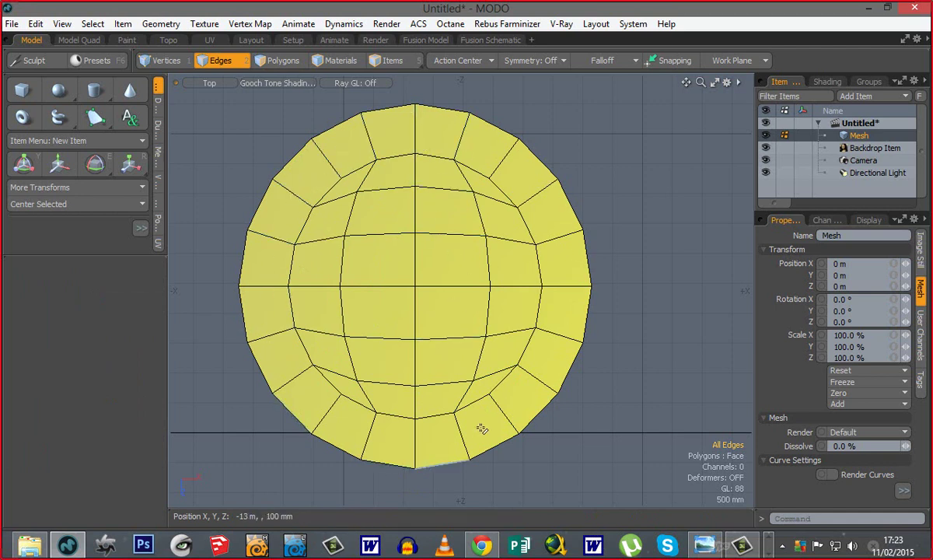
Step: Delete all polygons of the demonstration disc beside the lion
ctrl+alt+drag(479, 323, 361, 317)
alt+shift+drag(379, 297, 190, 224)
ctrl+alt+drag(574, 300, 666, 299)
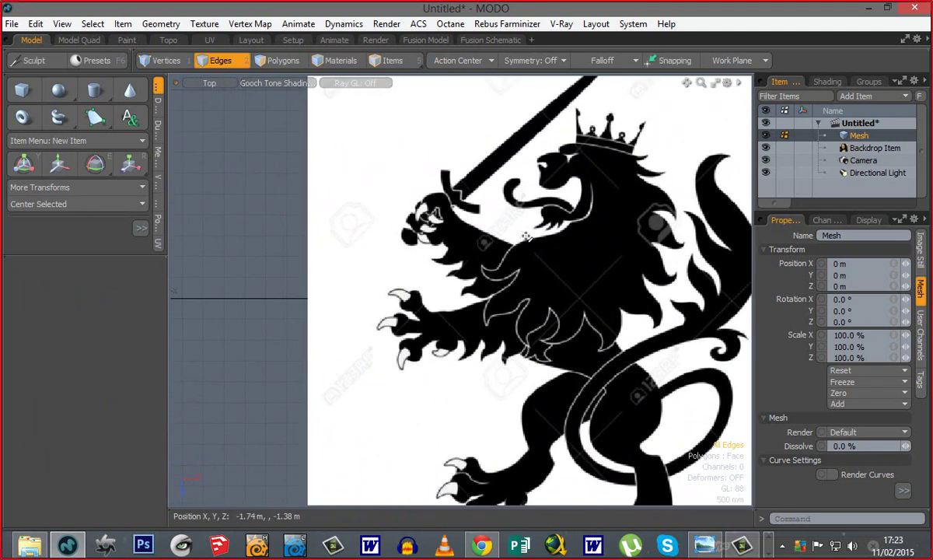
alt+shift+drag(265, 230, 541, 290)
key(1)
key(space)
key(space)
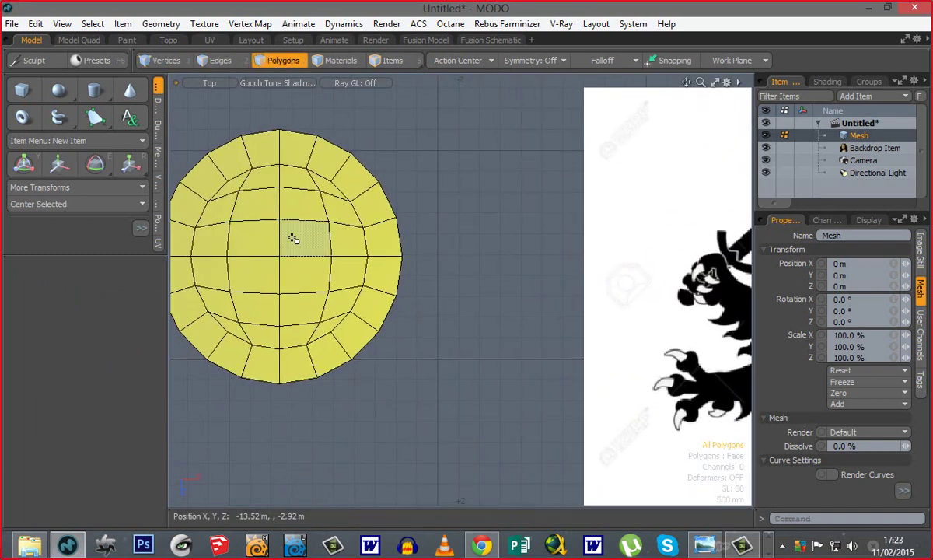
double_click(292, 239)
key(Delete)
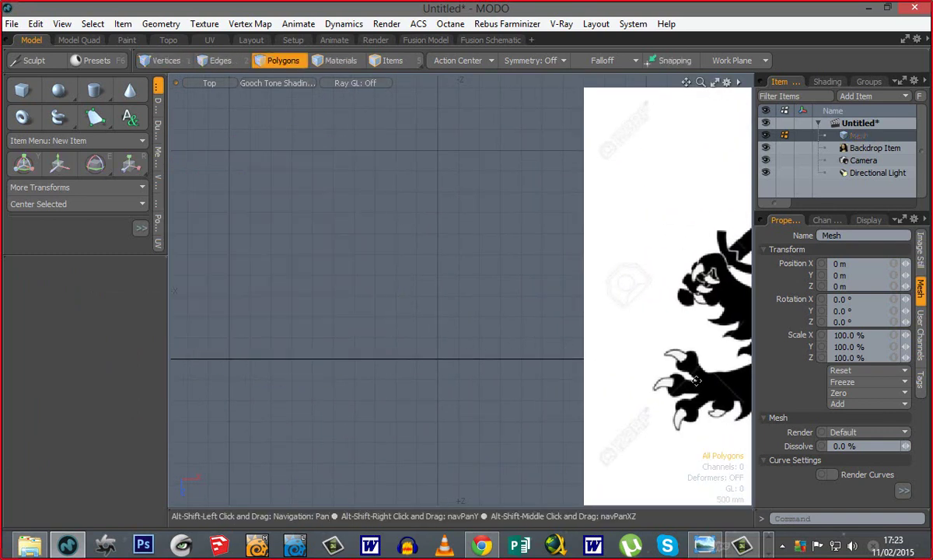
Step: With the Cube primitive, draw a flat rectangle of about 360 by 260 mm on the lion's shoulder and set the view to Wireframe
alt+shift+drag(628, 381, 174, 327)
ctrl+alt+drag(346, 277, 464, 299)
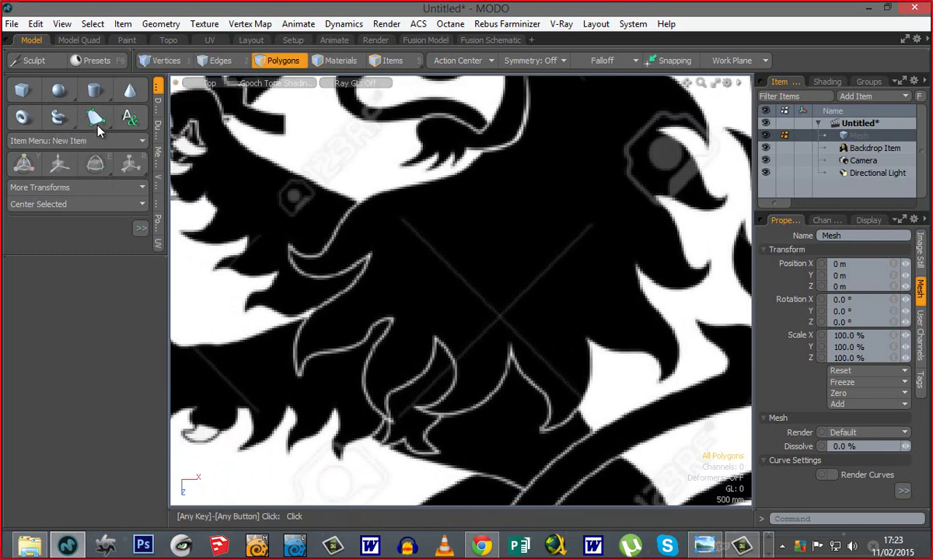
click(34, 101)
alt+shift+drag(378, 262, 424, 290)
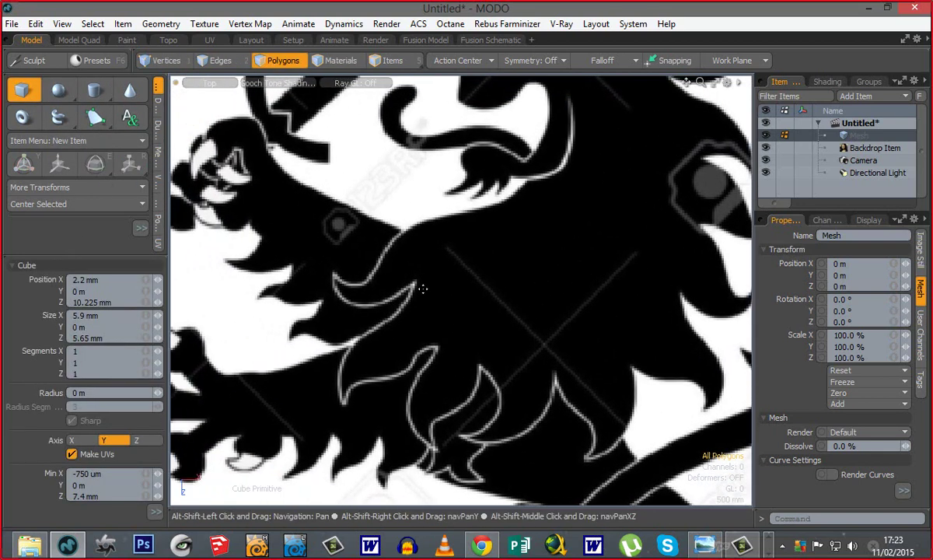
drag(471, 252, 438, 276)
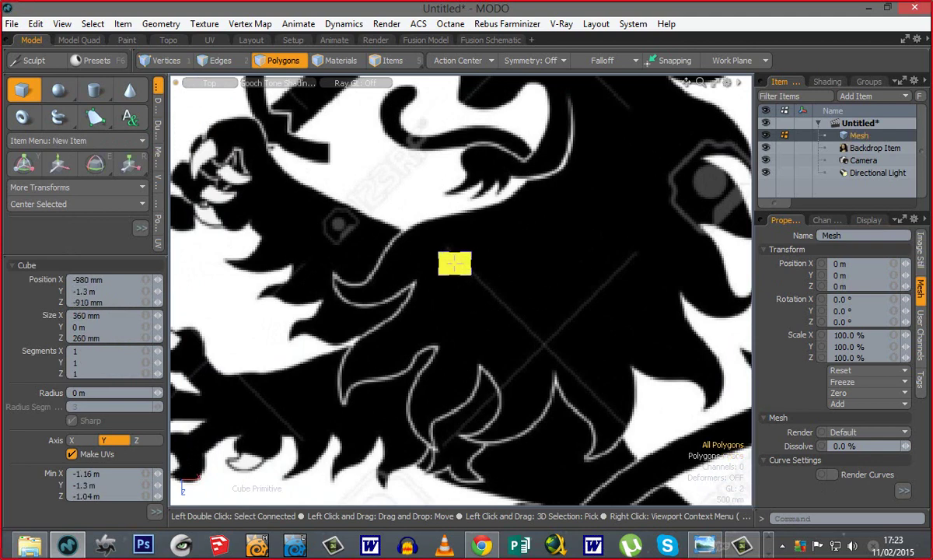
click(280, 83)
click(234, 85)
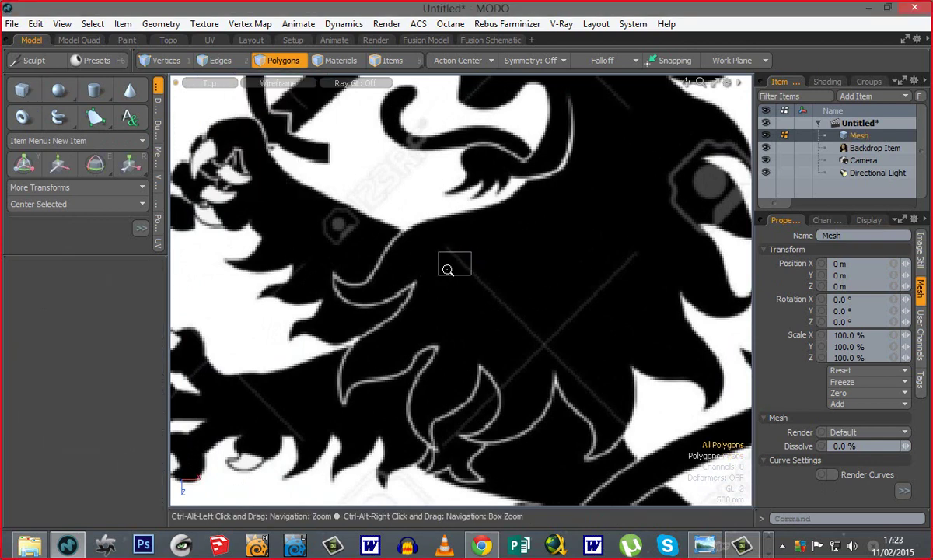
Step: Move the rectangle's two left vertices onto the left tip of the crescent-shaped fur outline, one close below the other
ctrl+alt+drag(447, 269, 478, 288)
key(1)
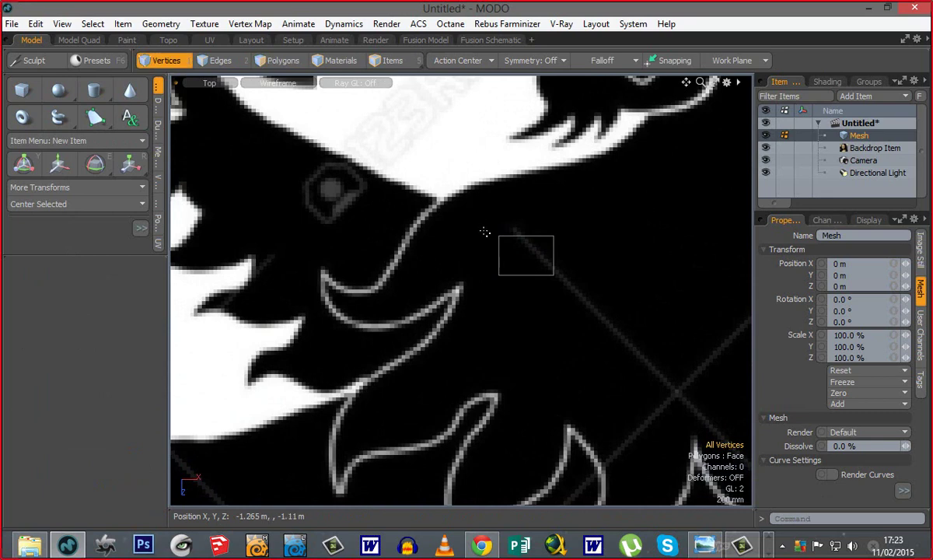
right_drag(487, 214, 535, 291)
key(w)
drag(533, 293, 361, 329)
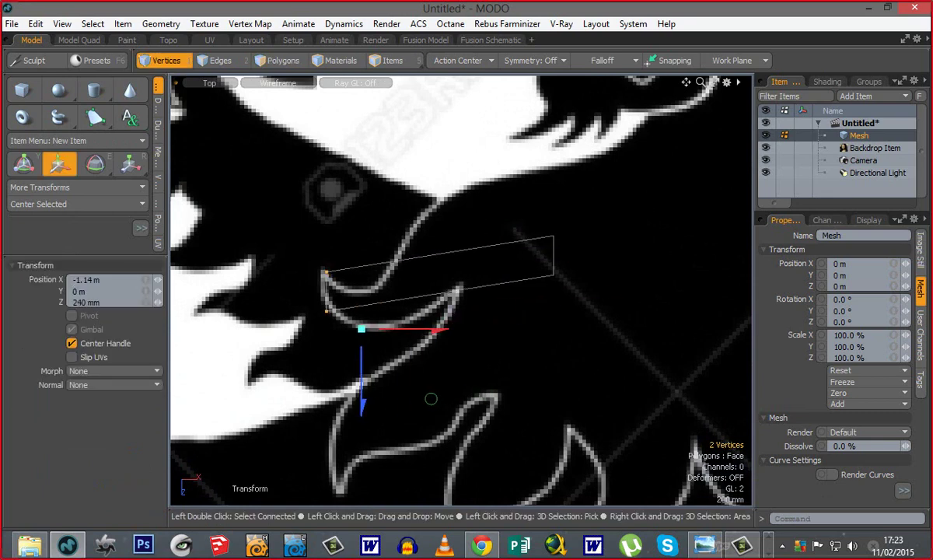
key(space)
key(w)
drag(401, 406, 395, 371)
key(space)
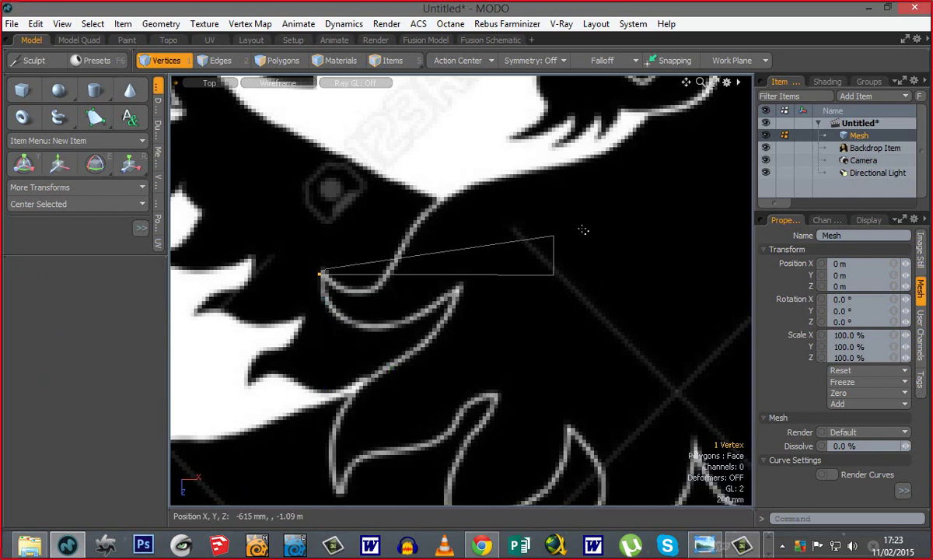
Step: Move the lower right vertex onto the crescent's right tip and the upper right vertex onto the fur line above it
right_drag(583, 229, 525, 335)
key(w)
mouse_move(602, 289)
mouse_down()
mouse_move(496, 313)
mouse_move(513, 297)
mouse_up()
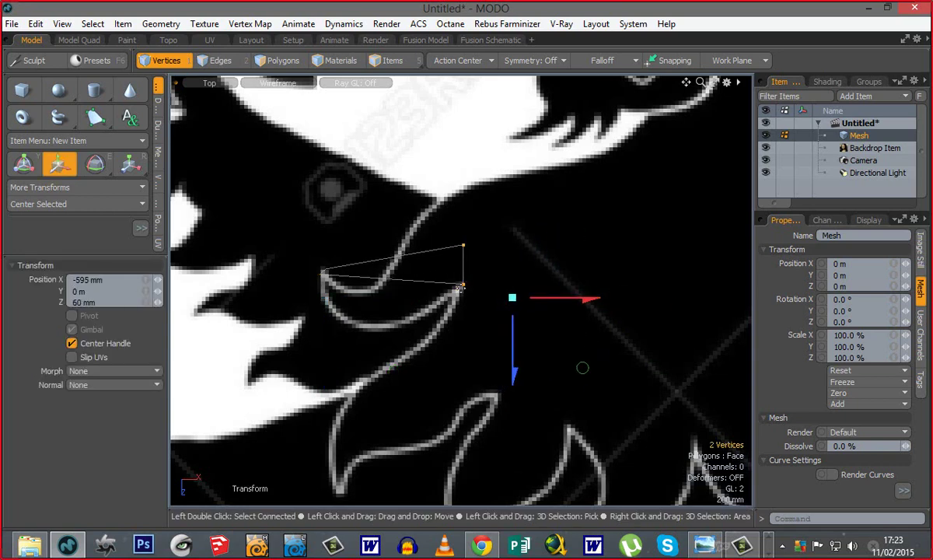
key(space)
right_drag(470, 237, 448, 257)
key(w)
drag(500, 275, 450, 264)
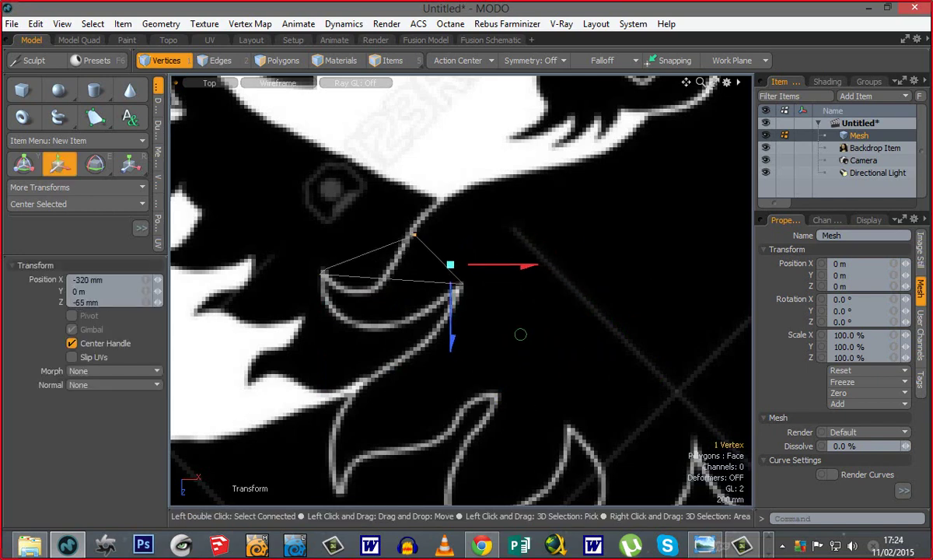
key(space)
click(497, 294)
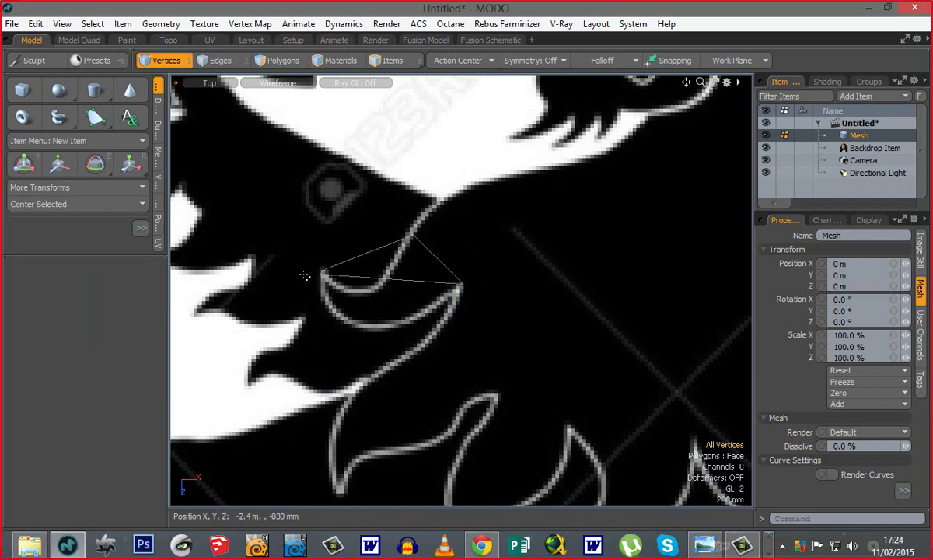
Step: Loop Slice the quad across its long lower edge with a count of 5 in Uniform mode
scroll(389, 284, up, 4)
key(2)
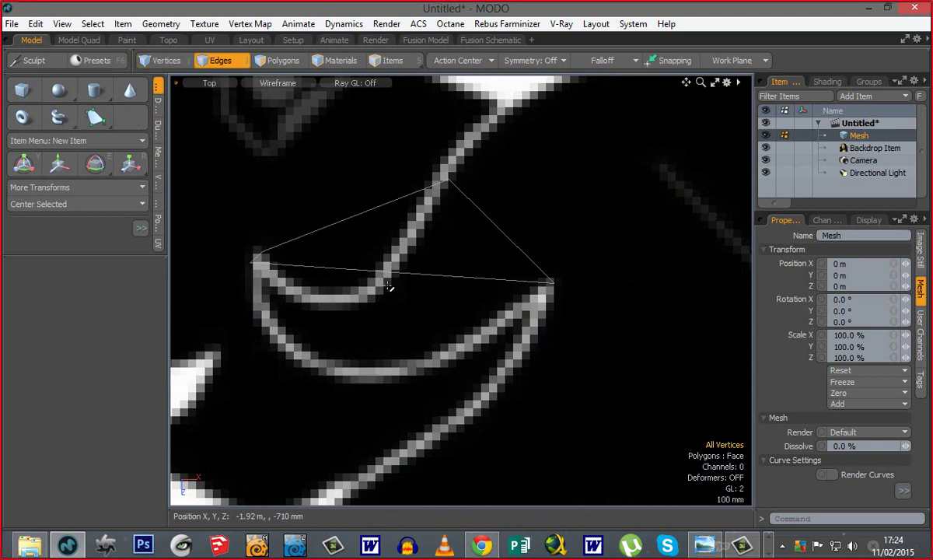
click(394, 274)
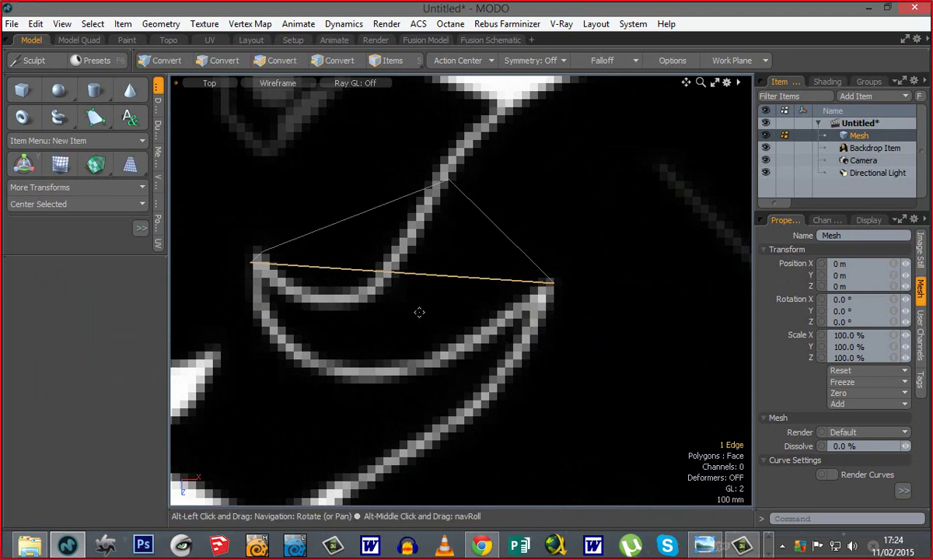
key(alt+c)
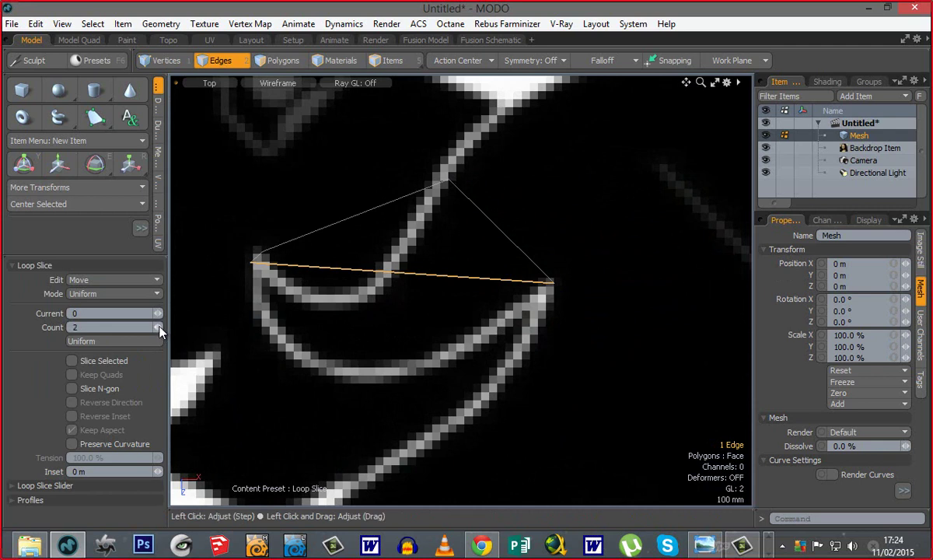
click(387, 310)
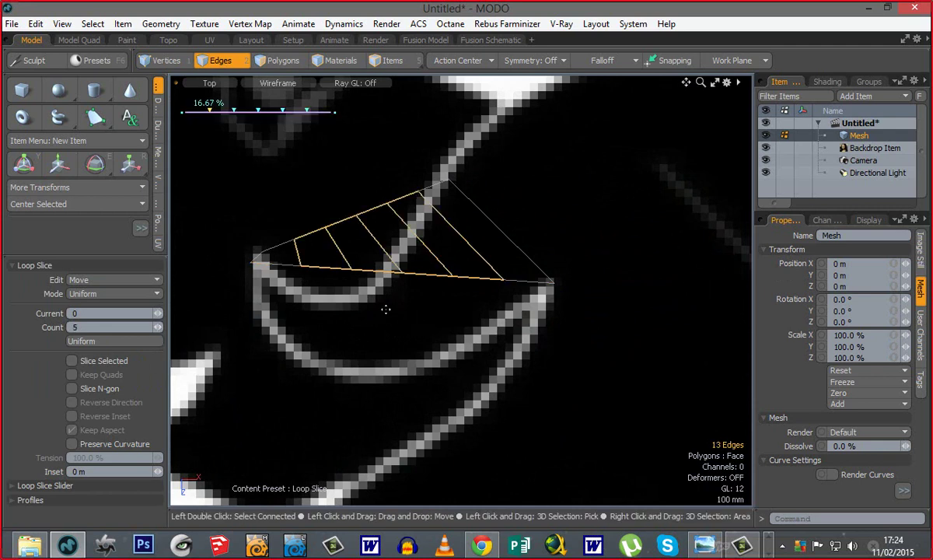
key(space)
Step: Move the first two lower slice vertices from the left down onto the crescent's lower outline
key(3)
key(1)
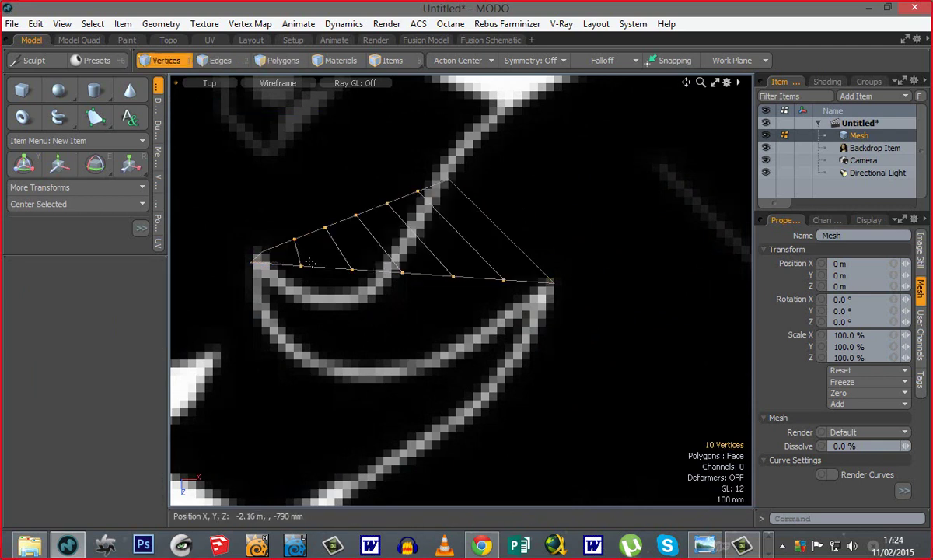
key(w)
drag(352, 297, 306, 336)
key(space)
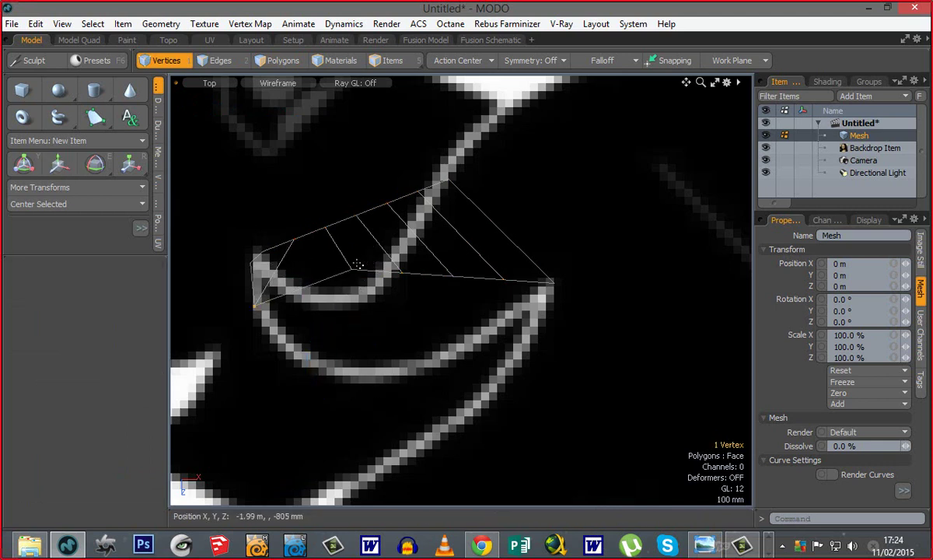
click(352, 270)
key(w)
drag(367, 299, 304, 386)
key(space)
Step: Move the remaining three lower slice vertices onto the crescent's lower outline, ending near its right tip
click(403, 272)
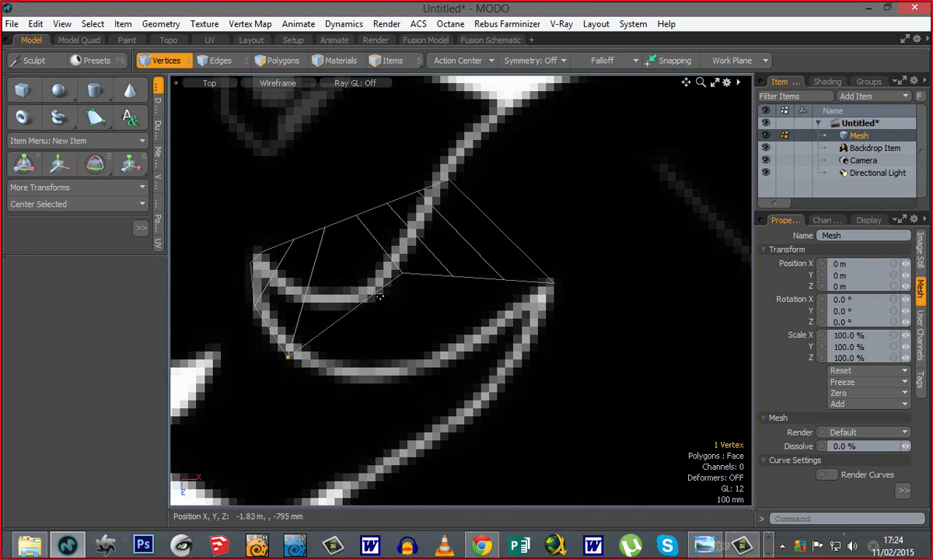
key(w)
drag(412, 313, 366, 417)
key(space)
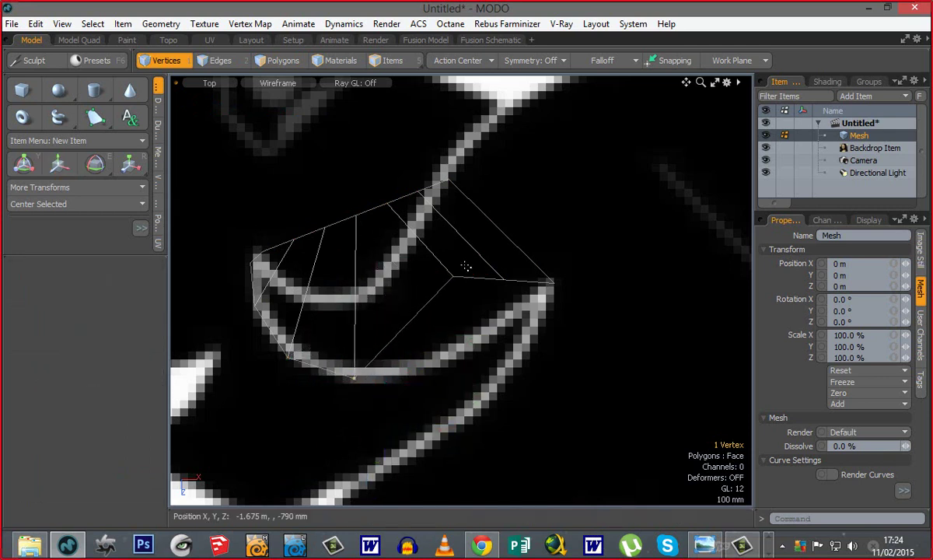
click(455, 277)
key(w)
drag(466, 312, 449, 402)
key(space)
click(504, 280)
key(w)
drag(515, 313, 512, 367)
key(space)
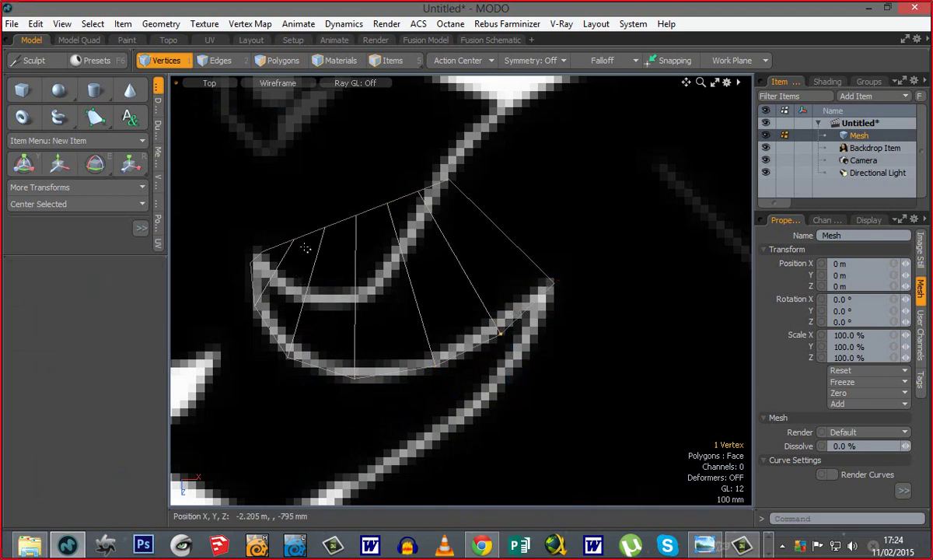
Step: Move the first three upper slice vertices from the left down onto the crescent's upper outline
click(298, 247)
key(w)
drag(405, 339, 387, 371)
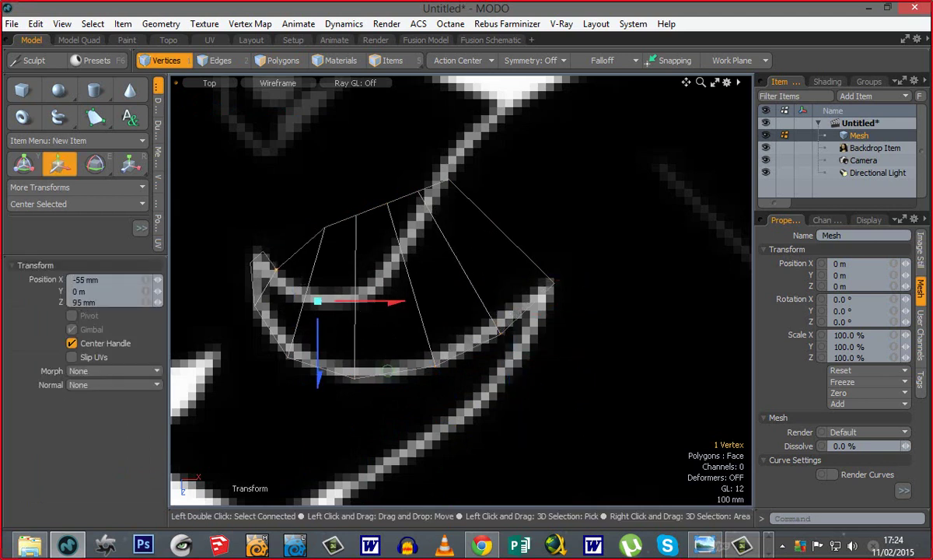
key(space)
click(327, 227)
key(w)
drag(344, 257, 325, 323)
key(space)
key(w)
drag(391, 277, 391, 355)
key(space)
Step: Move the last two upper slice vertices onto the rising part of the fur line
right_drag(372, 192, 400, 219)
key(w)
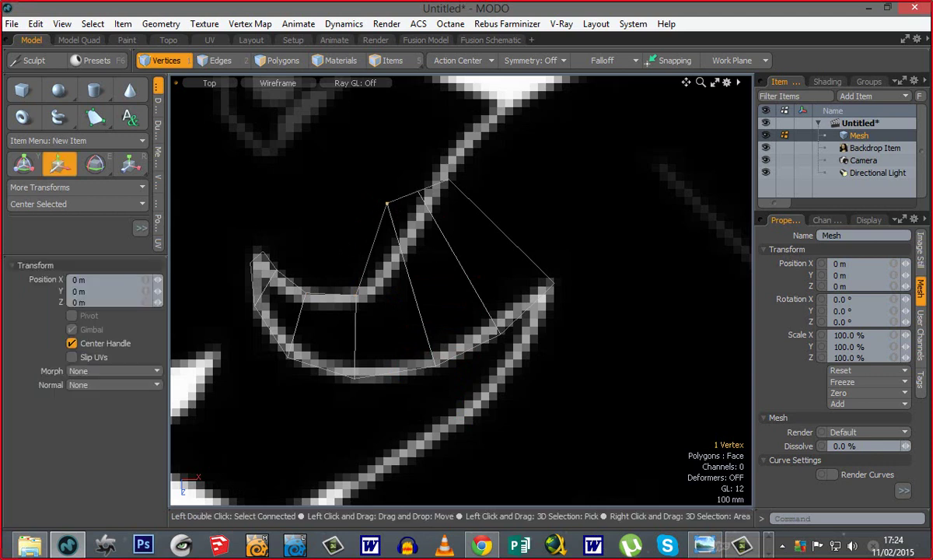
drag(432, 254, 439, 308)
key(space)
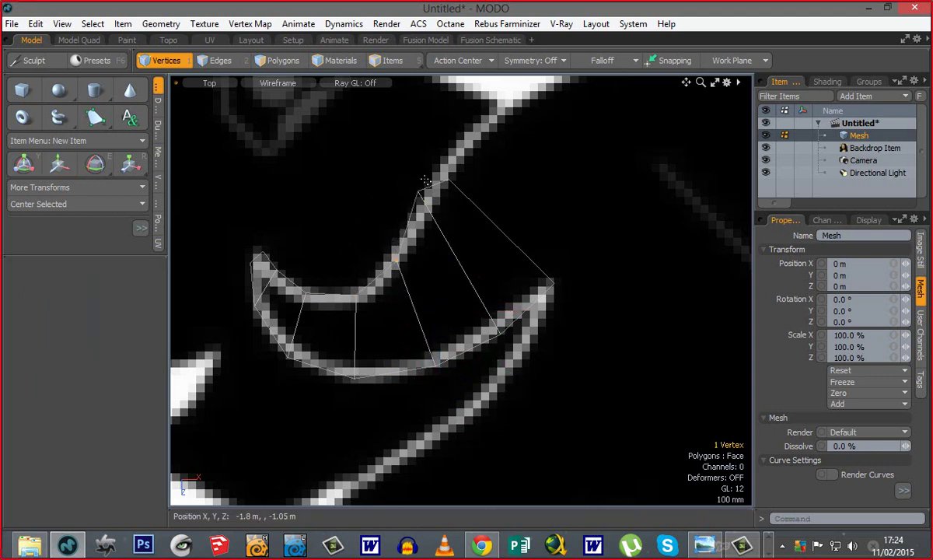
key(w)
drag(438, 214, 445, 241)
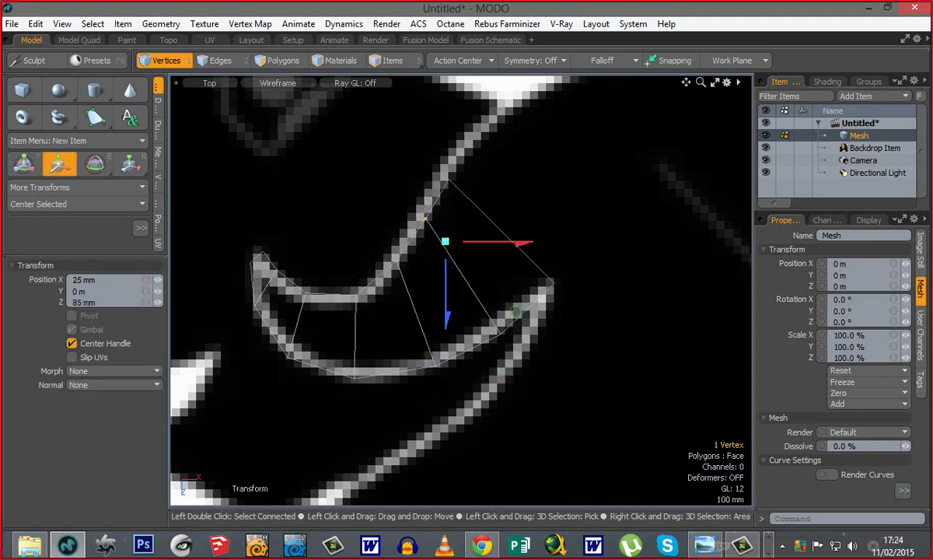
key(space)
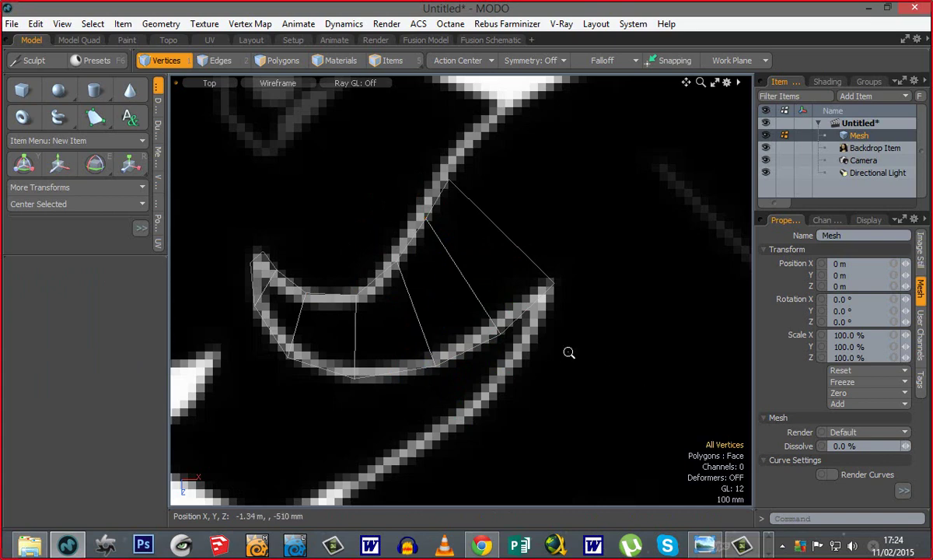
Step: Duplicate the crescent's six polygons and move the copy down onto the next fur tuft, by 200 mm in X and 590 mm in Z
ctrl+alt+drag(570, 352, 439, 325)
key(2)
key(3)
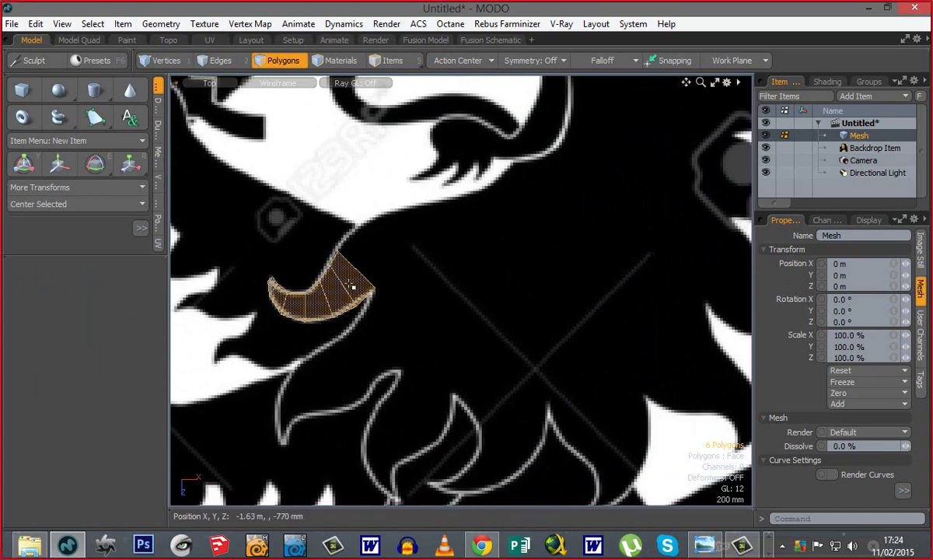
alt+shift+drag(506, 324, 395, 325)
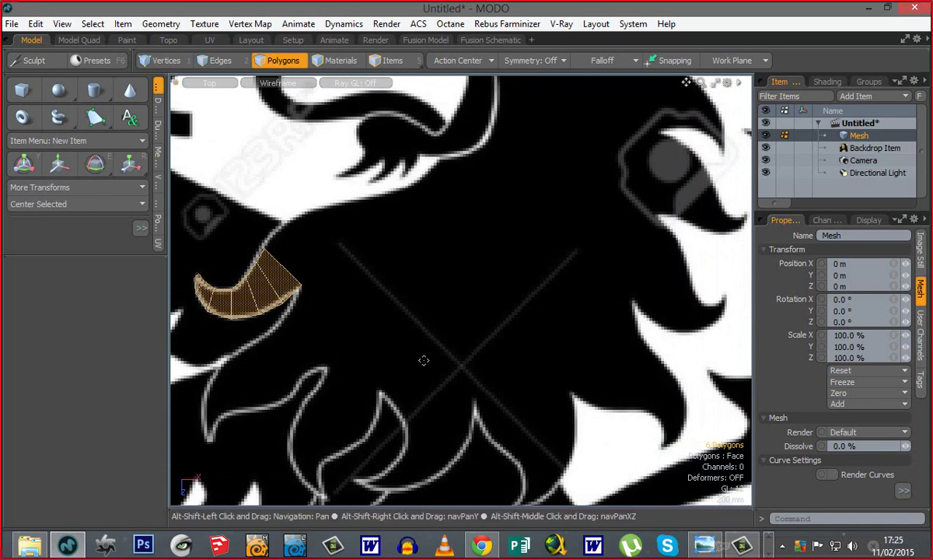
alt+shift+drag(423, 360, 452, 338)
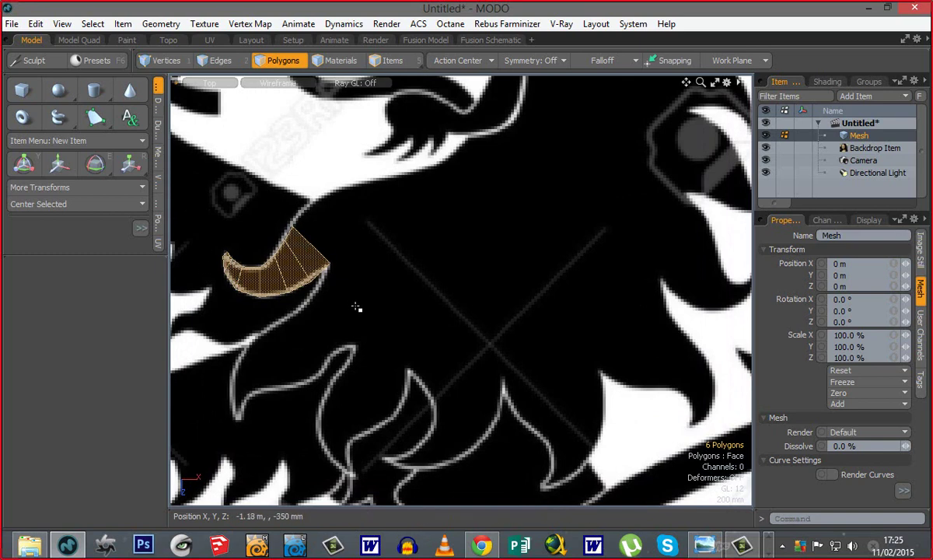
key(ctrl+c)
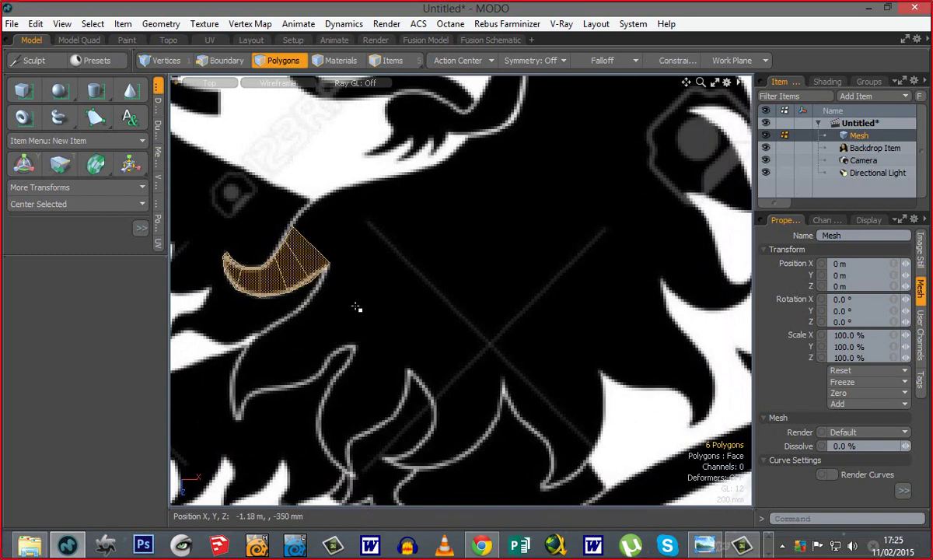
key(ctrl+v)
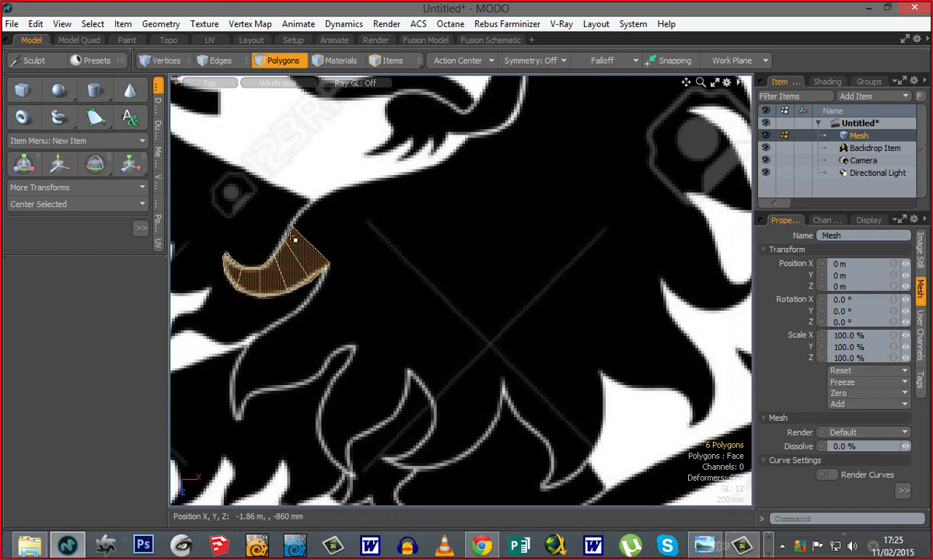
key(ctrl+v)
key(w)
drag(346, 331, 406, 434)
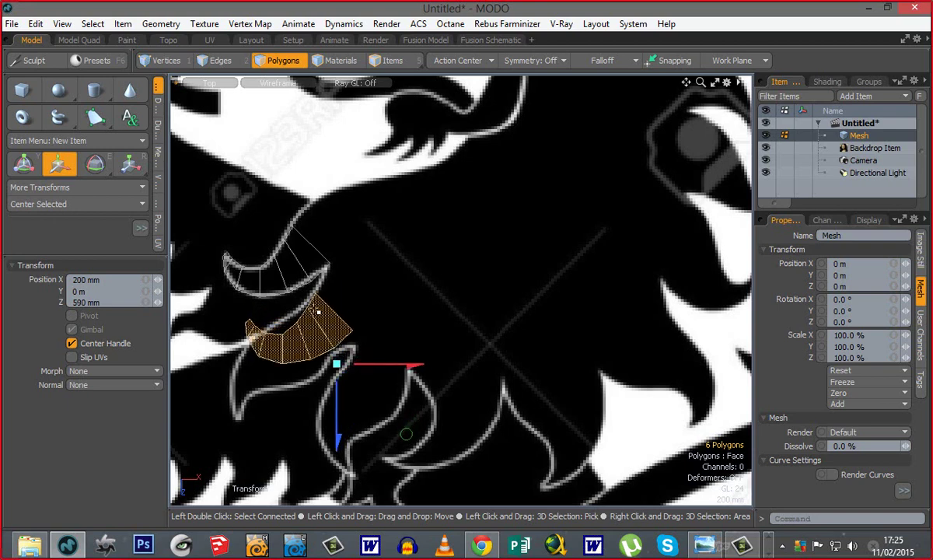
key(q)
scroll(321, 309, up, 2)
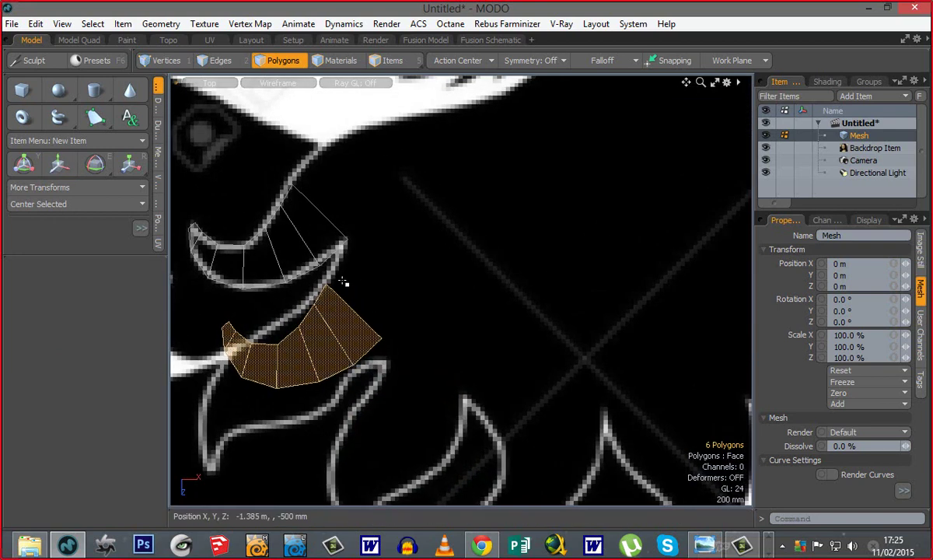
Step: Select the copy's upper corner vertex and the first crescent's right tip vertex, and reveal the complete list of vertex commands
key(1)
click(326, 287)
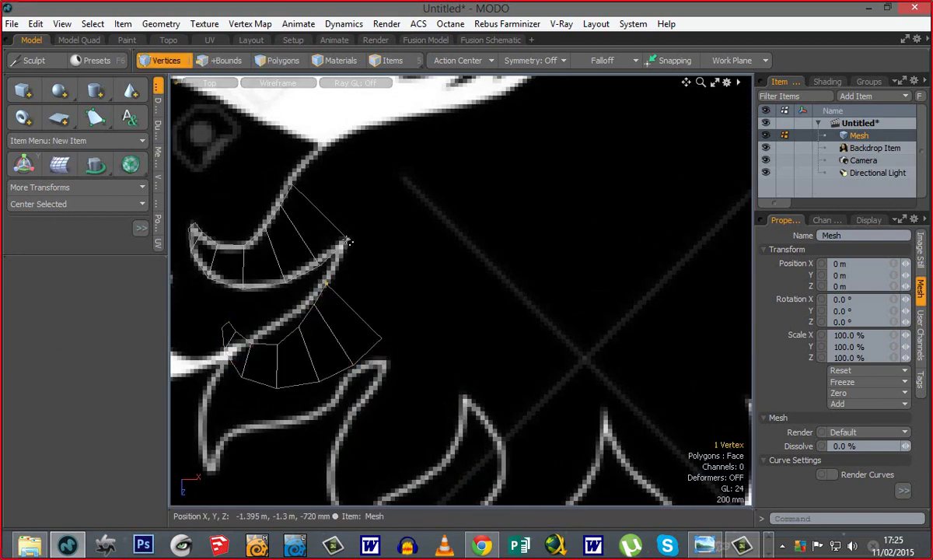
shift+click(347, 241)
click(157, 181)
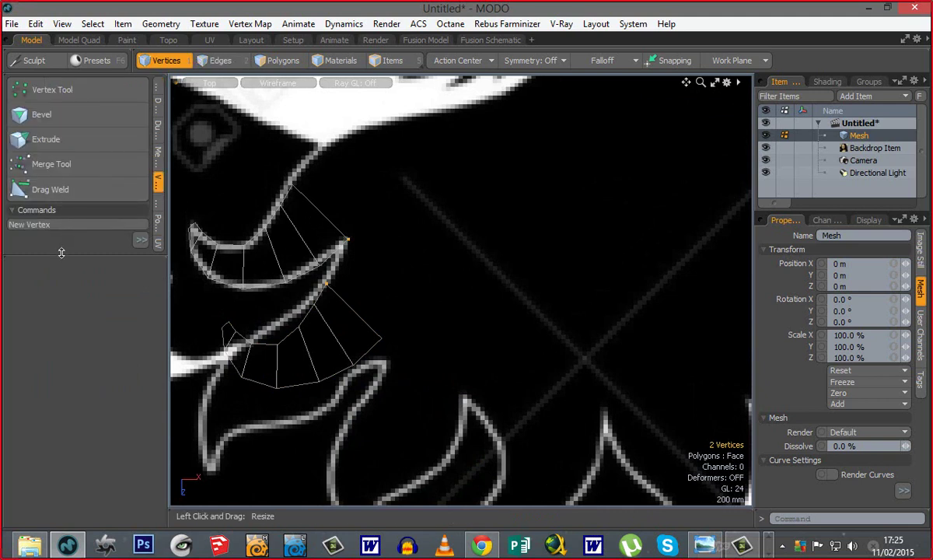
drag(62, 252, 71, 410)
click(37, 322)
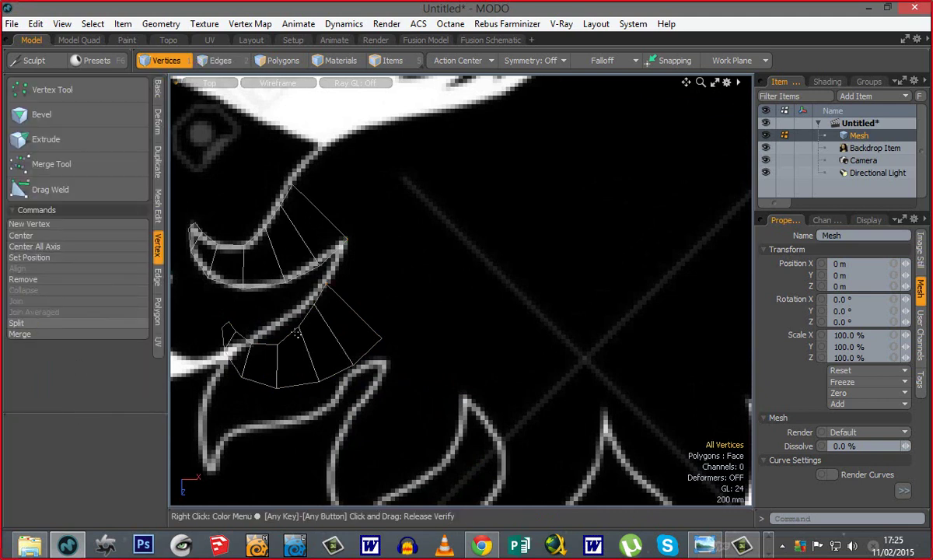
Step: Join the copy's upper corner vertex to the first crescent's right tip vertex, with averaging off
click(329, 291)
shift+click(344, 243)
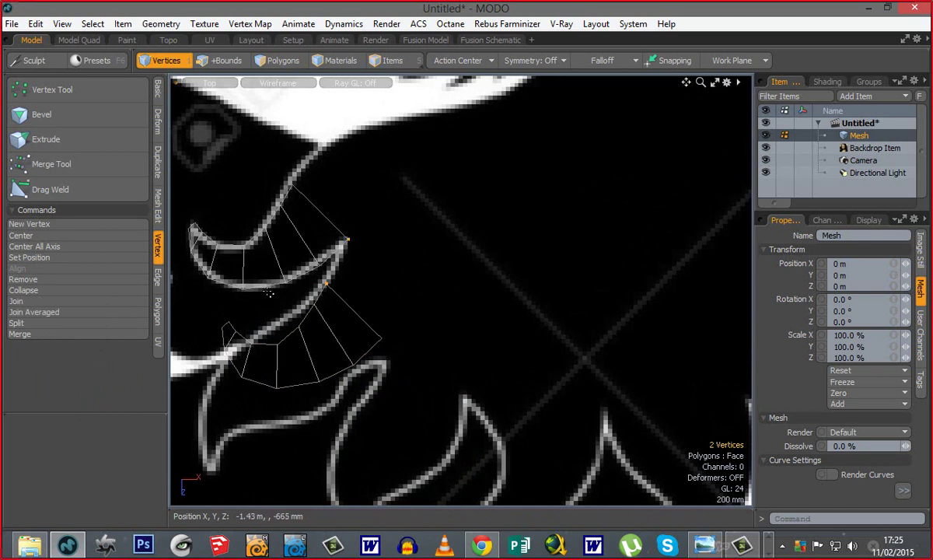
click(62, 290)
key(ctrl+z)
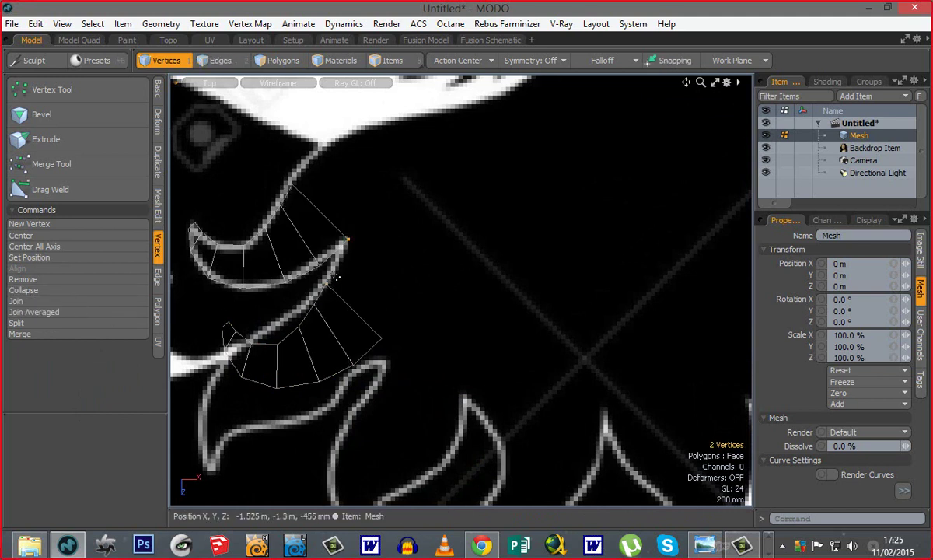
click(28, 301)
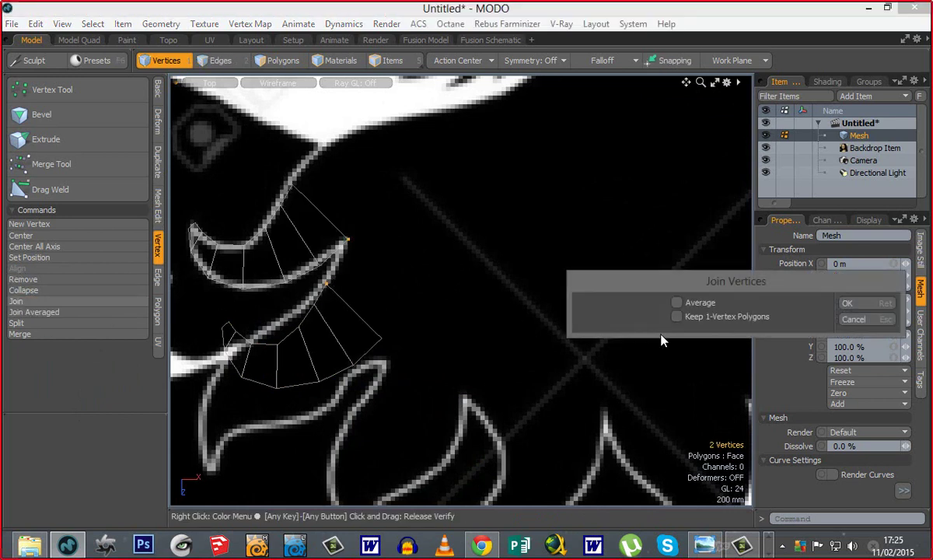
click(847, 302)
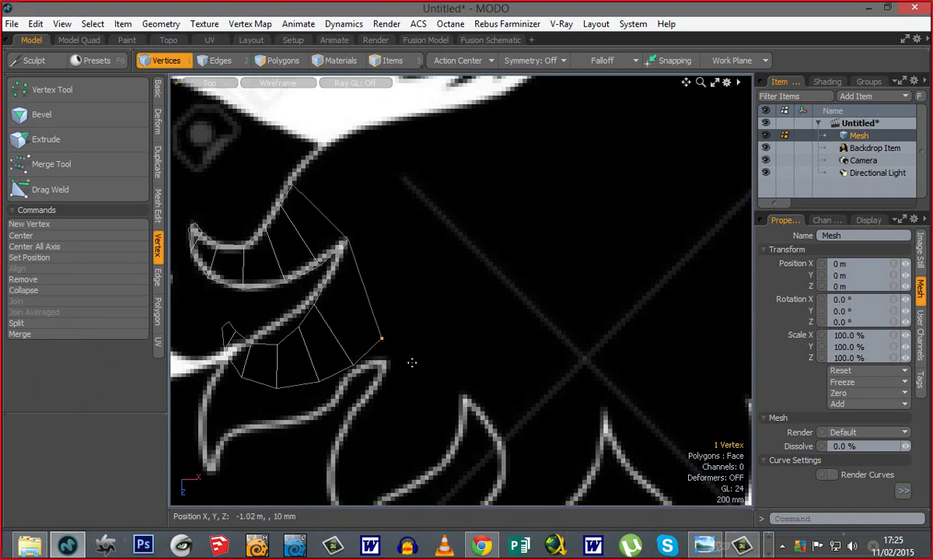
Step: Move the copy's outer lower corner vertex onto the pointed tip of the fur line just below it
key(w)
drag(412, 363, 423, 340)
key(space)
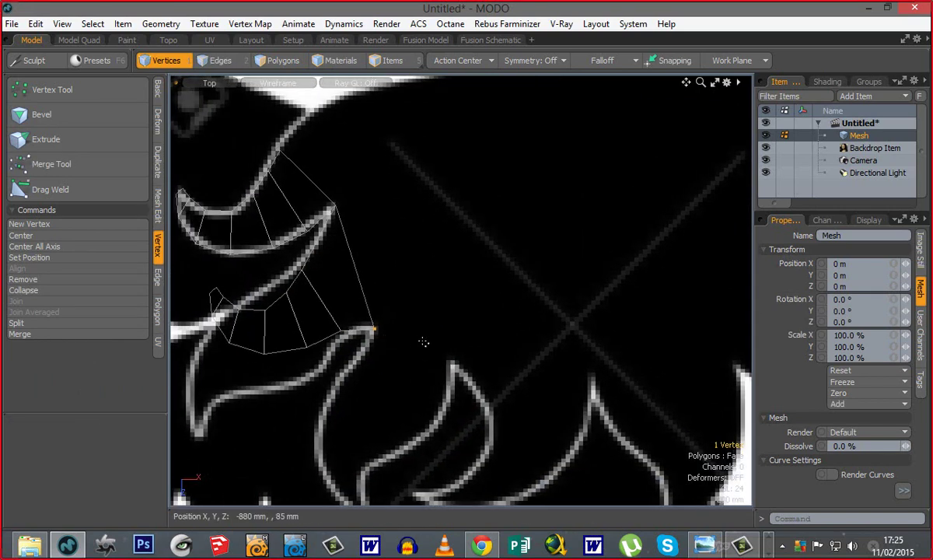
Step: Select both connected tuft strips, duplicate them in place and start the Move tool on the copy
key(2)
key(3)
double_click(363, 293)
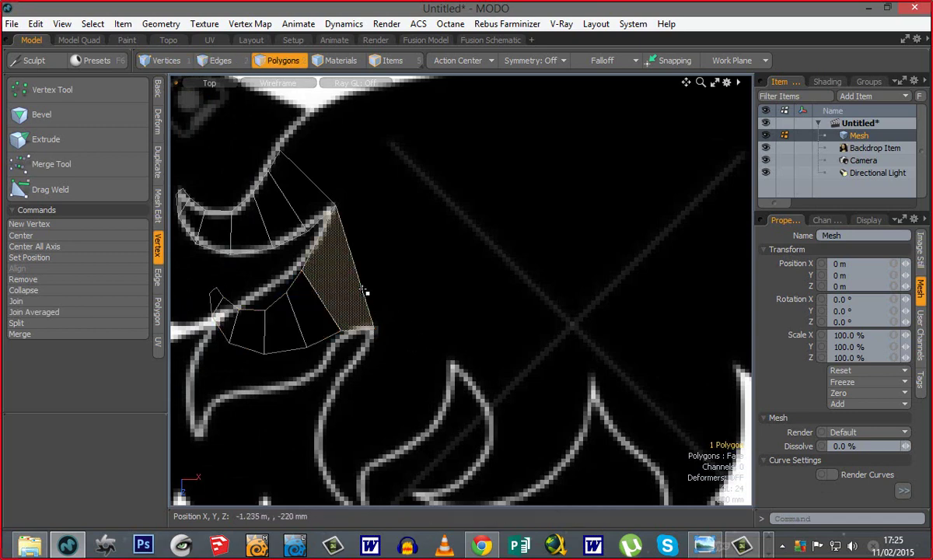
key(ctrl+v)
key(w)
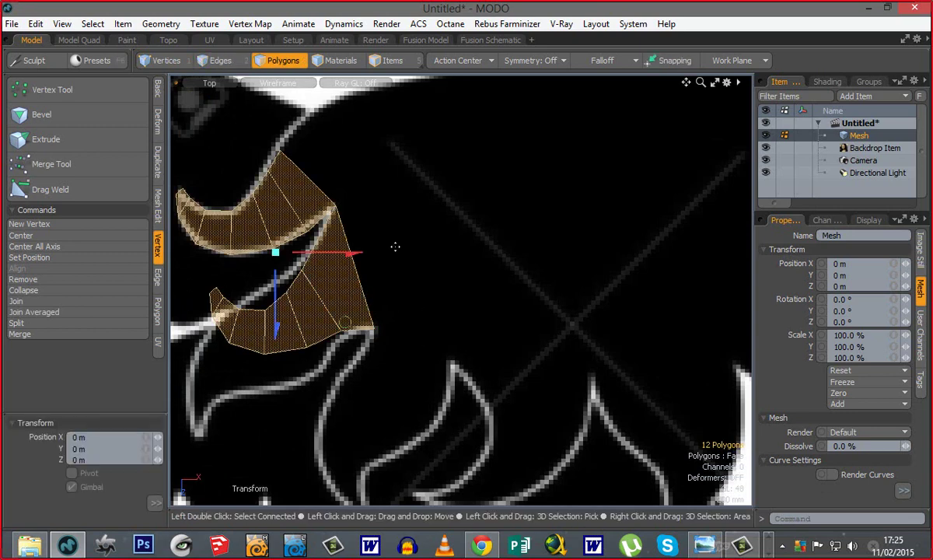
Step: Place the duplicated 12-polygon spike strip at the end of the existing strip and rotate it about 26.5° in Y around the shared corner
drag(351, 219, 448, 397)
alt+shift+drag(371, 205, 379, 152)
key(y)
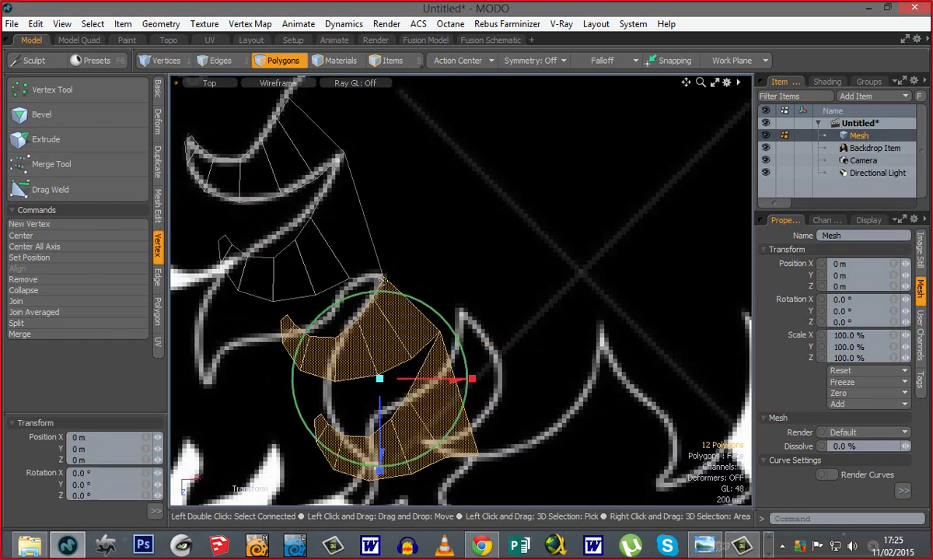
click(385, 277)
drag(436, 349, 462, 318)
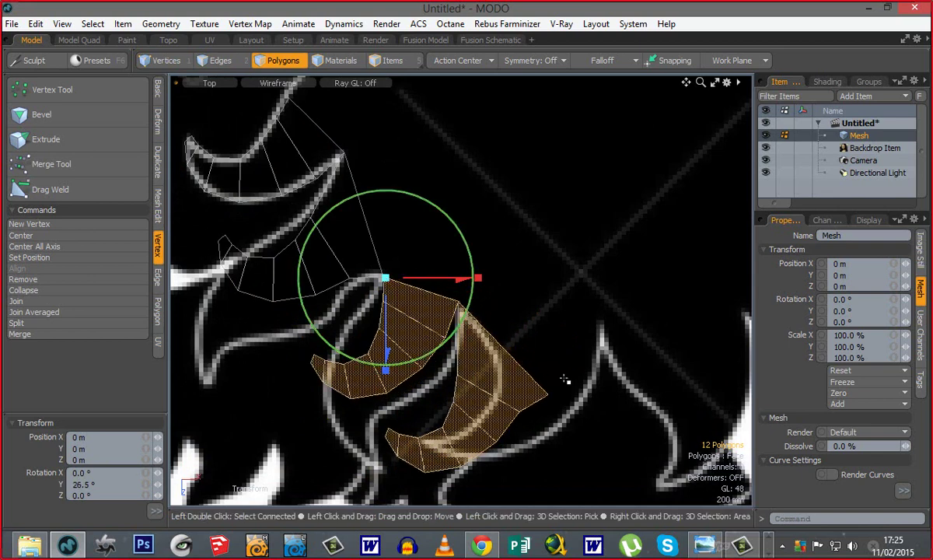
key(space)
Step: Move the rotated strip's outer corner vertex onto the next spike tip, and join the two vertices where the strips meet with averaging
key(1)
click(549, 393)
key(w)
drag(587, 417, 642, 348)
key(space)
right_drag(391, 262, 375, 288)
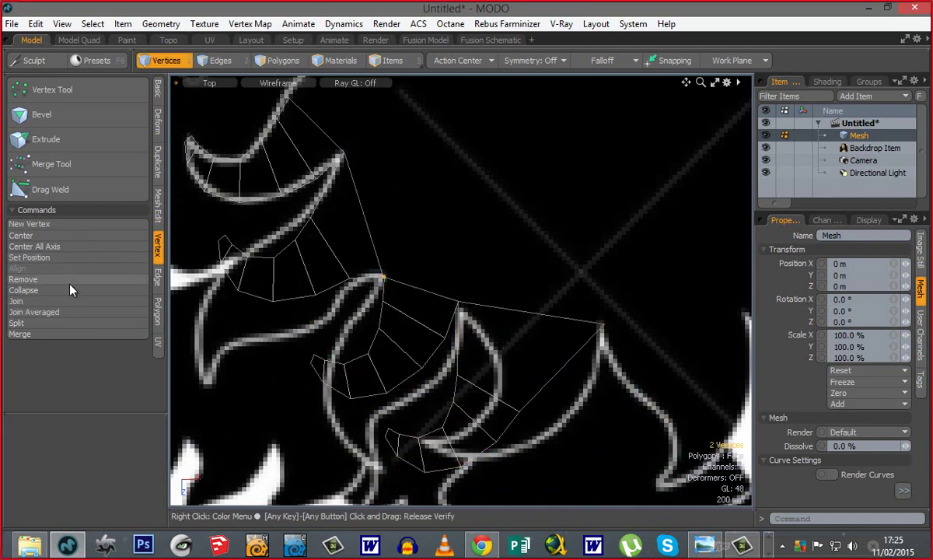
click(58, 312)
Step: Select all 24 connected polygons of the spike strips, duplicate them, and offset the copy 2.36 m in X and 420 mm in Z
ctrl+alt+drag(494, 399, 437, 423)
key(2)
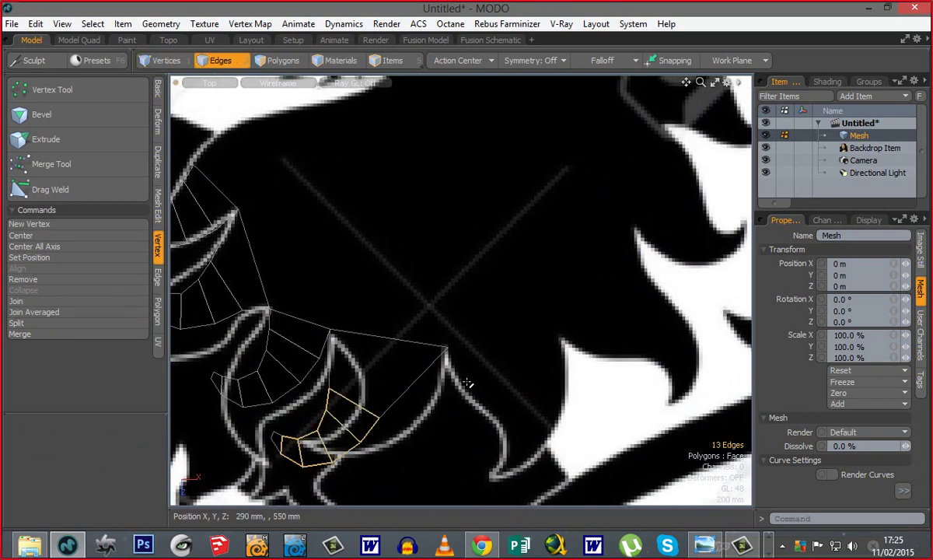
click(469, 397)
alt+shift+drag(457, 392, 477, 399)
key(3)
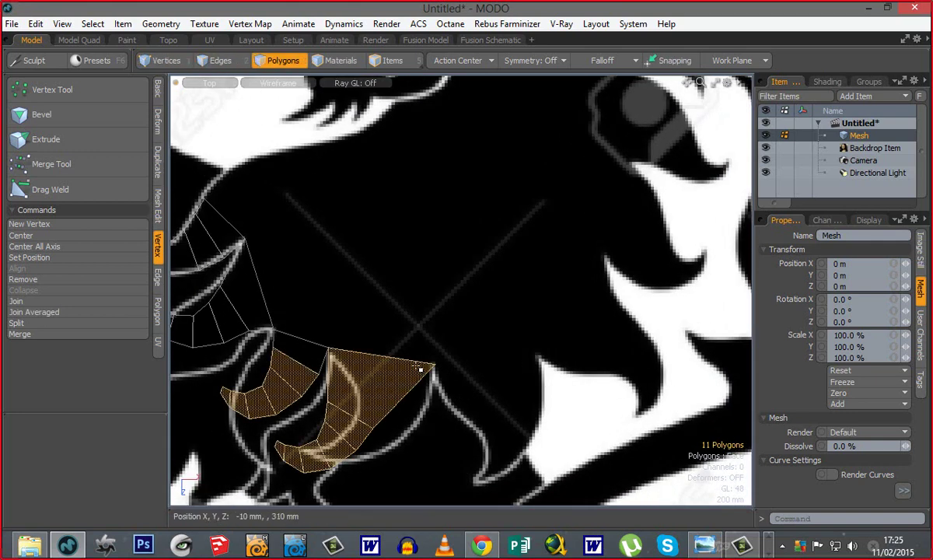
key(bracketright)
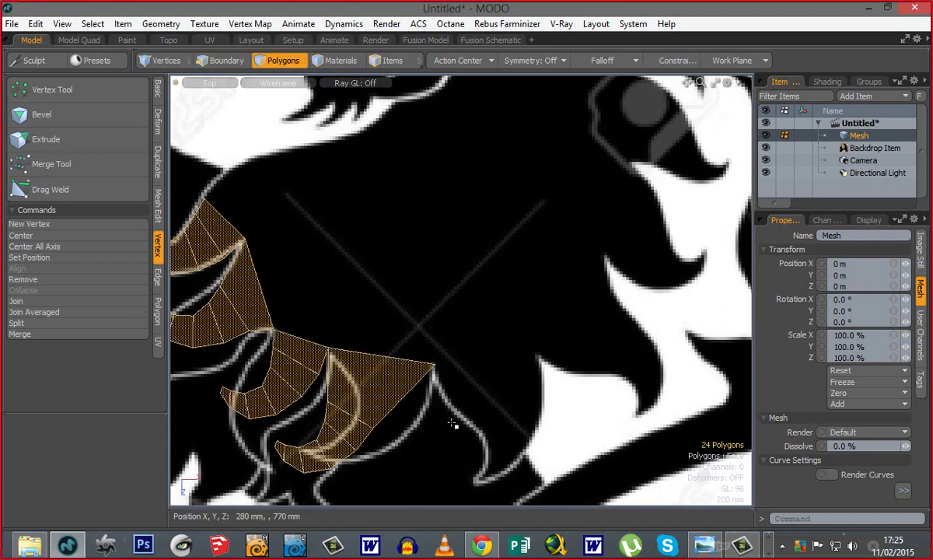
key(w)
drag(234, 341, 525, 392)
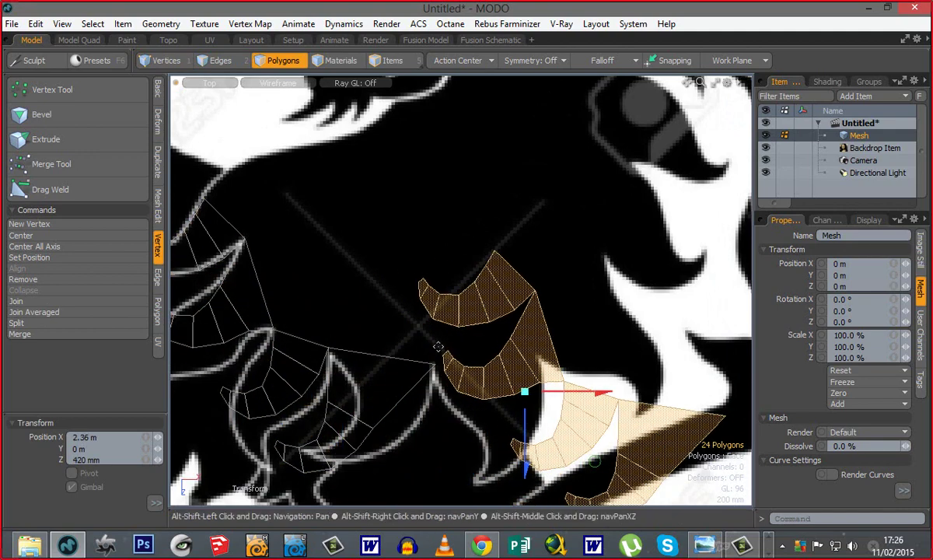
Step: Rotate the 24-polygon copy and attach its first corner to the end vertex of the original strip so it follows the curved outline
alt+shift+drag(438, 347, 363, 295)
key(y)
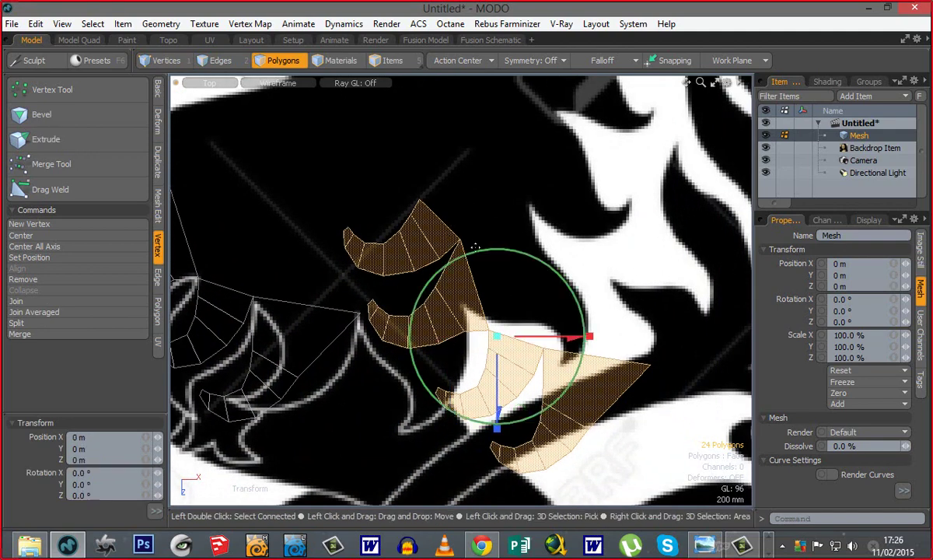
drag(475, 248, 410, 313)
key(w)
drag(457, 373, 460, 358)
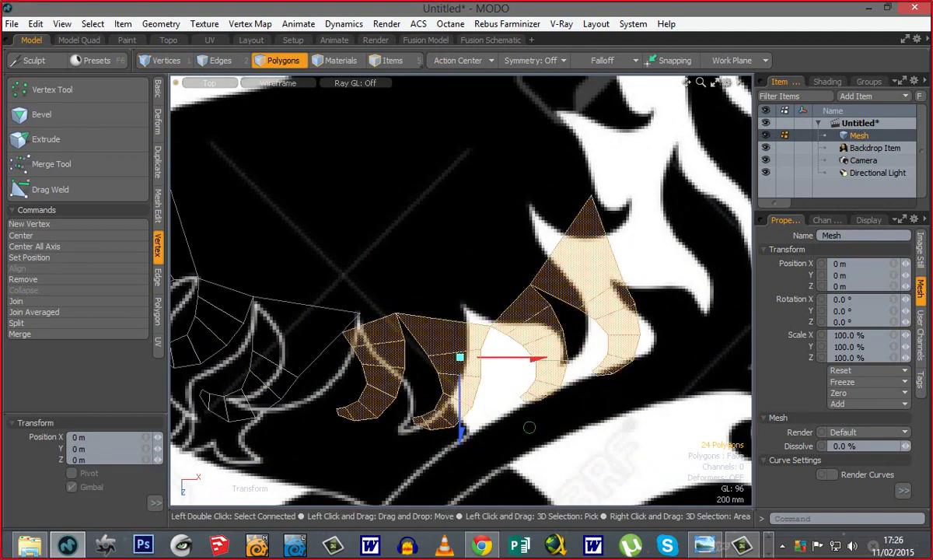
drag(528, 427, 549, 407)
key(y)
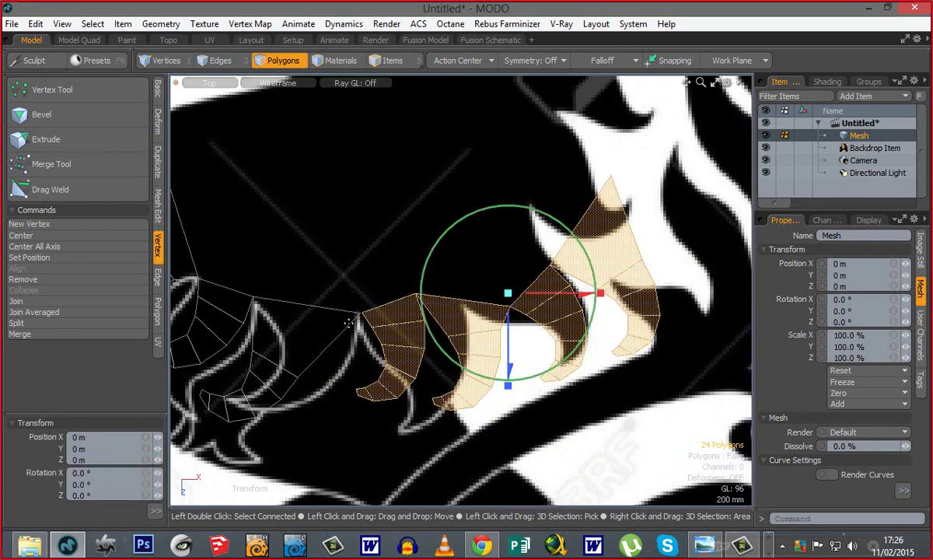
click(360, 314)
drag(435, 356, 444, 332)
key(space)
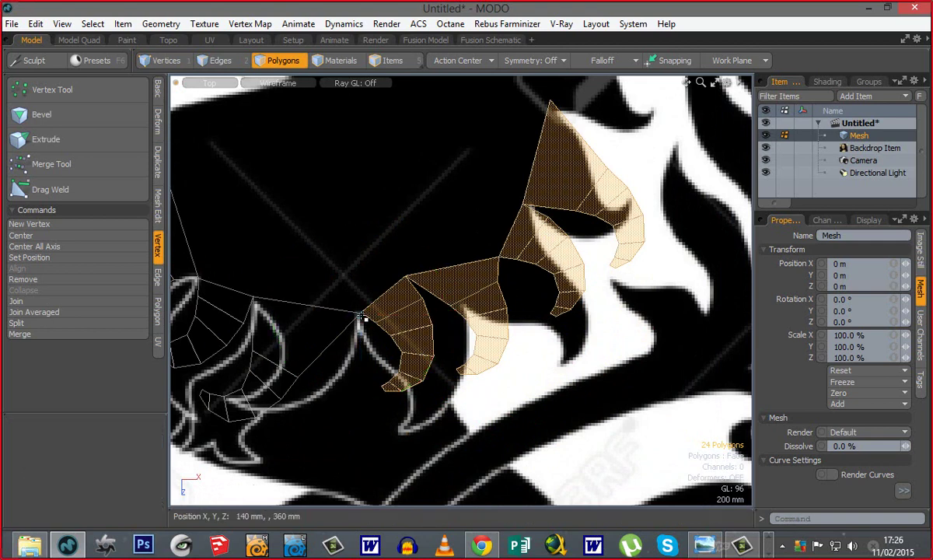
Step: Join the two coinciding vertices where the original strip meets the rotated copy, without averaging
key(1)
right_drag(349, 328, 374, 306)
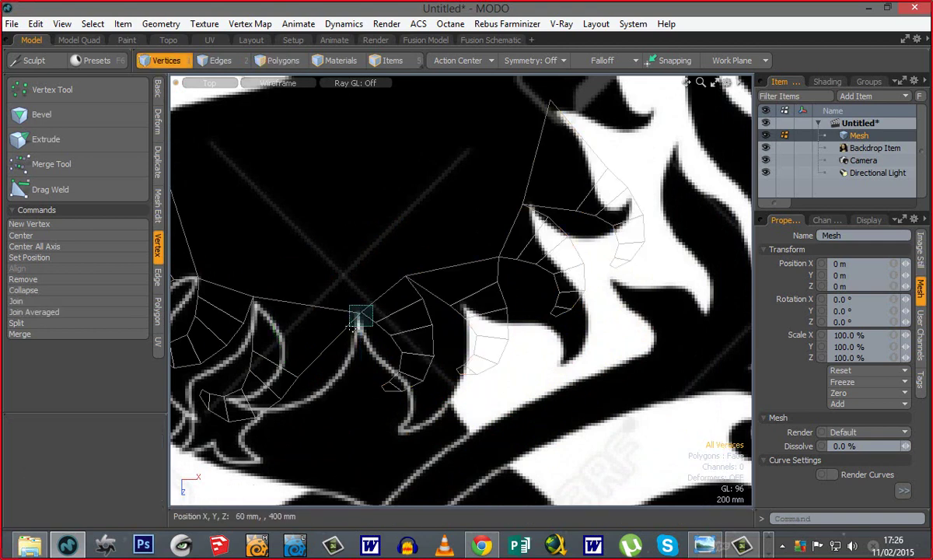
click(29, 301)
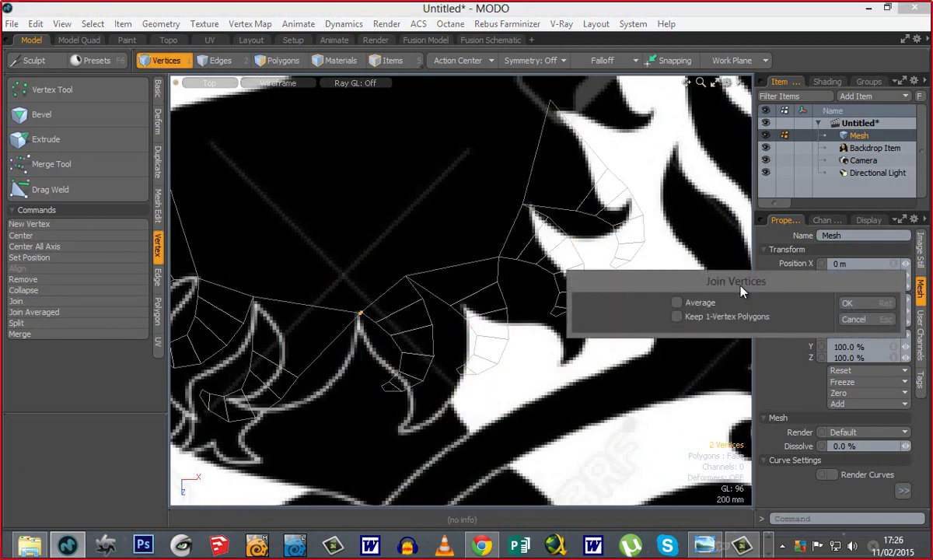
click(850, 305)
click(459, 266)
alt+shift+drag(443, 272, 486, 350)
Step: Move the far end corner vertex of the copied strip to the upper tip of the white spike in the backdrop
ctrl+alt+drag(486, 350, 497, 325)
right_drag(582, 234, 581, 235)
key(w)
drag(620, 253, 618, 261)
key(space)
click(366, 328)
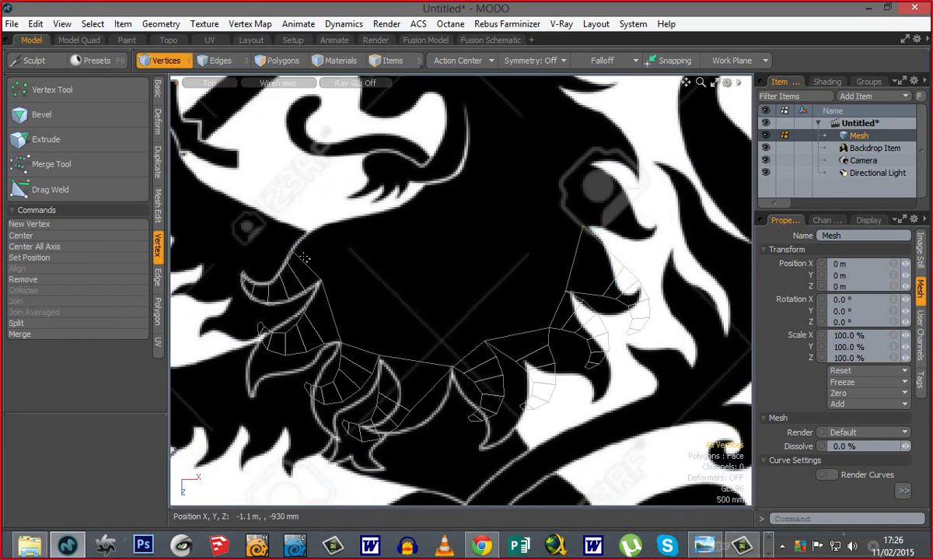
Step: Extend the strip's starting edge in four segments along the body's upper outline, offsetting the first by 300 mm in X and -290 mm in Z
key(2)
click(308, 265)
alt+shift+drag(361, 276, 332, 292)
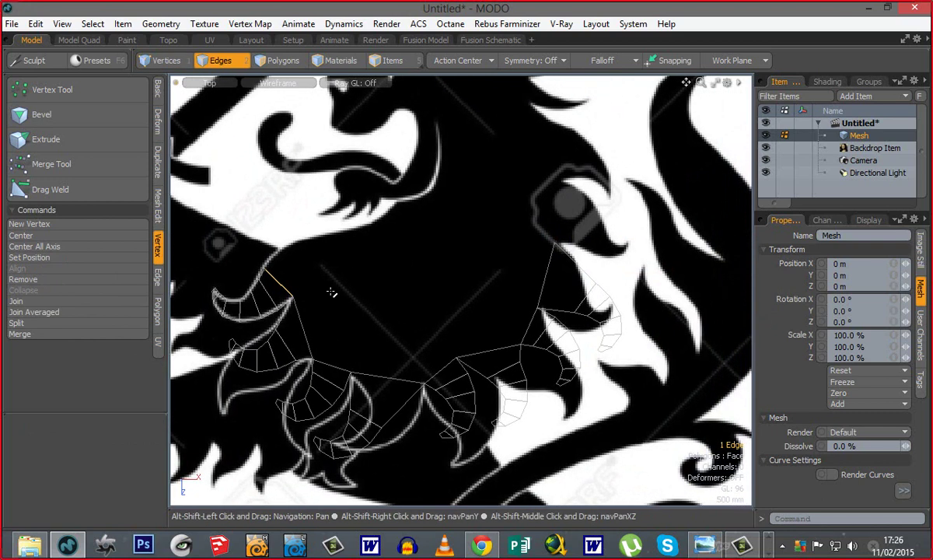
ctrl+alt+drag(272, 270, 372, 249)
key(z)
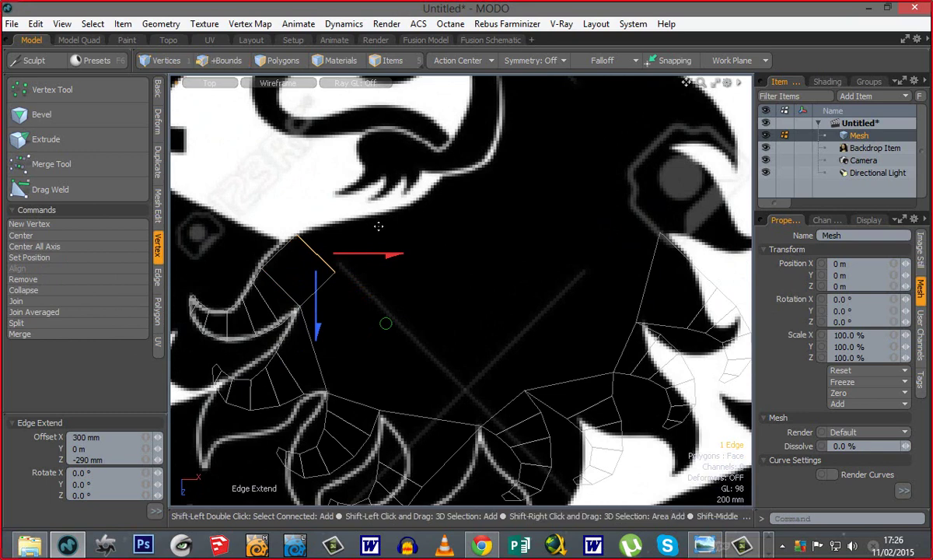
shift+drag(269, 251, 480, 159)
key(space)
Step: Move the outer corner vertex of the last extended segment toward the body's curved outline
key(space)
key(space)
click(493, 195)
key(w)
drag(515, 227, 523, 209)
key(space)
Step: Bridge the last extended edge to the long open edge at the other end of the strip with 1 linear segment
alt+shift+drag(511, 271, 429, 272)
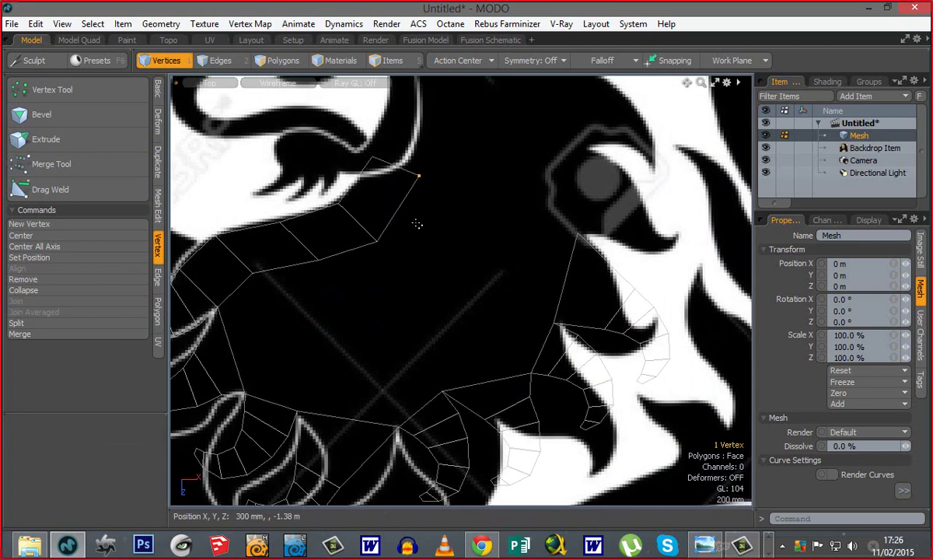
key(space)
click(401, 206)
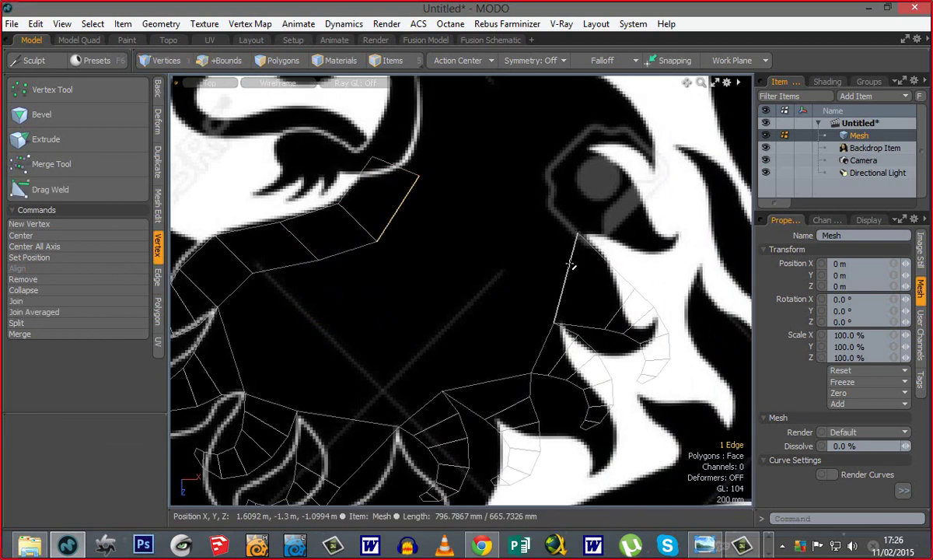
shift+click(570, 264)
right_click(570, 265)
mouse_move(570, 264)
click(684, 307)
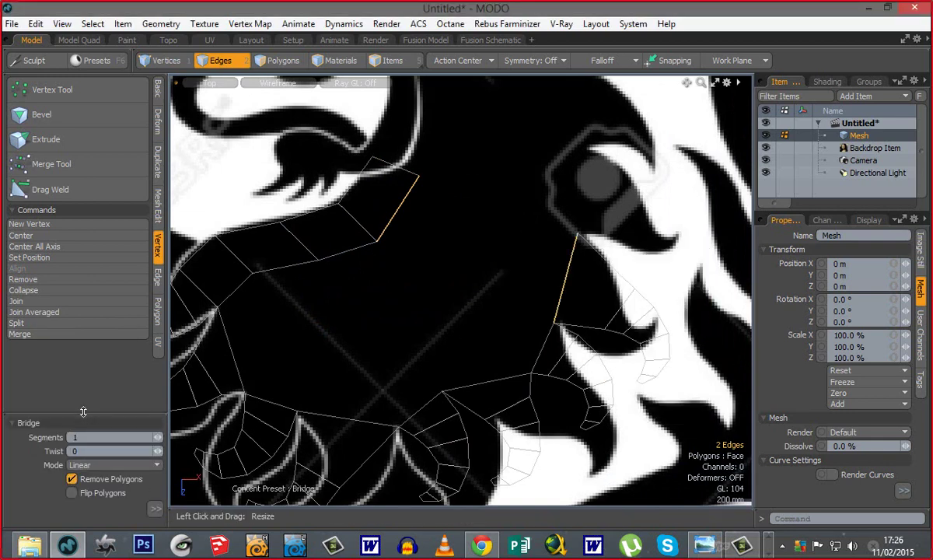
drag(83, 411, 83, 295)
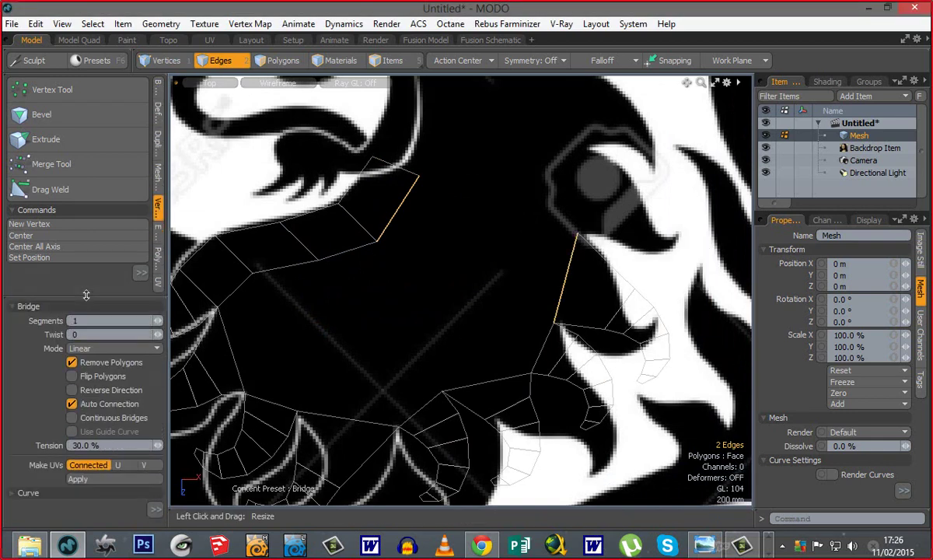
click(452, 267)
key(space)
click(372, 338)
Step: Select the 10 edges bordering the mesh's central opening, leaving out the inner edges of the adjoining spike
ctrl+alt+drag(386, 356, 403, 327)
alt+shift+drag(403, 327, 478, 327)
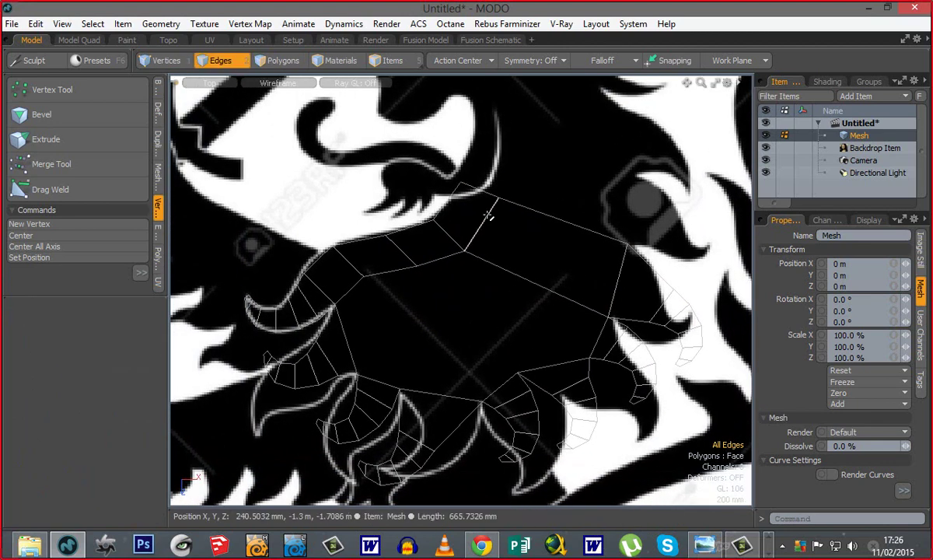
double_click(496, 268)
shift+double_click(326, 328)
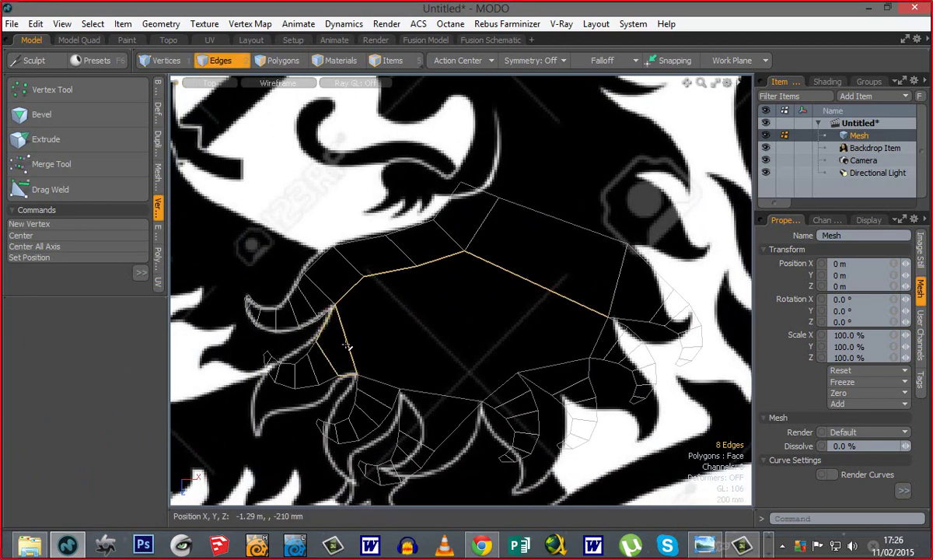
ctrl+click(327, 359)
shift+click(385, 380)
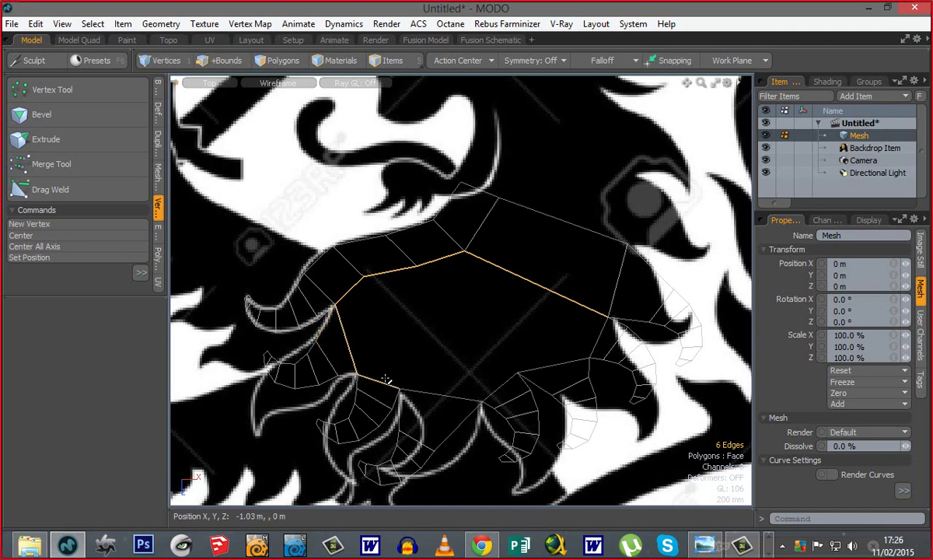
shift+click(460, 391)
shift+click(500, 387)
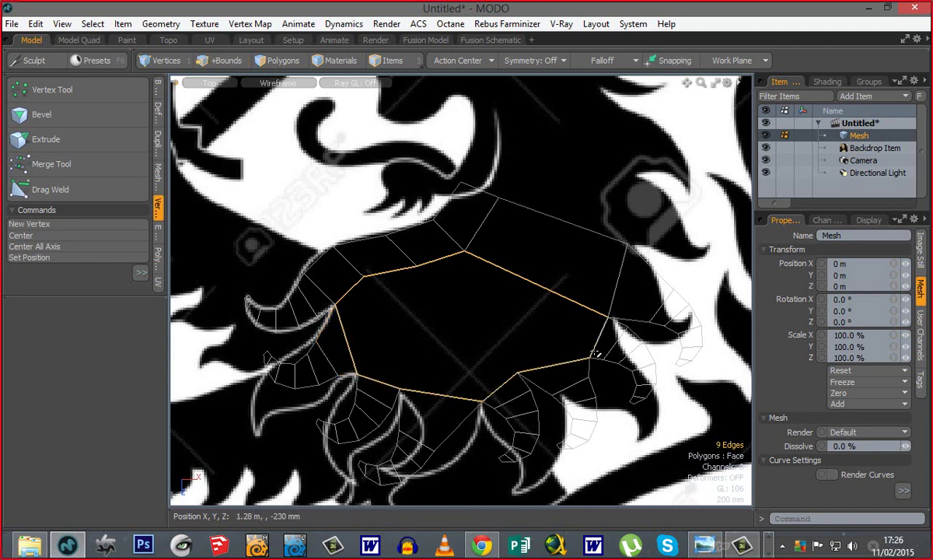
shift+click(597, 351)
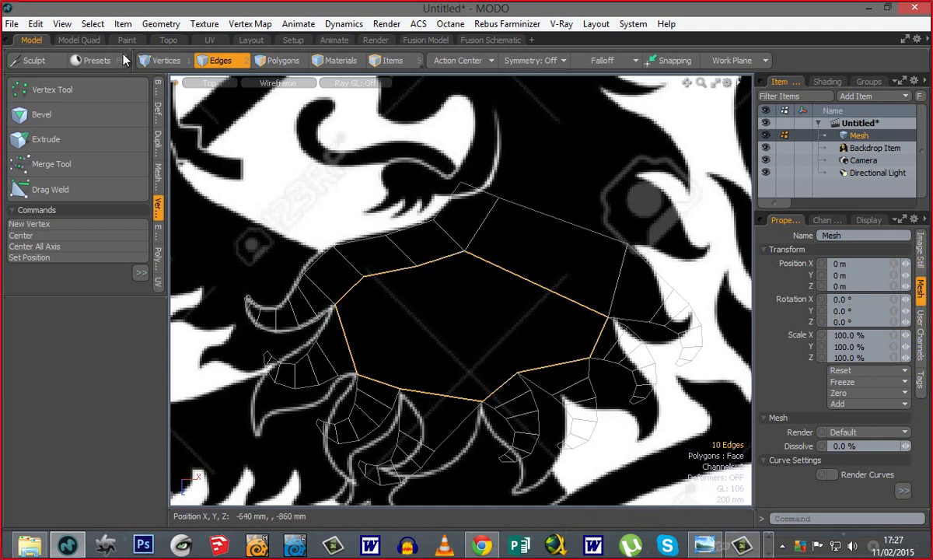
Step: Switch the viewport display from wireframe to Advanced OpenGL shading
click(251, 82)
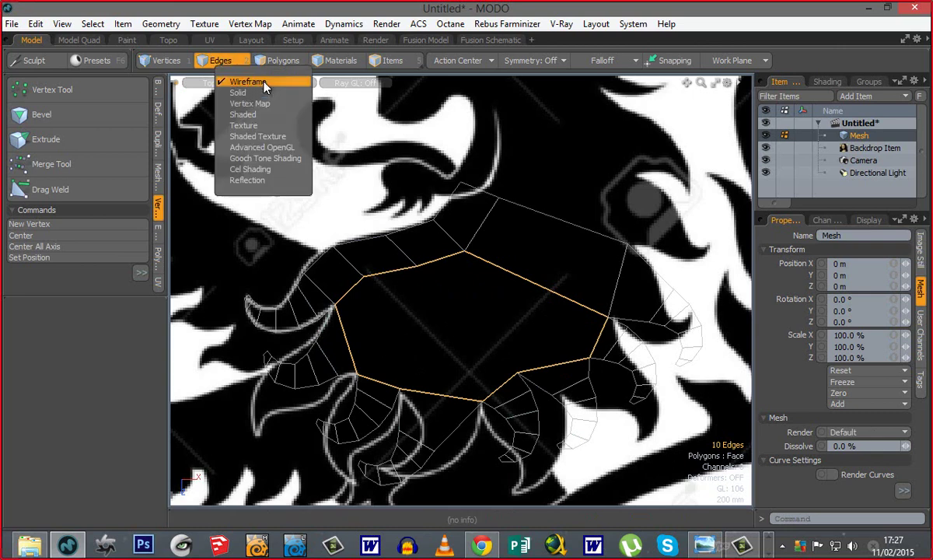
click(262, 153)
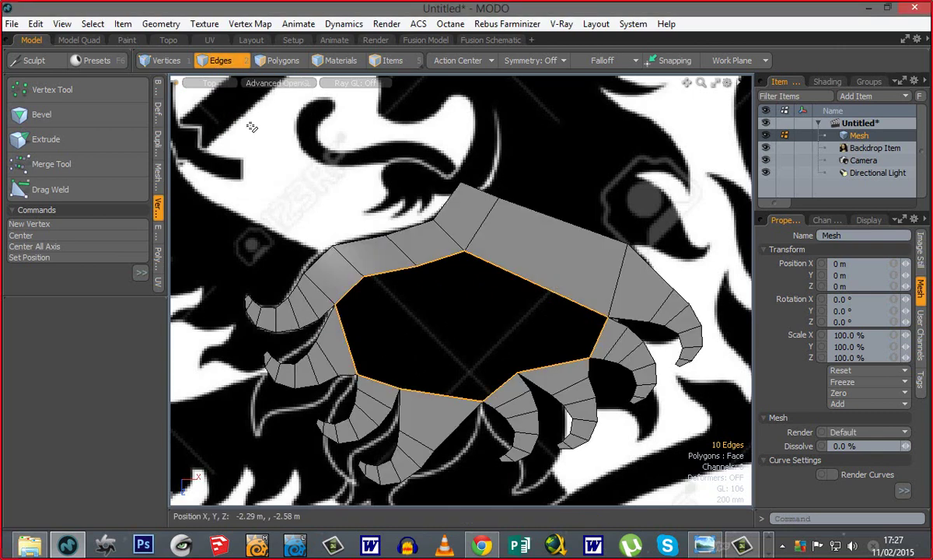
alt+shift+drag(447, 376, 434, 339)
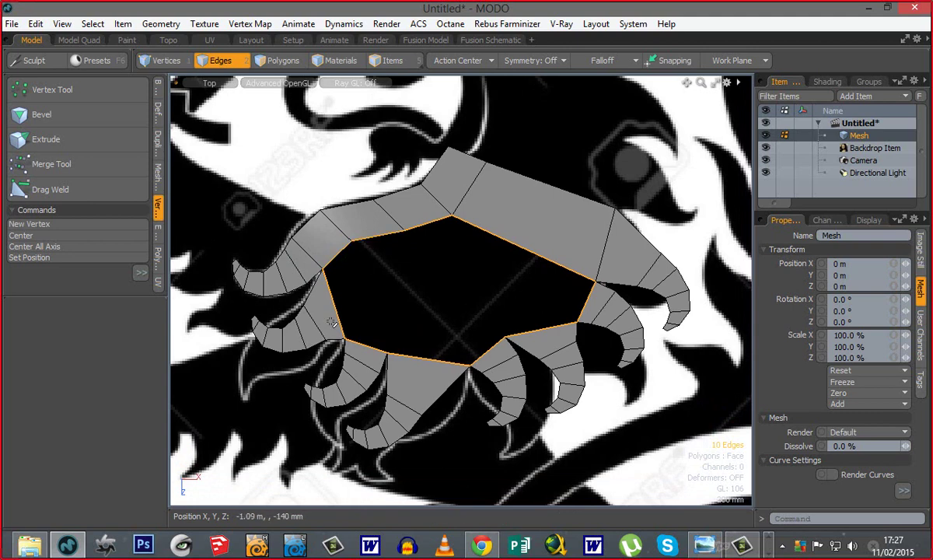
Step: Loop Slice the long bridge polygon uniformly with a count of 2
click(510, 241)
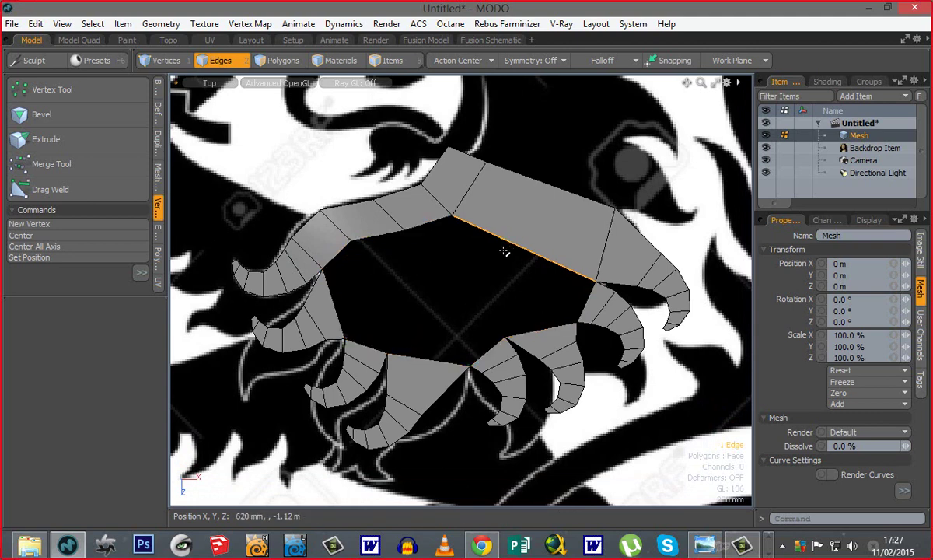
key(alt+c)
click(448, 285)
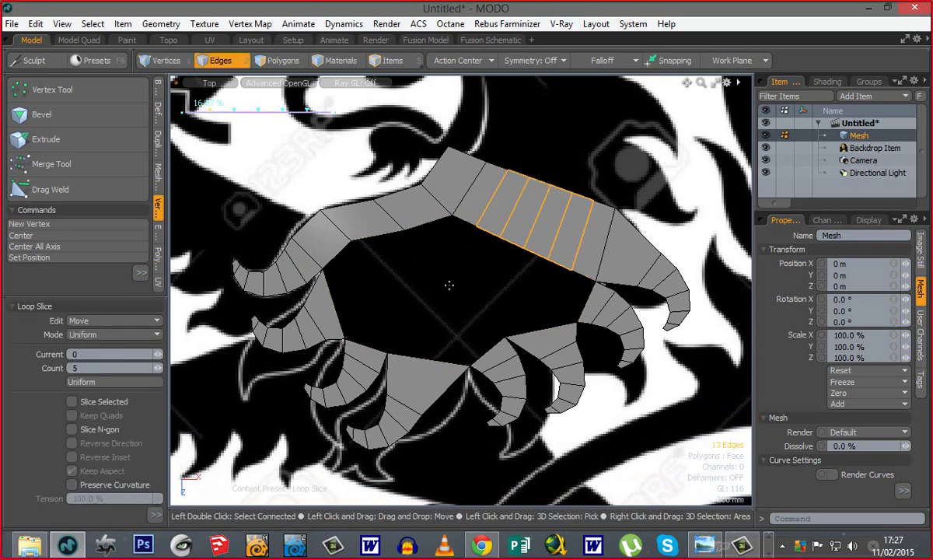
click(155, 369)
click(155, 370)
click(156, 369)
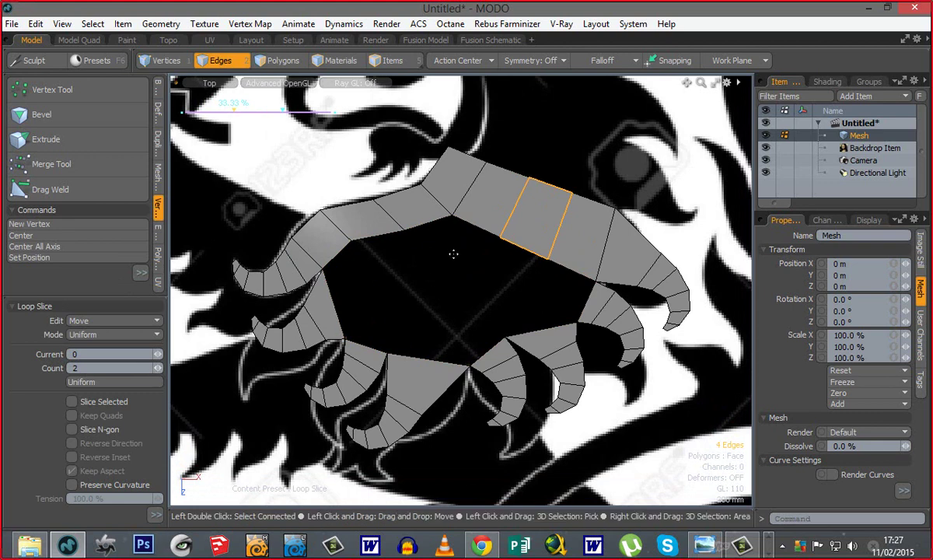
key(space)
Step: Bridge the three divided upper edges to the three opposite lower edges of the central opening, with 1 segment and Auto Connection enabled
click(469, 223)
click(490, 240)
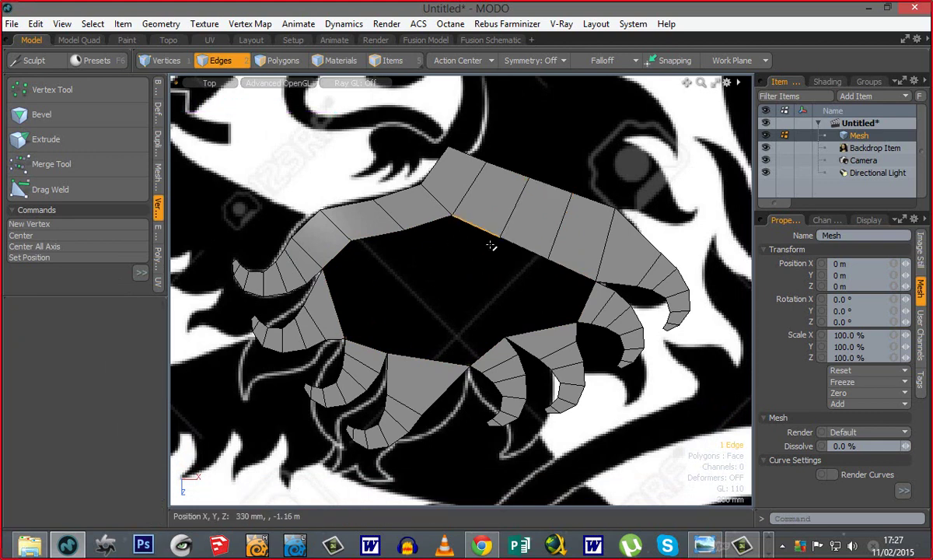
shift+click(334, 311)
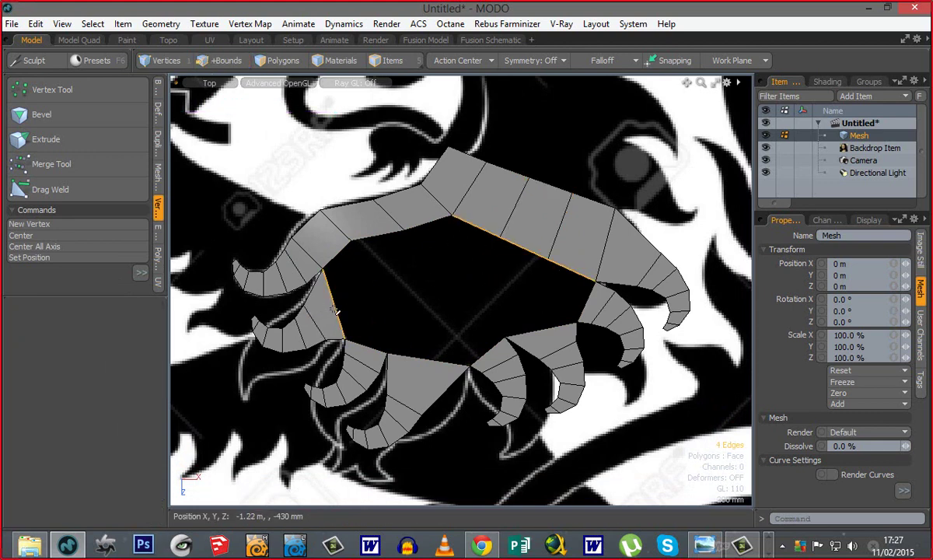
right_click(425, 360)
mouse_move(434, 358)
click(519, 402)
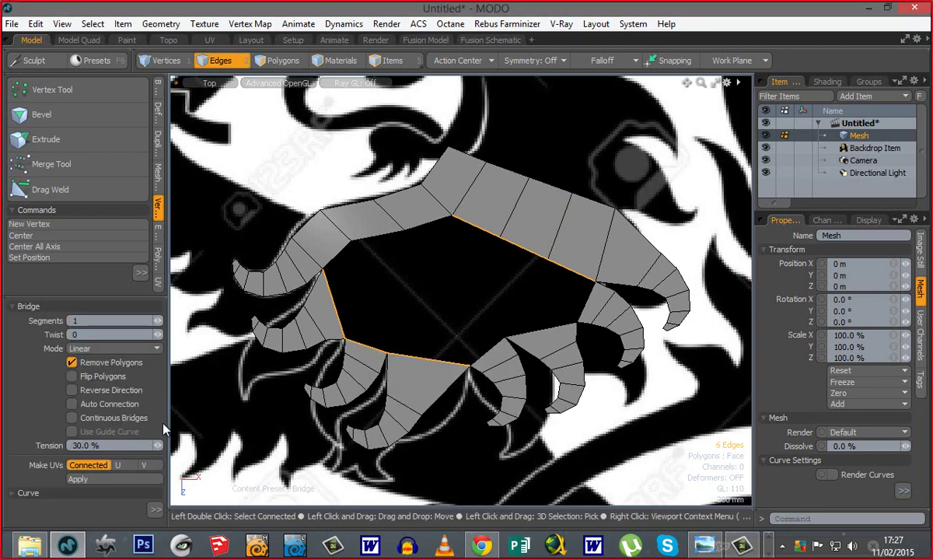
click(371, 299)
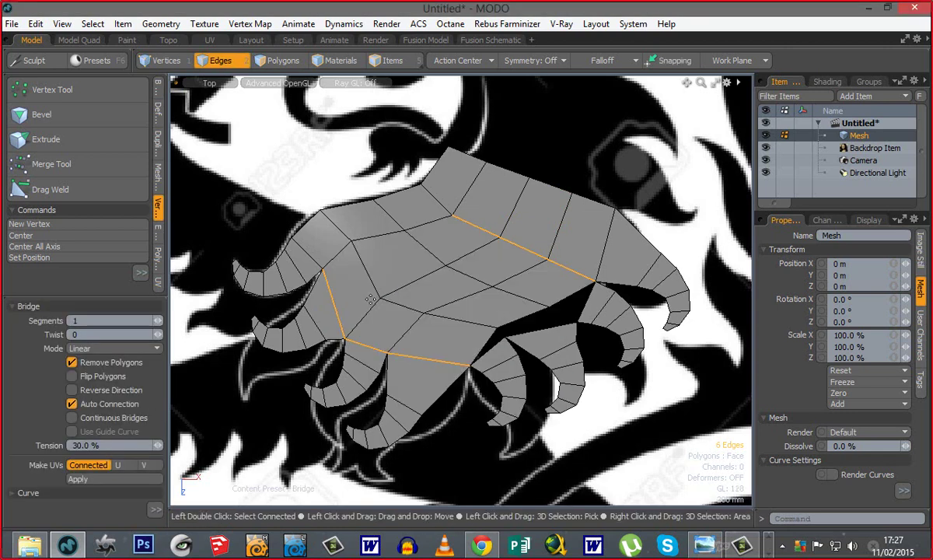
Step: Undo the last bridge across the central opening and switch to polygon selection
alt+shift+drag(509, 368, 518, 317)
ctrl+alt+drag(564, 347, 557, 347)
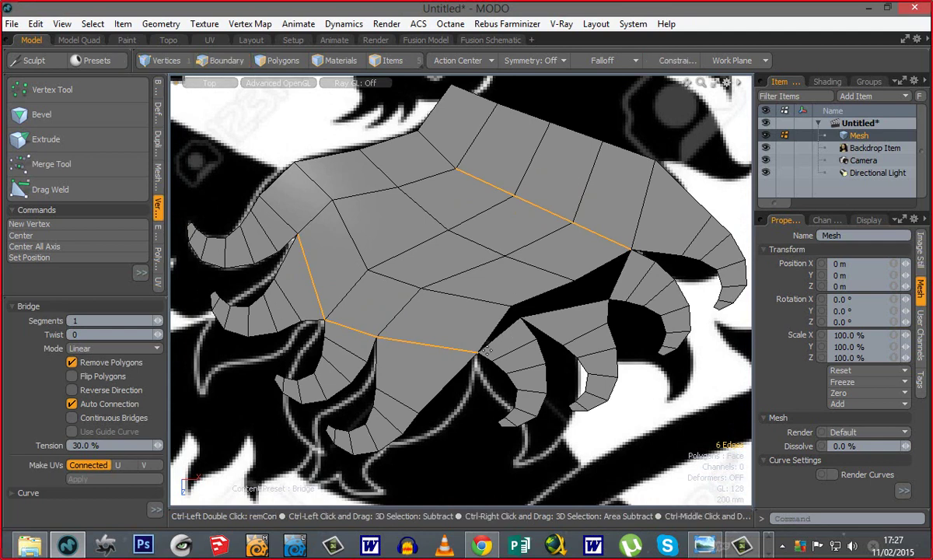
key(ctrl+z)
key(space)
click(451, 252)
key(3)
click(457, 288)
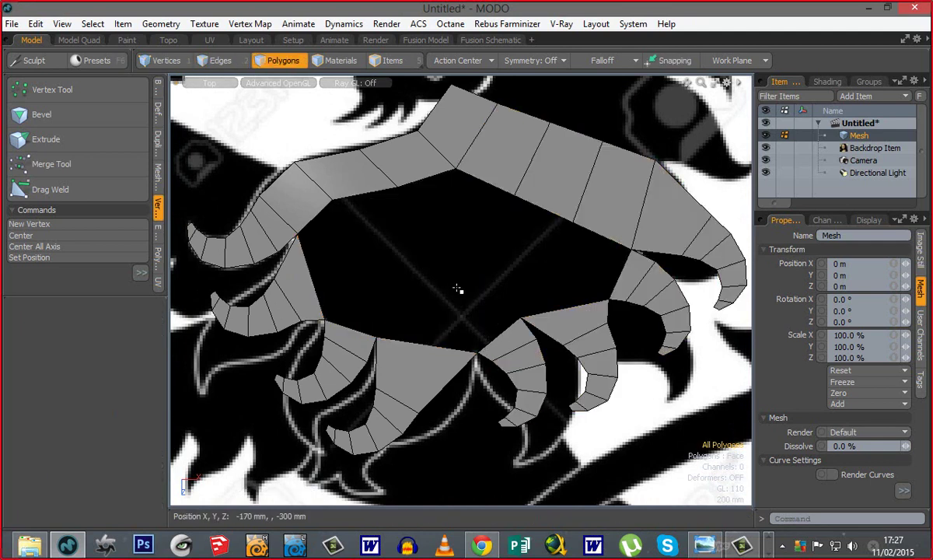
Step: Preview the whole mesh with subdivision smoothing and return it to plain faces
ctrl+alt+drag(467, 311, 454, 264)
key(Tab)
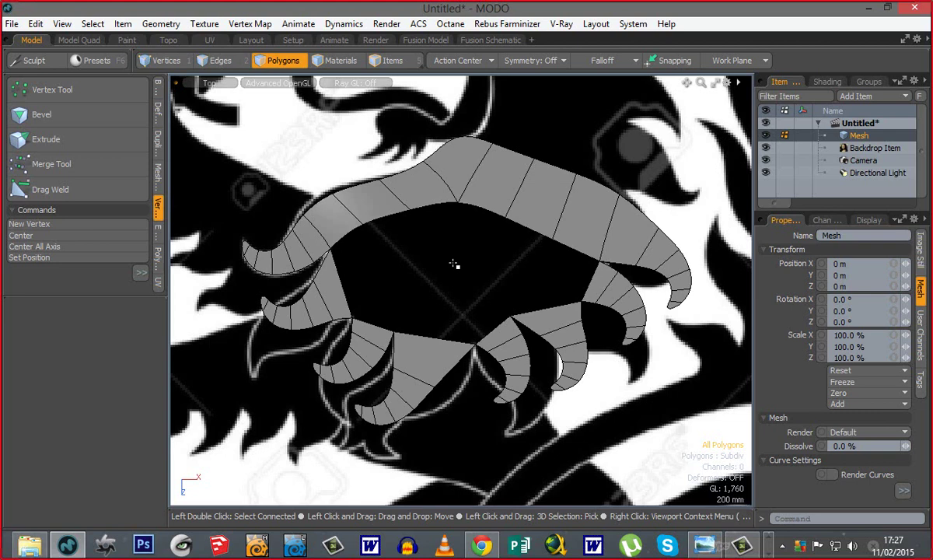
key(Tab)
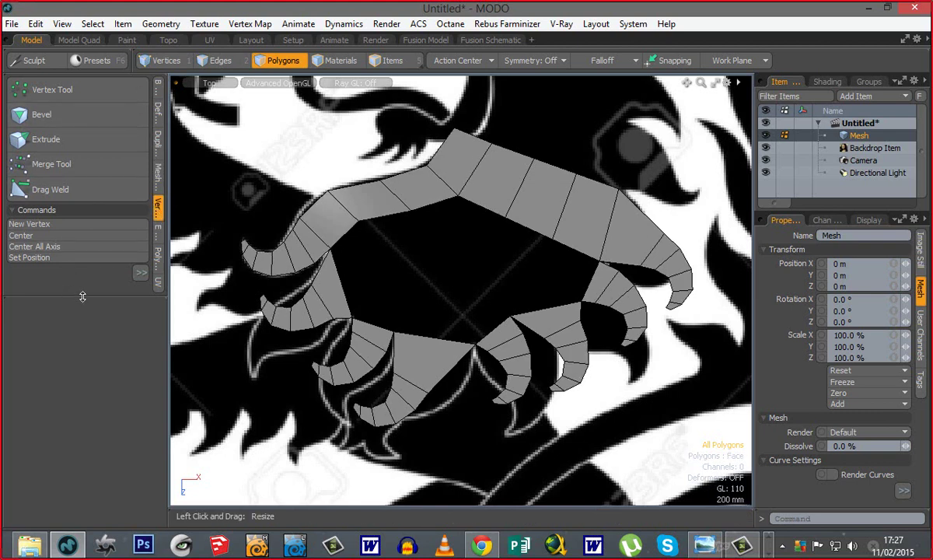
Step: Merge the coincident vertices of the whole mesh
drag(82, 296, 79, 423)
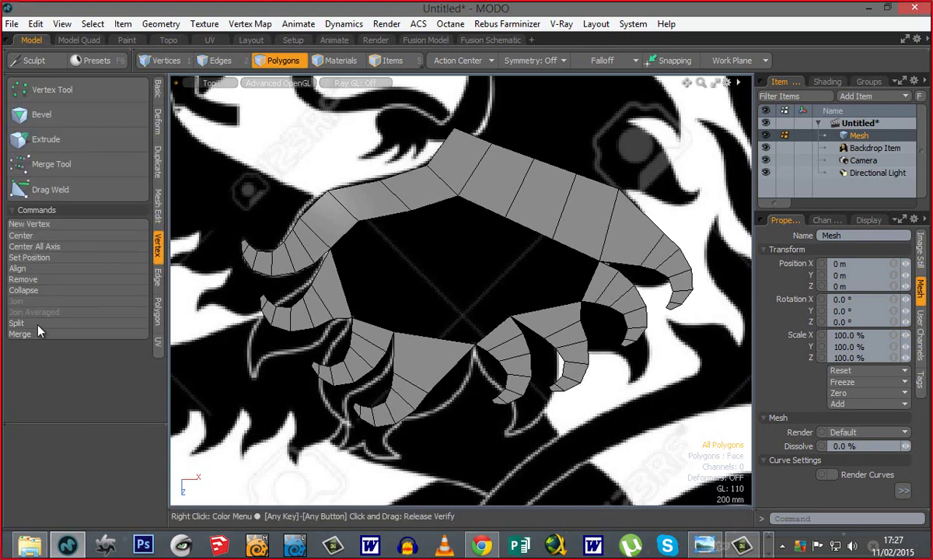
click(36, 333)
click(864, 279)
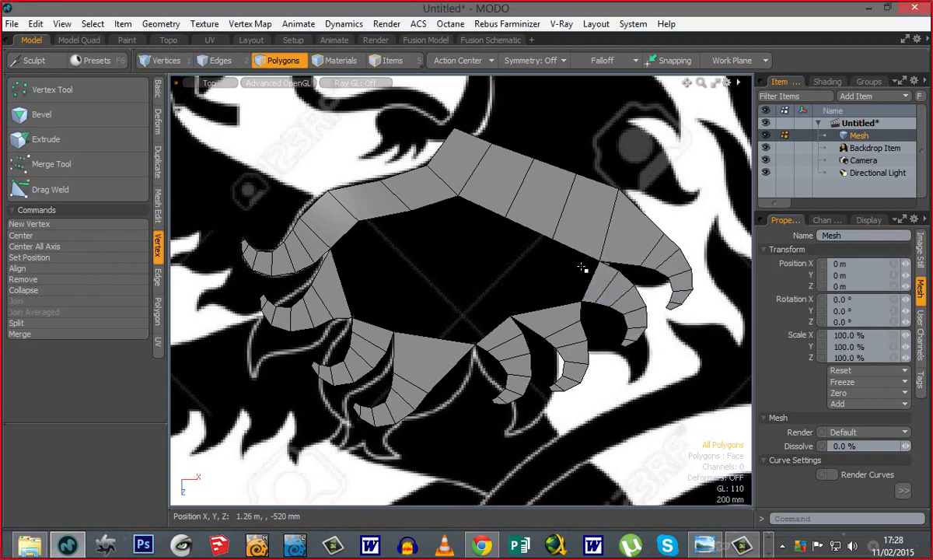
Step: Check the vertices around the central opening one by one, from the upper strip's end along the spike bases
key(1)
key(2)
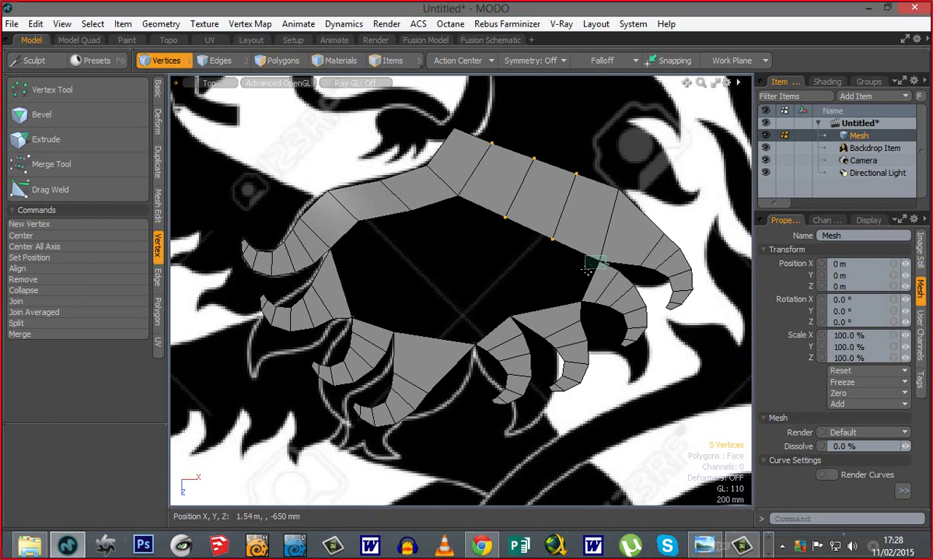
click(599, 261)
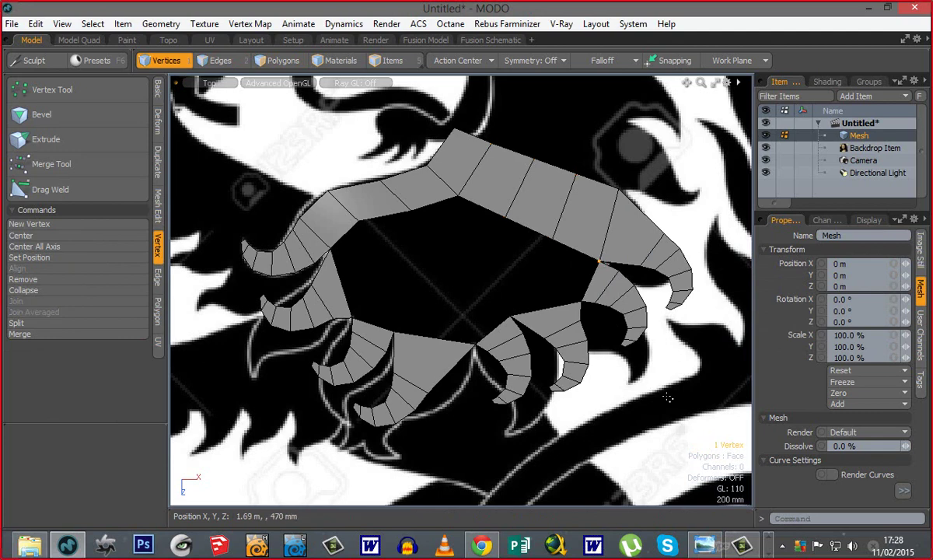
click(581, 303)
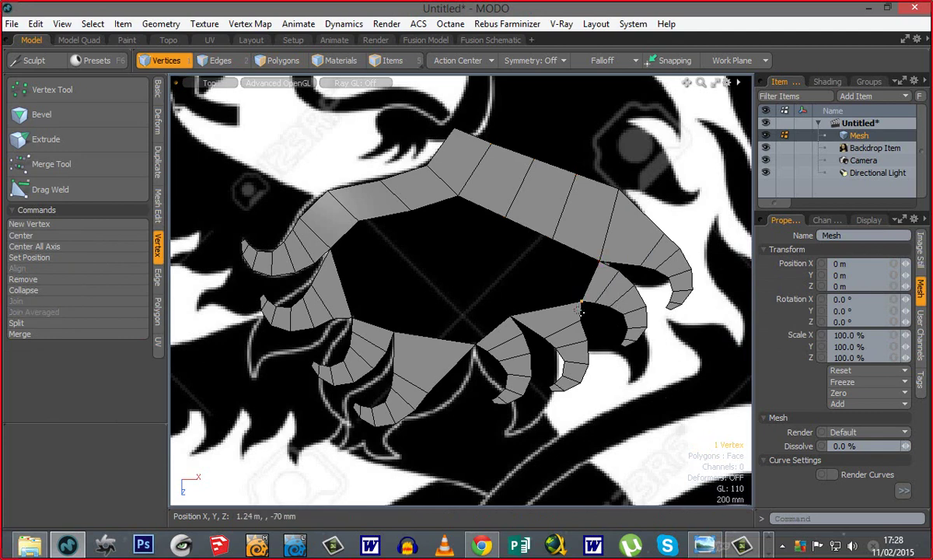
click(510, 315)
click(473, 347)
click(392, 334)
click(353, 320)
click(329, 252)
key(2)
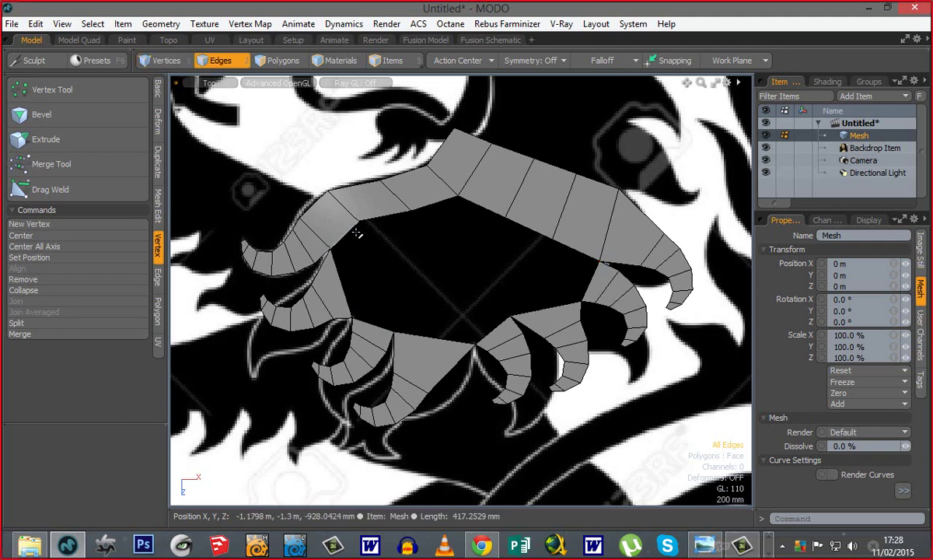
Step: Try to bridge the three upper-left edges of the central opening to the three lower-right edges at the spike bases
click(584, 290)
shift+click(549, 306)
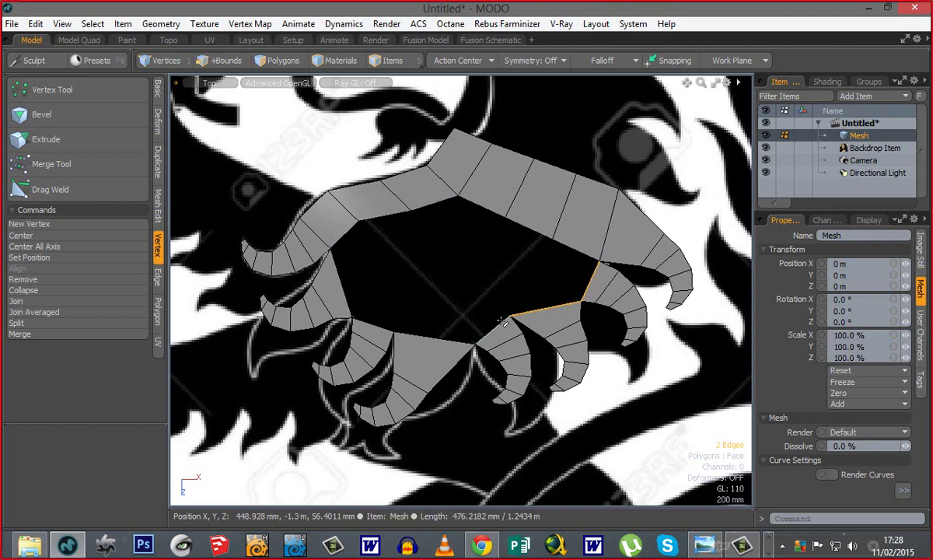
shift+click(498, 324)
shift+drag(421, 222, 350, 234)
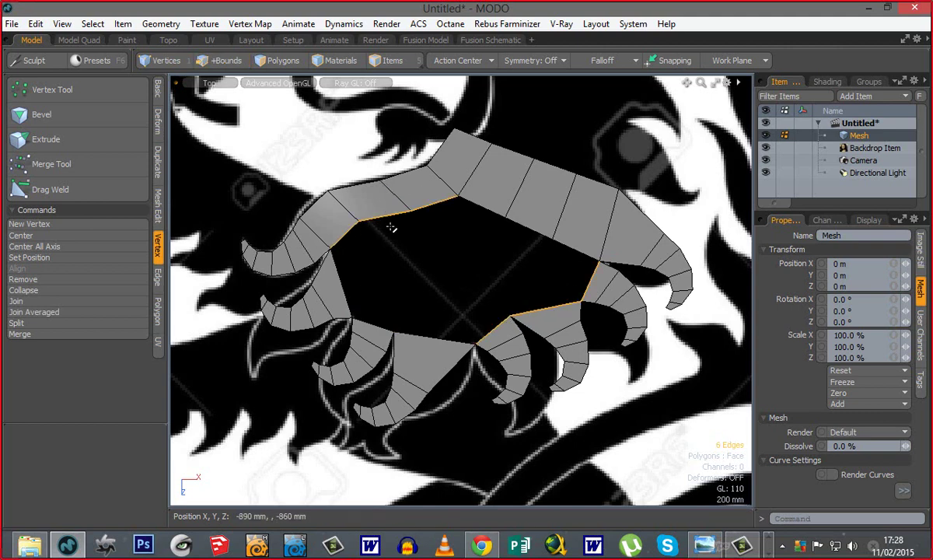
right_click(392, 223)
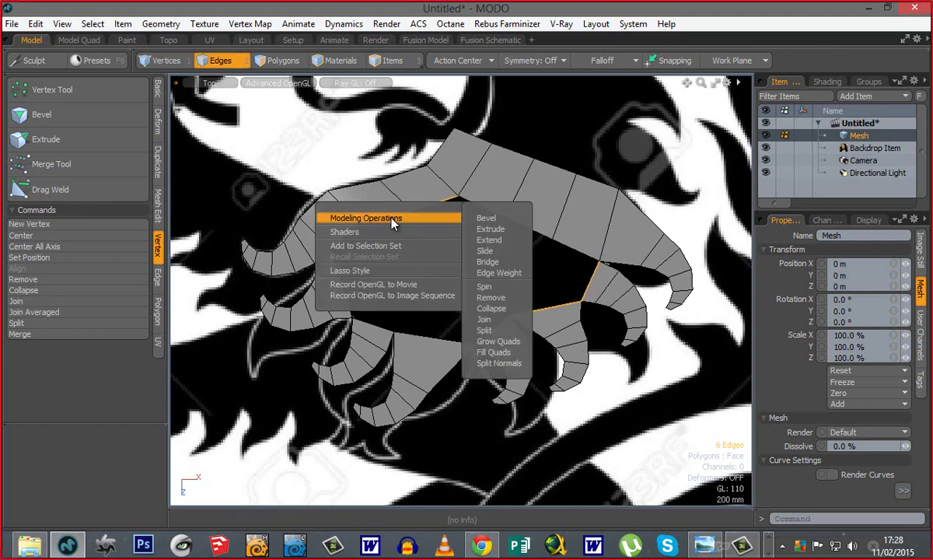
click(490, 263)
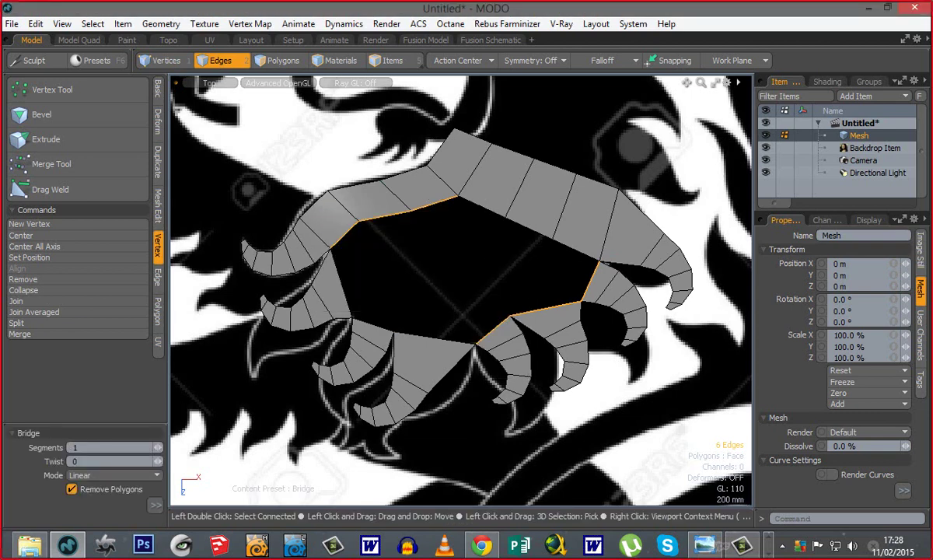
click(419, 262)
Step: Try 3 segments on the diagonal bridge and return it to 1 segment with Auto Connection enabled
drag(134, 424, 137, 301)
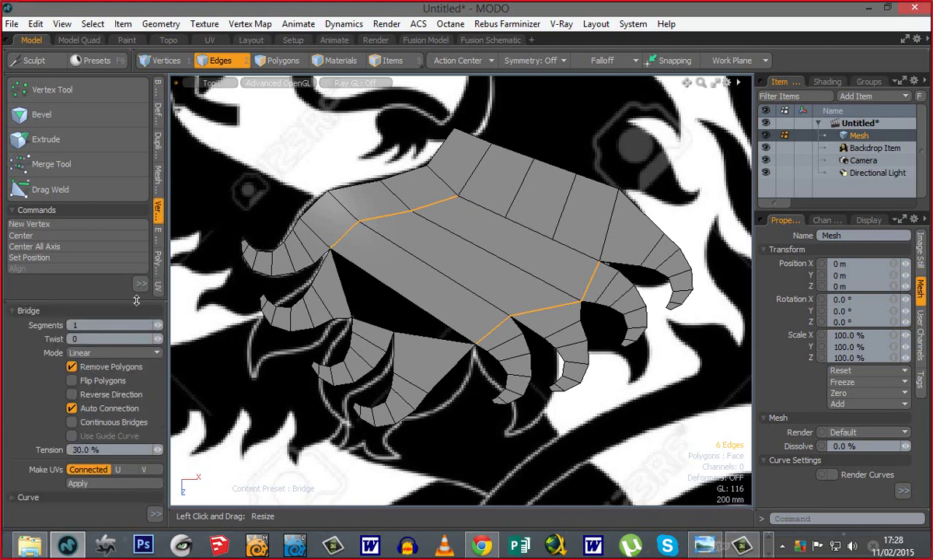
click(71, 408)
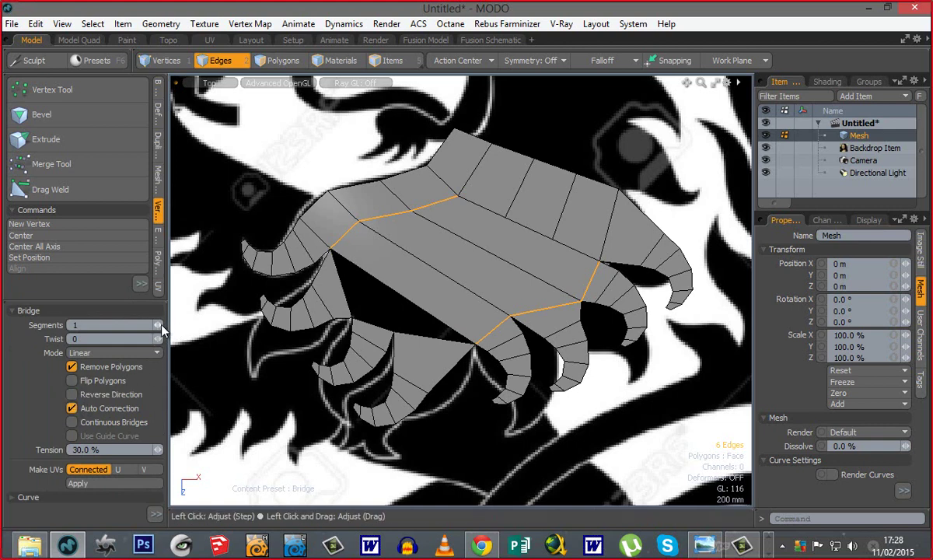
click(162, 325)
click(162, 325)
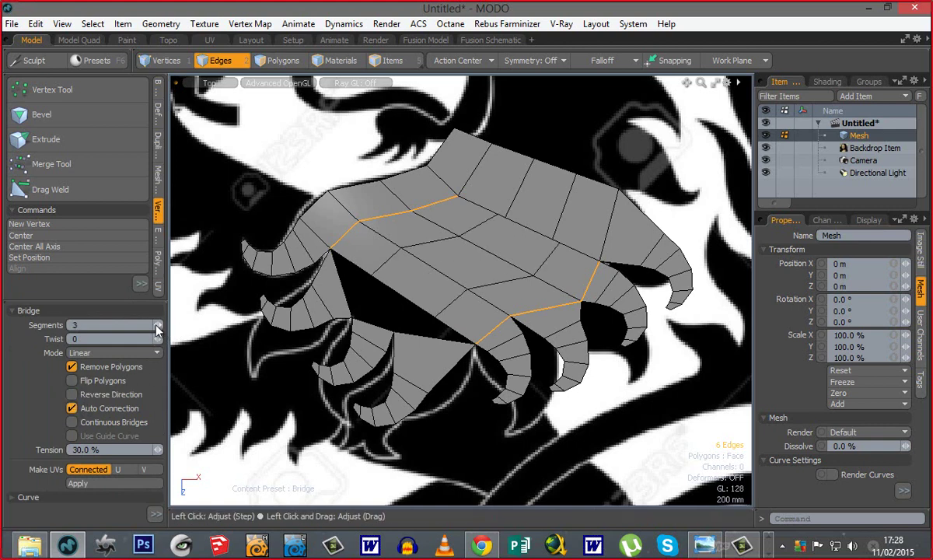
click(155, 325)
click(156, 326)
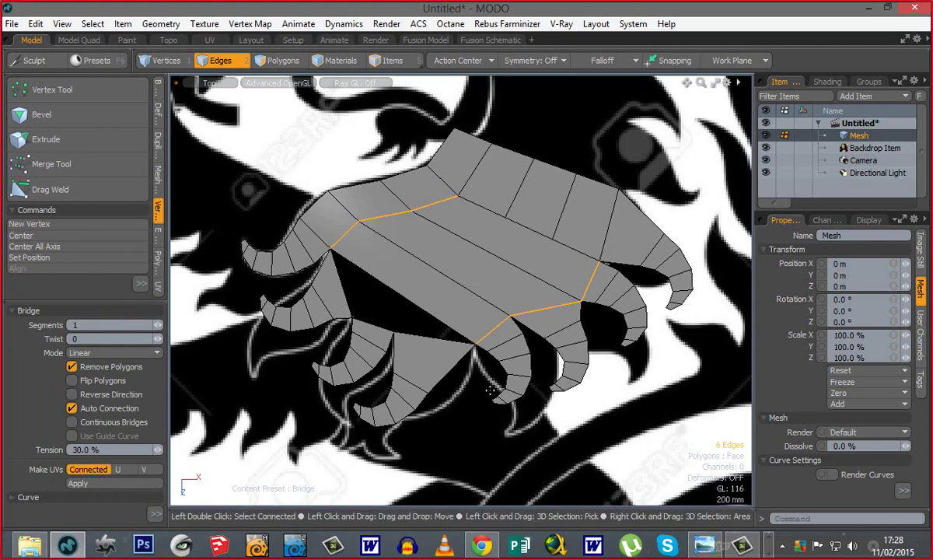
Step: Delete the diagonal bridge polygons spanning the central opening
key(space)
key(space)
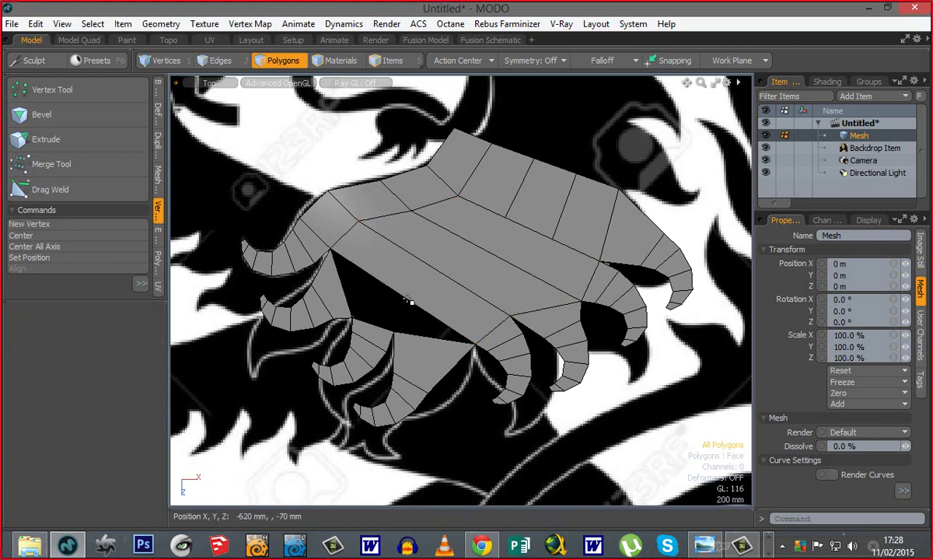
drag(410, 290, 534, 241)
key(Delete)
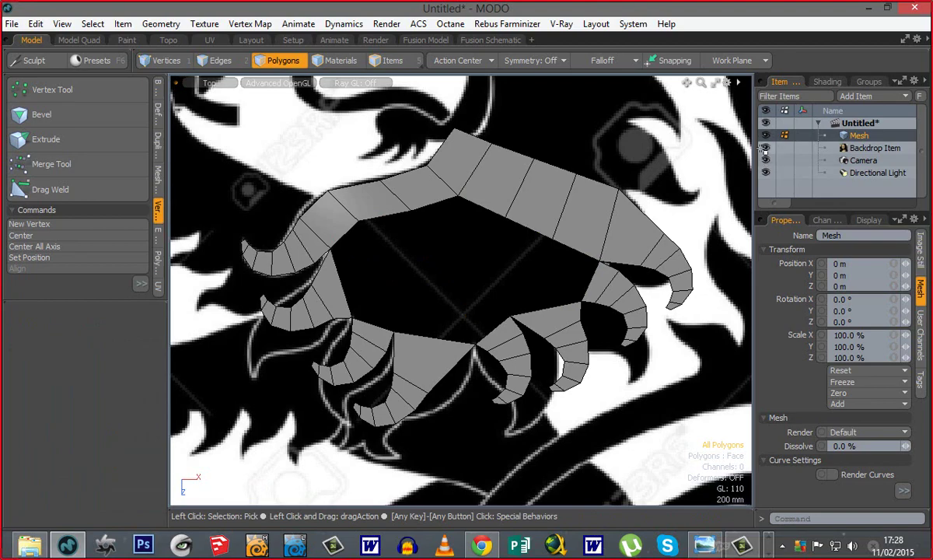
Step: Hide the Backdrop Item and show the mesh in a Perspective view
click(766, 147)
key(ctrl+space)
click(405, 290)
alt+drag(405, 290, 434, 172)
mouse_move(410, 243)
alt+mouse_down()
mouse_move(406, 393)
mouse_move(427, 392)
mouse_move(434, 457)
alt+mouse_up()
key(f)
alt+drag(428, 298, 437, 468)
Step: Select the three inner edges of the wide strip and the three opposite edges at the spike bases around the opening
key(space)
key(space)
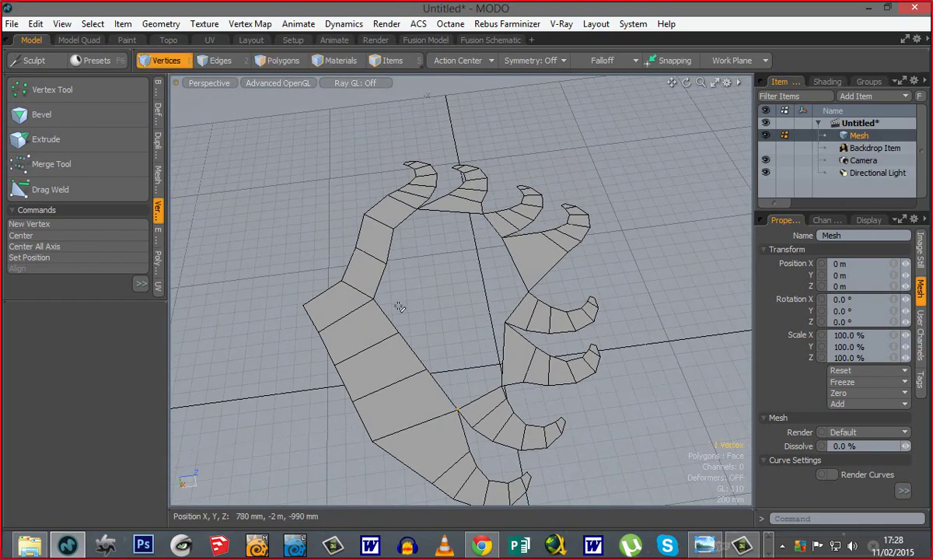
click(391, 320)
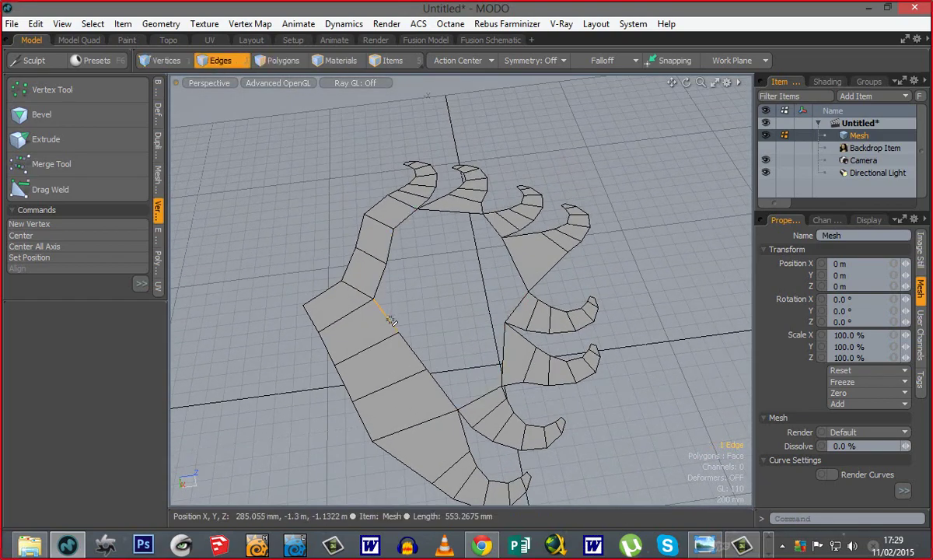
shift+click(420, 359)
shift+click(437, 388)
shift+click(449, 211)
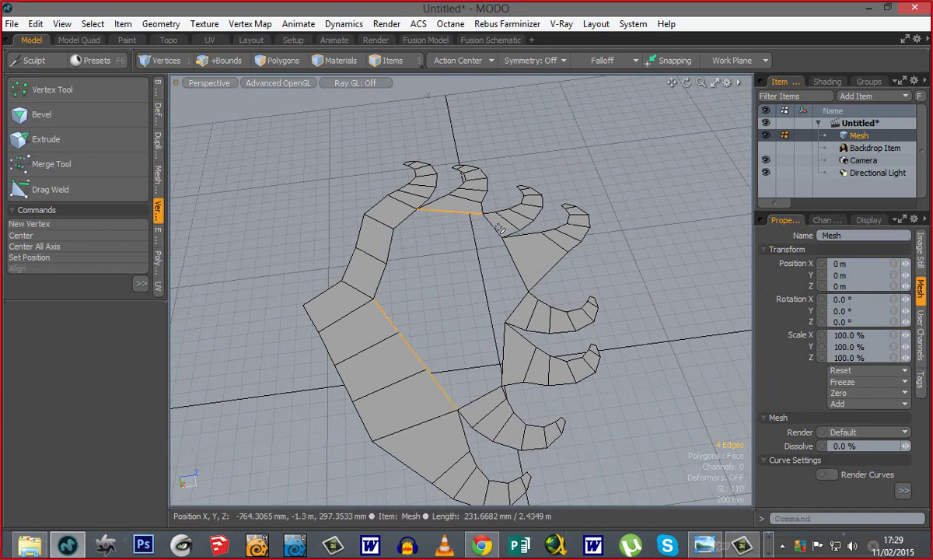
shift+click(492, 225)
shift+click(515, 256)
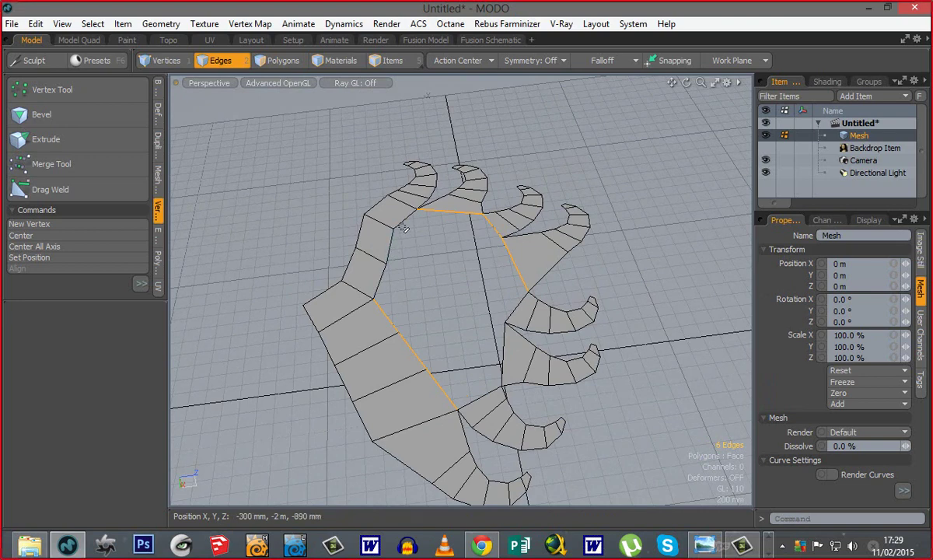
Step: Bridge the two selected three-edge rows with 1 segment and Auto Connection enabled, leaving the tool and clearing the selection
right_click(434, 208)
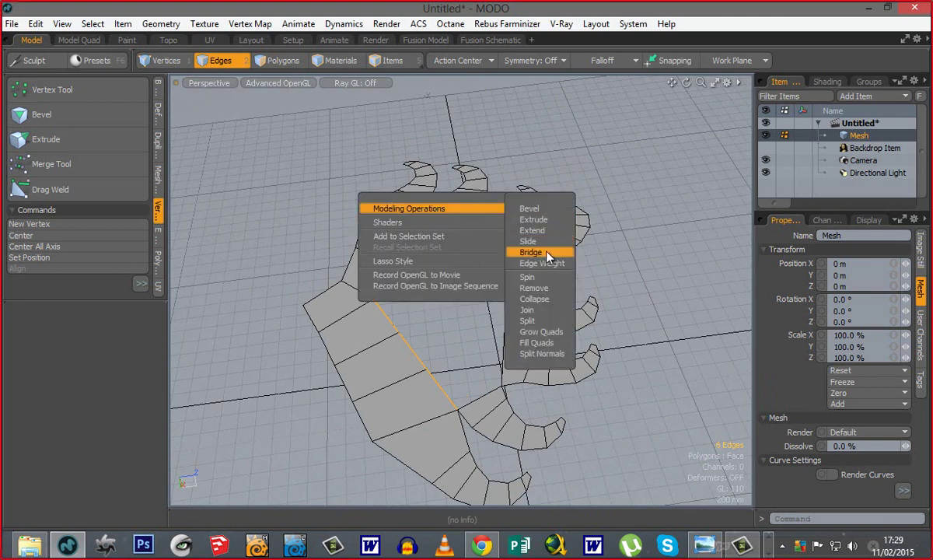
click(506, 251)
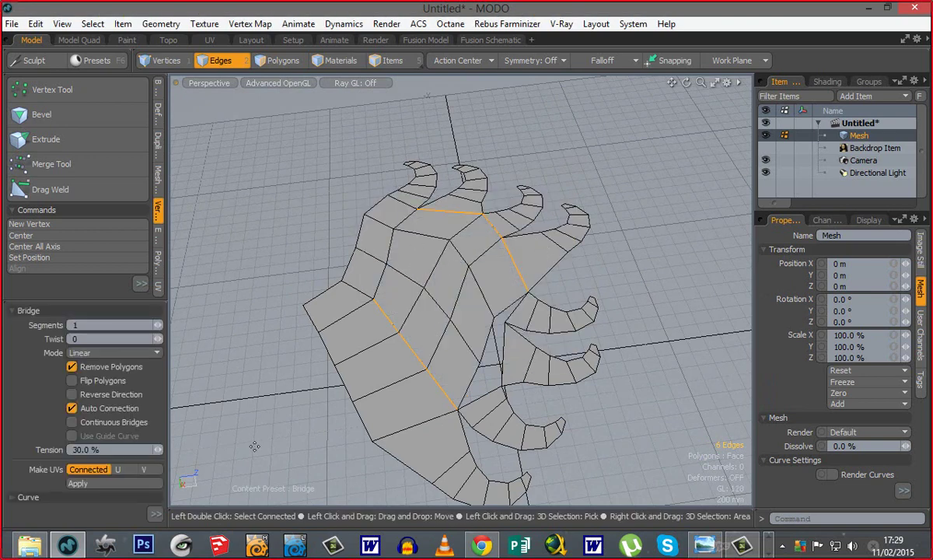
alt+drag(488, 408, 383, 400)
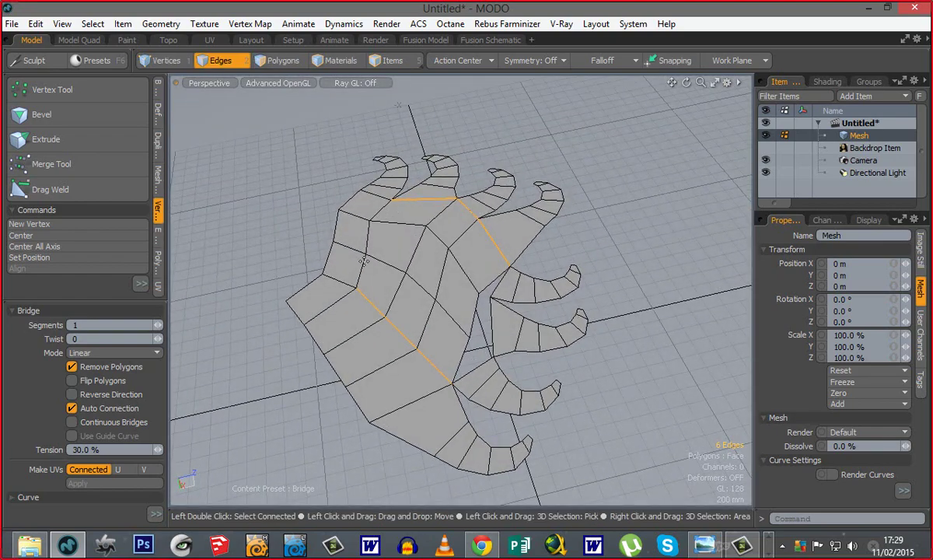
ctrl+alt+drag(456, 349, 497, 364)
alt+drag(440, 383, 400, 389)
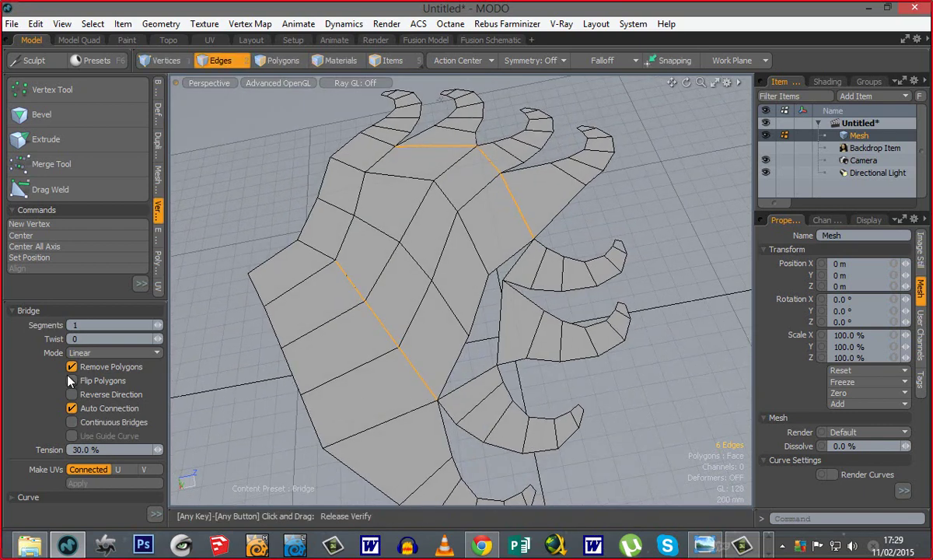
alt+drag(354, 327, 406, 317)
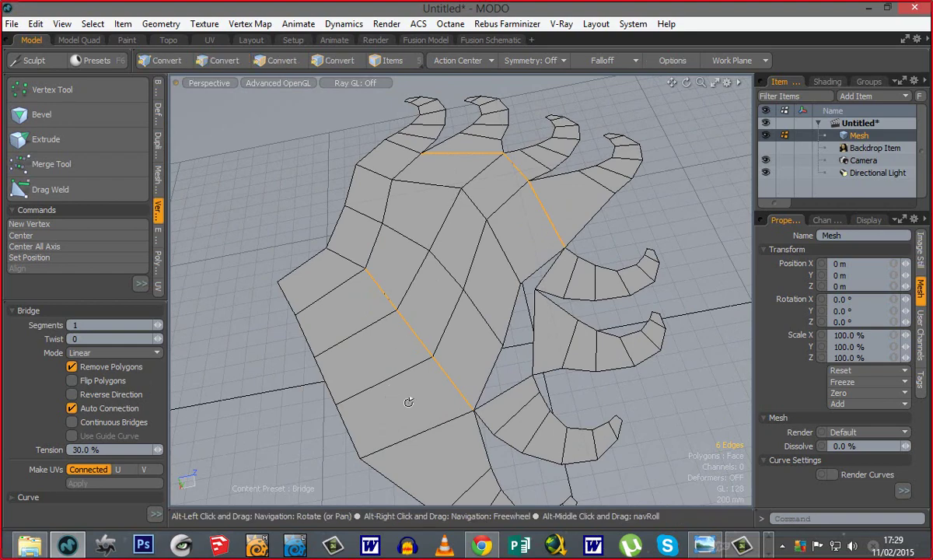
alt+drag(409, 400, 381, 405)
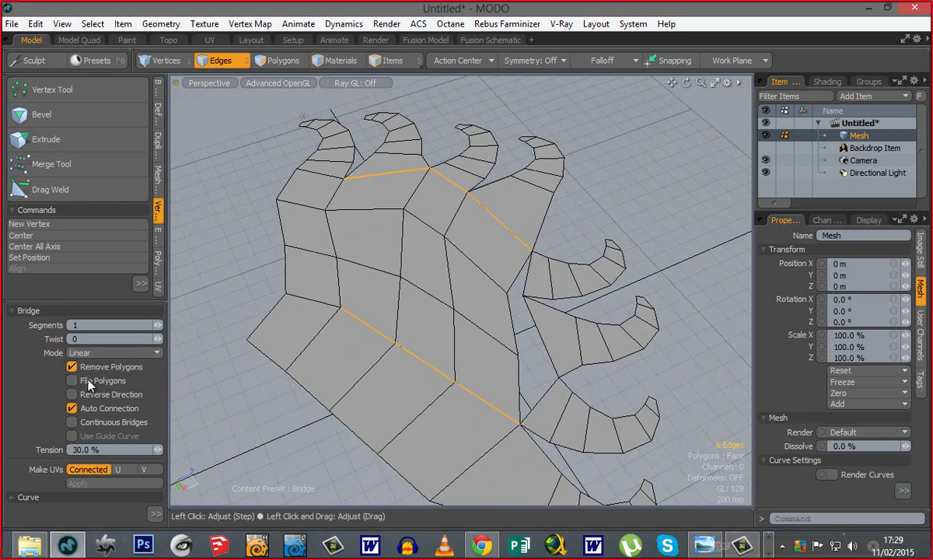
alt+drag(402, 411, 458, 386)
key(q)
click(663, 384)
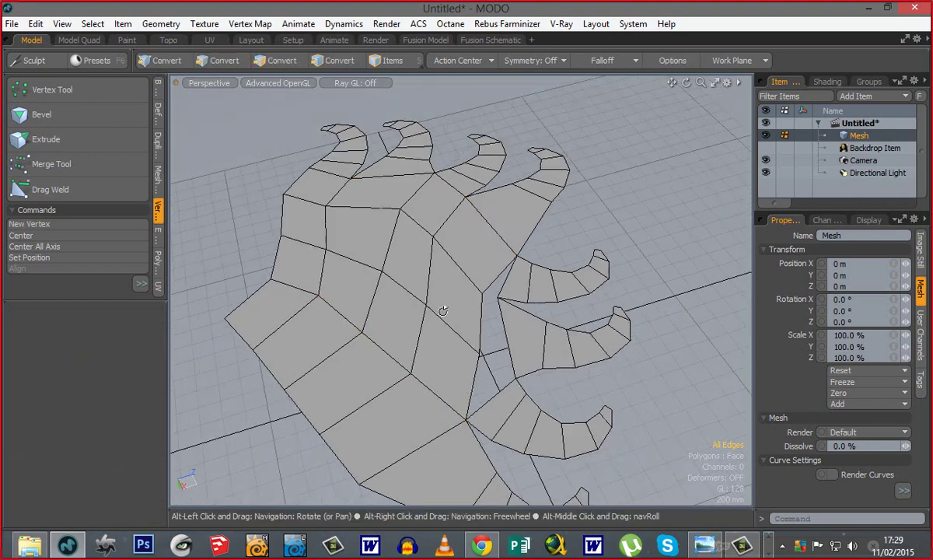
Step: Preview the bridged mesh with subdivision smoothing and restore plain faces
key(Tab)
alt+drag(444, 313, 410, 348)
key(Tab)
Step: Join the body vertex beside the open gap to the lower base vertex of the adjacent spike, without averaging
key(space)
key(space)
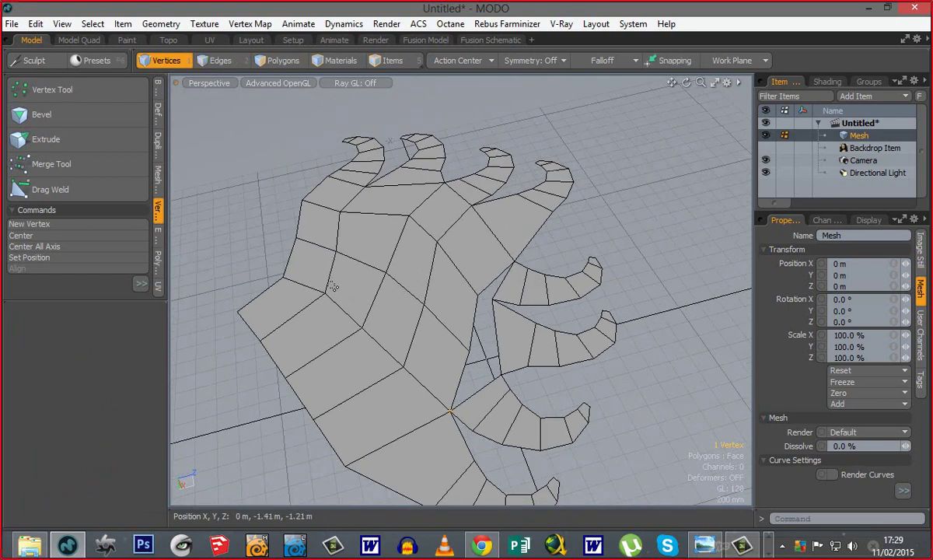
click(483, 375)
ctrl+alt+drag(499, 369, 532, 359)
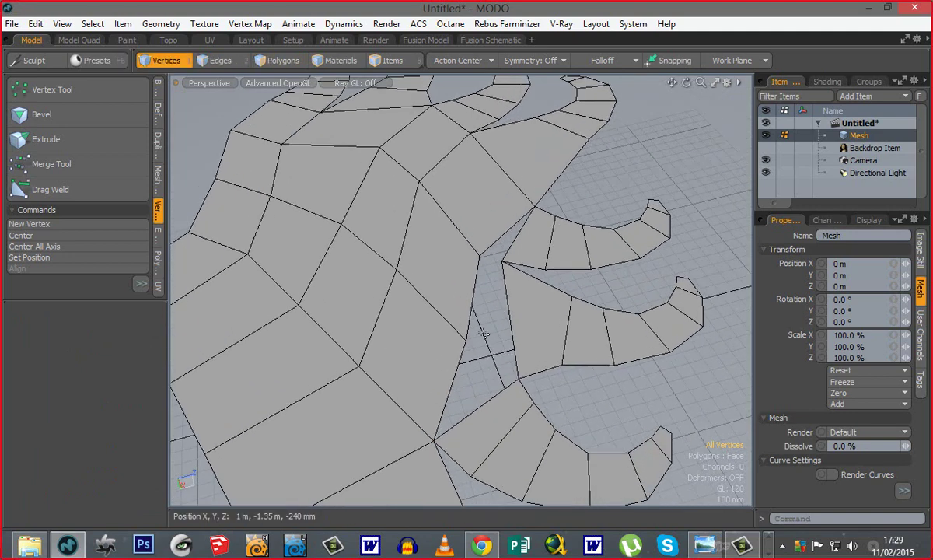
click(465, 343)
shift+click(520, 378)
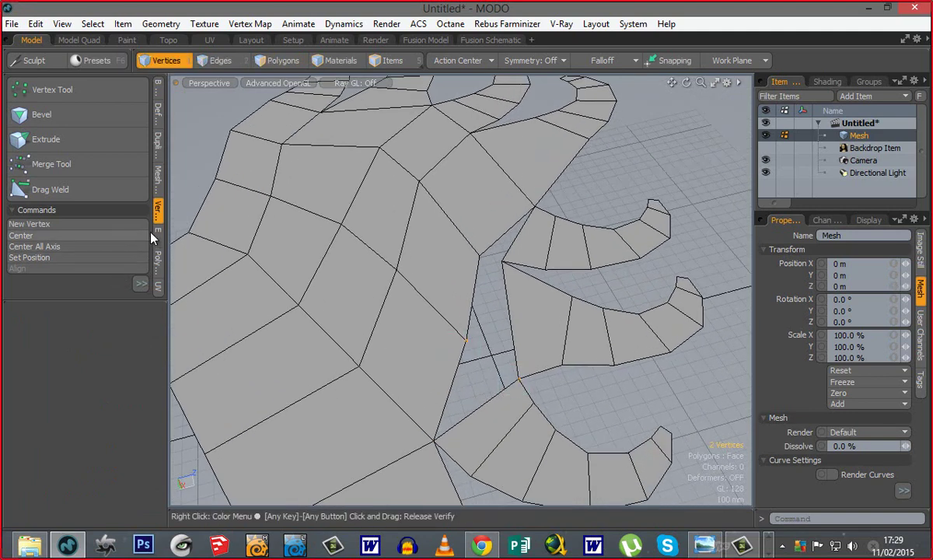
drag(96, 301, 43, 398)
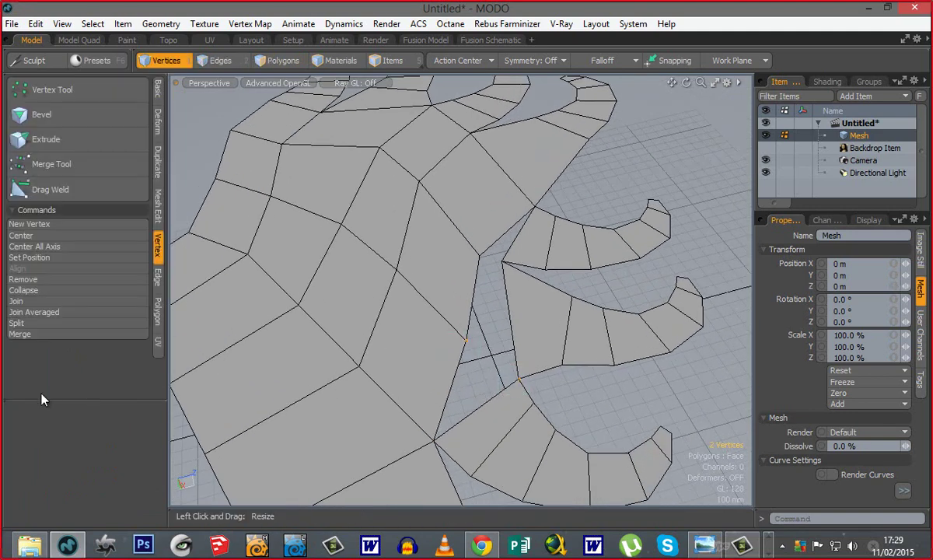
click(44, 301)
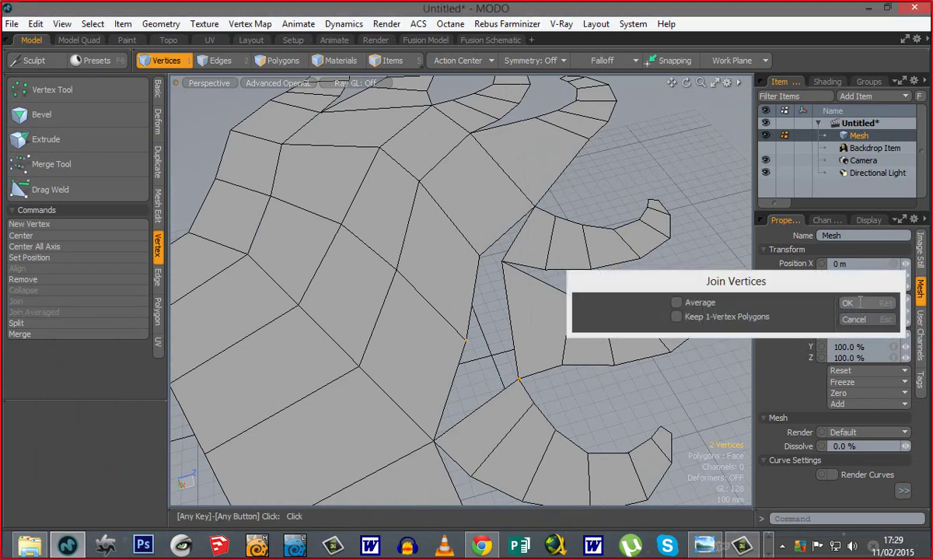
click(849, 302)
Step: Join the upper body vertex of the remaining gap to the spike base vertex opposite it, without averaging
click(480, 256)
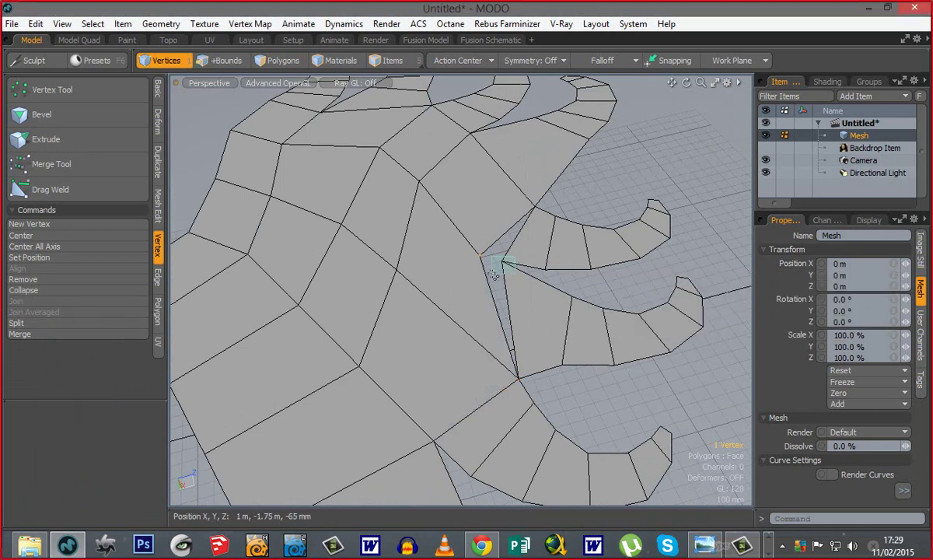
shift+click(502, 262)
click(69, 302)
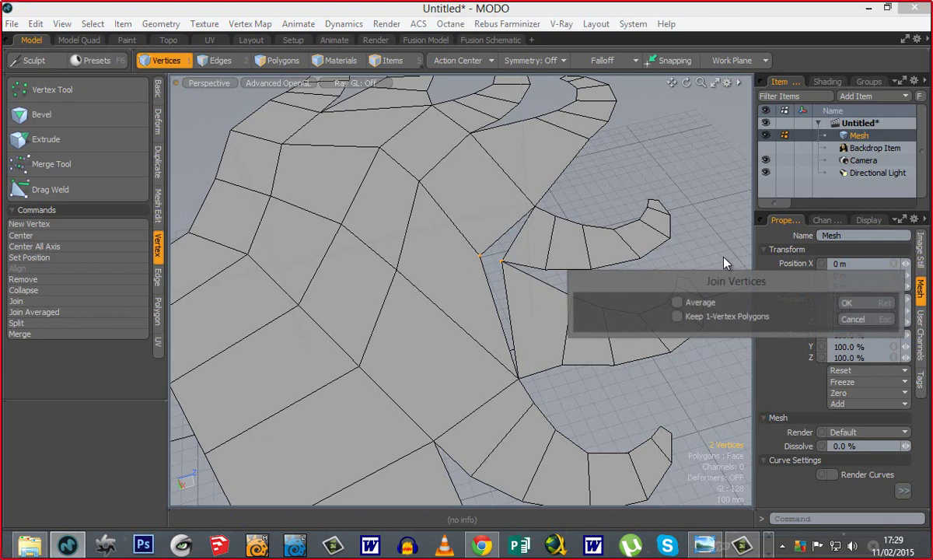
click(849, 303)
scroll(390, 312, down, 5)
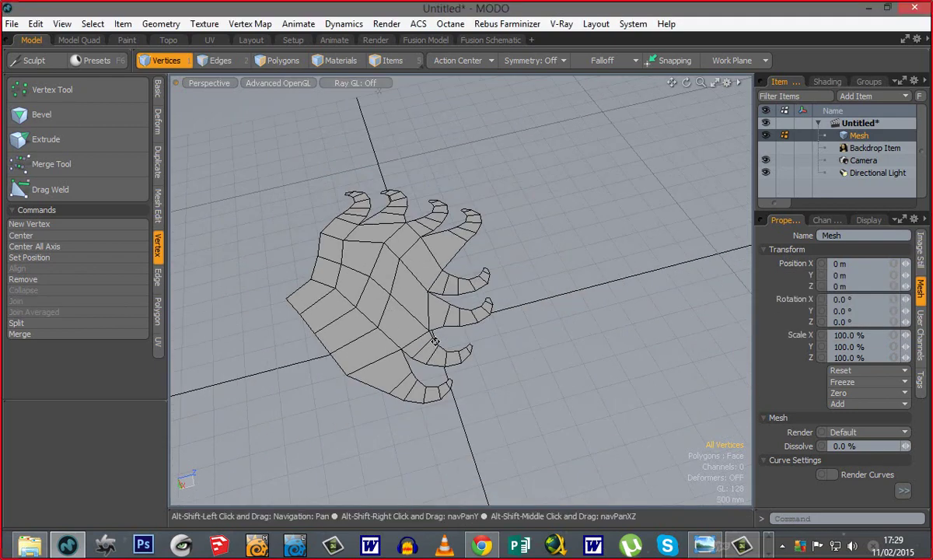
alt+shift+drag(399, 316, 402, 306)
Step: Make the Backdrop Item visible again and show the mesh over the lion artwork in the Top view
click(770, 149)
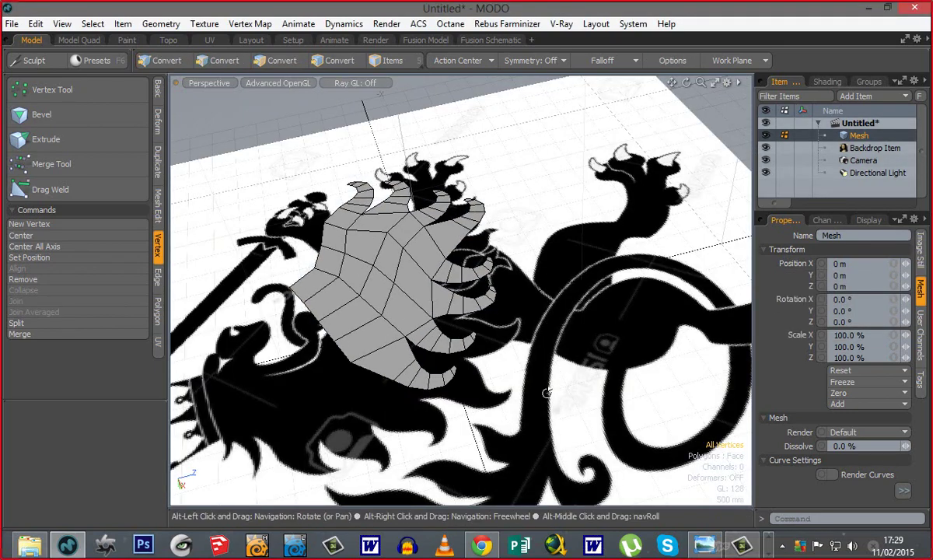
alt+drag(547, 391, 509, 323)
key(ctrl+space)
click(513, 311)
mouse_move(571, 384)
ctrl+alt+mouse_down()
mouse_move(605, 318)
mouse_move(571, 328)
ctrl+alt+mouse_up()
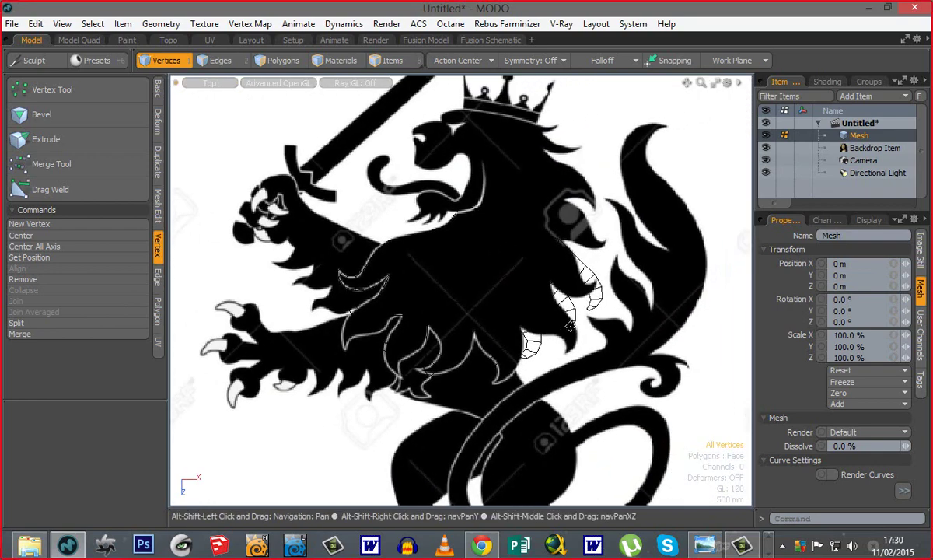
key(f)
alt+shift+drag(470, 319, 497, 281)
alt+shift+drag(385, 294, 355, 285)
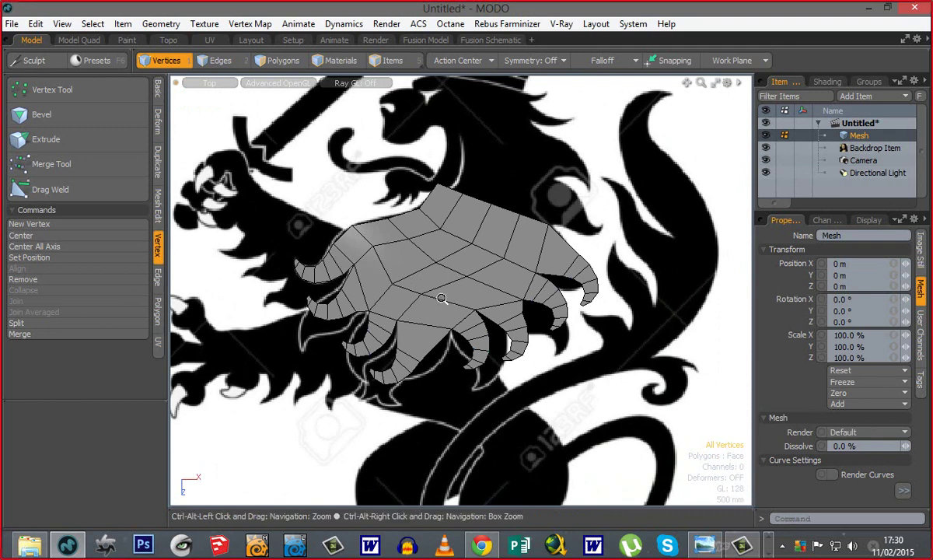
Step: Select all connected polygons to check how far the mesh covers the lion artwork, and clear the selection
ctrl+alt+drag(444, 302, 406, 302)
alt+shift+drag(474, 384, 475, 406)
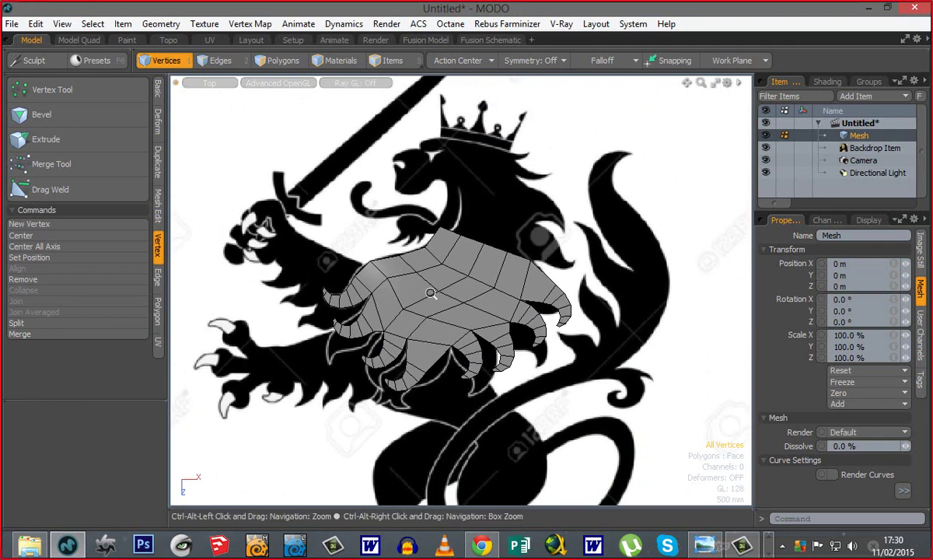
ctrl+alt+drag(431, 294, 438, 294)
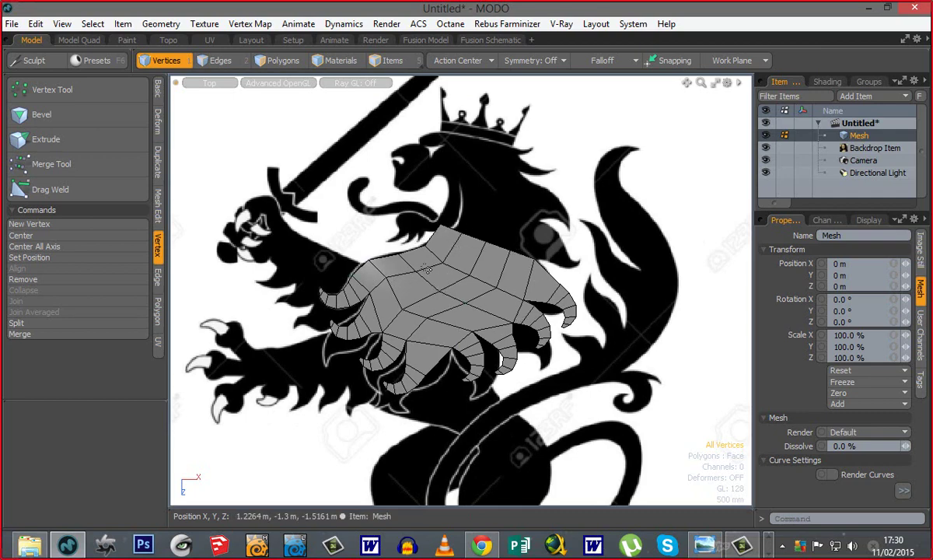
mouse_move(445, 317)
ctrl+alt+mouse_down()
mouse_move(389, 311)
mouse_move(447, 311)
ctrl+alt+mouse_up()
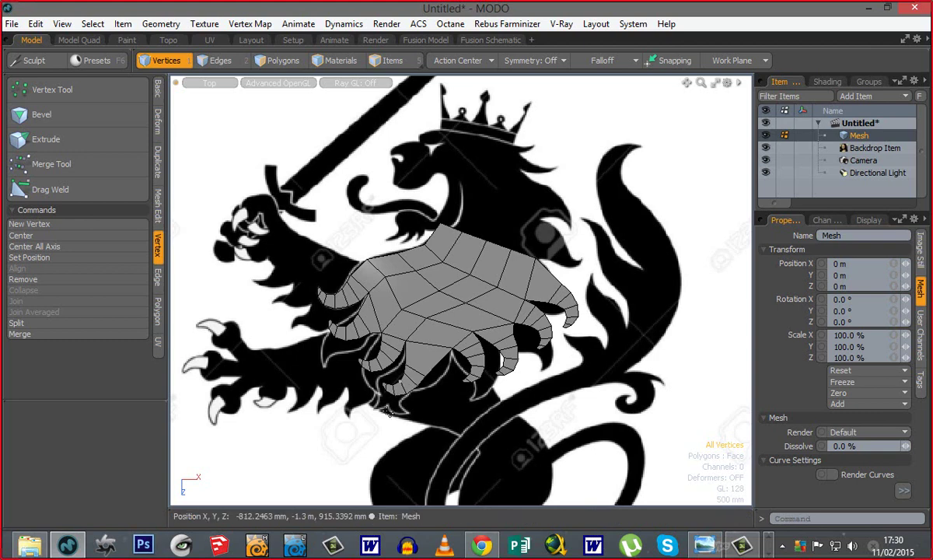
key(space)
key(space)
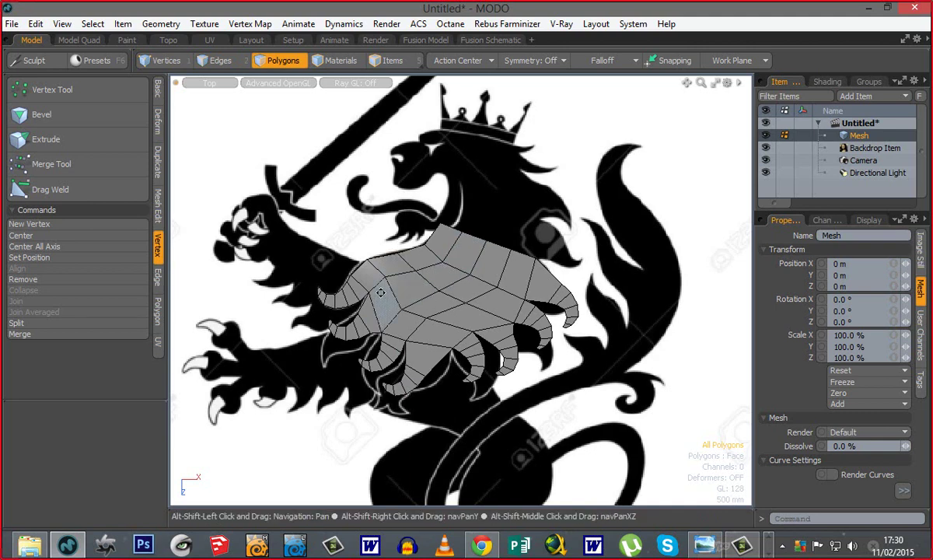
alt+shift+drag(388, 299, 411, 322)
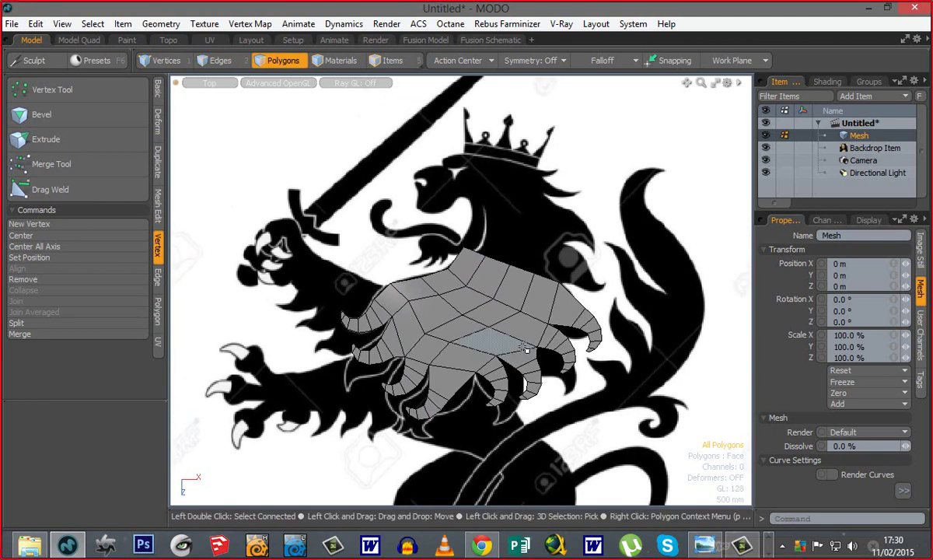
scroll(471, 333, down, 2)
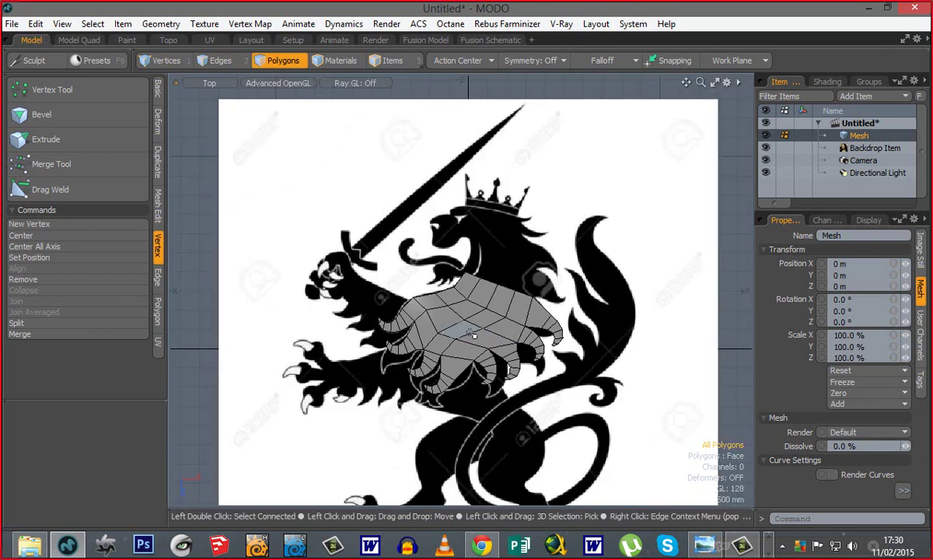
alt+shift+drag(517, 393, 519, 380)
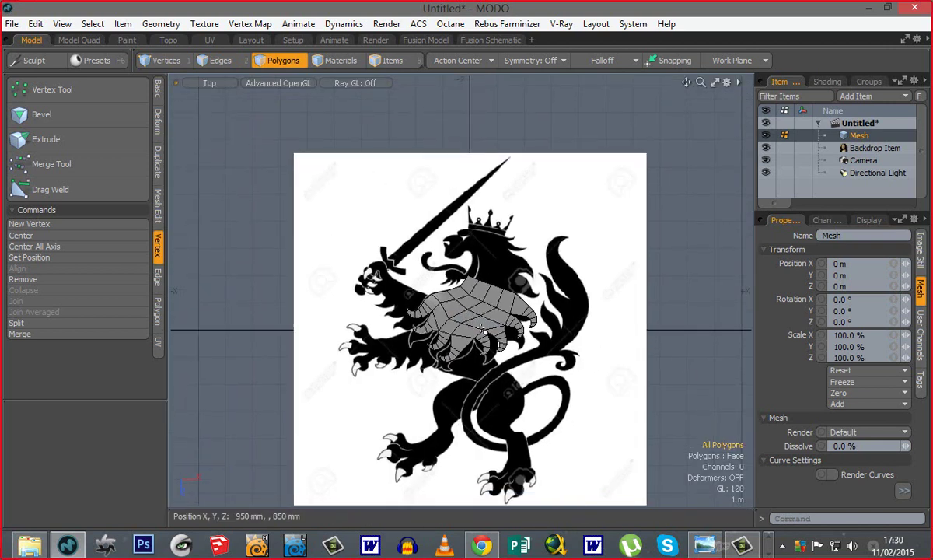
double_click(483, 326)
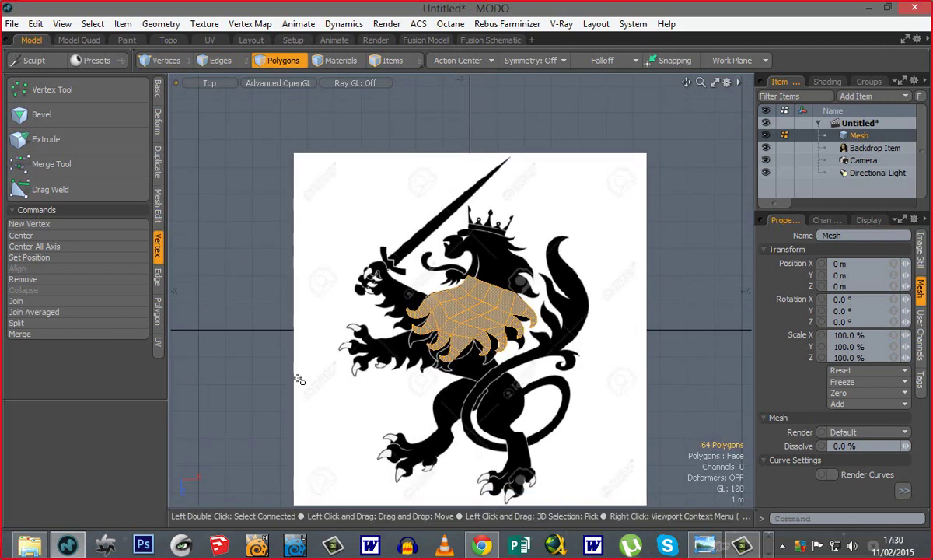
alt+shift+drag(519, 384, 515, 349)
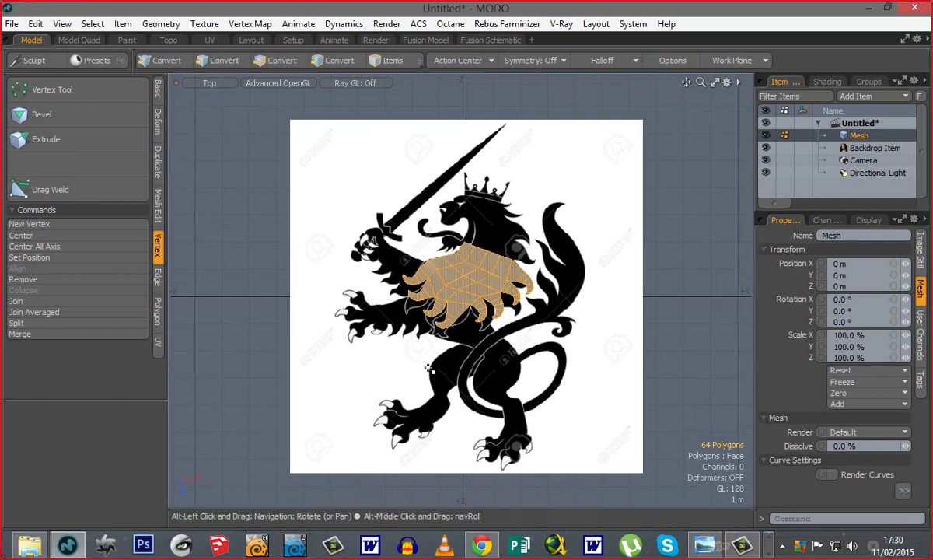
click(412, 374)
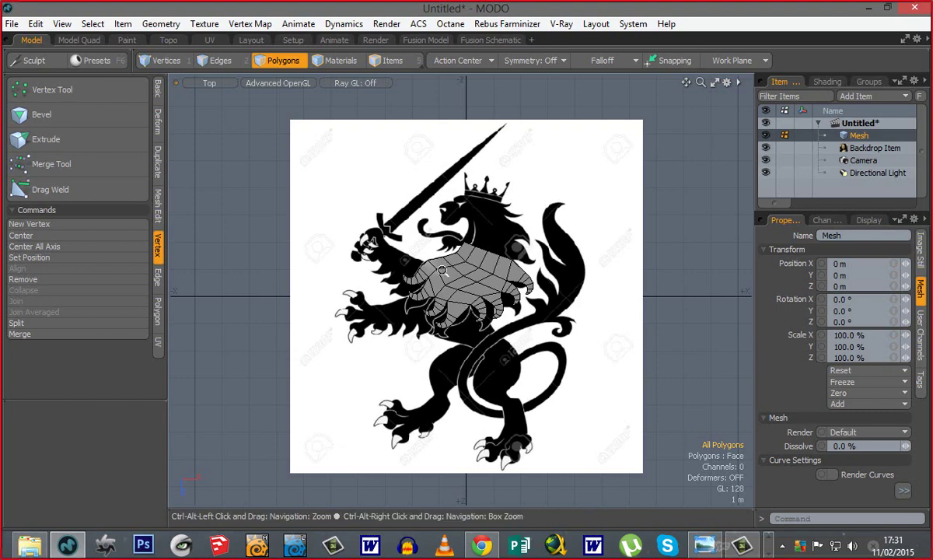
Step: Examine the uncovered parts of the lion artwork around the mesh and widen the item list and properties area
ctrl+alt+drag(441, 271, 537, 275)
alt+shift+drag(449, 303, 392, 400)
ctrl+alt+drag(446, 342, 389, 345)
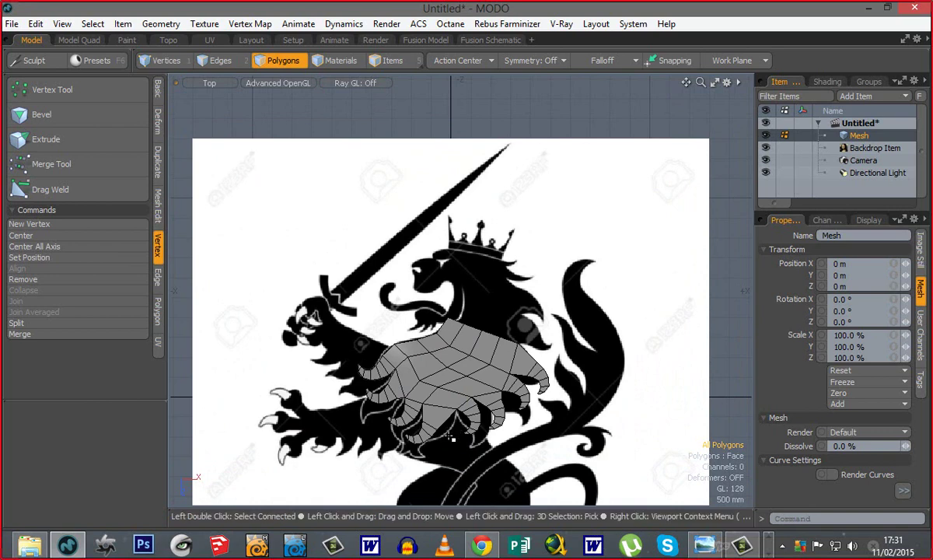
alt+shift+drag(442, 426, 455, 289)
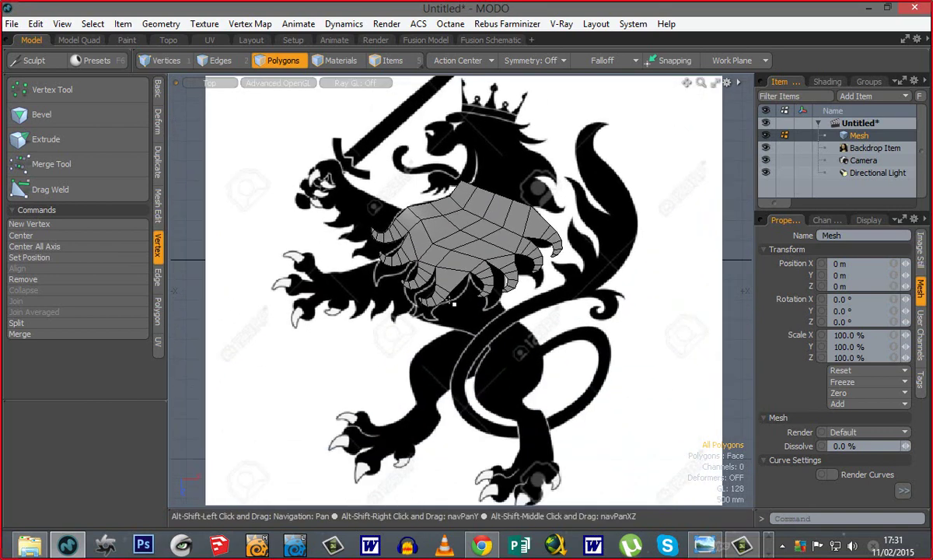
alt+shift+drag(476, 203, 468, 251)
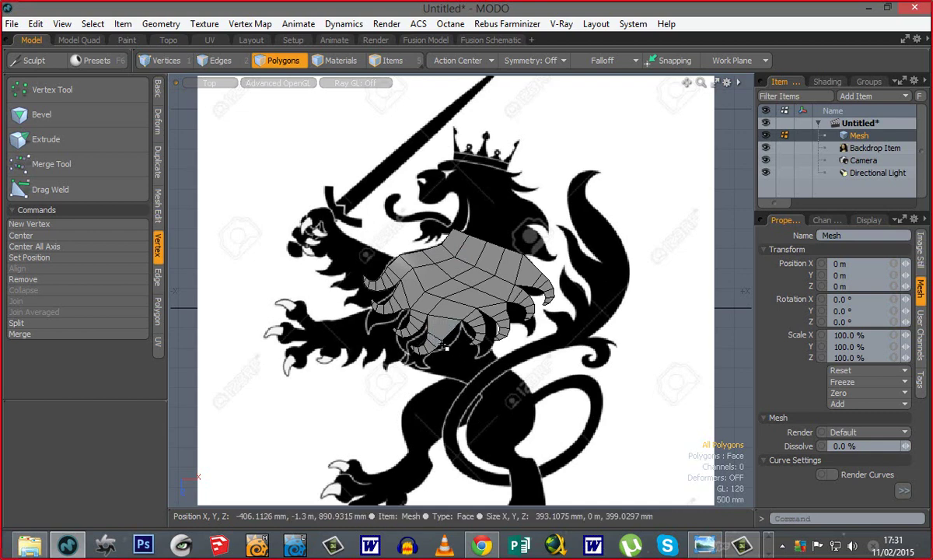
drag(752, 220, 700, 220)
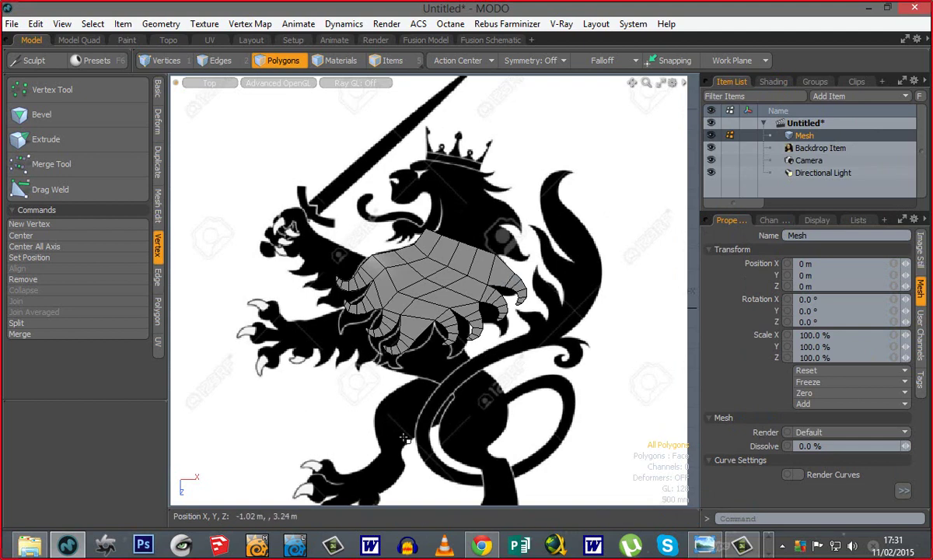
alt+shift+drag(418, 457, 426, 419)
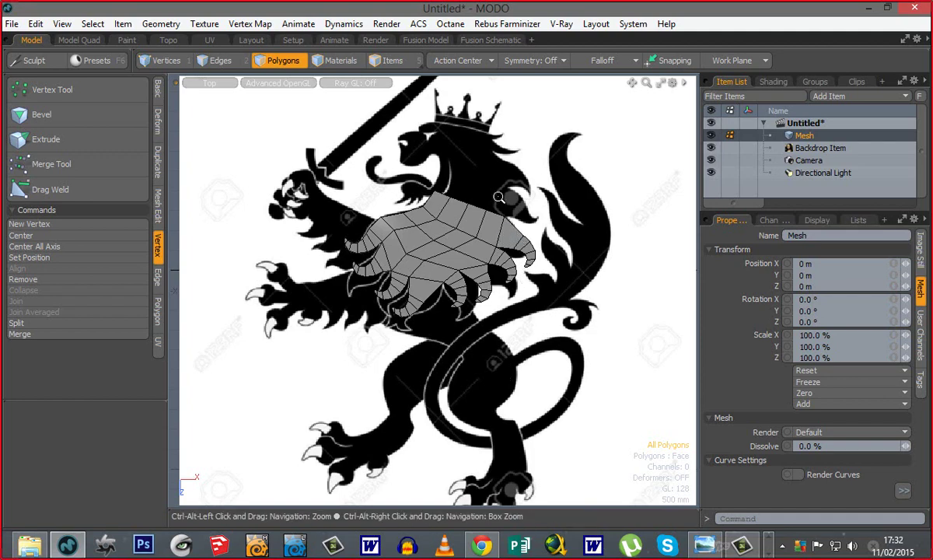
Step: Adjust the vertices at the mesh's upper edge to fit the base of the lion's neck
ctrl+alt+drag(504, 199, 563, 204)
alt+shift+drag(474, 197, 449, 329)
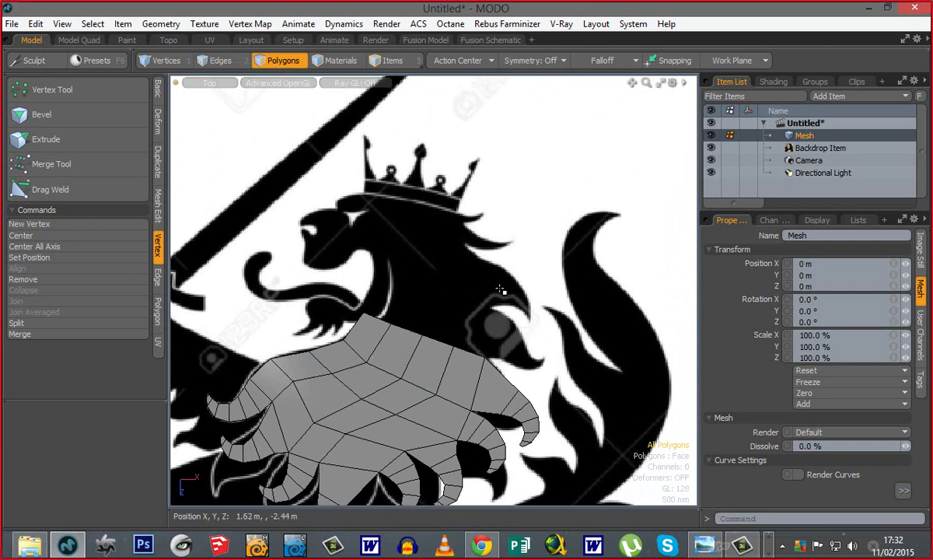
key(1)
click(363, 316)
key(w)
drag(388, 331, 414, 267)
key(space)
click(391, 324)
key(w)
key(space)
key(space)
Step: Extend the mesh's top edge three times up the lion's neck, offsetting the last extension by -60 mm in X and -360 mm in Z
click(398, 329)
key(z)
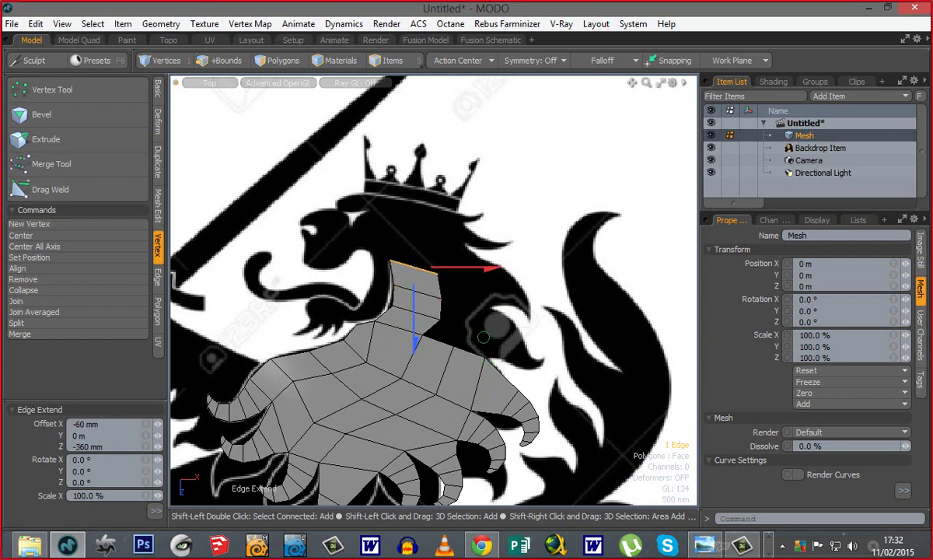
key(space)
click(486, 312)
Step: Move the vertices along the rear side of the neck strip inward to narrow the strip
ctrl+alt+drag(429, 336, 469, 311)
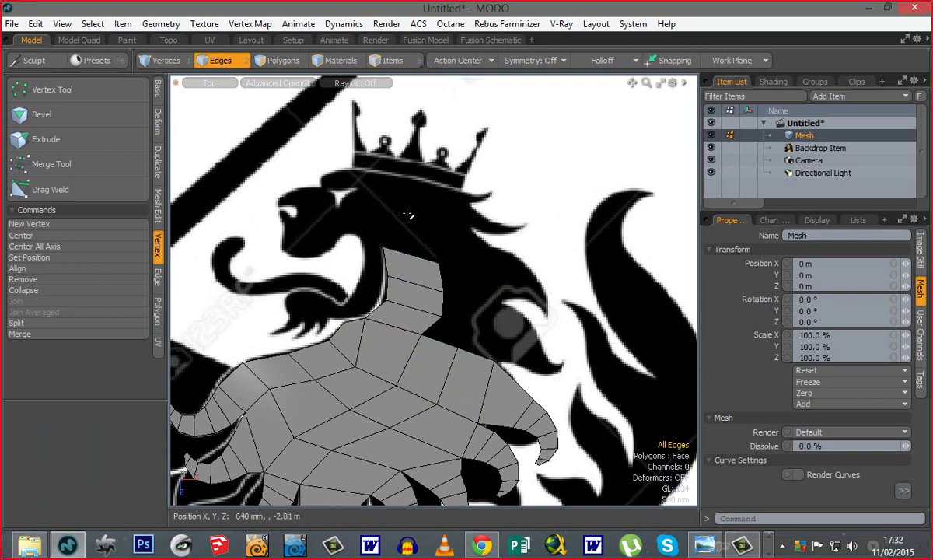
click(444, 308)
key(w)
mouse_move(445, 320)
mouse_down()
mouse_move(417, 315)
mouse_move(442, 321)
mouse_up()
key(space)
key(space)
key(space)
click(438, 263)
key(w)
drag(461, 285, 428, 274)
key(space)
Step: Move the vertex at the rear base of the neck strip inward and clear the selection
click(421, 335)
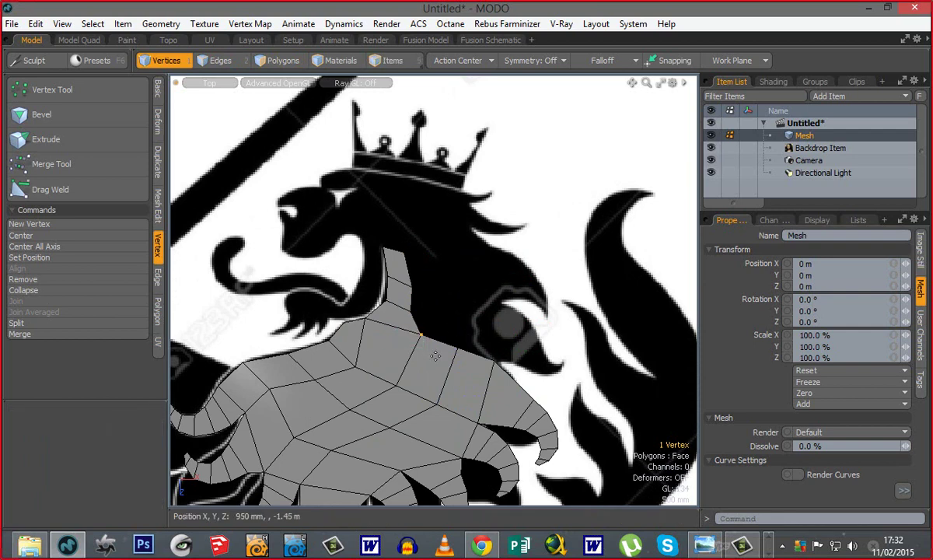
key(w)
drag(435, 356, 423, 300)
key(space)
click(453, 298)
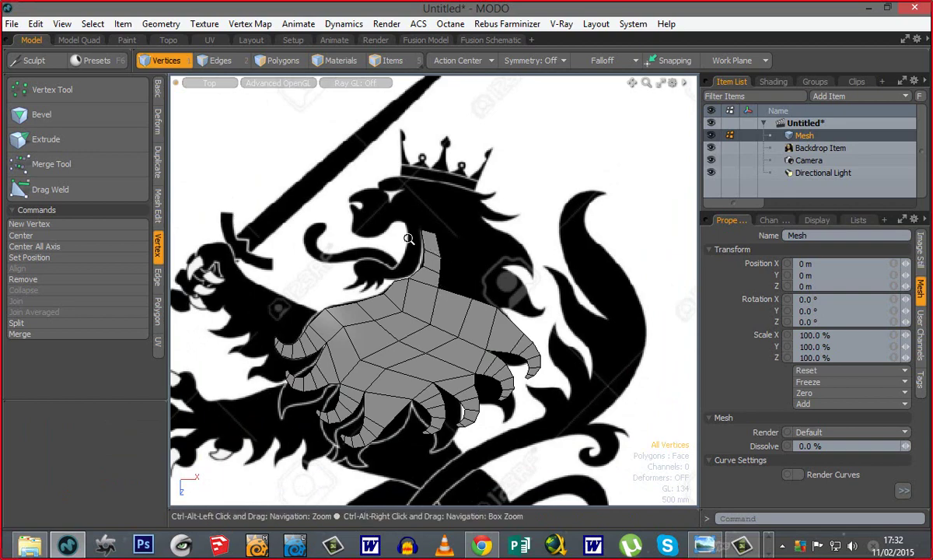
Step: Extend the top edge of the neck strip by one more quad toward the lion's jaw and clear the selection
ctrl+alt+drag(409, 237, 468, 246)
key(2)
click(455, 226)
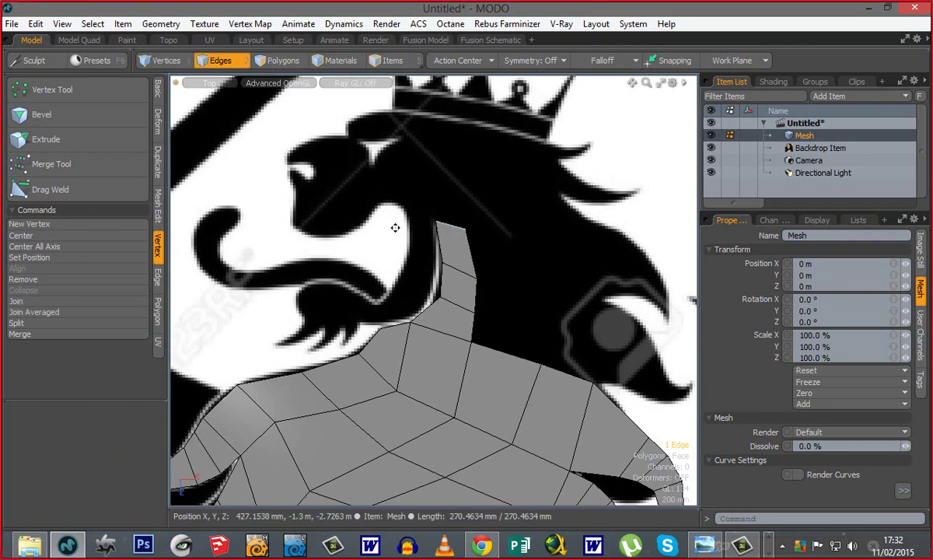
alt+shift+drag(395, 227, 407, 258)
key(z)
drag(531, 327, 524, 301)
key(q)
click(397, 248)
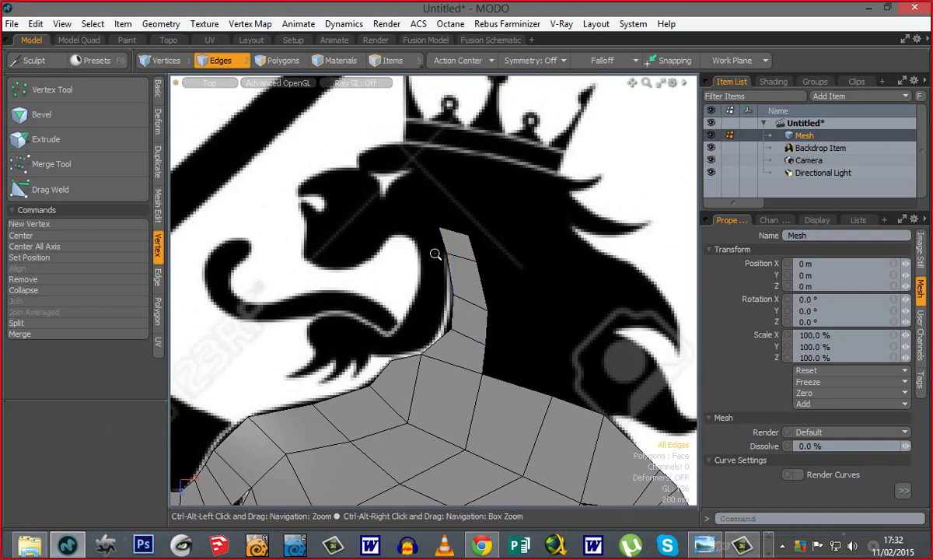
Step: Extend the front side edge of the top neck quad toward the throat and fit its outer vertex to the jaw outline
ctrl+alt+drag(436, 254, 437, 312)
click(447, 244)
key(z)
key(space)
key(space)
key(space)
click(413, 230)
key(w)
key(space)
Step: Extend the throat quad's lower edge down toward the beard twice, the first time by -20 mm in X and 300 mm in Z
key(space)
click(438, 256)
key(z)
drag(502, 360, 502, 365)
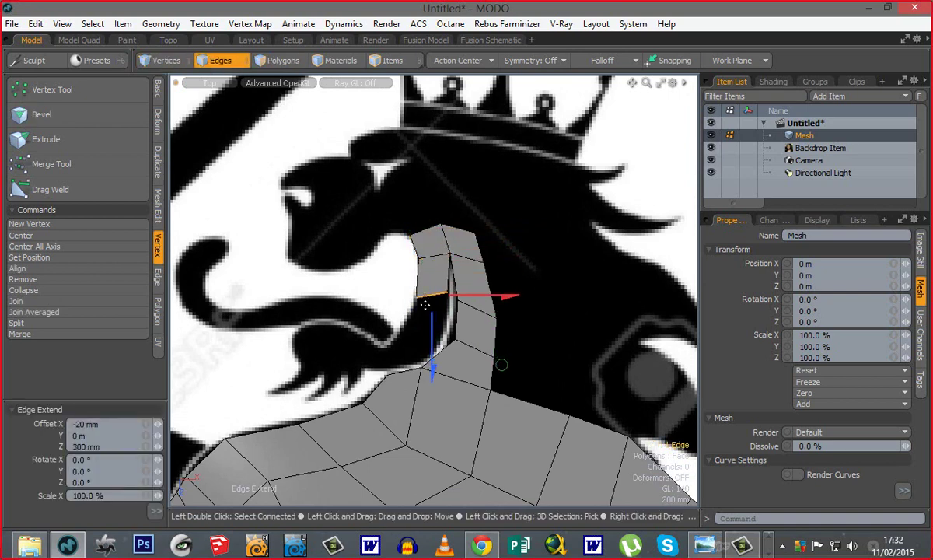
shift+drag(425, 305, 409, 338)
key(space)
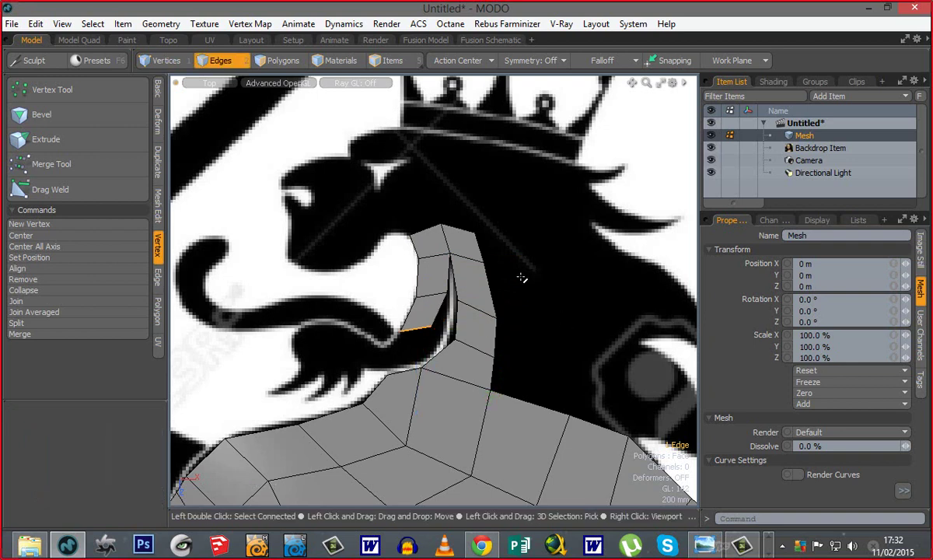
Step: Select the entire connected lion mesh in polygon mode and delete it
scroll(521, 278, down, 4)
click(543, 300)
ctrl+alt+drag(543, 300, 502, 414)
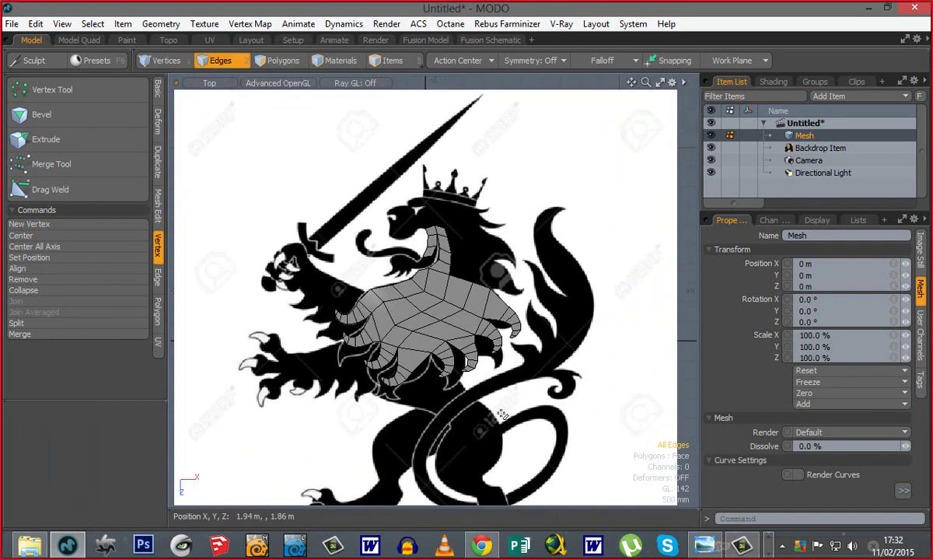
key(3)
ctrl+alt+drag(464, 329, 433, 313)
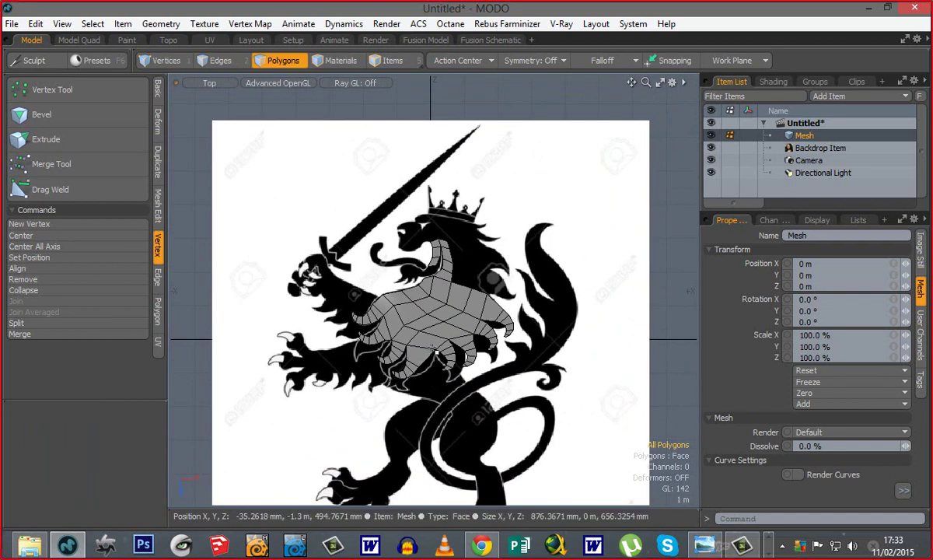
double_click(427, 307)
key(Delete)
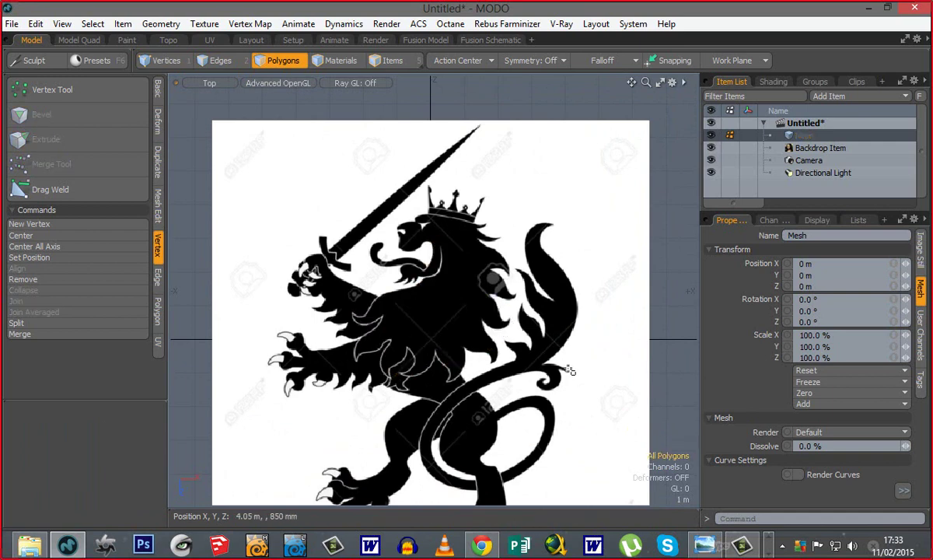
Step: Close all open scenes to start over with an empty one
click(12, 25)
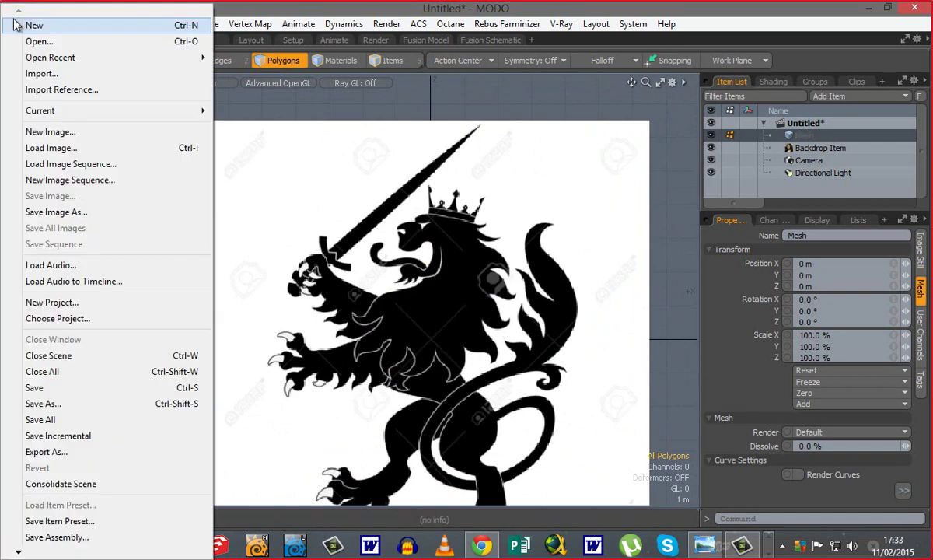
click(62, 376)
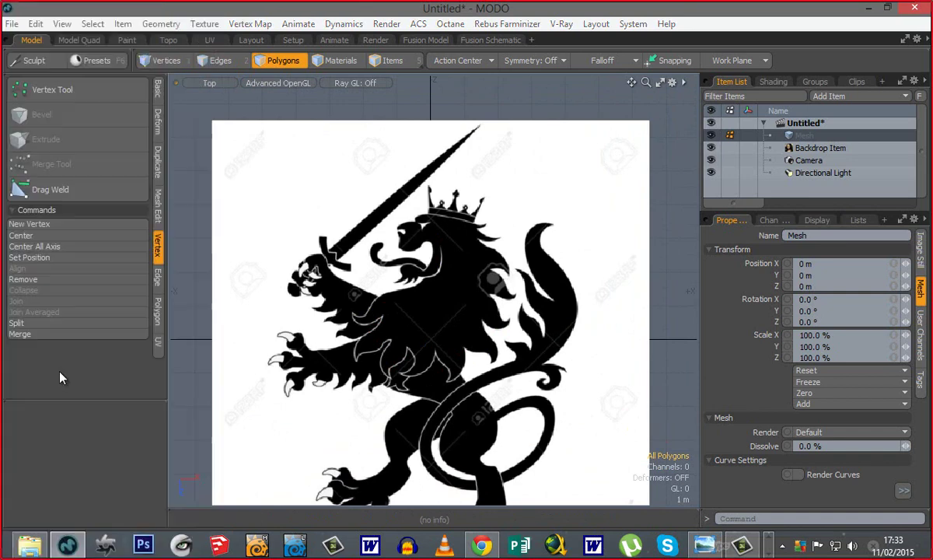
click(830, 311)
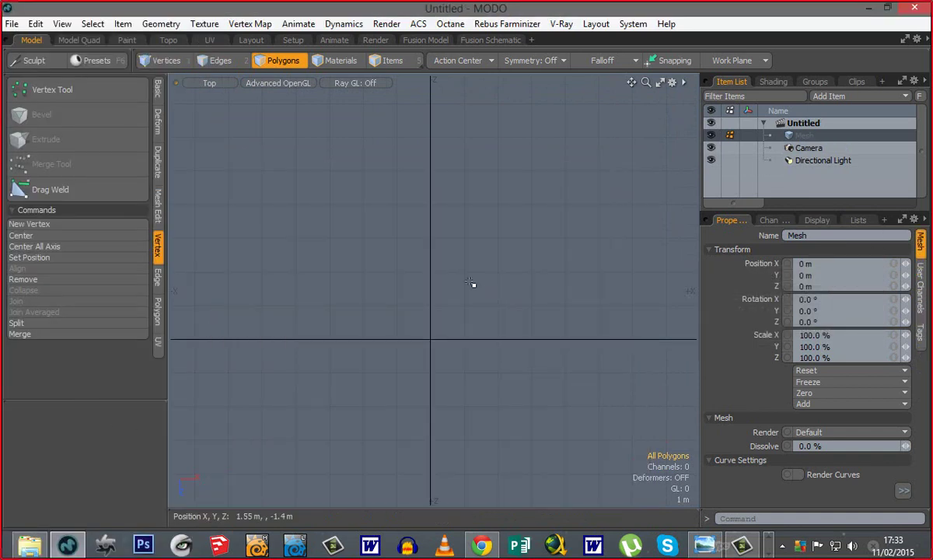
scroll(472, 283, down, 3)
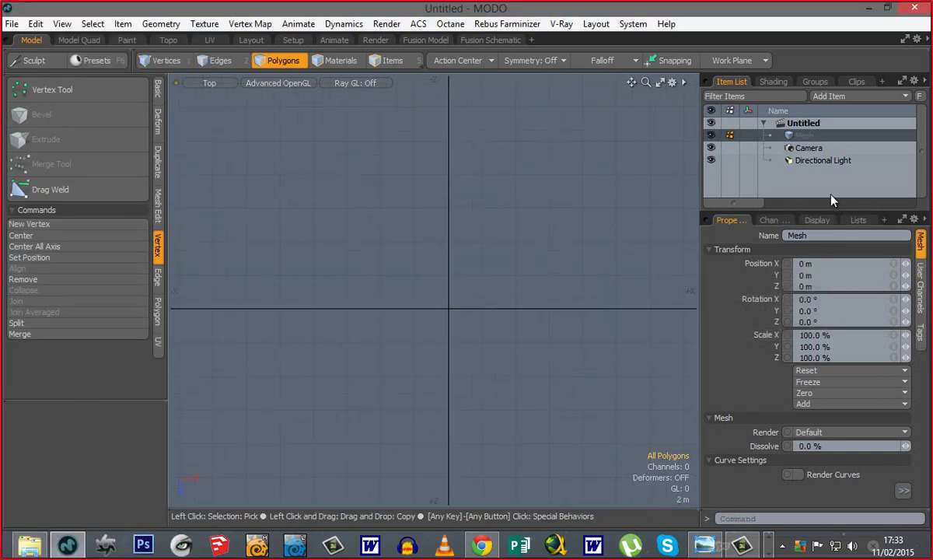
Step: Add a backdrop item to the new scene, keeping its projection type at Front
click(834, 97)
click(836, 62)
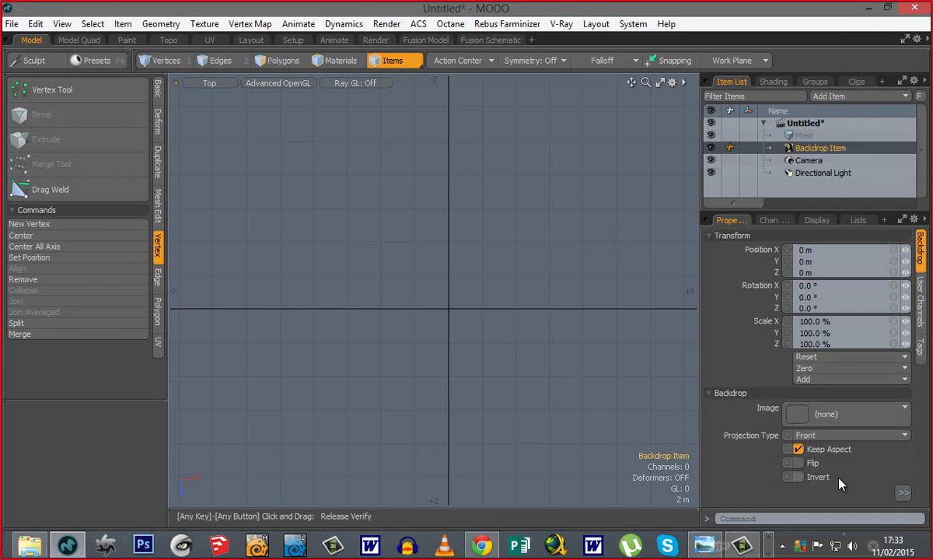
click(817, 437)
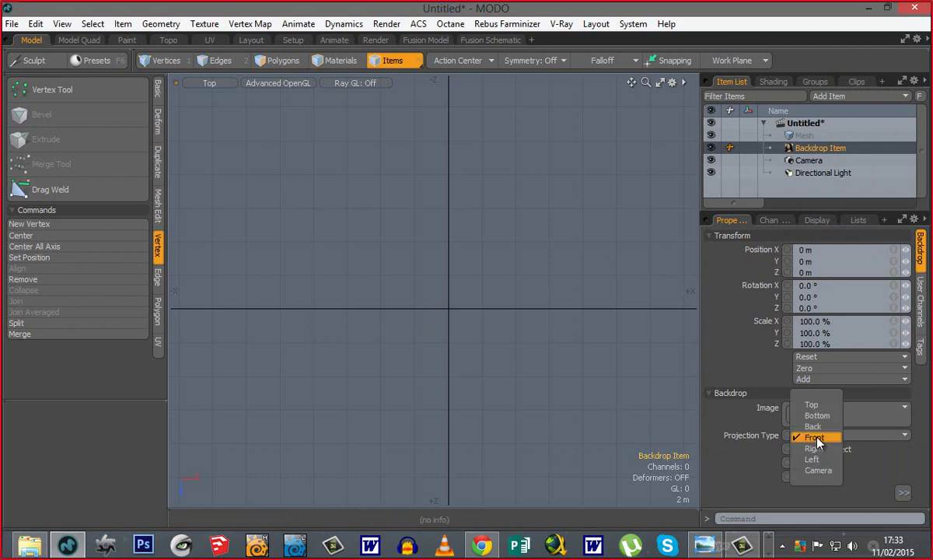
click(574, 379)
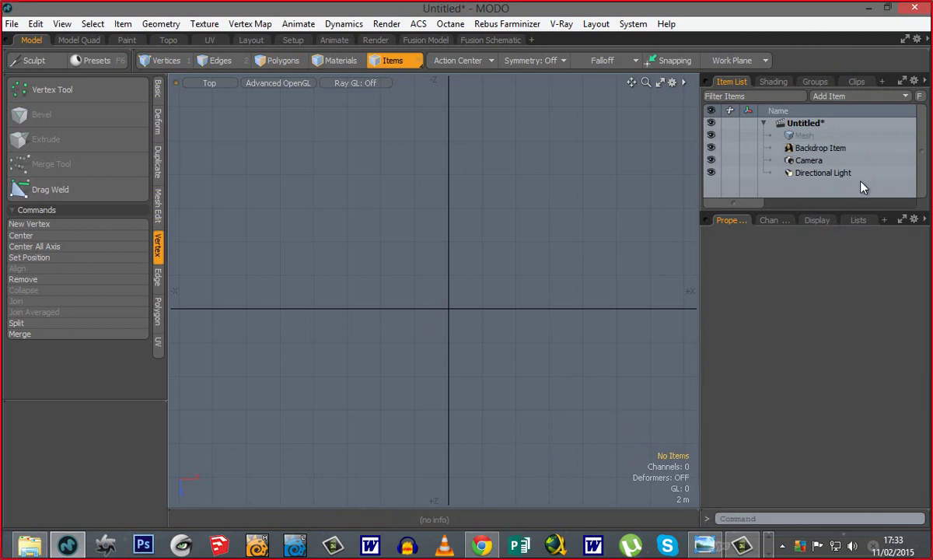
Step: Load the scrollwork-and-flower sketch as an image clip for the backdrop item
click(810, 147)
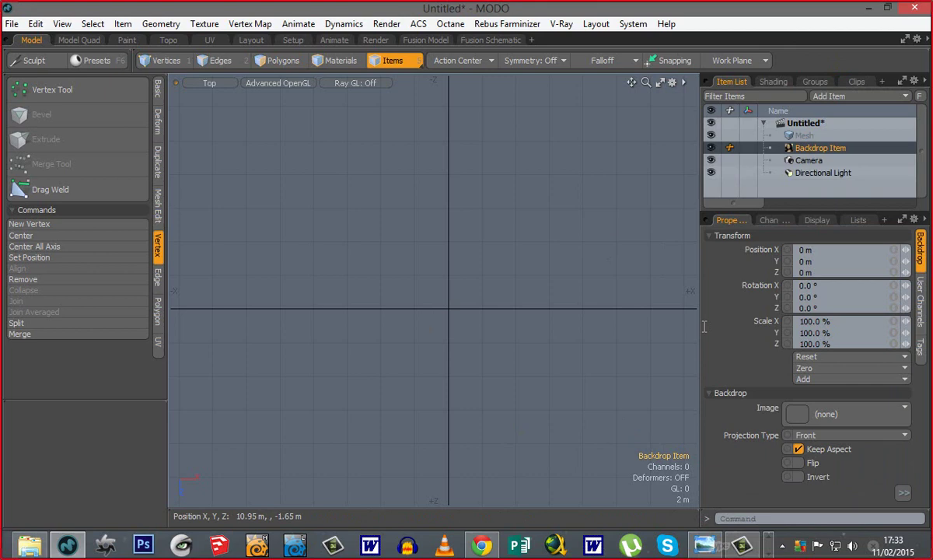
click(822, 412)
click(760, 104)
click(761, 105)
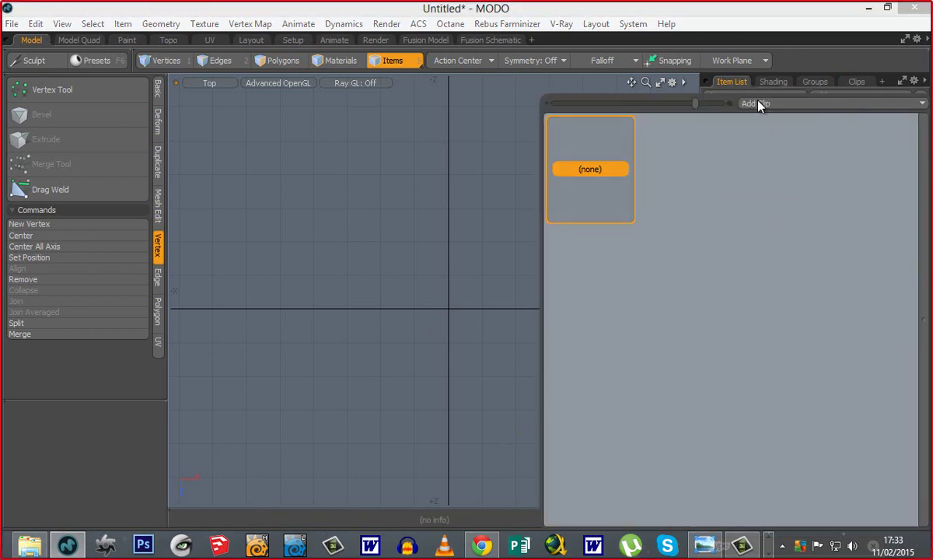
double_click(399, 138)
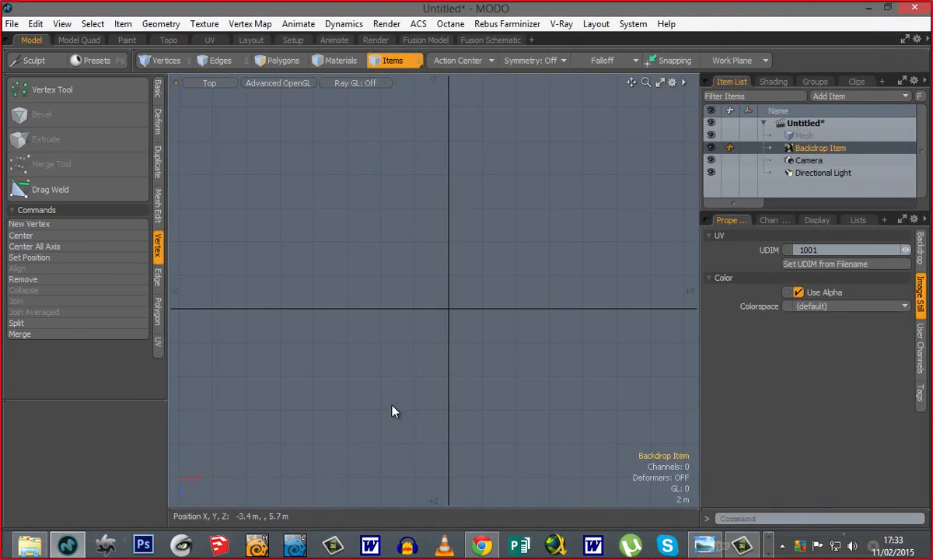
Step: Switch the viewport to Front view and set the backdrop image's colorspace to Linear
key(ctrl+space)
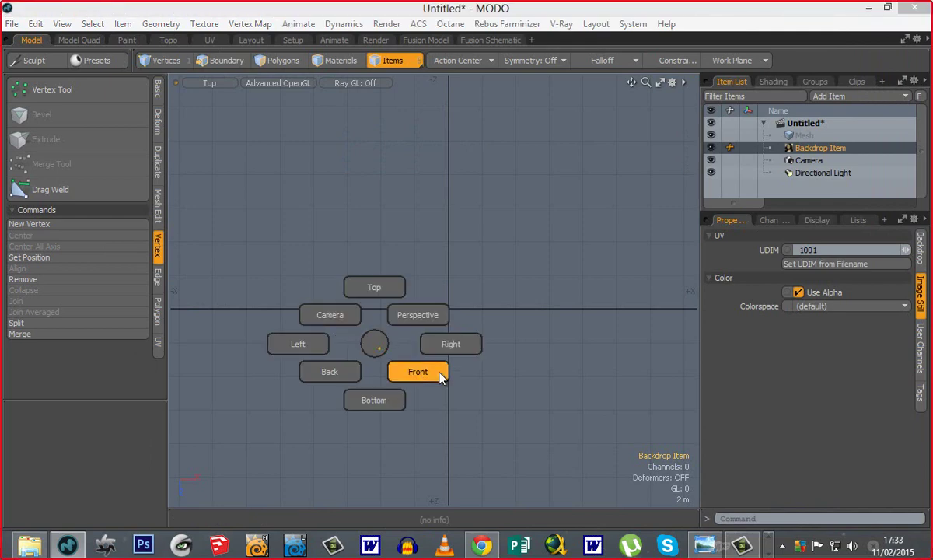
click(437, 373)
click(797, 306)
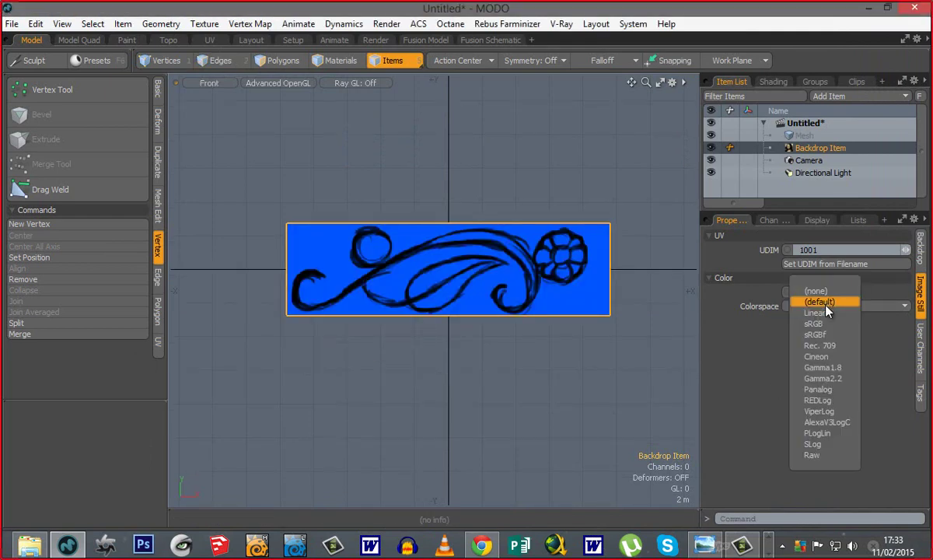
click(826, 316)
Step: Switch to polygon mode and widen the viewport so the whole scrollwork sketch fits
ctrl+alt+drag(412, 242, 531, 294)
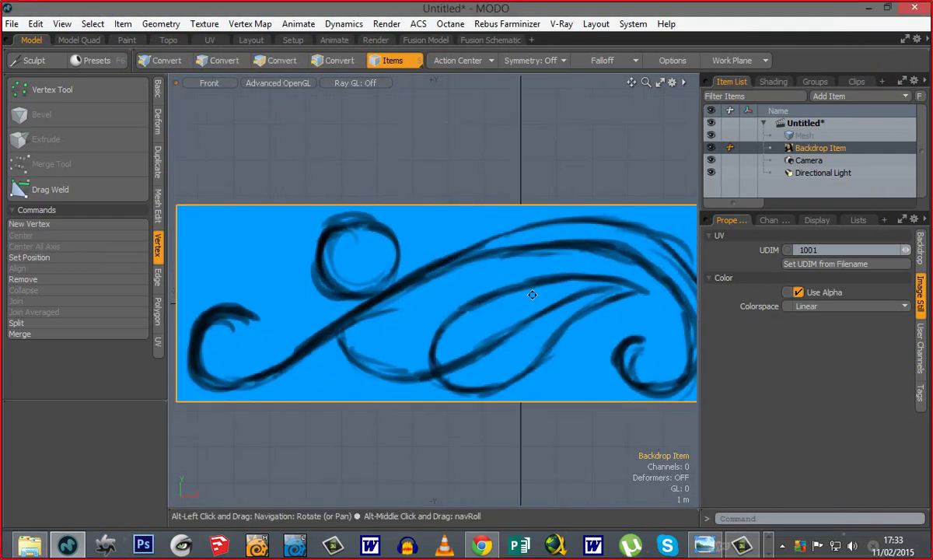
alt+drag(538, 362, 383, 352)
click(280, 67)
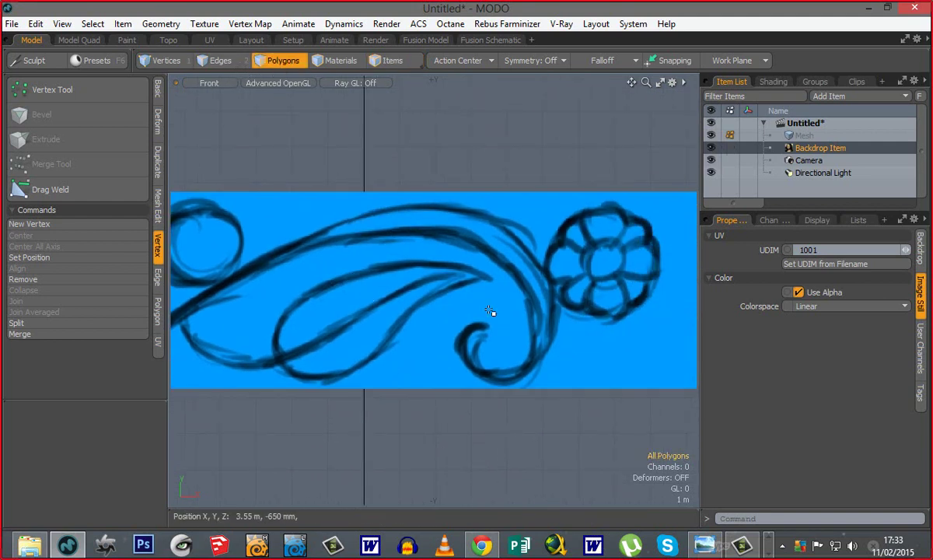
mouse_move(460, 319)
ctrl+alt+mouse_down()
mouse_move(404, 327)
mouse_move(444, 315)
ctrl+alt+mouse_up()
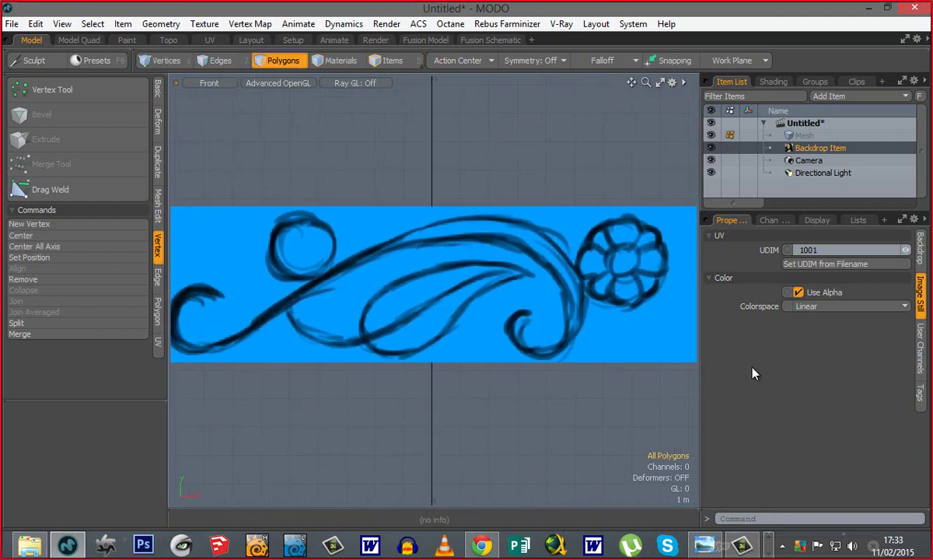
drag(780, 392, 822, 390)
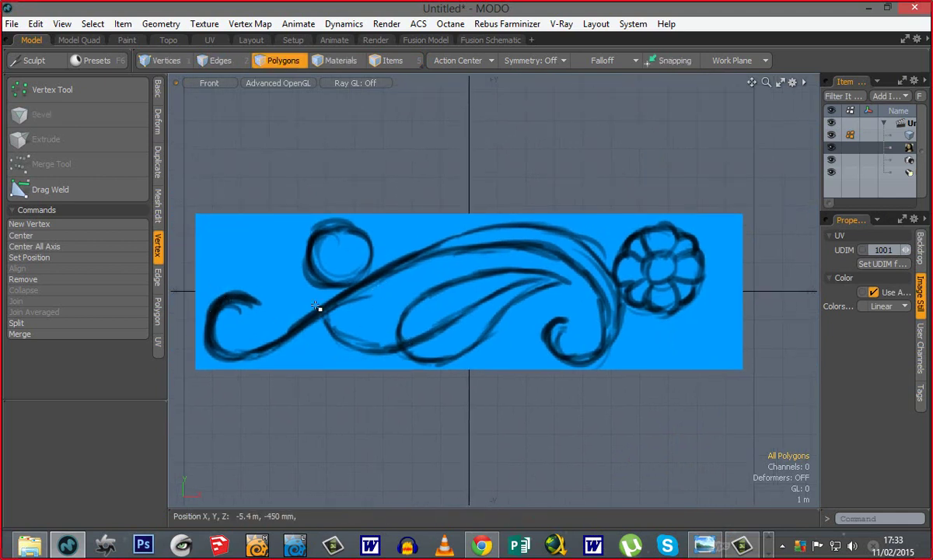
Step: Create a Quadball sphere with a 1 m radius in the empty space above the scrollwork sketch
alt+shift+drag(383, 327, 407, 309)
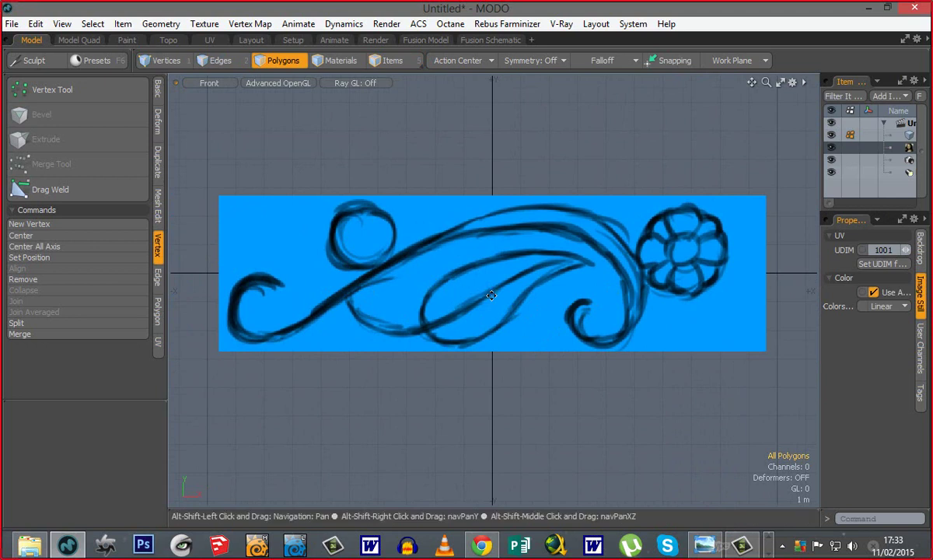
alt+shift+drag(458, 293, 414, 296)
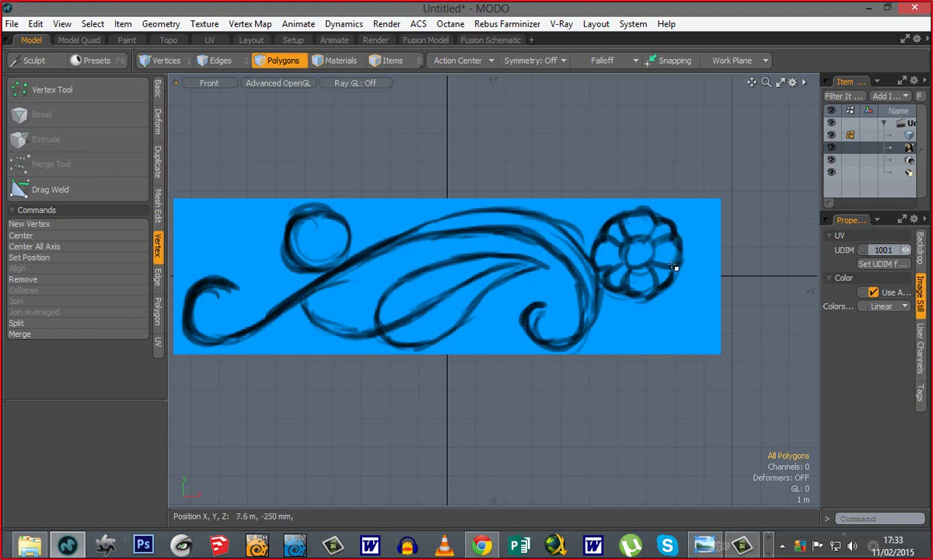
alt+shift+drag(639, 285, 752, 294)
ctrl+alt+drag(639, 294, 677, 317)
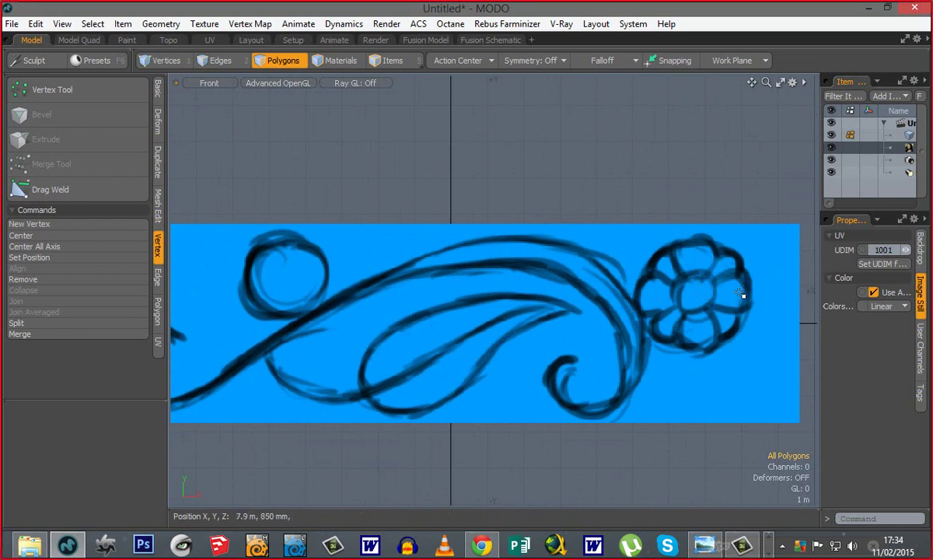
click(156, 84)
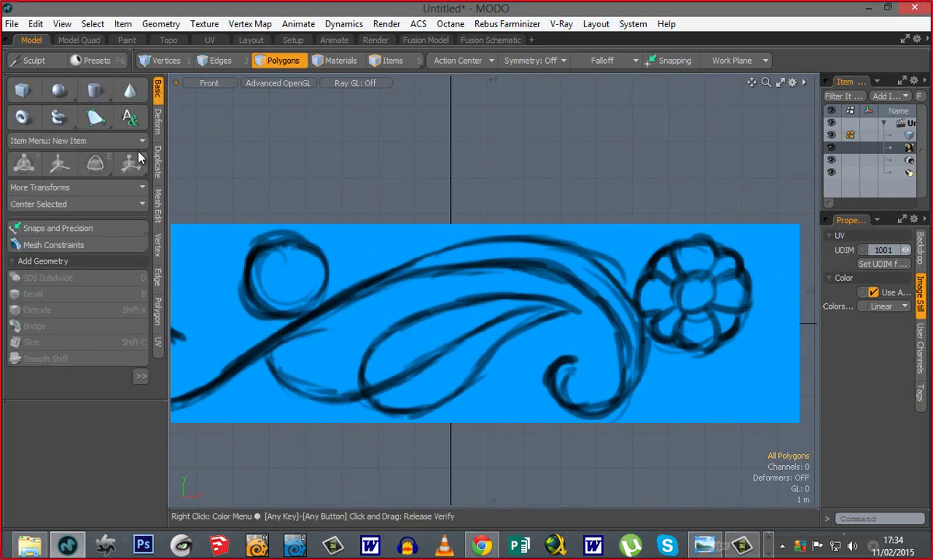
click(59, 91)
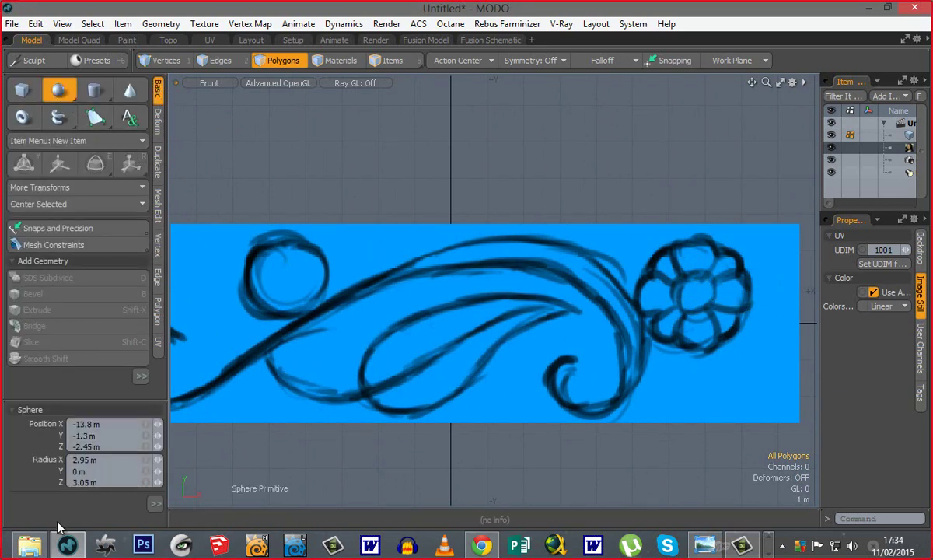
drag(115, 401, 115, 288)
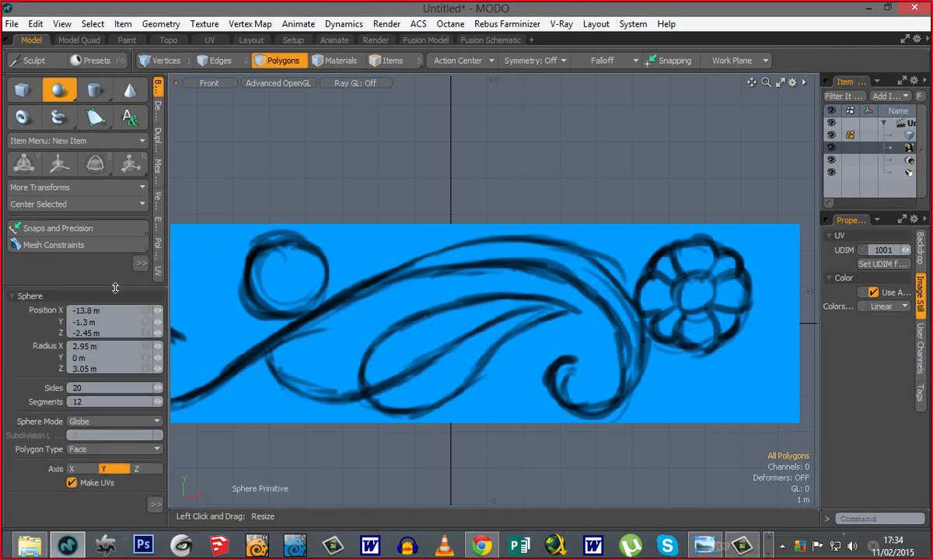
click(115, 422)
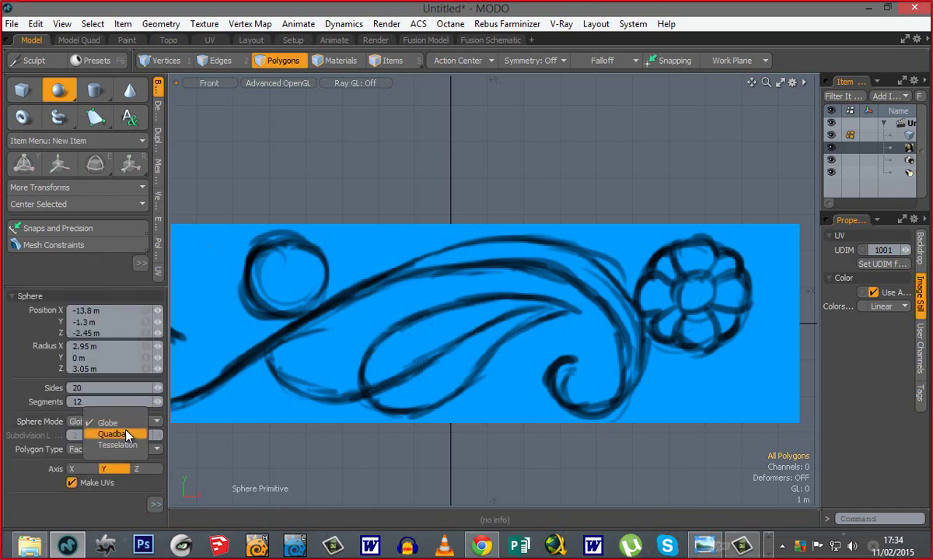
click(117, 434)
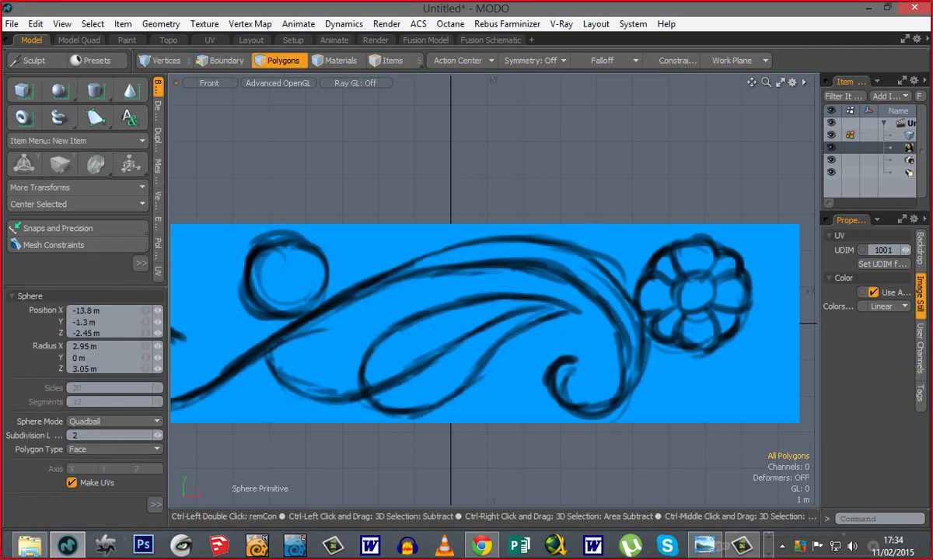
ctrl+drag(461, 171, 498, 171)
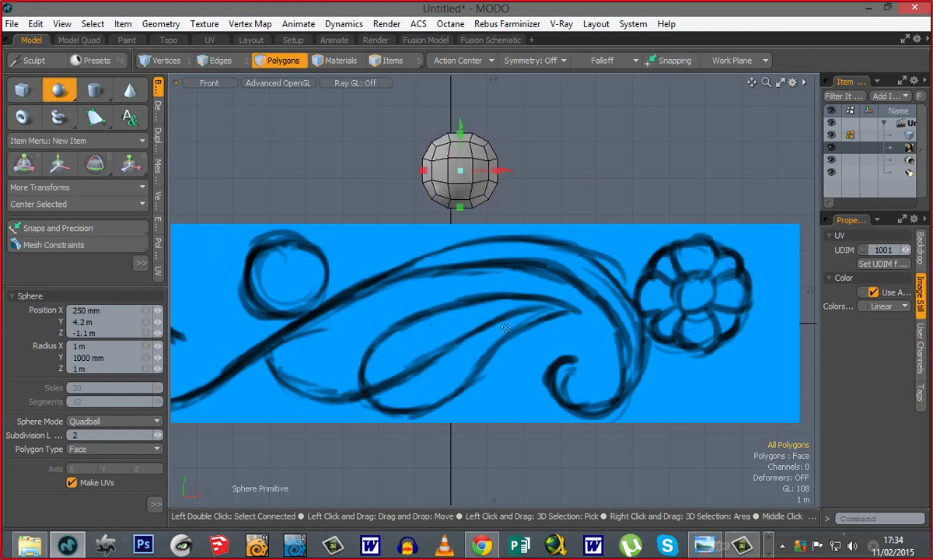
key(space)
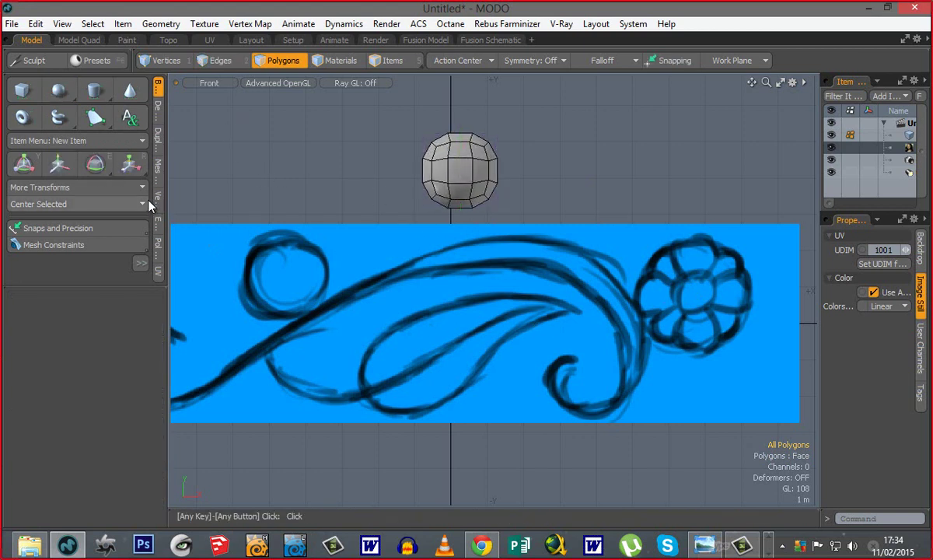
Step: Center the sphere on all axes
click(158, 199)
click(51, 247)
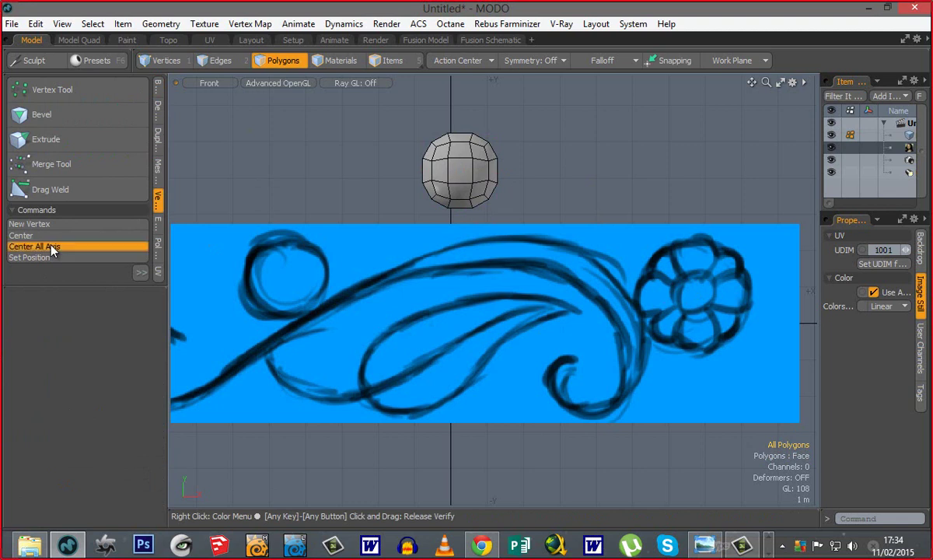
alt+shift+drag(465, 347, 441, 317)
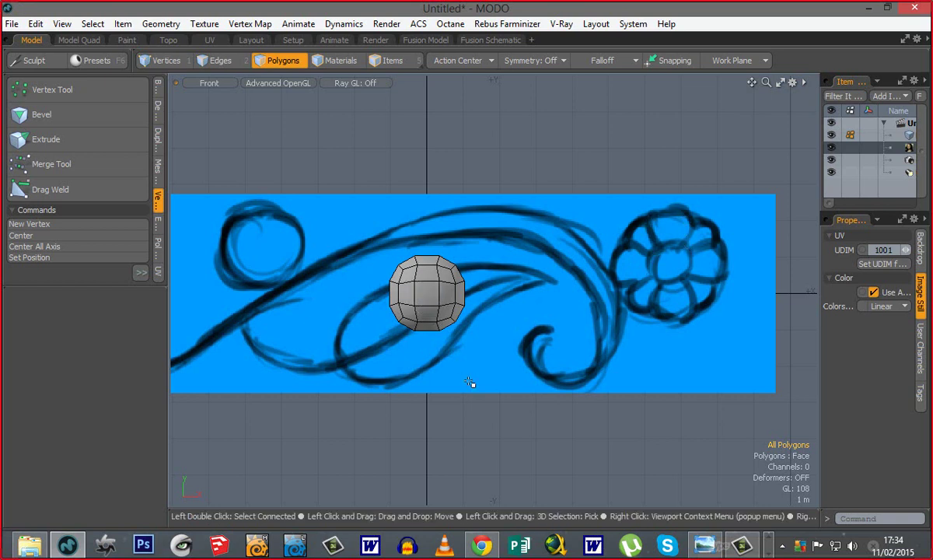
Step: Switch to Perspective view and examine the sphere's position against the backdrop image from an angle
key(ctrl+space)
click(390, 314)
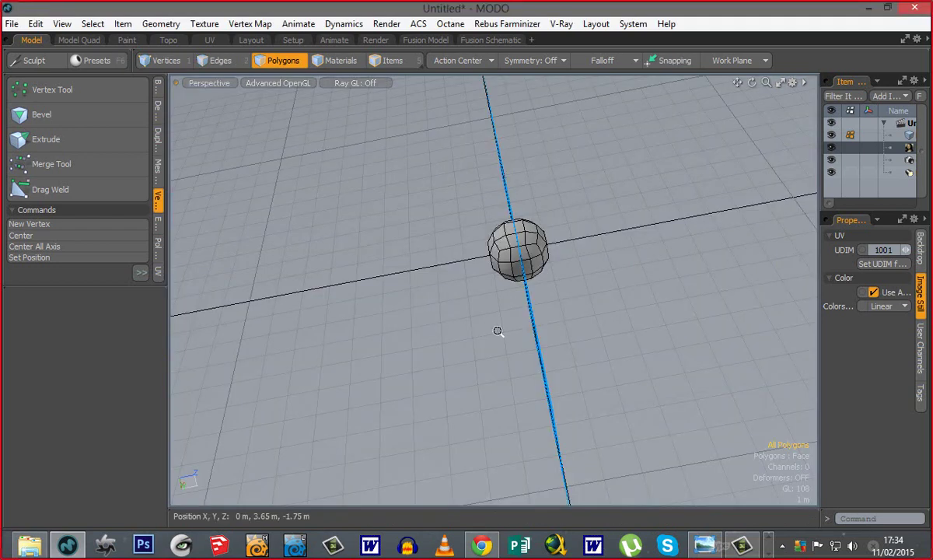
ctrl+alt+drag(498, 331, 430, 326)
alt+drag(436, 365, 518, 329)
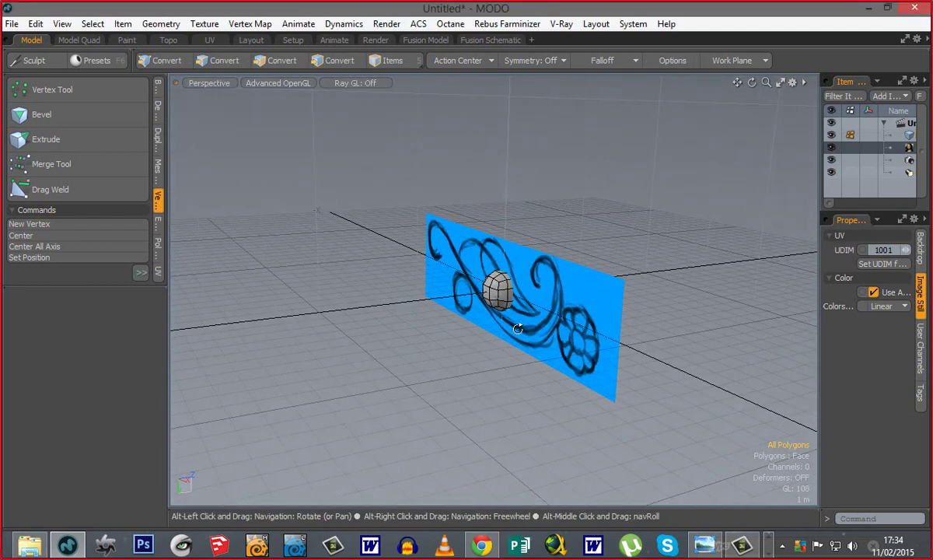
alt+drag(469, 393, 579, 417)
alt+drag(395, 357, 391, 372)
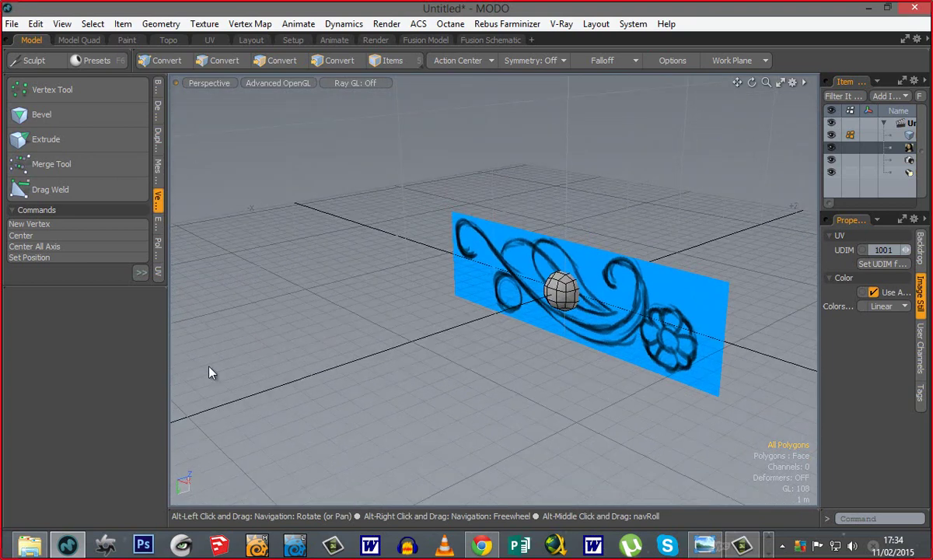
Step: Create a Globe-mode sphere with a radius of about 2.85 m in the empty space in front of the backdrop
drag(103, 286, 103, 324)
click(158, 88)
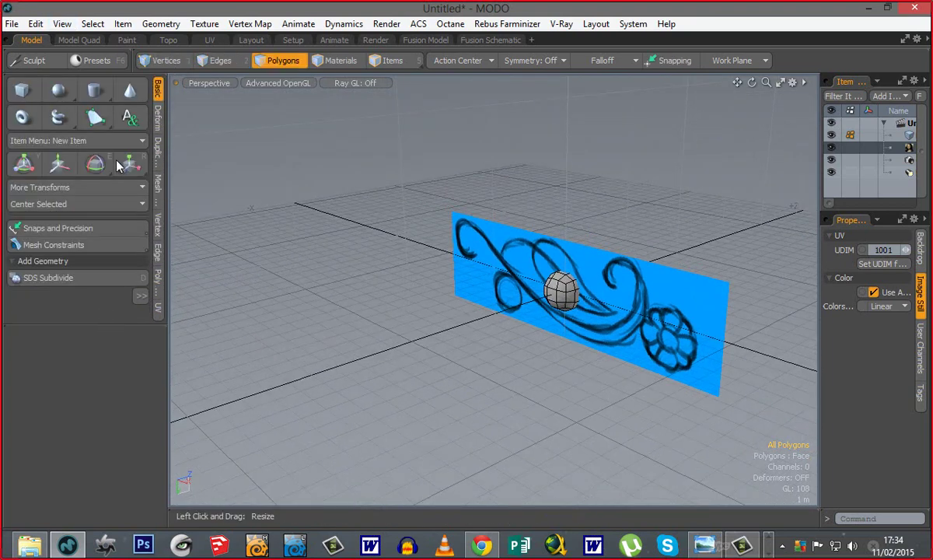
click(59, 92)
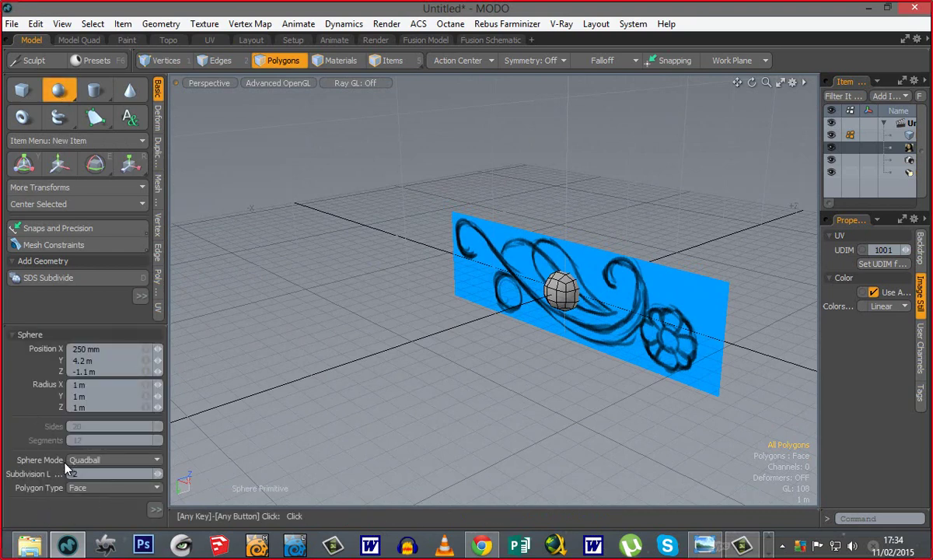
click(100, 461)
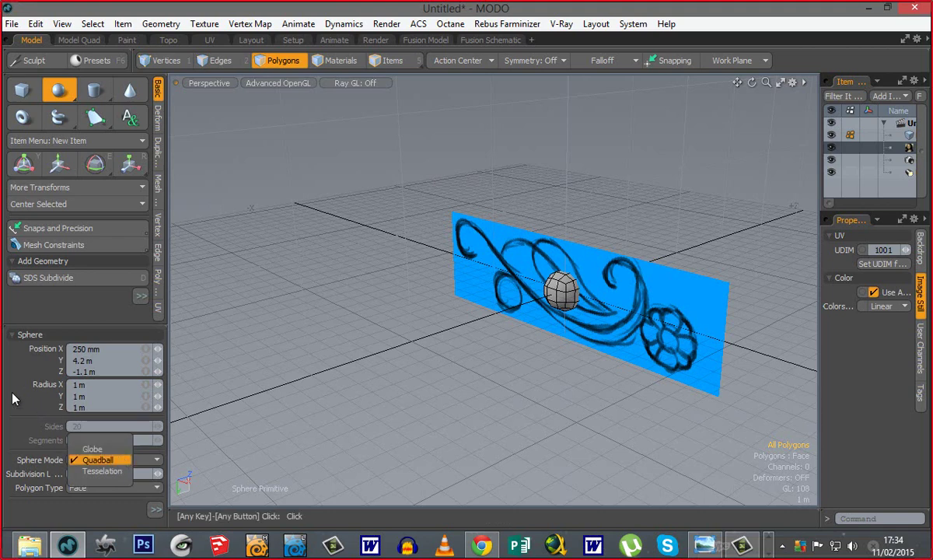
click(12, 399)
click(91, 463)
click(91, 450)
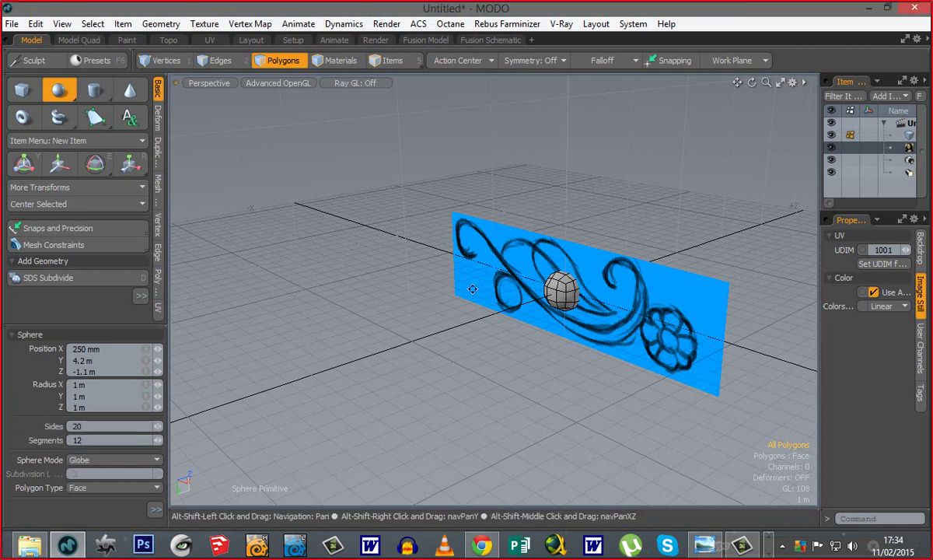
alt+shift+drag(472, 290, 547, 307)
mouse_move(336, 264)
ctrl+mouse_down()
mouse_move(410, 302)
mouse_move(350, 300)
mouse_move(366, 358)
ctrl+mouse_up()
Step: Examine the polygon layout around the Globe sphere's pole and compare it with the Quadball sphere
alt+drag(344, 225, 584, 283)
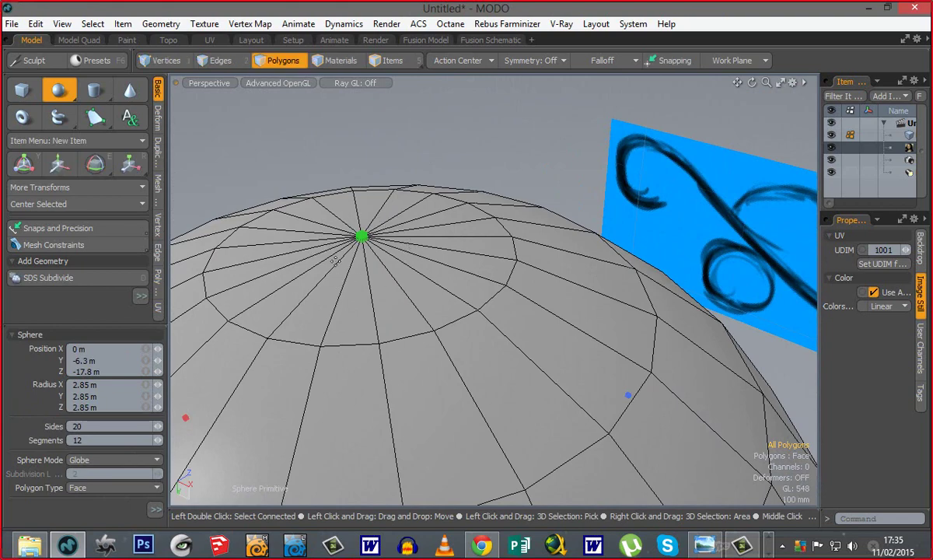
ctrl+alt+drag(535, 342, 416, 274)
alt+drag(425, 362, 383, 186)
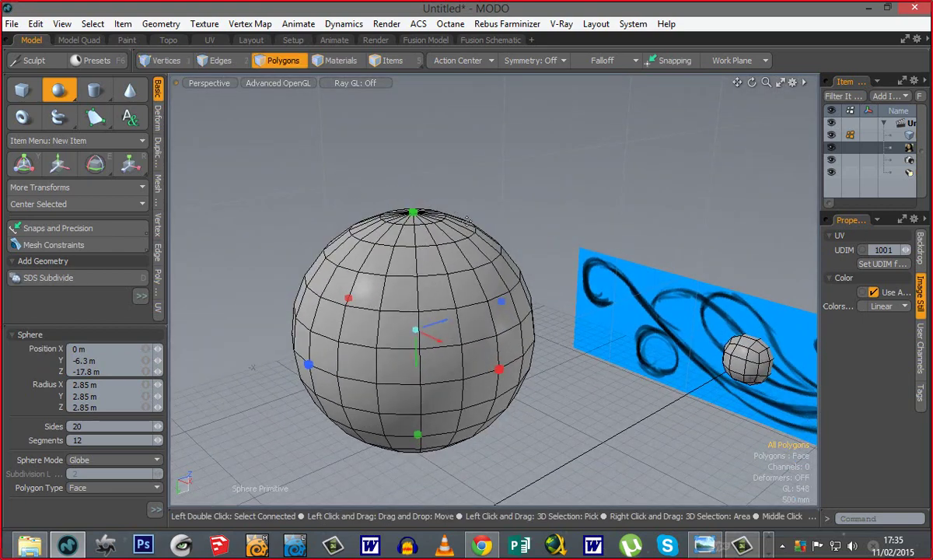
alt+drag(456, 390, 413, 322)
alt+drag(412, 260, 409, 319)
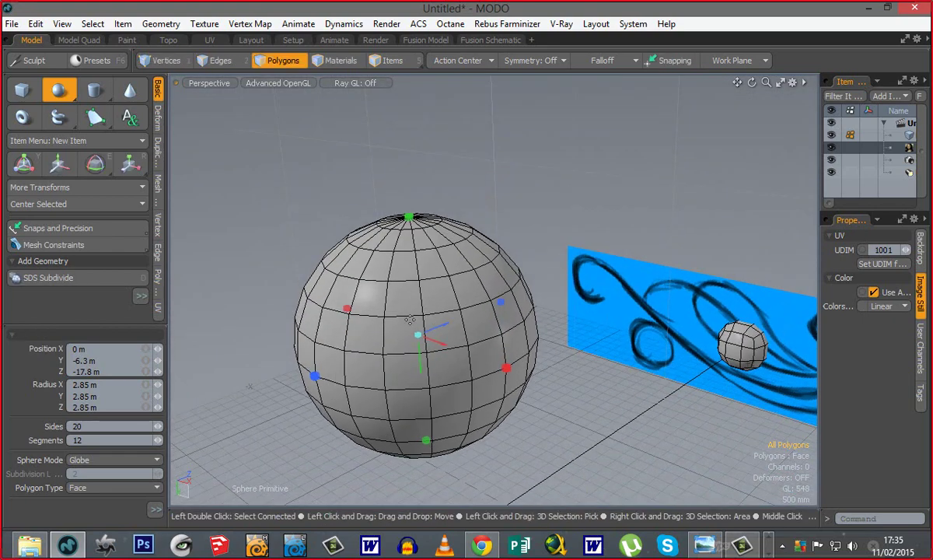
scroll(591, 385, down, 3)
alt+shift+drag(591, 381, 497, 344)
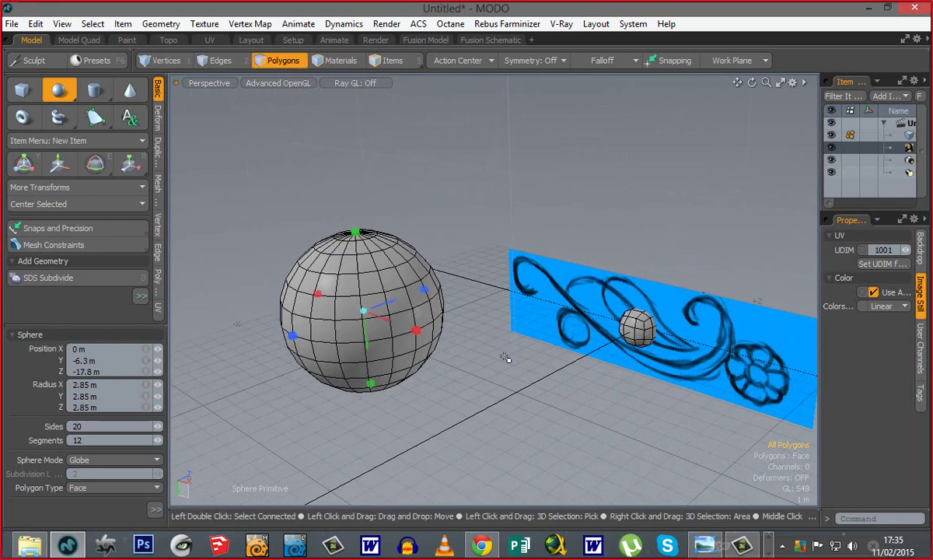
Step: Delete the Globe sphere, leaving the Quadball sphere at the backdrop
key(space)
double_click(405, 321)
key(Delete)
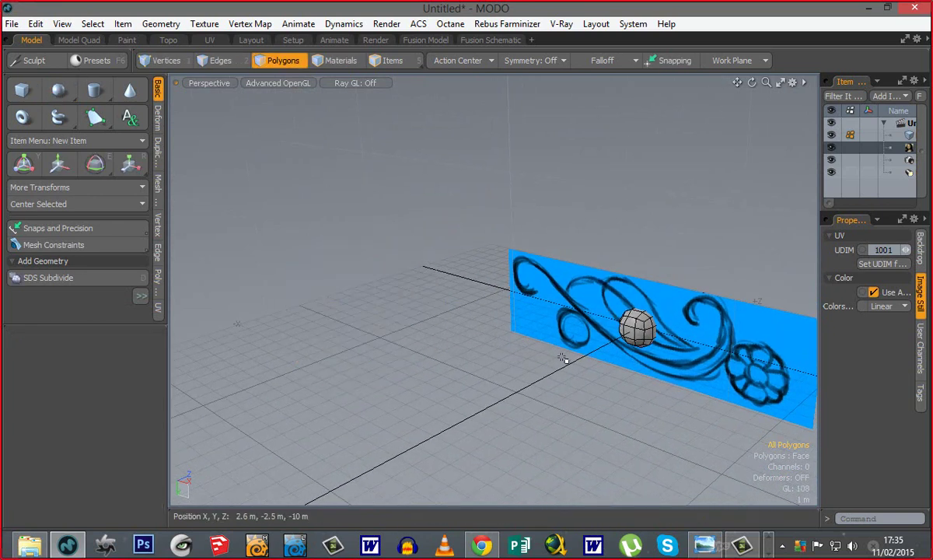
Step: Examine the Quadball sphere's polygon layout up close from several angles
alt+shift+drag(654, 342, 571, 339)
key(a)
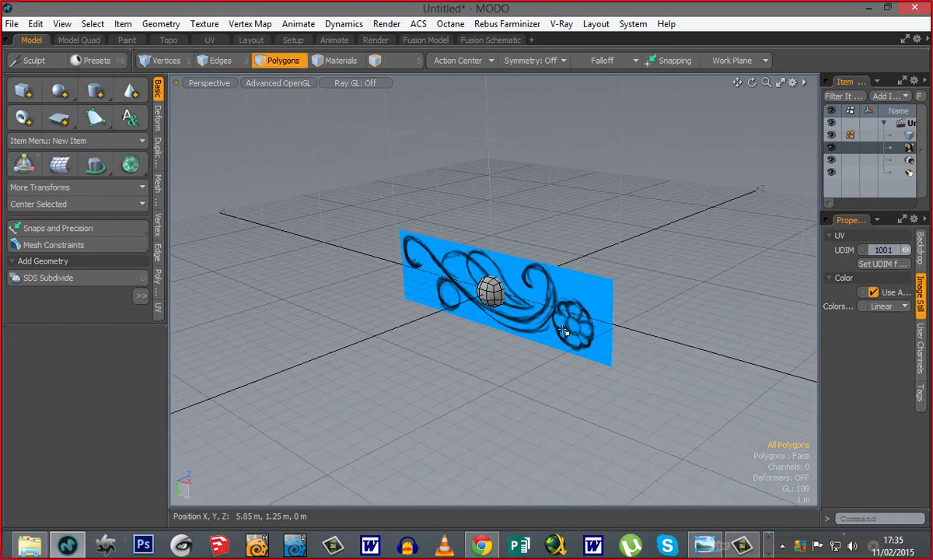
ctrl+alt+drag(587, 296, 696, 311)
alt+drag(437, 317, 616, 296)
alt+drag(555, 278, 677, 271)
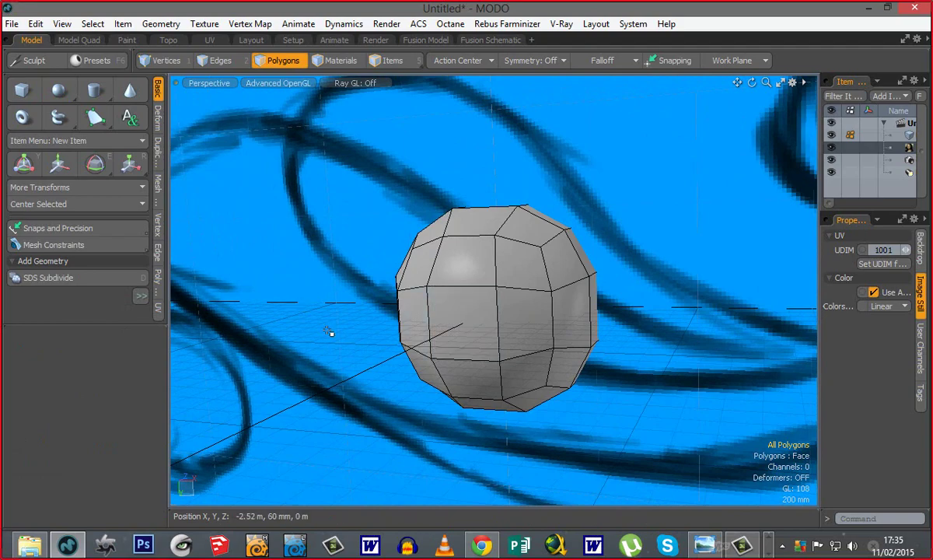
alt+drag(480, 302, 543, 316)
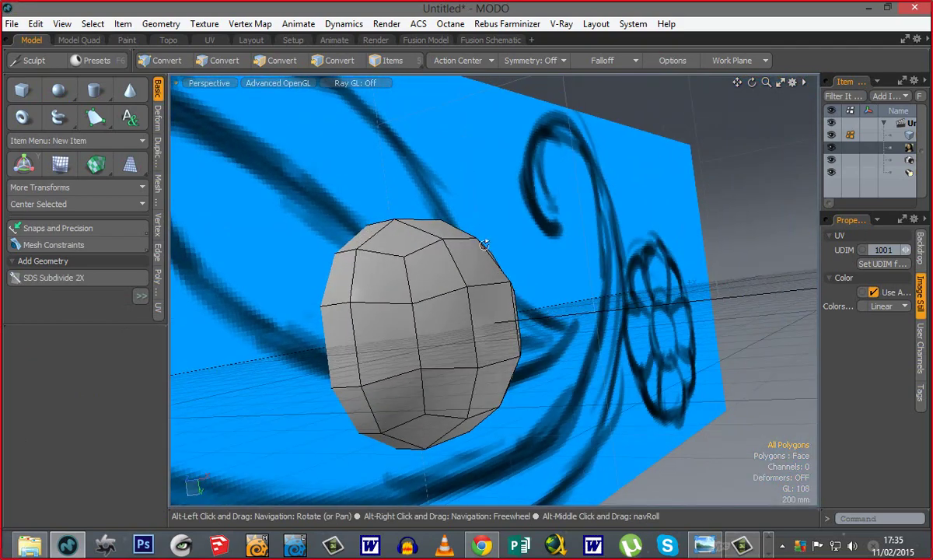
alt+drag(484, 244, 469, 361)
Step: Switch to Front view and frame the Quadball sphere together with the sketch's scrolls and flower
key(ctrl+space)
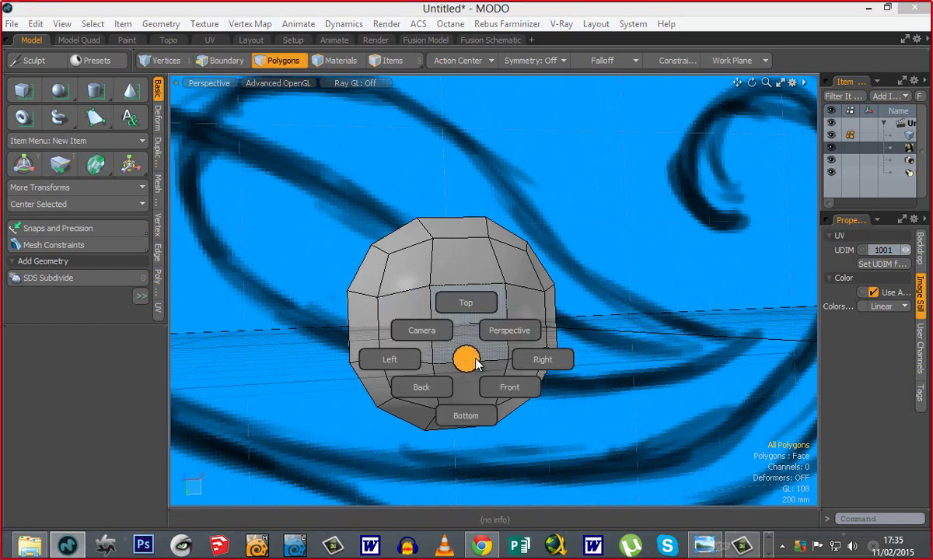
click(507, 390)
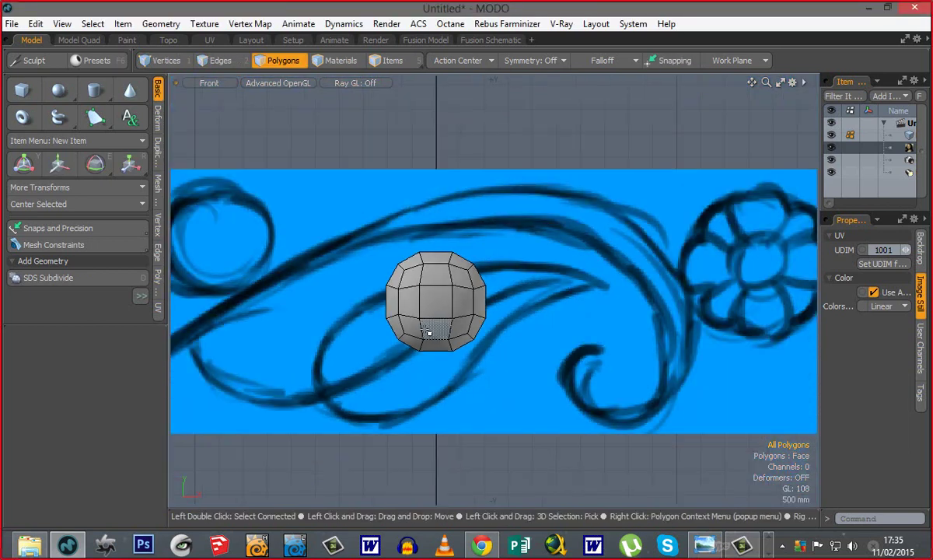
scroll(429, 329, up, 1)
alt+shift+drag(469, 294, 503, 311)
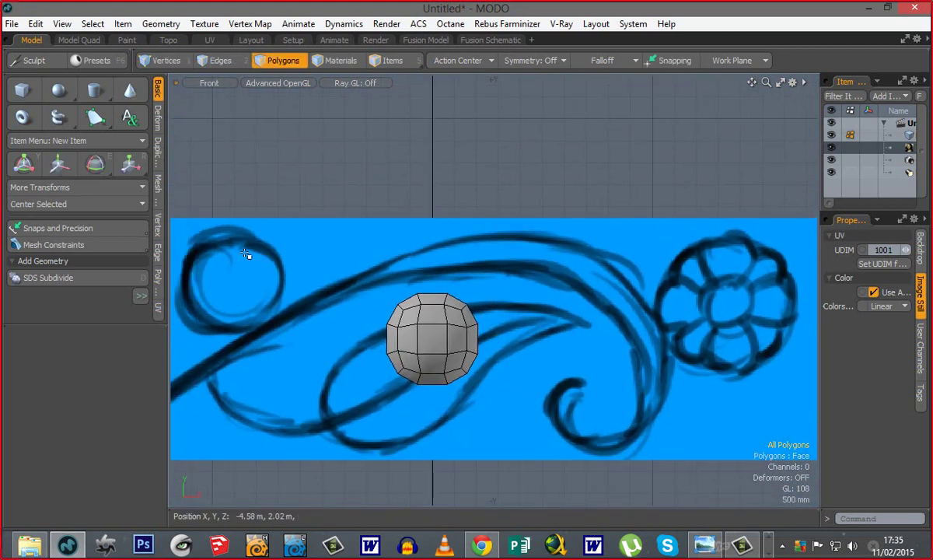
alt+shift+drag(491, 273, 480, 264)
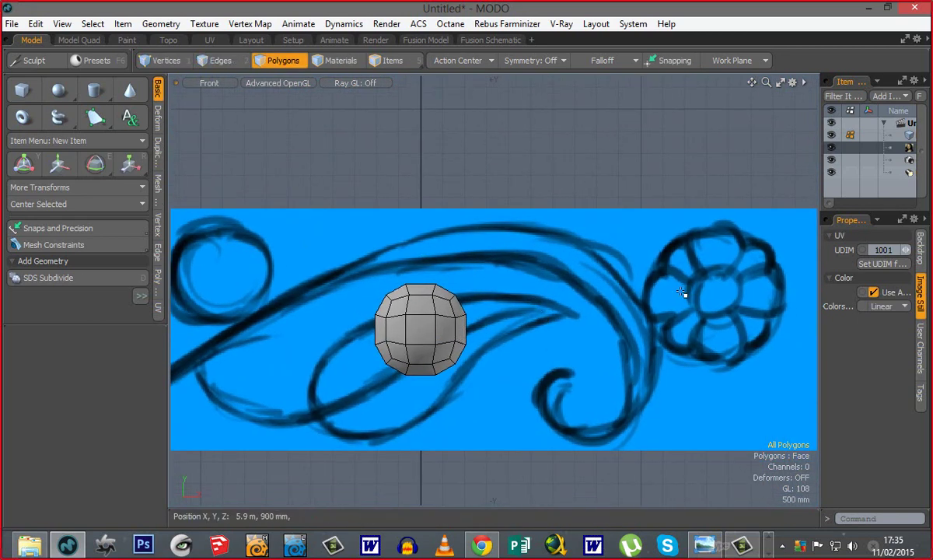
Step: Duplicate the whole Quadball sphere and move the copy straight up above the scrollwork sketch
double_click(419, 330)
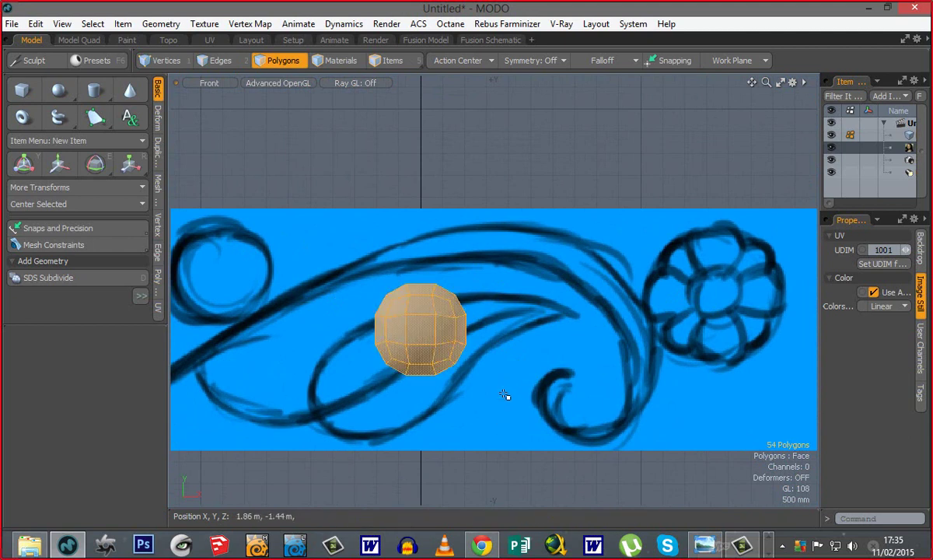
key(ctrl+c)
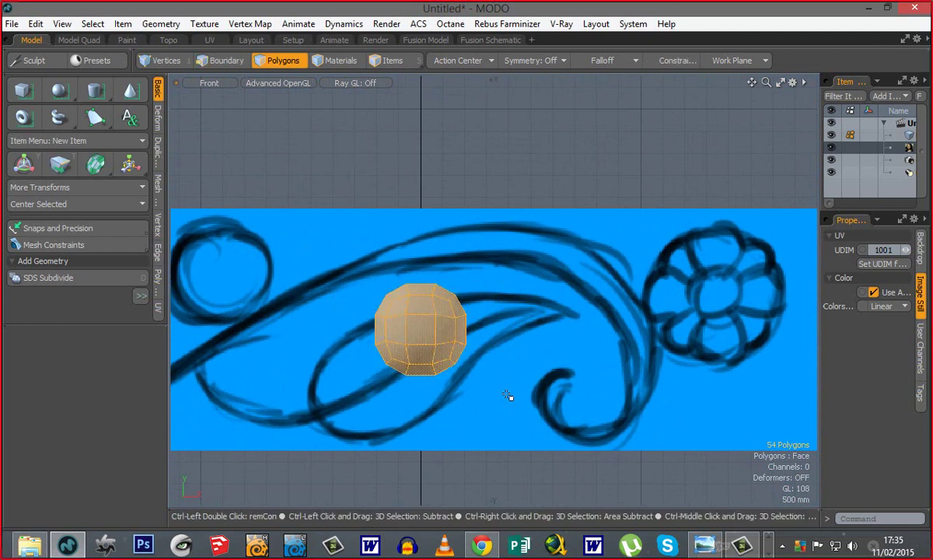
key(ctrl+v)
key(w)
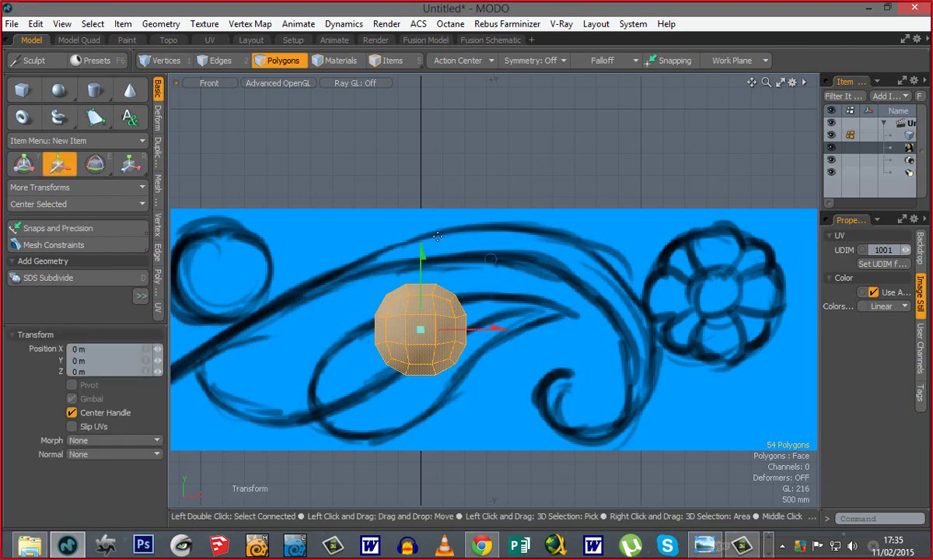
drag(424, 256, 424, 109)
key(space)
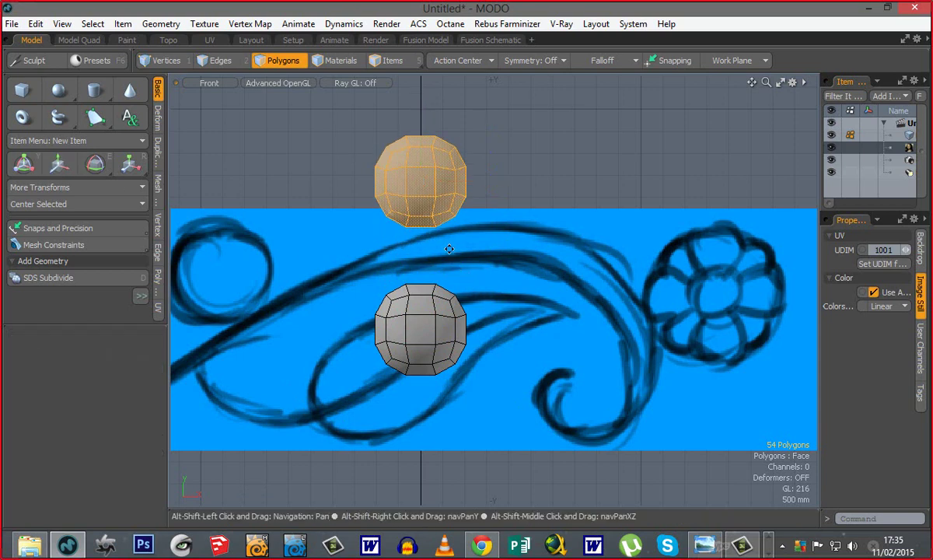
Step: Add a vertical Linear falloff beside the copied sphere, from about 2.24 m in Y below it to about 4.46 m above it
alt+shift+drag(436, 247, 421, 293)
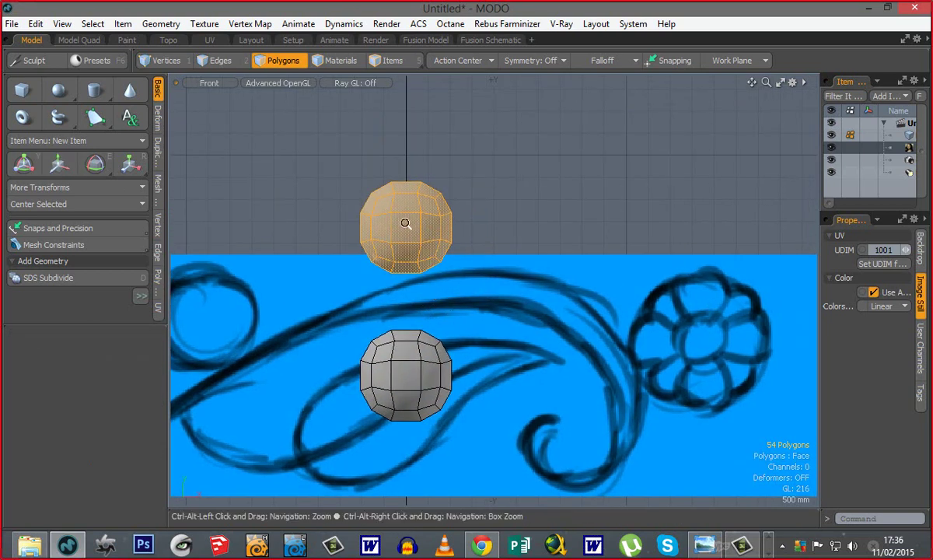
ctrl+alt+drag(404, 223, 505, 271)
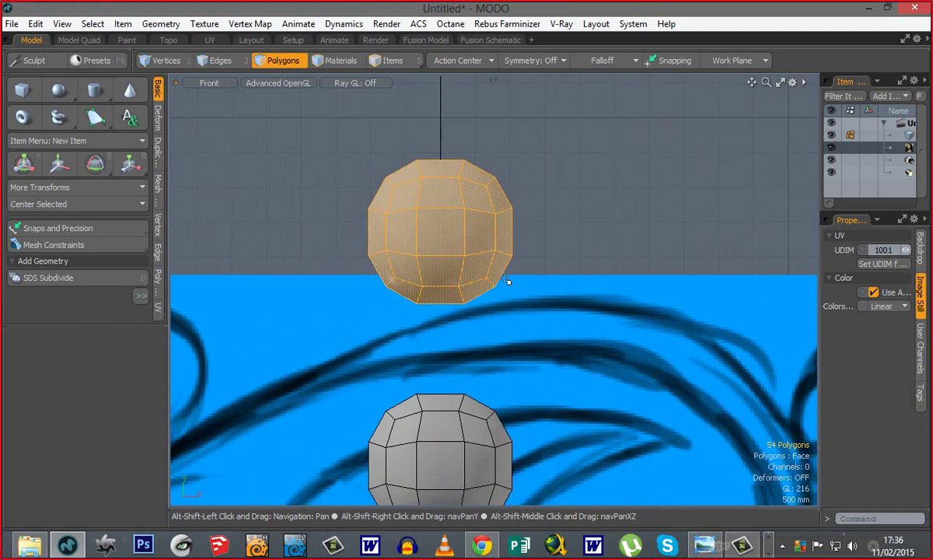
click(607, 63)
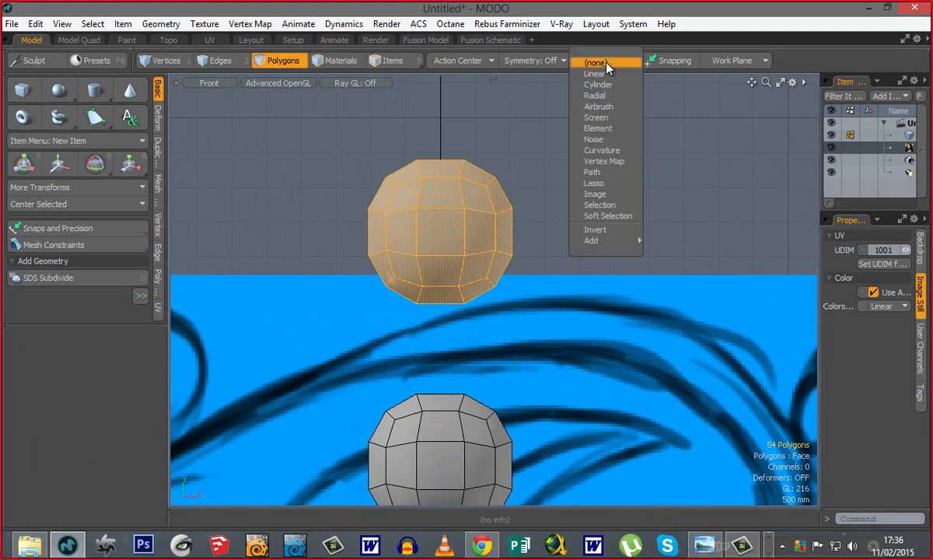
click(607, 70)
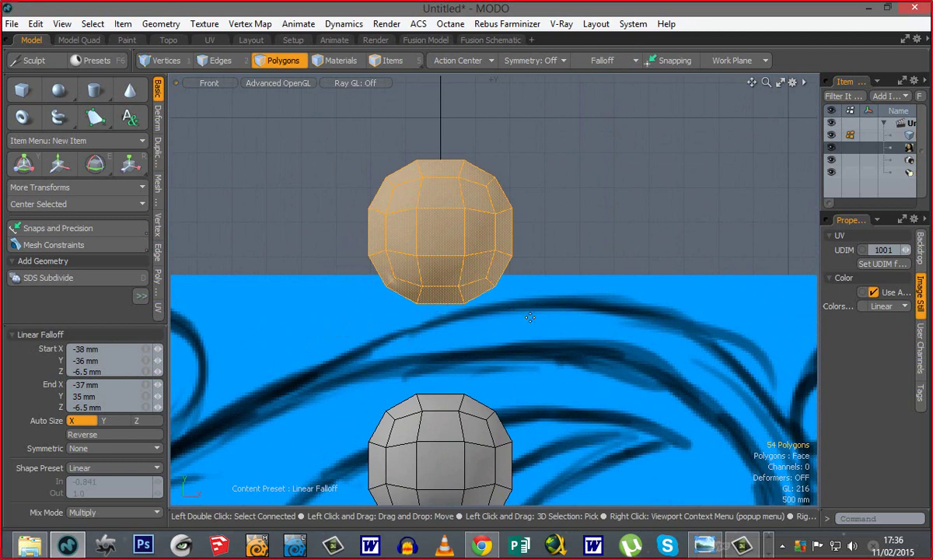
drag(568, 289, 574, 150)
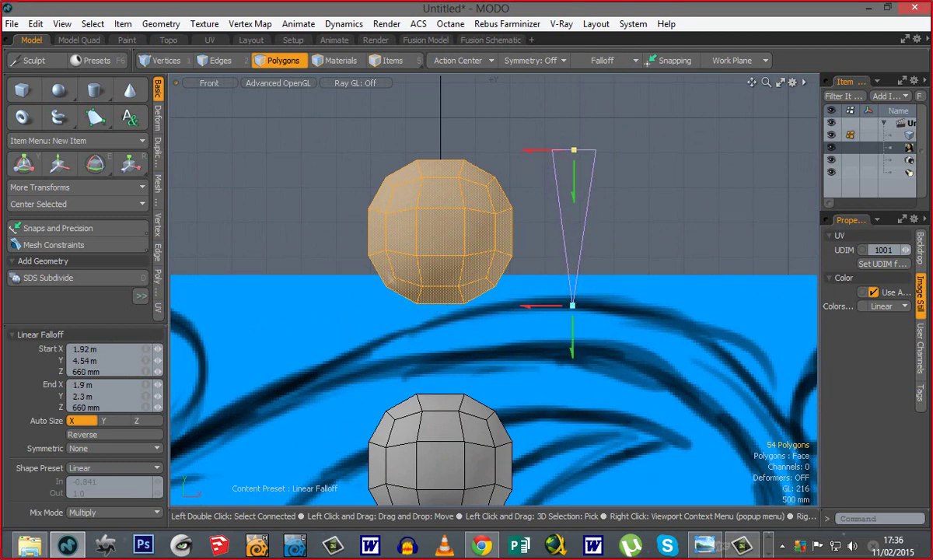
drag(530, 392, 573, 436)
drag(571, 305, 570, 155)
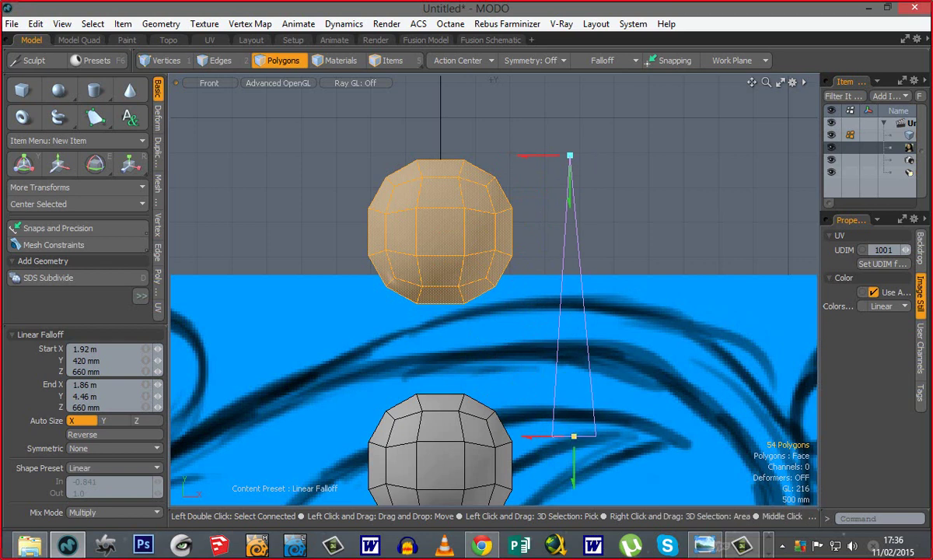
drag(574, 436, 574, 309)
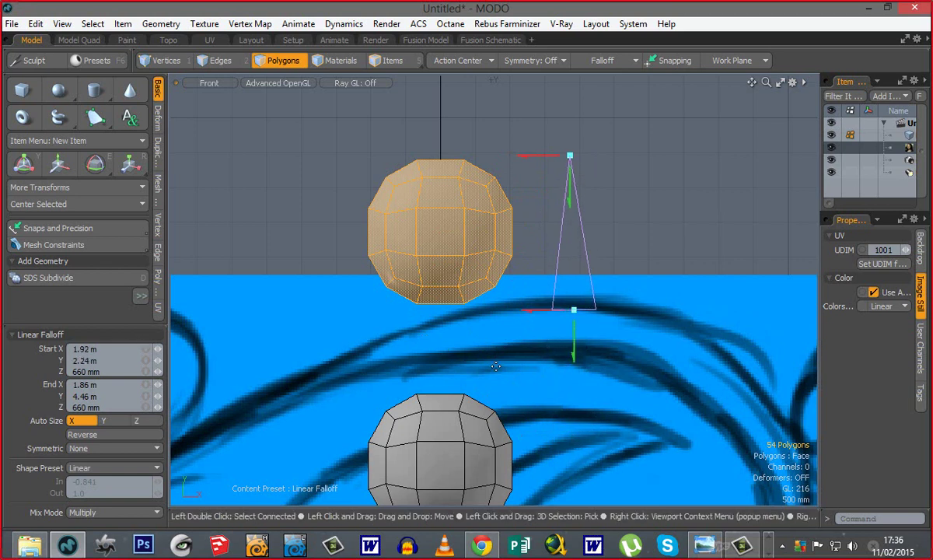
Step: Taper the copied sphere's lower end by scaling it to 52% in X, and remove the falloff
key(r)
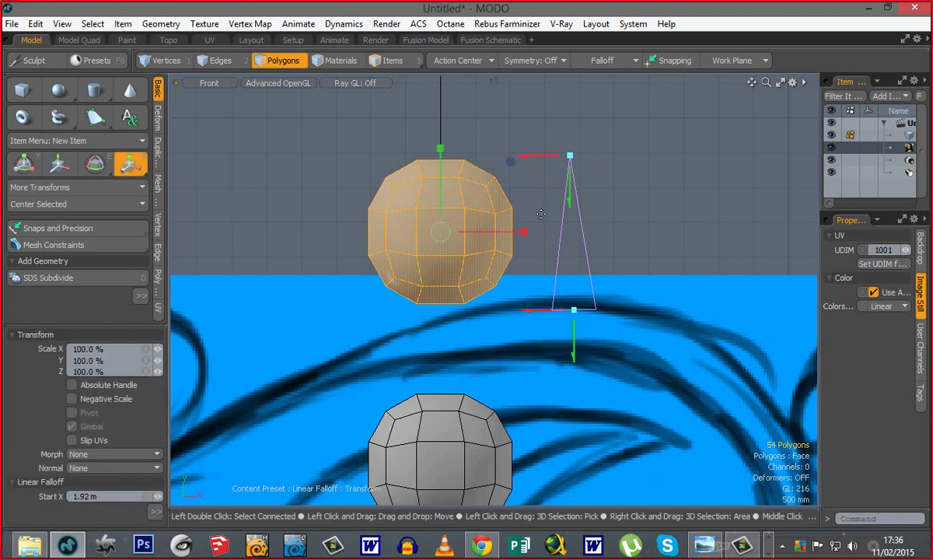
drag(529, 232, 482, 231)
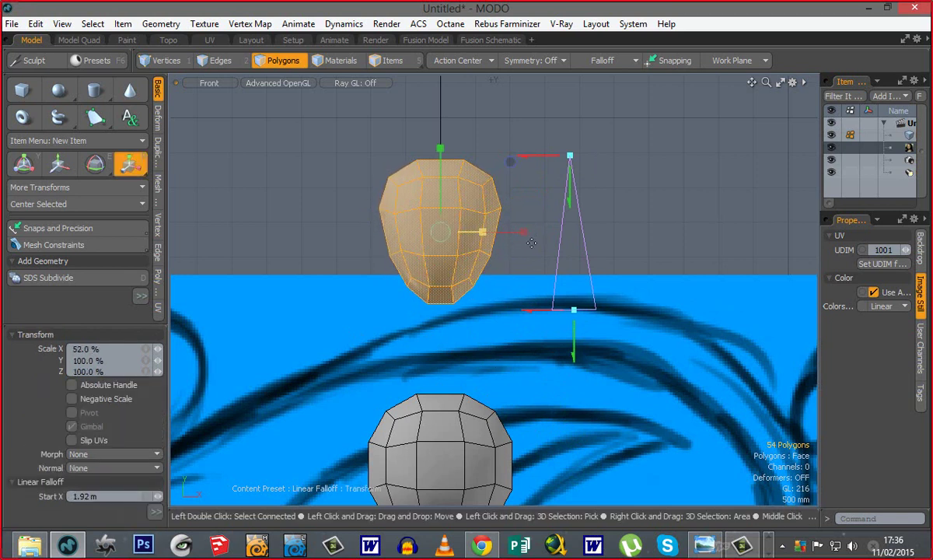
key(space)
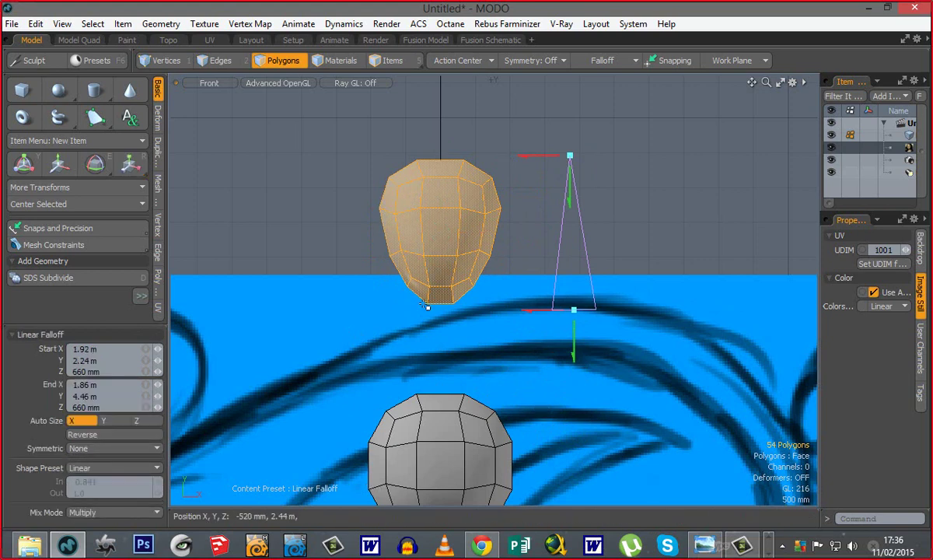
click(602, 65)
click(604, 65)
Step: Switch to Perspective view and flatten the tapered copy by scaling it to 20% in Z
key(ctrl+space)
click(420, 322)
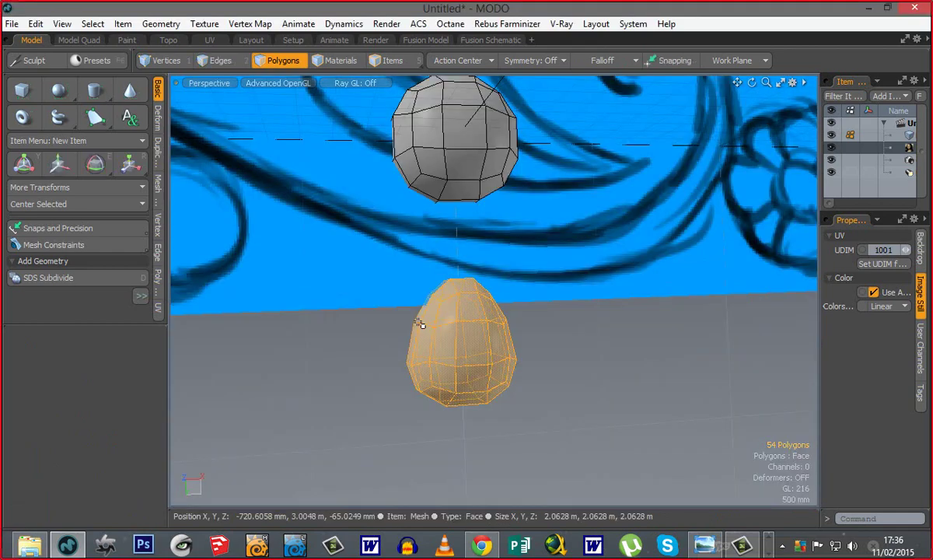
alt+drag(355, 365, 593, 275)
alt+drag(439, 254, 489, 323)
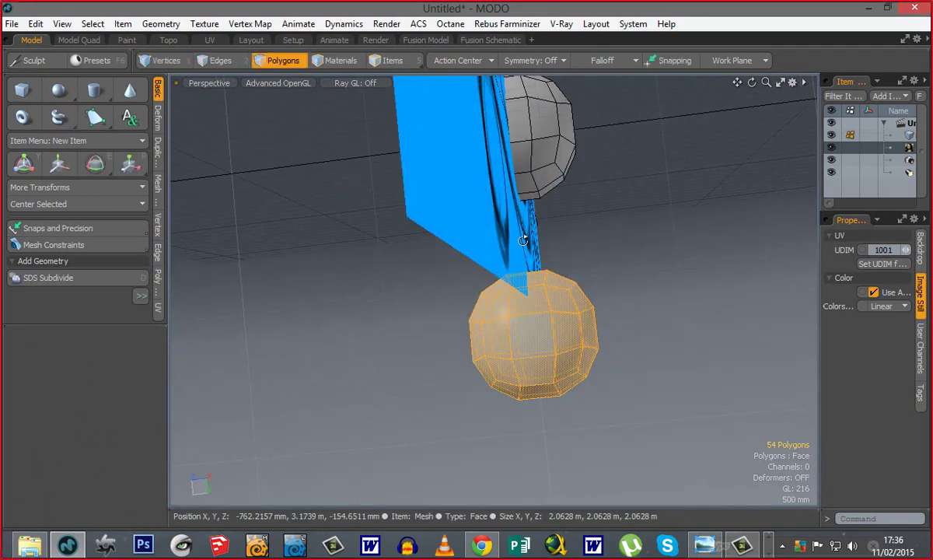
alt+drag(529, 239, 555, 219)
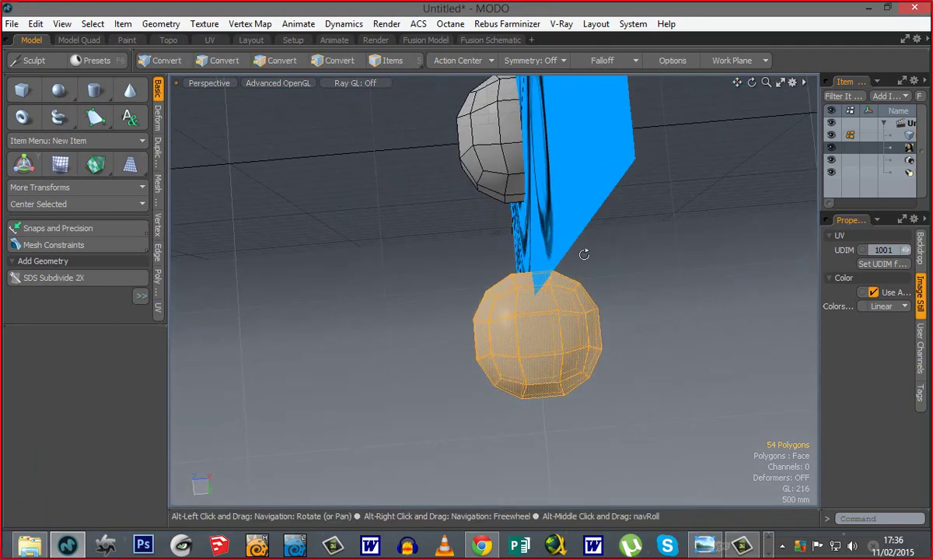
alt+drag(584, 254, 454, 304)
alt+drag(331, 308, 596, 217)
key(r)
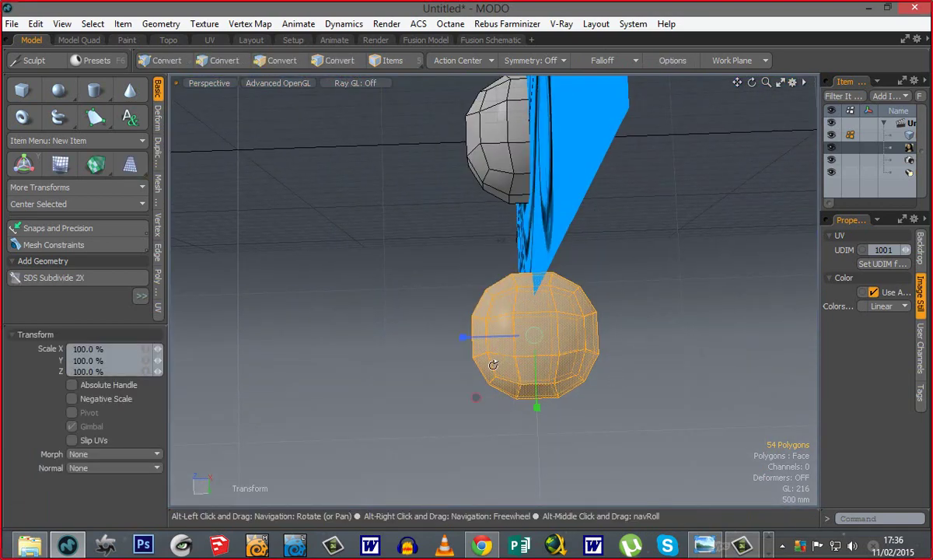
alt+drag(493, 365, 516, 337)
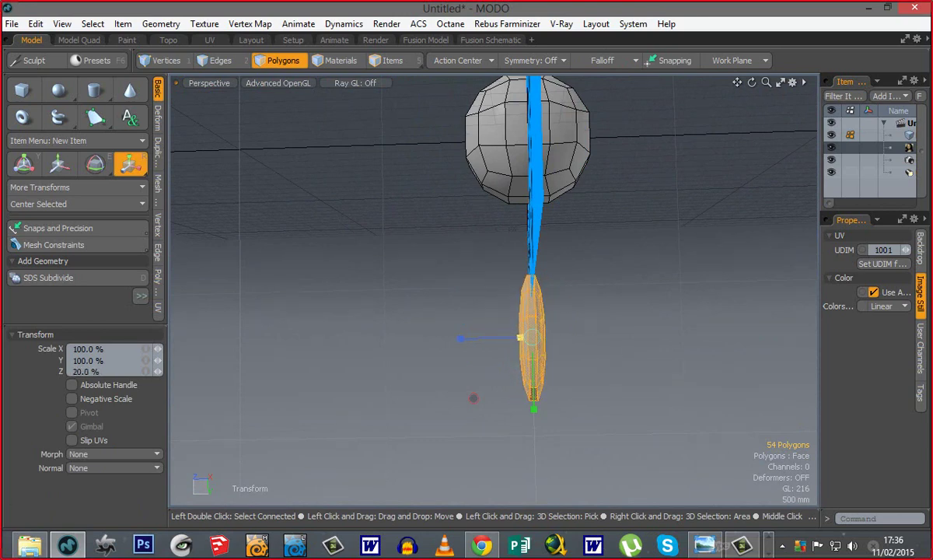
Step: Return to the Front view and move the flattened petal straight down until its narrow end meets the top of the round sphere
key(space)
click(616, 240)
alt+drag(616, 239, 661, 365)
key(ctrl+space)
click(456, 427)
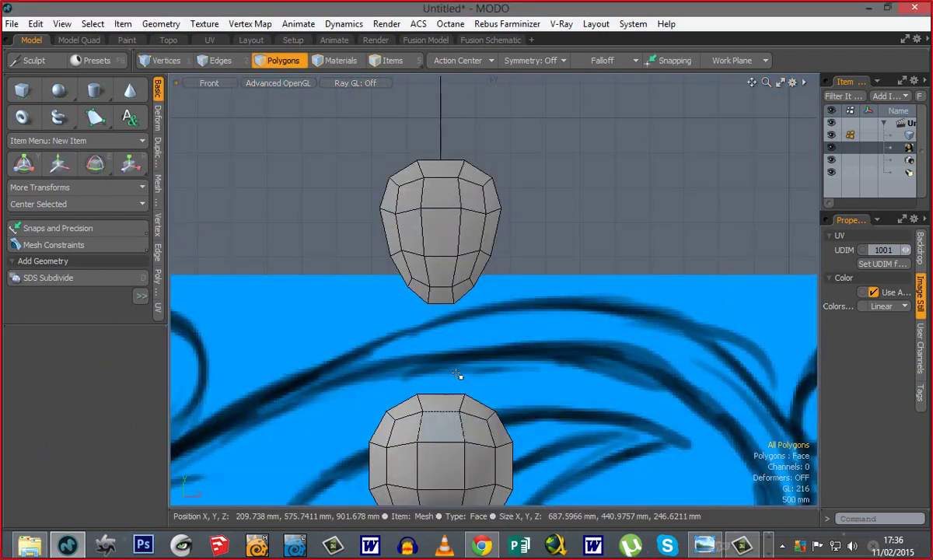
ctrl+alt+drag(531, 338, 465, 272)
double_click(463, 192)
key(w)
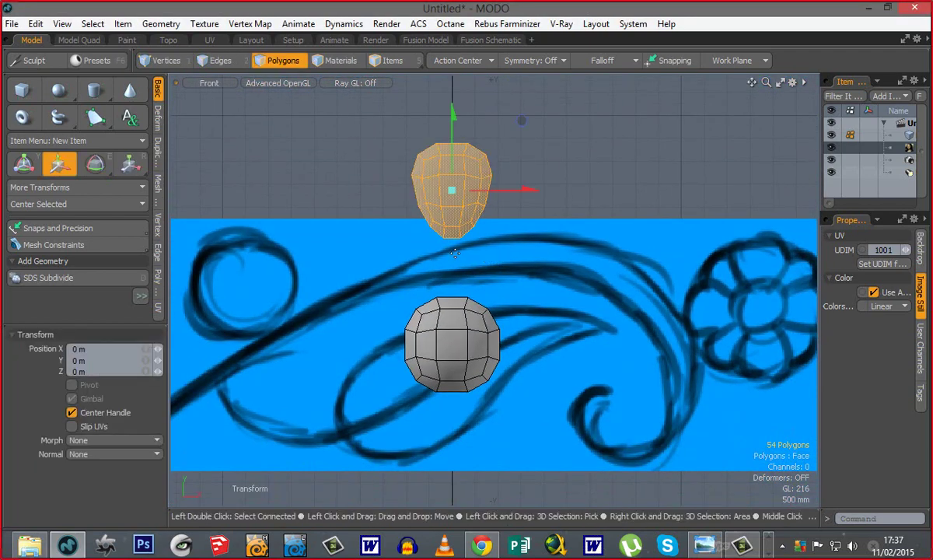
drag(454, 159, 453, 226)
key(space)
click(519, 162)
Step: Examine how the petal and sphere fit together in the Perspective and Front views
alt+shift+drag(476, 397, 430, 337)
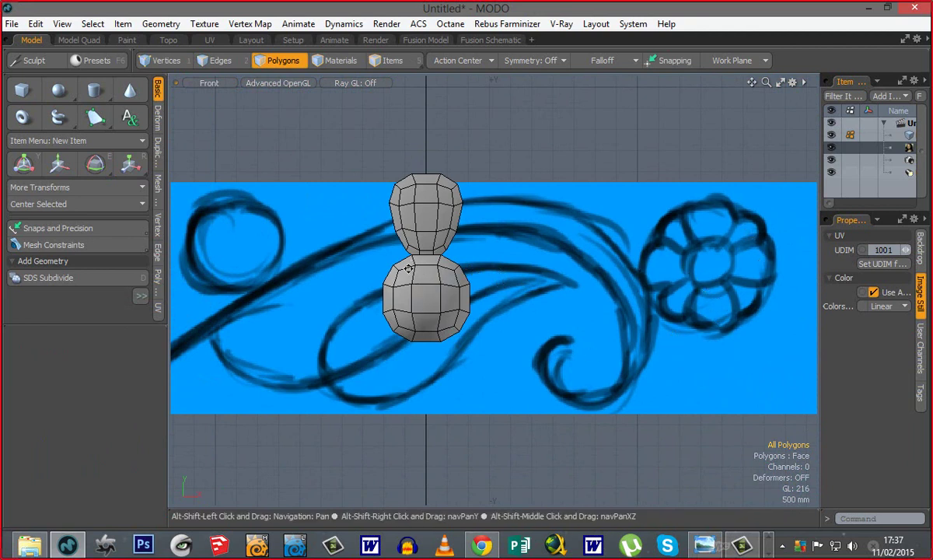
alt+shift+drag(404, 283, 591, 353)
key(ctrl+space)
click(497, 261)
key(ctrl+space)
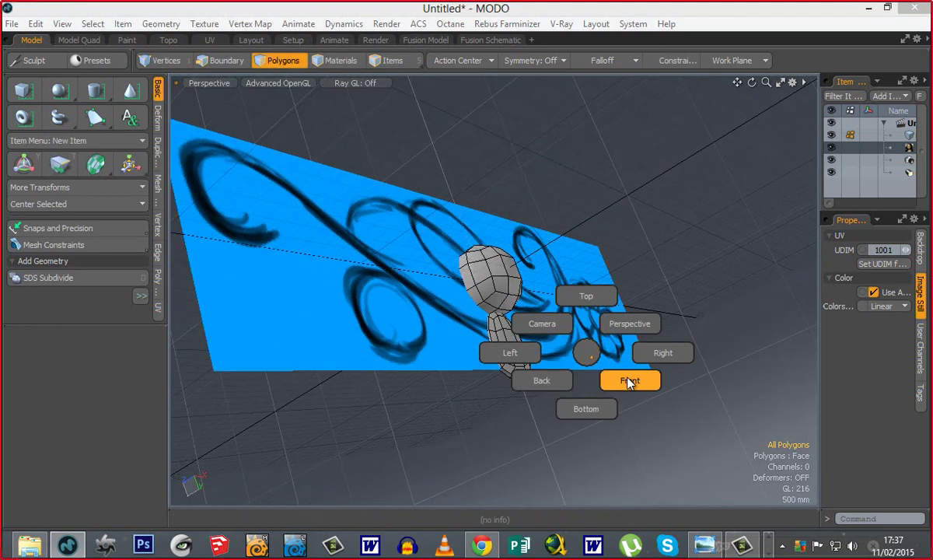
click(631, 381)
mouse_move(554, 274)
alt+shift+mouse_down()
mouse_move(512, 306)
mouse_move(503, 276)
mouse_move(531, 307)
mouse_move(552, 264)
alt+shift+mouse_up()
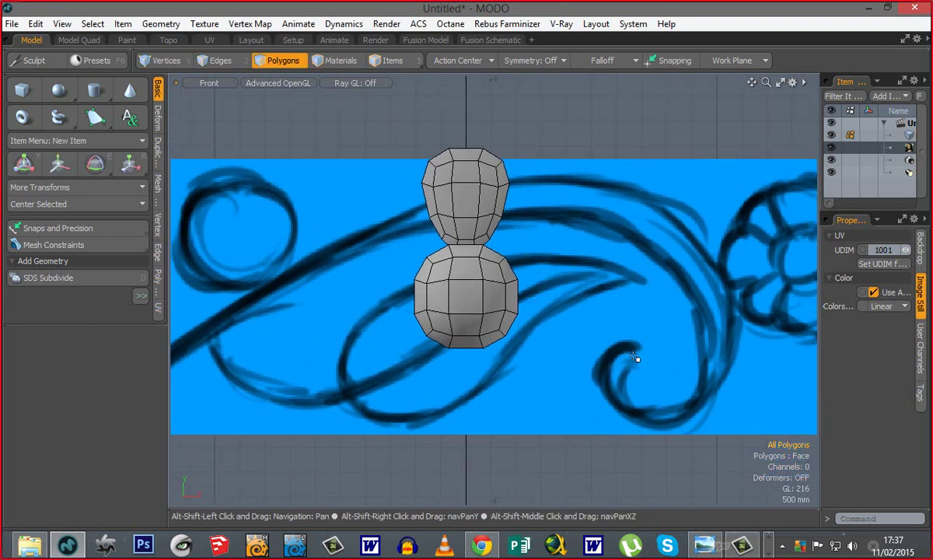
double_click(468, 299)
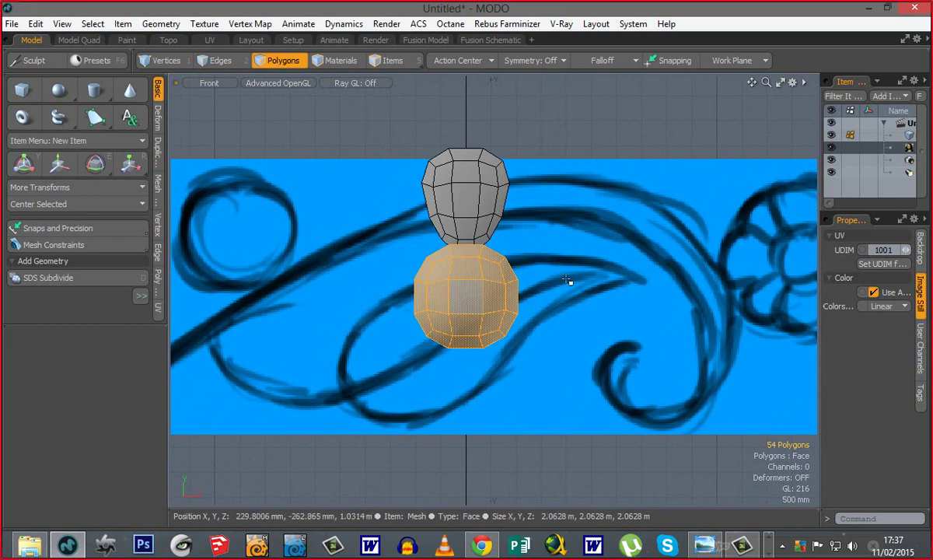
click(526, 240)
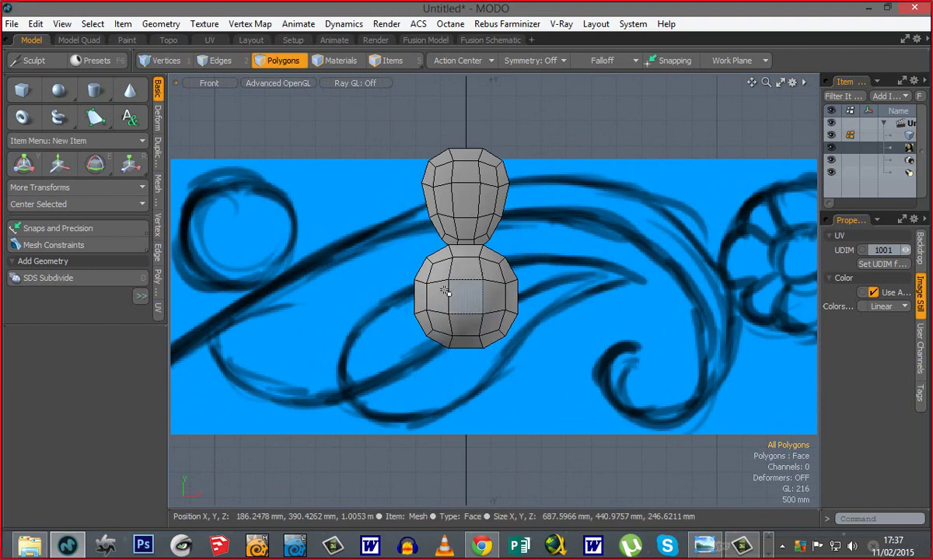
alt+shift+drag(445, 288, 458, 319)
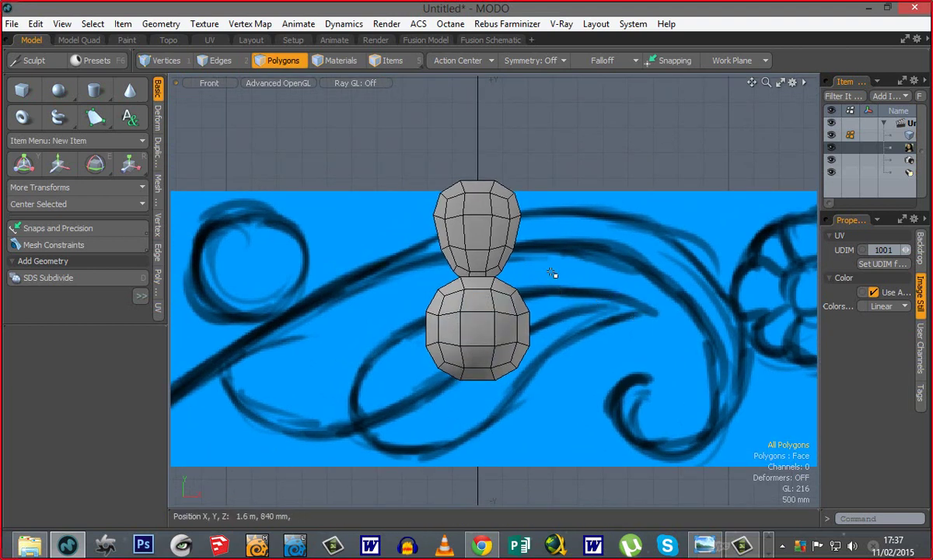
Step: Select the whole tapered petal and bring up the Duplicate toolset
double_click(482, 261)
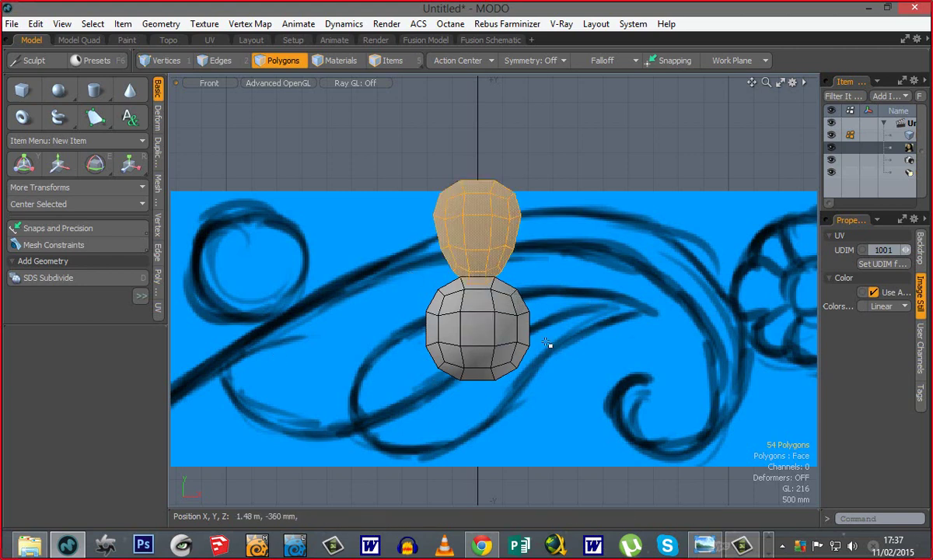
ctrl+alt+drag(552, 368, 511, 338)
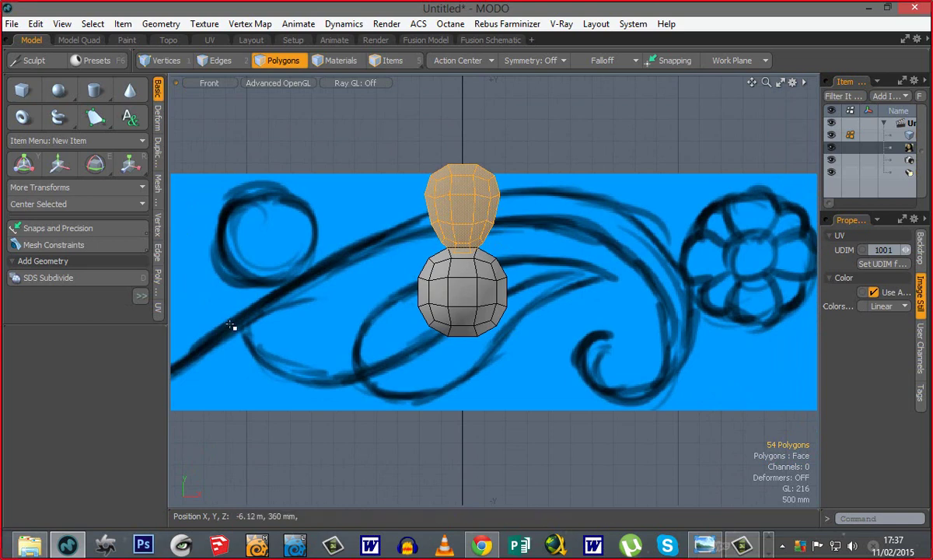
drag(135, 324, 140, 435)
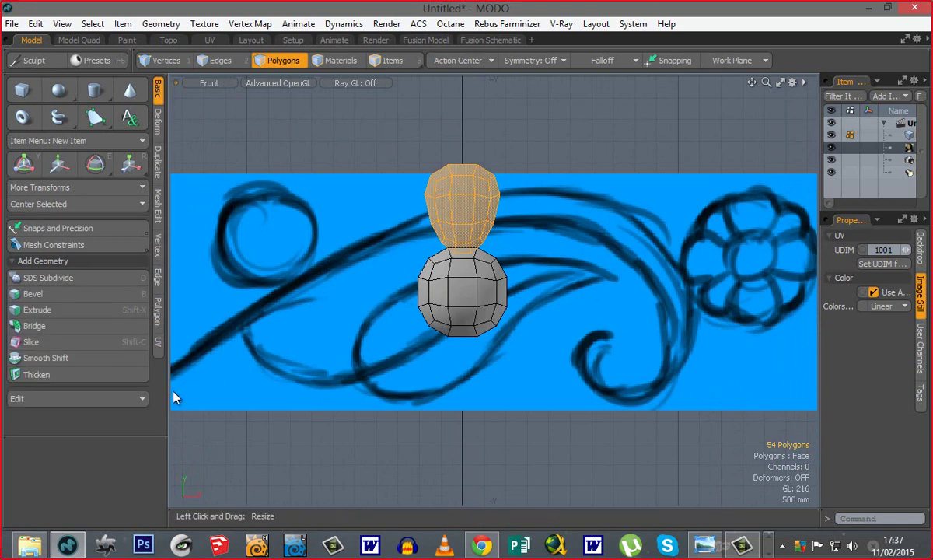
click(158, 163)
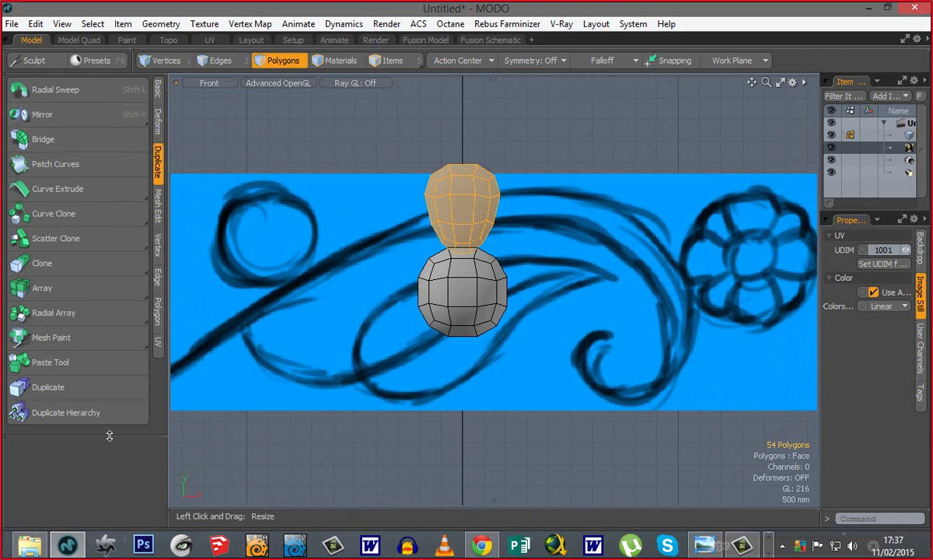
drag(110, 436, 109, 350)
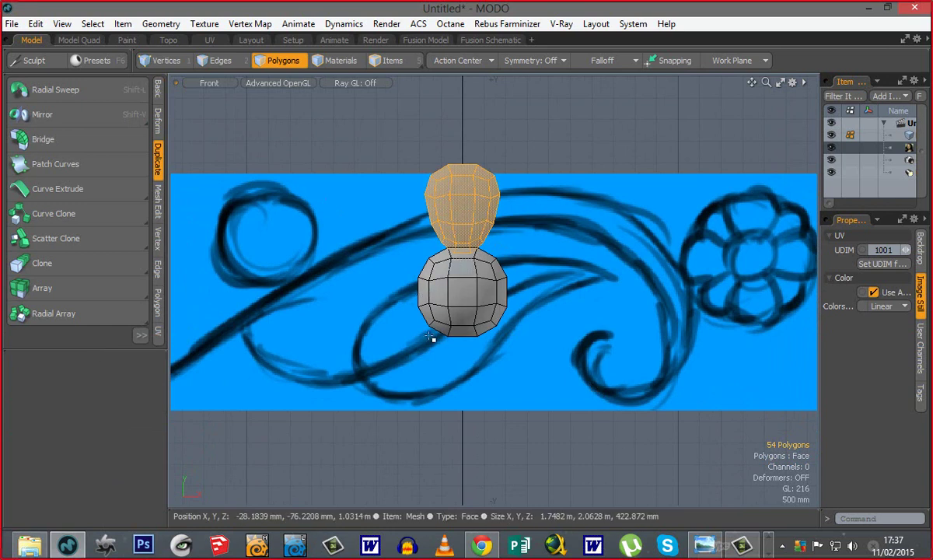
Step: Try to mirror the petal on the Y axis using the Mirror Generator's existing centre and angle
click(80, 120)
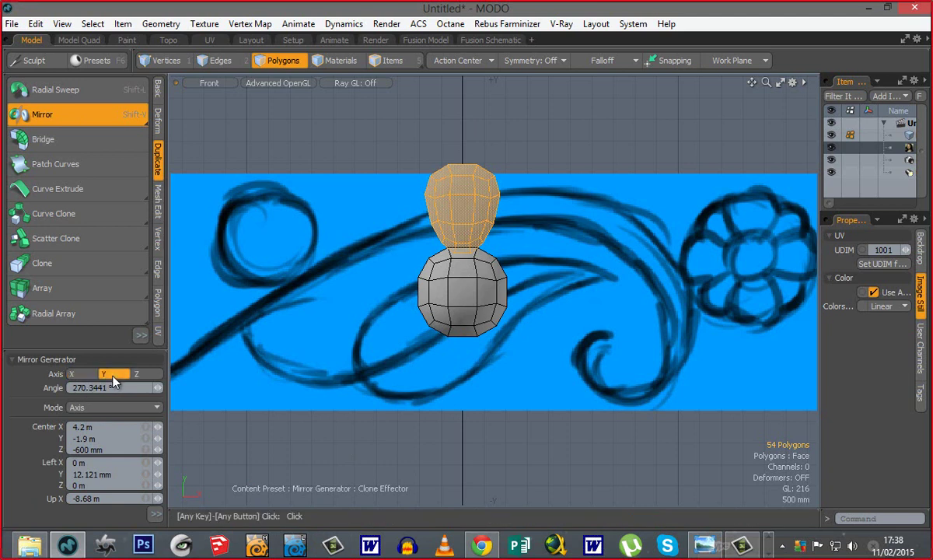
click(155, 514)
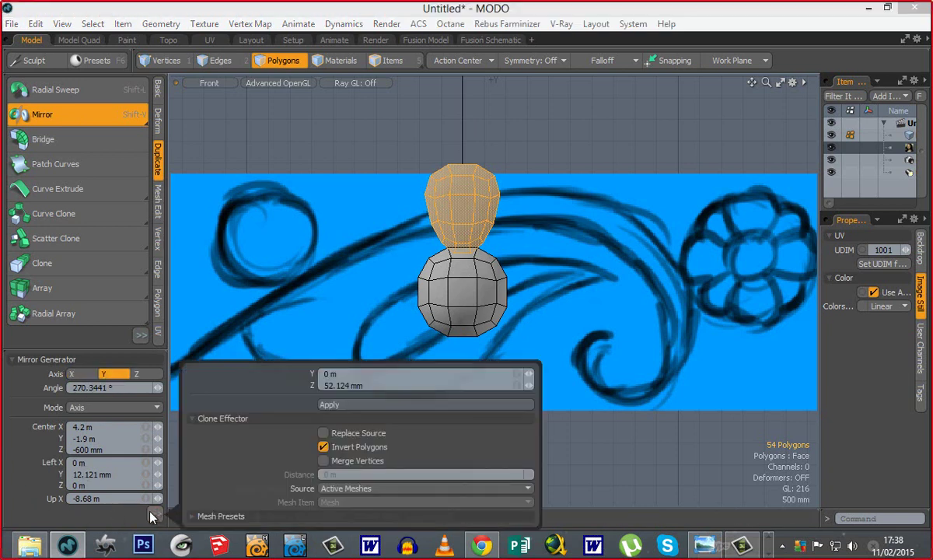
click(347, 405)
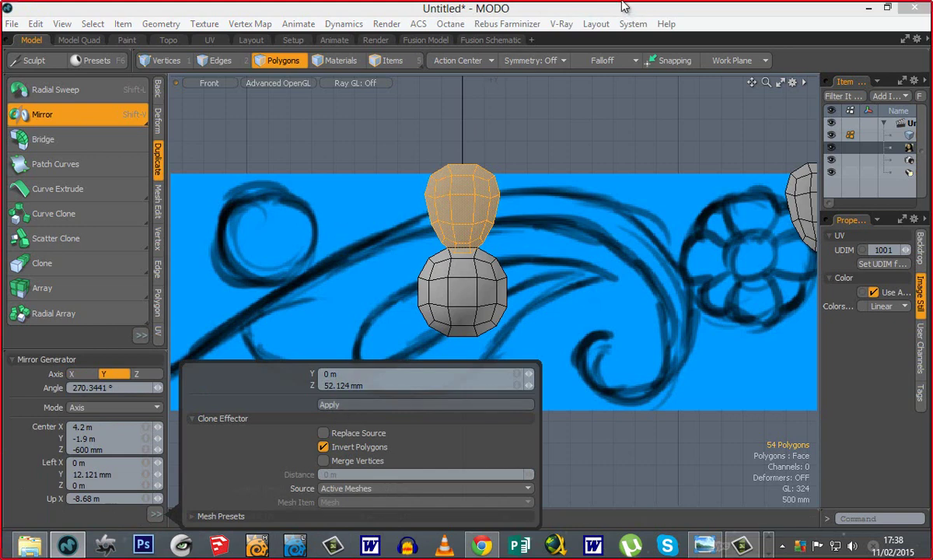
click(625, 6)
mouse_move(672, 280)
alt+shift+mouse_down()
mouse_move(600, 281)
mouse_move(621, 299)
alt+shift+mouse_up()
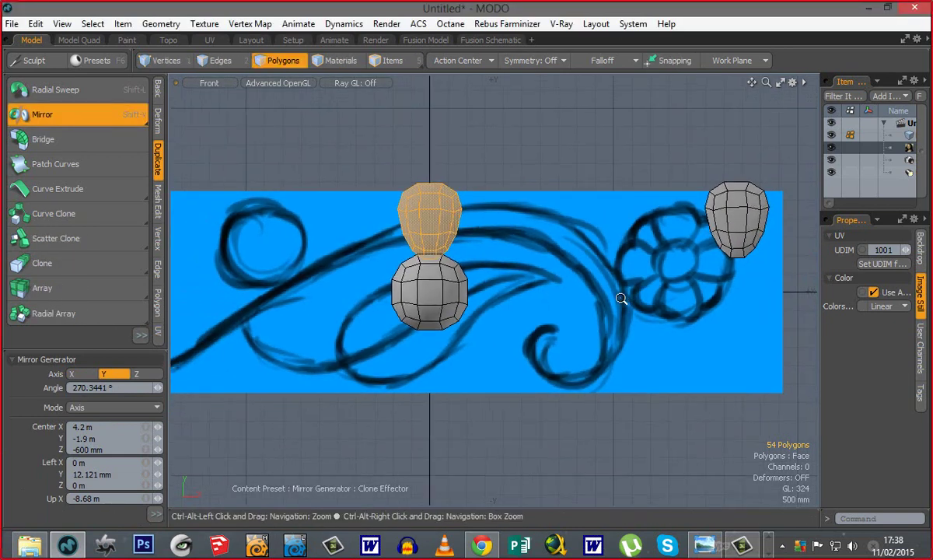
Step: Set the Mirror Generator's angle to 0° and exit the Mirror tool
click(125, 388)
text(0)
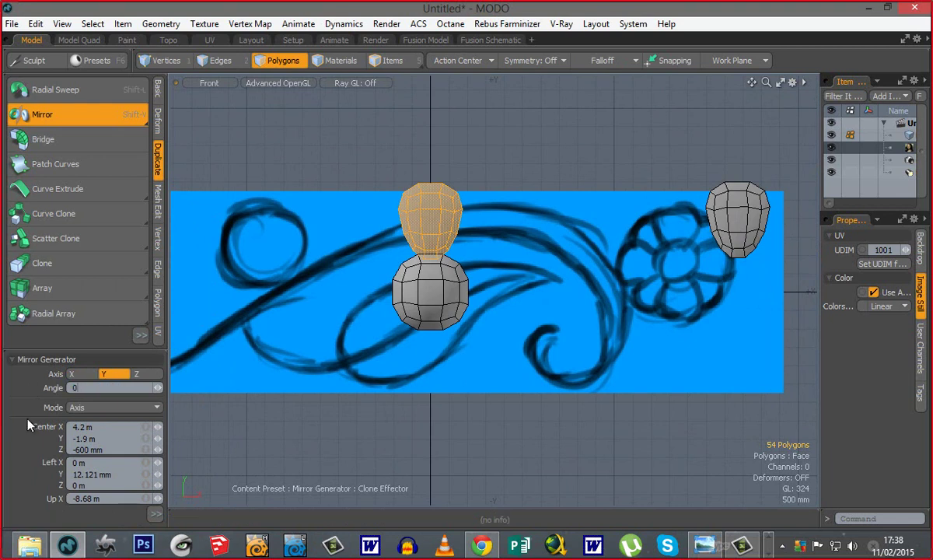
key(Return)
key(space)
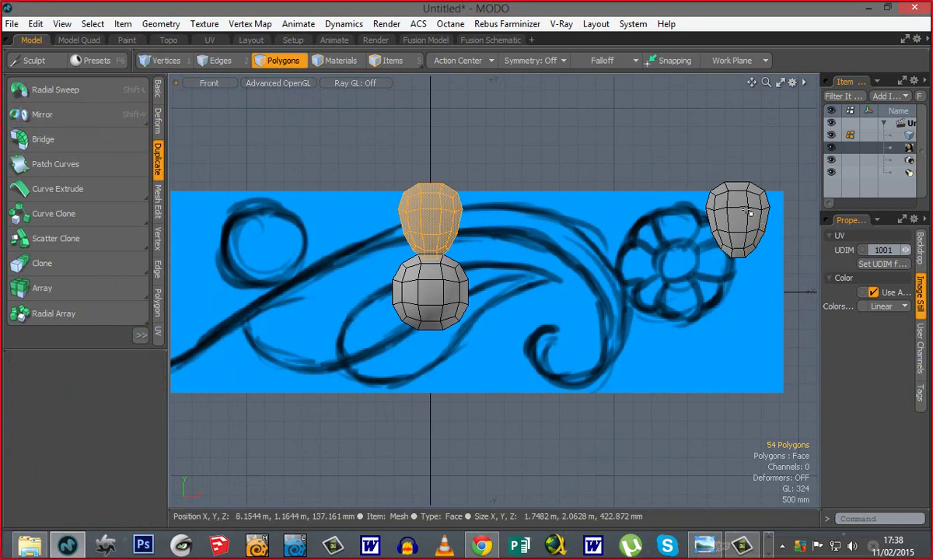
Step: Delete the stray mirrored petal near the flower sketch and reselect the original petal above the sphere
double_click(752, 210)
key(Delete)
double_click(440, 220)
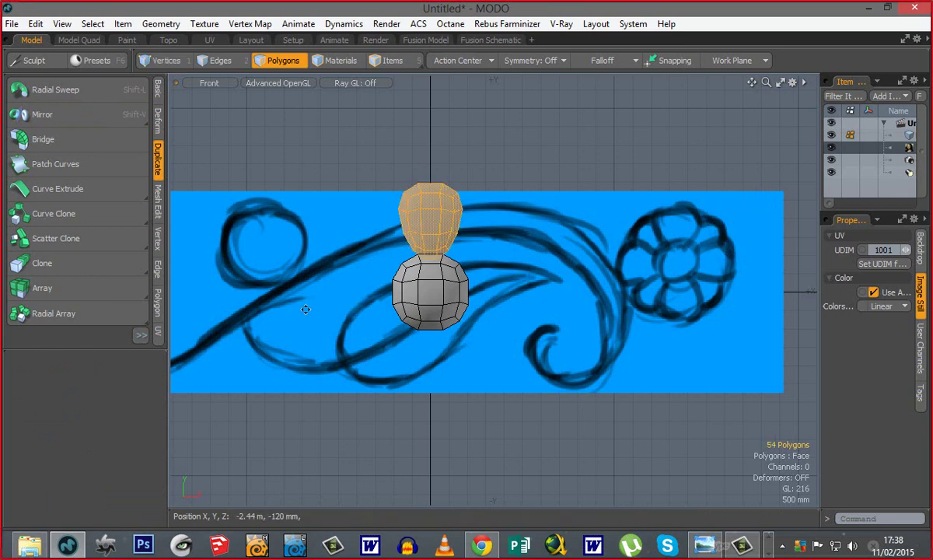
Step: Mirror the petal below the sphere on the Y axis, with all Center, Left and Up values set to 0 m
click(41, 114)
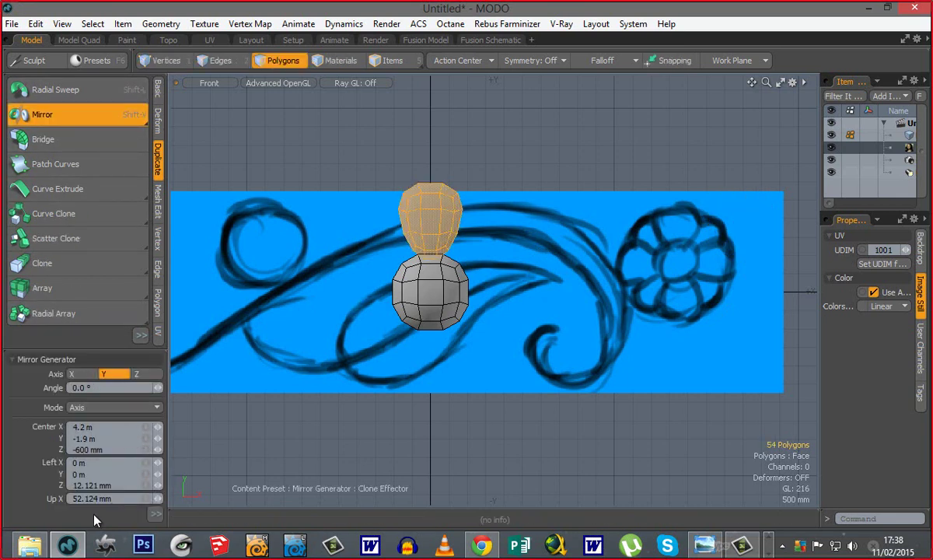
click(116, 483)
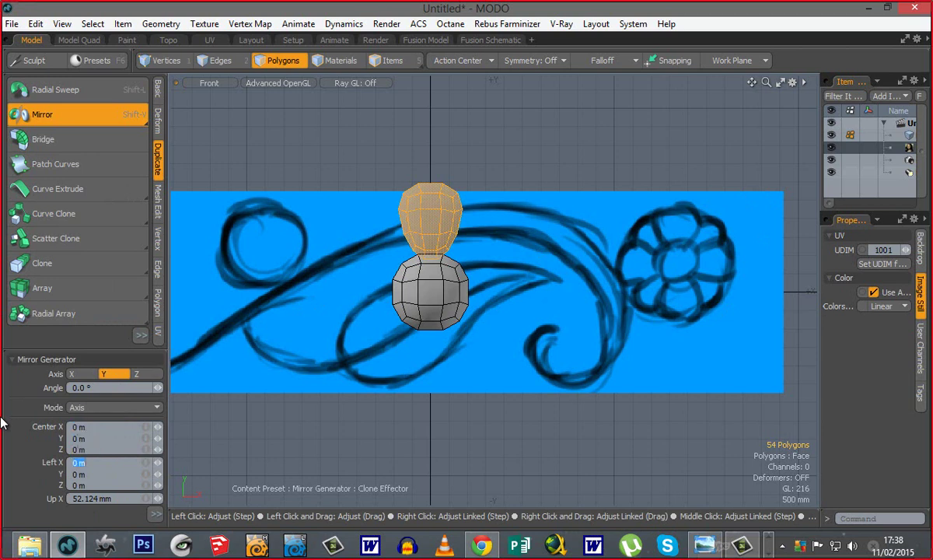
drag(113, 498, 1, 490)
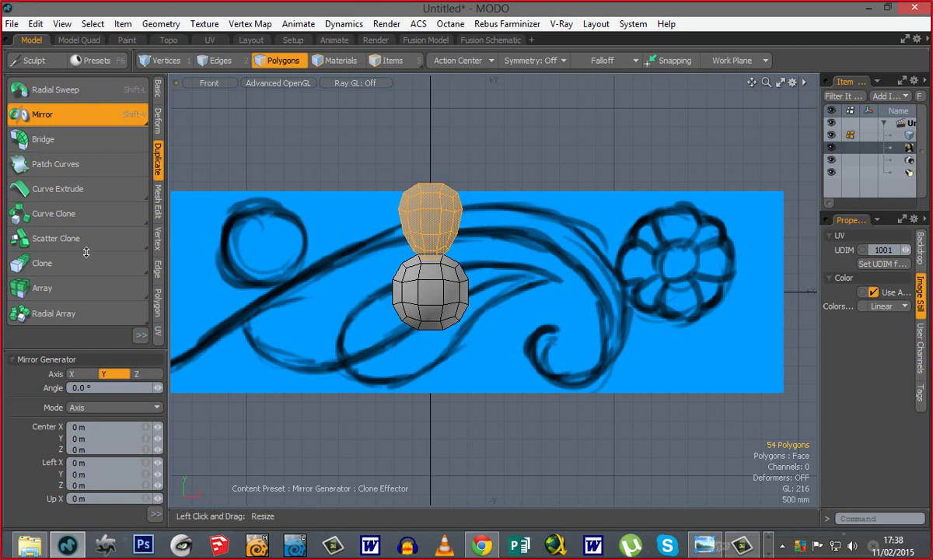
drag(86, 349, 86, 252)
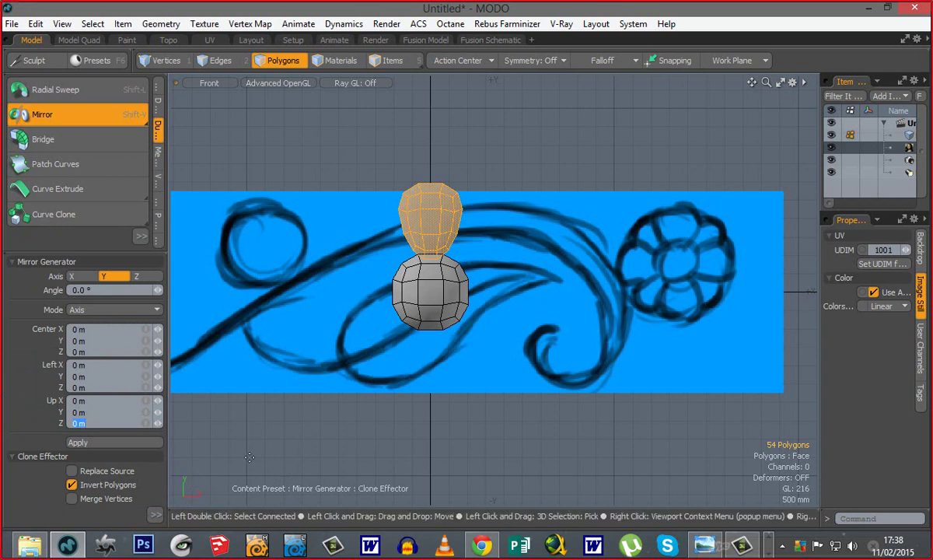
click(99, 443)
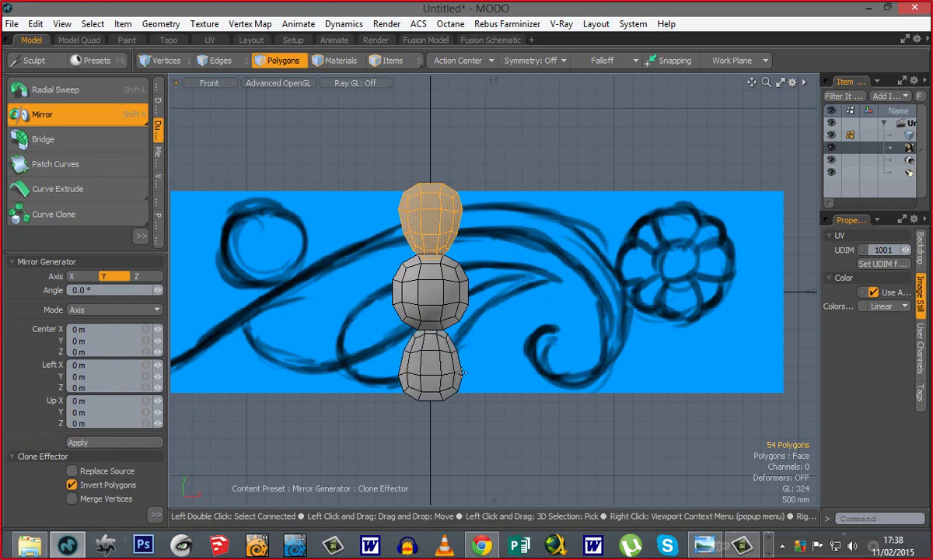
key(space)
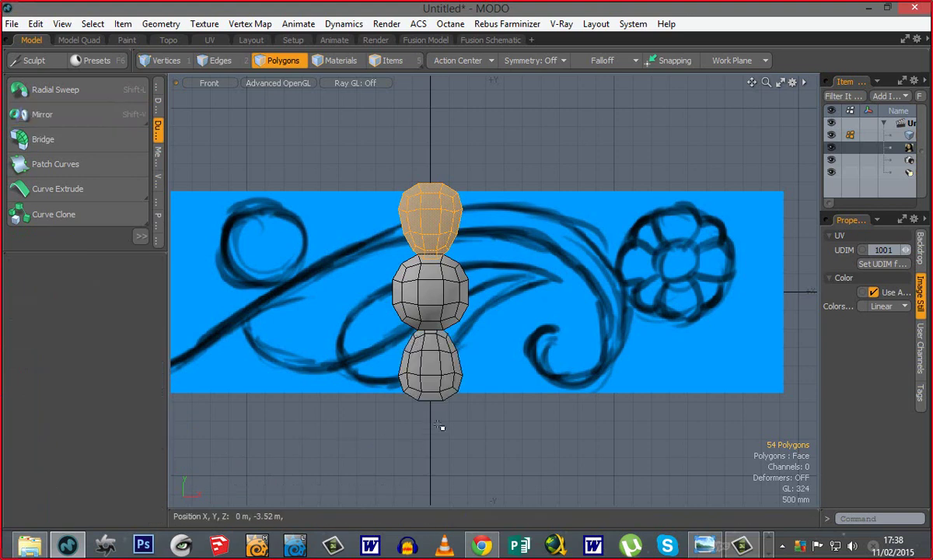
click(510, 424)
Step: Select both the upper and lower petals and paste a copy of them in place
ctrl+alt+drag(449, 344, 479, 345)
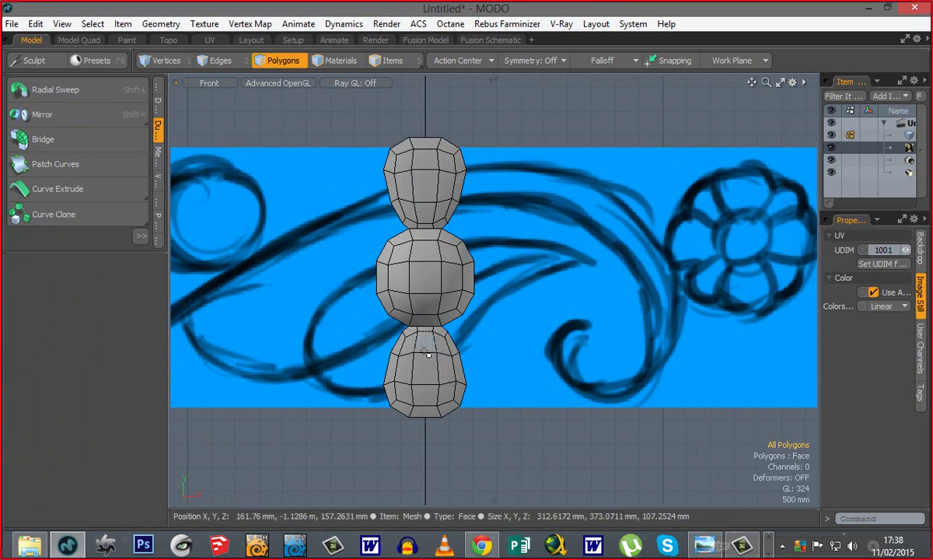
alt+shift+drag(455, 310, 446, 331)
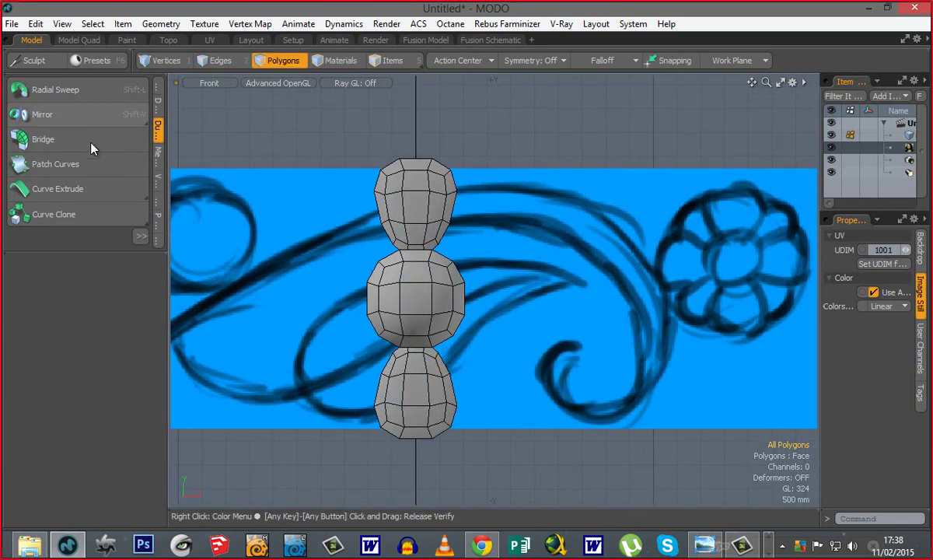
double_click(427, 246)
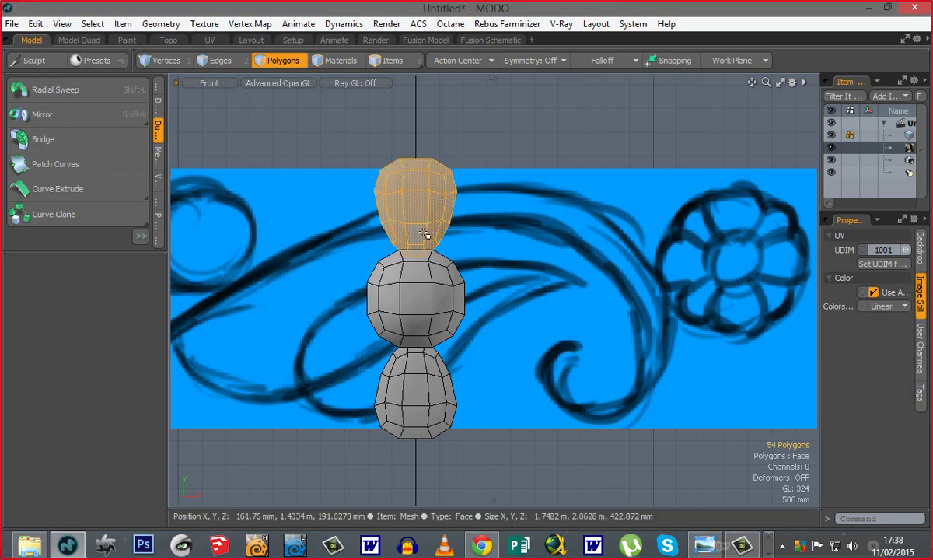
shift+double_click(435, 396)
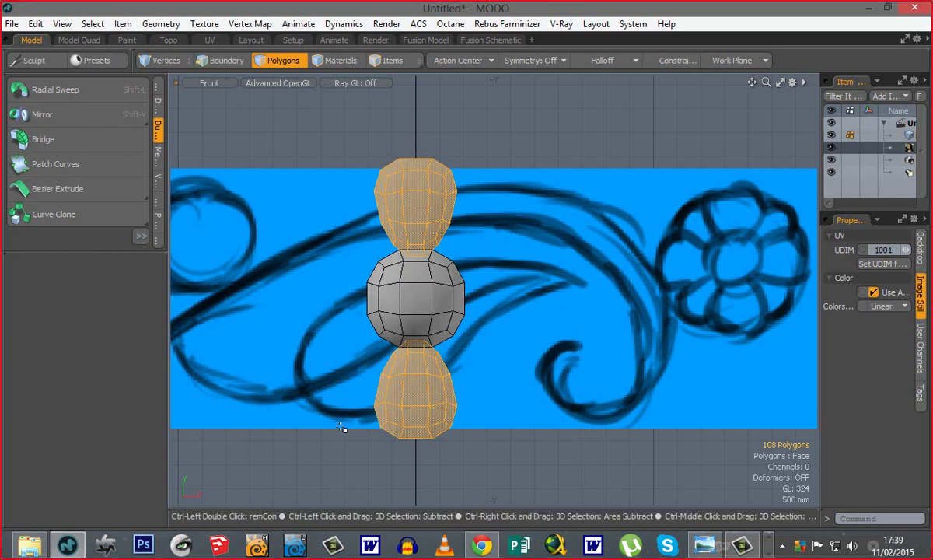
key(ctrl+v)
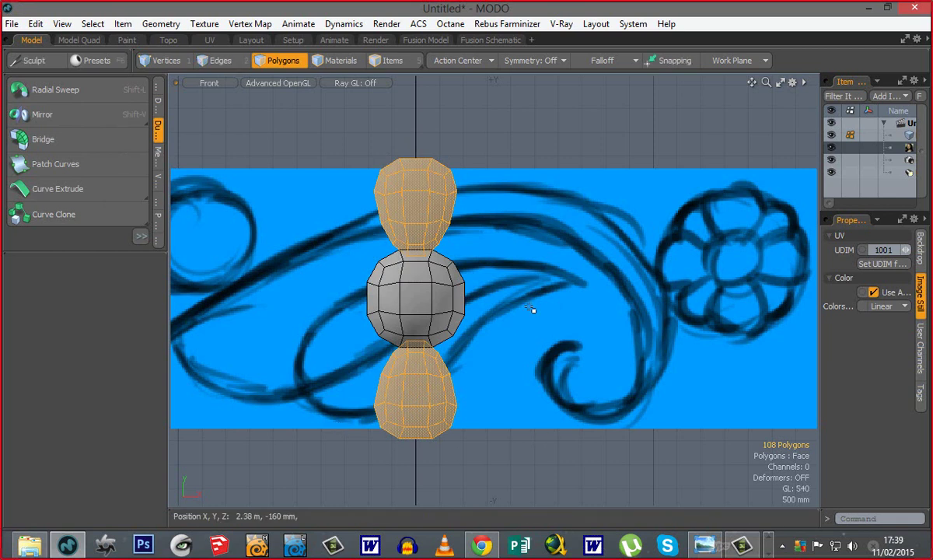
Step: Rotate the selected pair of petals 90° about Z around the central sphere
key(y)
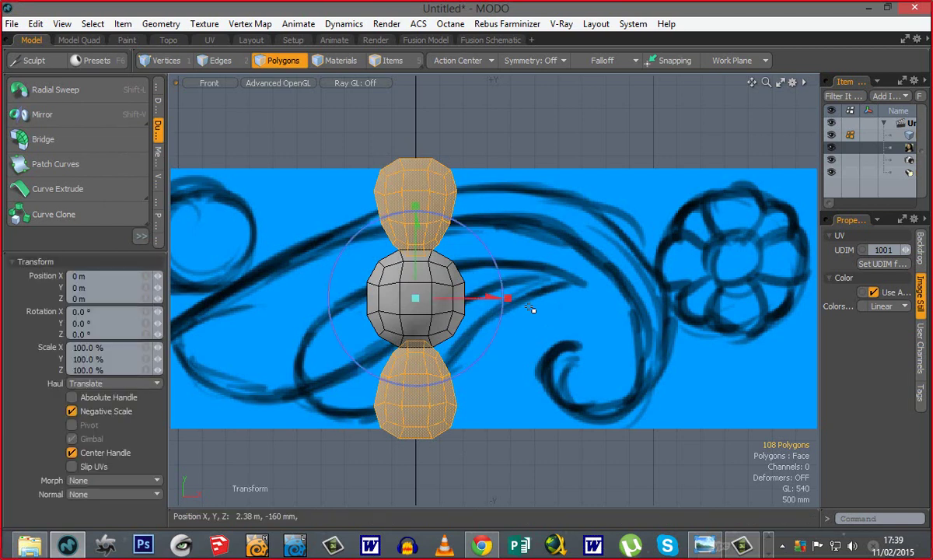
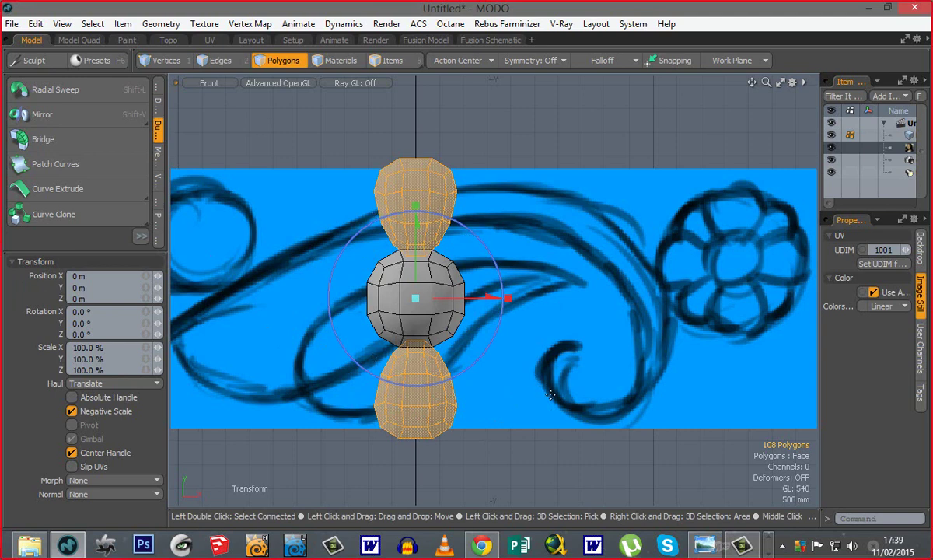
key(ctrl)
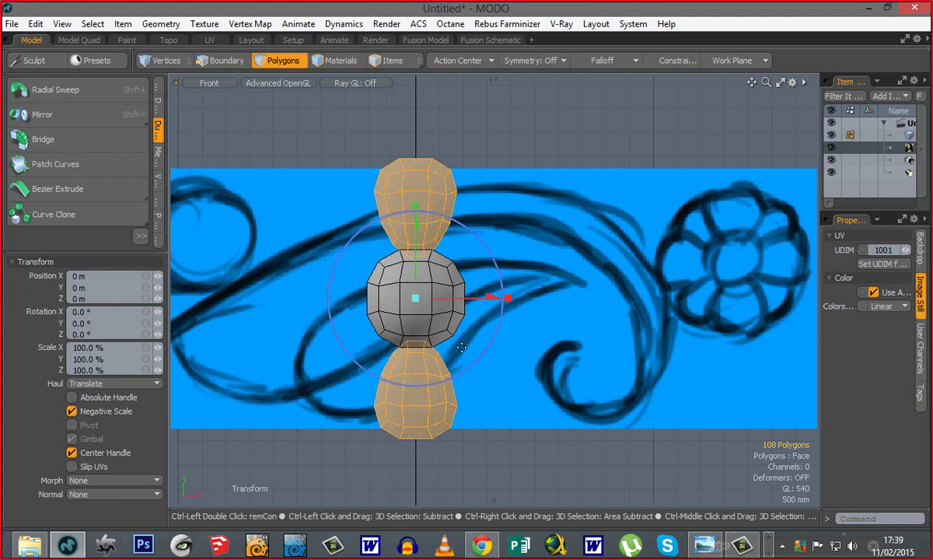
ctrl+drag(466, 372, 495, 244)
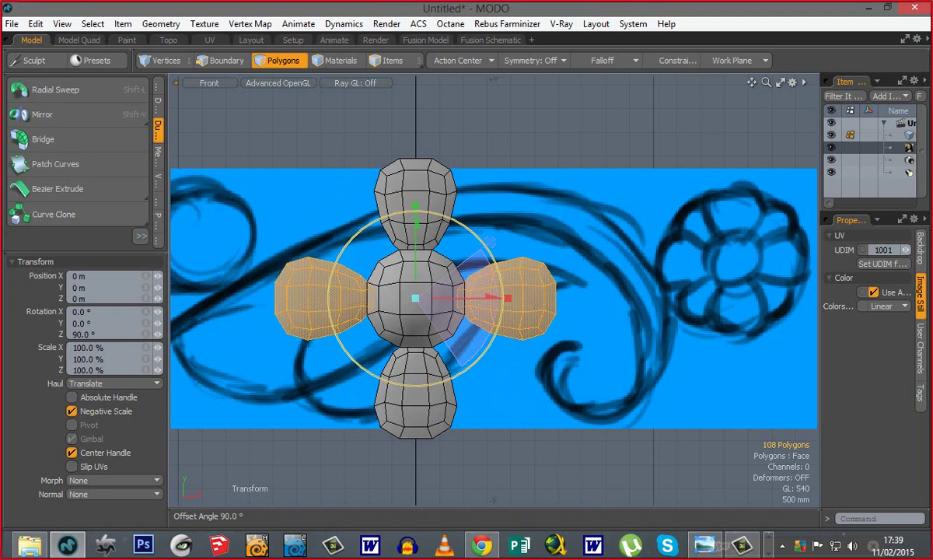
Step: Drop the rotation tool and petal selection, and inspect the four-petal flower from several angles in perspective
key(space)
click(462, 382)
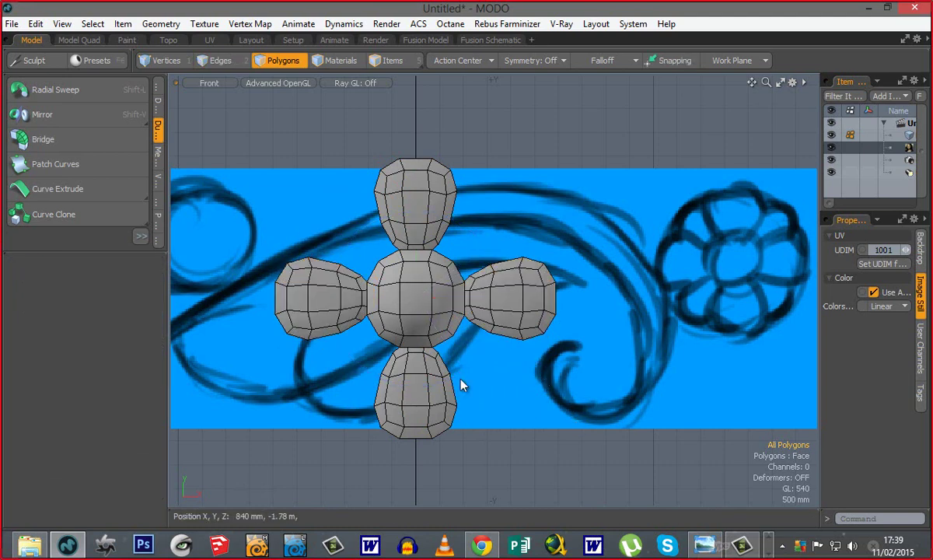
key(ctrl+space)
click(496, 354)
alt+drag(440, 286, 628, 420)
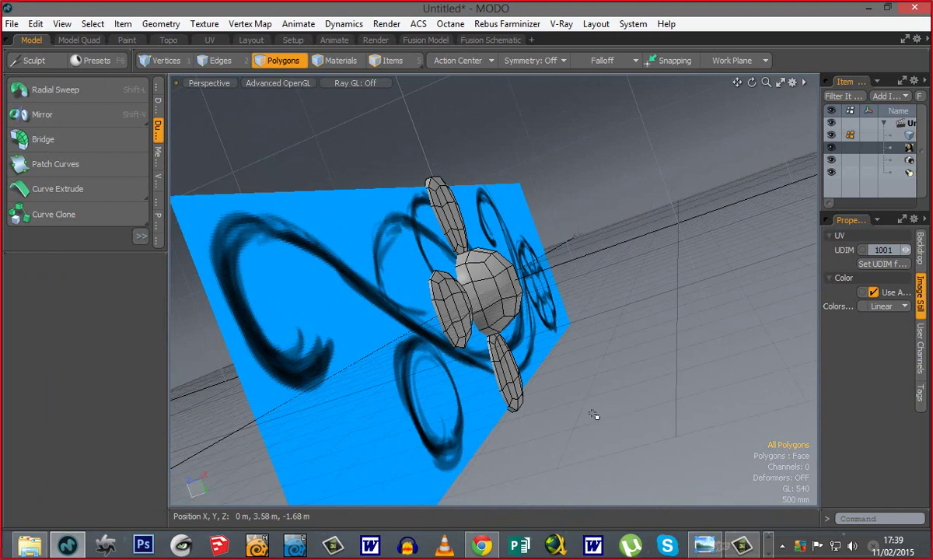
alt+drag(594, 414, 497, 349)
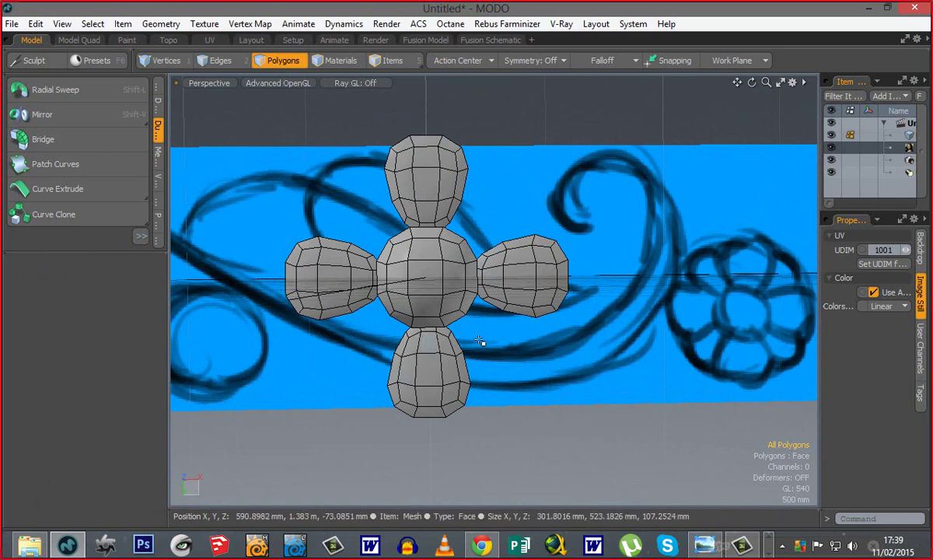
alt+shift+drag(470, 299, 486, 360)
ctrl+alt+drag(526, 412, 504, 415)
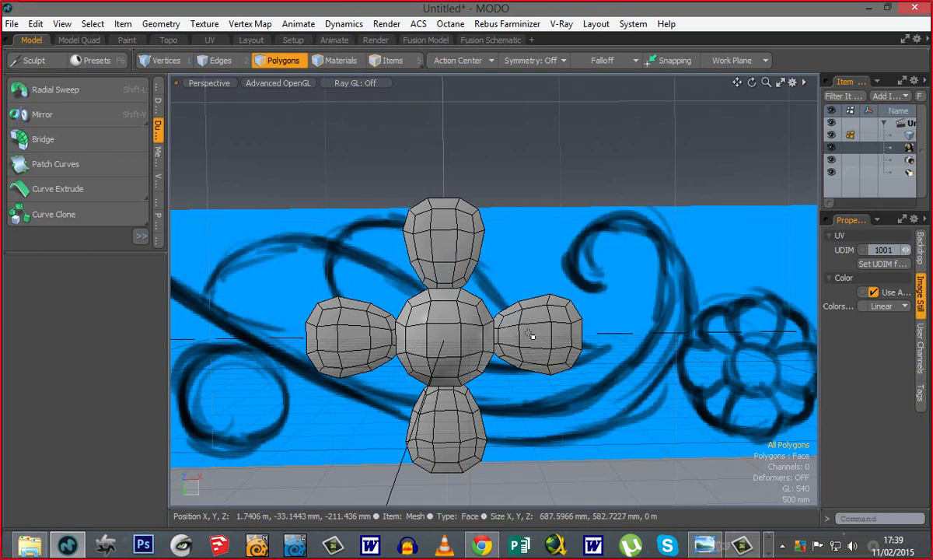
alt+drag(449, 347, 641, 350)
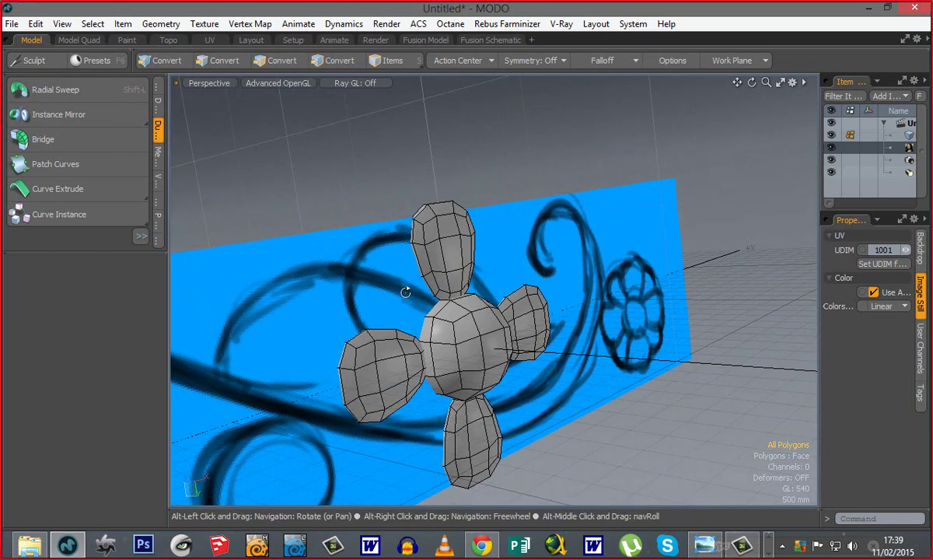
alt+drag(406, 293, 457, 276)
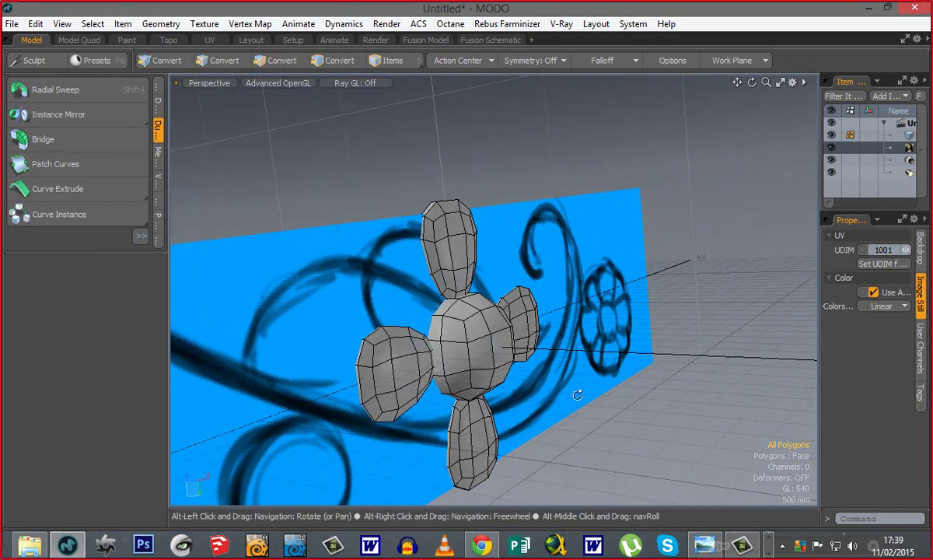
alt+drag(472, 352, 396, 302)
Step: In the Front view, select all four petals around the central sphere, leaving the sphere unselected
key(ctrl+space)
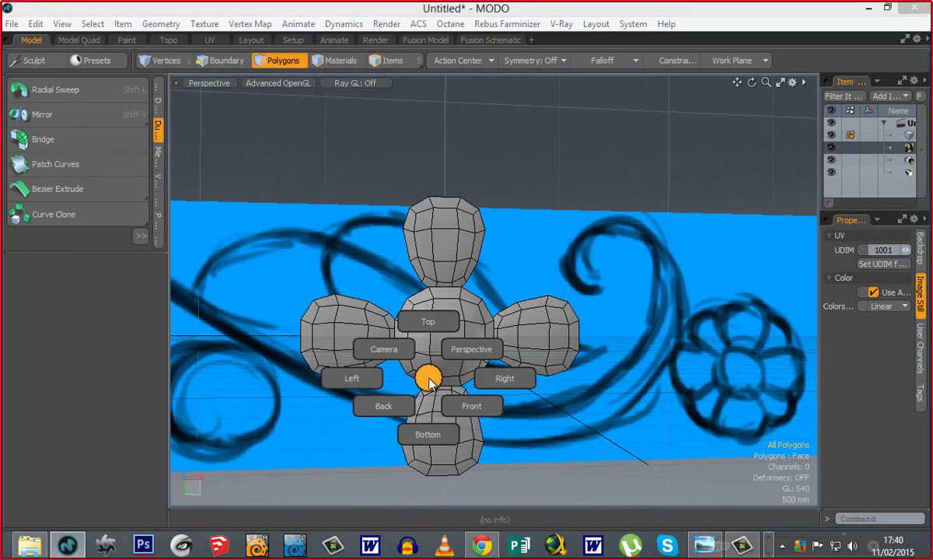
click(473, 408)
alt+shift+drag(524, 298, 439, 352)
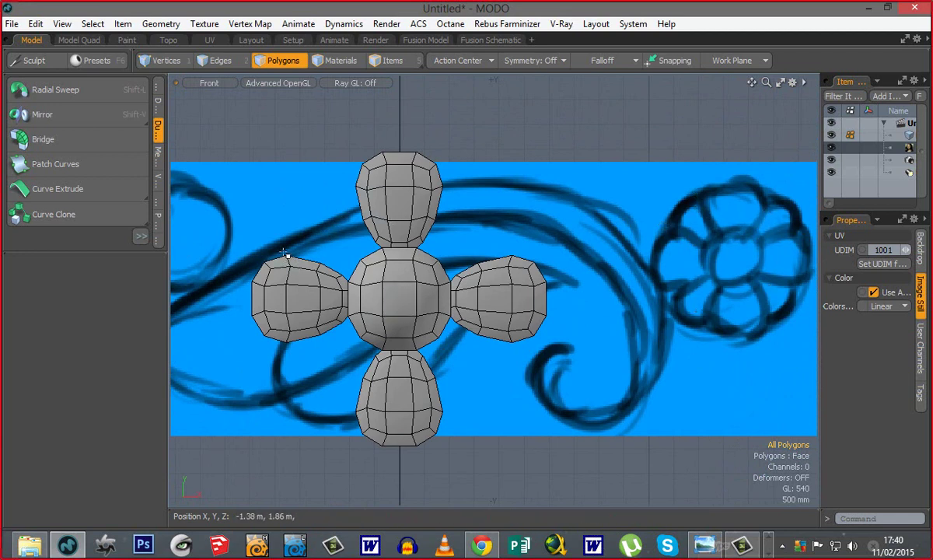
double_click(304, 314)
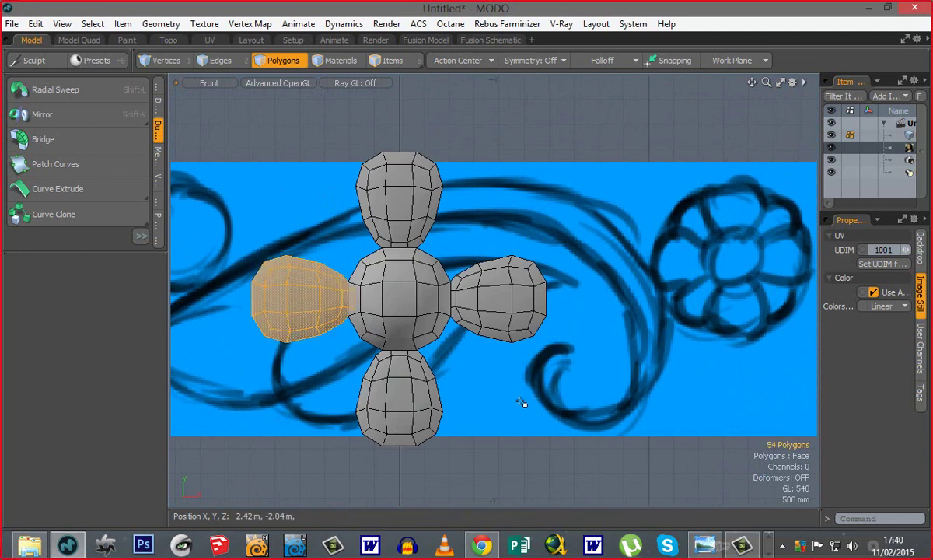
shift+double_click(495, 304)
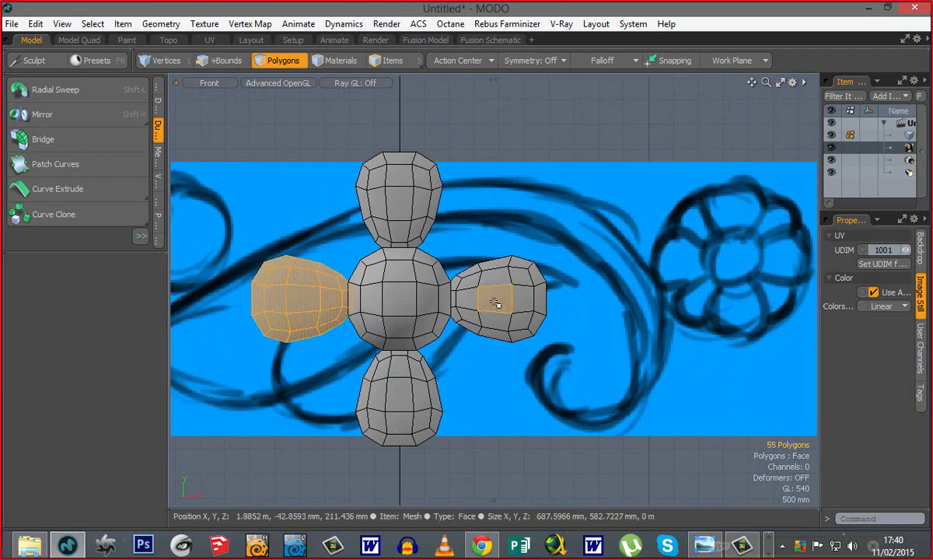
shift+double_click(398, 208)
shift+double_click(387, 392)
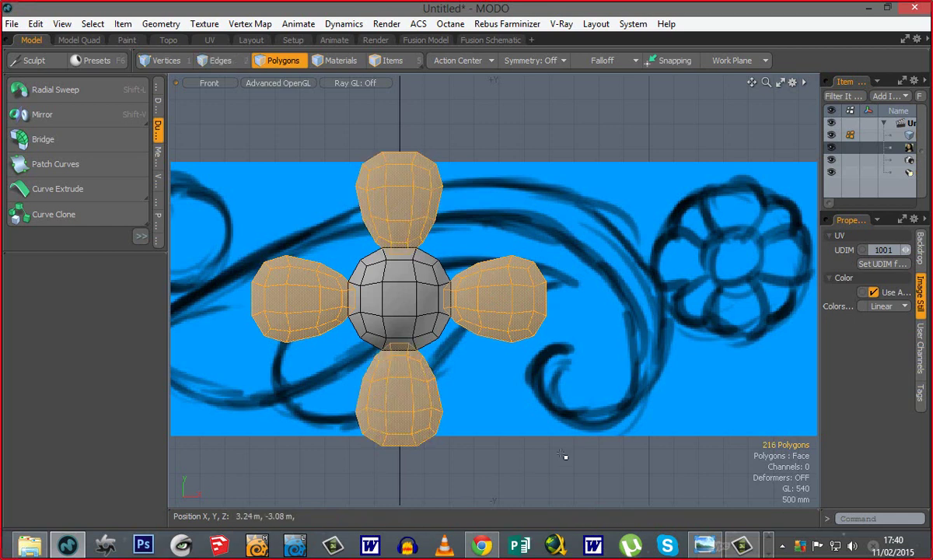
Step: Paste a copy of the four petals in place and rotate it 45° about Z around the sphere
key(ctrl+c)
key(y)
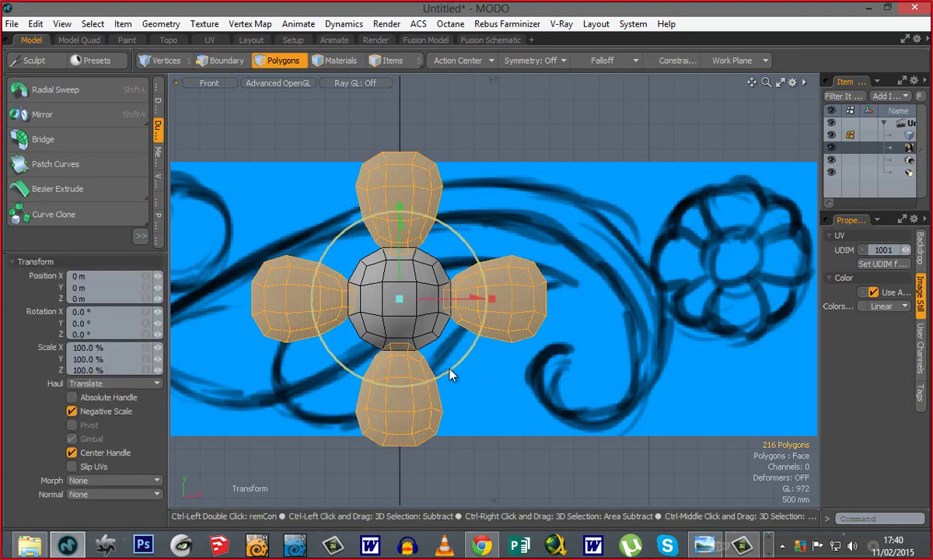
ctrl+drag(449, 369, 485, 313)
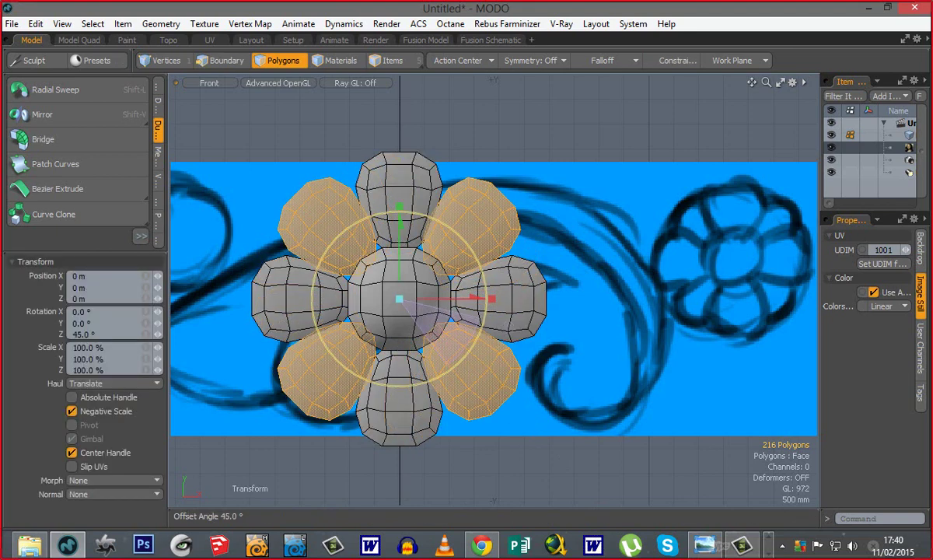
key(space)
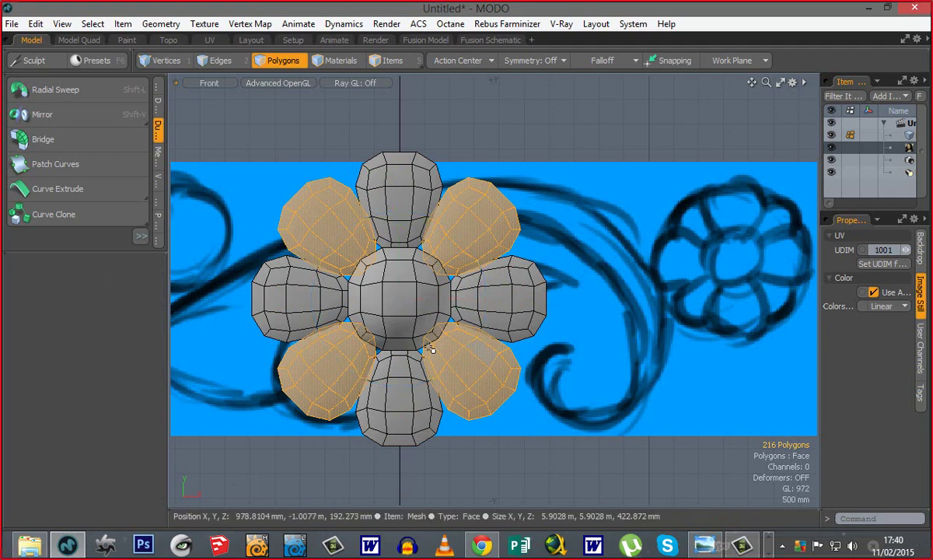
Step: Move the four diagonal petals slightly back along Z toward the backdrop in perspective, and clear the selection
key(ctrl+space)
click(471, 322)
alt+drag(321, 298, 607, 398)
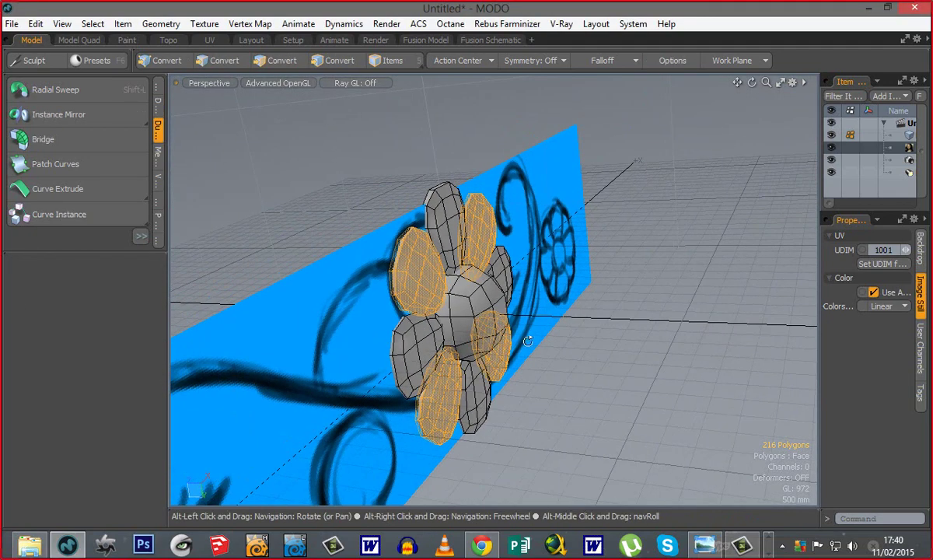
alt+drag(451, 292, 534, 344)
key(w)
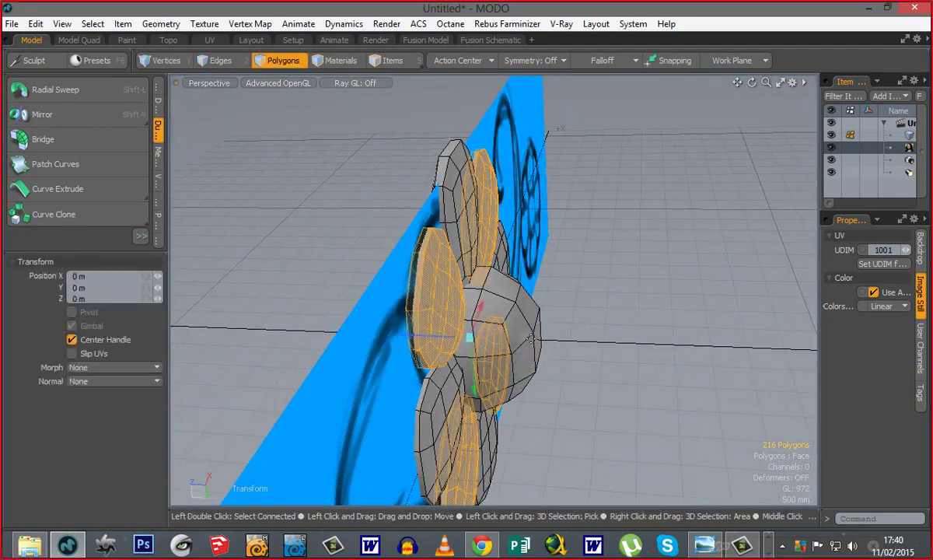
drag(434, 341, 427, 340)
key(space)
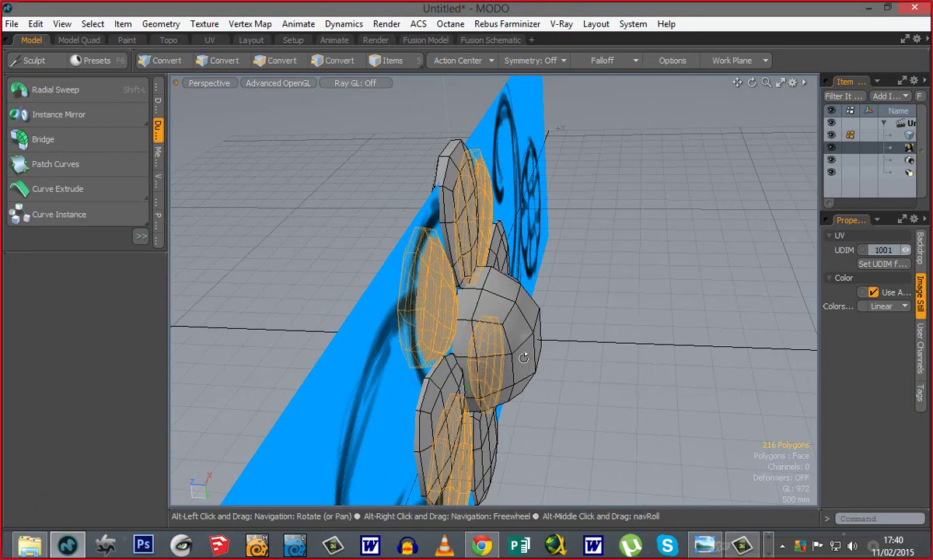
alt+drag(606, 383, 537, 409)
click(612, 416)
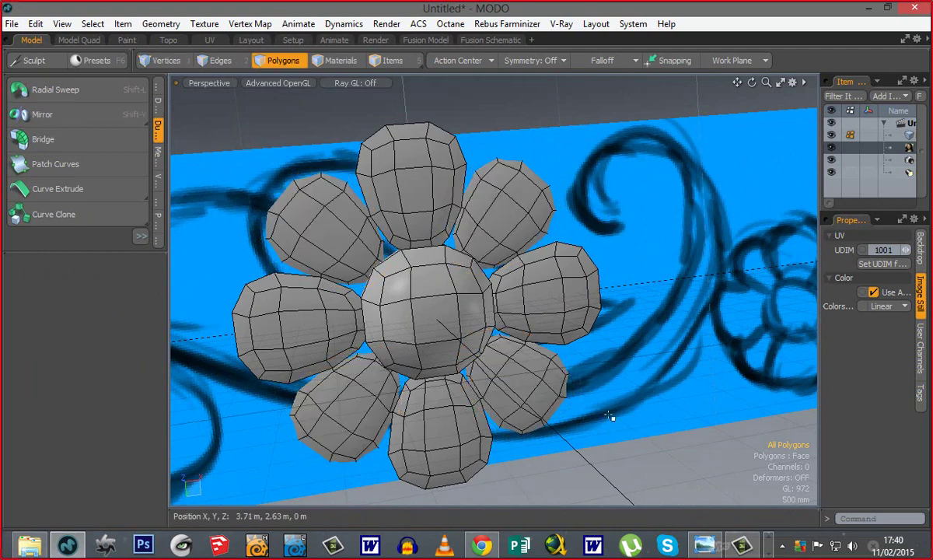
Step: Widen the item list and hide the Backdrop Item so that only the flower mesh is shown
drag(819, 197, 703, 195)
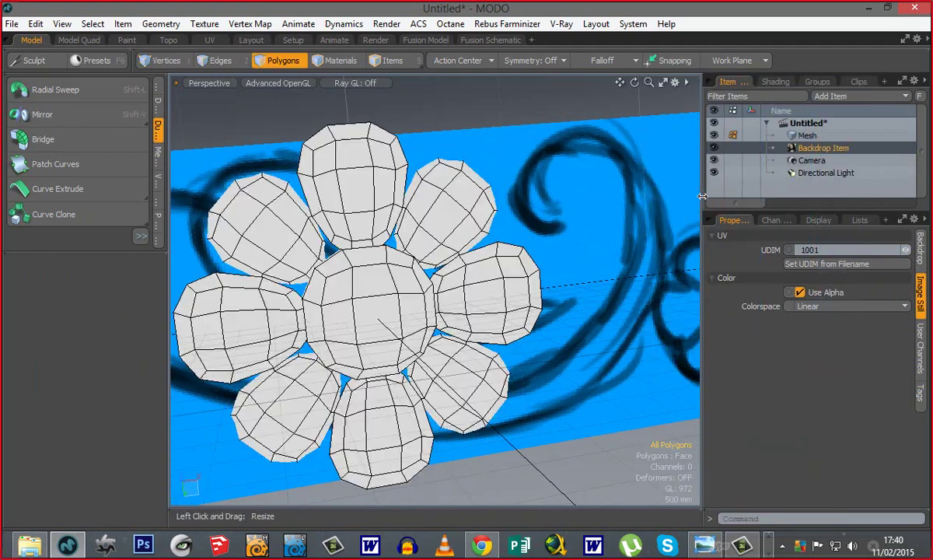
click(714, 149)
alt+drag(546, 307, 311, 271)
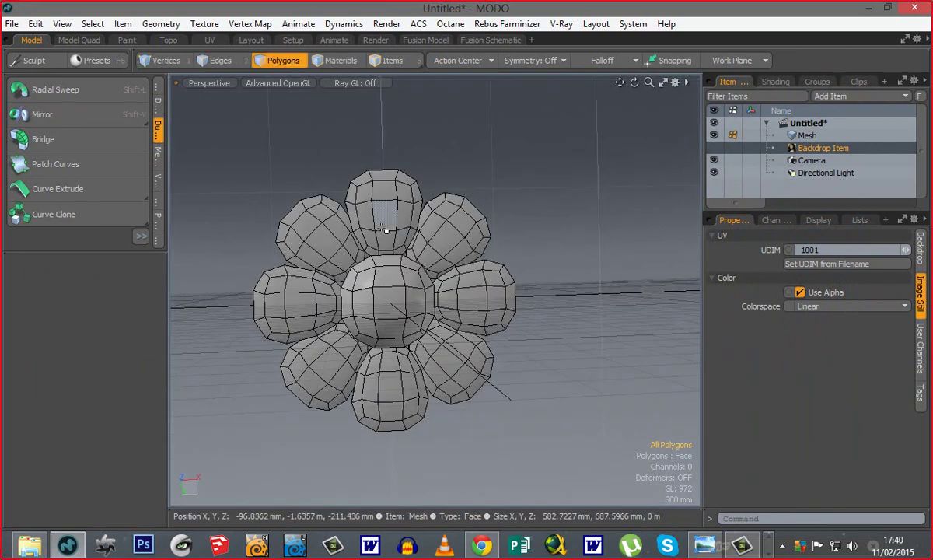
double_click(386, 225)
shift+click(286, 307)
shift+double_click(286, 307)
shift+double_click(391, 387)
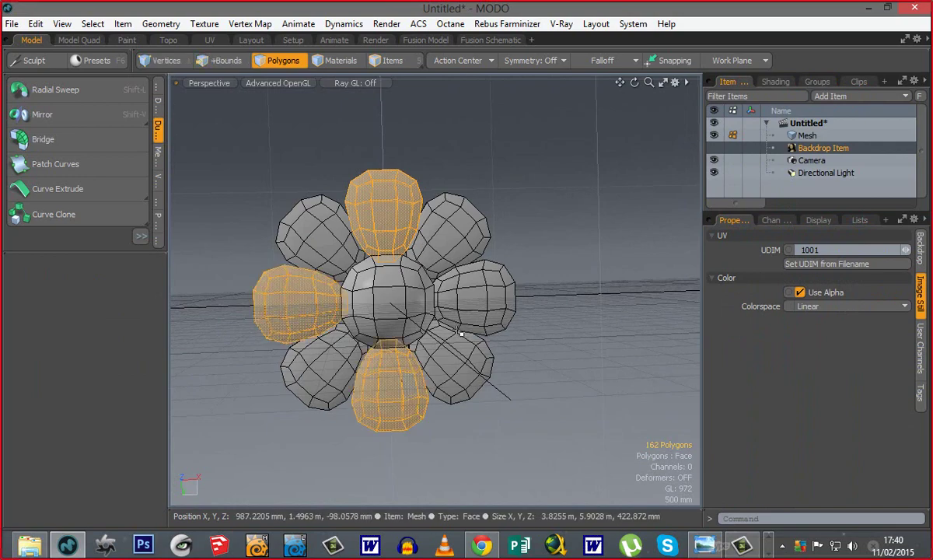
shift+double_click(472, 320)
alt+drag(457, 360, 529, 310)
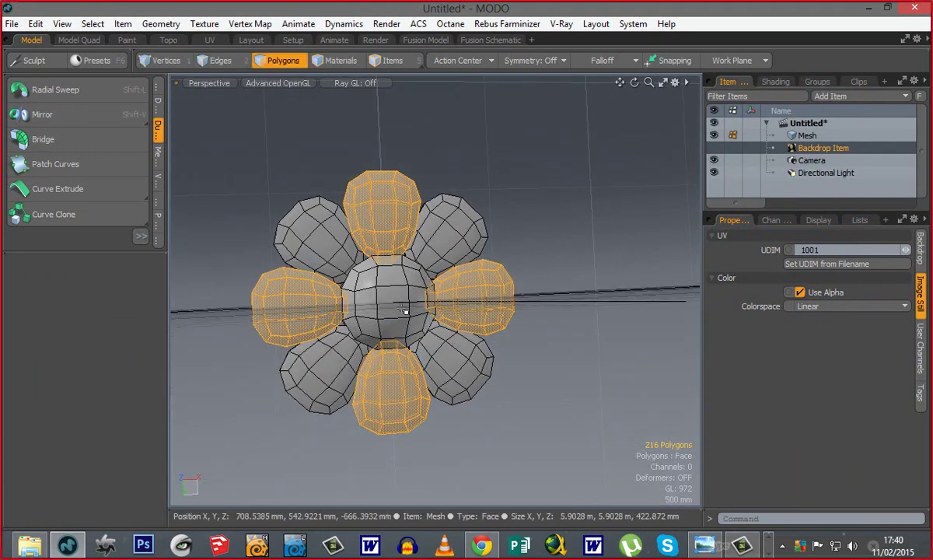
alt+drag(374, 313, 437, 296)
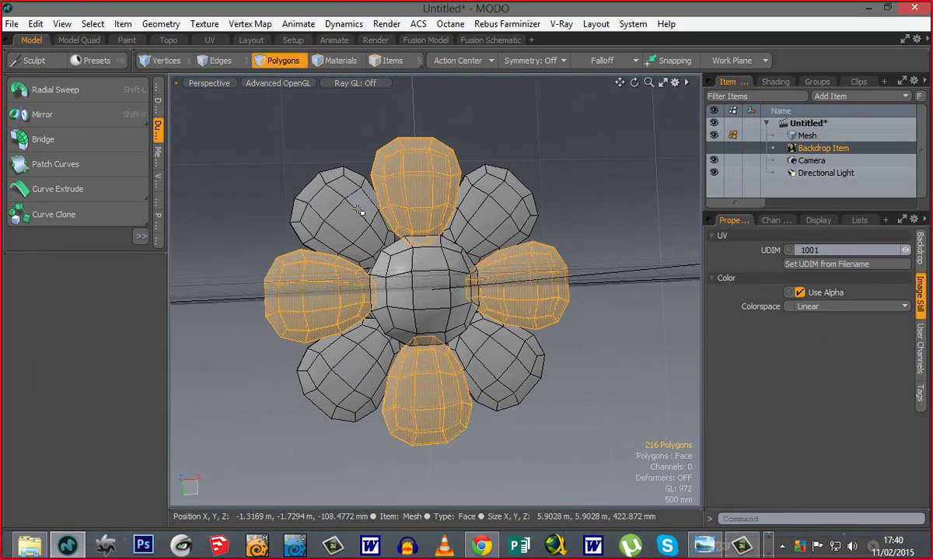
click(563, 312)
click(646, 377)
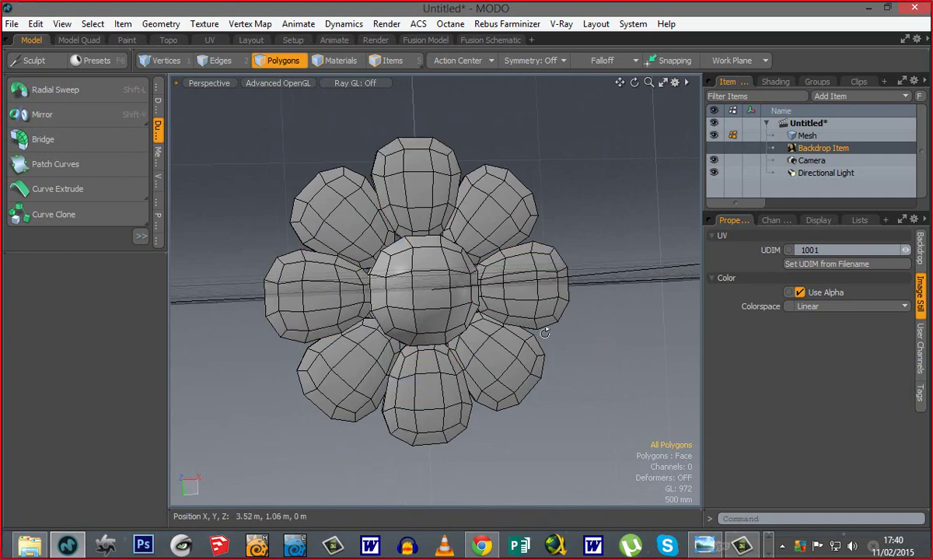
Step: Select the petal above the sphere and scale it to 125% on X, Y and Z
alt+drag(577, 324, 544, 333)
double_click(430, 196)
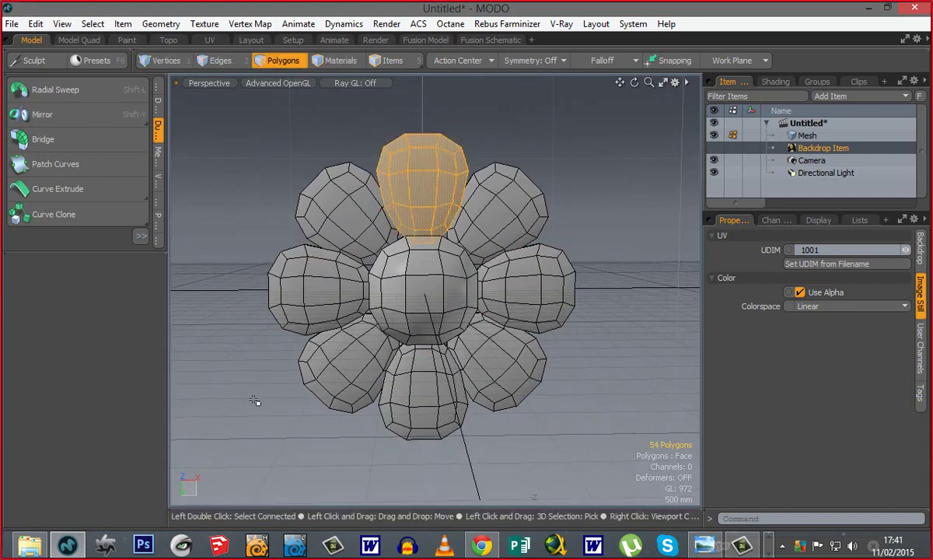
key(y)
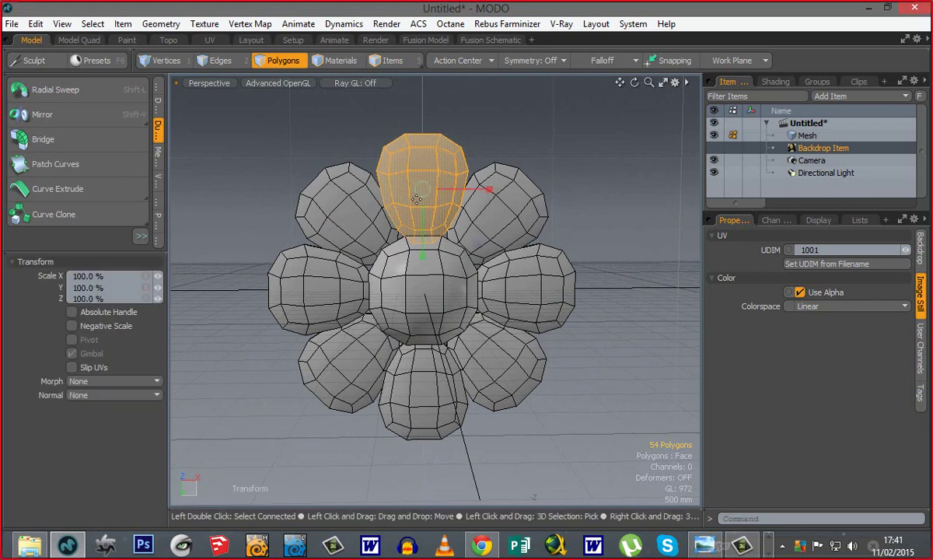
drag(422, 190, 459, 190)
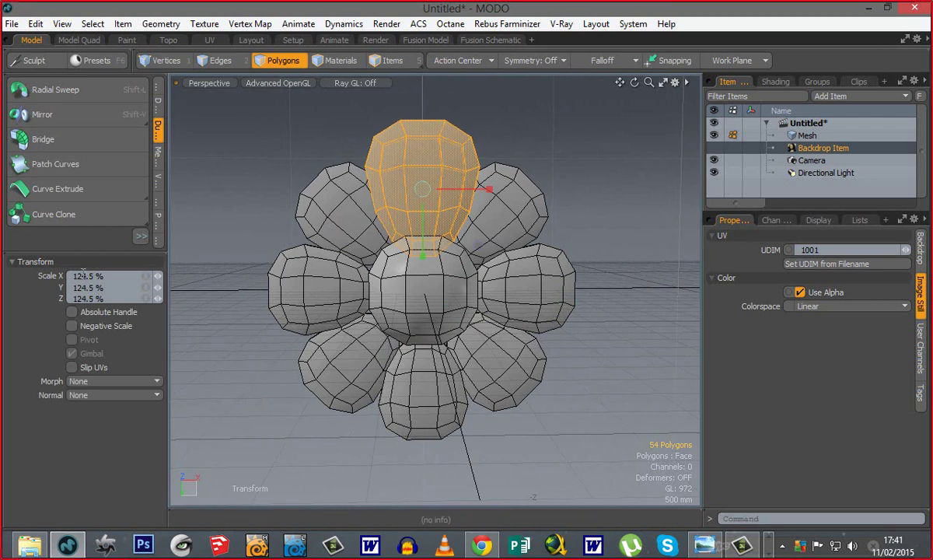
drag(111, 277, 1, 253)
click(101, 287)
text(125)
key(Tab)
key(space)
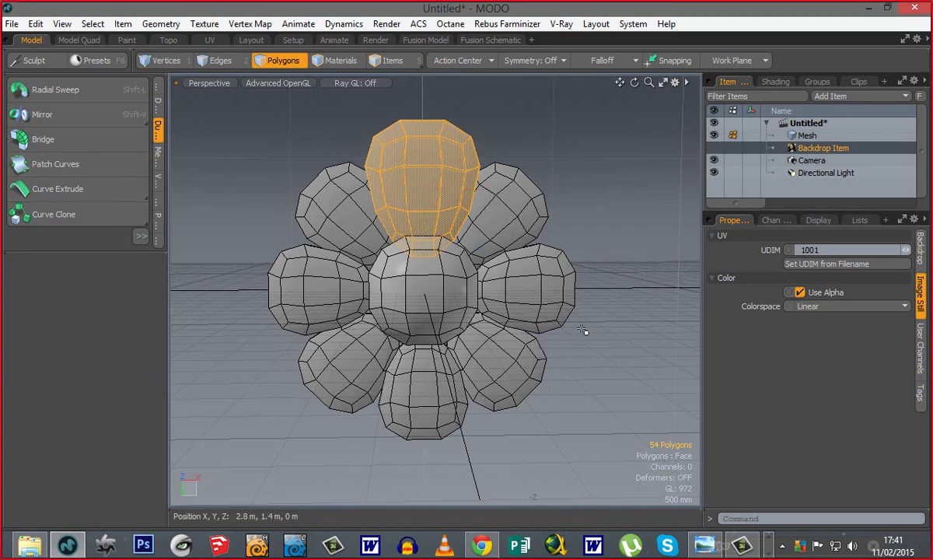
Step: Scale the petal to the right of the sphere to 125% on X, Y and Z, and deselect it
double_click(549, 278)
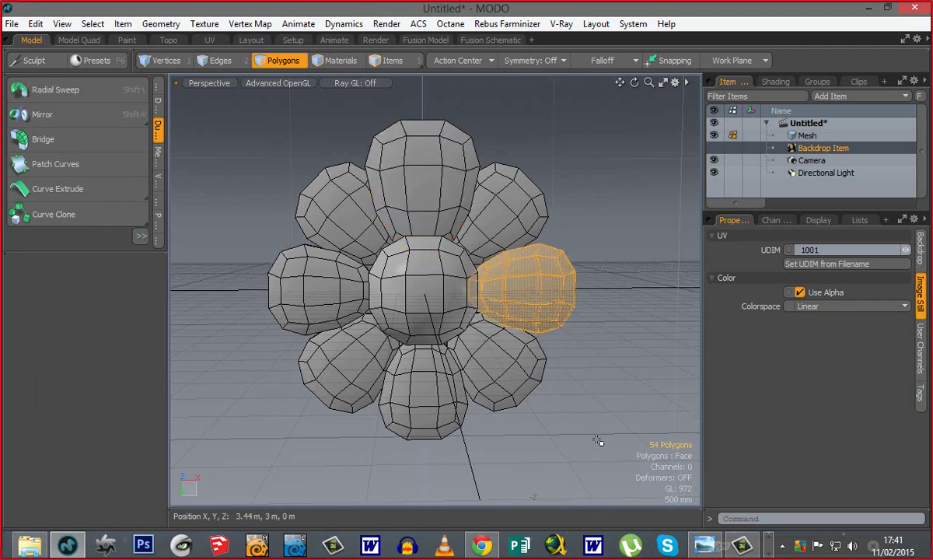
key(r)
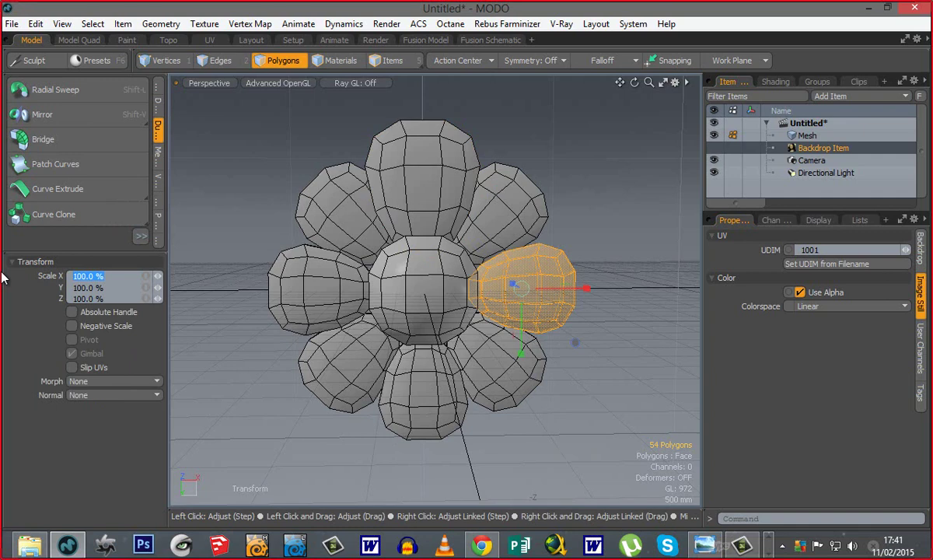
key(Tab)
text(1212)
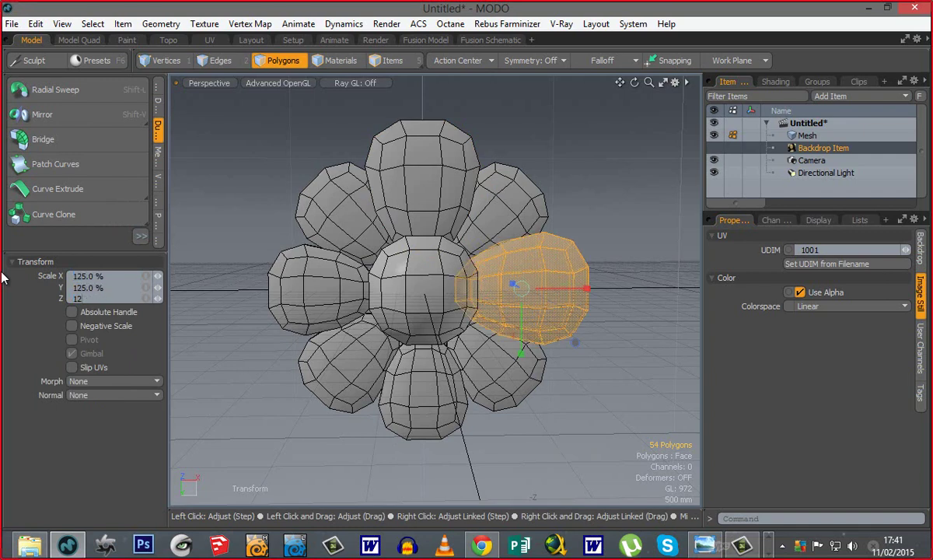
key(space)
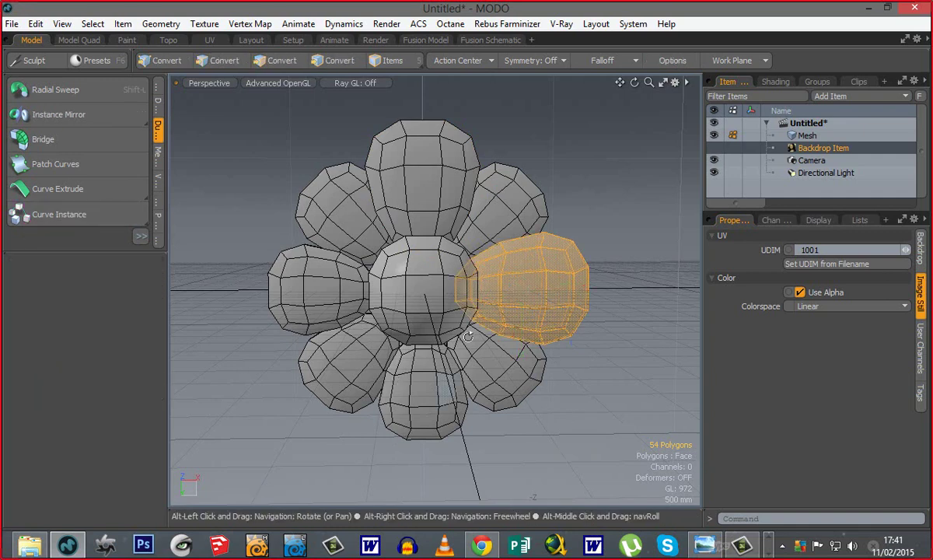
alt+drag(584, 418, 557, 402)
click(558, 402)
alt+drag(505, 321, 501, 369)
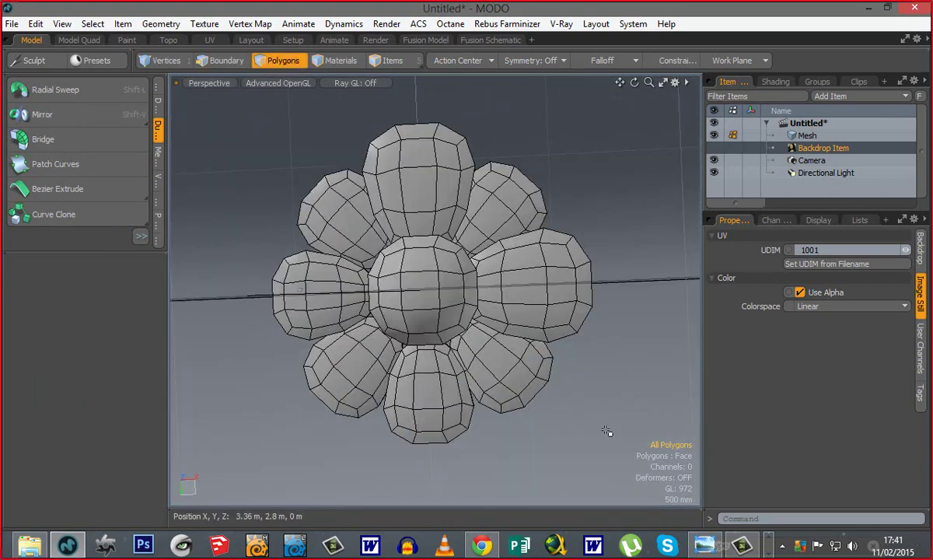
Step: Undo the scaling and selection of the petal to the right of the sphere
key(ctrl+z)
key(ctrl+z)
key(ctrl+z)
key(ctrl+z)
key(ctrl+z)
key(ctrl+z)
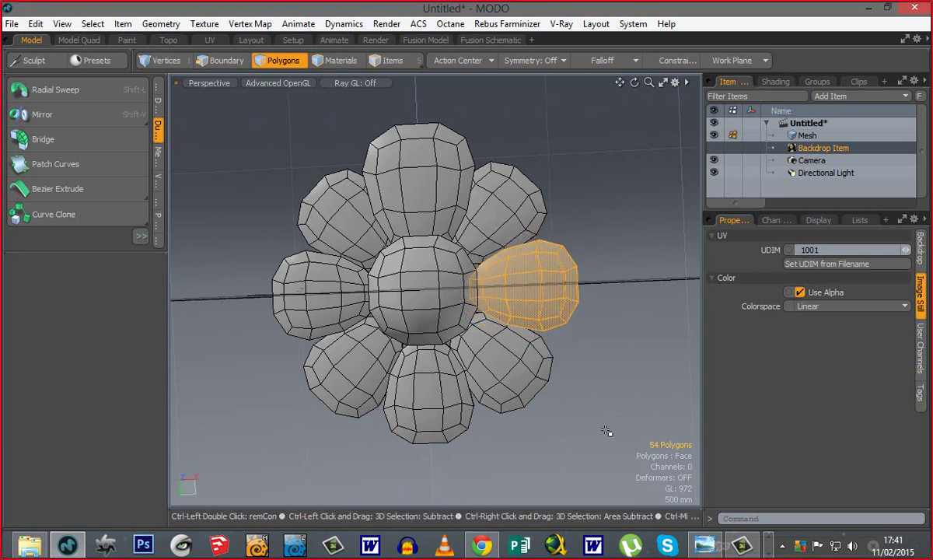
key(ctrl+z)
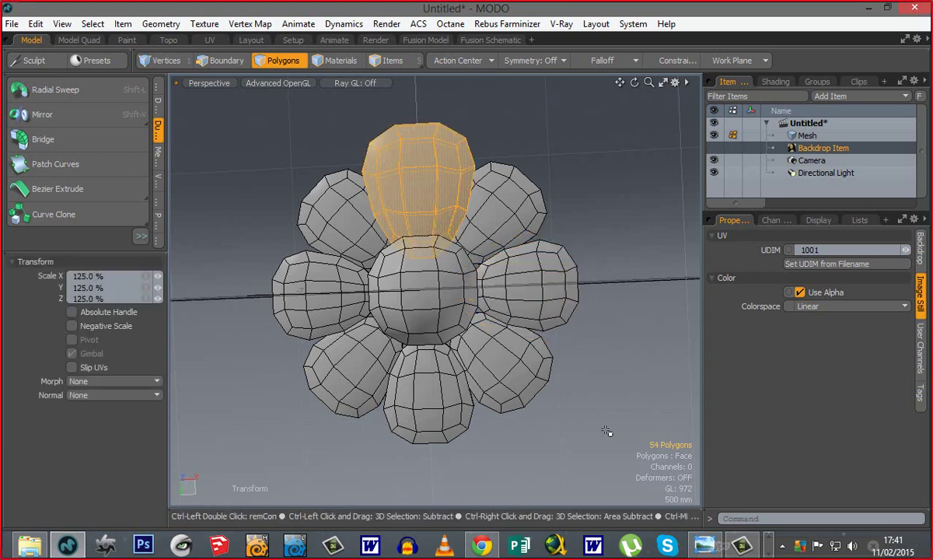
Step: Undo the scaling of the petal above the sphere and clear the selection
key(ctrl+z)
key(space)
click(602, 386)
alt+drag(392, 297, 404, 300)
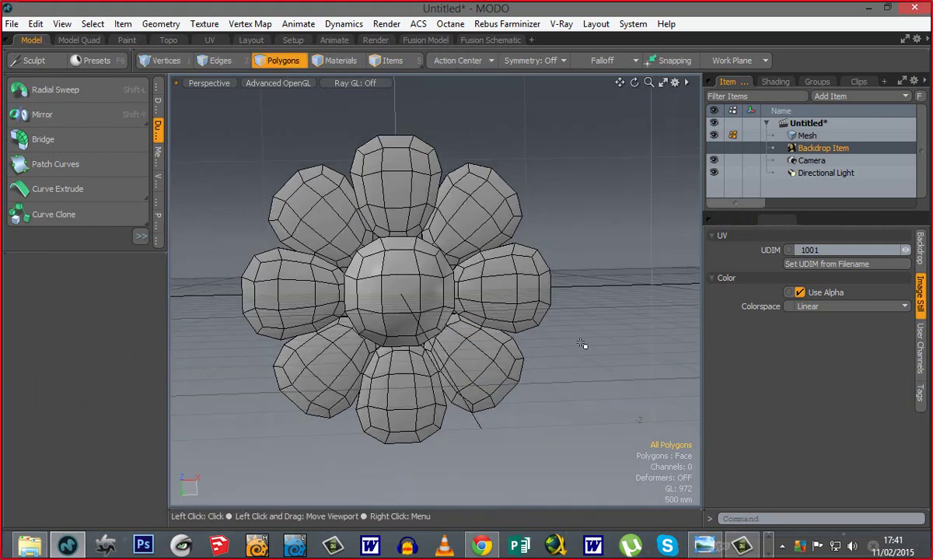
Step: Select the four petals directly above, right of, below and left of the central sphere
double_click(393, 196)
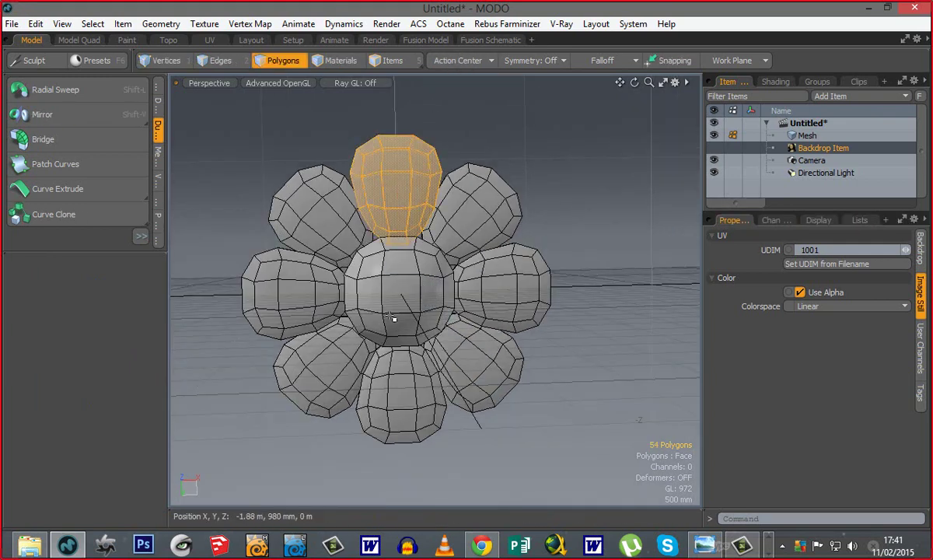
shift+double_click(506, 294)
shift+double_click(405, 396)
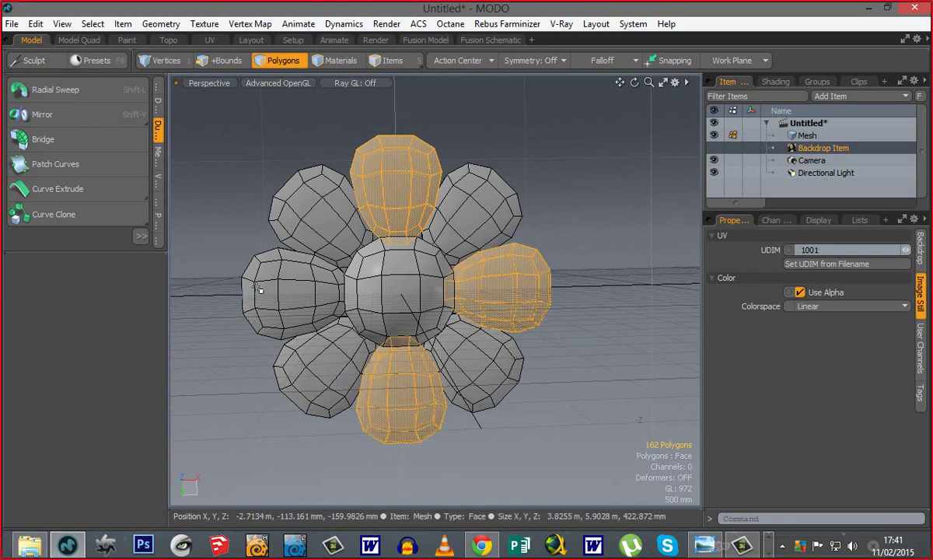
shift+double_click(258, 290)
mouse_move(354, 367)
alt+mouse_down()
mouse_move(388, 370)
mouse_move(367, 370)
alt+mouse_up()
Step: Try to scale the four selected petals together to 140.5% about their common center
key(r)
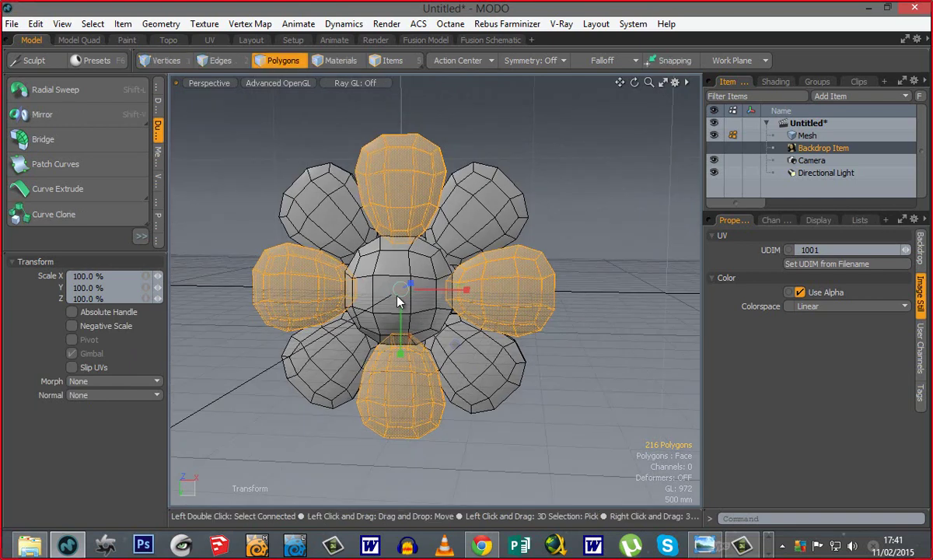
drag(401, 289, 464, 289)
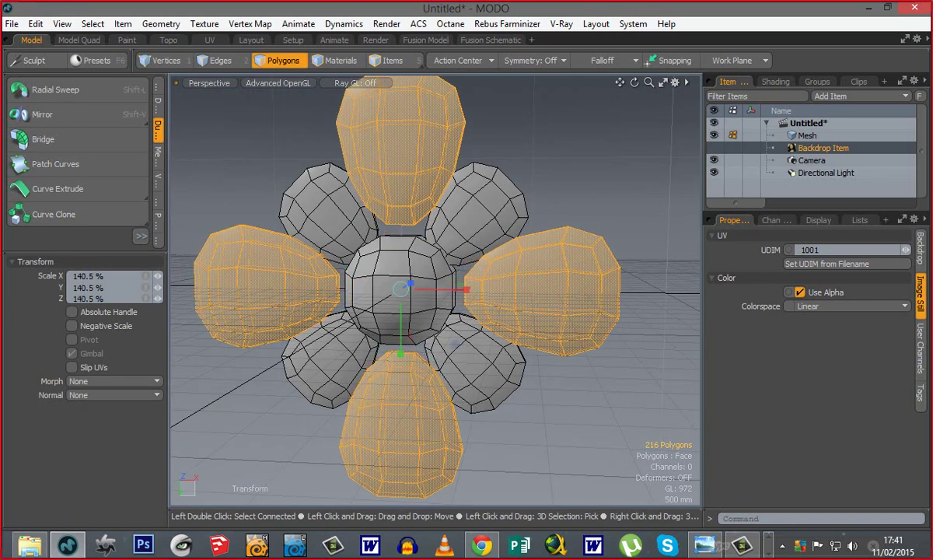
alt+drag(388, 419, 401, 395)
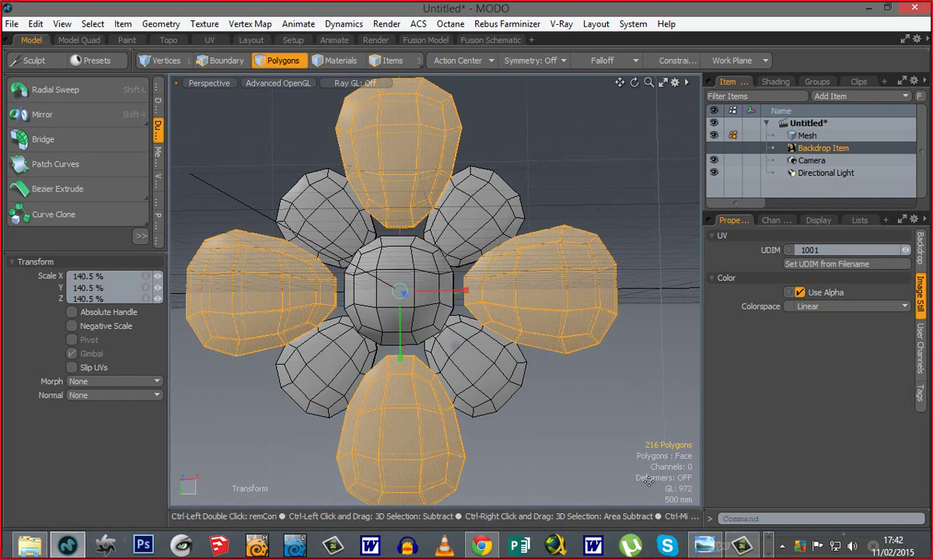
key(ctrl+z)
key(space)
alt+drag(402, 281, 423, 307)
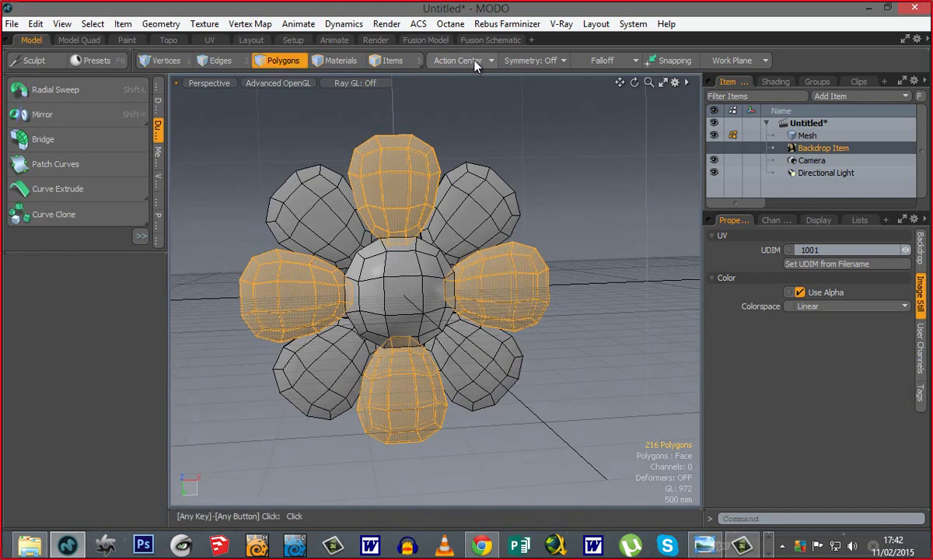
Step: Set the action center to Local and inspect the flower with the four petals still selected
click(467, 61)
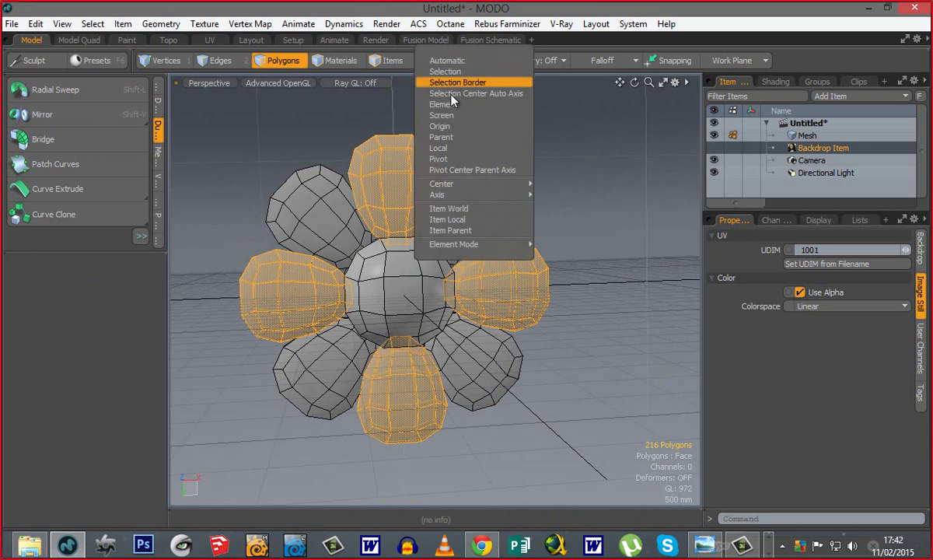
click(449, 149)
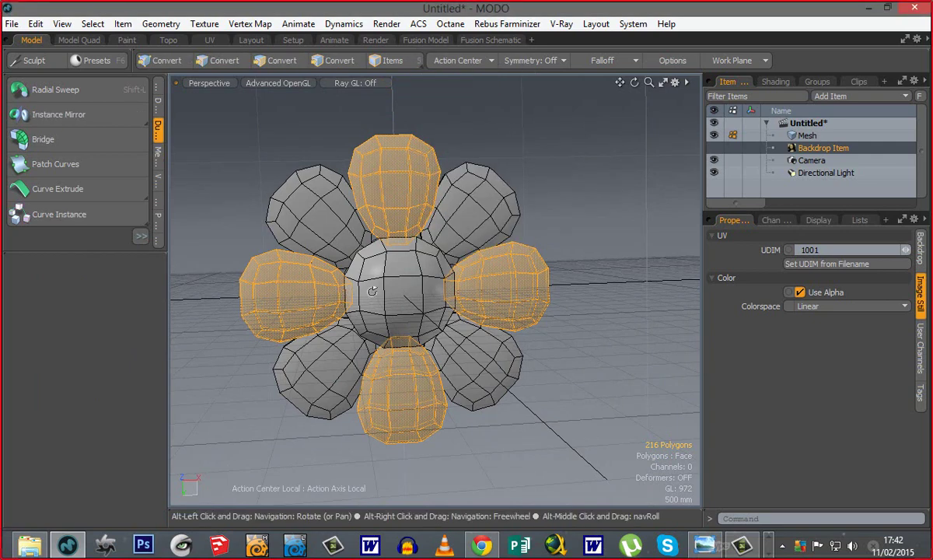
alt+drag(371, 291, 398, 288)
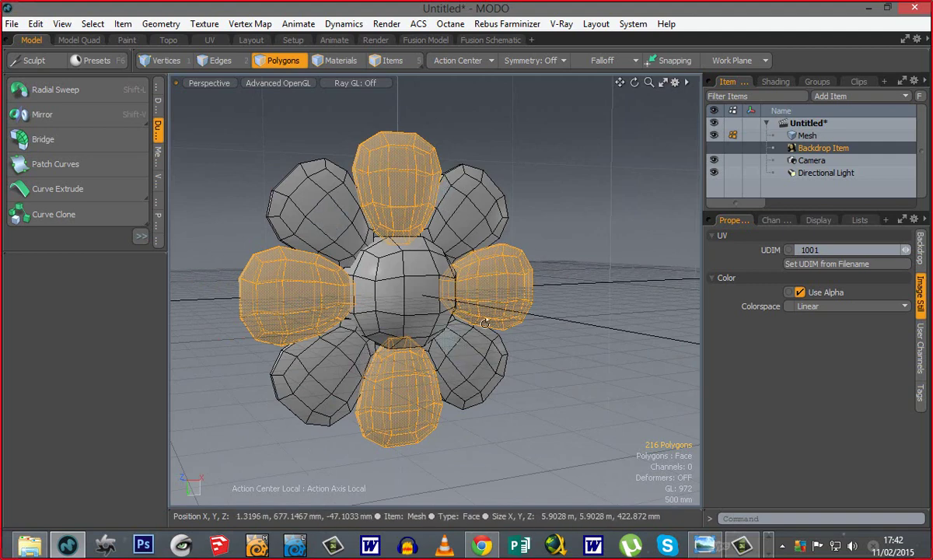
alt+drag(505, 273, 425, 289)
alt+drag(358, 307, 432, 330)
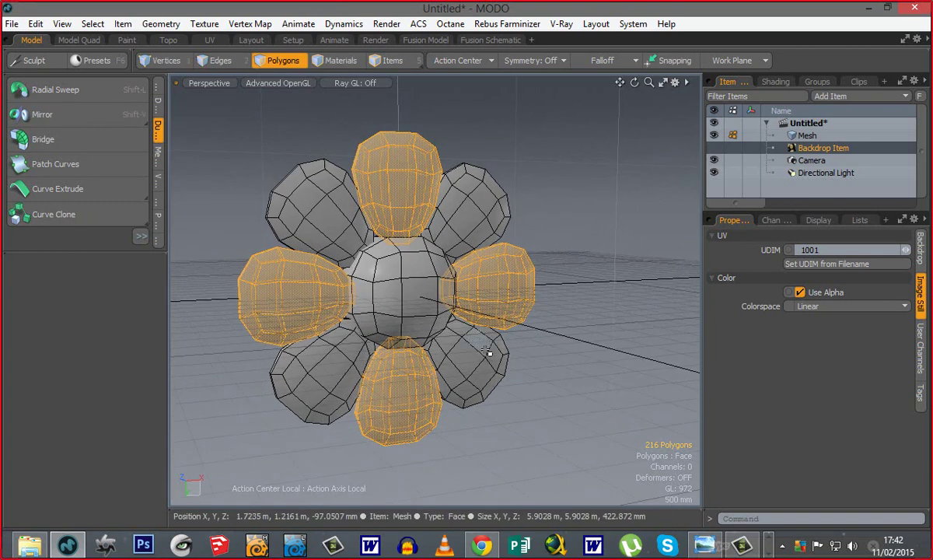
key(1)
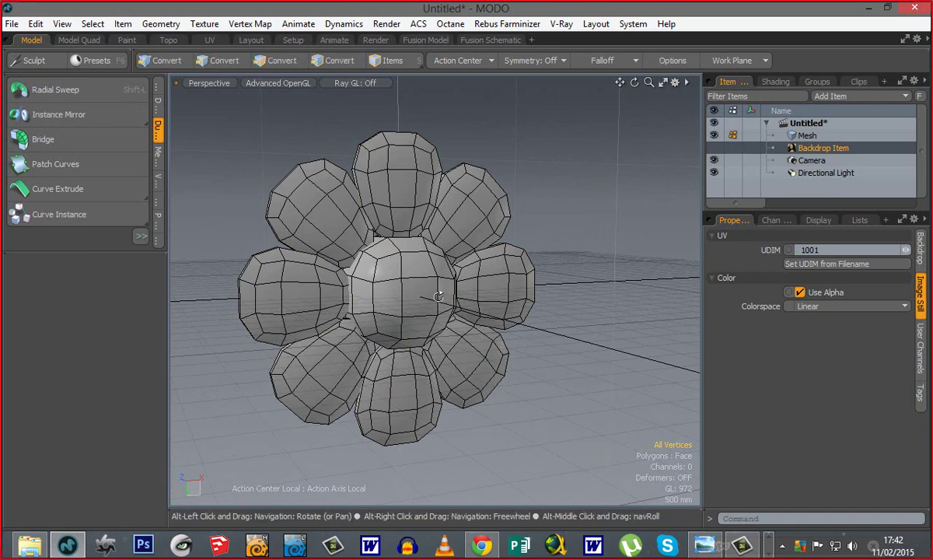
alt+drag(582, 244, 568, 242)
key(2)
key(3)
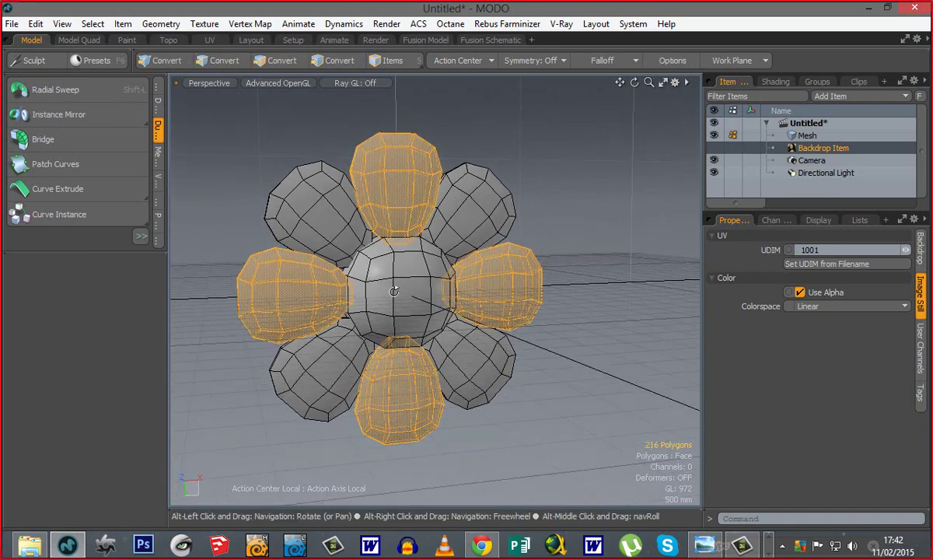
Step: Try to scale the four selected petals to 115.5% with the action center set to Automatic
click(426, 60)
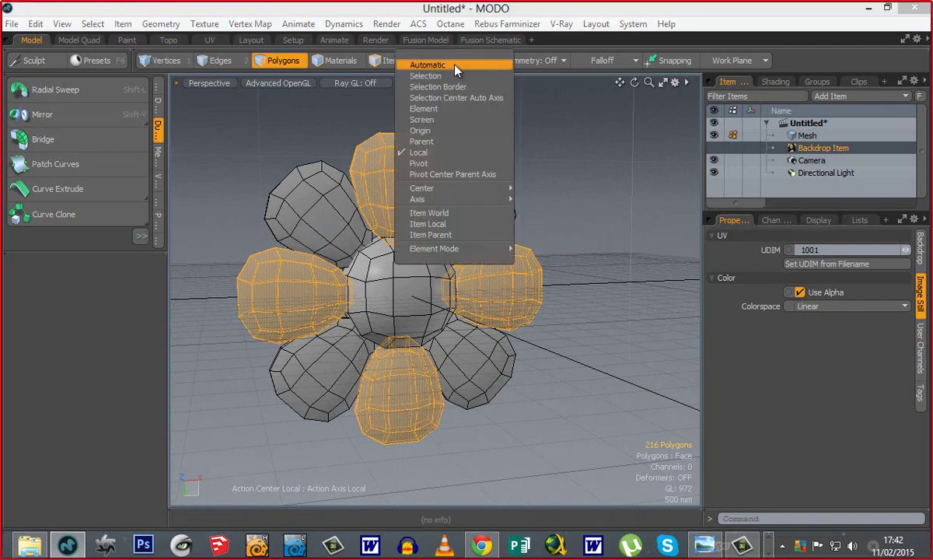
click(427, 65)
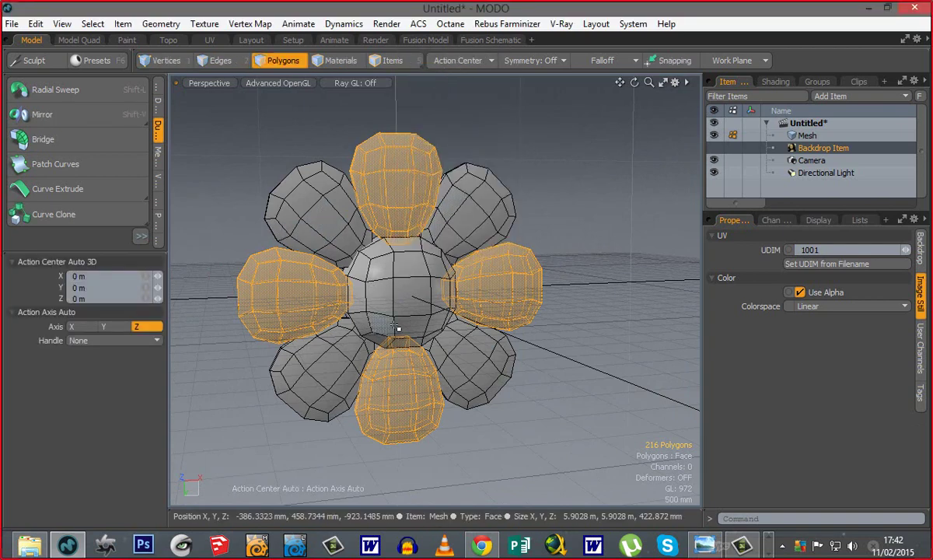
key(r)
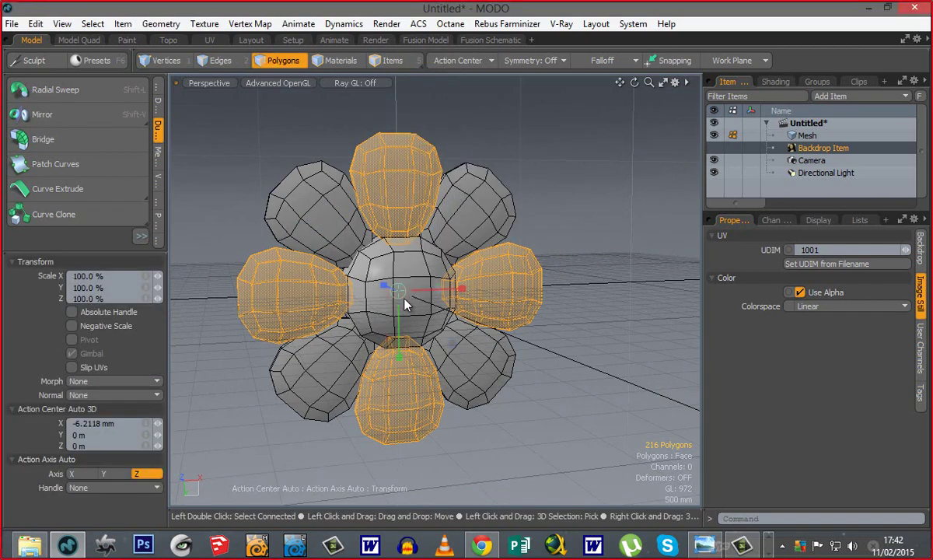
mouse_move(401, 295)
mouse_down()
mouse_move(429, 295)
mouse_move(411, 295)
mouse_up()
key(space)
key(ctrl+z)
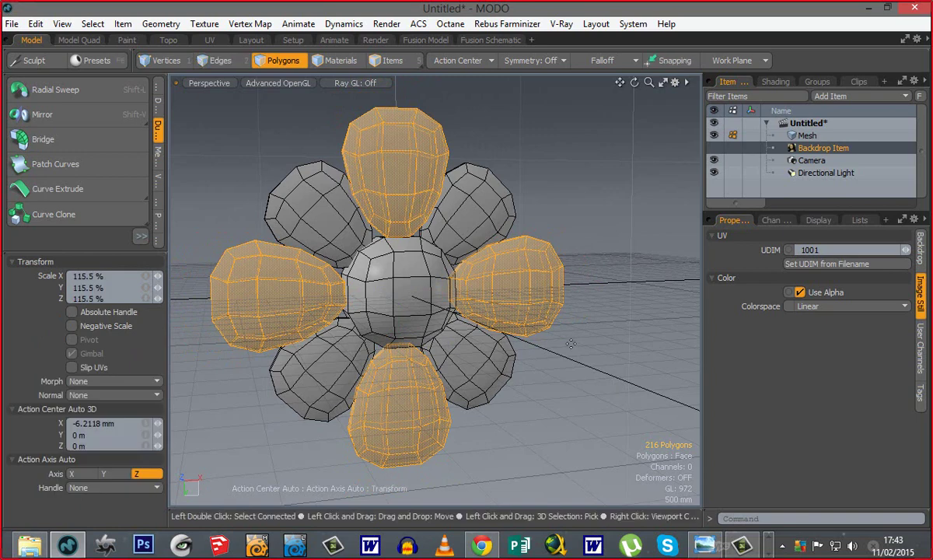
key(ctrl+z)
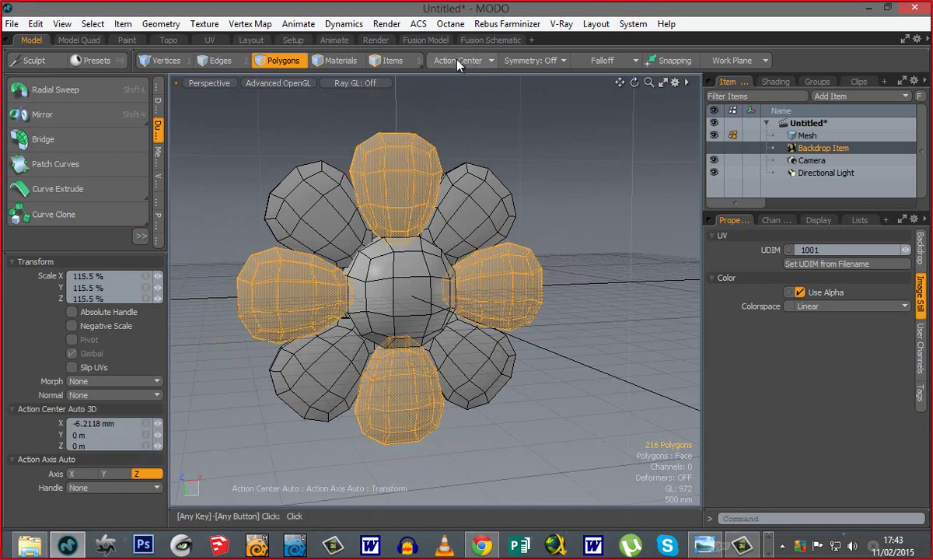
Step: Set the action center to Local and scale the four selected petals to 130.5% on X, Y and Z
click(450, 62)
click(427, 149)
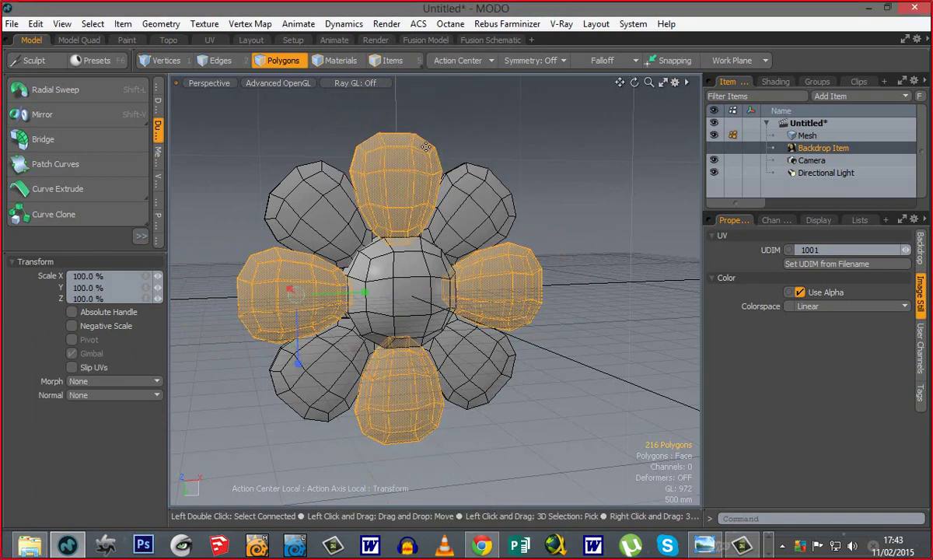
alt+drag(464, 311, 366, 310)
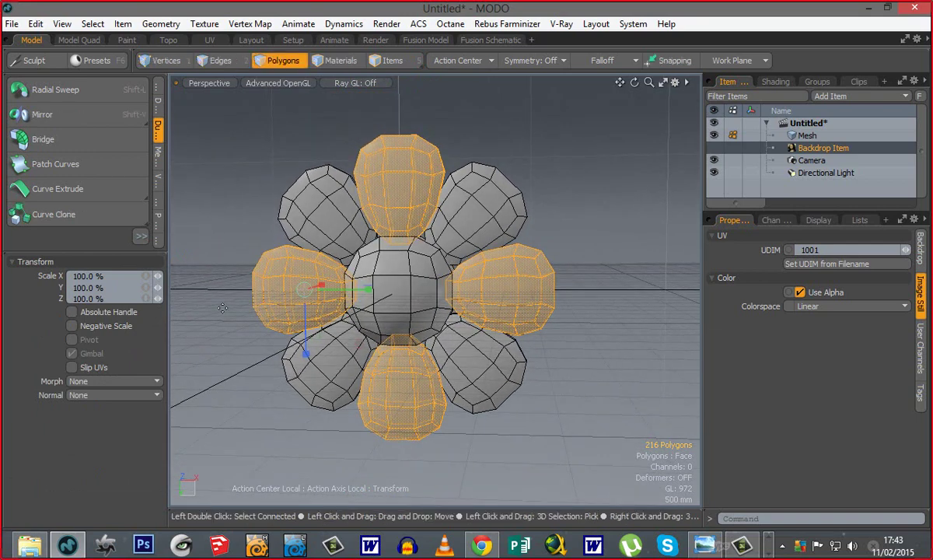
mouse_move(304, 290)
mouse_down()
mouse_move(330, 290)
mouse_move(295, 290)
mouse_move(316, 290)
mouse_up()
alt+drag(416, 277, 471, 277)
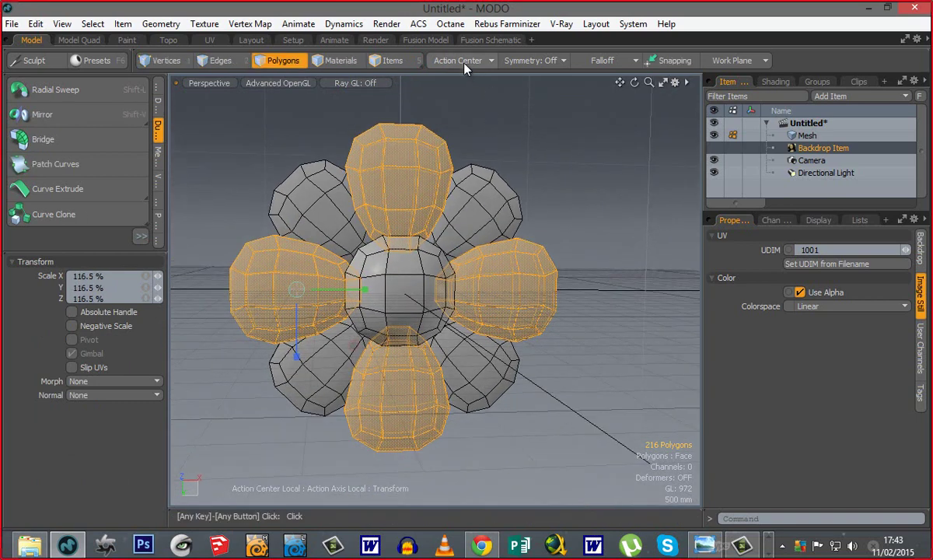
alt+drag(346, 359, 437, 347)
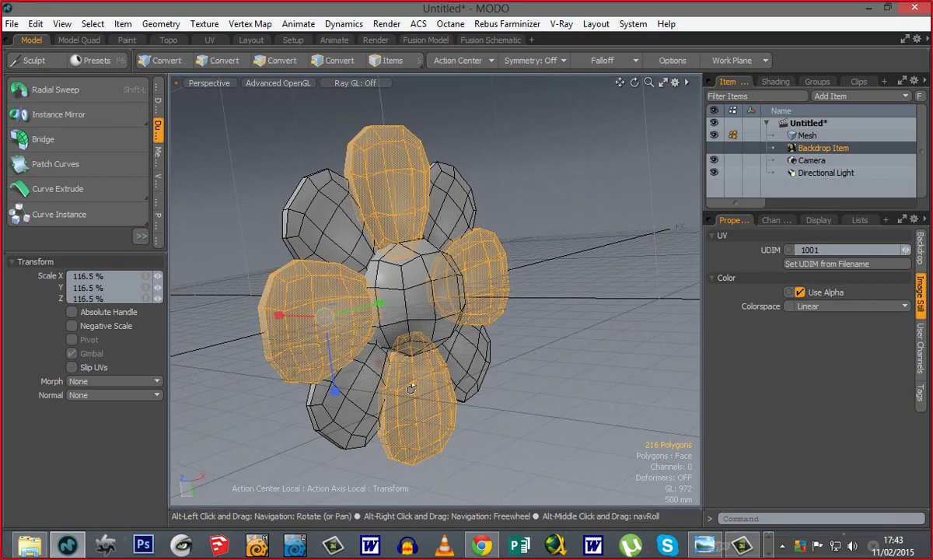
alt+drag(411, 389, 359, 383)
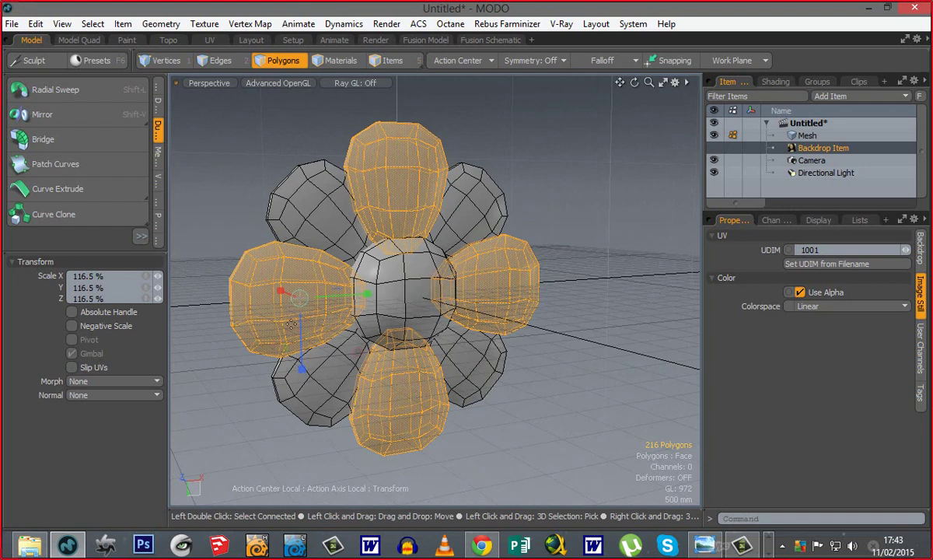
alt+drag(322, 302, 293, 288)
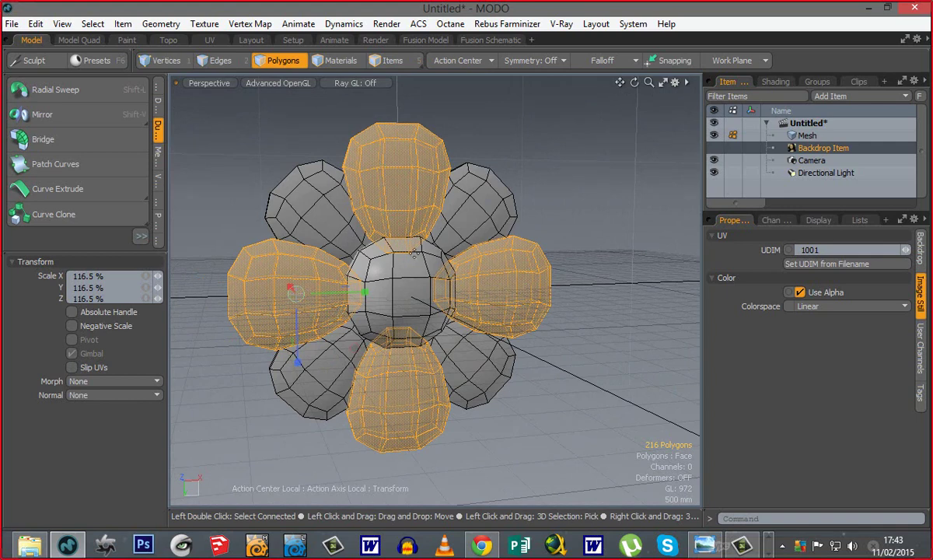
alt+drag(418, 381, 503, 437)
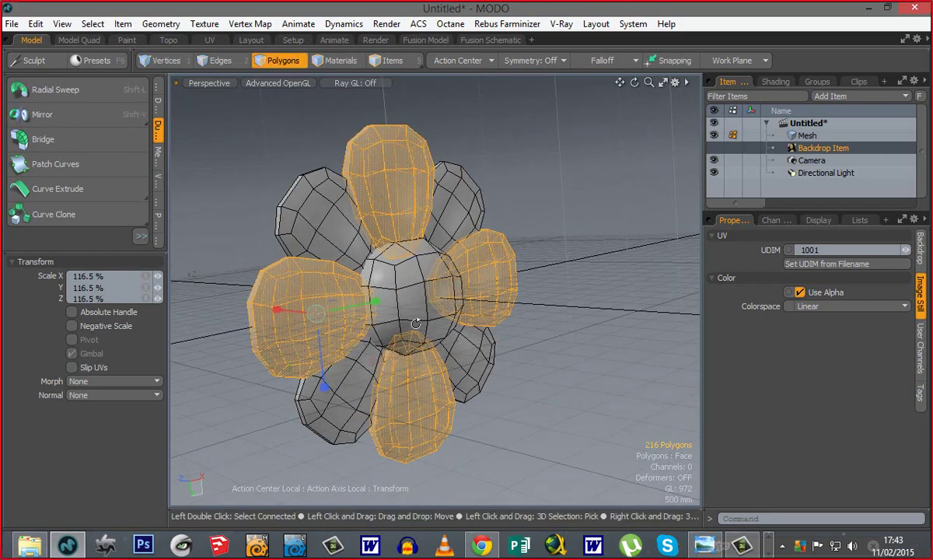
alt+drag(416, 323, 319, 278)
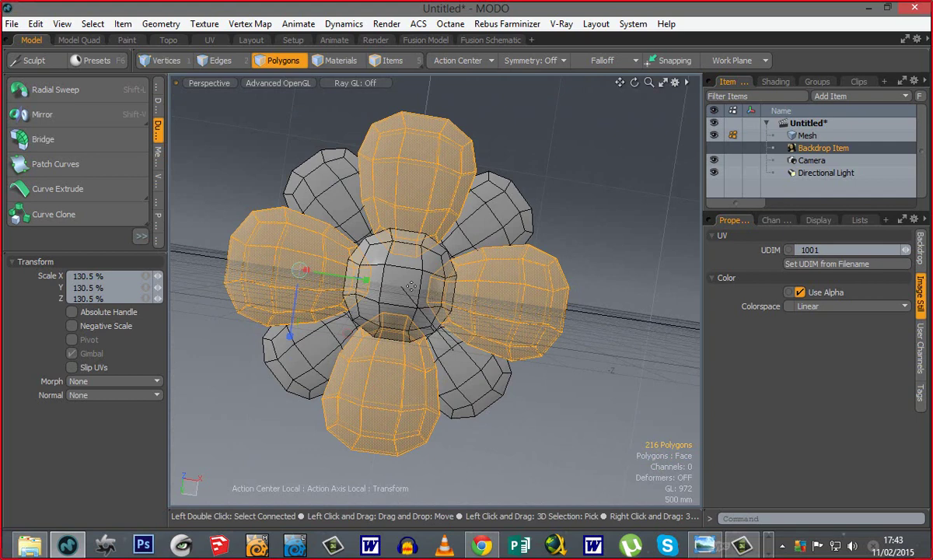
key(space)
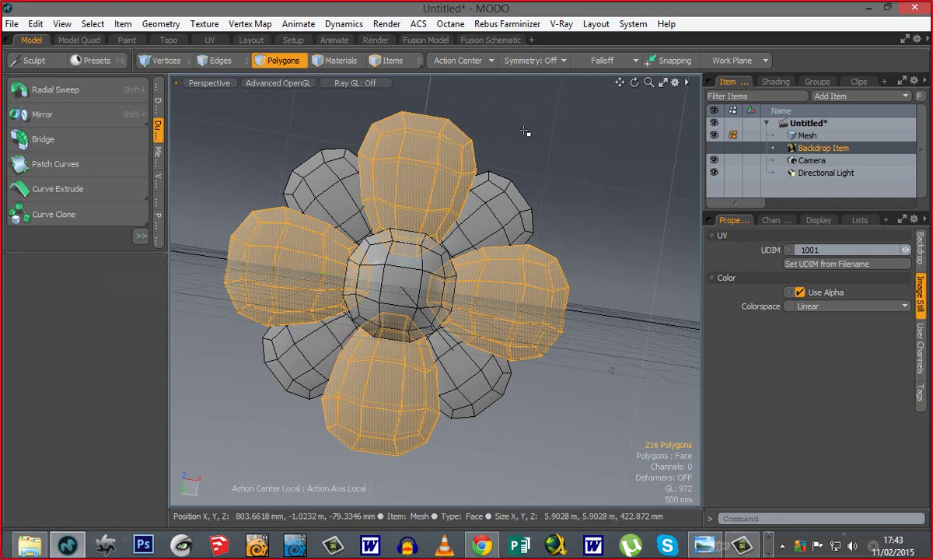
Step: Set the action center back to Automatic and deselect the four enlarged petals
click(458, 60)
click(463, 62)
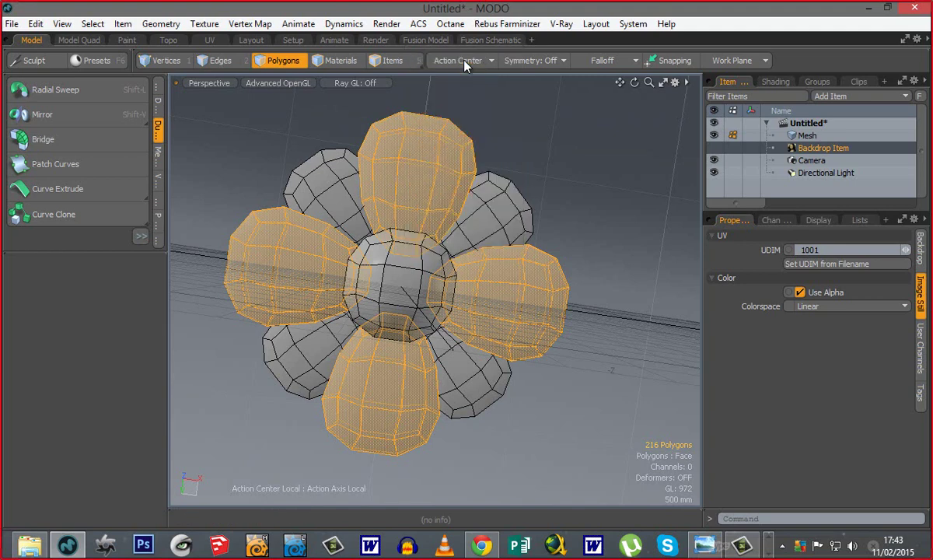
key(r)
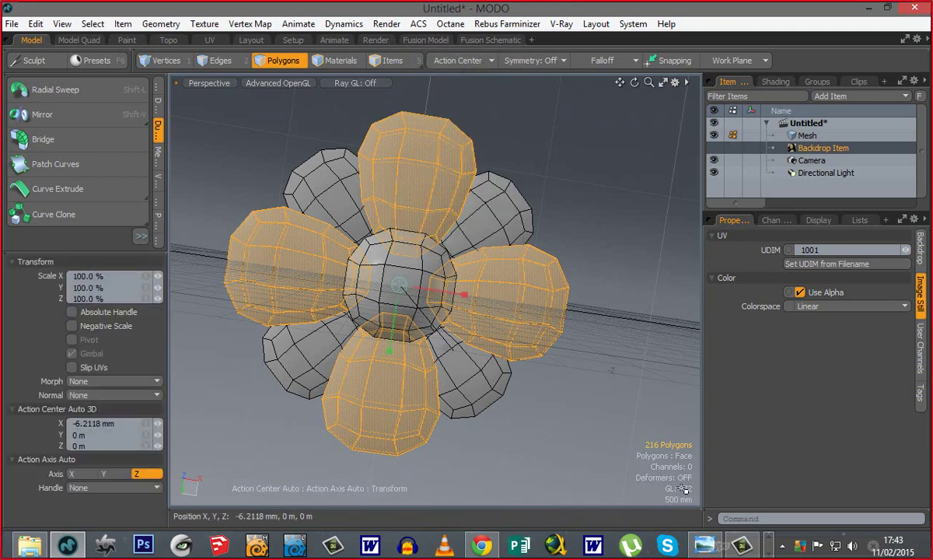
alt+drag(472, 292, 282, 336)
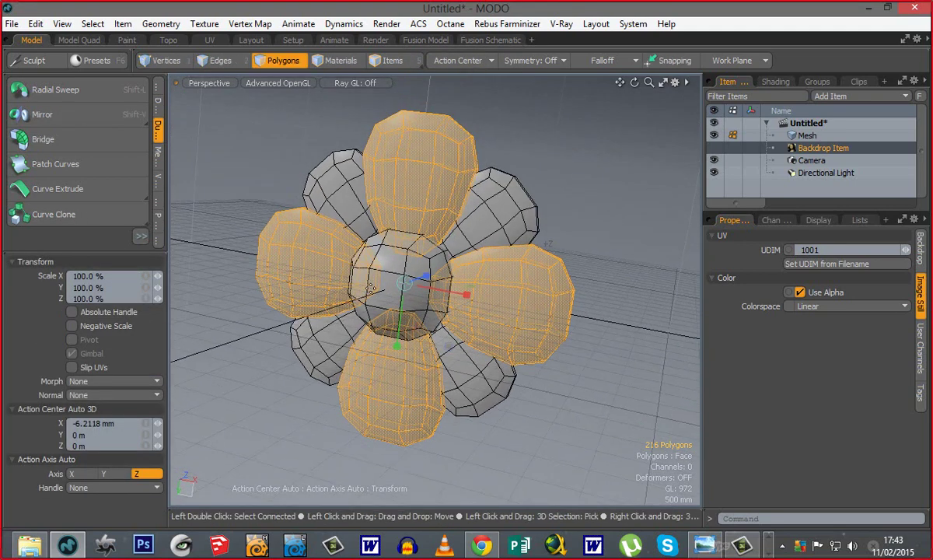
alt+drag(492, 330, 427, 294)
alt+drag(407, 328, 404, 205)
alt+drag(366, 313, 402, 300)
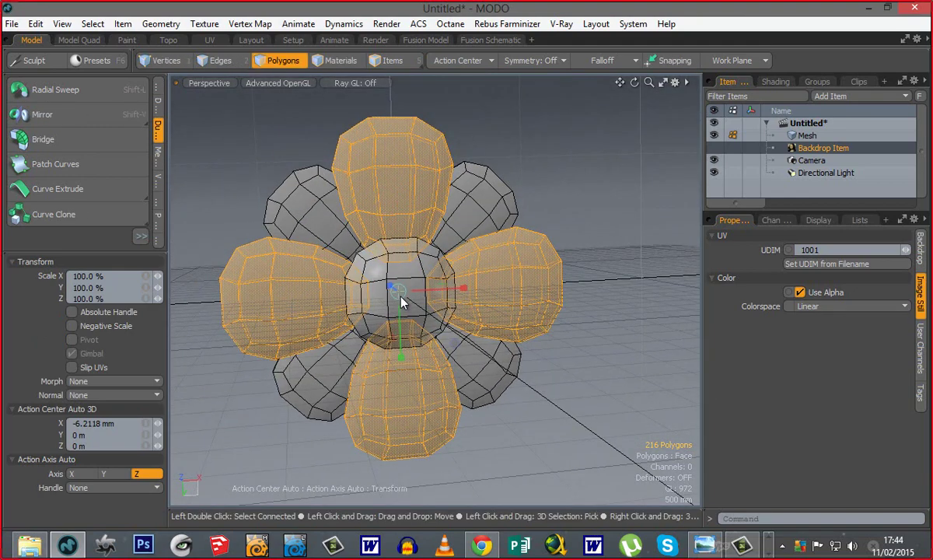
alt+drag(327, 342, 537, 403)
key(space)
click(598, 371)
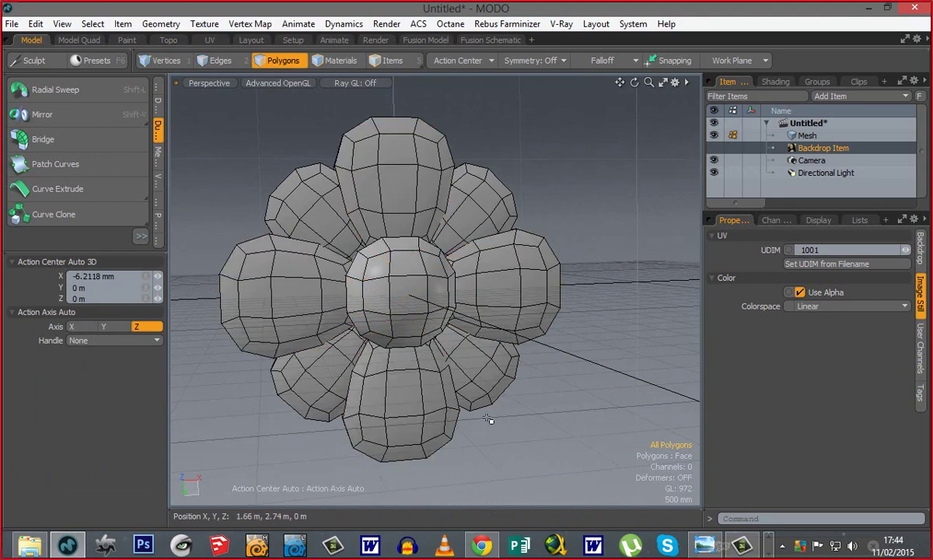
Step: Select the flower's central sphere and flatten it to 54% on Z
alt+drag(404, 253, 412, 307)
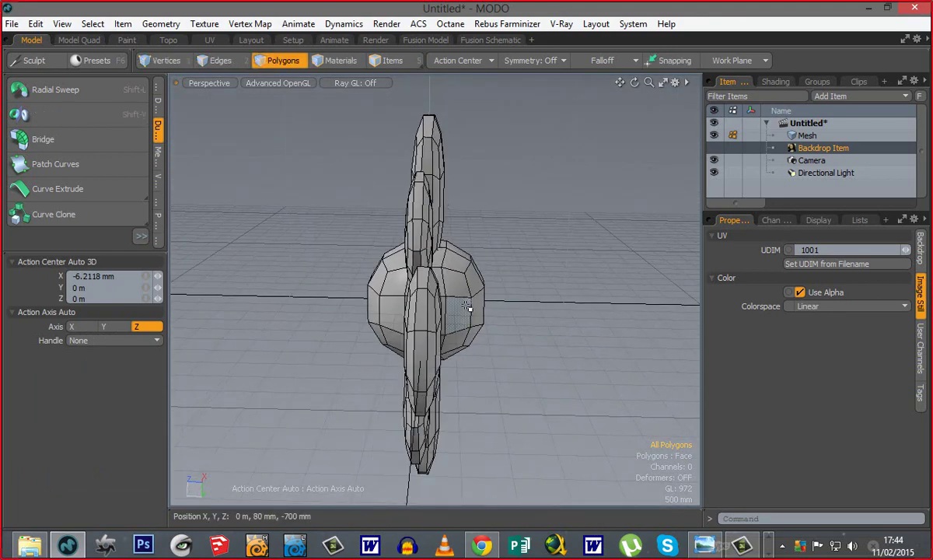
double_click(470, 310)
key(r)
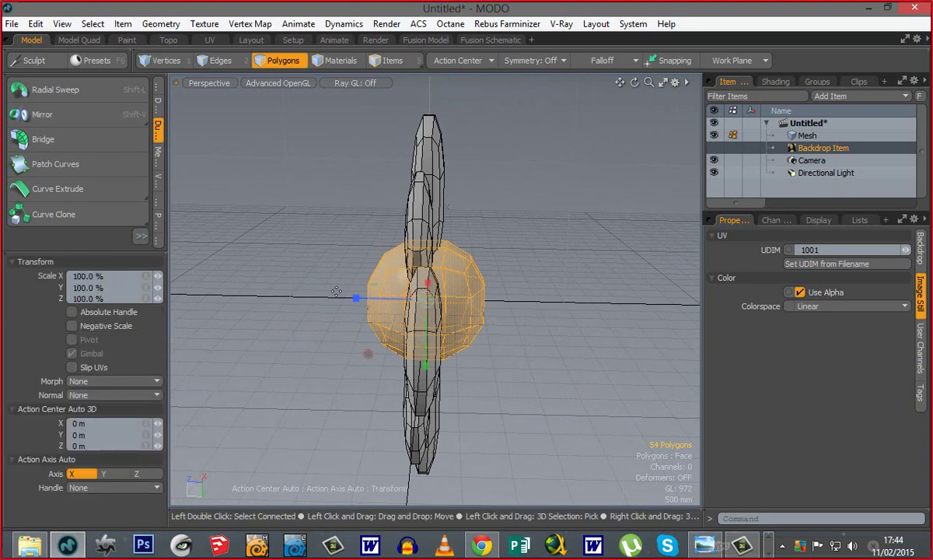
drag(356, 298, 388, 297)
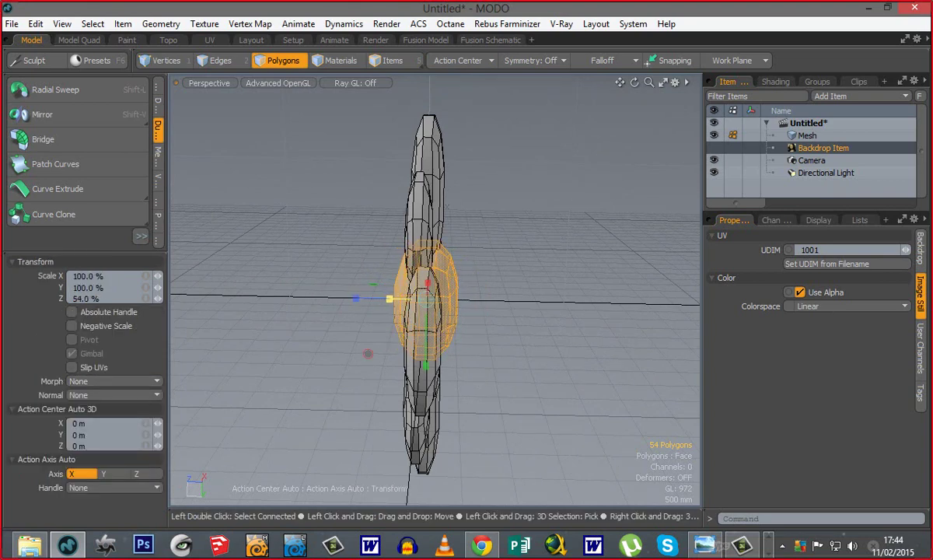
Step: Deselect the flower's central sphere and turn the whole flower into a smooth subdivision surface
alt+drag(467, 365, 504, 371)
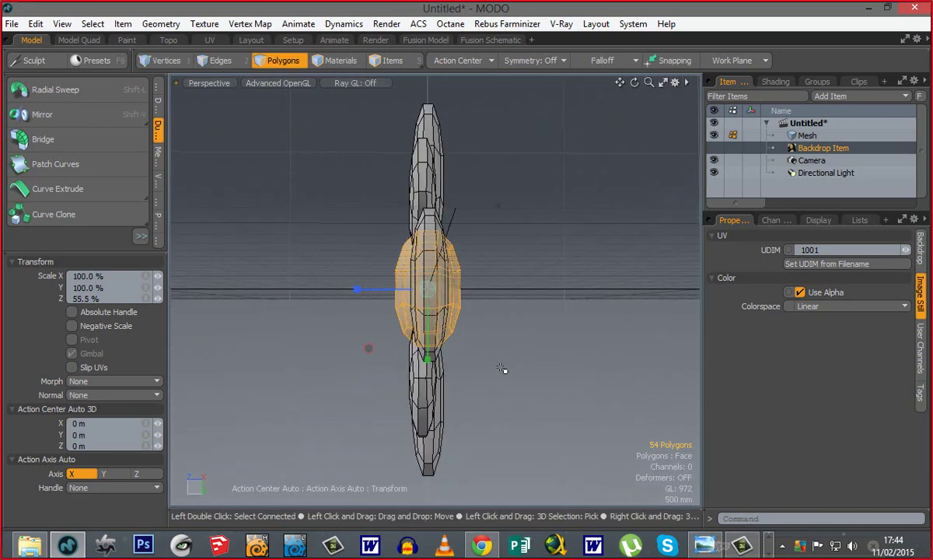
key(space)
click(558, 304)
alt+drag(558, 304, 394, 321)
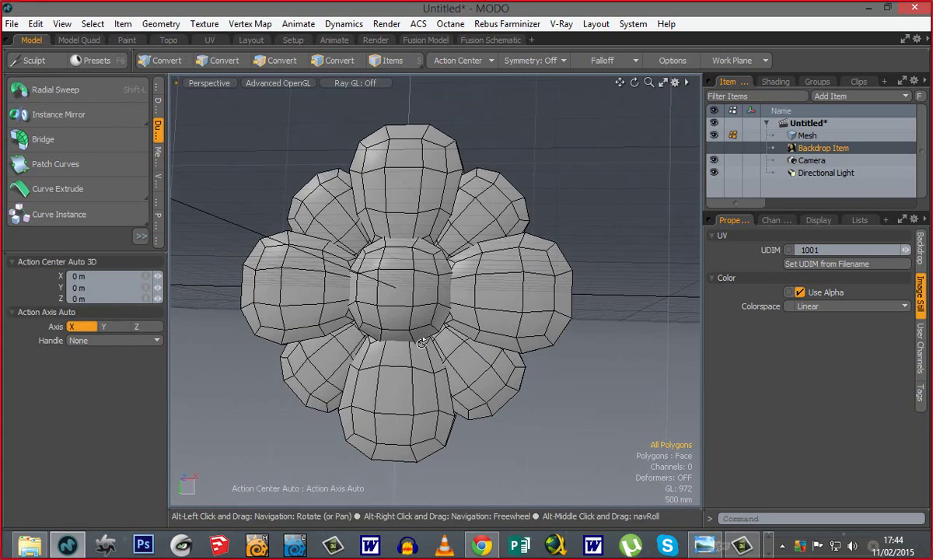
key(Tab)
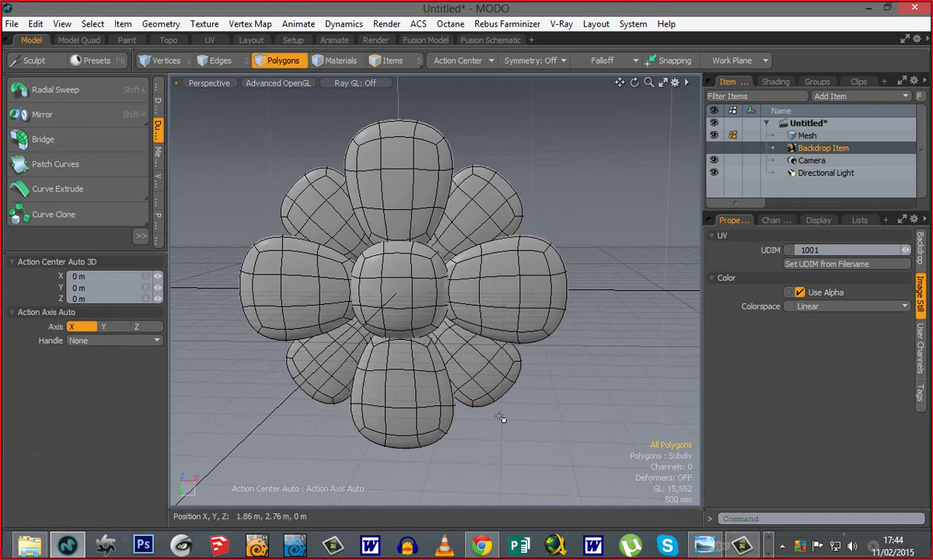
Step: Make the Backdrop Item visible behind the flower and switch the viewport to the Front view
scroll(417, 321, down, 5)
alt+shift+drag(418, 320, 421, 280)
alt+drag(421, 280, 412, 339)
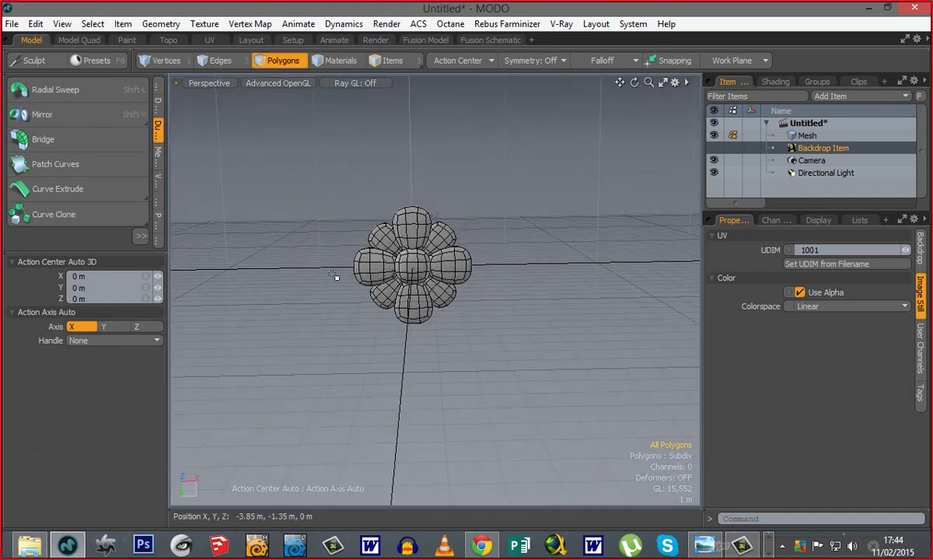
click(713, 149)
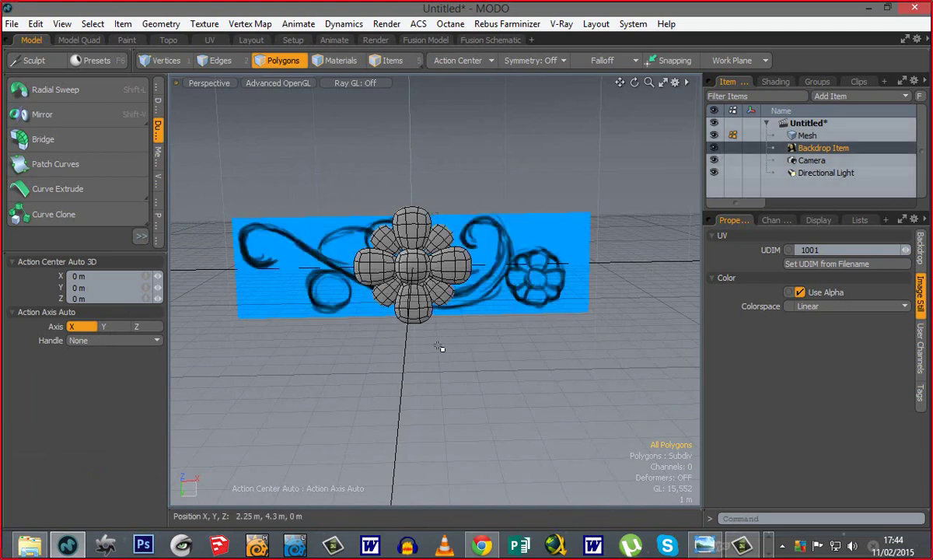
mouse_move(439, 347)
alt+mouse_down()
mouse_move(437, 315)
mouse_move(417, 322)
alt+mouse_up()
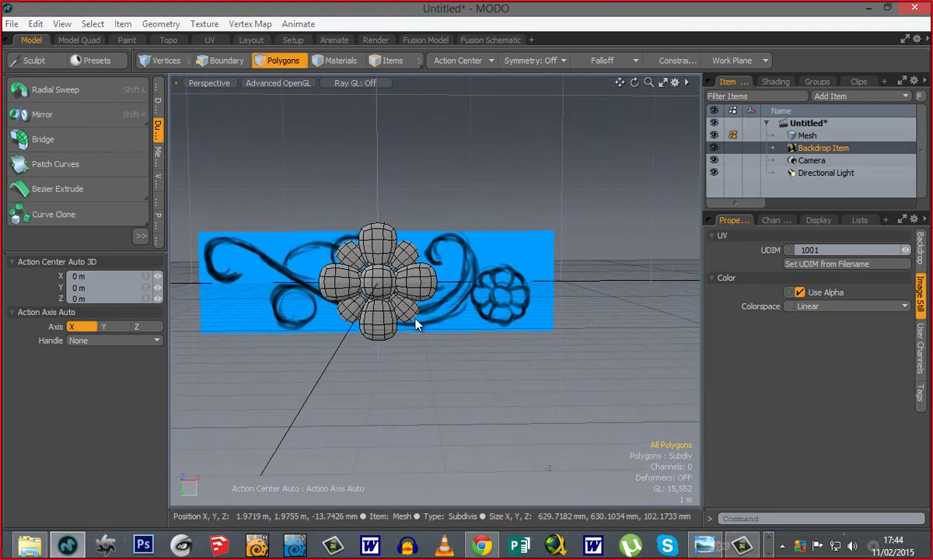
key(ctrl+space)
click(444, 350)
Step: Move the flower onto the backdrop's drawn flower, centered about X 6.76 m and Y 0.75 m, with the viewport shading set to Wireframe
key(w)
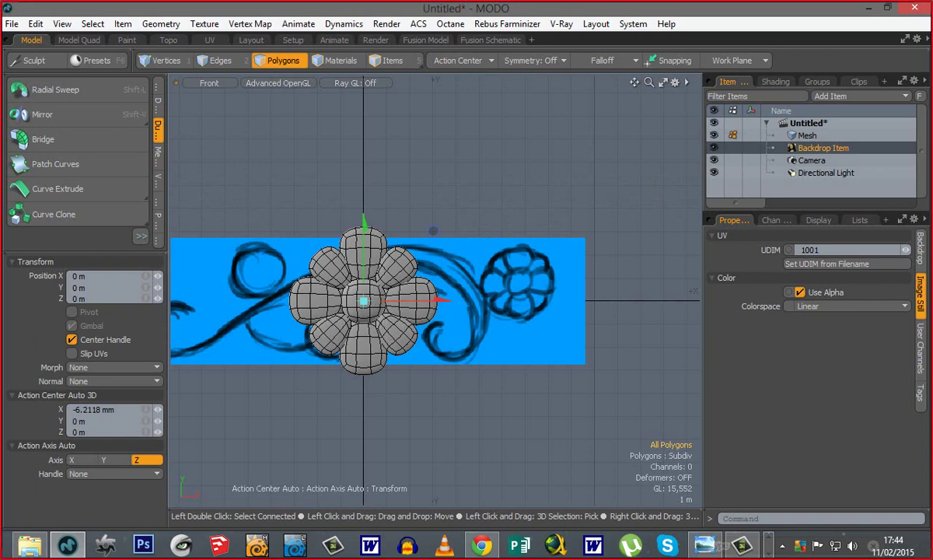
mouse_move(387, 338)
mouse_down()
mouse_move(541, 333)
mouse_move(605, 307)
mouse_move(650, 309)
mouse_up()
click(277, 85)
click(277, 87)
drag(566, 421, 568, 407)
Step: Scale the flower down uniformly about its center to match the outline of the flower drawn on the backdrop
key(r)
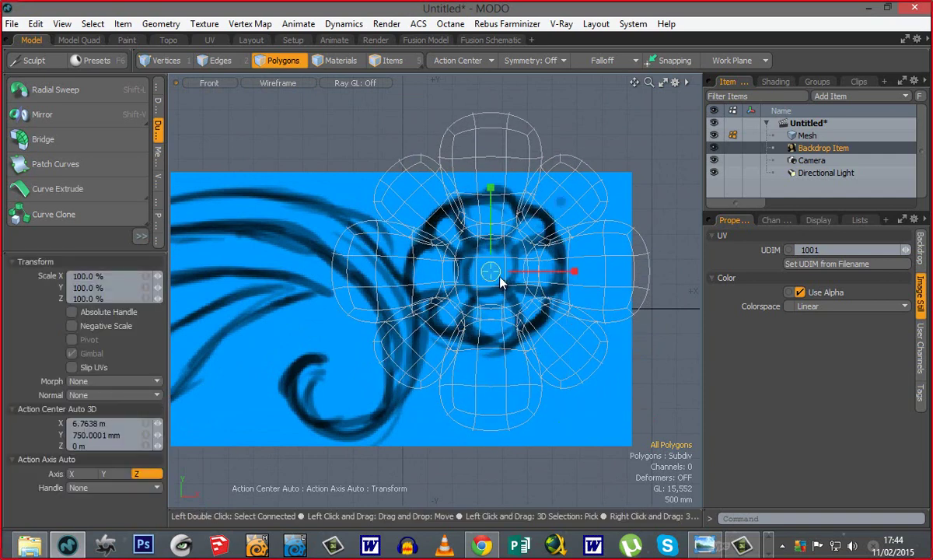
drag(490, 271, 431, 272)
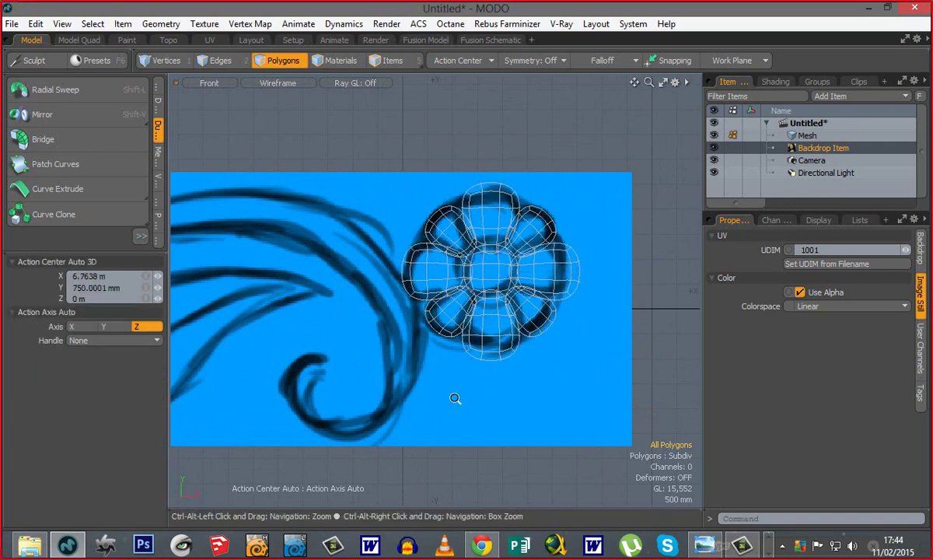
ctrl+alt+drag(440, 392, 485, 350)
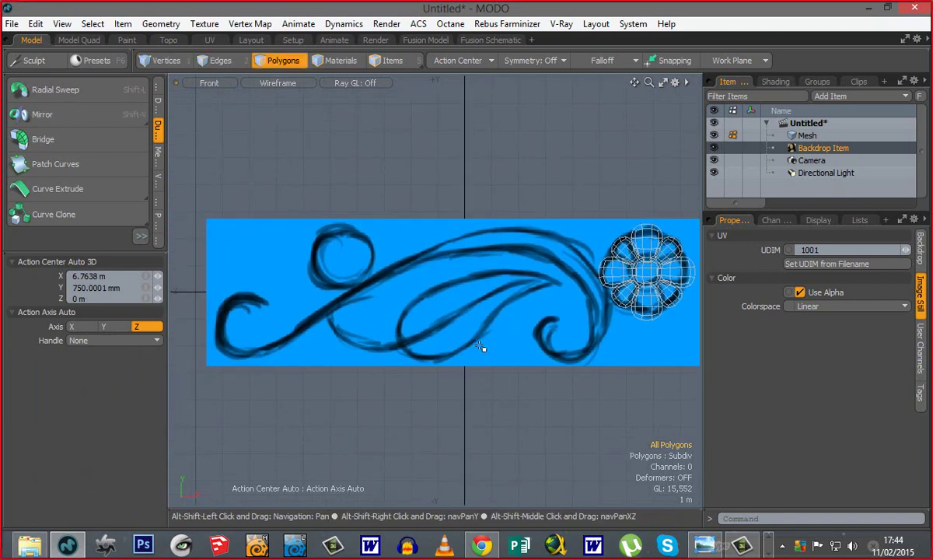
Step: Rename the flower's mesh item as flor
click(808, 139)
alt+shift+drag(591, 272, 493, 275)
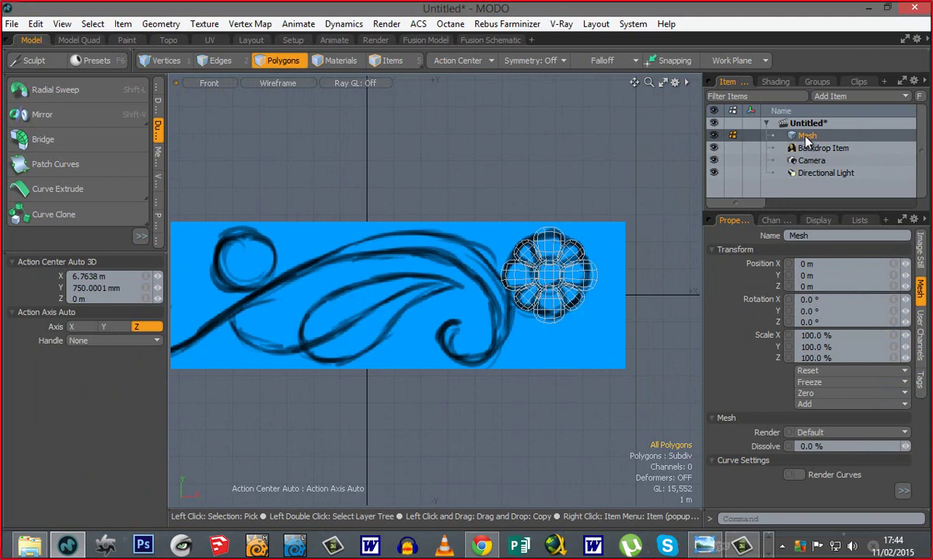
right_click(755, 134)
click(766, 141)
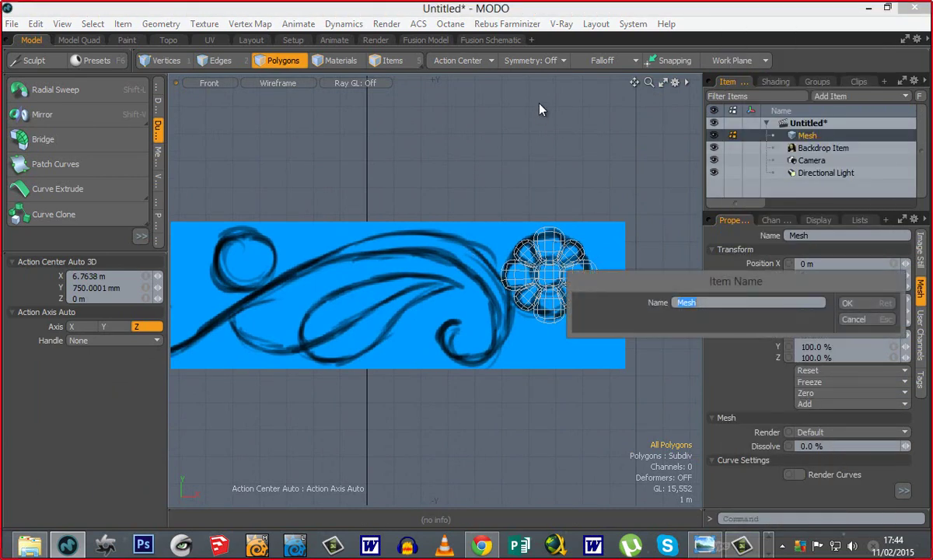
text(flor)
key(Return)
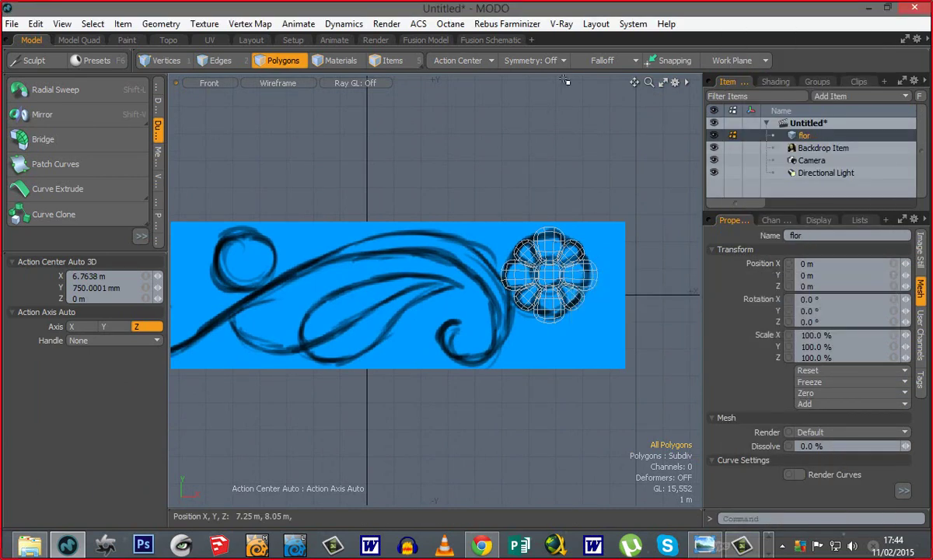
Step: Duplicate the flower and move the copy -11.3 m on X and 550 mm on Y onto the backdrop's drawn circle
alt+shift+drag(248, 238, 296, 231)
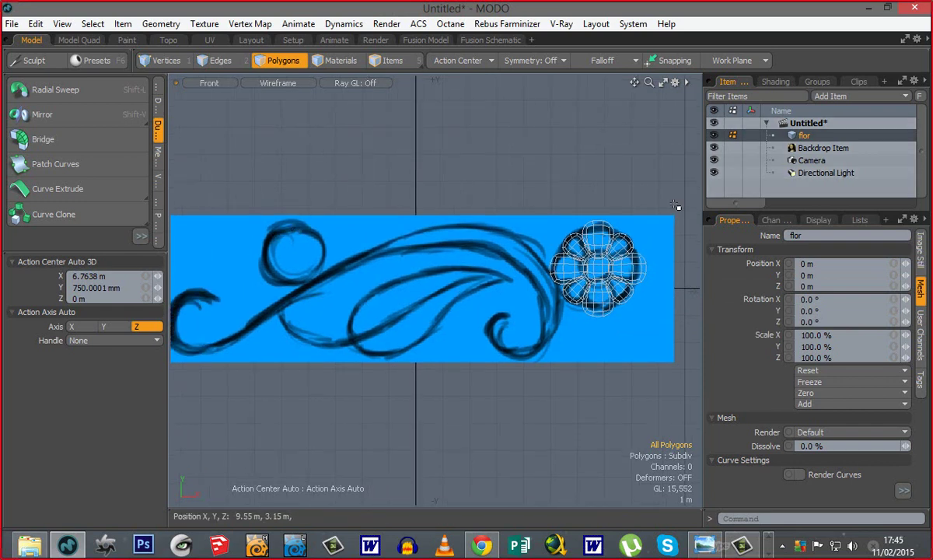
right_drag(675, 204, 539, 332)
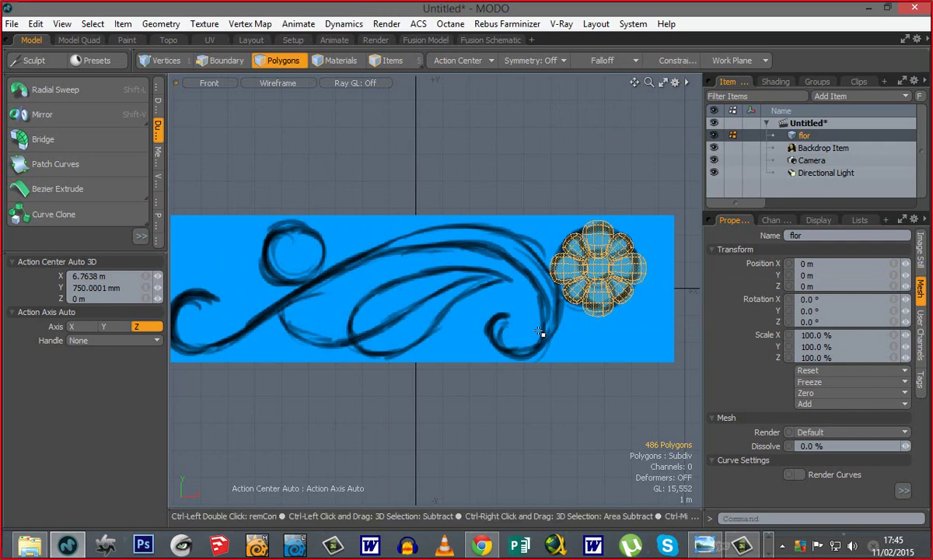
key(w)
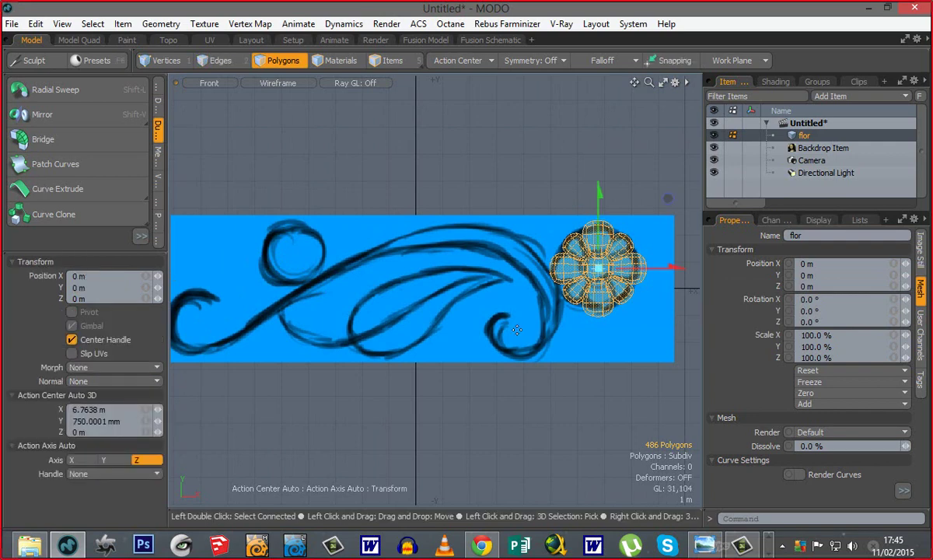
mouse_move(618, 334)
mouse_down()
mouse_move(317, 311)
mouse_move(314, 319)
mouse_up()
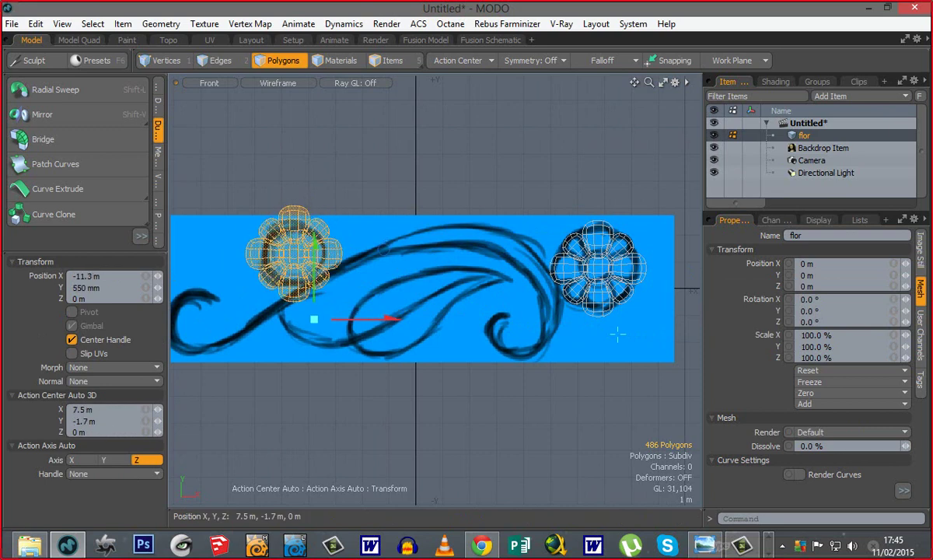
Step: Scale the copied flower down uniformly to fit the backdrop's drawn circle, and deselect it
key(r)
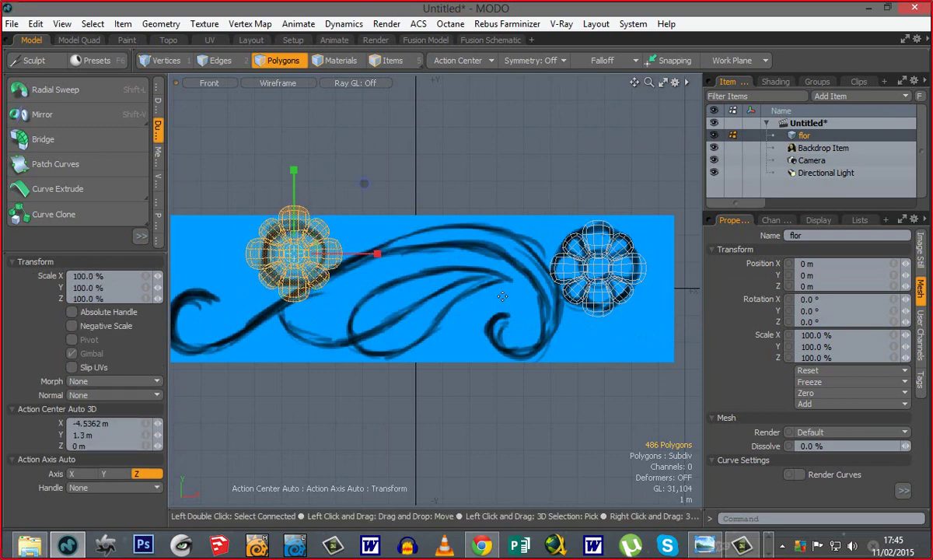
drag(301, 262, 259, 261)
key(space)
click(375, 320)
alt+shift+drag(415, 327, 412, 310)
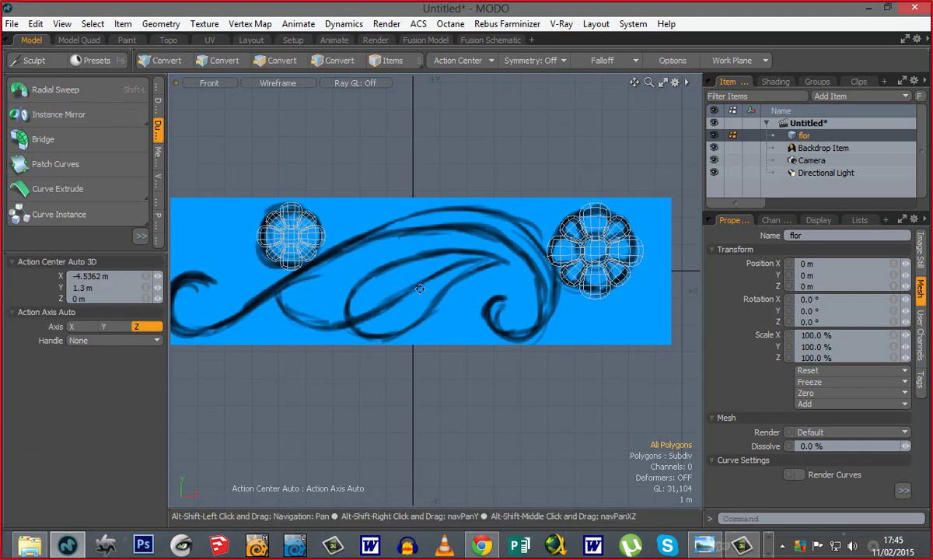
Step: Add a new empty mesh item and name it tallo
alt+shift+drag(243, 389, 280, 392)
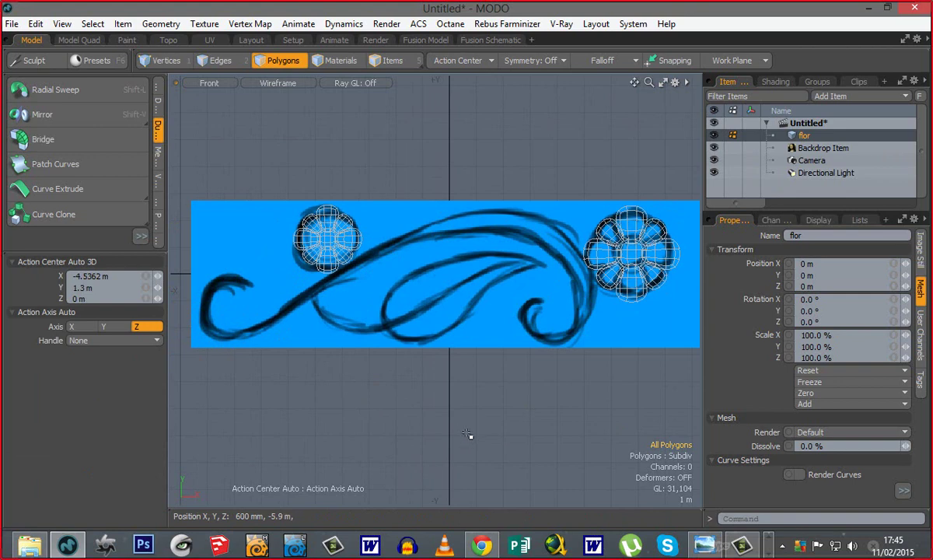
key(n)
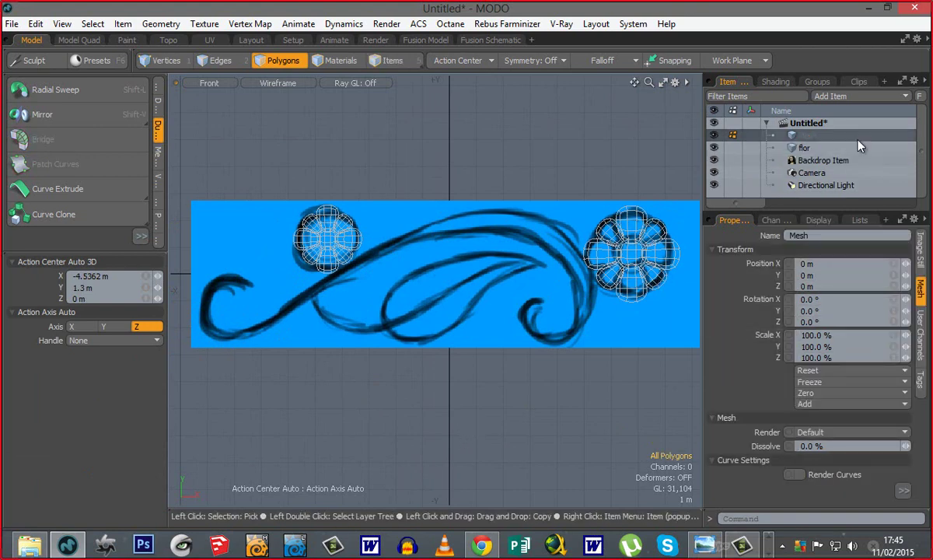
right_click(750, 135)
click(766, 139)
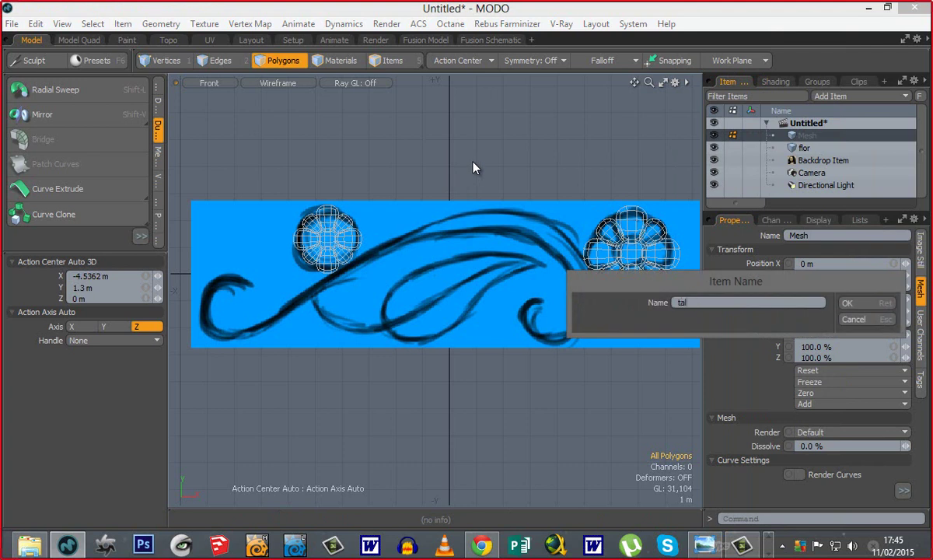
text(tallo)
key(Return)
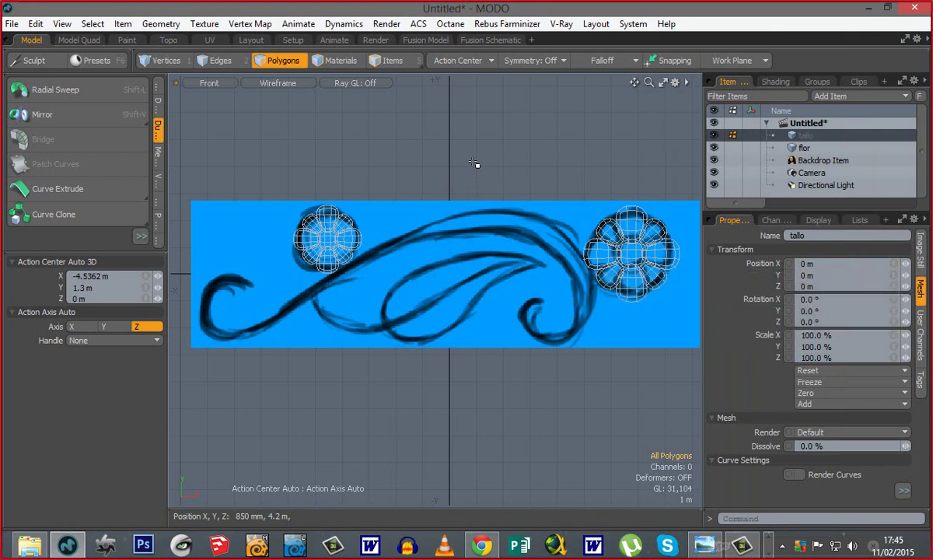
Step: Hide the flor item so the scrollwork stems drawn on the backdrop can be studied
alt+shift+drag(454, 304, 474, 290)
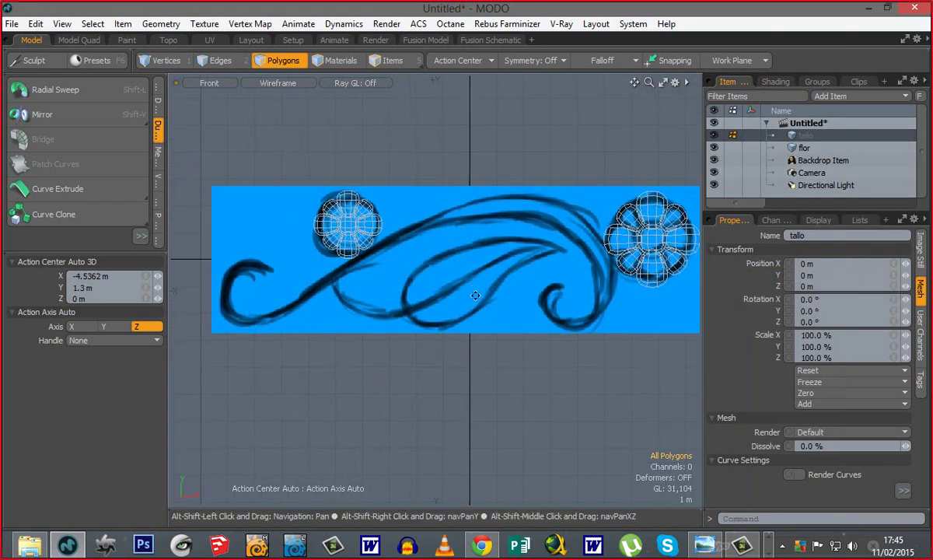
click(714, 148)
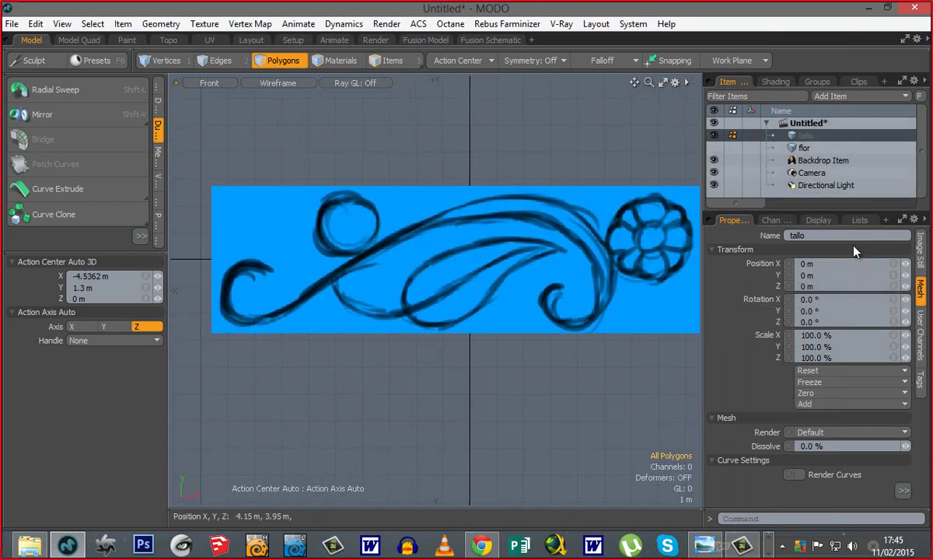
alt+shift+drag(394, 281, 426, 254)
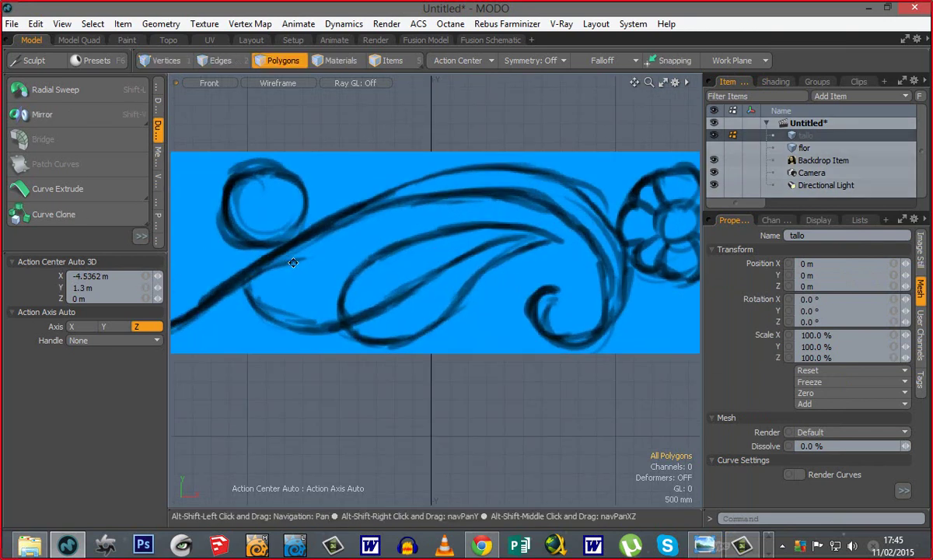
alt+shift+drag(302, 262, 396, 279)
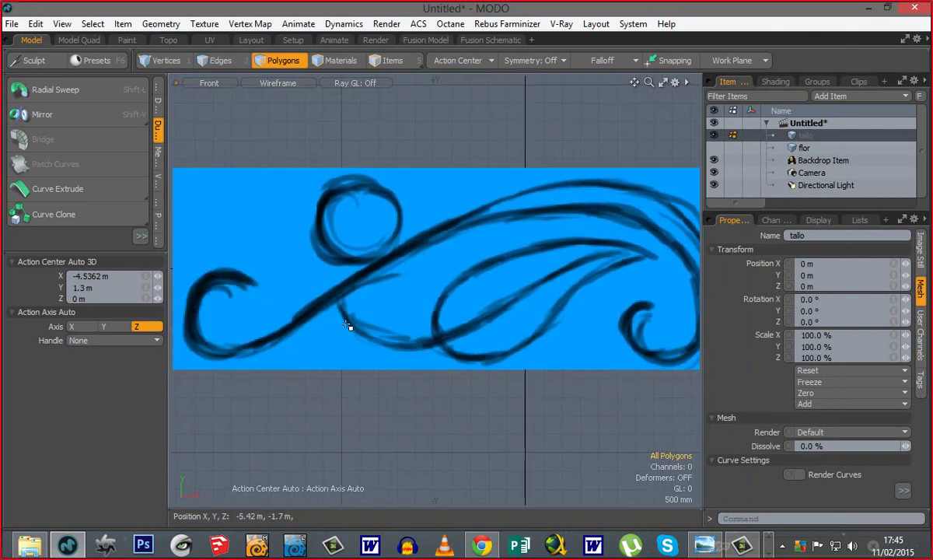
alt+shift+drag(467, 288, 396, 297)
Step: Switch the viewport back to the Perspective view and enlarge the toolbox area to show more tools
key(ctrl+space)
click(417, 295)
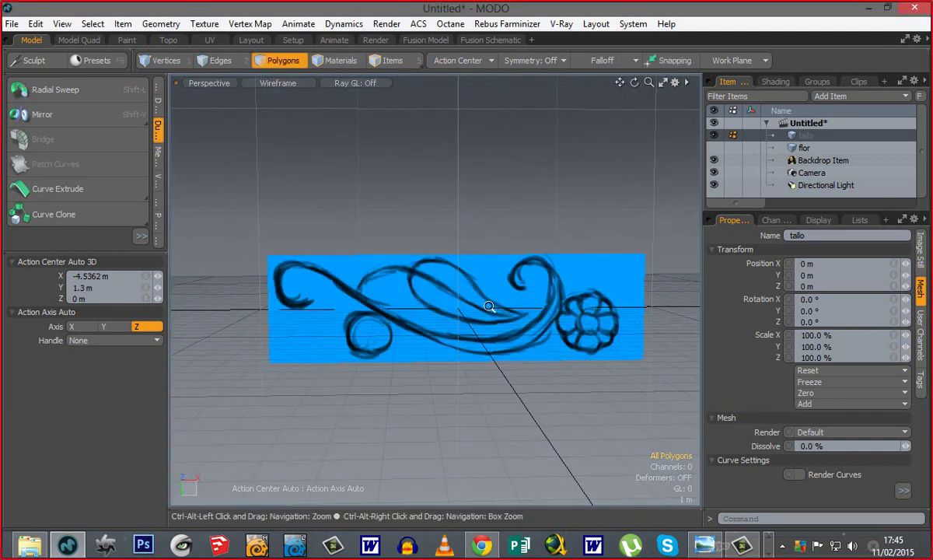
ctrl+alt+drag(500, 328, 470, 306)
mouse_move(537, 319)
alt+mouse_down()
mouse_move(441, 365)
mouse_move(351, 300)
mouse_move(425, 157)
mouse_move(483, 211)
mouse_move(493, 262)
alt+mouse_up()
alt+drag(404, 288, 457, 292)
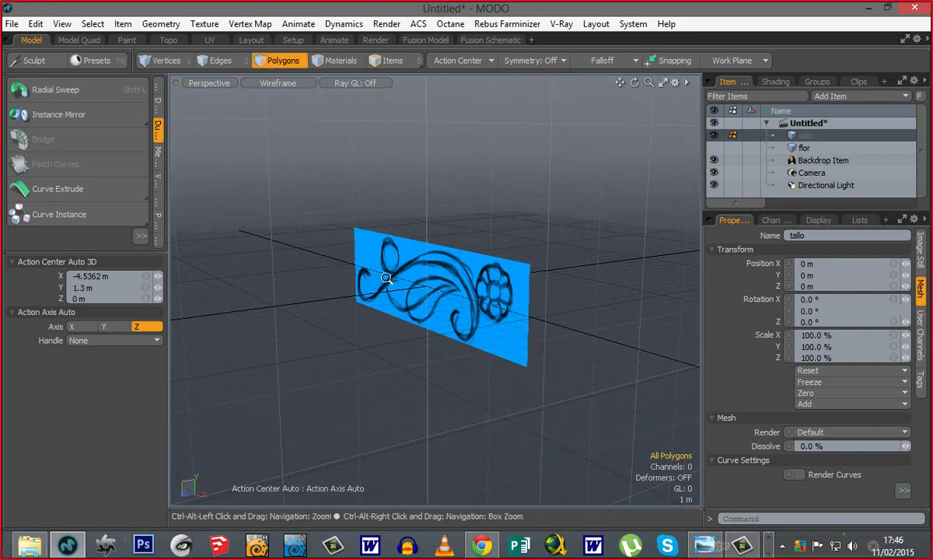
ctrl+alt+drag(389, 277, 420, 278)
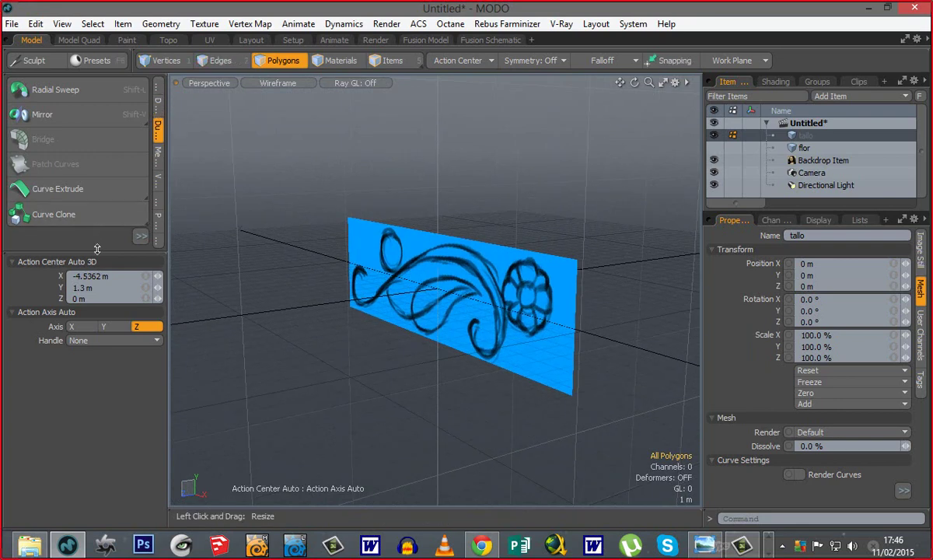
drag(102, 251, 104, 328)
mouse_move(506, 328)
alt+mouse_down()
mouse_move(392, 308)
mouse_move(488, 337)
alt+mouse_up()
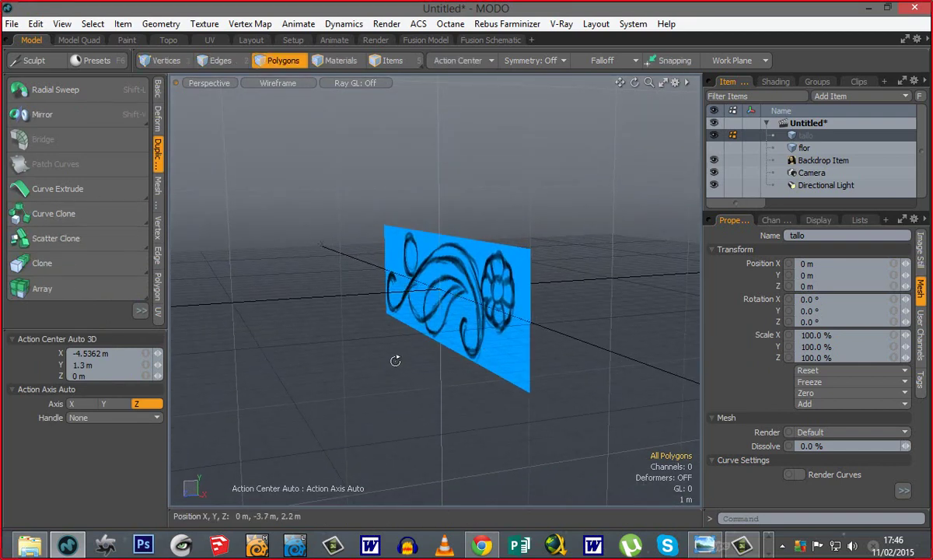
mouse_move(430, 364)
alt+mouse_down()
mouse_move(412, 327)
mouse_move(470, 363)
alt+mouse_up()
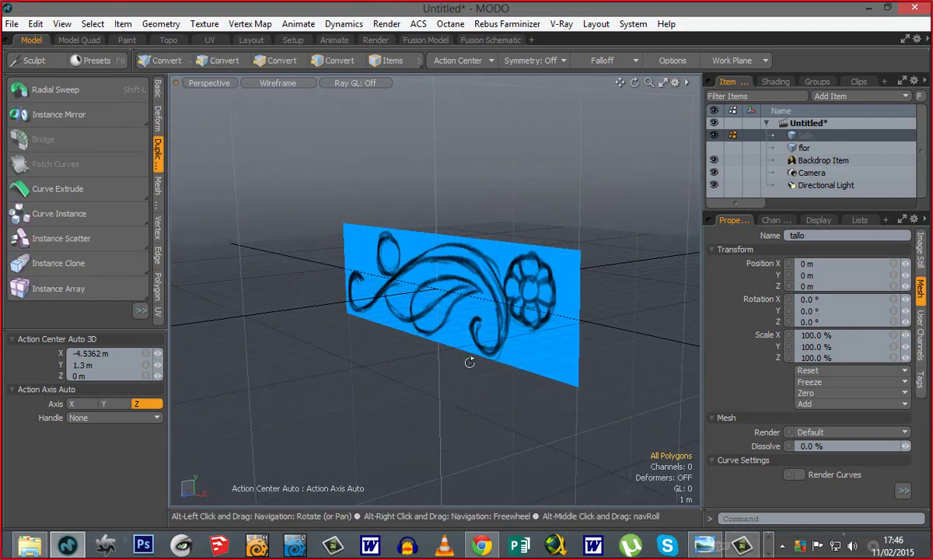
alt+drag(399, 358, 370, 354)
Step: Draw a flat ellipse with the Sphere primitive beside the backdrop, with Y radius about 1.75 m and Z radius about 1.95 m
click(157, 90)
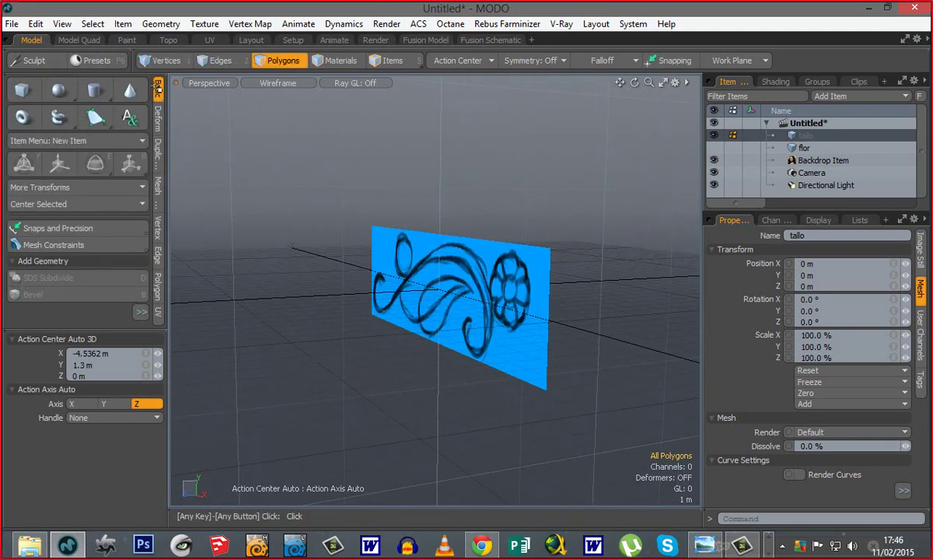
click(61, 95)
mouse_move(411, 355)
alt+shift+mouse_down()
mouse_move(431, 335)
mouse_move(463, 337)
mouse_move(411, 342)
alt+shift+mouse_up()
alt+drag(531, 264, 464, 256)
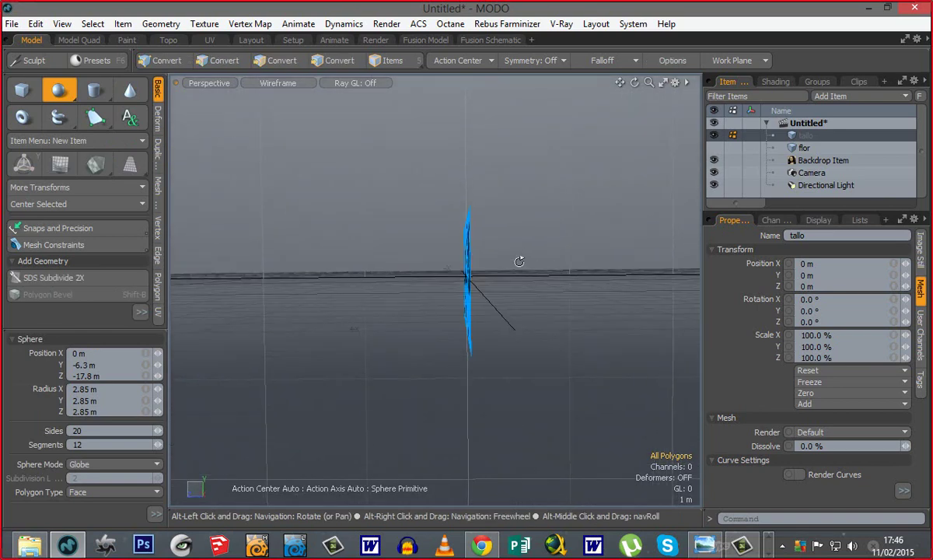
drag(358, 207, 397, 242)
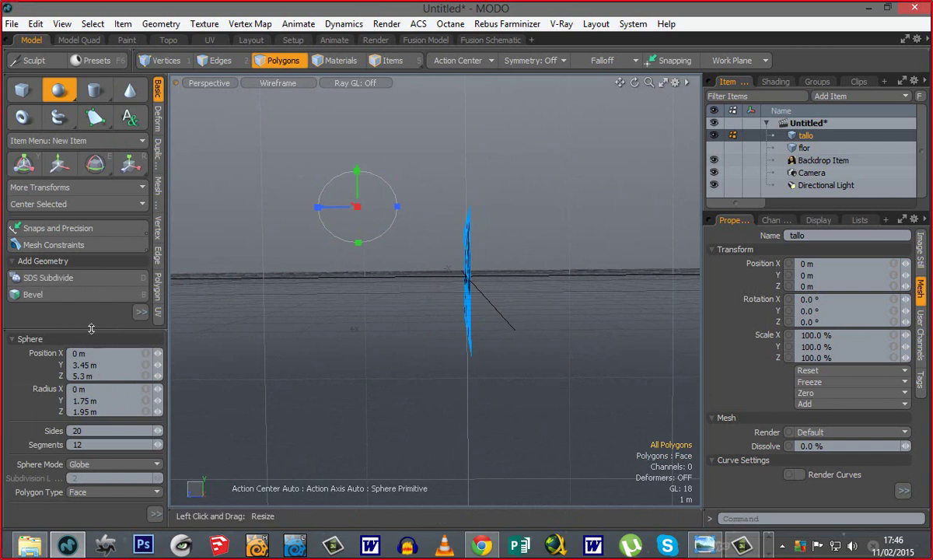
Step: Set the flat sphere primitive's number of sides to 8
drag(84, 242, 84, 155)
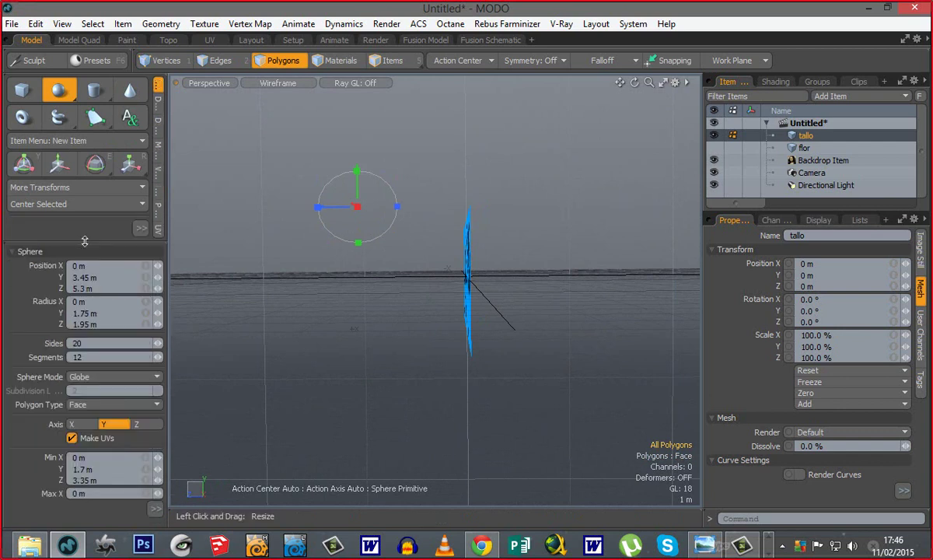
click(81, 376)
click(83, 378)
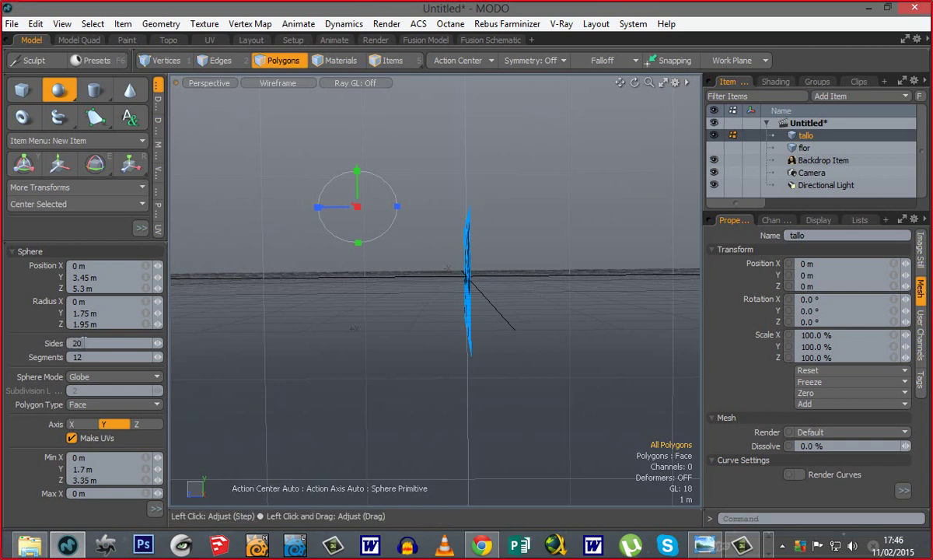
drag(83, 343, 56, 348)
drag(67, 343, 56, 351)
key(Return)
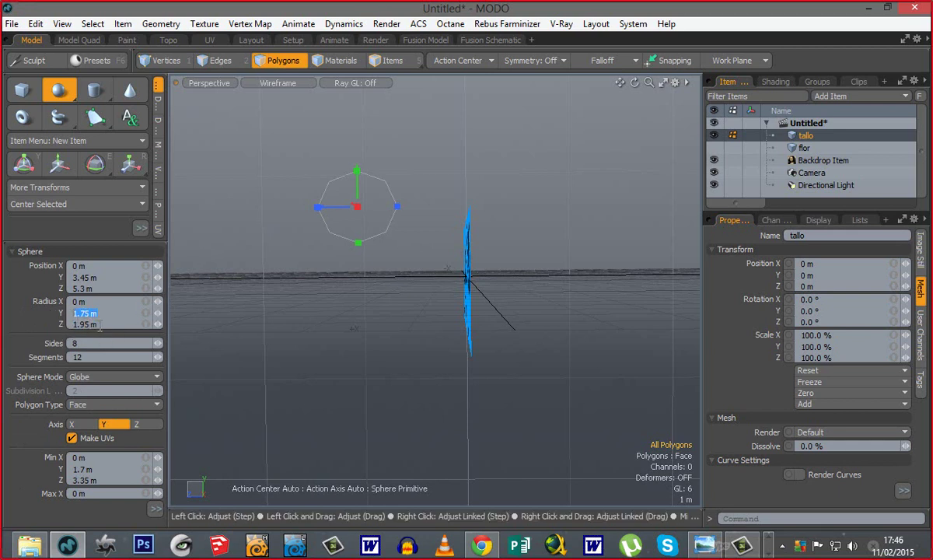
Step: Set the octagonal disc's Z radius to 1.75 m, finish the primitive and leave it deselected
drag(98, 325, 1, 333)
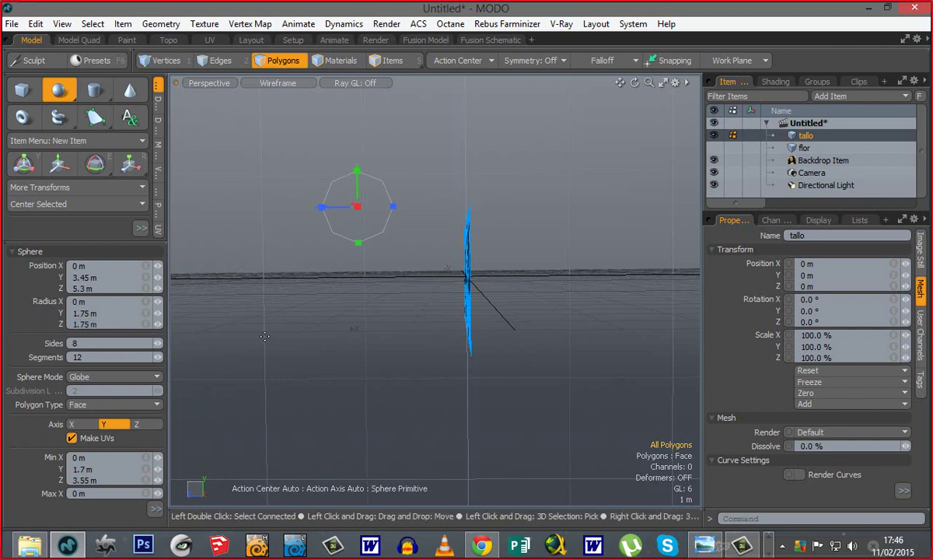
key(space)
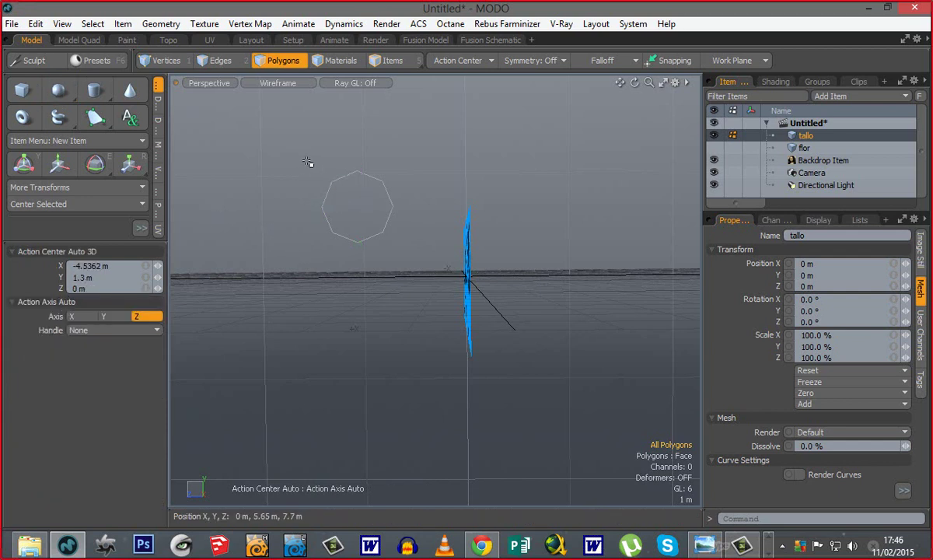
drag(294, 152, 433, 298)
key(Escape)
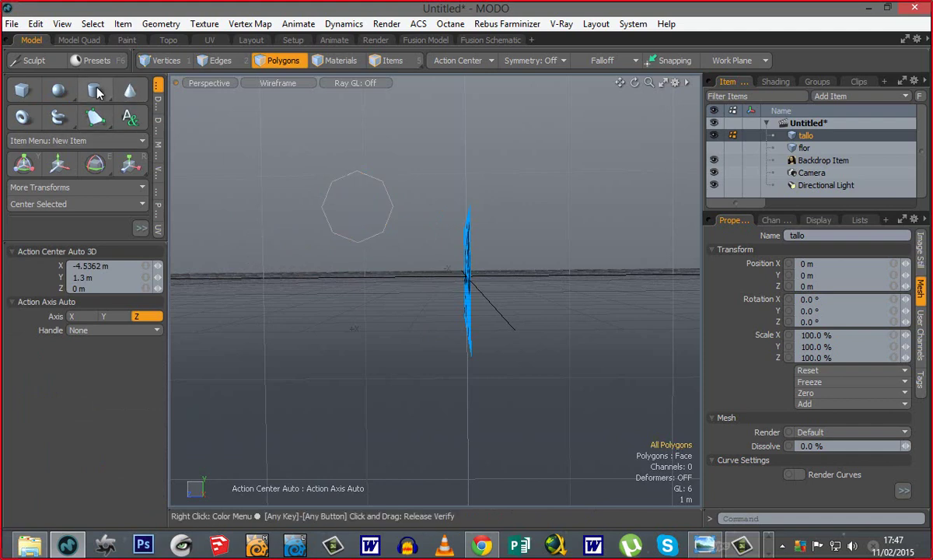
Step: Draw a 24-sided cylinder with 12 segments near the octagonal disc, and display the viewport in Gooch Tone shading
click(95, 90)
alt+drag(365, 279, 449, 346)
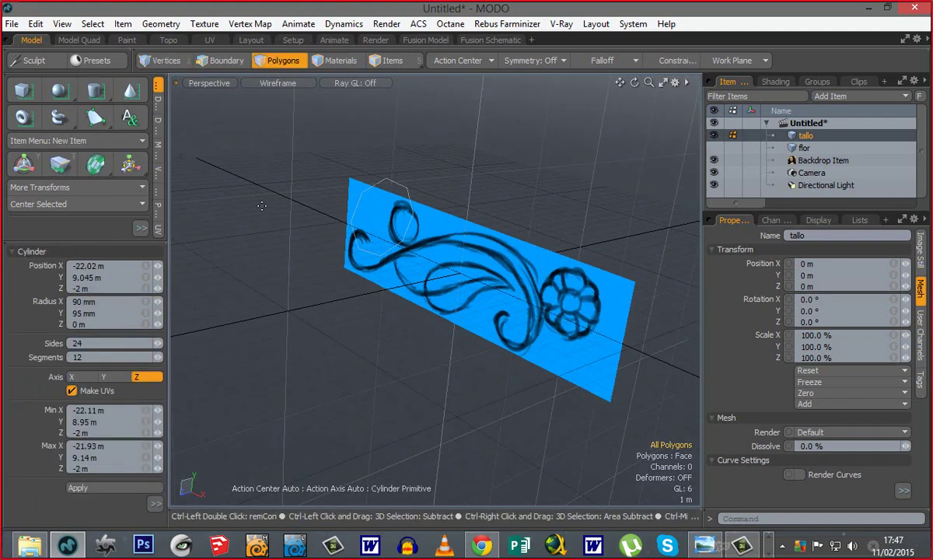
ctrl+drag(261, 204, 308, 196)
mouse_move(258, 280)
alt+shift+mouse_down()
mouse_move(350, 314)
mouse_move(424, 286)
mouse_move(476, 233)
alt+shift+mouse_up()
key(q)
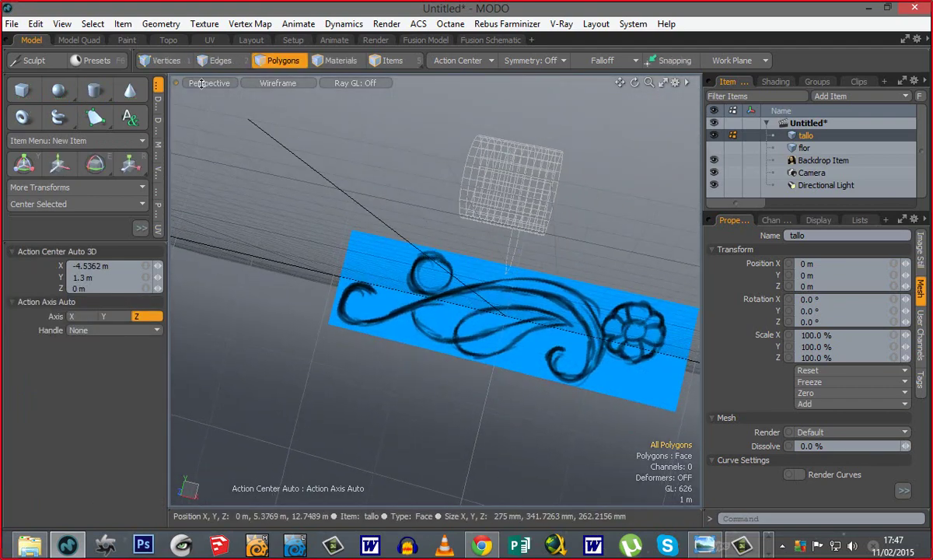
click(285, 84)
click(279, 161)
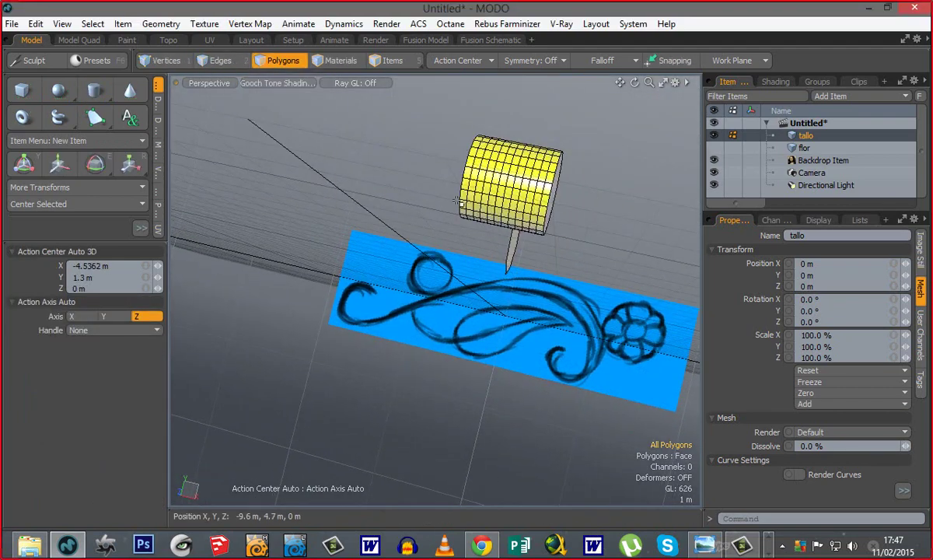
Step: Select an edge loop around the cylinder's side wall to examine its segmentation
mouse_move(521, 146)
alt+shift+mouse_down()
mouse_move(460, 141)
mouse_move(435, 180)
mouse_move(391, 176)
alt+shift+mouse_up()
click(451, 162)
key(1)
key(2)
double_click(396, 172)
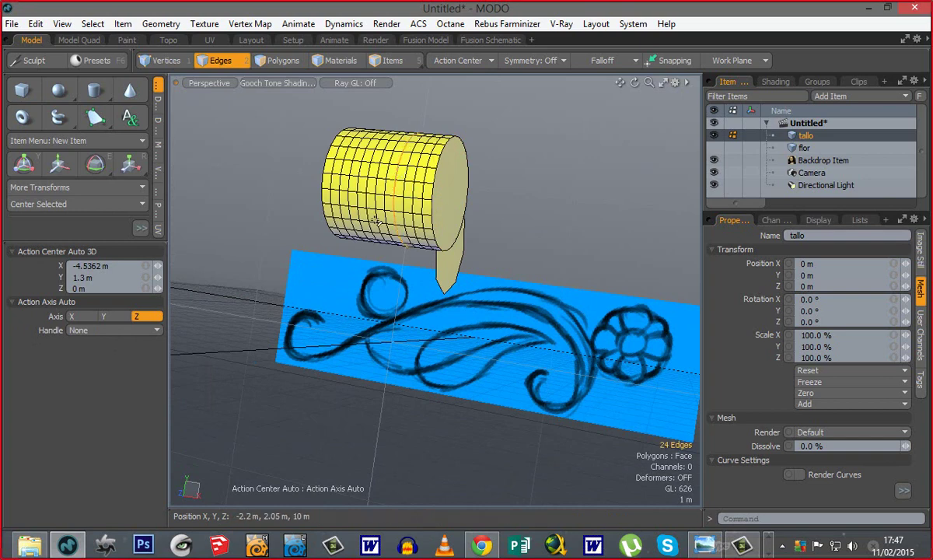
Step: Clear the edge loop selection and select the octagonal disc's polygon
alt+drag(406, 224, 281, 243)
key(3)
click(270, 318)
alt+drag(330, 299, 272, 286)
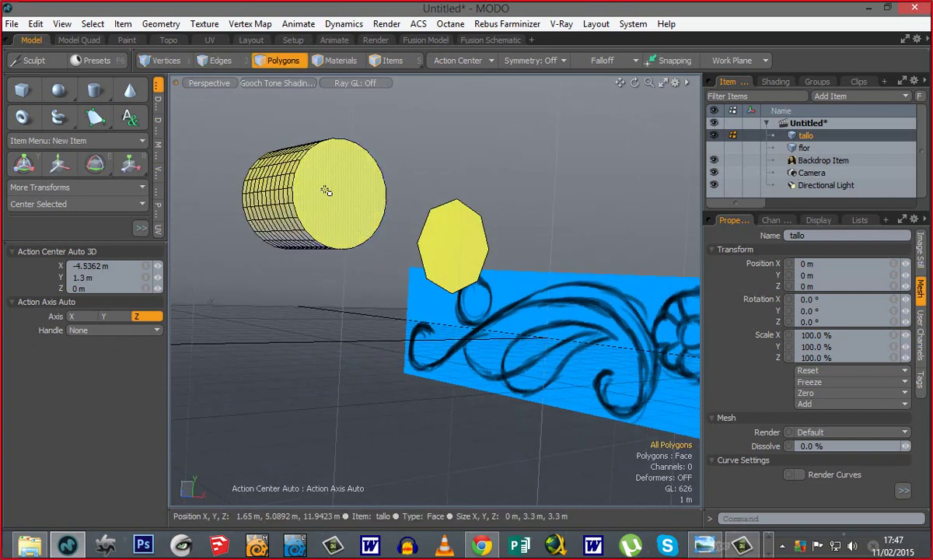
click(451, 234)
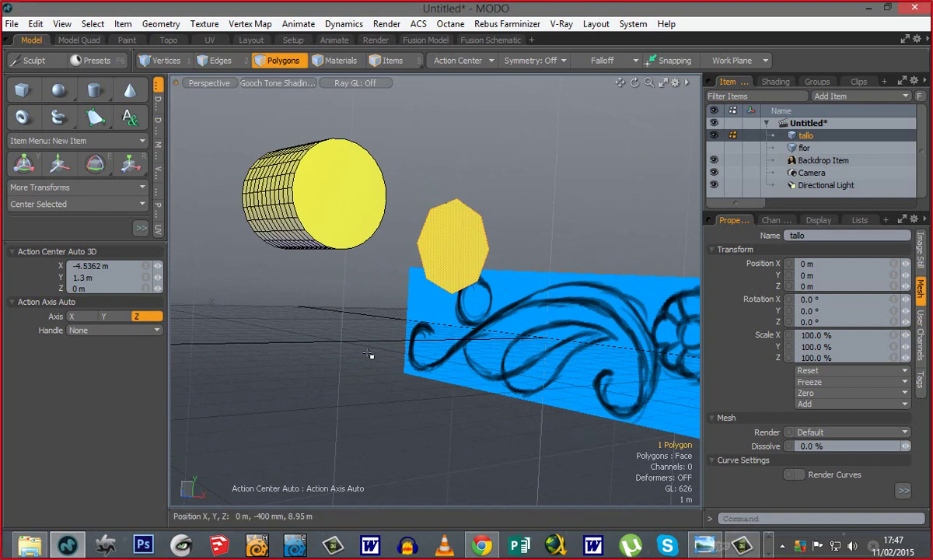
Step: Select all connected polygons of the large cylinder in the tallo mesh and delete them
double_click(331, 218)
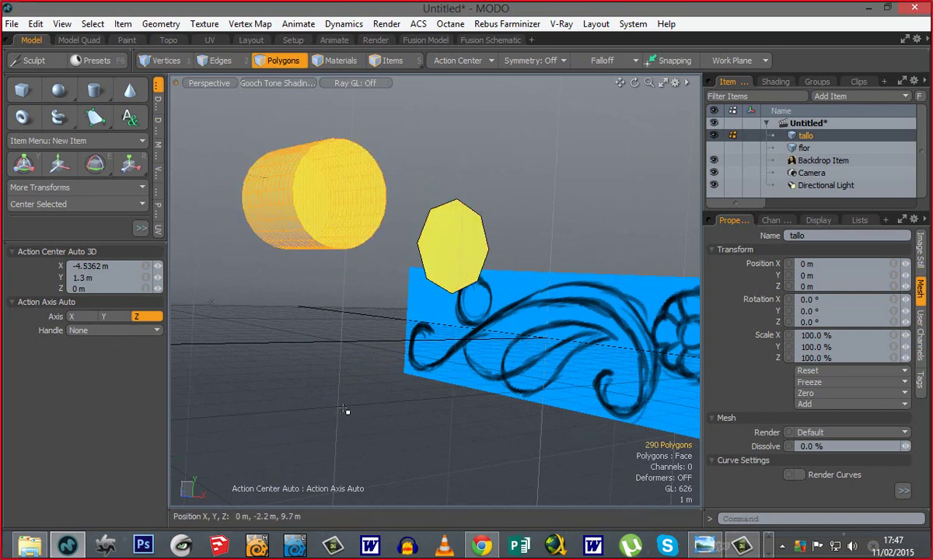
alt+drag(308, 196, 369, 193)
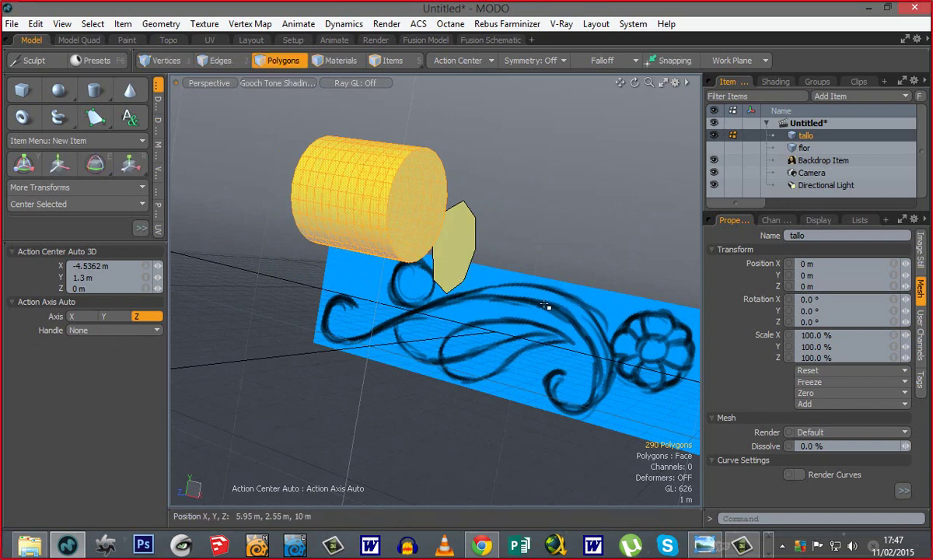
alt+drag(461, 301, 302, 294)
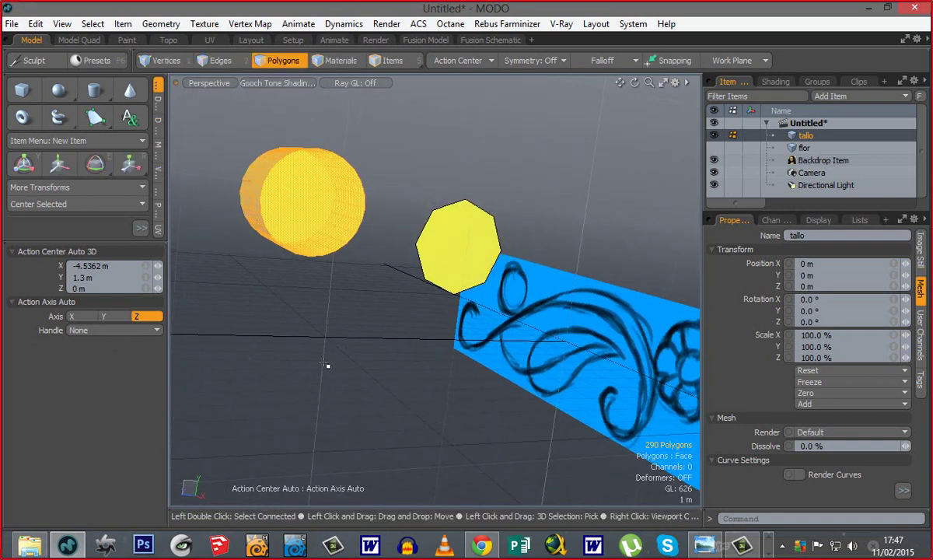
key(Delete)
Step: Select the remaining flat disc polygon and center it on all axes with the vertex command
alt+shift+drag(512, 340, 456, 317)
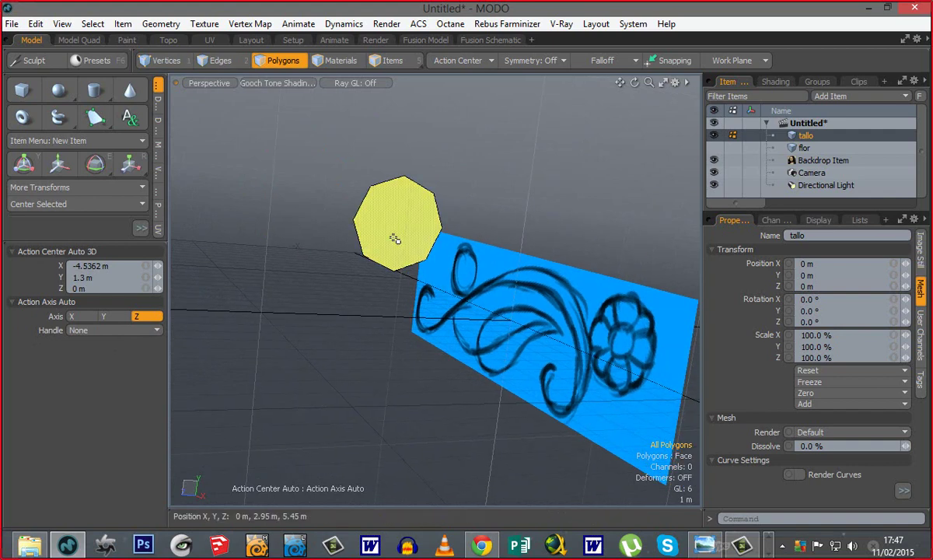
click(396, 240)
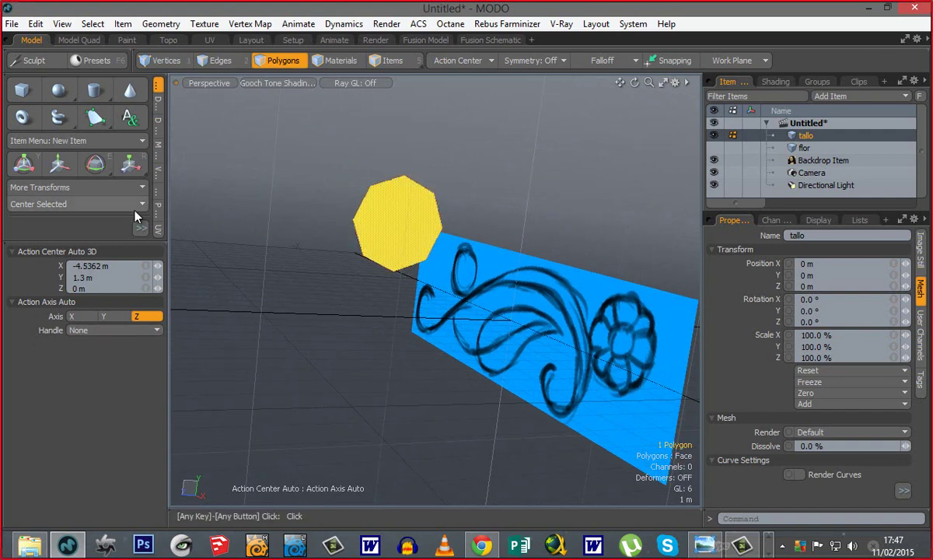
drag(63, 243, 63, 359)
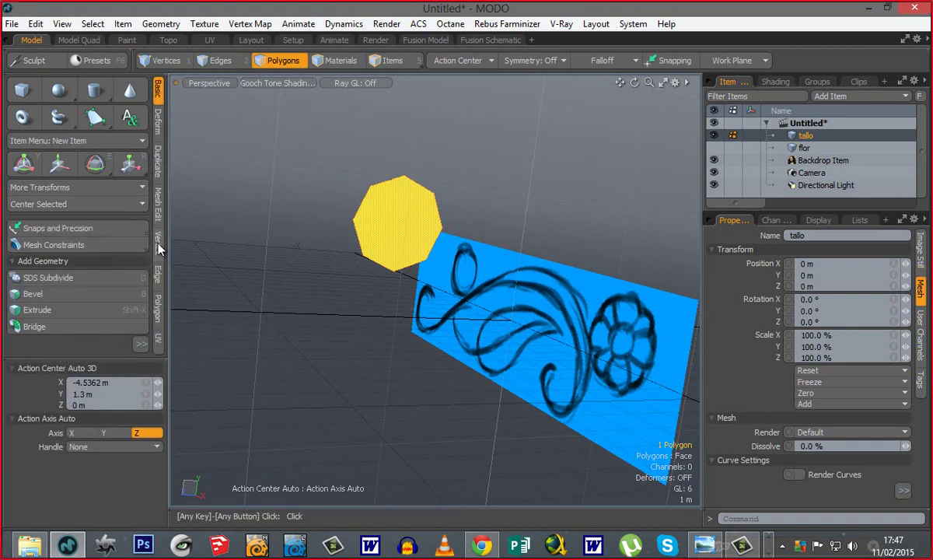
click(159, 247)
click(51, 253)
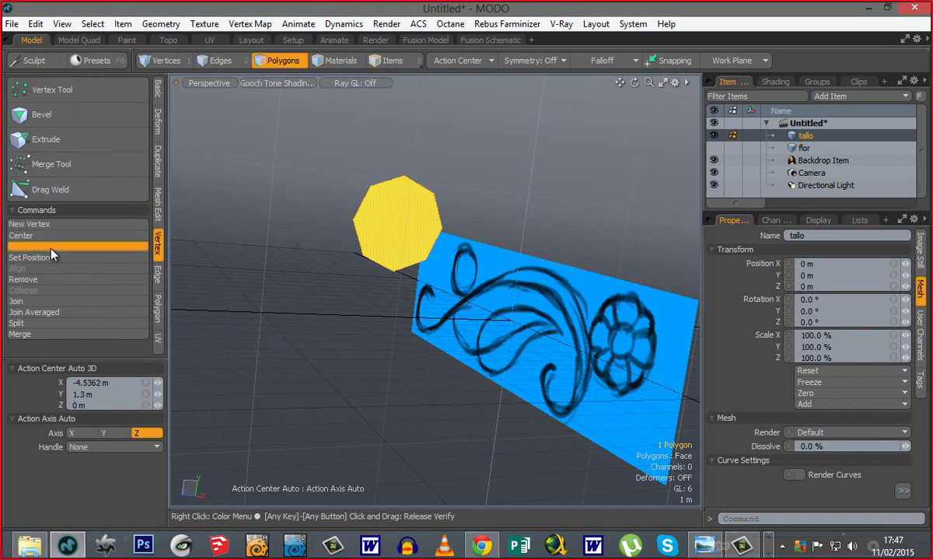
Step: In the Front view, move the disc polygon onto the upper curve of the stem sketch, about 2.45 m in X and 2 m in Y
key(ctrl+space)
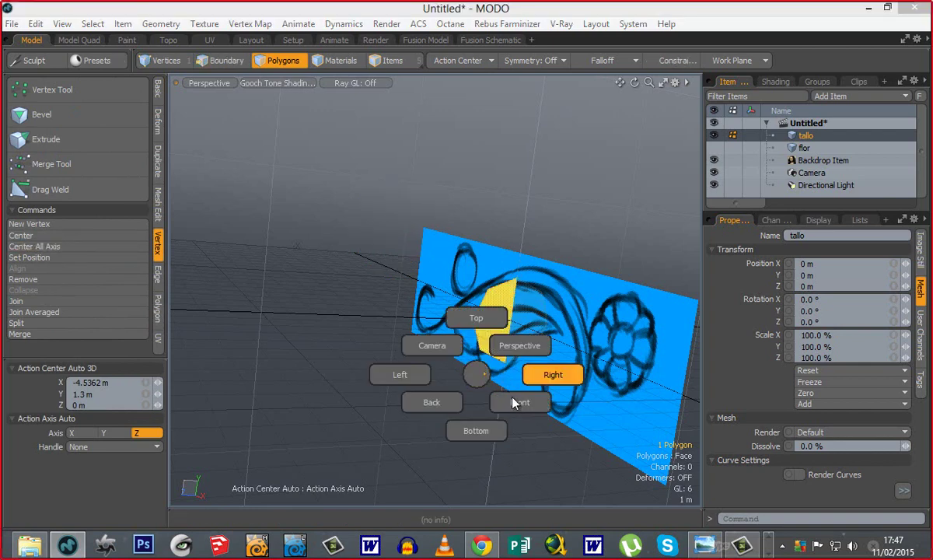
click(514, 401)
alt+shift+drag(399, 358, 450, 330)
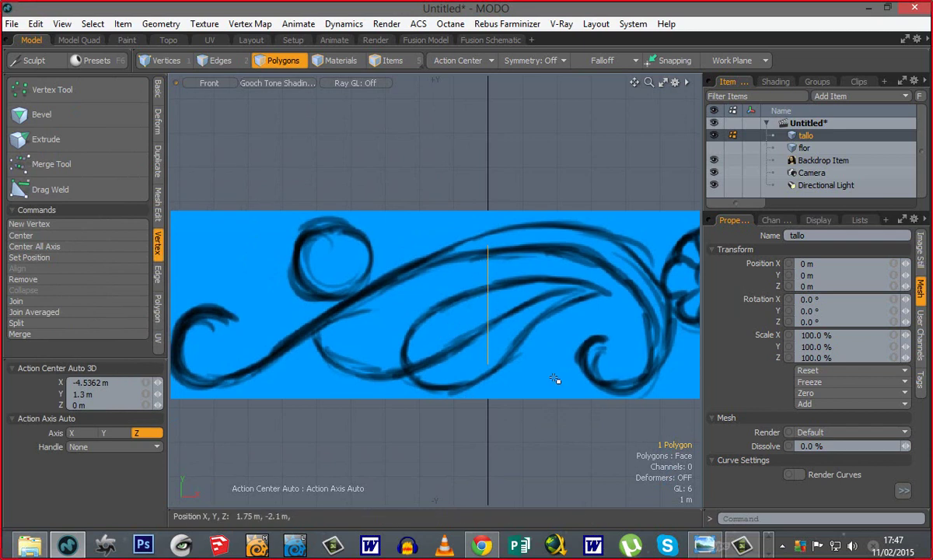
alt+shift+drag(515, 341, 577, 325)
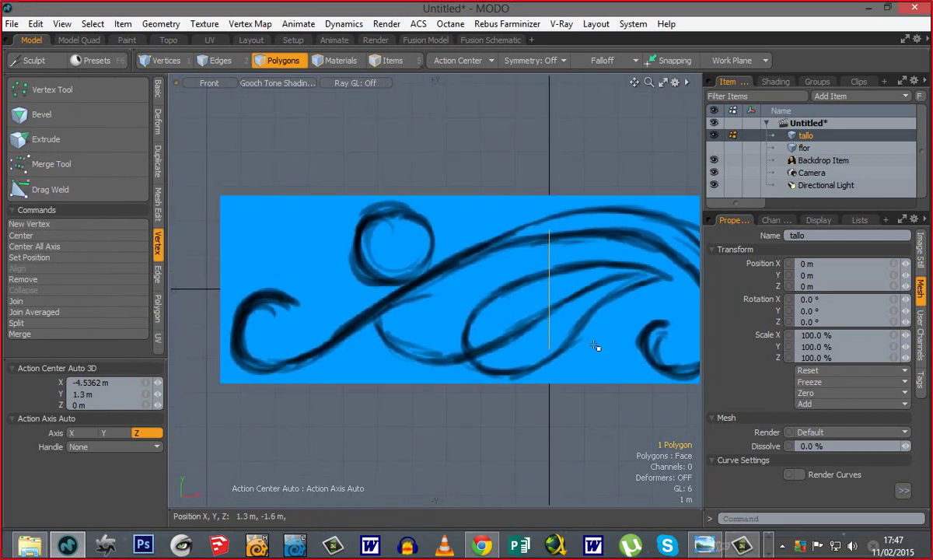
alt+shift+drag(504, 328, 363, 350)
key(w)
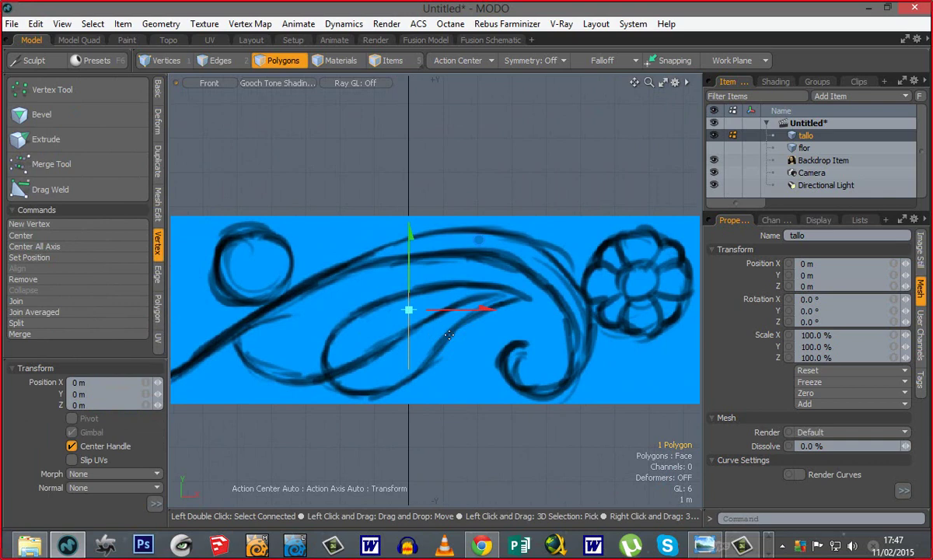
drag(445, 337, 530, 273)
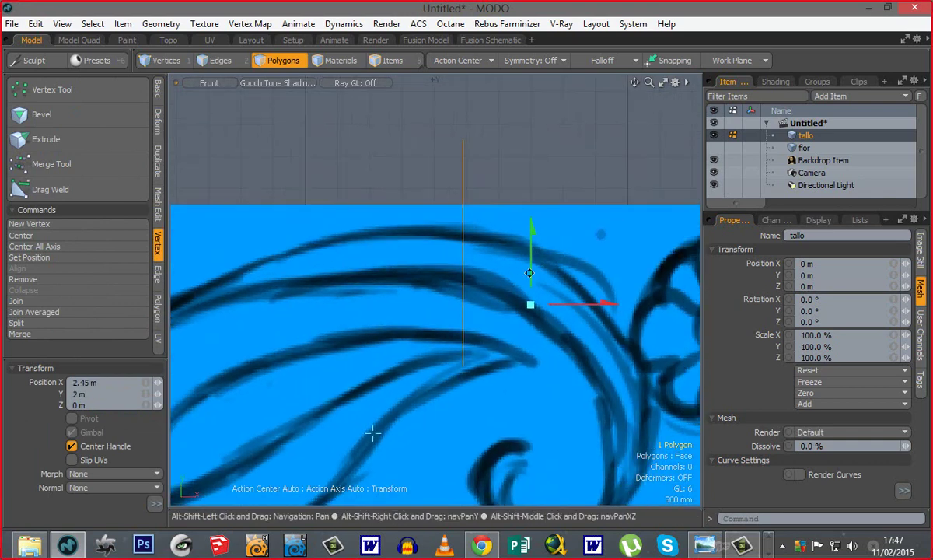
Step: Rotate the disc polygon about -15.5° around Z and scale it uniformly to about 26% to match the stem's thickness
key(y)
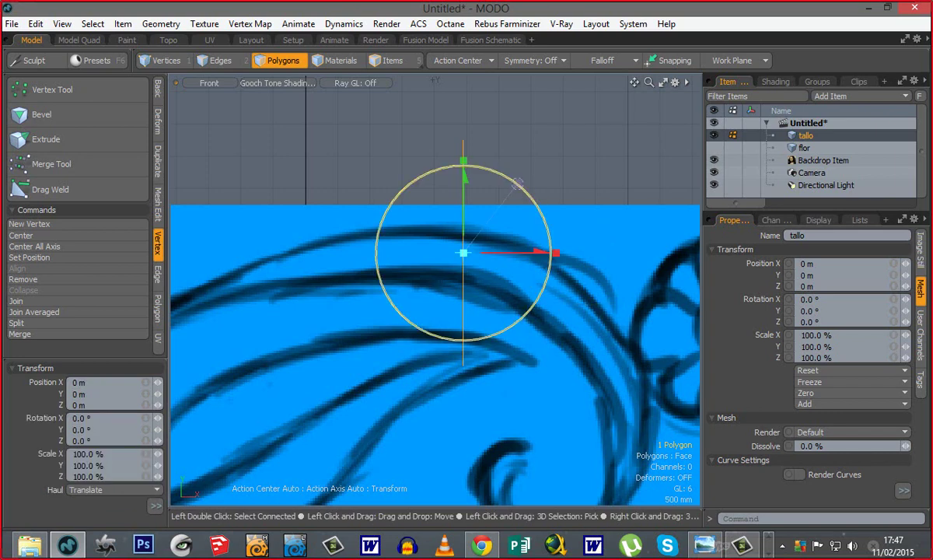
drag(519, 190, 538, 201)
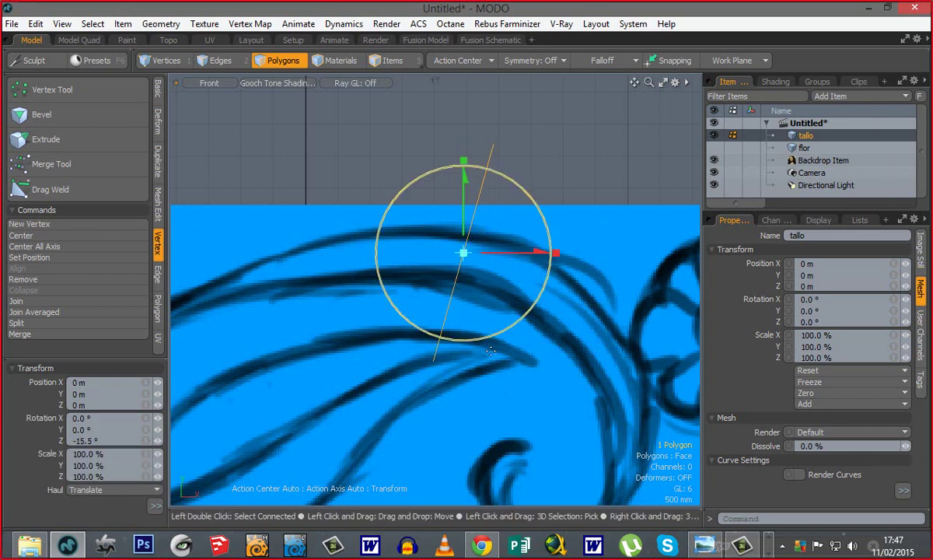
key(r)
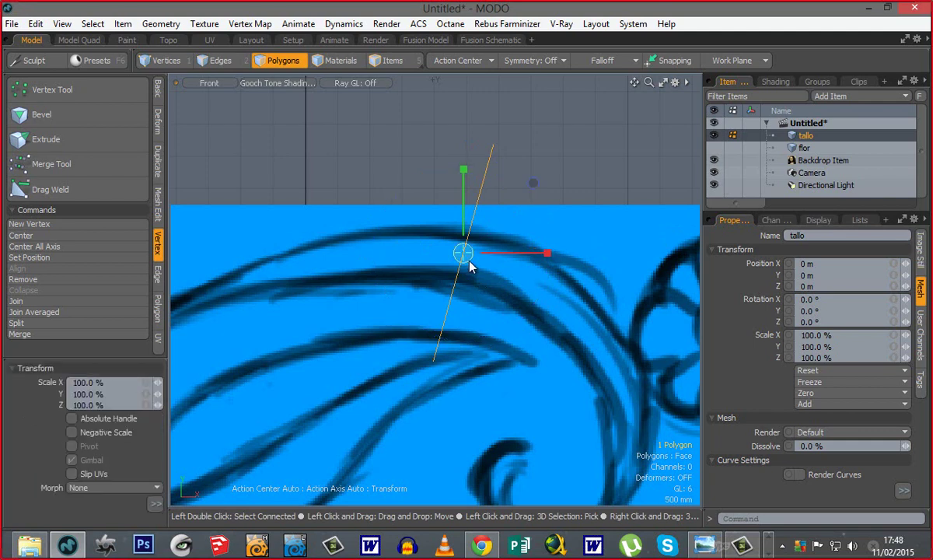
drag(465, 255, 451, 256)
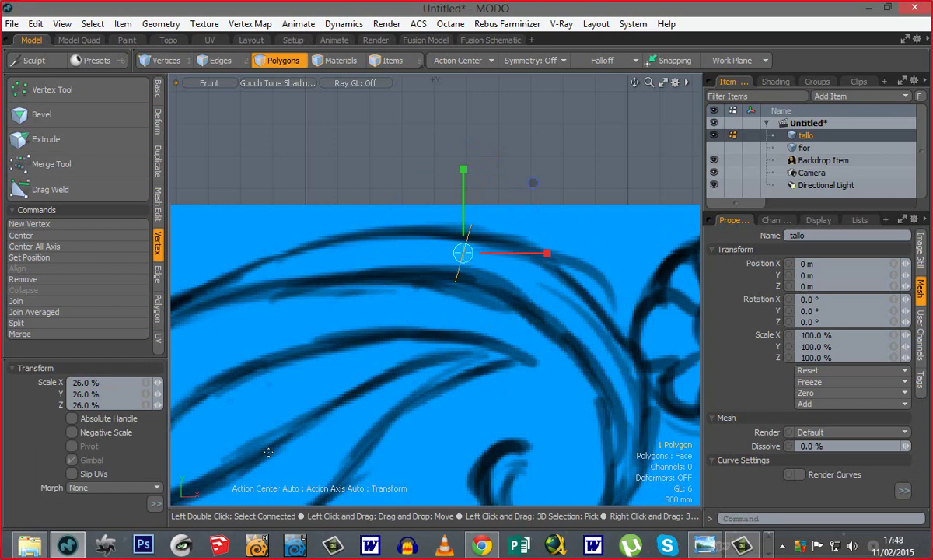
key(q)
Step: Extrude the disc polygon along the stem toward the flower, about 1.44 m in X and -740 mm in Y
ctrl+alt+drag(476, 348, 392, 468)
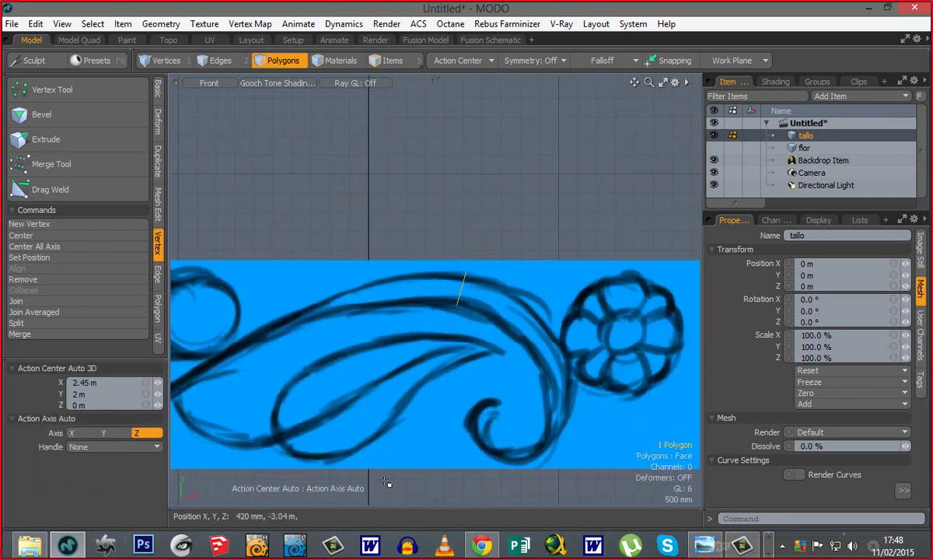
alt+shift+drag(497, 358, 442, 345)
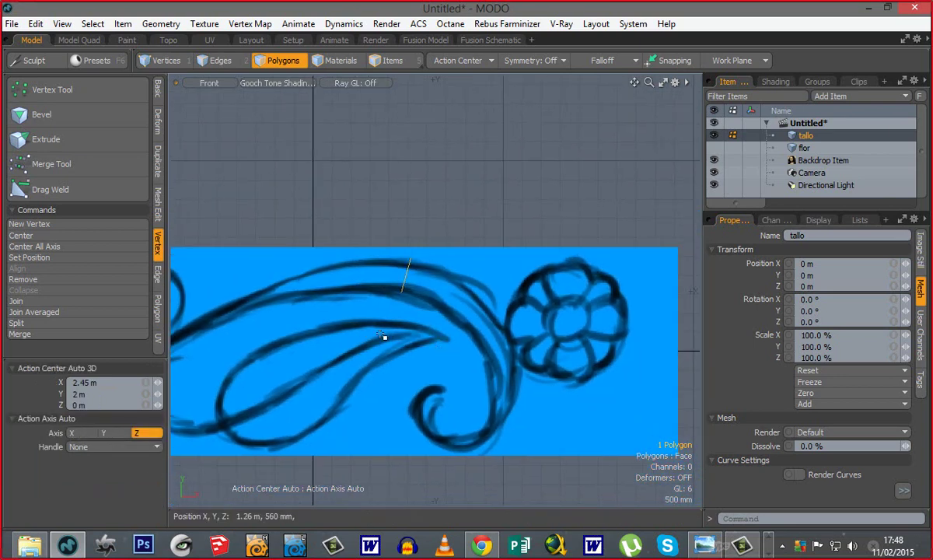
click(309, 302)
ctrl+alt+drag(388, 268, 432, 261)
right_drag(454, 235, 378, 320)
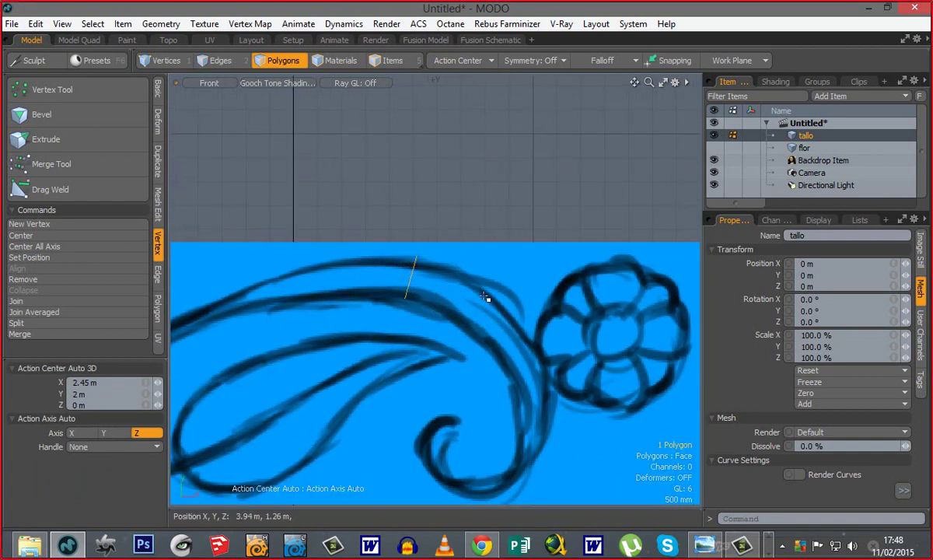
ctrl+alt+drag(483, 296, 465, 297)
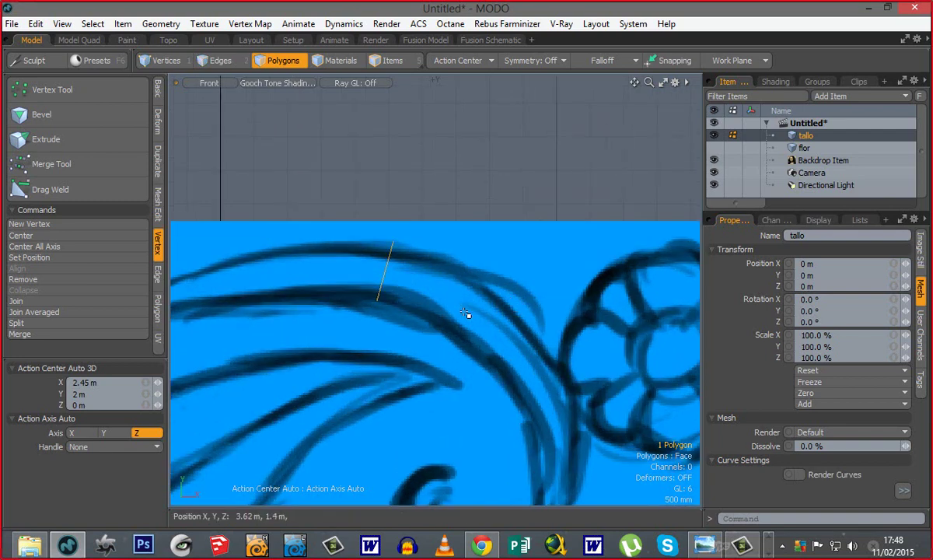
key(shift+x)
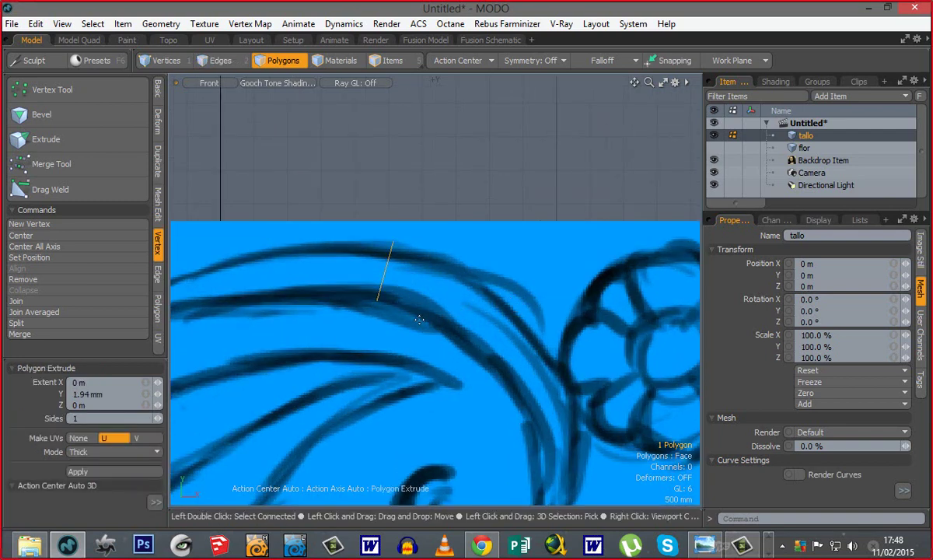
drag(419, 320, 516, 369)
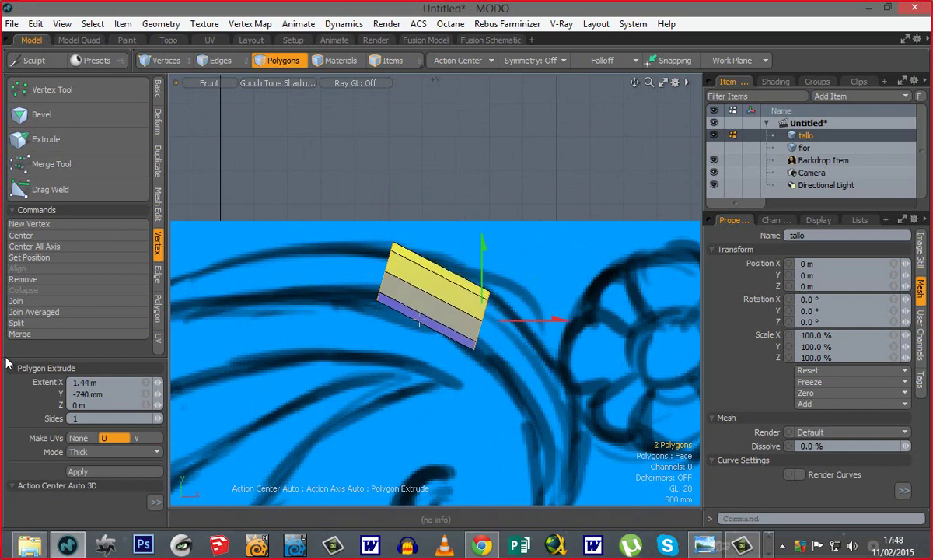
Step: Switch the Front view's shading to Wireframe and finish the extrusion
click(265, 80)
click(265, 79)
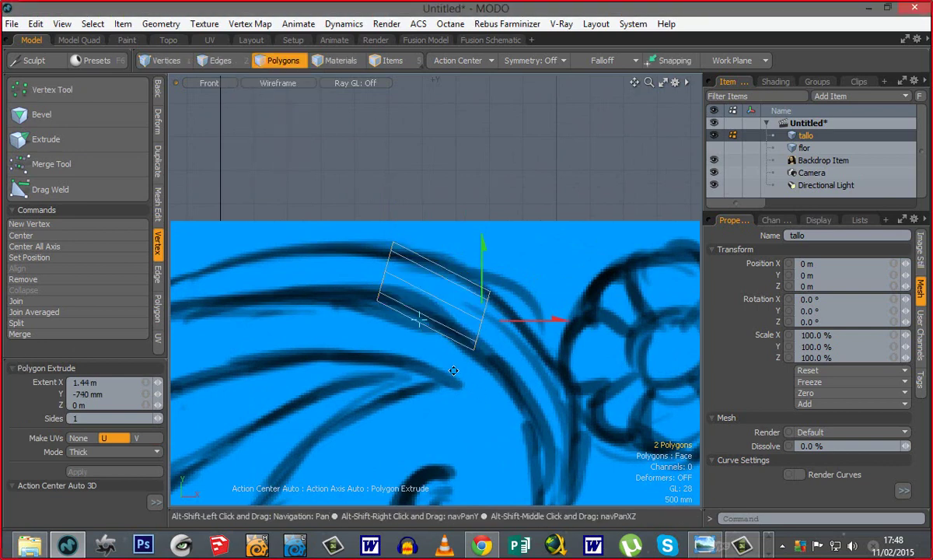
alt+shift+drag(453, 371, 402, 345)
key(space)
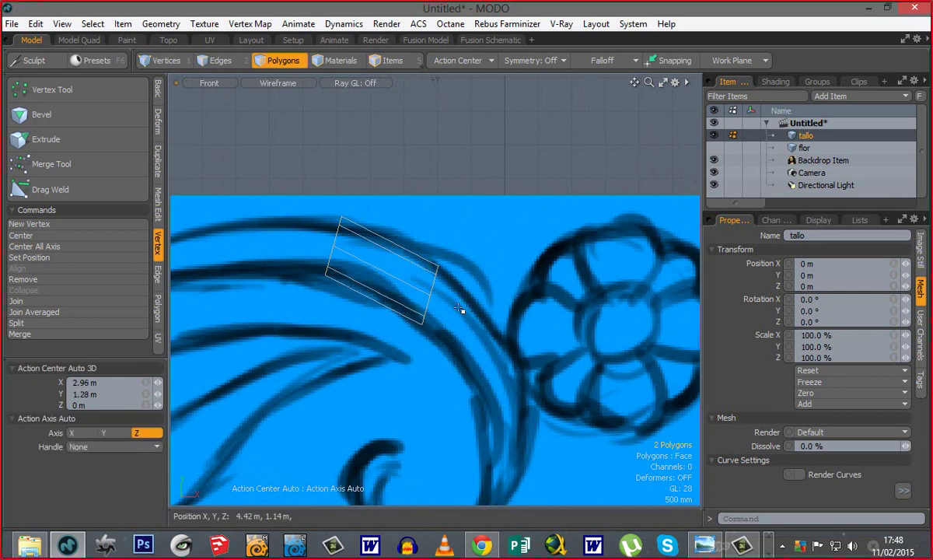
Step: Select only the end polygon of the extruded segment and rotate it about -23° around Z to follow the stem's curve
right_drag(487, 260, 410, 359)
key(y)
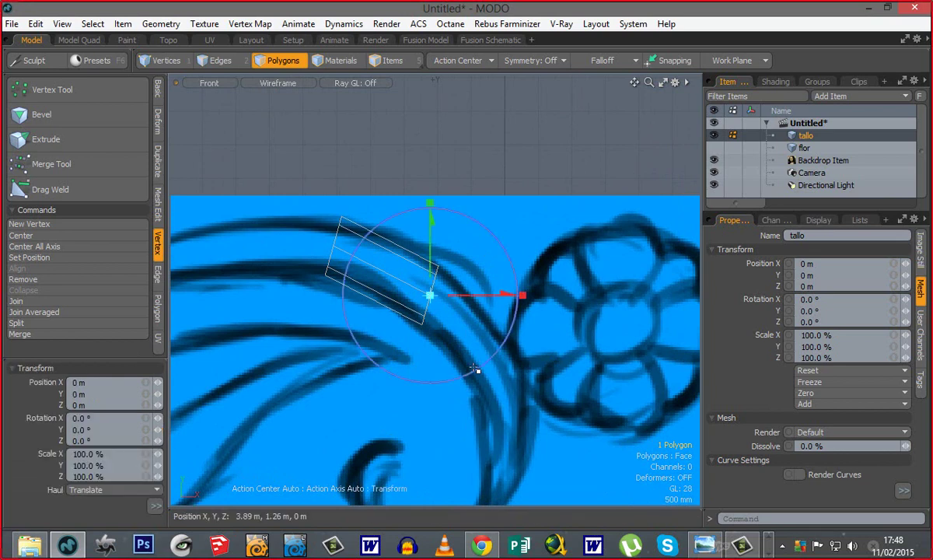
drag(483, 222, 497, 240)
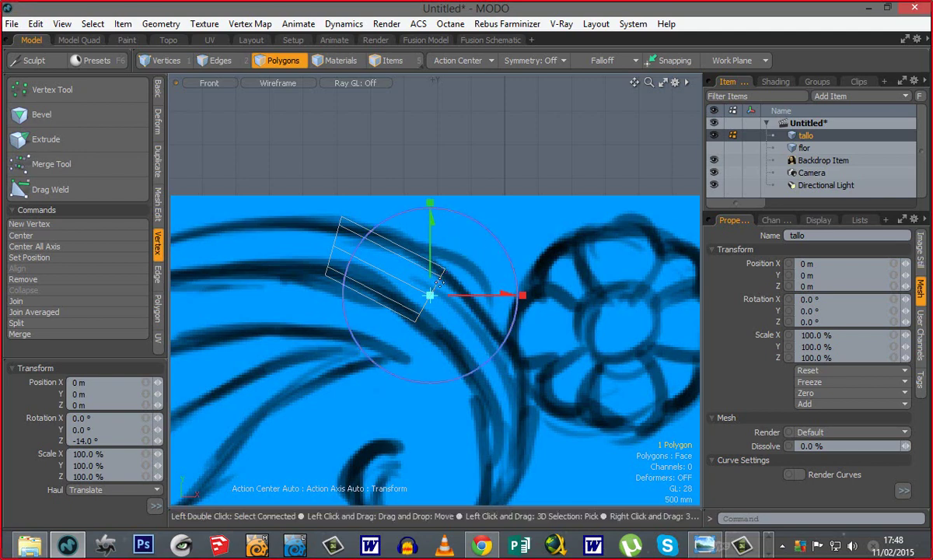
drag(477, 225, 486, 233)
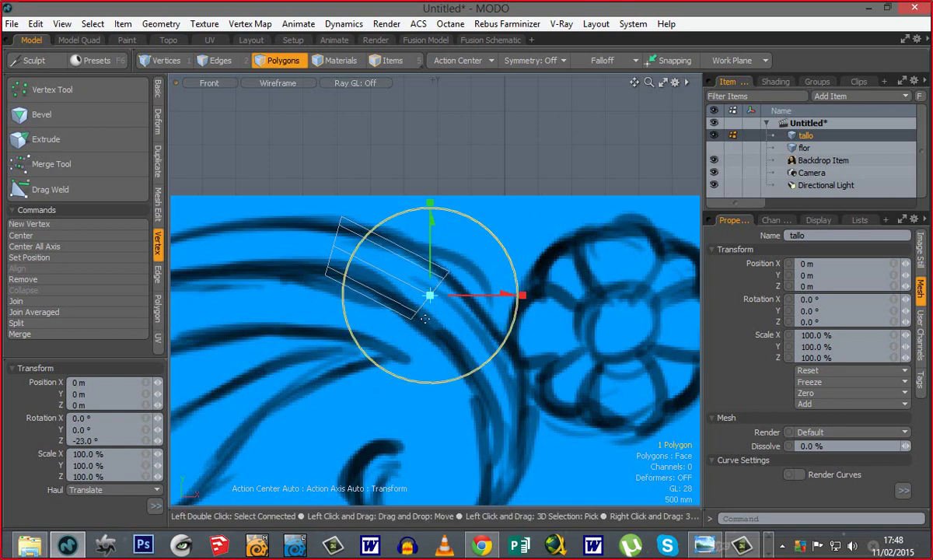
ctrl+alt+drag(428, 325, 233, 315)
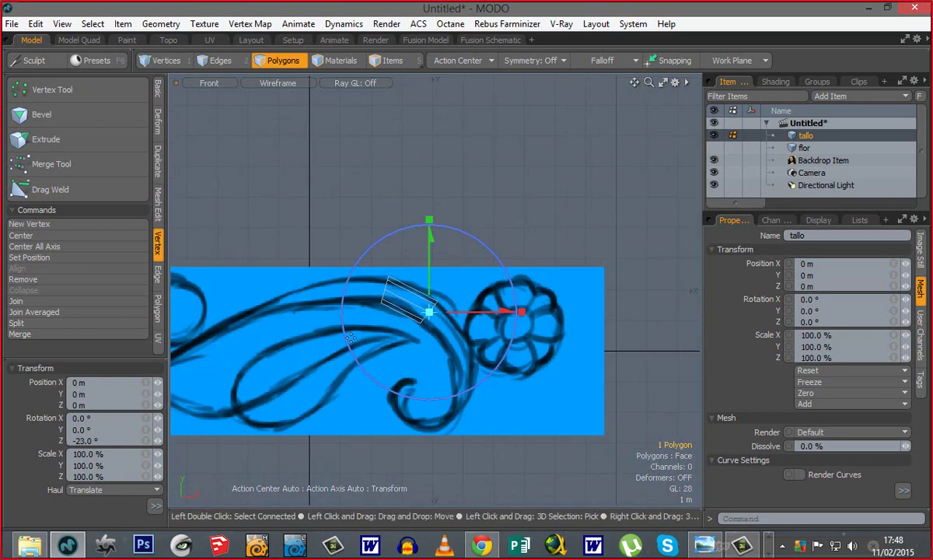
key(q)
Step: Extrude the rotated end polygon further down the stem's curve, about 880 mm in X and -980 mm in Y
alt+drag(389, 323, 389, 302)
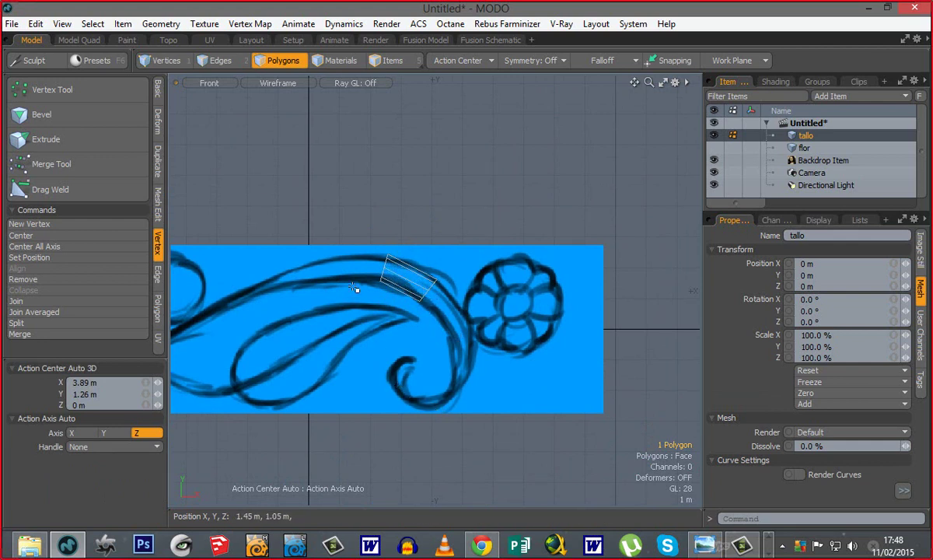
mouse_move(221, 349)
alt+shift+mouse_down()
mouse_move(329, 357)
mouse_move(364, 348)
mouse_move(222, 340)
alt+shift+mouse_up()
scroll(404, 318, up, 5)
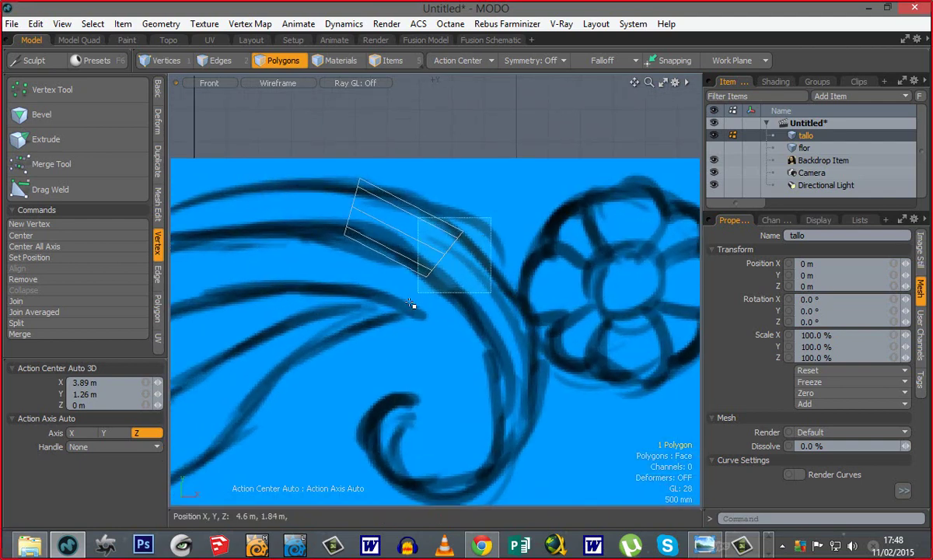
key(shift+x)
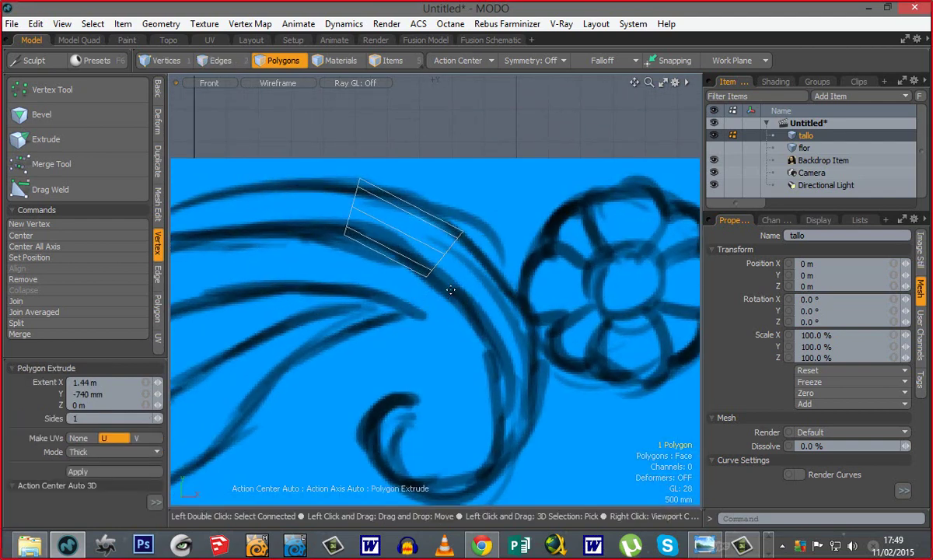
mouse_move(459, 282)
mouse_down()
mouse_move(501, 299)
mouse_move(522, 331)
mouse_move(517, 343)
mouse_move(460, 283)
mouse_up()
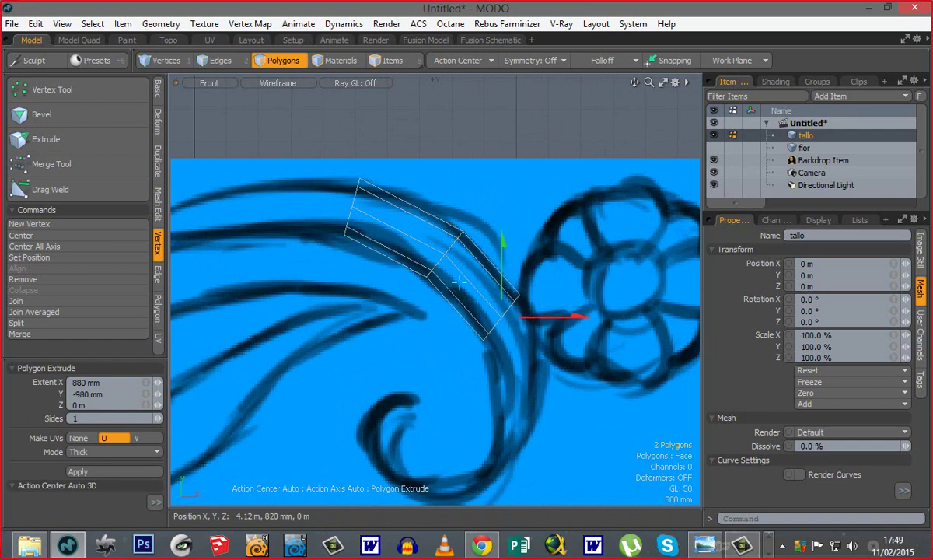
Step: Leave the transform tool without changes and clear the polygon selection
key(y)
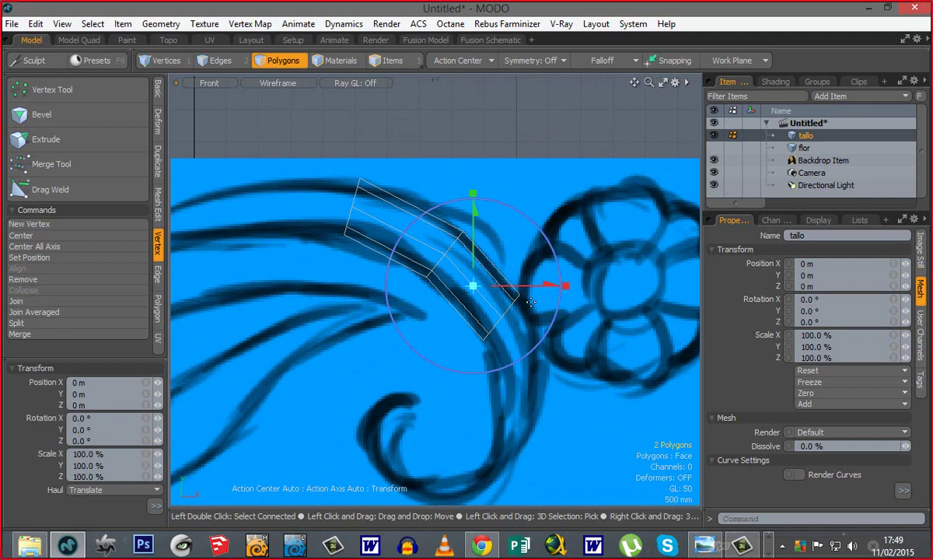
key(q)
click(474, 363)
scroll(472, 361, down, 5)
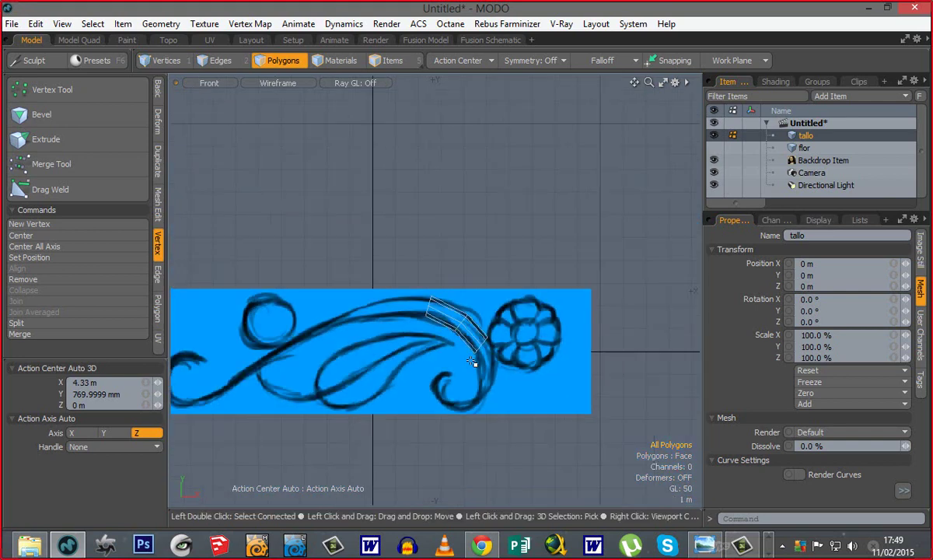
scroll(472, 362, up, 1)
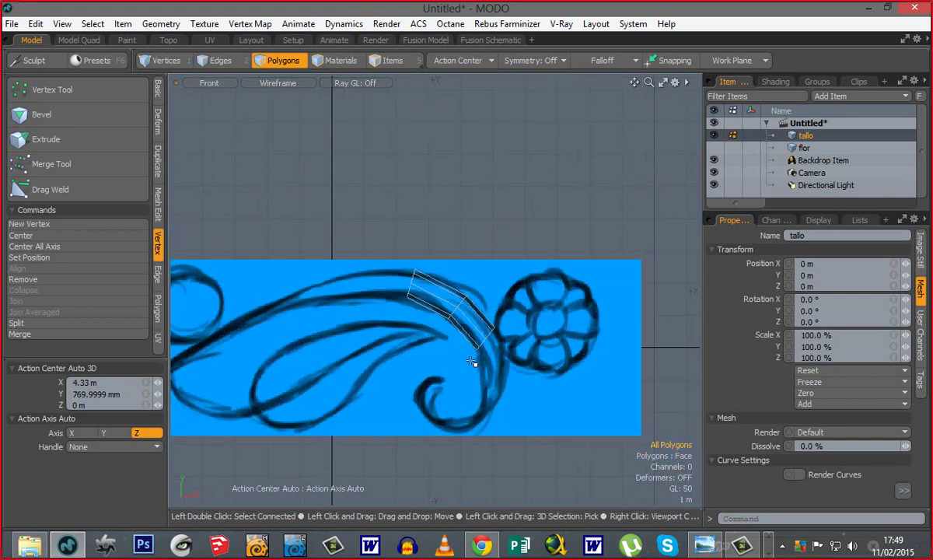
scroll(472, 362, up, 1)
scroll(403, 333, down, 10)
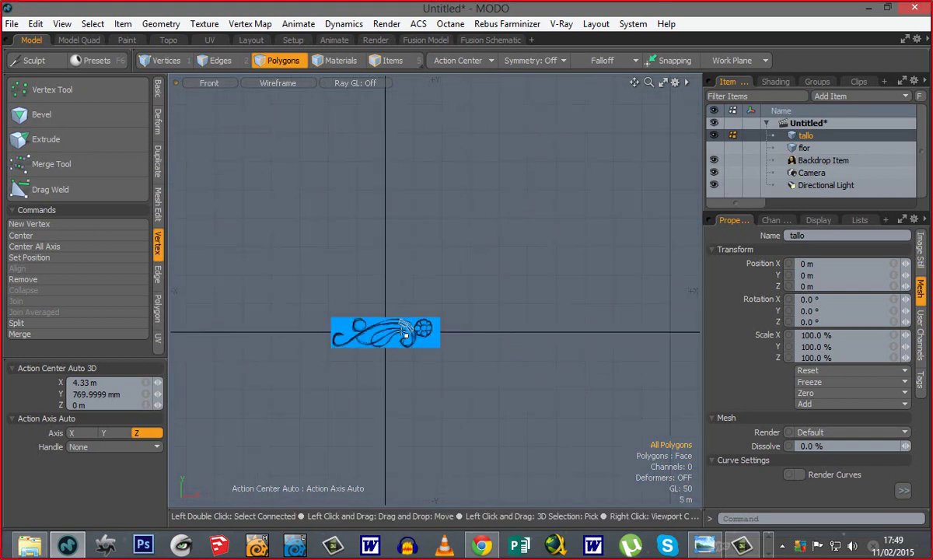
scroll(404, 333, up, 12)
scroll(403, 333, down, 2)
scroll(402, 333, down, 4)
scroll(402, 332, up, 5)
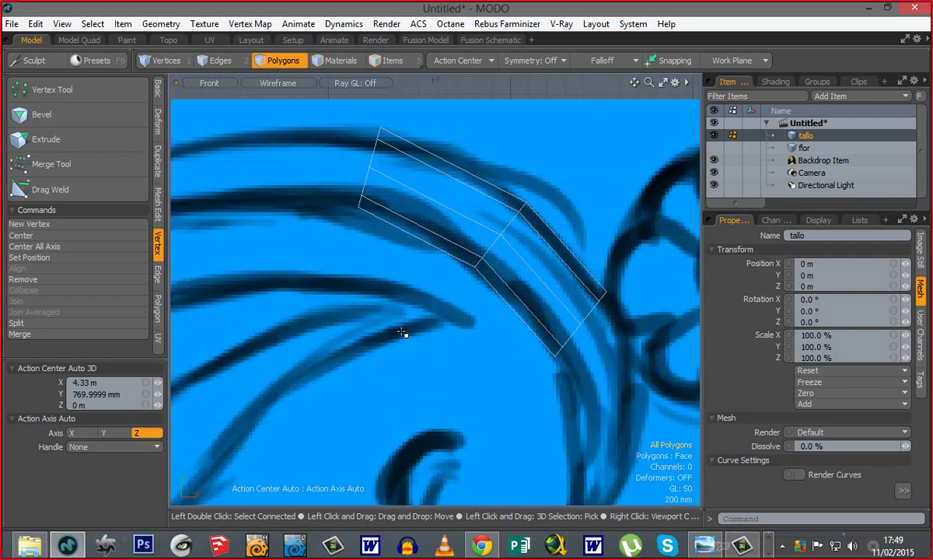
scroll(402, 333, down, 4)
scroll(402, 333, up, 4)
scroll(402, 333, down, 3)
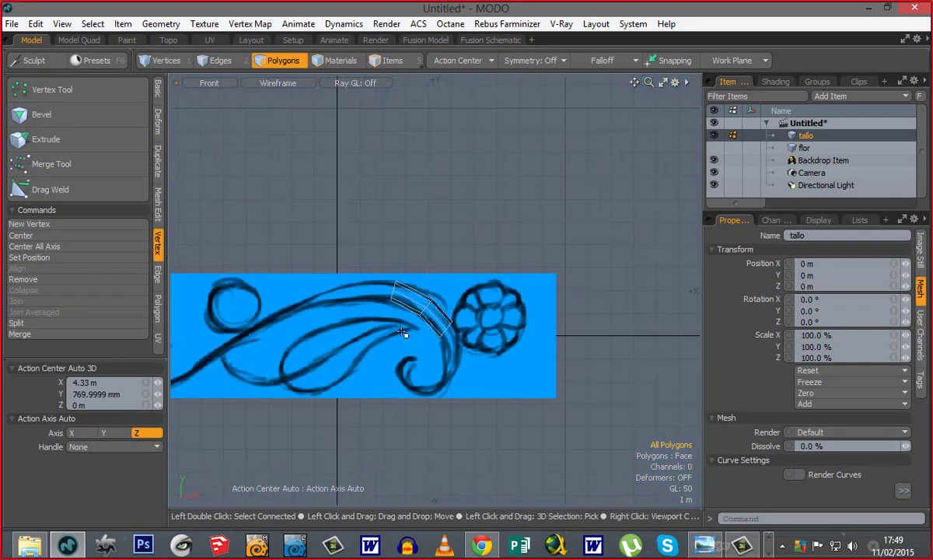
scroll(402, 333, up, 3)
scroll(402, 333, down, 4)
scroll(402, 333, up, 3)
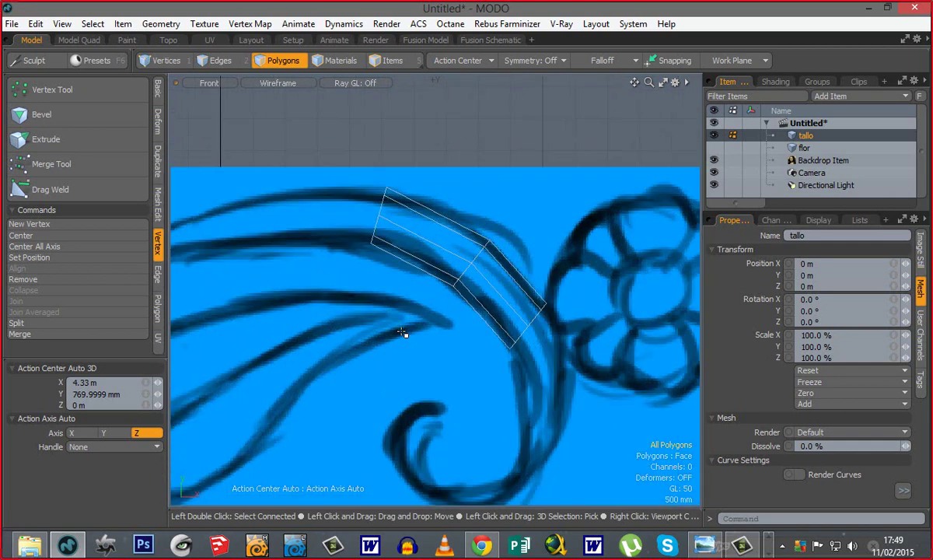
scroll(402, 333, down, 2)
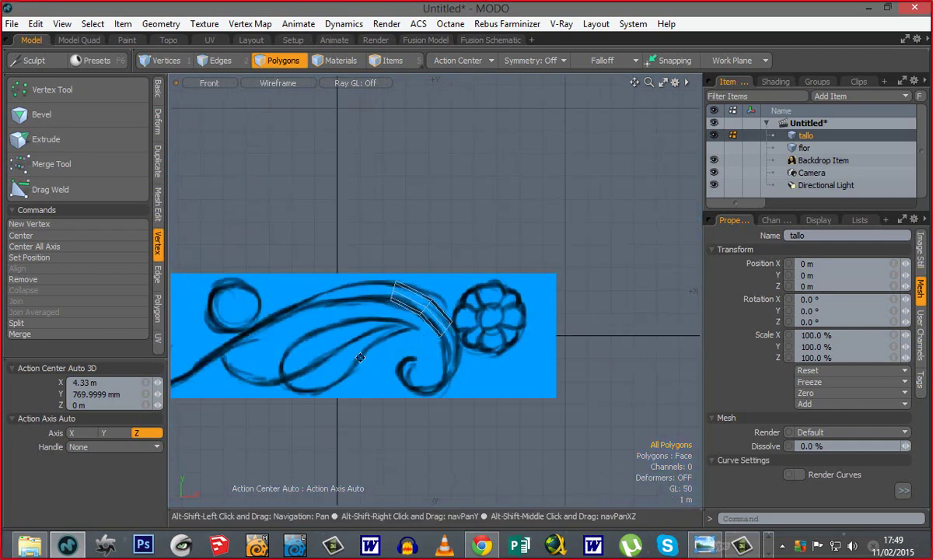
alt+shift+drag(360, 357, 400, 334)
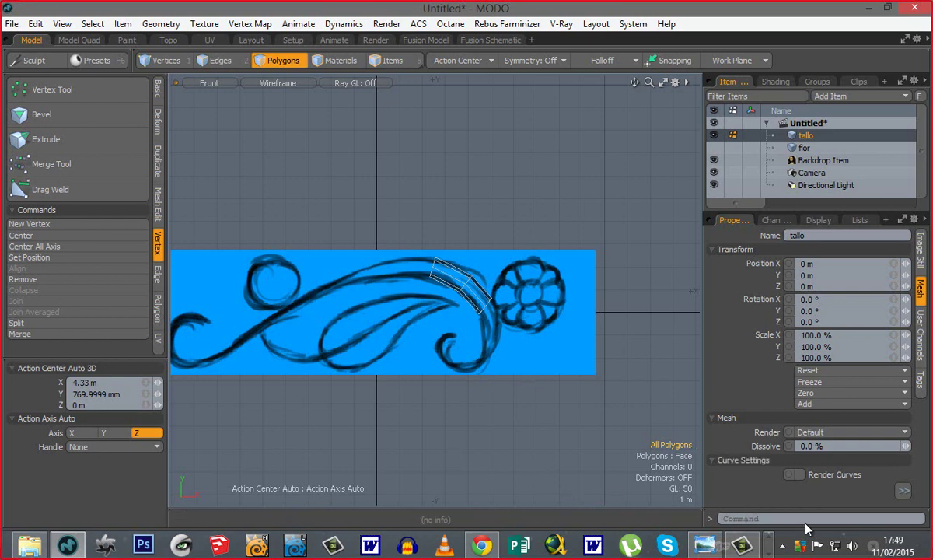
Step: Switch to Skype, hang up the current call and answer the incoming one
click(768, 555)
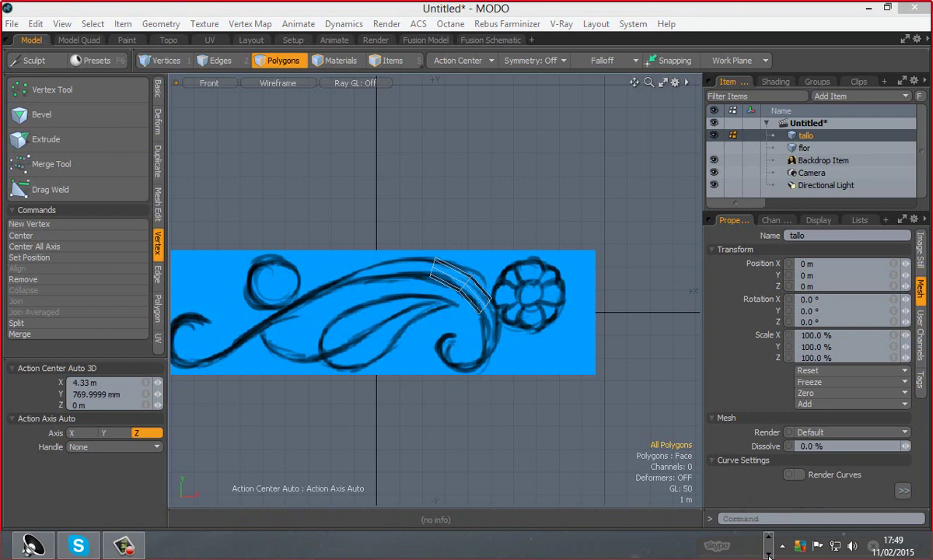
click(79, 545)
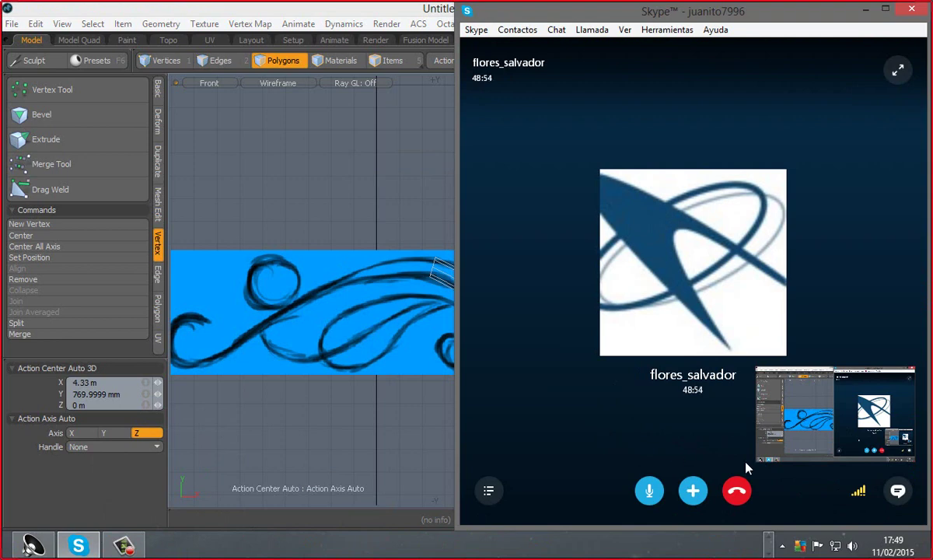
click(736, 492)
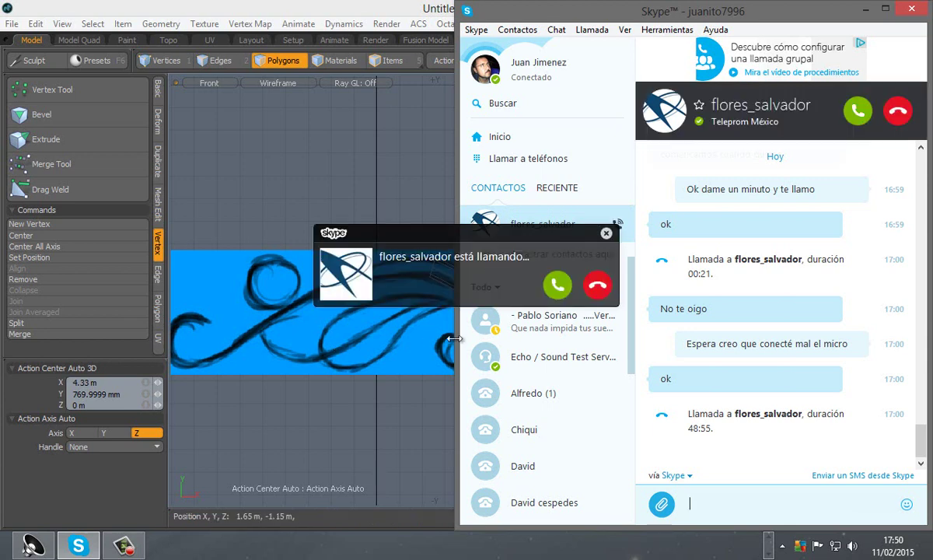
click(558, 287)
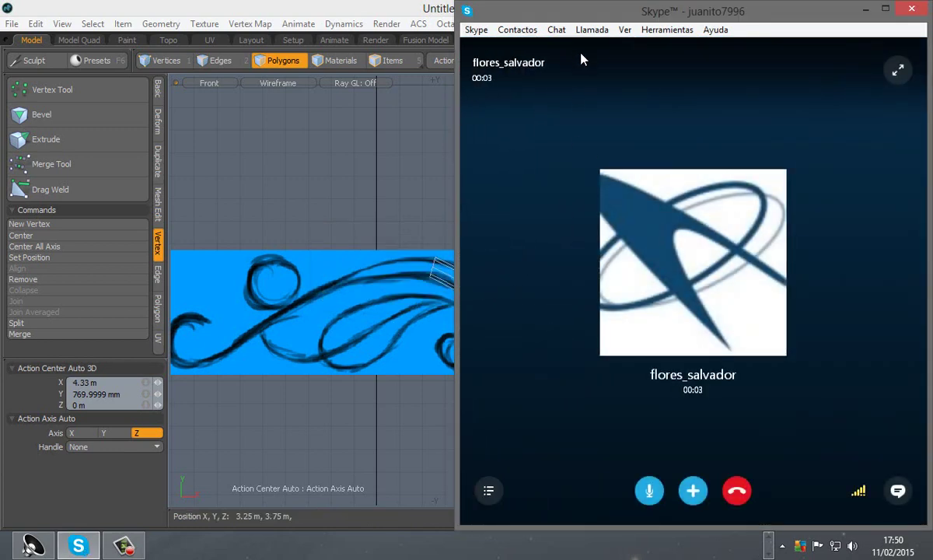
Step: Share the whole screen in the Skype call and move the floating call window mostly off the screen
click(592, 30)
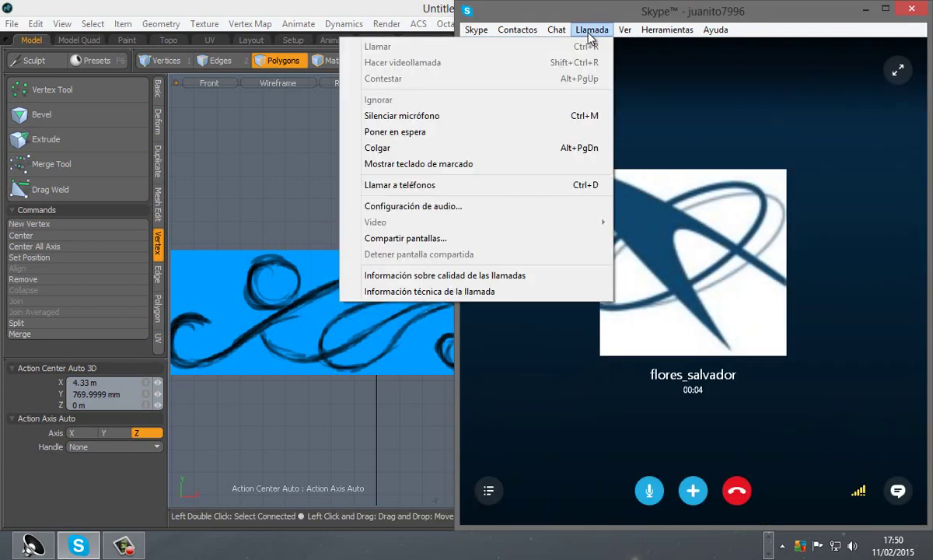
click(423, 237)
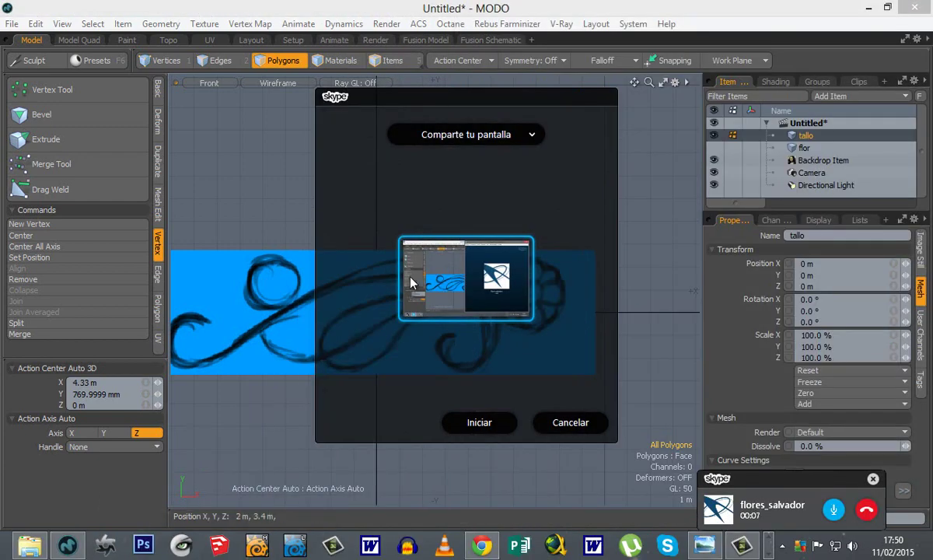
click(475, 424)
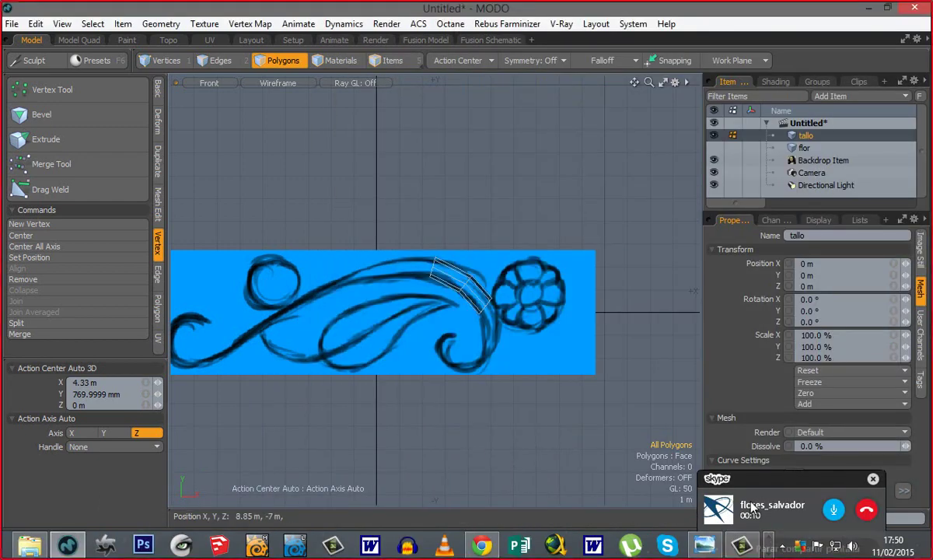
drag(805, 482, 806, 532)
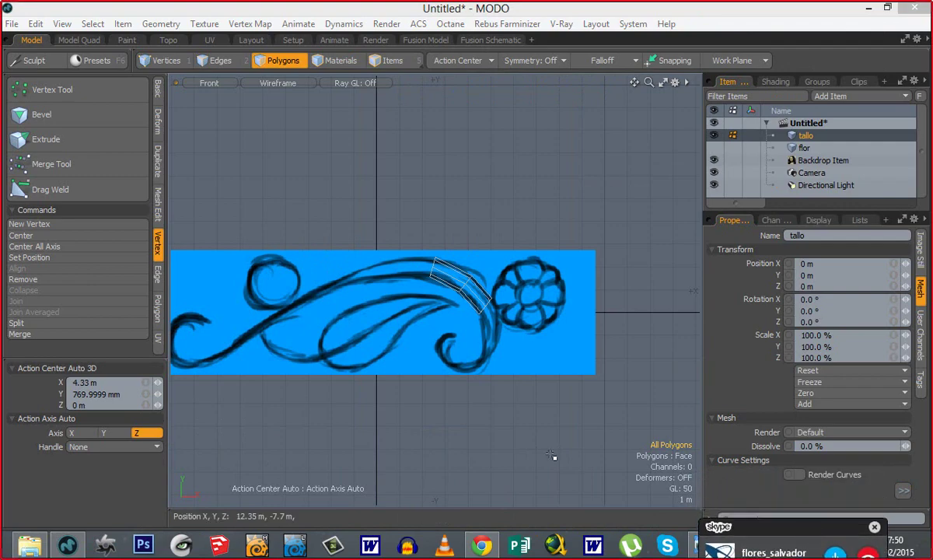
Step: Delete the second extruded segment of the stem, including its end polygon
ctrl+alt+drag(476, 301, 603, 313)
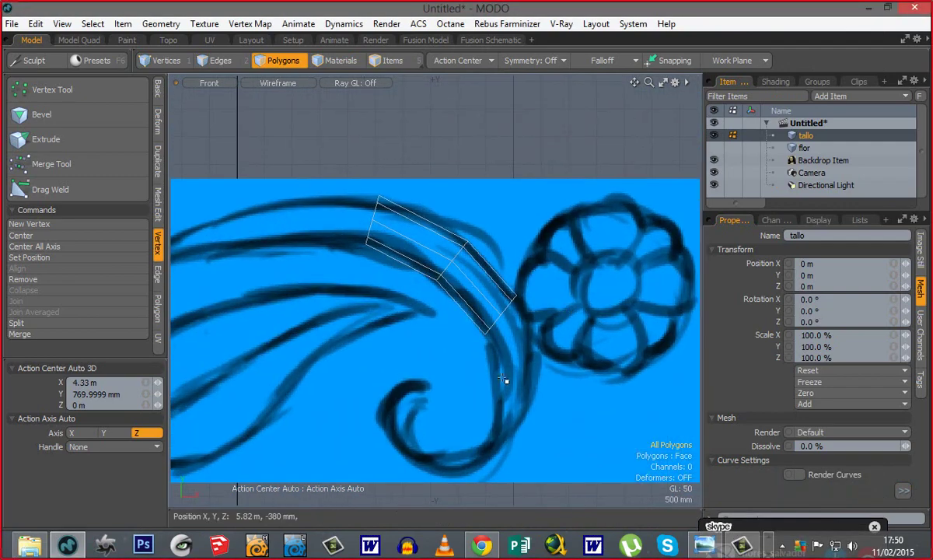
alt+shift+drag(356, 318, 353, 325)
ctrl+alt+drag(418, 300, 437, 329)
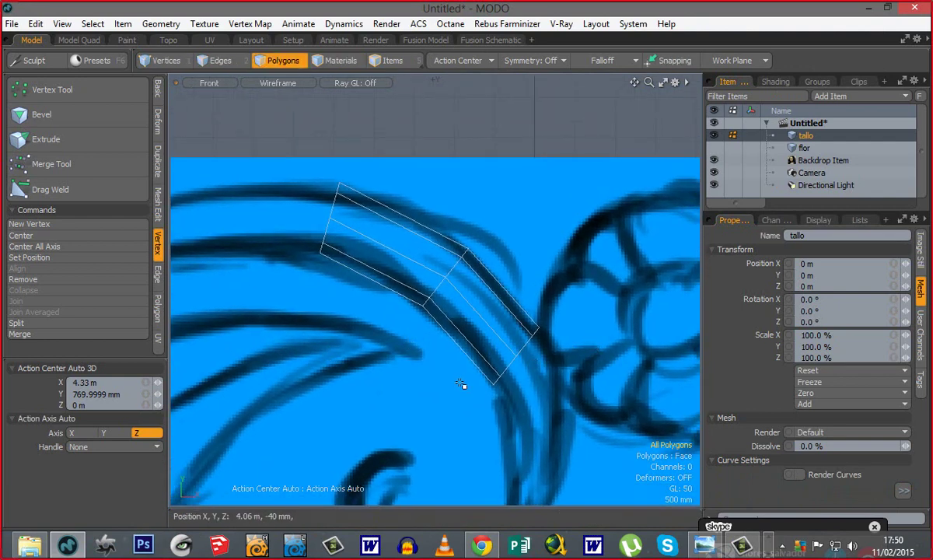
alt+shift+drag(416, 364, 416, 345)
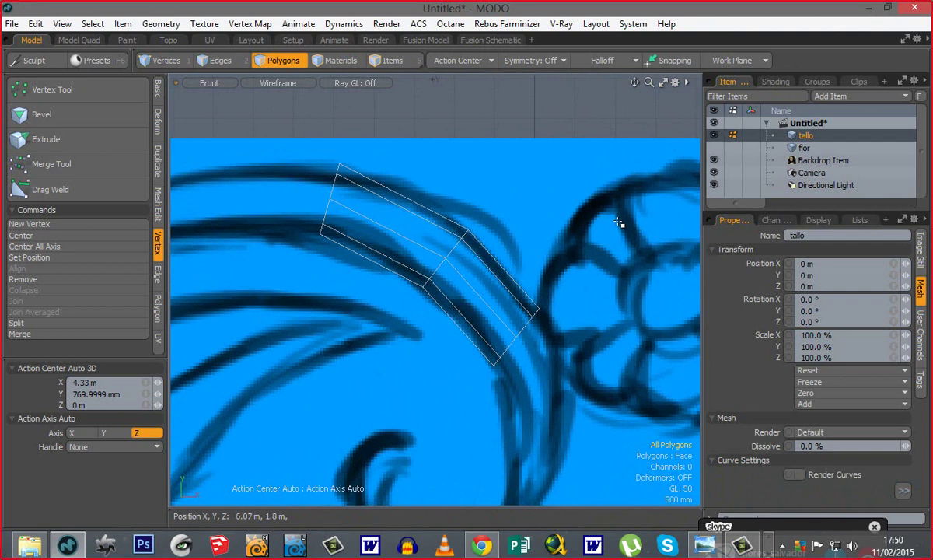
right_drag(584, 201, 343, 413)
key(Delete)
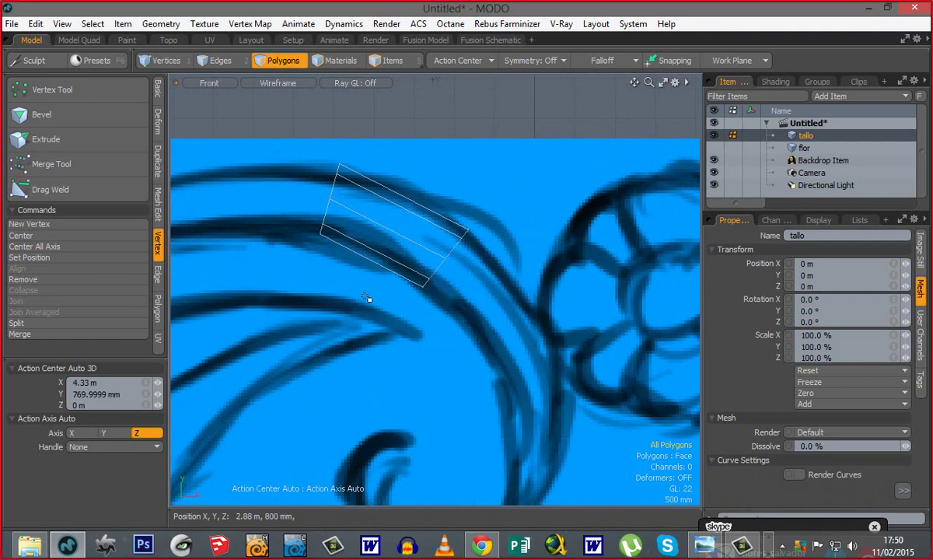
Step: Switch to the Perspective view with Advanced OpenGL shading and orbit around the stem segment
key(ctrl+space)
click(397, 274)
click(280, 84)
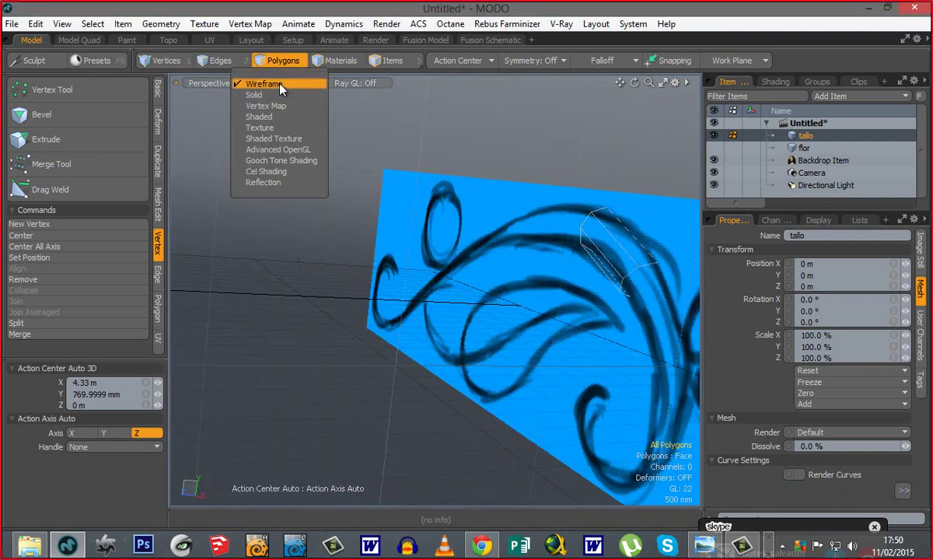
click(280, 151)
mouse_move(504, 274)
alt+mouse_down()
mouse_move(482, 276)
mouse_move(528, 319)
alt+mouse_up()
alt+drag(529, 319, 395, 263)
Step: Delete the segment's end polygon and all the connected geometry left in the tallo mesh
click(337, 208)
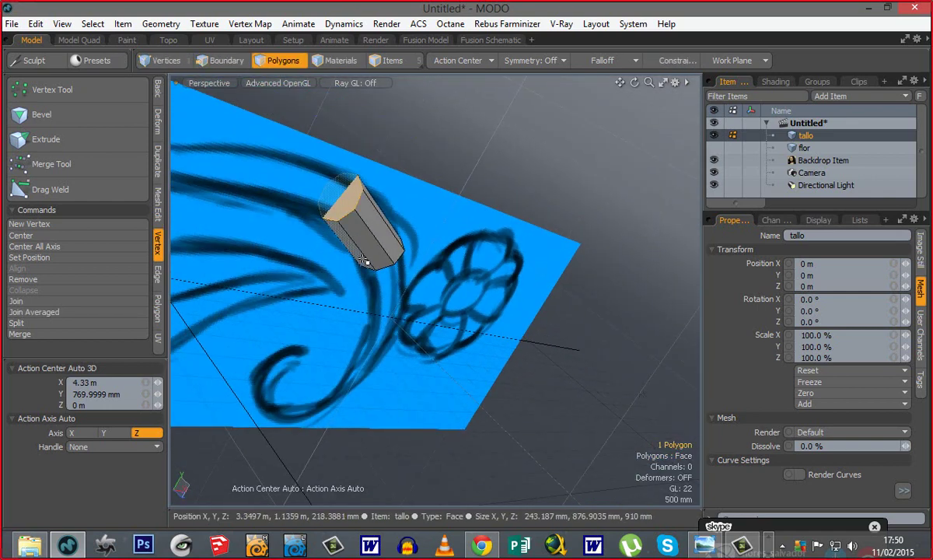
key(Delete)
double_click(366, 236)
key(Delete)
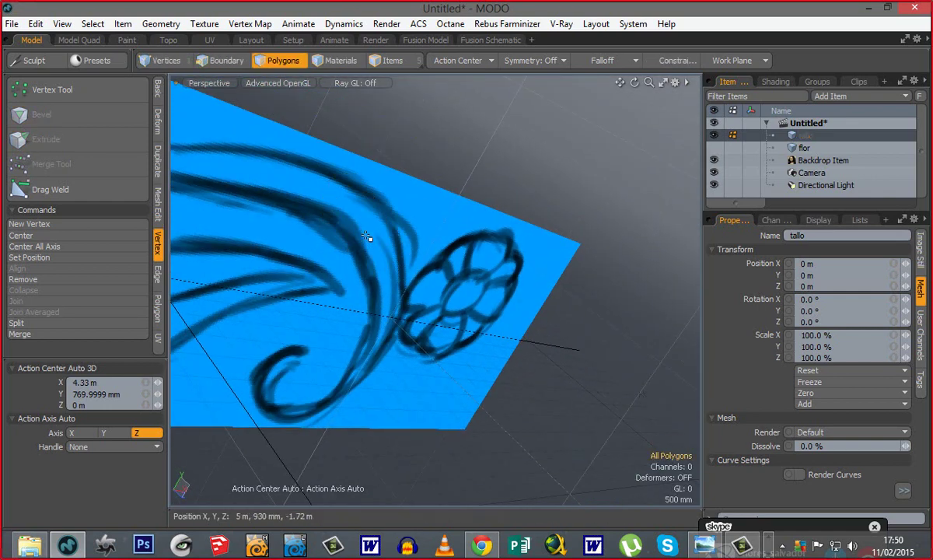
Step: Paste the copied disc polygon into the tallo mesh, select its vertices and return to the Front view
key(ctrl+v)
alt+drag(374, 240, 266, 192)
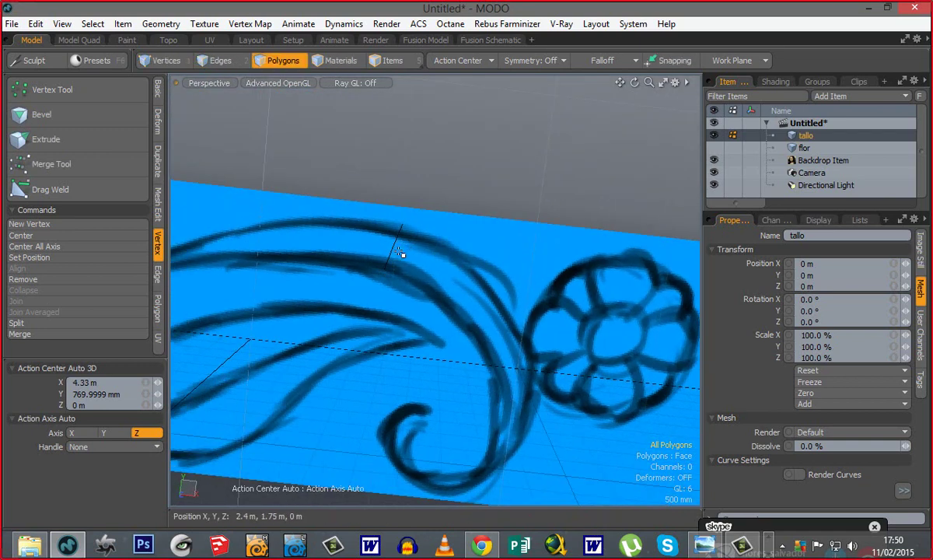
key(1)
right_drag(417, 208, 354, 276)
key(ctrl+space)
click(426, 357)
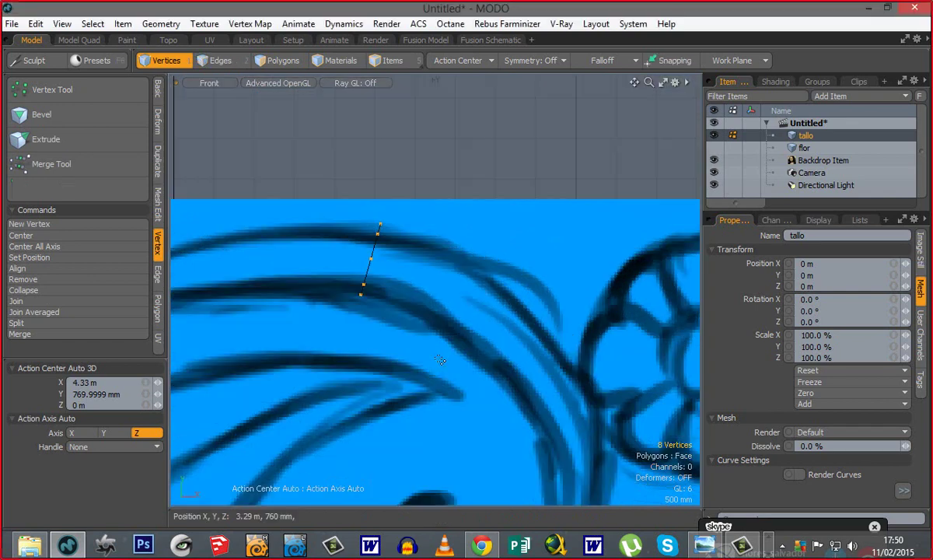
Step: Select the pasted disc polygon and extrude it along the stem, about 1.21 m in X and -580 mm in Y
key(3)
right_drag(356, 268, 318, 312)
alt+shift+drag(479, 317, 457, 261)
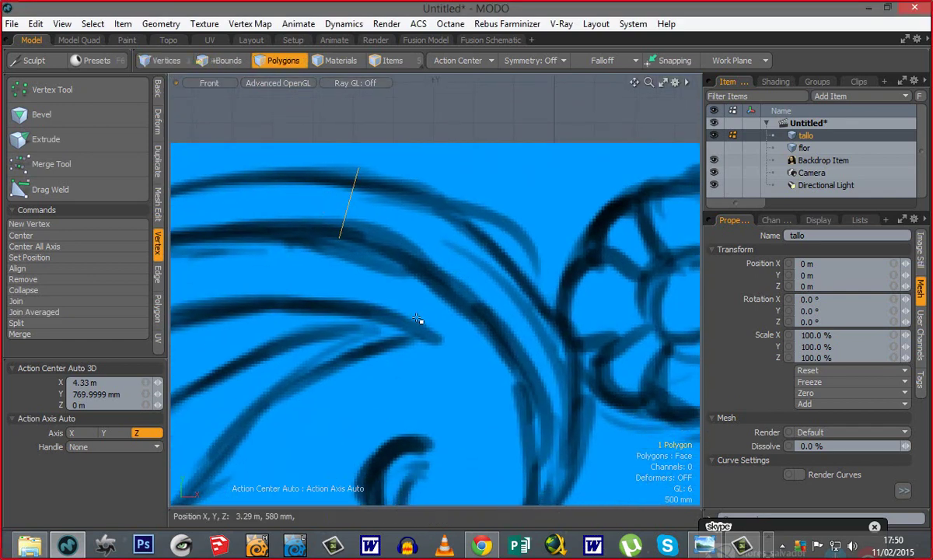
key(shift+x)
drag(328, 189, 390, 233)
key(space)
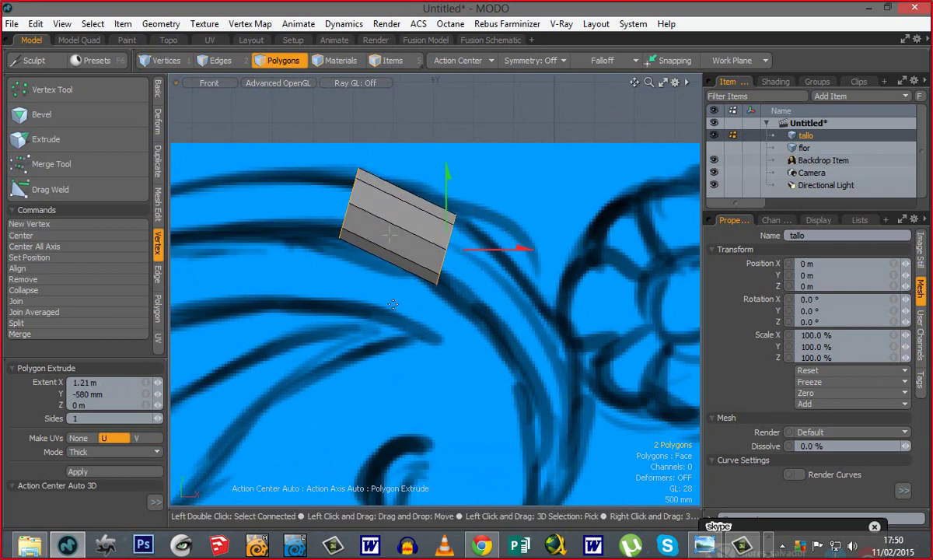
Step: Select only the end polygon of the extruded segment and rotate it about -20.5° around Z
right_drag(499, 205, 411, 322)
click(430, 268)
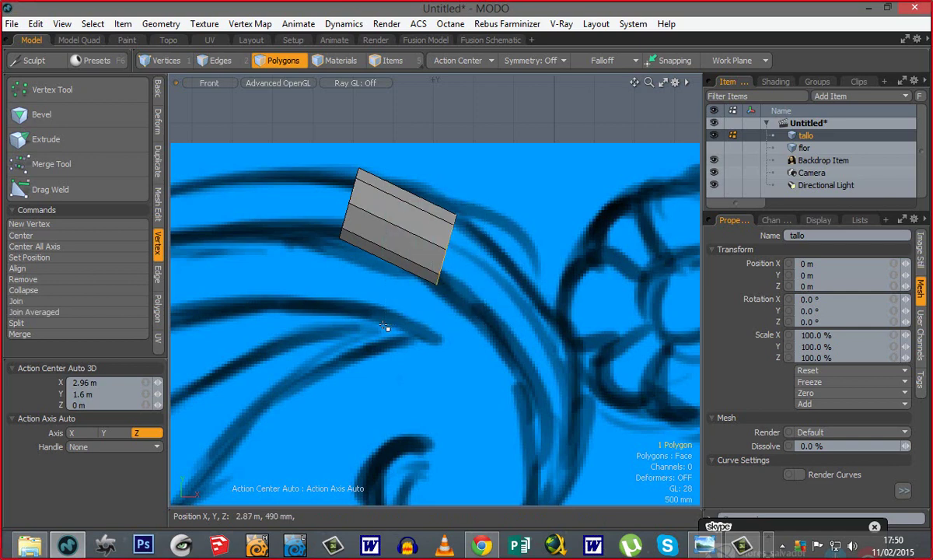
key(y)
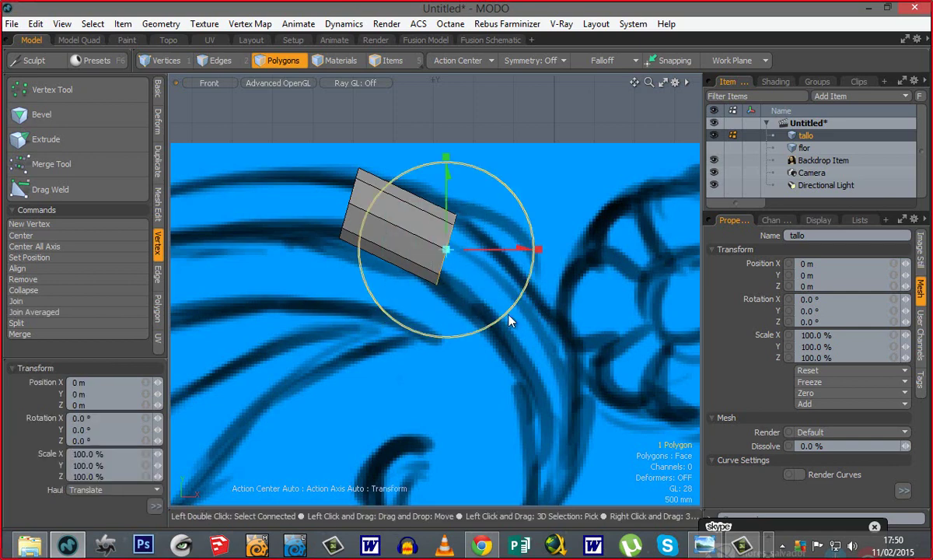
drag(494, 315, 470, 326)
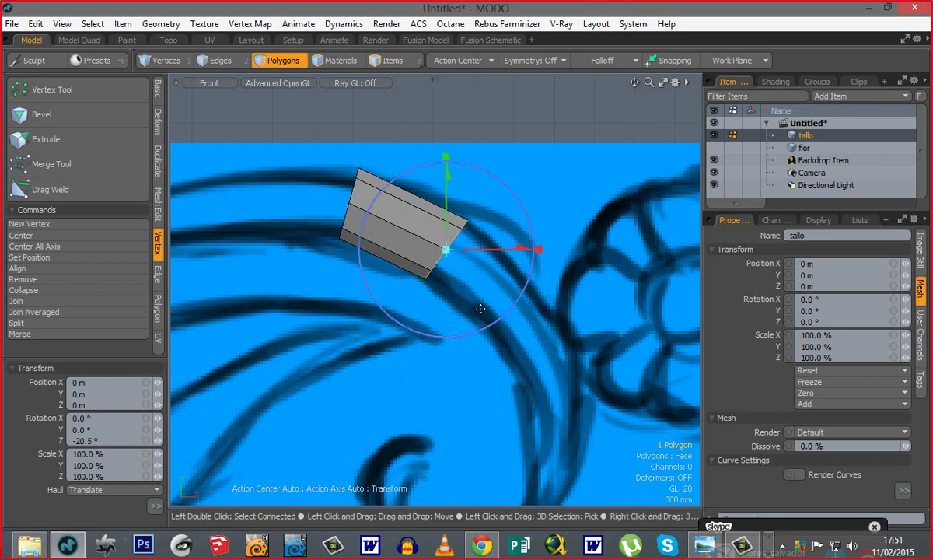
key(space)
Step: Extrude the rotated end polygon further down the stem, about 960 mm in X and -930 mm in Y
alt+shift+drag(483, 327, 441, 284)
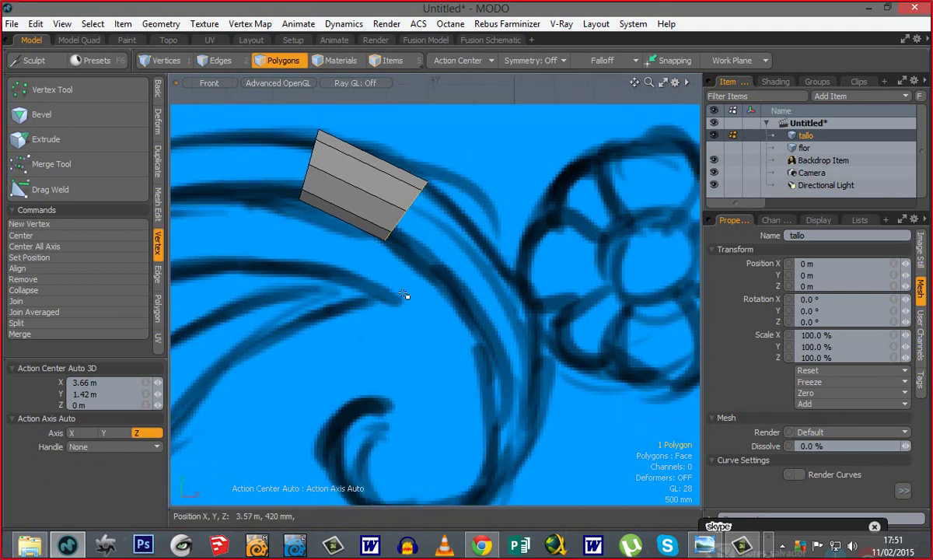
key(shift+x)
drag(425, 244, 502, 319)
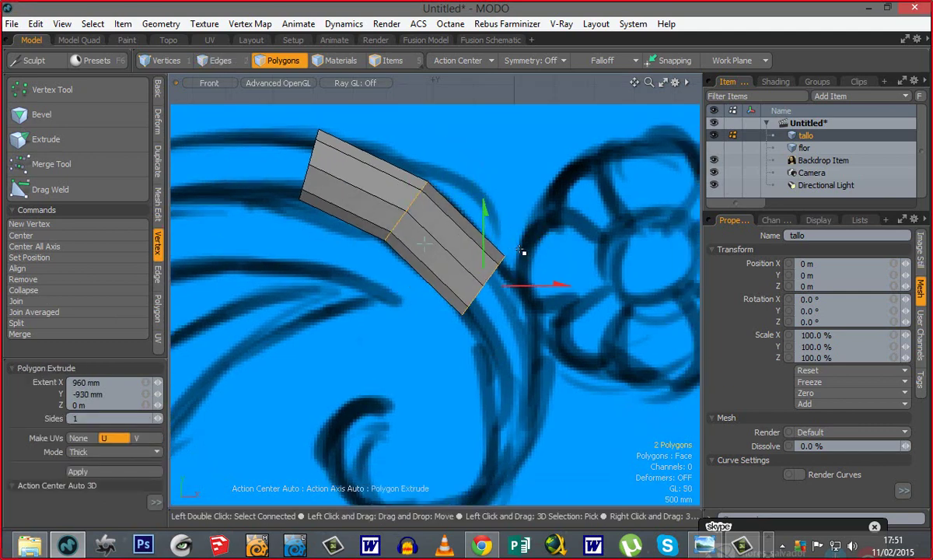
key(space)
Step: Select only the second segment's end polygon and rotate it to follow the stem's downward curve
right_drag(538, 252, 438, 339)
drag(440, 339, 441, 339)
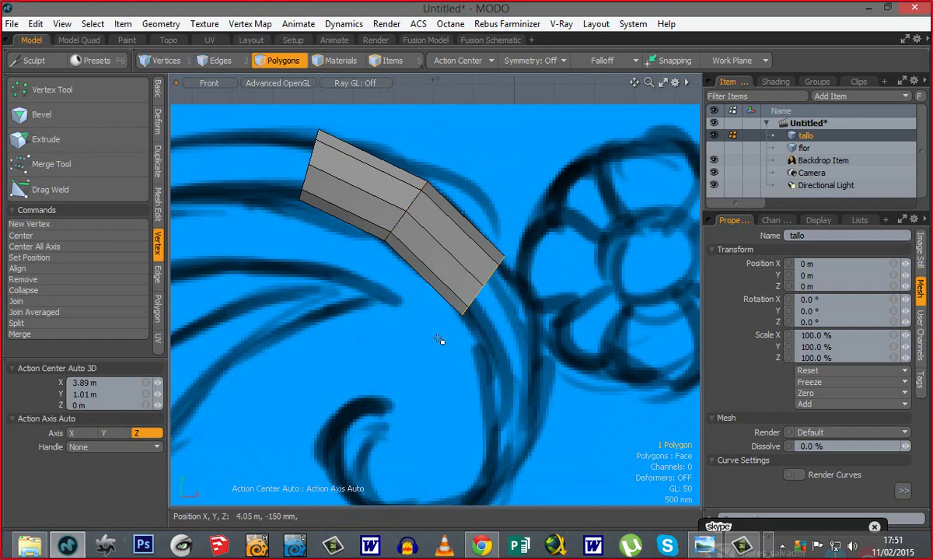
key(w)
drag(546, 355, 486, 278)
key(space)
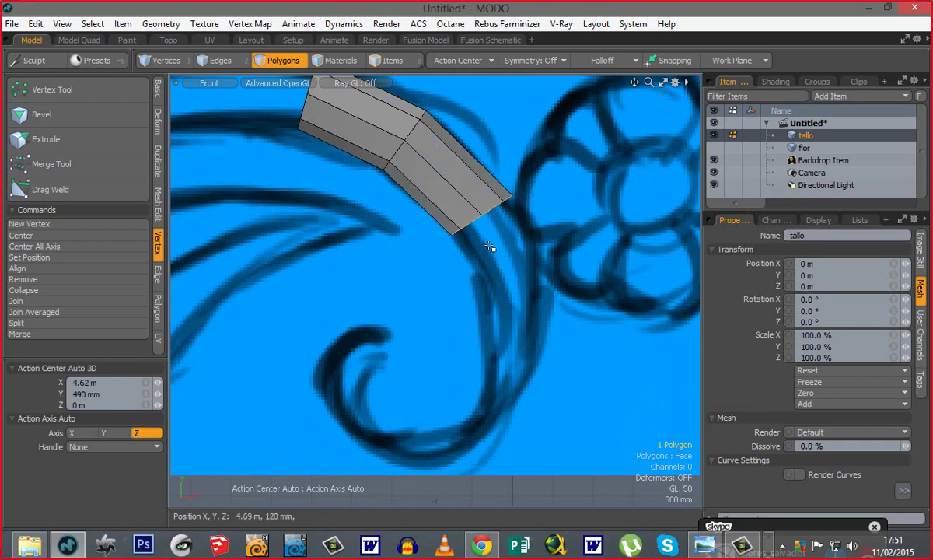
Step: Scale the second segment's end polygon uniformly to 76% to match the stem's narrowing width
key(r)
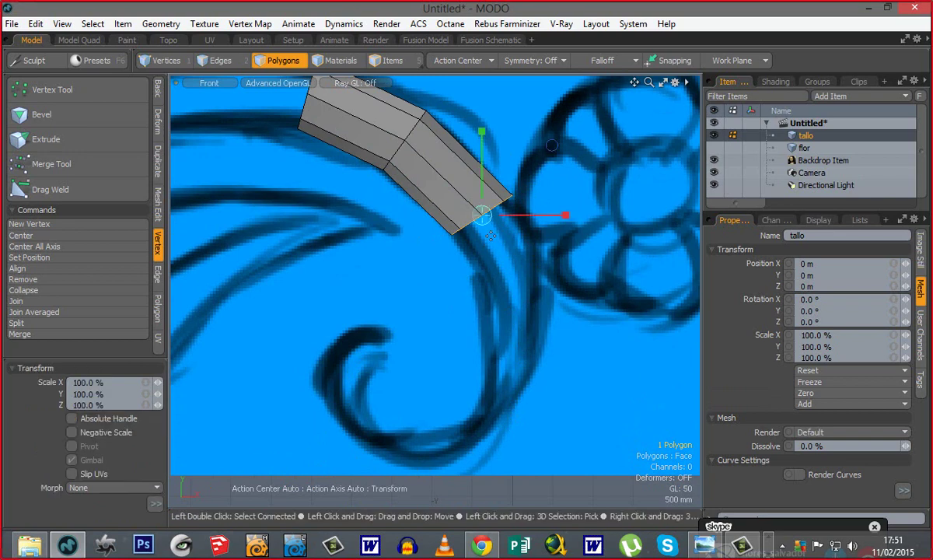
drag(482, 216, 459, 215)
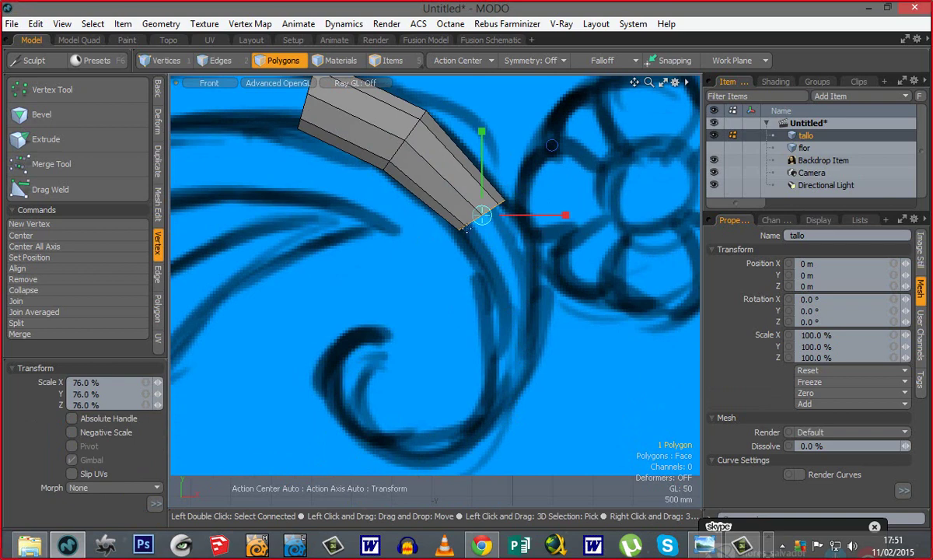
key(space)
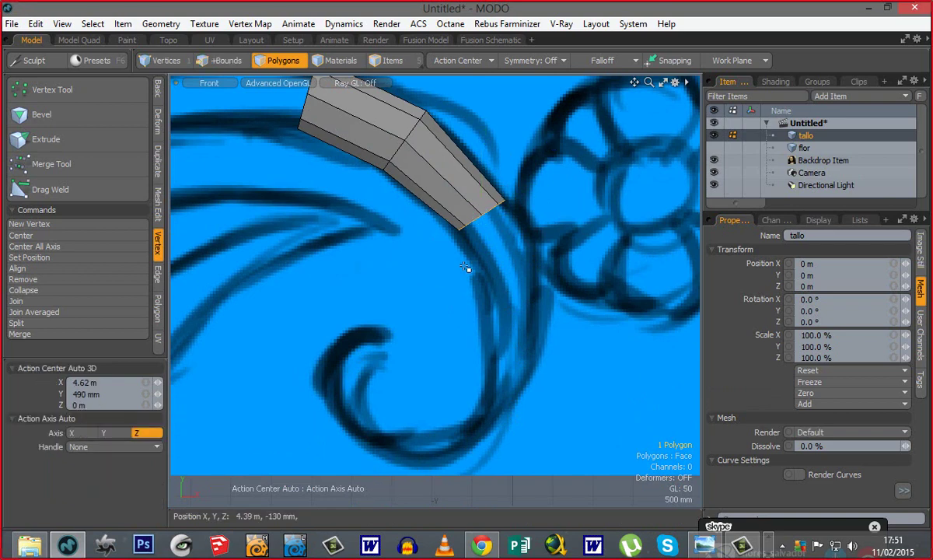
Step: Extrude a third stem segment down along the sketched curve, then rotate only its end polygon to follow the bend
key(shift+x)
mouse_move(490, 258)
mouse_down()
mouse_move(511, 276)
mouse_move(528, 346)
mouse_up()
key(q)
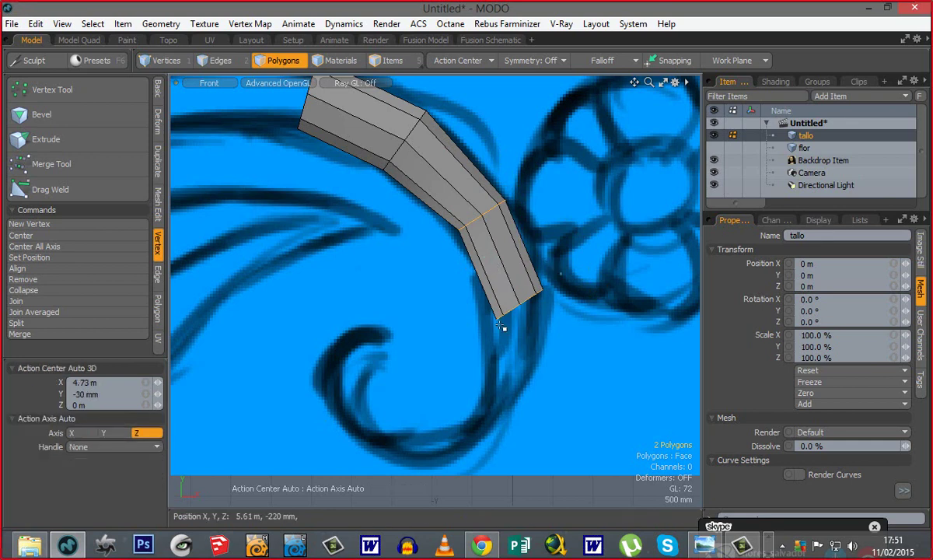
middle_drag(561, 274, 460, 344)
key(y)
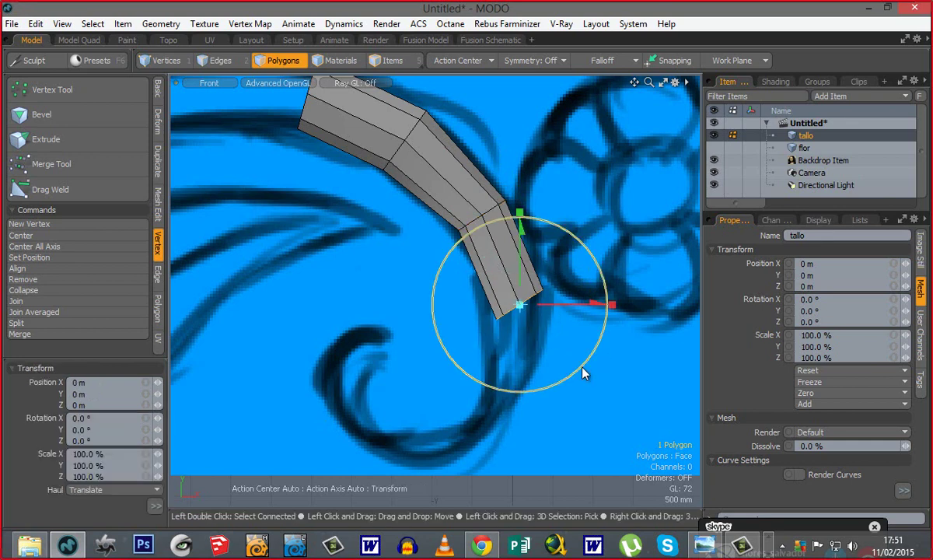
drag(581, 367, 488, 334)
key(space)
Step: Extrude the end polygon by -220 mm in X and -1.33 m in Y, keeping only the new end polygon selected
key(shift+x)
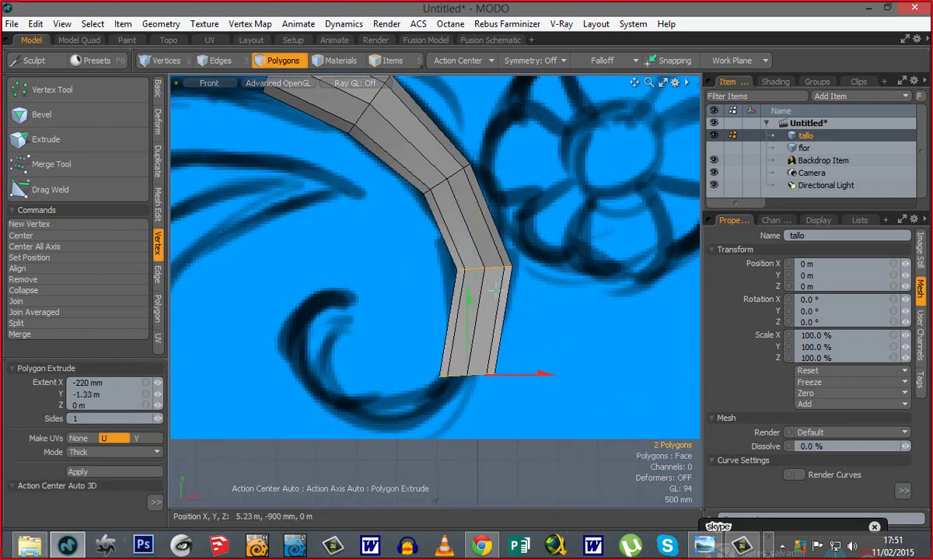
key(space)
right_drag(515, 353, 411, 403)
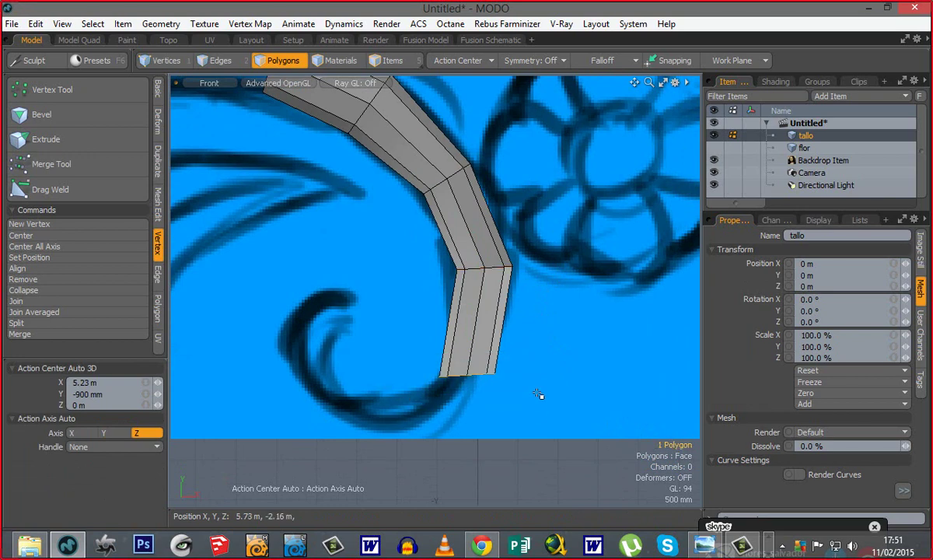
Step: Rotate the fourth segment's end polygon toward the curl and scale it uniformly down to the sketch's narrowing width
key(w)
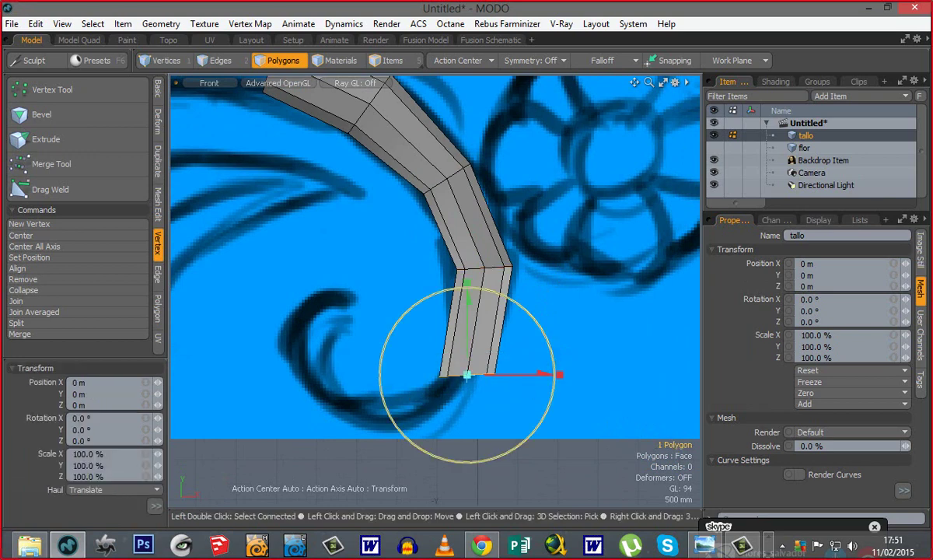
drag(544, 351, 543, 377)
key(r)
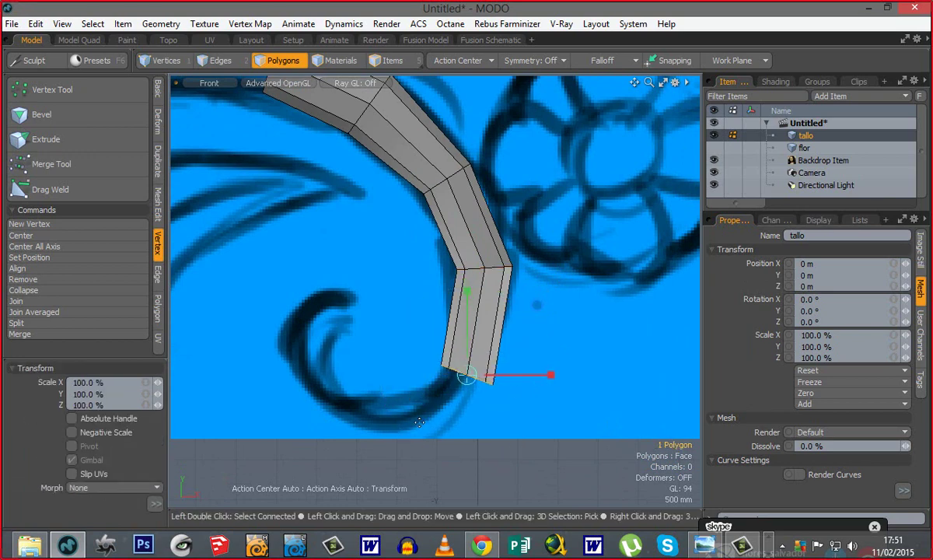
drag(467, 375, 492, 350)
key(q)
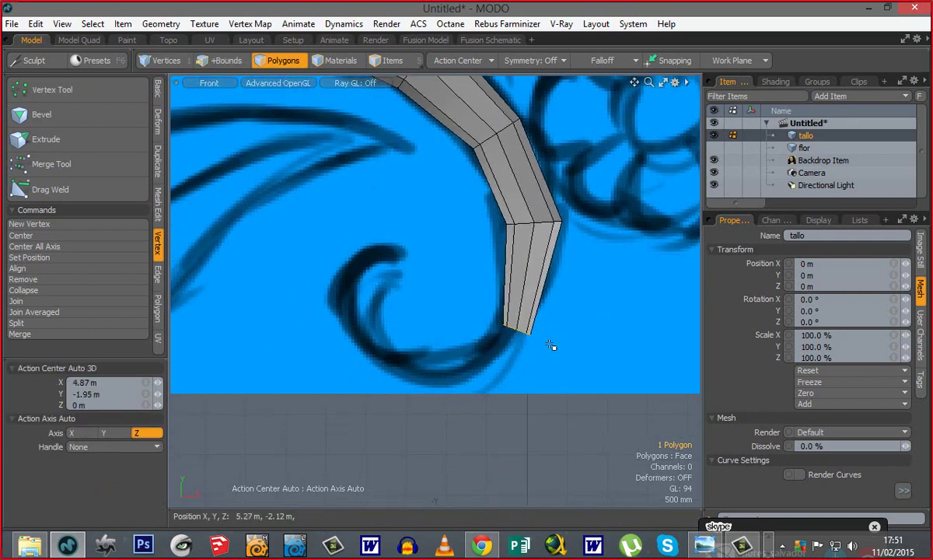
Step: Extrude the end polygon by about -860 mm in X and -580 mm in Y along the curl's base and isolate the new end polygon
key(shift+x)
drag(553, 355, 484, 402)
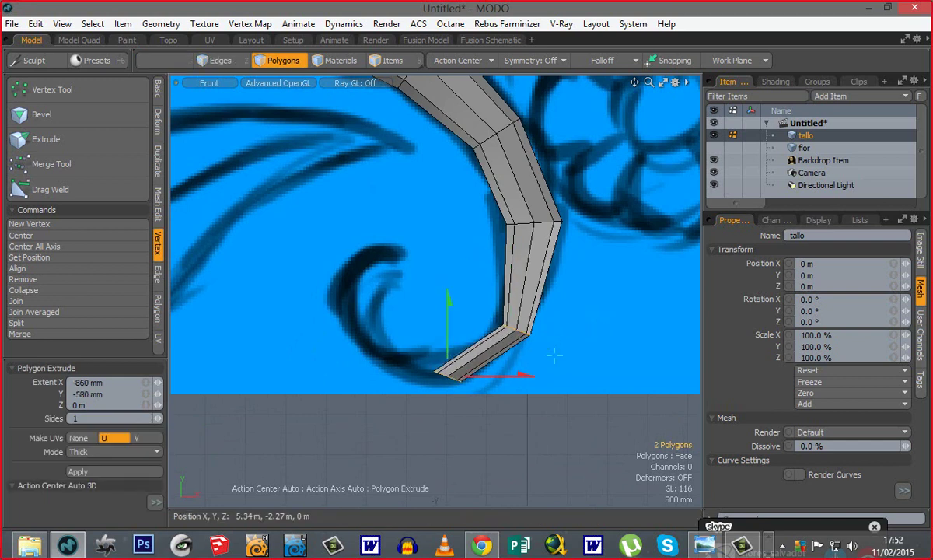
key(q)
middle_drag(401, 345, 483, 396)
Step: Rotate the fifth segment's end polygon to follow the curl and nudge it slightly upward onto the sketch
key(y)
drag(486, 307, 508, 327)
key(w)
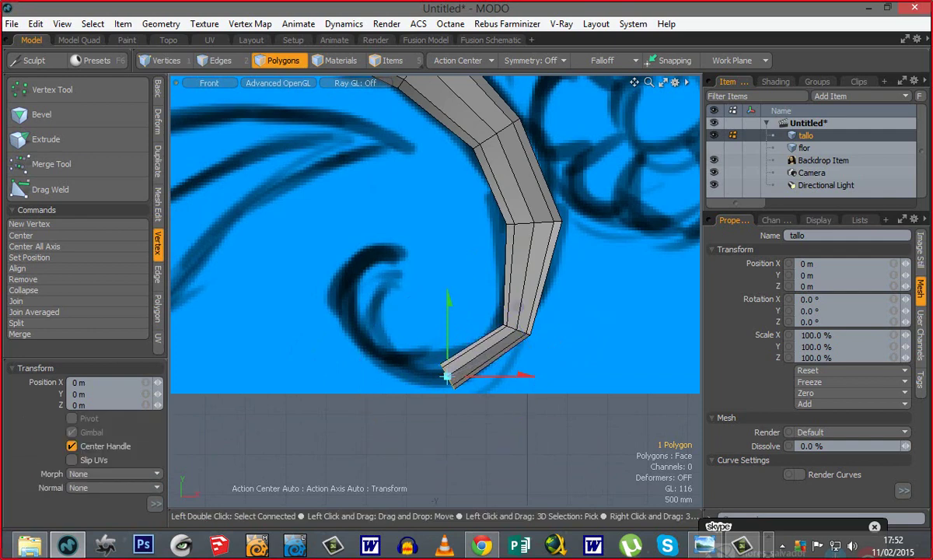
drag(478, 415, 477, 410)
Step: Scale the fifth segment's end polygon uniformly down to continue the stem's taper
key(r)
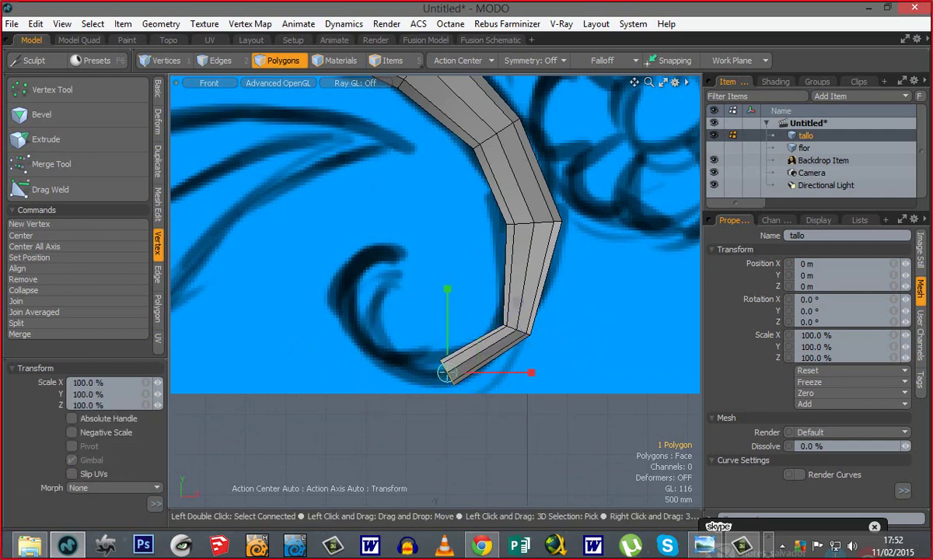
drag(445, 373, 431, 372)
key(space)
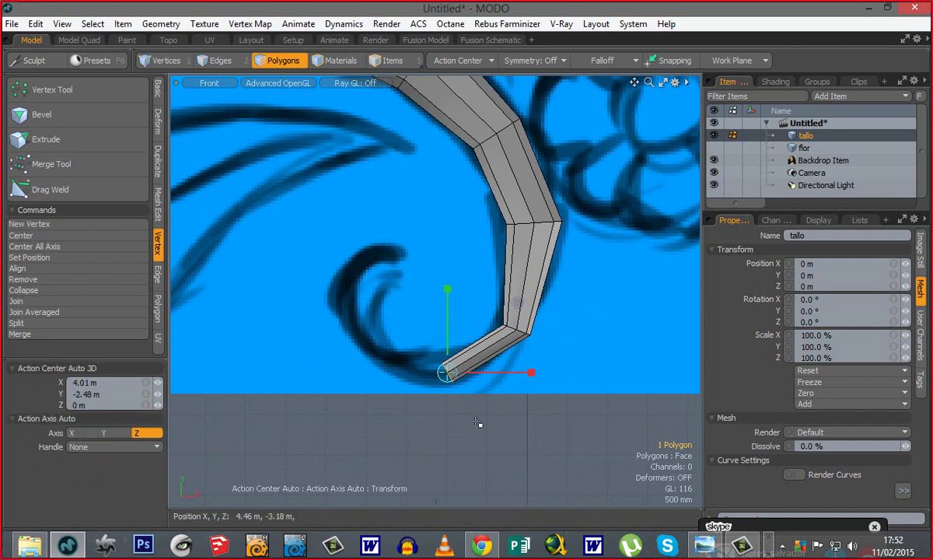
Step: Extrude a sixth segment along the bottom of the curl and select only its end polygon
key(shift+x)
drag(589, 407, 507, 399)
mouse_move(426, 392)
mouse_down()
mouse_move(425, 380)
mouse_move(434, 383)
mouse_up()
key(space)
middle_drag(402, 323, 354, 388)
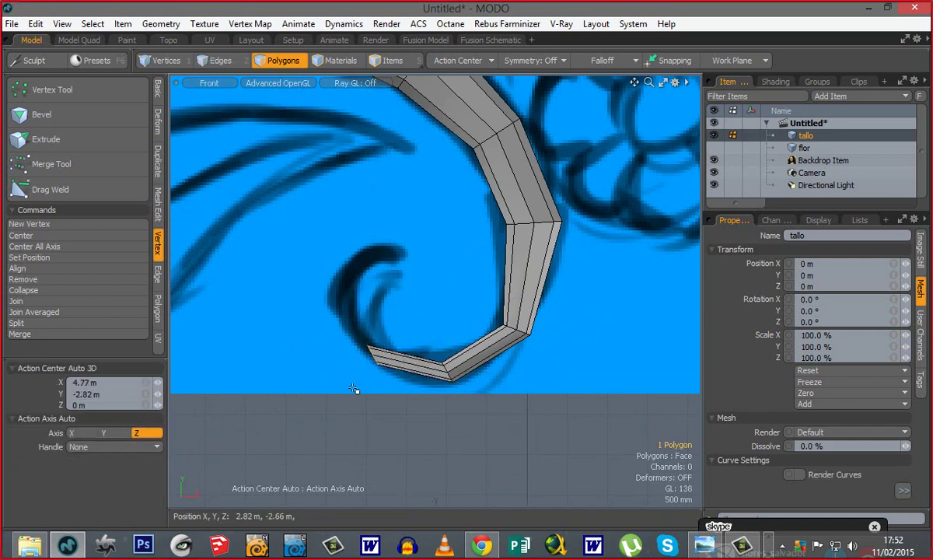
Step: Rotate the sixth segment's end polygon toward the curl's rising side and scale it down slightly
key(y)
drag(421, 288, 452, 345)
key(r)
drag(382, 364, 378, 363)
key(space)
Step: Extrude the end polygon up the curl's outer side by about -310 mm in X and 620 mm in Y, selecting only the new end polygon
ctrl+alt+drag(360, 330, 396, 334)
alt+shift+drag(341, 353, 404, 354)
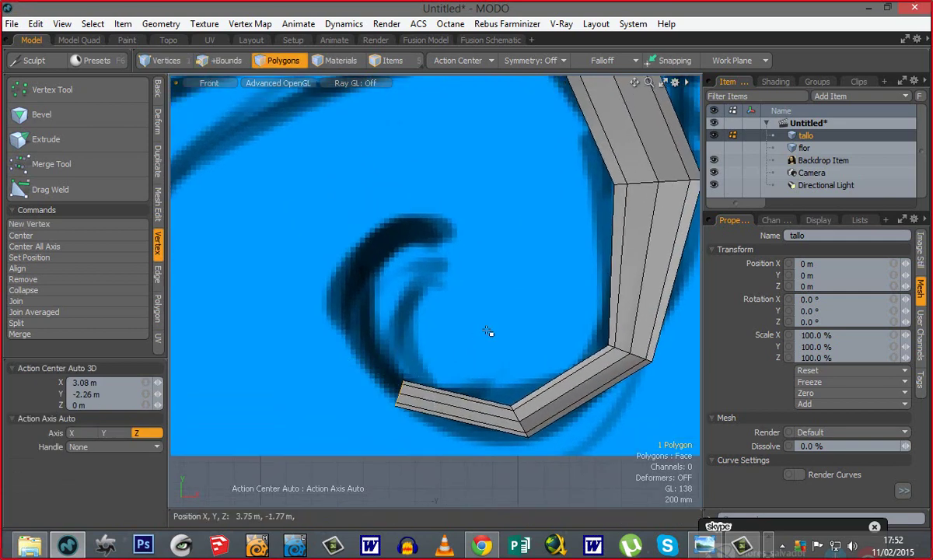
key(shift+x)
drag(484, 364, 444, 284)
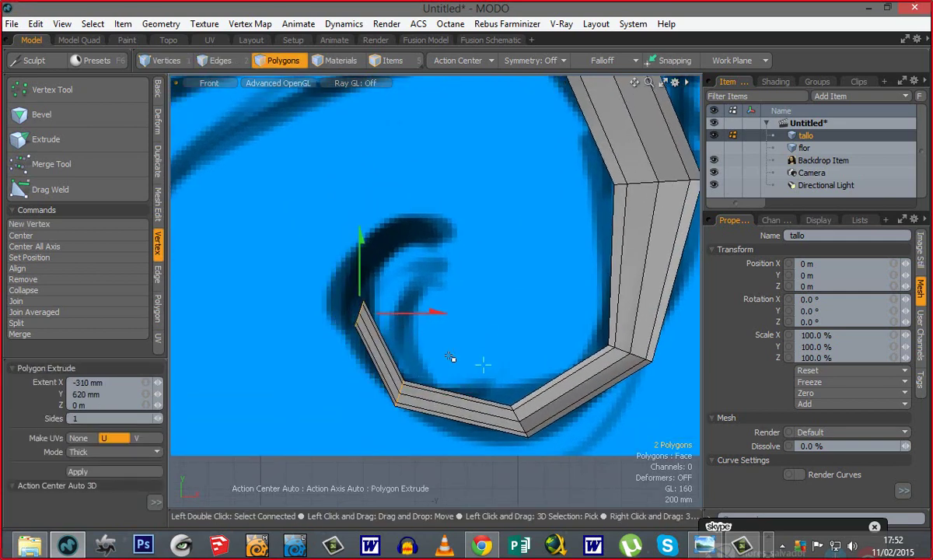
key(space)
right_drag(333, 343, 319, 356)
Step: Rotate the seventh segment's end polygon about -57.5° around Z and scale it down uniformly
key(y)
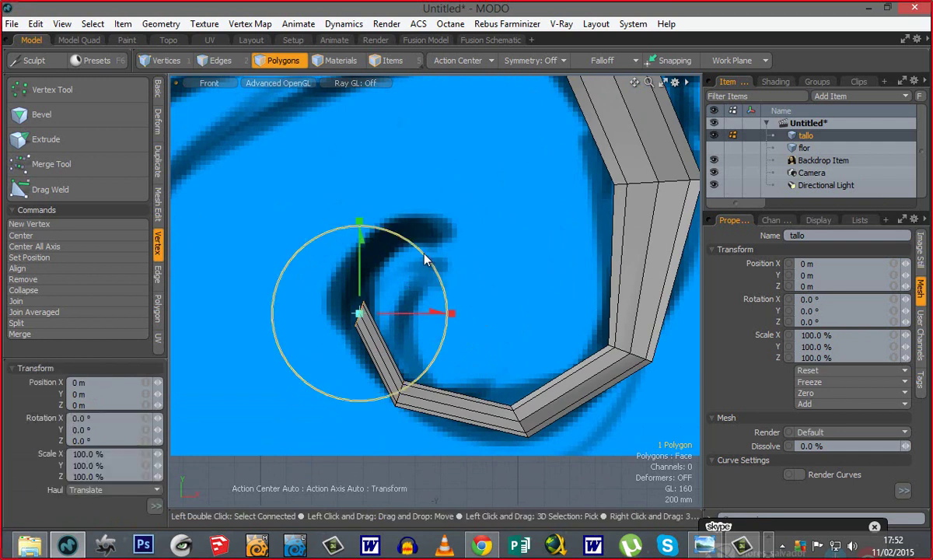
drag(424, 252, 444, 335)
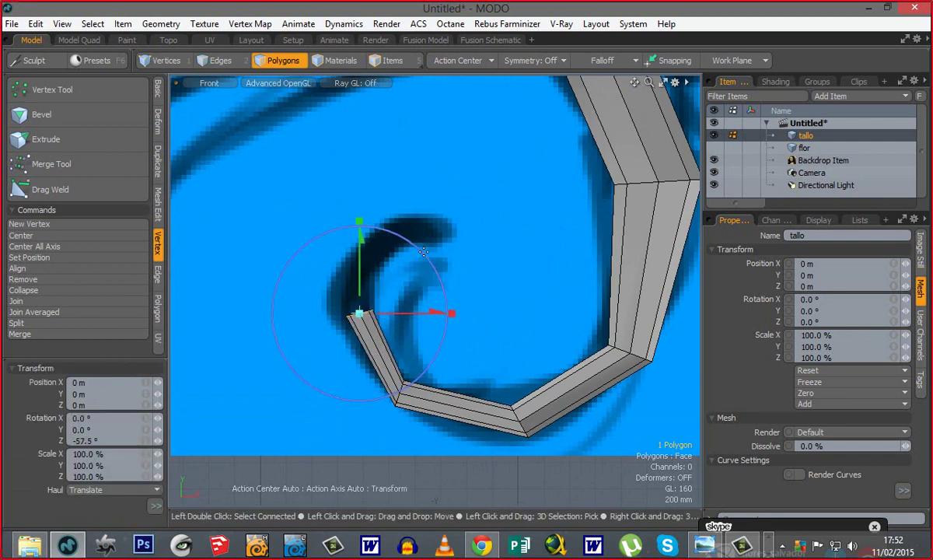
key(r)
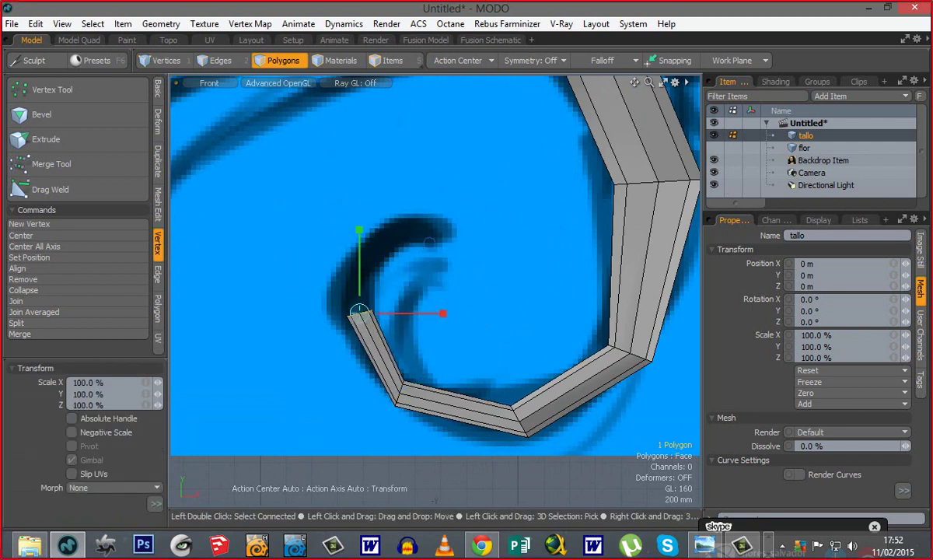
drag(359, 313, 395, 297)
key(space)
Step: Extrude an eighth segment up the curl's outer side and rotate only its end polygon toward the tip
key(shift+x)
key(space)
right_drag(379, 284, 317, 342)
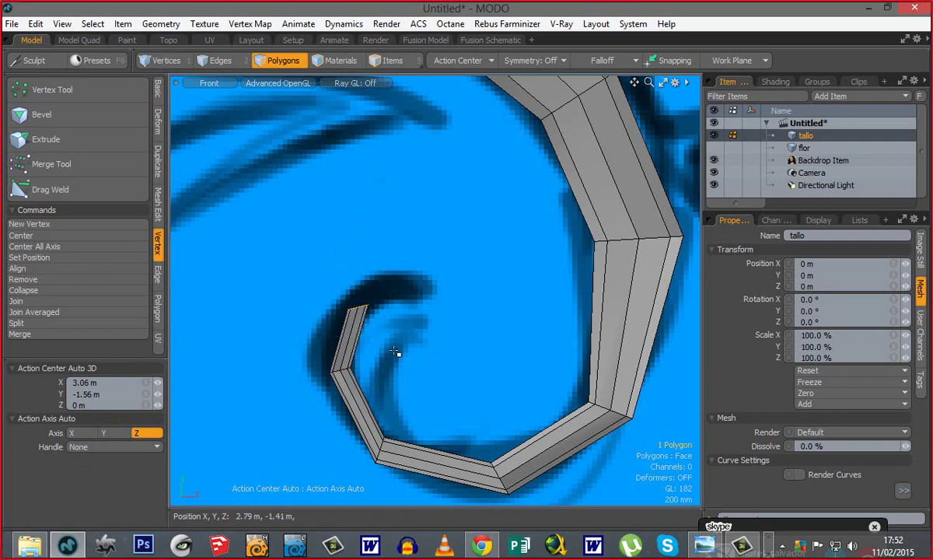
key(e)
drag(427, 255, 429, 319)
key(space)
Step: Extrude the final segment across to the curl's tip and select only its end polygon
alt+shift+drag(392, 288, 354, 312)
right_drag(353, 290, 288, 357)
key(shift+x)
drag(343, 352, 415, 333)
key(space)
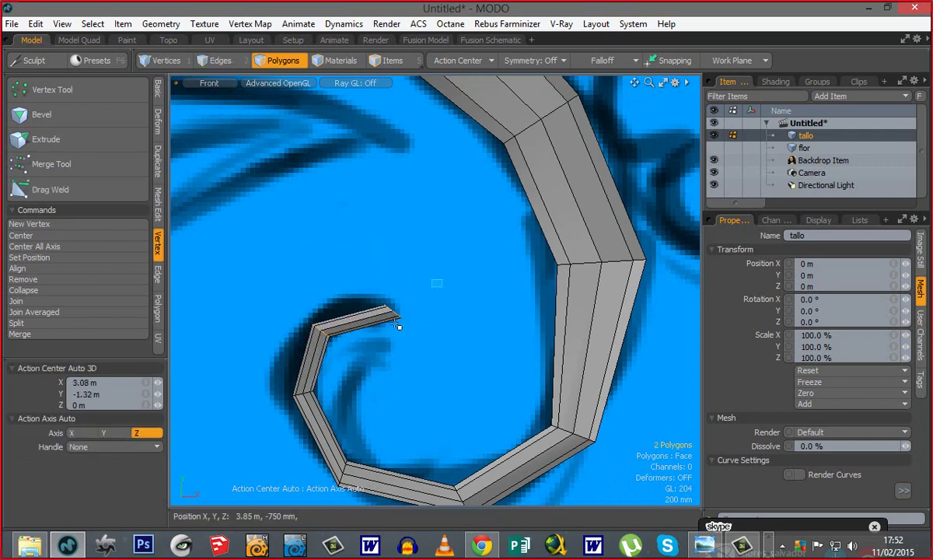
right_drag(415, 262, 347, 335)
Step: Rotate the tip polygon about -62° around Z, scale it uniformly to about 58.5%, and clear the selection
key(y)
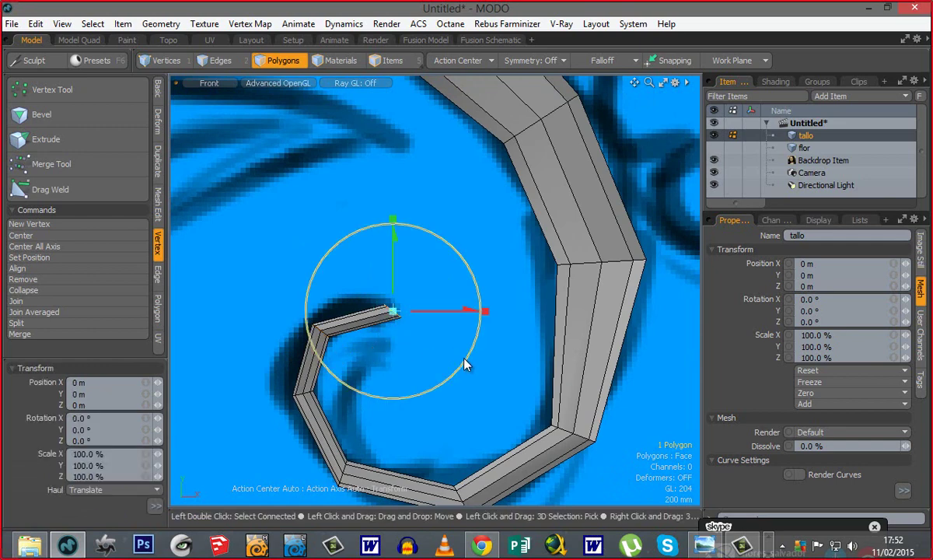
drag(467, 361, 383, 372)
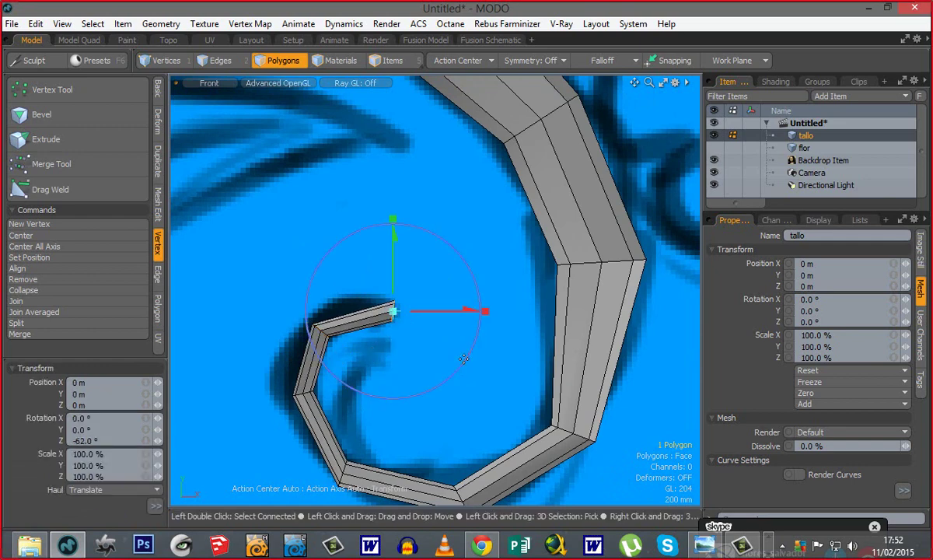
key(space)
key(r)
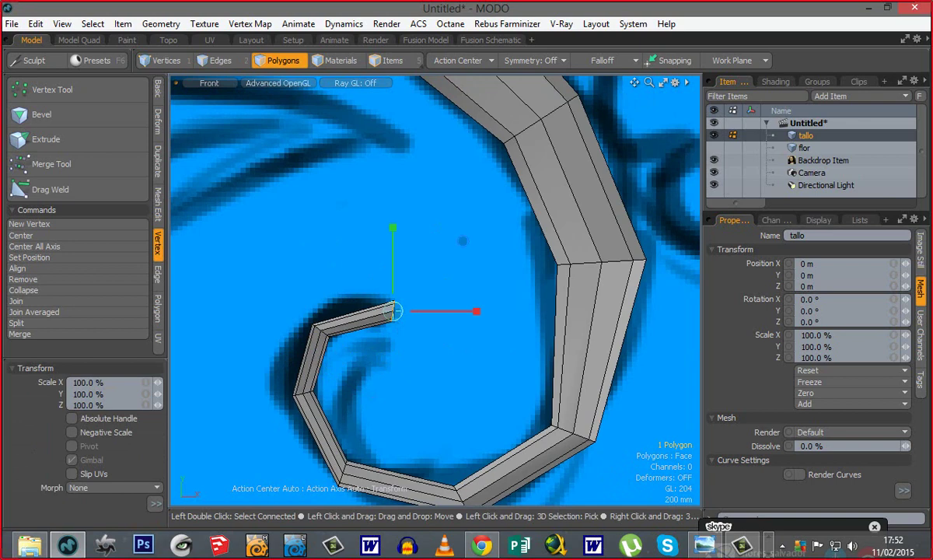
drag(394, 311, 375, 313)
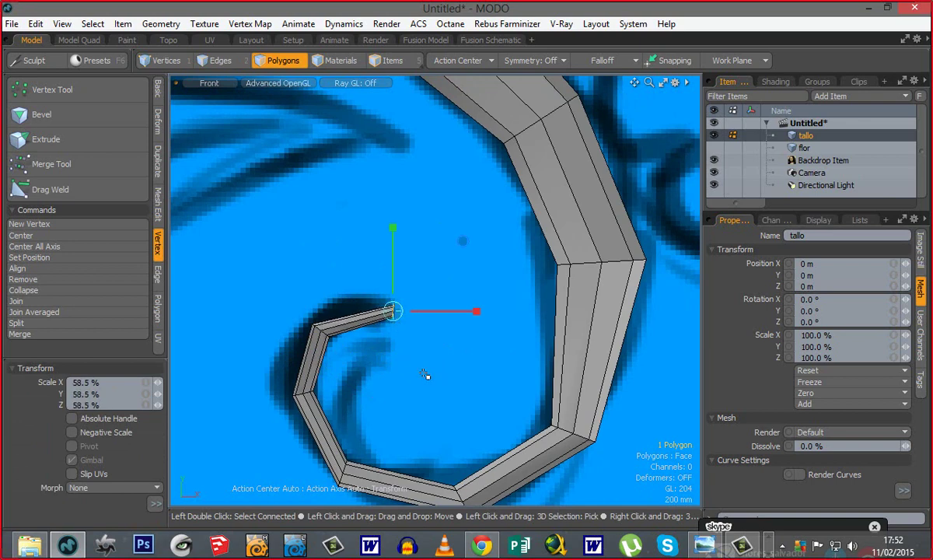
key(space)
click(378, 371)
Step: Add one uniform loop slice at 50% across the seventh segment, on the curl's lower outer side
ctrl+alt+drag(431, 409, 400, 403)
ctrl+alt+drag(344, 392, 397, 391)
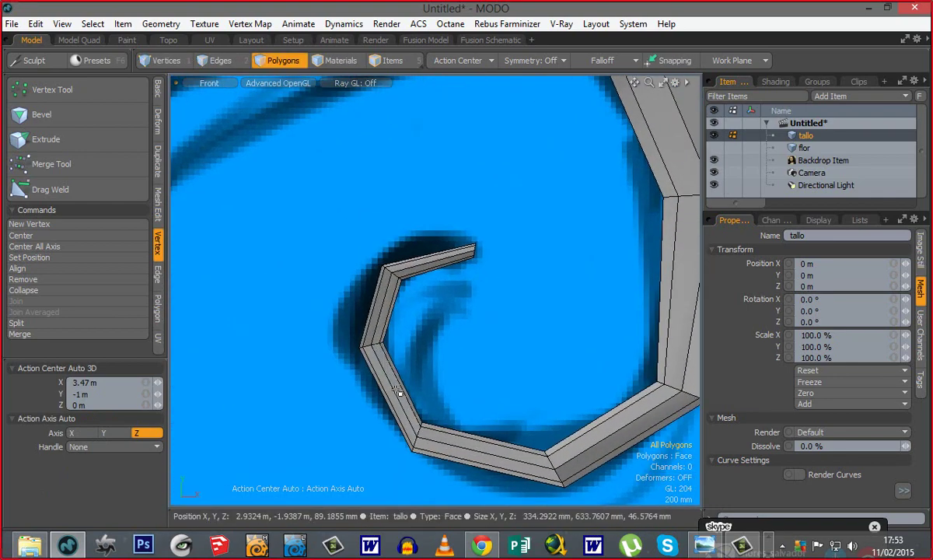
key(2)
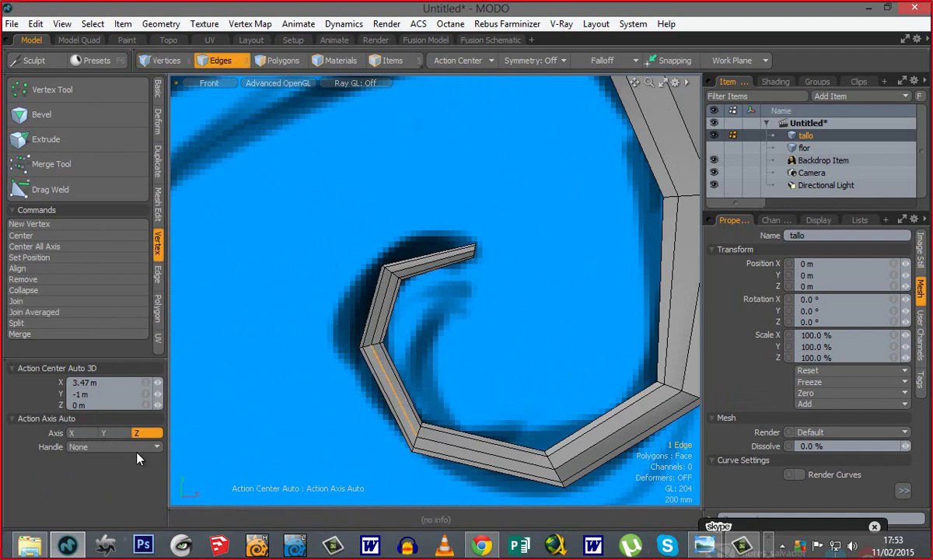
key(alt+c)
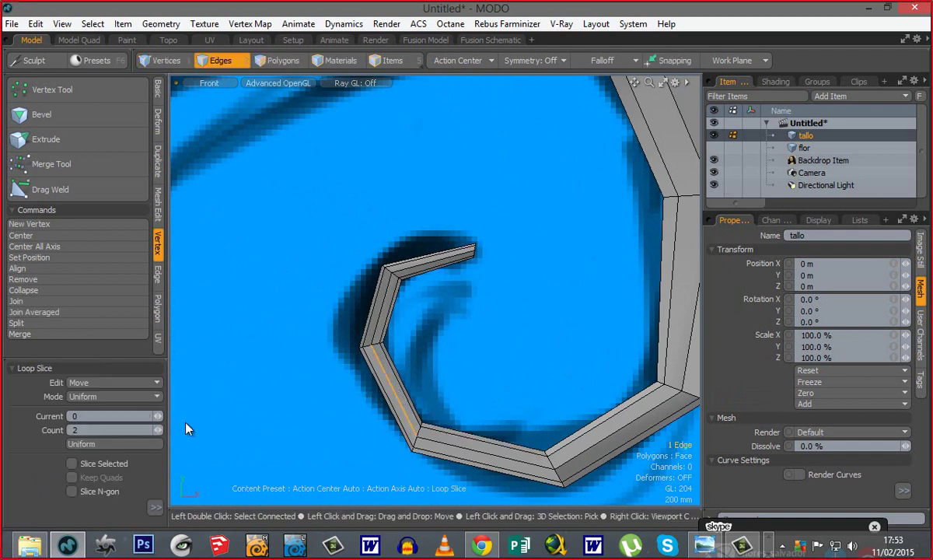
click(157, 430)
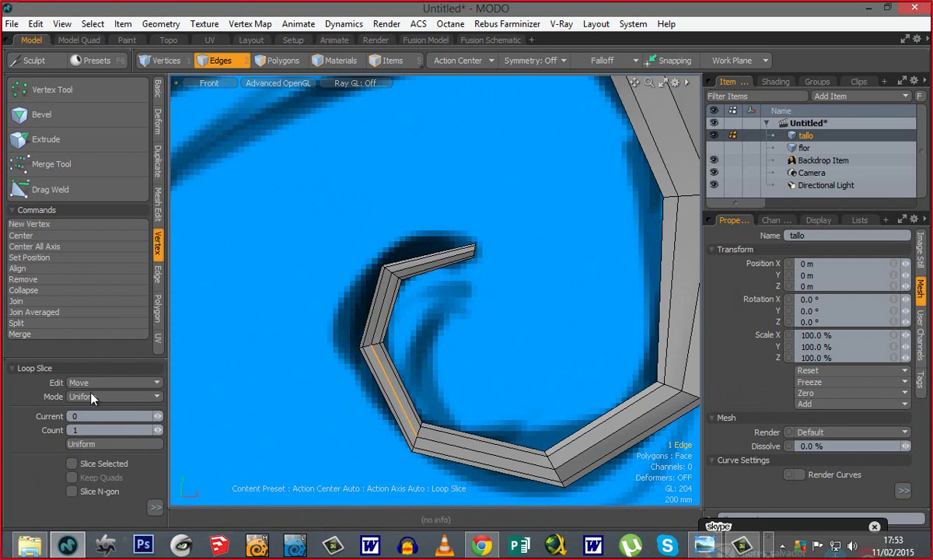
click(427, 382)
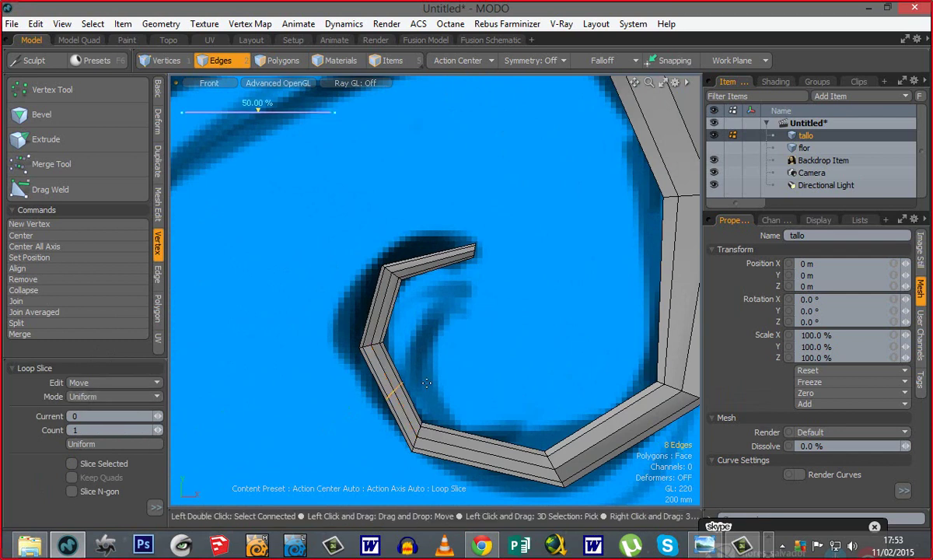
Step: Move the new edge loop outward so the curl's lower outer side follows the sketch
key(w)
drag(453, 360, 443, 367)
key(q)
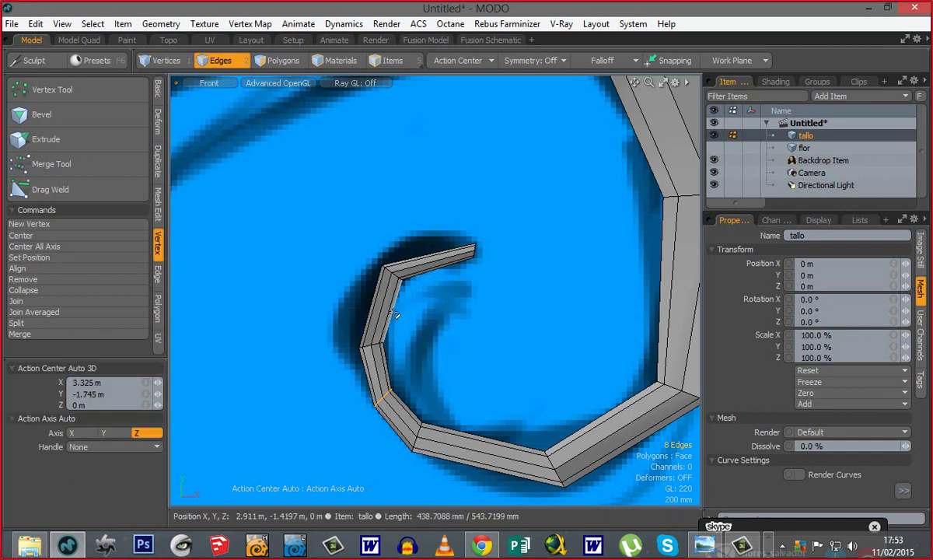
Step: Try a single 50% loop slice from the inner edge of the curl's upright segment, then undo it
click(392, 317)
key(alt+c)
click(448, 337)
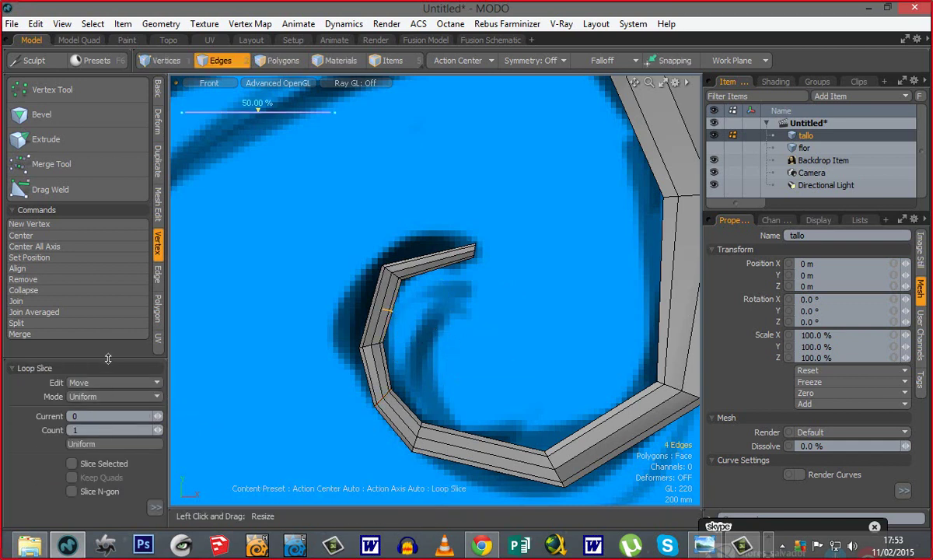
drag(108, 357, 109, 321)
ctrl+alt+drag(388, 318, 420, 318)
key(ctrl+z)
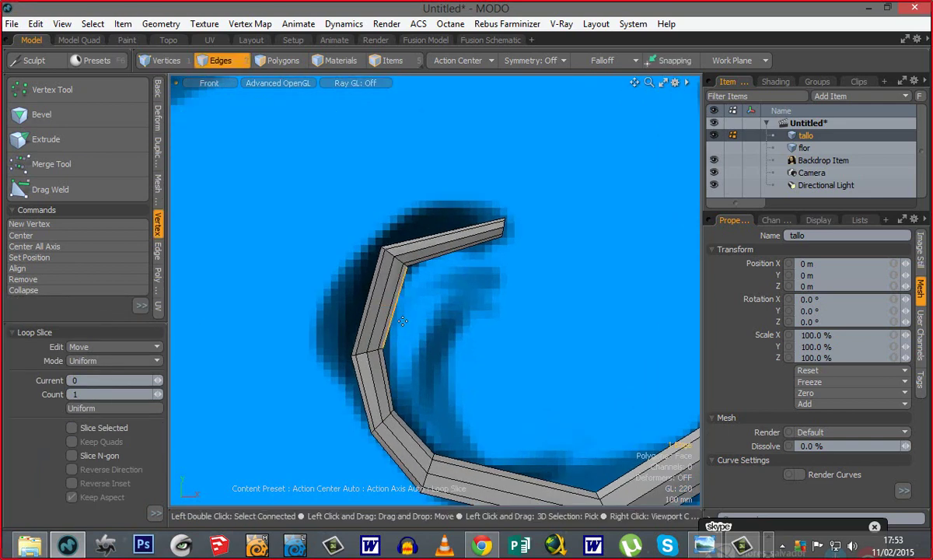
Step: Try a 50% loop slice from the middle lengthwise edge of the curl's upright segment and inspect the cut
key(space)
click(384, 299)
key(alt+c)
click(433, 336)
ctrl+alt+drag(406, 304, 509, 306)
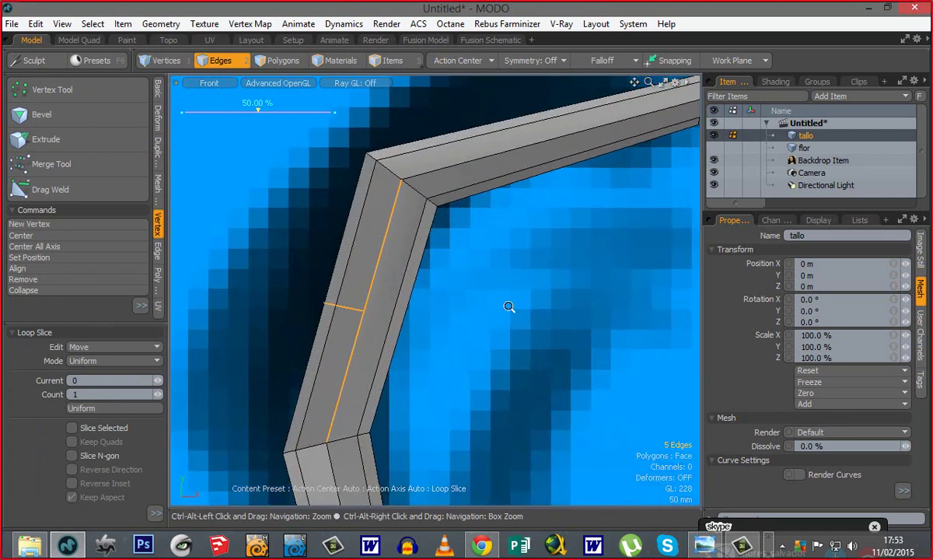
ctrl+alt+drag(385, 335, 311, 344)
Step: Undo the last loop slice on the curl's upright segment and exit the slice tool
key(1)
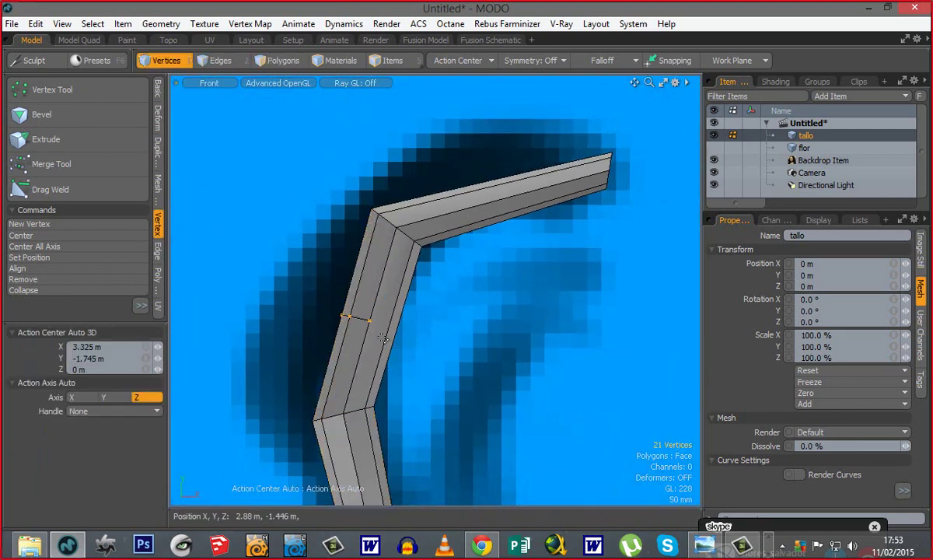
key(ctrl+z)
key(ctrl+z)
key(ctrl+z)
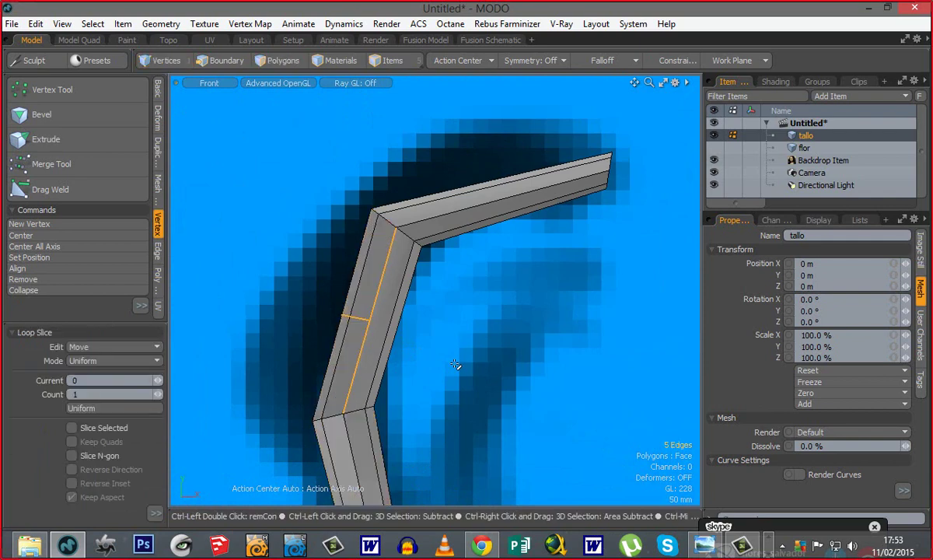
key(space)
key(space)
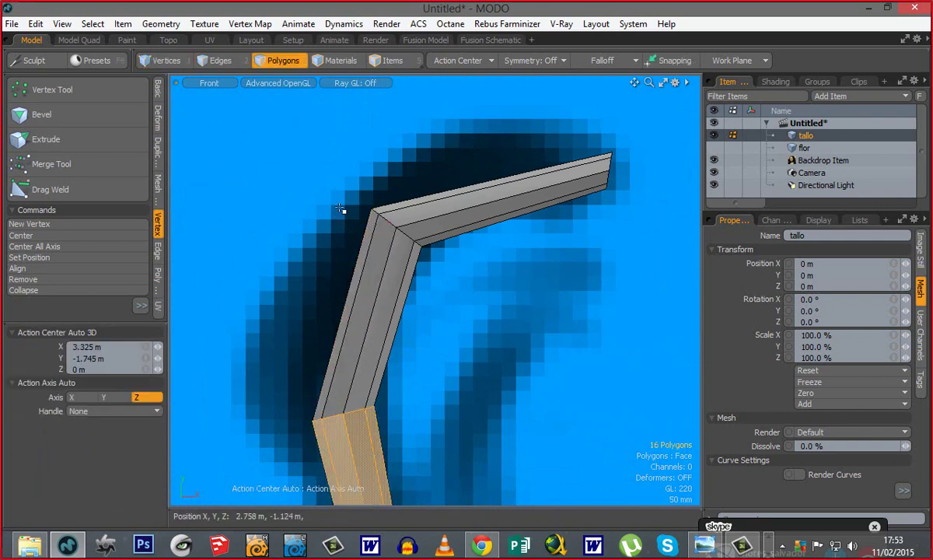
Step: Delete the internal cross-section polygon at the curl's upper bend, between the upright segment and the tip segment
right_drag(338, 181, 461, 294)
alt+shift+drag(411, 371, 427, 317)
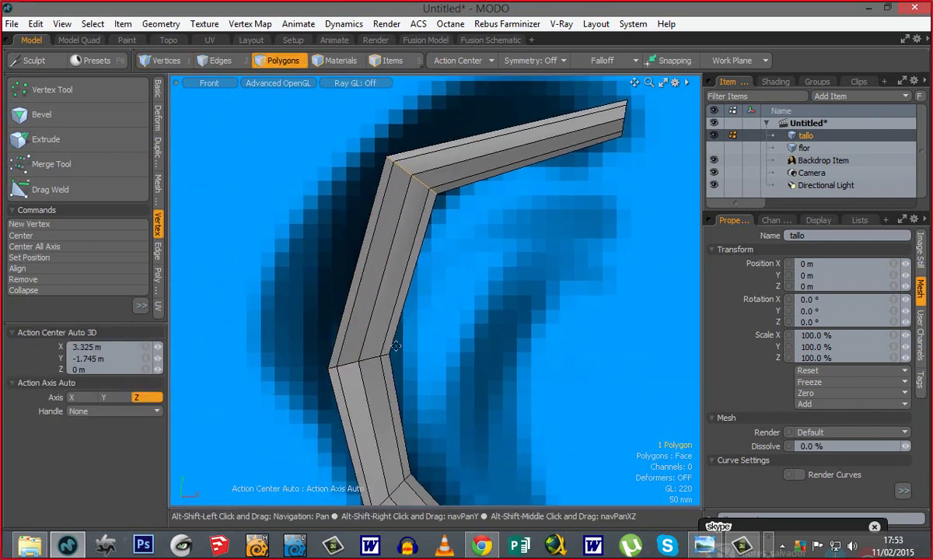
right_drag(426, 316, 299, 412)
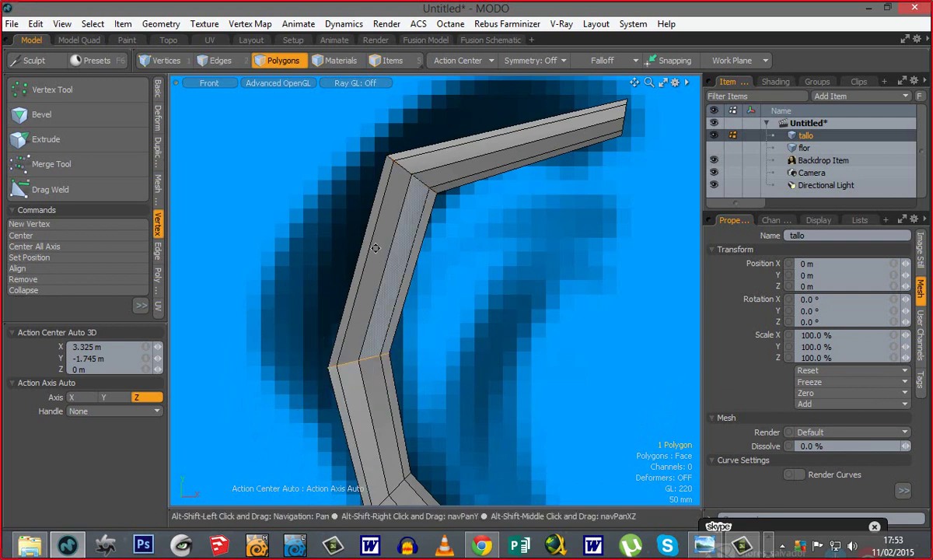
alt+shift+drag(393, 220, 341, 310)
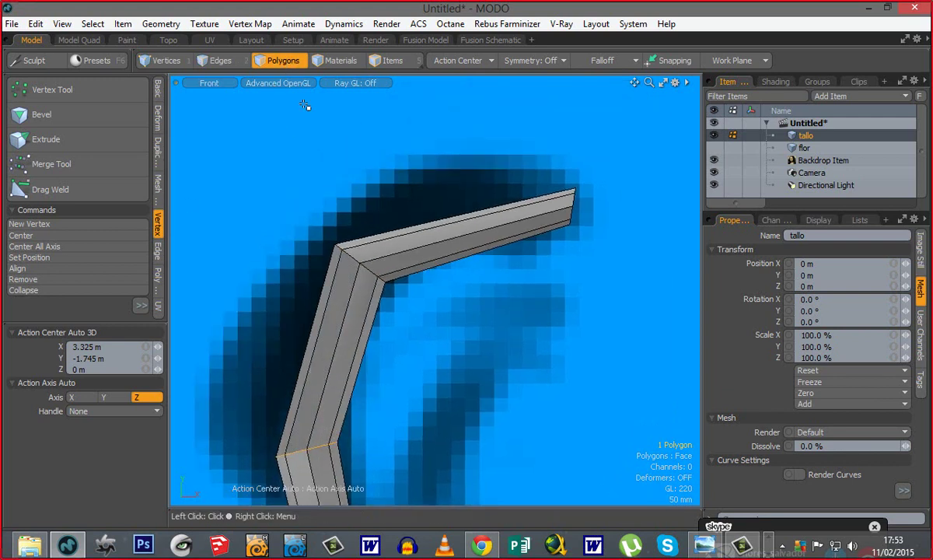
right_drag(310, 220, 423, 326)
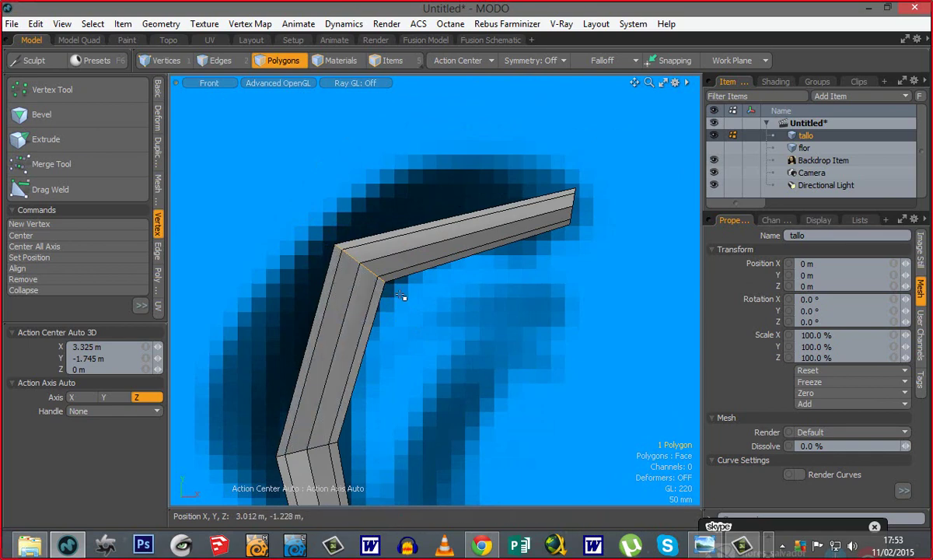
ctrl+alt+drag(407, 297, 479, 302)
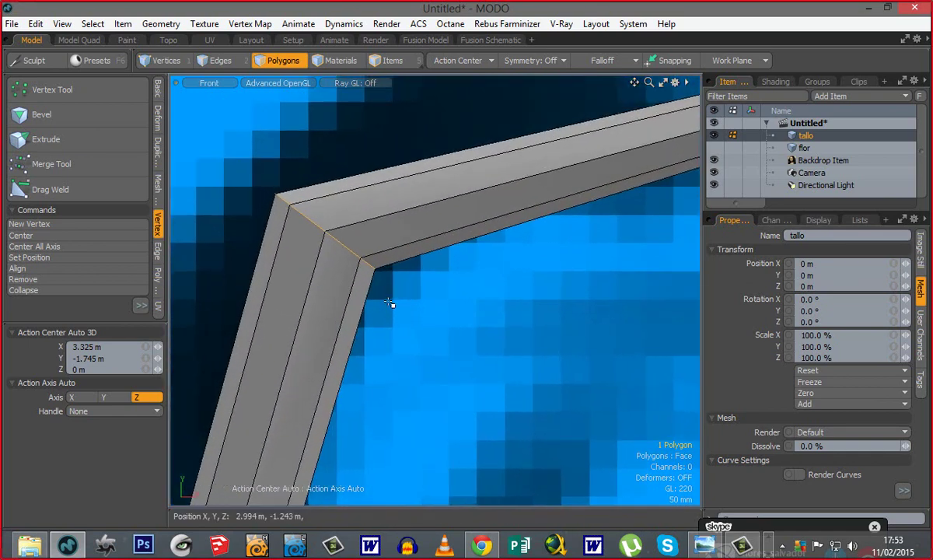
alt+shift+drag(410, 317, 477, 356)
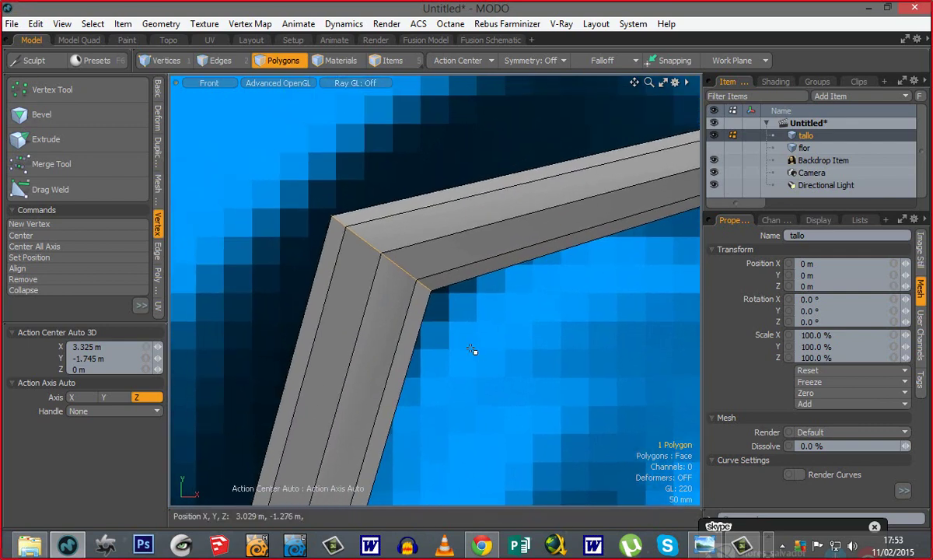
ctrl+alt+drag(410, 322, 350, 325)
alt+shift+drag(424, 345, 346, 283)
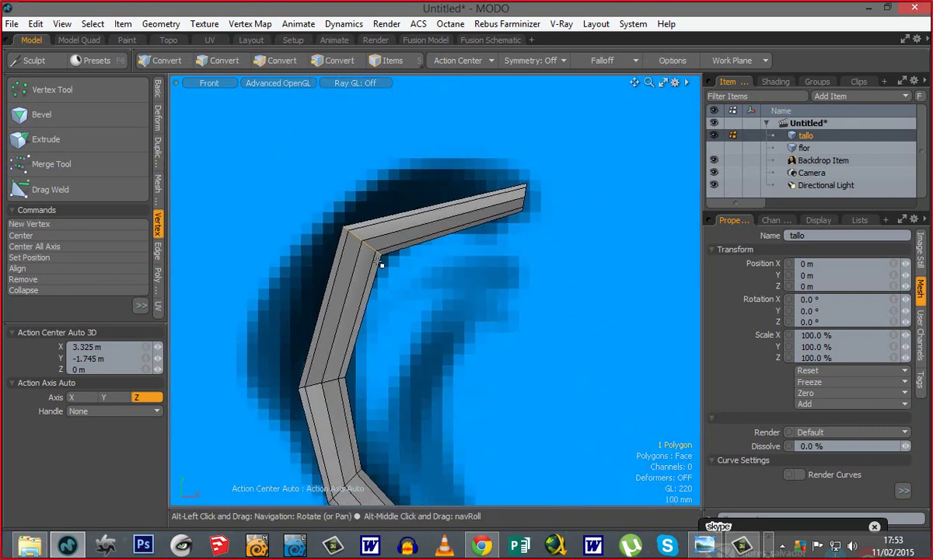
key(Delete)
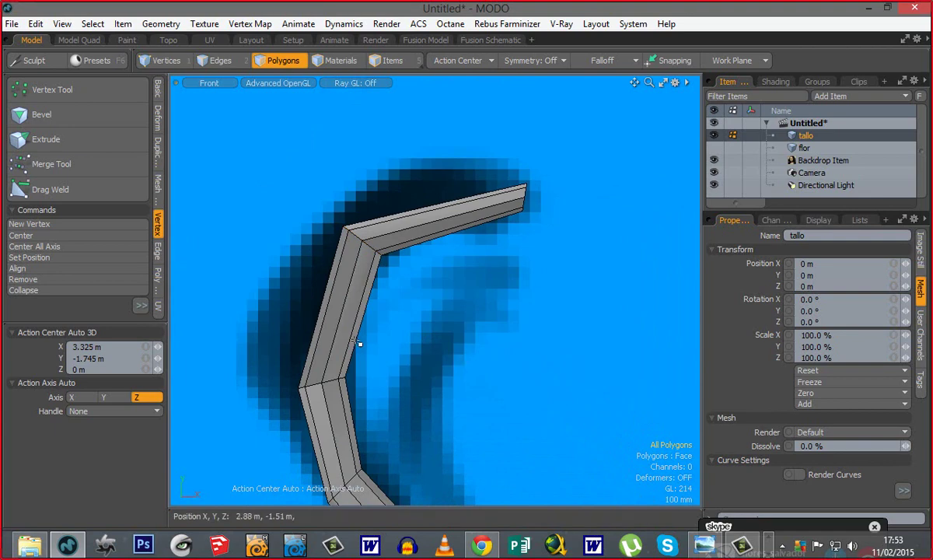
Step: Delete the remaining internal cross-section polygons at the stem's joints, from the curl's upright segment back to the thick upper end
middle_drag(371, 342, 258, 406)
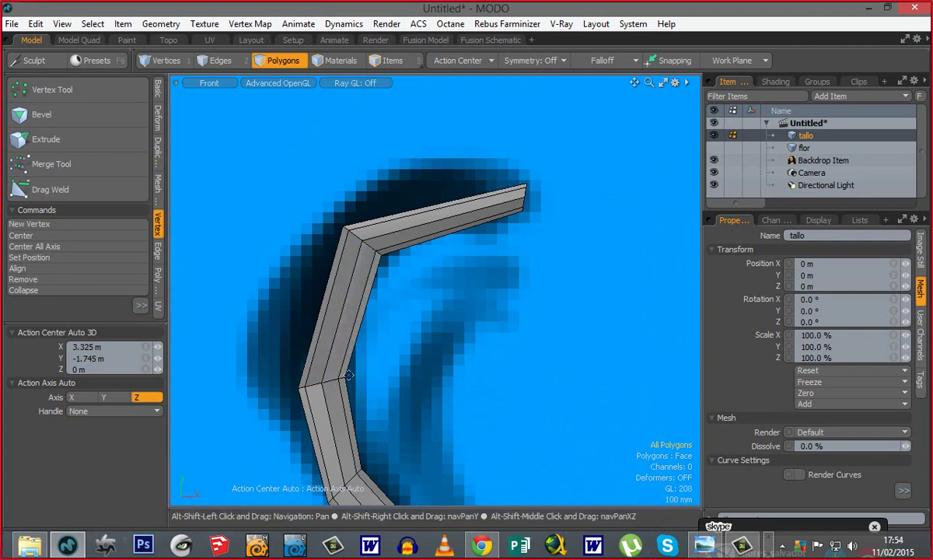
alt+shift+drag(431, 501, 366, 334)
middle_drag(374, 347, 309, 434)
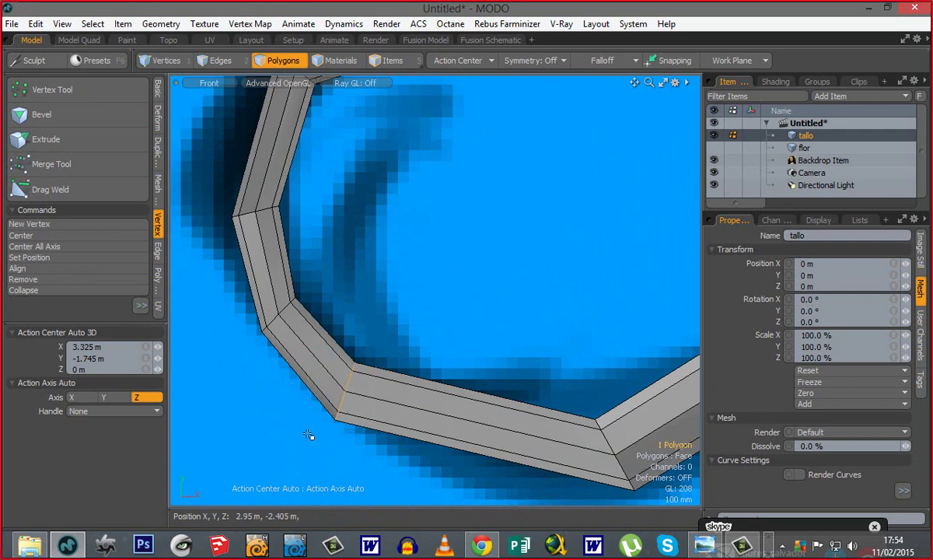
alt+shift+drag(351, 389, 237, 361)
shift+middle_drag(446, 358, 549, 503)
scroll(477, 374, down, 4)
alt+shift+drag(485, 354, 408, 411)
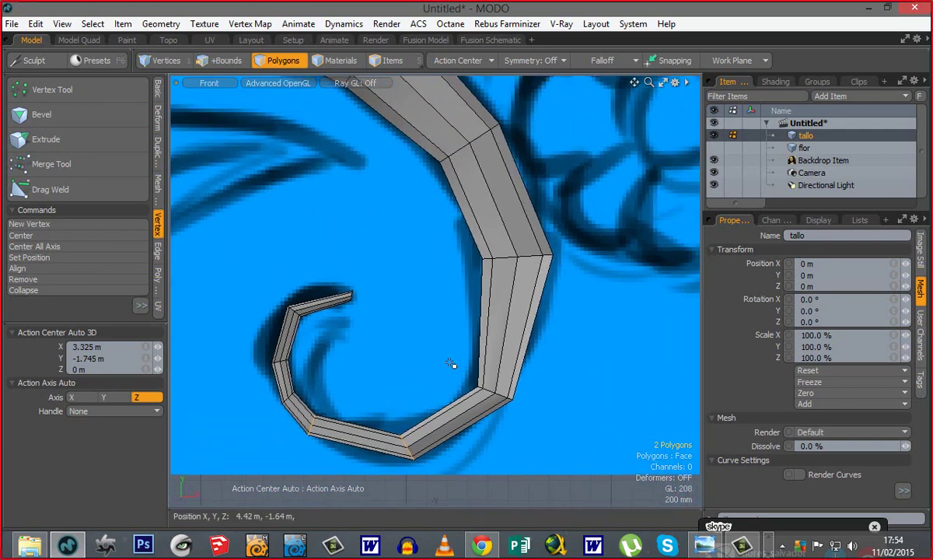
shift+middle_drag(449, 362, 533, 409)
shift+middle_drag(593, 221, 472, 288)
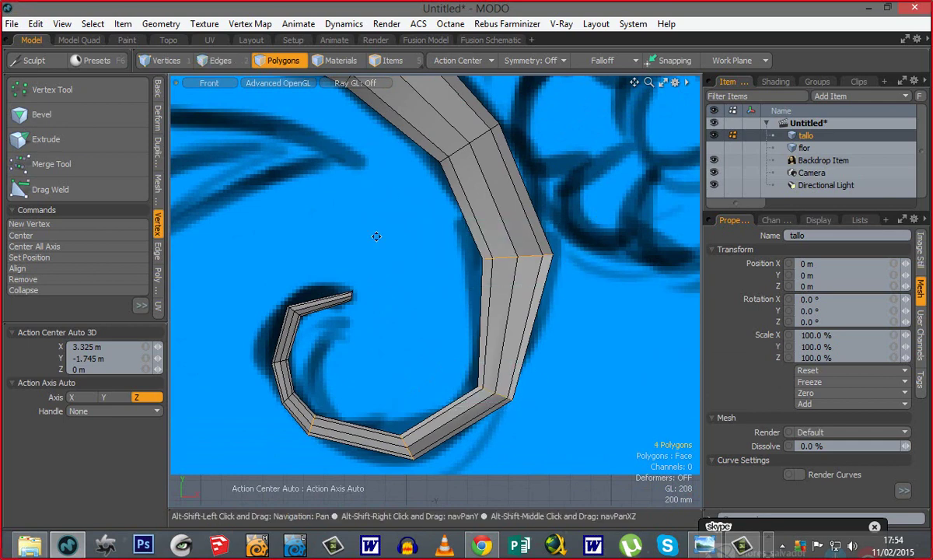
alt+shift+drag(377, 237, 402, 409)
shift+middle_drag(557, 270, 426, 361)
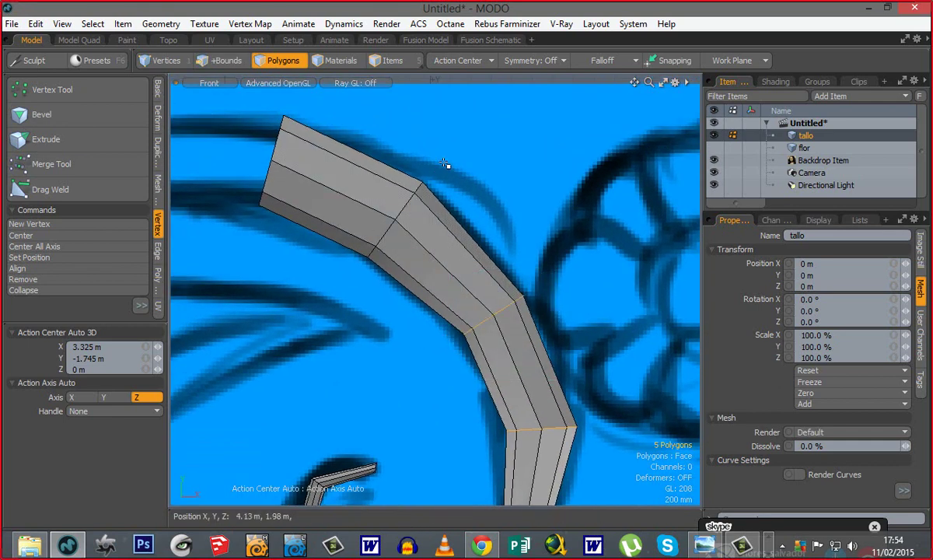
shift+middle_drag(448, 166, 323, 318)
alt+shift+drag(323, 317, 422, 276)
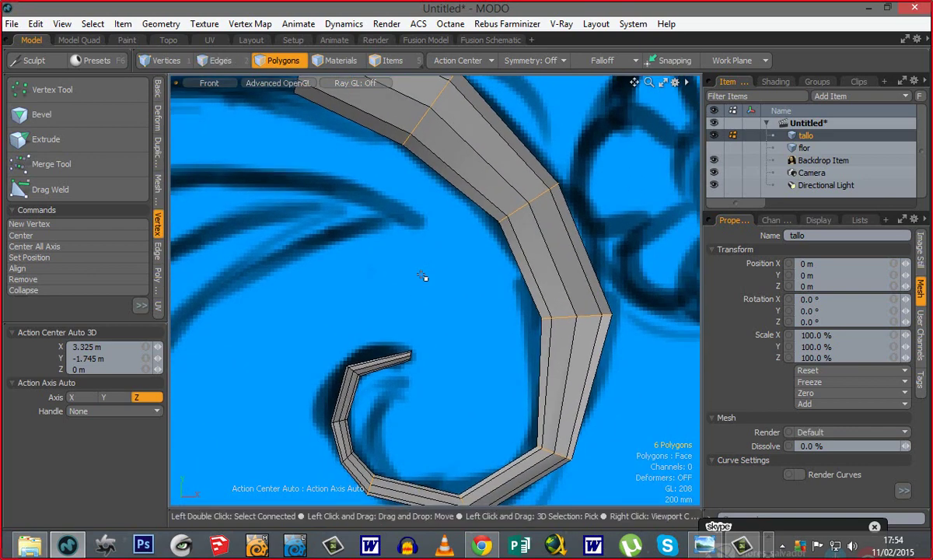
click(421, 276)
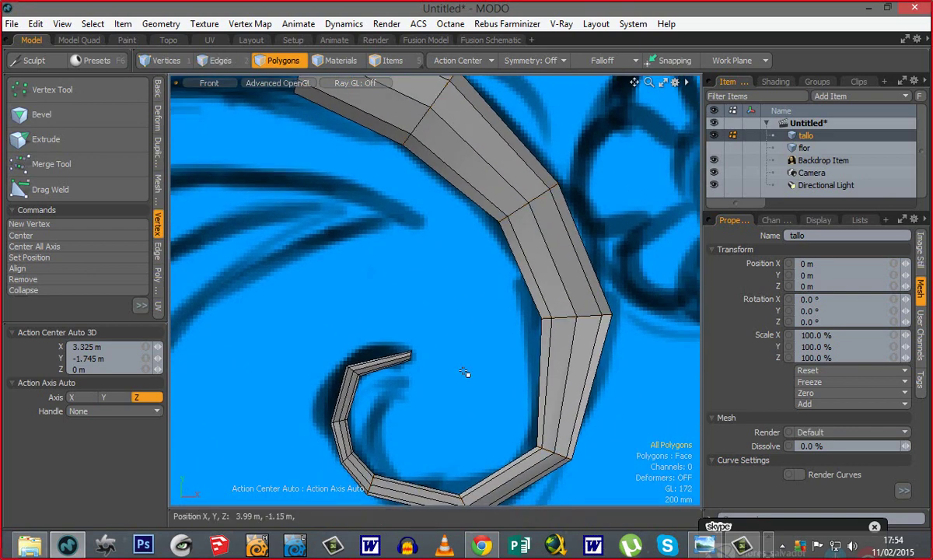
Step: Preview the stem with subdivision smoothing and return it to plain faces
key(Tab)
key(Tab)
alt+shift+drag(395, 364, 375, 293)
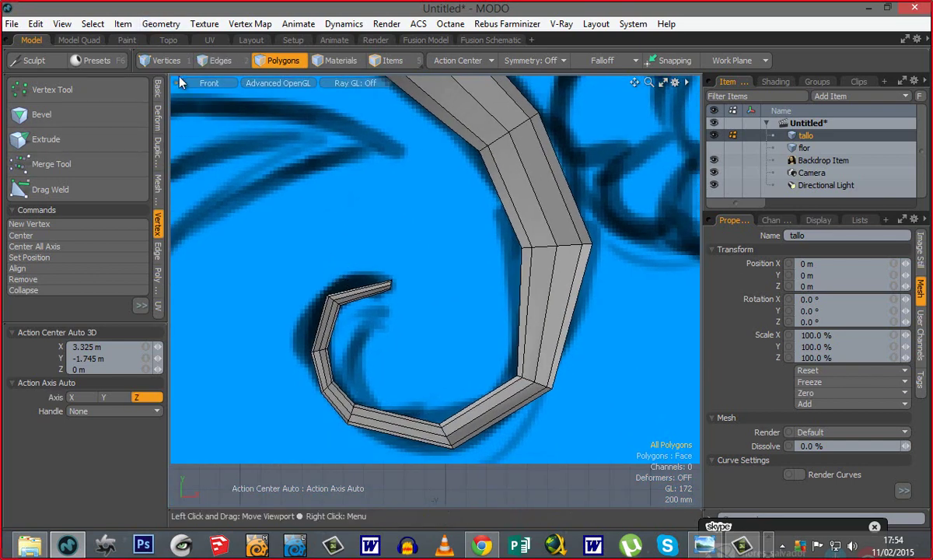
Step: Run Mesh Cleanup on the stem with all cleanup options enabled and dismiss its report
click(161, 24)
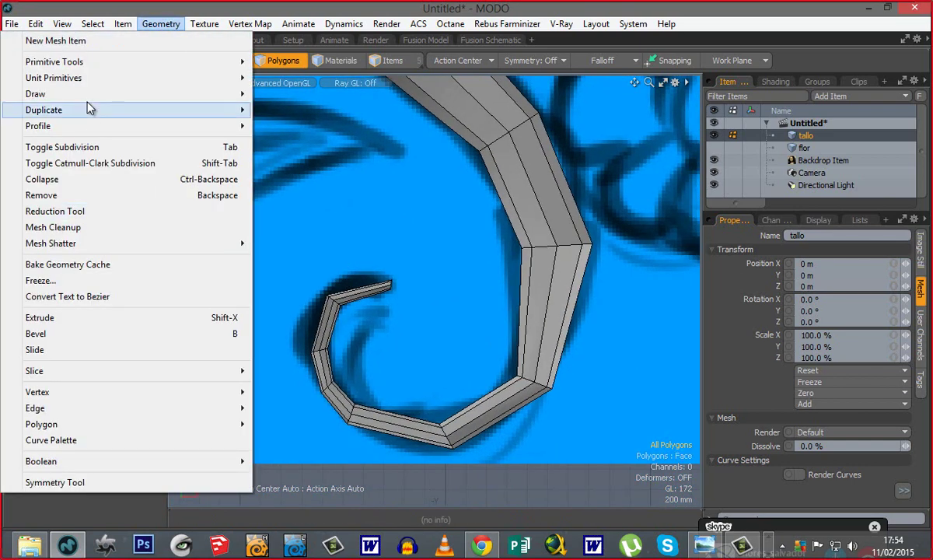
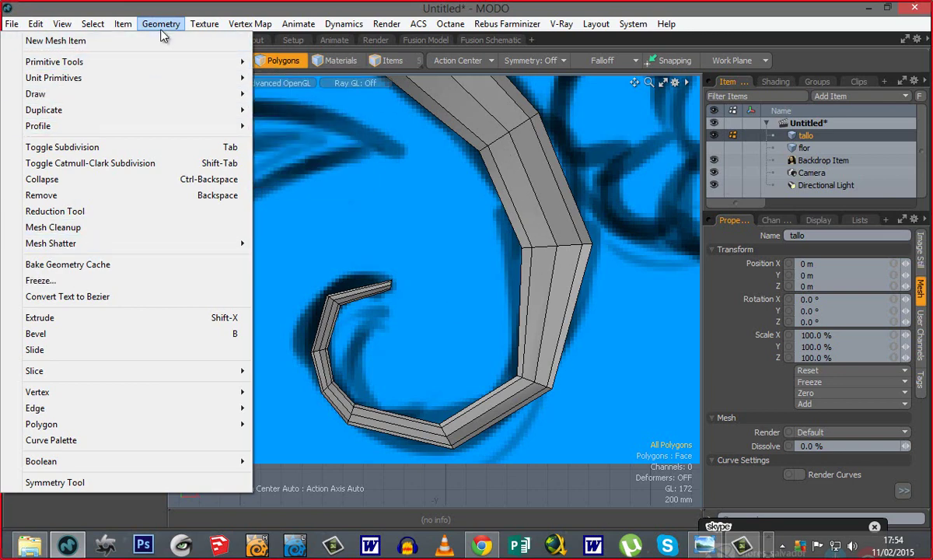
click(76, 229)
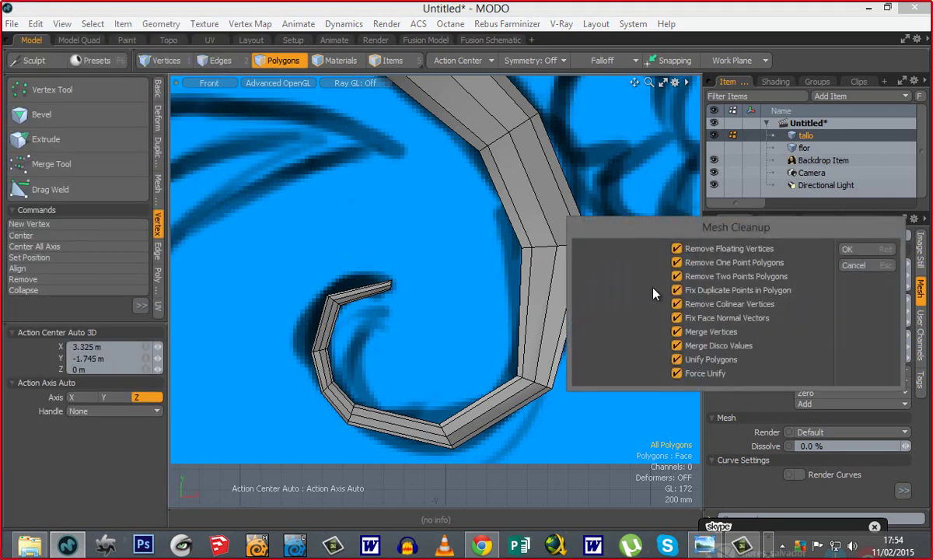
drag(836, 232, 247, 136)
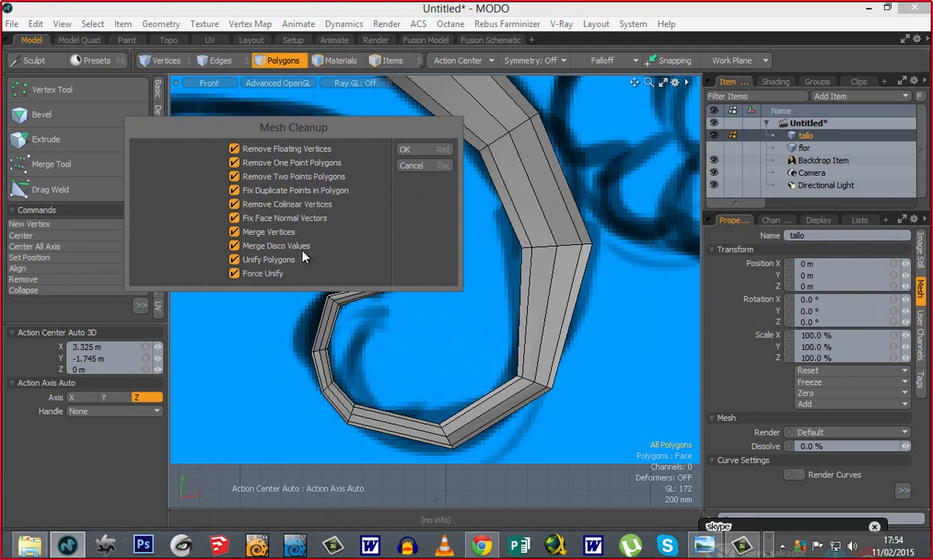
drag(315, 125, 286, 140)
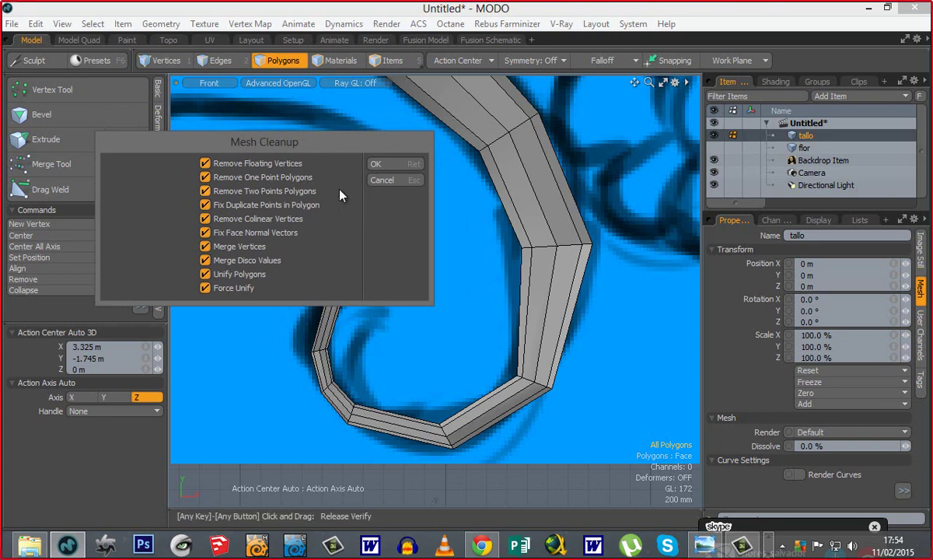
click(376, 165)
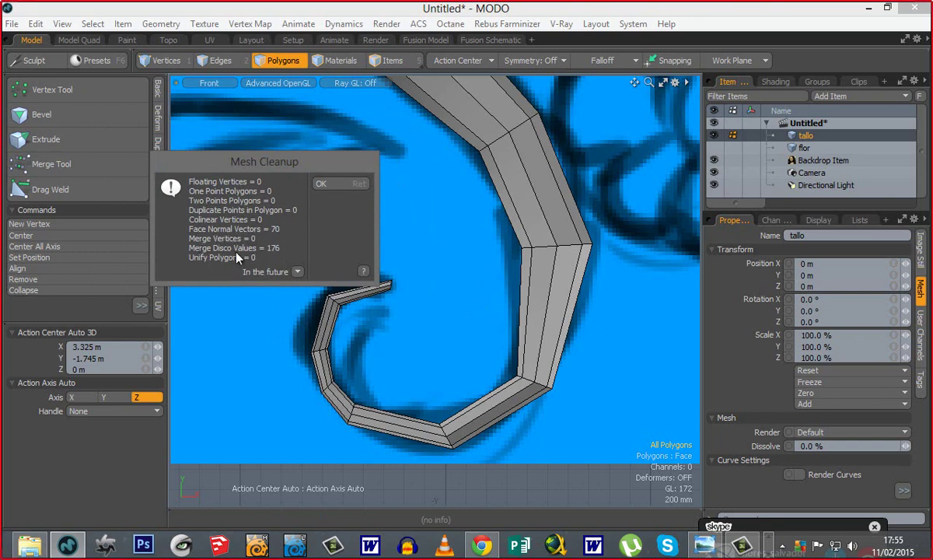
click(322, 184)
Step: Turn on subdivision for the stem and delete the cap polygon at its thick upper end
key(Tab)
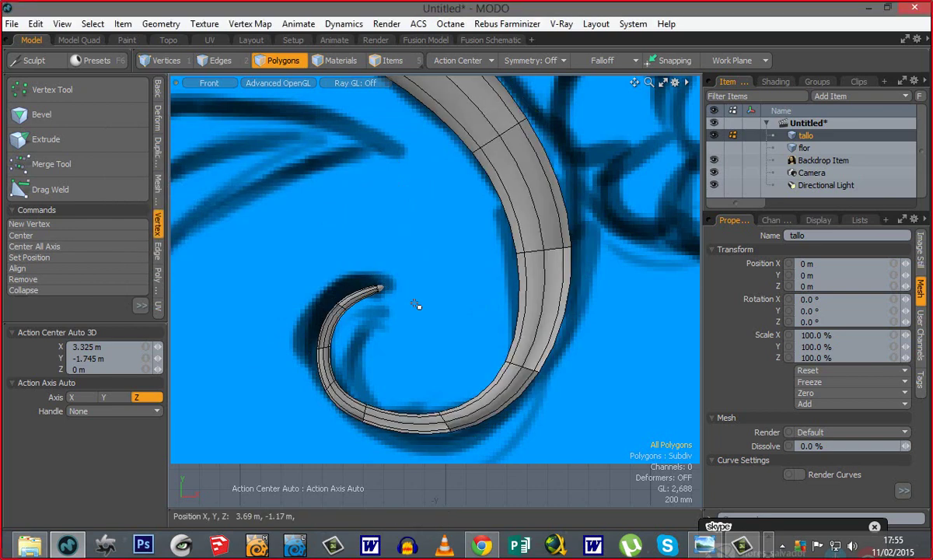
ctrl+alt+drag(471, 321, 433, 320)
alt+shift+drag(307, 79, 328, 134)
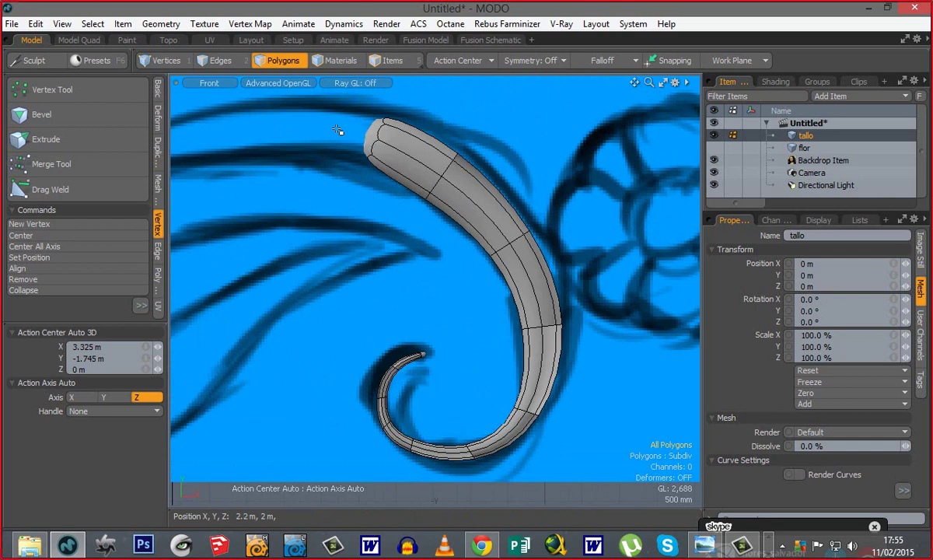
click(368, 138)
key(Delete)
Step: Check the vertices at the curl's lower outer joint and return the stem to unsubdivided faces
alt+shift+drag(455, 392, 450, 315)
key(1)
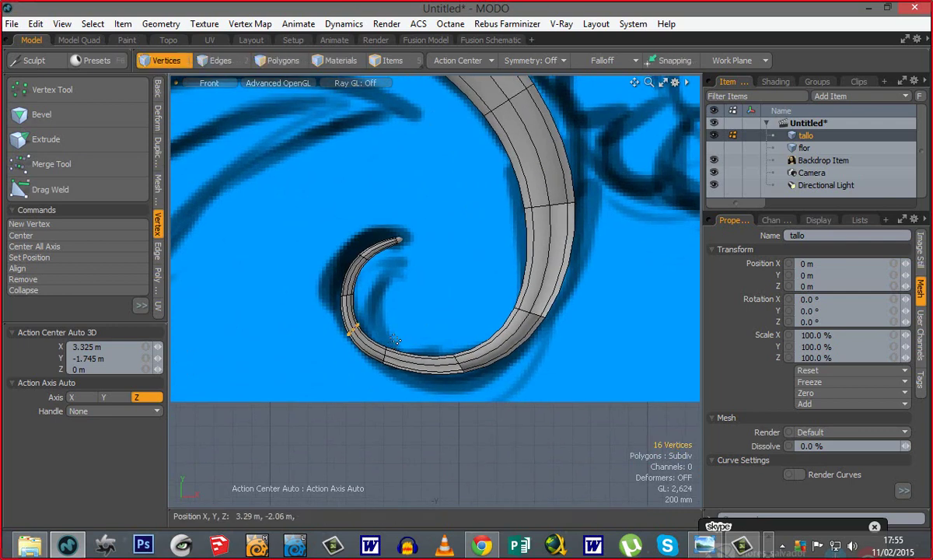
key(Tab)
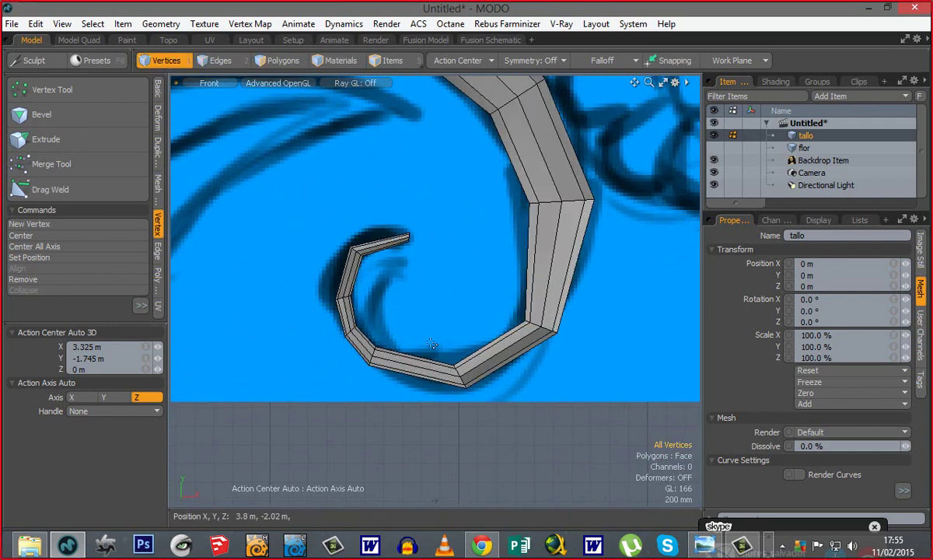
Step: Try a loop slice from the middle lengthwise edge of the curl's upright segment, then undo it
key(2)
ctrl+alt+drag(404, 285, 440, 286)
click(362, 268)
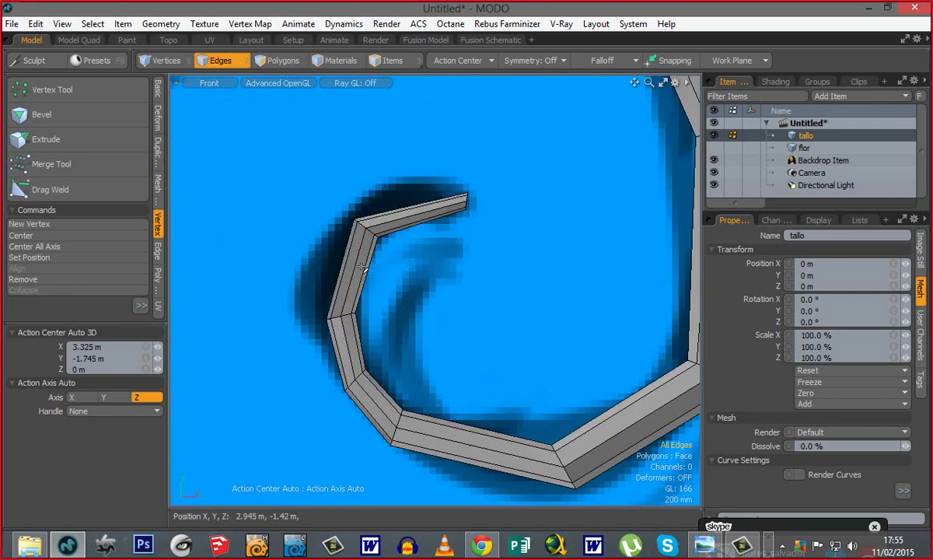
click(356, 264)
key(alt+c)
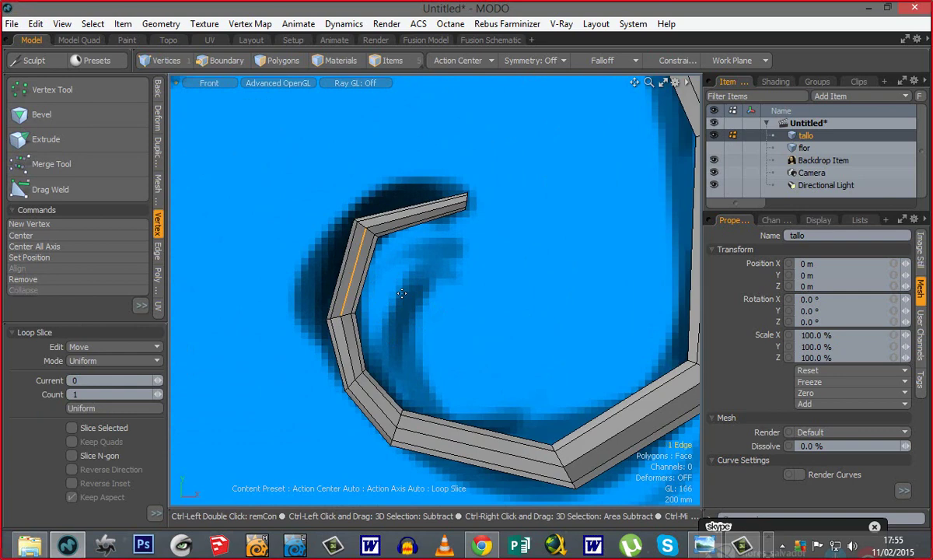
key(ctrl+z)
key(ctrl+z)
Step: Slice across the middle of the curl's upright segment and move the new edge loop outward to follow the sketch
alt+shift+drag(391, 287, 425, 299)
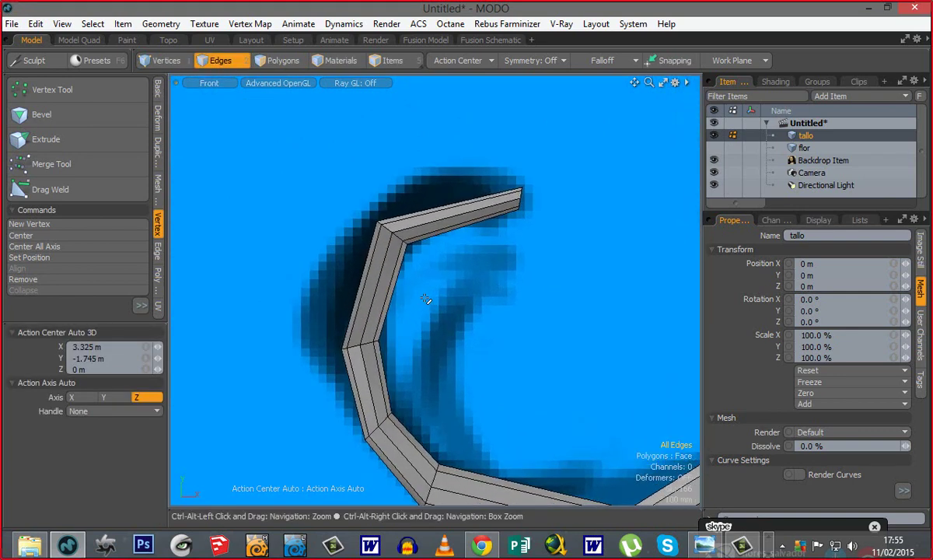
alt+shift+drag(295, 279, 312, 285)
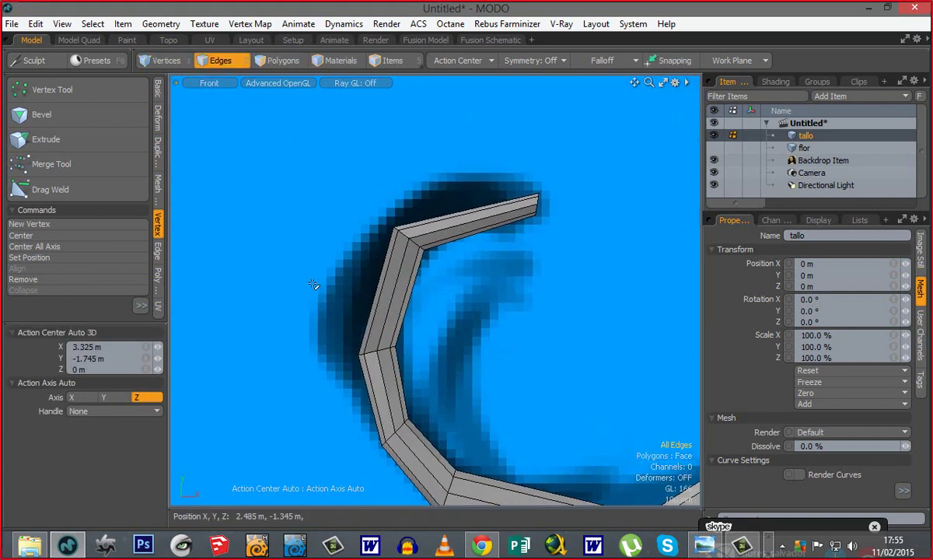
key(shift+c)
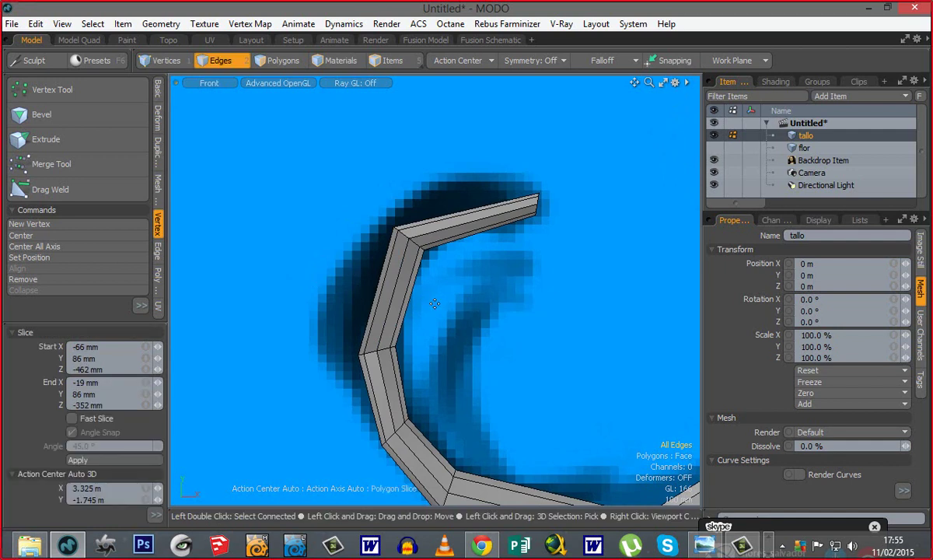
key(space)
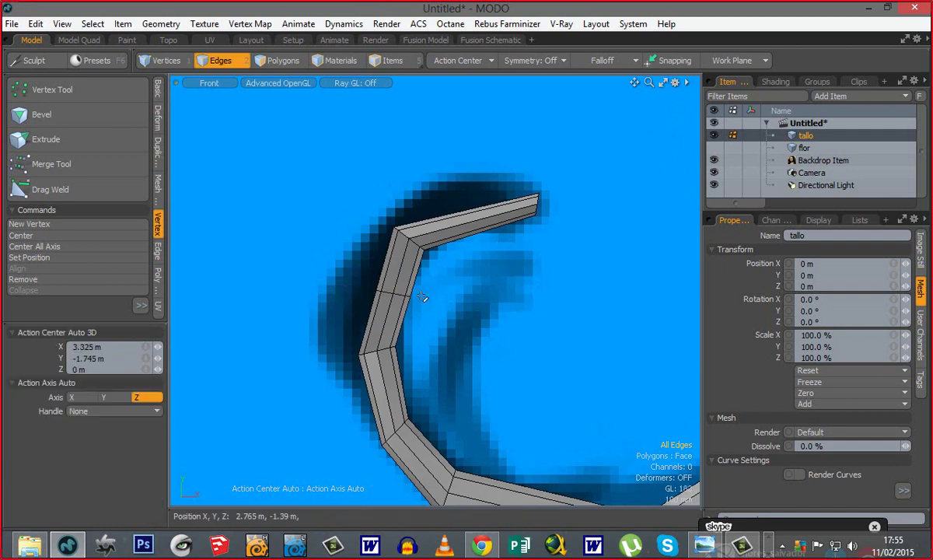
middle_drag(329, 305, 329, 305)
key(w)
drag(494, 327, 476, 329)
key(space)
alt+shift+drag(486, 267, 423, 304)
click(432, 303)
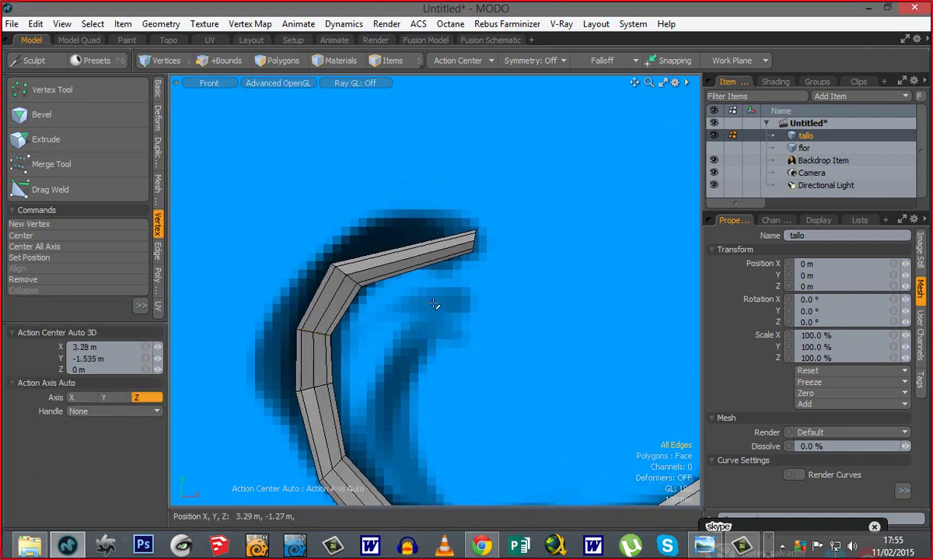
Step: Slice across the middle of the curl's tip segment and move the new edge loop upward onto the sketched arc
key(shift+c)
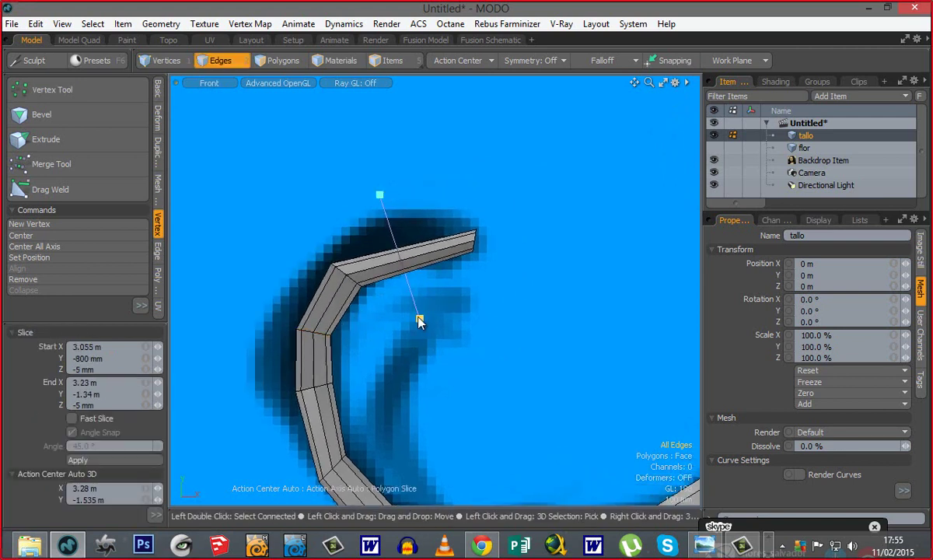
key(space)
middle_drag(376, 238, 430, 302)
key(w)
drag(430, 330, 429, 313)
key(space)
alt+shift+drag(488, 391, 437, 296)
click(437, 296)
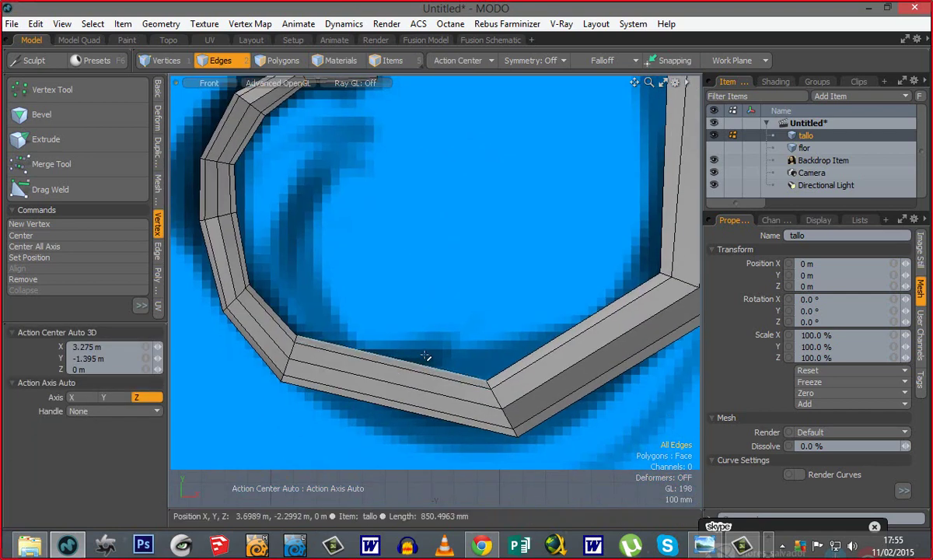
Step: Try a loop slice from the upper lengthwise edge of the curl's bottom segment, then undo it
click(409, 372)
key(alt+c)
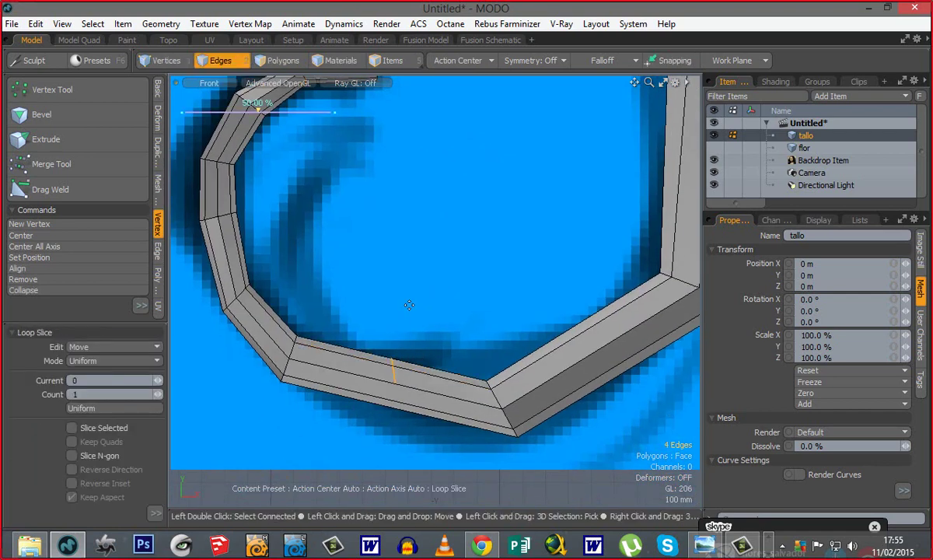
key(ctrl+z)
key(space)
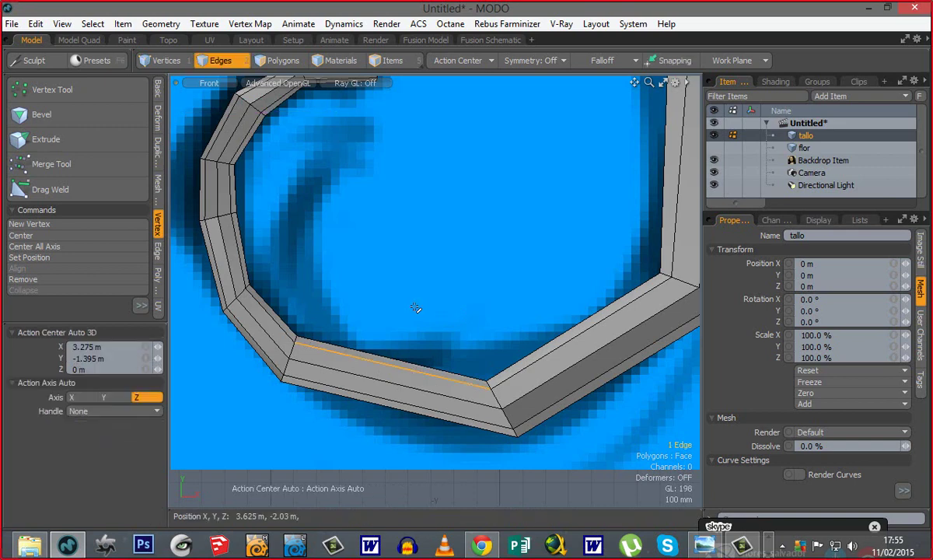
Step: Slice across the middle of the curl's bottom segment and move the new edge loop downward onto the sketched curve
key(shift+c)
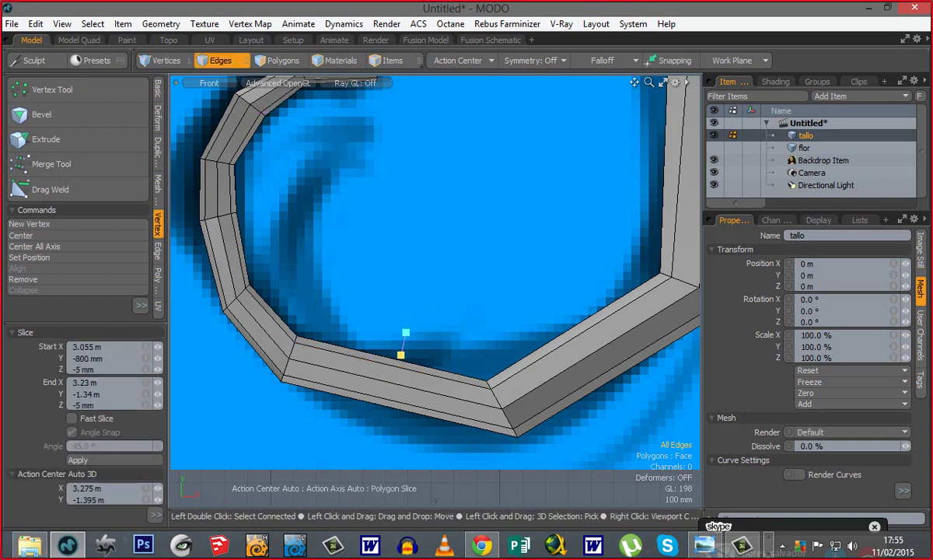
alt+shift+drag(418, 365, 437, 304)
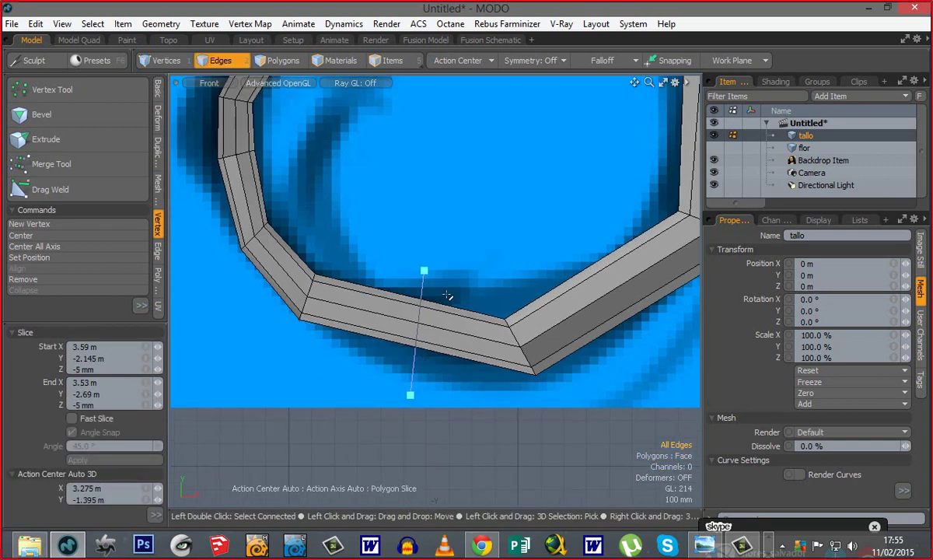
key(space)
key(w)
drag(466, 379, 462, 401)
key(space)
click(525, 378)
Step: Loop slice the diagonal segment after the curl's bottom at 50% and move the new loop outward by 50 mm in X and -60 mm in Y
ctrl+alt+drag(526, 378, 453, 374)
alt+shift+drag(527, 321, 377, 365)
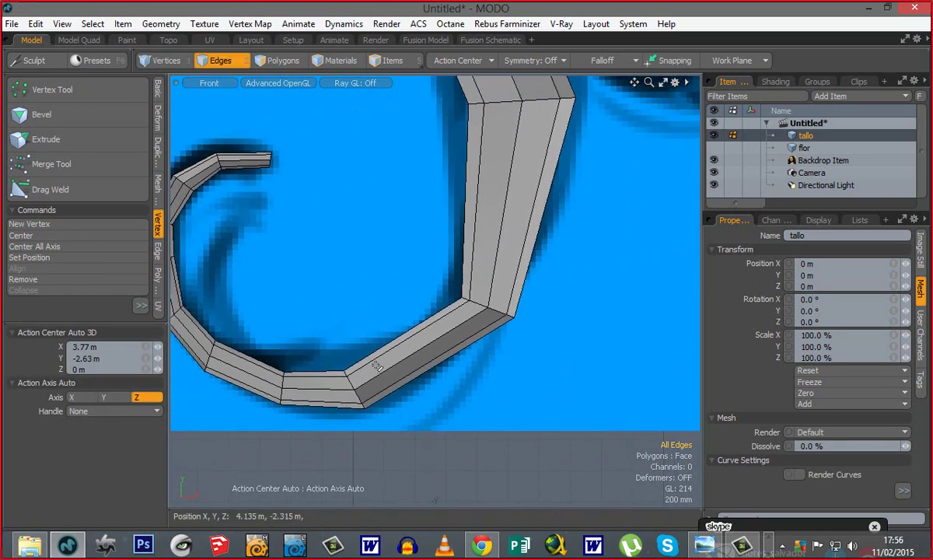
click(415, 338)
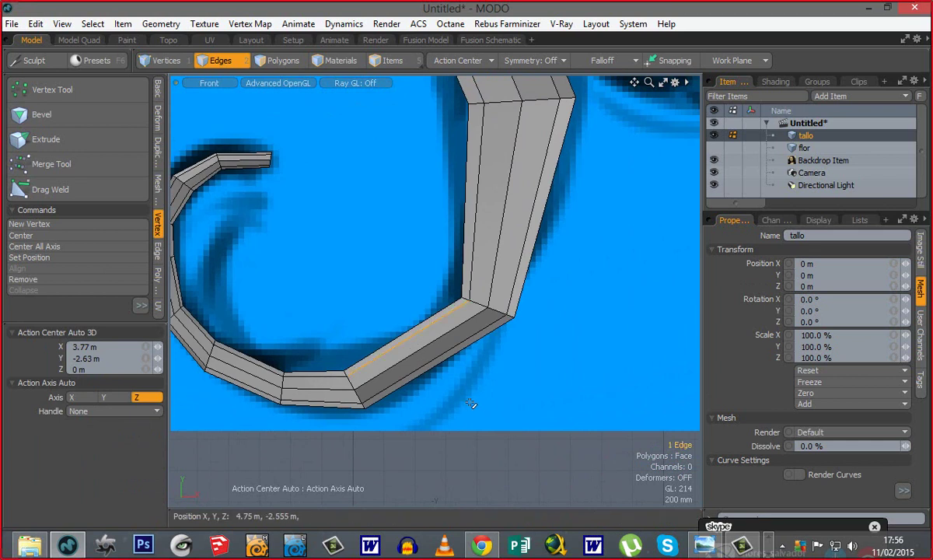
key(alt+c)
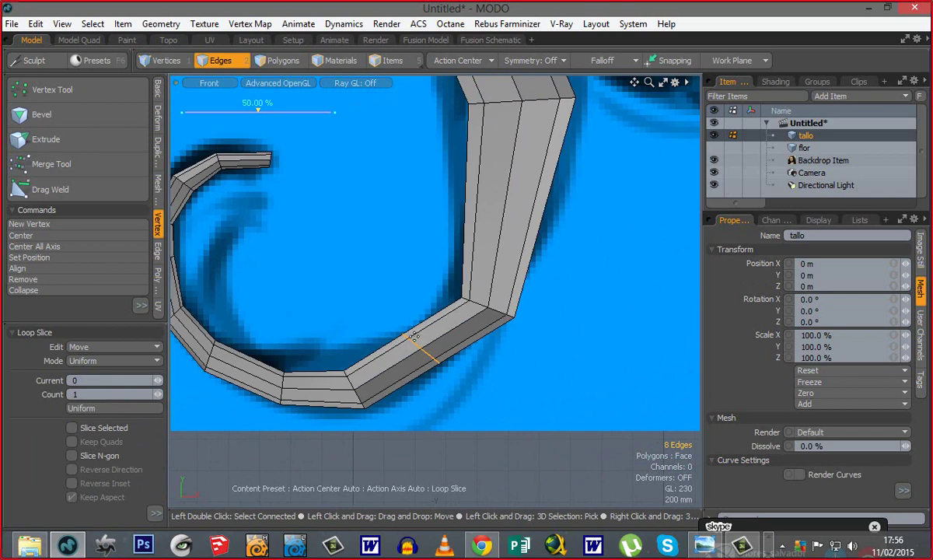
key(w)
drag(488, 398, 495, 406)
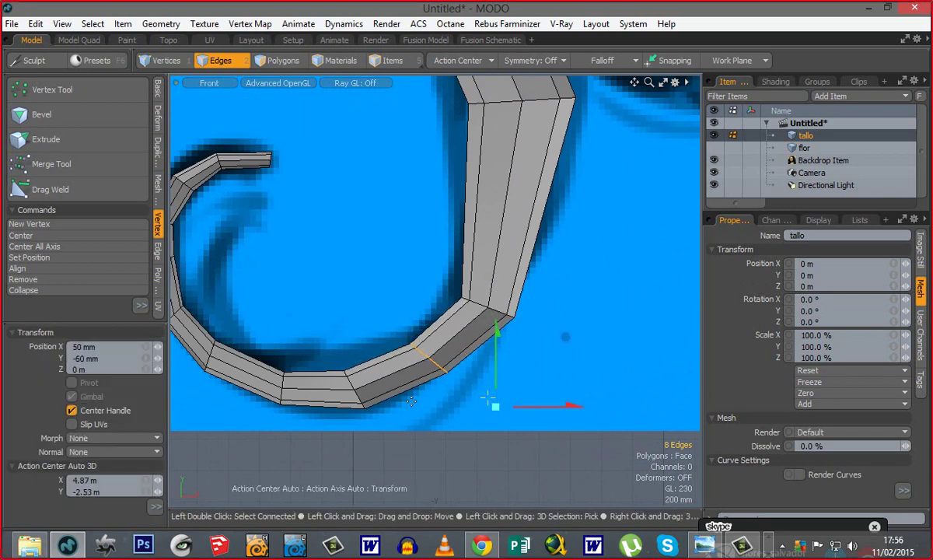
key(q)
Step: Try a loop slice from an inner lengthwise edge of the stem's steep outer segment, then undo it
alt+shift+drag(350, 298, 313, 412)
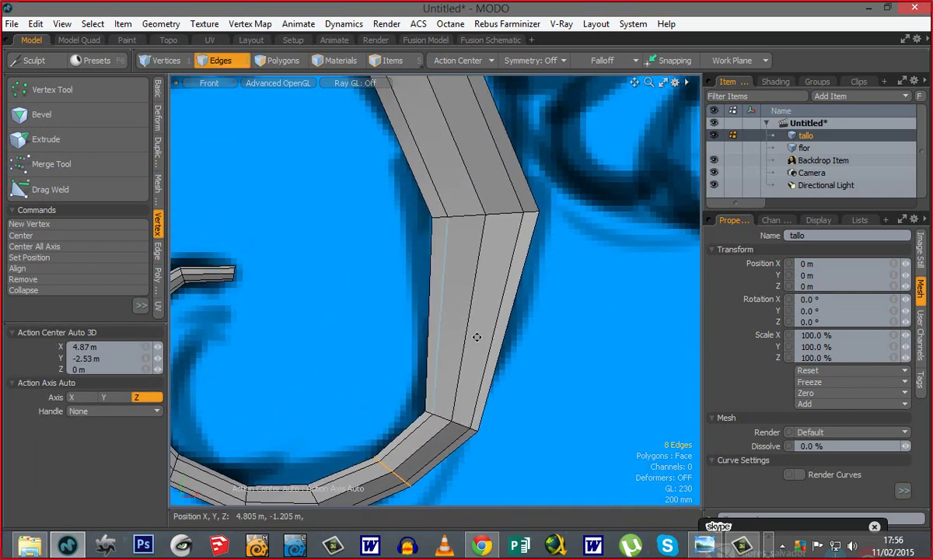
key(alt+c)
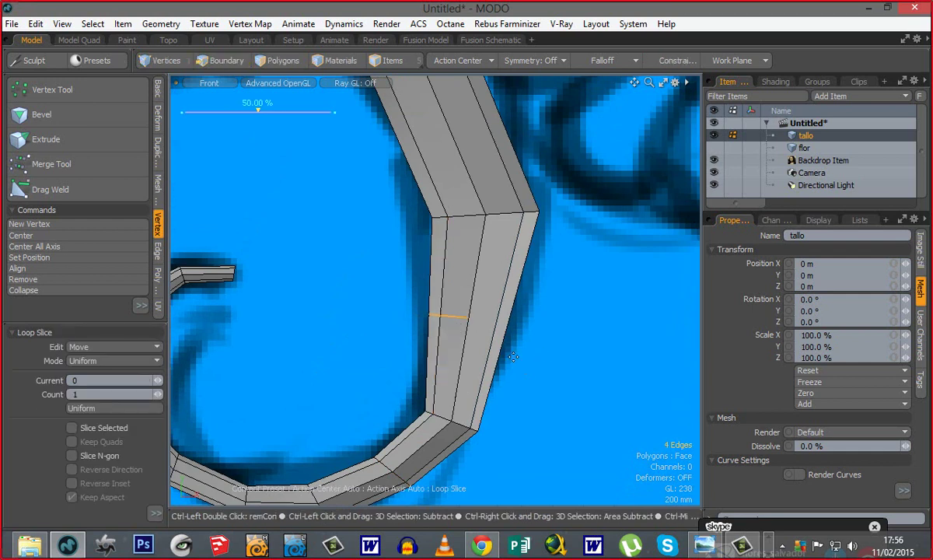
key(ctrl+z)
key(q)
click(544, 350)
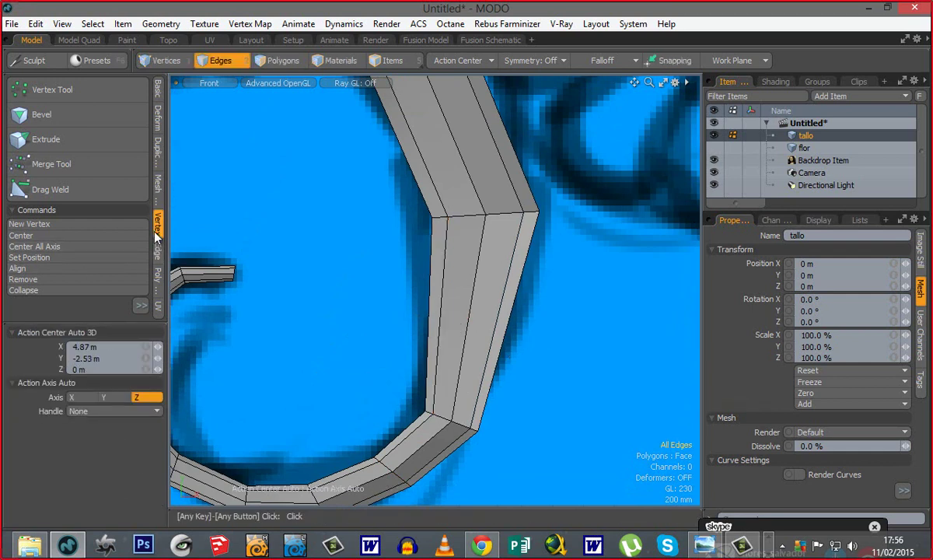
Step: Run a vertex merge on the vertices of the edge loop added to the diagonal segment
click(139, 306)
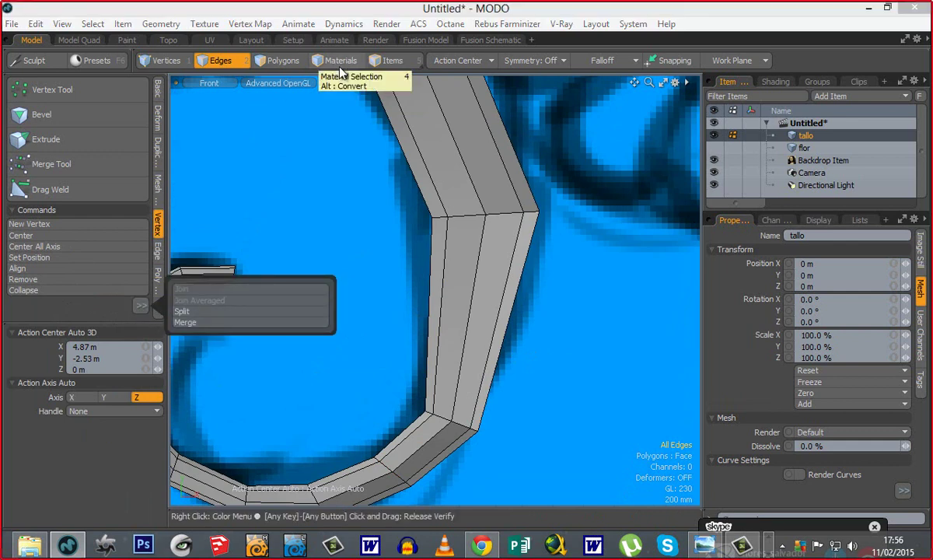
click(157, 58)
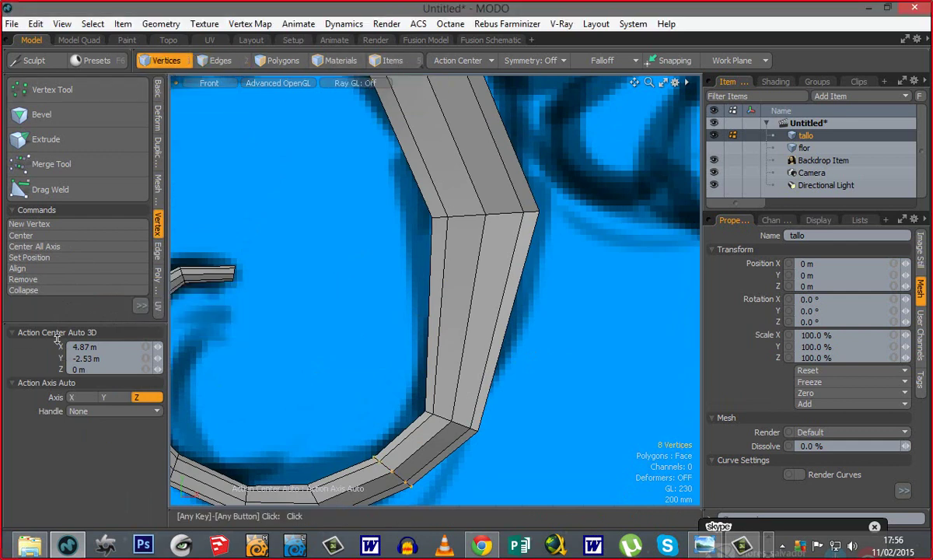
click(140, 306)
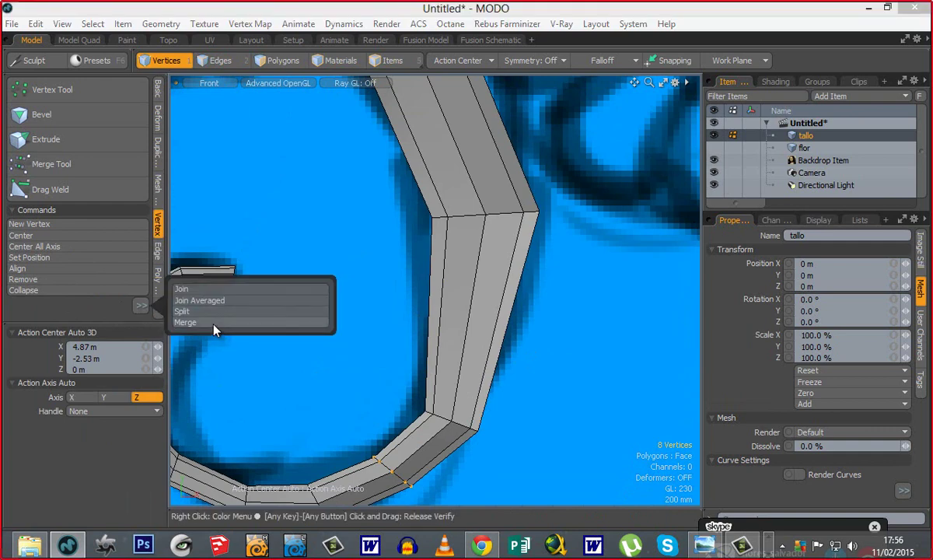
click(215, 328)
click(379, 200)
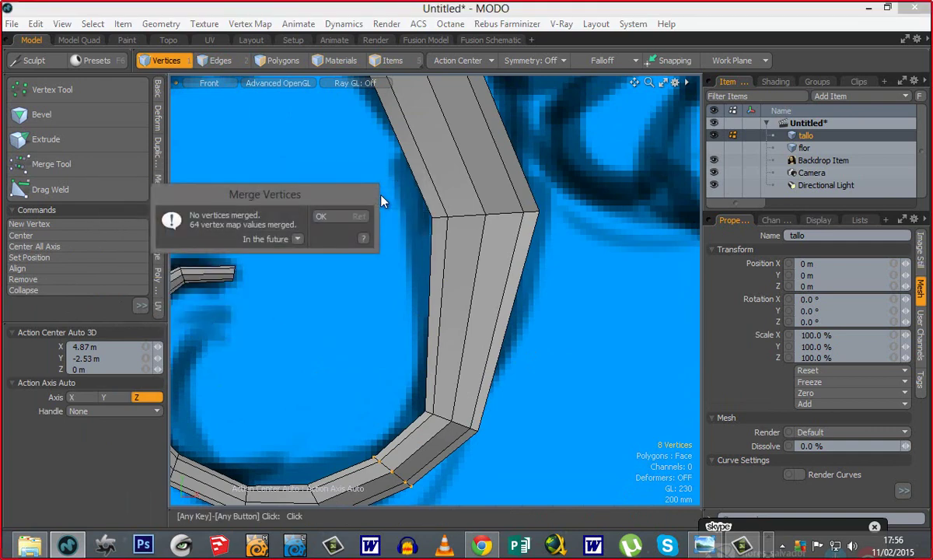
click(318, 216)
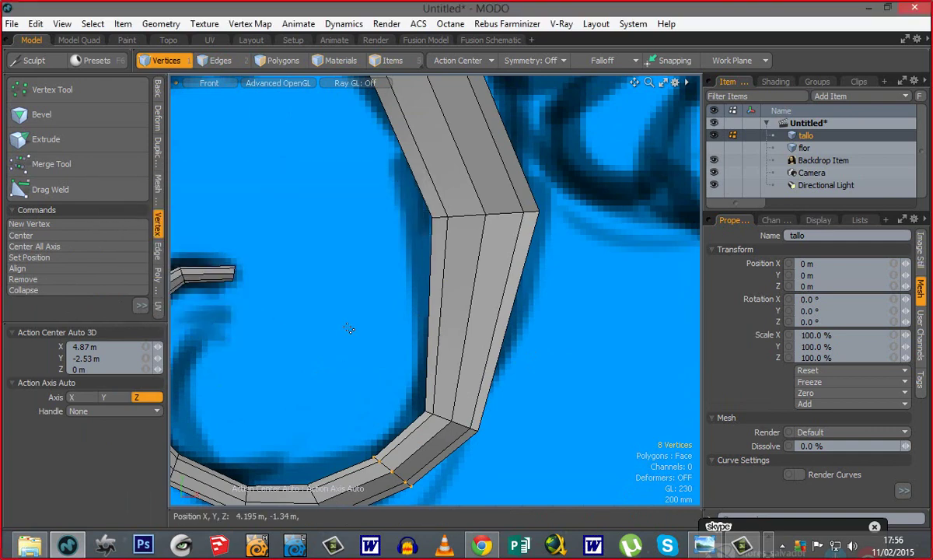
Step: Slice across the middle of the steep outer segment and move the new loop by 100 mm in X and -10 mm in Y
key(shift+c)
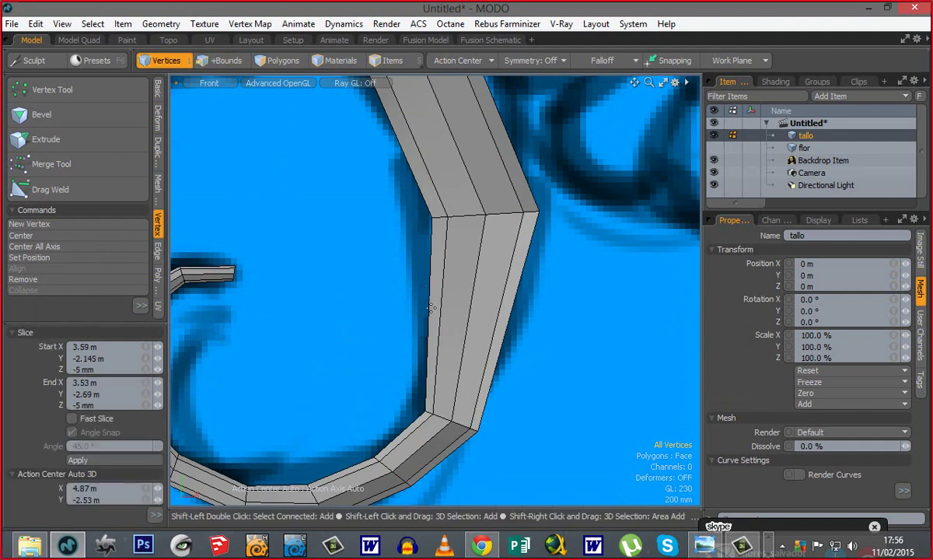
key(space)
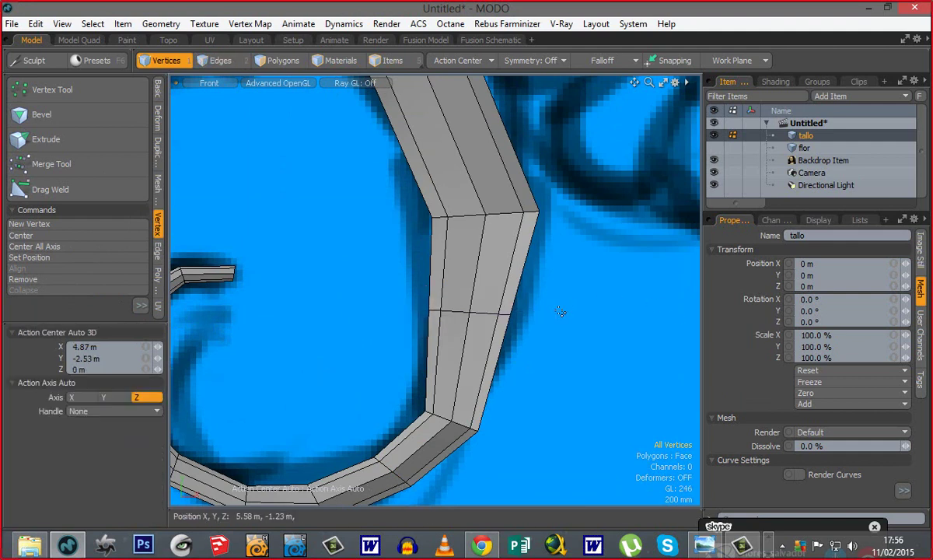
middle_drag(364, 337, 362, 338)
key(w)
drag(609, 354, 625, 356)
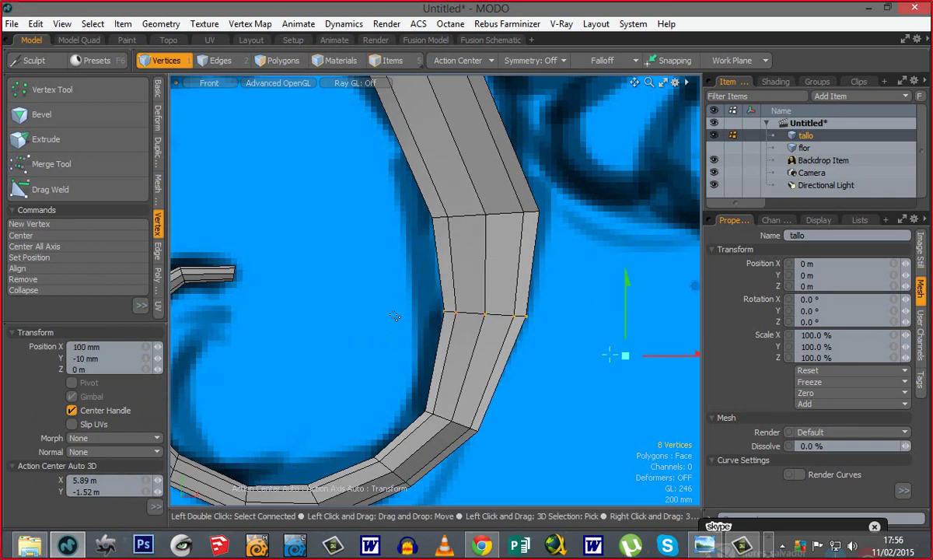
key(space)
click(620, 355)
Step: Switch to the perspective view and hide the Backdrop Item to show the stem alone
ctrl+alt+drag(425, 326, 361, 311)
alt+shift+drag(361, 303, 497, 335)
ctrl+alt+drag(451, 380, 485, 367)
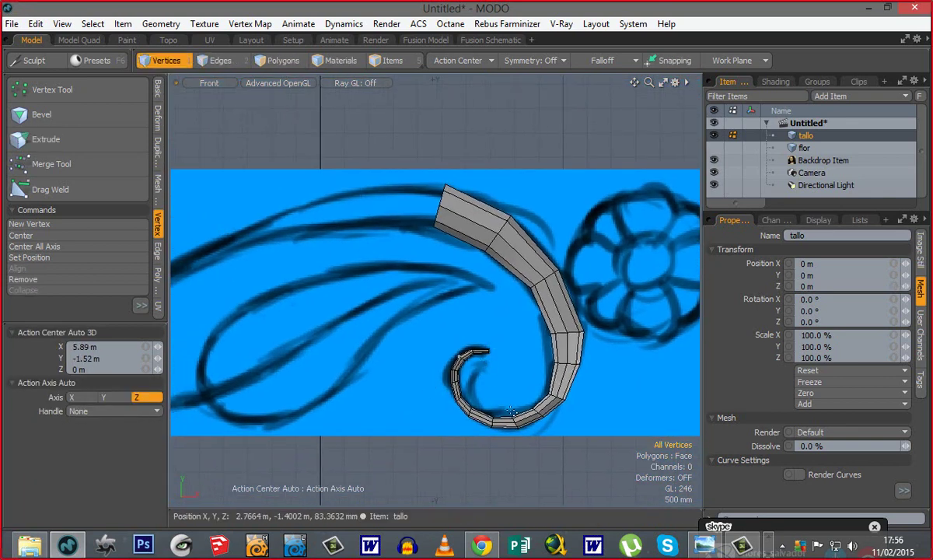
alt+shift+drag(418, 367, 490, 376)
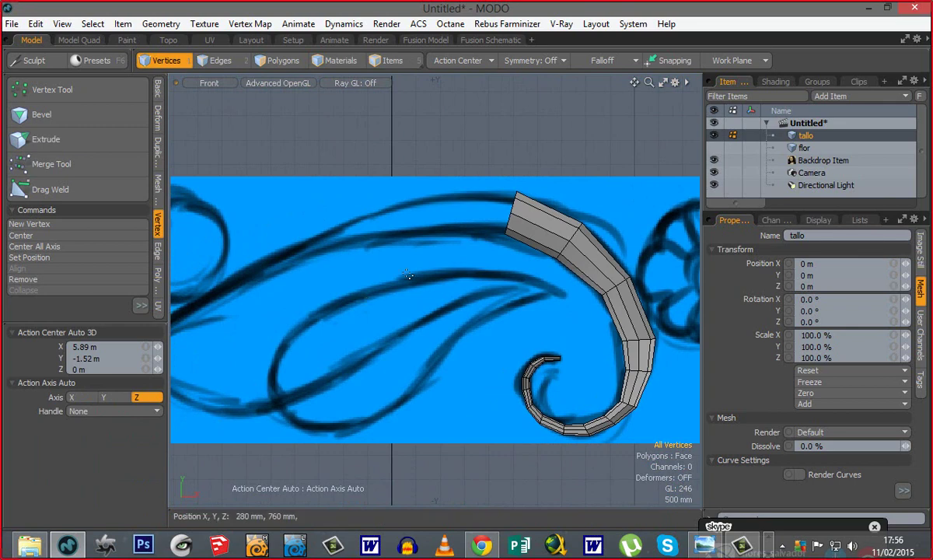
key(ctrl+space)
click(460, 239)
alt+drag(383, 350, 572, 318)
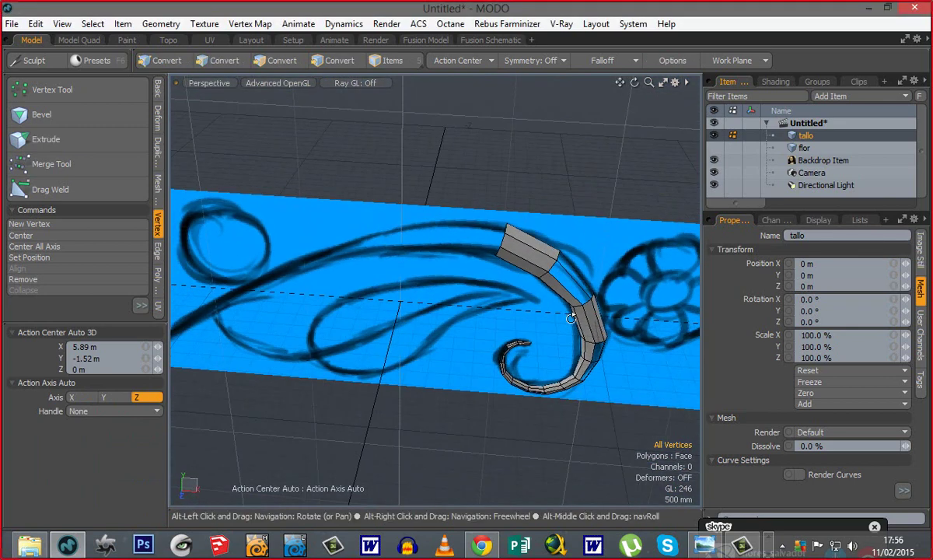
alt+shift+drag(612, 277, 540, 291)
ctrl+alt+drag(545, 299, 685, 312)
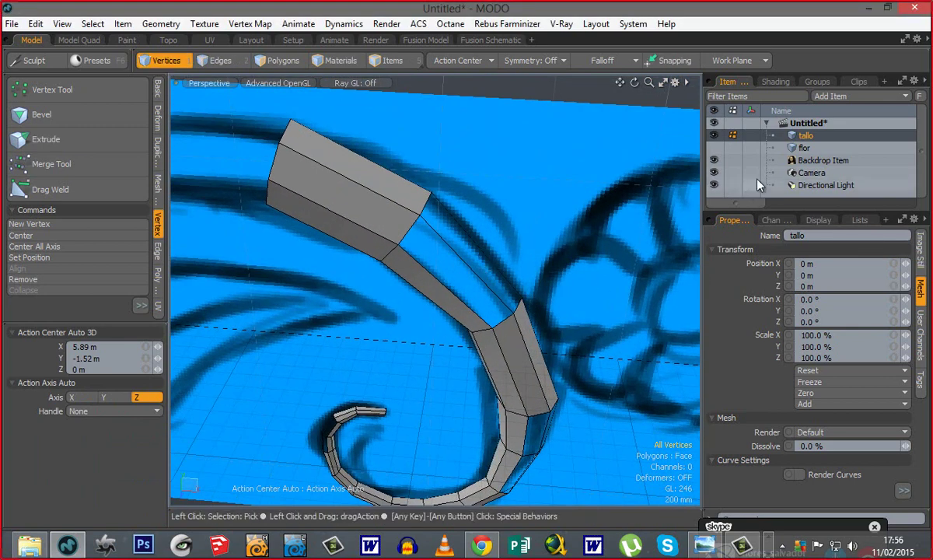
click(716, 160)
Step: Select the inward-facing polygons of the stem's second segment from the wide end and flip them outward
alt+shift+drag(523, 255, 486, 397)
mouse_move(458, 267)
ctrl+alt+mouse_down()
mouse_move(522, 262)
mouse_move(476, 354)
mouse_move(381, 377)
mouse_move(370, 401)
mouse_move(381, 337)
mouse_move(417, 358)
ctrl+alt+mouse_up()
key(3)
click(378, 333)
drag(360, 276, 498, 218)
mouse_move(408, 300)
alt+mouse_down()
mouse_move(356, 348)
mouse_move(402, 343)
mouse_move(325, 380)
mouse_move(364, 346)
mouse_move(589, 328)
mouse_move(537, 329)
alt+mouse_up()
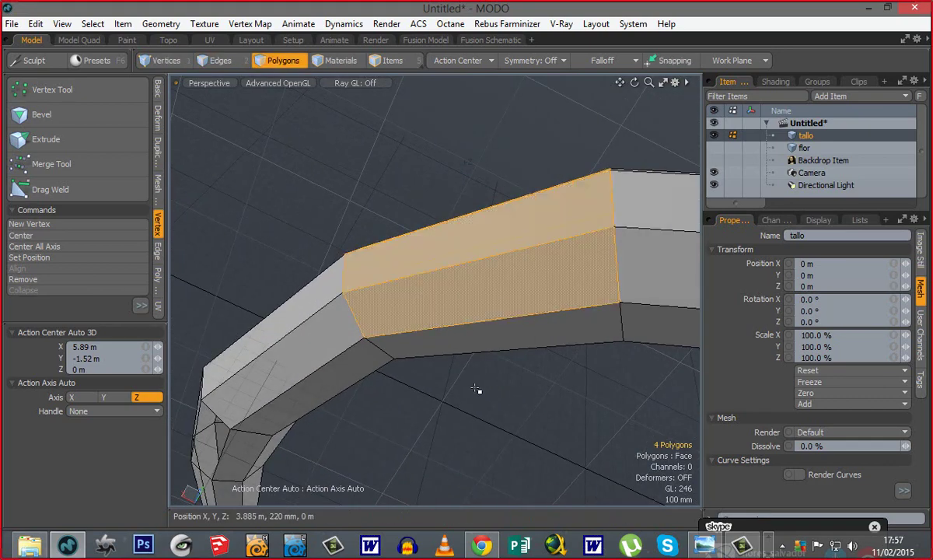
click(476, 389)
Step: Examine the rest of the stem from several sides for polygons that face inward
ctrl+alt+drag(541, 406, 424, 317)
alt+drag(537, 348, 434, 277)
alt+shift+drag(496, 325, 492, 274)
alt+drag(550, 234, 483, 203)
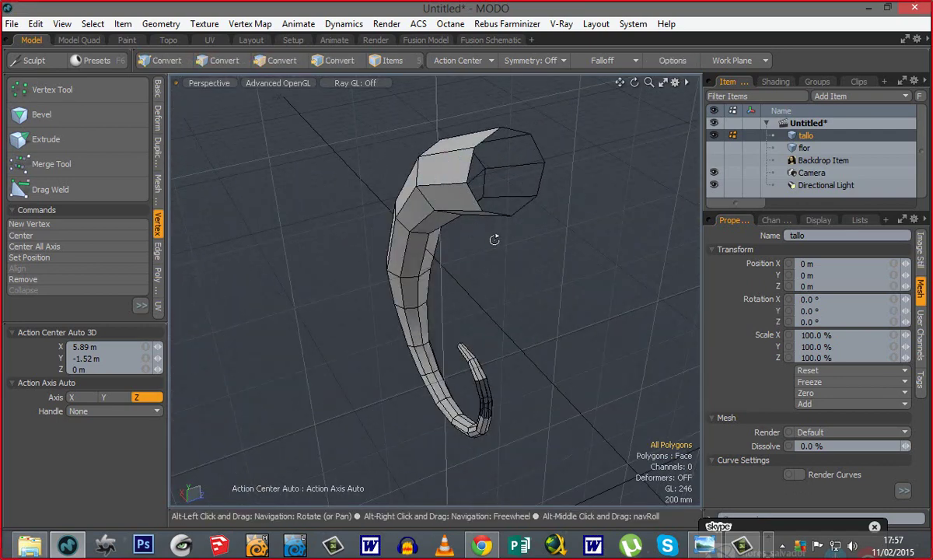
alt+drag(494, 240, 614, 272)
ctrl+alt+drag(366, 297, 459, 253)
alt+shift+drag(430, 248, 532, 289)
alt+shift+drag(400, 247, 494, 330)
Step: Select all eight polygons around the next reversed stem segment and flip them to face outward
alt+drag(506, 256, 468, 161)
shift+click(478, 222)
shift+click(469, 155)
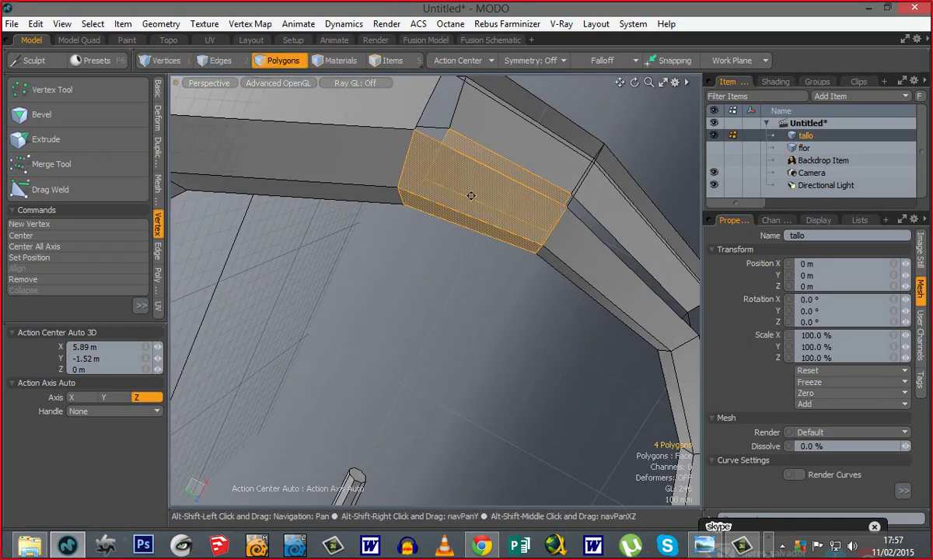
alt+shift+drag(442, 223, 421, 283)
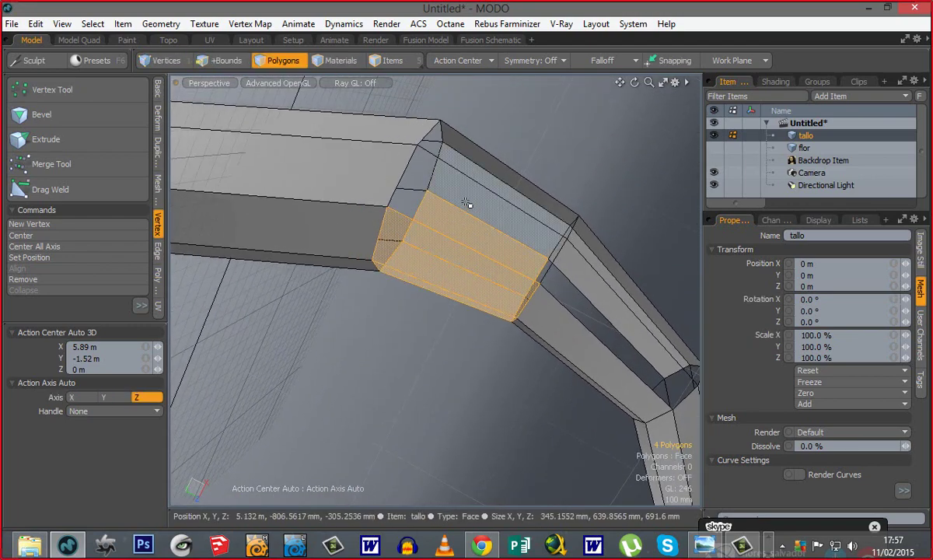
shift+click(467, 203)
alt+drag(467, 201, 404, 283)
shift+click(487, 208)
shift+click(509, 206)
shift+click(398, 301)
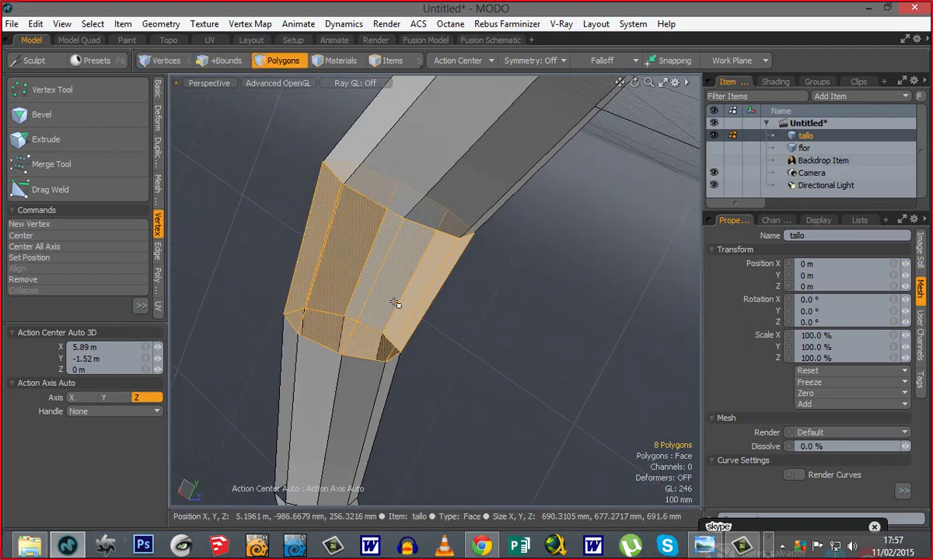
click(478, 335)
Step: Select six polygons around the reversed segment farther down toward the curl and flip them
ctrl+alt+drag(466, 335, 331, 331)
alt+shift+drag(439, 323, 412, 214)
alt+drag(413, 214, 448, 323)
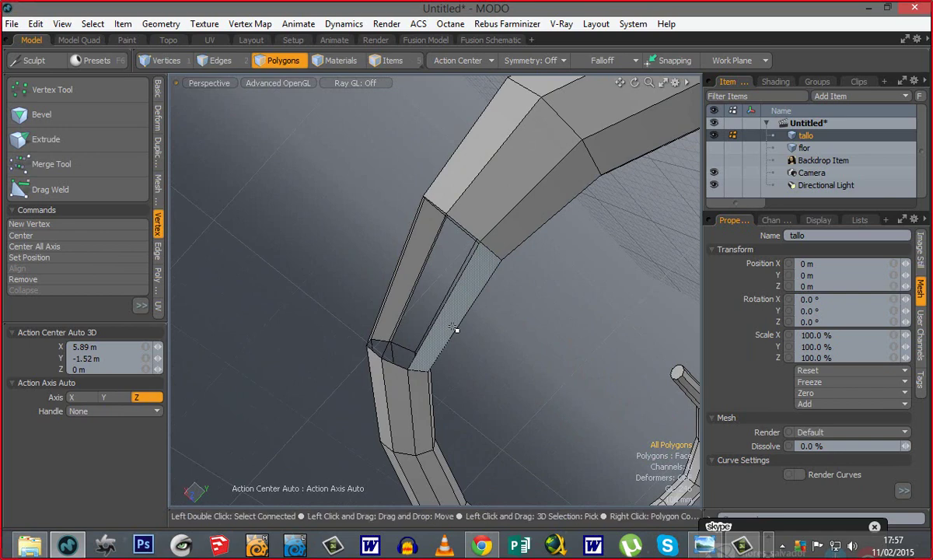
click(398, 309)
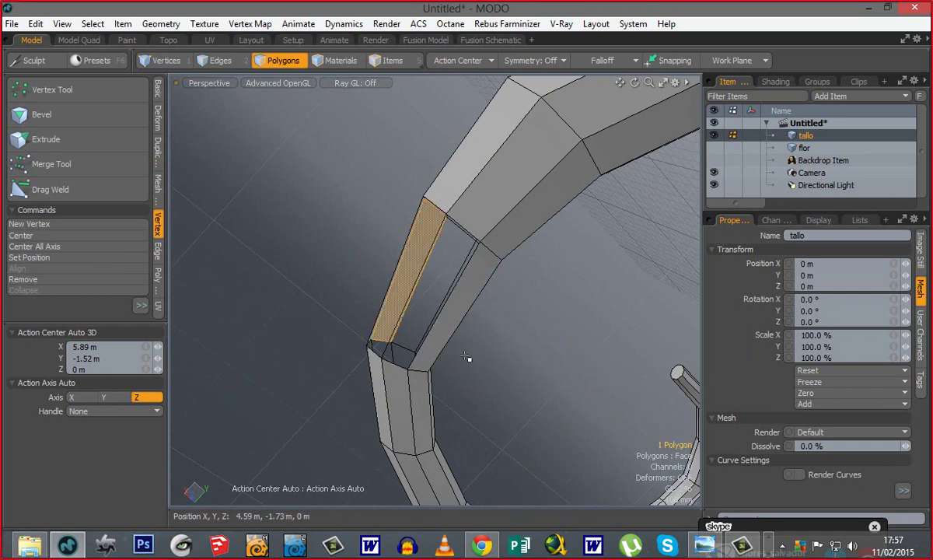
alt+drag(337, 343, 591, 379)
alt+drag(572, 344, 661, 313)
shift+click(544, 300)
alt+drag(431, 389, 480, 350)
shift+click(453, 283)
shift+click(446, 283)
alt+drag(253, 329, 433, 289)
shift+drag(368, 276, 341, 282)
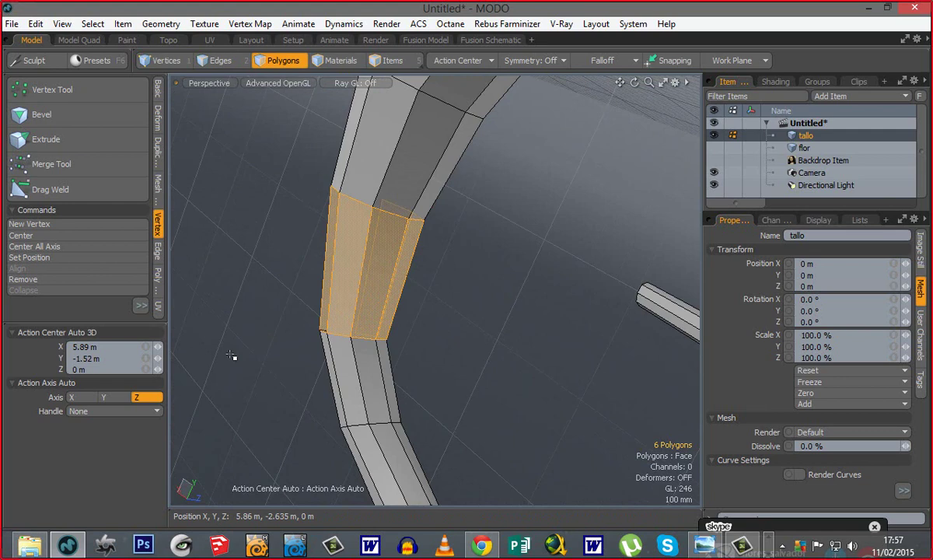
key(f)
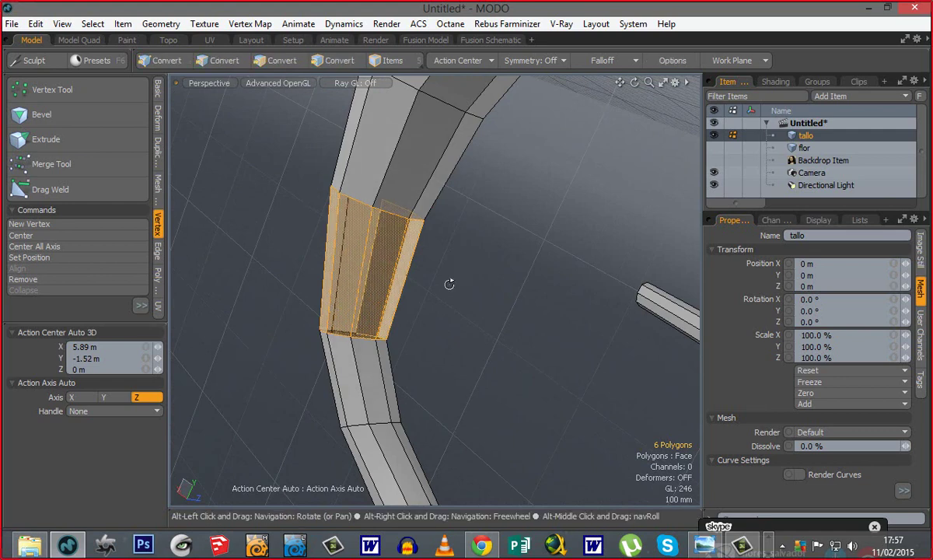
Step: Extend the selection to all eight polygons around the reversed stem segment and flip them to face outward
alt+drag(450, 284, 420, 298)
alt+drag(473, 280, 399, 323)
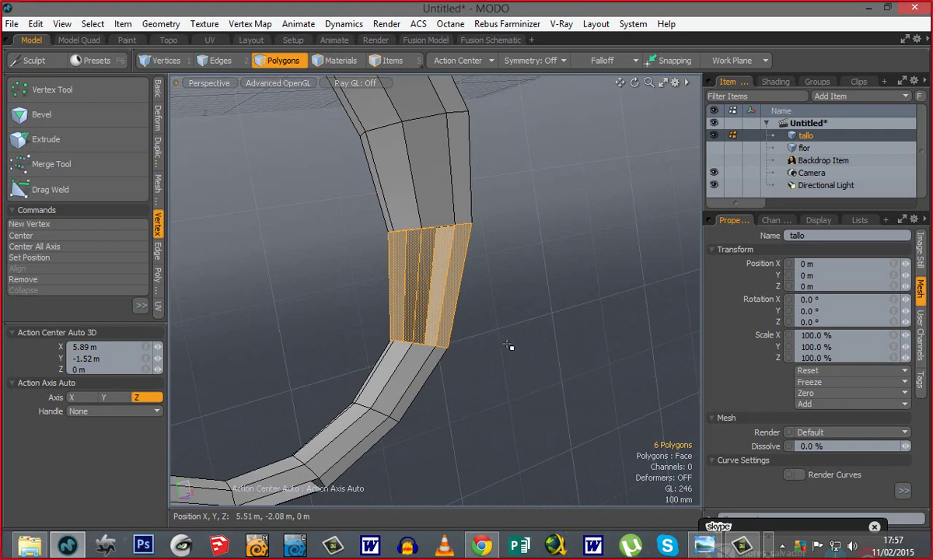
alt+drag(486, 335, 529, 343)
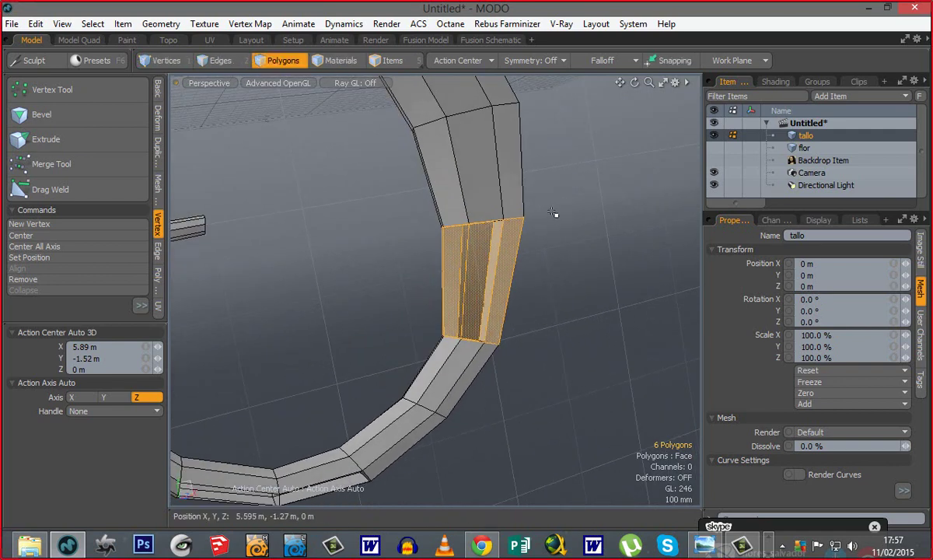
middle_drag(568, 196, 405, 373)
alt+drag(540, 309, 464, 208)
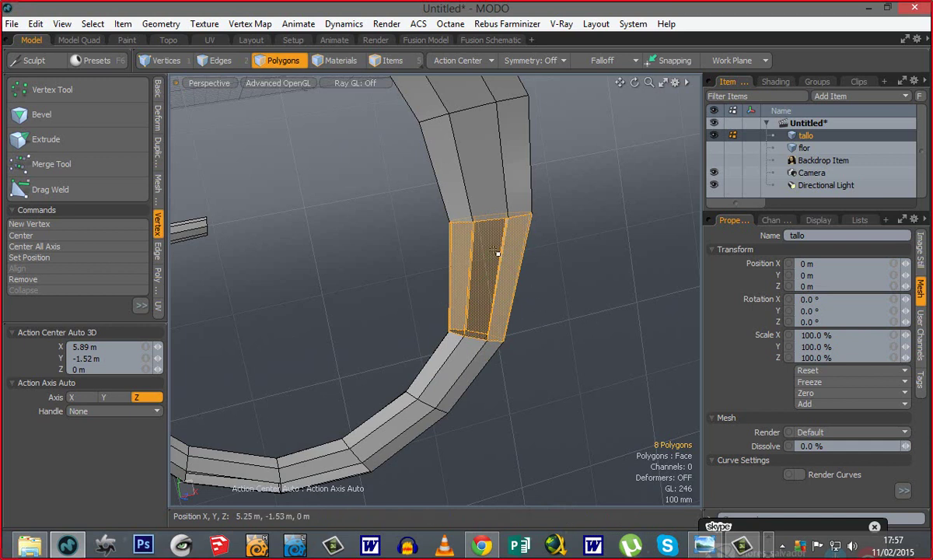
middle_drag(568, 184, 379, 360)
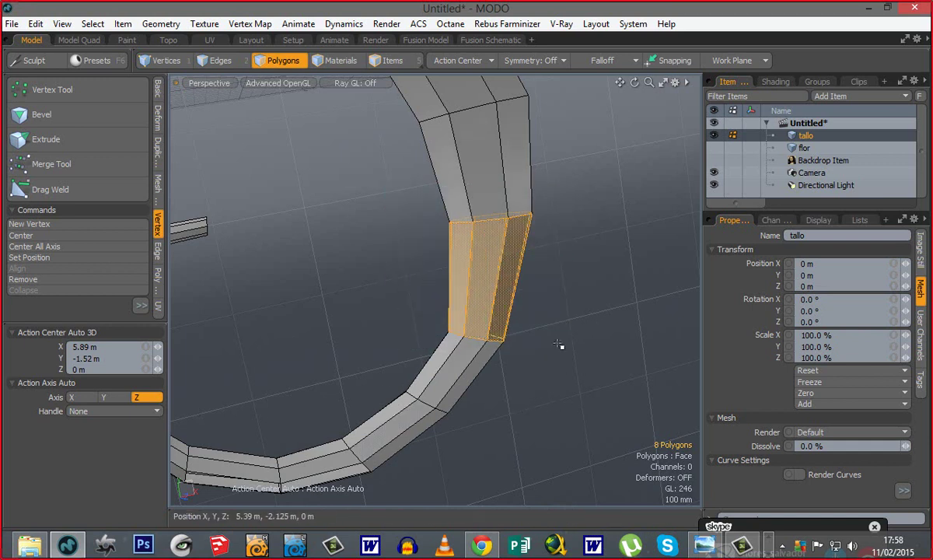
key(Delete)
Step: Select the one polygon still facing inward on that stem segment and flip it outward
alt+drag(554, 352, 366, 329)
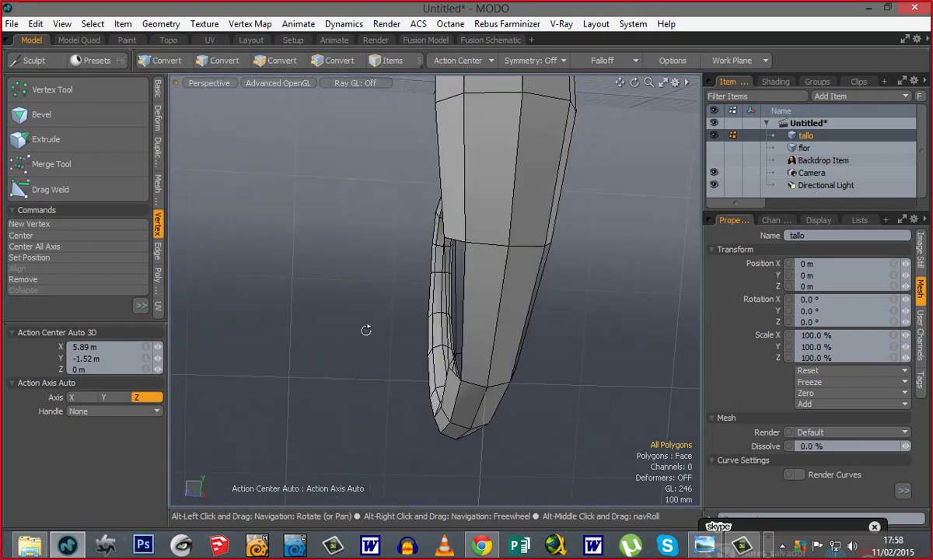
alt+drag(497, 346, 378, 313)
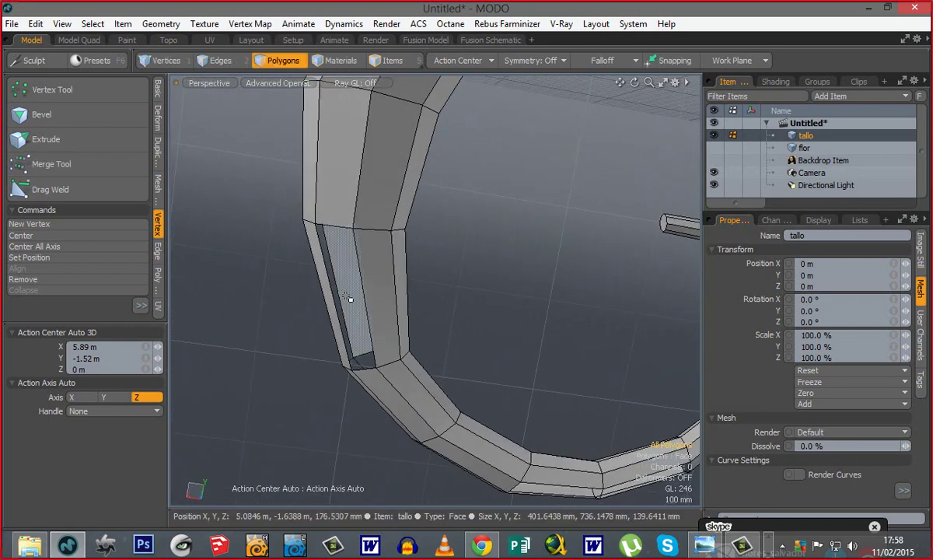
click(350, 298)
alt+drag(350, 298, 534, 290)
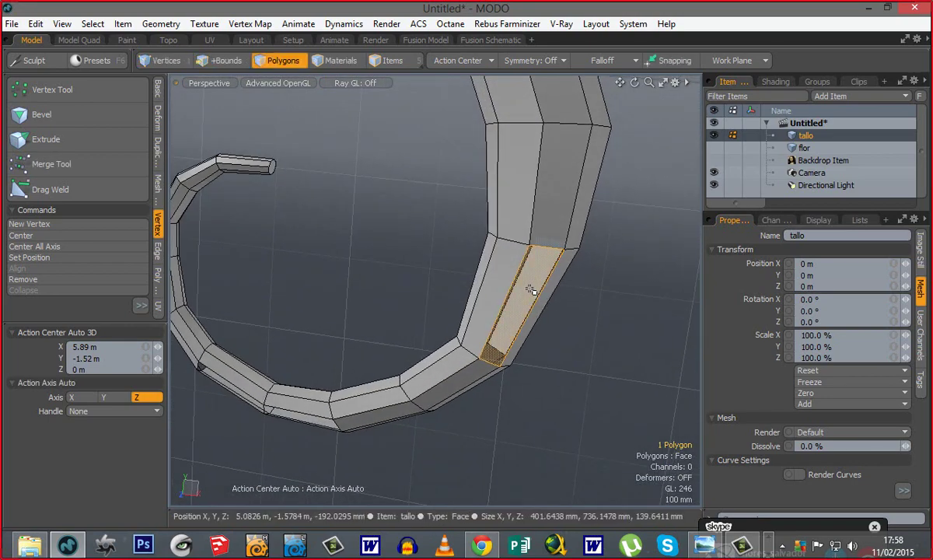
shift+click(533, 290)
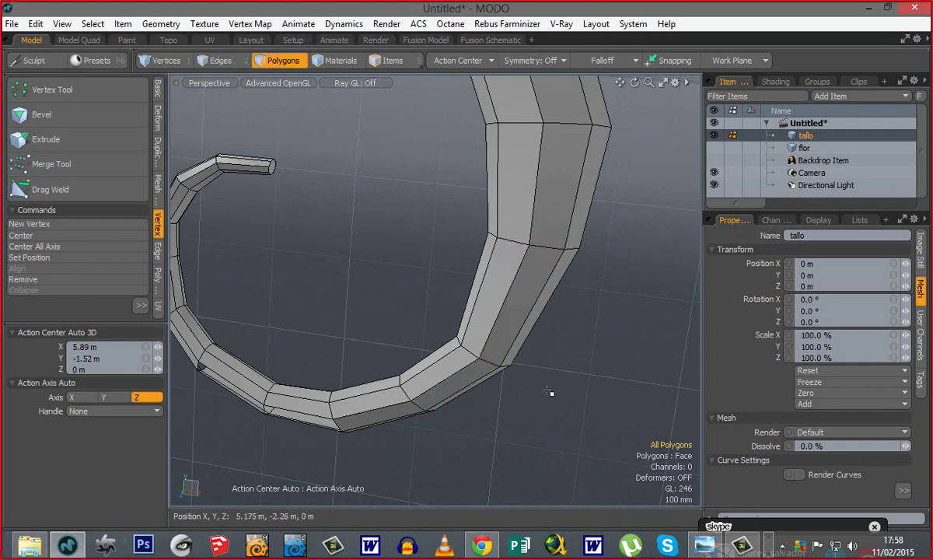
Step: Try to correct the next reversed segment, farther along the curl, by selecting all eight surrounding polygons and flipping them
alt+drag(439, 365, 435, 296)
key(Tab)
key(Tab)
ctrl+alt+drag(435, 296, 496, 210)
shift+middle_drag(487, 190, 280, 420)
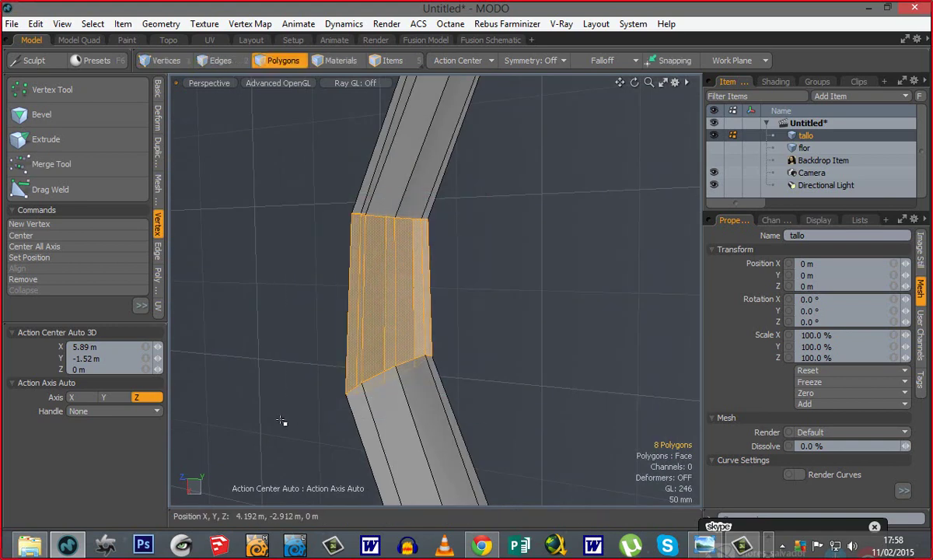
key(f)
click(289, 352)
alt+drag(337, 340, 618, 374)
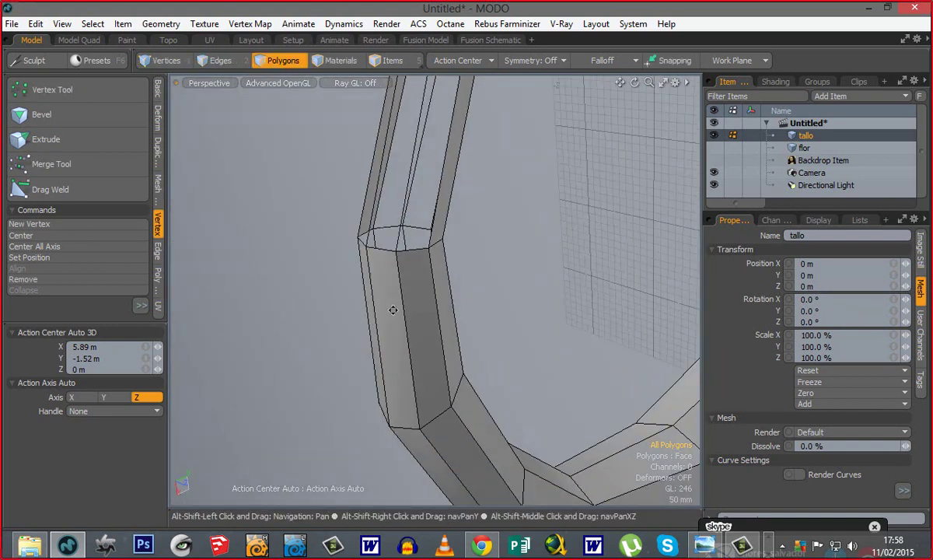
alt+shift+drag(394, 311, 436, 326)
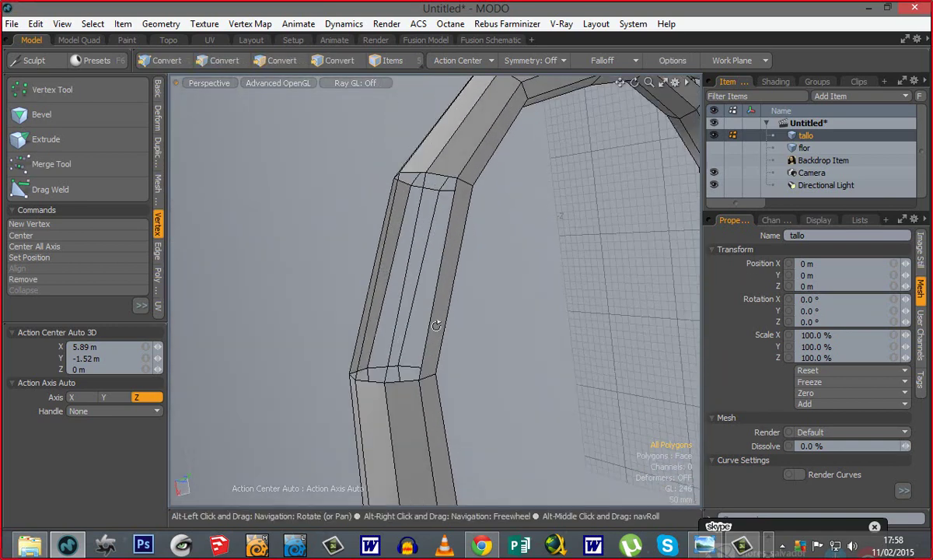
Step: Pick the segment's inward-facing polygons individually, expand the selection to all eight, and try flipping them again
click(376, 275)
alt+drag(342, 293, 759, 315)
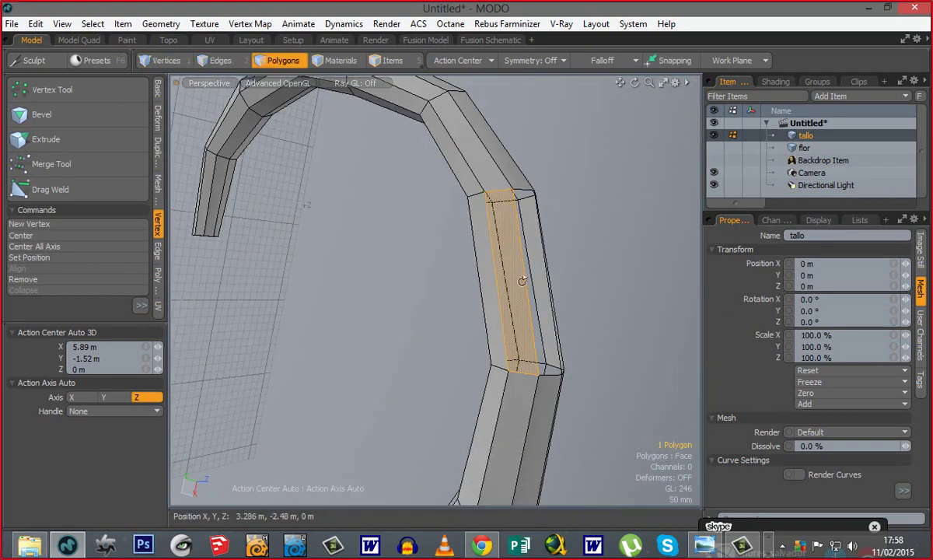
shift+click(542, 268)
shift+click(493, 272)
alt+shift+drag(430, 297, 546, 288)
shift+drag(462, 293, 504, 294)
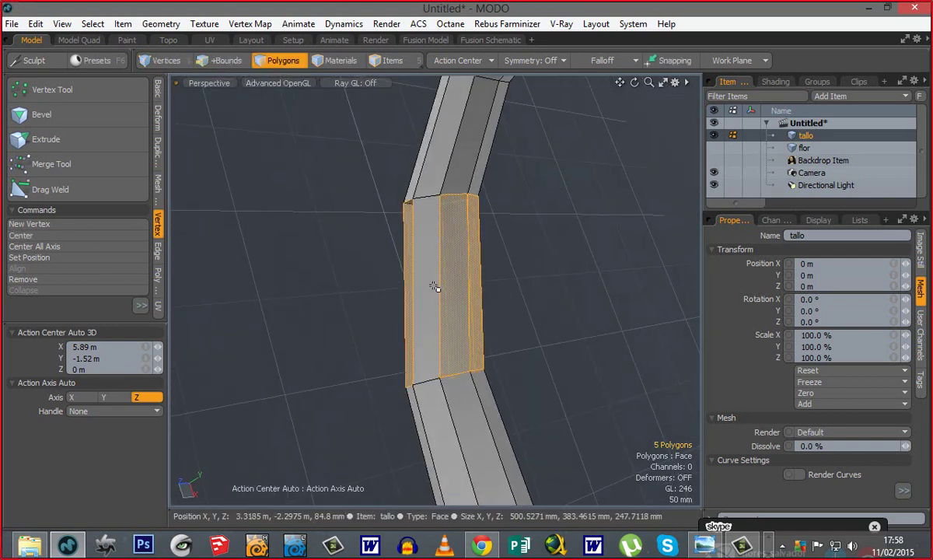
shift+click(434, 286)
alt+drag(549, 321, 529, 187)
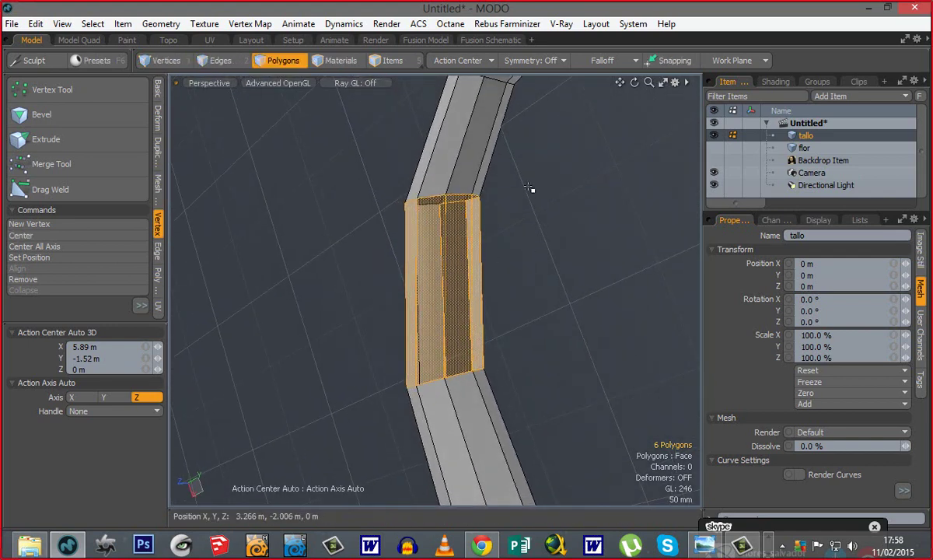
middle_drag(359, 384, 340, 391)
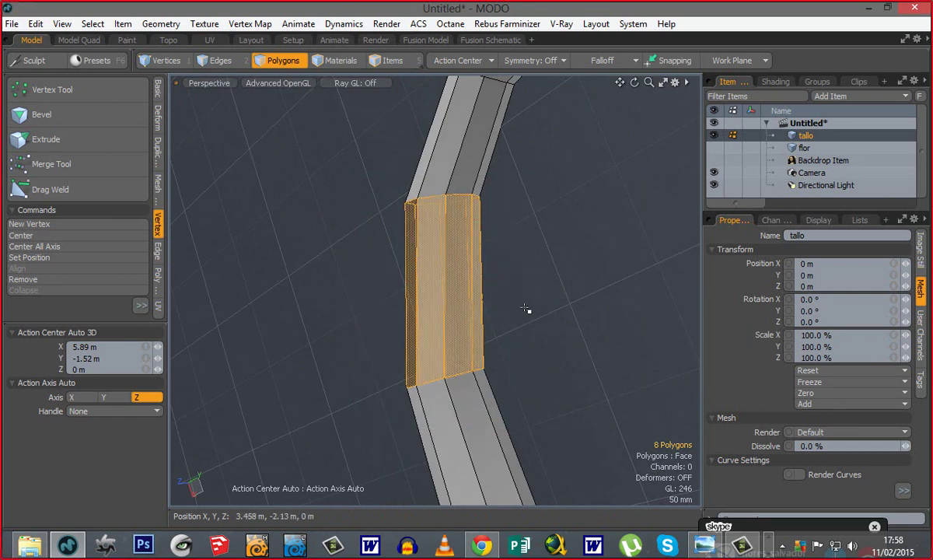
click(526, 309)
Step: Try to fix the same segment by selecting seven of its polygons and flipping them
alt+drag(438, 297, 409, 285)
click(426, 267)
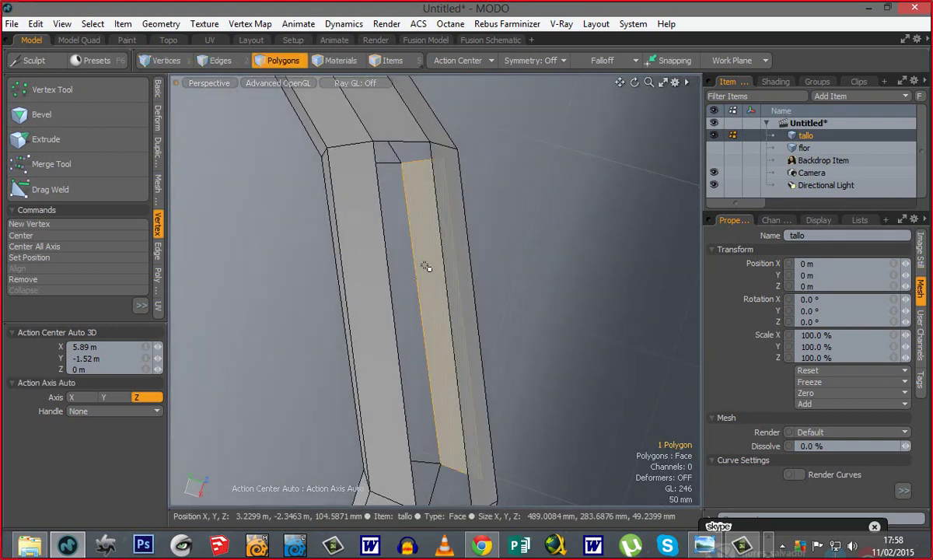
click(546, 343)
alt+drag(545, 342, 411, 347)
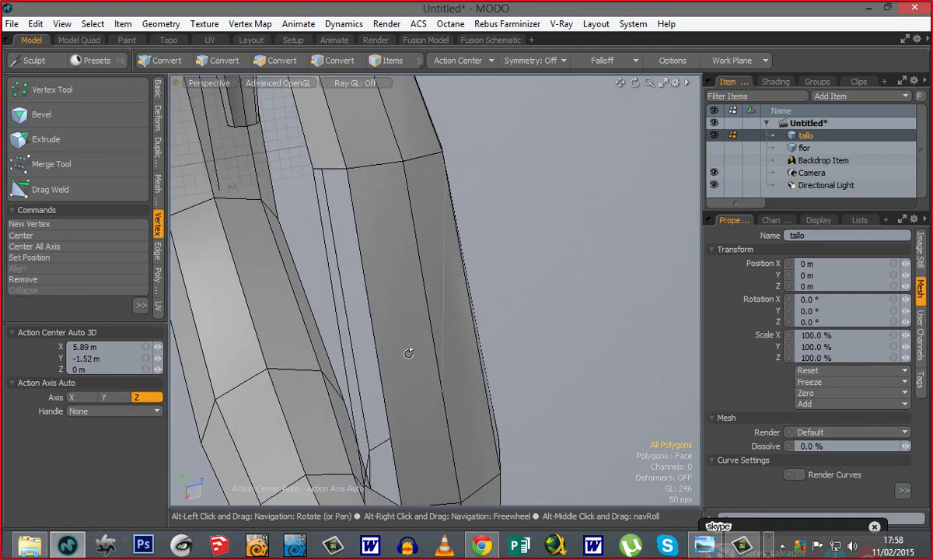
alt+drag(291, 335, 578, 315)
key(l)
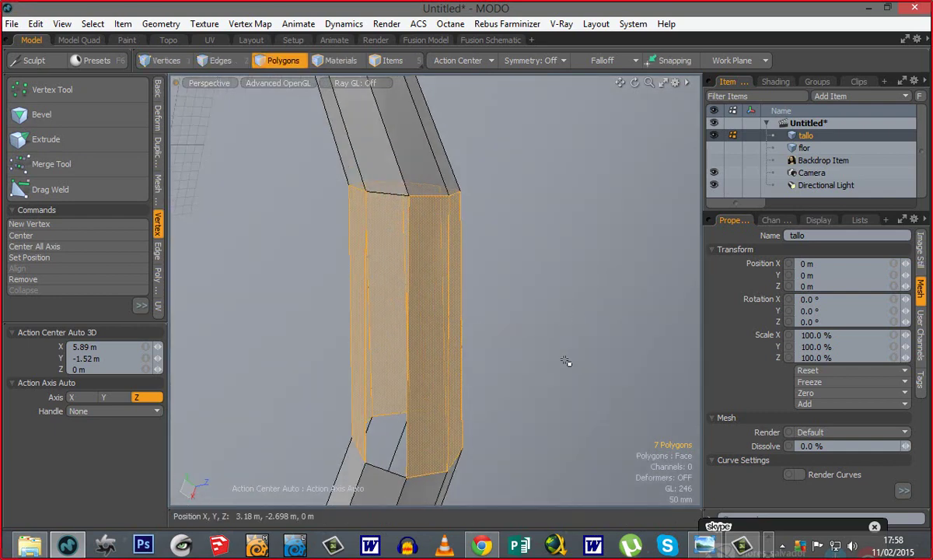
click(542, 319)
Step: Select all eight polygons around the faulty stem segment and delete them
alt+drag(312, 316, 454, 310)
mouse_move(454, 310)
alt+shift+mouse_down()
mouse_move(492, 338)
mouse_move(447, 312)
alt+shift+mouse_up()
alt+drag(447, 313, 513, 296)
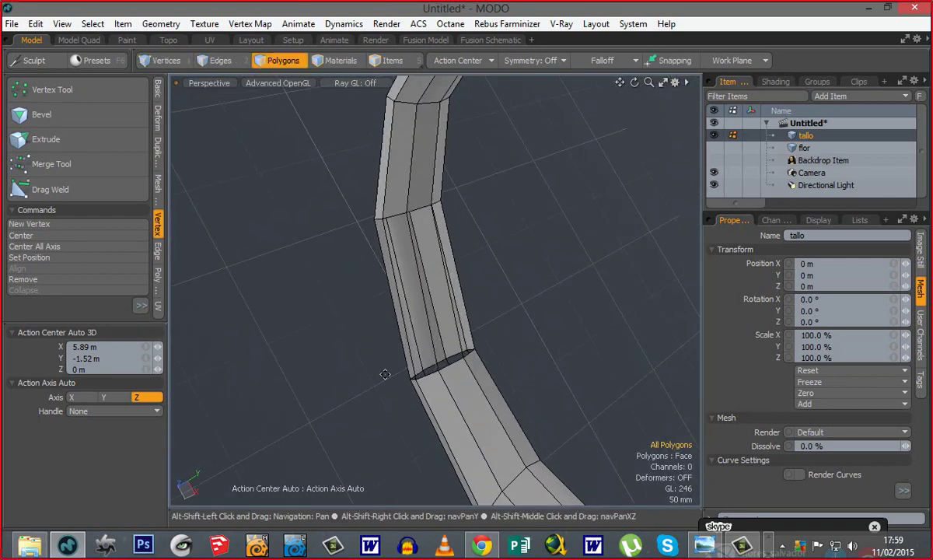
alt+shift+drag(385, 377, 373, 382)
alt+drag(421, 320, 437, 297)
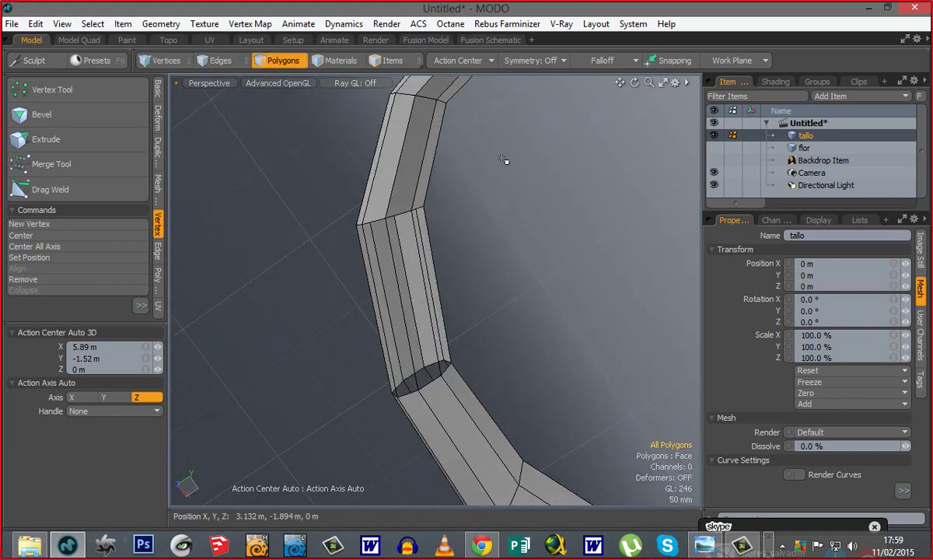
drag(503, 160, 295, 445)
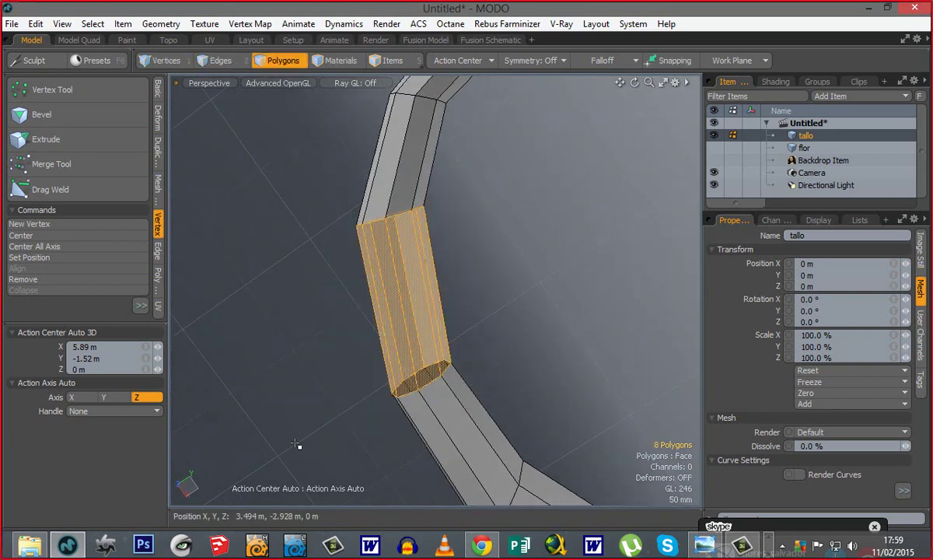
key(Delete)
Step: Select the two open edge loops on either side of the gap and bridge them with one linear segment
key(2)
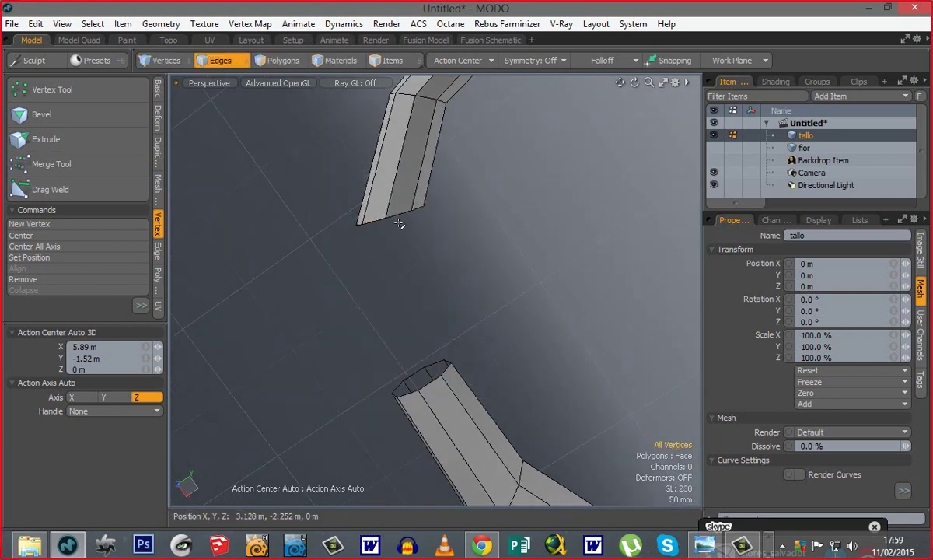
double_click(398, 216)
shift+double_click(427, 383)
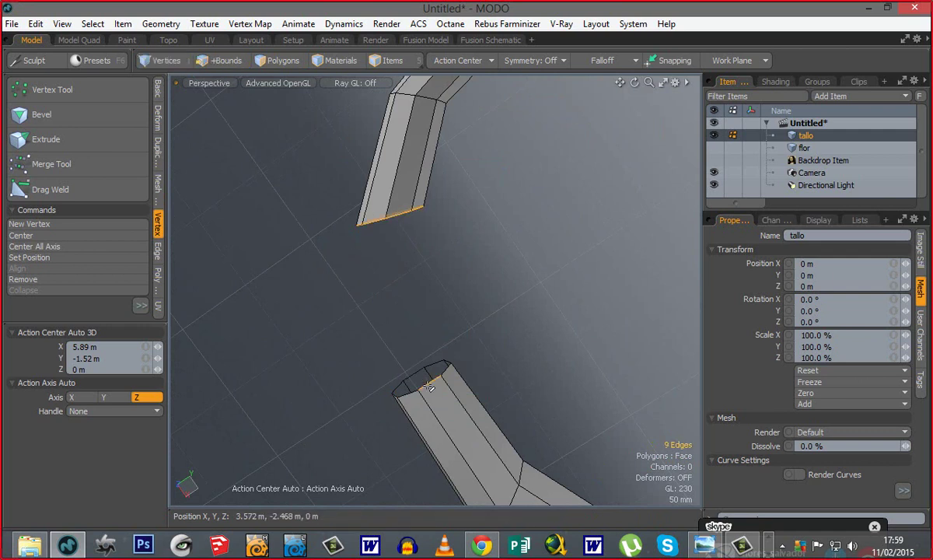
right_click(437, 381)
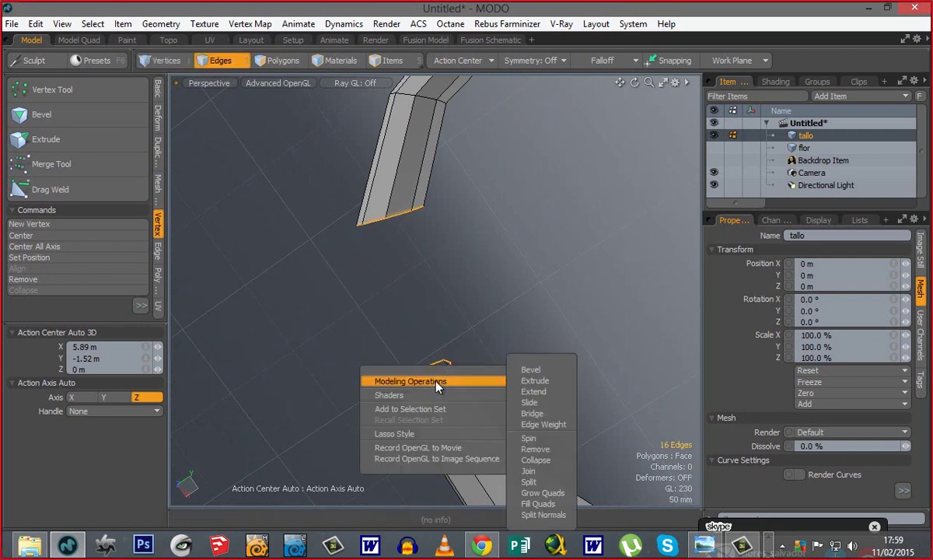
click(532, 413)
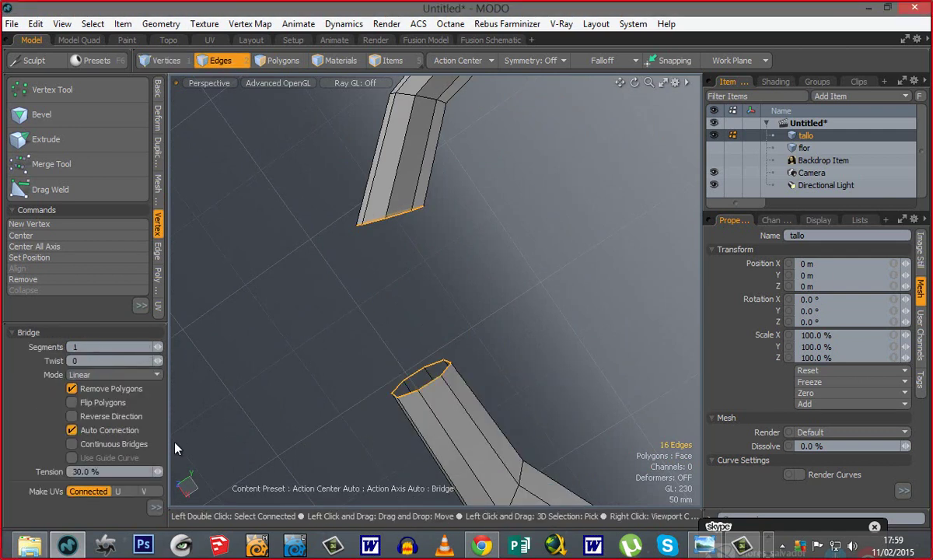
click(359, 302)
key(space)
ctrl+alt+drag(468, 323, 354, 366)
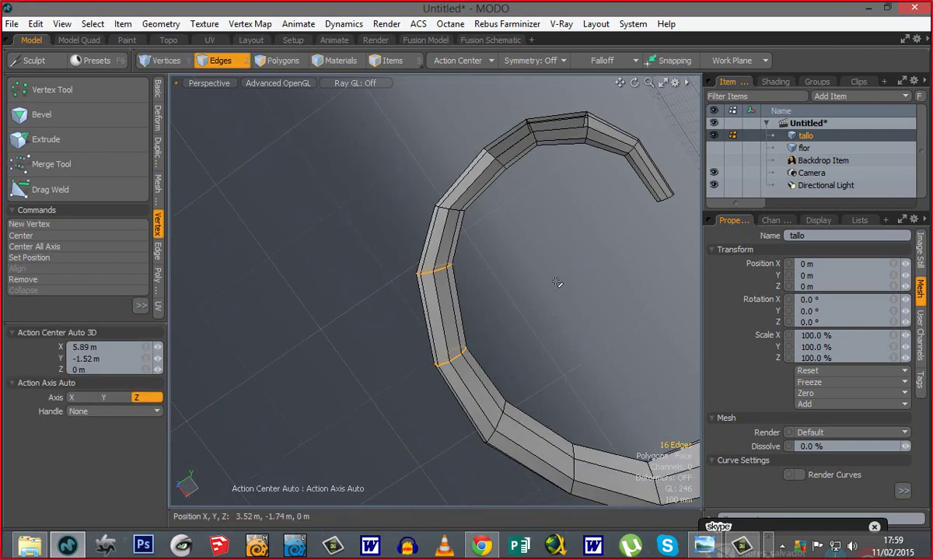
click(557, 283)
Step: Show the Backdrop Item and switch to the Front view to see the whole stem against the sketch
alt+shift+drag(490, 301, 348, 399)
ctrl+alt+drag(417, 248, 405, 207)
ctrl+alt+drag(535, 321, 449, 311)
alt+drag(449, 311, 489, 318)
alt+drag(494, 246, 498, 291)
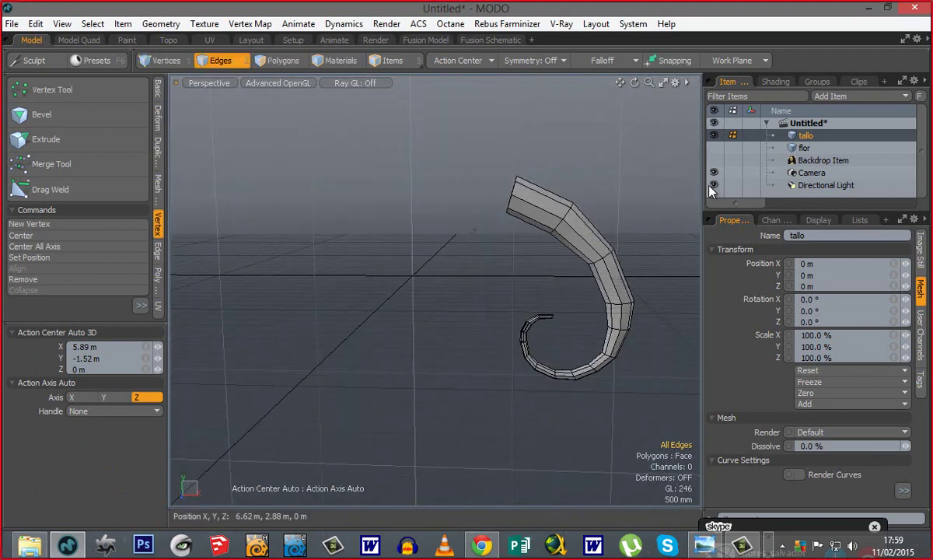
click(714, 160)
key(ctrl+space)
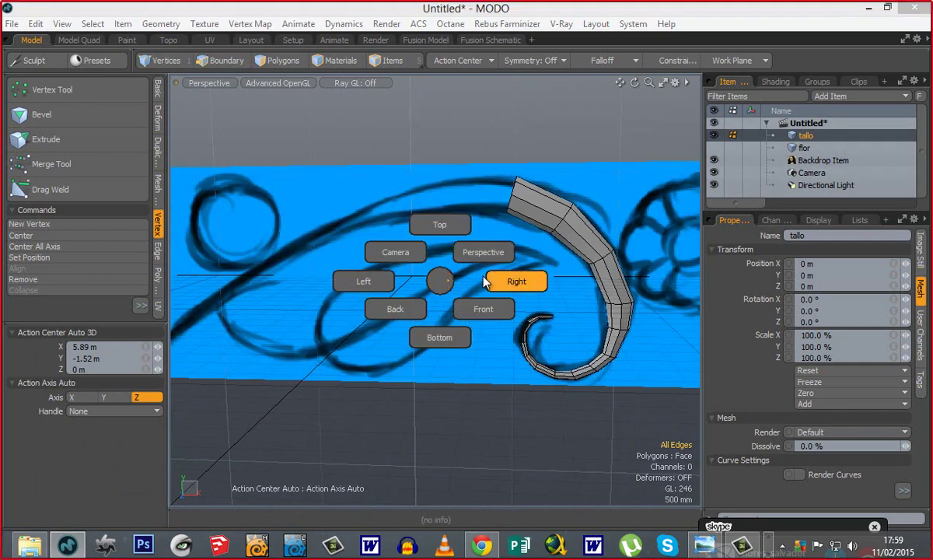
click(485, 307)
alt+shift+drag(495, 267, 529, 274)
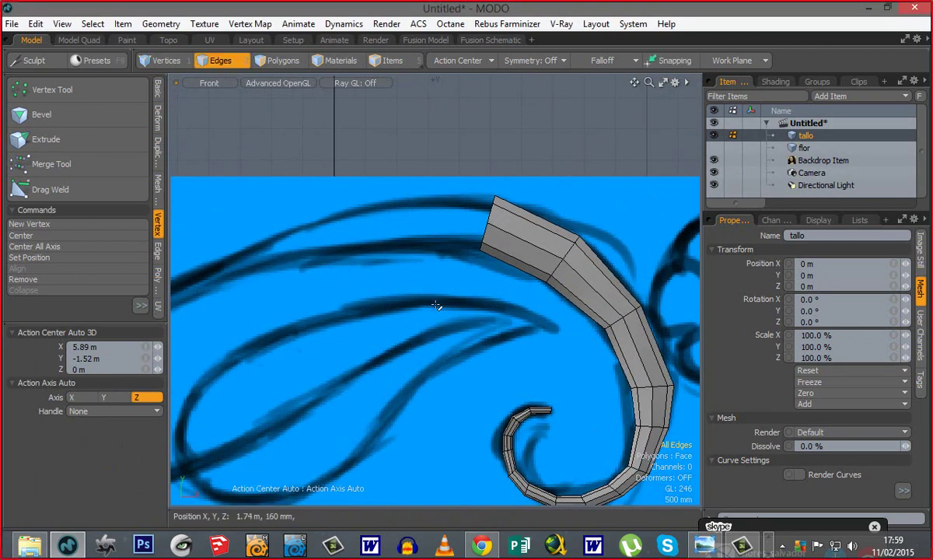
Step: Select the eight-edge open loop at the stem's wide end and return to the Front view
key(3)
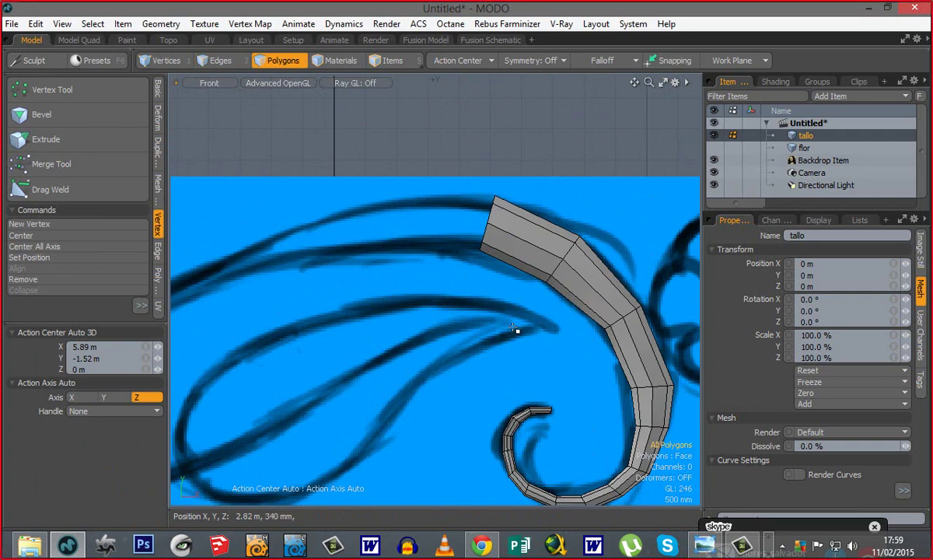
key(ctrl+space)
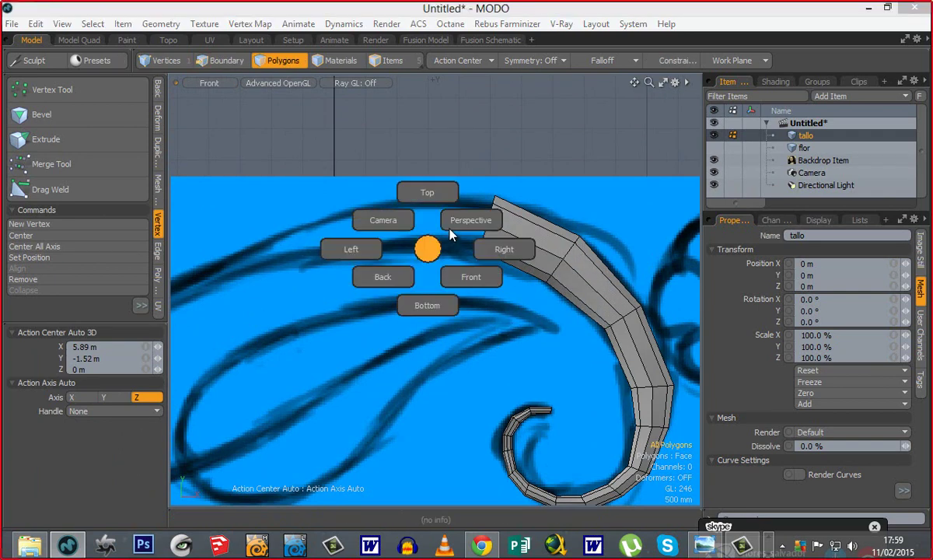
click(459, 223)
alt+drag(435, 258, 488, 242)
key(2)
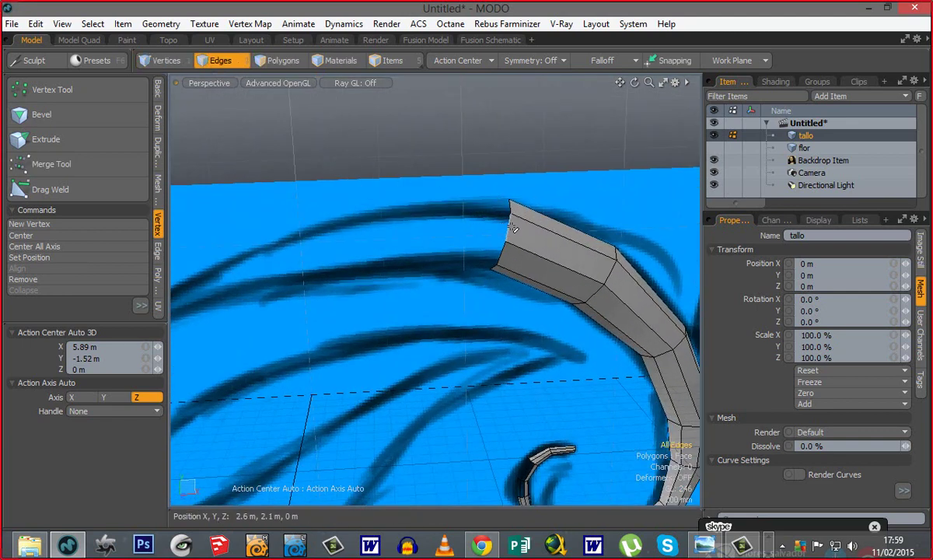
key(ctrl+space)
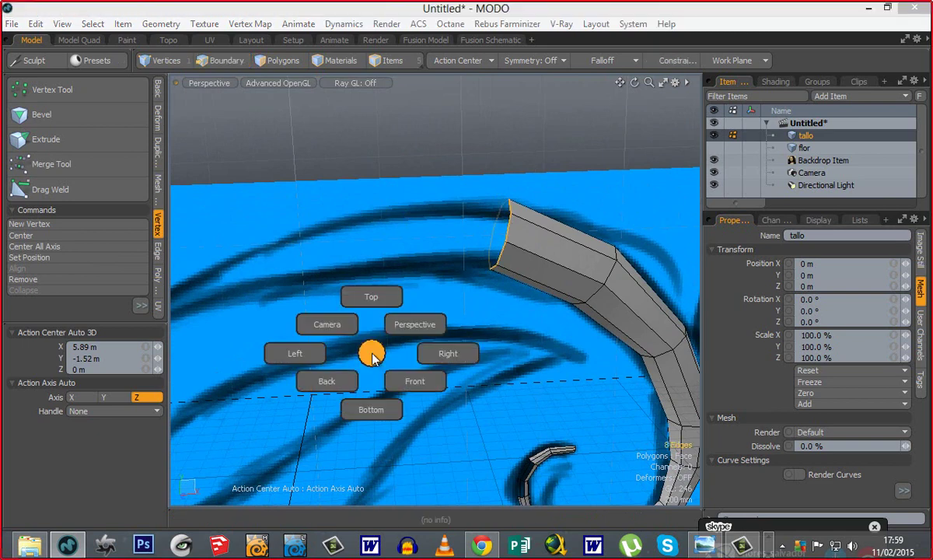
click(424, 390)
mouse_move(522, 367)
ctrl+alt+mouse_down()
mouse_move(453, 367)
mouse_move(549, 304)
ctrl+alt+mouse_up()
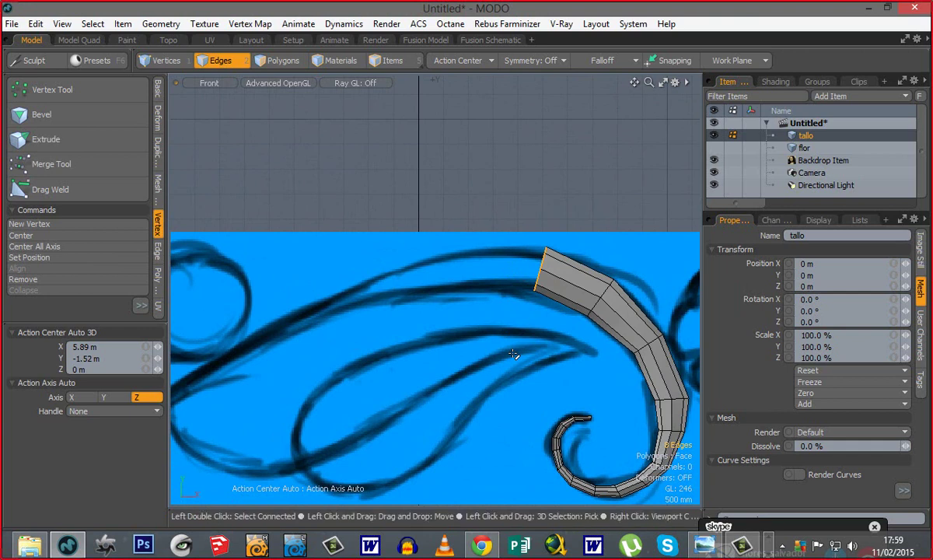
Step: Extend the selected wide-end loop about -1.68 m in X along the sketch and rotate its new end about 22.5° around Z
key(z)
mouse_move(560, 329)
mouse_down()
mouse_move(535, 317)
mouse_move(476, 329)
mouse_up()
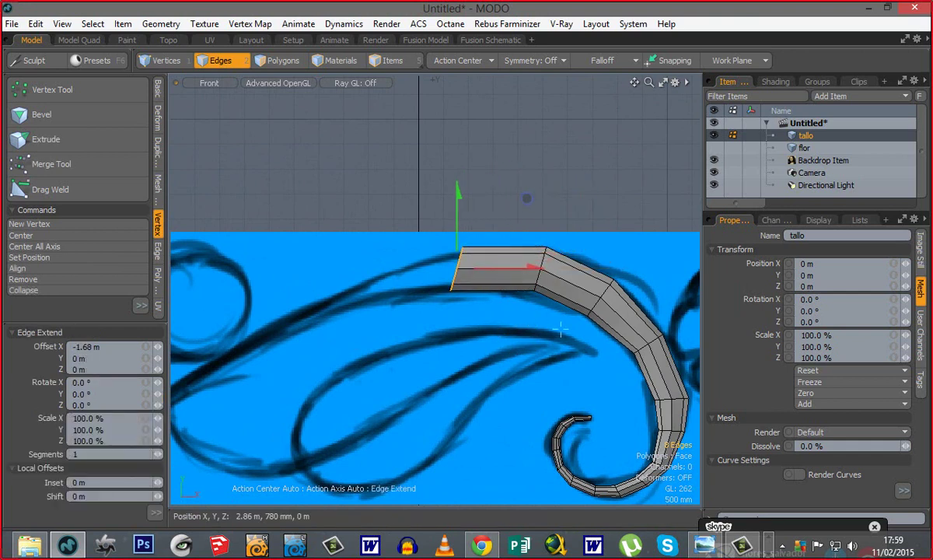
key(y)
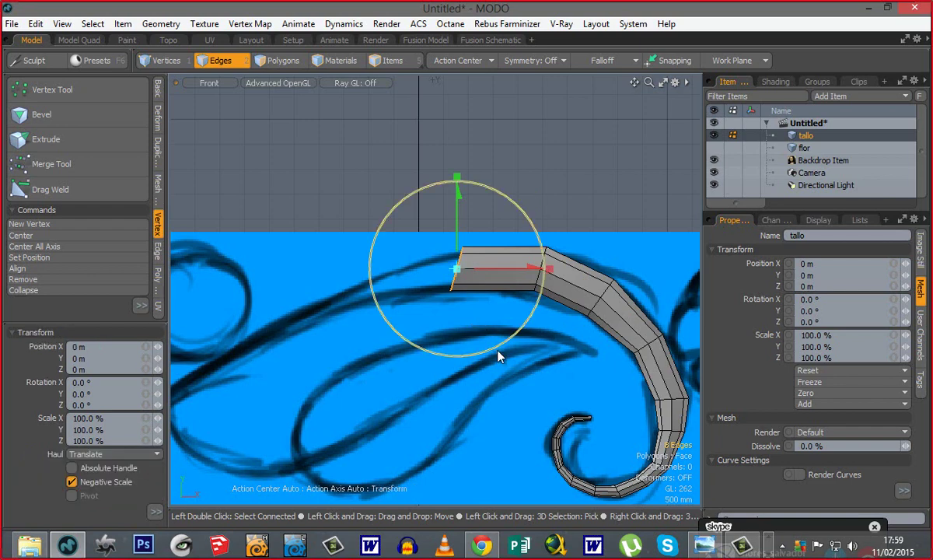
drag(496, 348, 512, 339)
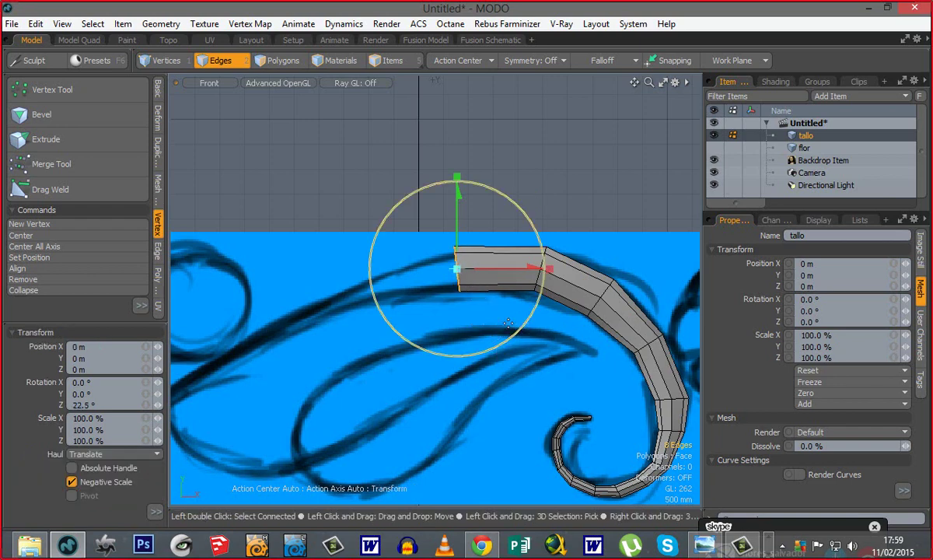
key(q)
Step: Extend the stem's end down along the sketched curve, rotate it to follow the line and scale it to about 63.5%
alt+shift+drag(446, 310, 508, 325)
key(z)
key(y)
key(r)
ctrl+alt+drag(439, 301, 465, 295)
drag(439, 262, 410, 263)
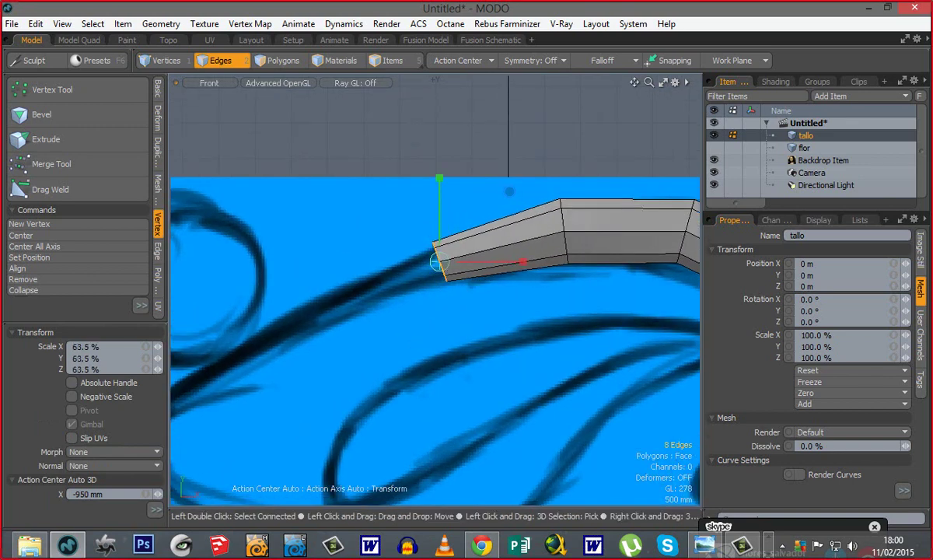
Step: Extend the narrowed end down the diagonal line to beside the round curl, rotating and scaling it to fit the sketch
ctrl+alt+drag(393, 327, 534, 279)
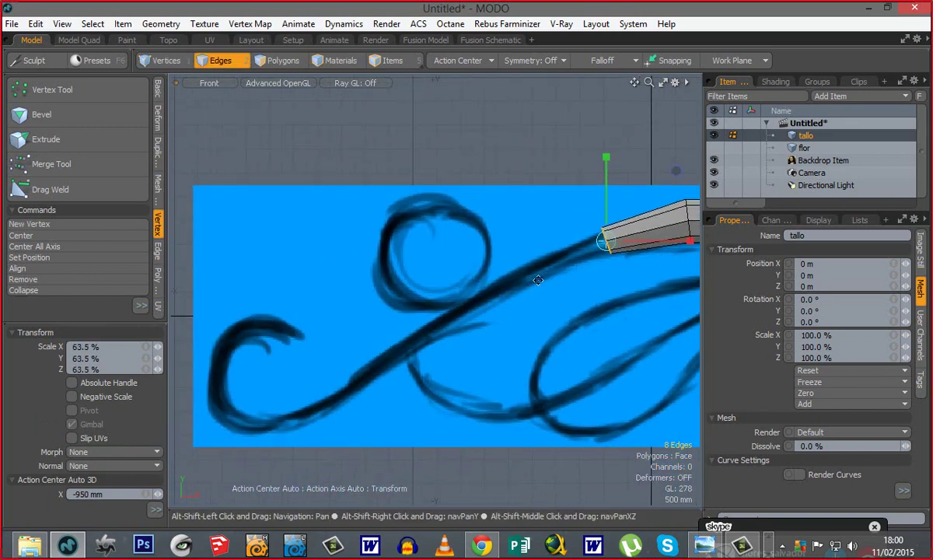
key(space)
key(z)
mouse_move(631, 279)
mouse_down()
mouse_move(541, 305)
mouse_move(537, 322)
mouse_up()
key(y)
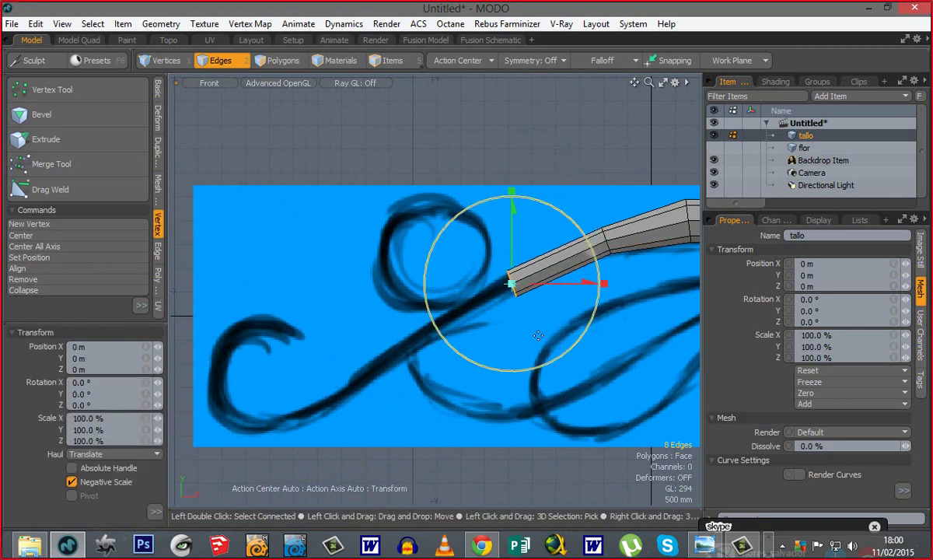
drag(558, 357, 570, 346)
key(r)
mouse_move(512, 285)
mouse_down()
mouse_move(531, 294)
mouse_move(532, 279)
mouse_move(465, 324)
mouse_move(497, 352)
mouse_up()
key(space)
Step: Extend the end about -1.82 m in X and -1.06 m in Y, rotate it 5° around Z and scale it to 83.5%
key(z)
key(y)
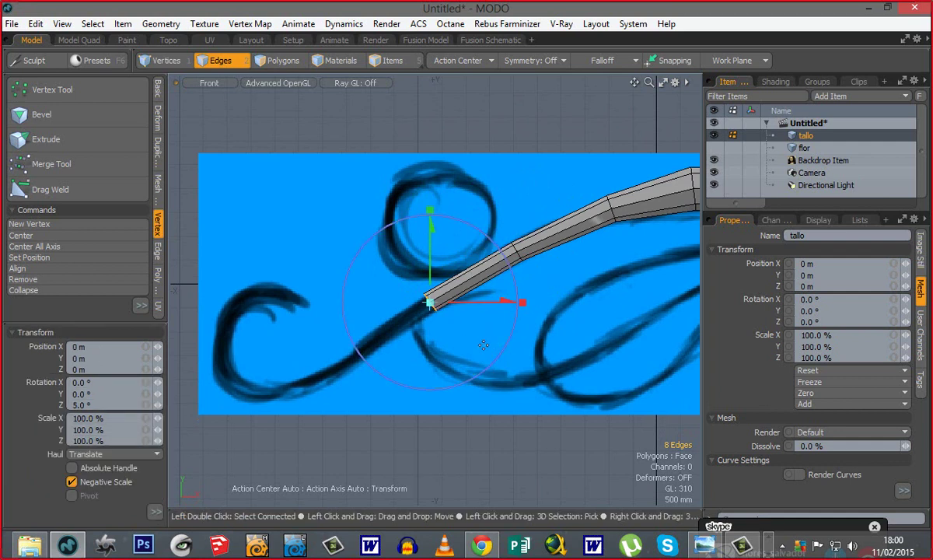
key(r)
drag(435, 311, 413, 311)
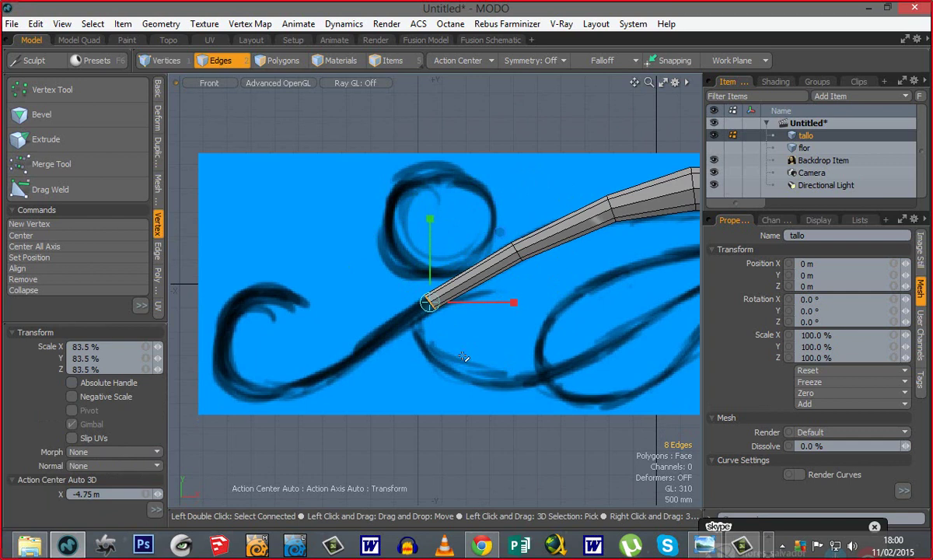
key(space)
Step: Extend the stem's end about -1.54 m in X and -1.1 m in Y, align its angle and scale it to about 71.5%
alt+shift+drag(406, 316, 493, 307)
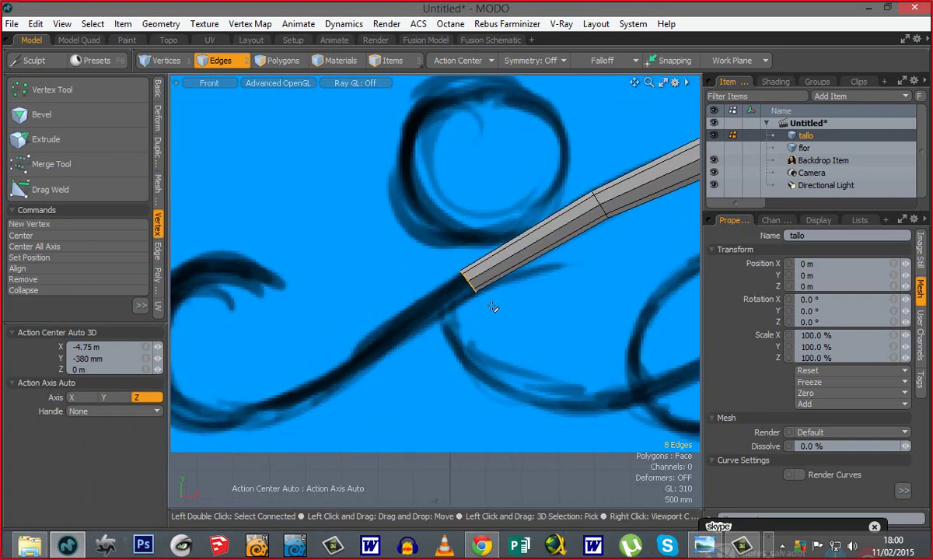
key(z)
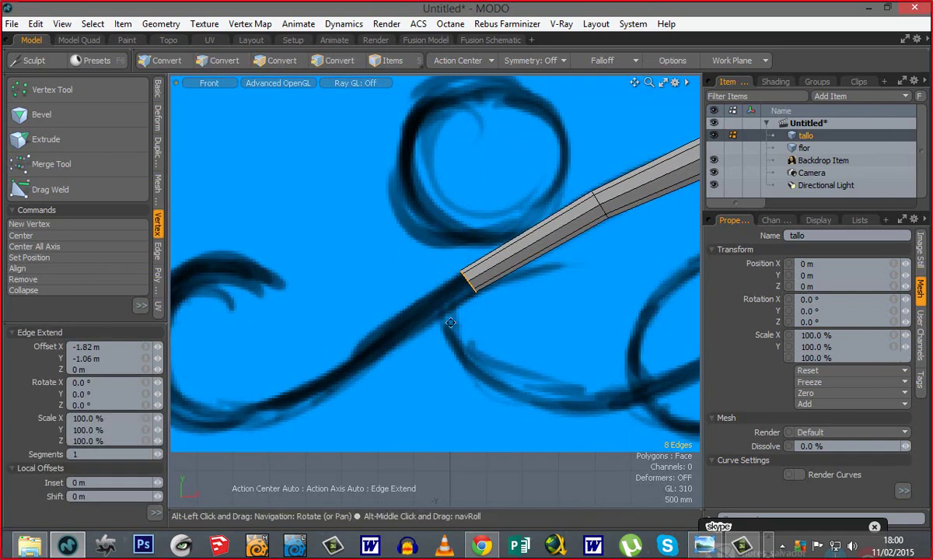
alt+shift+drag(495, 325, 467, 369)
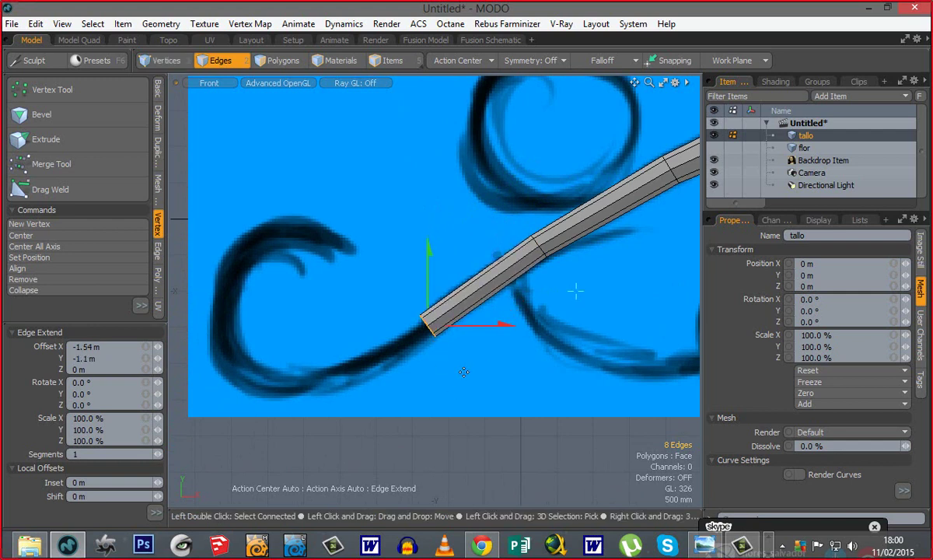
key(y)
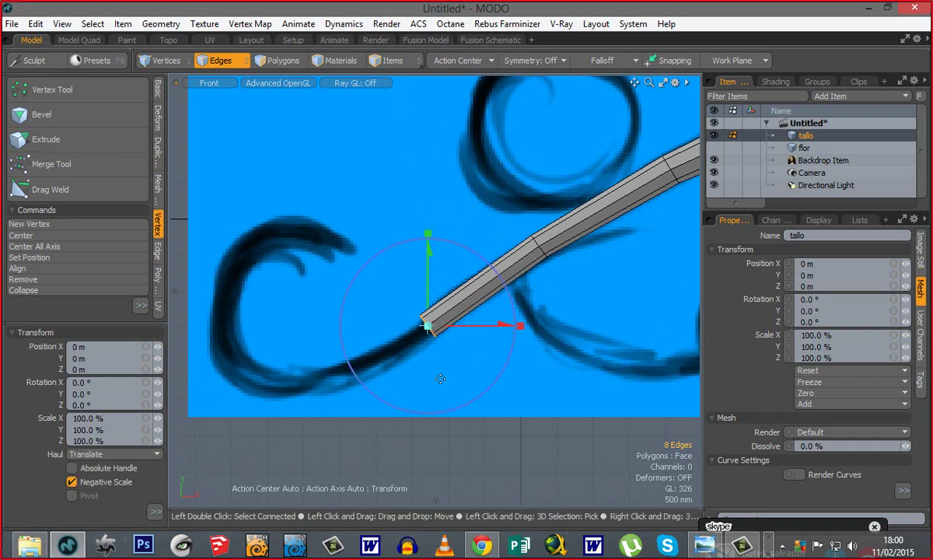
drag(484, 387, 492, 386)
key(r)
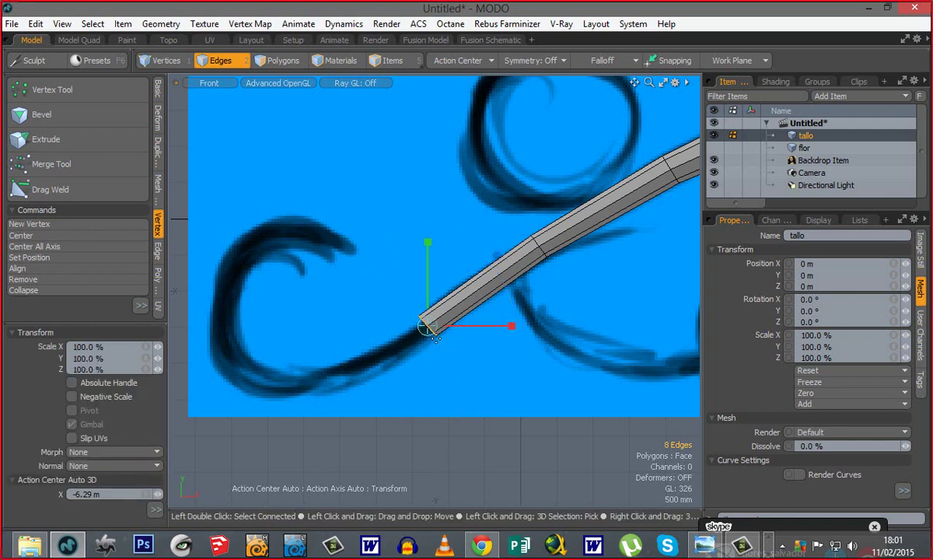
drag(428, 329, 409, 329)
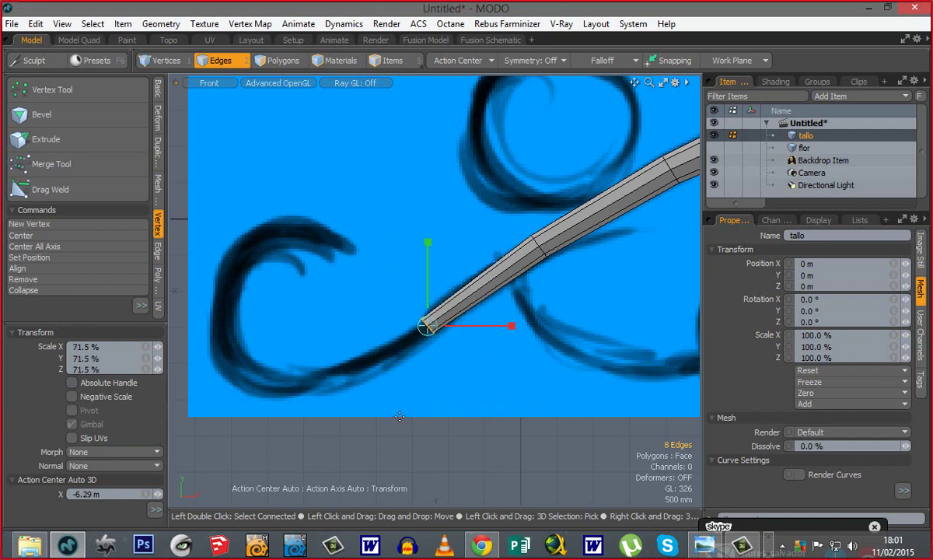
key(space)
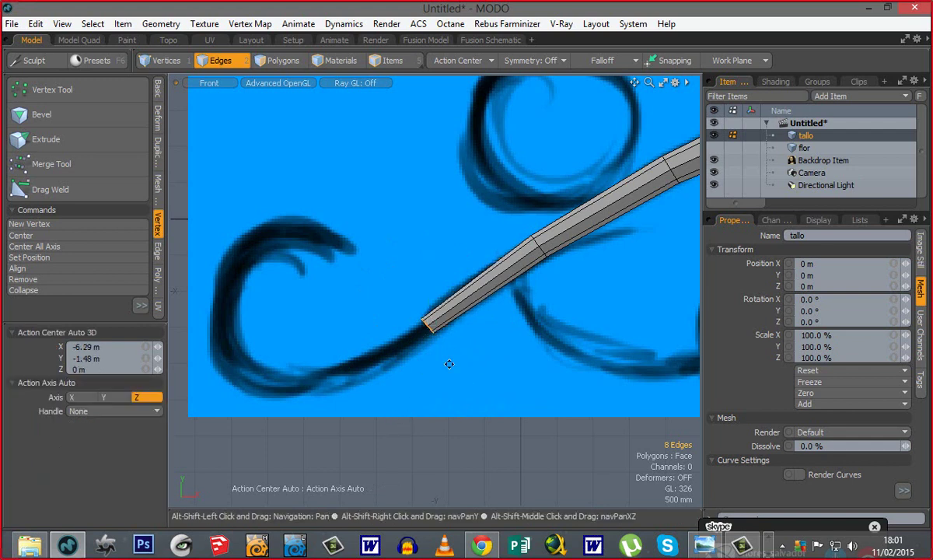
Step: Extend the end about -1.1 m in X and -680 mm in Y toward the final curl and rotate it to match
alt+shift+drag(448, 365, 497, 340)
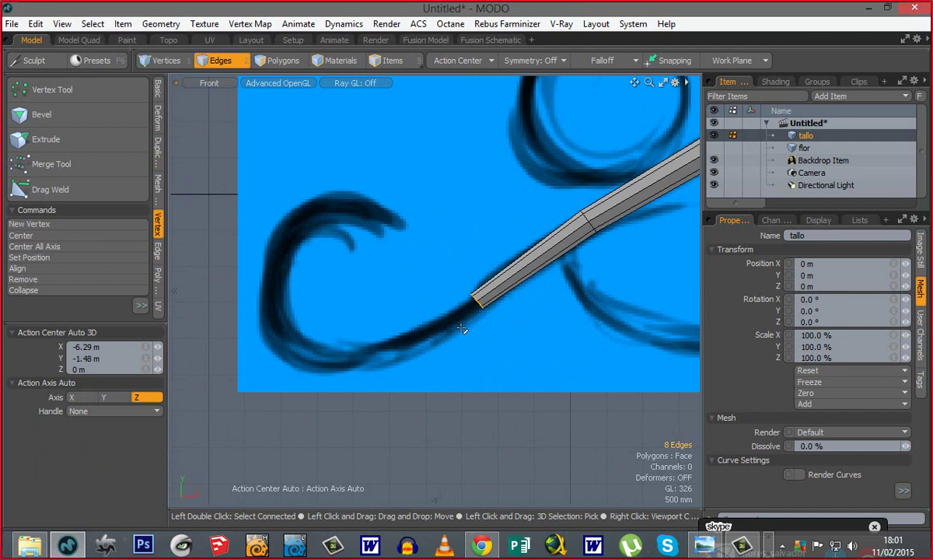
alt+shift+drag(482, 346, 495, 333)
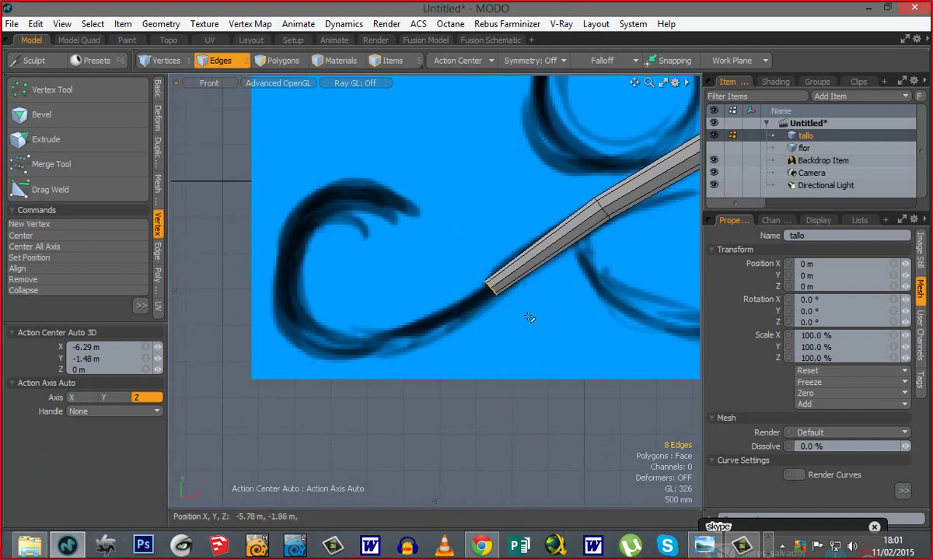
key(z)
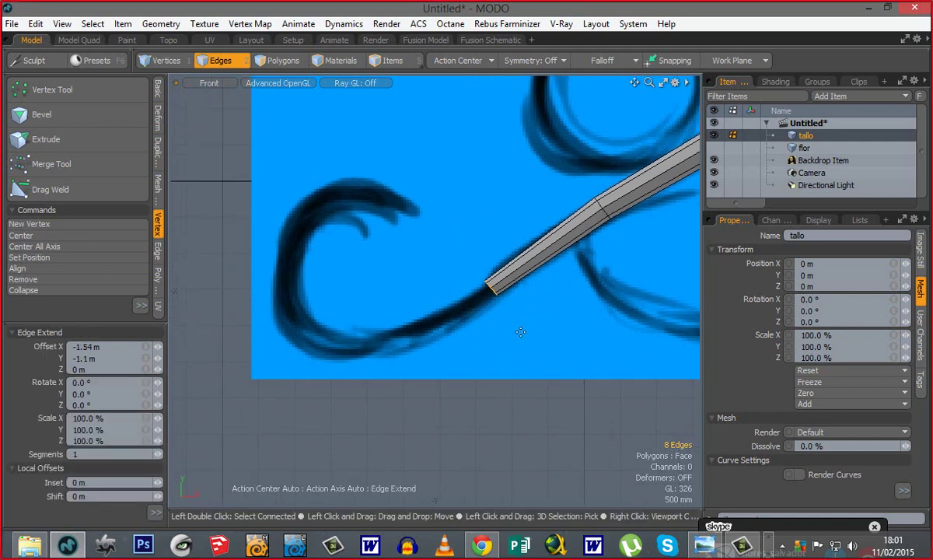
drag(520, 332, 441, 381)
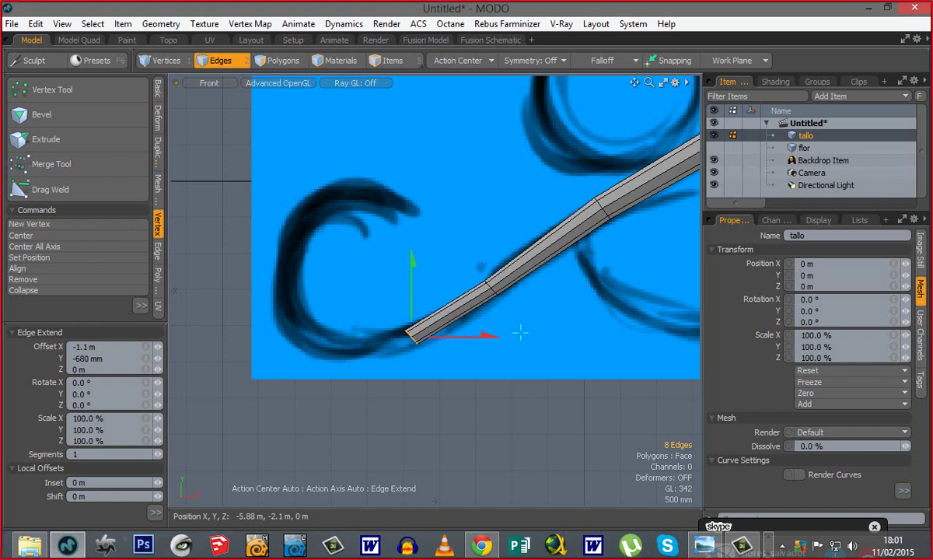
key(y)
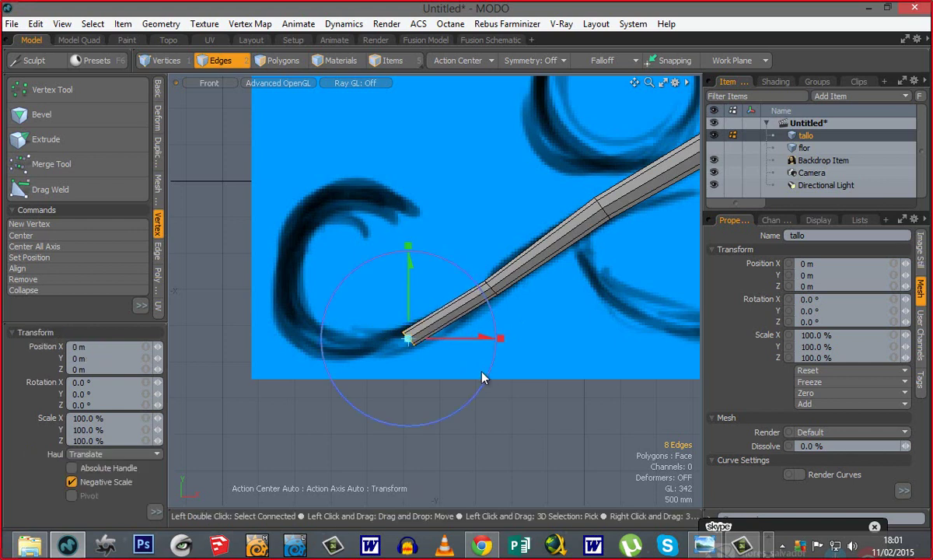
drag(483, 380, 471, 398)
key(space)
Step: Extend the stem almost horizontally along the underside of the final curl and rotate its open end to follow the bend
key(z)
drag(530, 363, 448, 367)
key(y)
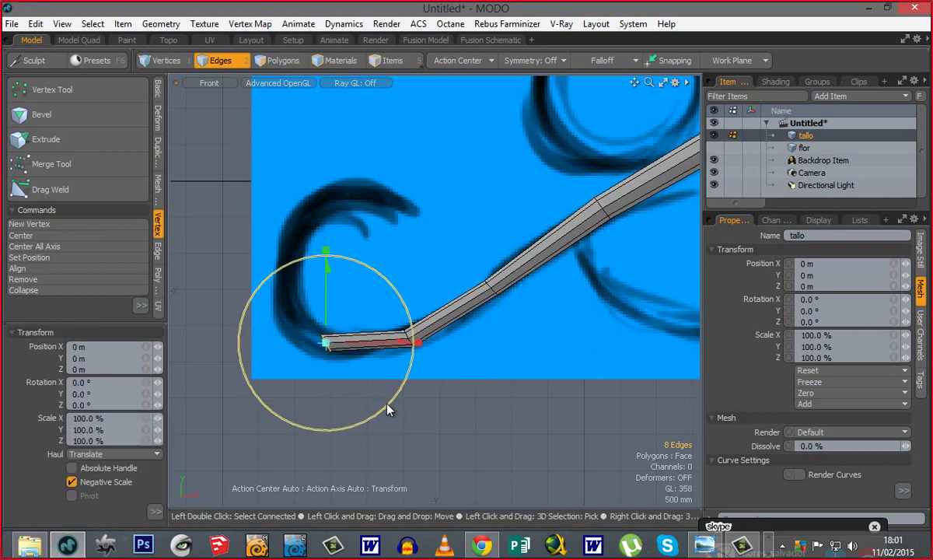
drag(389, 406, 321, 399)
key(q)
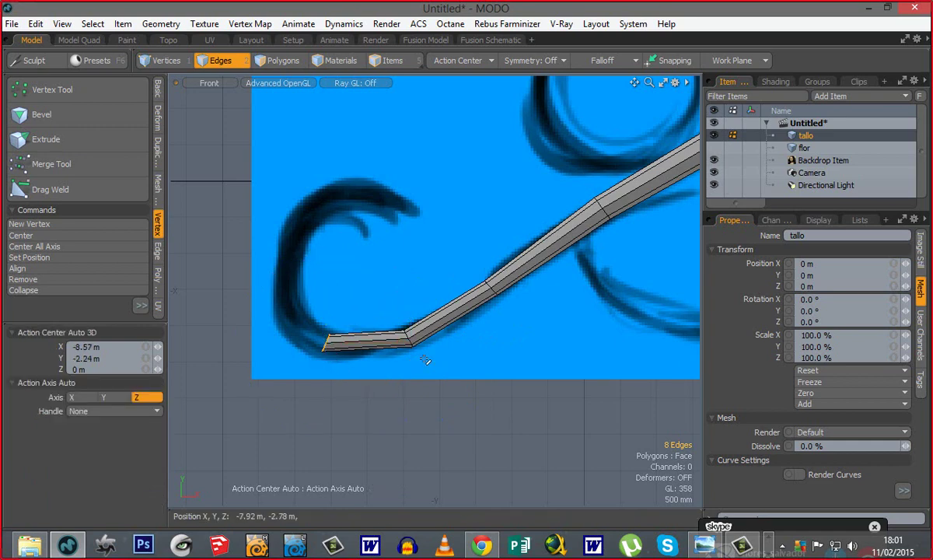
Step: Move the edge loop midway along the diagonal about -20 mm in X and 90 mm in Y, and adjust the loop at the lower bend
alt+shift+drag(494, 346, 429, 369)
key(w)
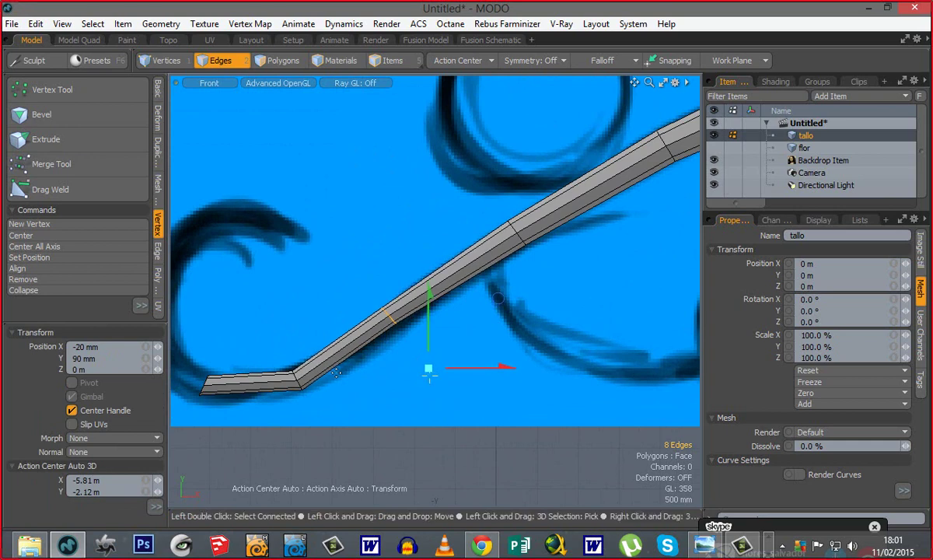
key(space)
middle_drag(277, 406, 275, 406)
key(w)
drag(332, 405, 499, 392)
key(space)
Step: Reselect the stem's open end loop, extend it up around the curl's lower outer bend and rotate it to follow the sketch
click(352, 385)
middle_drag(376, 359, 323, 438)
key(z)
drag(409, 395, 367, 338)
key(y)
drag(375, 374, 340, 346)
key(space)
Step: Extend the open end about 150 mm in X and 850 mm in Y up the curl's outer side and rotate it
key(z)
key(y)
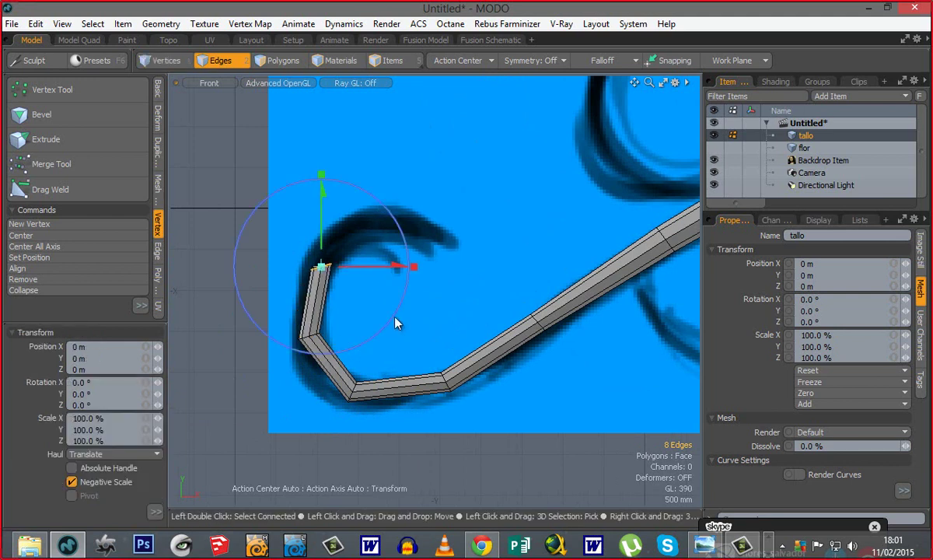
drag(392, 315, 361, 335)
key(space)
Step: Extend the end about 690 mm in X and 580 mm in Y to the curl's crest, rotate it and scale it to 76.5%
key(z)
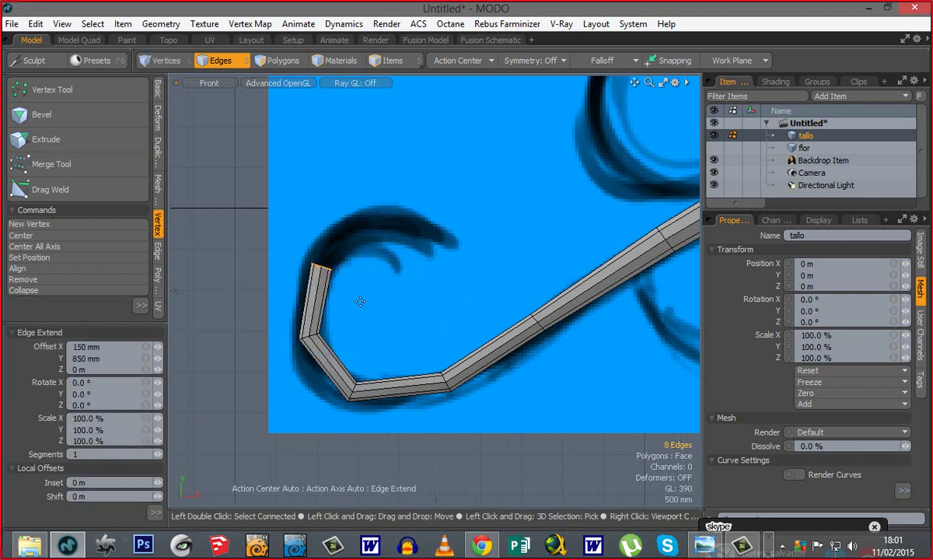
drag(338, 297, 395, 254)
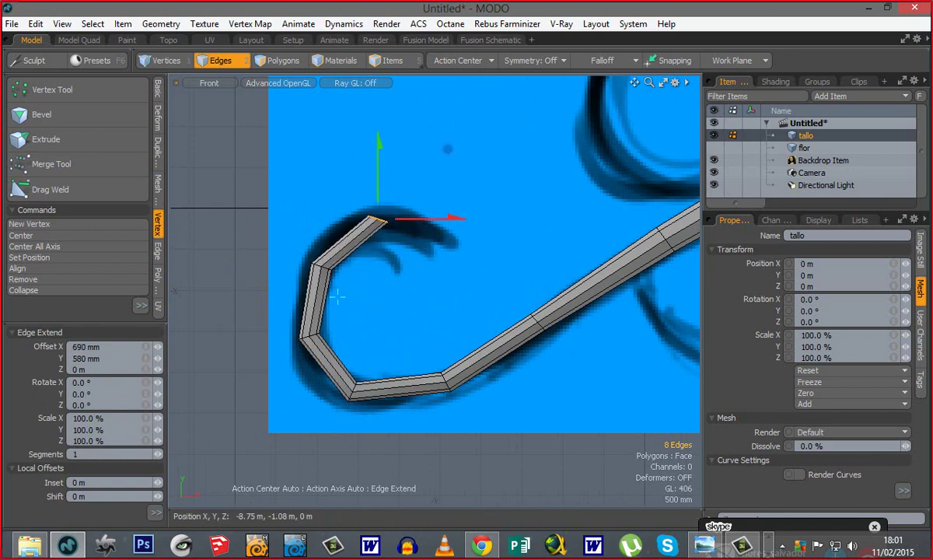
key(y)
drag(427, 293, 307, 283)
key(r)
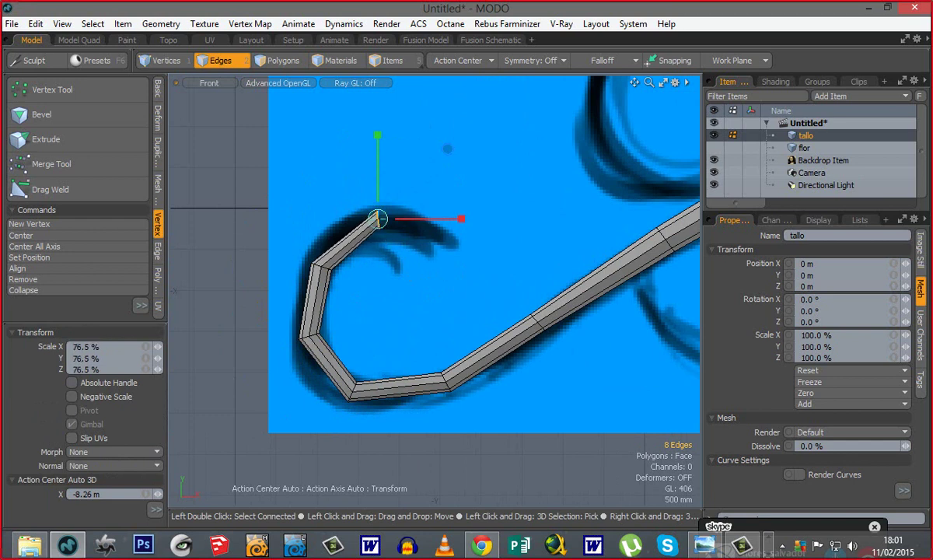
Step: Extend the stem over the crest to the curl's tip, rotate the end loop and taper it to 56% scale
key(z)
drag(392, 245, 465, 260)
key(y)
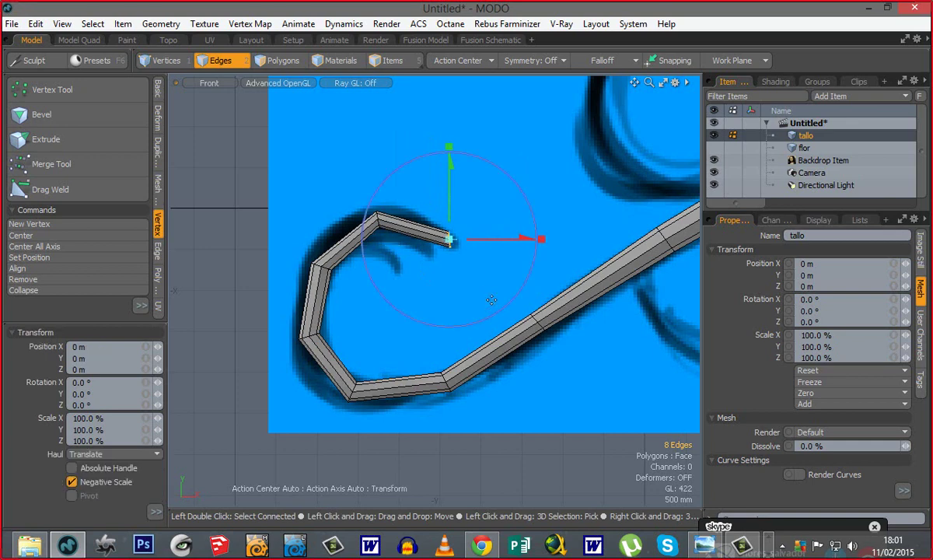
drag(496, 317, 419, 311)
ctrl+alt+drag(459, 240, 555, 246)
key(r)
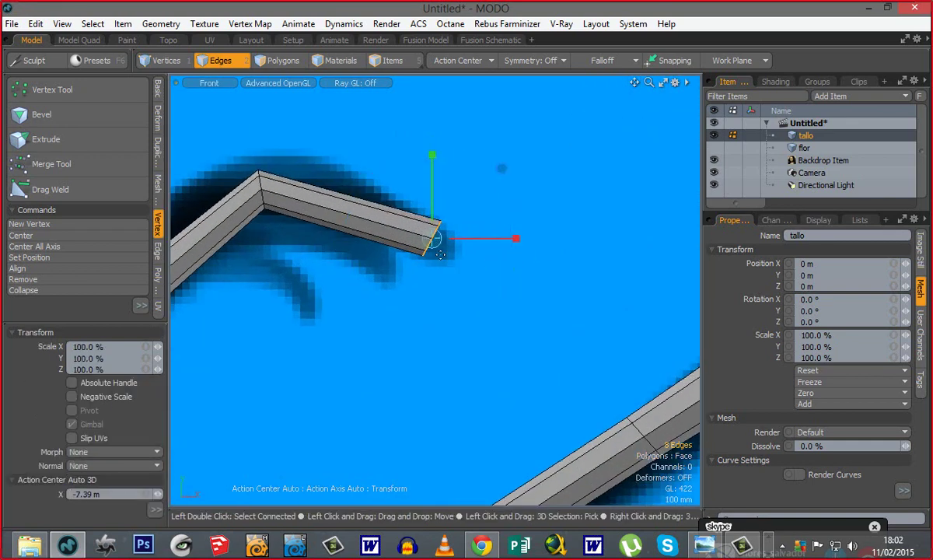
drag(439, 245, 379, 245)
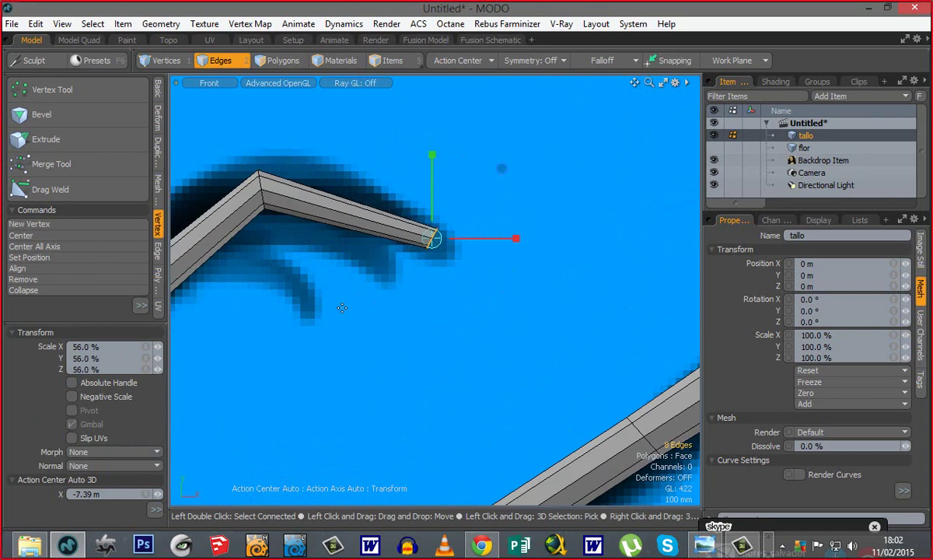
Step: Loop-slice the stem segment along the underside of the curl and move the new loop about -20 mm in Y to match the sketch
key(q)
click(456, 357)
ctrl+alt+drag(457, 356, 281, 377)
alt+shift+drag(393, 419, 484, 396)
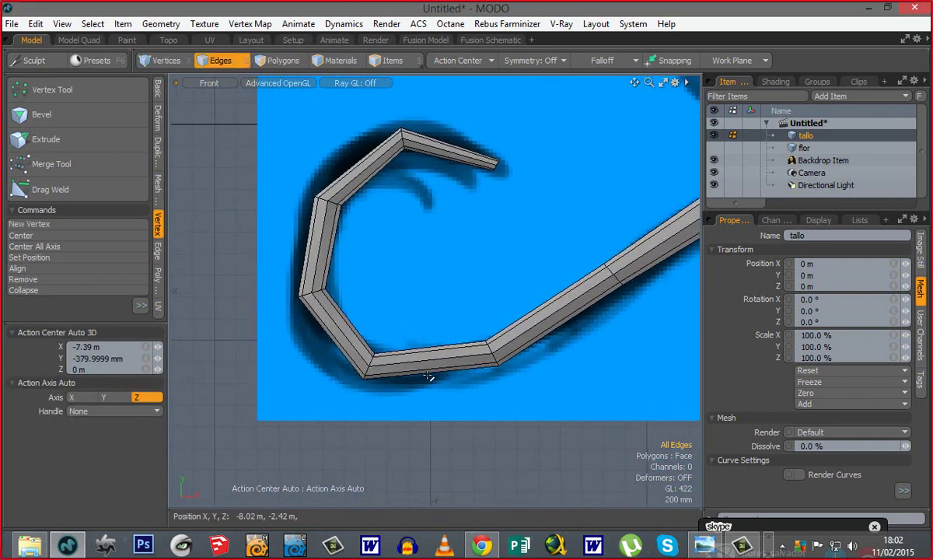
key(alt+c)
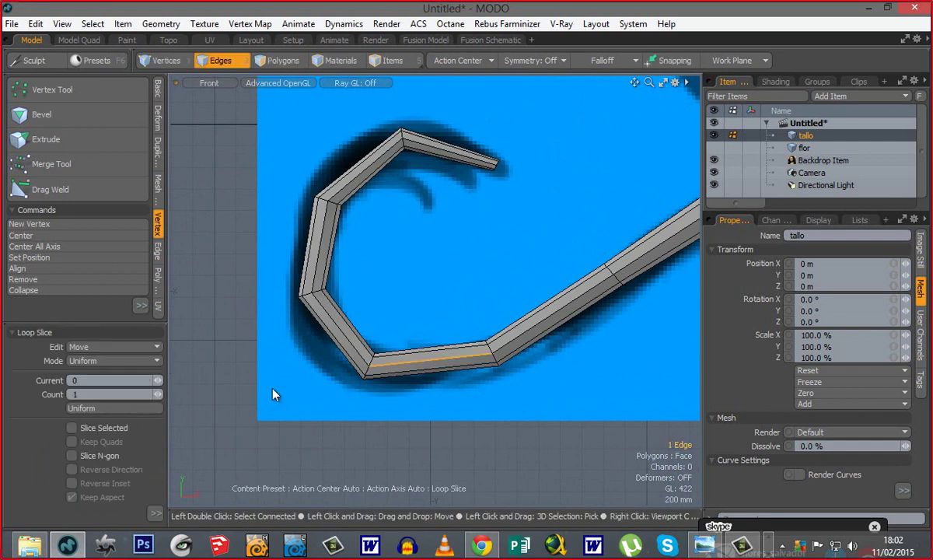
key(w)
drag(475, 397, 475, 402)
click(444, 413)
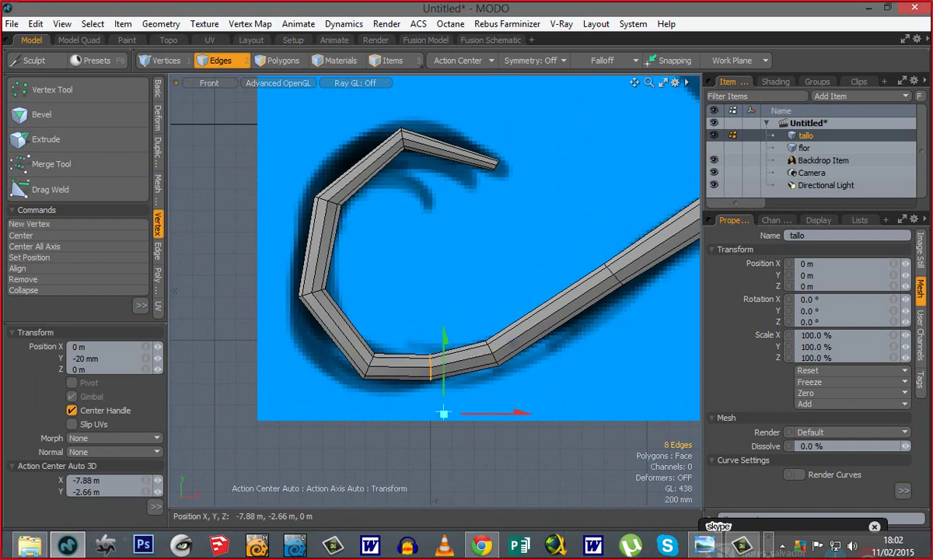
key(q)
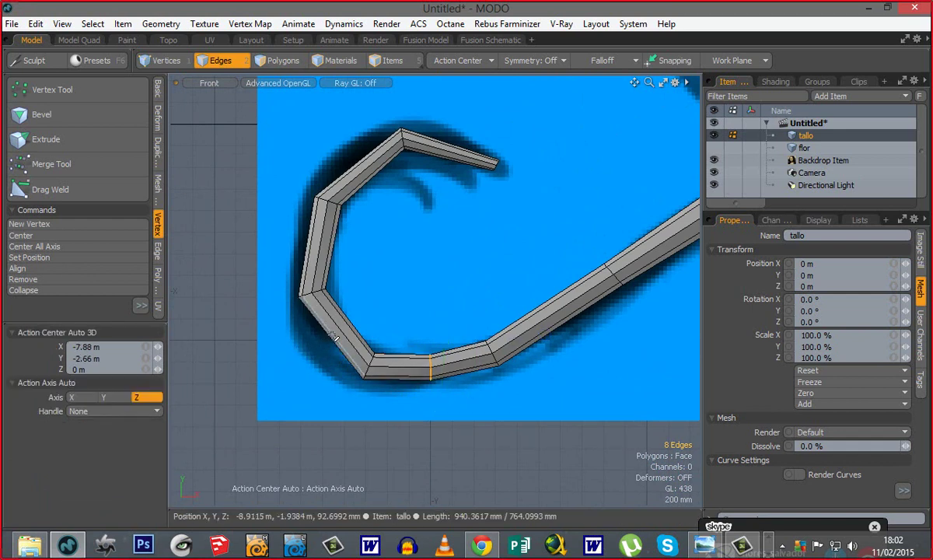
Step: Loop-slice the curl's lower outer bend and outer side segments, moving each new loop outward to follow the sketch
click(329, 341)
key(alt+c)
key(w)
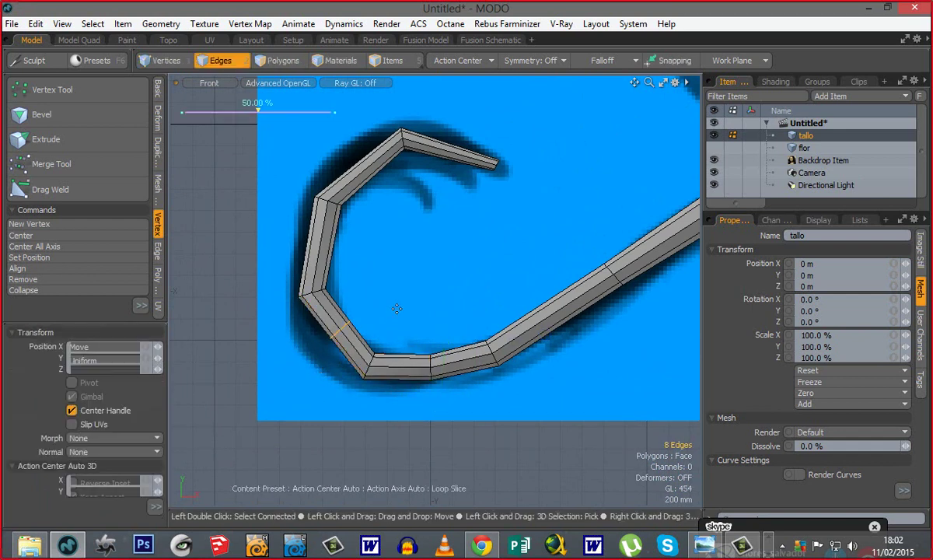
drag(399, 301, 385, 315)
key(space)
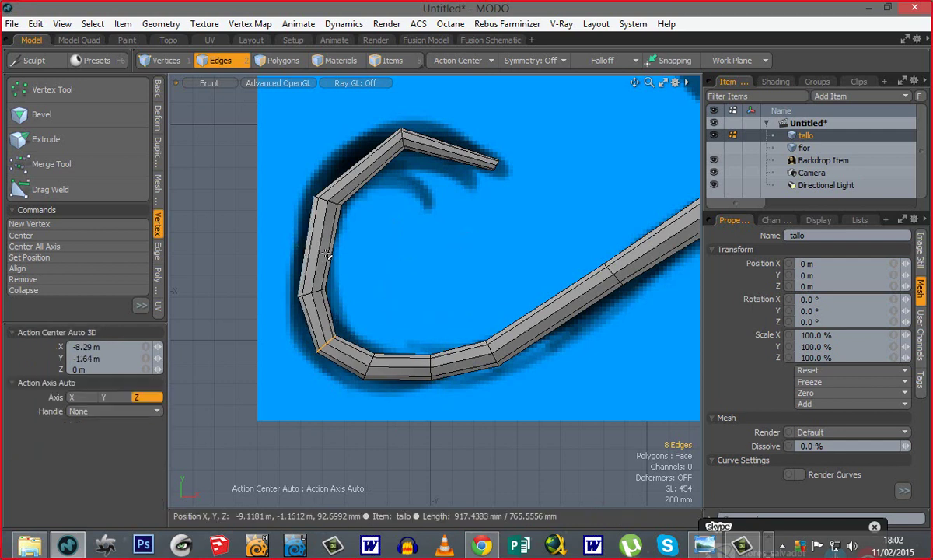
key(alt+c)
key(w)
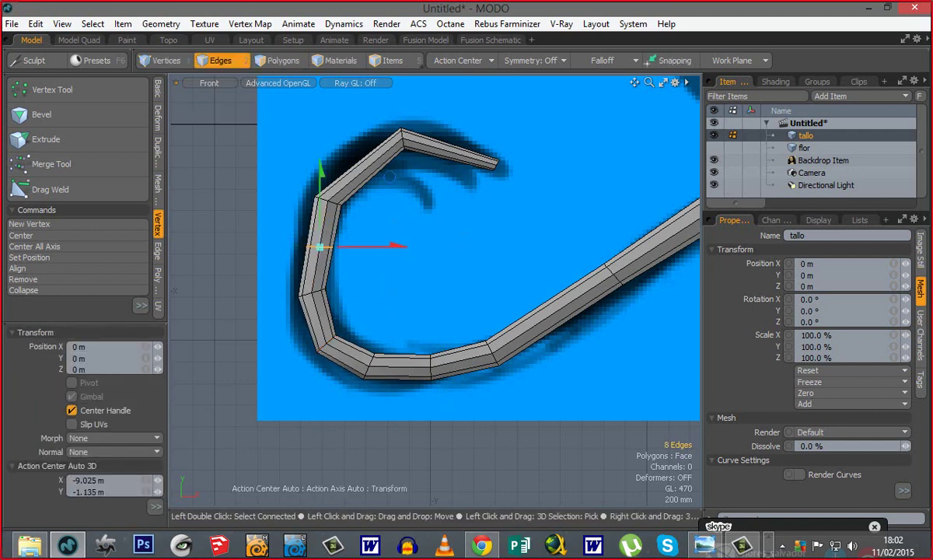
drag(396, 293, 391, 292)
key(space)
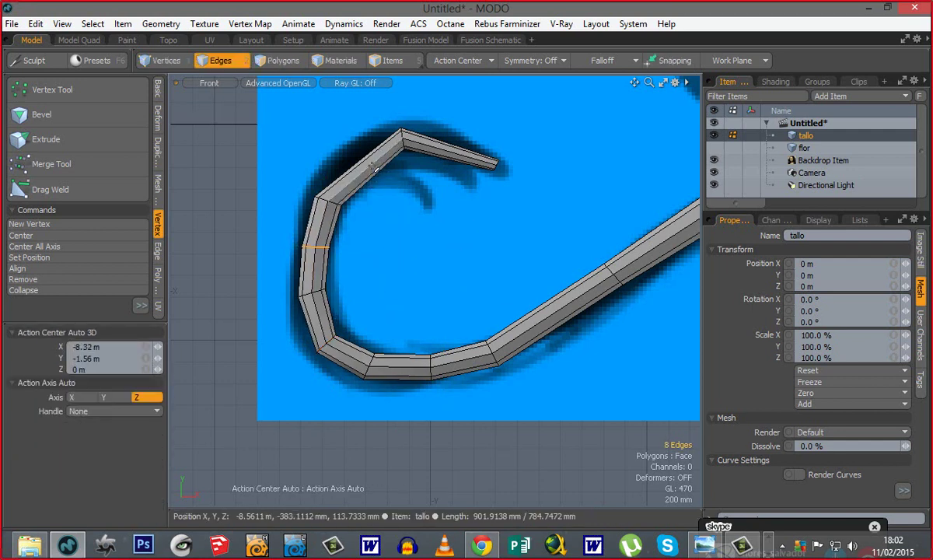
Step: Loop-slice the curl's upper outer segment and its tip segment, moving the new loops outward, the tip one about 90 mm in Y
click(357, 176)
key(alt+c)
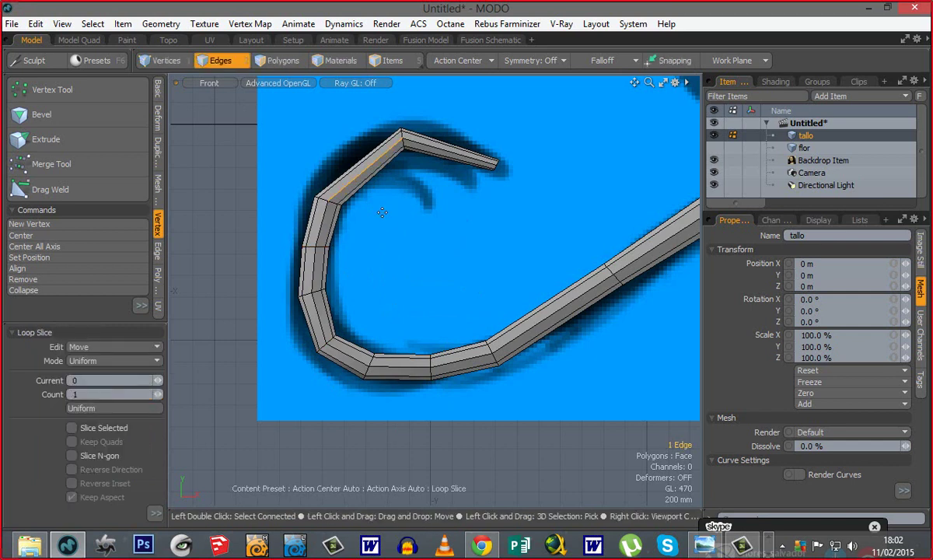
key(w)
drag(388, 218, 379, 211)
key(q)
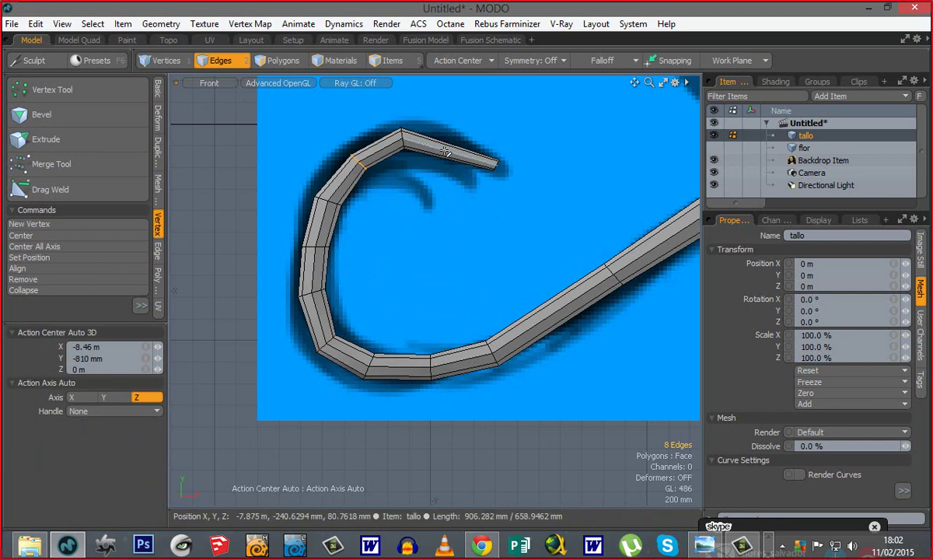
click(447, 151)
key(alt+c)
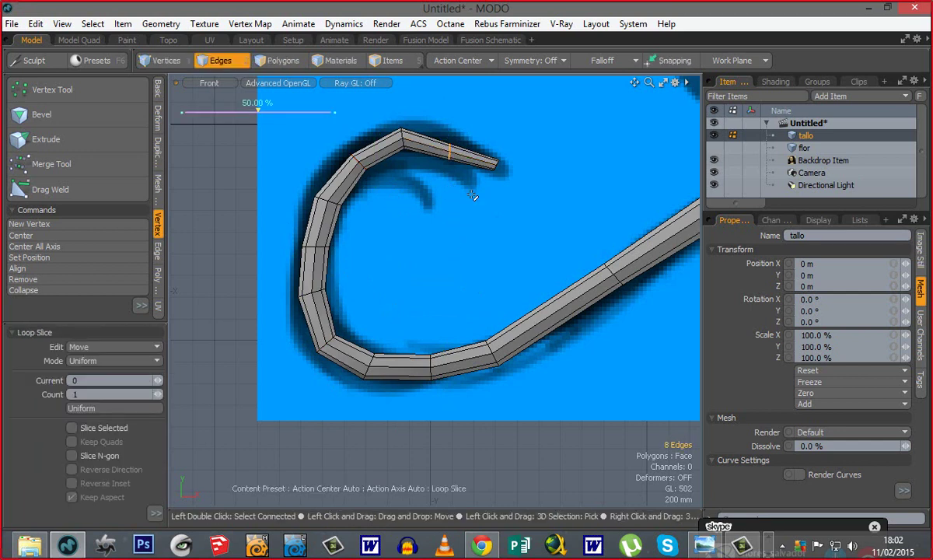
key(w)
drag(448, 213, 448, 205)
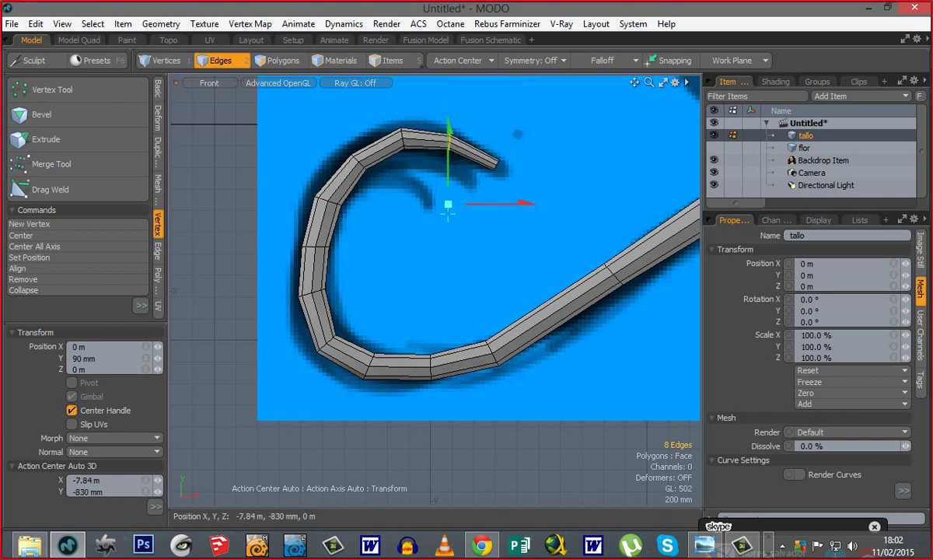
key(space)
click(398, 304)
Step: Hide the backdrop sketch and show the stem in the perspective view
scroll(397, 304, down, 9)
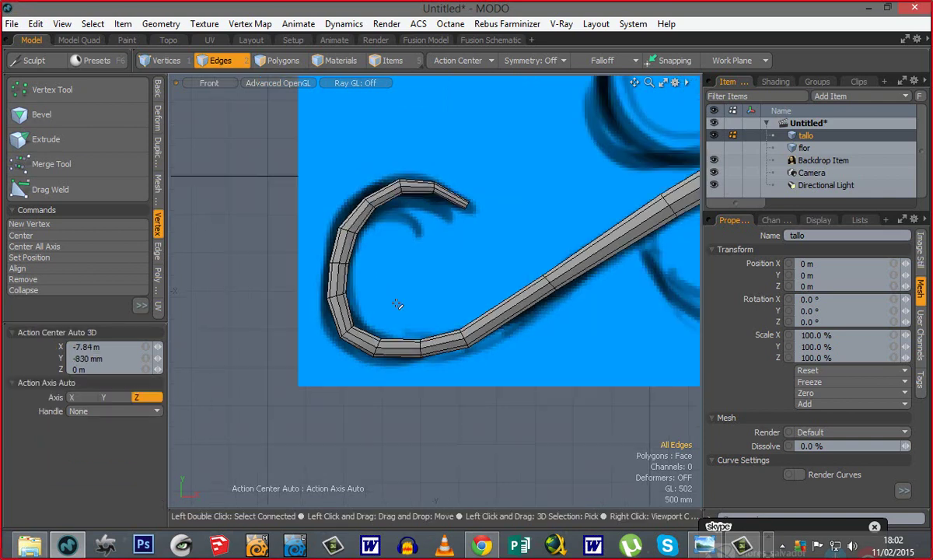
alt+shift+drag(567, 325, 442, 299)
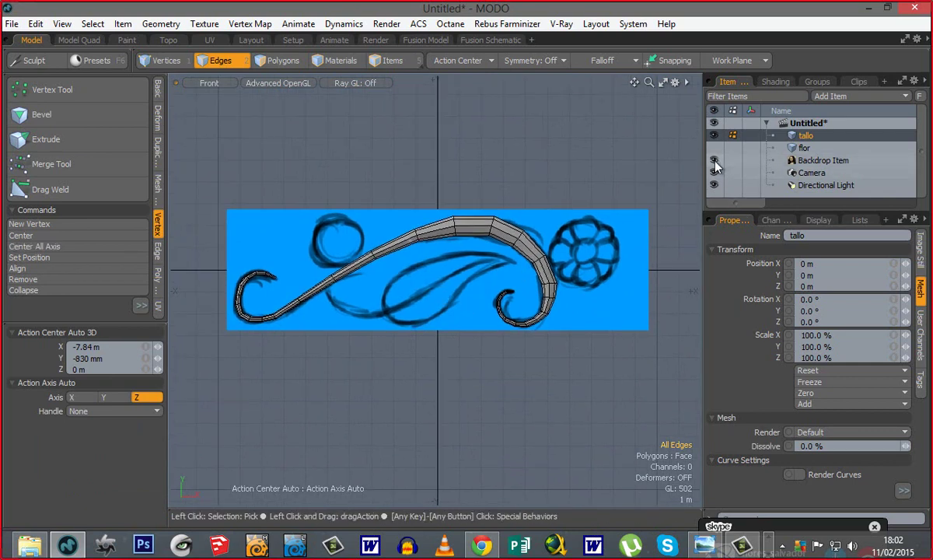
click(714, 161)
key(ctrl+space)
click(458, 279)
ctrl+alt+drag(458, 279, 556, 267)
alt+drag(497, 305, 413, 294)
alt+drag(494, 335, 288, 313)
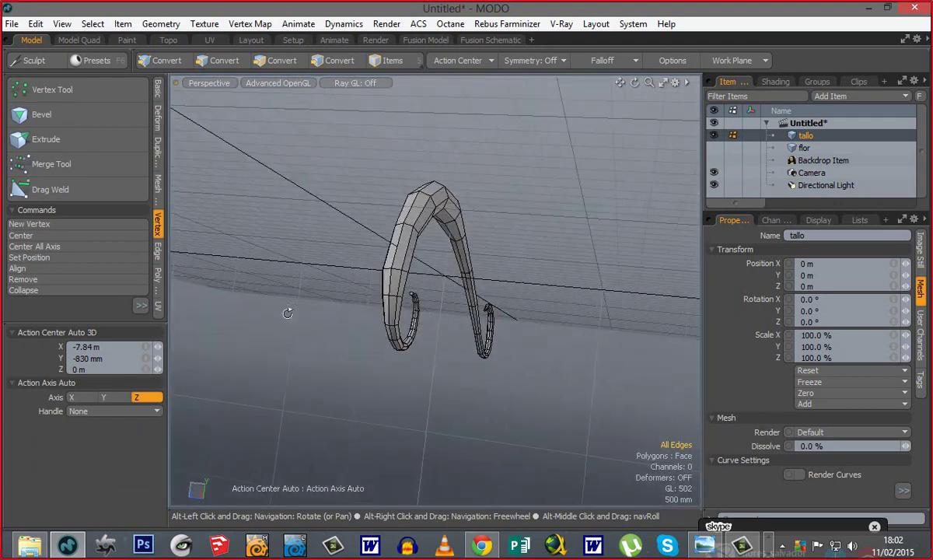
Step: Widen the narrow edge loop on the outer side of the stem's main arc to 120% scale in Z
alt+drag(315, 260, 418, 383)
alt+drag(441, 424, 464, 420)
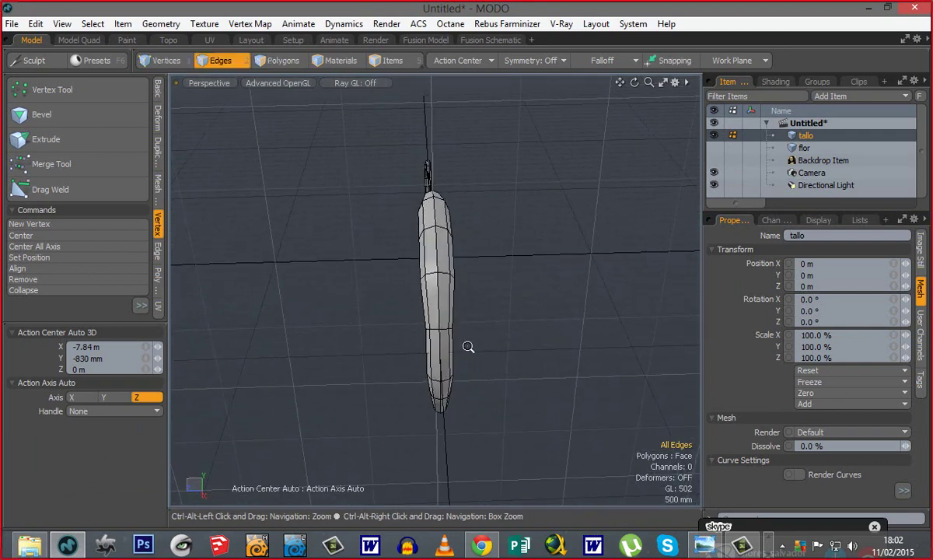
ctrl+alt+drag(468, 347, 504, 318)
alt+drag(427, 377, 442, 359)
double_click(414, 312)
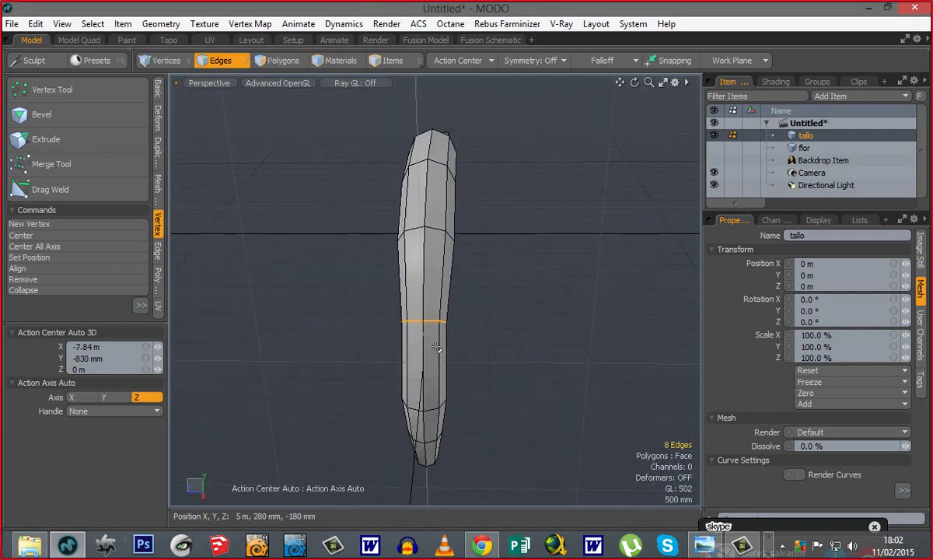
key(r)
alt+drag(386, 349, 378, 359)
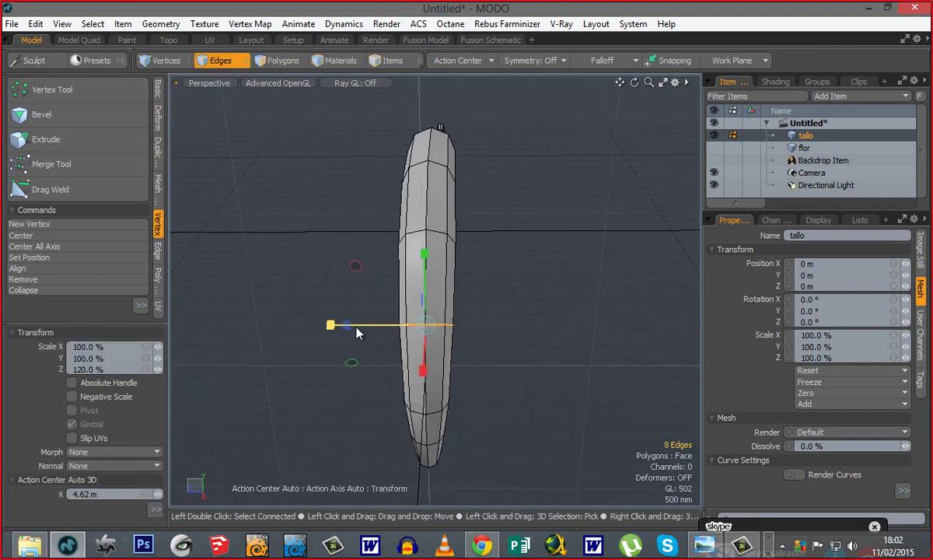
key(space)
Step: Widen the edge loop where the thick arc narrows into the long diagonal to 112% scale in Z
alt+drag(345, 425, 521, 371)
alt+shift+drag(252, 354, 445, 225)
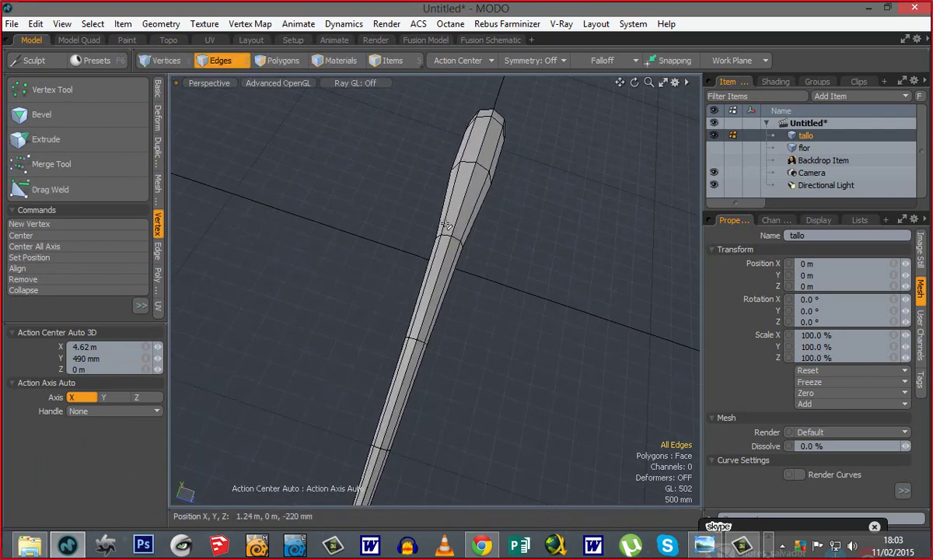
key(r)
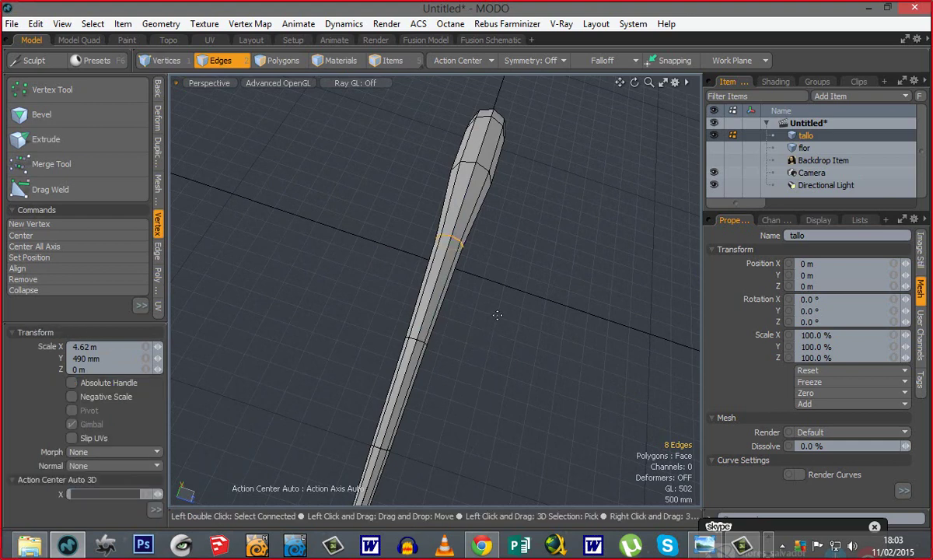
drag(518, 265, 522, 266)
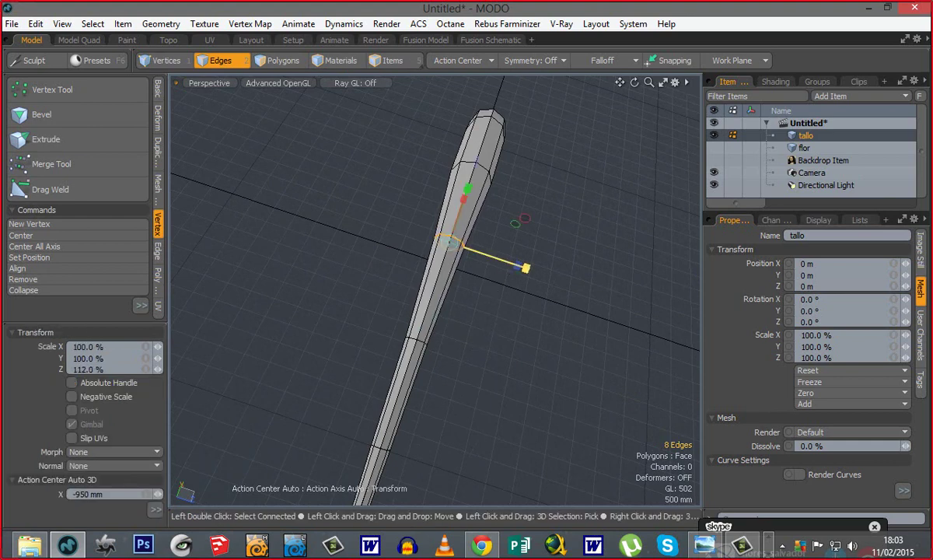
key(space)
click(572, 389)
Step: Delete the two adjacent segments with distorted, overlapping faces on the outer side of the stem's smaller curl
alt+drag(579, 396, 489, 257)
alt+drag(441, 301, 587, 226)
alt+drag(429, 227, 635, 273)
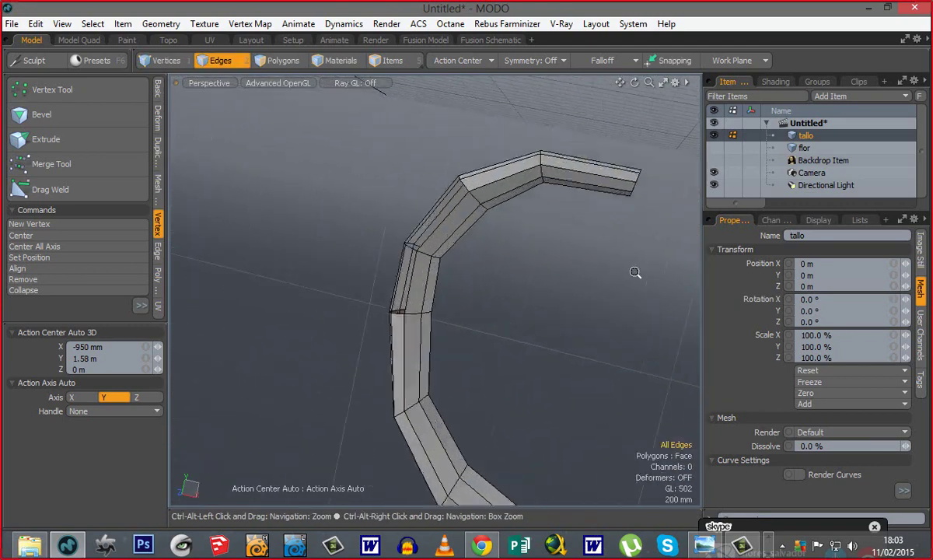
alt+shift+drag(446, 295, 467, 279)
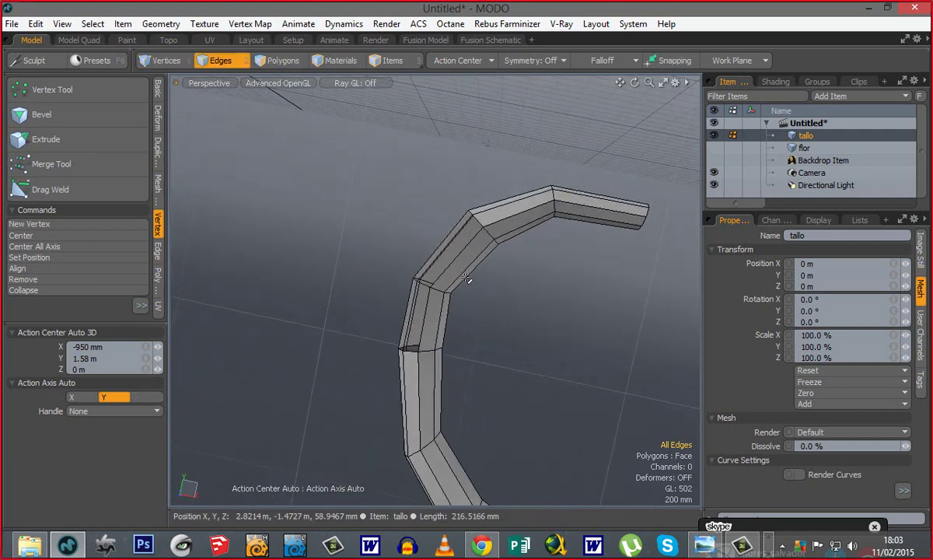
key(3)
middle_drag(328, 156, 506, 391)
key(shift+a)
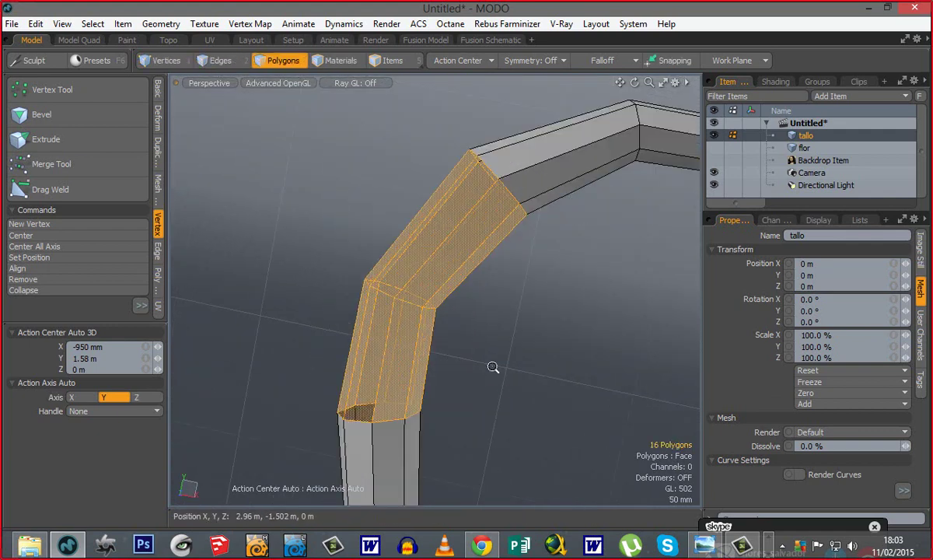
ctrl+alt+drag(493, 367, 409, 371)
alt+shift+drag(469, 394, 452, 358)
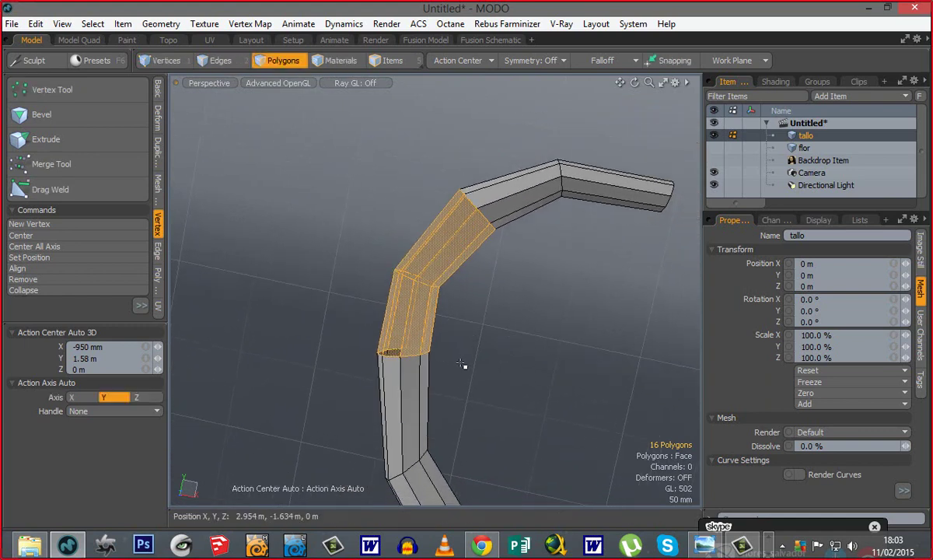
key(Delete)
Step: Bridge the two open border loops across the gap in the smaller curl
alt+drag(410, 277, 470, 250)
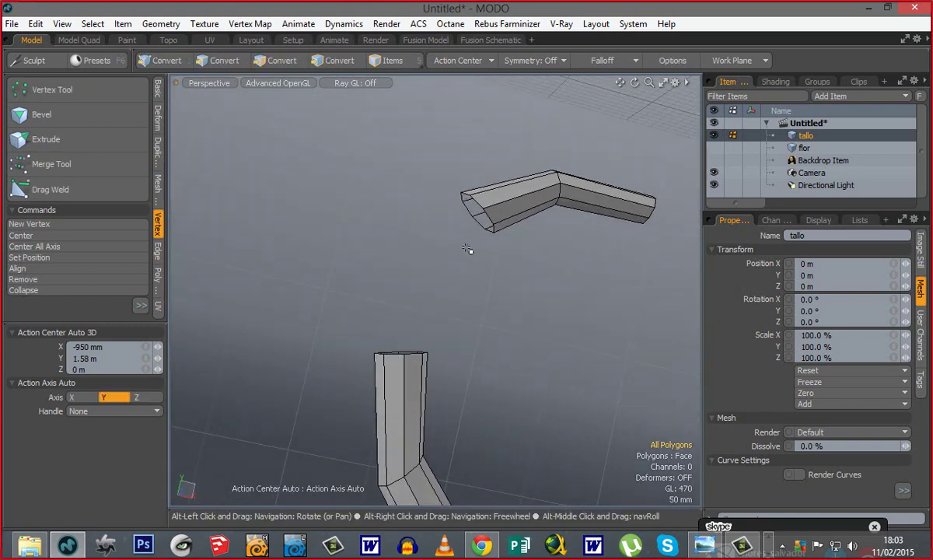
key(2)
alt+drag(458, 286, 423, 336)
right_click(413, 356)
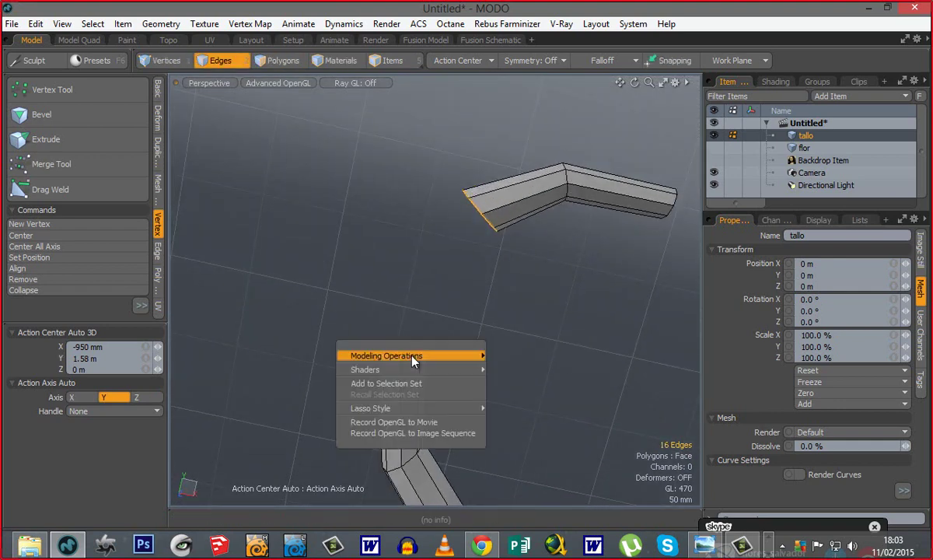
mouse_move(413, 358)
click(509, 397)
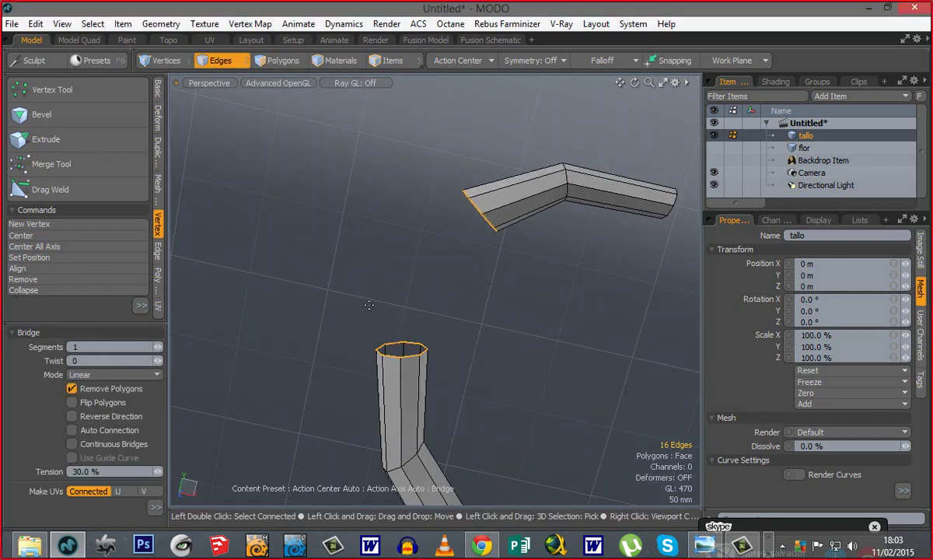
click(400, 303)
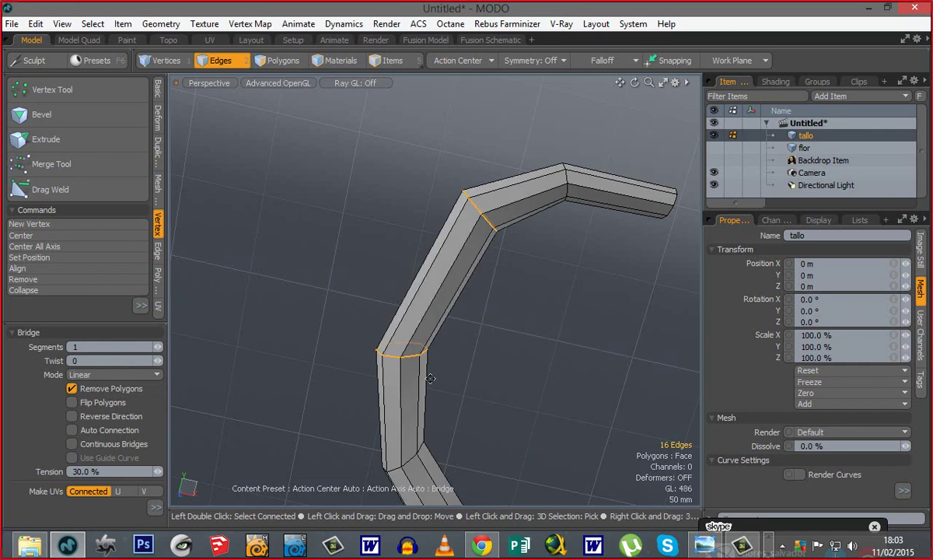
Step: Set the bridge to 2 segments and finish it
alt+shift+drag(430, 379, 409, 301)
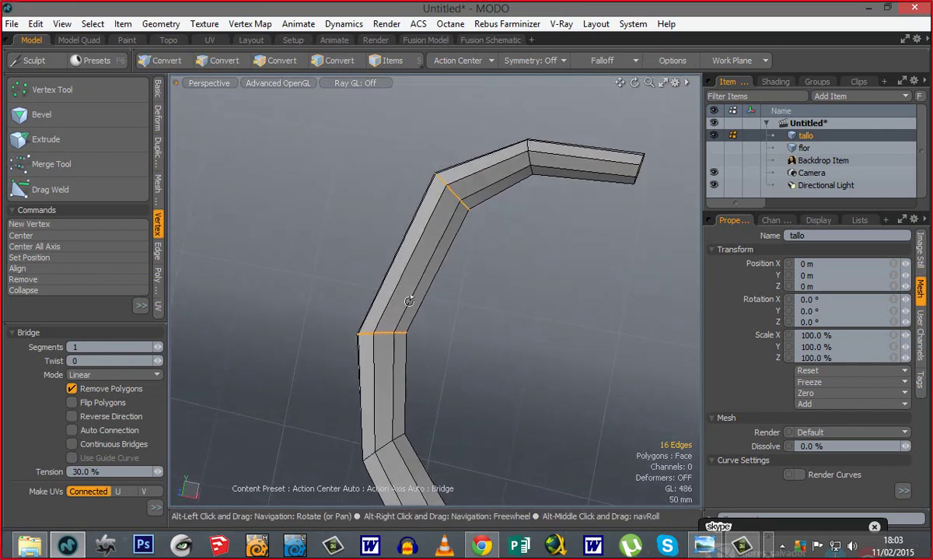
click(160, 348)
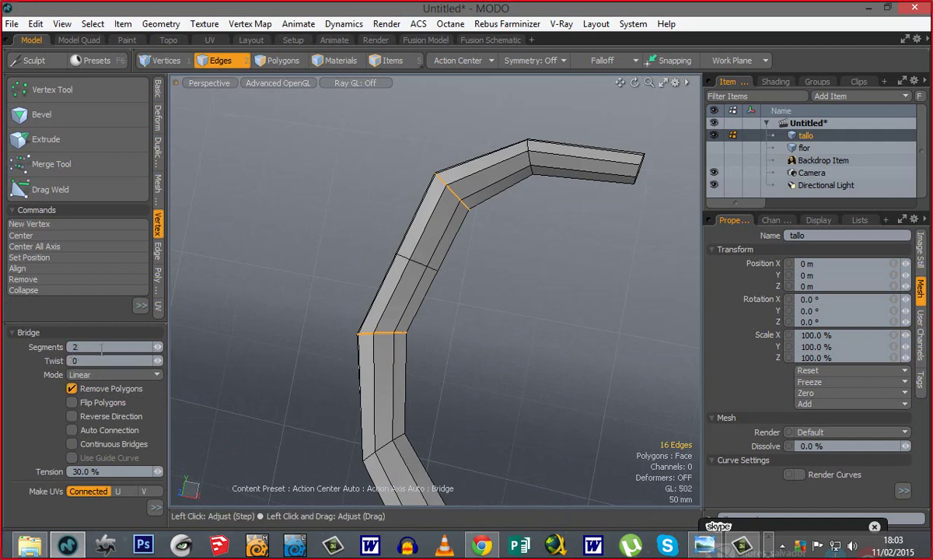
drag(104, 342, 58, 351)
click(161, 346)
click(161, 346)
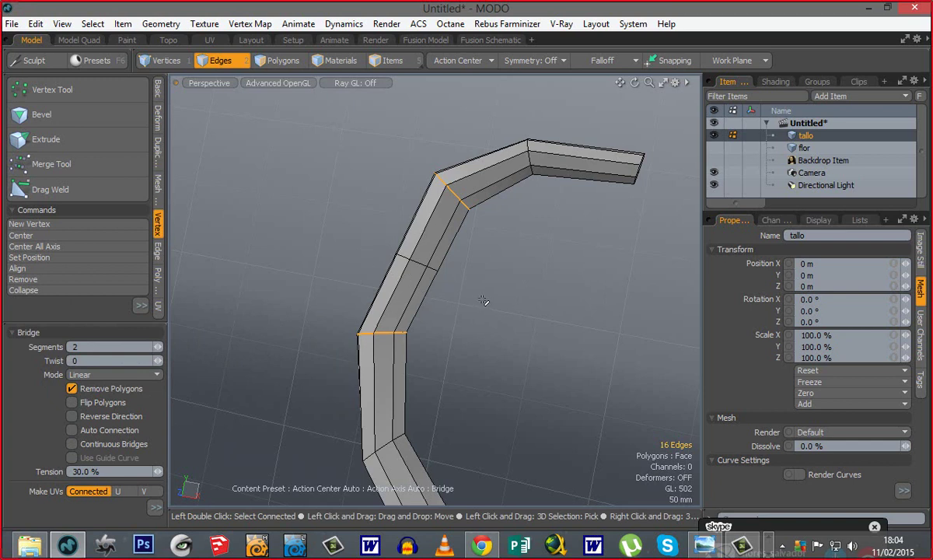
key(space)
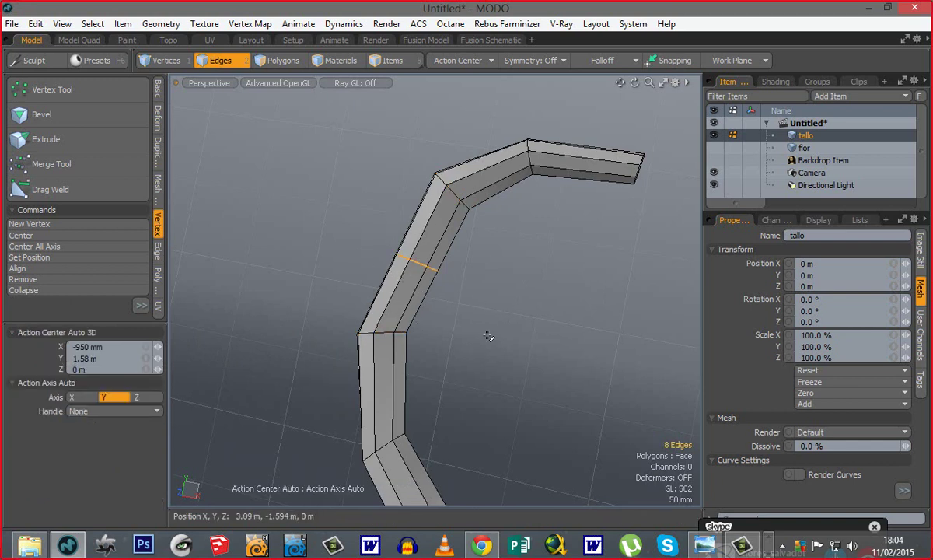
Step: Move the bridge's middle edge loop outward to round the smaller curl
key(w)
drag(497, 336, 479, 330)
key(space)
click(585, 385)
Step: Turn on subdivision surface smoothing for the stem and bring its large curl into view
scroll(585, 385, down, 4)
alt+shift+drag(559, 395, 496, 327)
key(Tab)
ctrl+alt+drag(566, 364, 481, 275)
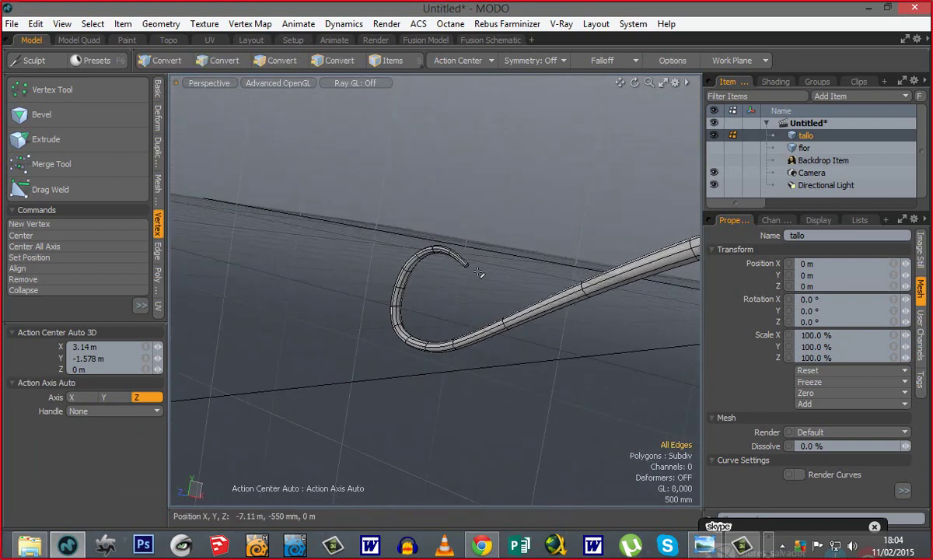
Step: Turn off subdivision smoothing for the stem and frame the open tip of its large curl
key(3)
right_drag(474, 259, 449, 291)
key(1)
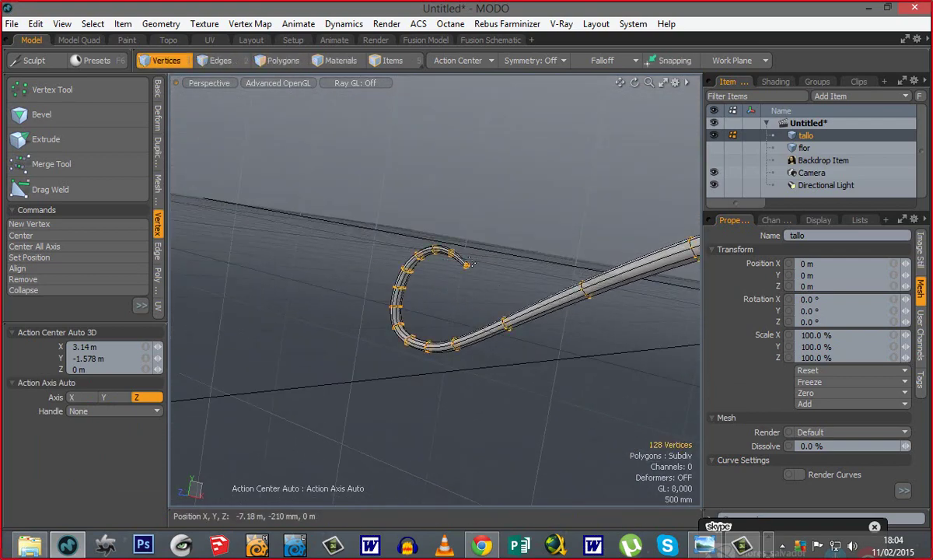
key(shift+a)
mouse_move(458, 330)
alt+mouse_down()
mouse_move(488, 333)
mouse_move(451, 343)
alt+mouse_up()
key(Tab)
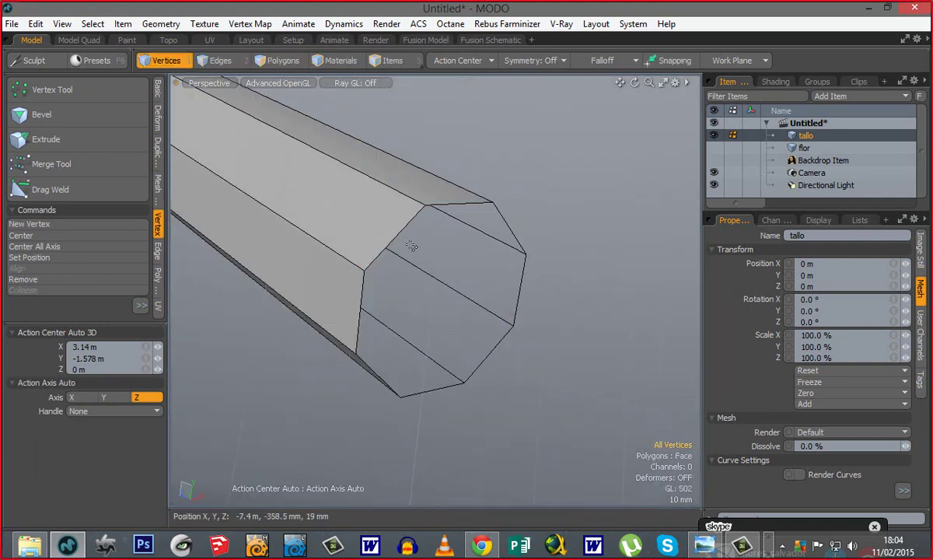
Step: Cap the open tip with a polygon made from its border edge loop and turn the stem's subdivision smoothing back on
key(2)
alt+drag(439, 265, 431, 255)
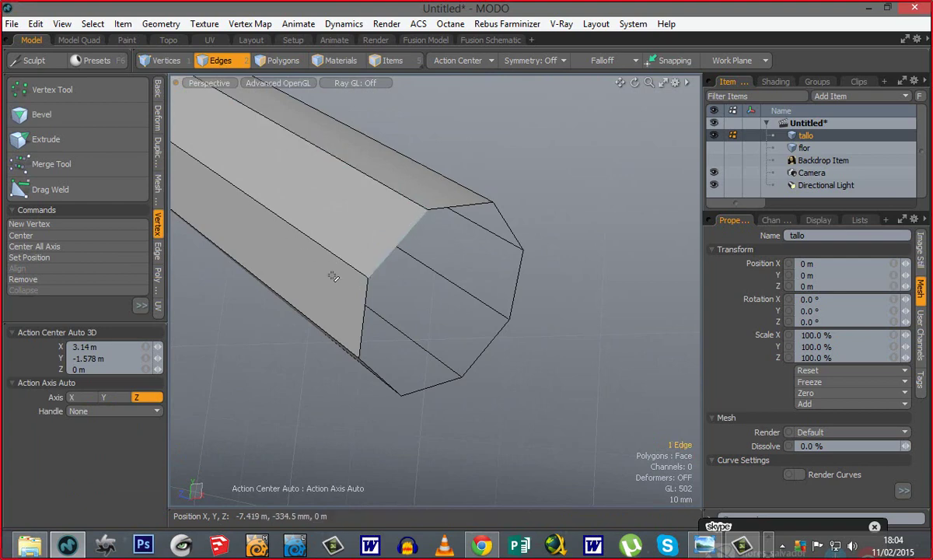
key(l)
alt+drag(420, 312, 441, 295)
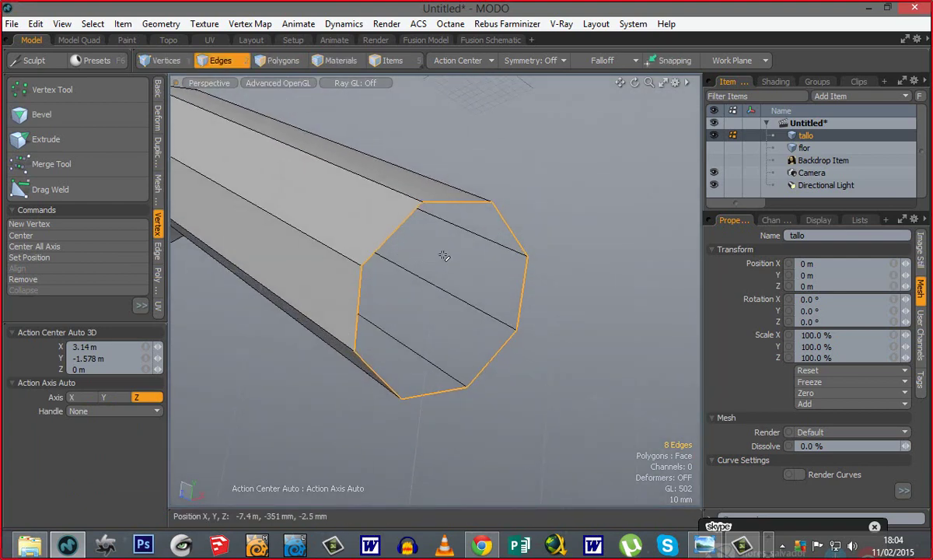
key(p)
click(499, 409)
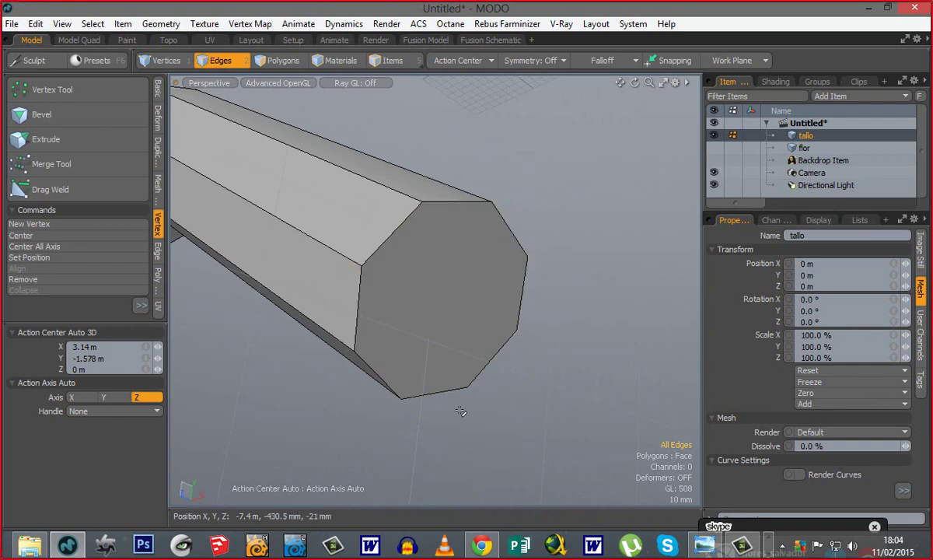
key(Tab)
scroll(409, 388, down, 12)
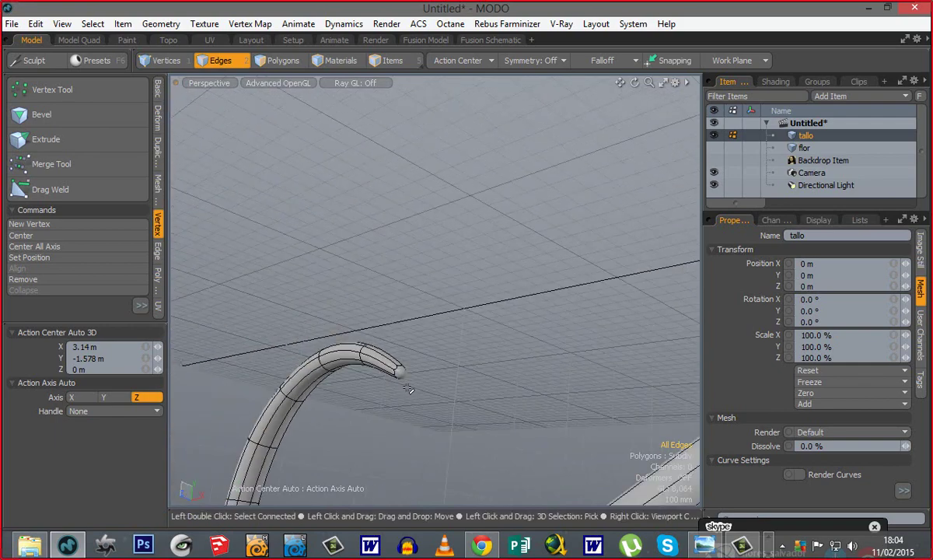
Step: Show the backdrop sketch behind the stem and select the flor mesh together with tallo
alt+shift+drag(513, 409, 431, 367)
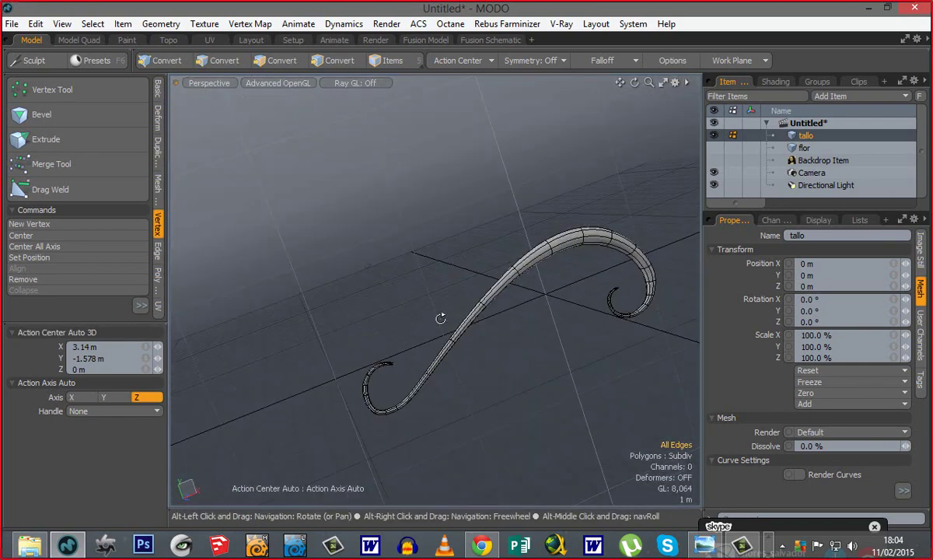
alt+drag(440, 319, 505, 389)
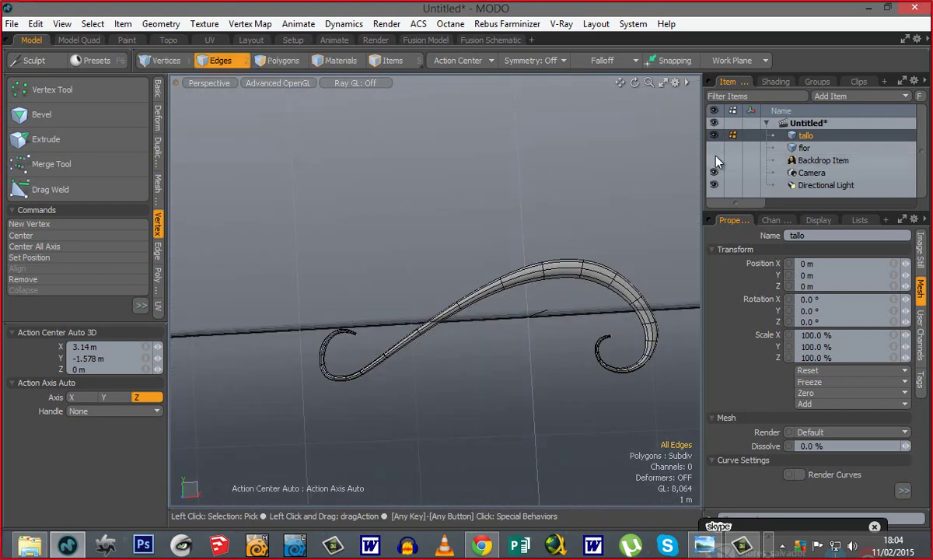
click(714, 160)
alt+drag(531, 375, 530, 389)
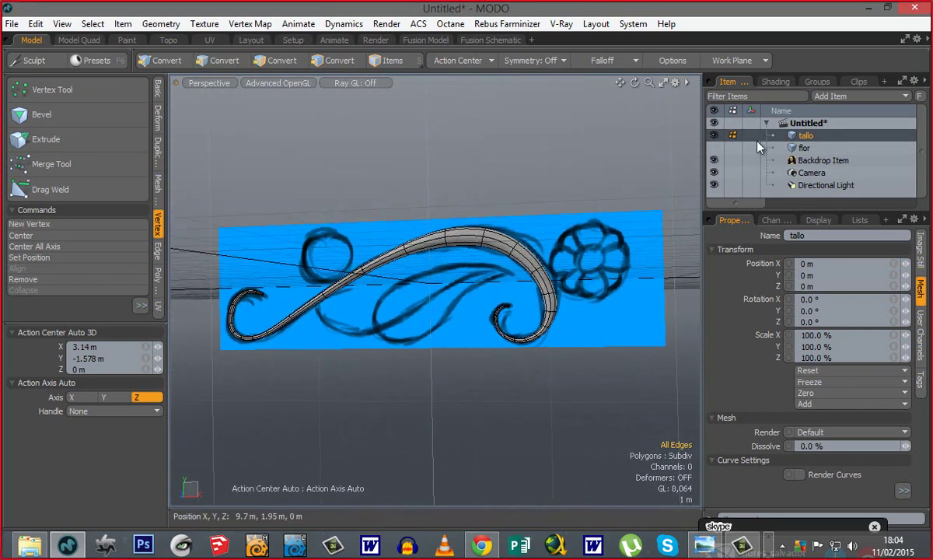
shift+click(805, 148)
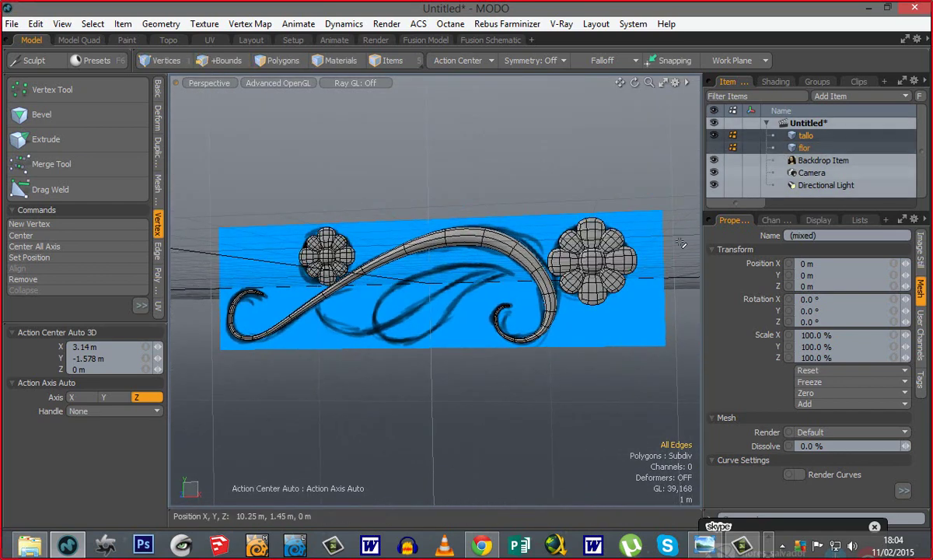
mouse_move(461, 280)
alt+mouse_down()
mouse_move(504, 269)
mouse_move(469, 283)
alt+mouse_up()
ctrl+alt+drag(397, 328, 426, 327)
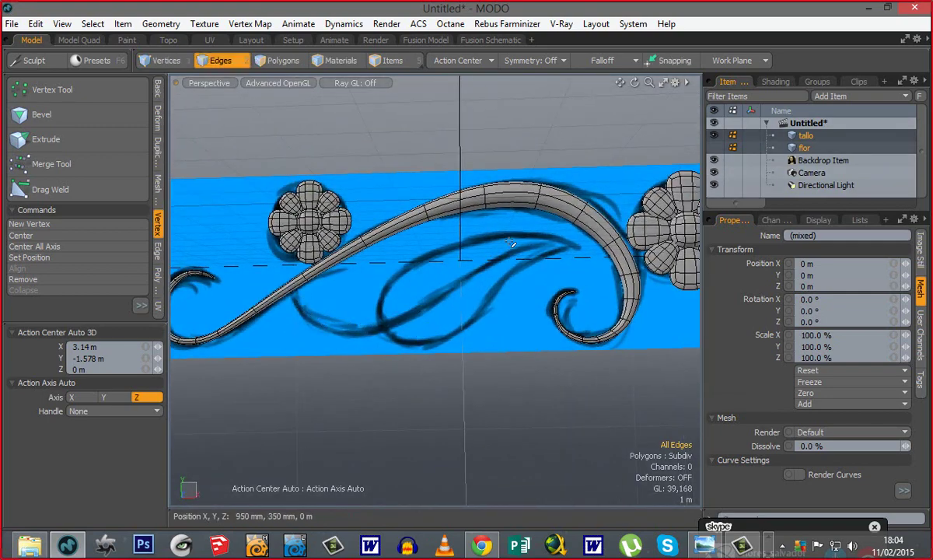
alt+shift+drag(415, 293, 494, 273)
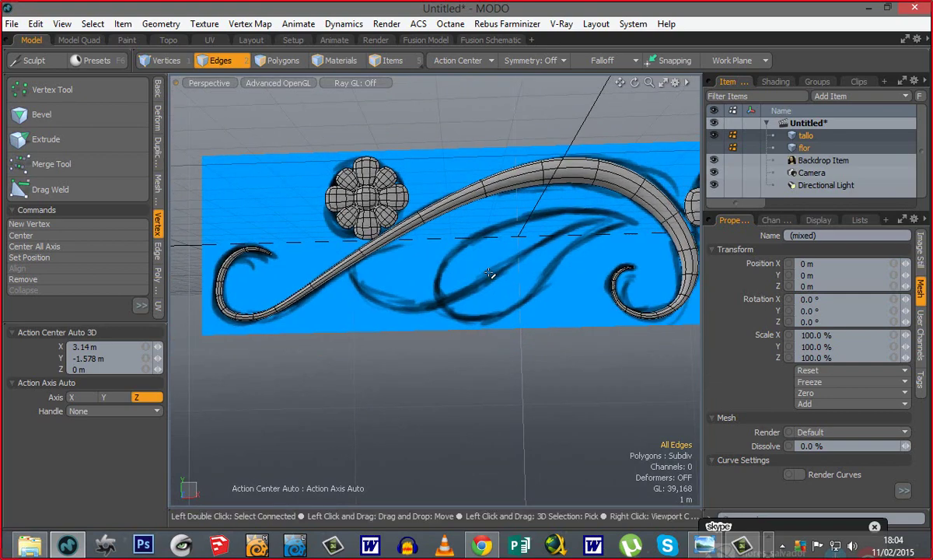
Step: Select the small flower's center and all its petals and move it 30 mm in X and -55 mm in Y against the stem
key(ctrl+space)
ctrl+alt+drag(344, 230, 442, 328)
alt+shift+drag(508, 266, 438, 224)
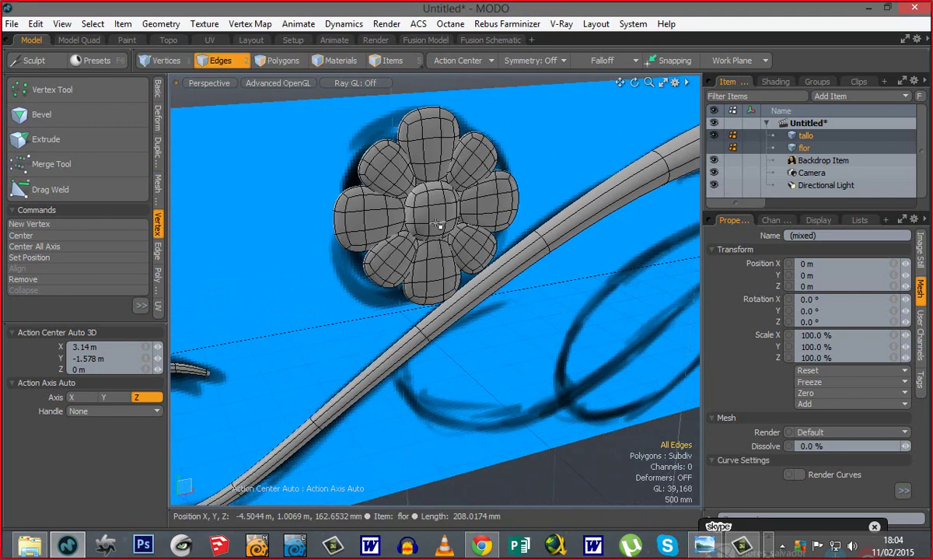
key(3)
double_click(431, 206)
shift+double_click(393, 255)
shift+double_click(381, 219)
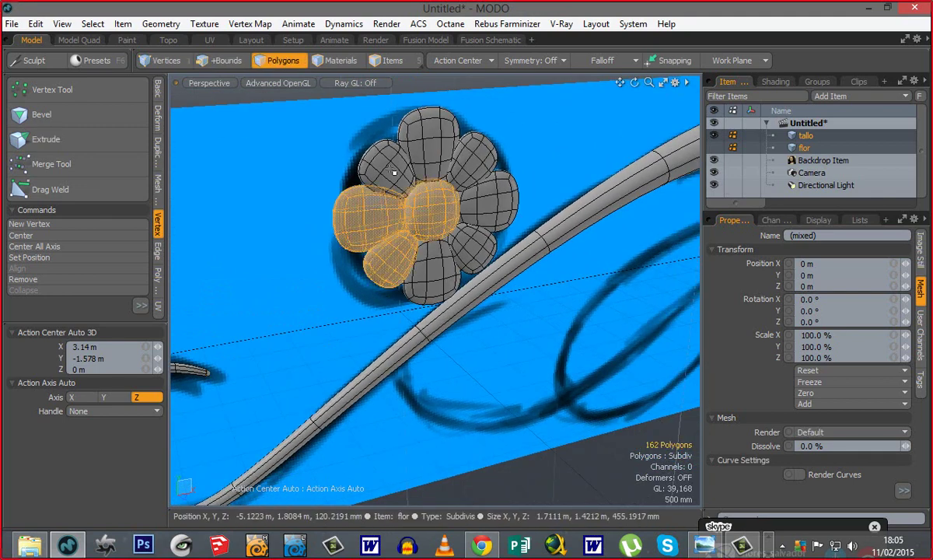
shift+double_click(391, 168)
shift+double_click(445, 134)
shift+double_click(475, 147)
shift+double_click(503, 203)
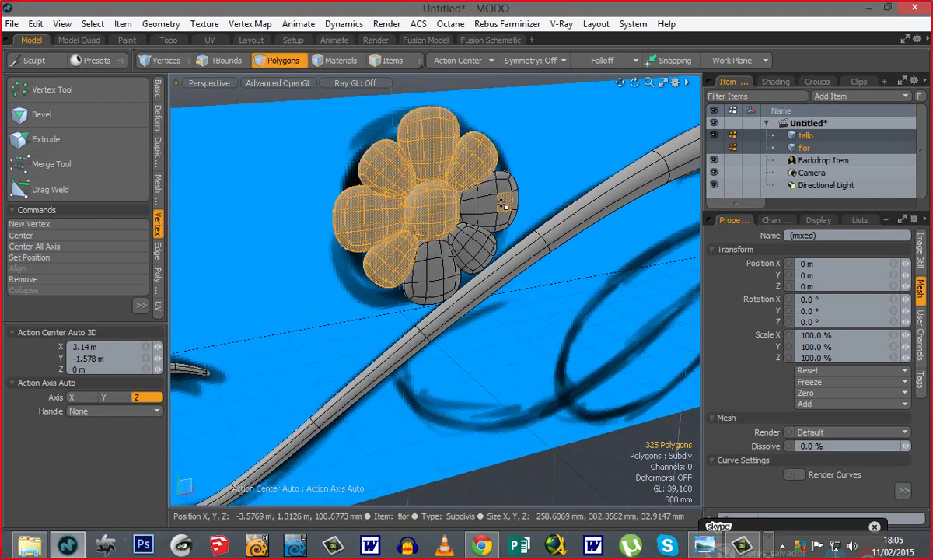
shift+double_click(466, 240)
shift+double_click(441, 266)
ctrl+alt+drag(477, 280, 391, 276)
key(w)
alt+drag(337, 237, 468, 296)
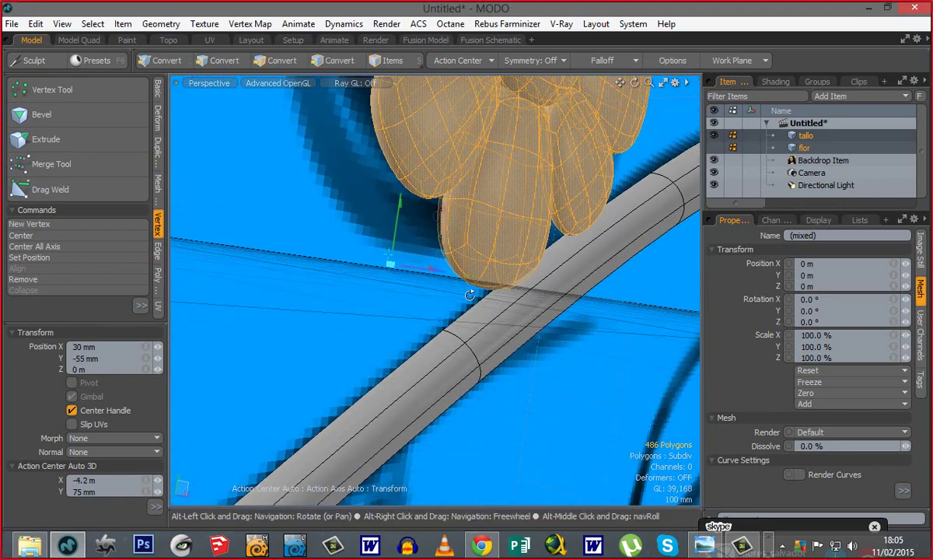
key(space)
key(Escape)
ctrl+alt+drag(573, 279, 557, 263)
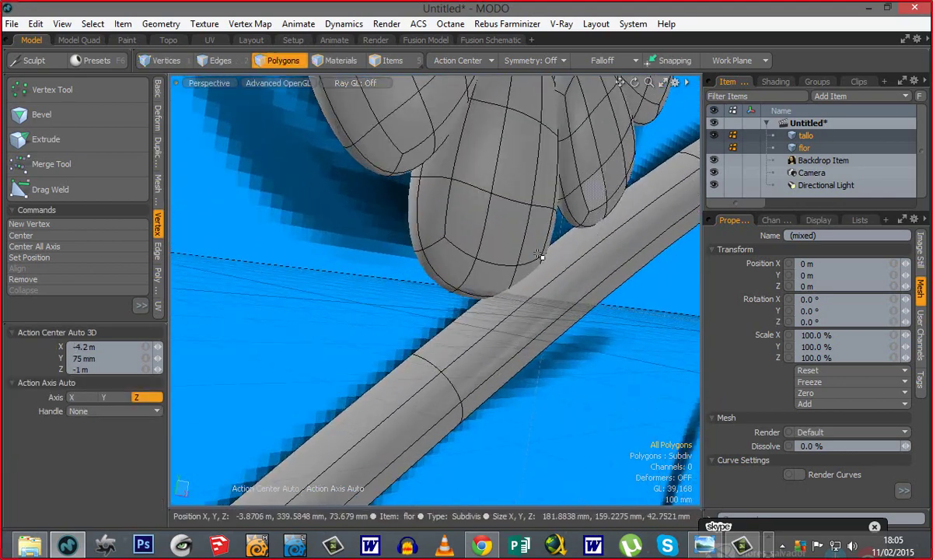
Step: Select the large flower's center and all its petals and move it -210 mm in X and -60 mm in Y against the stem
ctrl+alt+drag(579, 298, 335, 342)
alt+drag(595, 274, 368, 265)
mouse_move(533, 283)
alt+shift+mouse_down()
mouse_move(475, 278)
mouse_move(542, 292)
alt+shift+mouse_up()
double_click(474, 240)
shift+double_click(485, 274)
shift+double_click(528, 232)
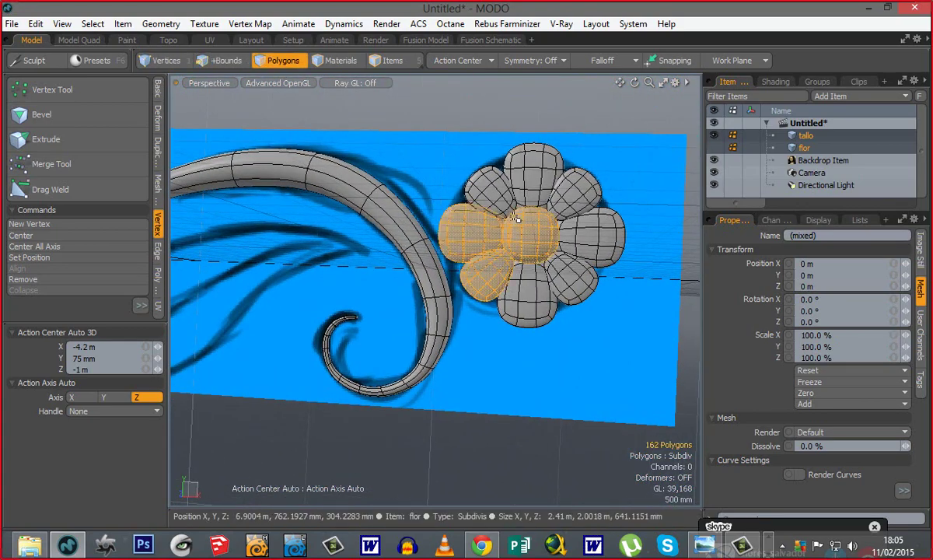
shift+double_click(490, 190)
shift+double_click(535, 163)
shift+double_click(582, 187)
shift+double_click(593, 230)
shift+double_click(533, 301)
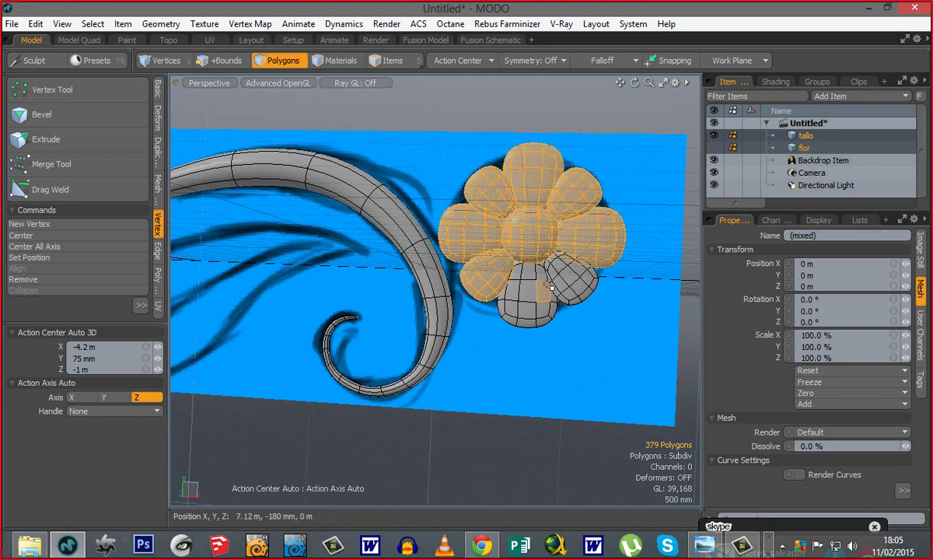
shift+double_click(584, 280)
alt+drag(529, 308, 575, 323)
ctrl+alt+drag(546, 251, 577, 329)
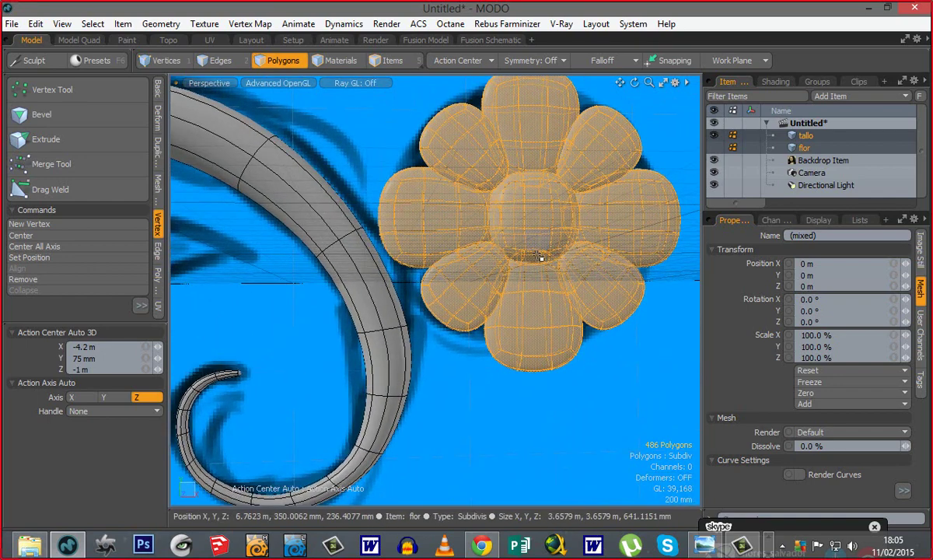
alt+shift+drag(484, 284, 502, 275)
alt+drag(441, 242, 493, 281)
key(w)
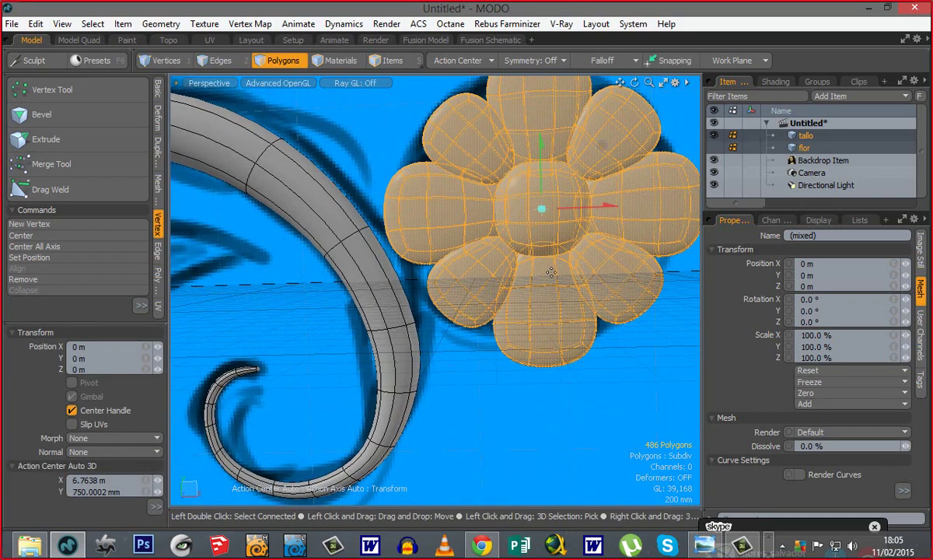
drag(550, 272, 532, 277)
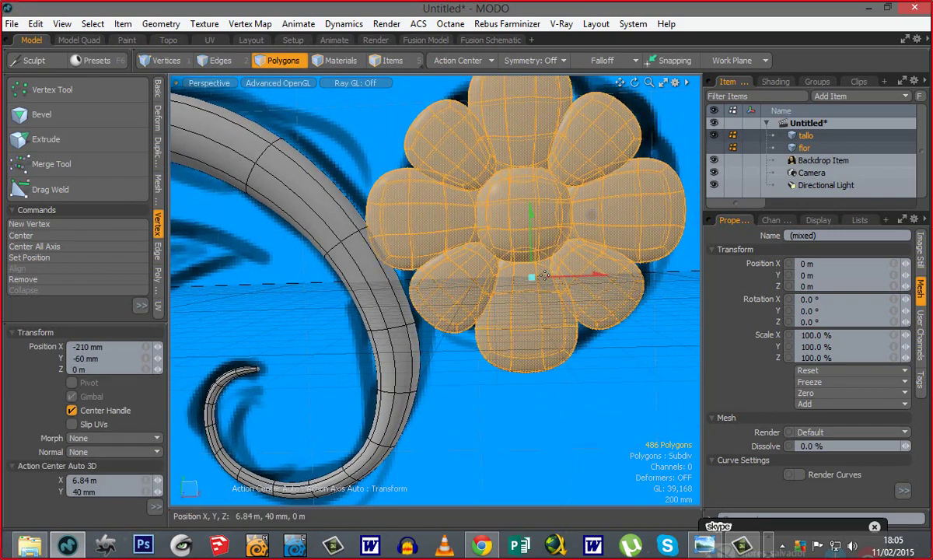
key(space)
click(562, 411)
Step: Hide the backdrop to examine how both flowers meet the stem, and show the sketch again
alt+drag(475, 313, 401, 381)
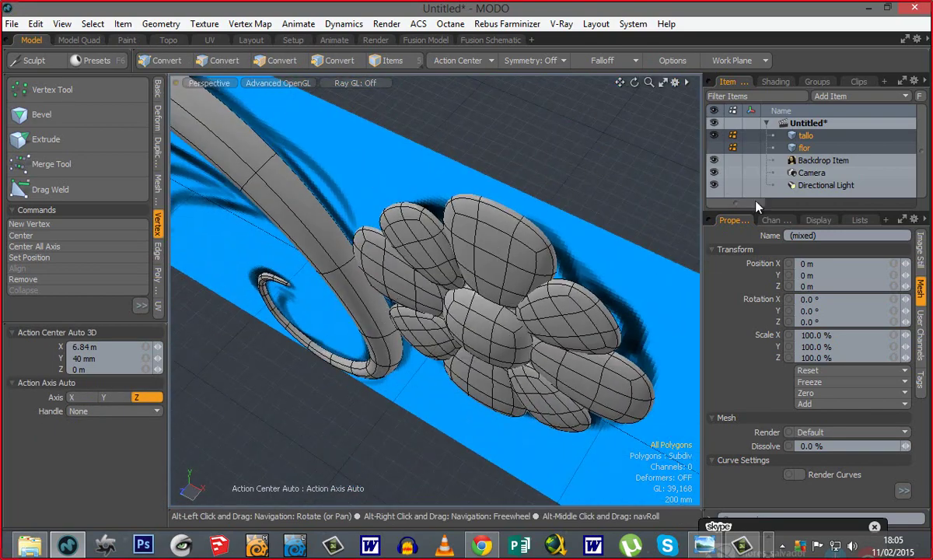
click(715, 160)
alt+drag(420, 319, 369, 277)
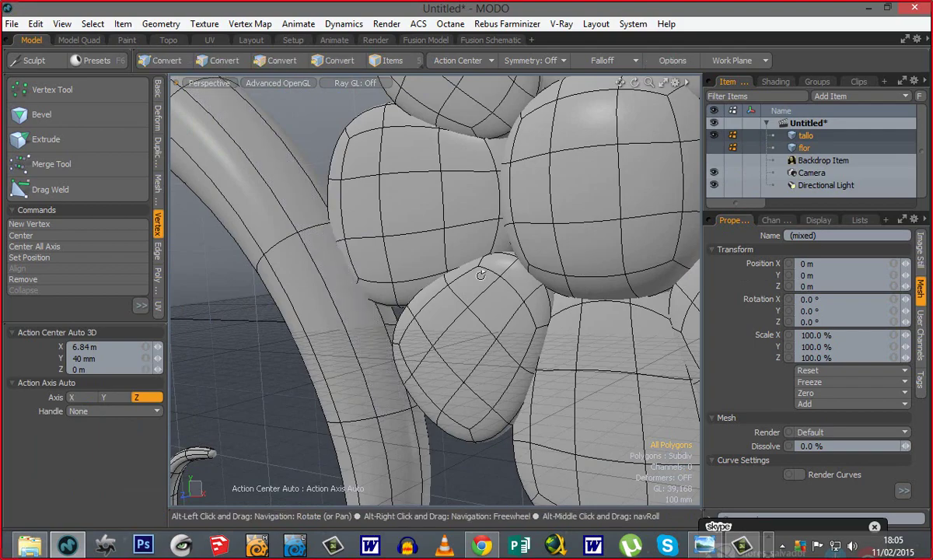
alt+drag(482, 273, 346, 315)
alt+shift+drag(515, 300, 584, 263)
mouse_move(431, 302)
alt+shift+mouse_down()
mouse_move(540, 286)
mouse_move(465, 289)
alt+shift+mouse_up()
alt+shift+drag(555, 294, 494, 296)
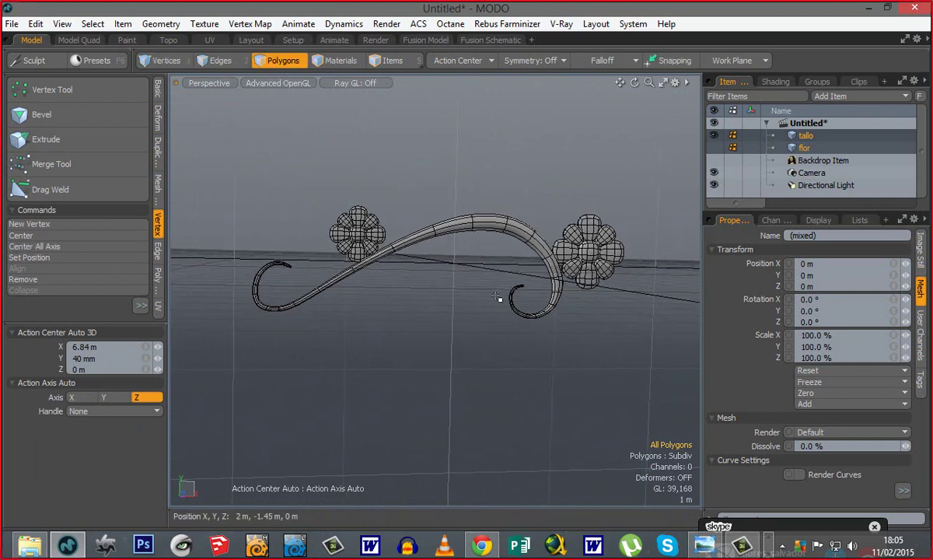
click(714, 160)
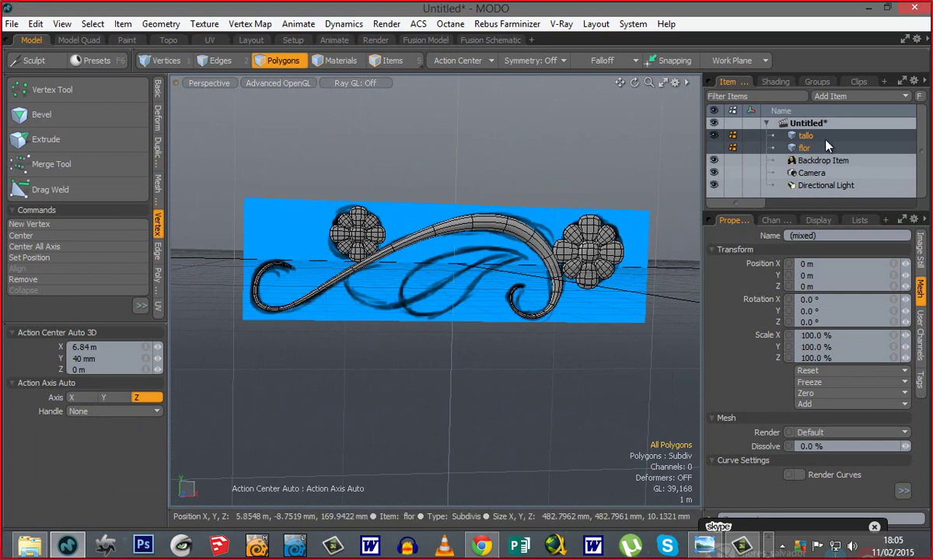
Step: Select only the tallo mesh, add a new mesh item and rename it hoja
click(805, 127)
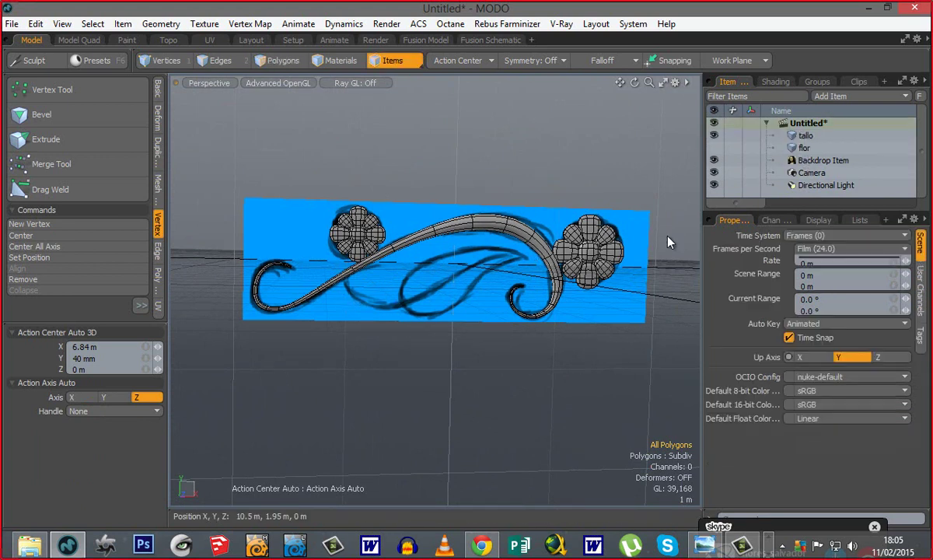
click(805, 136)
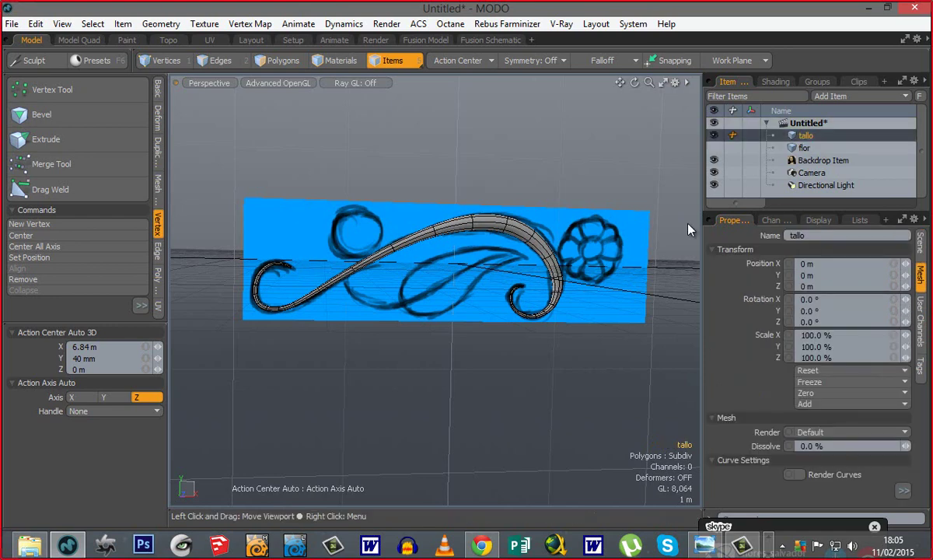
key(n)
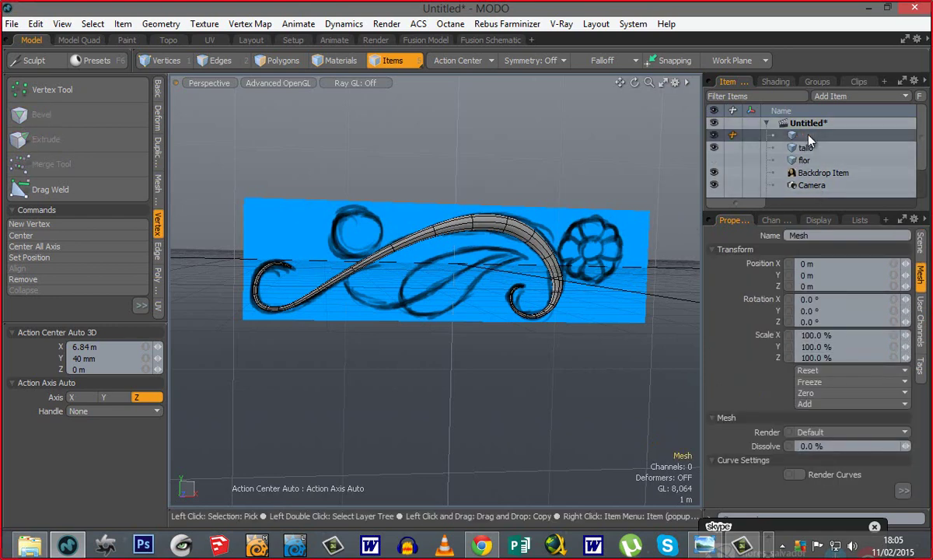
right_click(809, 138)
click(809, 132)
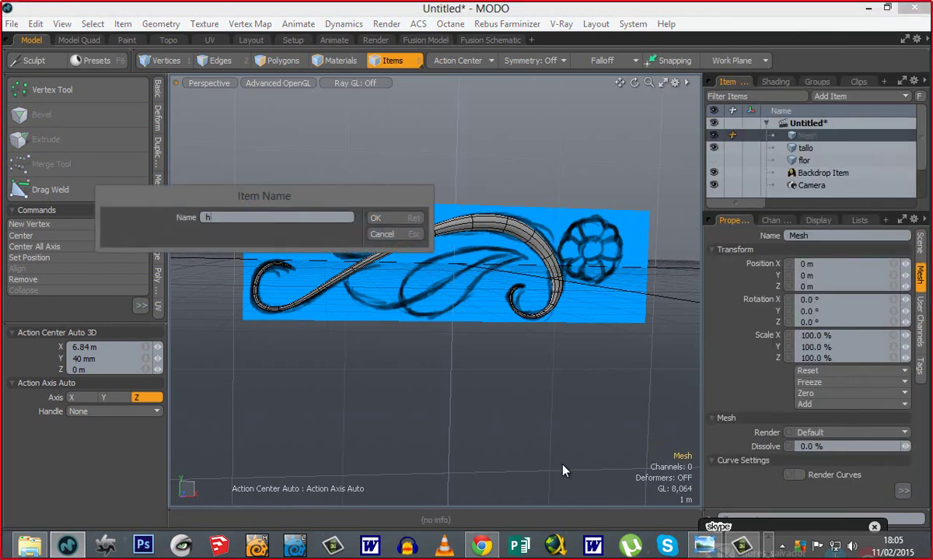
text(hoja)
key(Return)
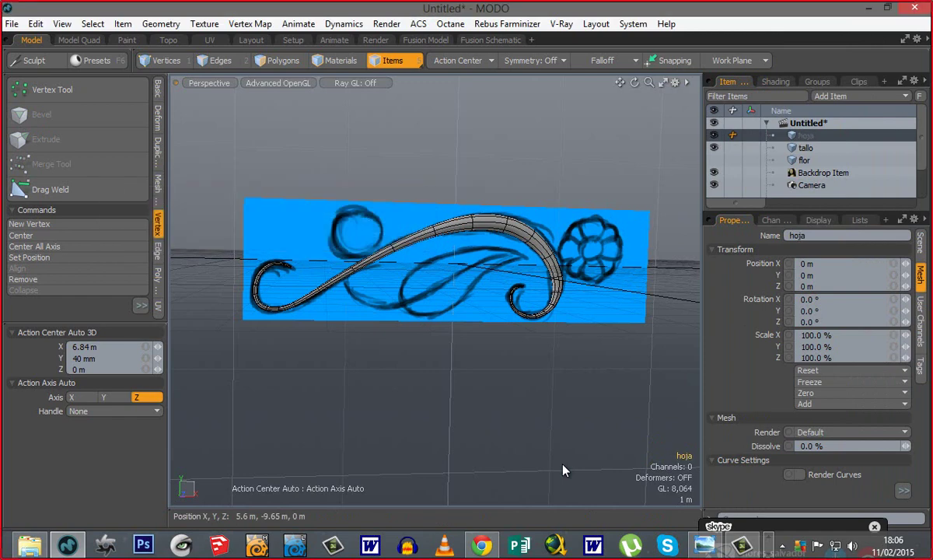
Step: In the front view, draw a flat cube about 920 mm by 760 mm inside the leaf sketch and display the viewport in wireframe
key(ctrl+space)
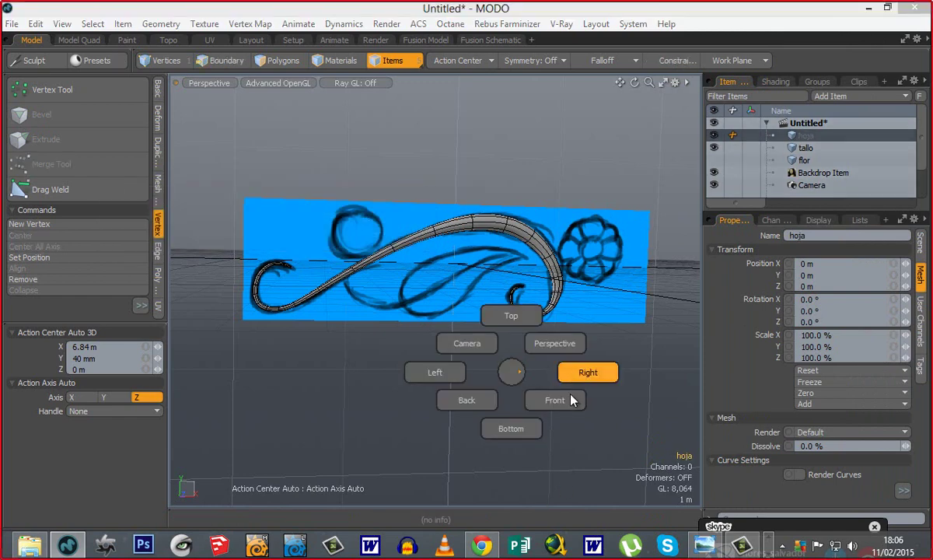
click(569, 404)
ctrl+alt+drag(427, 295, 486, 287)
alt+shift+drag(406, 308, 452, 274)
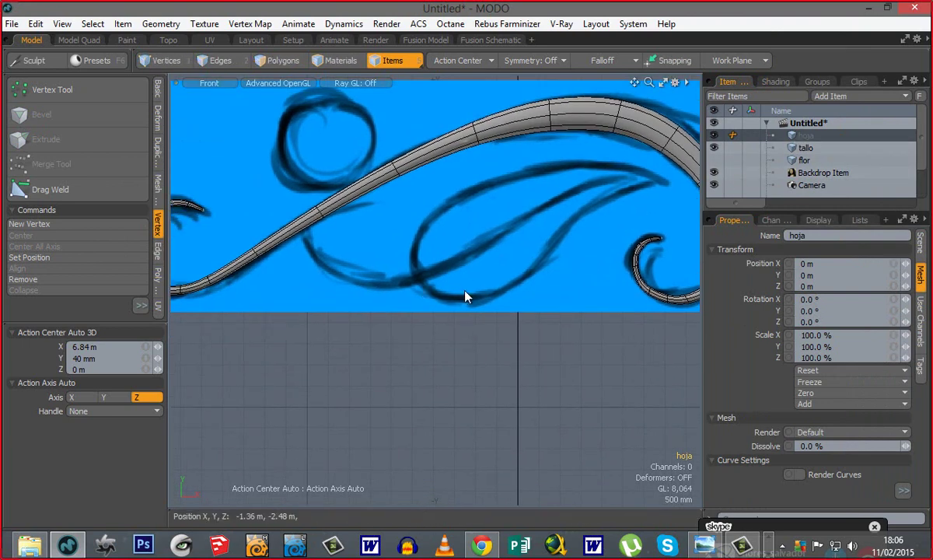
ctrl+alt+drag(471, 269, 429, 307)
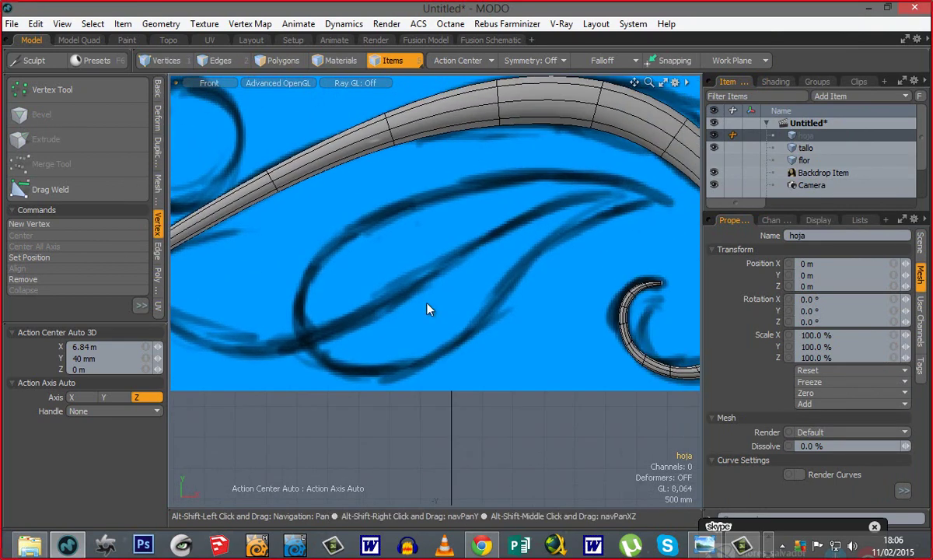
click(158, 87)
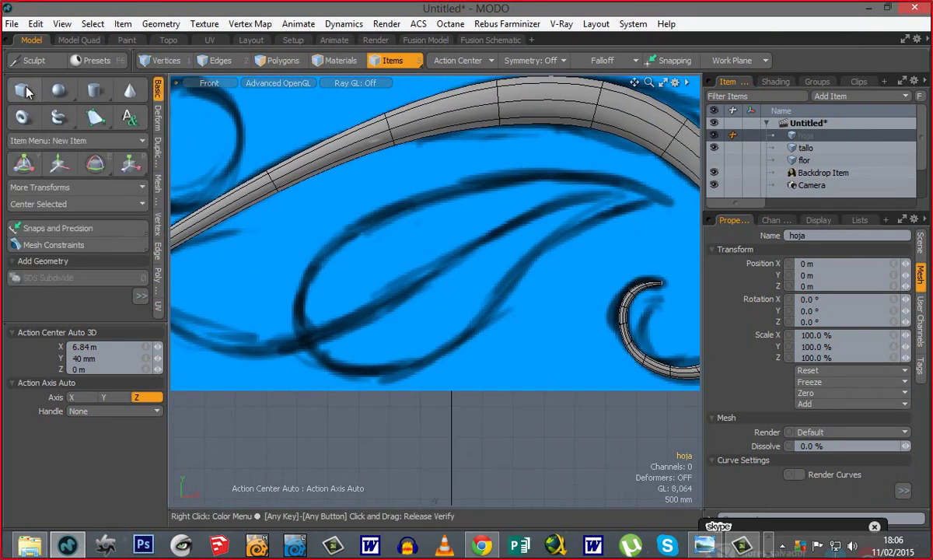
click(24, 91)
mouse_move(454, 275)
mouse_down()
mouse_move(401, 305)
mouse_move(396, 321)
mouse_up()
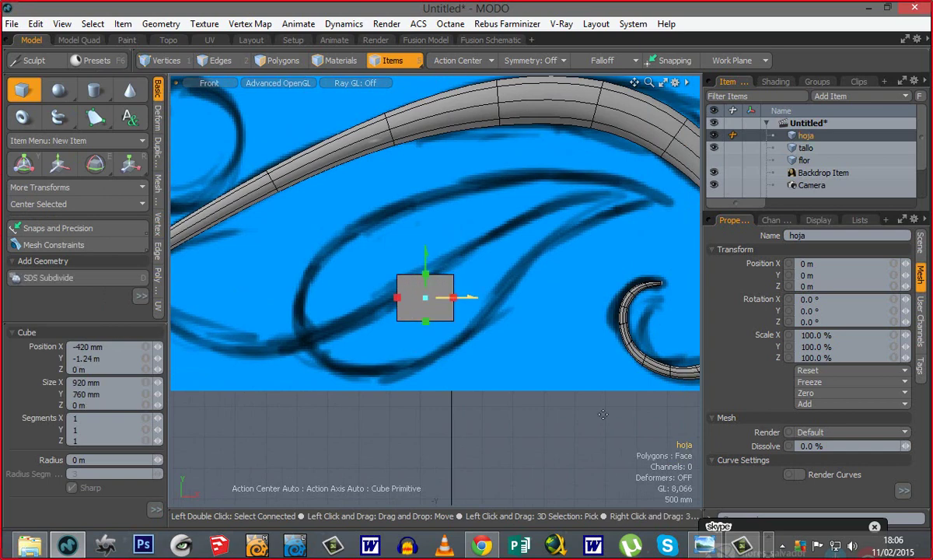
click(275, 85)
click(275, 86)
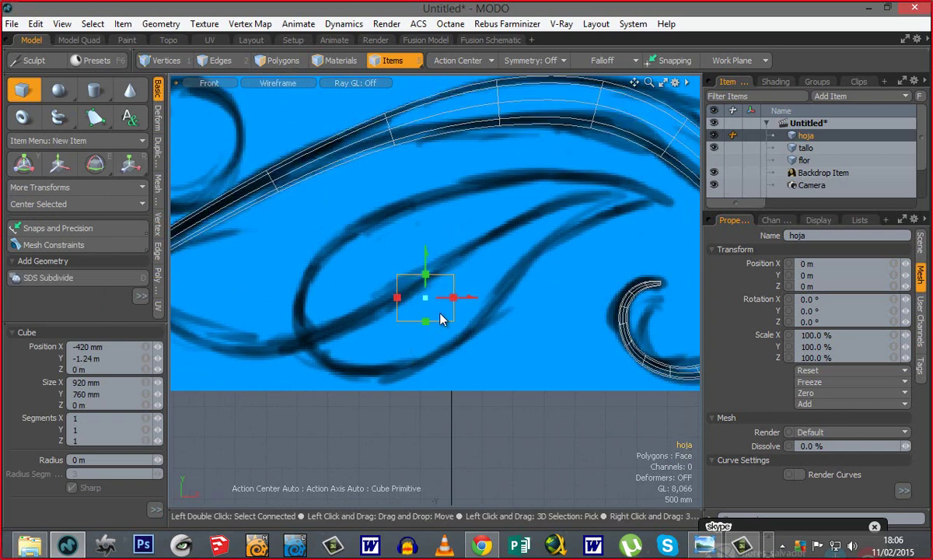
key(space)
Step: Move the rectangle's upper-right and lower-right vertices onto the pointed tip of the sketched leaf
click(293, 63)
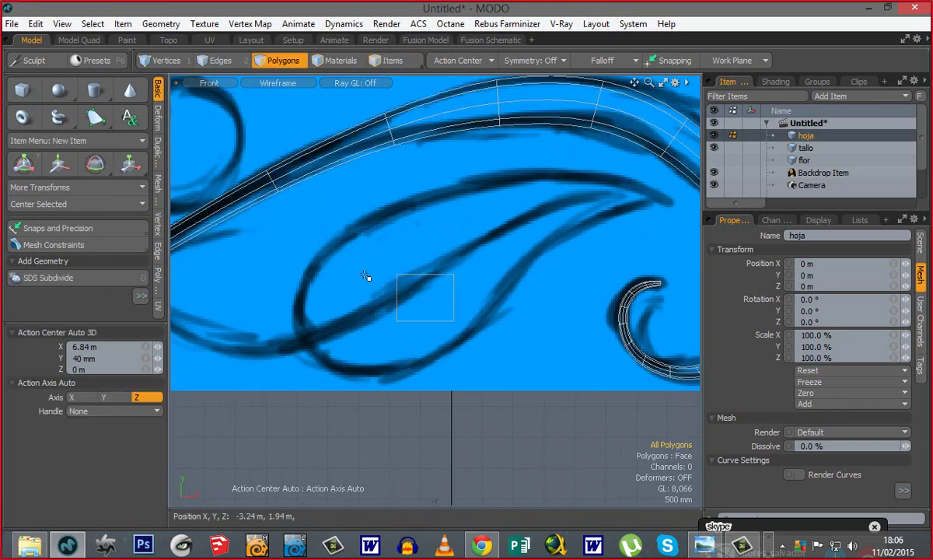
key(1)
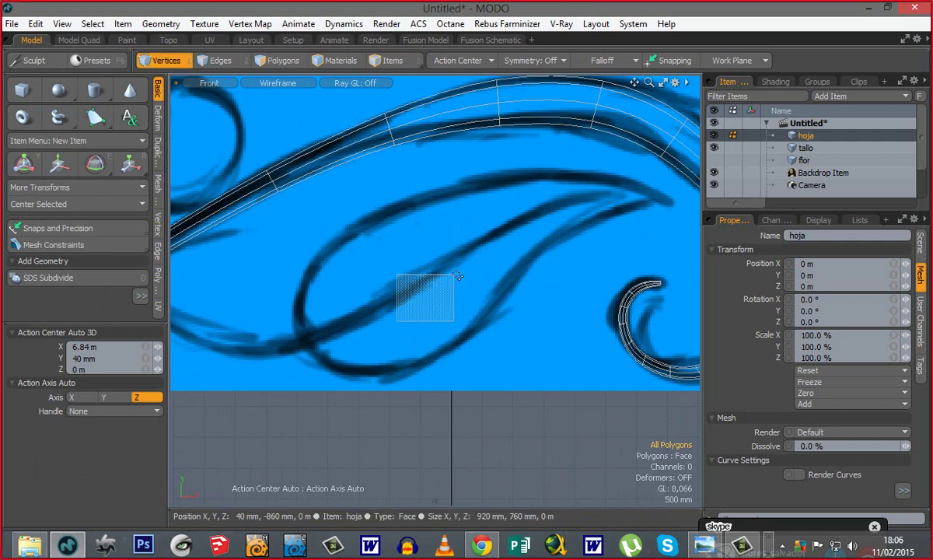
click(454, 275)
alt+shift+drag(490, 292, 631, 232)
key(w)
key(q)
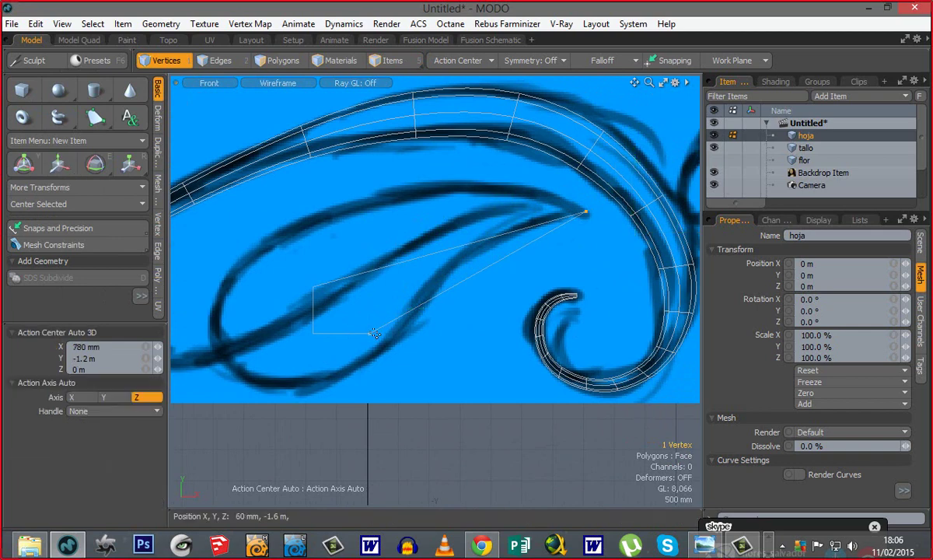
key(w)
drag(396, 365, 609, 248)
key(q)
alt+shift+drag(365, 338, 431, 317)
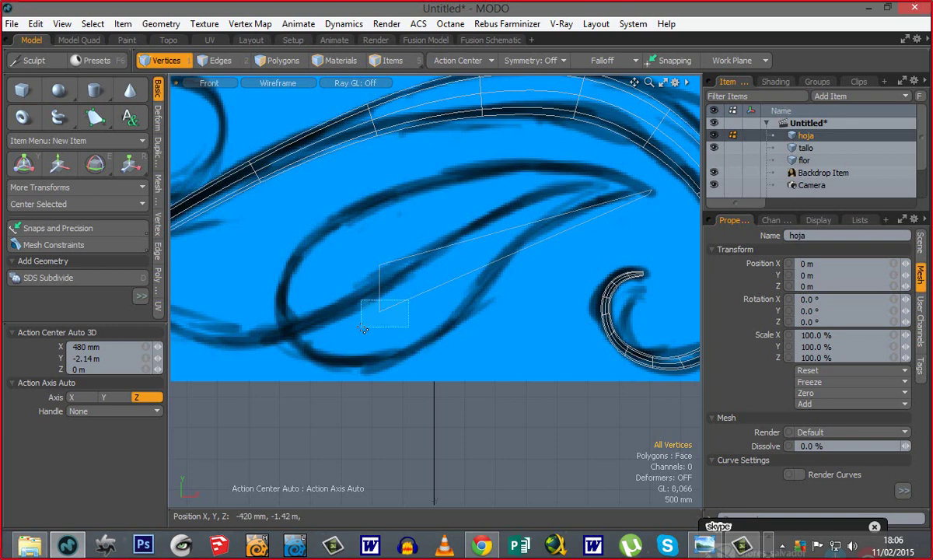
Step: Move the rectangle's two left vertices to the leaf's base, forming a narrow strip from the base to the tip
right_drag(363, 329, 362, 327)
key(w)
drag(435, 345, 348, 376)
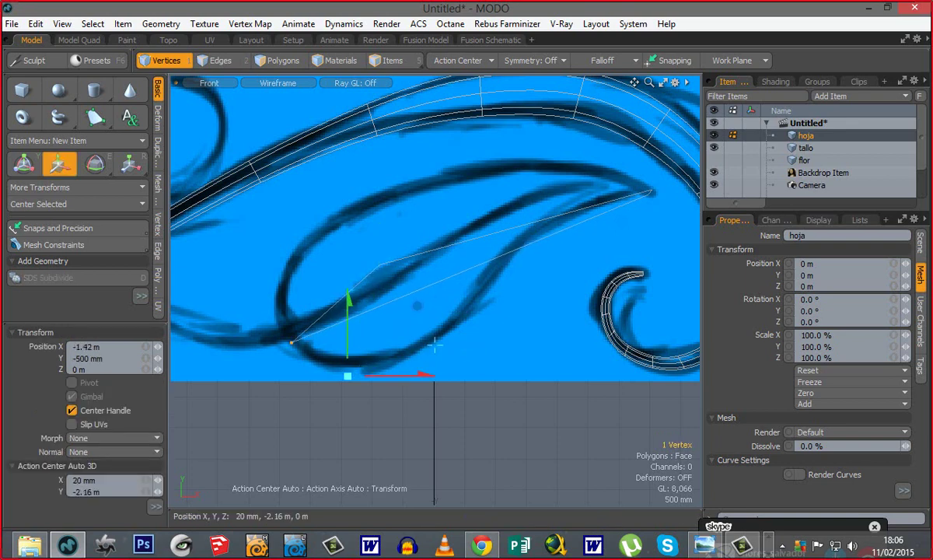
key(space)
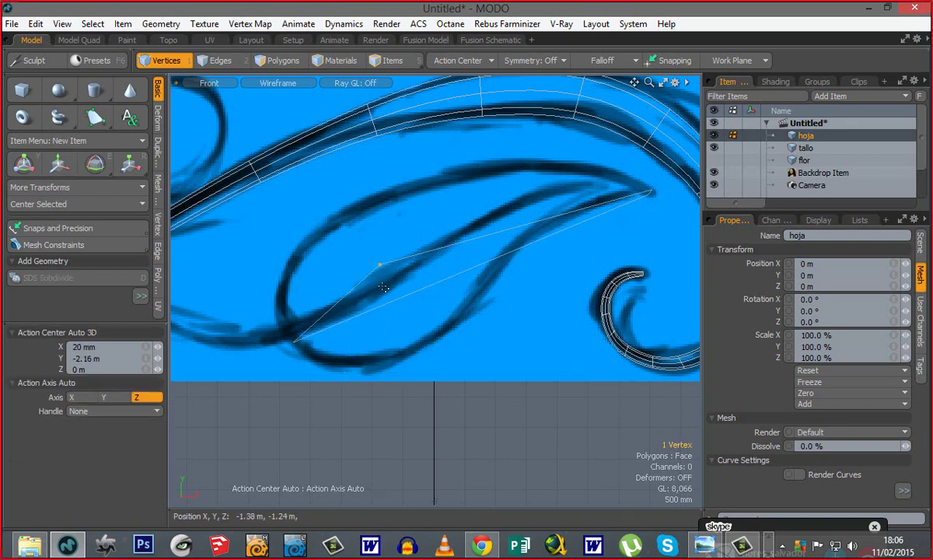
key(w)
drag(400, 286, 303, 345)
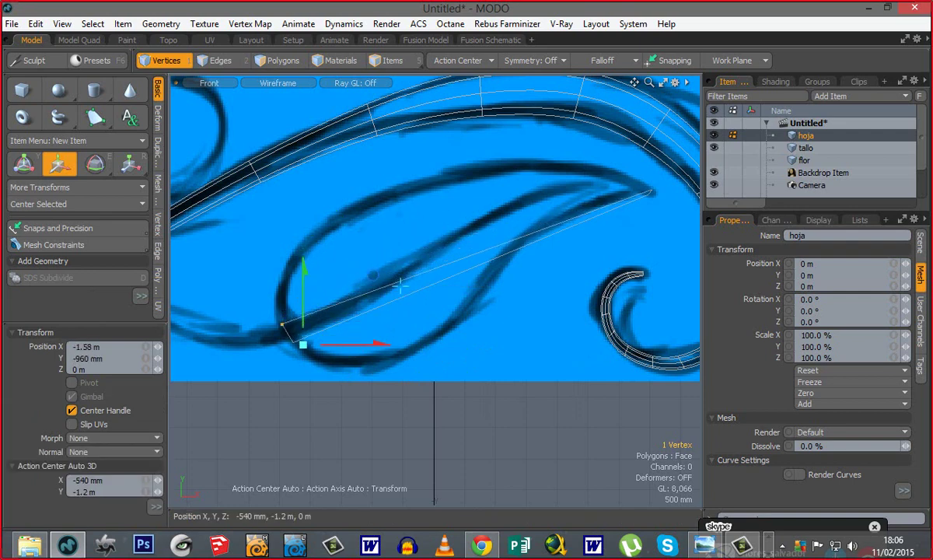
key(space)
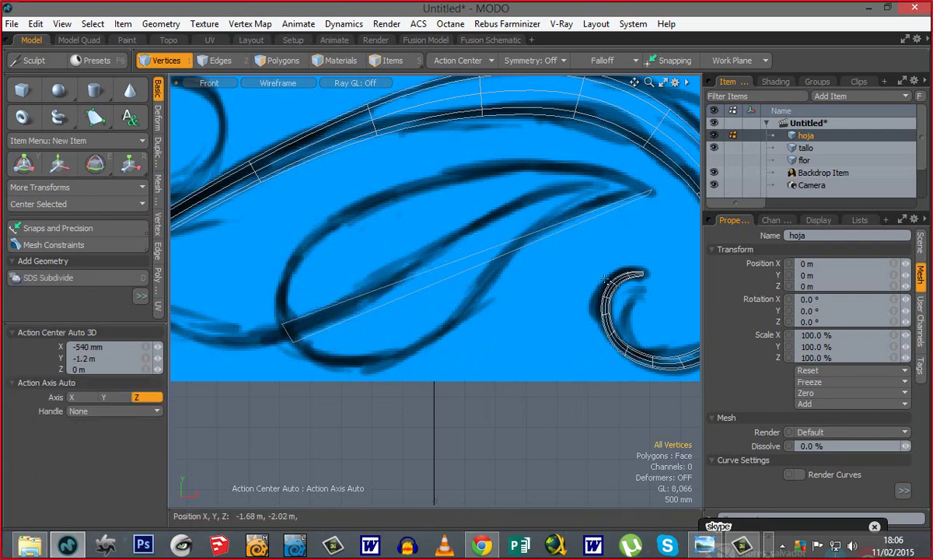
Step: Loop Slice the strip across its length with 10 uniform cuts
alt+shift+drag(464, 318, 455, 311)
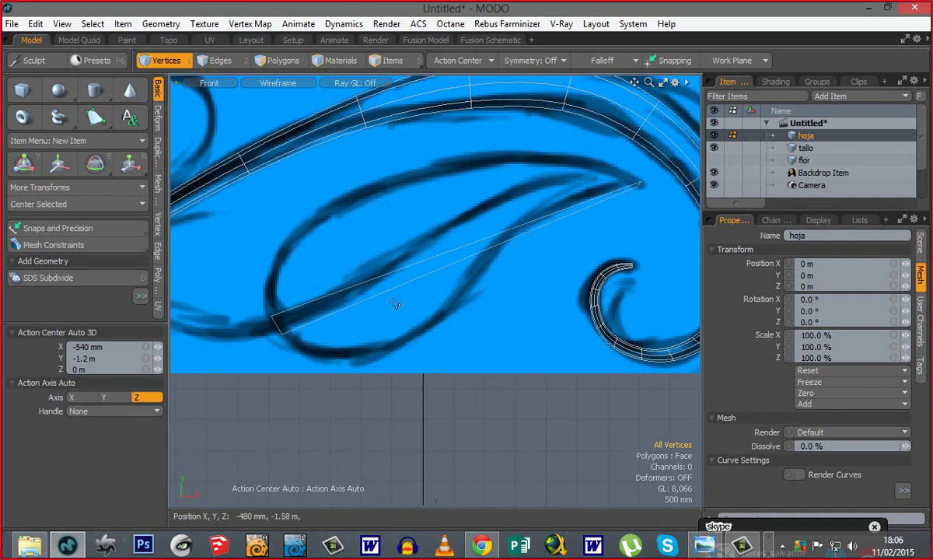
key(2)
click(433, 276)
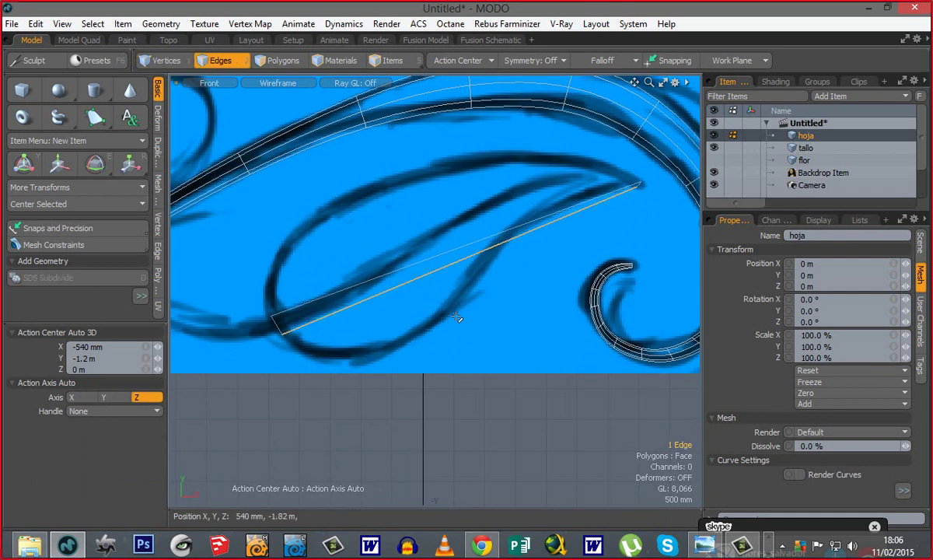
key(alt+c)
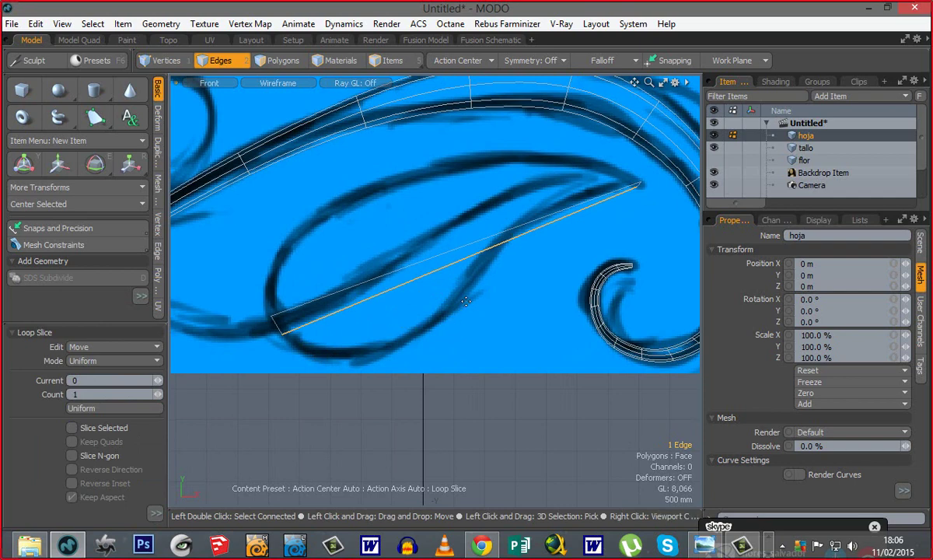
click(448, 305)
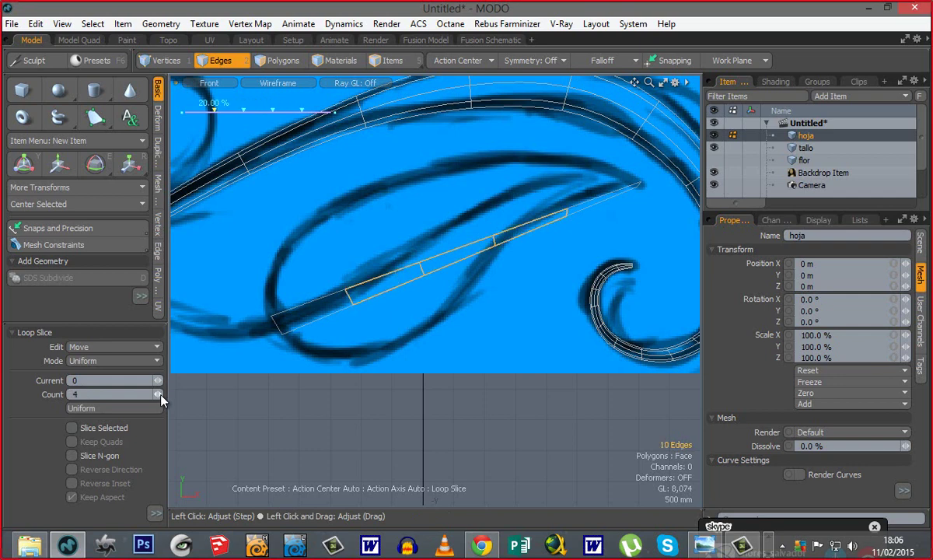
click(160, 395)
click(160, 395)
click(160, 395)
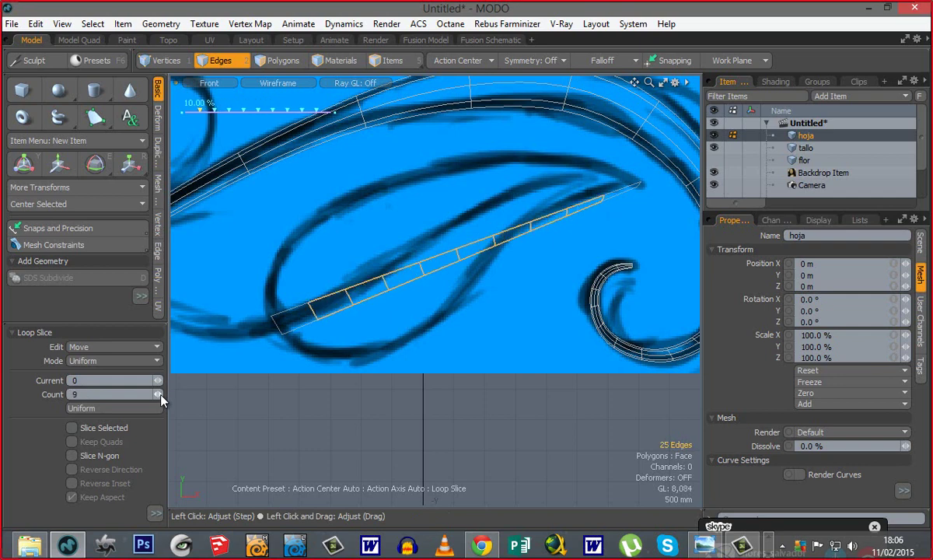
click(160, 395)
key(space)
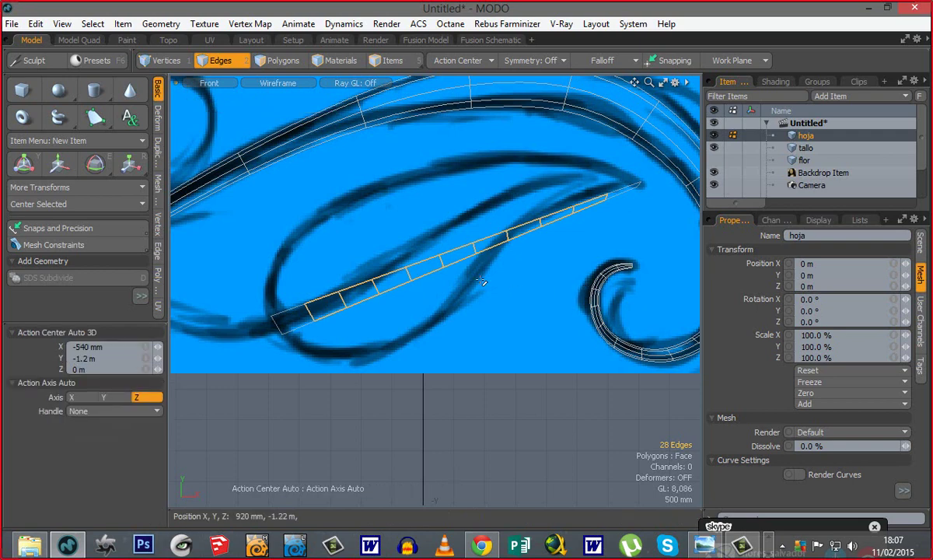
Step: Clear the edge selection and select all the polygons of the sliced leaf strip
click(480, 280)
alt+shift+drag(410, 294, 411, 313)
key(space)
key(space)
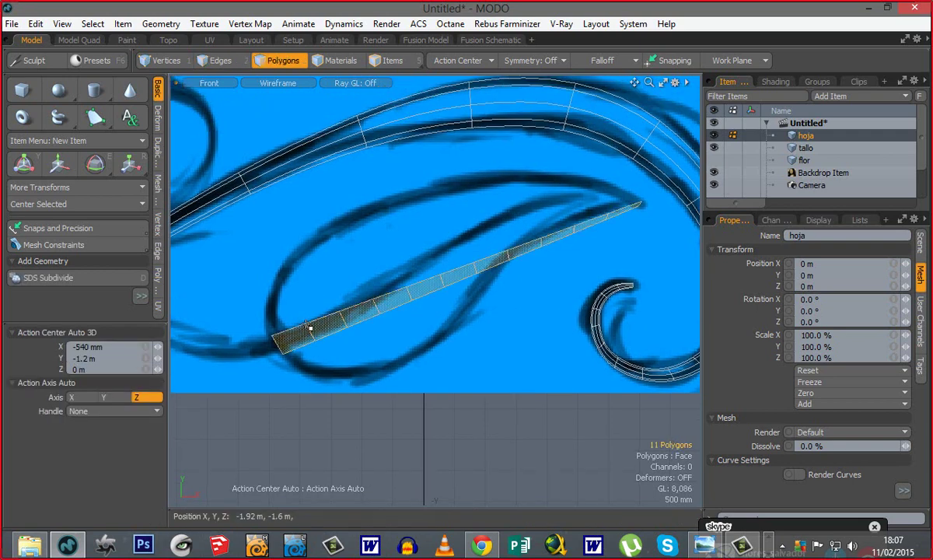
Step: Move the first two upper-edge vertices beside the leaf strip's base up onto the sketched upper outline
key(w)
drag(369, 340, 337, 304)
key(space)
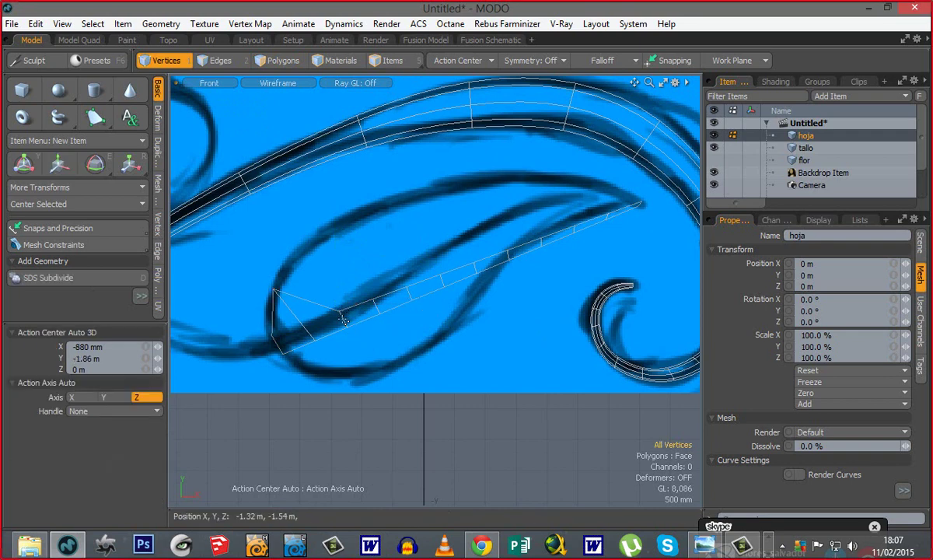
click(343, 315)
key(w)
drag(397, 347, 363, 284)
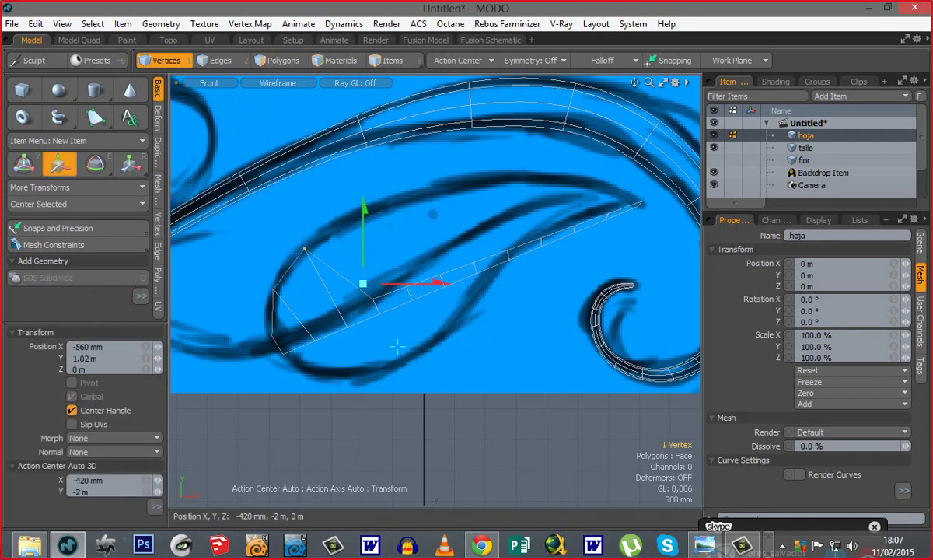
key(space)
Step: Raise the next two upper-edge vertices of the leaf strip, heading toward the tip, onto the sketched outline
click(375, 298)
key(w)
drag(418, 333, 382, 254)
key(space)
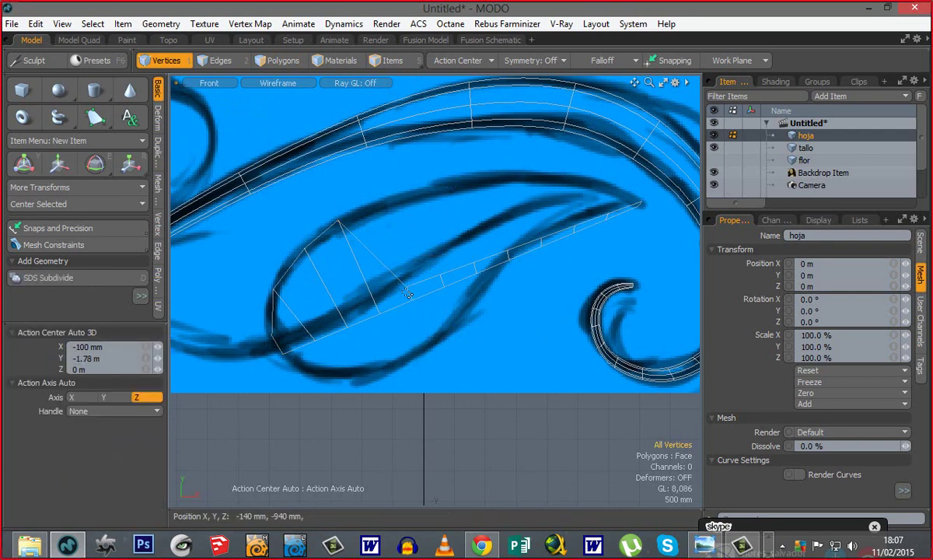
key(w)
drag(461, 351, 374, 322)
key(space)
Step: Pull the fifth and sixth upper-edge vertices from the leaf's base up onto the sketched upper curve
click(377, 320)
key(w)
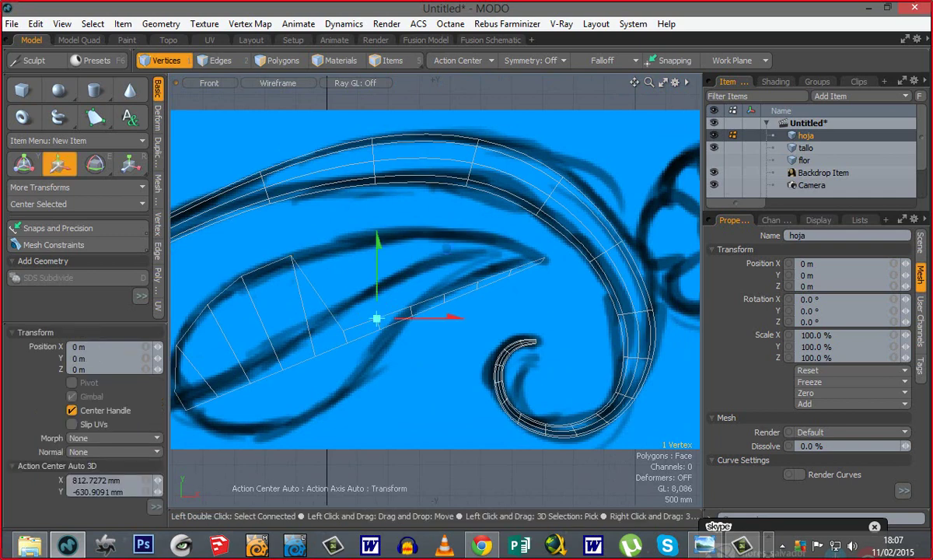
drag(420, 365, 406, 286)
key(space)
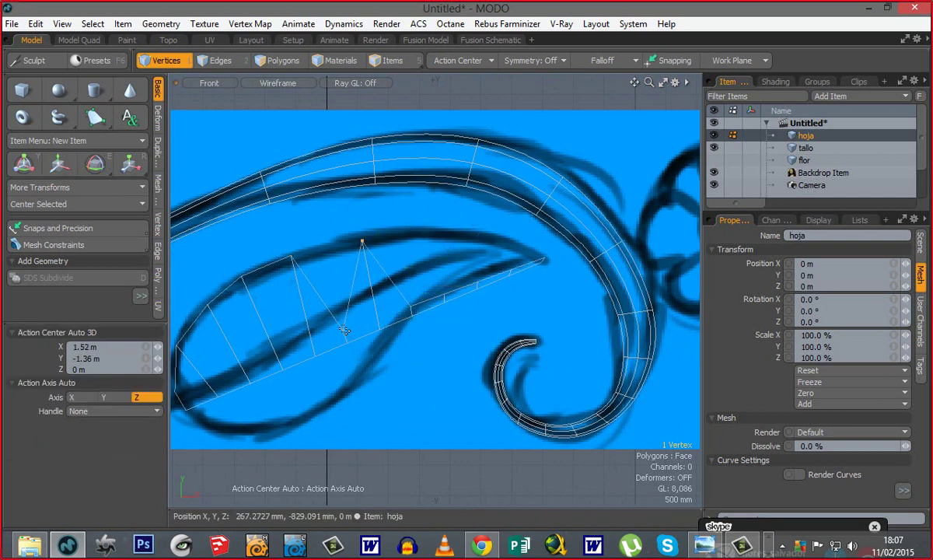
click(344, 330)
key(w)
drag(385, 377, 367, 299)
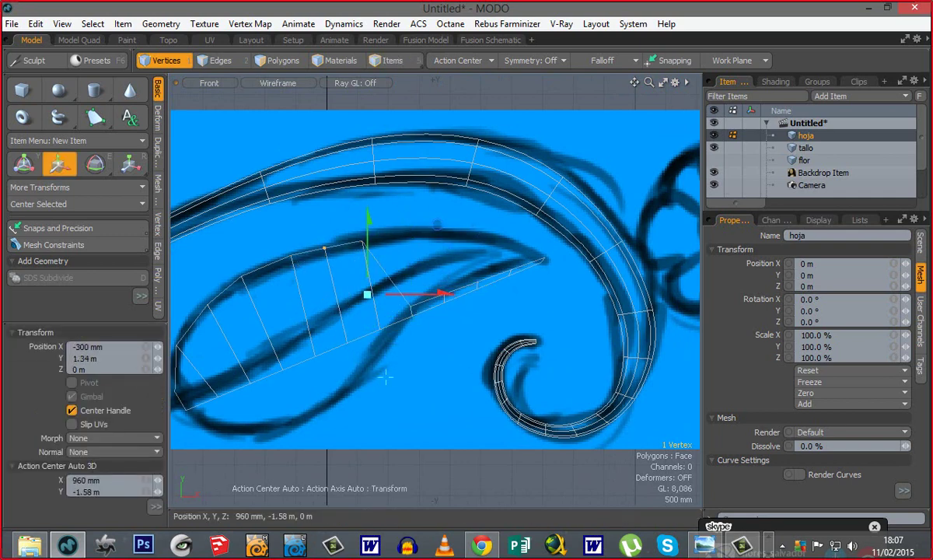
key(space)
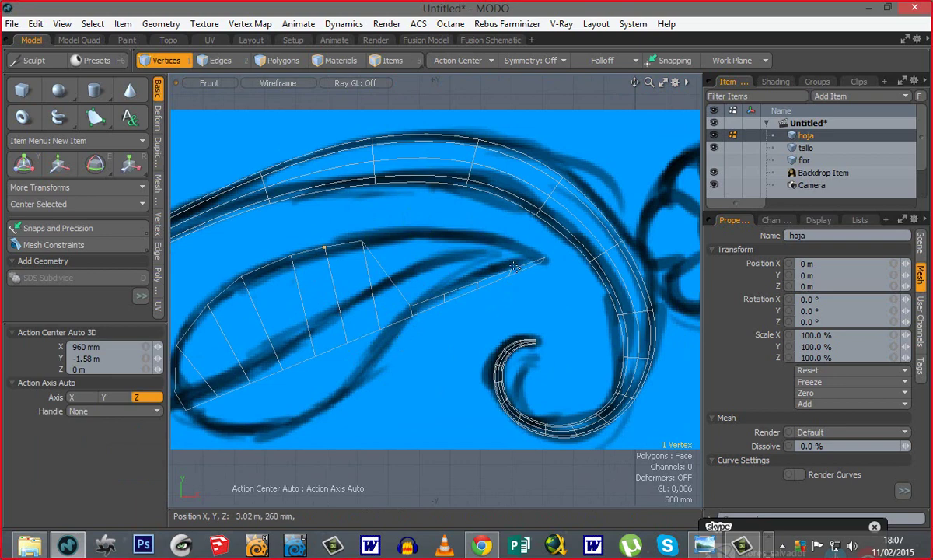
Step: Move the two upper-edge vertices closest to the leaf's tip up onto the sketched outline
click(512, 271)
key(w)
drag(524, 299, 524, 268)
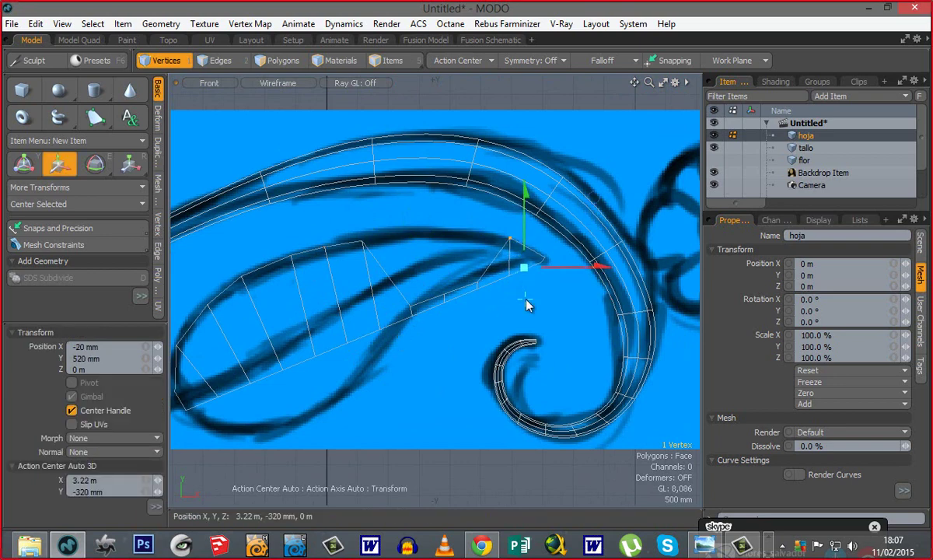
key(space)
key(w)
drag(485, 308, 442, 300)
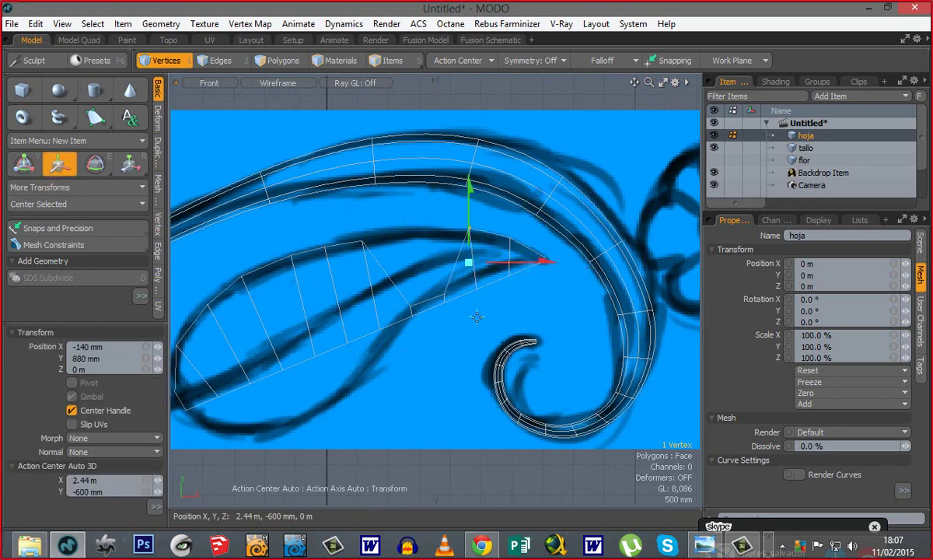
Step: Lift the two remaining low upper-edge vertices between the leaf's middle and tip onto the sketched outline
key(space)
click(446, 296)
key(w)
drag(474, 328, 459, 263)
key(space)
click(410, 308)
key(w)
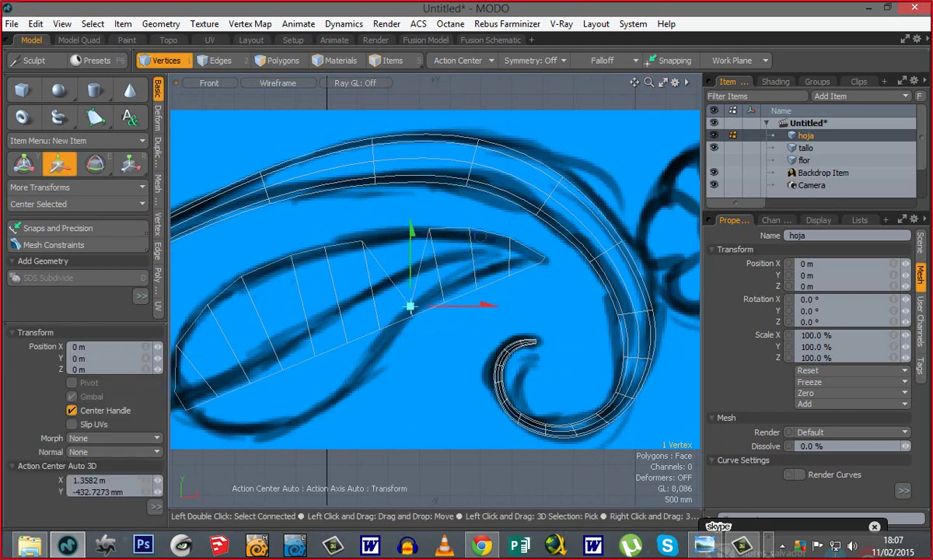
drag(423, 338, 409, 262)
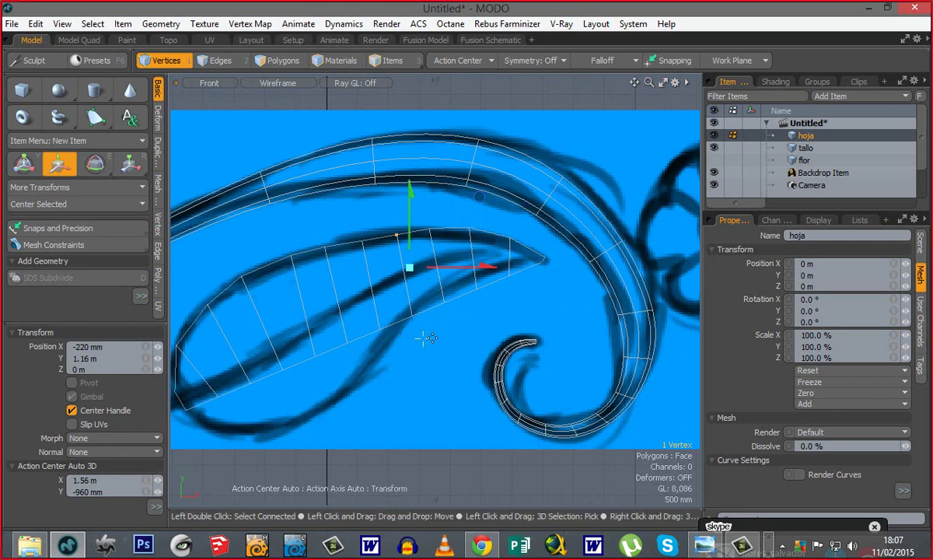
key(space)
Step: Nudge one upper-edge vertex on the base half of the leaf by -20 mm in X and 20 mm in Y
alt+shift+drag(441, 298, 464, 282)
alt+shift+drag(464, 282, 501, 276)
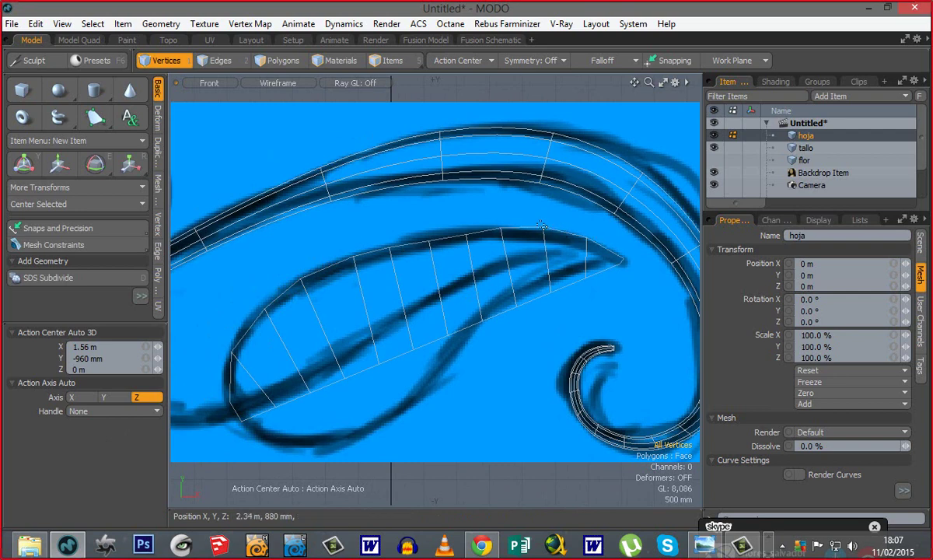
alt+shift+drag(480, 265, 468, 269)
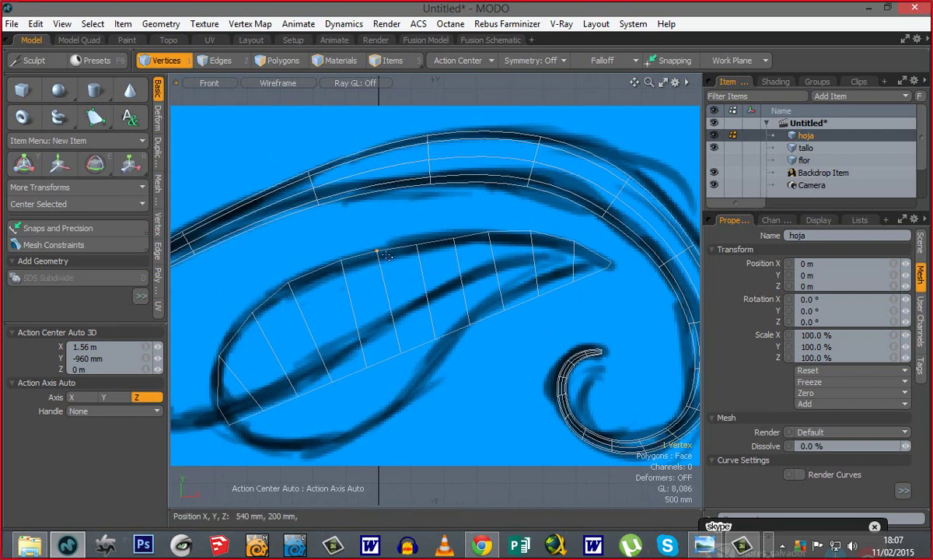
key(w)
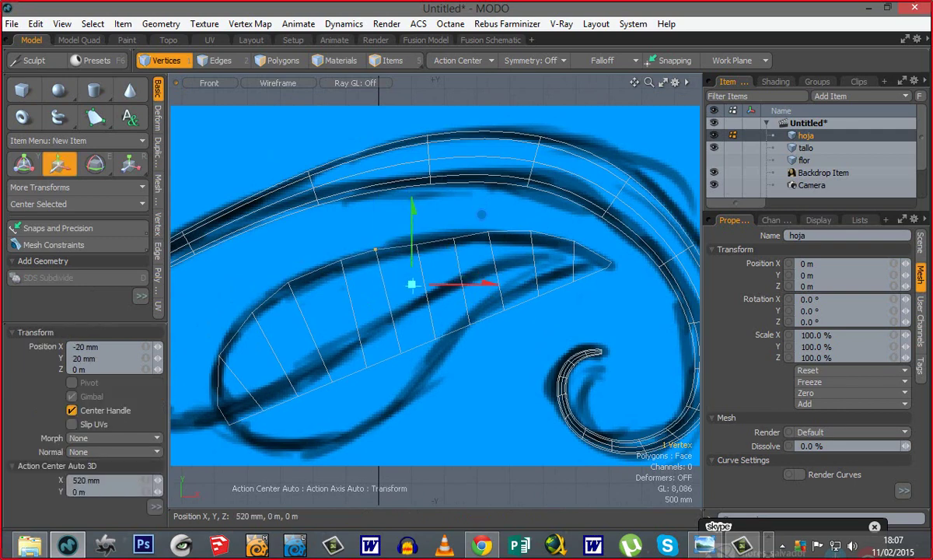
key(space)
click(370, 337)
Step: Select the row of upper-edge vertices on the leaf, leaving out the ones at the base and the tip
alt+shift+drag(409, 432, 467, 426)
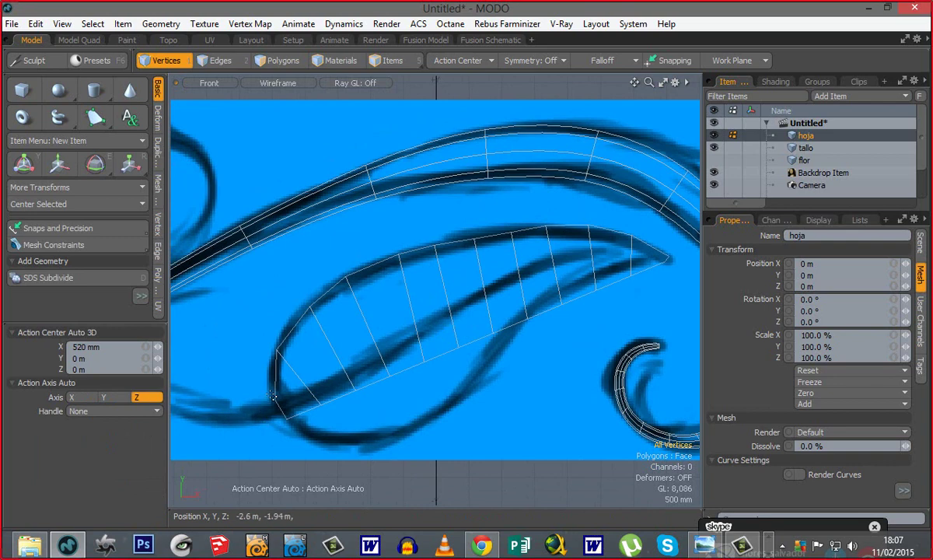
right_drag(258, 420, 250, 422)
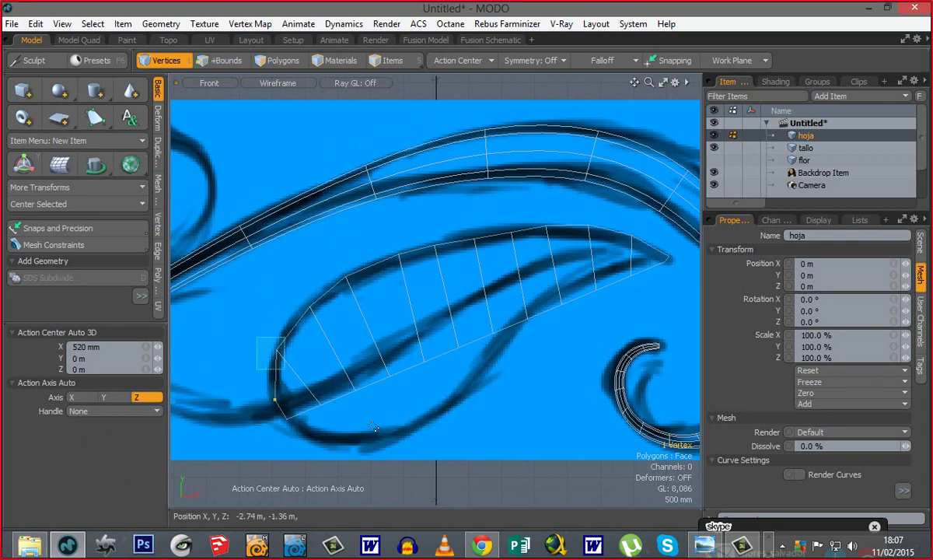
shift+right_drag(256, 337, 285, 370)
key(Up)
key(Up)
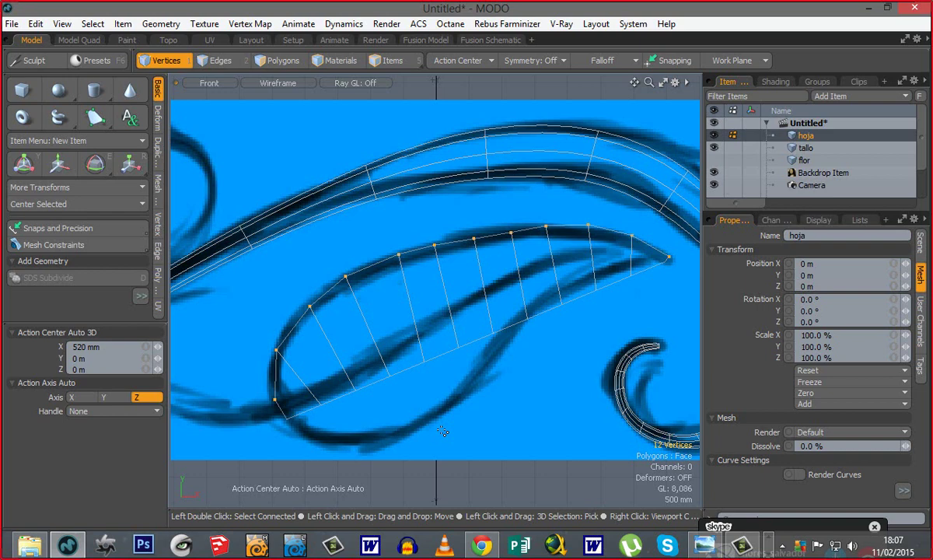
ctrl+right_drag(680, 247, 644, 281)
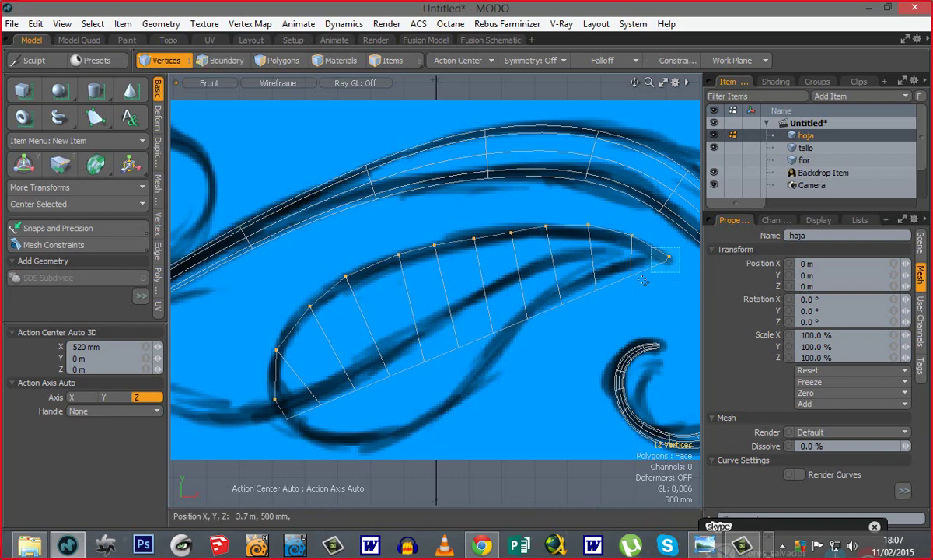
ctrl+right_drag(244, 415, 244, 416)
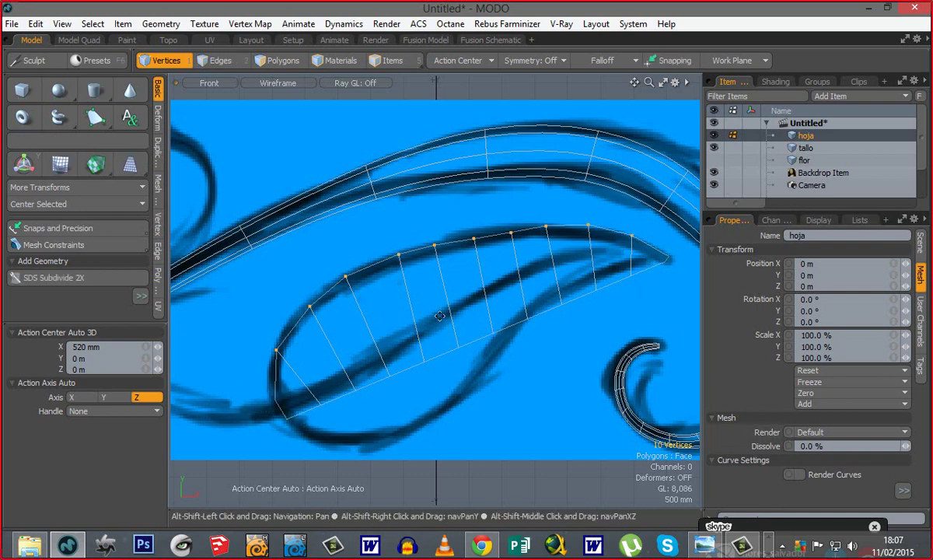
Step: Adjust the selected upper-edge vertices between the leaf's middle and tip with a screen-falloff transform to follow the sketched curve
alt+shift+drag(276, 409, 273, 420)
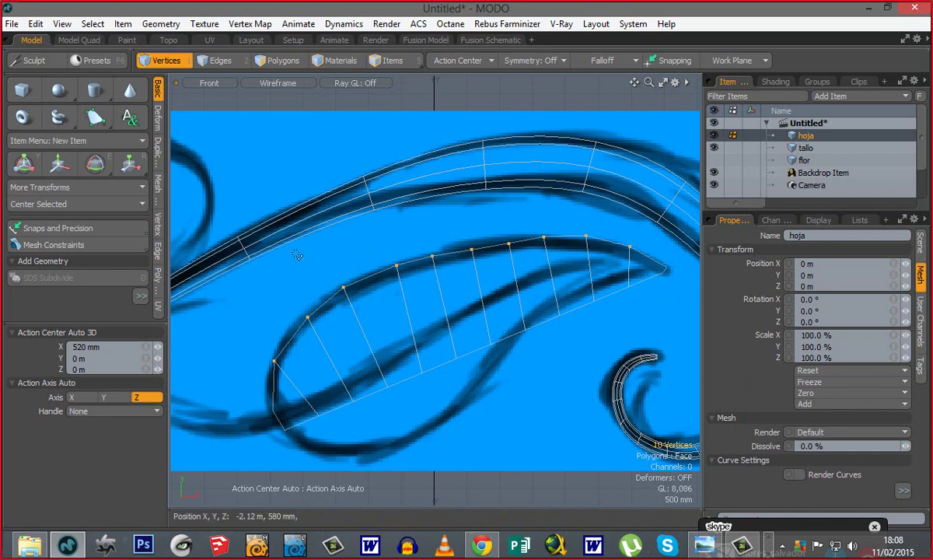
key(ctrl)
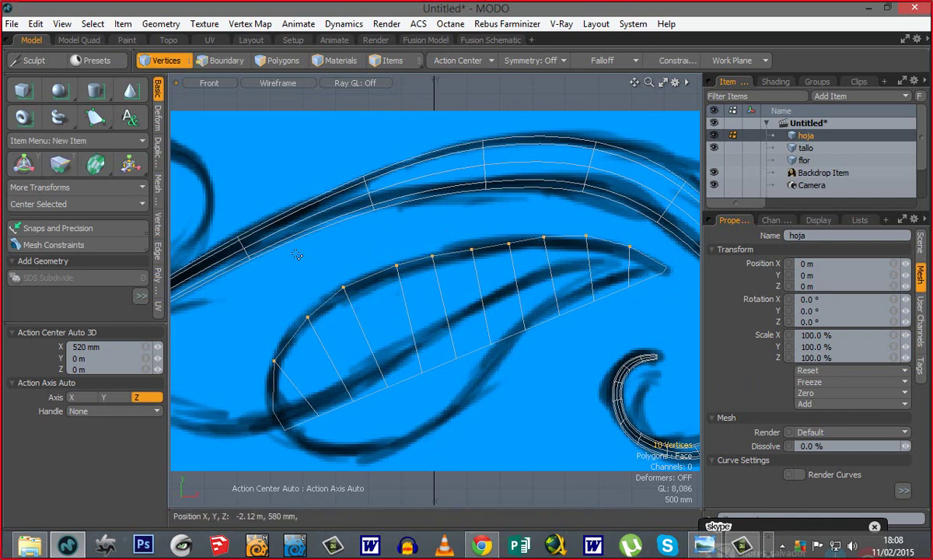
key(w)
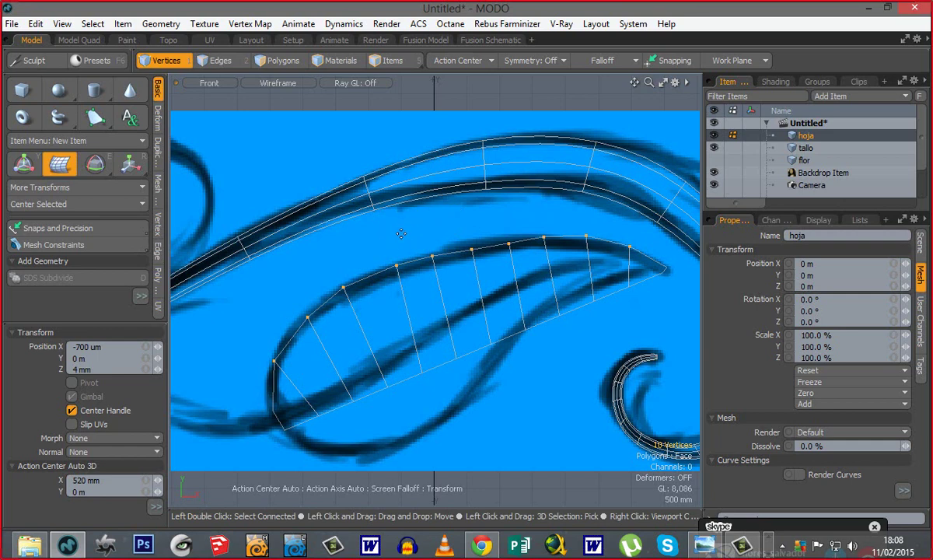
right_drag(395, 241, 419, 242)
drag(511, 240, 468, 245)
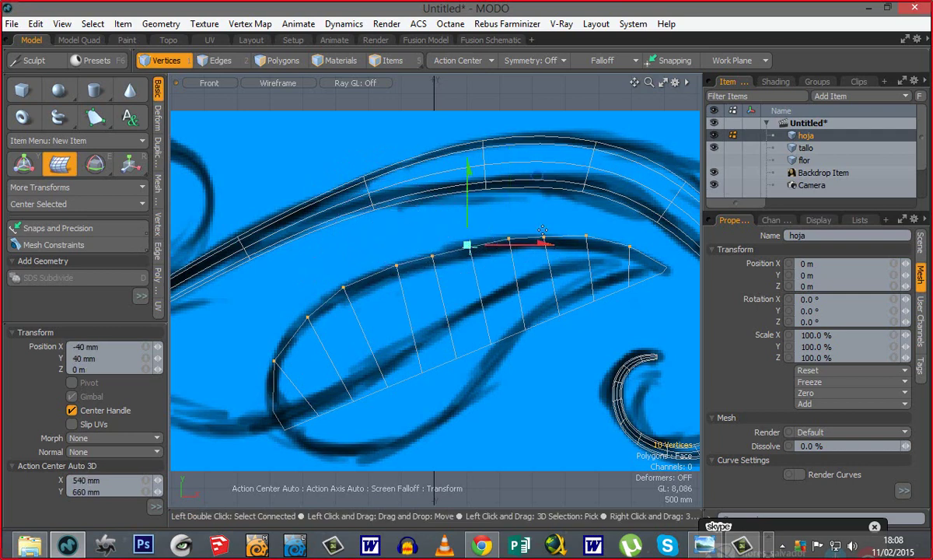
drag(544, 232, 588, 235)
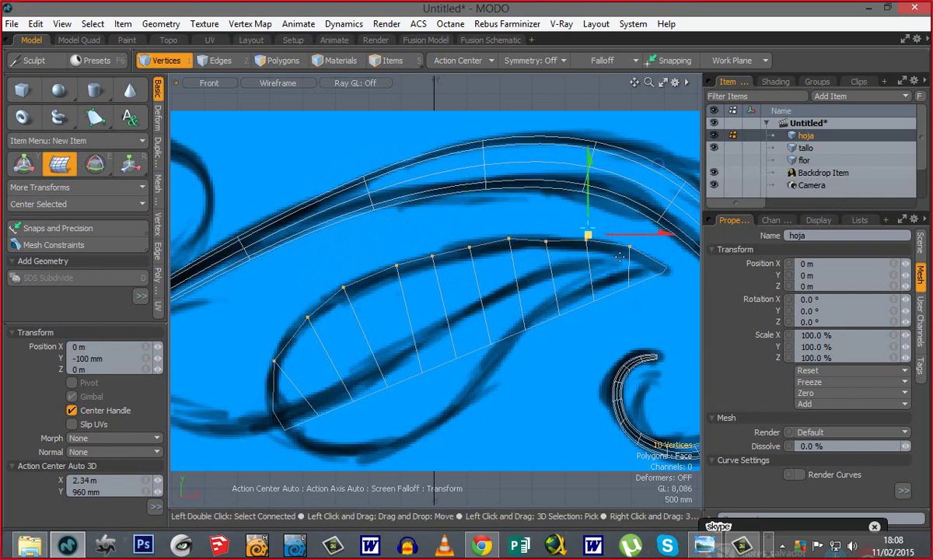
click(543, 243)
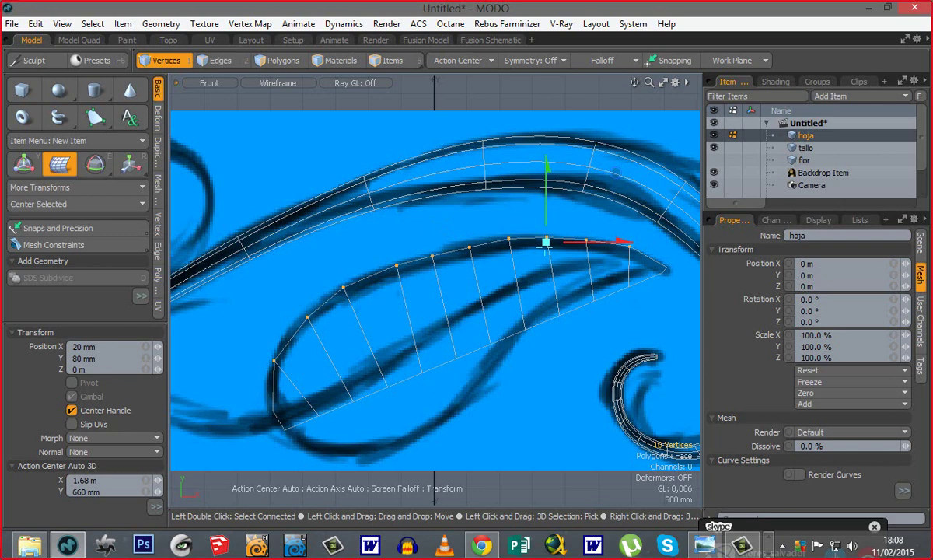
Step: Widen the screen falloff and reshape the upper edge from base to tip to match the sketched outline
right_drag(424, 231, 547, 230)
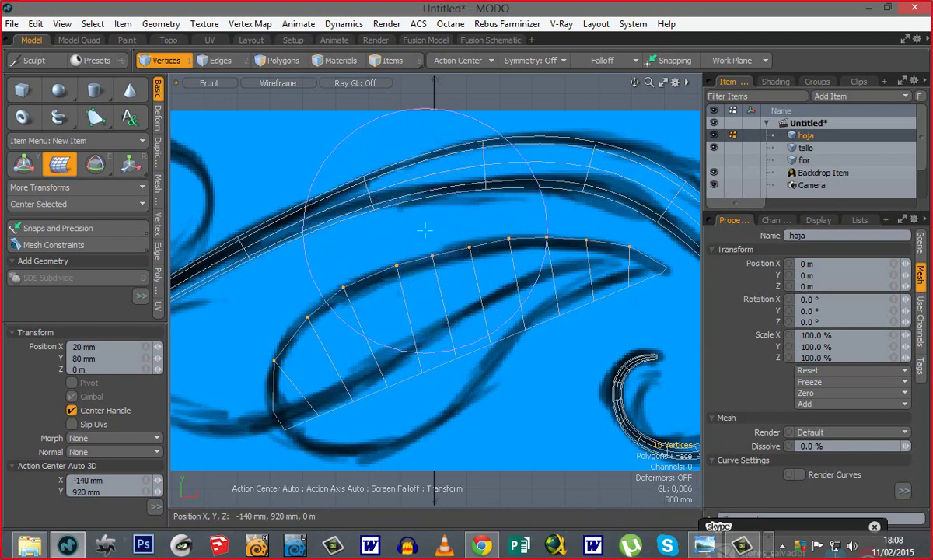
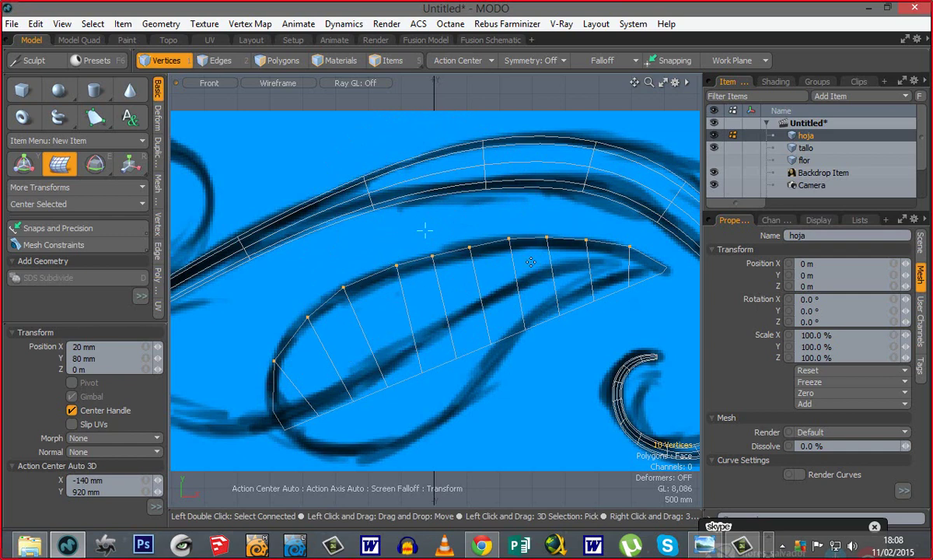
right_drag(401, 240, 369, 362)
mouse_move(415, 280)
mouse_down()
mouse_move(404, 222)
mouse_move(413, 289)
mouse_move(410, 235)
mouse_move(411, 277)
mouse_up()
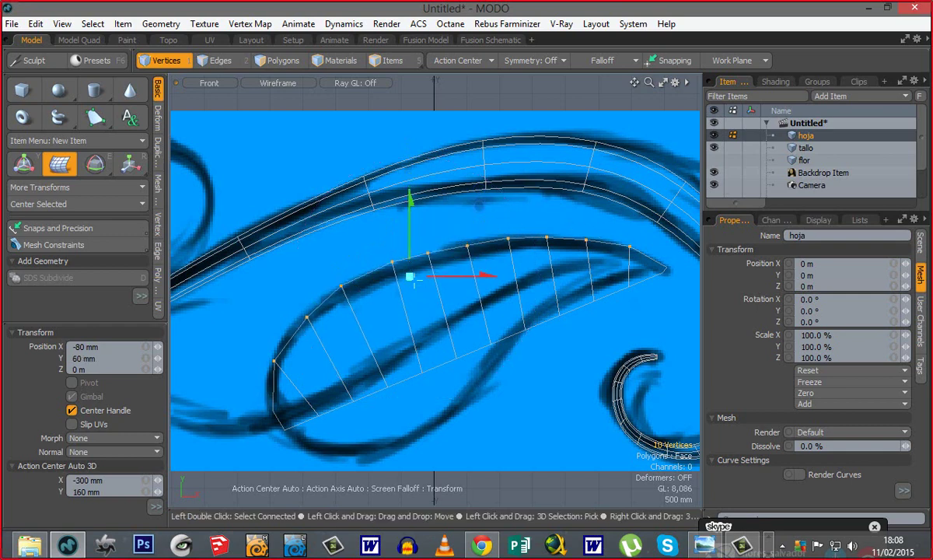
drag(414, 281, 601, 233)
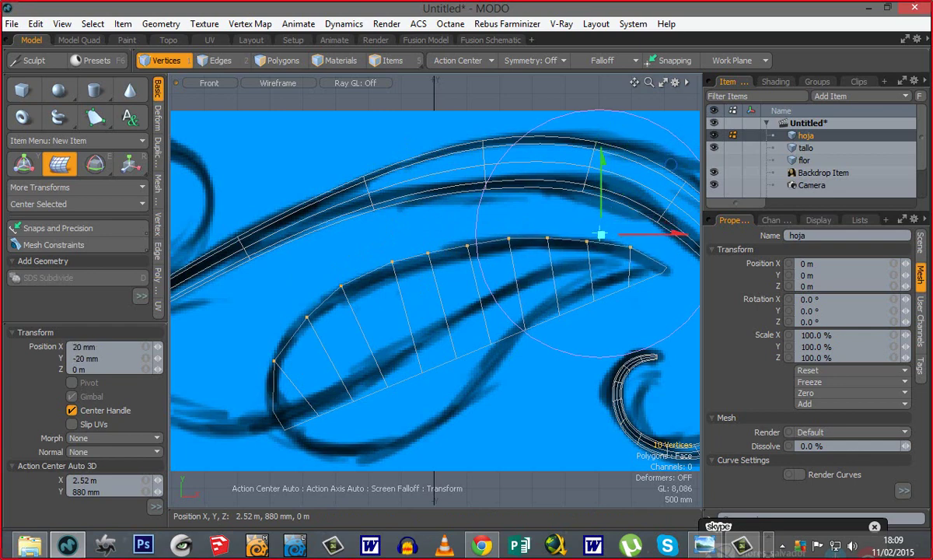
mouse_move(290, 310)
mouse_down()
mouse_move(282, 294)
mouse_move(275, 314)
mouse_move(248, 310)
mouse_move(262, 301)
mouse_move(284, 314)
mouse_up()
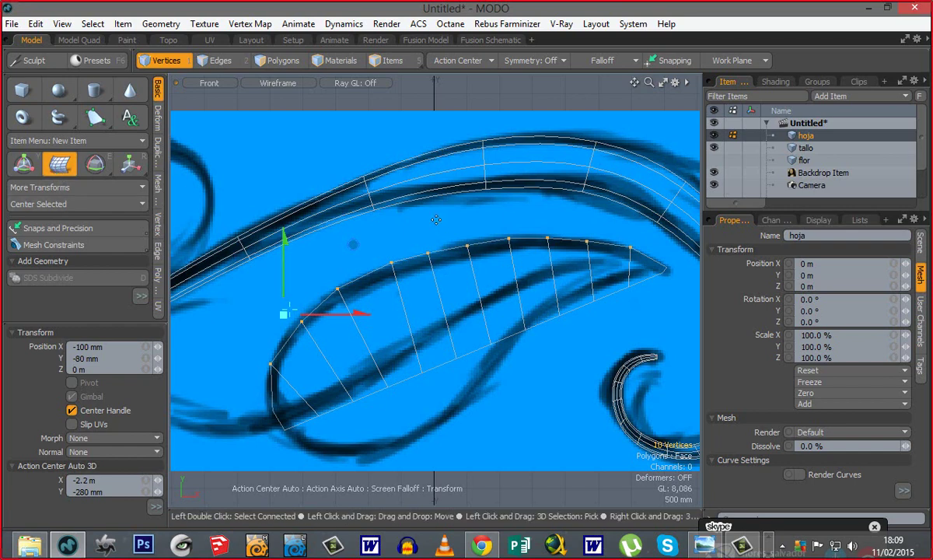
mouse_move(451, 233)
mouse_down()
mouse_move(446, 216)
mouse_move(448, 232)
mouse_up()
Step: Shrink the screen falloff and fine-tune individual upper-edge vertices along the outline, then clear the vertex selection
right_drag(509, 216, 432, 216)
drag(552, 216, 553, 218)
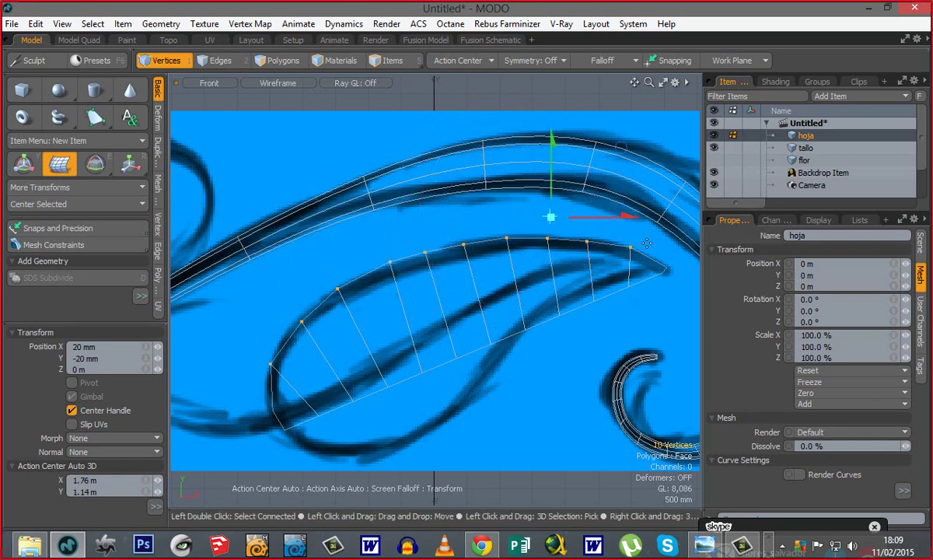
drag(645, 231, 645, 230)
click(464, 222)
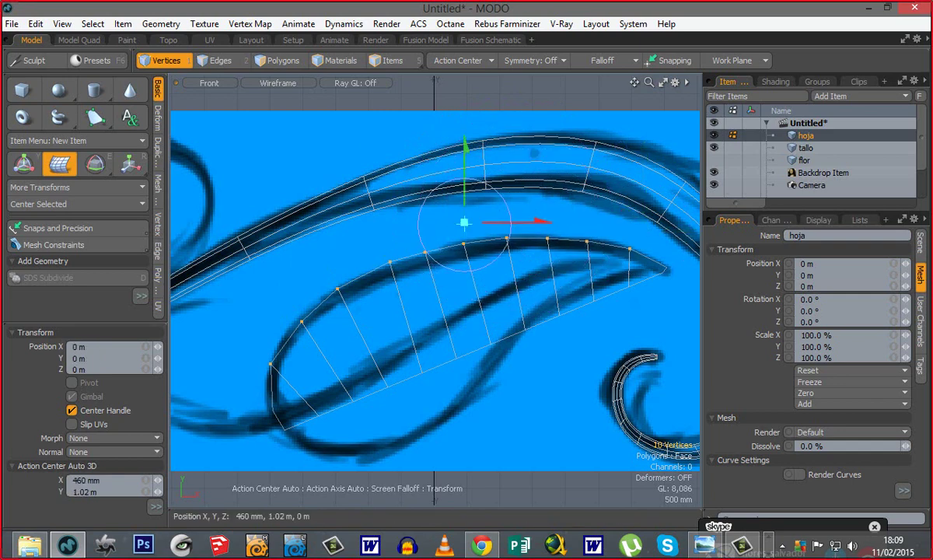
drag(385, 247, 374, 255)
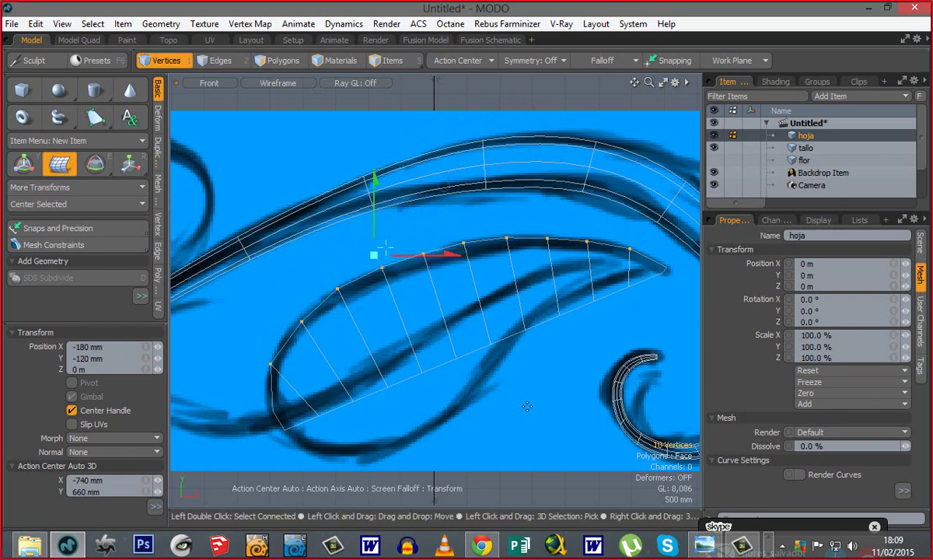
key(space)
click(481, 377)
Step: Select the ten lower-edge vertices of the leaf, excluding both end vertices, and activate the screen-falloff transform
alt+shift+drag(350, 343, 352, 273)
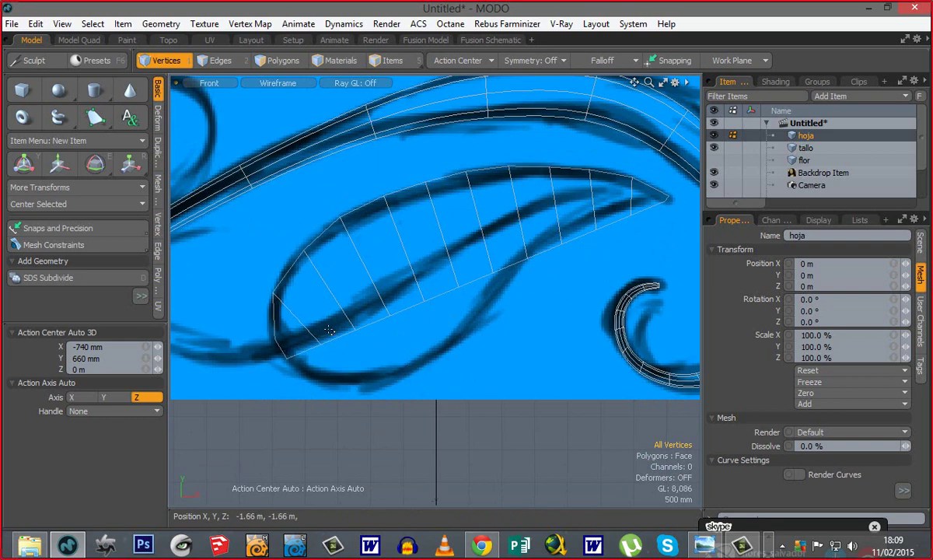
mouse_move(332, 330)
right_down()
mouse_move(314, 361)
mouse_move(369, 317)
right_up()
key(Up)
key(Up)
key(t)
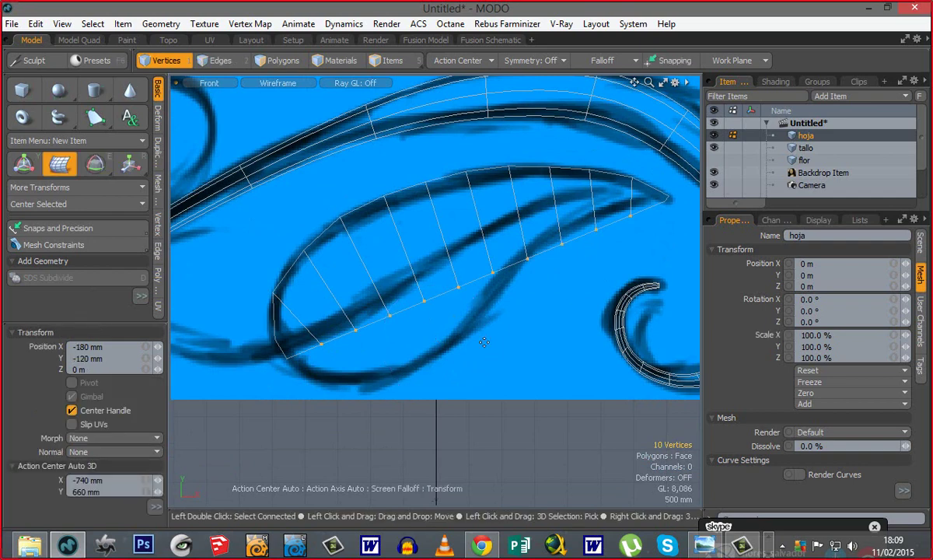
Step: Move the lower-edge vertices between the leaf's middle and tip onto the sketched curve with the screen-falloff transform
drag(442, 311, 460, 341)
drag(513, 255, 514, 273)
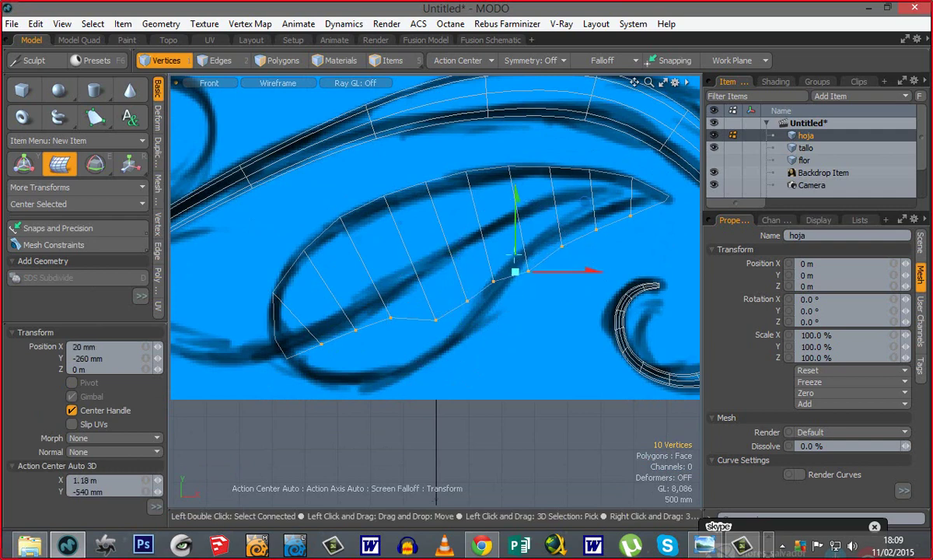
drag(593, 257, 584, 244)
drag(641, 226, 640, 214)
drag(552, 301, 551, 288)
Step: Resize the screen falloff and pull the lower-edge vertices from base to middle down onto the sketched leaf belly
drag(383, 342, 397, 432)
right_drag(336, 316, 357, 317)
drag(327, 344, 323, 391)
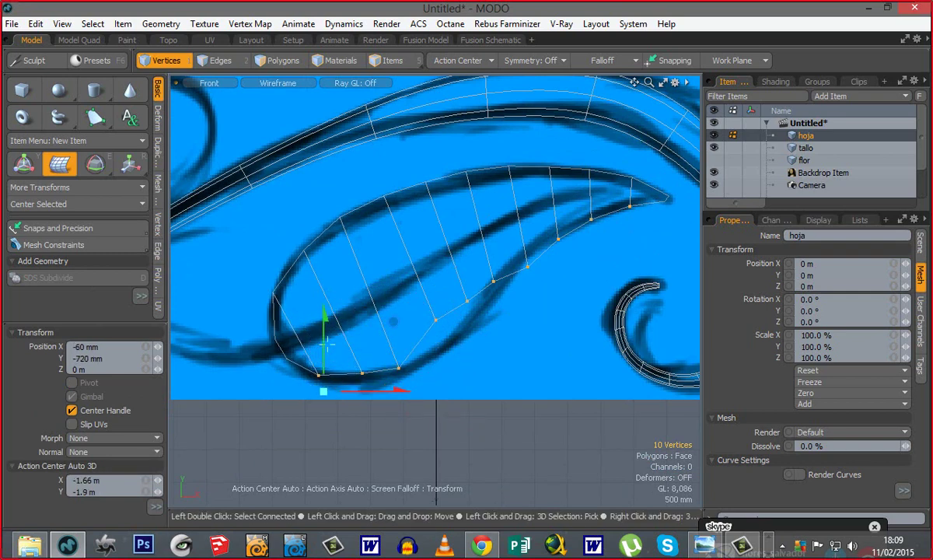
drag(437, 305, 458, 372)
drag(470, 304, 485, 319)
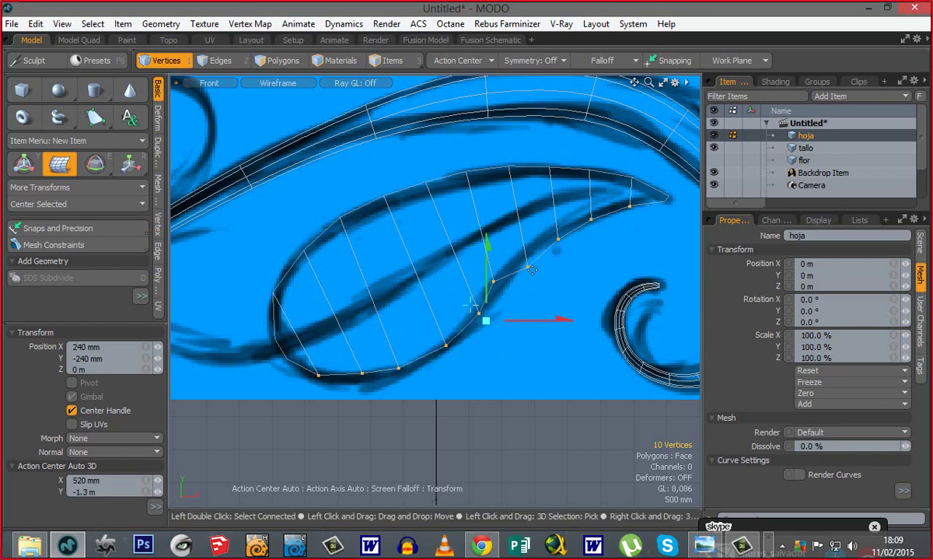
Step: Fine-tune individual lower-edge vertices along the sketched outline, then end the transform and clear the vertex selection
drag(531, 264, 532, 255)
drag(495, 282, 506, 294)
click(559, 237)
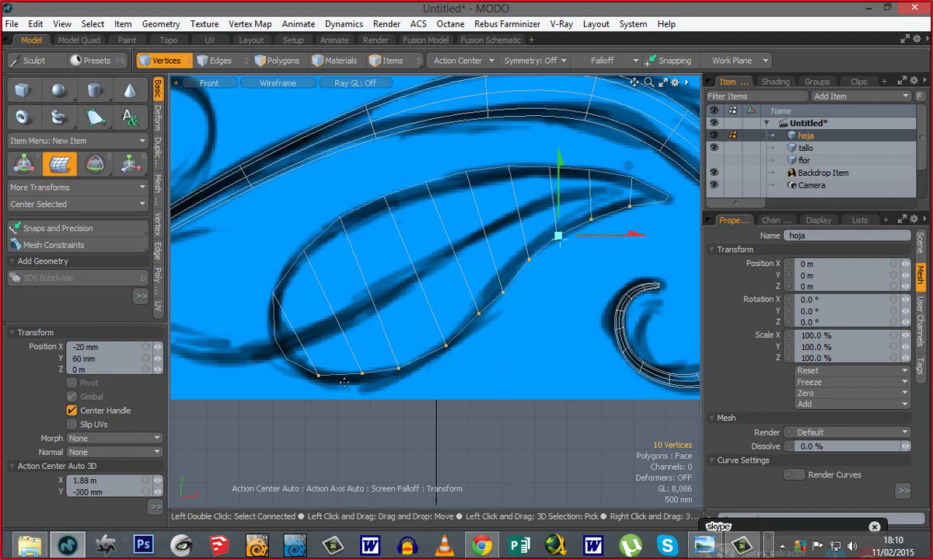
drag(362, 374, 362, 377)
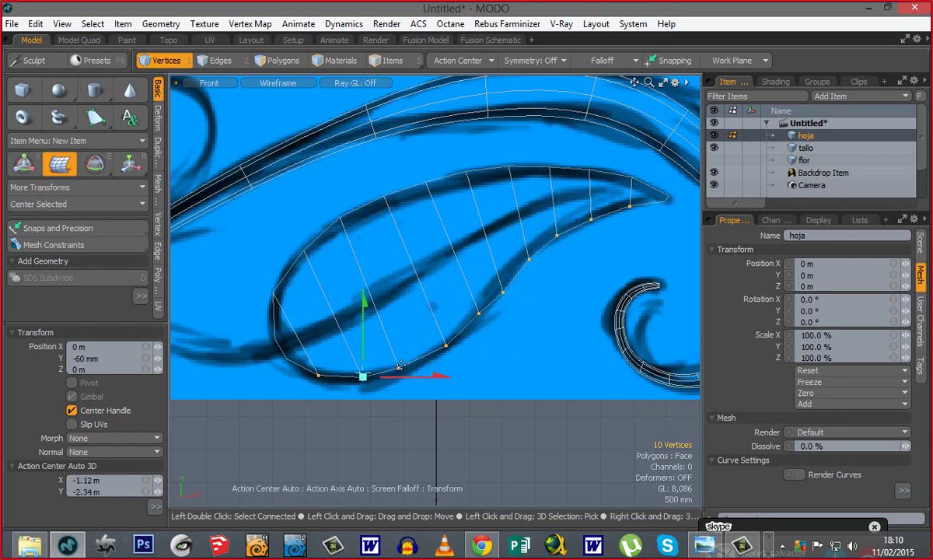
click(398, 368)
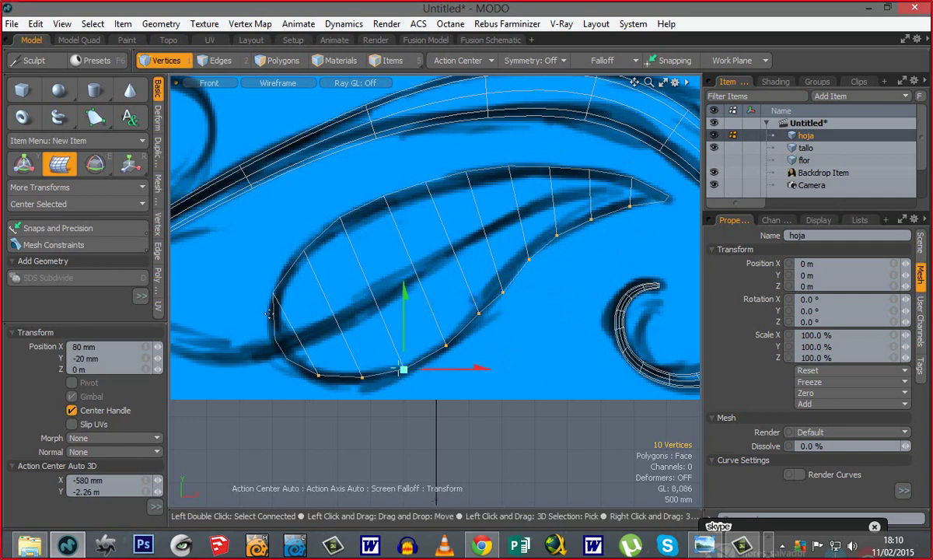
key(space)
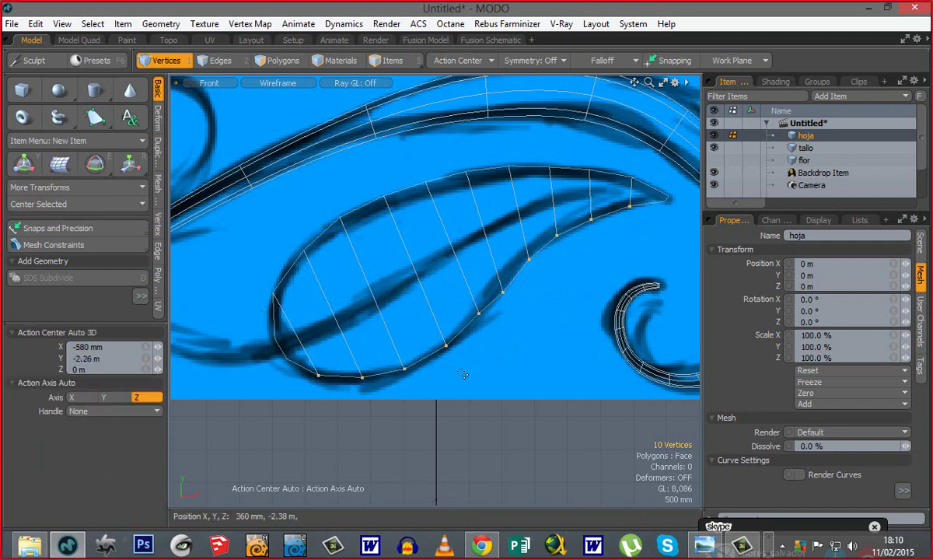
click(506, 381)
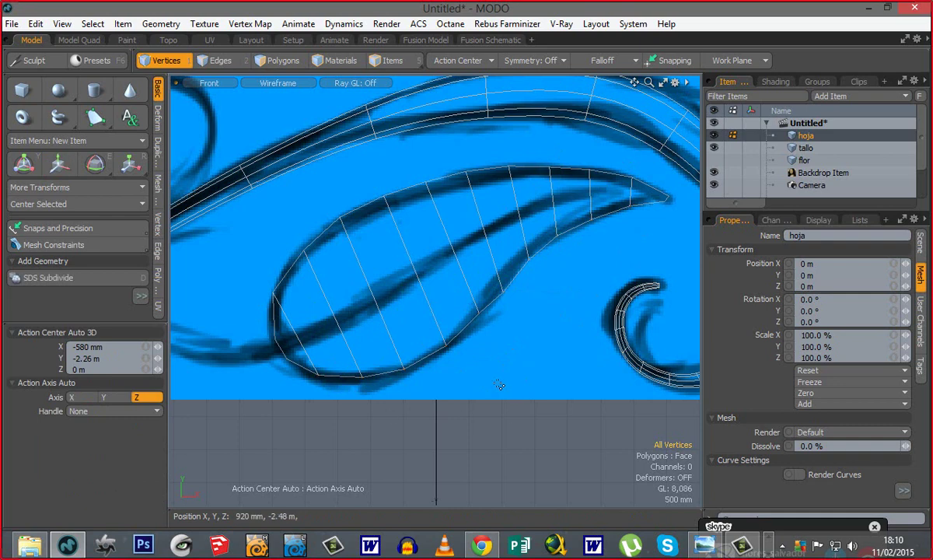
Step: Preview the leaf as a subdivision surface against the sketch and return it to plain polygons
alt+shift+drag(442, 366, 475, 357)
ctrl+alt+drag(558, 383, 483, 347)
ctrl+alt+drag(424, 361, 436, 361)
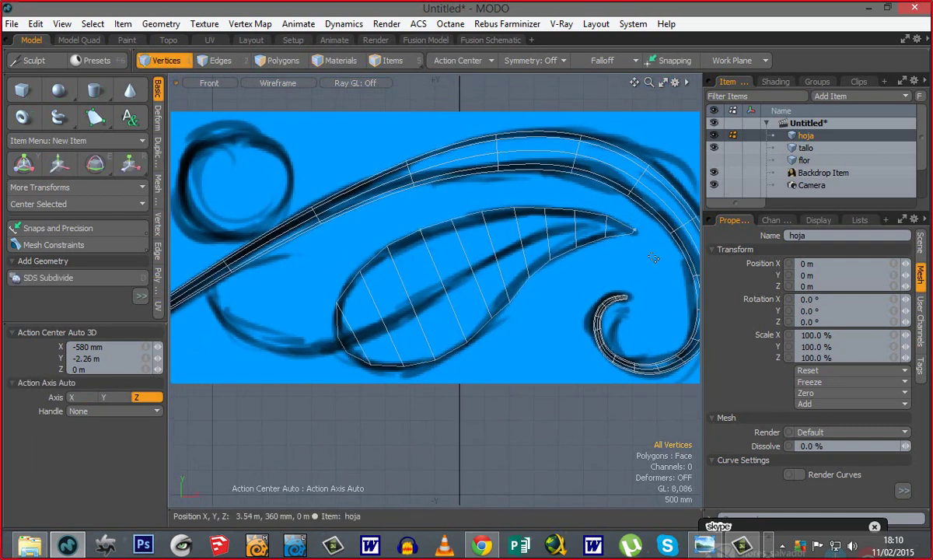
key(Tab)
key(Tab)
key(Tab)
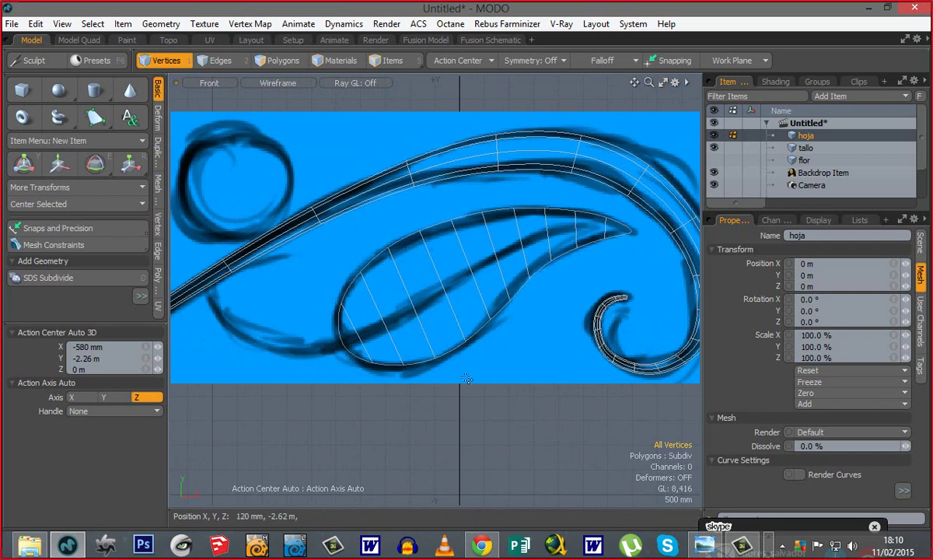
key(Tab)
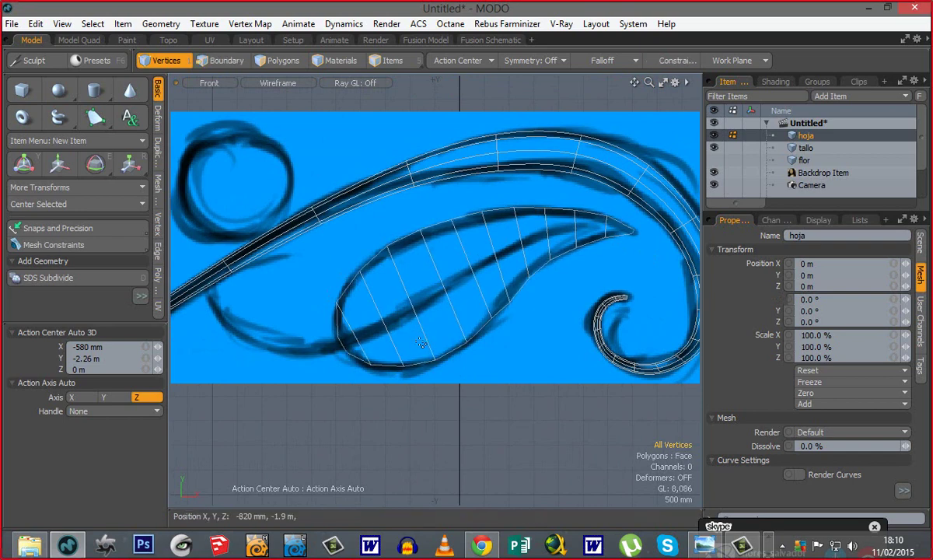
Step: Show the model in an orbited perspective view with Gooch Tone Shading
key(ctrl+space)
click(455, 317)
mouse_move(327, 307)
alt+mouse_down()
mouse_move(432, 313)
mouse_move(494, 340)
alt+mouse_up()
click(287, 82)
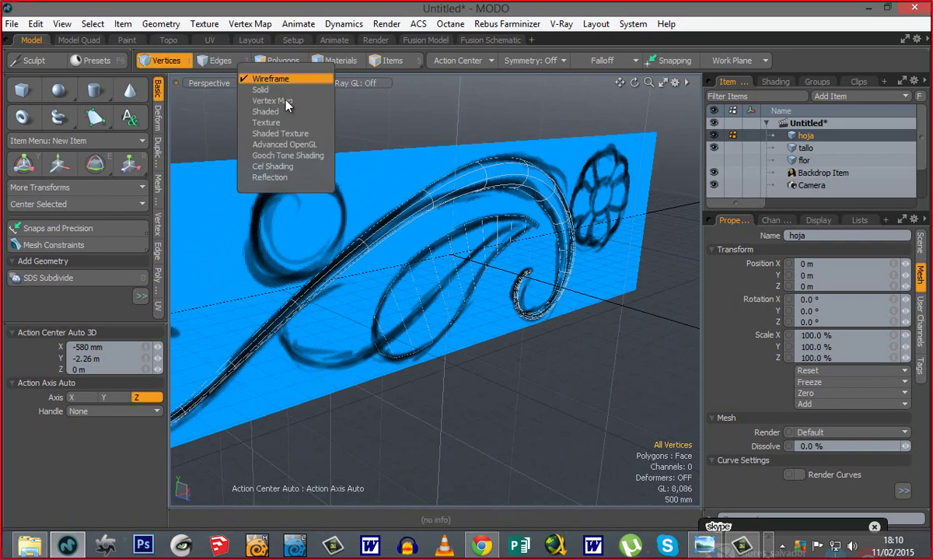
click(288, 155)
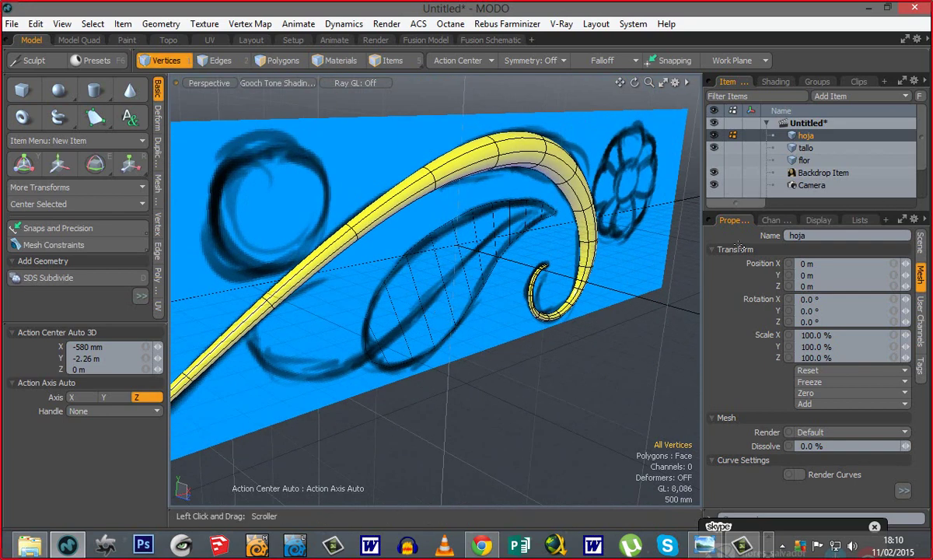
Step: Move the whole leaf slightly forward from the backdrop along Z and switch to polygon selection with its eleven polygons selected
key(w)
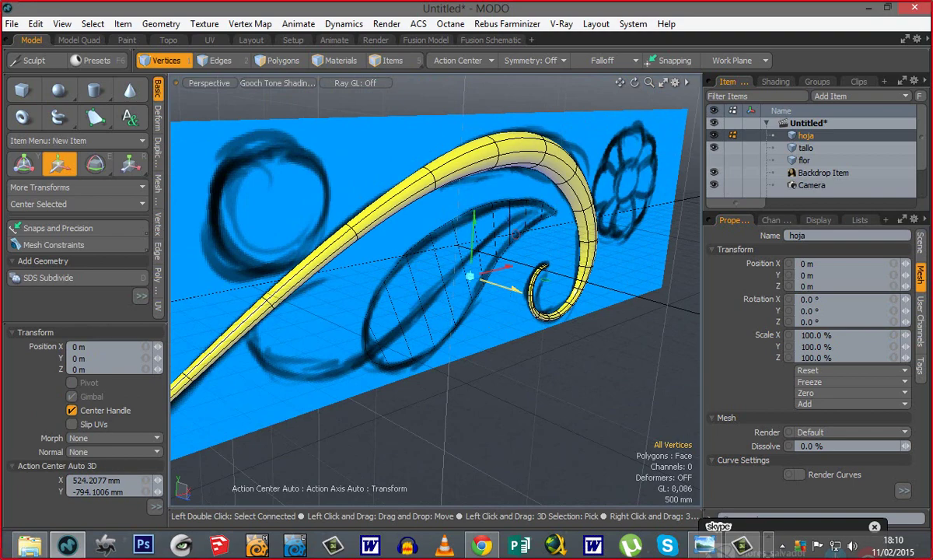
drag(508, 293, 518, 296)
key(space)
key(space)
key(space)
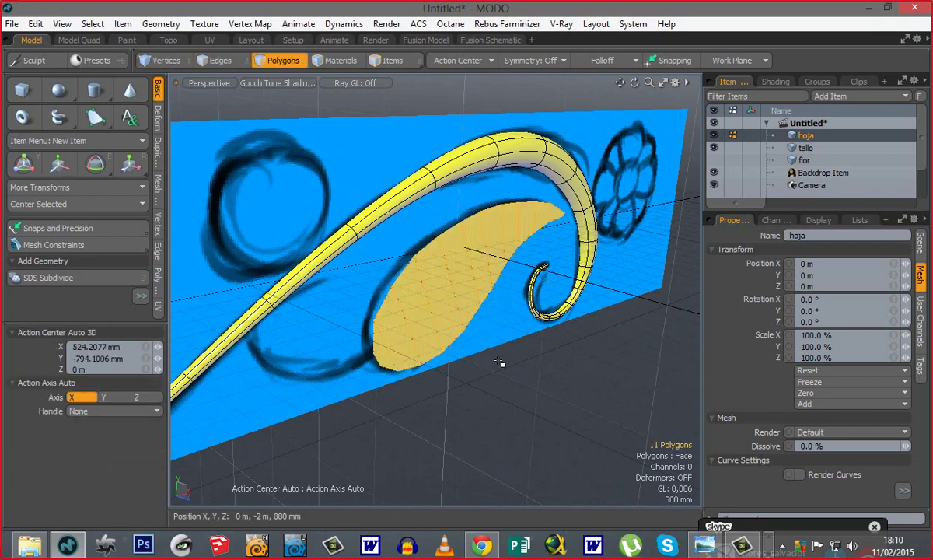
Step: Extrude the selected leaf polygons -200 mm along Z in Thick mode, then end the tool and clear the selection
scroll(458, 373, up, 2)
alt+drag(464, 383, 515, 373)
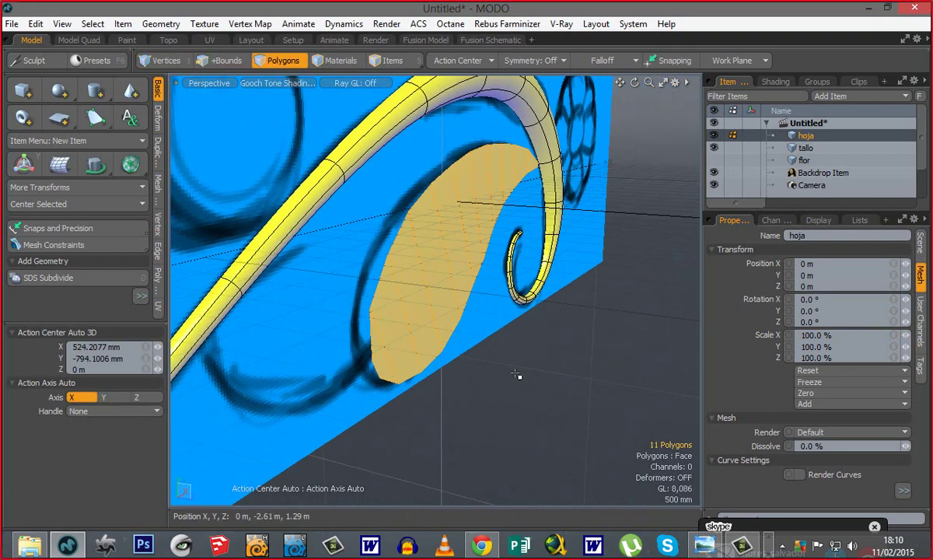
key(shift+x)
click(483, 305)
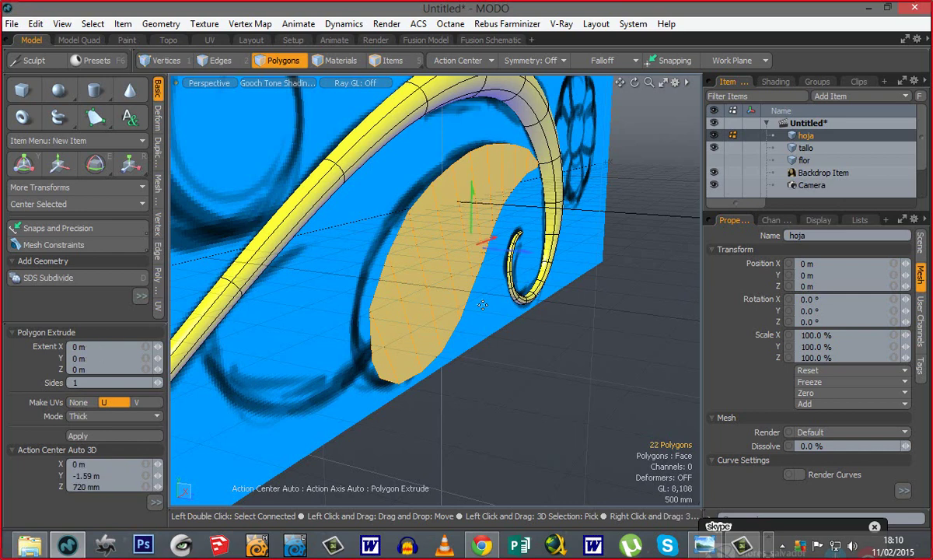
alt+drag(445, 383, 504, 381)
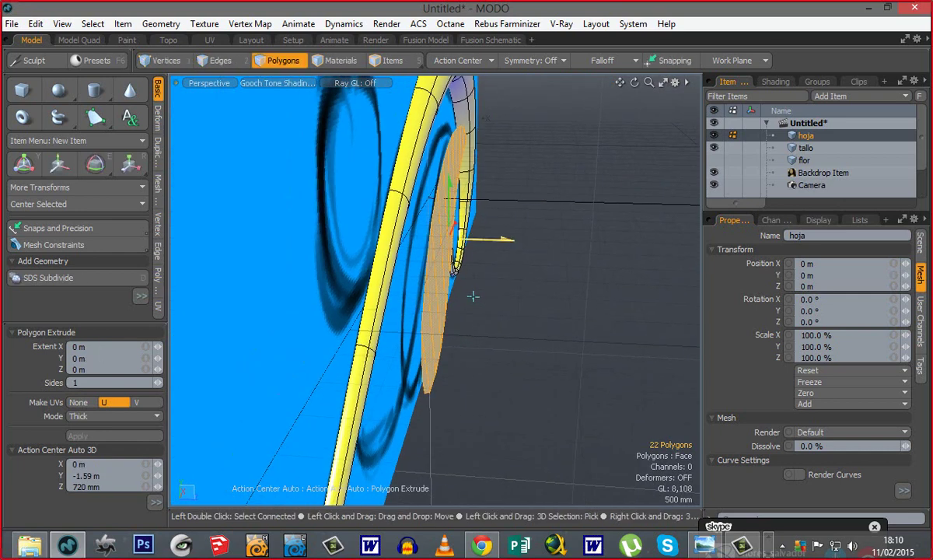
drag(473, 296, 467, 296)
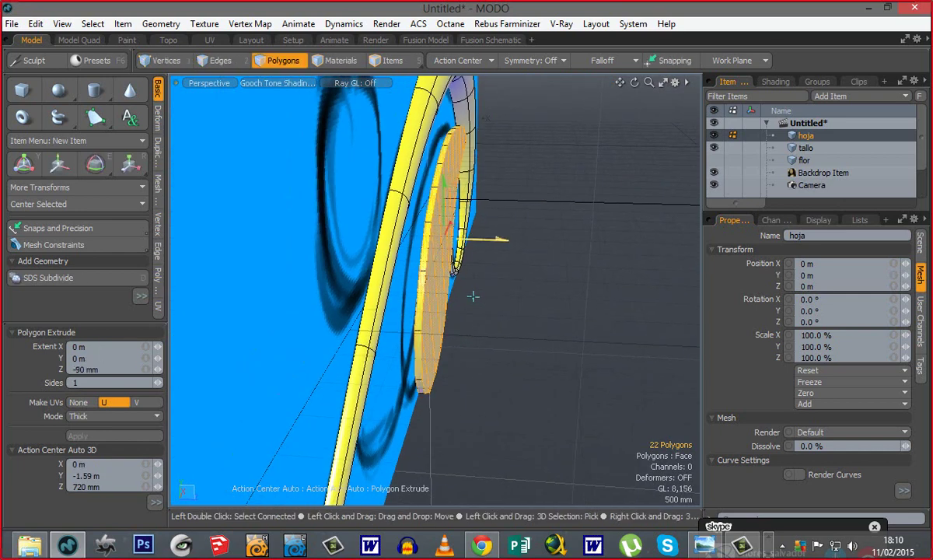
mouse_move(504, 247)
alt+mouse_down()
mouse_move(513, 248)
mouse_move(499, 240)
alt+mouse_up()
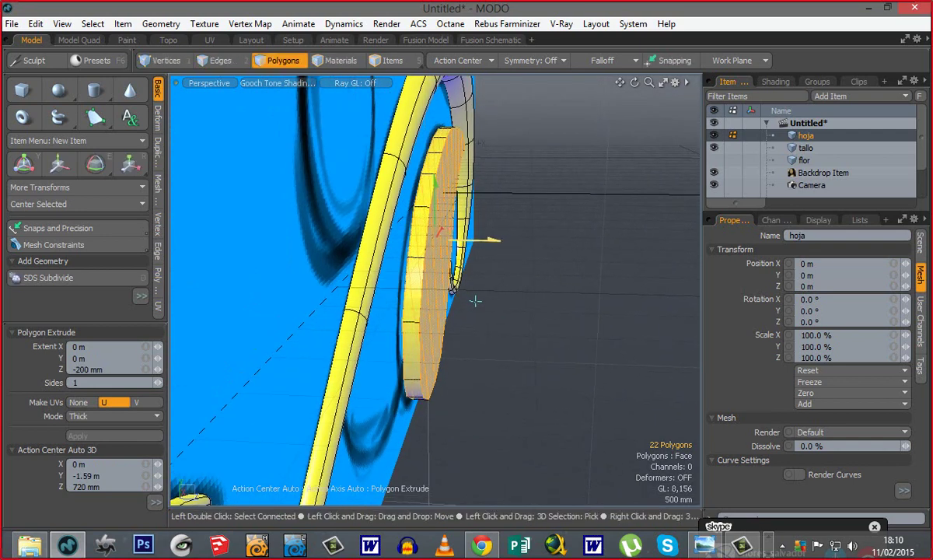
key(space)
click(510, 379)
Step: Turn on subdivision for the extruded leaf and examine its thickness from above in the top view
key(Tab)
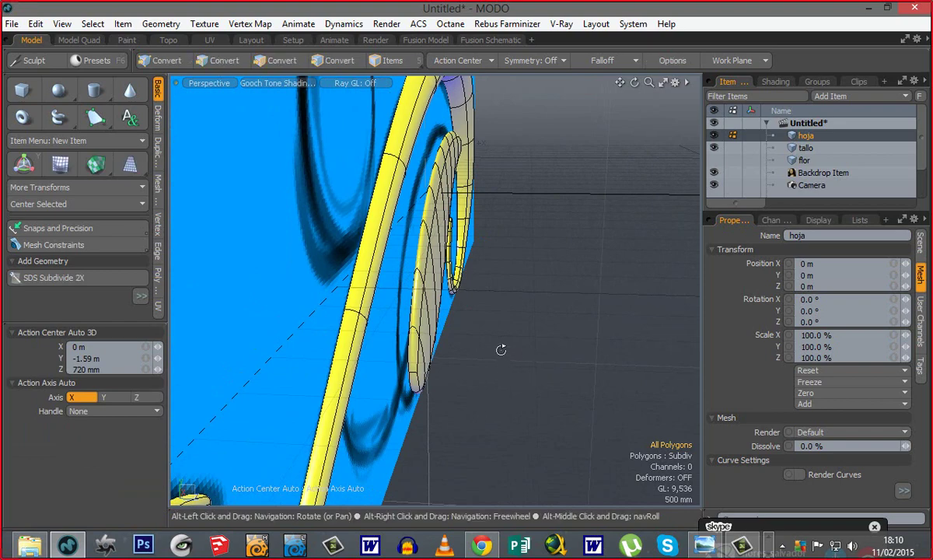
alt+drag(500, 350, 448, 305)
key(ctrl+space)
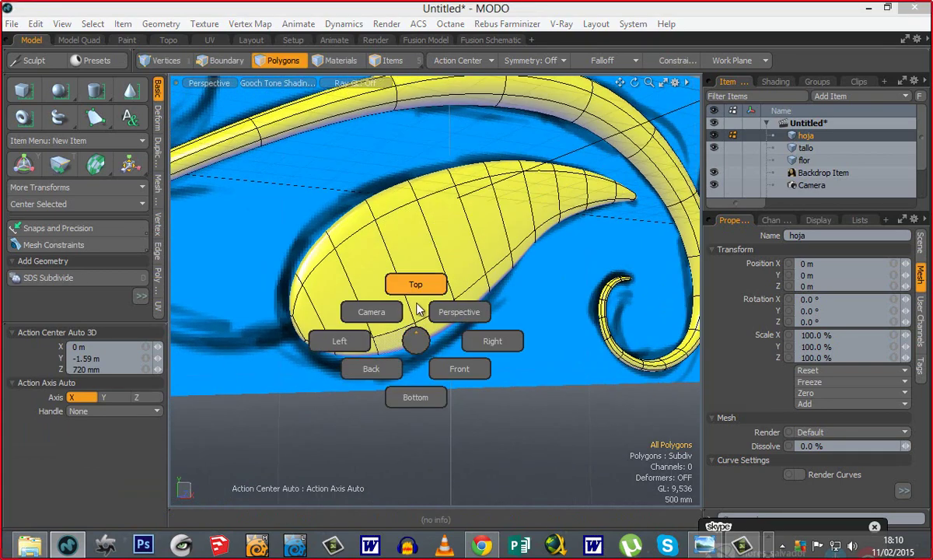
click(416, 290)
ctrl+alt+drag(468, 347, 412, 348)
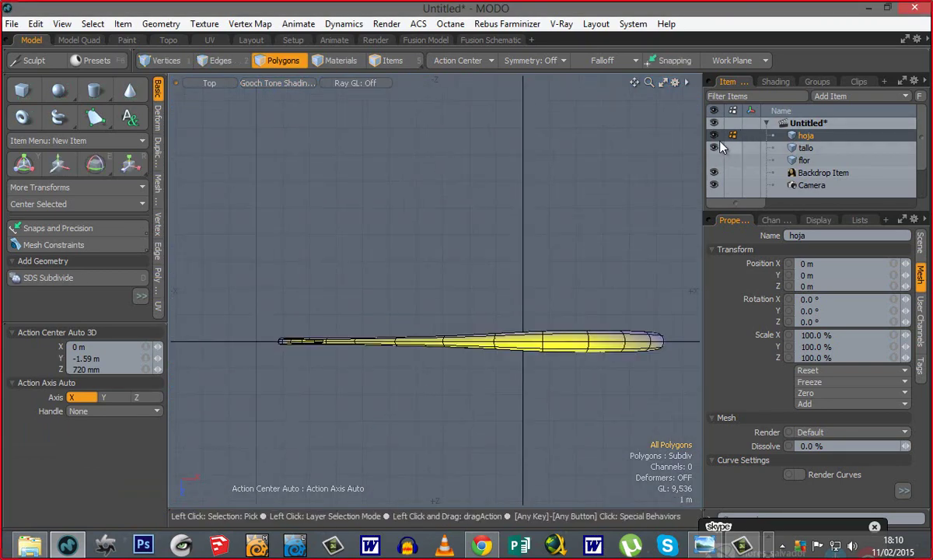
Step: Hide the stem mesh "tallo" and switch the leaf back to plain polygons, framed in the top view
click(714, 147)
alt+drag(482, 418, 395, 350)
ctrl+alt+drag(467, 284, 519, 285)
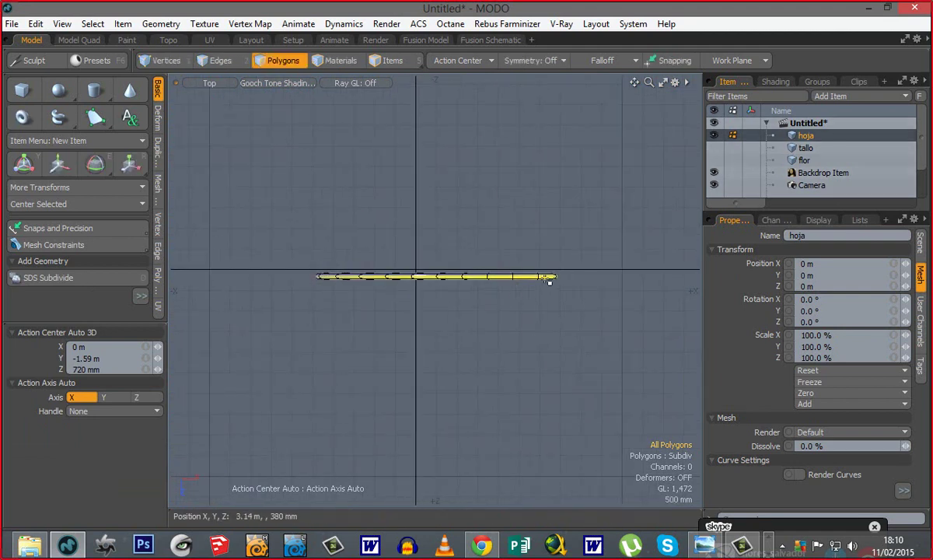
key(Tab)
ctrl+alt+drag(552, 258, 597, 256)
alt+shift+drag(562, 274, 610, 268)
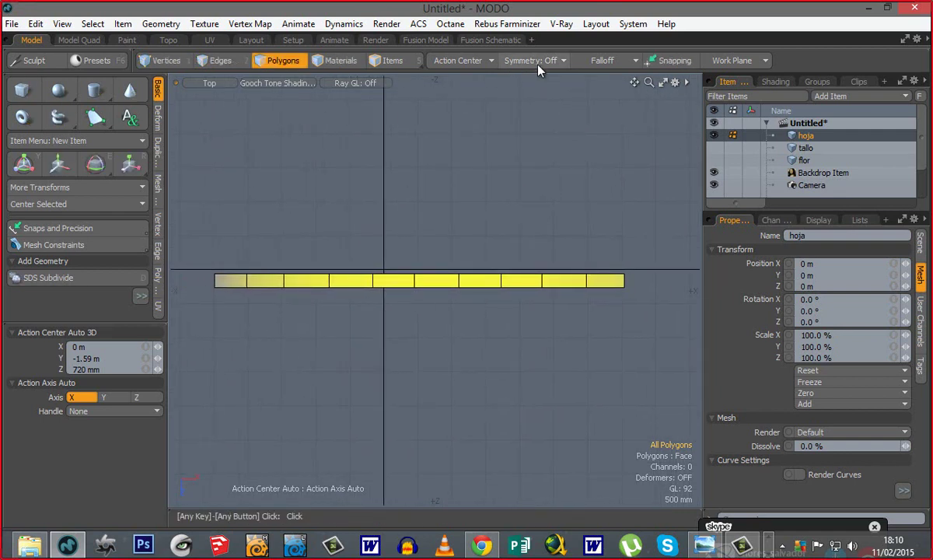
Step: Lay a linear falloff along the leaf's length in the top view, starting at X -2.56 m and ending at 3.54 m
click(596, 62)
click(593, 72)
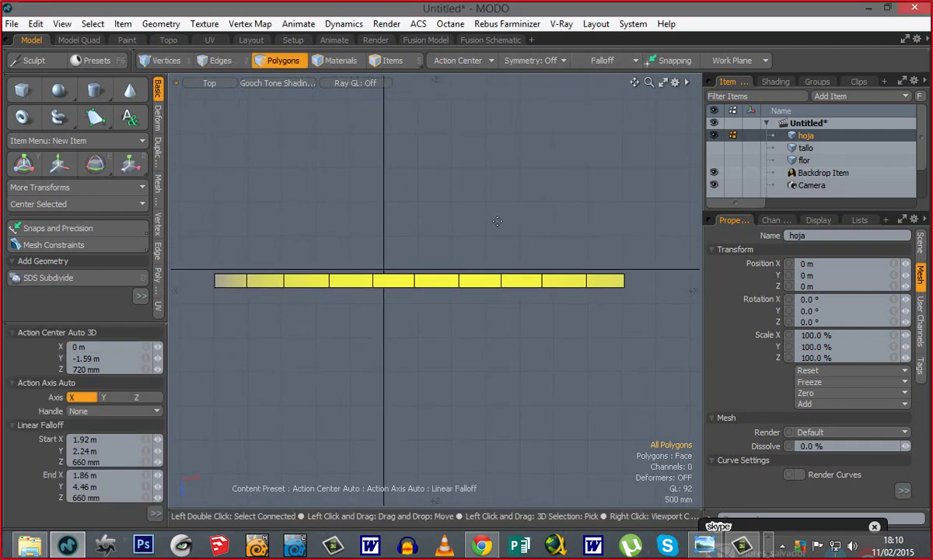
alt+shift+drag(507, 272, 537, 273)
drag(656, 266, 241, 250)
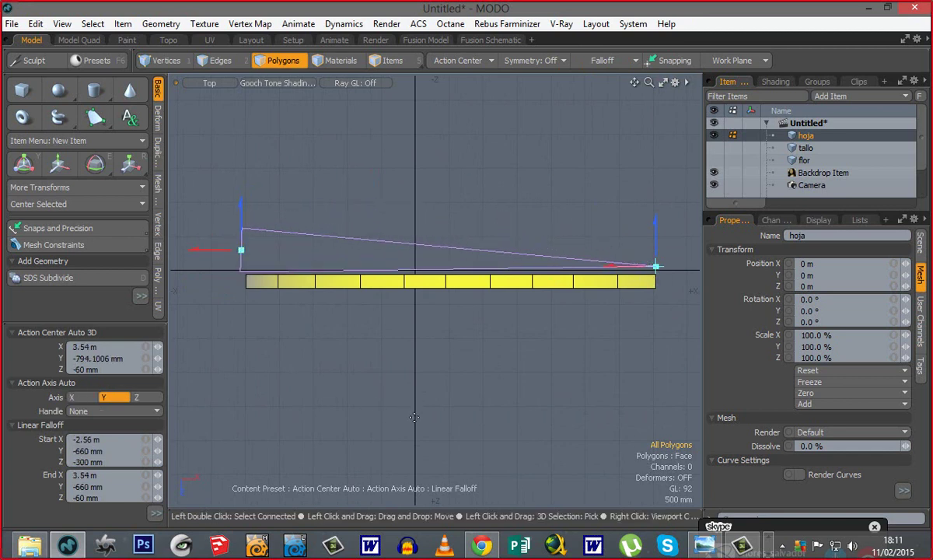
Step: Scale the leaf to 24% in Z about its centre through the linear falloff, tapering the thickness toward the base
key(r)
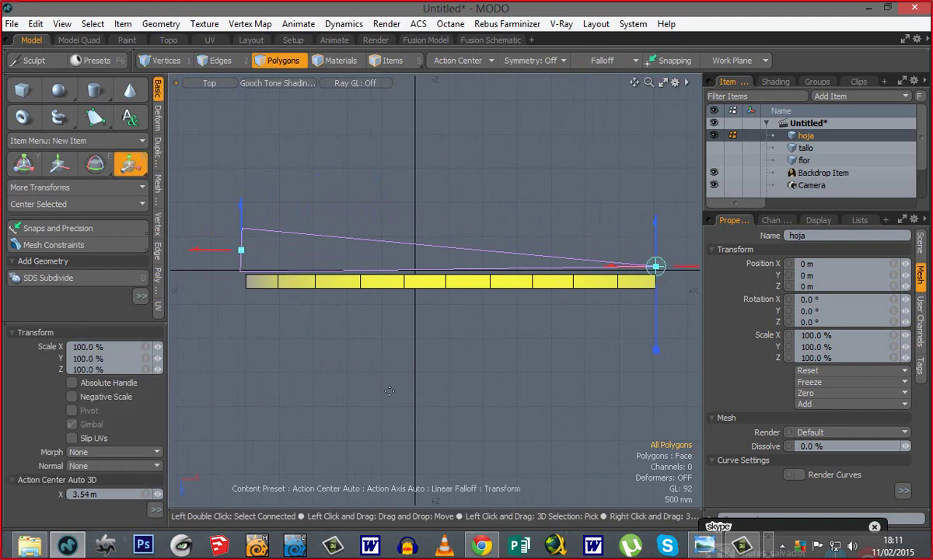
key(space)
key(y)
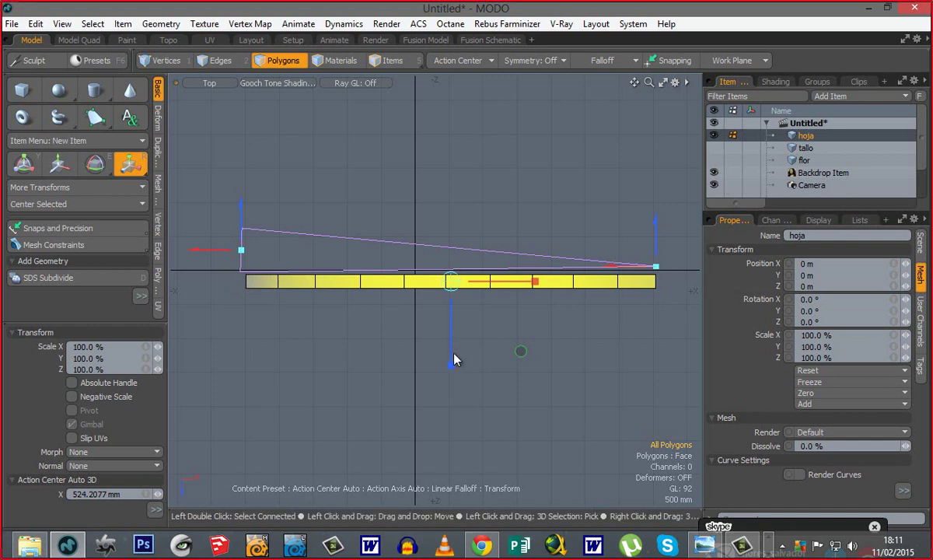
drag(451, 366, 451, 301)
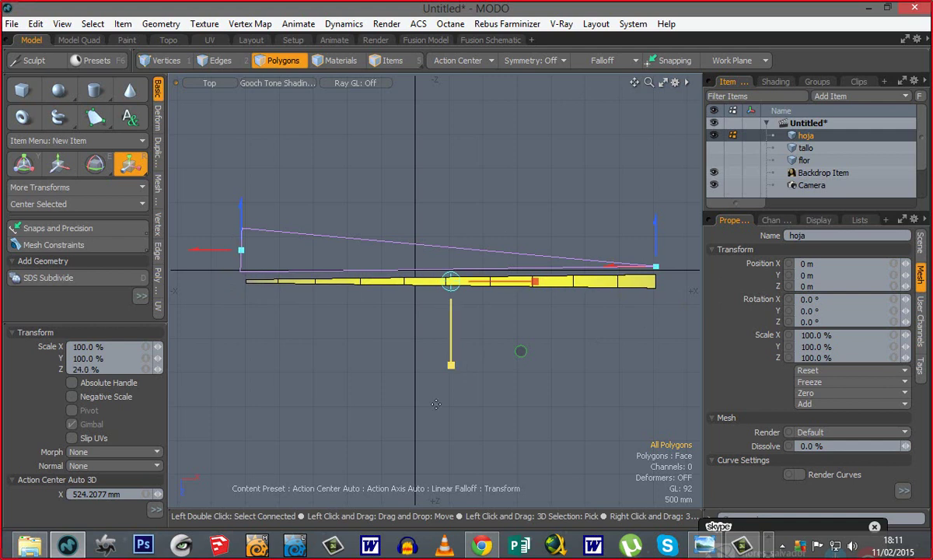
key(q)
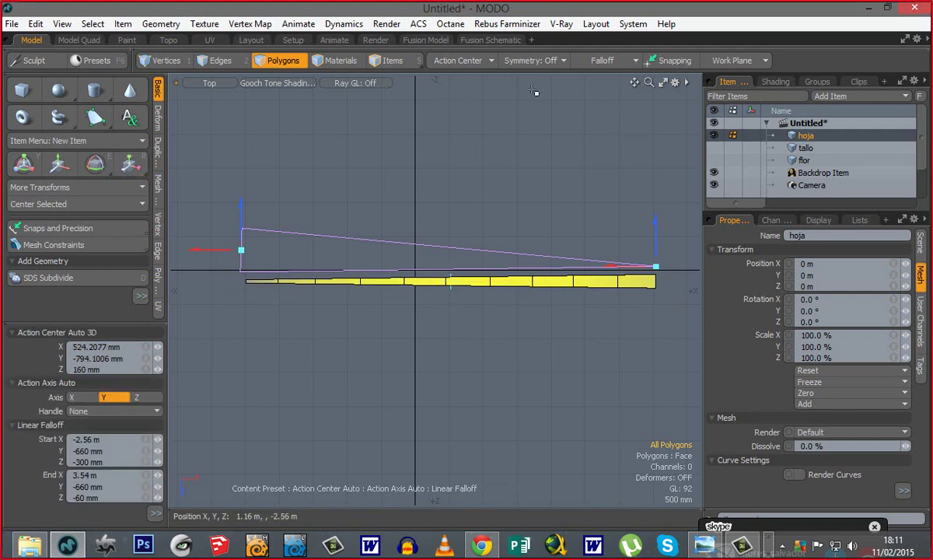
Step: Remove the linear falloff and inspect the tapered leaf in the perspective view
click(604, 60)
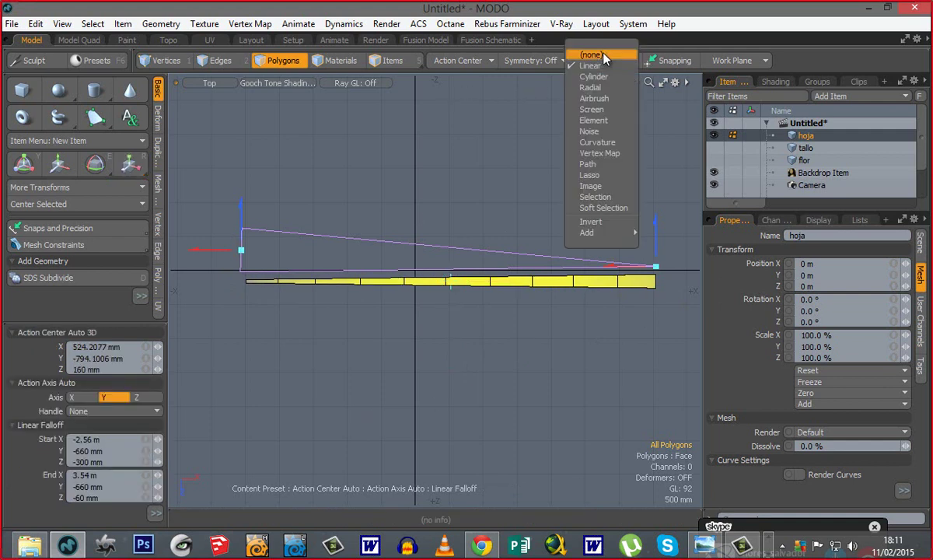
click(603, 55)
key(ctrl+space)
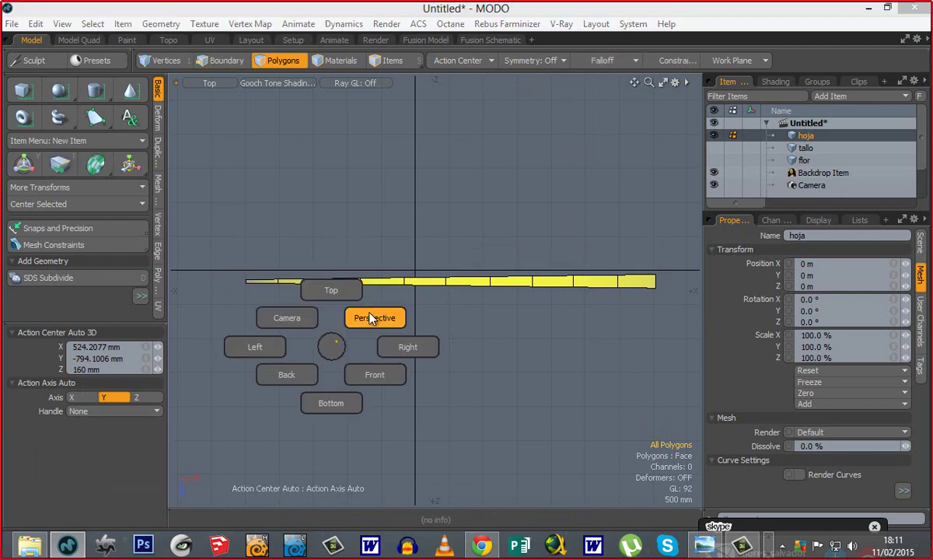
click(371, 319)
alt+drag(418, 362, 511, 351)
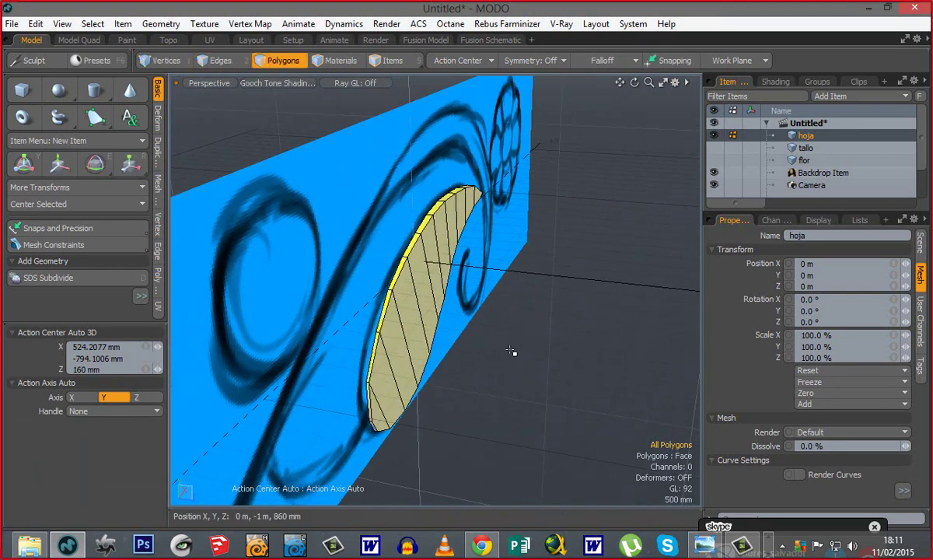
alt+drag(479, 322, 457, 383)
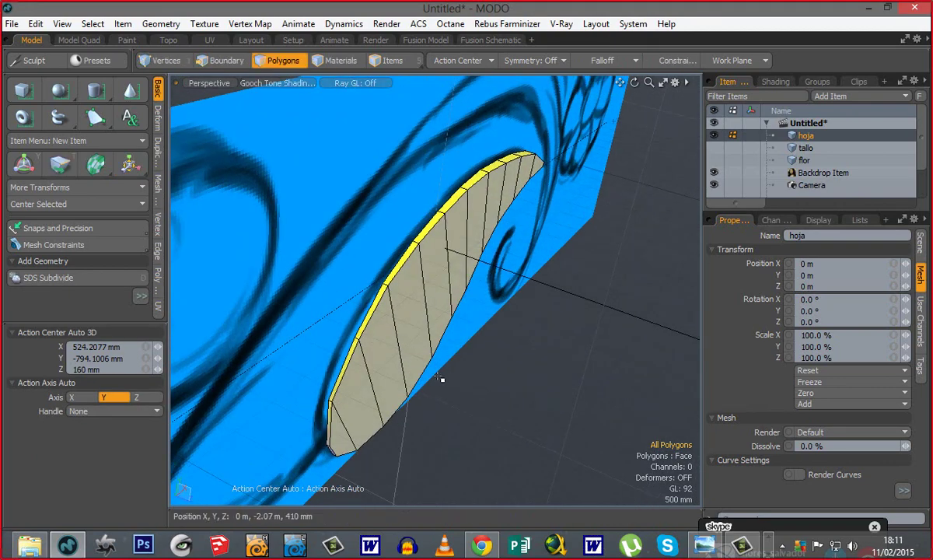
Step: Undo the falloff removal and the leaf's thickness taper, back in the top view
key(ctrl+space)
click(406, 288)
ctrl+alt+drag(500, 360, 468, 358)
alt+shift+drag(468, 358, 440, 374)
key(ctrl+z)
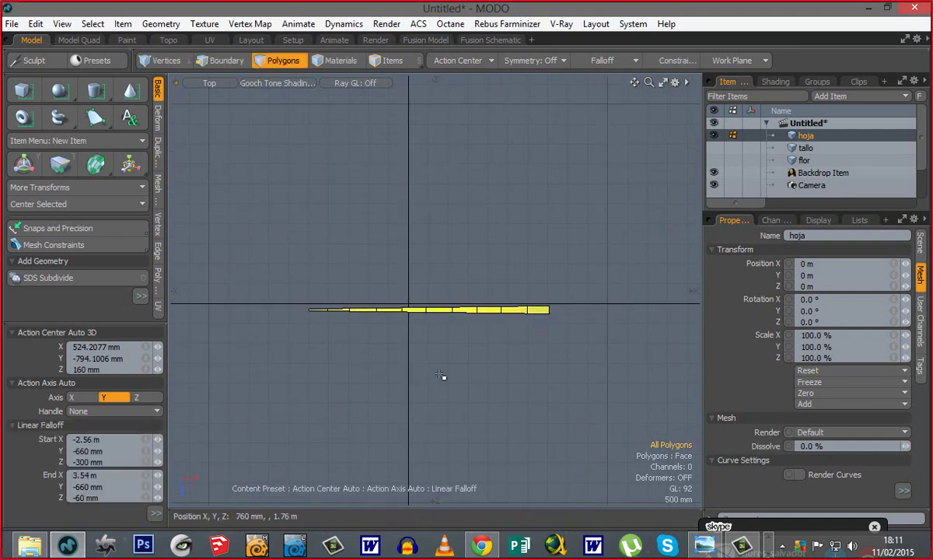
key(ctrl+z)
key(ctrl+z)
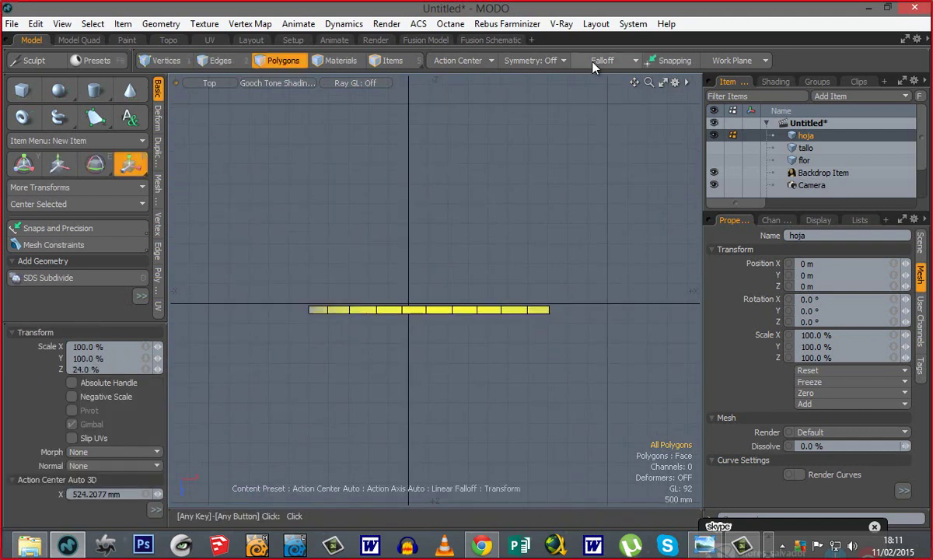
Step: Scale the leaf to 110.5% in X and 111% in Z, and reverse the linear falloff from X 4.13 m to -2.78 m
click(599, 61)
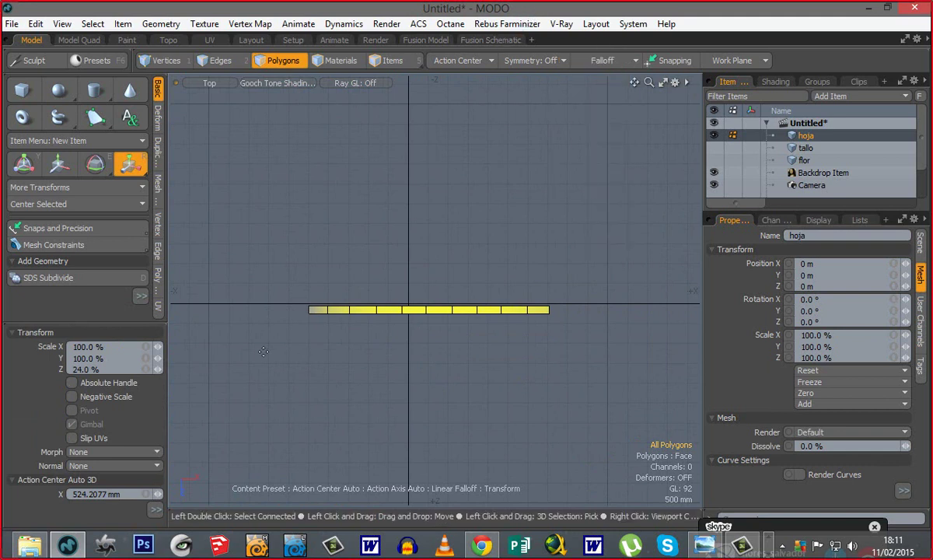
drag(308, 296, 378, 294)
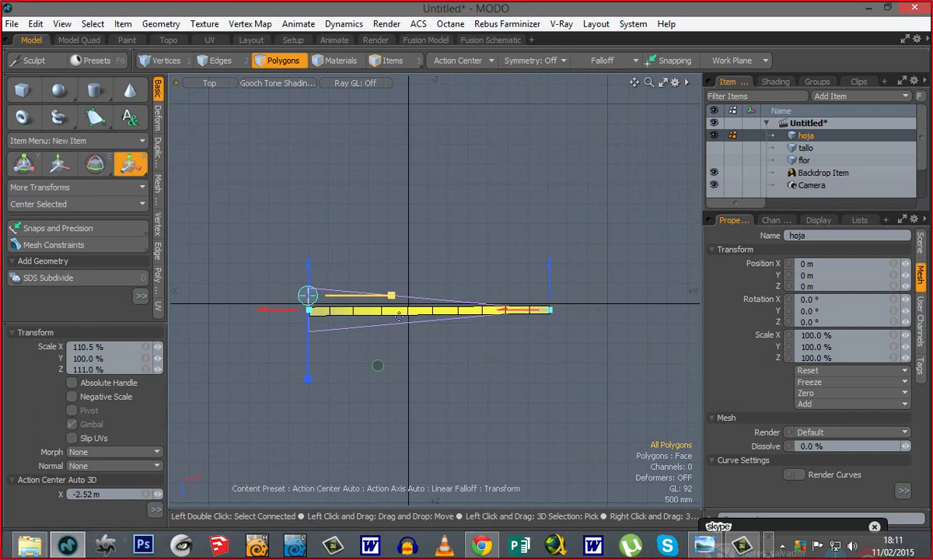
drag(549, 313, 207, 295)
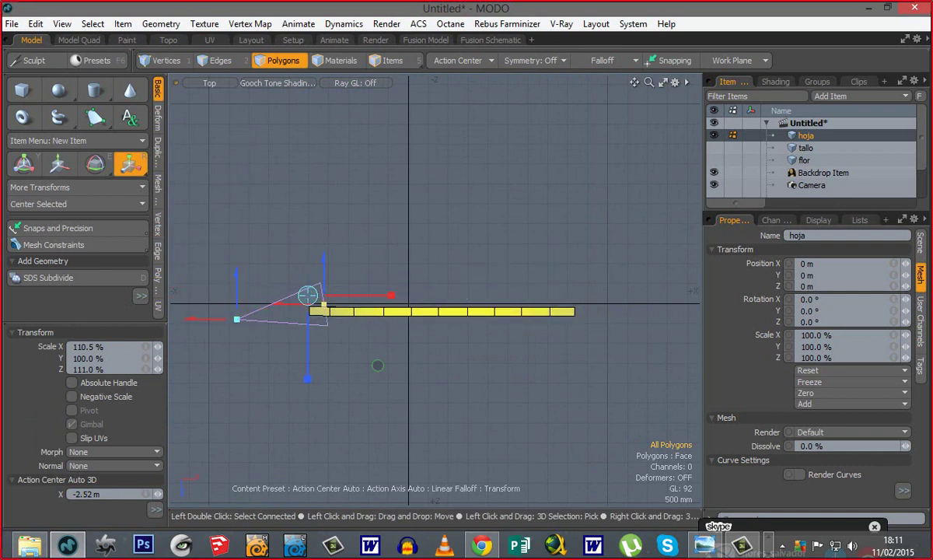
drag(324, 304, 573, 282)
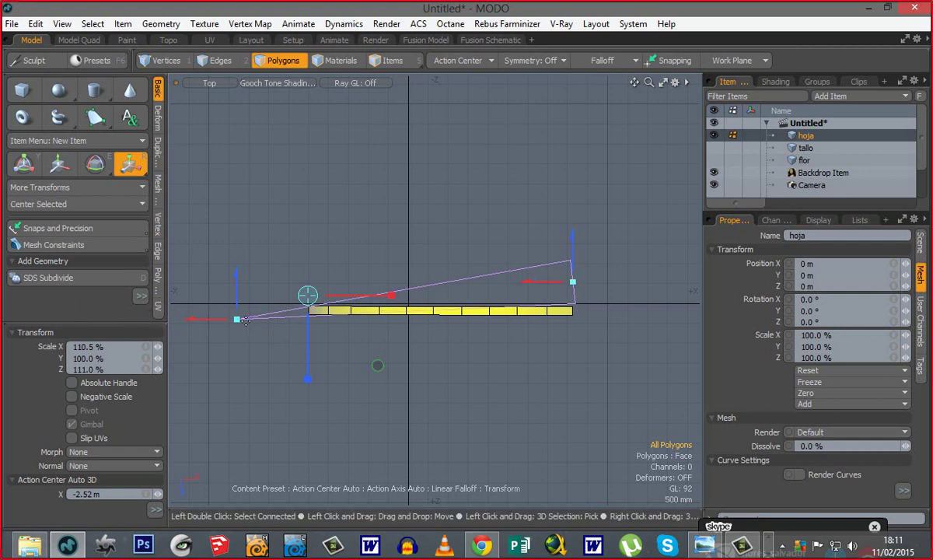
drag(237, 318, 298, 287)
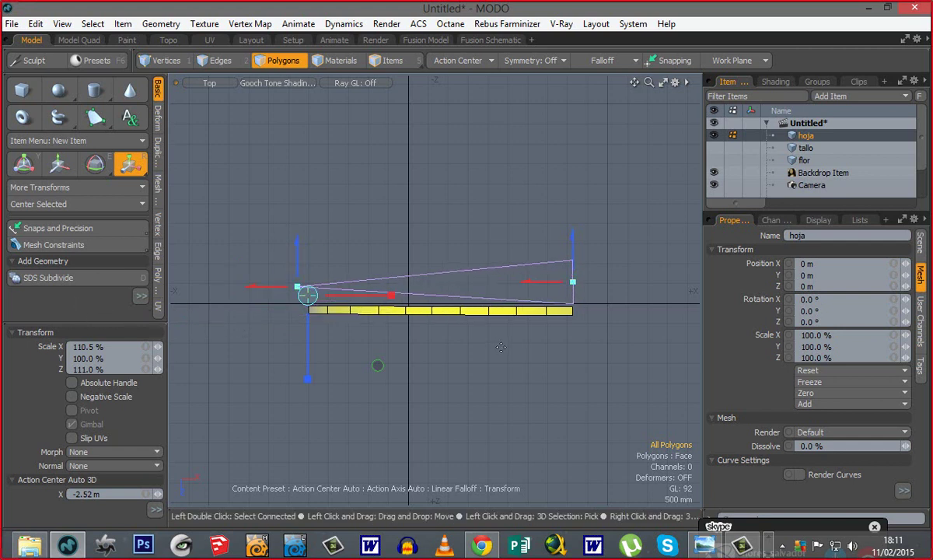
Step: Scale the leaf to 30.5% in Z through the reversed falloff, thinning the pointed tip, and remove the falloff
key(space)
key(r)
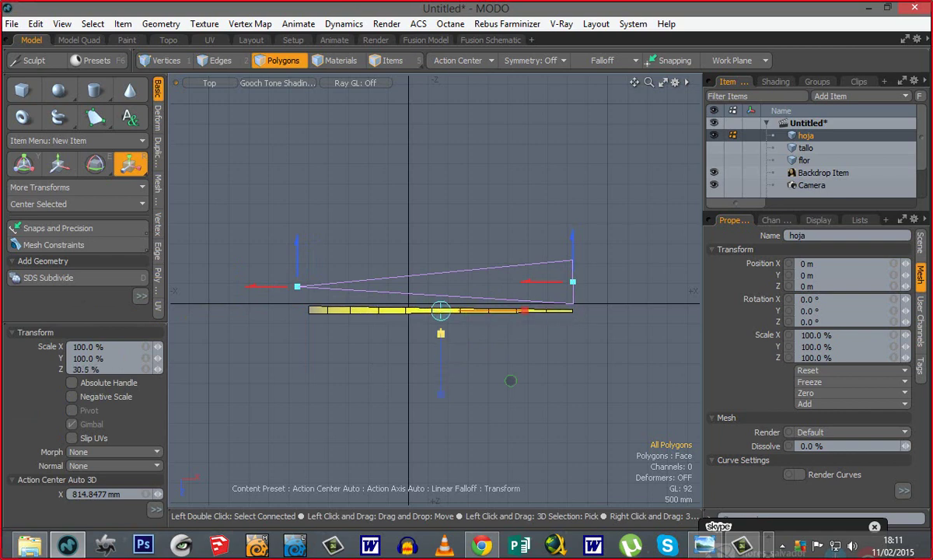
key(space)
click(614, 61)
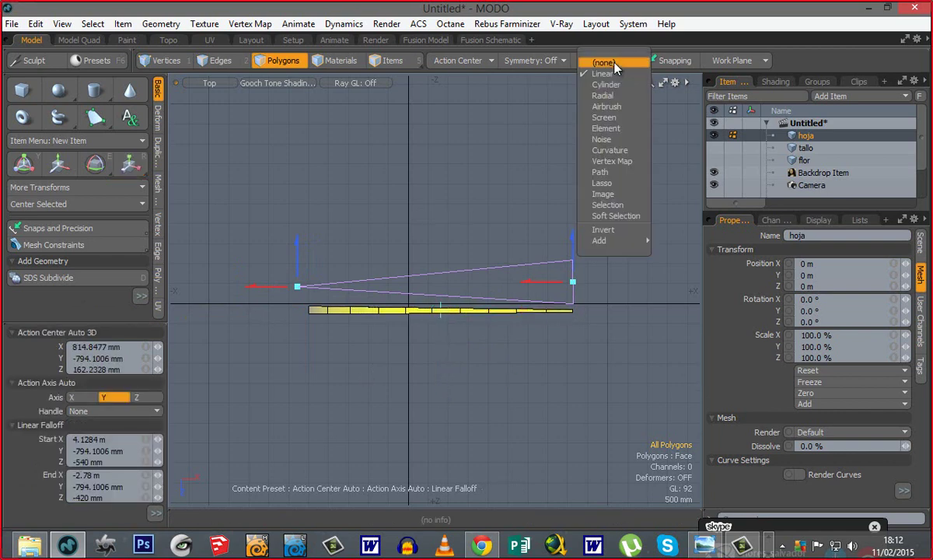
click(614, 63)
Step: Inspect the tapered leaf in the perspective view as a subdivision surface, and return it to plain polygons
key(ctrl+space)
click(396, 198)
alt+drag(457, 393, 517, 361)
key(Tab)
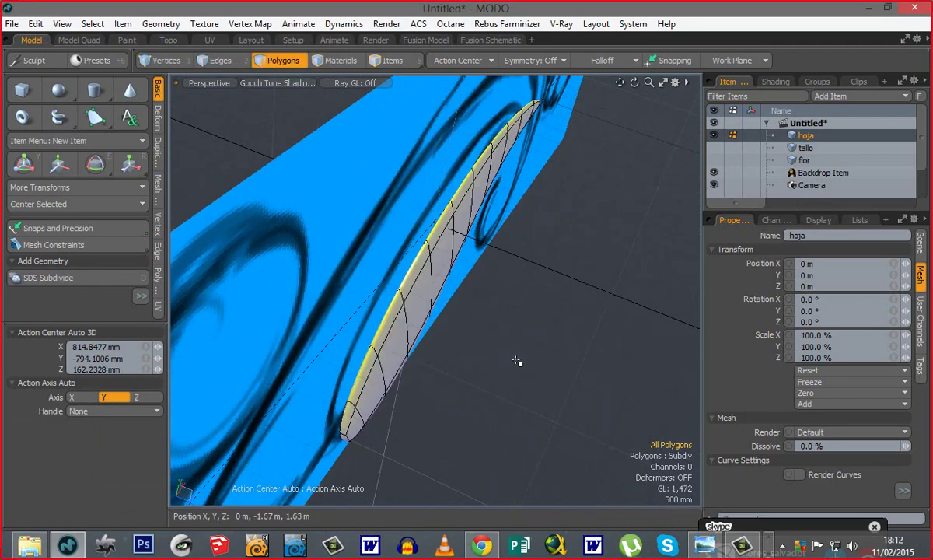
alt+drag(413, 408, 416, 338)
key(Tab)
alt+drag(353, 337, 413, 331)
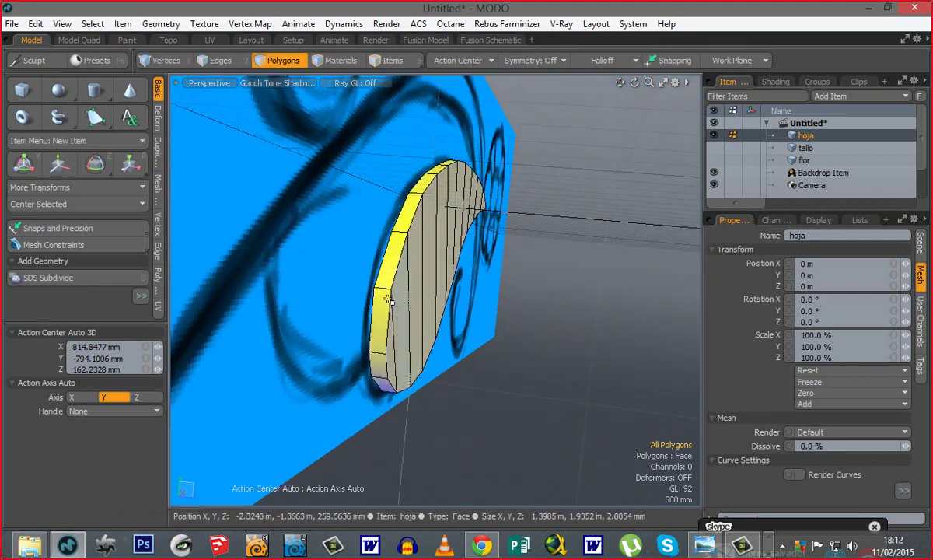
Step: Select one short edge across the thickness of the leaf's outer rim, near its rounded end, in edge mode
key(space)
key(space)
click(382, 289)
alt+drag(511, 326, 453, 291)
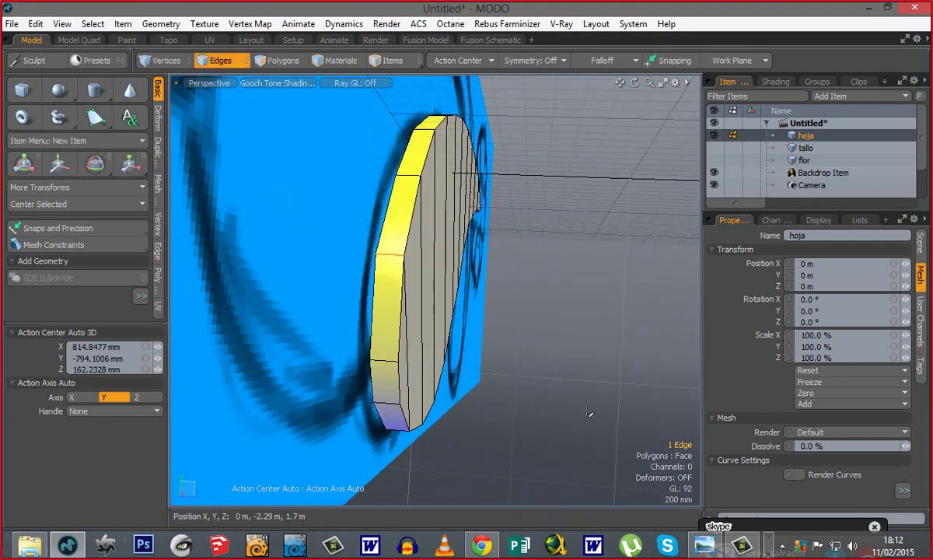
click(590, 412)
alt+drag(587, 411, 419, 269)
key(Tab)
key(Tab)
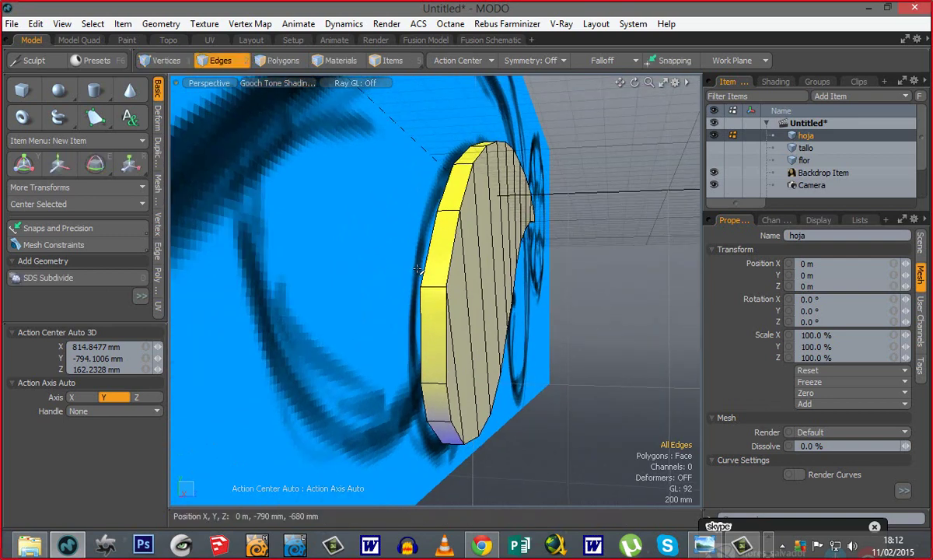
click(436, 293)
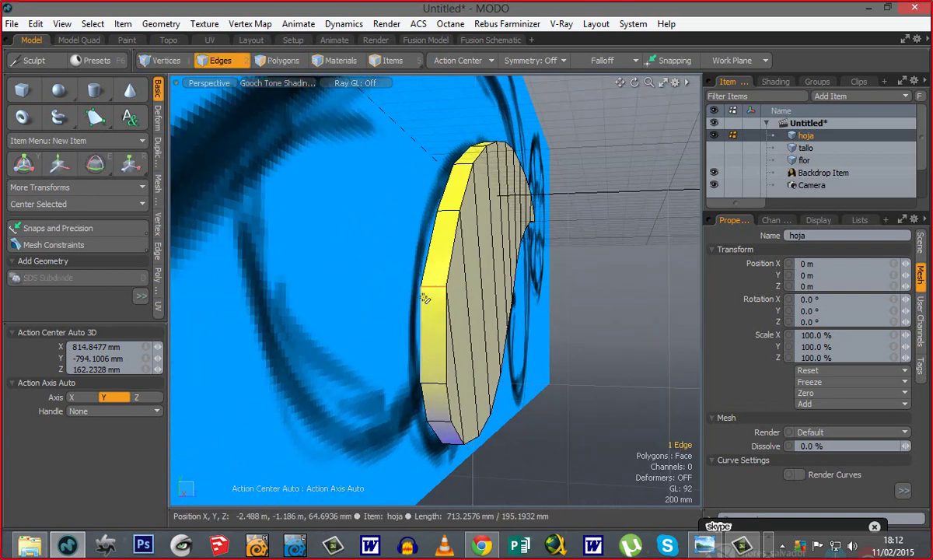
alt+drag(412, 291, 464, 358)
alt+shift+drag(433, 307, 474, 297)
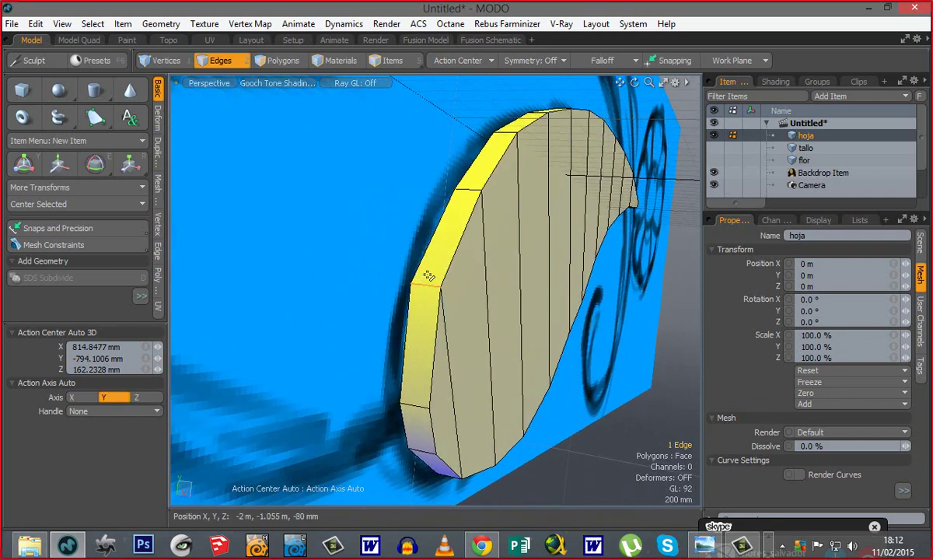
Step: Start a Loop Slice from the selected rim edge with a count of 2 in Symmetry mode
key(alt+c)
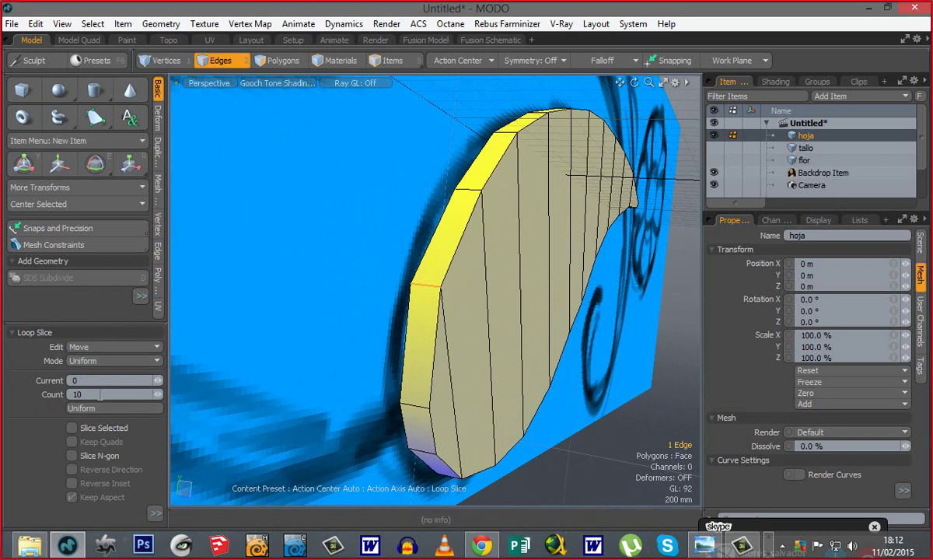
drag(116, 319, 112, 255)
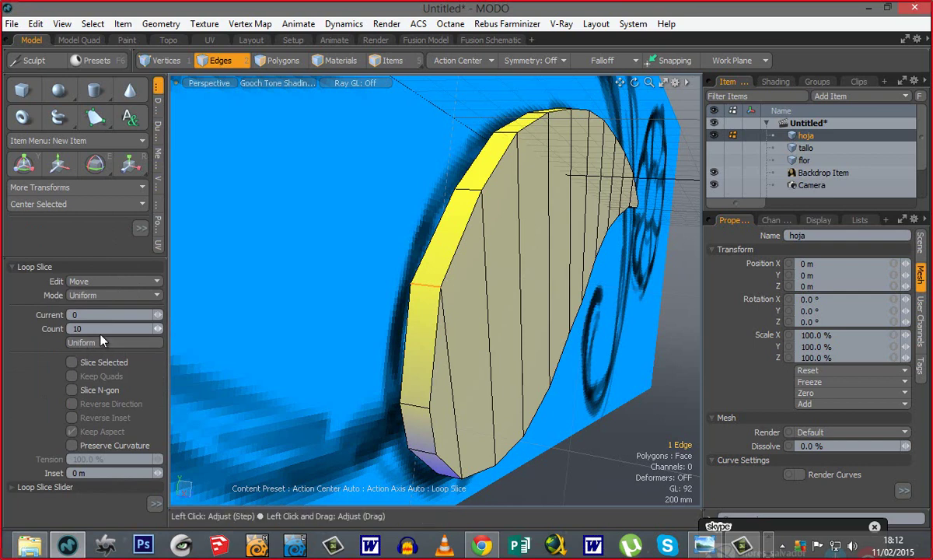
drag(97, 329, 12, 381)
drag(97, 329, 12, 377)
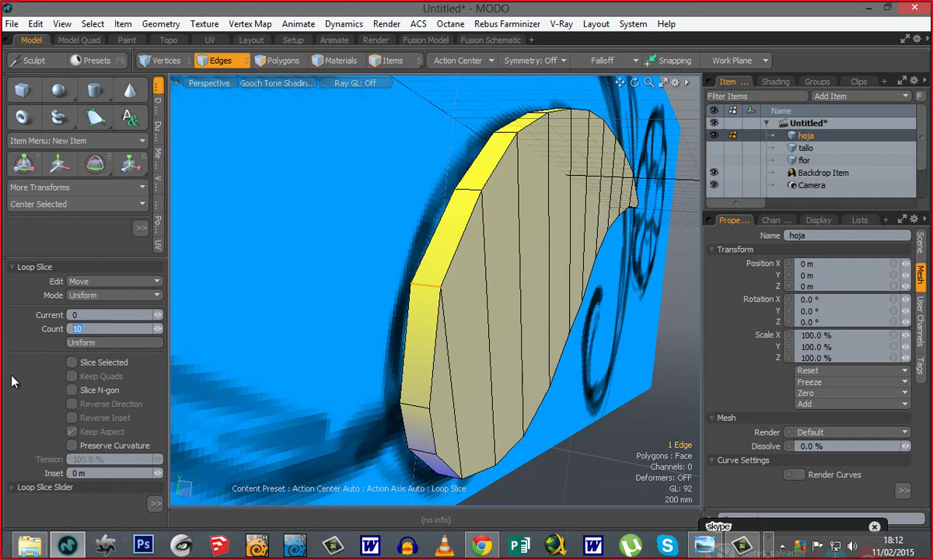
text(2)
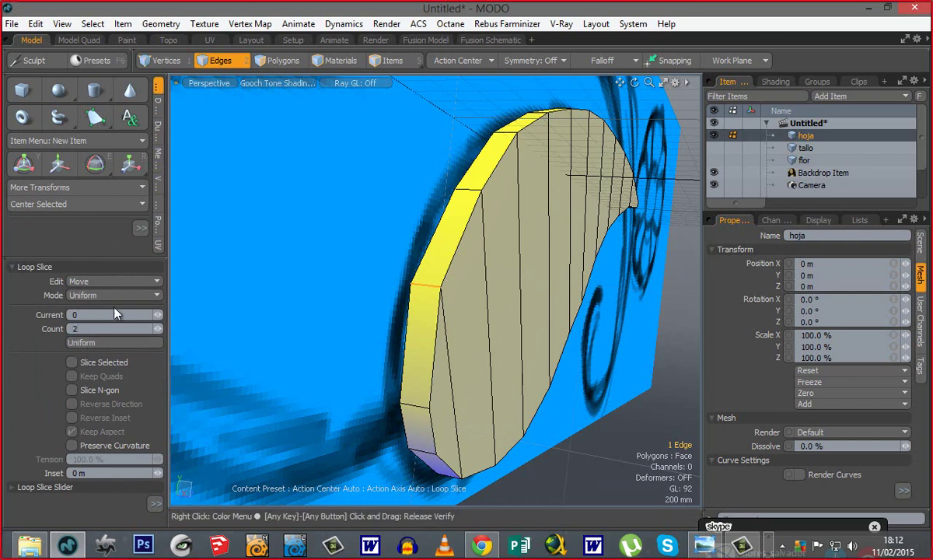
click(79, 296)
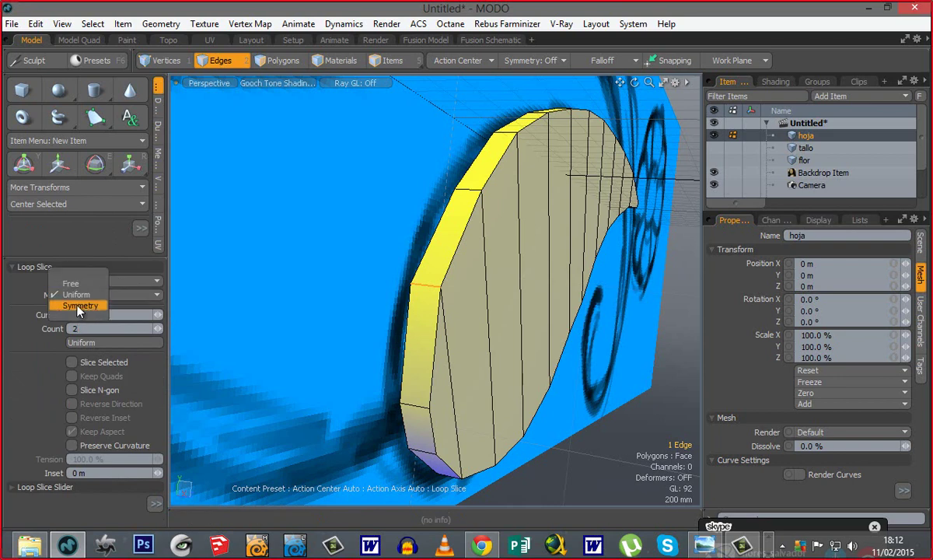
click(94, 308)
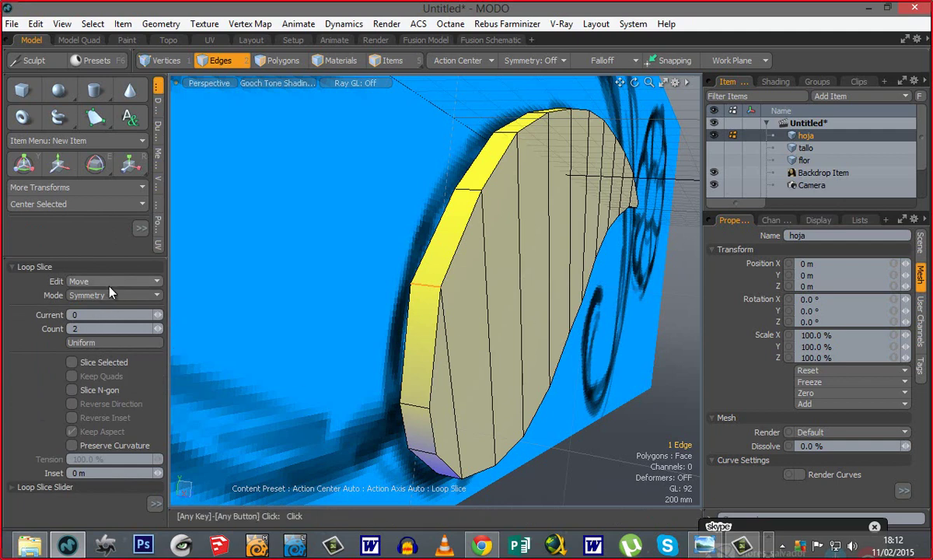
Step: Cut the two symmetric loops around the leaf's rim and slide them to 10%, close to the face borders
ctrl+alt+drag(425, 288, 505, 271)
alt+drag(412, 302, 448, 232)
click(457, 293)
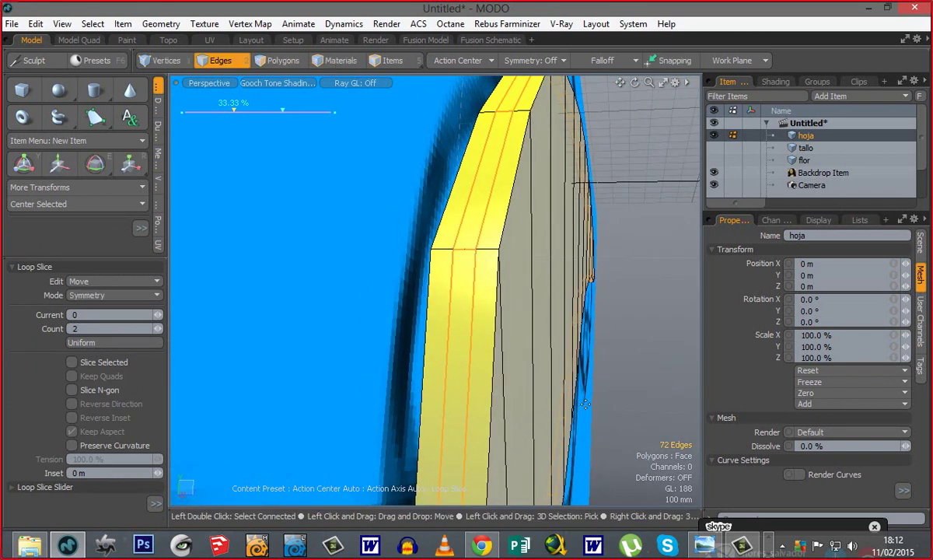
drag(462, 318, 438, 319)
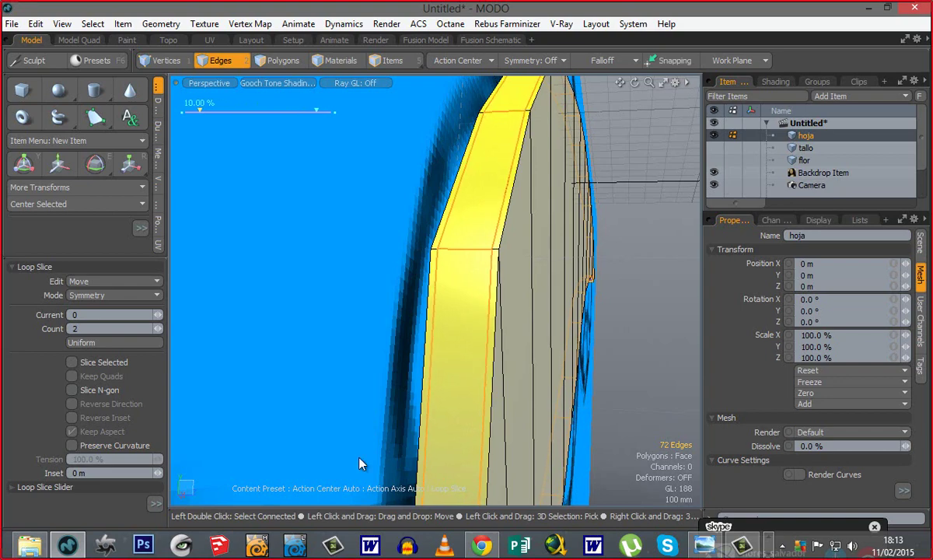
ctrl+alt+drag(430, 404, 362, 404)
key(space)
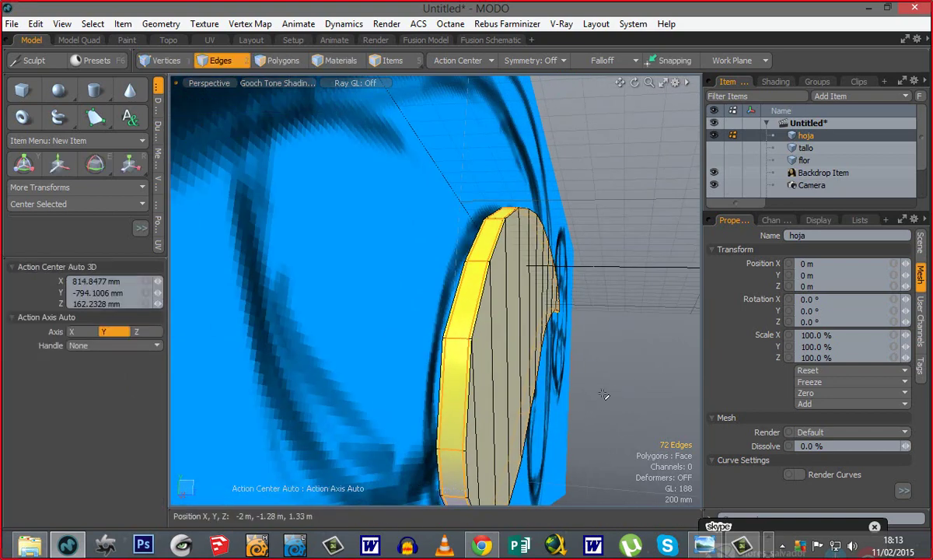
Step: Turn the leaf into a subdivision surface, clear the edge selection and examine the smoothed shape against the backdrop sketch
key(Tab)
alt+drag(604, 393, 501, 246)
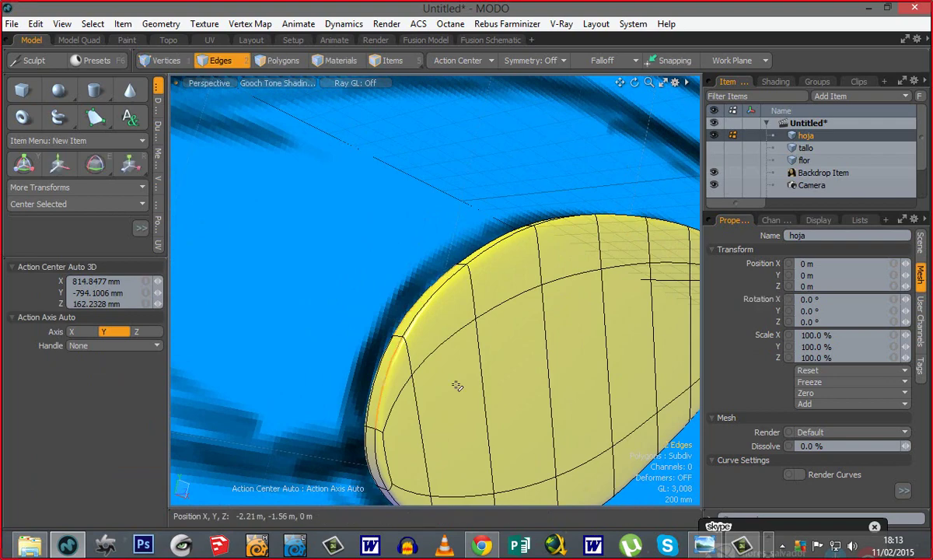
key(Escape)
ctrl+alt+drag(498, 389, 423, 387)
alt+drag(579, 233, 350, 285)
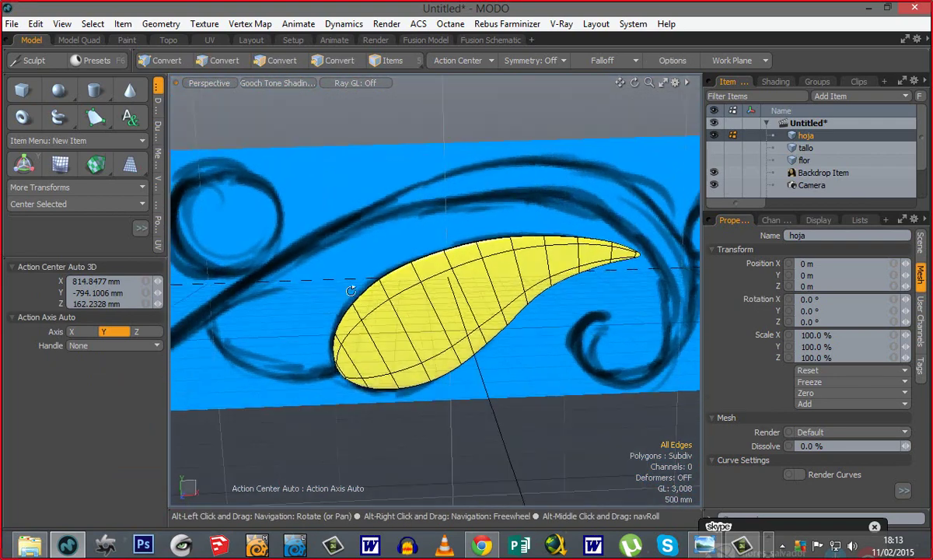
alt+drag(412, 309, 291, 347)
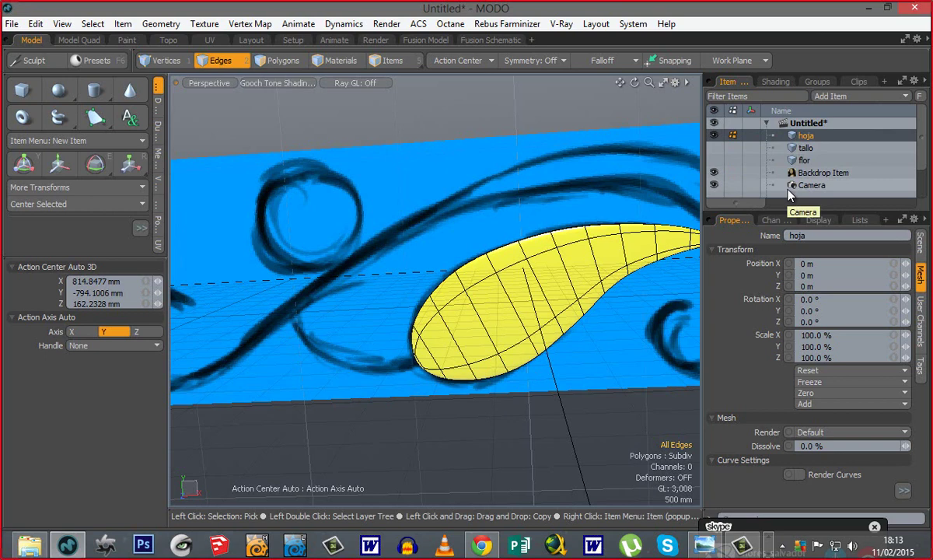
Step: Add a new mesh item and rename it "tallo_hoja"
key(n)
right_click(805, 136)
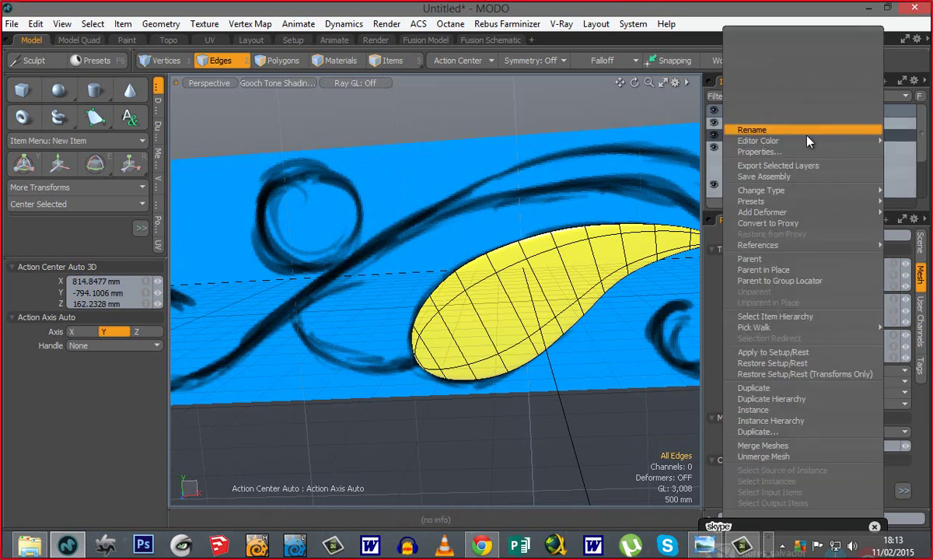
click(692, 225)
right_click(808, 136)
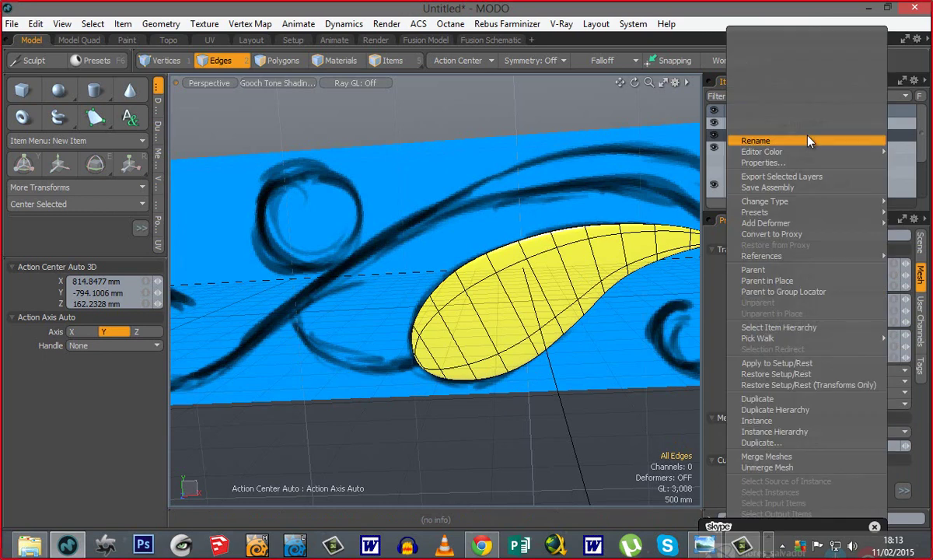
click(808, 141)
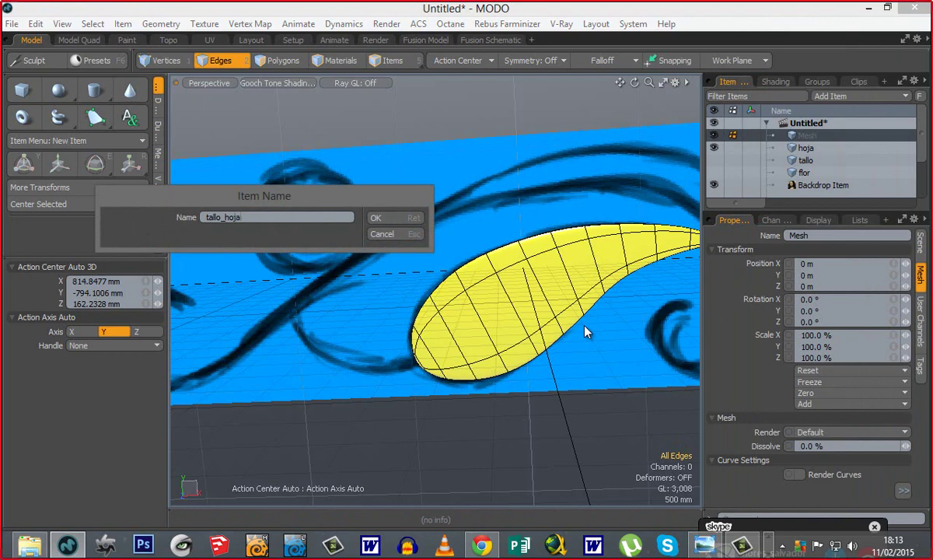
key(Return)
Step: Draw a flat 8-sided sphere primitive in "tallo_hoja", radius 1.16 m in Y and Z, centred at Y 1.44 m, Z 4.28 m
alt+drag(448, 410, 486, 350)
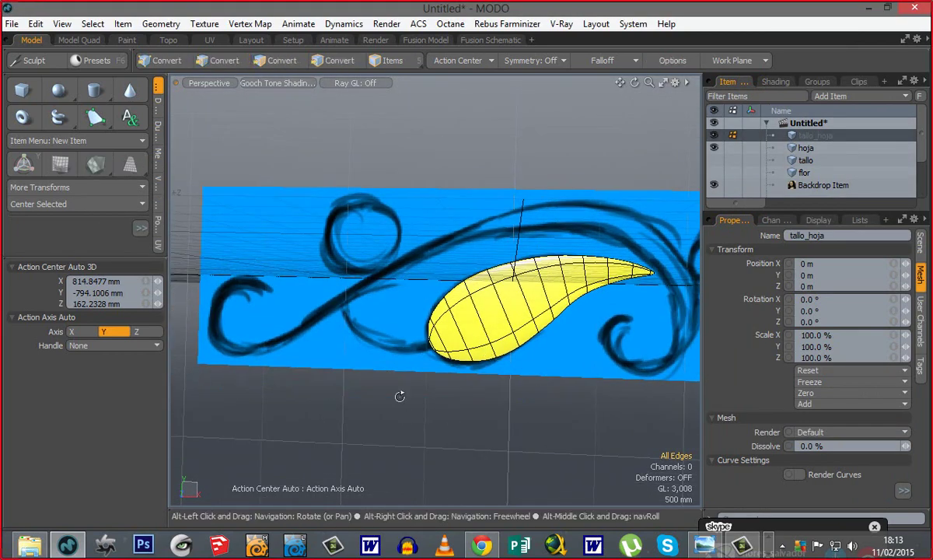
alt+drag(400, 396, 412, 181)
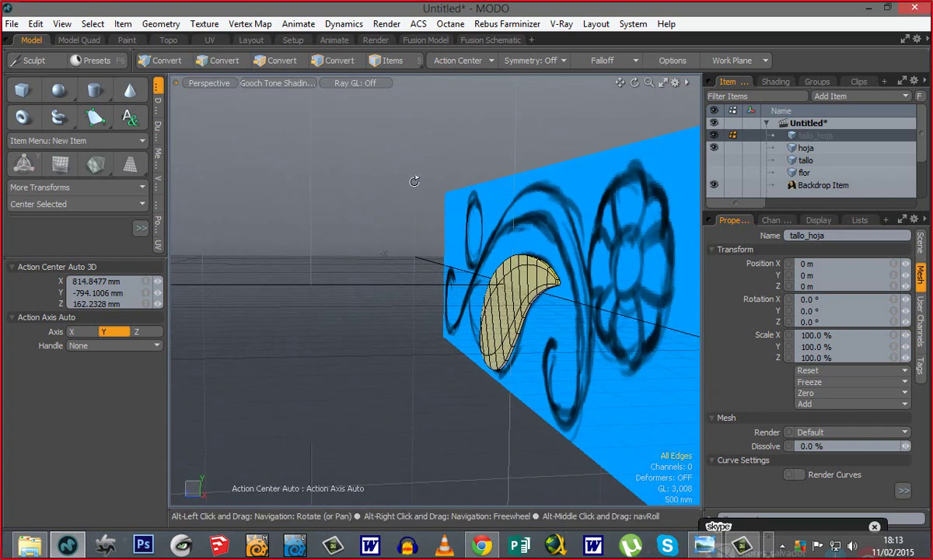
click(65, 98)
drag(340, 225, 388, 273)
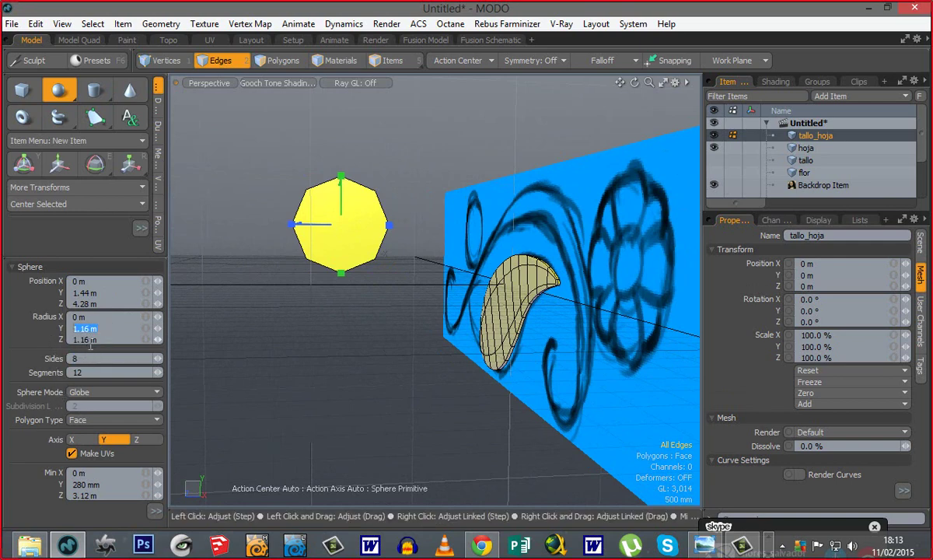
drag(100, 341, 21, 351)
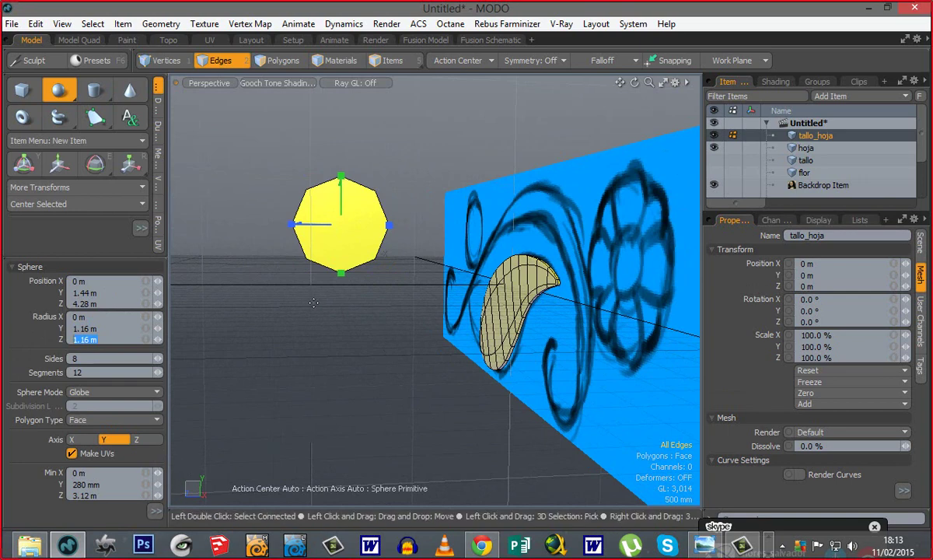
key(space)
alt+drag(312, 322, 371, 339)
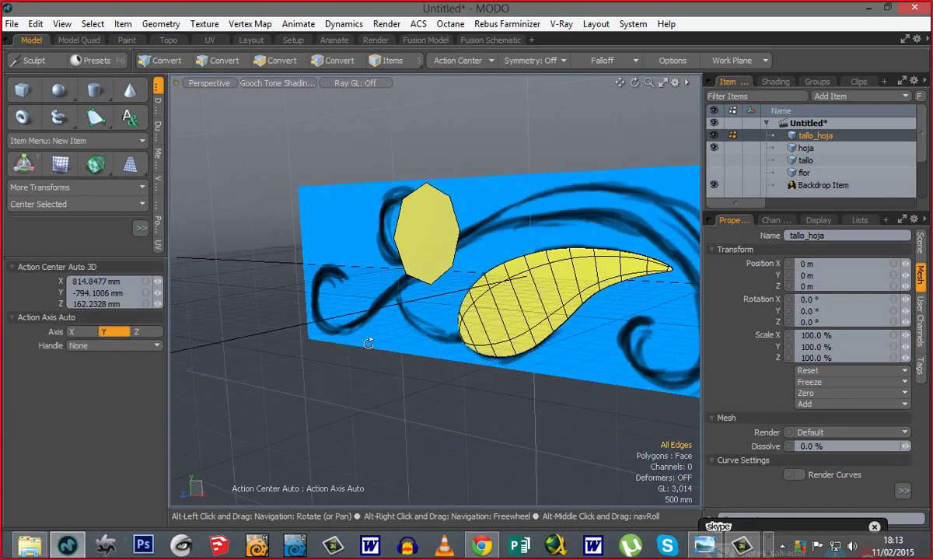
Step: Centre the flat eight-sided disc of "tallo_hoja" on the origin along all axes
key(3)
click(419, 247)
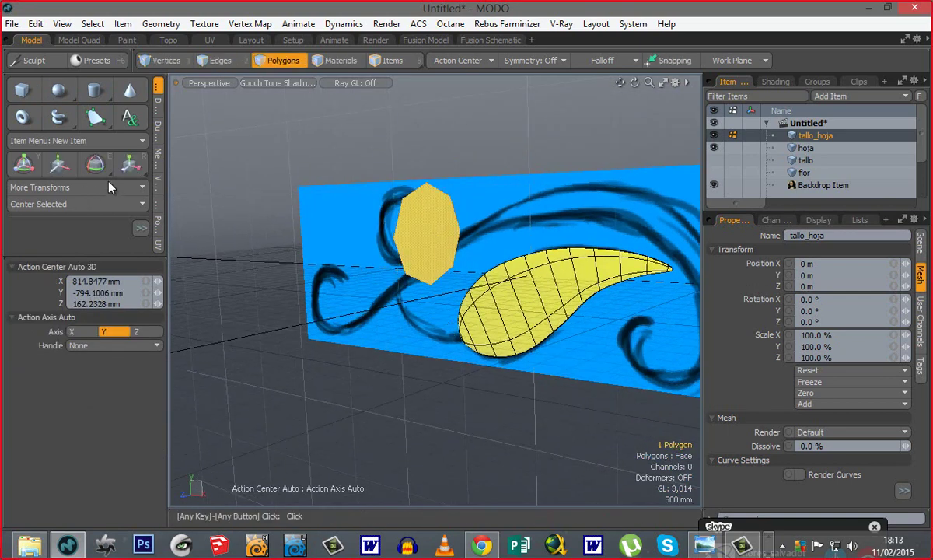
click(157, 181)
drag(77, 258, 77, 397)
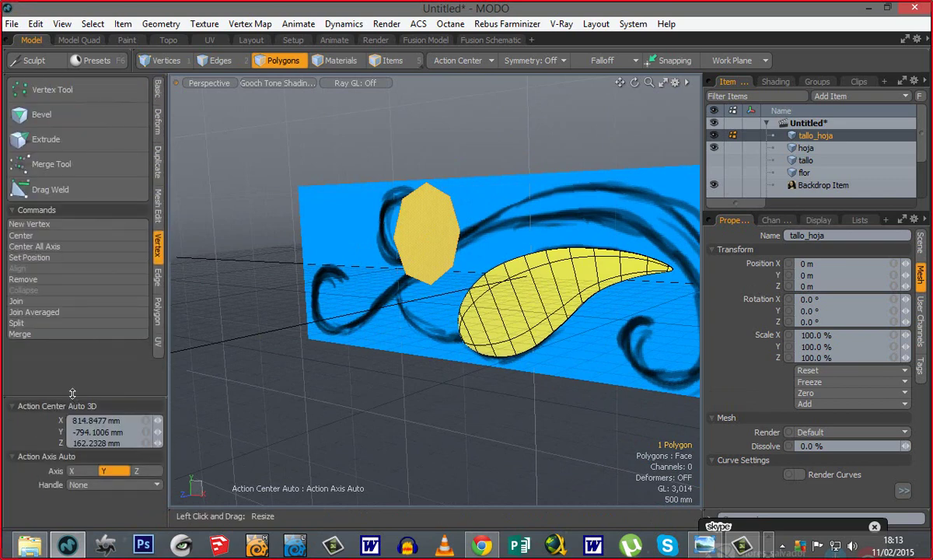
click(50, 248)
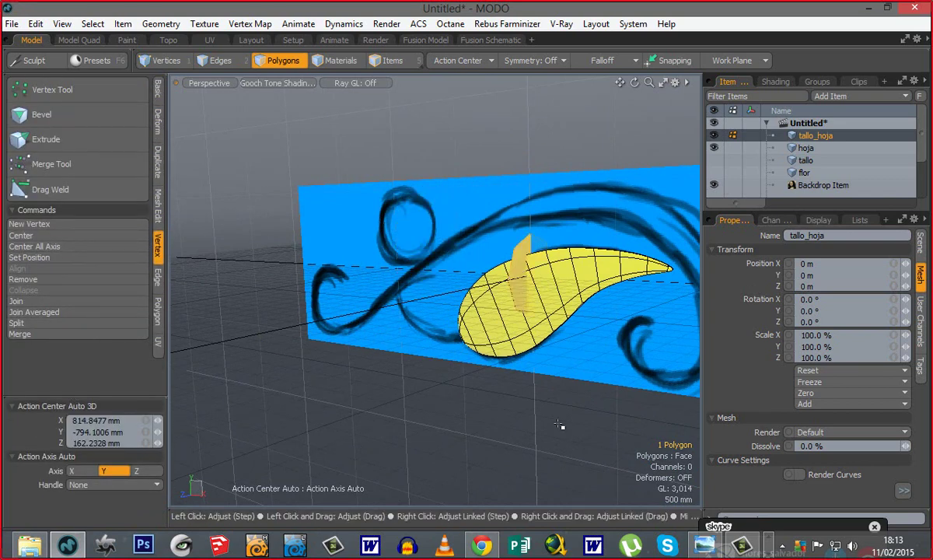
Step: Make "hoja" the active mesh and select all of the leaf's connected polygons
alt+drag(523, 382, 605, 335)
ctrl+alt+drag(605, 334, 423, 323)
click(794, 149)
alt+shift+drag(483, 321, 518, 350)
alt+drag(519, 350, 577, 268)
double_click(415, 320)
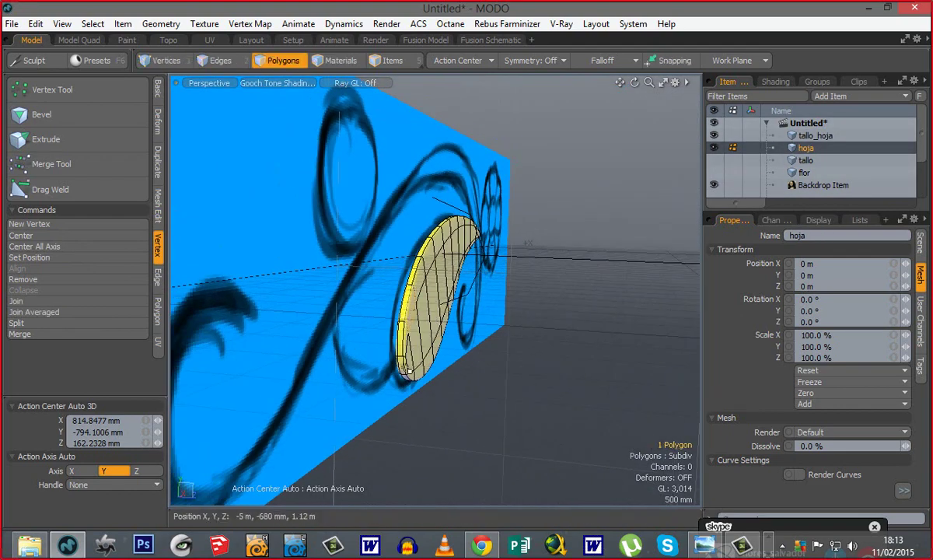
Step: Examine the selected leaf's position against the backdrop sketch from the front and in perspective
alt+drag(414, 335, 342, 335)
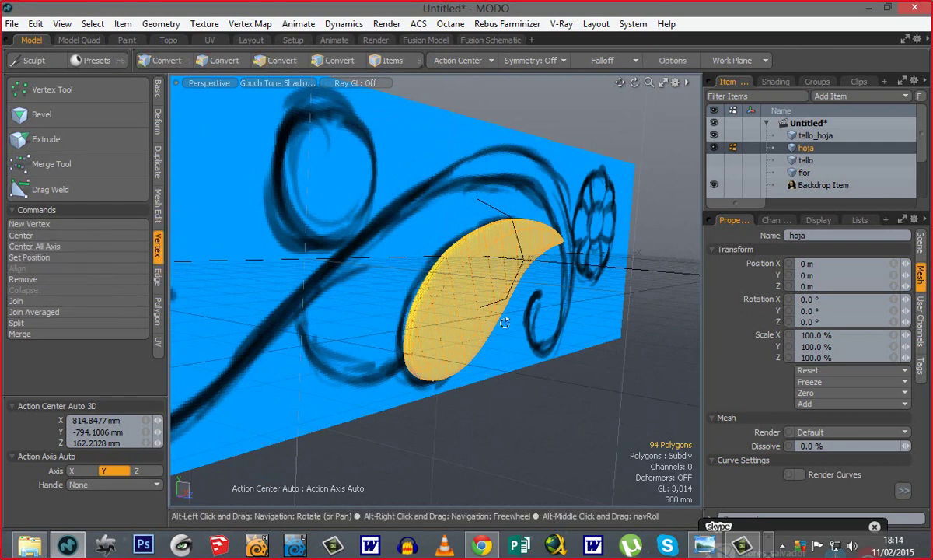
alt+drag(505, 317, 455, 322)
key(ctrl+space)
click(486, 362)
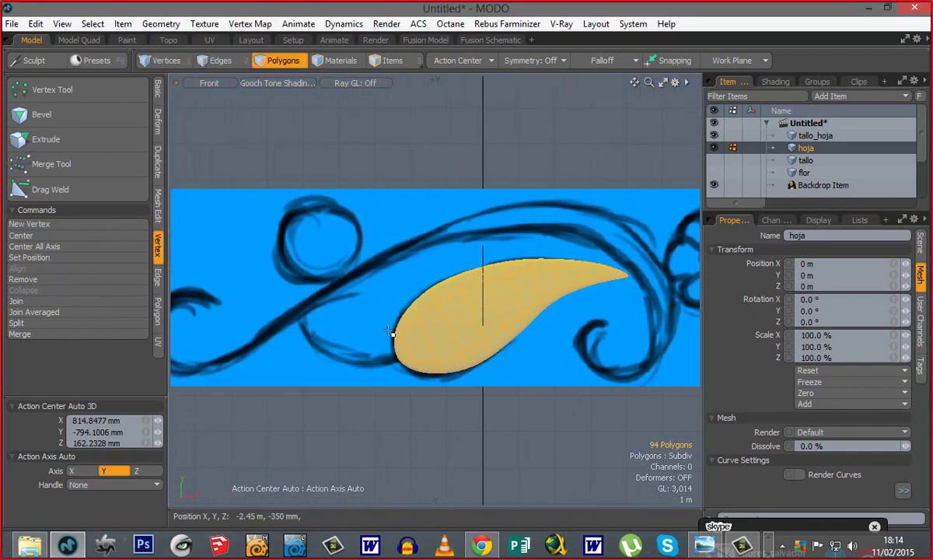
key(ctrl+space)
click(434, 302)
alt+drag(343, 327, 468, 344)
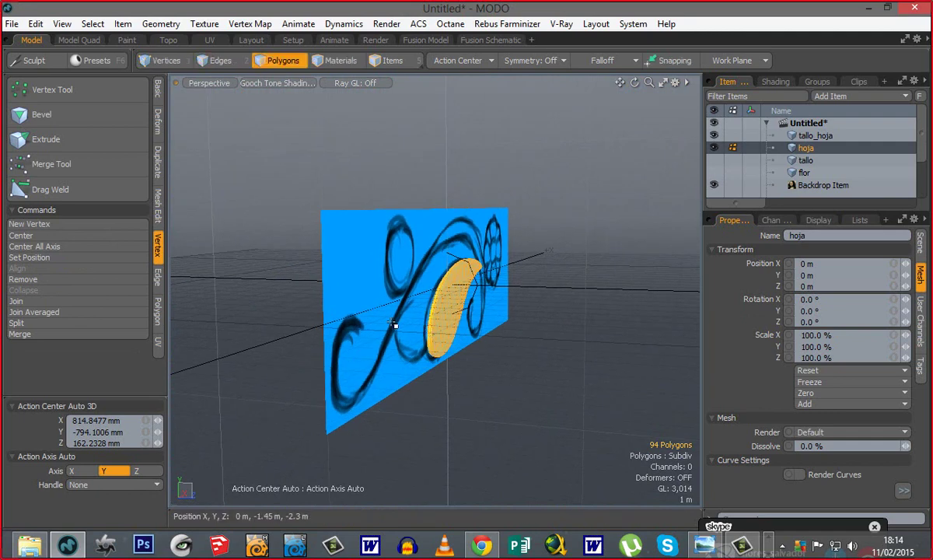
ctrl+alt+drag(399, 292, 536, 309)
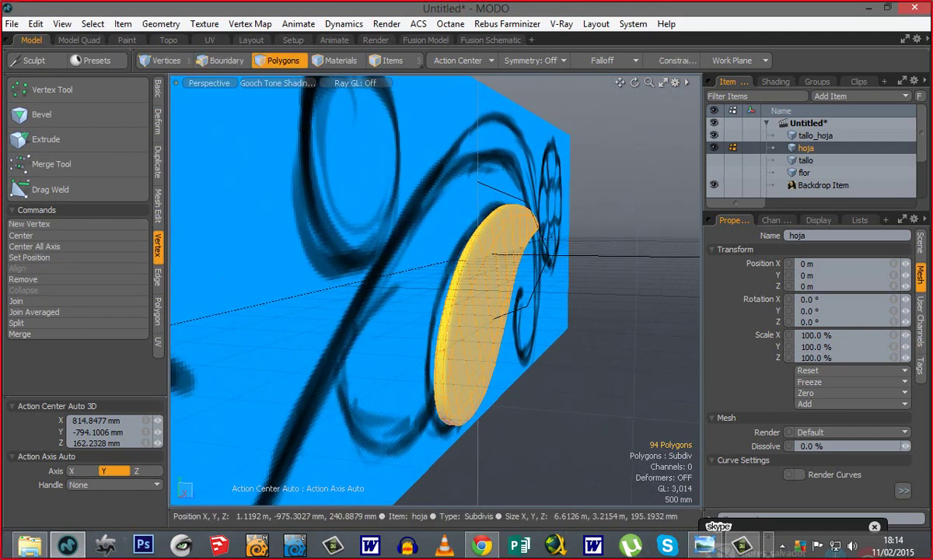
click(35, 237)
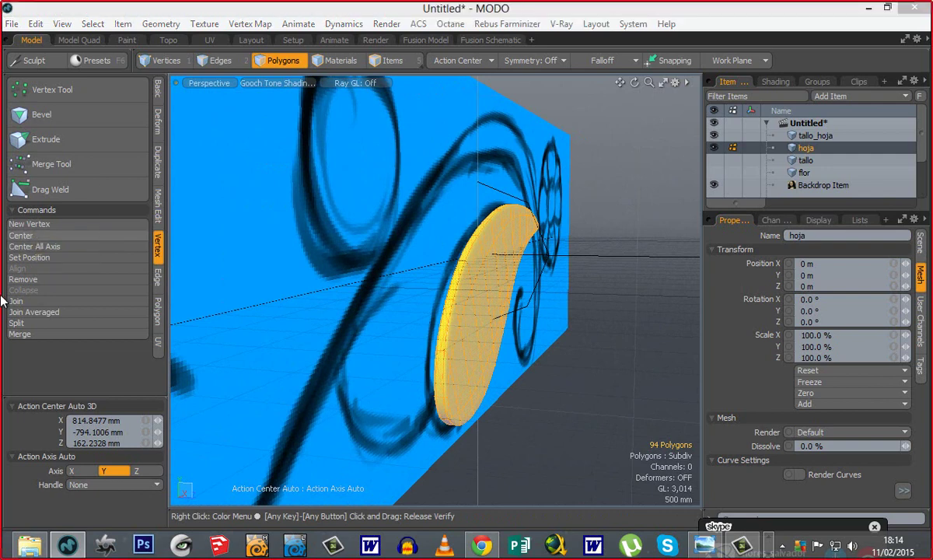
drag(237, 206, 347, 135)
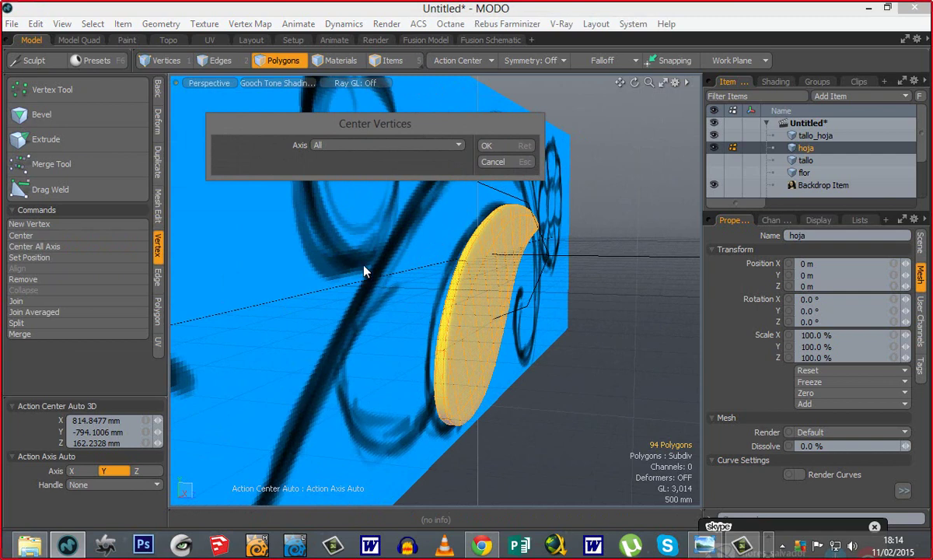
click(509, 165)
Step: Move the leaf polygons along Z in front of the backdrop, ending with a 490 mm offset
ctrl+alt+drag(503, 340, 386, 333)
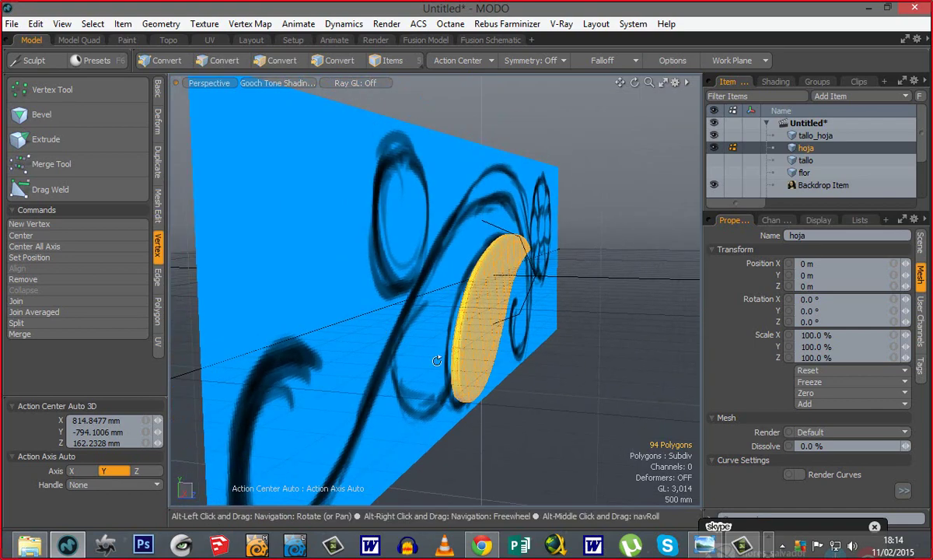
alt+drag(437, 361, 542, 340)
key(w)
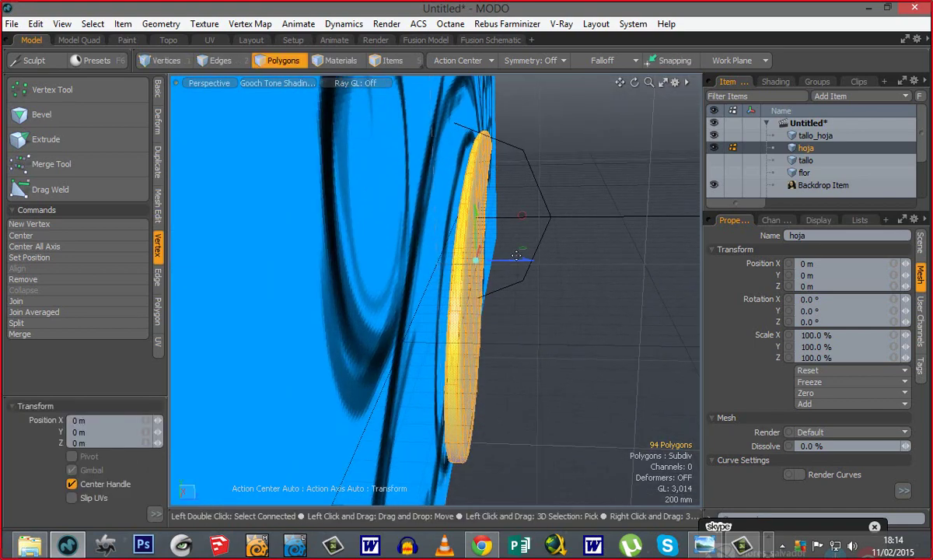
drag(525, 265, 515, 265)
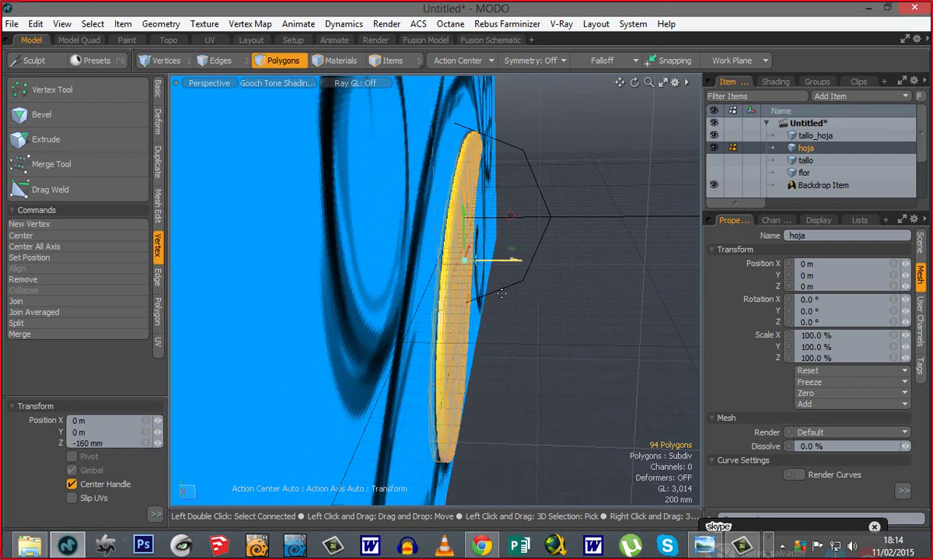
ctrl+alt+drag(469, 364, 453, 369)
drag(504, 257, 541, 257)
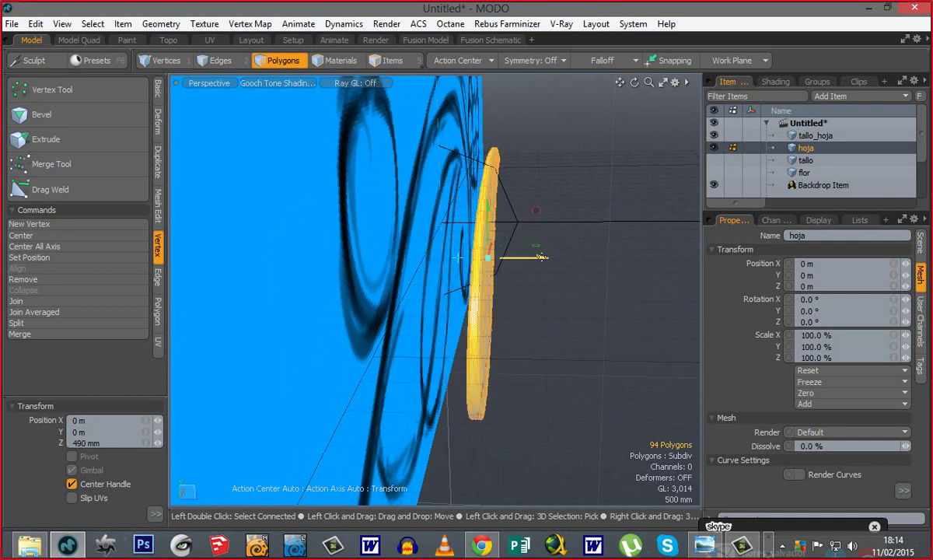
key(space)
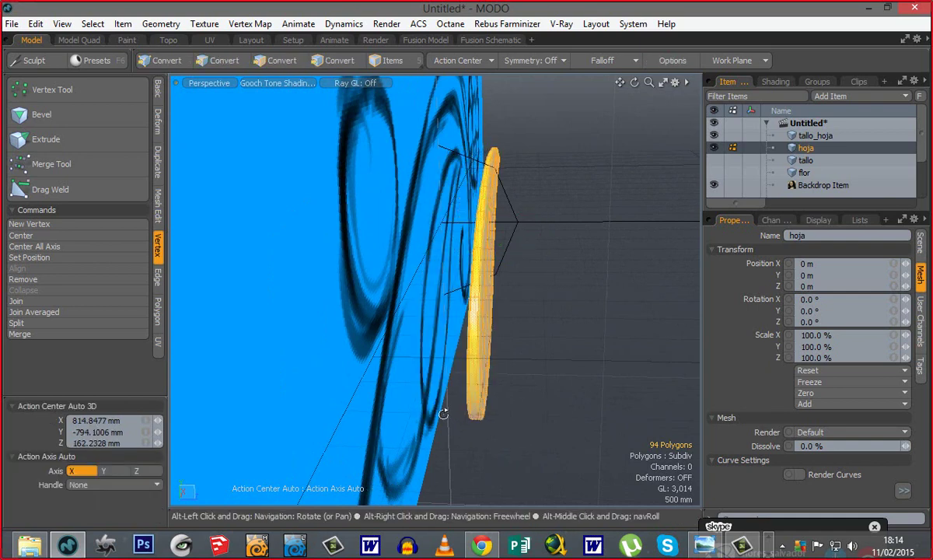
Step: Examine the gap between the leaf and the backdrop plane from several angles
alt+drag(444, 413, 217, 425)
alt+drag(406, 341, 322, 288)
alt+drag(323, 288, 235, 272)
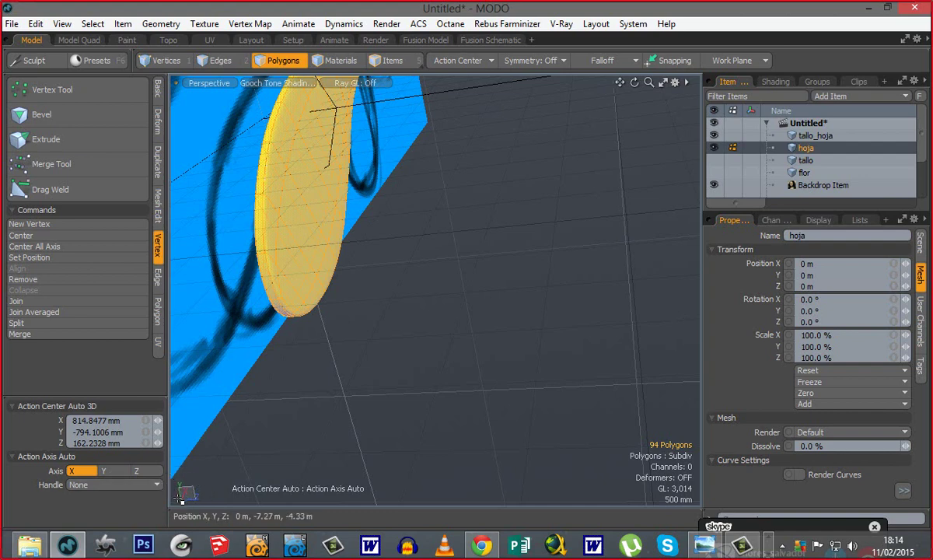
alt+shift+drag(327, 408, 206, 431)
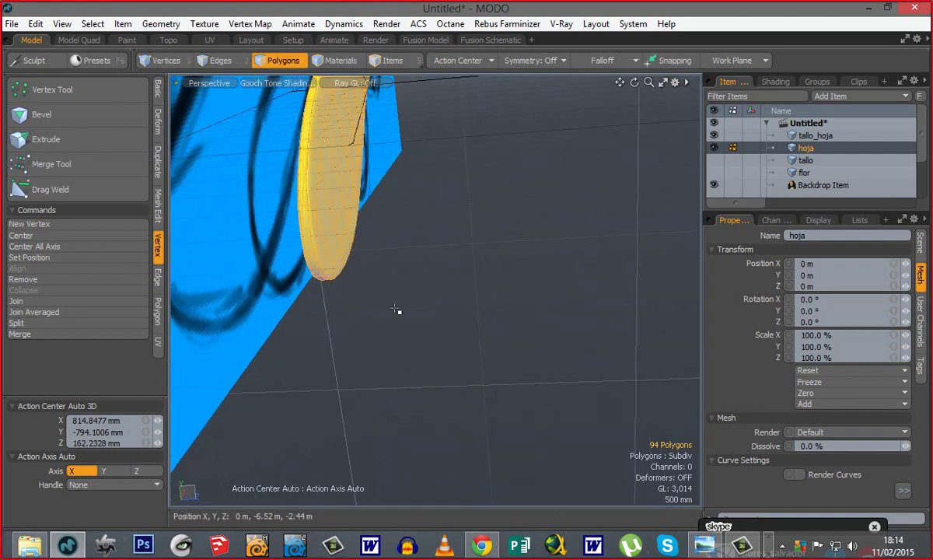
alt+shift+drag(362, 192, 386, 251)
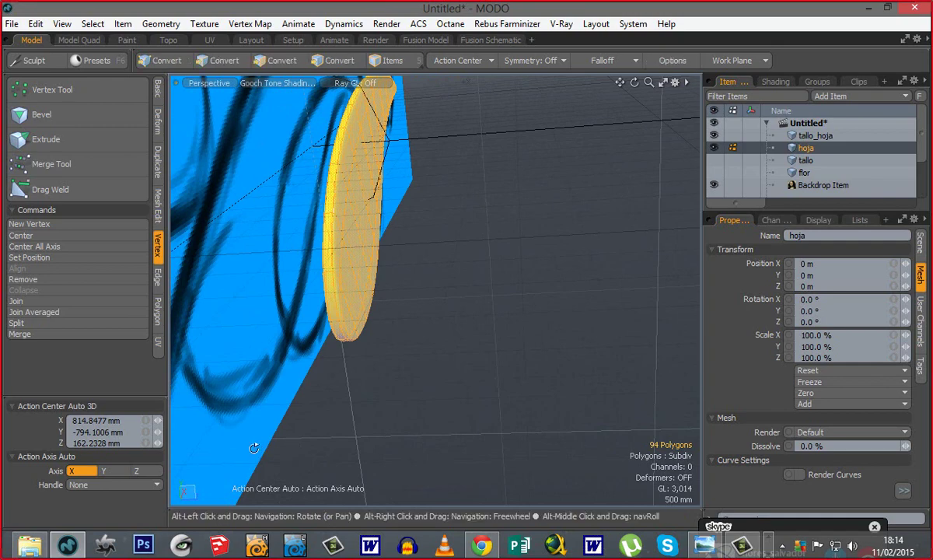
alt+drag(350, 403, 277, 321)
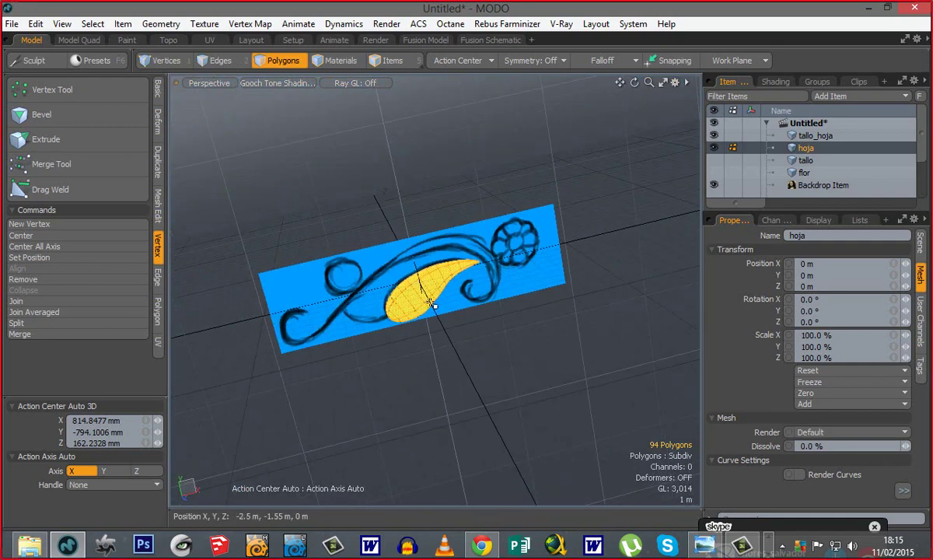
ctrl+alt+drag(365, 297, 544, 307)
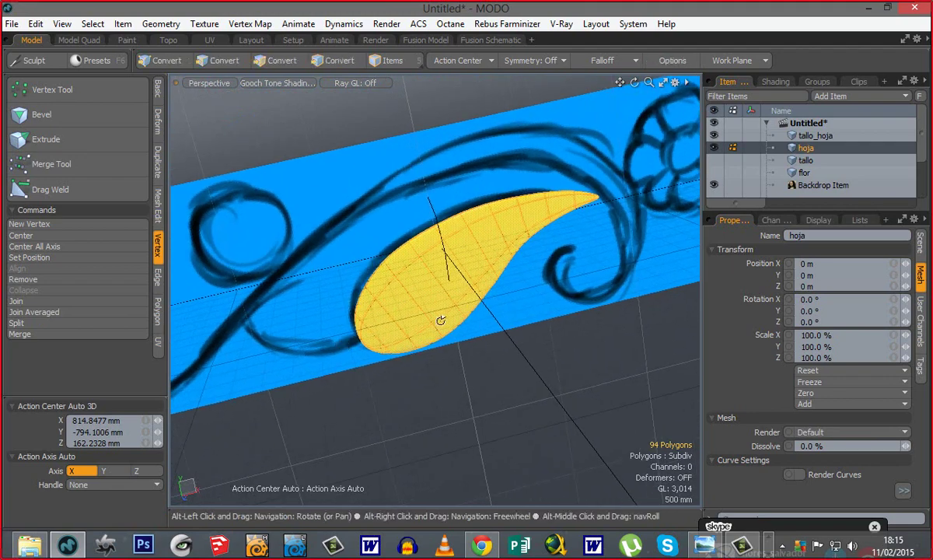
alt+drag(440, 320, 331, 383)
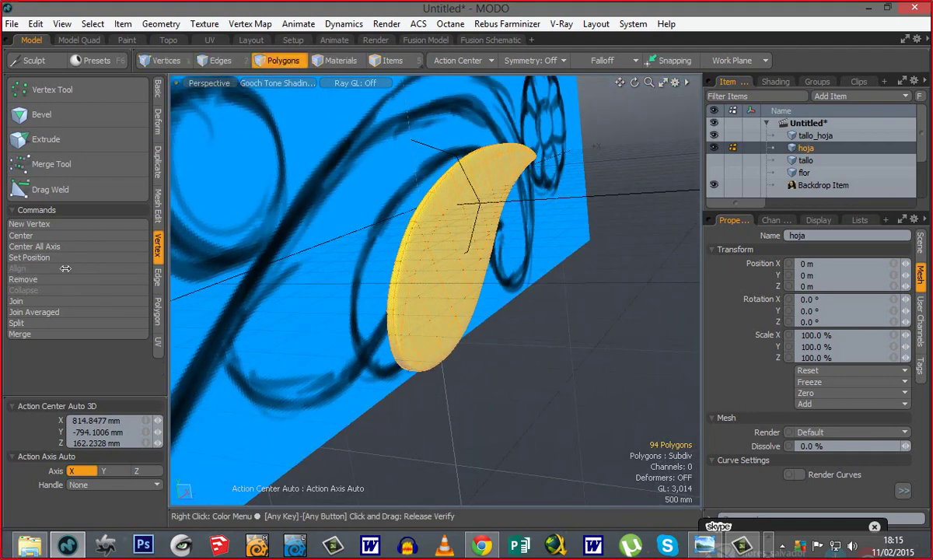
Step: Centre the leaf's vertices on the Z axis only and clear the polygon selection
click(23, 235)
click(336, 144)
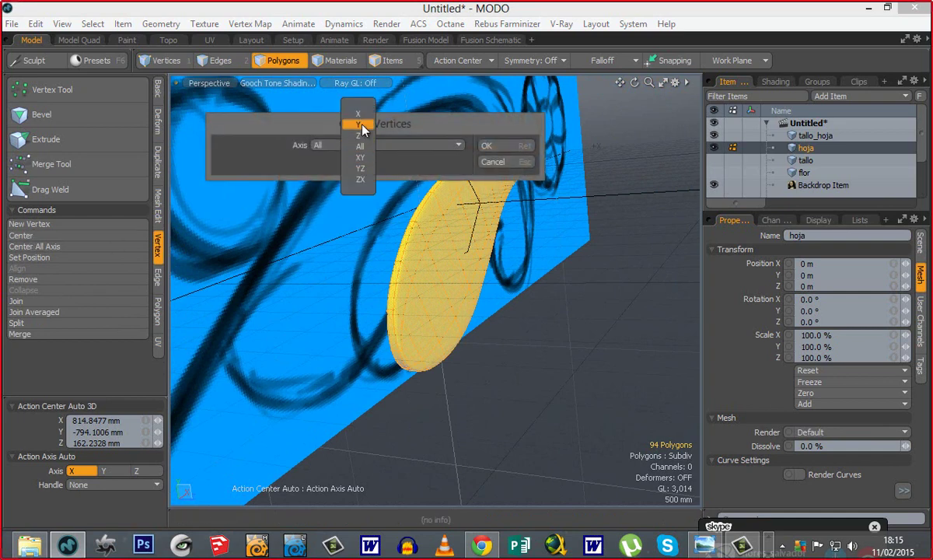
click(360, 136)
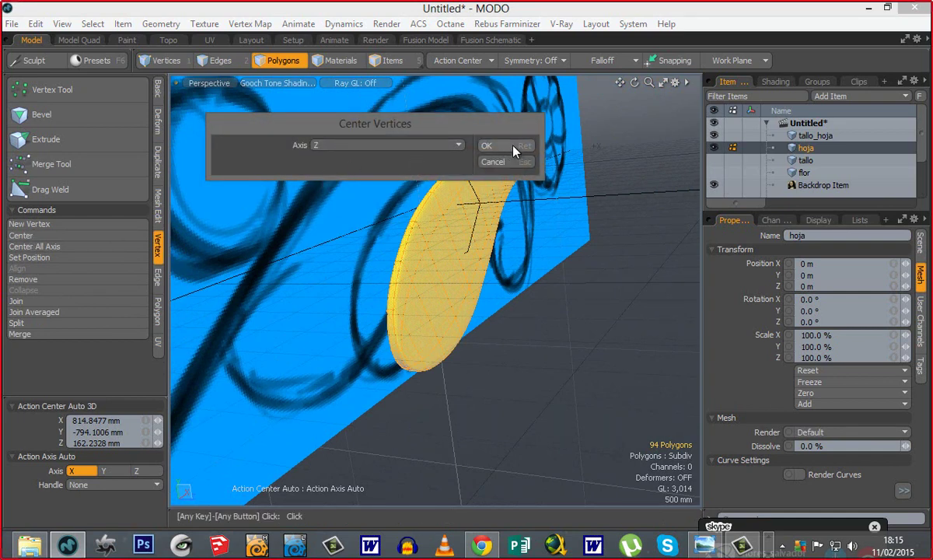
click(514, 147)
alt+drag(364, 312, 440, 249)
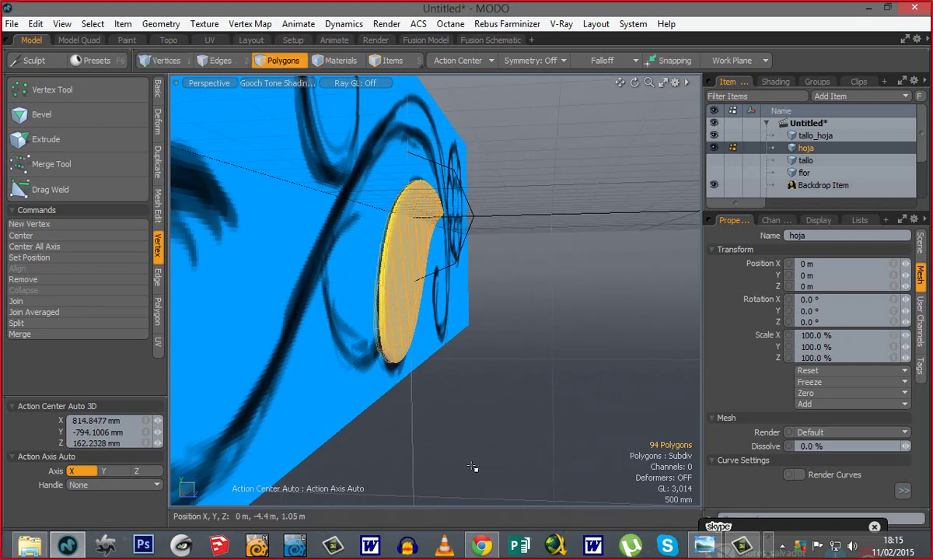
click(472, 340)
alt+drag(472, 340, 432, 356)
Step: Make "tallo_hoja" active, hide "hoja" and select the disc polygon in the front view
click(811, 137)
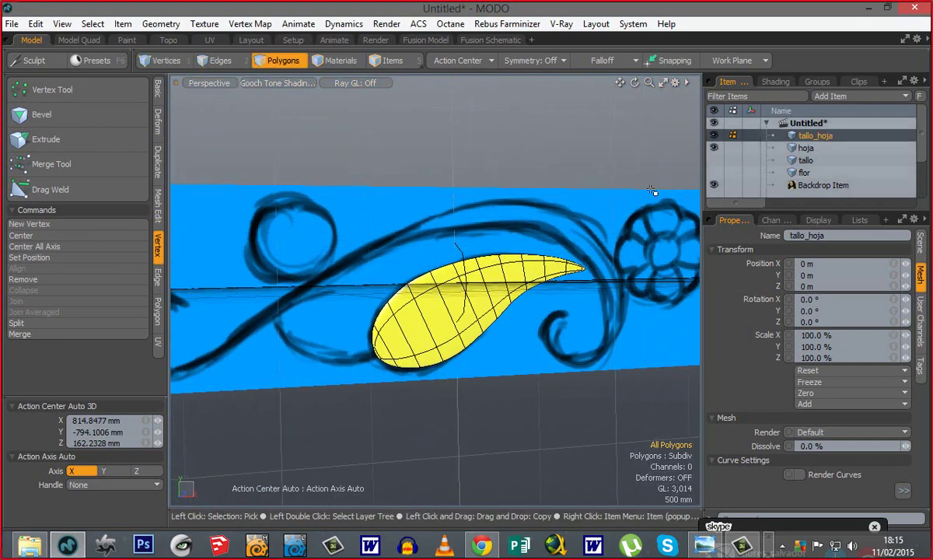
click(714, 148)
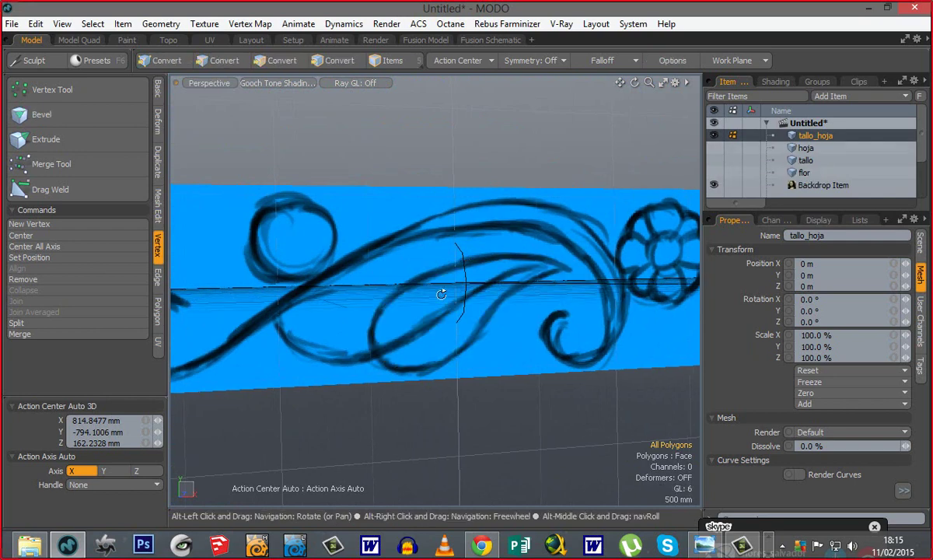
alt+drag(440, 292, 437, 302)
key(ctrl+space)
click(477, 327)
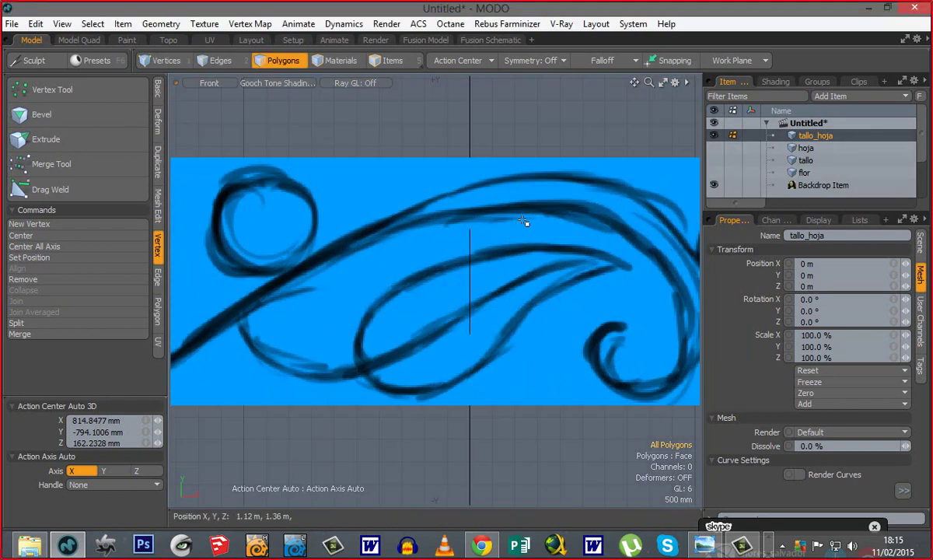
ctrl+alt+drag(501, 392, 511, 367)
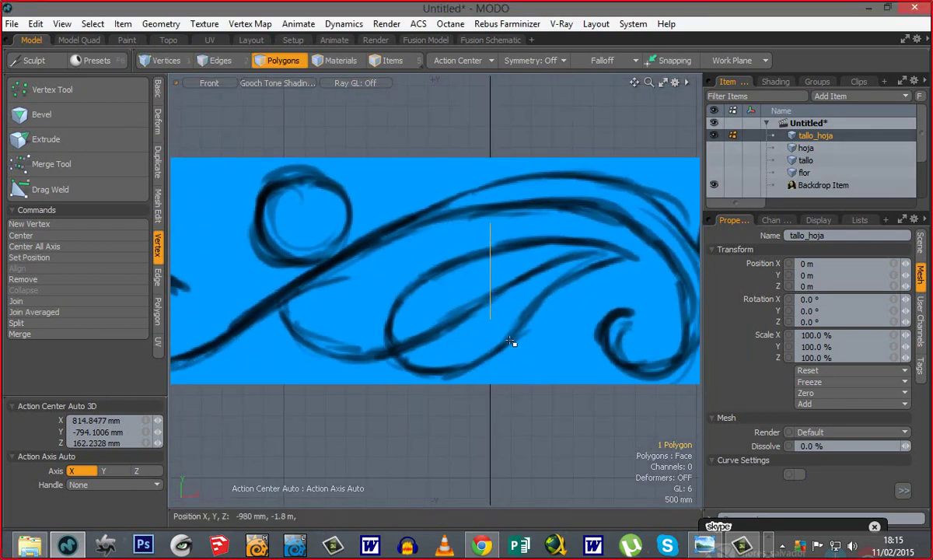
Step: Move the disc by X -3.64 m and Y -1.98 m onto the sketched leaf stem and scale it uniformly to 12.5%
key(w)
drag(406, 397, 418, 414)
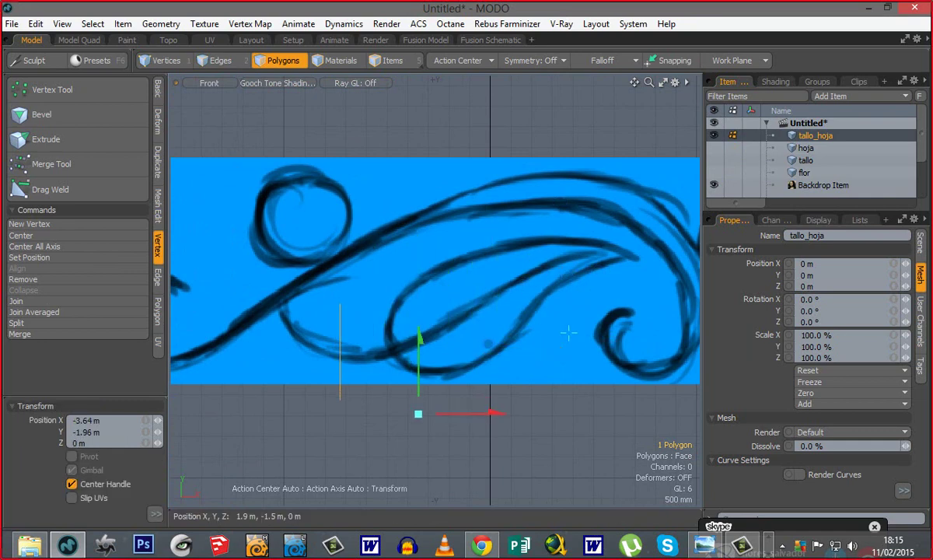
mouse_move(345, 355)
ctrl+alt+mouse_down()
mouse_move(424, 359)
mouse_move(311, 354)
ctrl+alt+mouse_up()
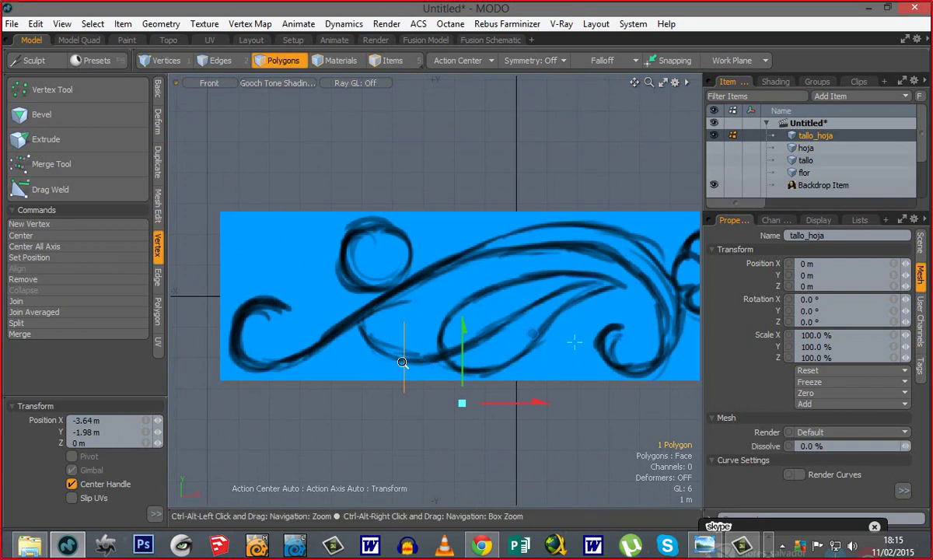
ctrl+alt+drag(401, 361, 546, 351)
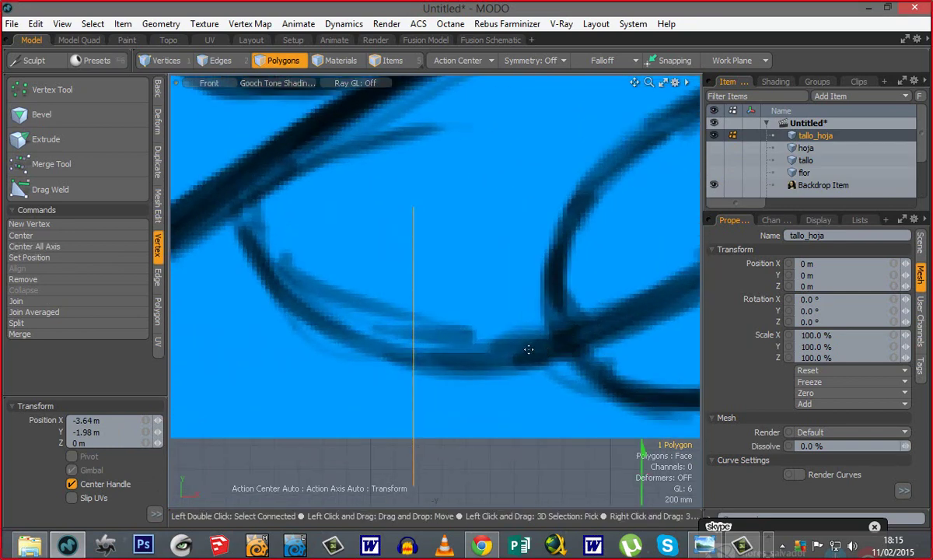
key(r)
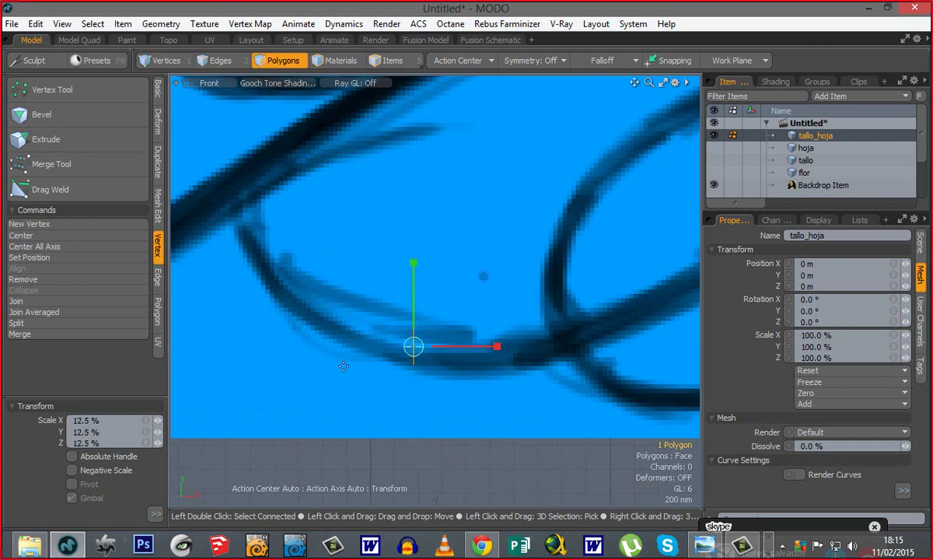
Step: Rotate the disc -12.5° about Z so it lies across the stem stroke
key(y)
drag(460, 276, 466, 279)
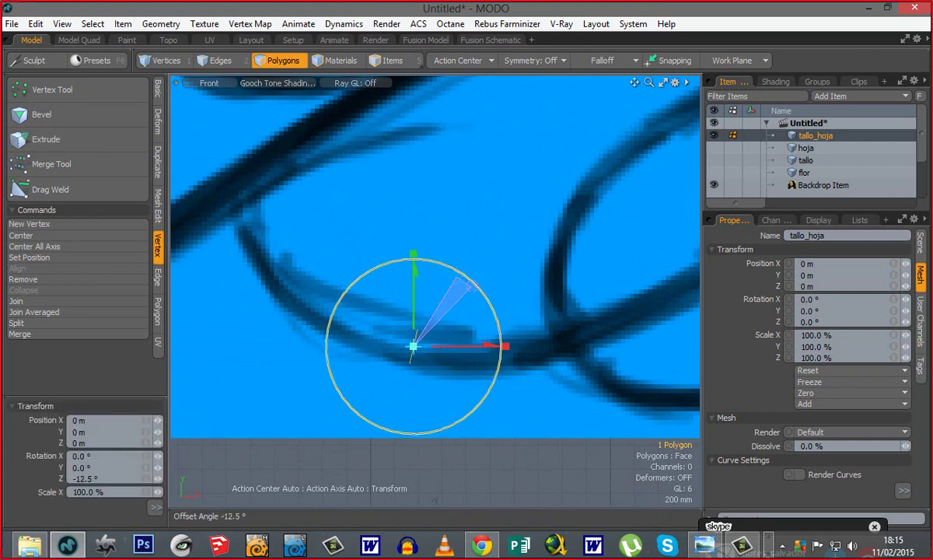
key(space)
Step: Move the disc polygon to the point where the sketched leaf stem branches off the main stem
alt+shift+drag(475, 392, 338, 385)
mouse_move(394, 400)
ctrl+alt+mouse_down()
mouse_move(329, 409)
mouse_move(359, 404)
ctrl+alt+mouse_up()
alt+shift+drag(301, 380, 379, 400)
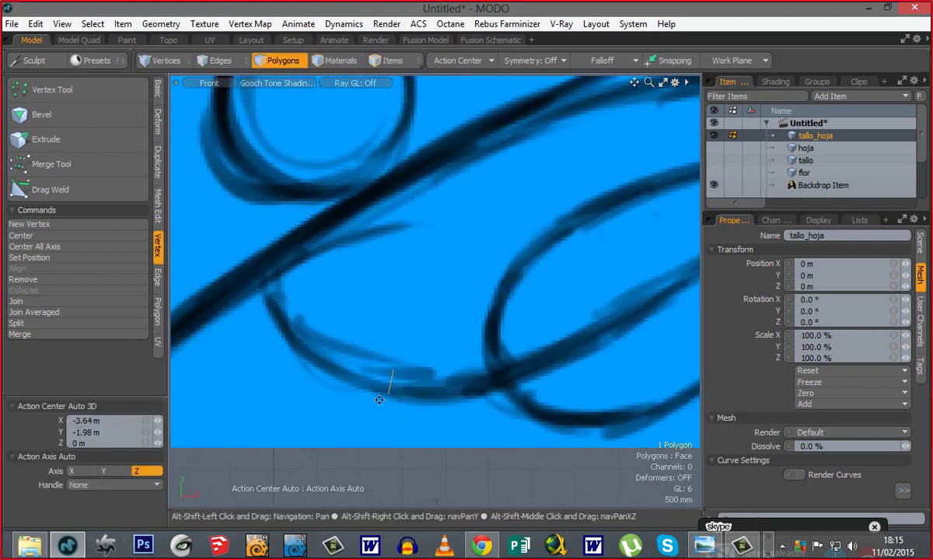
alt+shift+drag(319, 406, 413, 431)
key(w)
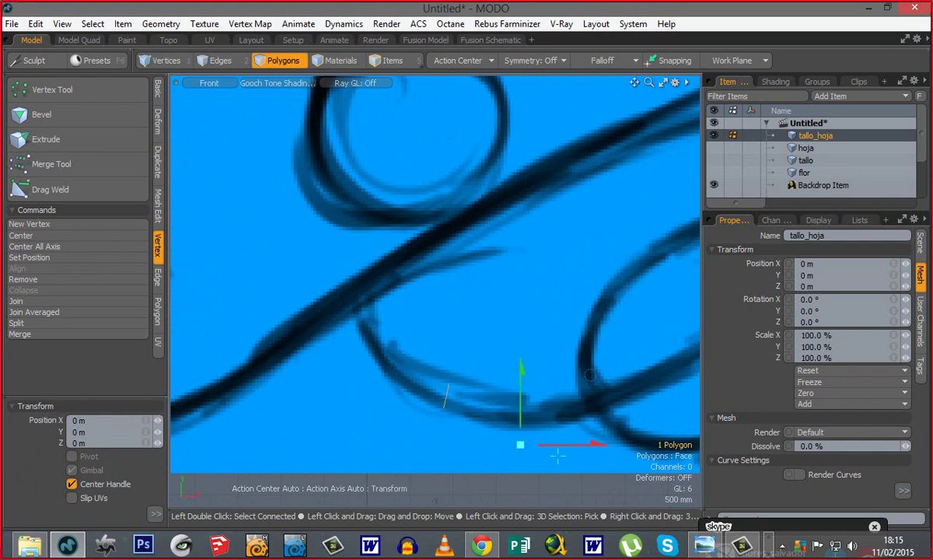
drag(520, 445, 424, 355)
Step: Rotate the disc about Z so it lies across the start of the leaf stem and shift it X 70 mm, Y 20 mm
key(y)
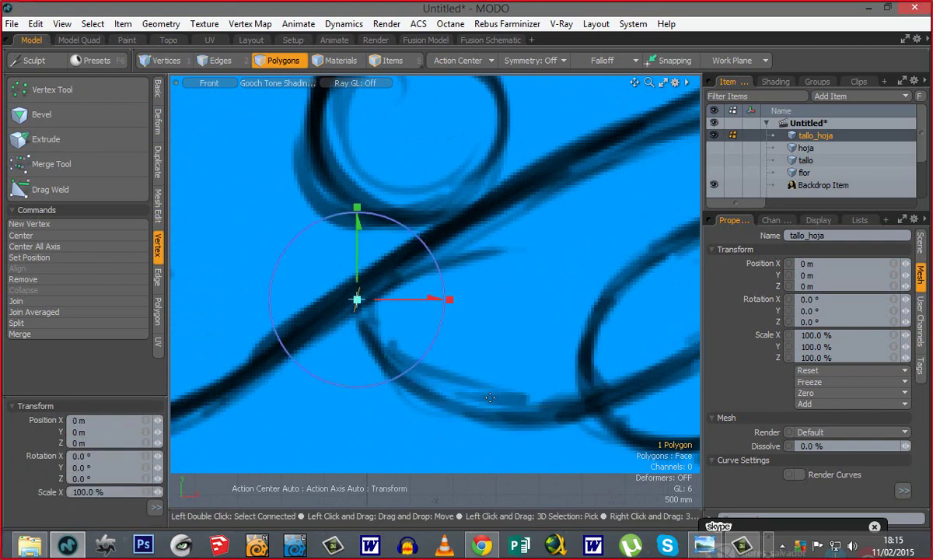
drag(437, 333, 359, 355)
key(w)
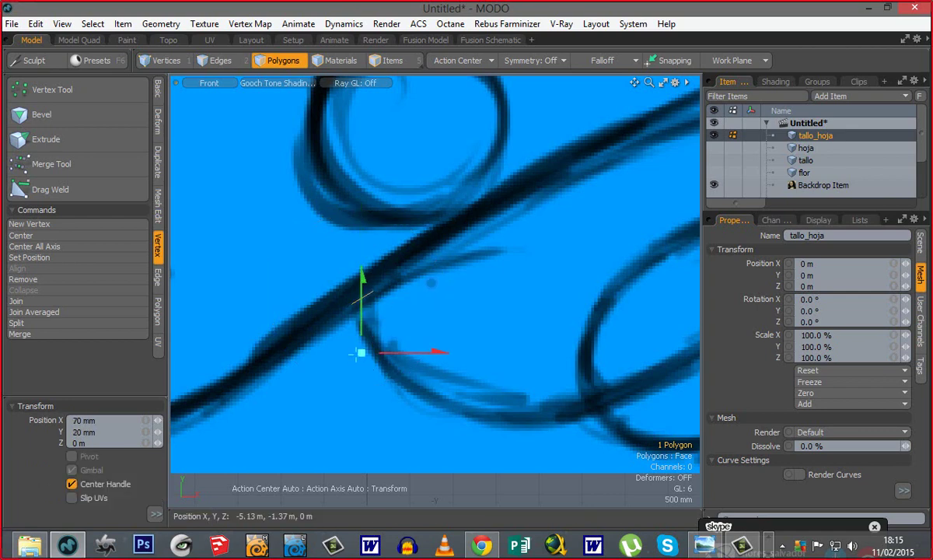
key(space)
alt+shift+drag(493, 384, 444, 355)
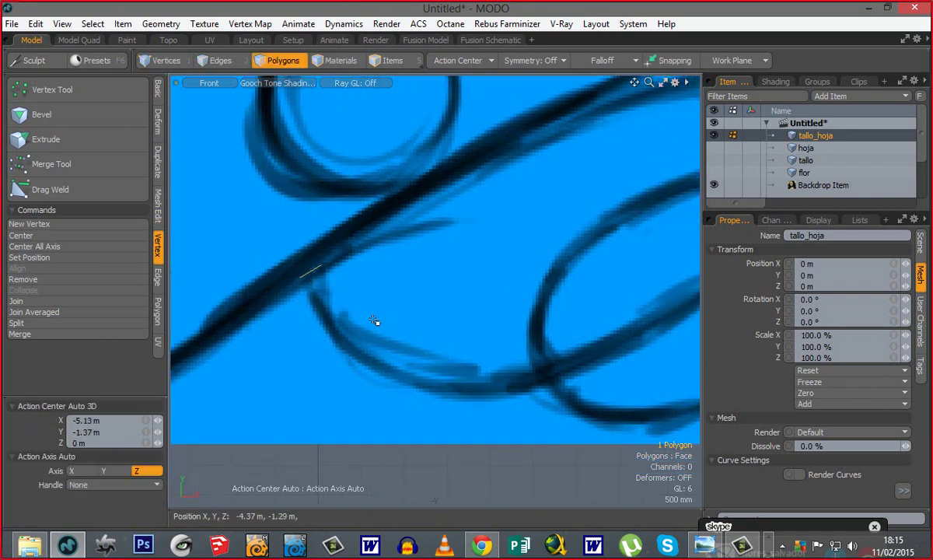
Step: Select the disc's eight boundary edges in perspective and return to the front view
key(ctrl+space)
click(402, 286)
alt+drag(400, 299, 465, 269)
key(space)
key(space)
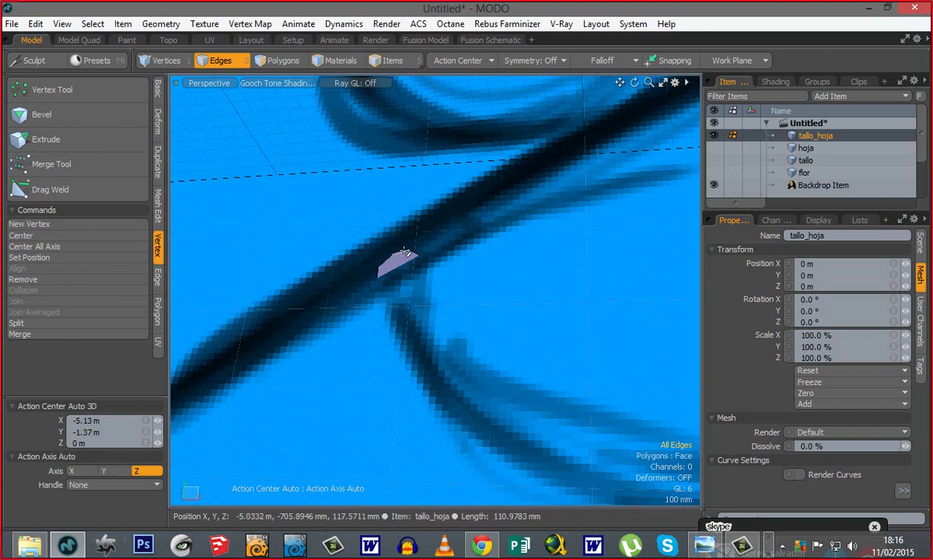
key(ctrl+space)
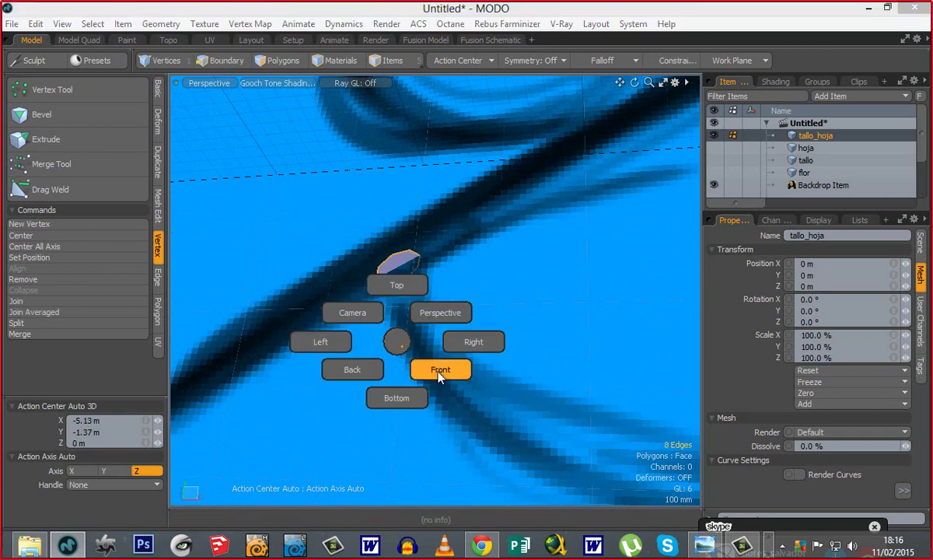
click(438, 370)
Step: Edge Extend the boundary loop by X 490 mm and Y -840 mm down the first stretch of the stem and angle its end
key(z)
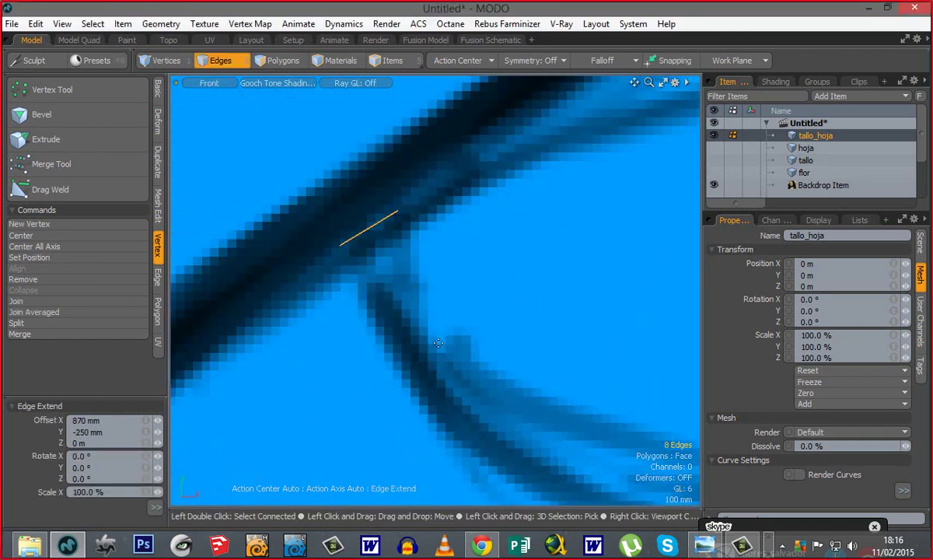
ctrl+alt+drag(495, 362, 364, 365)
mouse_move(461, 322)
alt+shift+mouse_down()
mouse_move(483, 352)
mouse_move(424, 320)
mouse_move(453, 351)
mouse_move(457, 380)
alt+shift+mouse_up()
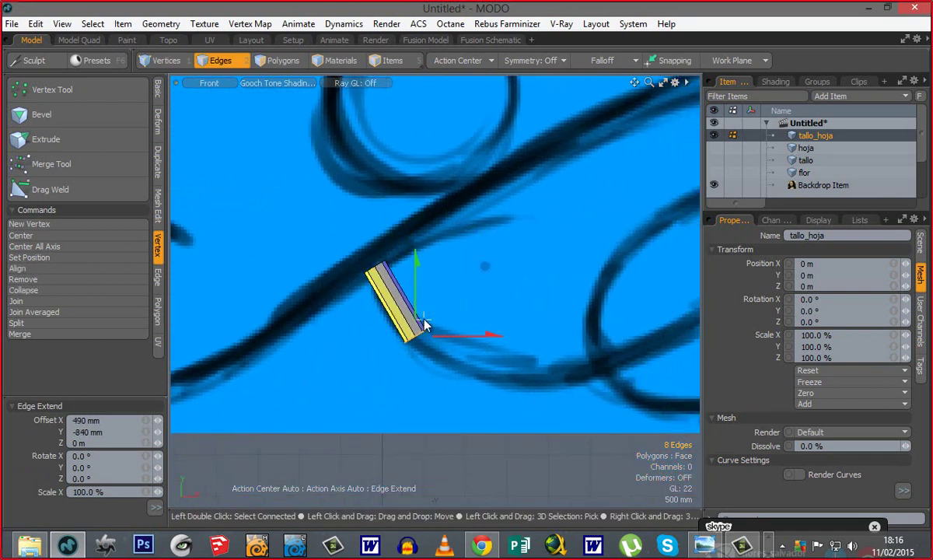
drag(460, 415, 477, 400)
key(space)
Step: Extend a second stem segment by X 1.17 m and Y -490 mm to the curve's low point and rotate its end about 30.5° about Z
key(z)
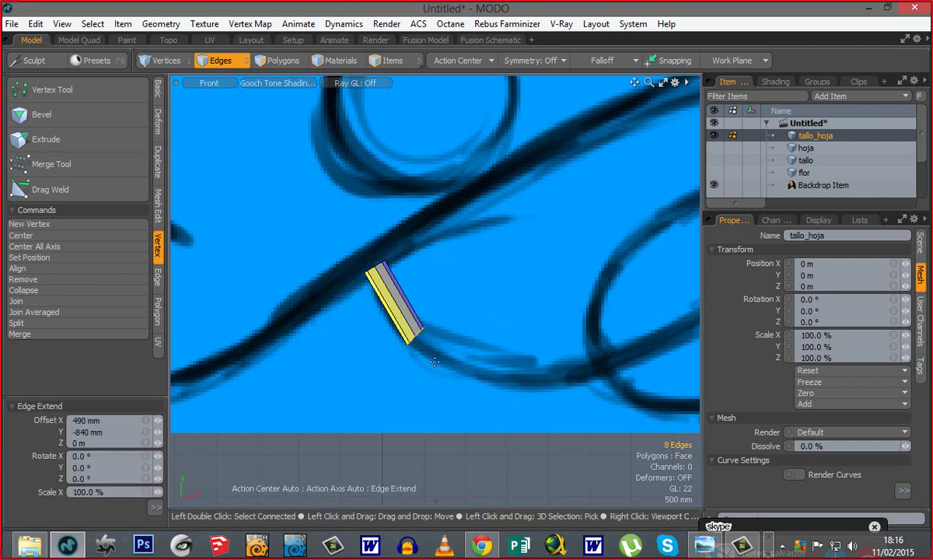
mouse_move(433, 363)
mouse_down()
mouse_move(541, 392)
mouse_move(533, 406)
mouse_up()
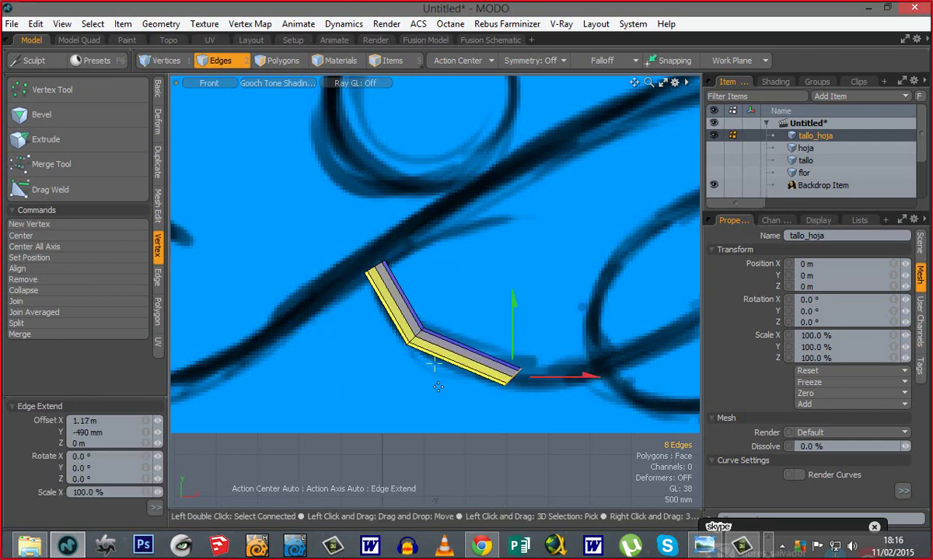
drag(577, 435, 584, 425)
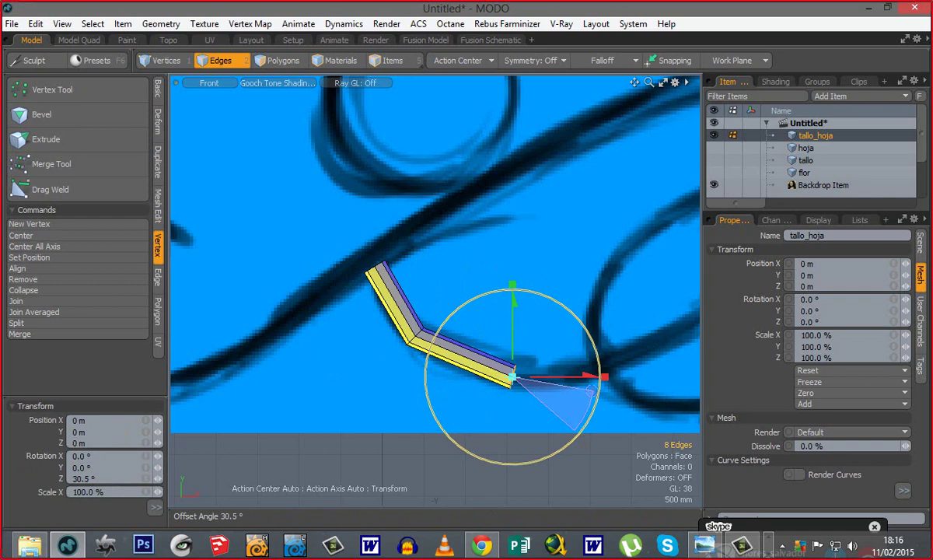
drag(591, 391, 591, 389)
Step: Extend a third stem segment by X 1.29 m and Y 200 mm to the leaf's base and rotate its end to follow the stroke
alt+shift+drag(524, 402, 484, 379)
key(space)
key(z)
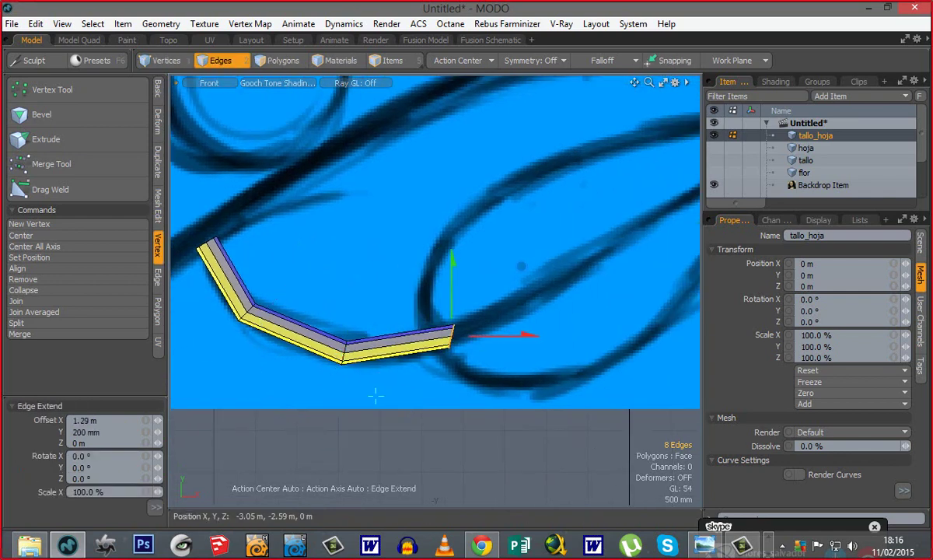
key(y)
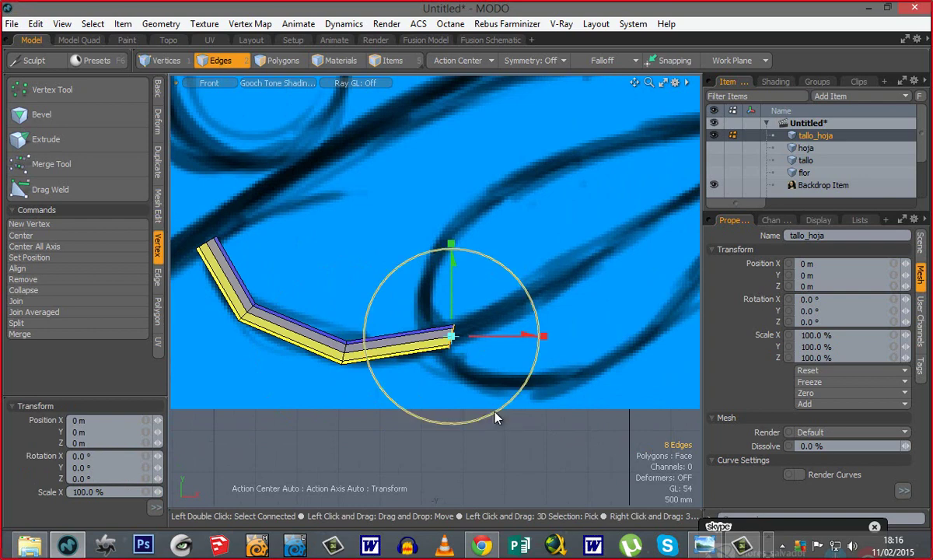
drag(496, 417, 529, 388)
key(space)
Step: Extend a fourth stem segment up along the leaf's midrib and rotate its end square to the stroke
alt+drag(560, 340, 478, 322)
key(z)
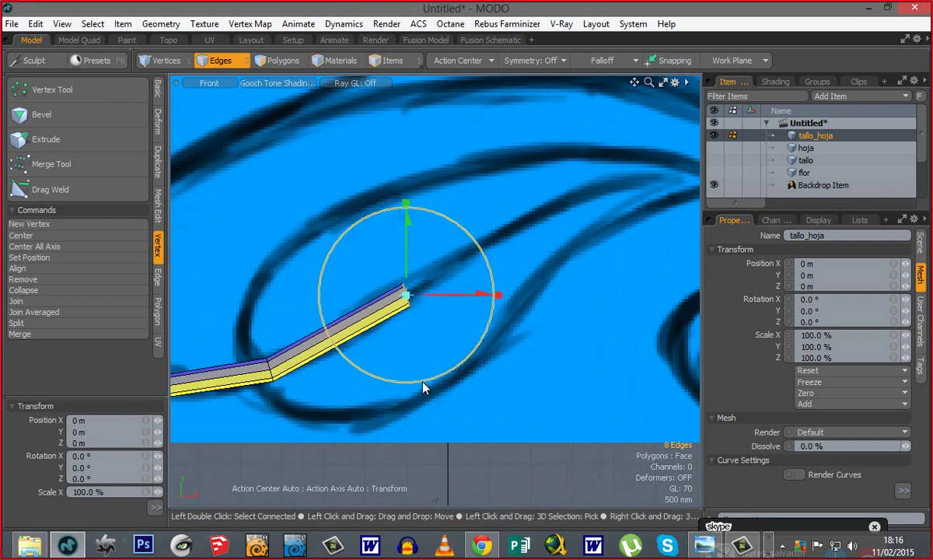
drag(424, 387, 426, 386)
key(q)
Step: Extend a fifth stem segment by X 1.65 m and Y 990 mm along the leaf's midrib
alt+shift+drag(504, 288, 388, 334)
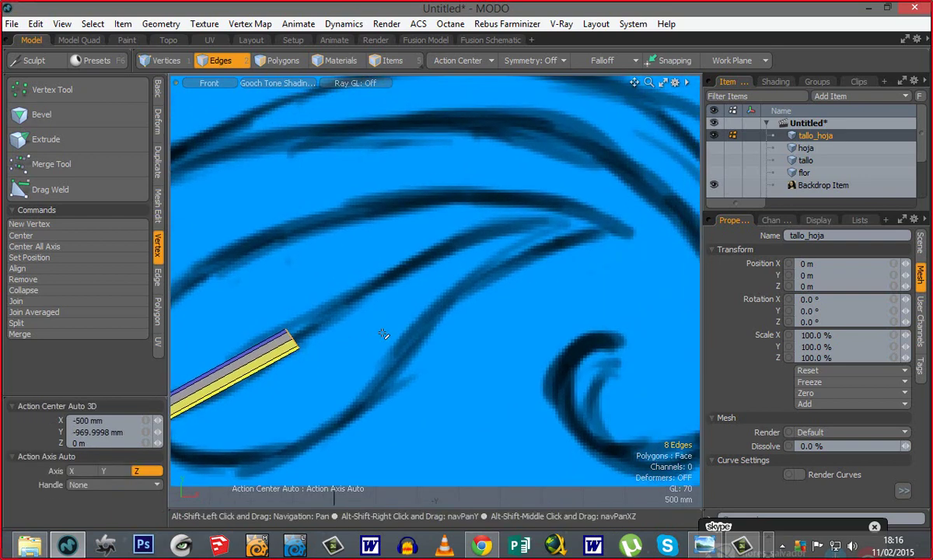
key(z)
drag(335, 365, 472, 282)
ctrl+alt+drag(369, 398, 344, 368)
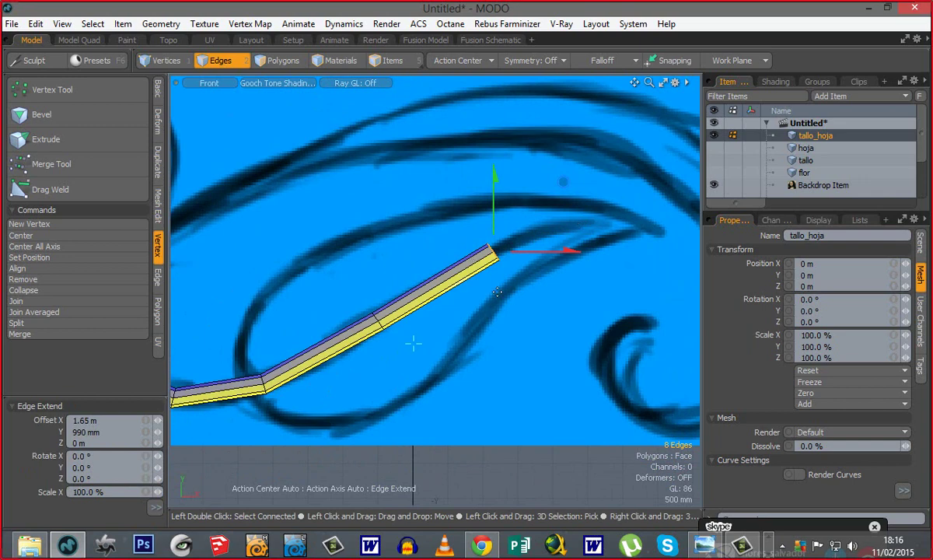
alt+shift+drag(454, 309, 372, 334)
key(q)
Step: Extend a final stem segment toward the leaf's tip, rotate its end to follow the midrib and clear the edge selection
key(z)
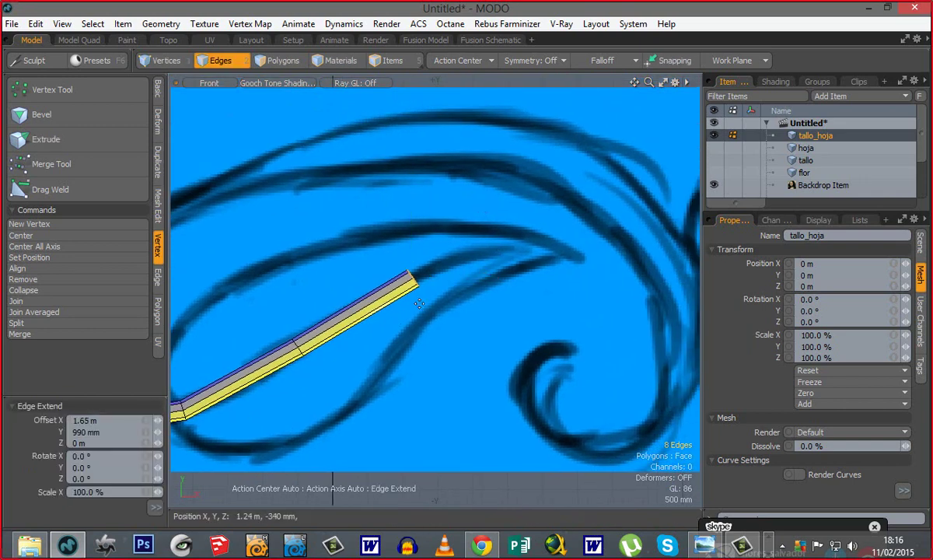
drag(421, 304, 515, 276)
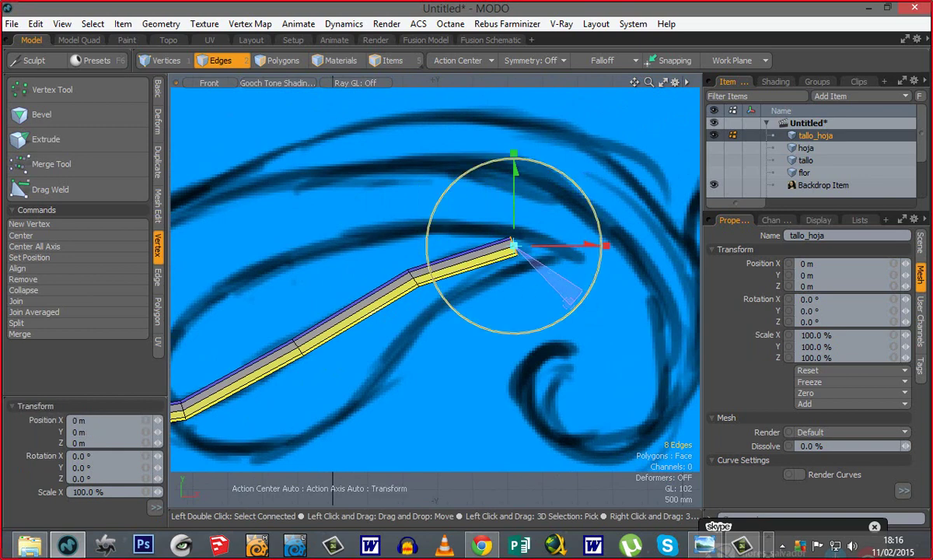
drag(572, 300, 552, 312)
key(space)
click(502, 368)
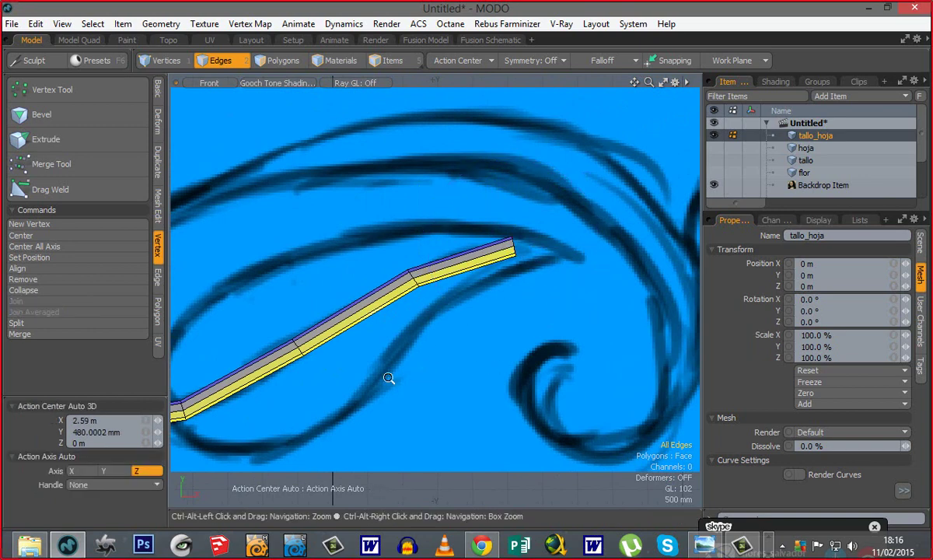
Step: Hide the backdrop and examine in perspective how the stem meets the leaf and main stem with all four meshes shown
ctrl+alt+drag(389, 379, 364, 337)
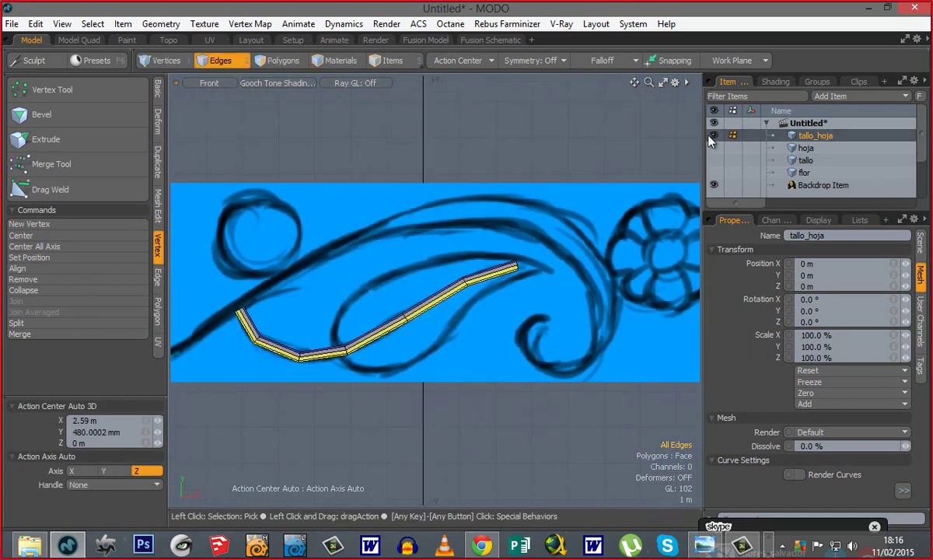
shift+click(799, 173)
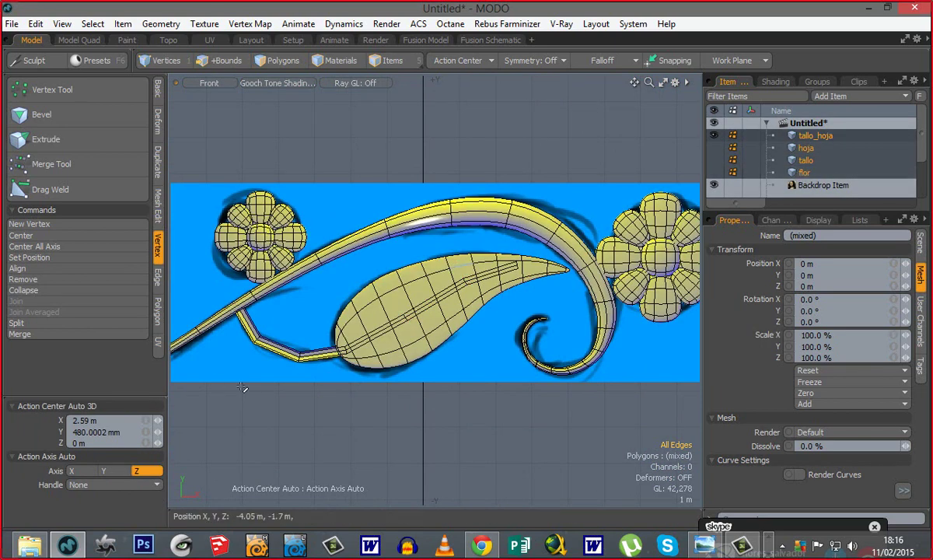
key(ctrl+space)
click(397, 338)
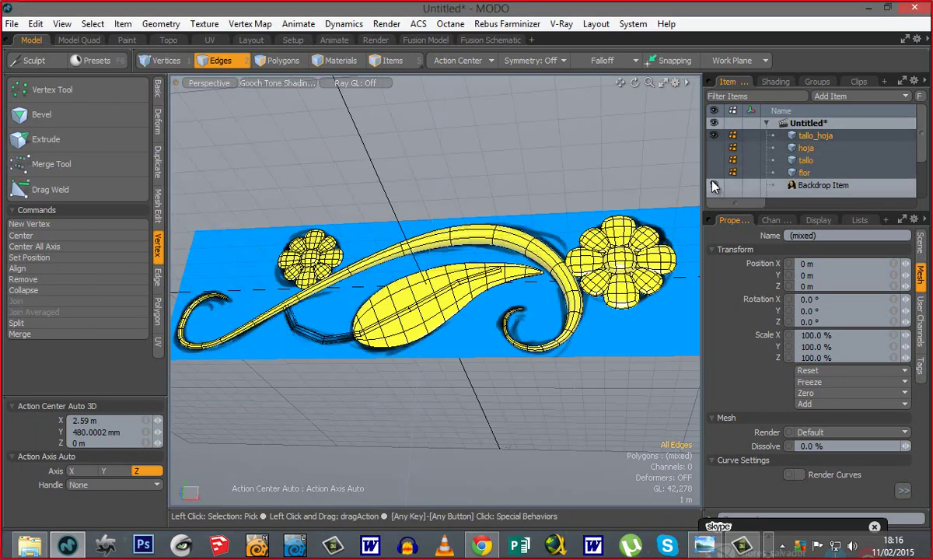
click(714, 185)
alt+drag(428, 353, 381, 319)
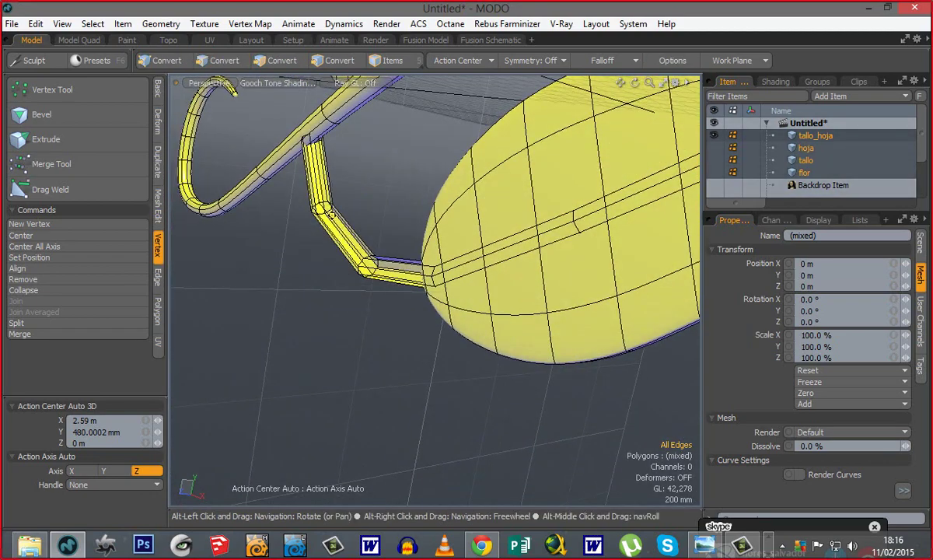
alt+shift+drag(332, 215, 480, 346)
alt+drag(437, 319, 494, 307)
alt+shift+drag(330, 307, 374, 332)
Step: Make only "tallo_hoja" active and flip all its polygons so the normals face outward
click(816, 136)
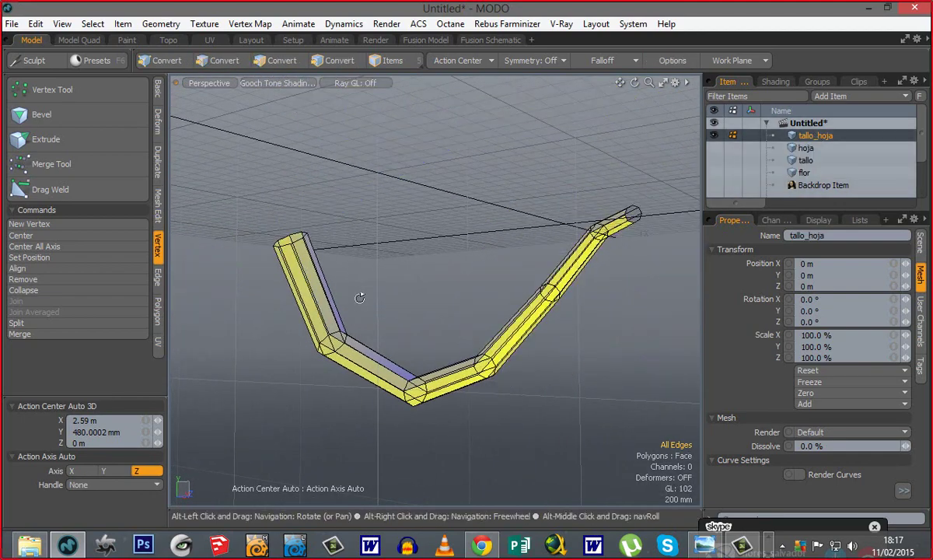
alt+drag(359, 298, 360, 308)
key(3)
click(290, 248)
click(347, 282)
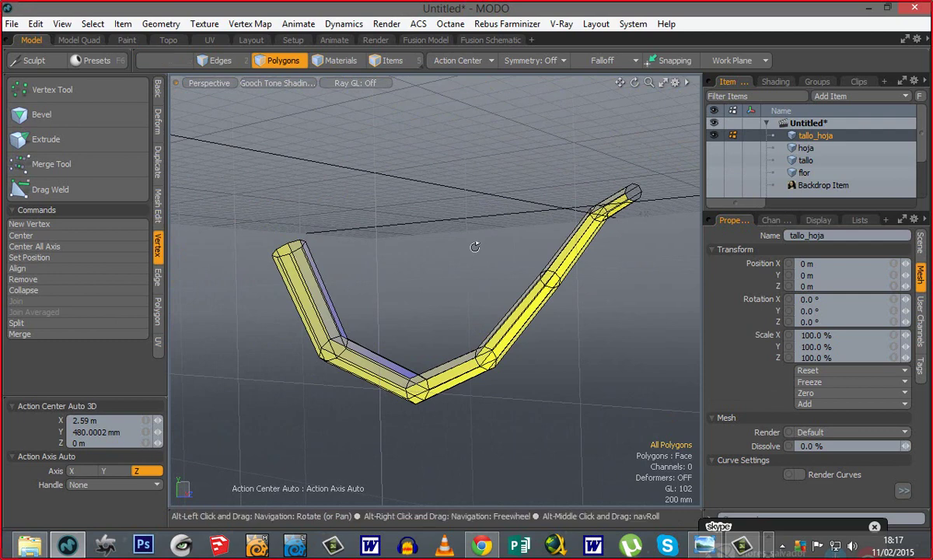
alt+drag(475, 247, 402, 288)
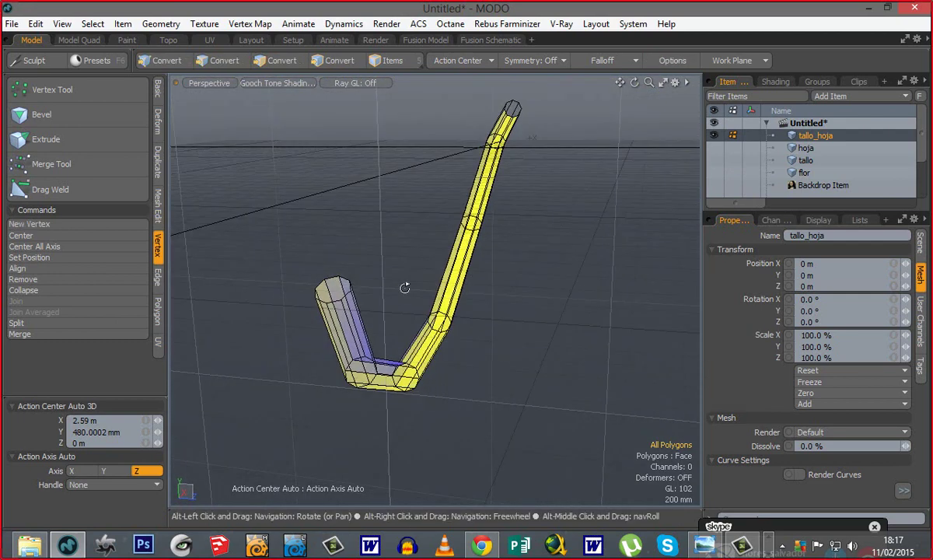
key(f)
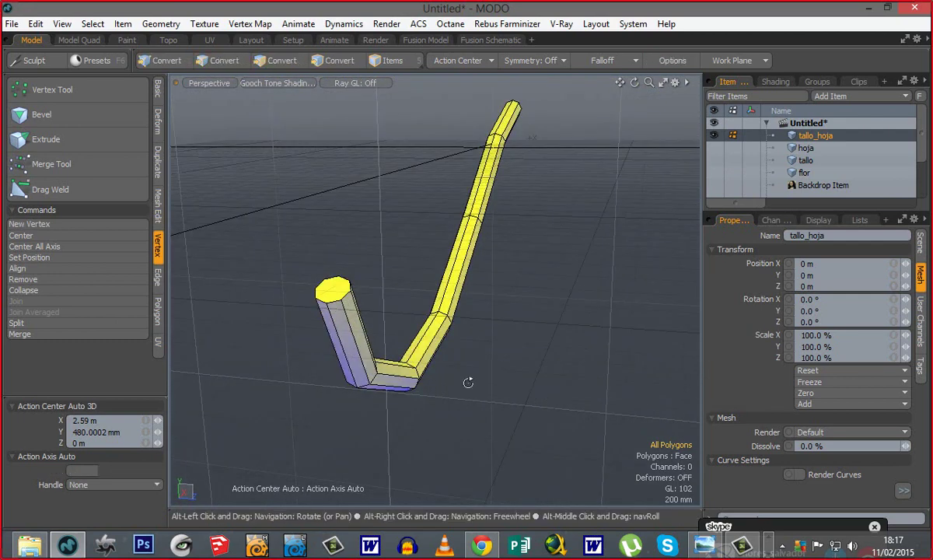
Step: Delete the octagonal cap polygon at the stem's start
alt+drag(468, 382, 443, 414)
click(346, 315)
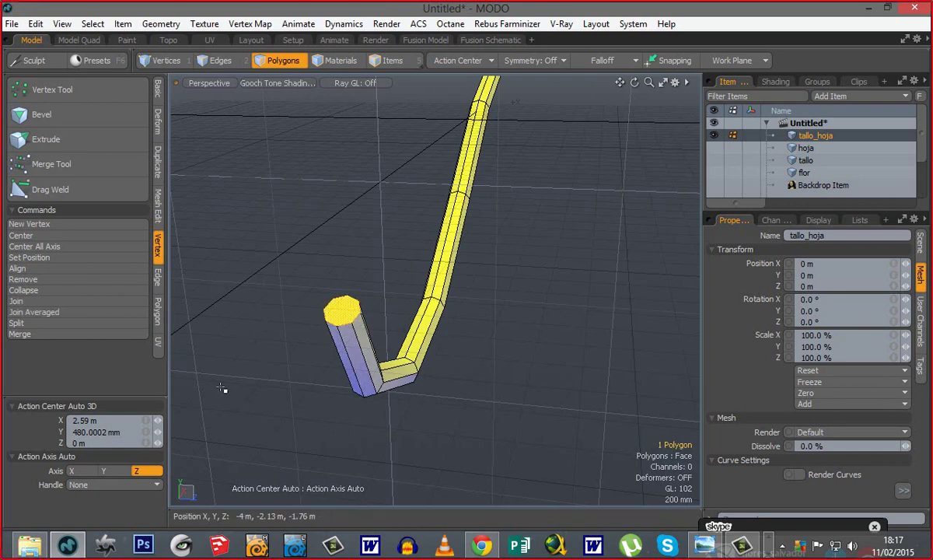
key(Delete)
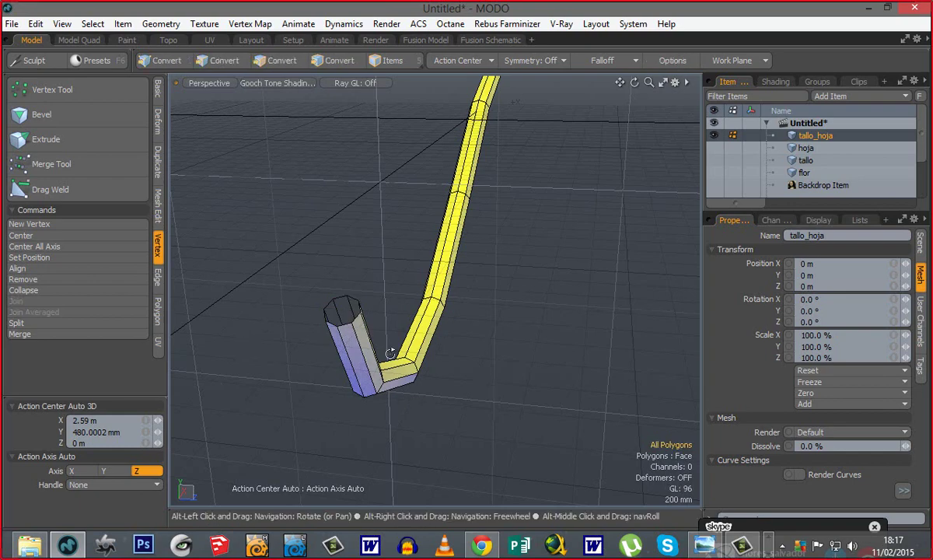
Step: Select the open edge loop at the stem's leaf-tip end and cap it with a new polygon
alt+drag(389, 353, 317, 325)
alt+scroll(513, 355, down, 3)
alt+drag(444, 304, 369, 316)
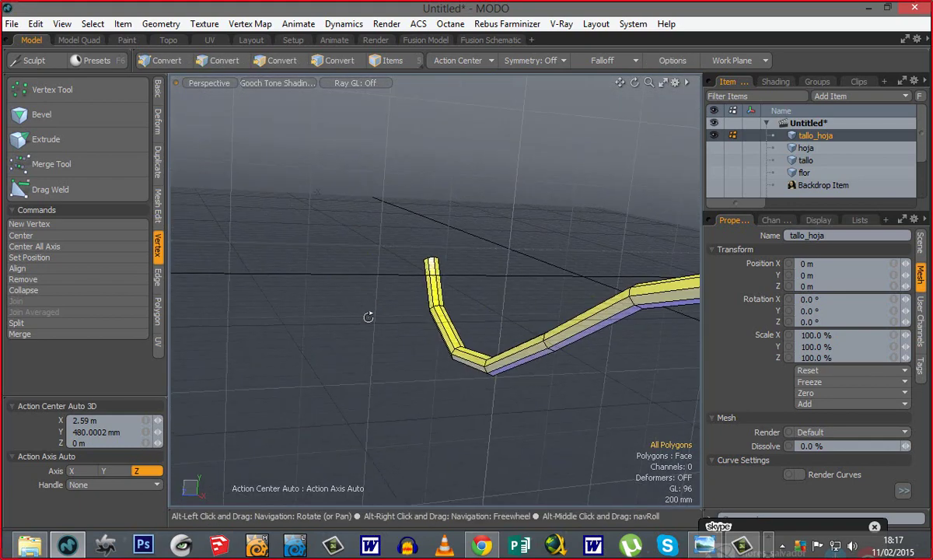
alt+shift+drag(535, 350, 398, 327)
ctrl+alt+drag(523, 241, 603, 247)
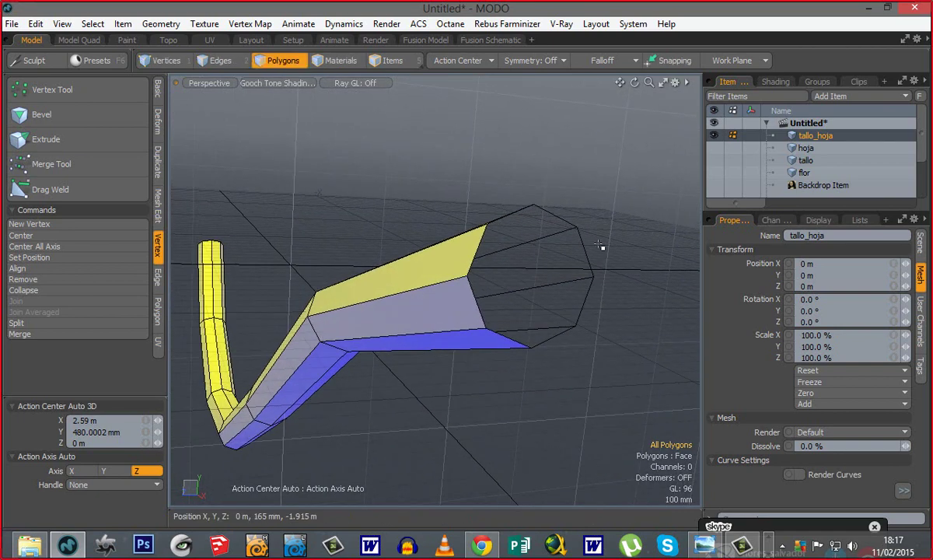
key(space)
key(space)
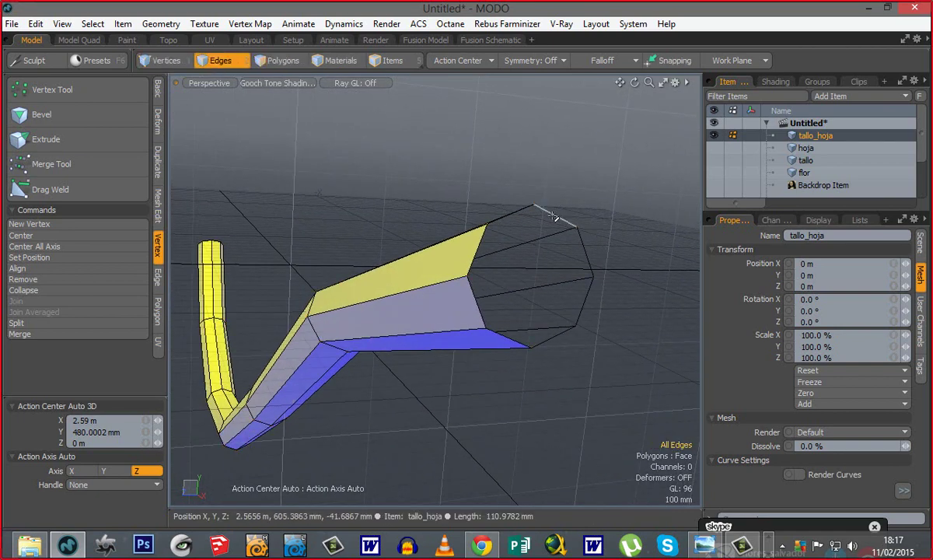
double_click(553, 217)
key(p)
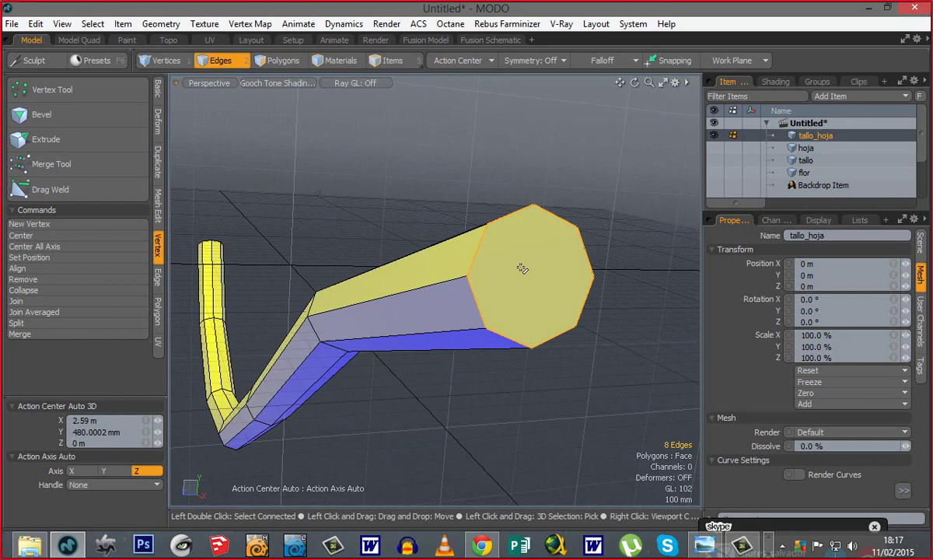
Step: Clear the selection in polygon mode and convert the whole stem to subdivision surfaces
key(3)
click(468, 434)
key(Tab)
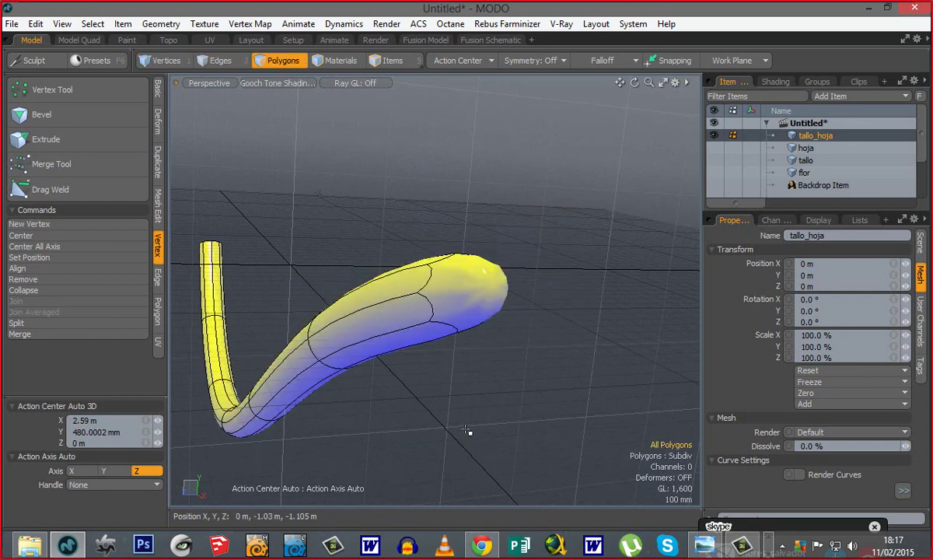
Step: Activate the hoja, tallo and flor meshes together with tallo_hoja, bringing the leaf stem's start at the main stem into close view
ctrl+alt+drag(497, 389, 556, 363)
alt+shift+drag(459, 353, 463, 310)
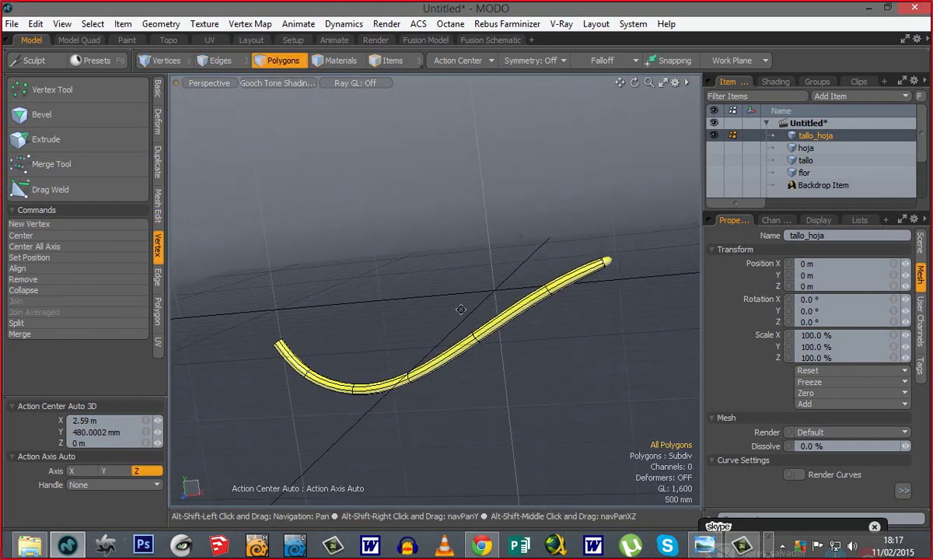
alt+drag(513, 240, 539, 246)
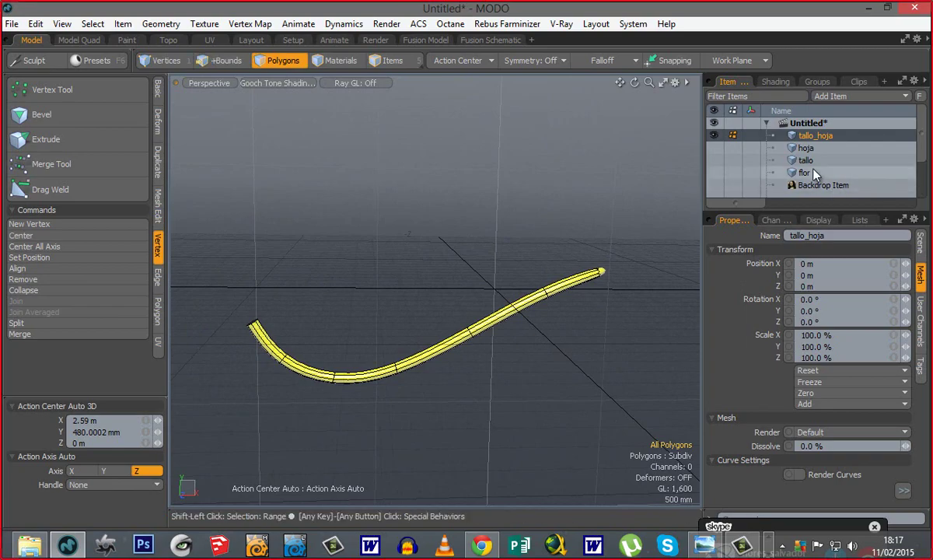
shift+click(815, 174)
alt+shift+drag(391, 367, 387, 293)
alt+drag(313, 297, 336, 330)
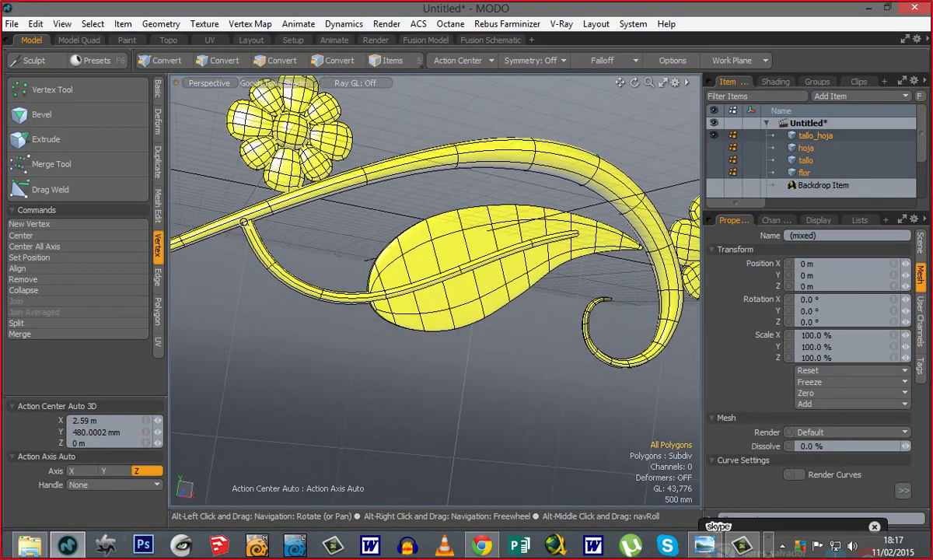
ctrl+alt+drag(254, 208, 421, 189)
ctrl+alt+drag(443, 123, 529, 153)
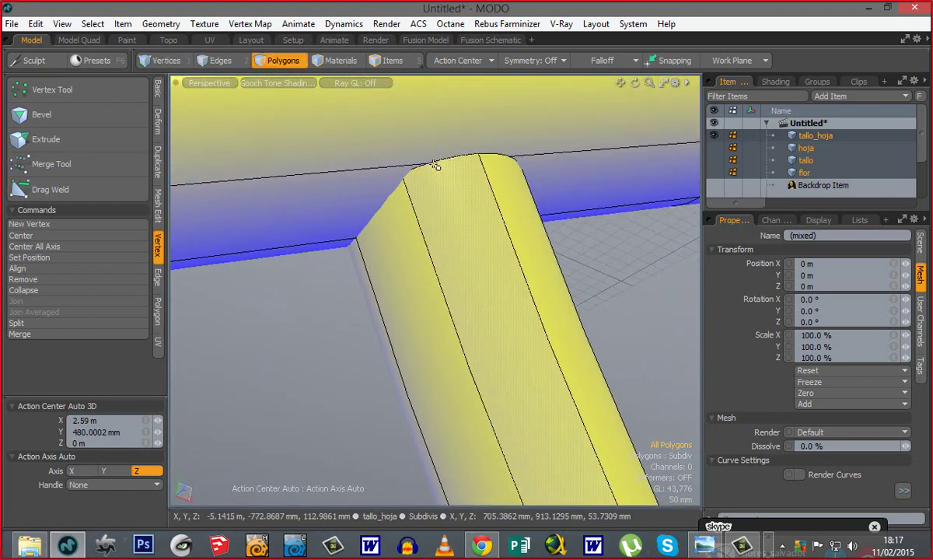
Step: Move the edge loop at the leaf stem's start into the main stem by -32 mm in X and 41 mm in Y
key(1)
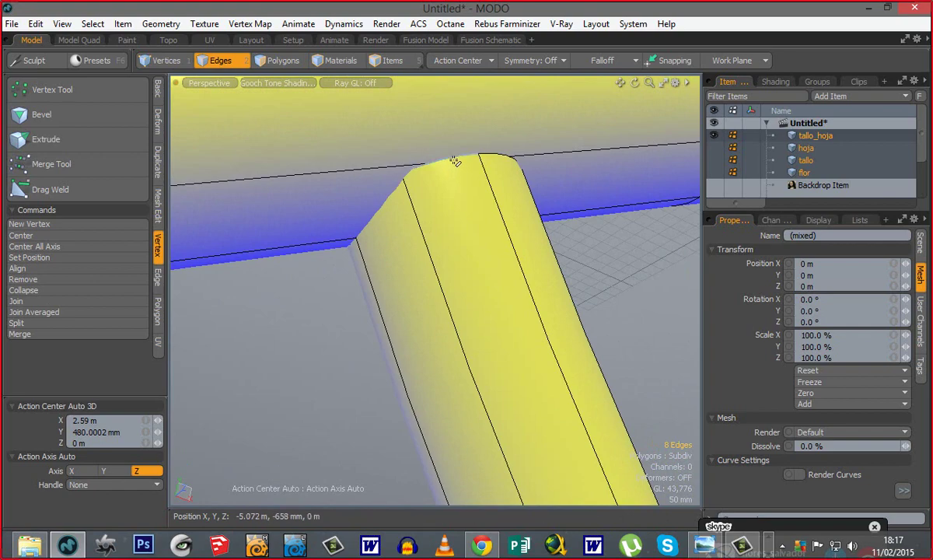
ctrl+alt+drag(454, 166, 385, 216)
scroll(386, 217, up, 5)
alt+drag(469, 350, 498, 350)
key(w)
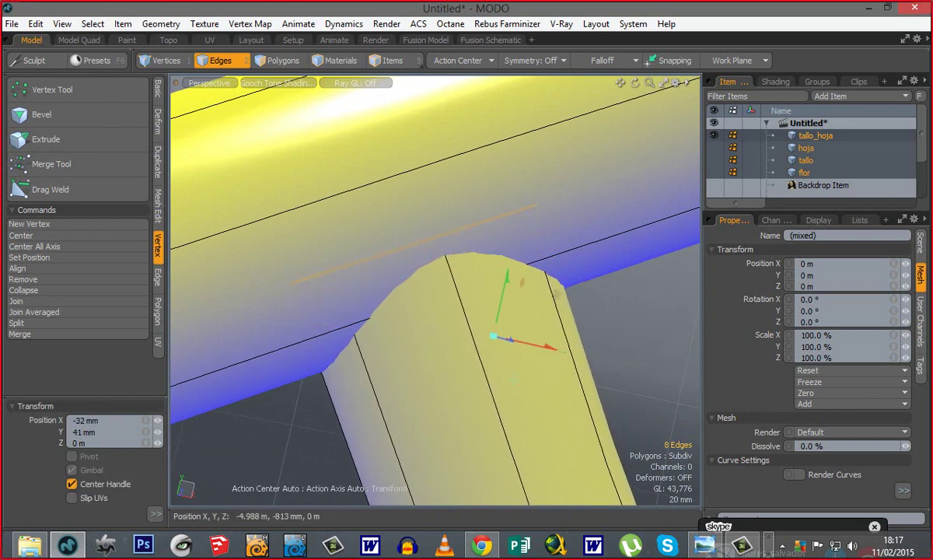
key(space)
scroll(387, 380, down, 10)
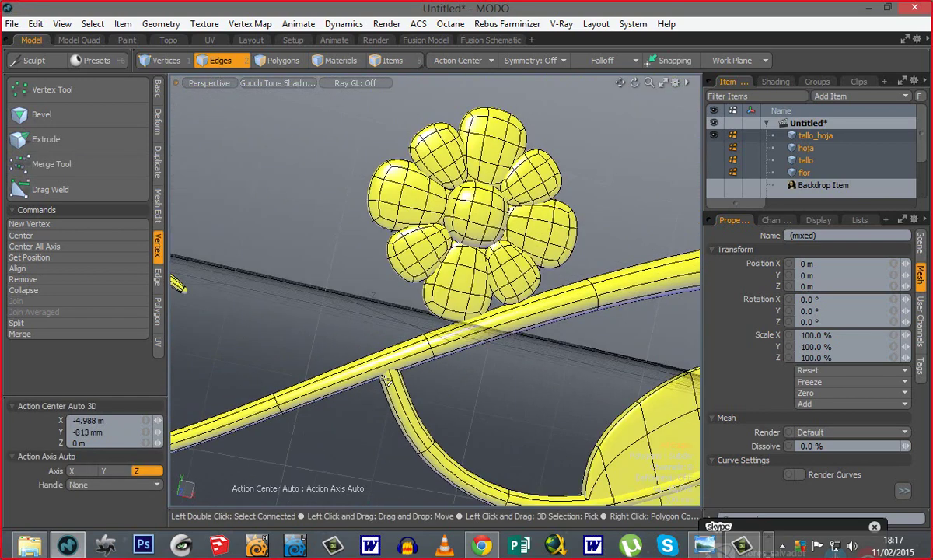
Step: Examine the leaf stem's junction with the main stem and its tip on the leaf, temporarily selecting the leaf stem's polygons
alt+shift+drag(554, 440, 377, 289)
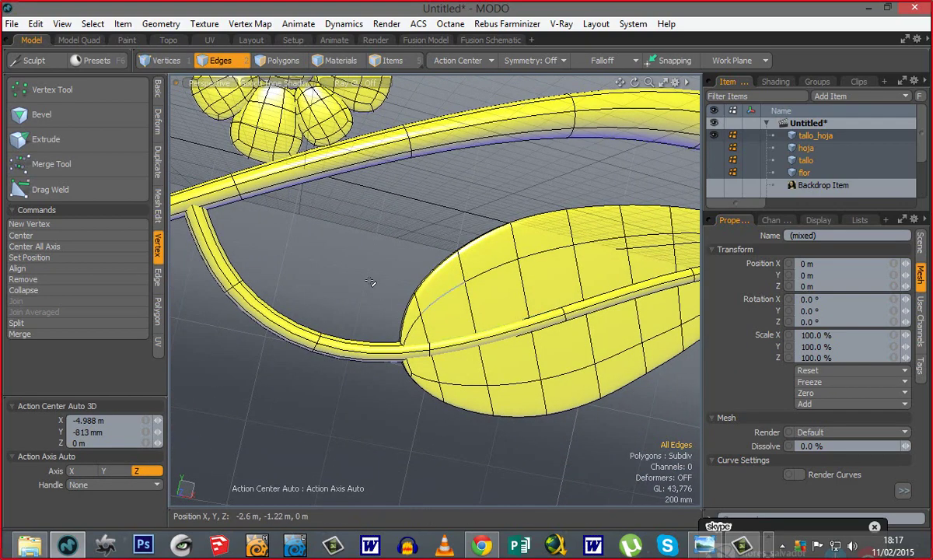
ctrl+alt+drag(424, 291, 346, 257)
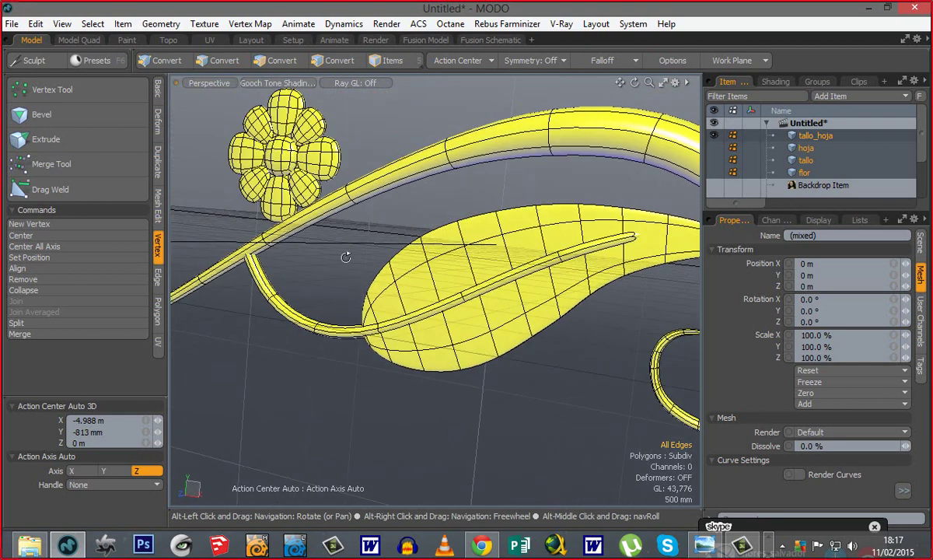
ctrl+alt+drag(448, 320, 365, 275)
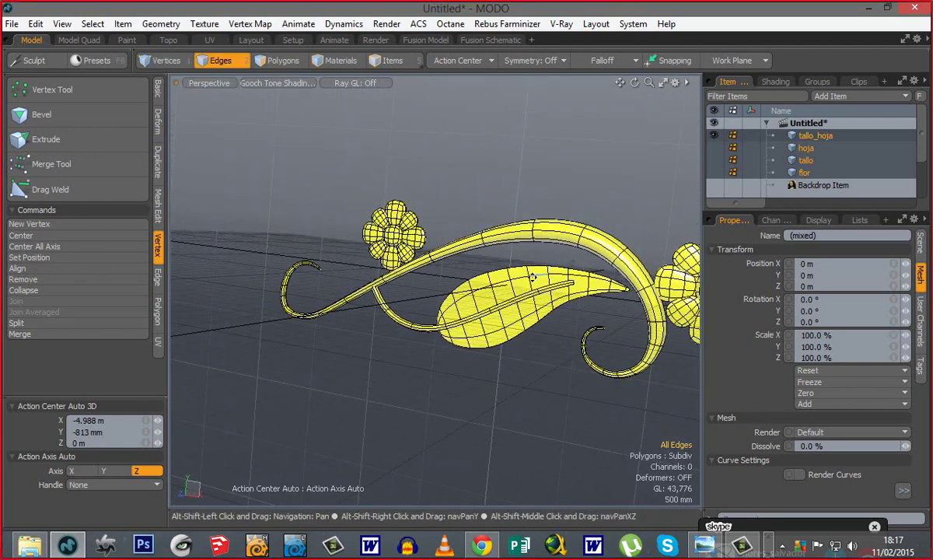
alt+shift+drag(508, 329, 530, 250)
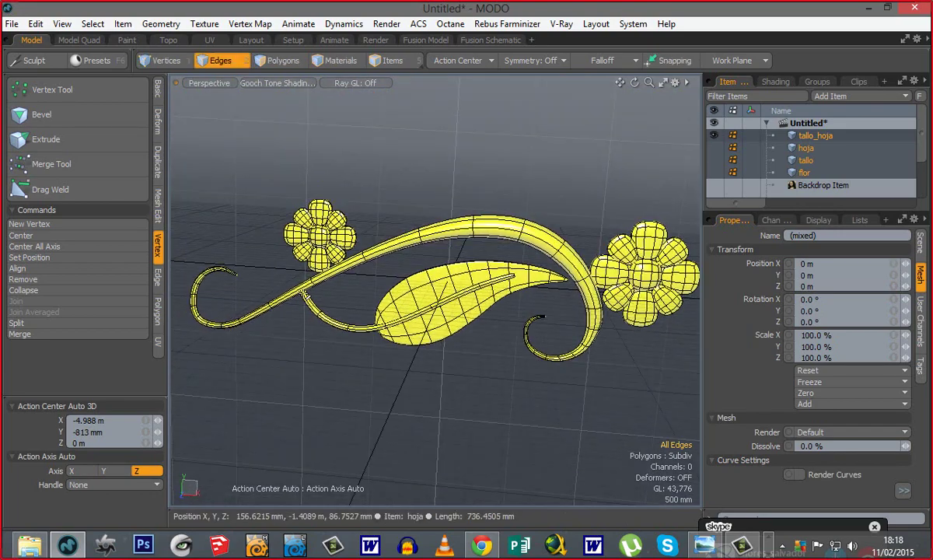
alt+drag(499, 338, 536, 315)
ctrl+alt+drag(494, 288, 642, 275)
key(3)
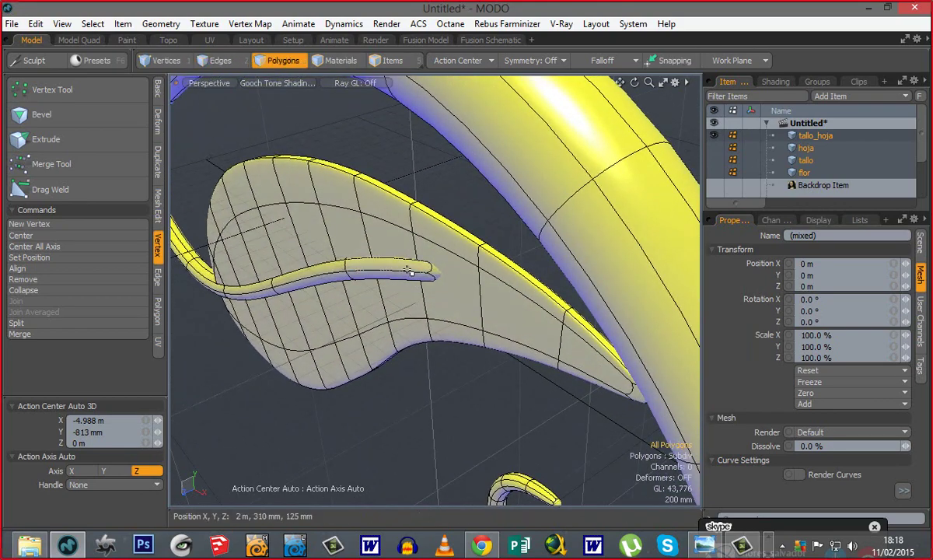
double_click(411, 272)
ctrl+alt+drag(430, 316, 354, 316)
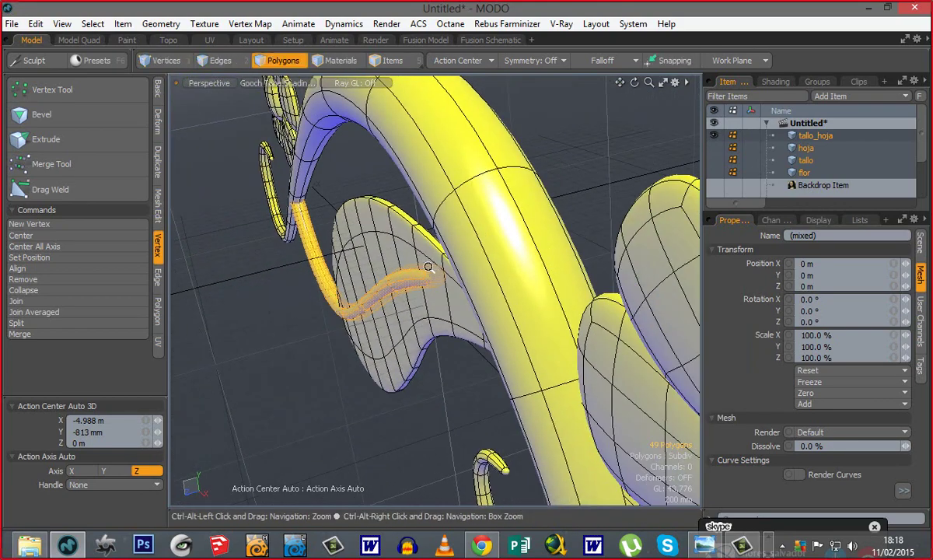
mouse_move(430, 264)
ctrl+alt+mouse_down()
mouse_move(518, 268)
mouse_move(435, 279)
ctrl+alt+mouse_up()
alt+drag(313, 325, 600, 259)
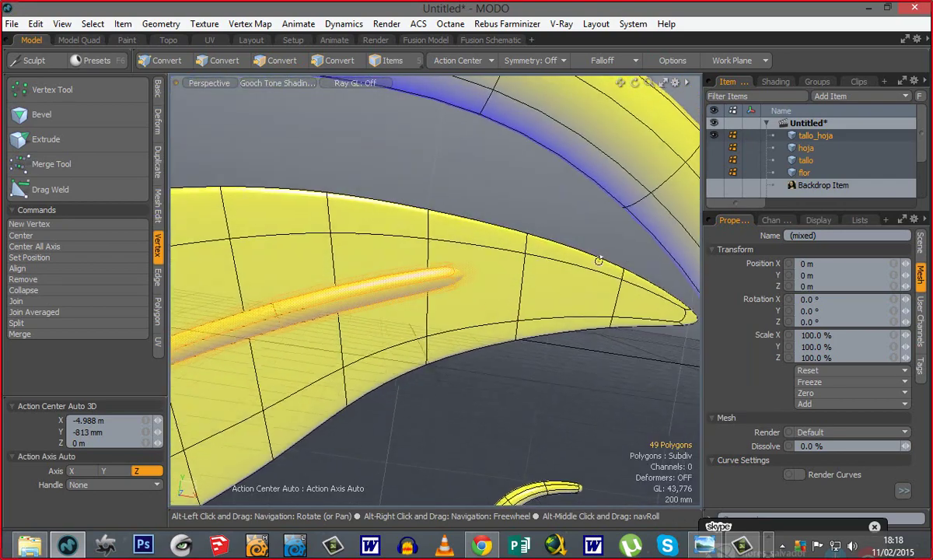
ctrl+alt+drag(478, 307, 347, 319)
alt+shift+drag(354, 395, 455, 315)
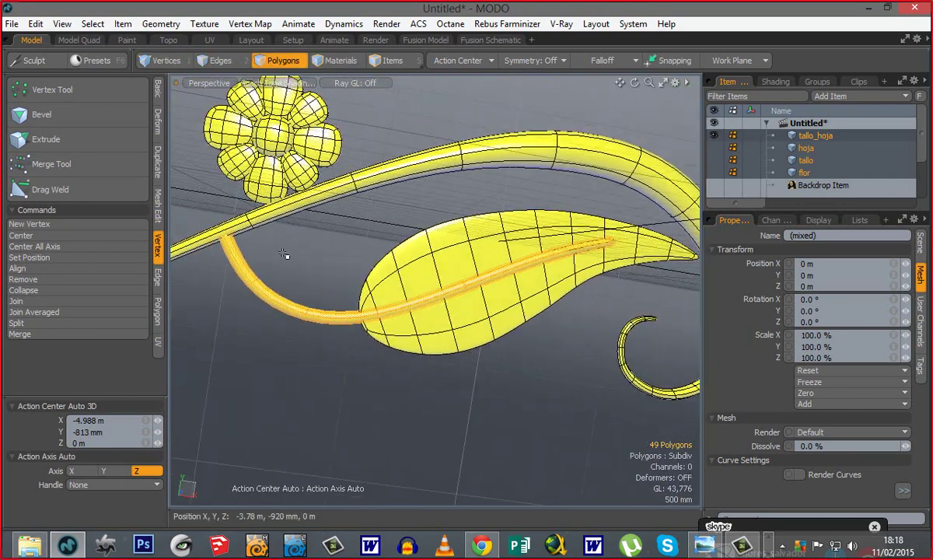
alt+shift+drag(554, 259, 430, 268)
ctrl+alt+drag(513, 246, 572, 233)
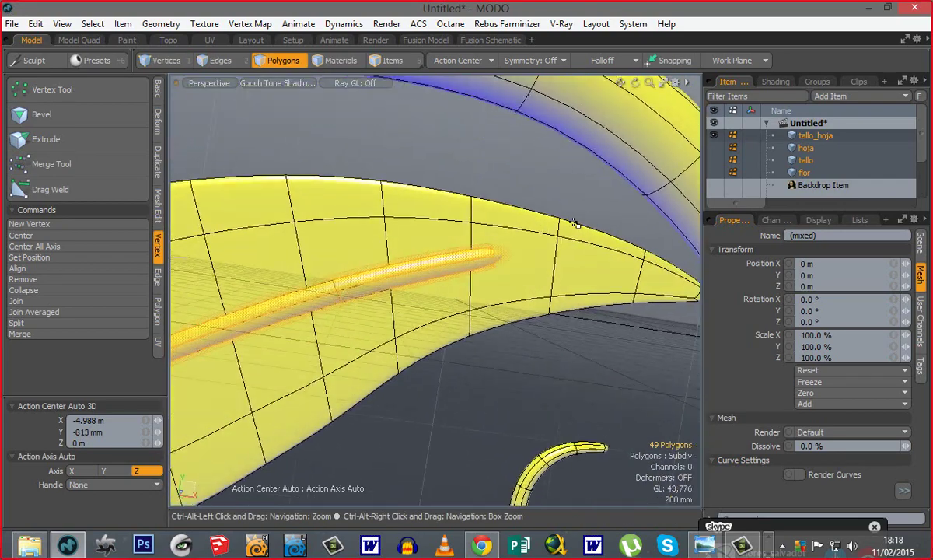
click(537, 208)
alt+drag(556, 298, 507, 292)
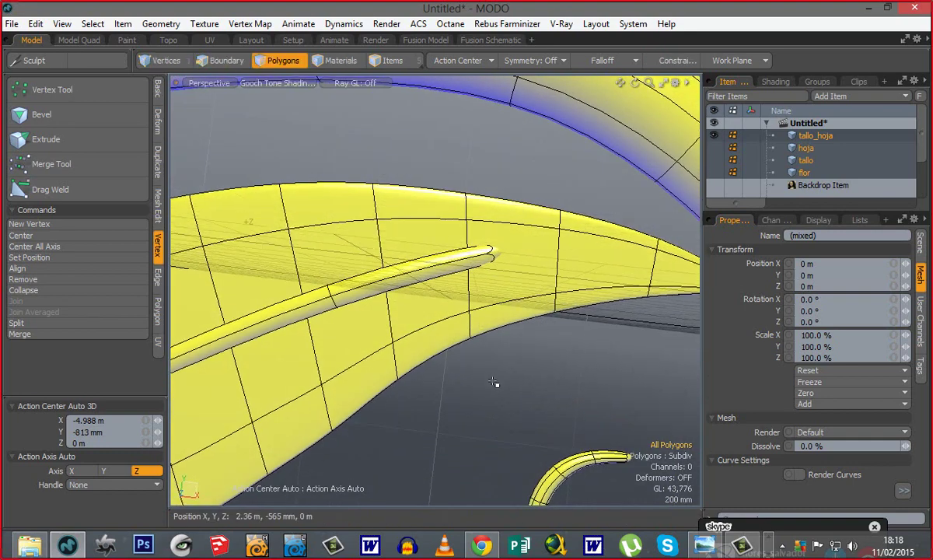
Step: Turn off the wireframe overlay in the viewport and frame the ornament with smooth shading
key(ctrl+3)
click(593, 382)
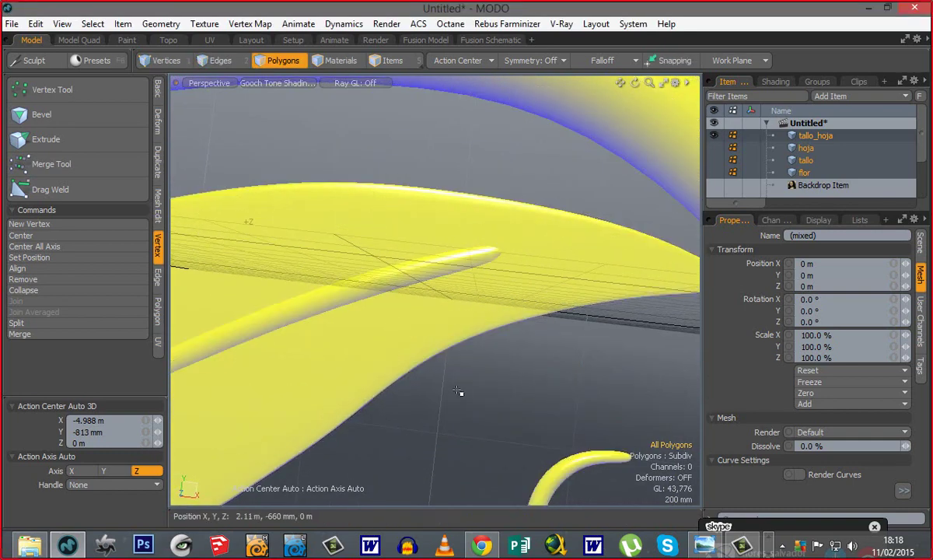
scroll(460, 391, down, 6)
scroll(460, 391, up, 4)
alt+shift+drag(484, 359, 583, 287)
alt+drag(435, 354, 311, 337)
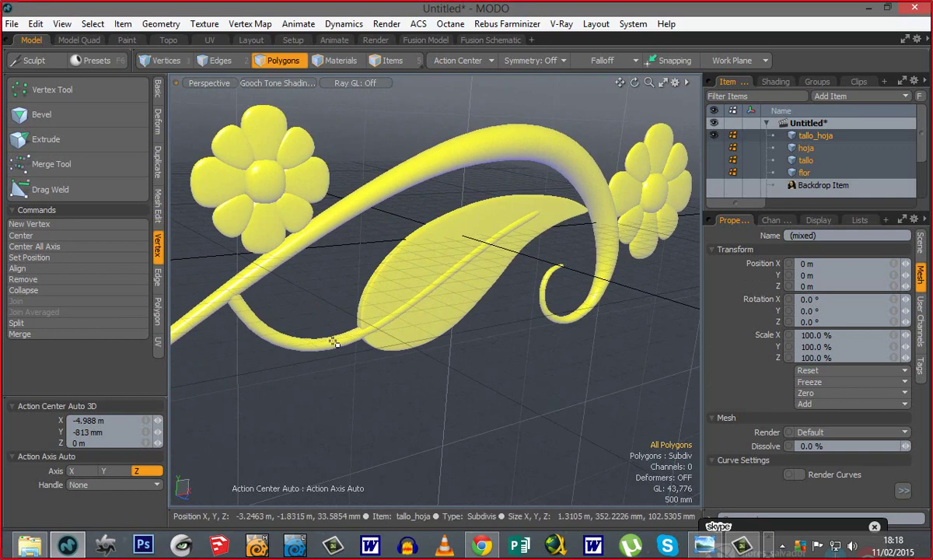
Step: Select all the leaf stem's polygons and, in the front view, lay a linear falloff from the leaf's base to the stem's tip
double_click(334, 341)
key(ctrl+space)
click(425, 392)
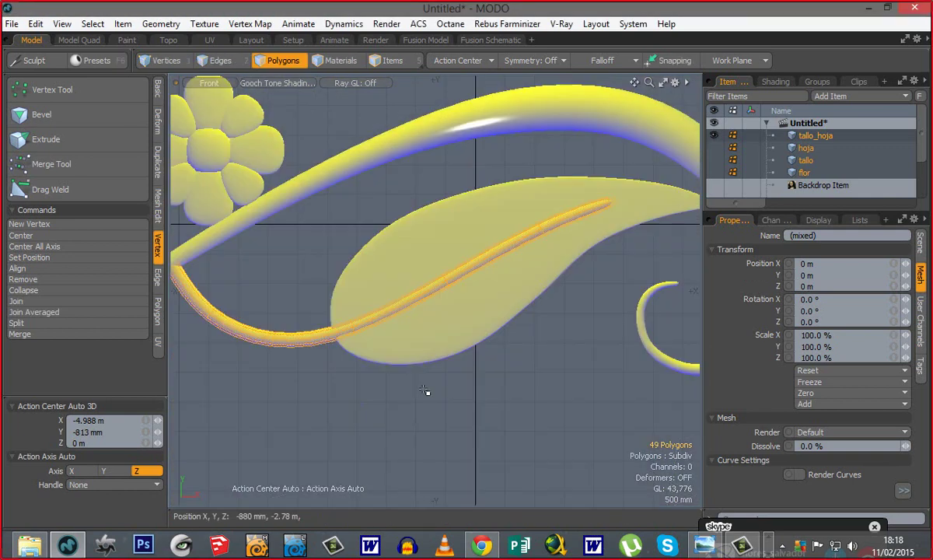
ctrl+alt+drag(546, 353, 491, 332)
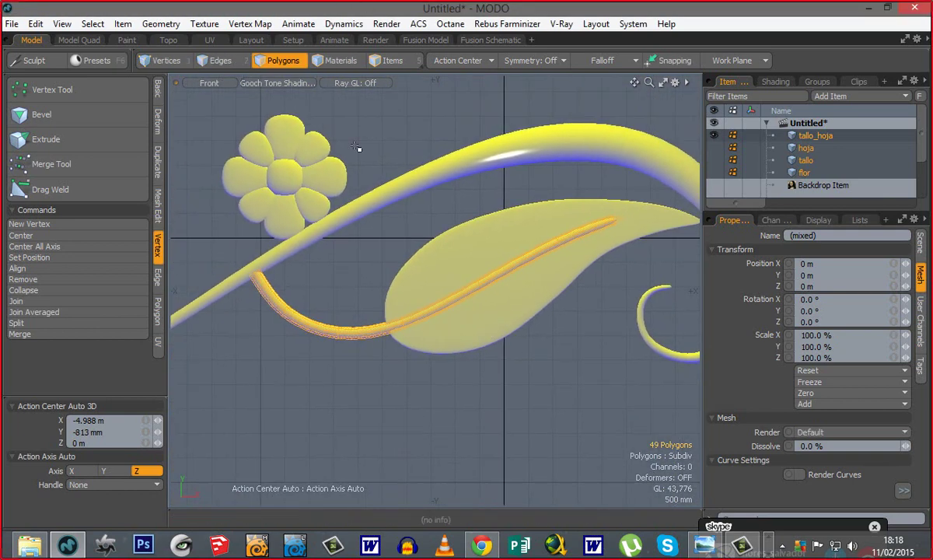
click(603, 60)
click(591, 70)
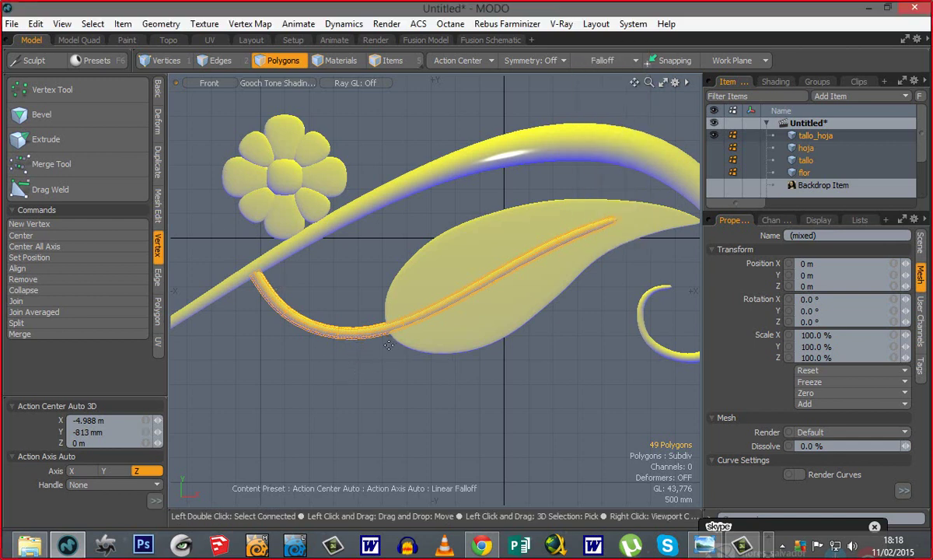
click(389, 345)
drag(458, 343, 624, 228)
key(r)
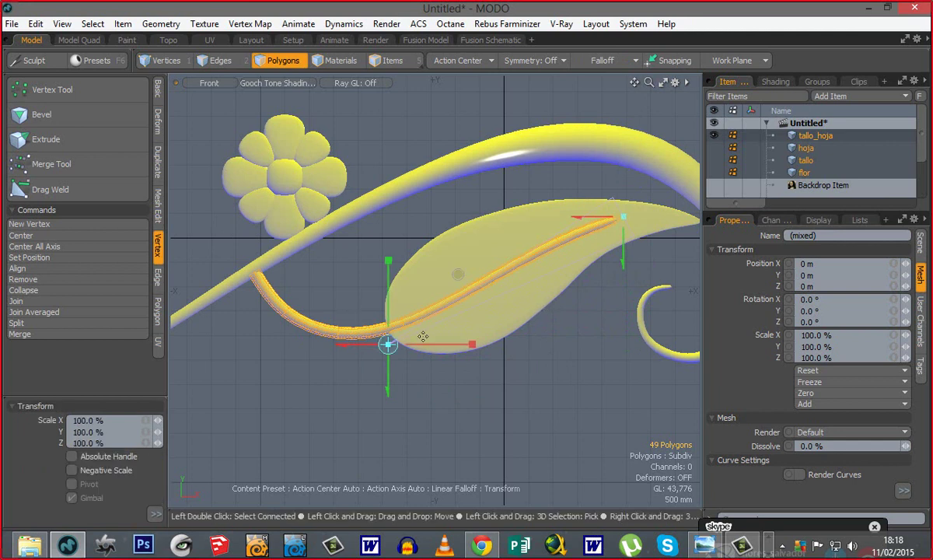
key(q)
key(r)
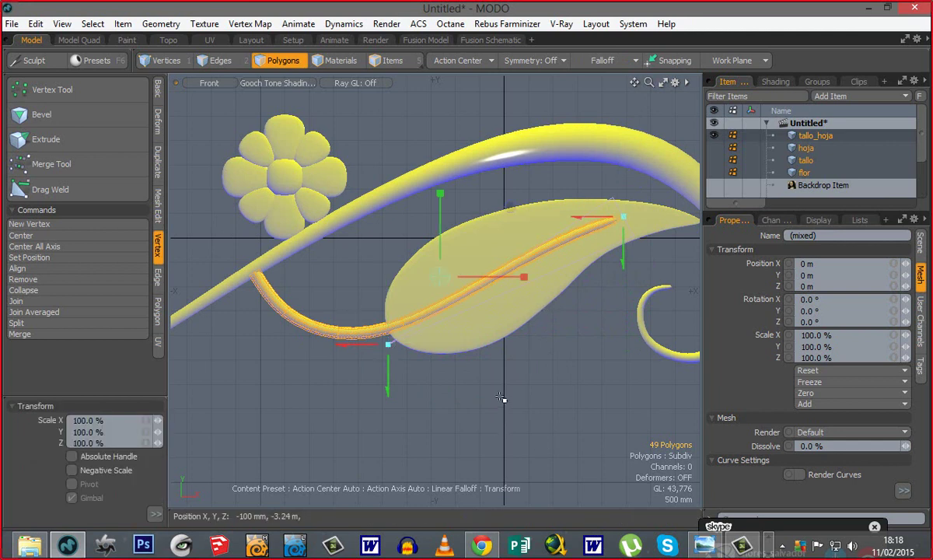
key(q)
alt+shift+drag(449, 408, 431, 409)
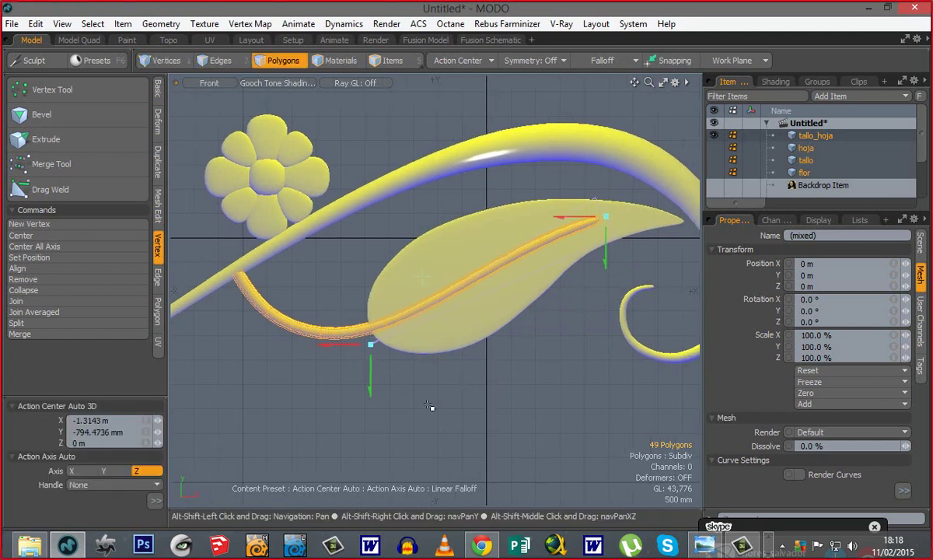
Step: Activate only tallo_hoja and, in the top view, scale its selected polygons to 35% in Z with the linear falloff
key(ctrl+space)
click(406, 348)
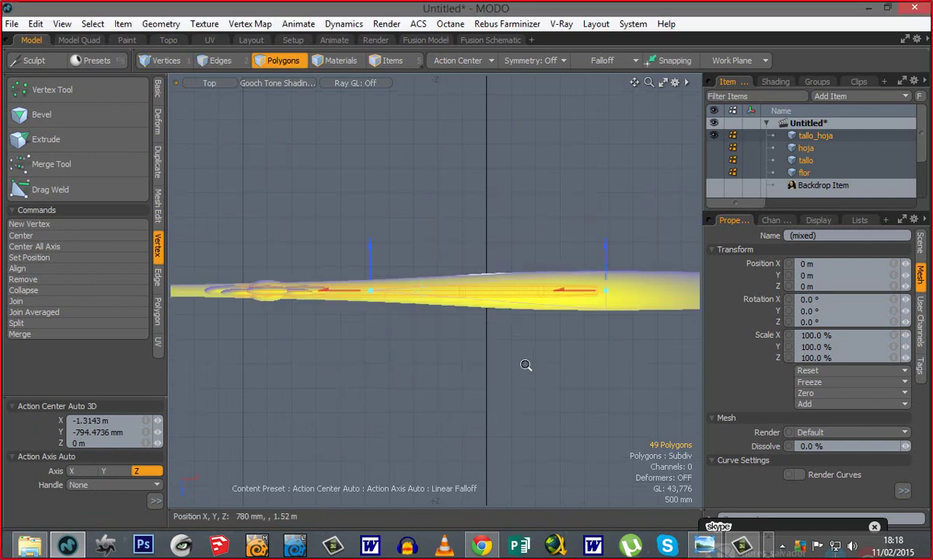
ctrl+alt+drag(526, 364, 505, 363)
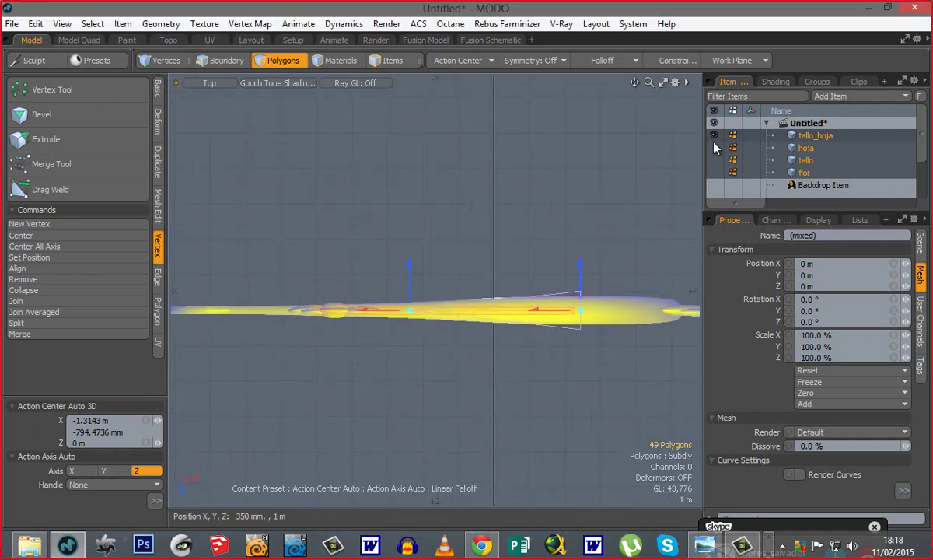
click(807, 135)
alt+shift+drag(484, 348, 541, 324)
key(r)
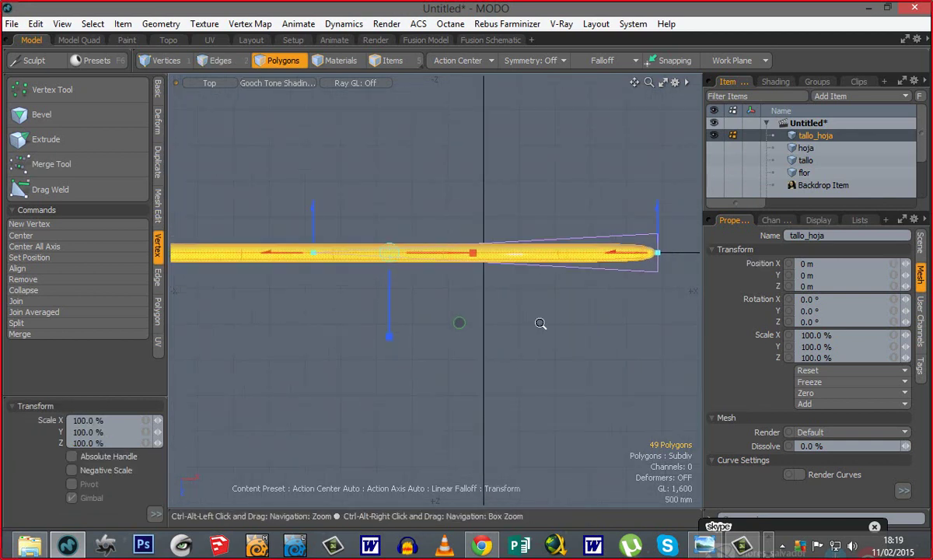
drag(389, 332, 389, 277)
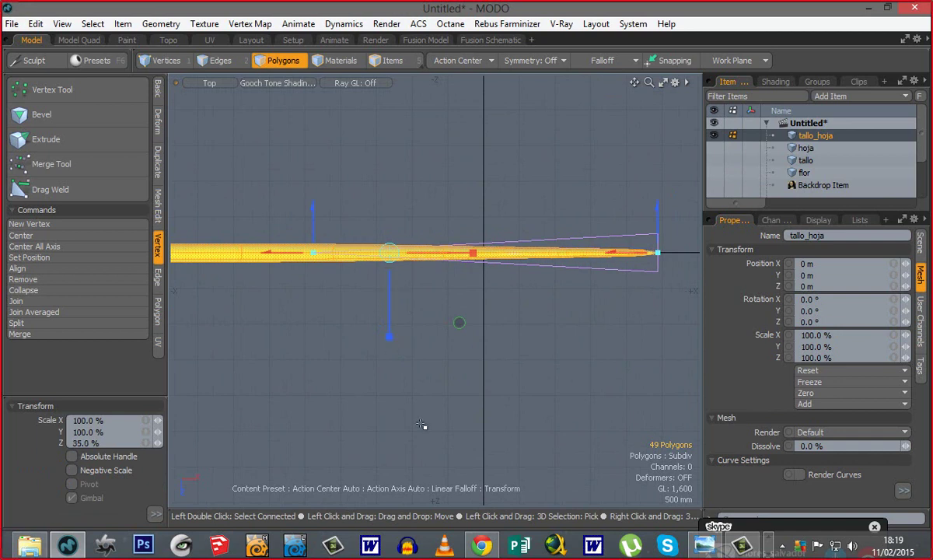
key(space)
Step: Set the falloff to none, return to the perspective view and clear the polygon selection
click(607, 63)
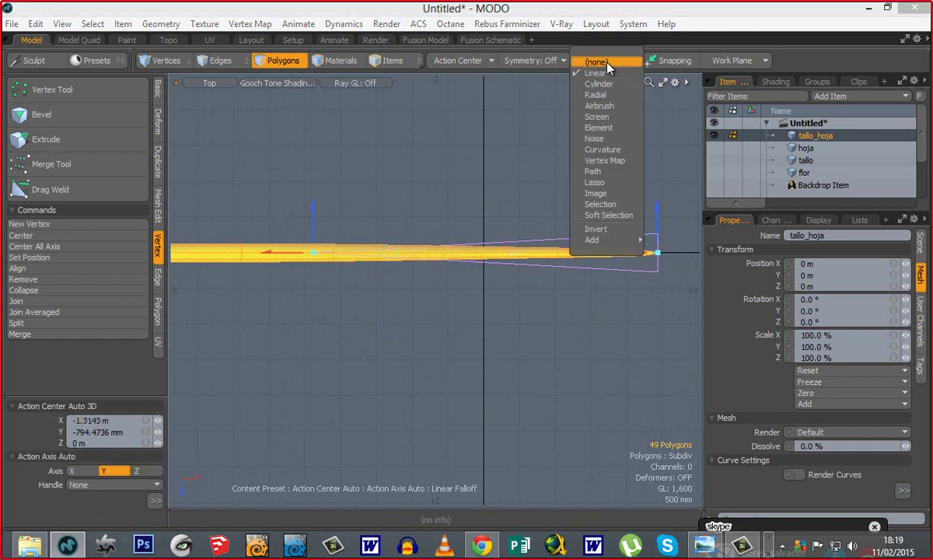
click(608, 64)
key(ctrl+space)
click(353, 302)
ctrl+alt+drag(413, 347, 371, 354)
alt+drag(372, 354, 297, 347)
click(581, 440)
Step: Make the hoja, tallo and flor meshes visible alongside tallo_hoja
click(712, 147)
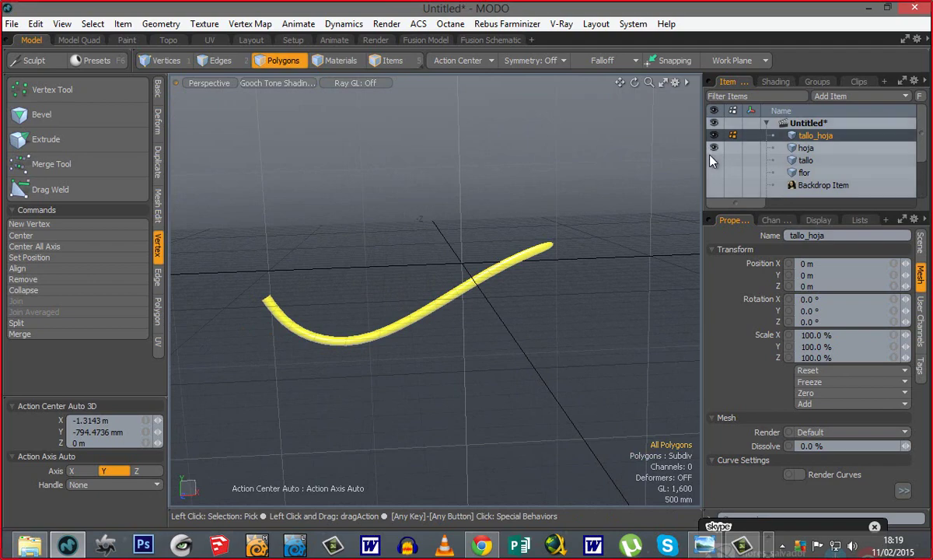
click(713, 161)
click(714, 174)
Step: Examine the tapered stem tip against the leaf and the whole ornament, and turn the wireframe overlay back on
alt+drag(486, 354, 556, 300)
alt+drag(556, 300, 466, 296)
ctrl+alt+drag(466, 295, 498, 296)
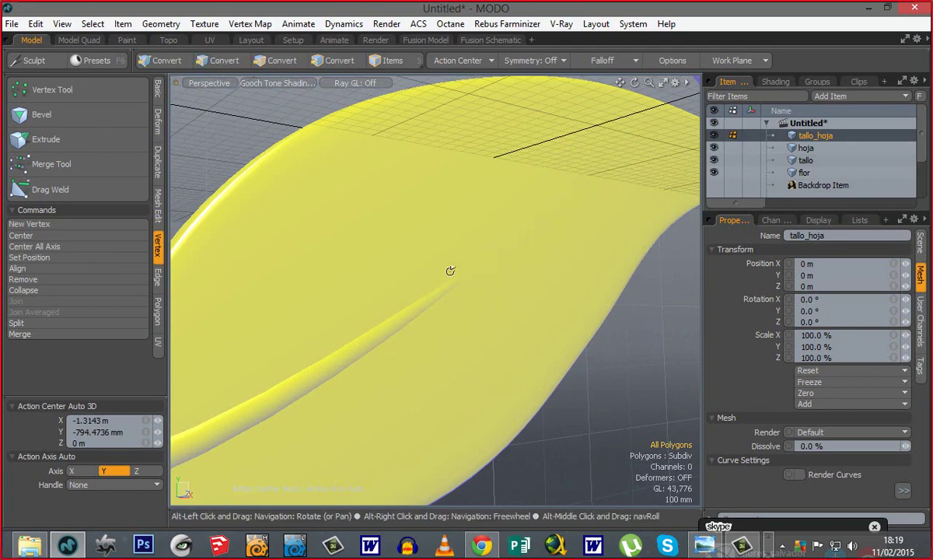
alt+drag(564, 253, 527, 277)
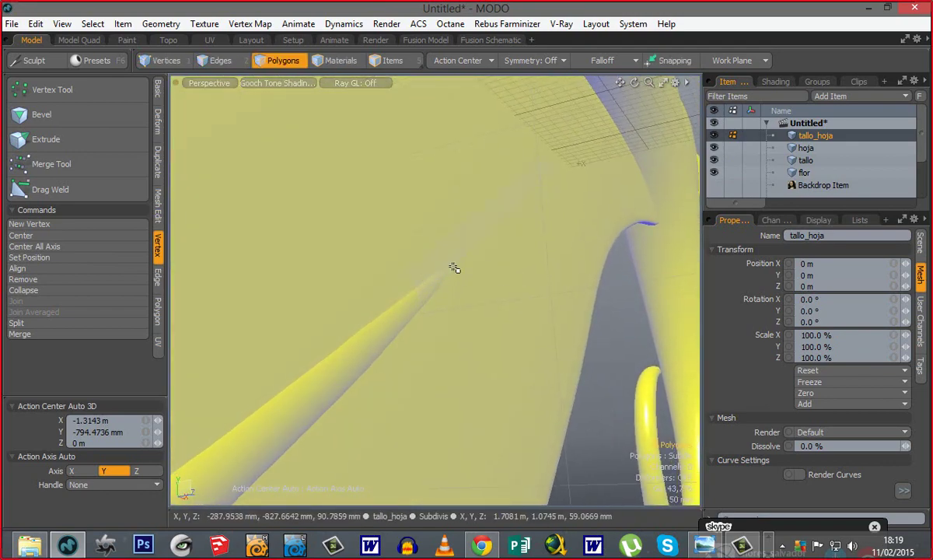
ctrl+alt+drag(502, 319, 405, 308)
alt+drag(404, 308, 457, 354)
alt+shift+drag(584, 350, 561, 339)
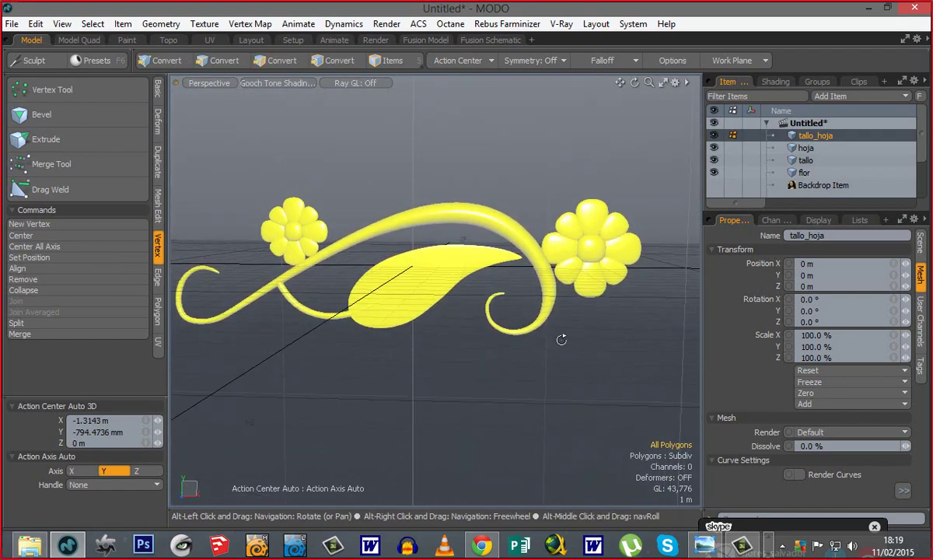
key(ctrl+3)
click(501, 389)
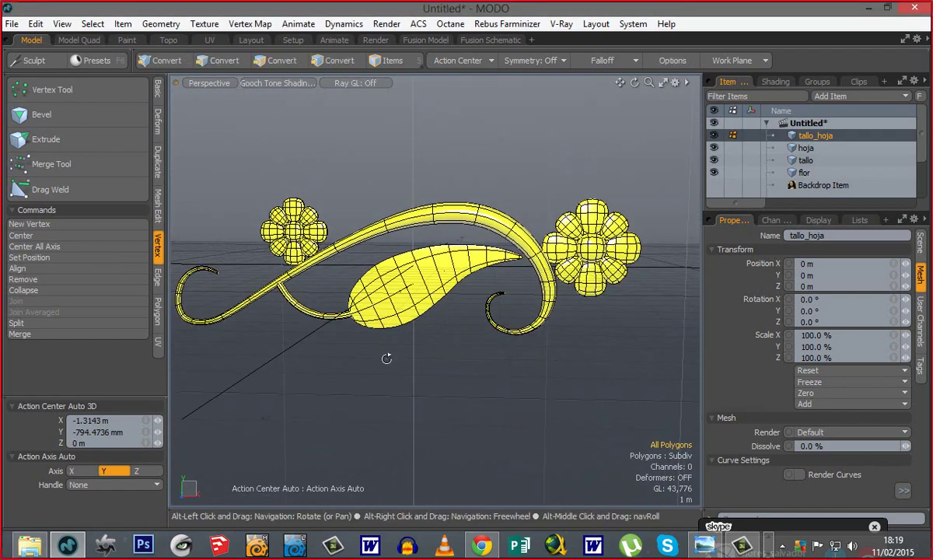
Step: Merge the tallo_hoja, hoja, tallo and flor meshes into one item with Transform Compensation enabled
mouse_move(387, 358)
alt+mouse_down()
mouse_move(423, 342)
mouse_move(452, 365)
mouse_move(389, 361)
alt+mouse_up()
alt+shift+drag(534, 335, 557, 311)
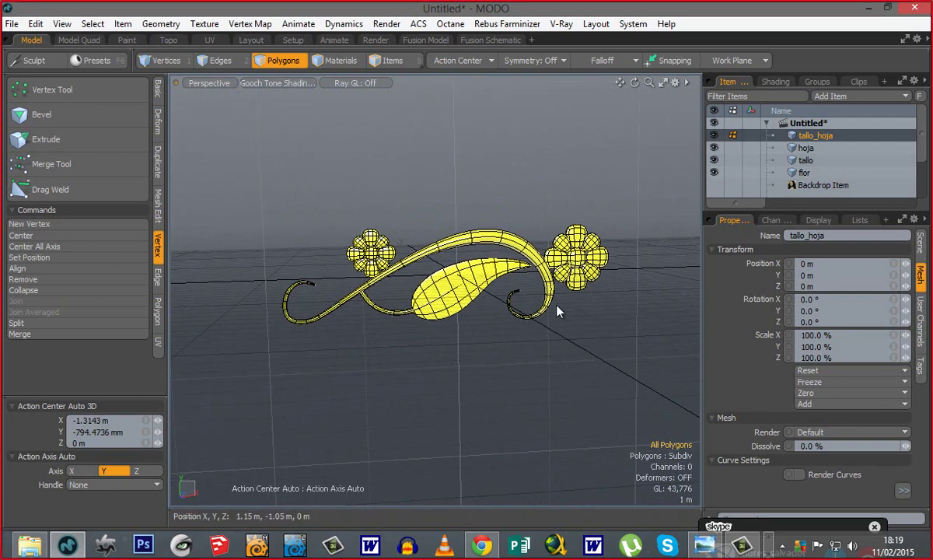
drag(782, 209, 782, 281)
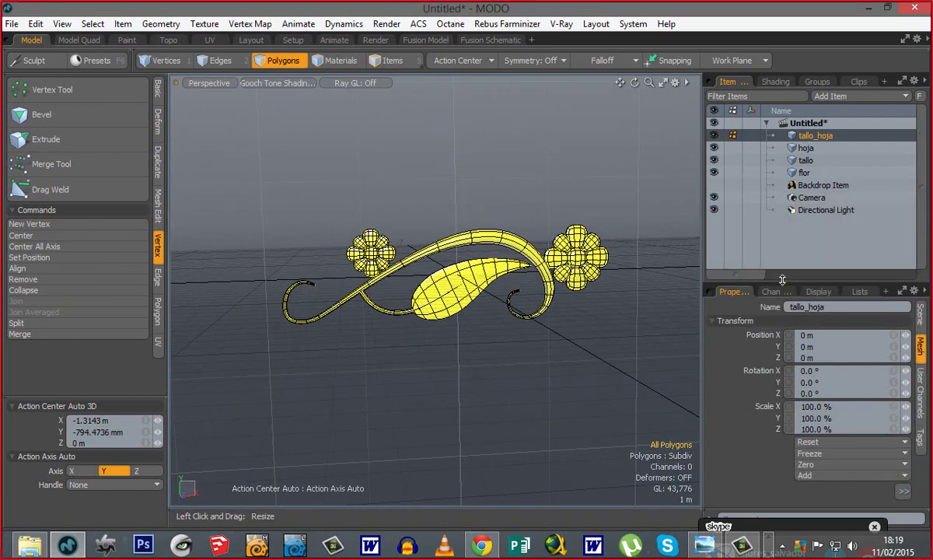
alt+shift+drag(569, 327, 542, 325)
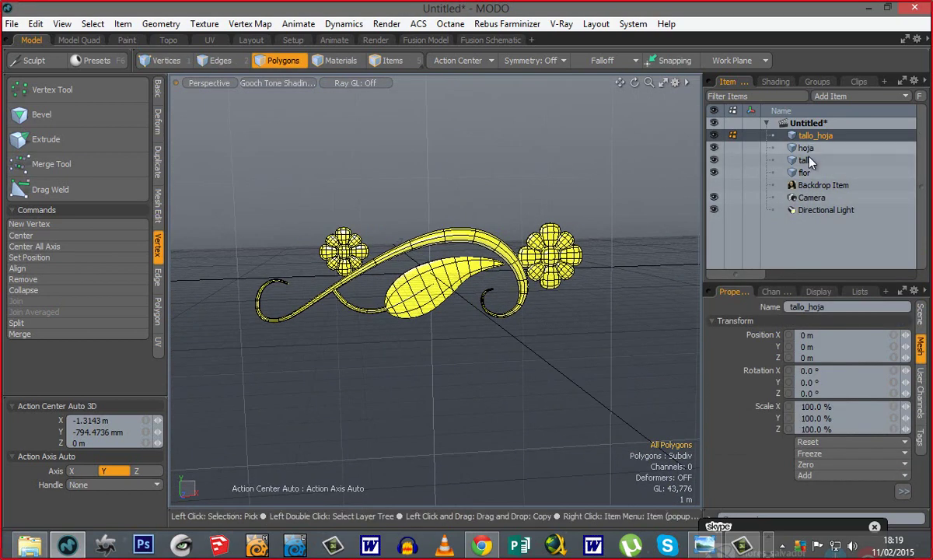
click(805, 172)
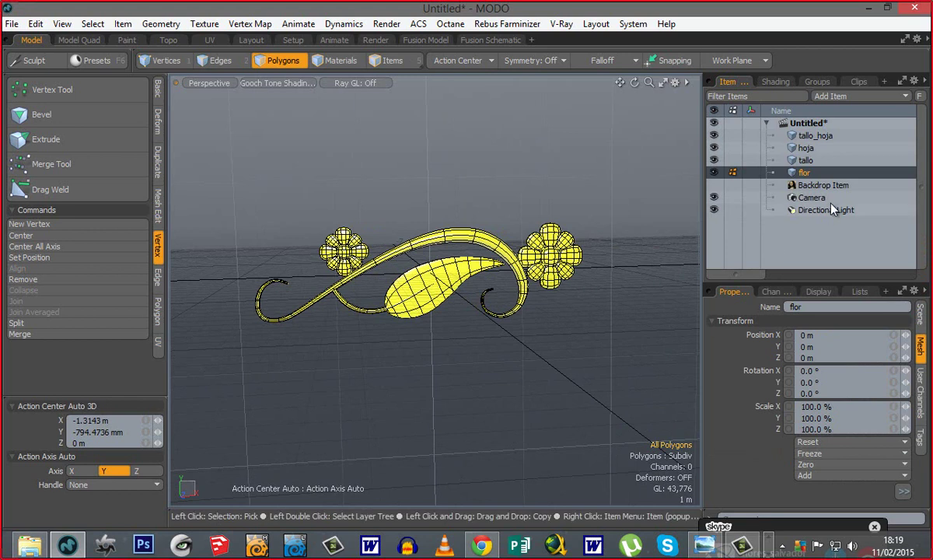
shift+click(805, 147)
shift+click(810, 136)
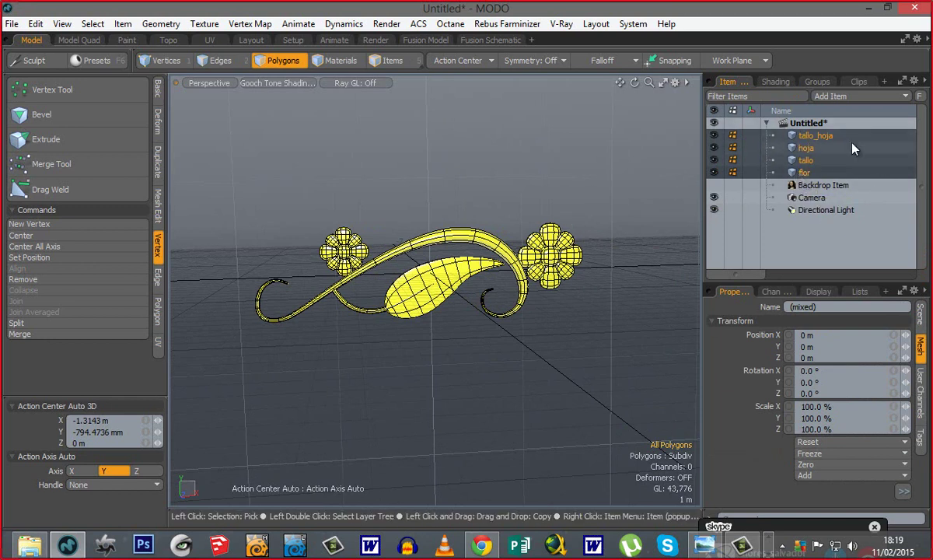
click(807, 136)
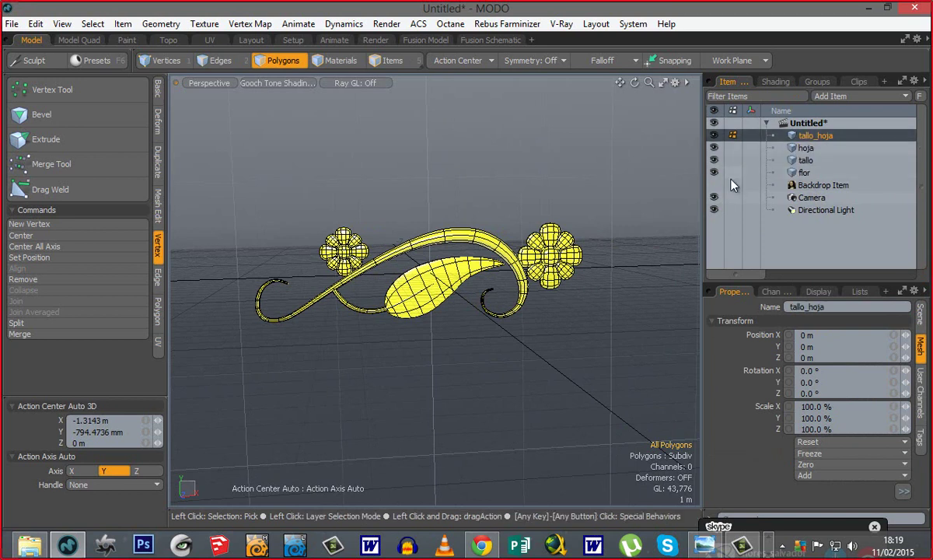
shift+click(806, 176)
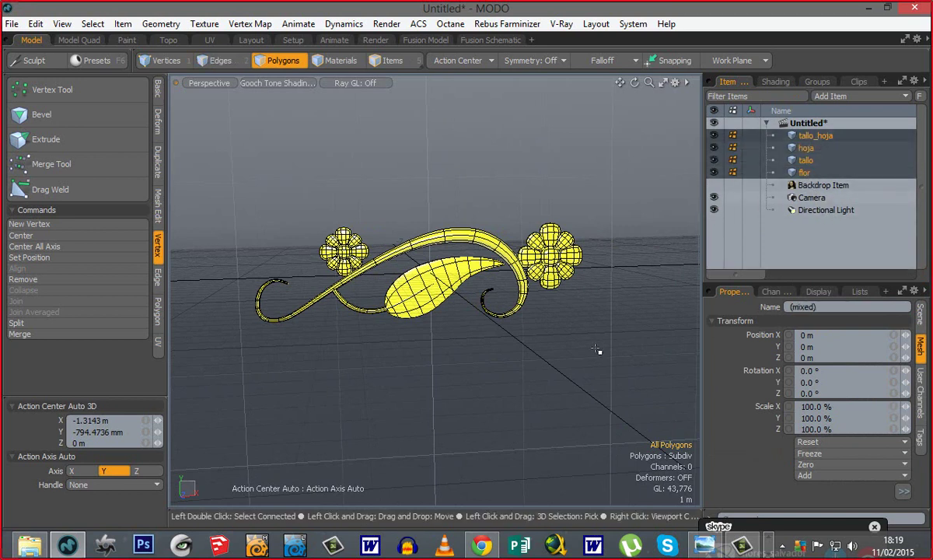
right_click(799, 176)
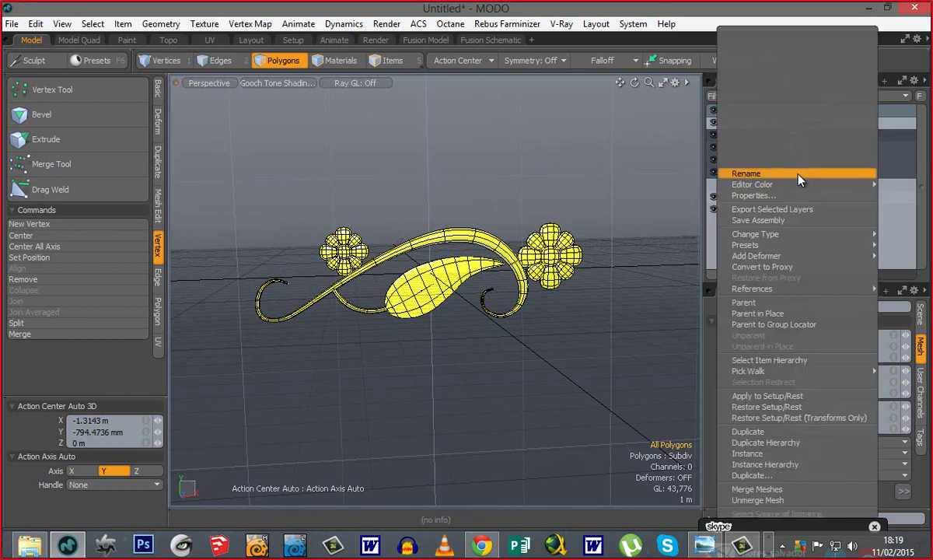
click(801, 493)
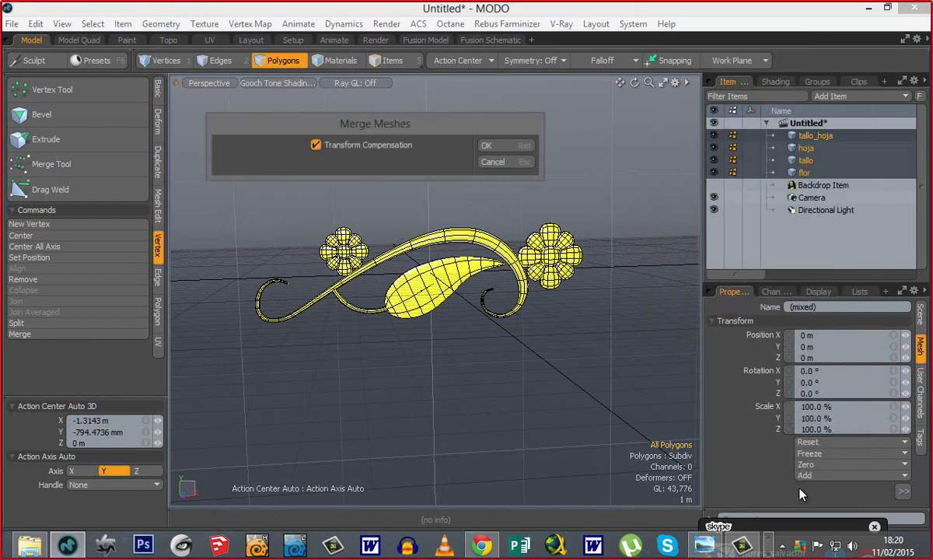
click(487, 146)
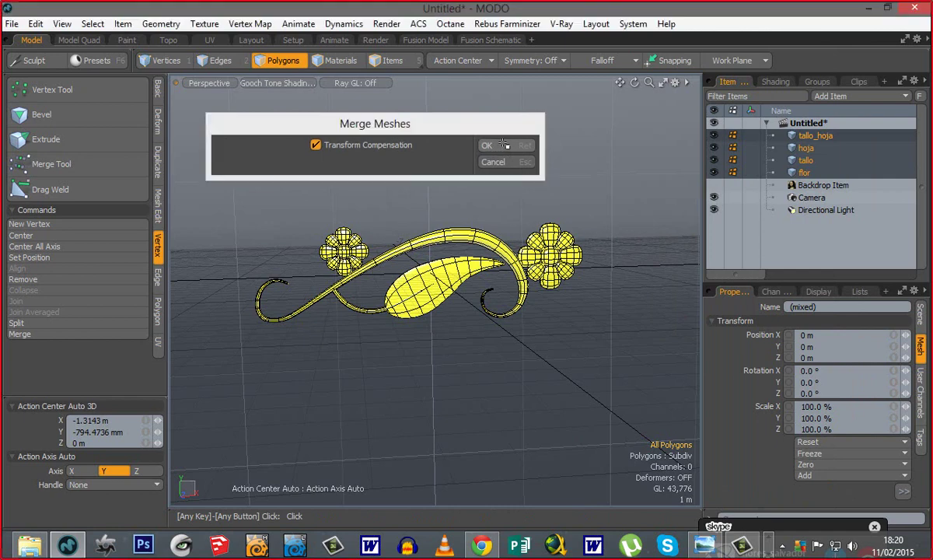
alt+drag(537, 290, 481, 345)
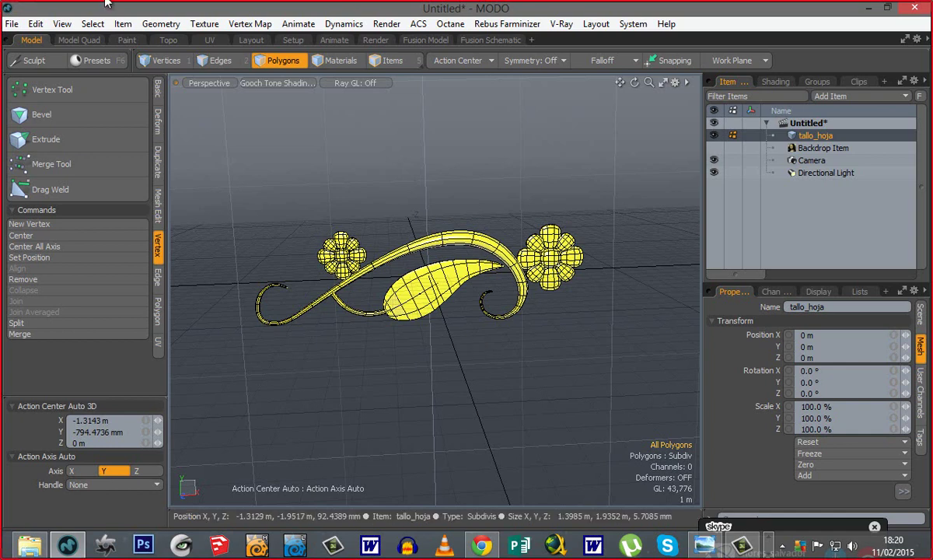
click(161, 24)
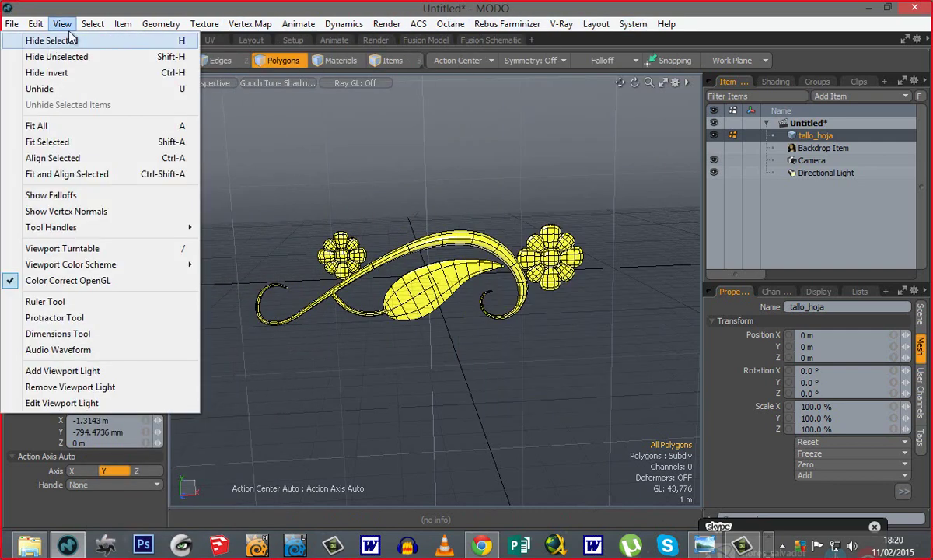
click(264, 13)
click(160, 24)
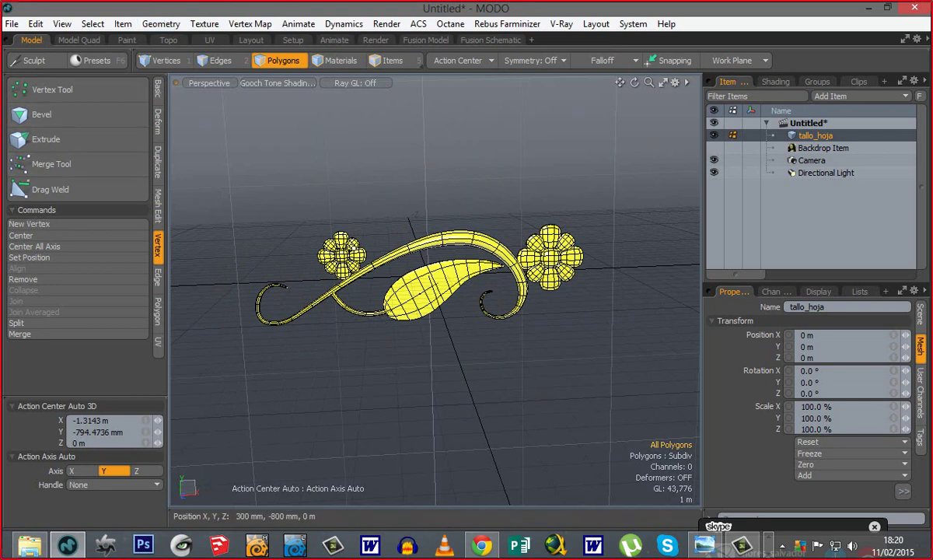
alt+drag(410, 326, 496, 313)
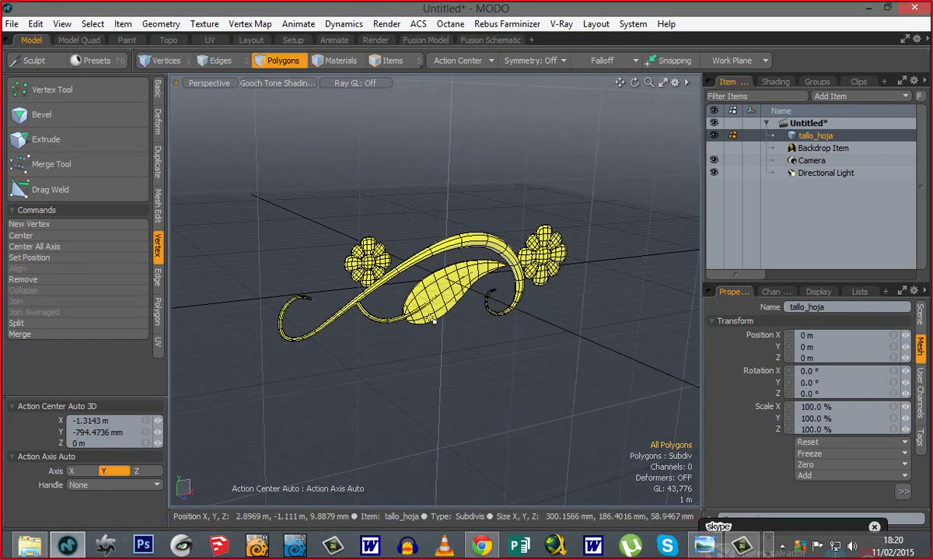
alt+drag(302, 299, 230, 233)
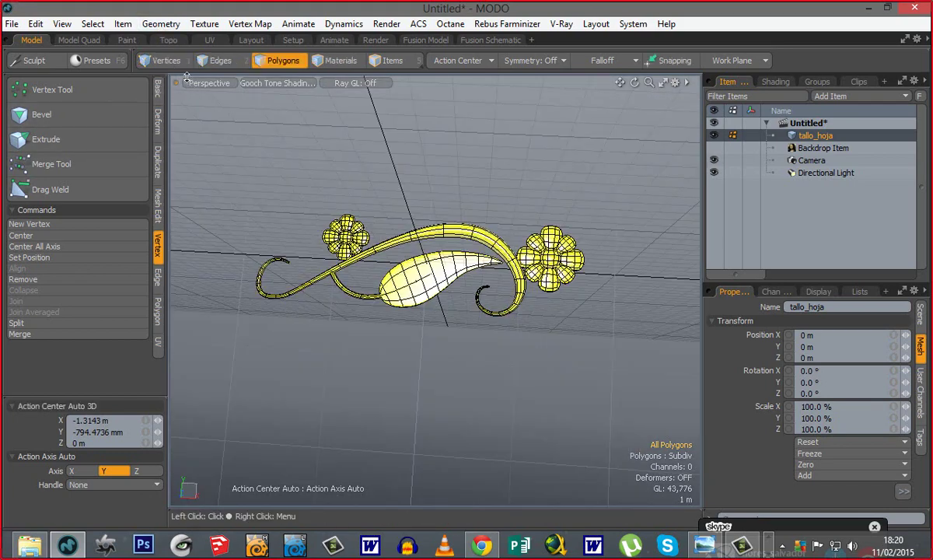
click(161, 24)
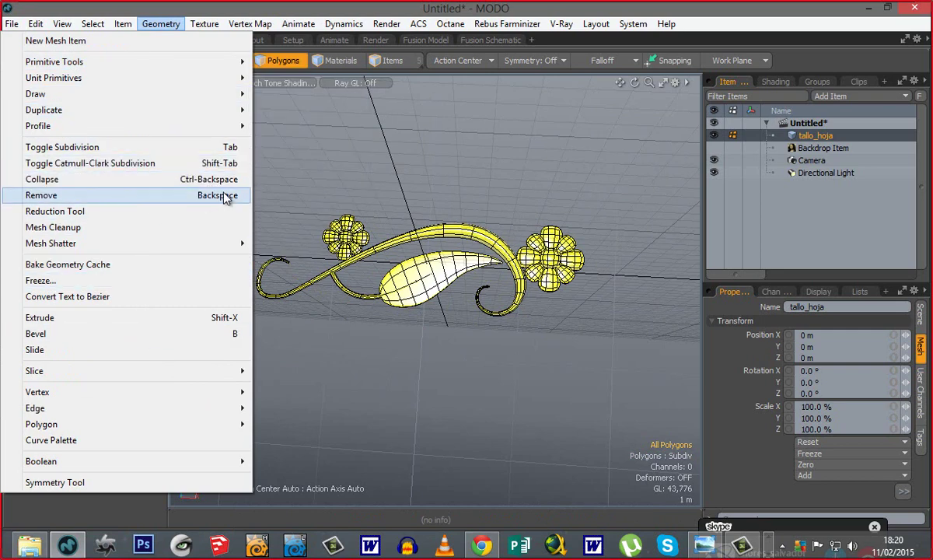
click(478, 391)
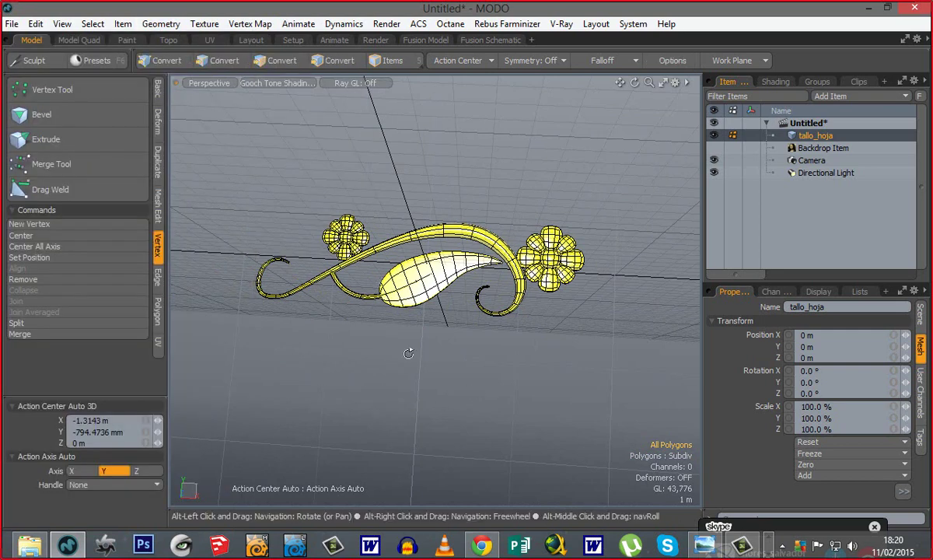
alt+drag(410, 353, 536, 413)
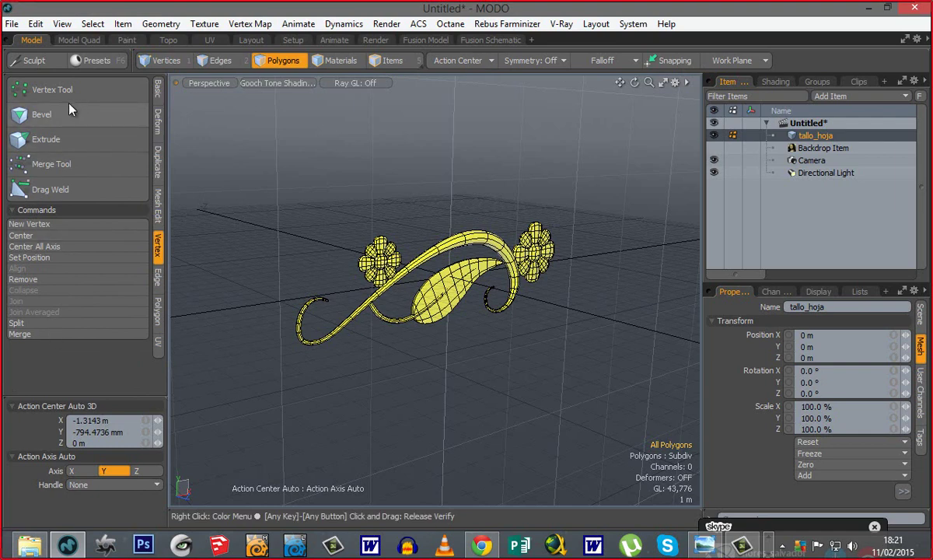
Step: Show the Duplicate toolset in the Model layout and enlarge its tool area to include Paste Tool
click(155, 119)
click(159, 161)
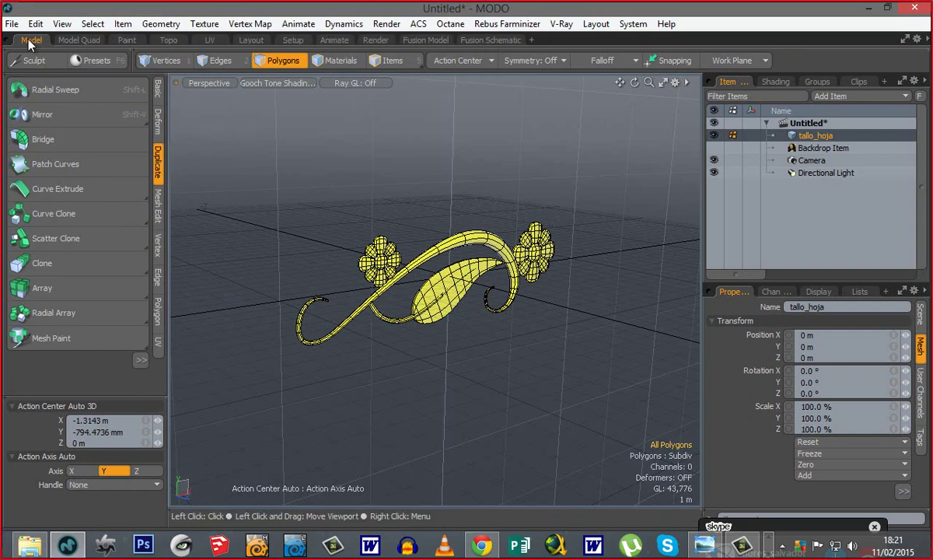
click(162, 39)
alt+drag(408, 313, 384, 340)
click(204, 39)
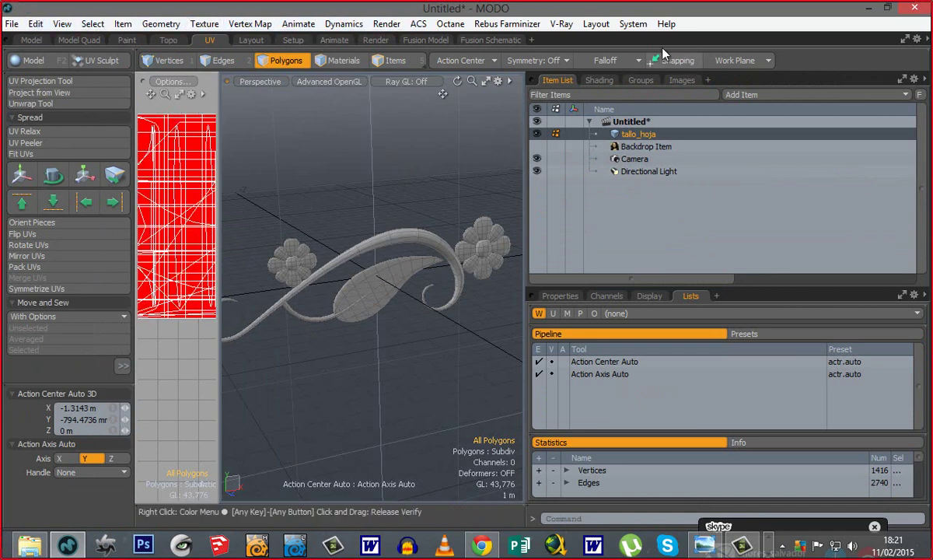
click(31, 40)
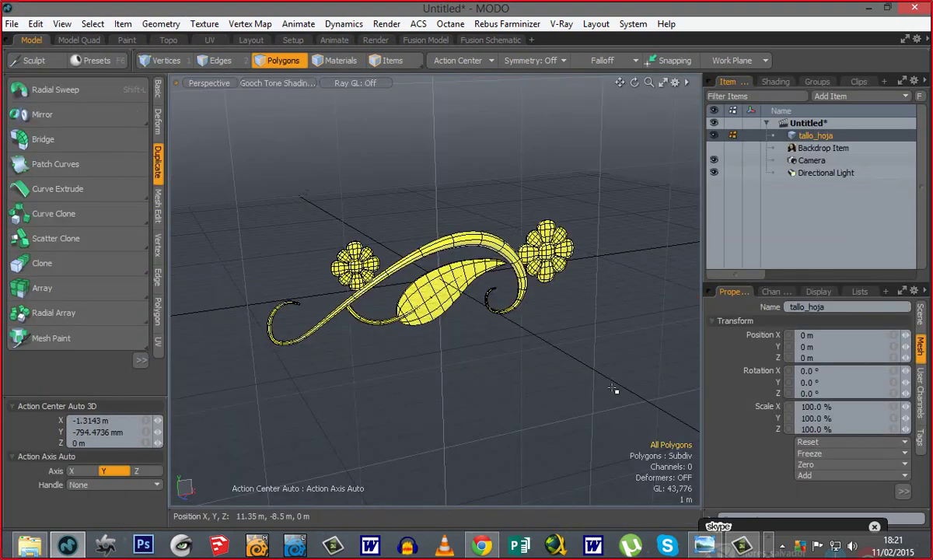
alt+drag(365, 335, 459, 363)
drag(169, 389, 196, 391)
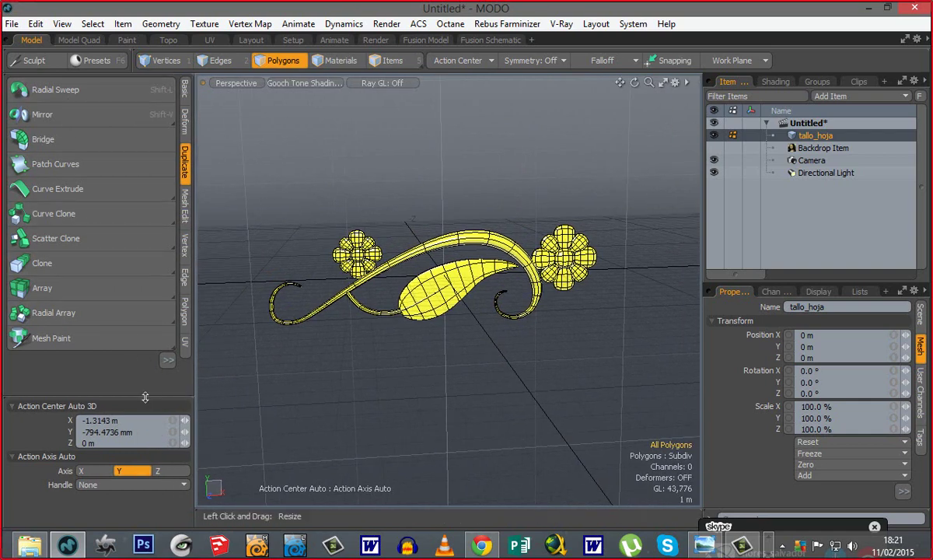
mouse_move(145, 397)
mouse_down()
mouse_move(142, 431)
mouse_move(147, 402)
mouse_up()
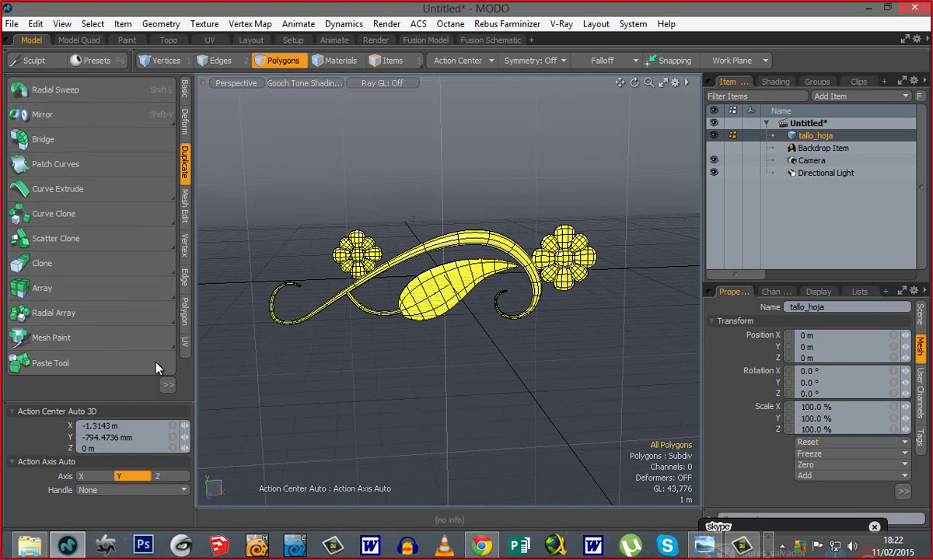
Step: Examine the merged ornament from several angles and bring back the Basic modeling toolset
ctrl+alt+drag(436, 277, 521, 277)
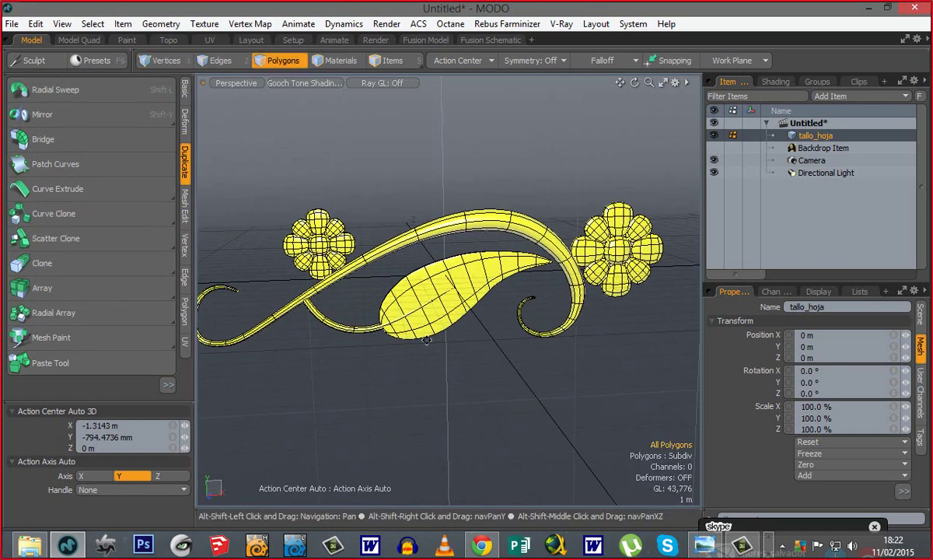
alt+shift+drag(353, 374, 444, 375)
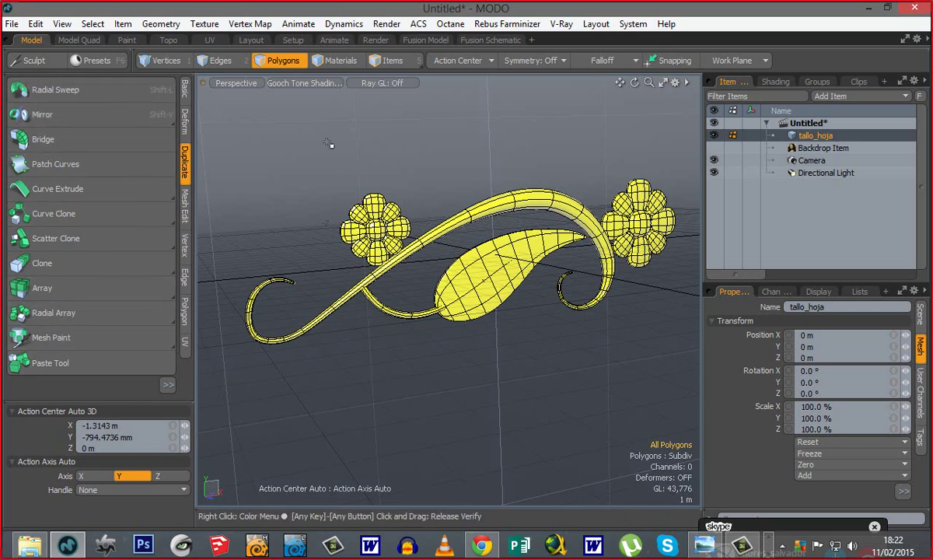
click(185, 88)
click(185, 123)
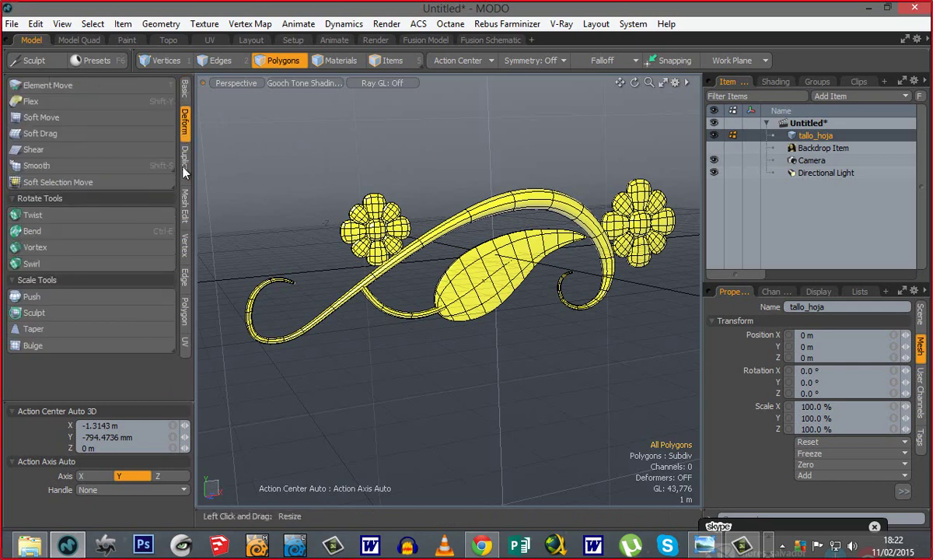
click(185, 169)
click(187, 96)
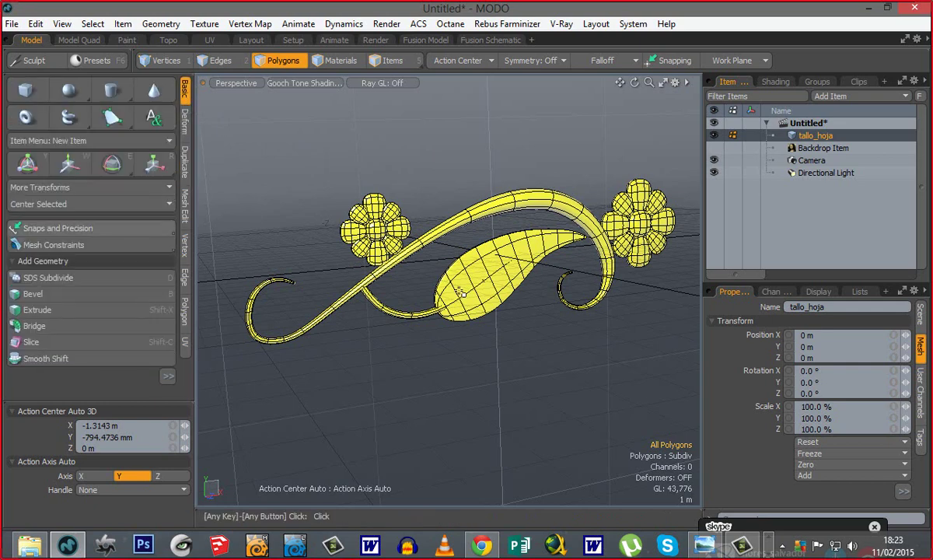
alt+drag(495, 323, 455, 384)
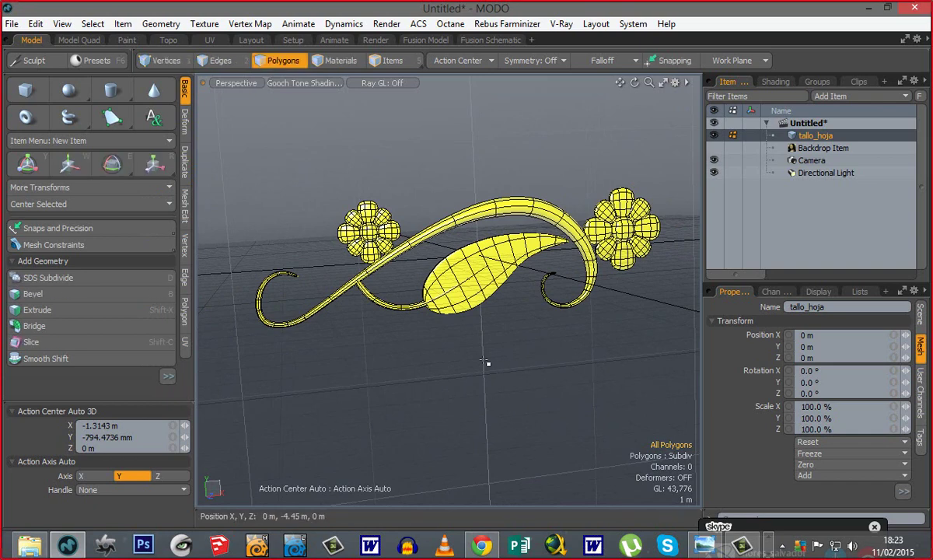
alt+drag(460, 328, 535, 343)
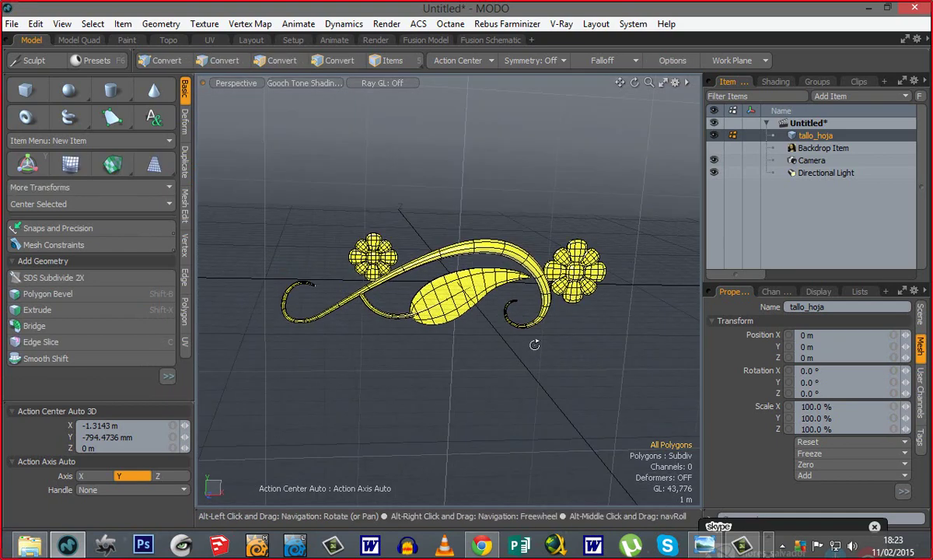
alt+drag(449, 413, 431, 387)
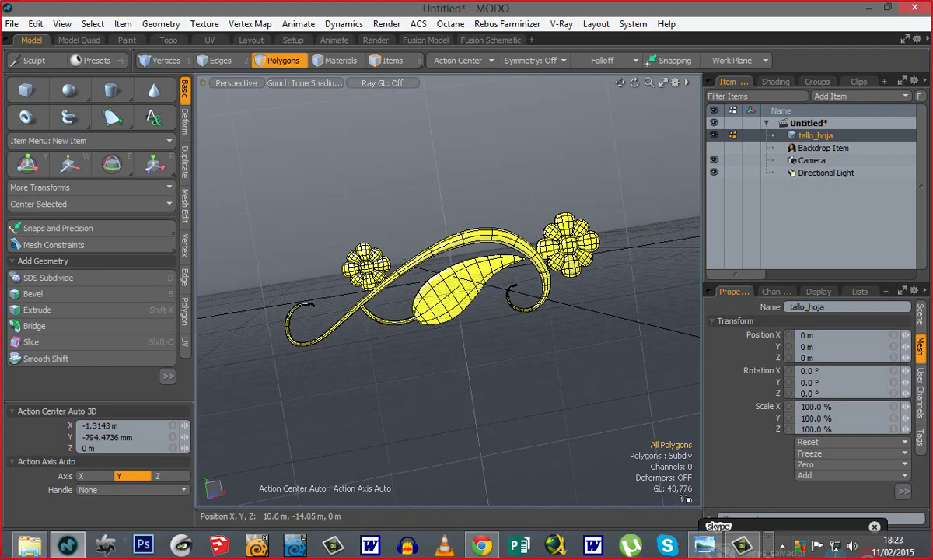
Step: Review the motivo.jpg sketch in Windows Photo Viewer and open the ring reference photo 01.jpg from the project folder in File Explorer
click(706, 546)
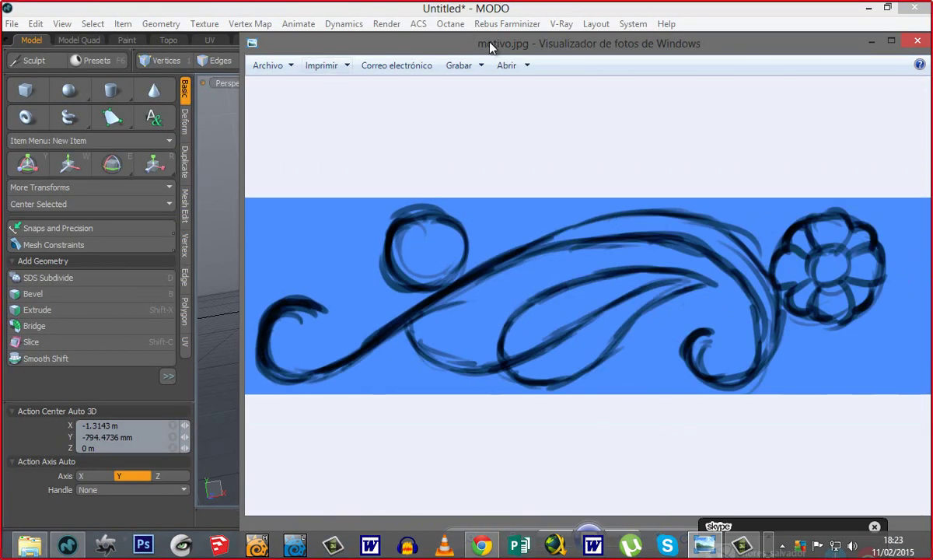
drag(491, 44, 258, 31)
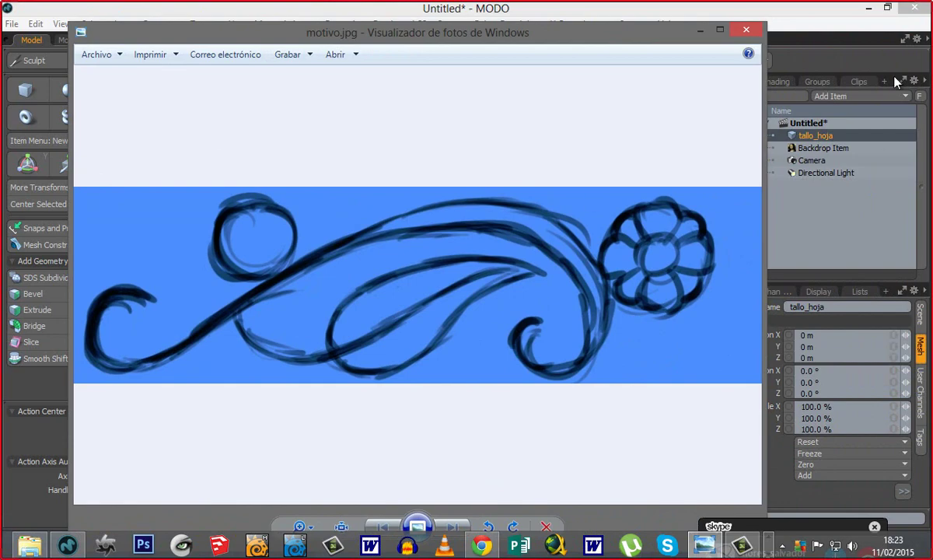
click(699, 35)
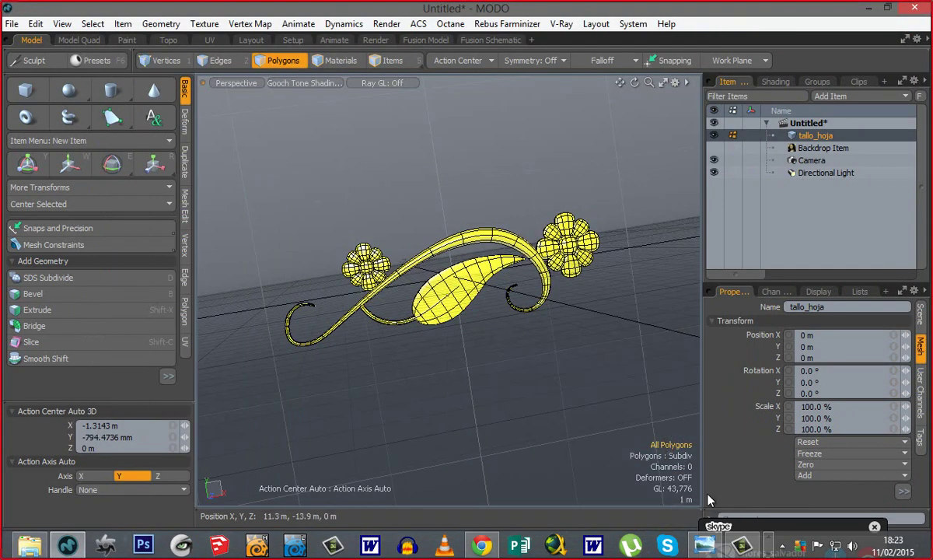
click(31, 548)
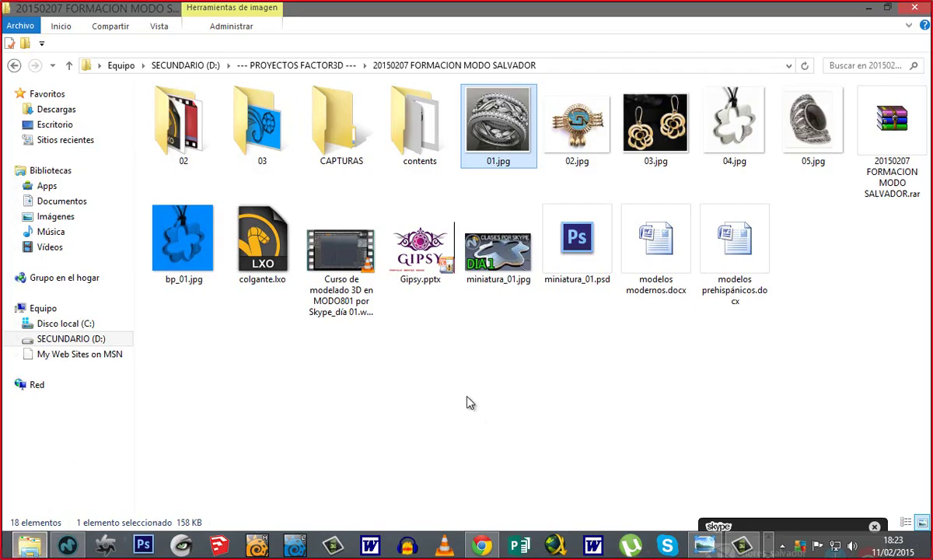
double_click(489, 127)
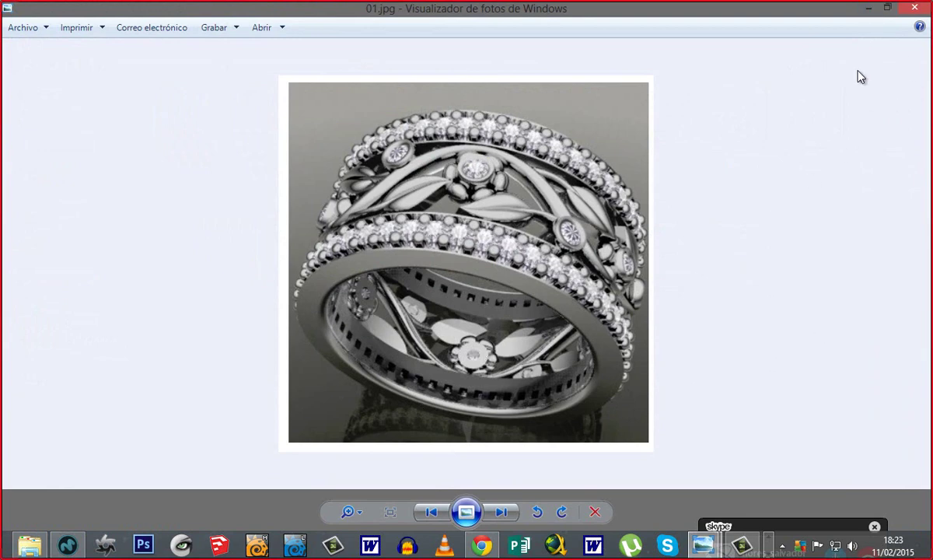
Step: Put away the ring photo and File Explorer windows and return to the merged ornament in MODO
click(871, 10)
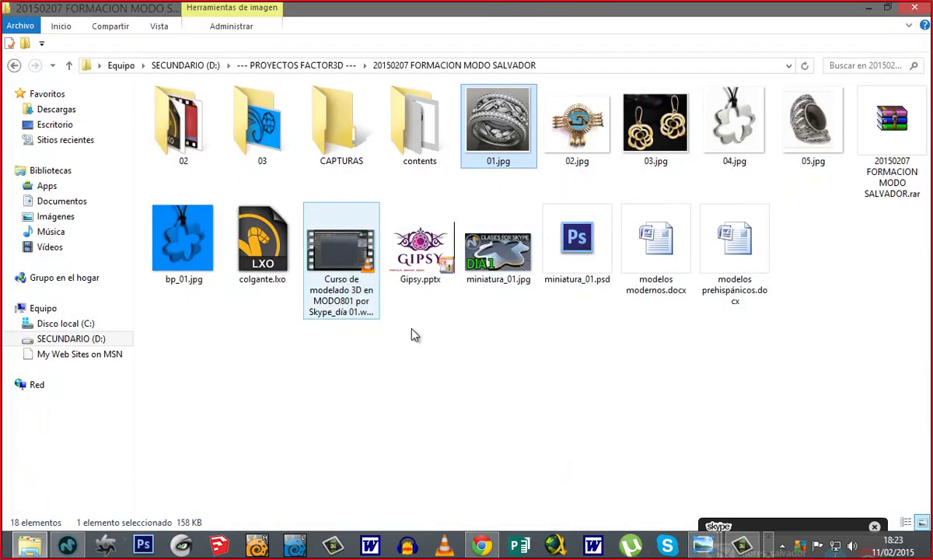
click(867, 10)
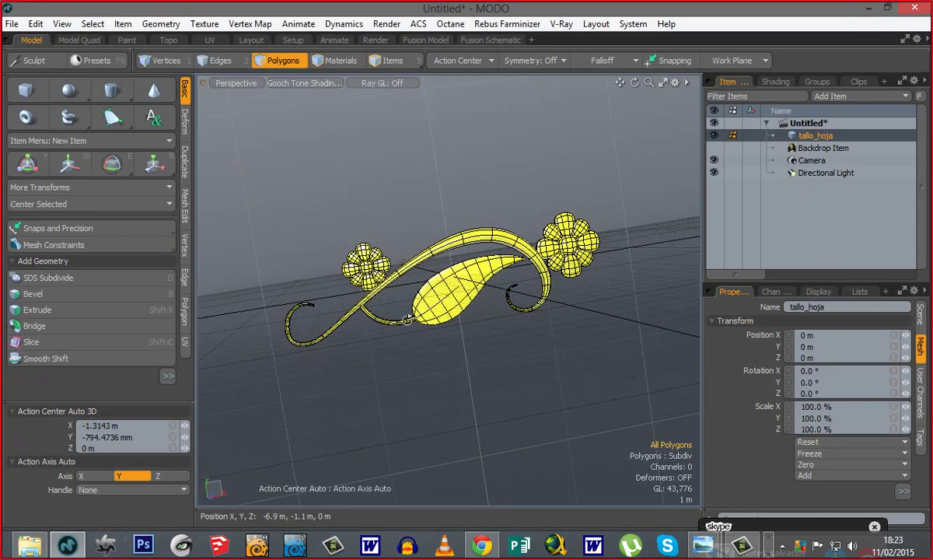
alt+drag(382, 300, 239, 267)
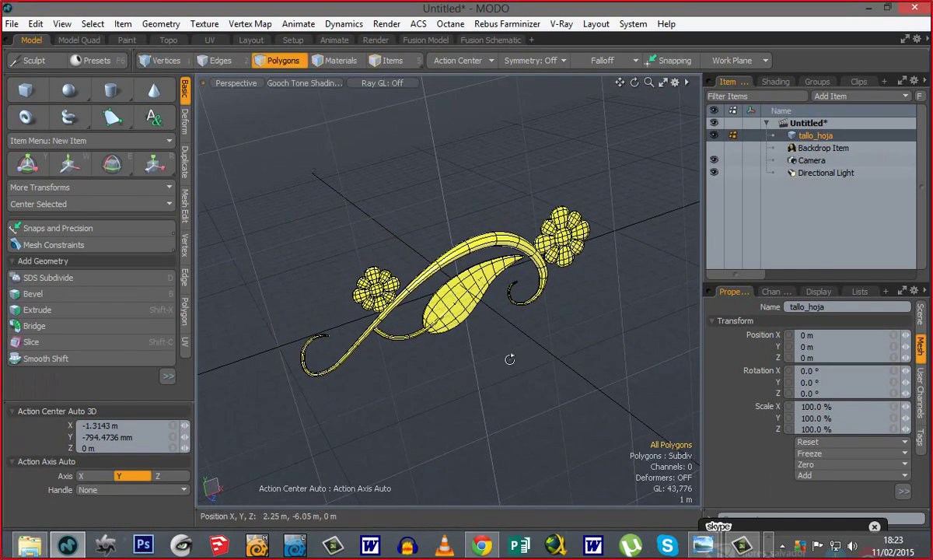
ctrl+alt+drag(508, 359, 507, 314)
alt+drag(507, 315, 490, 332)
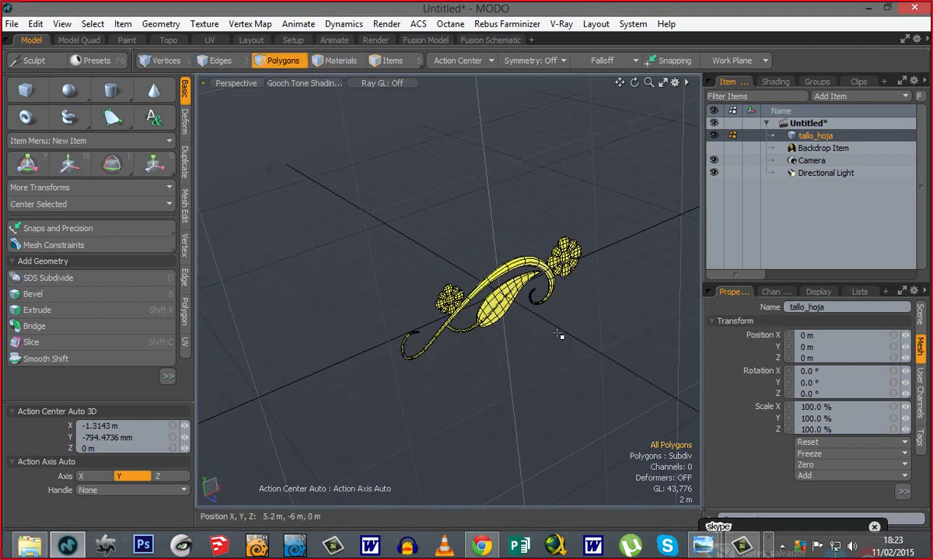
Step: Add a new mesh item to the scene and hide the tallo_hoja mesh
key(n)
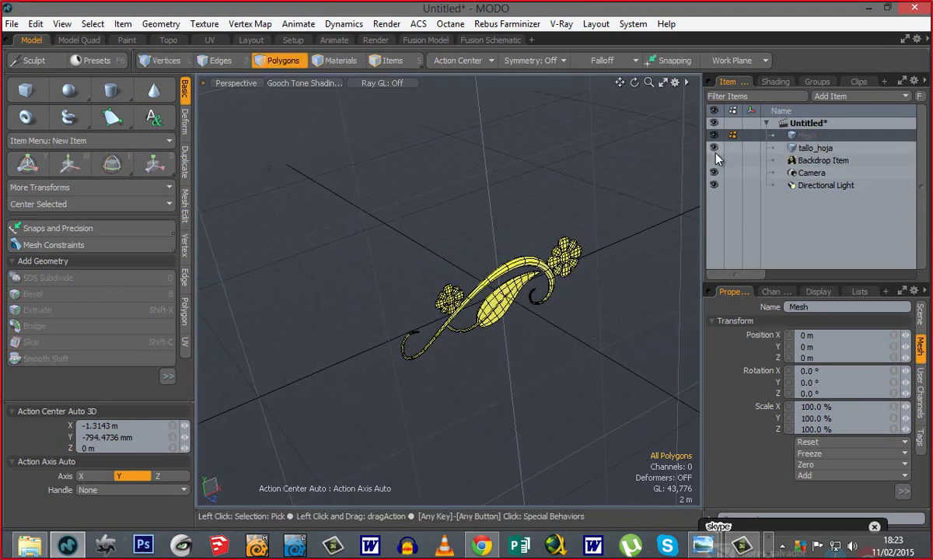
click(715, 148)
alt+drag(489, 349, 435, 347)
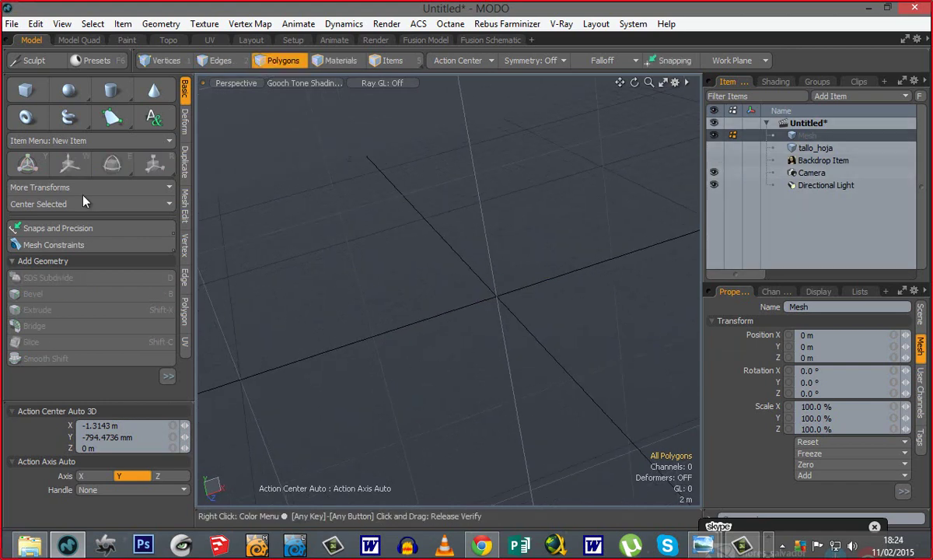
Step: Draw a flat disc around the origin with the Sphere primitive, using 50 sides and 10 m radii in X and Z
click(74, 95)
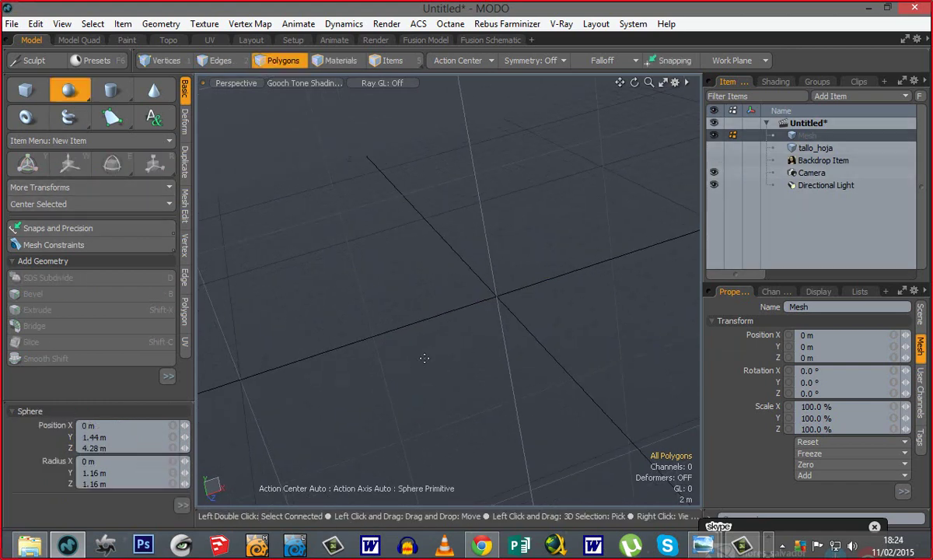
alt+drag(513, 278, 632, 448)
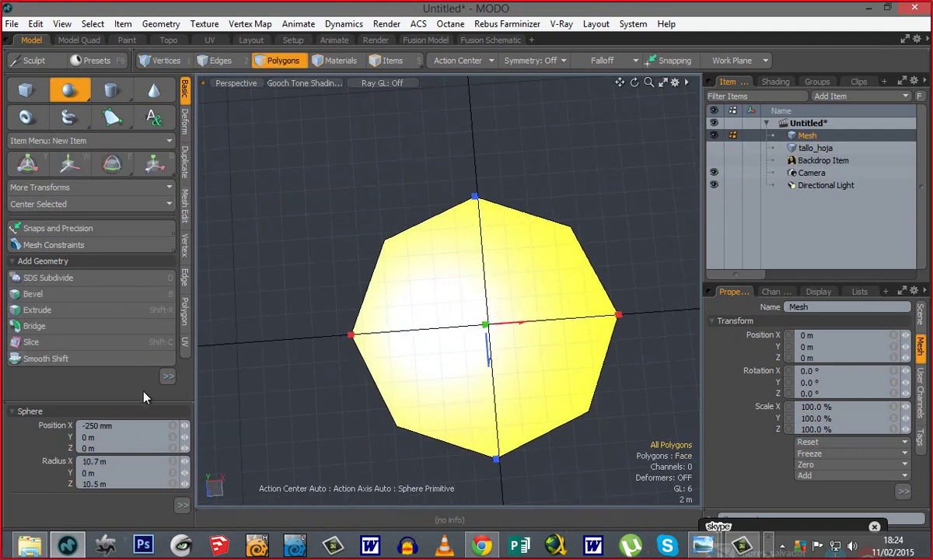
drag(113, 302, 109, 273)
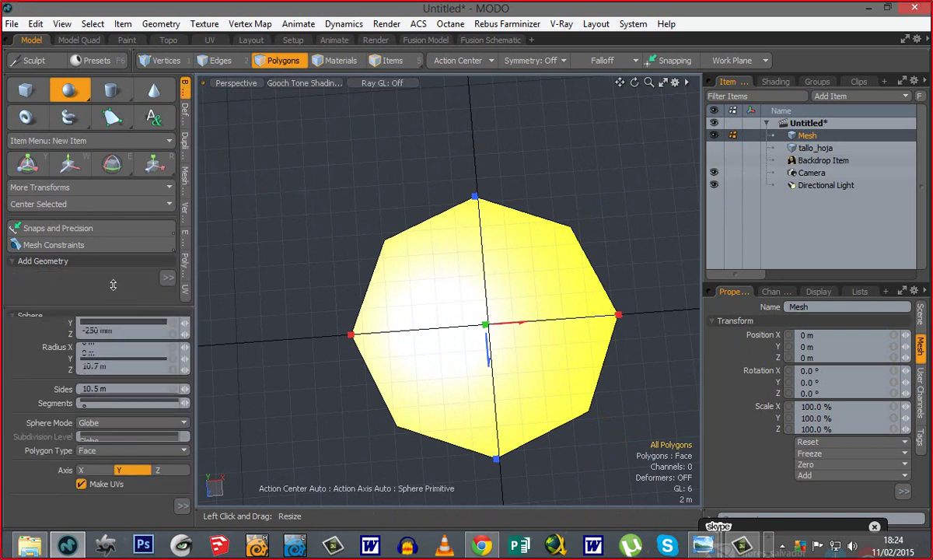
click(103, 390)
text(50)
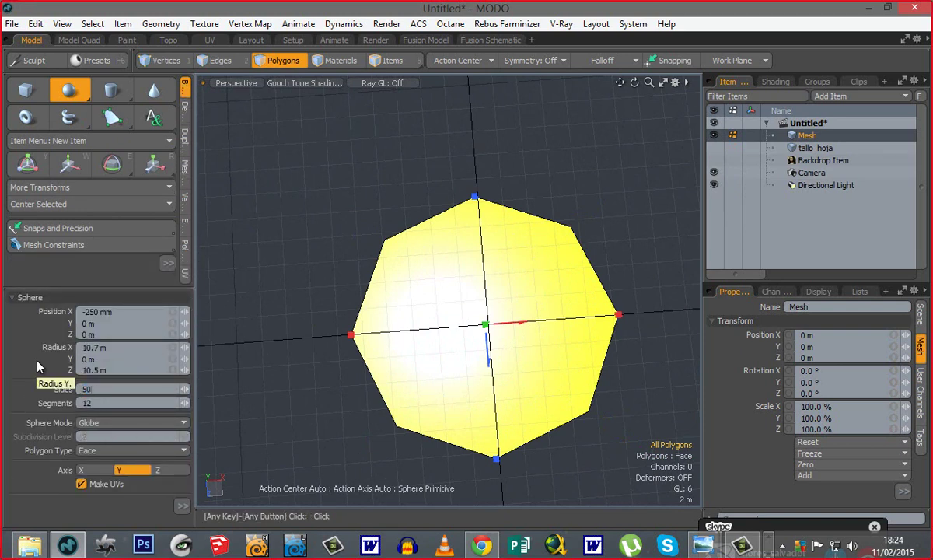
key(Tab)
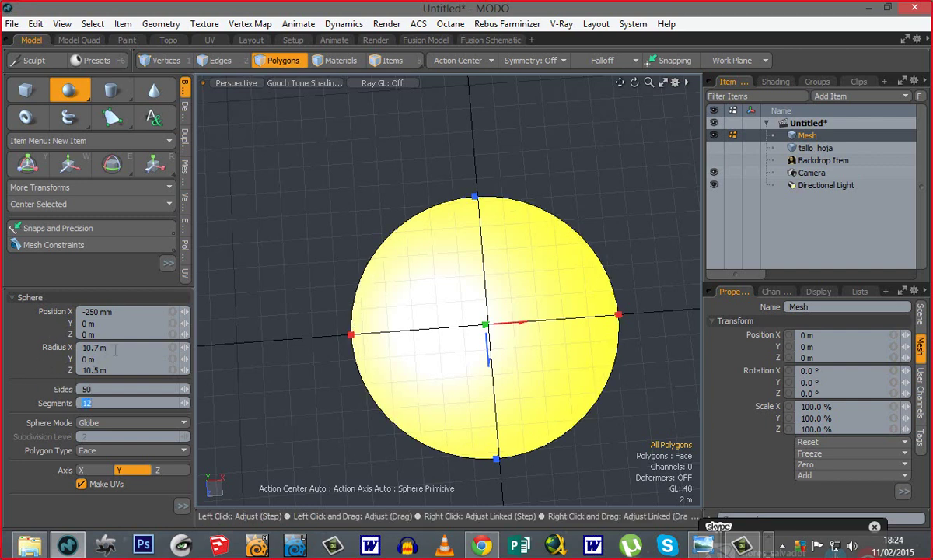
key(Tab)
key(Tab)
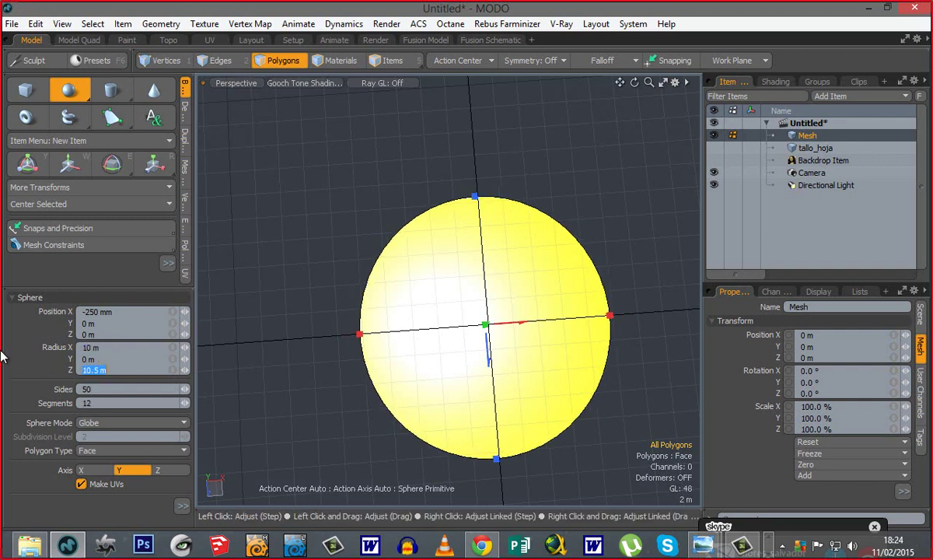
text(10)
key(Tab)
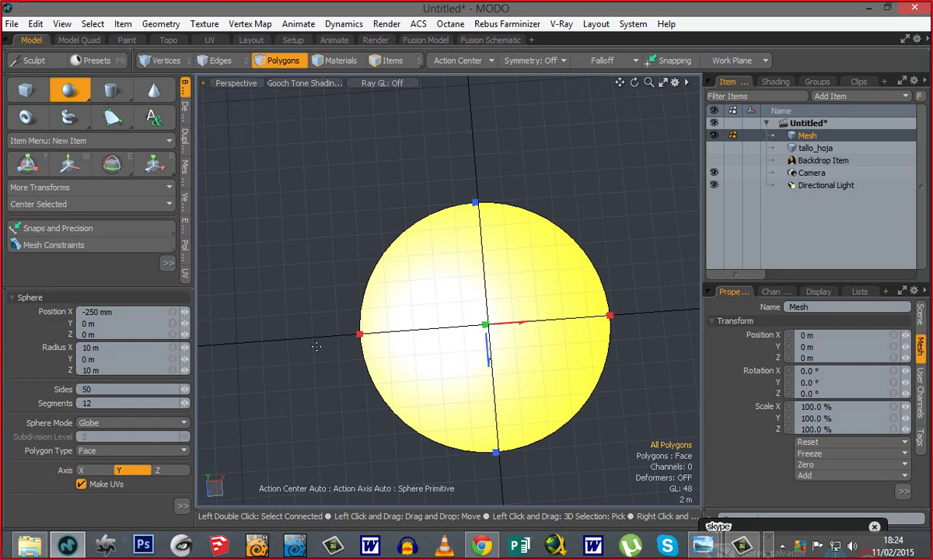
key(q)
Step: Inset the disc's polygon by about 620 mm with Bevel and delete the inner face to leave a flat ring
click(413, 341)
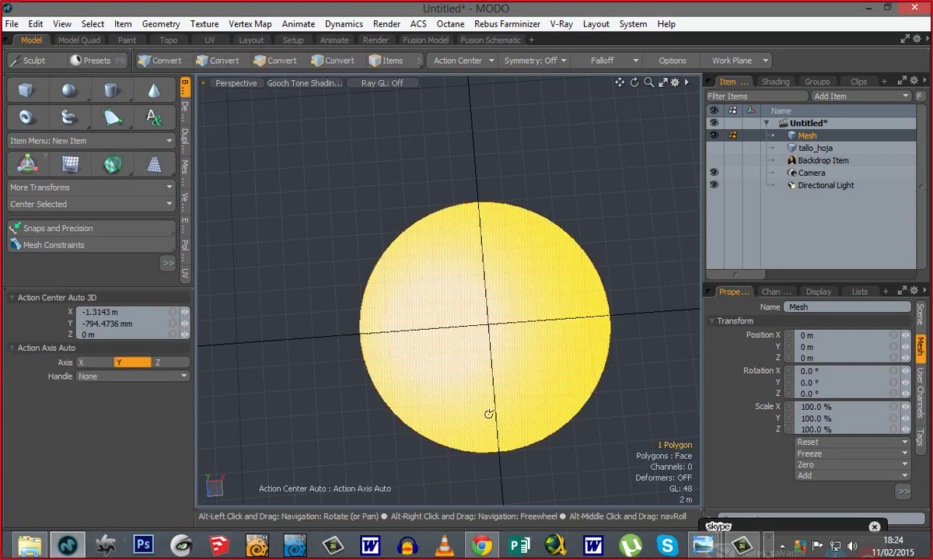
alt+drag(488, 413, 505, 121)
ctrl+alt+drag(521, 308, 552, 313)
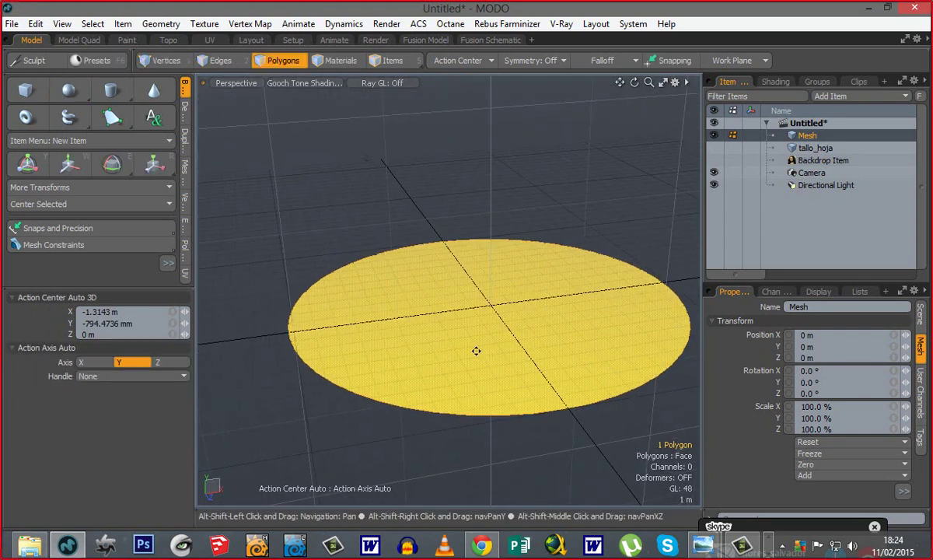
key(b)
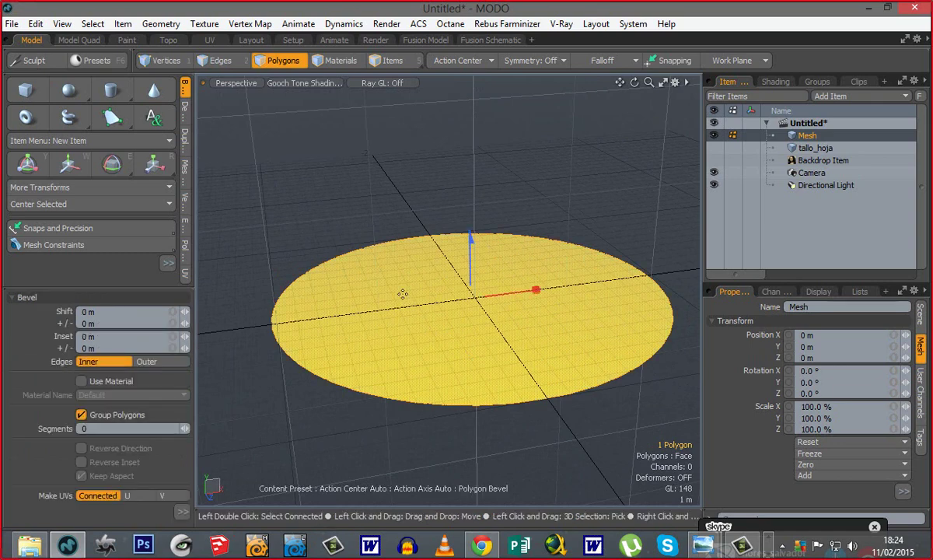
drag(522, 294, 487, 298)
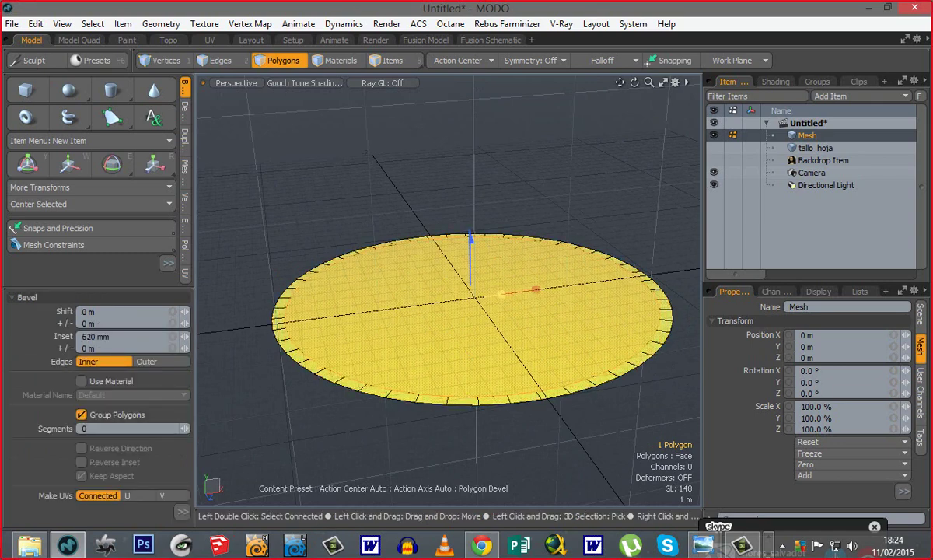
key(space)
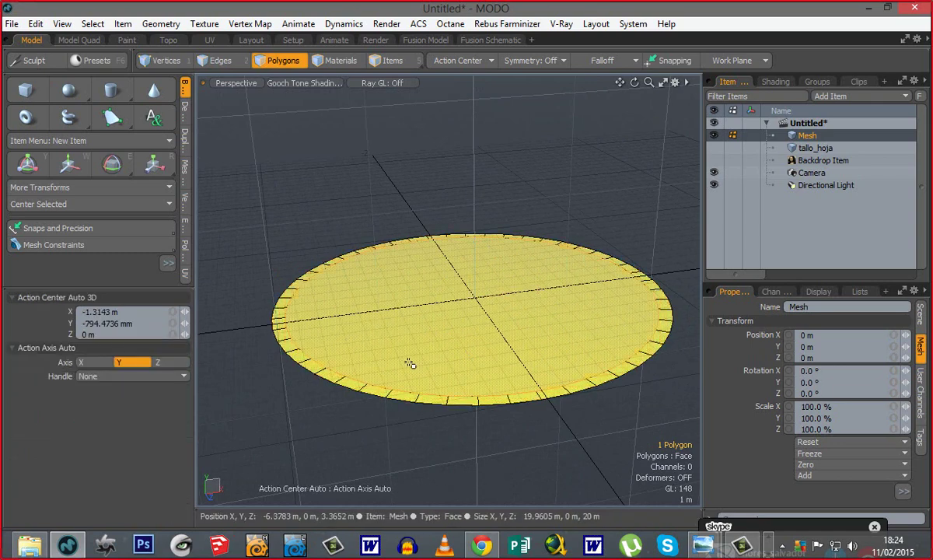
key(Delete)
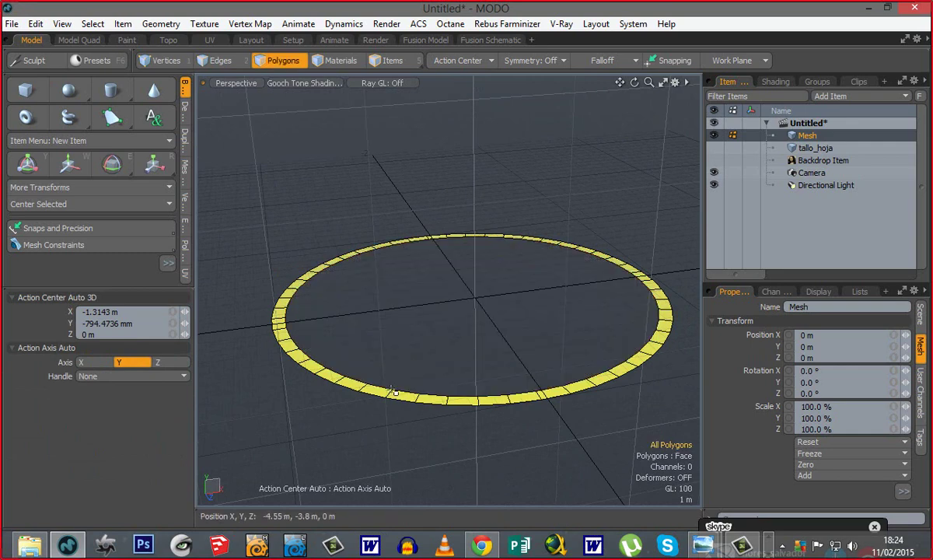
Step: Select all the flat ring's polygons and extrude them upward along Y into a thick circular band
double_click(394, 395)
alt+drag(458, 318, 453, 278)
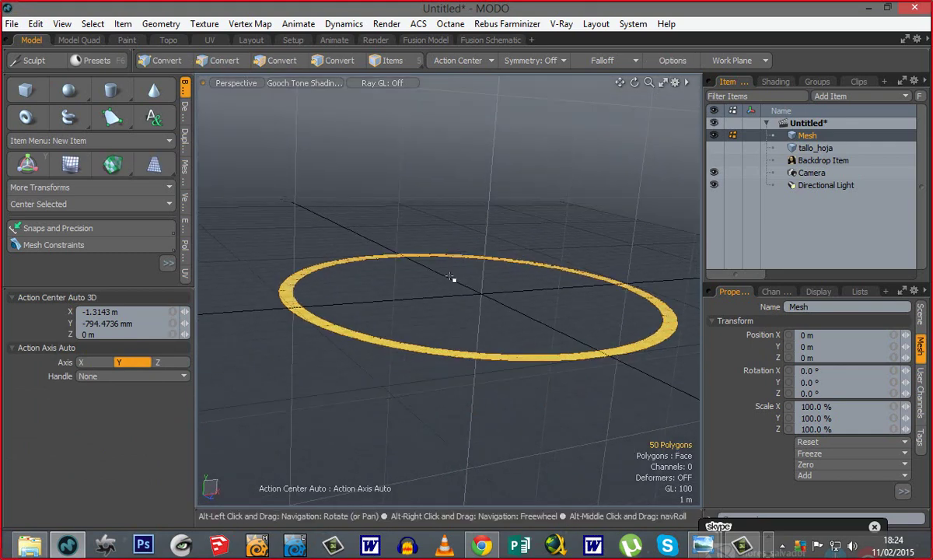
key(shift+x)
click(456, 300)
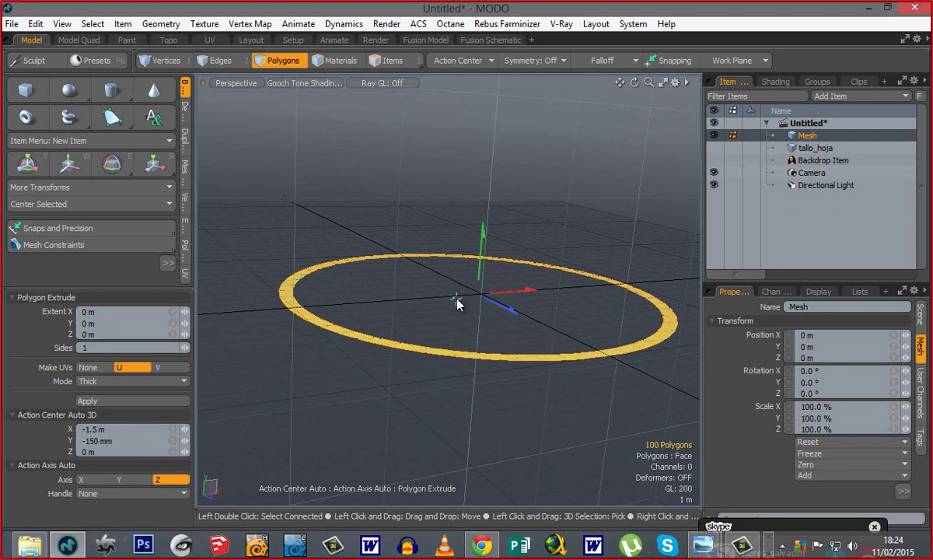
drag(455, 297, 471, 229)
key(space)
click(411, 418)
alt+drag(403, 367, 461, 420)
Step: Center the circular band on all axes and show the tallo_hoja ornament again to compare it with the band
drag(116, 289, 118, 376)
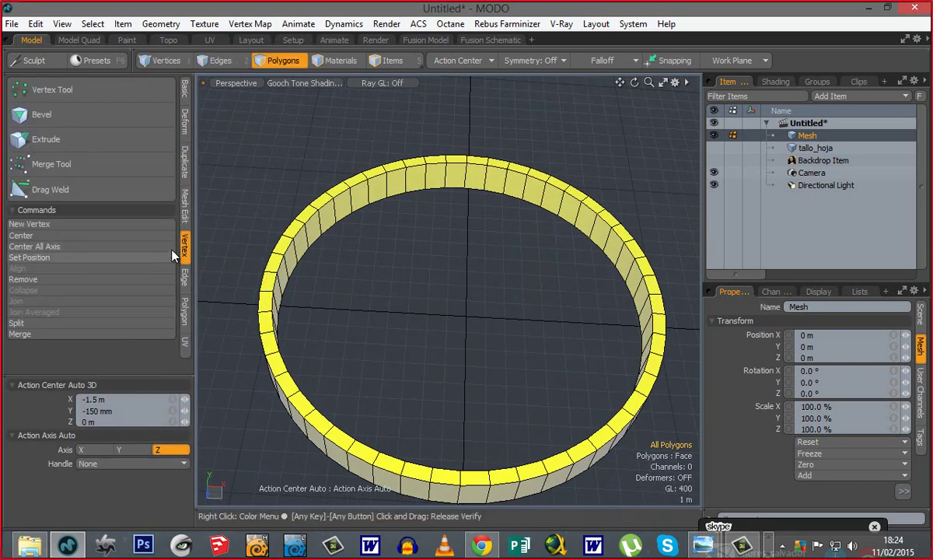
click(49, 246)
ctrl+alt+drag(587, 302, 502, 336)
alt+shift+drag(500, 337, 481, 293)
alt+drag(396, 440, 427, 366)
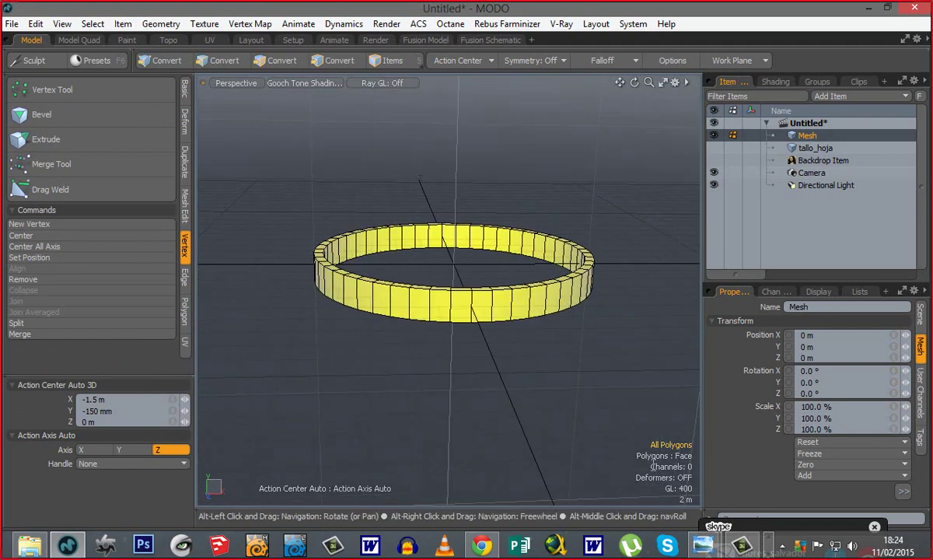
click(715, 148)
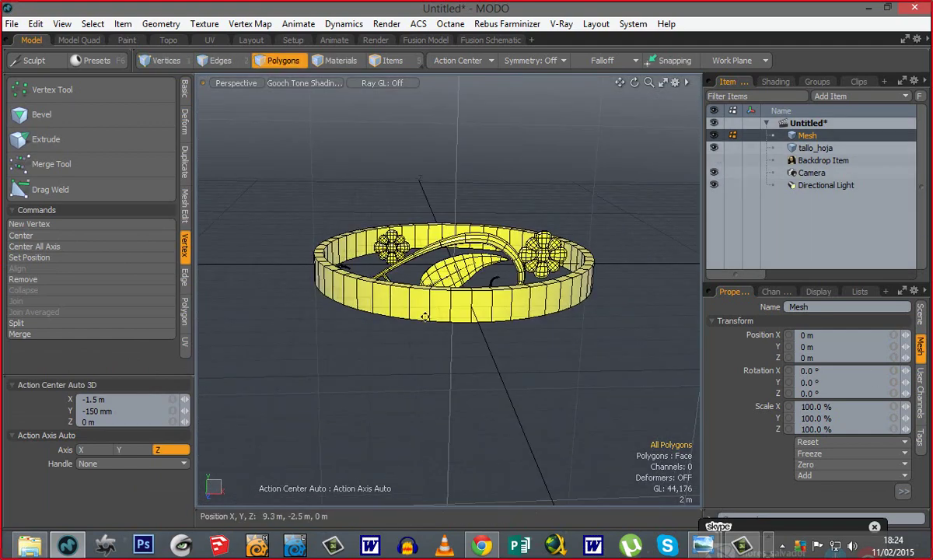
alt+drag(425, 305, 479, 360)
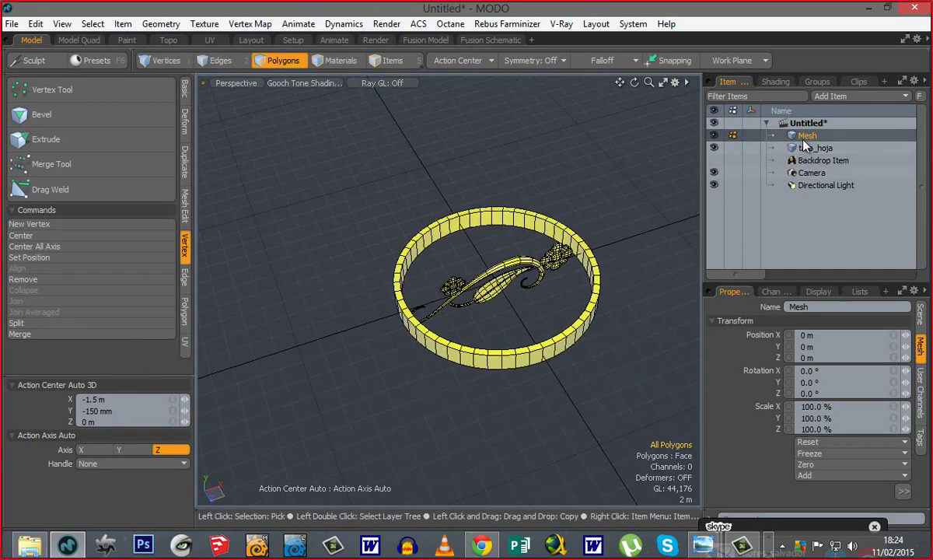
Step: Add another mesh item and hide both the circular band and the tallo_hoja ornament
key(n)
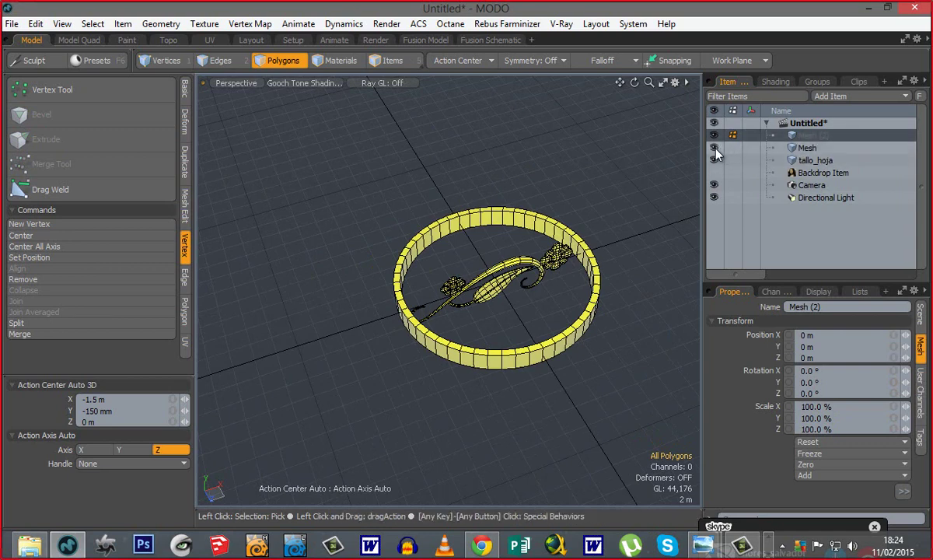
click(714, 148)
click(714, 161)
alt+drag(463, 409, 549, 355)
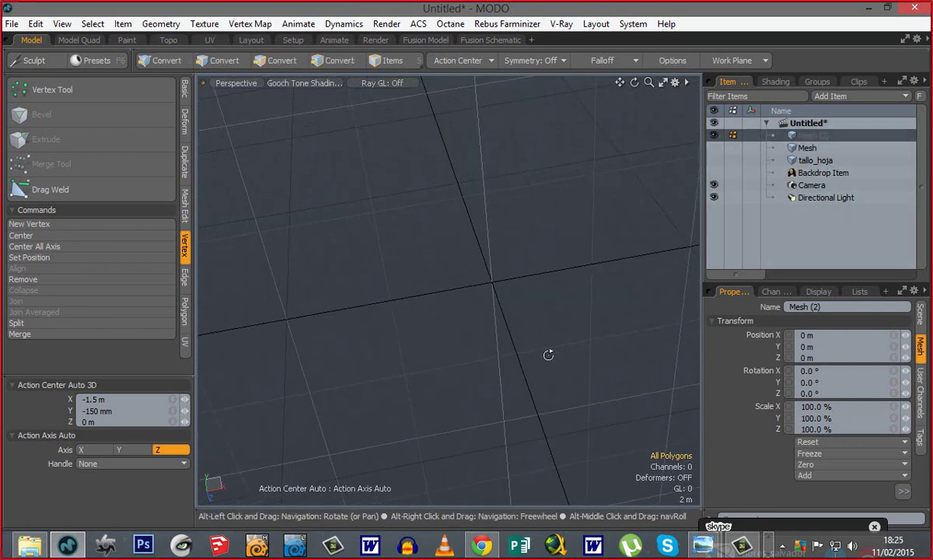
alt+drag(355, 249, 476, 291)
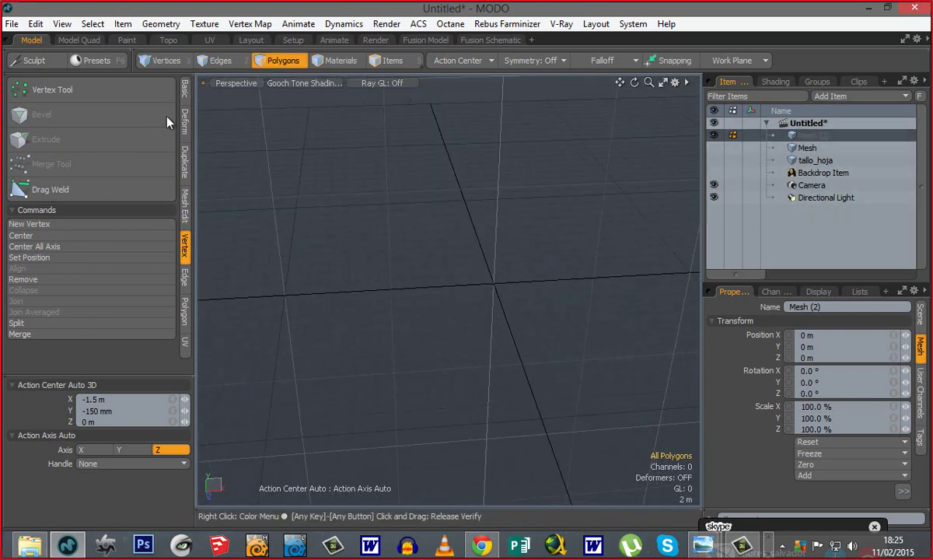
Step: Draw a long, thin, flat rectangular strip just above the X axis with the Cube primitive
click(186, 92)
click(27, 90)
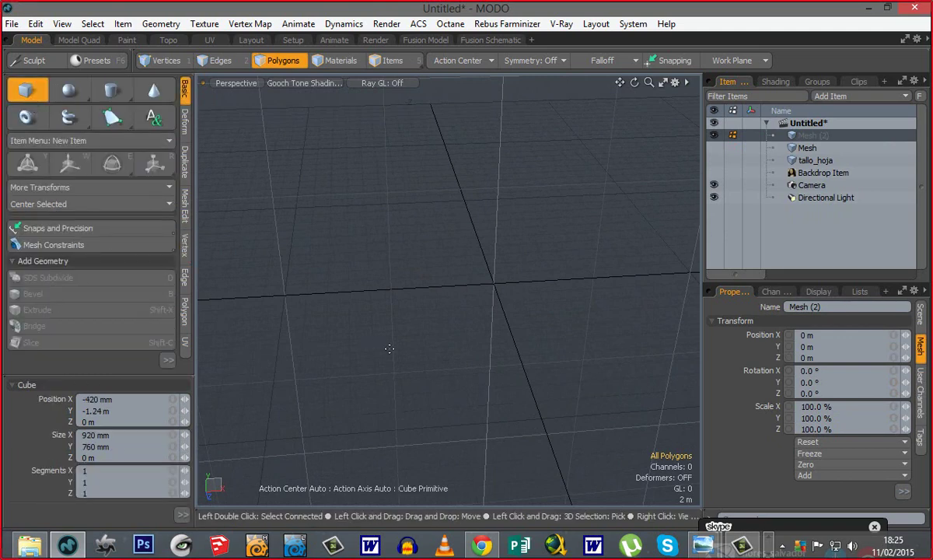
alt+drag(453, 318, 666, 250)
key(space)
alt+shift+drag(488, 289, 453, 296)
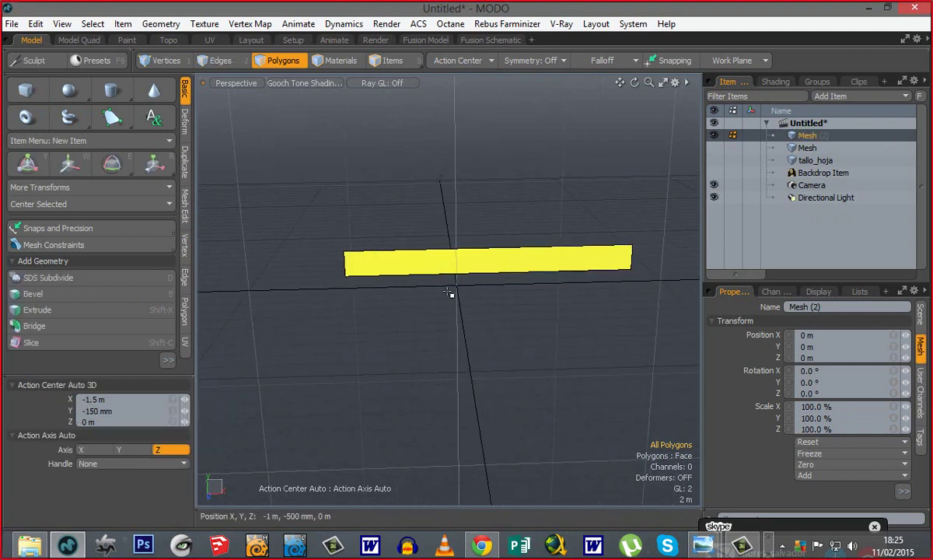
Step: Apply a Loop Slice across the strip from its long lower edge and set its mode to Uniform
key(space)
key(space)
click(471, 274)
key(alt+c)
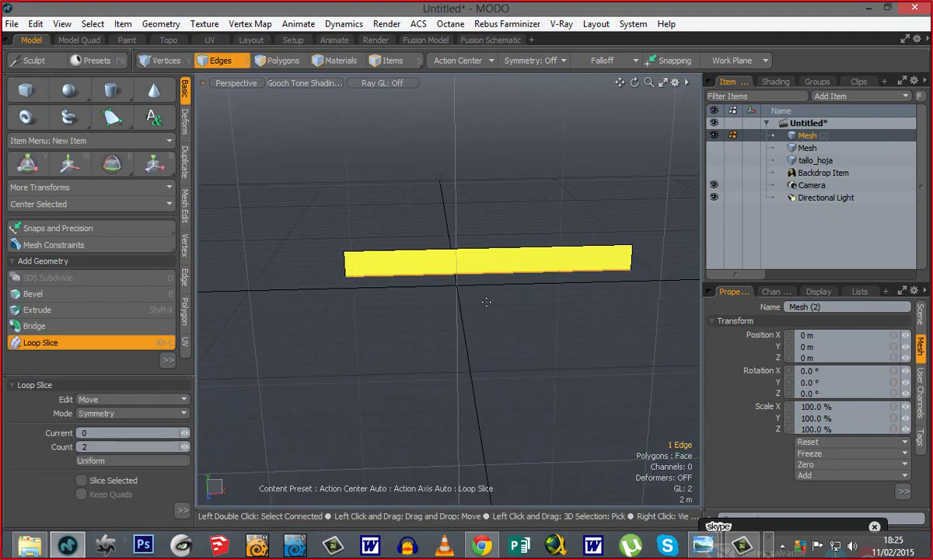
click(309, 274)
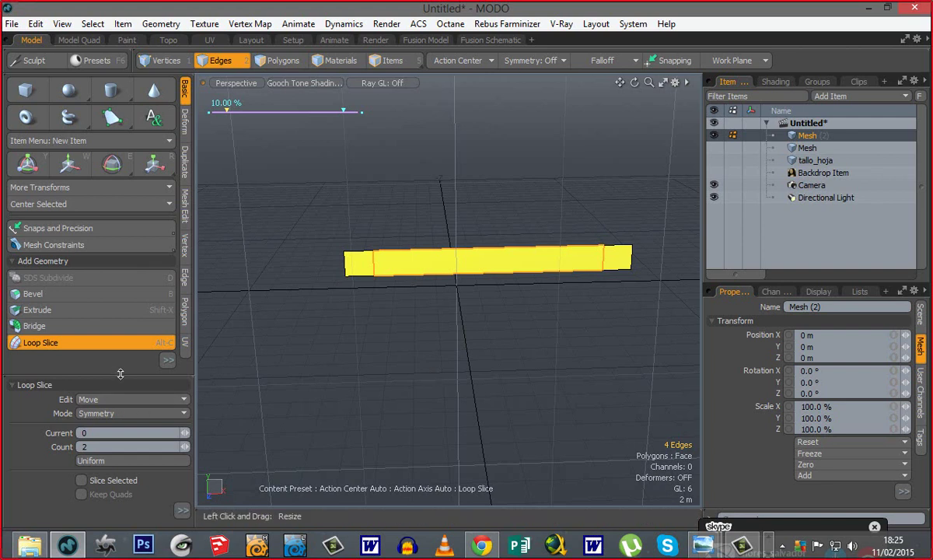
drag(117, 375, 117, 292)
click(94, 330)
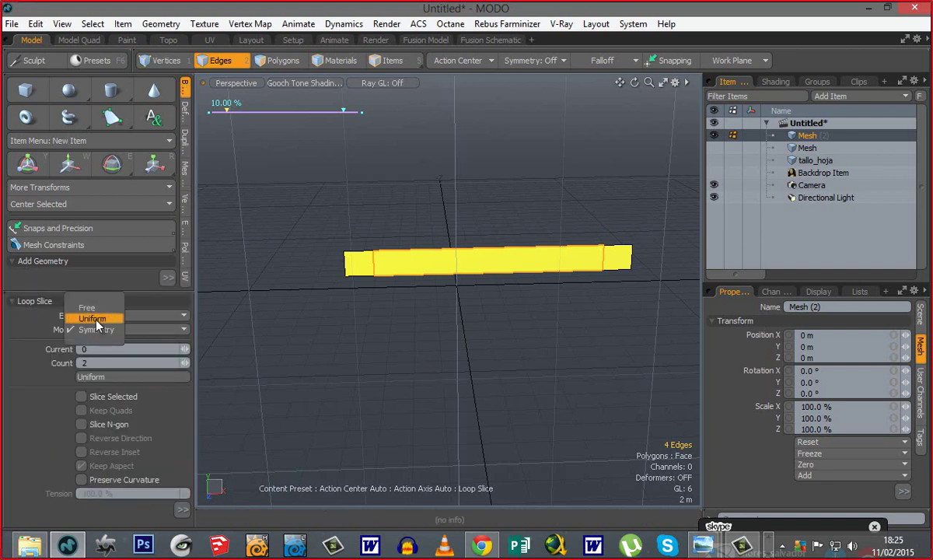
click(95, 321)
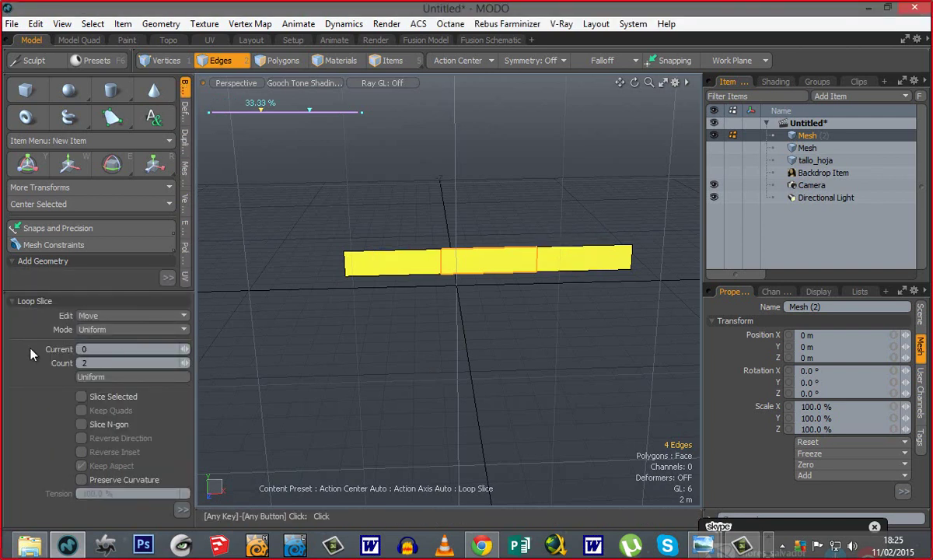
Step: Increase the uniform Loop Slice count on the strip to 12
click(186, 363)
click(186, 363)
click(186, 363)
click(186, 363)
click(186, 363)
click(186, 363)
double_click(186, 363)
click(186, 364)
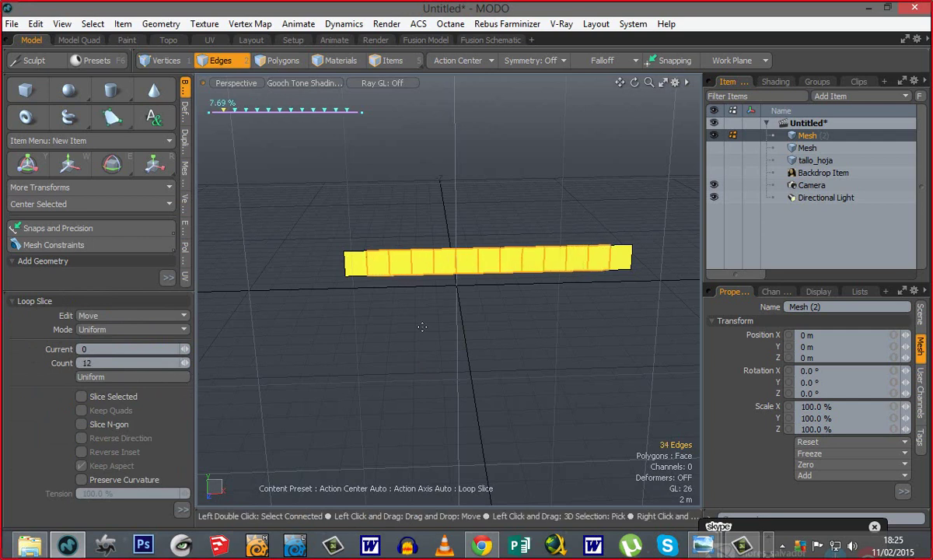
Step: Finish the loop slice and start a Bend on the strip, anchored at the lower corner of its negative X end
key(space)
click(506, 322)
alt+shift+drag(535, 314, 527, 330)
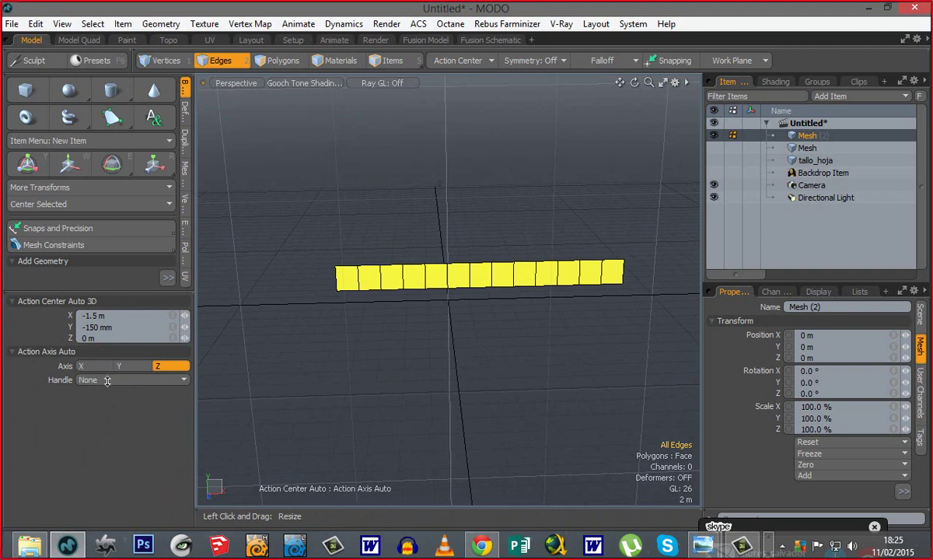
drag(107, 380, 107, 381)
alt+drag(475, 311, 451, 301)
click(185, 123)
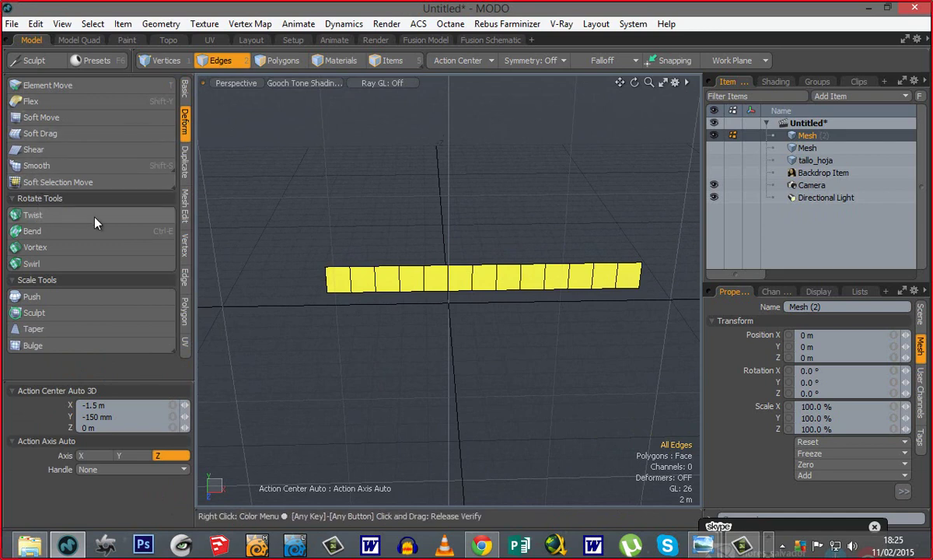
click(32, 231)
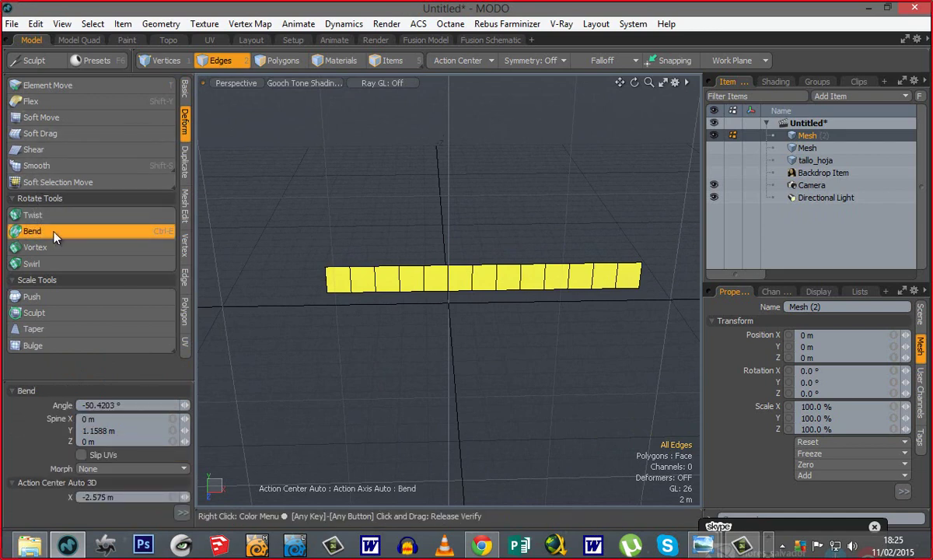
alt+drag(483, 329, 303, 308)
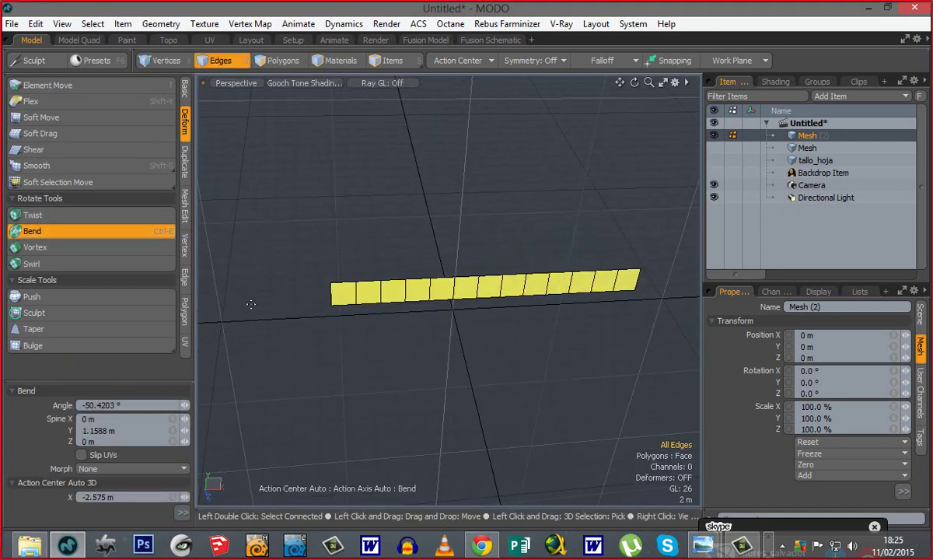
click(332, 304)
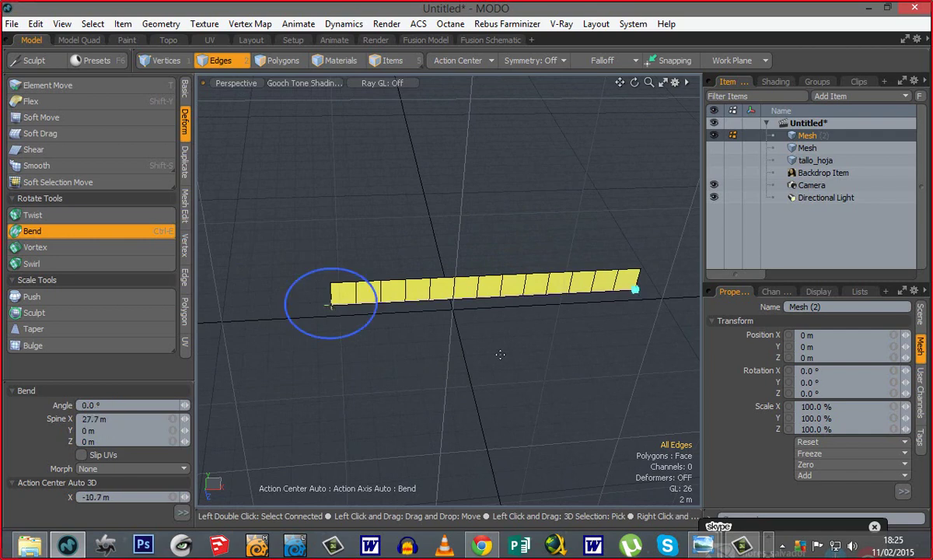
Step: Set the bend's action axis to Y
alt+drag(492, 342, 510, 338)
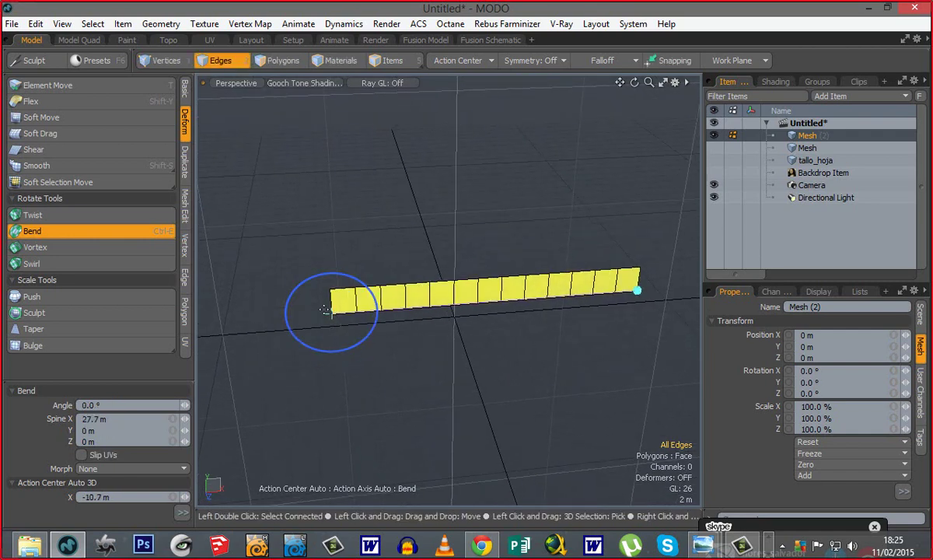
ctrl+alt+drag(334, 318, 387, 310)
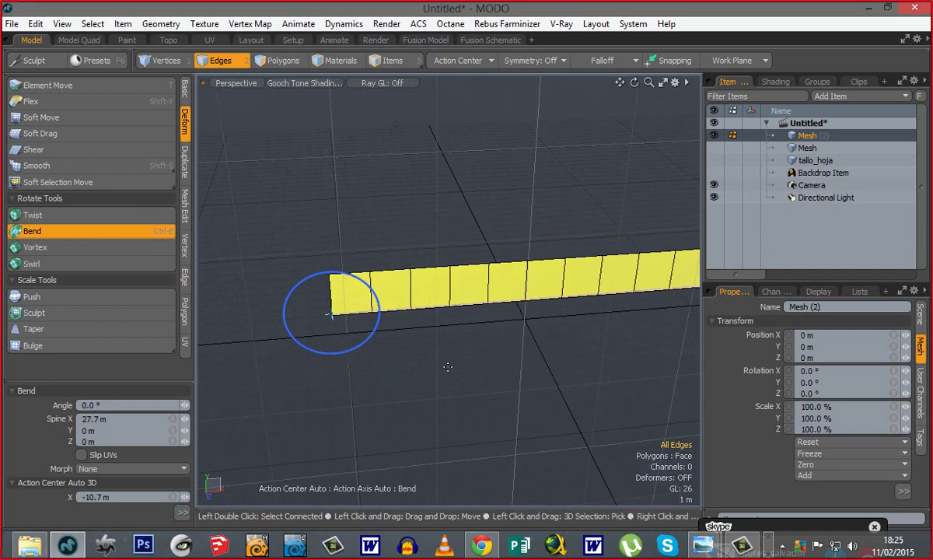
ctrl+alt+drag(448, 366, 386, 335)
alt+drag(482, 356, 510, 330)
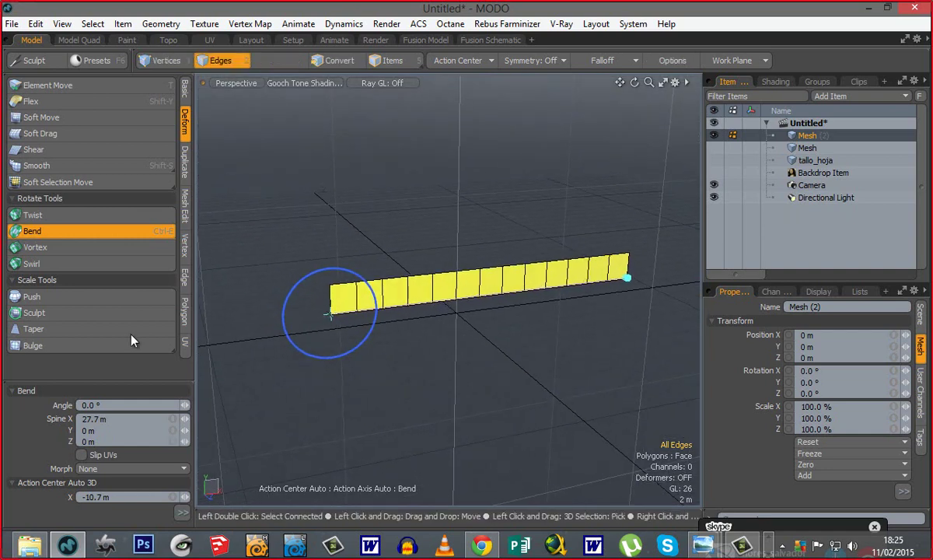
drag(128, 319, 126, 285)
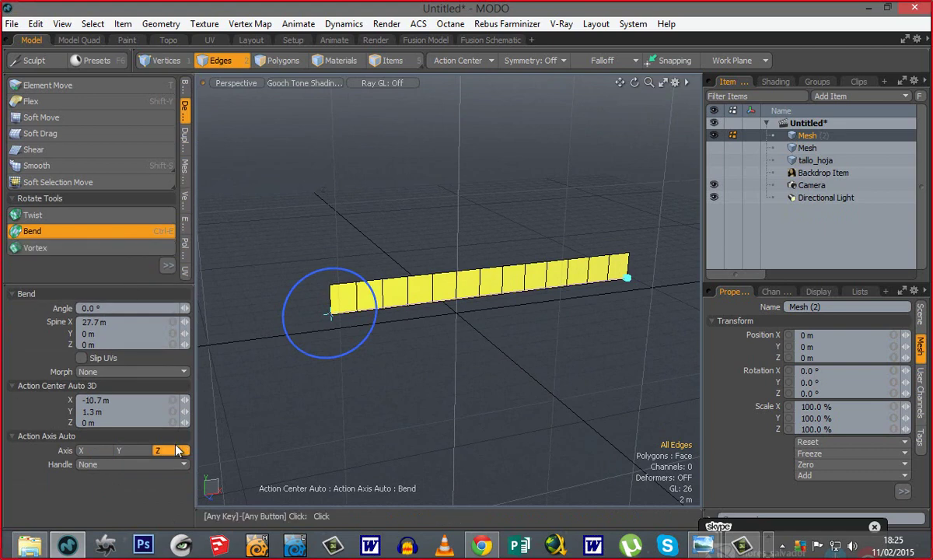
alt+drag(489, 373, 511, 356)
click(135, 451)
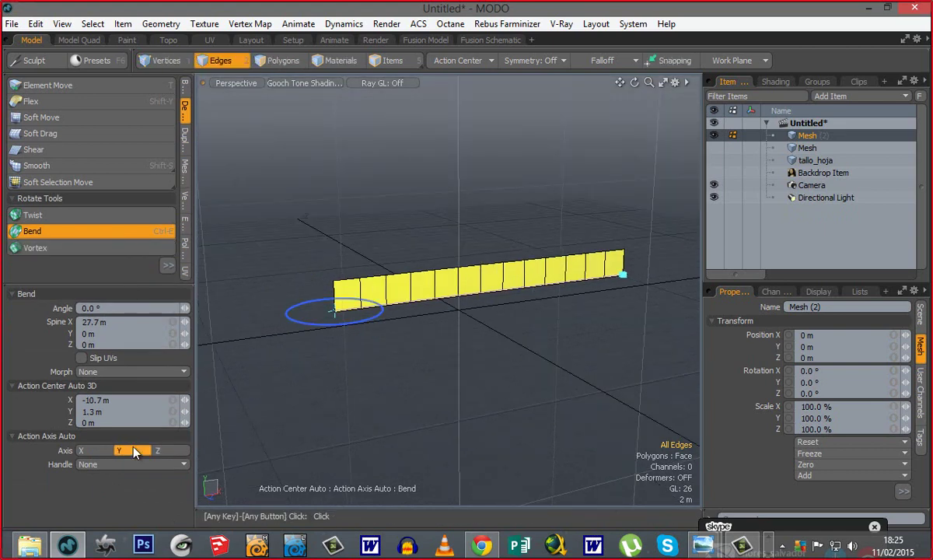
Step: Bend the strip around the Y axis into a half circle with the angle set to 180°
alt+drag(364, 331, 554, 345)
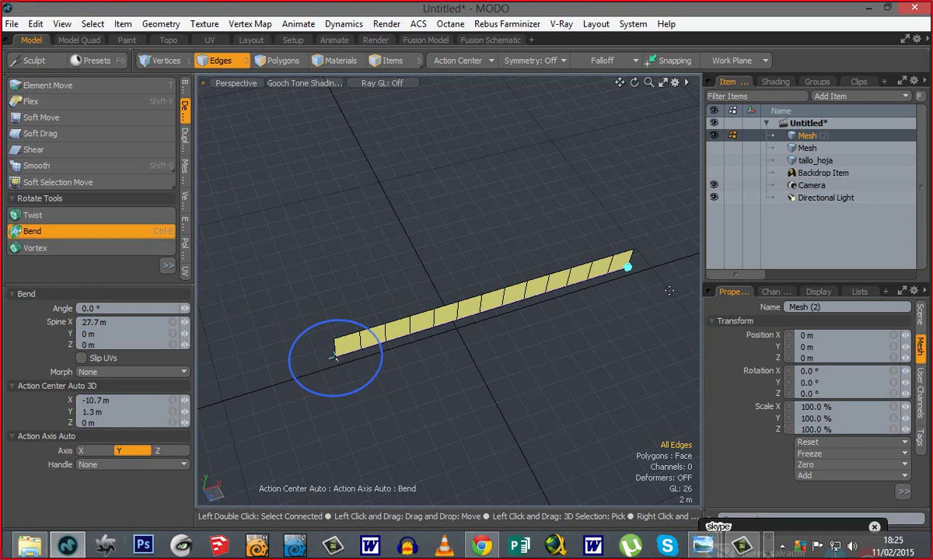
alt+drag(487, 355, 439, 340)
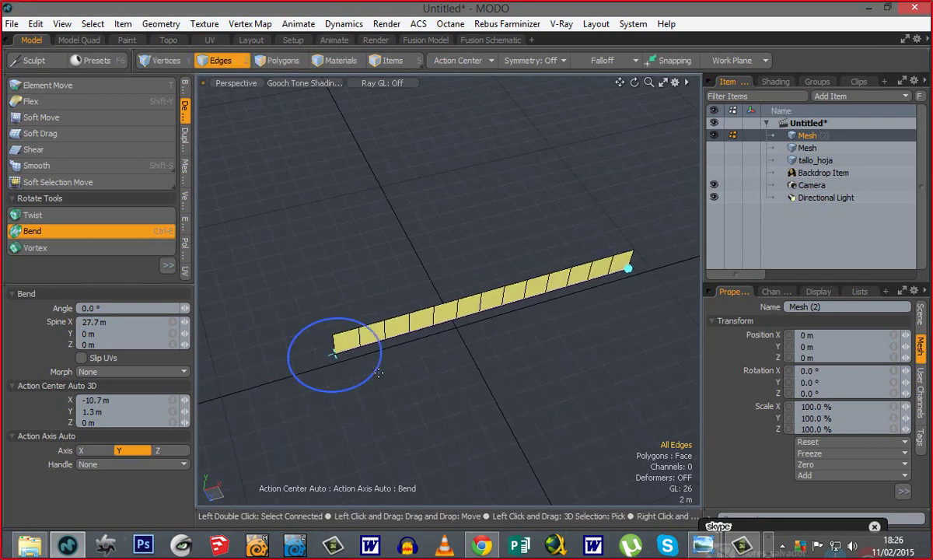
drag(343, 394, 302, 330)
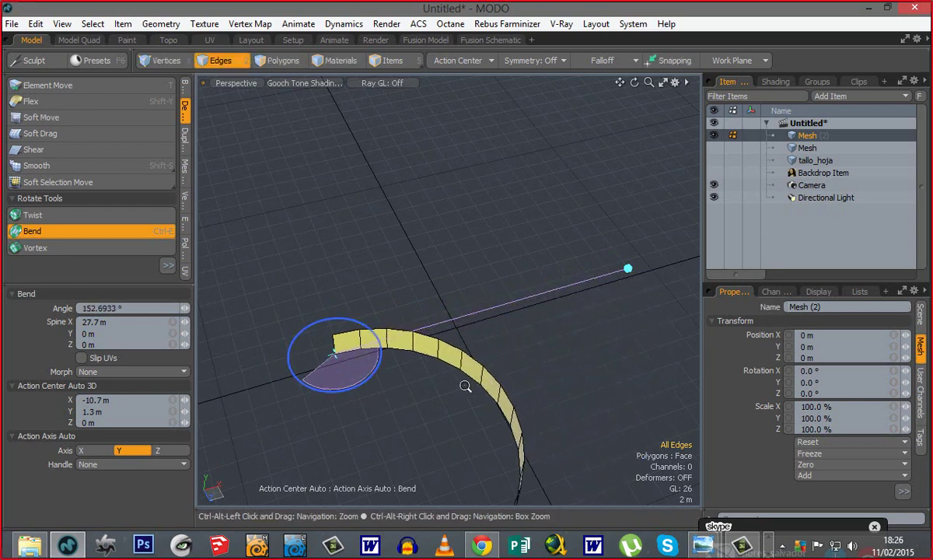
ctrl+alt+drag(464, 386, 436, 334)
alt+drag(425, 403, 463, 363)
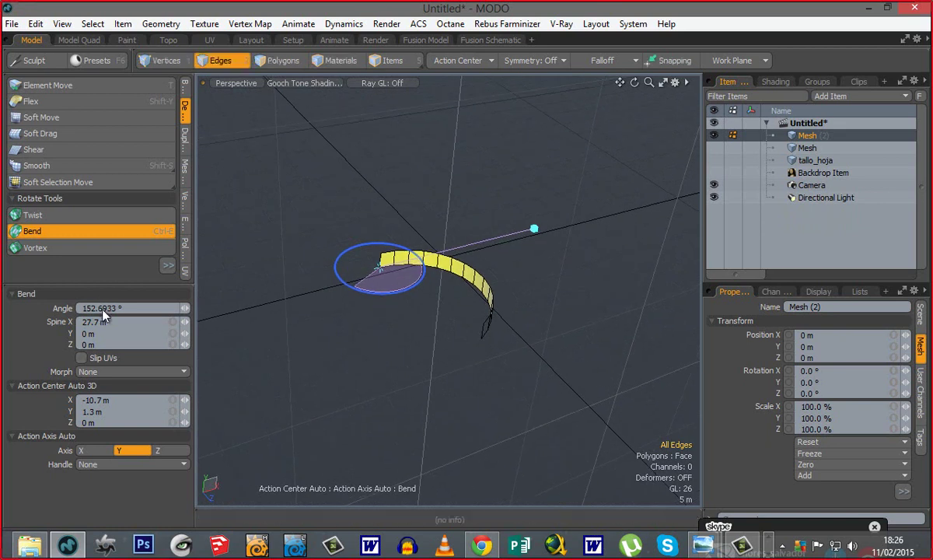
drag(131, 309, 81, 309)
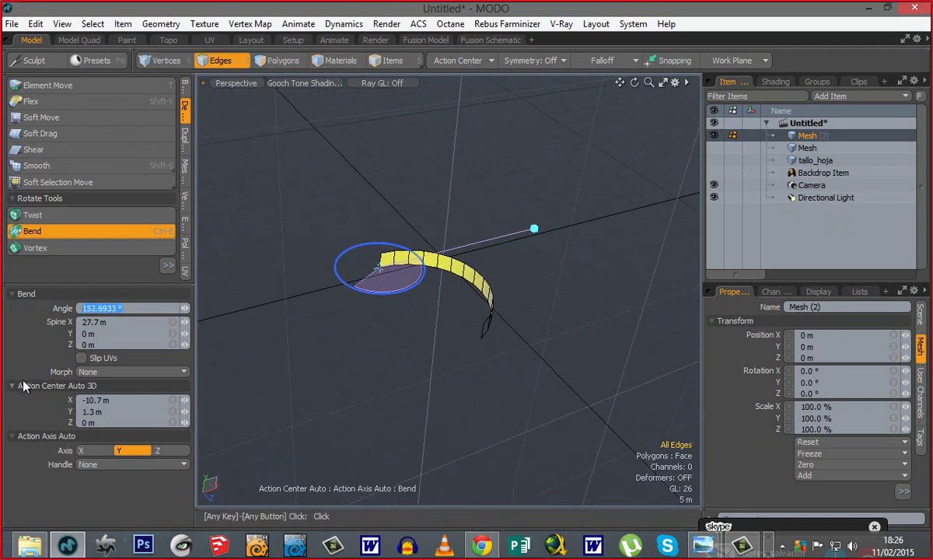
text(180)
key(Return)
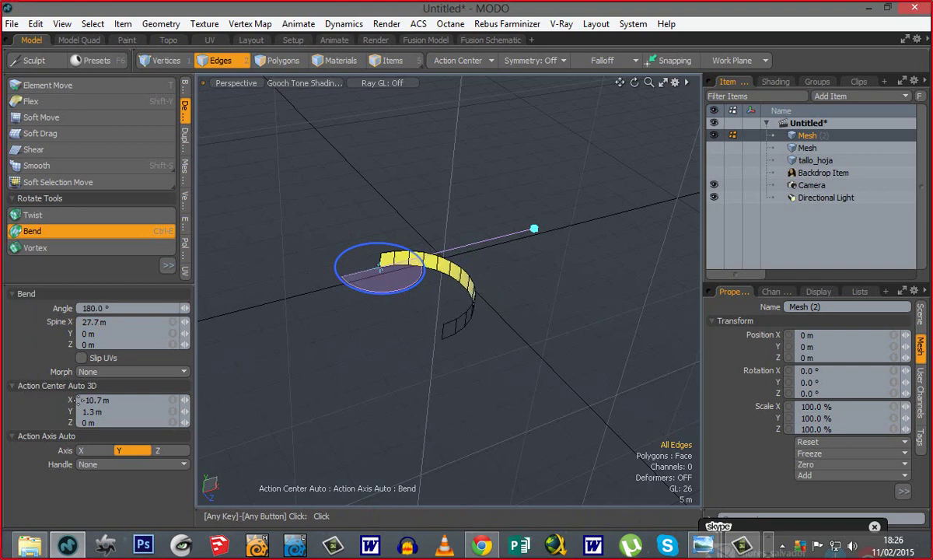
Step: Set the bend angle to 360° to curl the strip into a closed ring, and finish the Bend tool
alt+drag(472, 342, 317, 412)
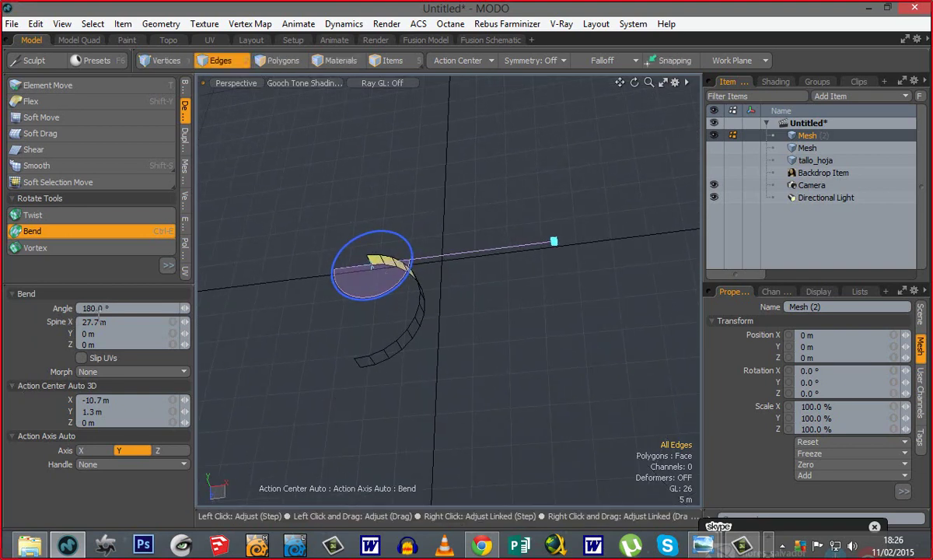
drag(110, 310, 3, 315)
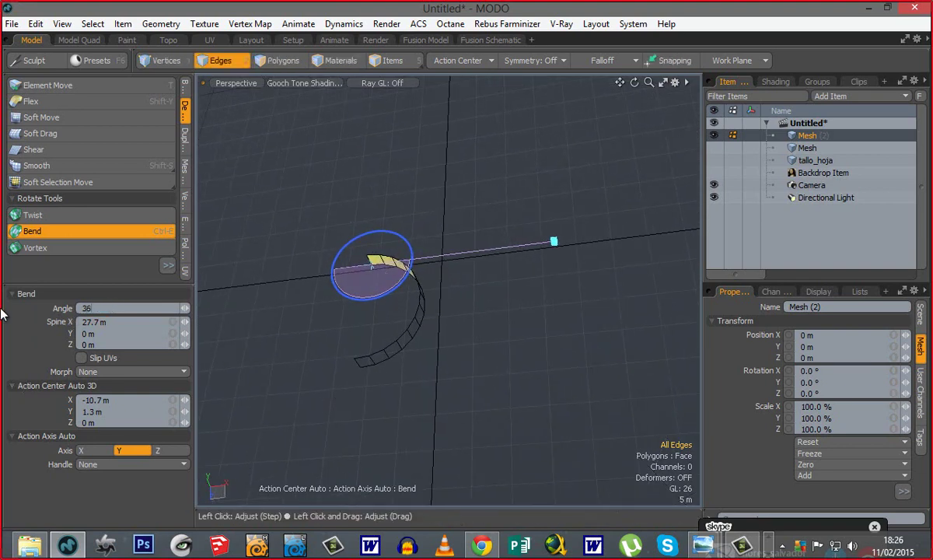
text(360)
key(Return)
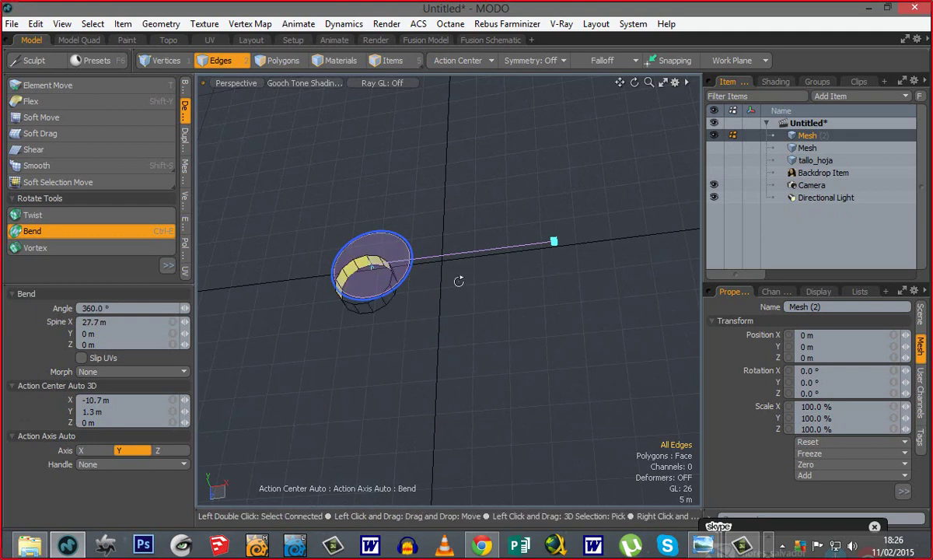
alt+drag(459, 281, 482, 308)
ctrl+alt+drag(387, 273, 476, 269)
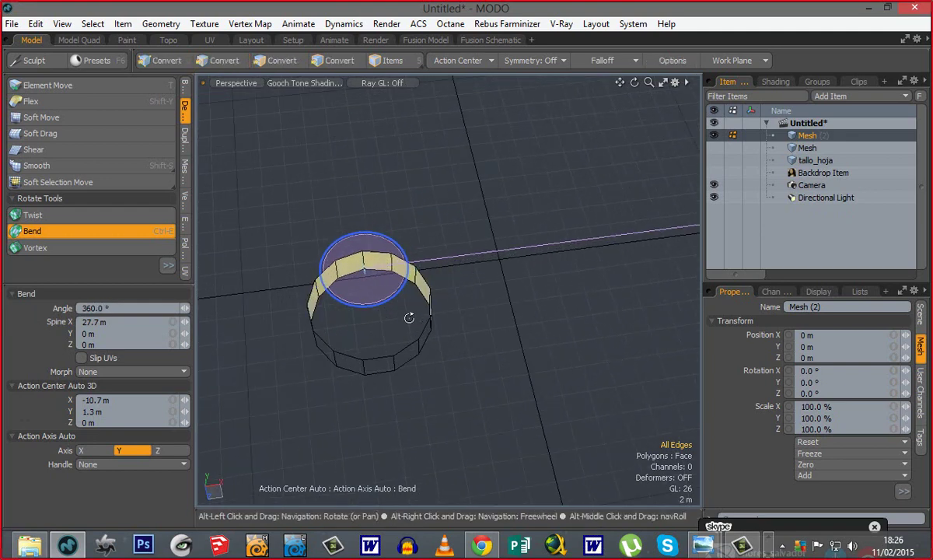
alt+drag(408, 317, 397, 283)
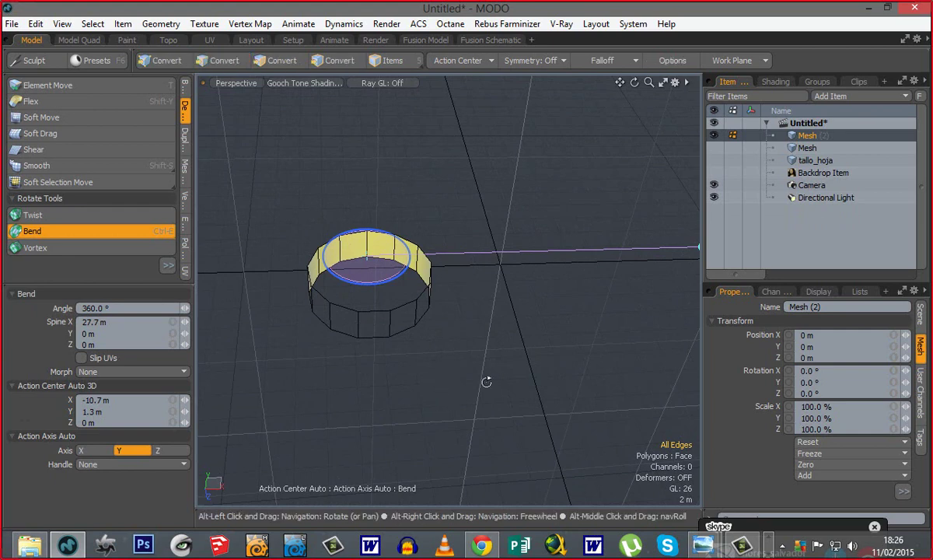
alt+drag(485, 381, 469, 373)
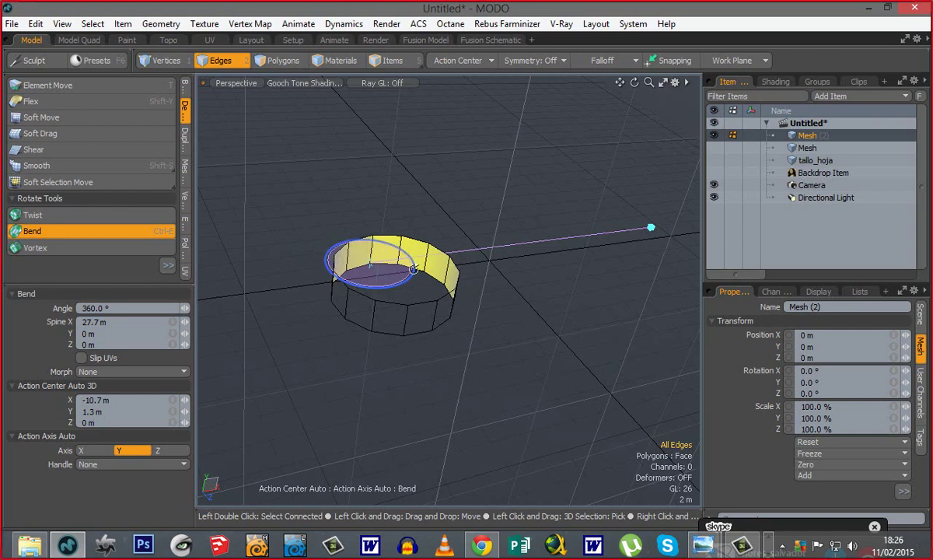
alt+drag(414, 269, 375, 254)
key(space)
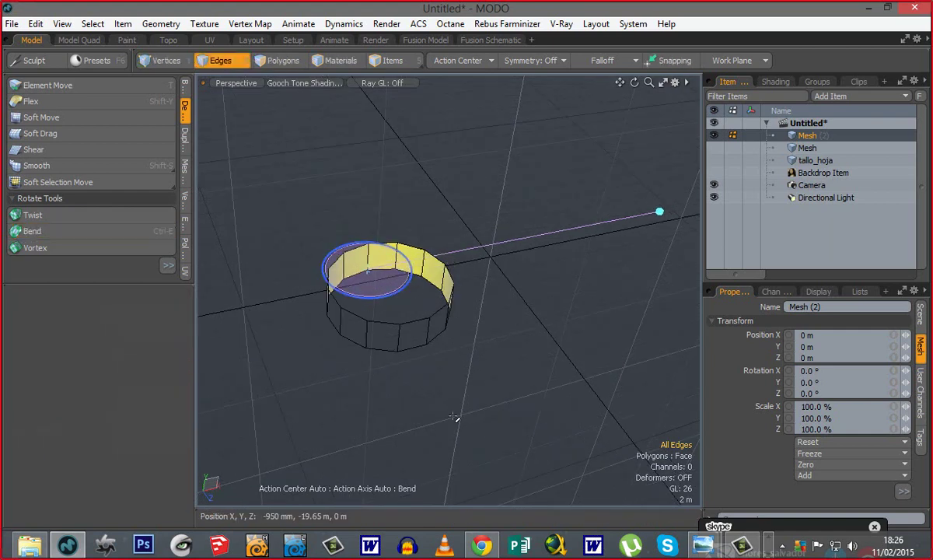
Step: Select all polygons of the bent strip and delete them
alt+drag(484, 324, 374, 291)
key(3)
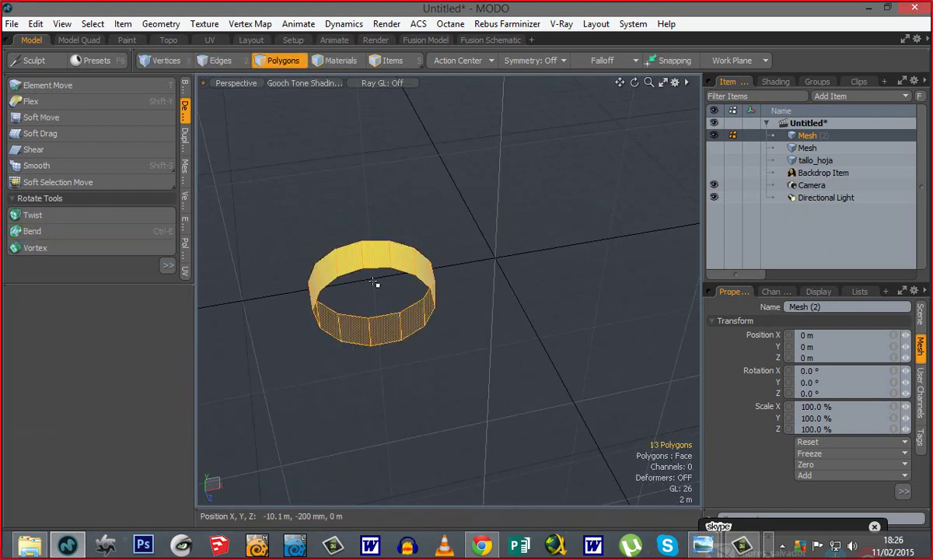
click(381, 283)
double_click(371, 262)
key(Delete)
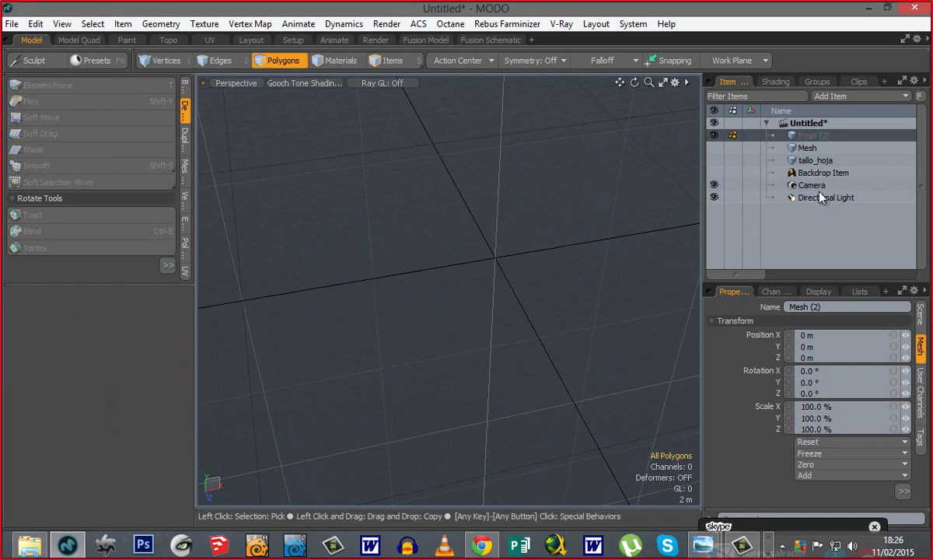
Step: Select the circular band mesh and the tallo_hoja ornament together in the item list
click(805, 149)
ctrl+click(812, 160)
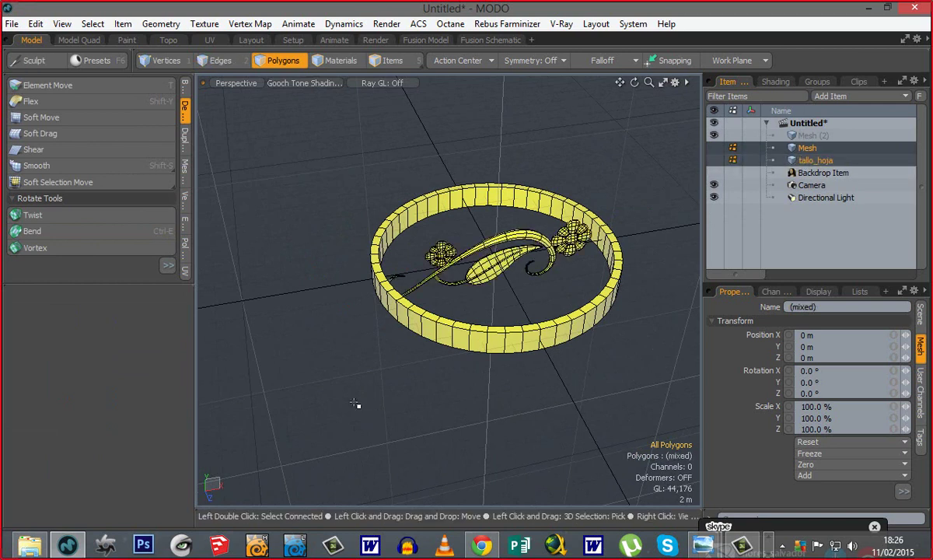
drag(97, 283, 97, 345)
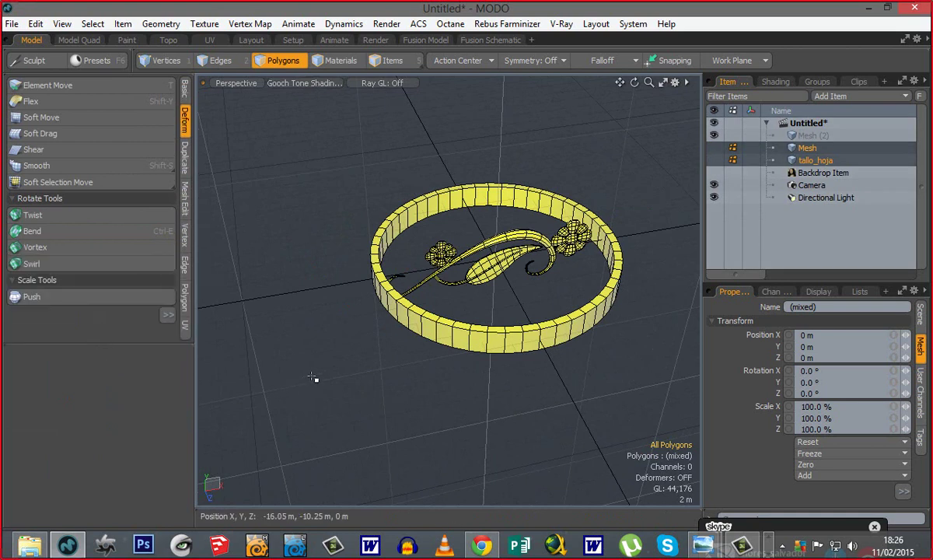
click(185, 88)
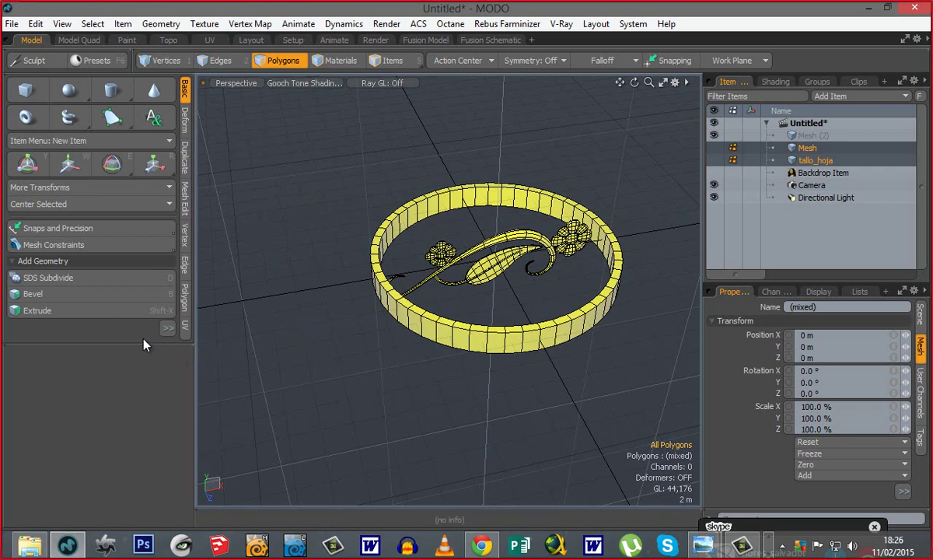
drag(143, 343, 136, 385)
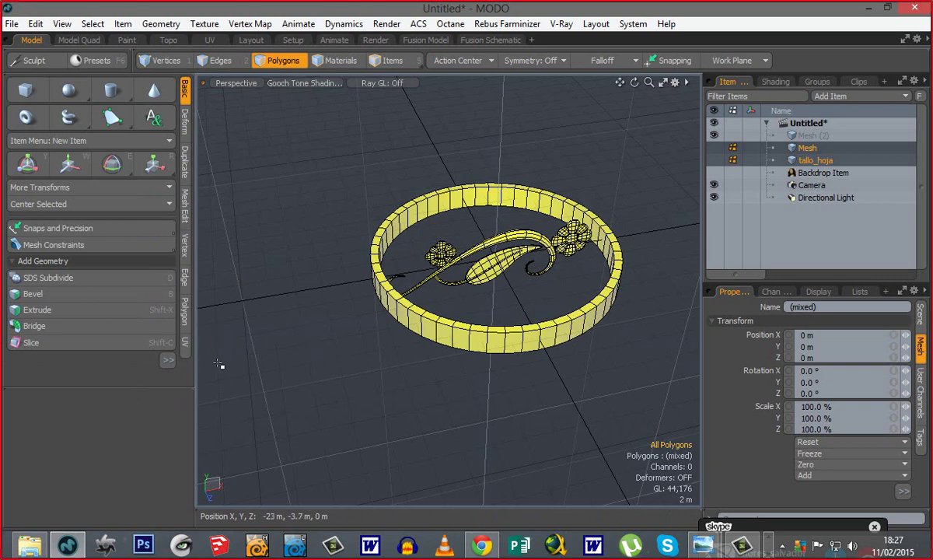
alt+drag(511, 399, 476, 385)
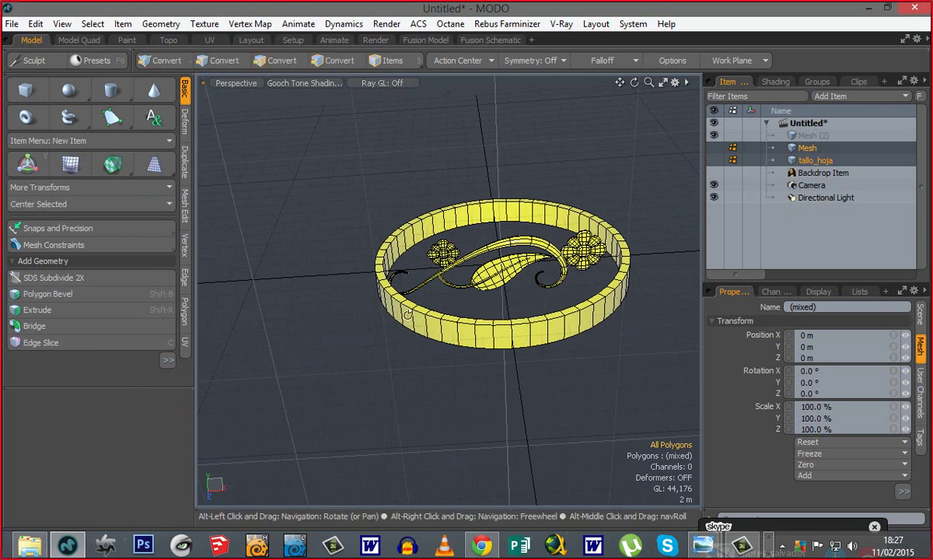
alt+drag(552, 285, 589, 301)
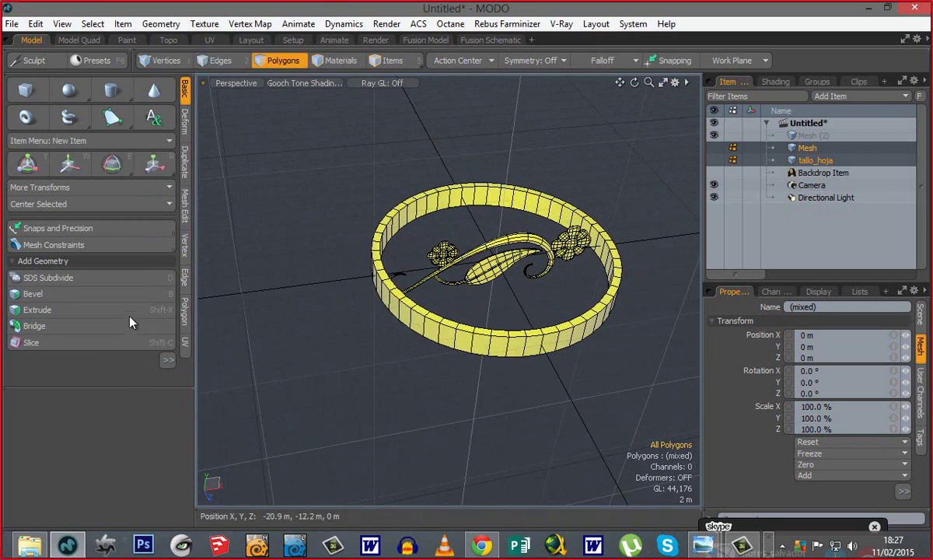
click(75, 231)
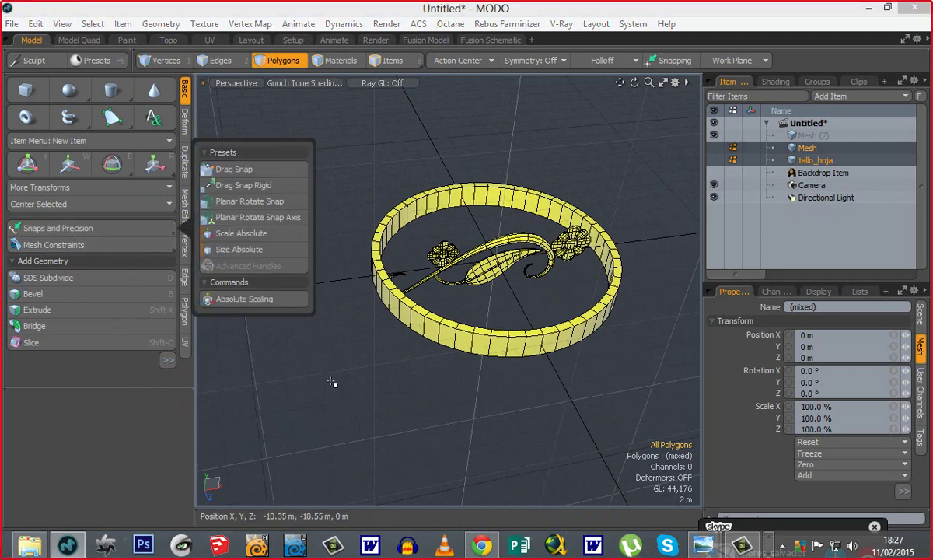
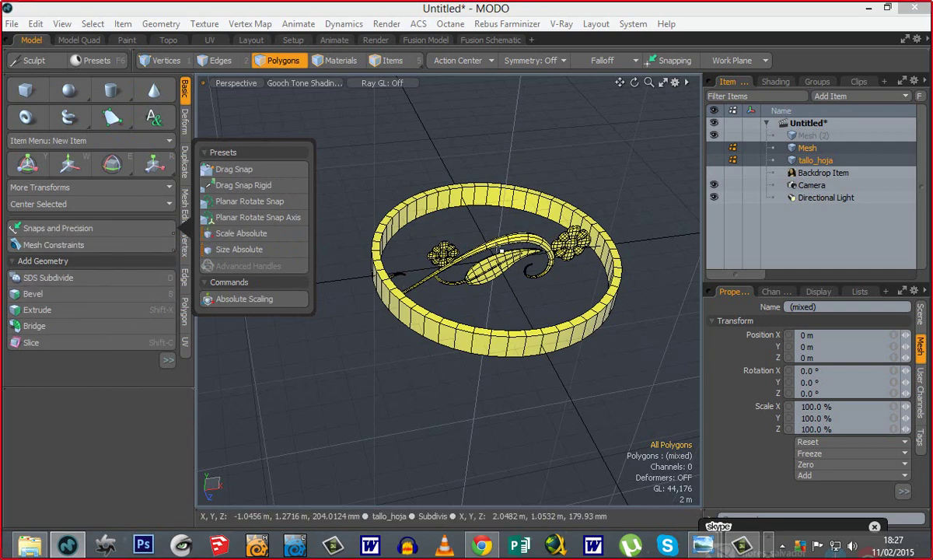
click(99, 408)
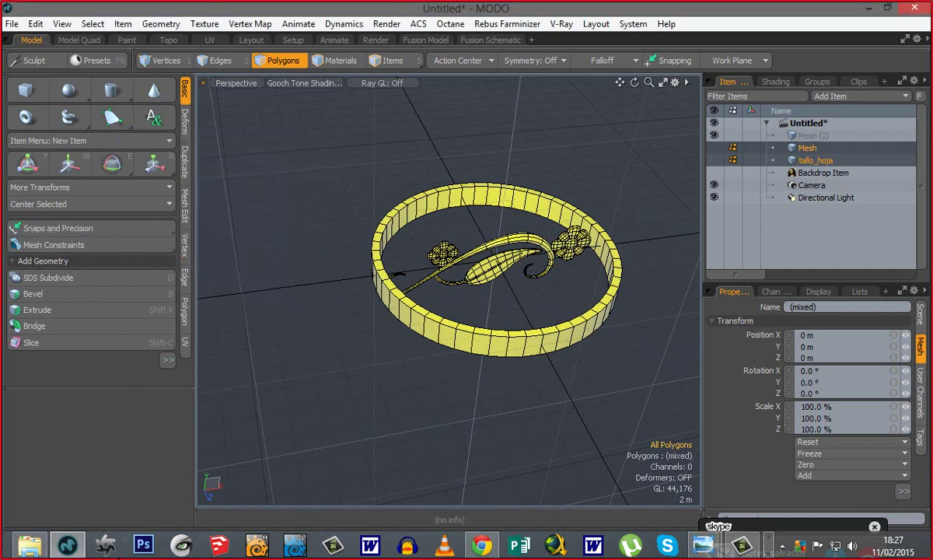
alt+shift+drag(569, 327, 485, 307)
alt+drag(491, 350, 371, 303)
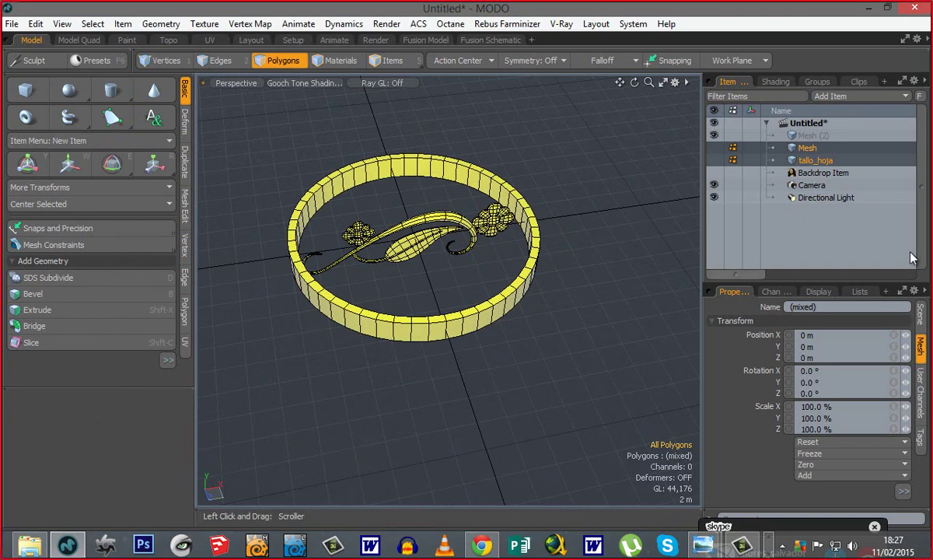
Step: Make the band mesh and tallo_hoja visible, and move only the tallo_hoja ornament out in front of the ring
click(713, 147)
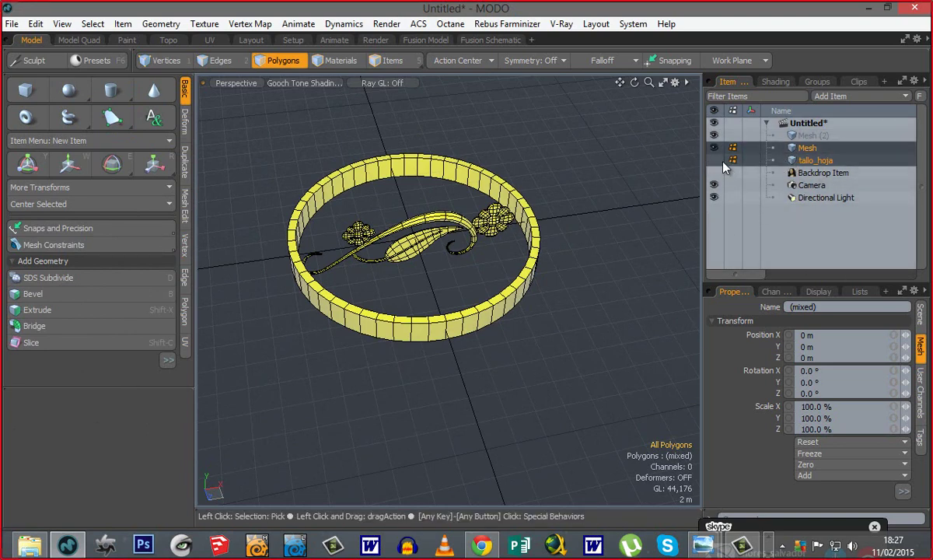
click(749, 158)
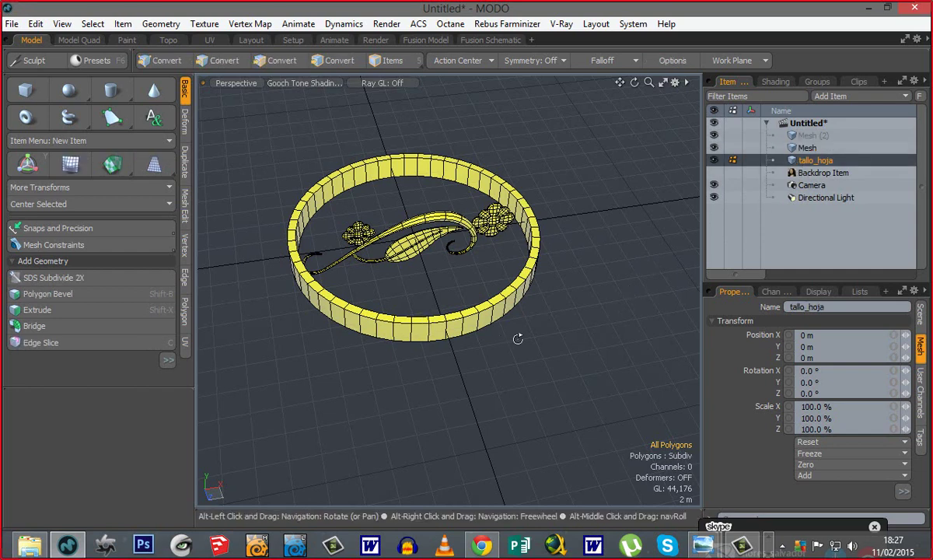
alt+drag(516, 398, 456, 339)
key(ctrl+space)
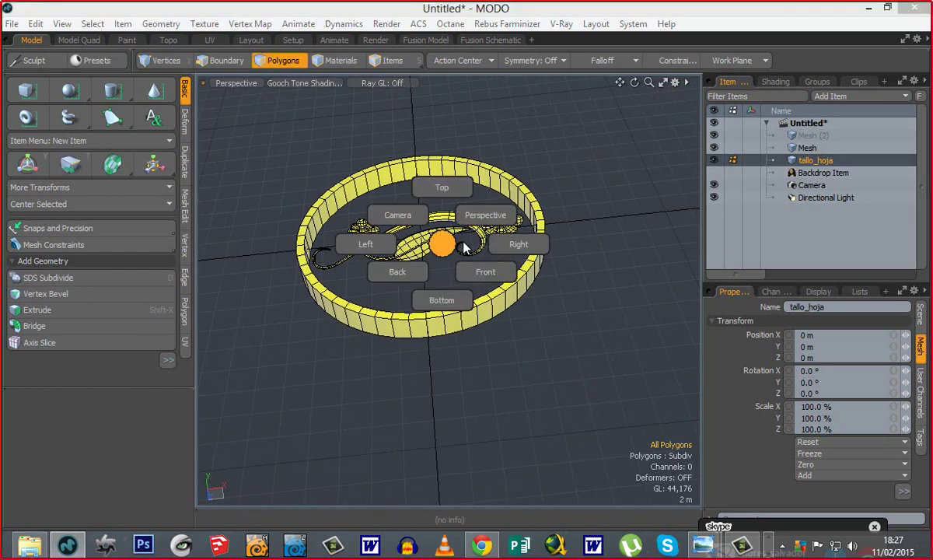
click(442, 244)
key(w)
alt+drag(356, 282, 526, 422)
key(space)
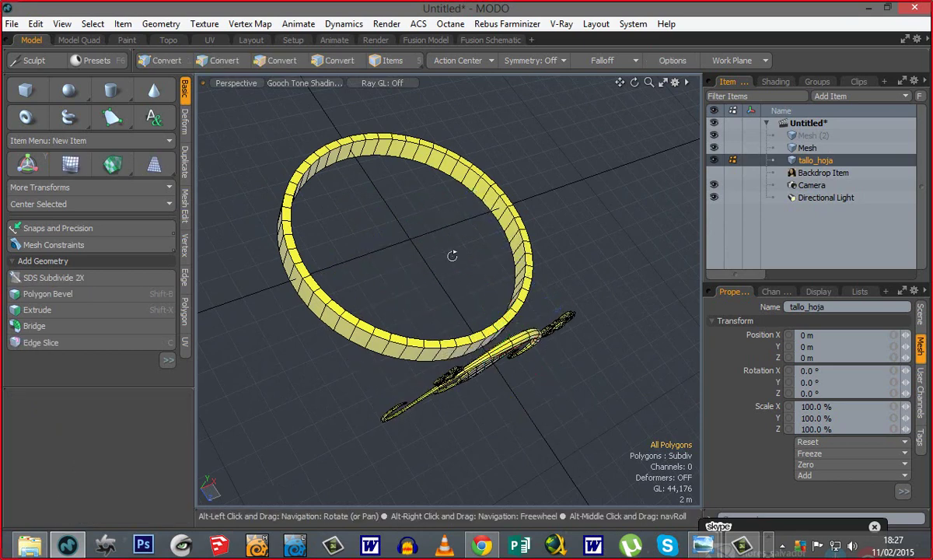
Step: In the front view, scale the tallo_hoja ornament uniformly to 39% so that it fits the height of the band
alt+drag(452, 255, 420, 244)
key(ctrl+space)
click(462, 290)
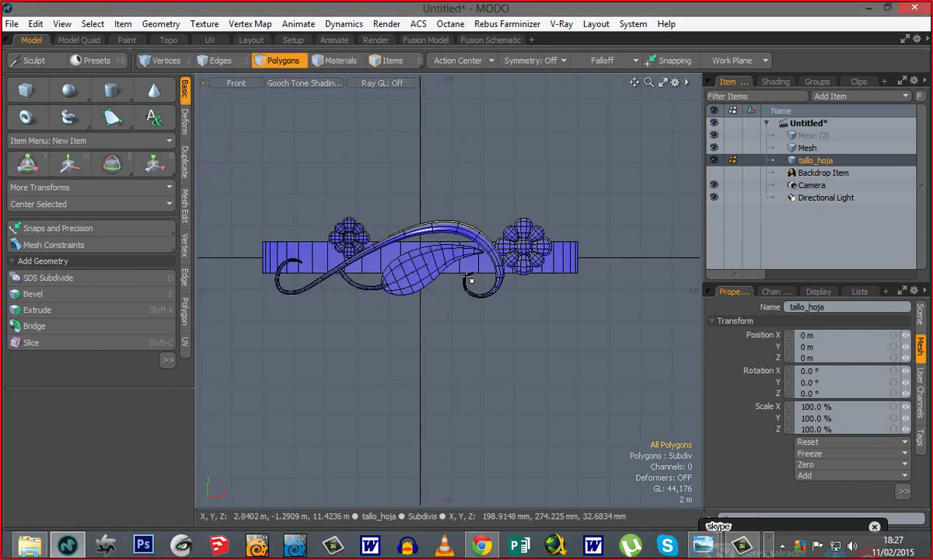
ctrl+alt+drag(383, 274, 422, 289)
key(r)
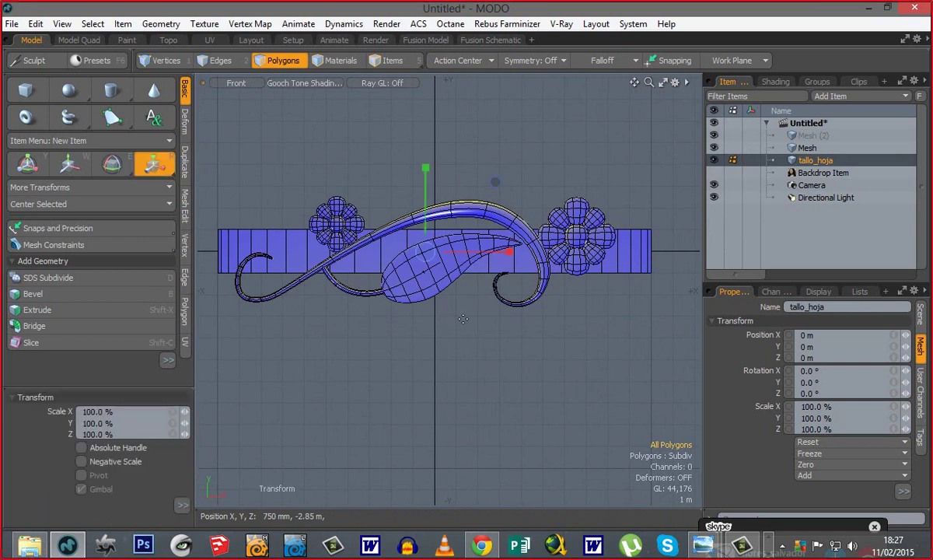
drag(426, 253, 352, 253)
Step: Raise the ornament slightly along the Y axis to centre it on the band's height, and return to the perspective view
ctrl+alt+drag(404, 292, 431, 290)
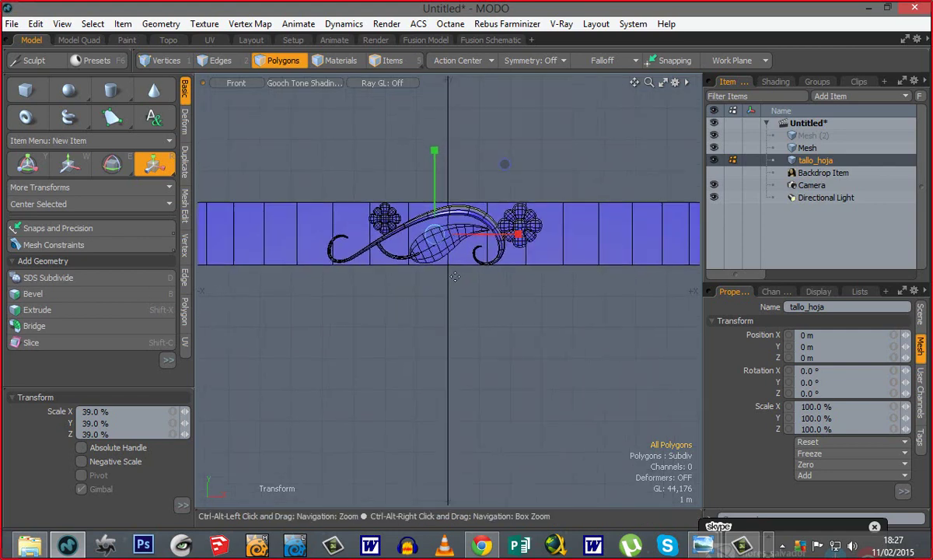
key(w)
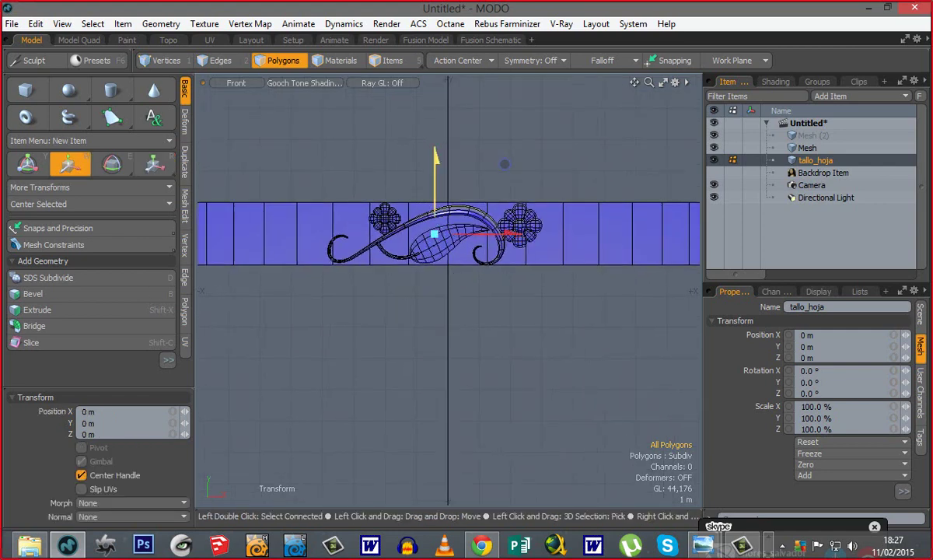
drag(436, 160, 436, 157)
key(space)
key(ctrl+space)
click(472, 305)
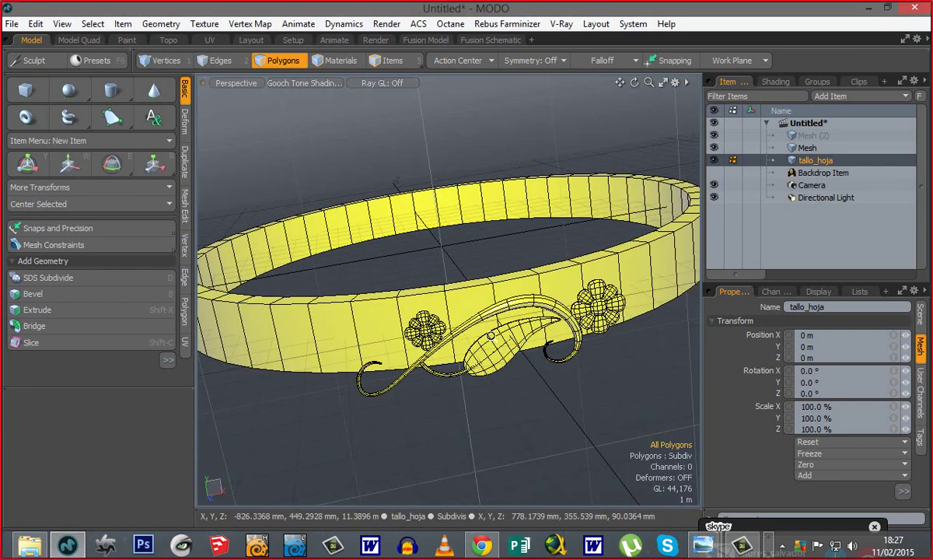
Step: Clone the tallo_hoja ornament six times in a row along X, with a total offset of about 38.3 m
ctrl+alt+drag(491, 336, 435, 342)
alt+shift+drag(586, 308, 562, 369)
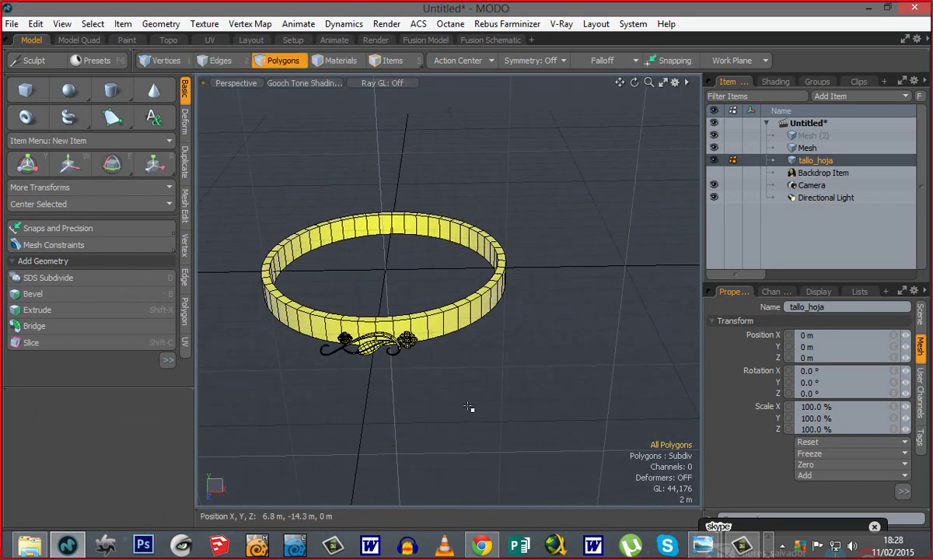
click(184, 164)
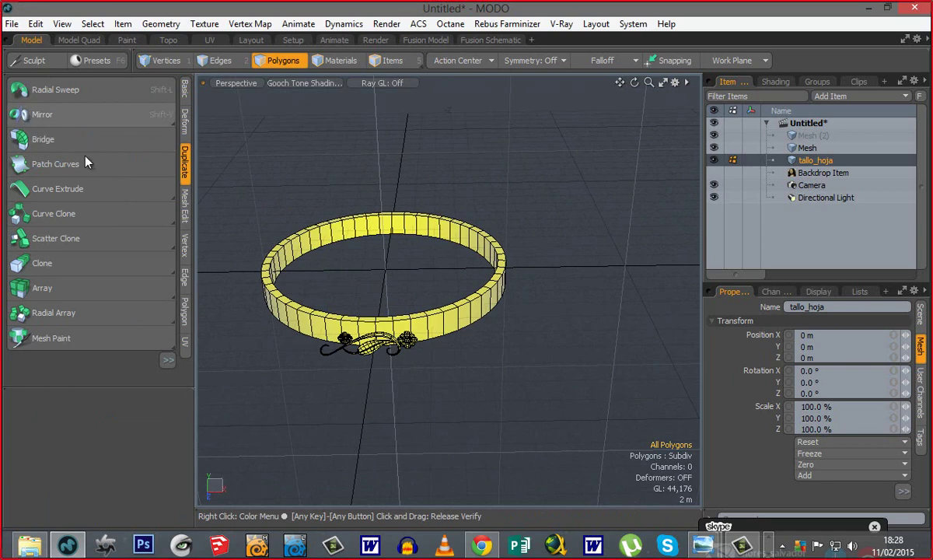
click(39, 268)
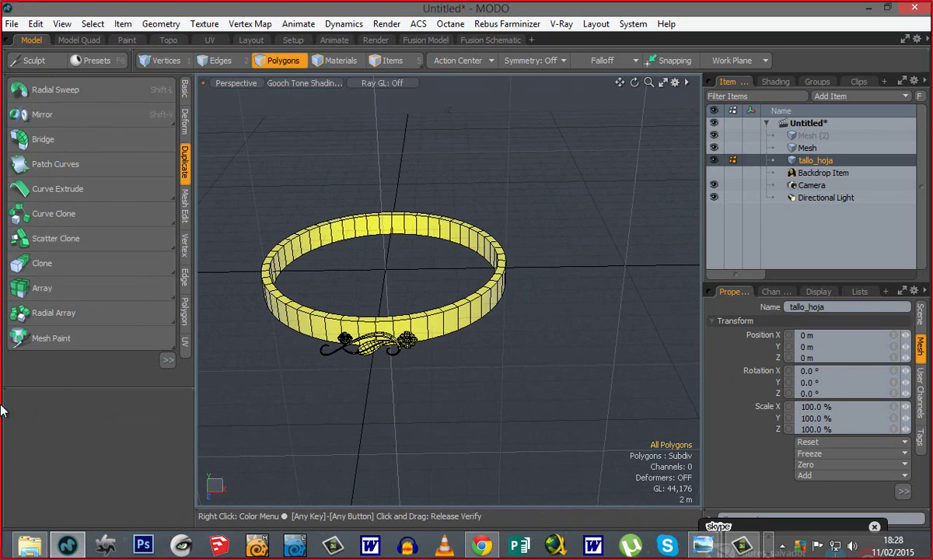
alt+shift+drag(394, 369, 396, 341)
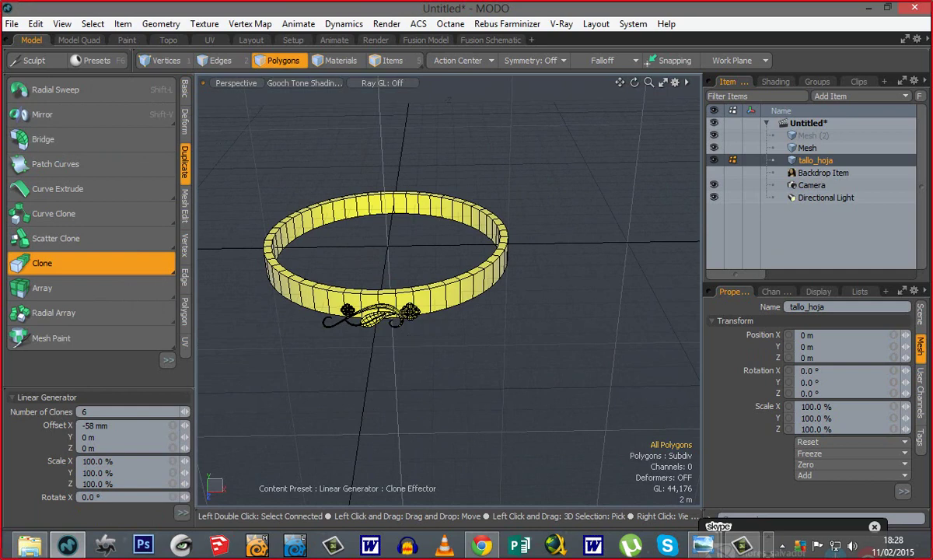
mouse_move(466, 368)
ctrl+alt+mouse_down()
mouse_move(407, 367)
mouse_move(410, 343)
mouse_move(653, 337)
ctrl+alt+mouse_up()
ctrl+alt+drag(537, 359, 506, 360)
alt+shift+drag(556, 387, 443, 385)
drag(534, 340, 790, 357)
alt+shift+drag(491, 303, 557, 293)
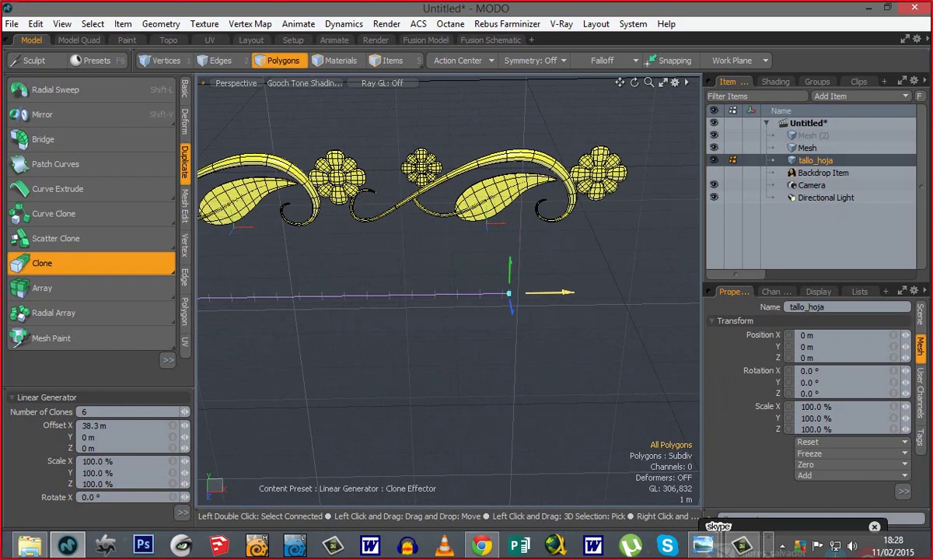
Step: Try the clone row with the Between option turned off, and turn the option back on
ctrl+alt+drag(359, 188, 510, 277)
ctrl+alt+drag(509, 277, 383, 295)
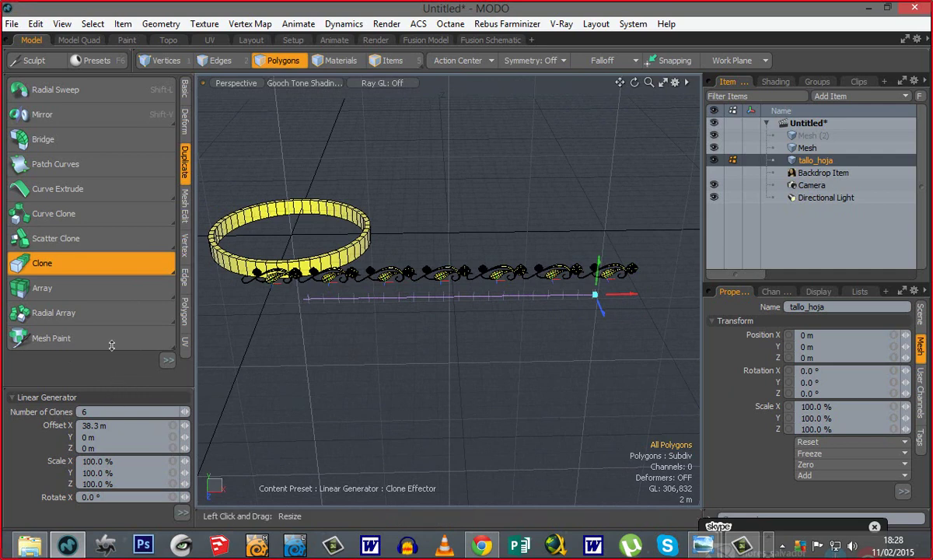
drag(112, 346, 101, 277)
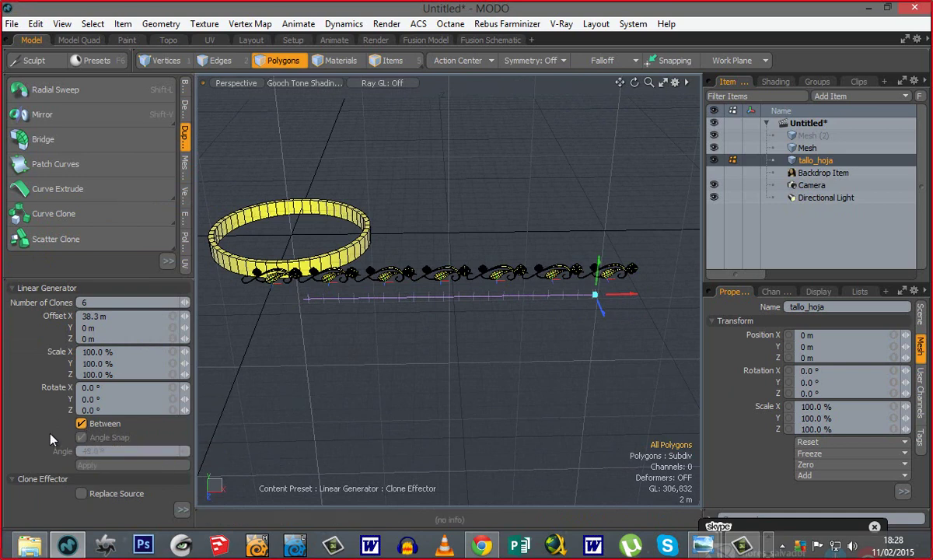
click(81, 424)
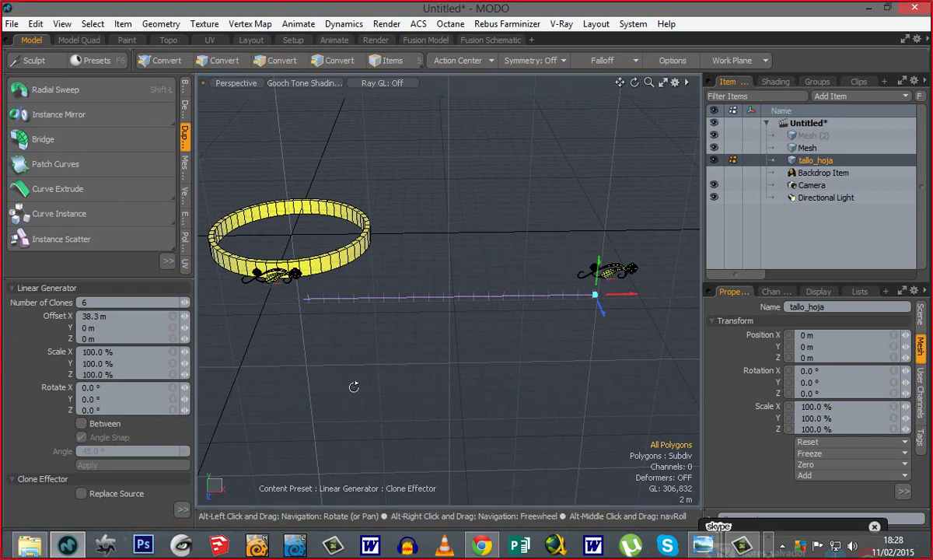
alt+drag(354, 385, 464, 392)
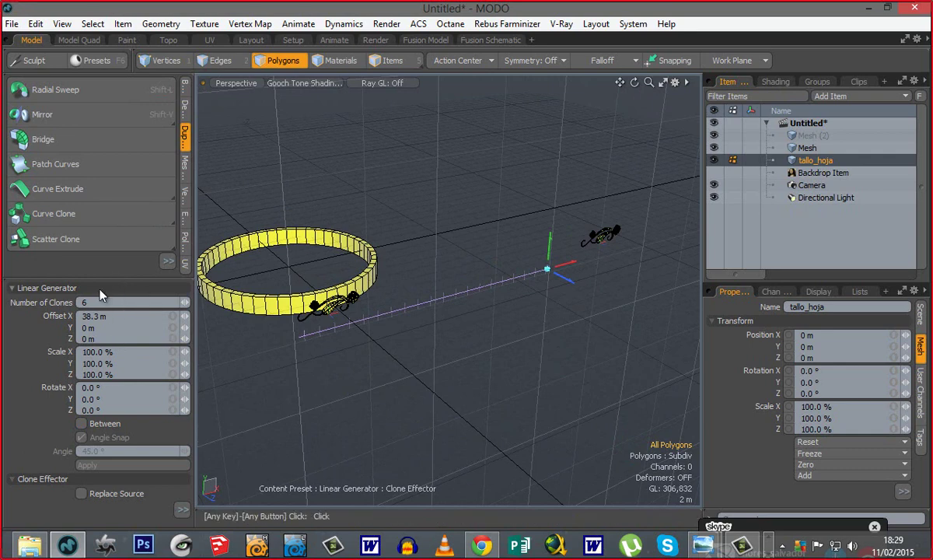
mouse_move(97, 277)
mouse_down()
mouse_move(87, 406)
mouse_move(93, 246)
mouse_up()
alt+shift+drag(519, 344, 465, 360)
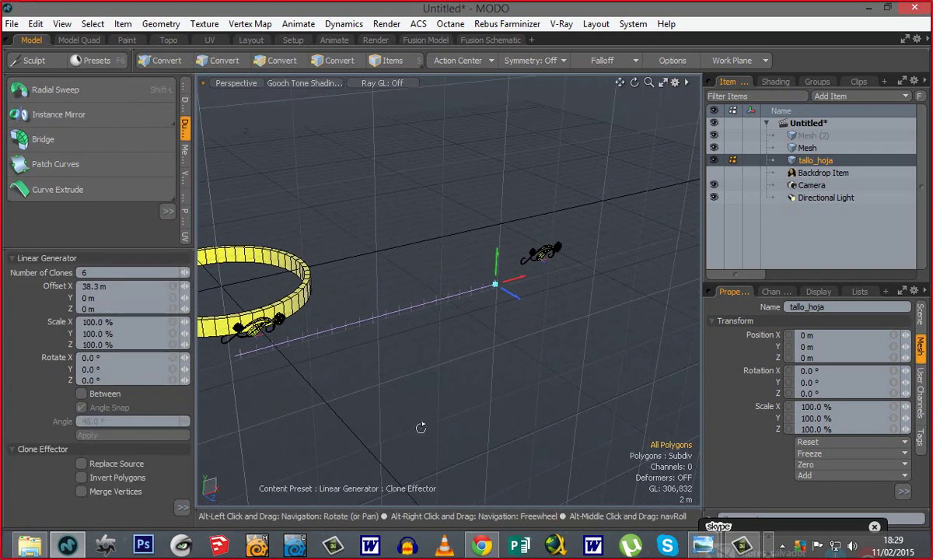
alt+drag(421, 427, 573, 402)
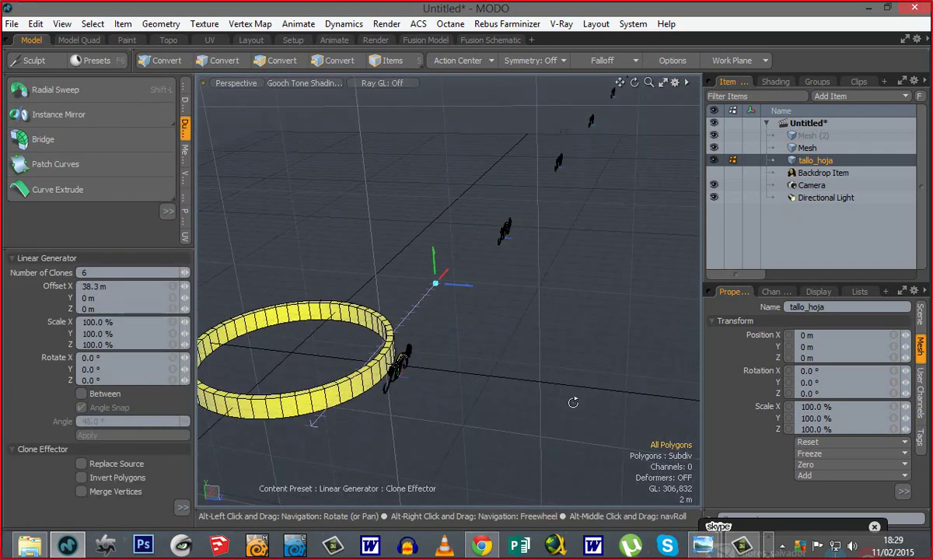
click(82, 393)
Step: Extend the clone row to a 58 m X offset with 9 clones and finish the Clone operation
alt+drag(444, 329, 463, 424)
ctrl+alt+drag(475, 357, 427, 344)
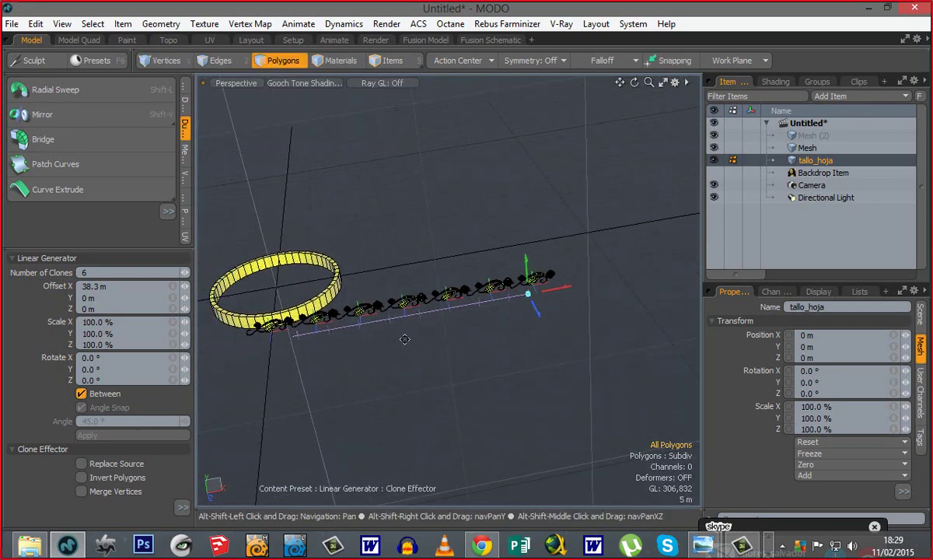
alt+drag(498, 396, 518, 440)
alt+shift+drag(518, 362, 490, 363)
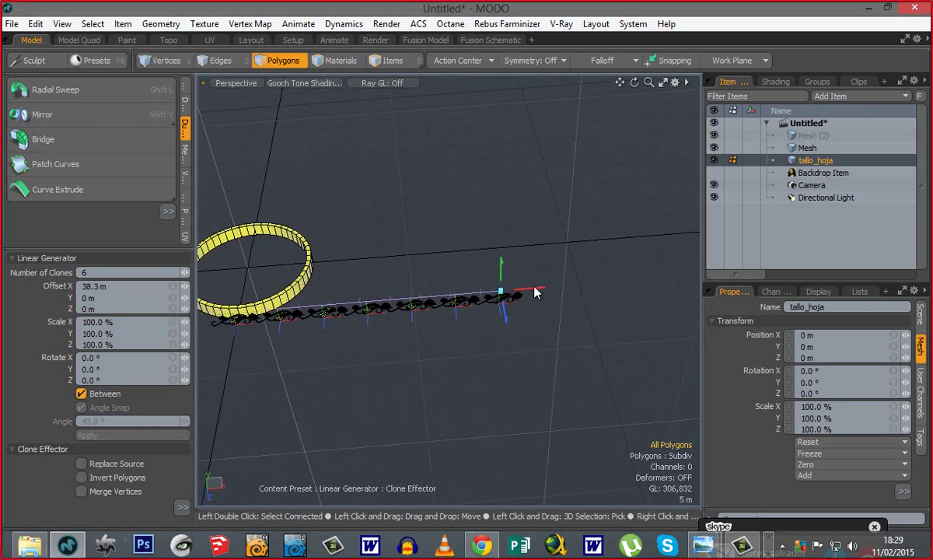
mouse_move(534, 293)
mouse_down()
mouse_move(683, 280)
mouse_move(653, 281)
mouse_up()
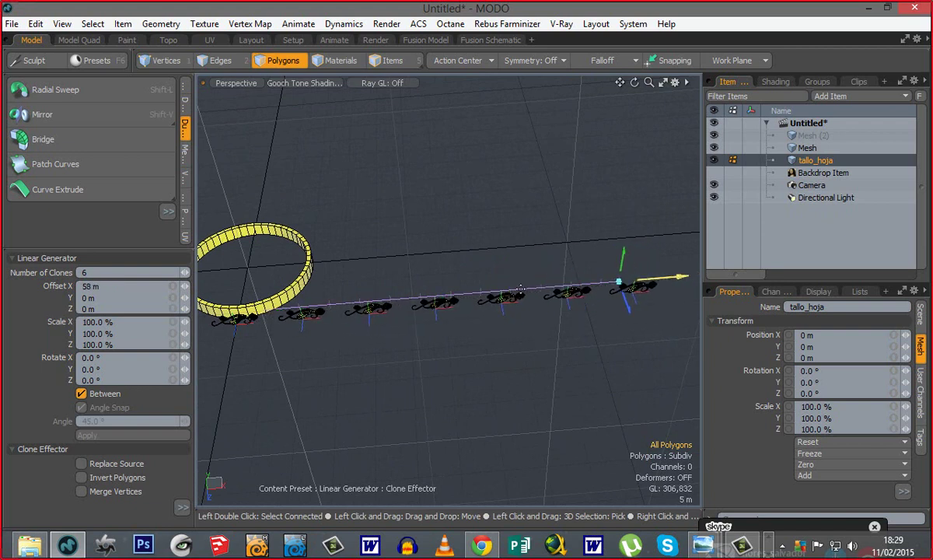
click(187, 272)
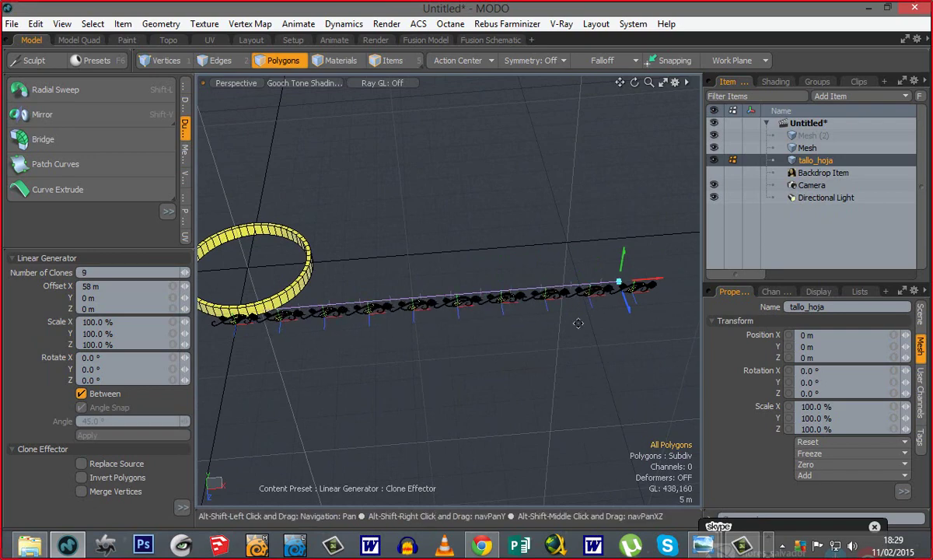
alt+shift+drag(579, 323, 480, 337)
ctrl+alt+drag(514, 297, 675, 330)
alt+drag(516, 398, 508, 310)
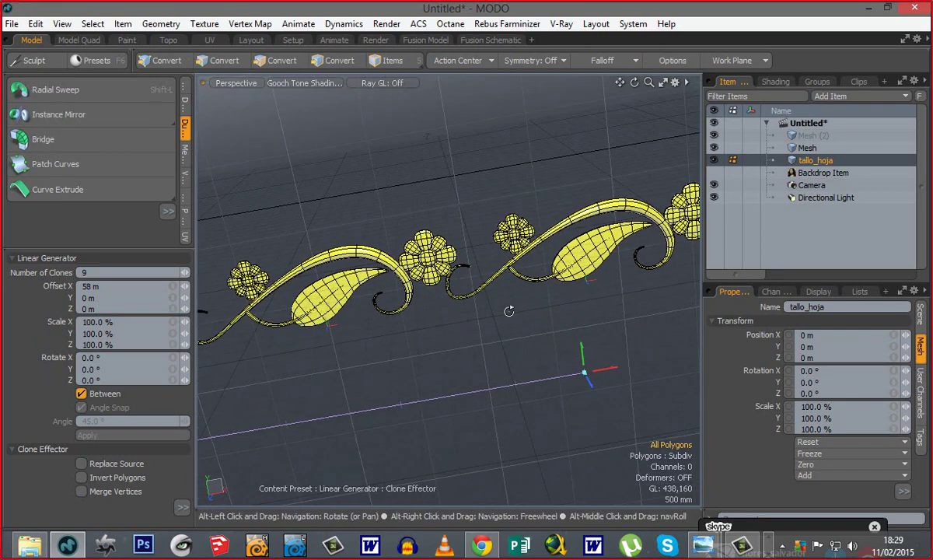
ctrl+alt+drag(489, 277, 556, 286)
mouse_move(469, 301)
alt+mouse_down()
mouse_move(469, 274)
mouse_move(502, 254)
mouse_move(502, 288)
mouse_move(469, 316)
mouse_move(349, 371)
mouse_move(359, 392)
mouse_move(384, 369)
alt+mouse_up()
key(space)
Step: Hide the ring item Mesh so that only the row of cloned ornaments is displayed
alt+shift+drag(314, 381, 392, 375)
alt+shift+drag(467, 383, 404, 371)
alt+shift+drag(302, 323, 526, 420)
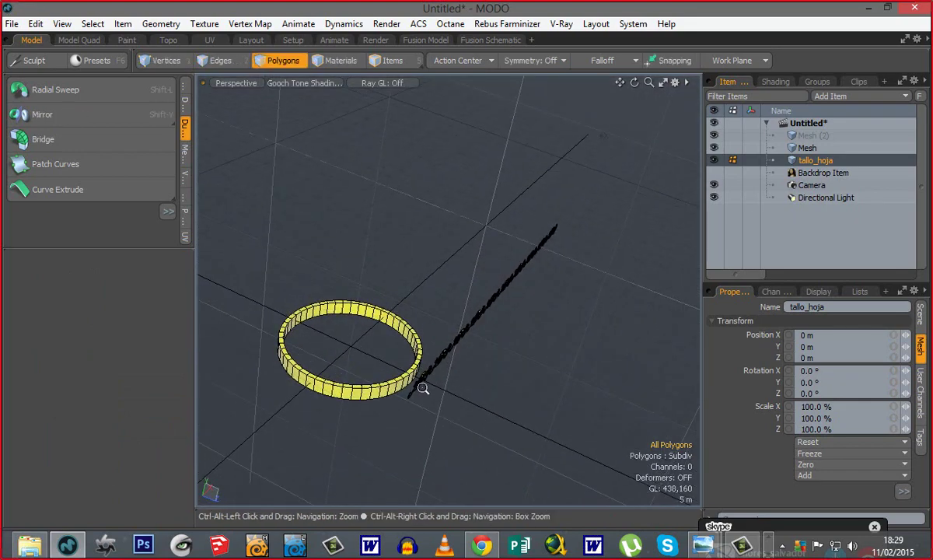
ctrl+alt+drag(423, 390, 639, 276)
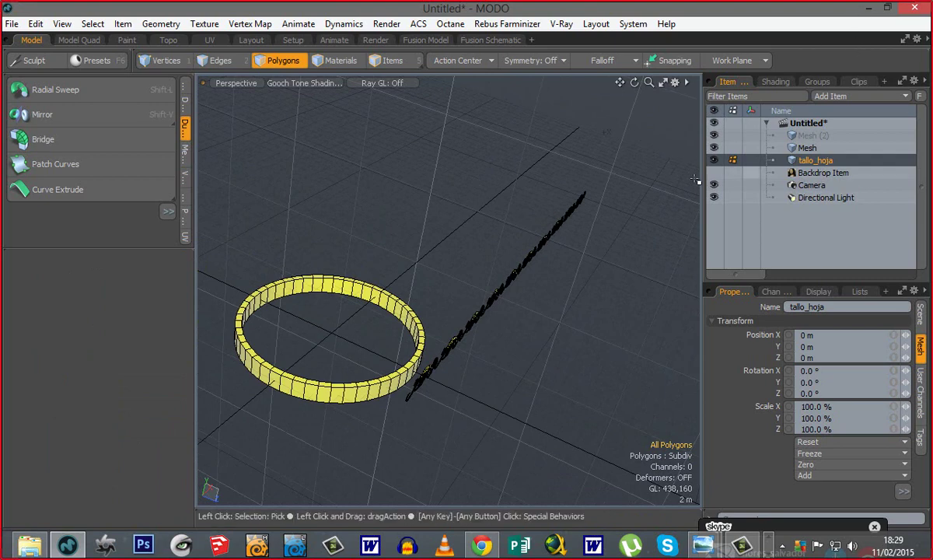
click(714, 148)
mouse_move(515, 315)
alt+mouse_down()
mouse_move(502, 322)
mouse_move(531, 254)
mouse_move(484, 243)
mouse_move(493, 299)
mouse_move(579, 344)
mouse_move(482, 330)
alt+mouse_up()
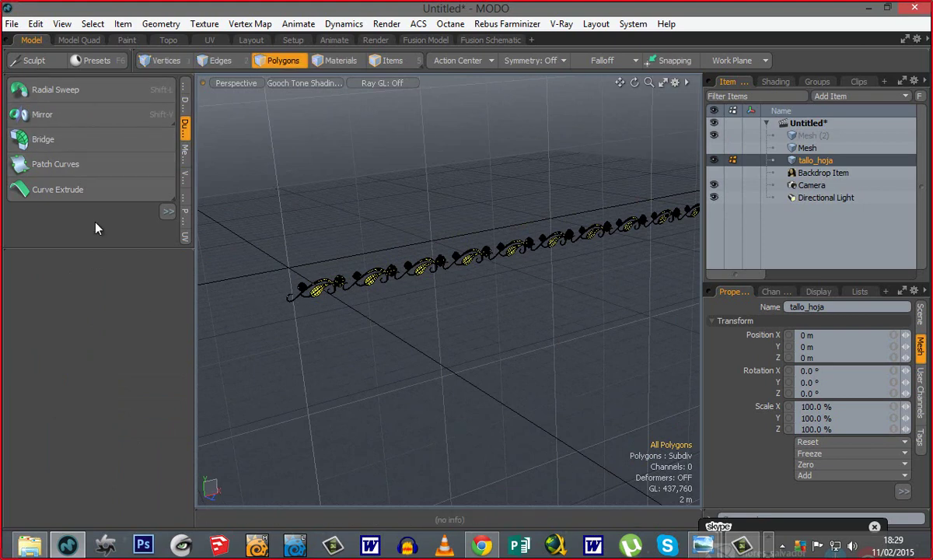
Step: Activate the Bend tool and place its center at the starting tip of the ornament row in the Front view
drag(120, 263, 100, 395)
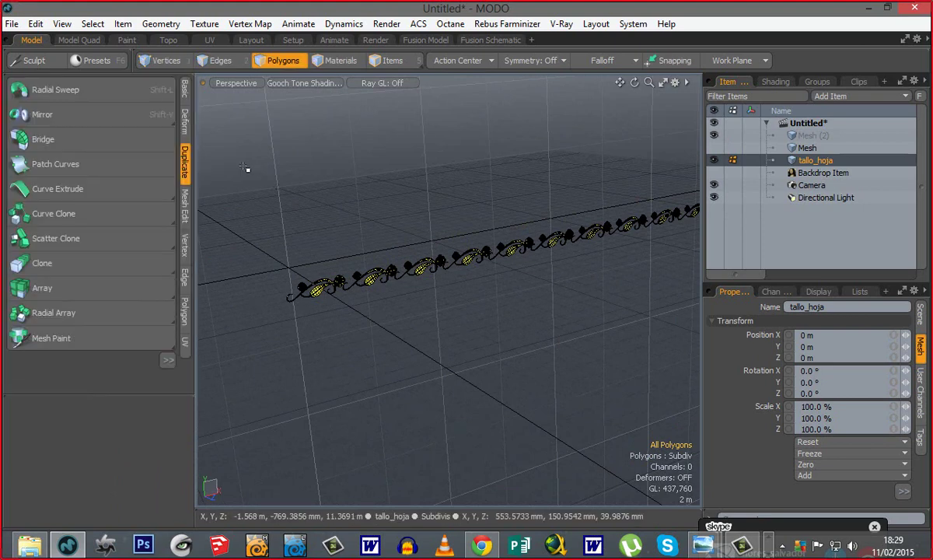
click(185, 116)
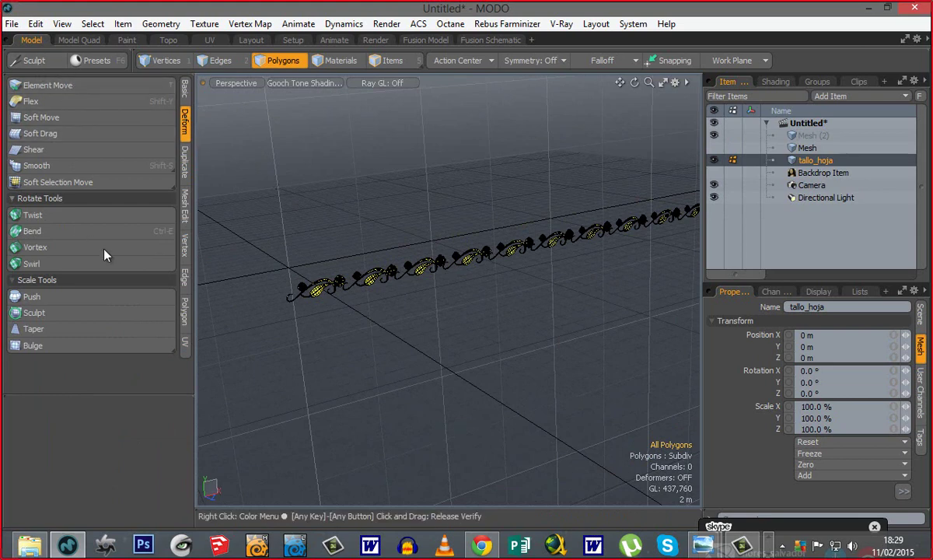
click(44, 232)
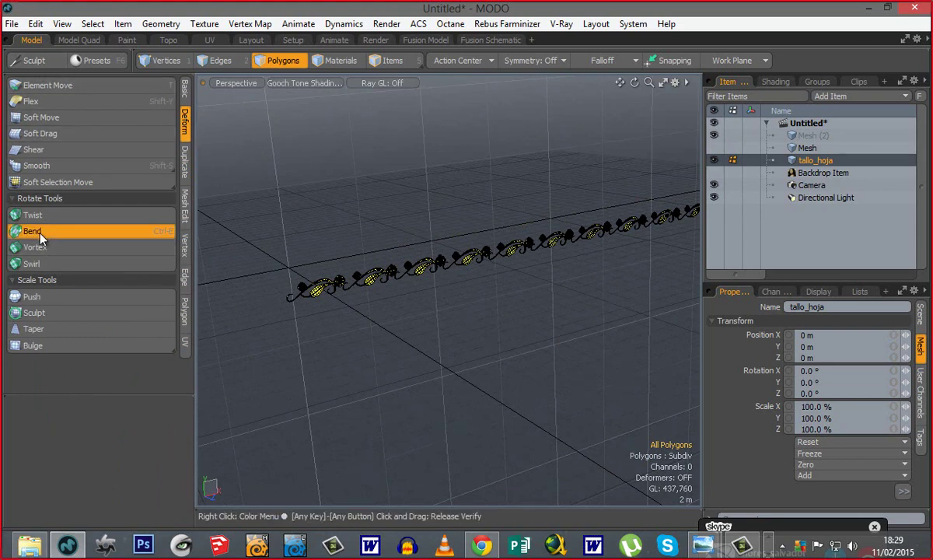
ctrl+alt+drag(312, 295, 395, 289)
alt+drag(350, 338, 316, 321)
key(ctrl+space)
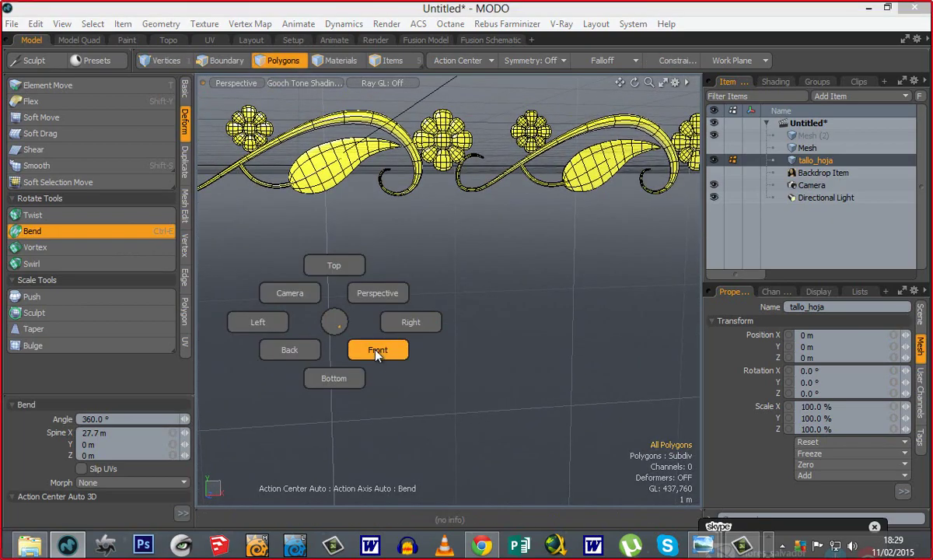
click(377, 353)
ctrl+alt+drag(467, 369, 393, 342)
alt+shift+drag(350, 267, 404, 299)
ctrl+alt+drag(325, 234, 435, 272)
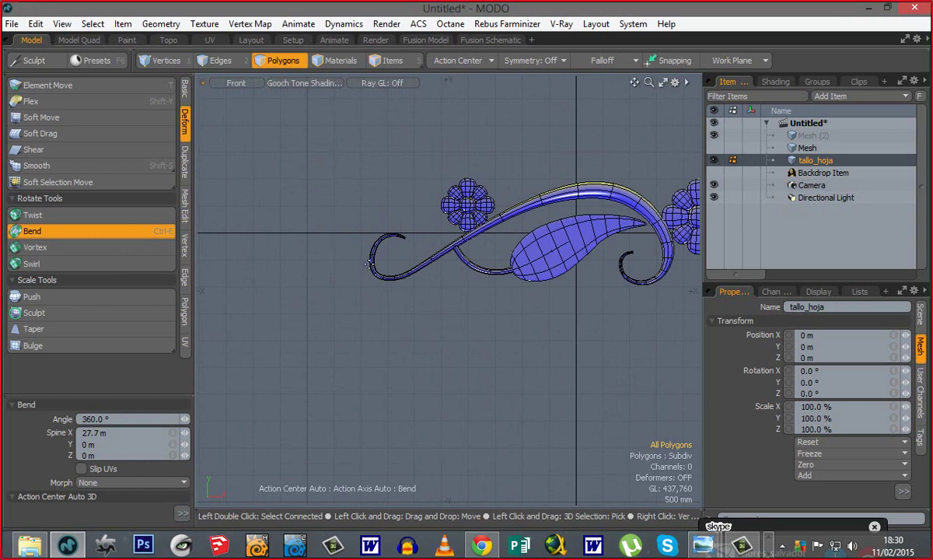
ctrl+alt+drag(501, 325, 358, 332)
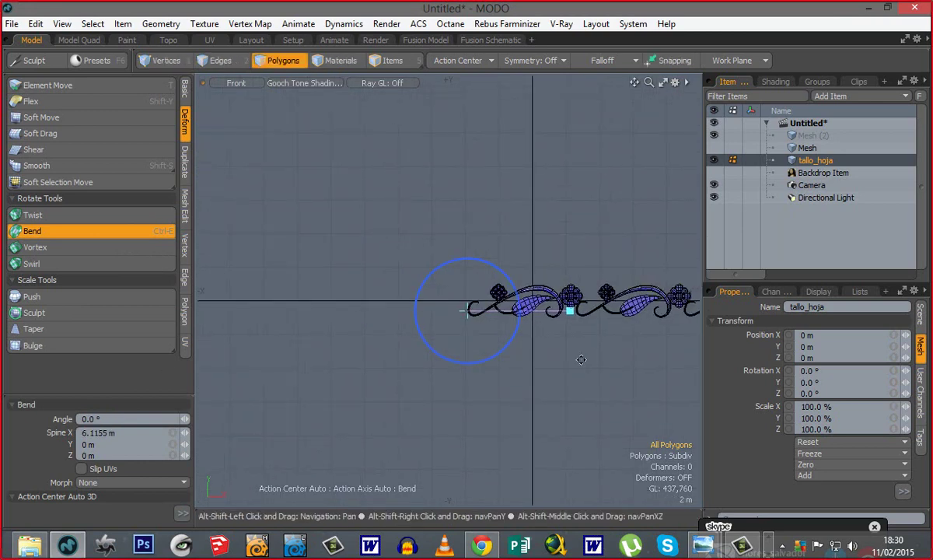
Step: Stretch the bend spine straight along X to the far end of the ornament row, about 64.9 m long
alt+shift+drag(581, 358, 365, 338)
ctrl+alt+drag(486, 364, 308, 366)
alt+shift+drag(537, 382, 344, 325)
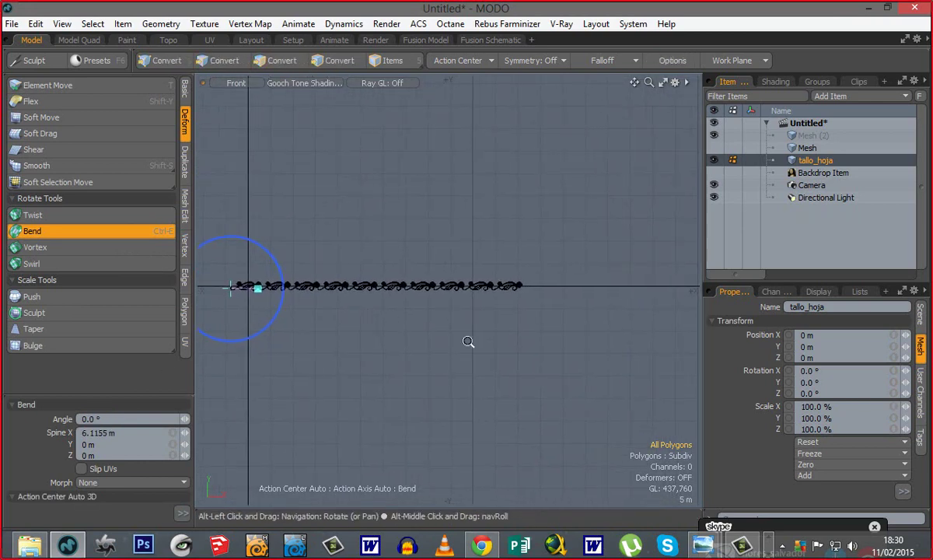
ctrl+alt+drag(469, 341, 378, 307)
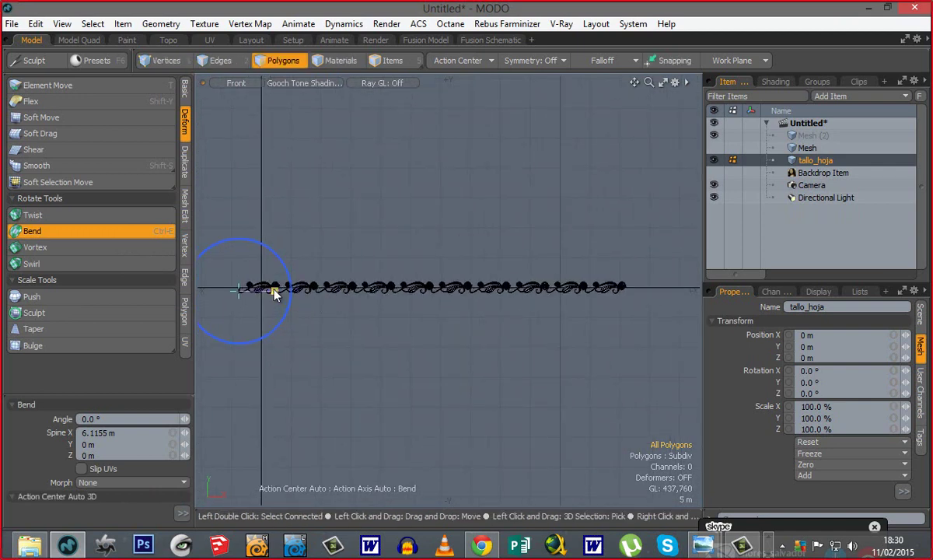
ctrl+drag(276, 293, 278, 294)
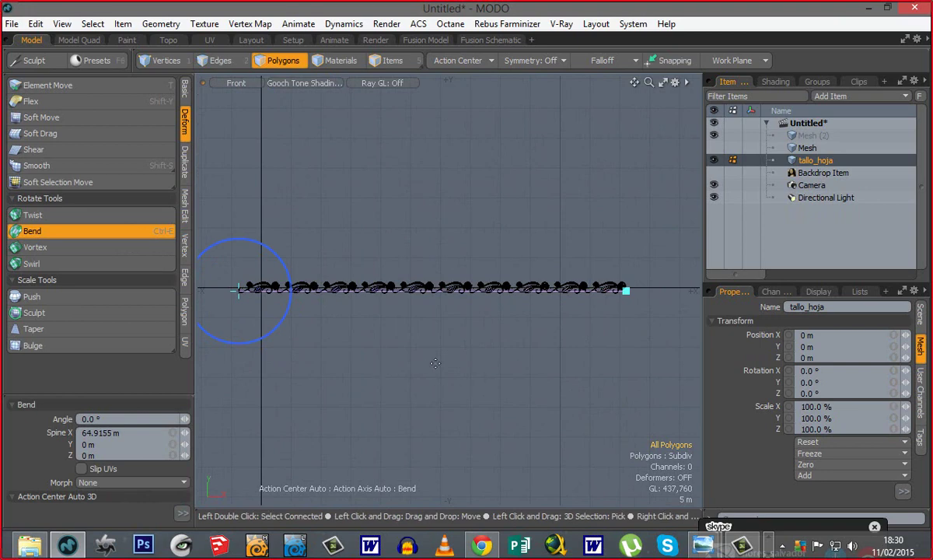
Step: Align the bend center with the start of the ornament row in the Top view, at about X -3.76 m and Z 11.4 m
key(ctrl+space)
click(468, 346)
alt+drag(498, 355, 447, 371)
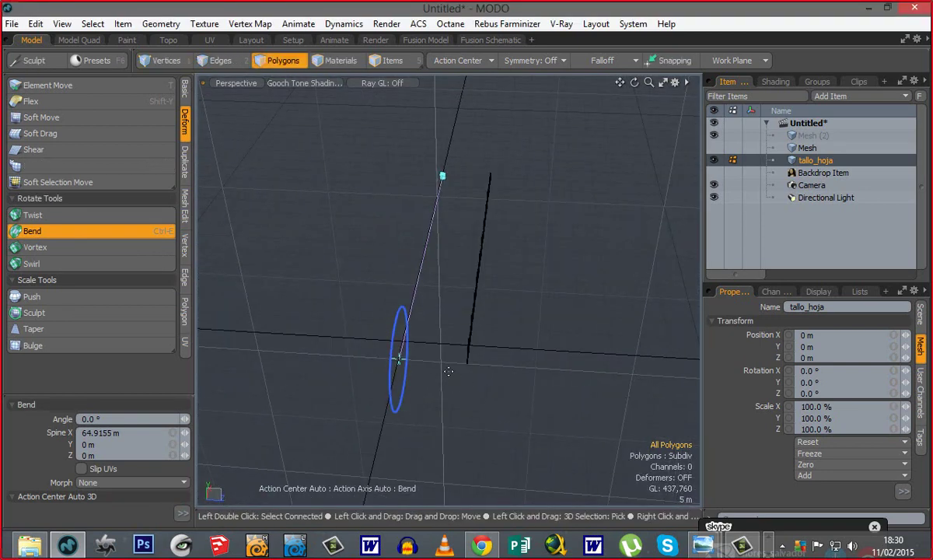
key(ctrl+space)
click(451, 321)
alt+shift+drag(560, 352, 774, 381)
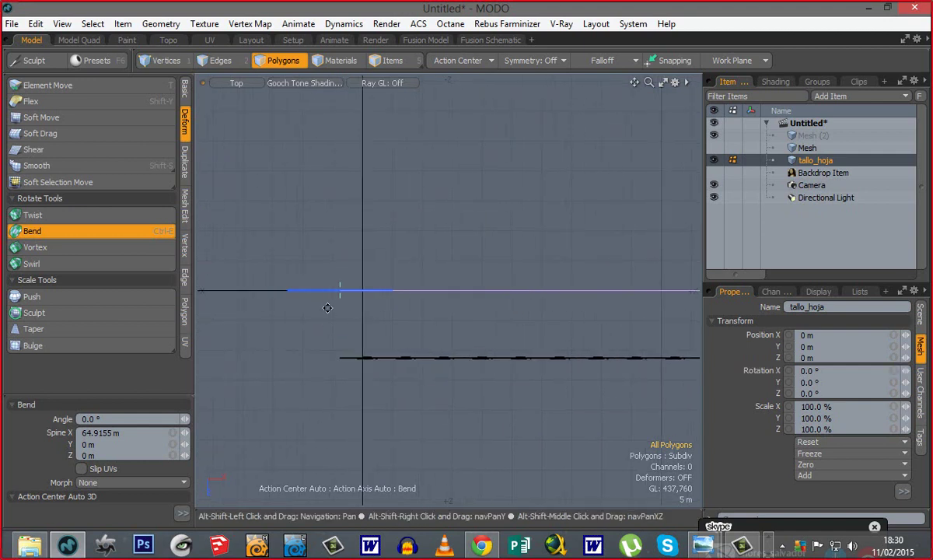
ctrl+alt+drag(341, 320, 549, 295)
alt+shift+drag(345, 286, 349, 228)
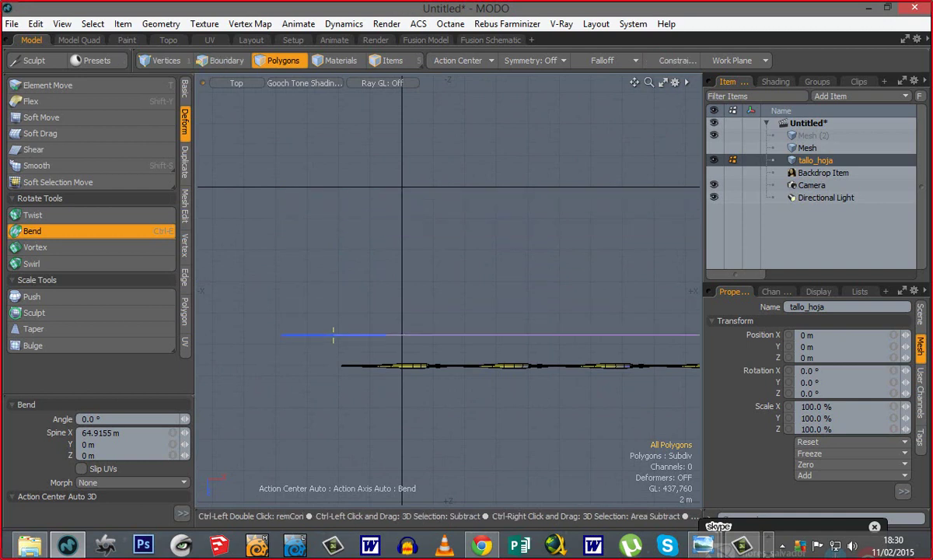
drag(334, 335, 343, 366)
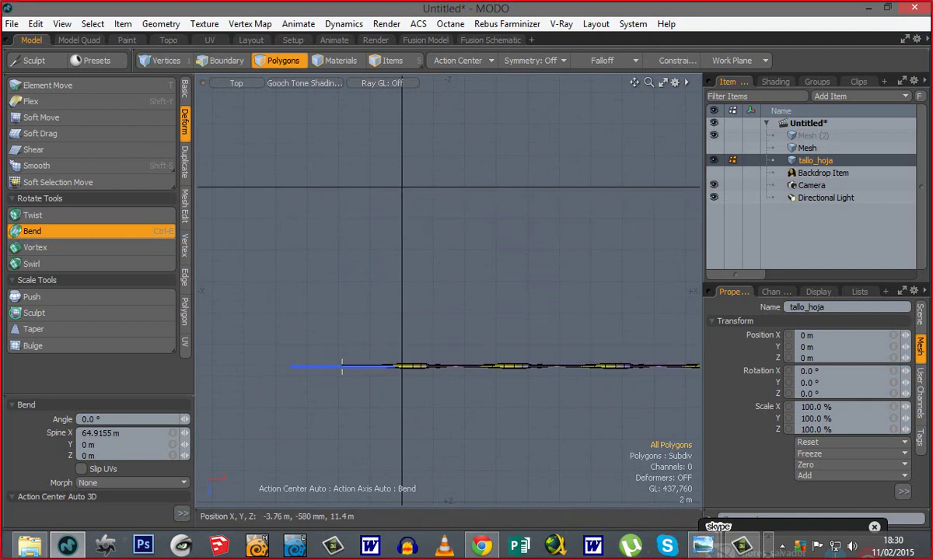
Step: Switch to the Perspective view around the ornament row and reveal the full Bend tool settings, including action center and axis
ctrl+alt+drag(429, 335, 373, 336)
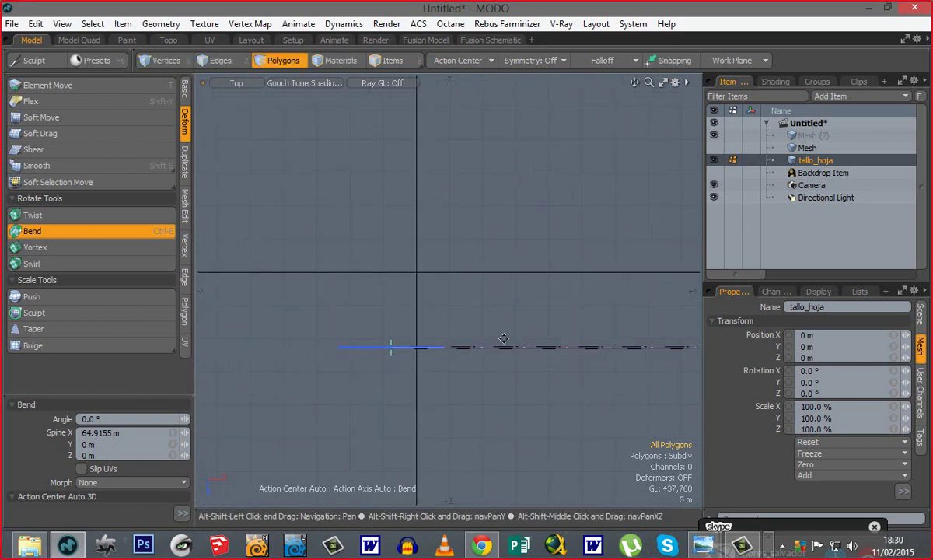
alt+shift+drag(502, 340, 418, 329)
key(ctrl+space)
click(492, 377)
alt+drag(497, 314, 443, 302)
alt+shift+drag(443, 301, 482, 274)
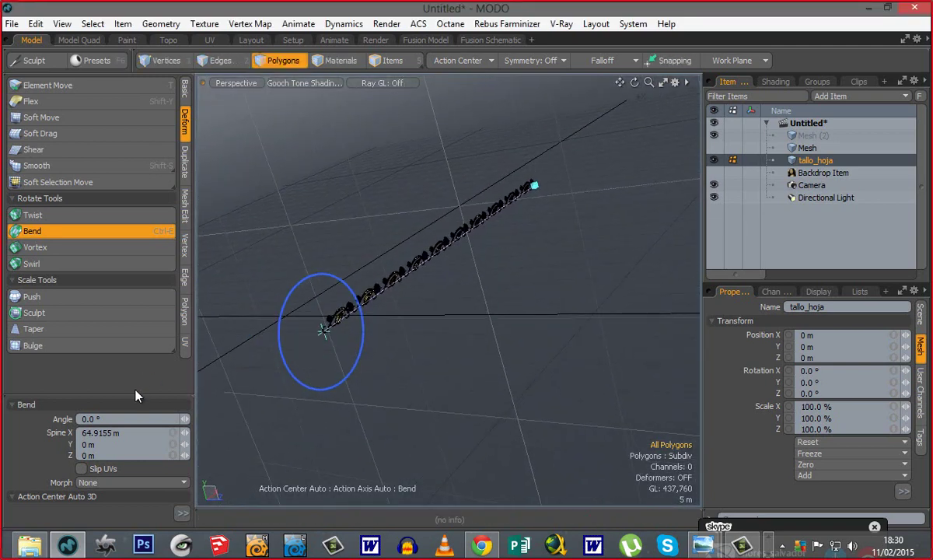
drag(133, 395, 132, 261)
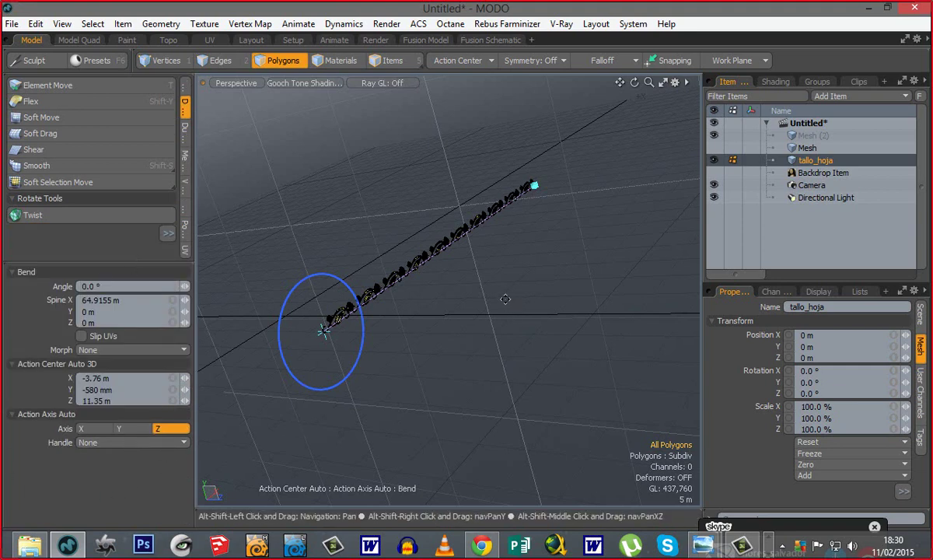
alt+shift+drag(504, 298, 557, 295)
alt+drag(537, 393, 462, 397)
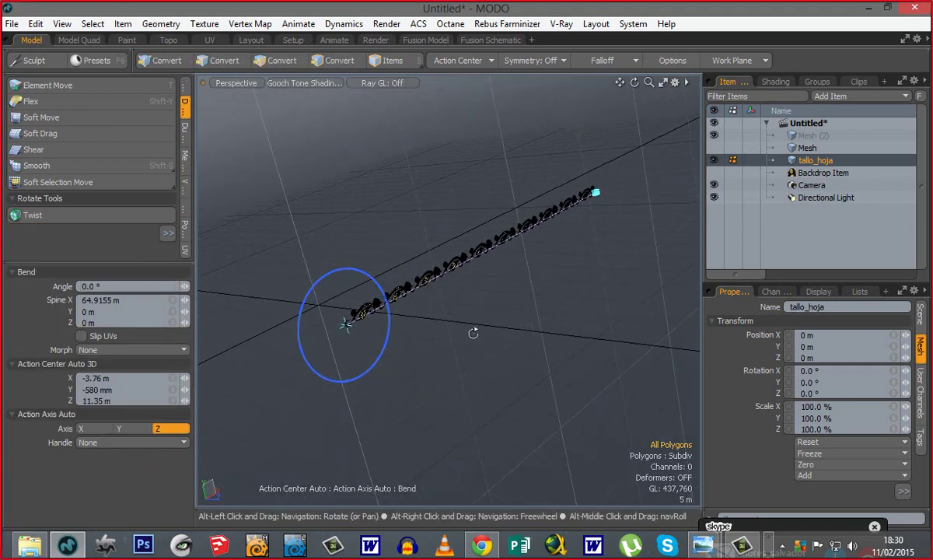
alt+drag(475, 331, 379, 352)
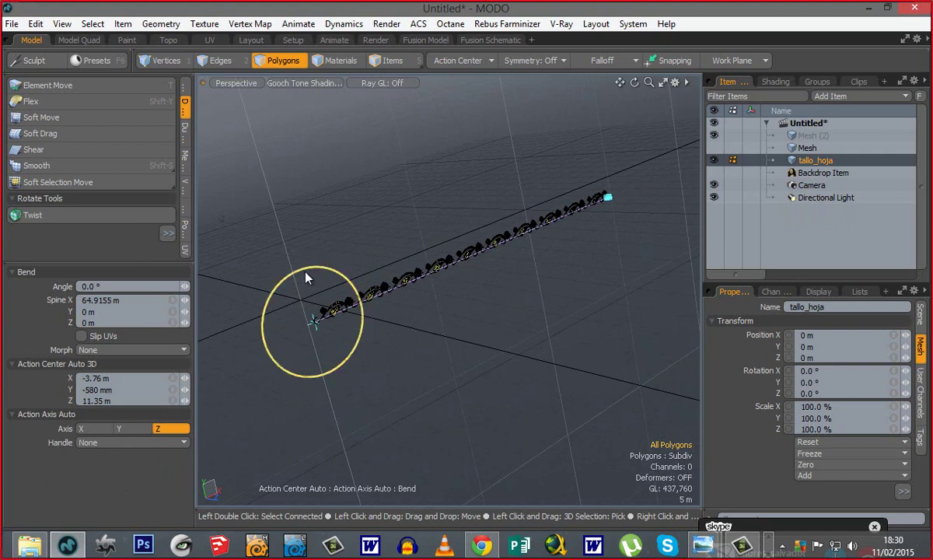
Step: Try bending the ornament row about the Z axis by about -37°, and undo it
drag(303, 271, 276, 294)
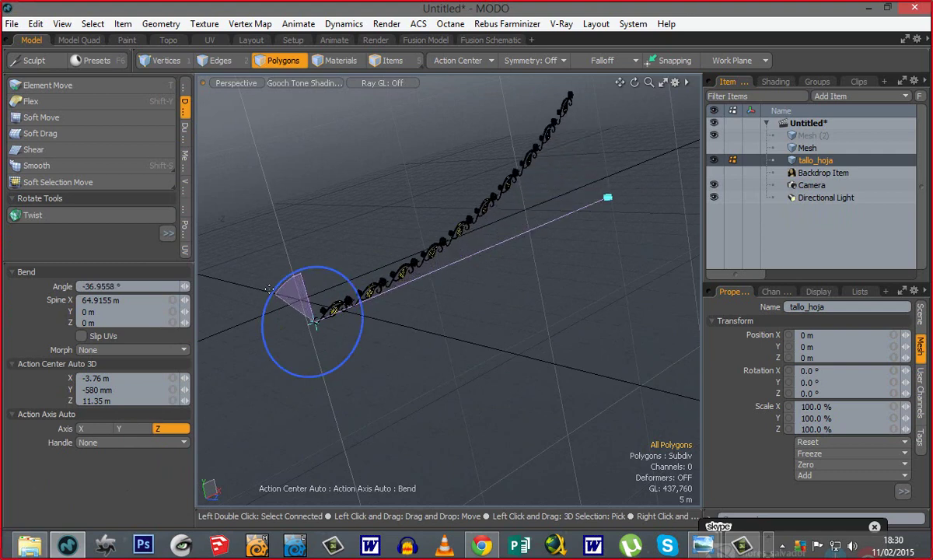
key(ctrl+z)
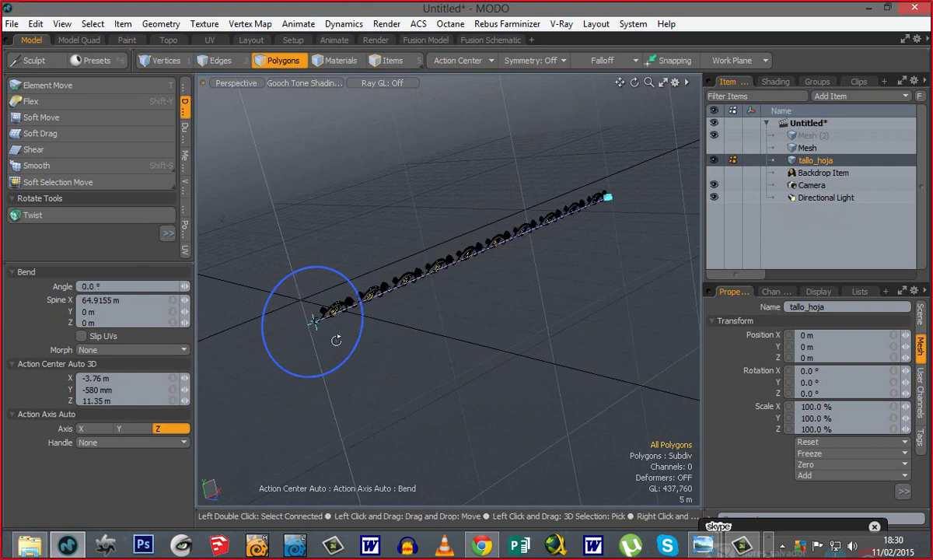
alt+drag(338, 339, 378, 337)
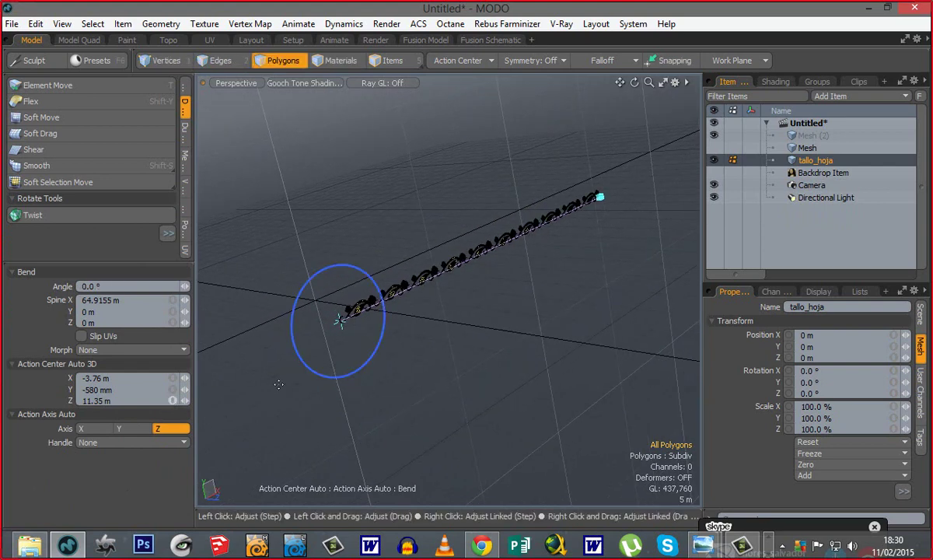
alt+drag(445, 353, 492, 375)
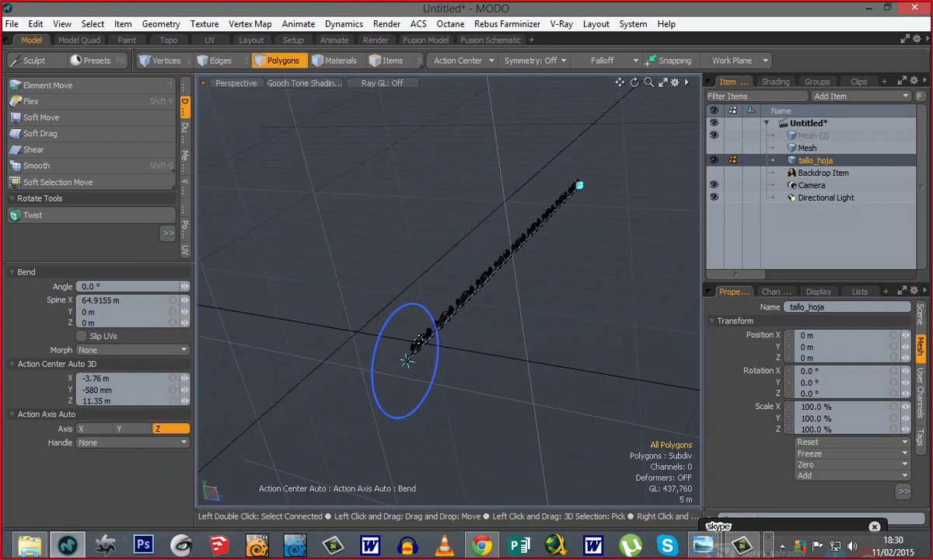
Step: Set the bend axis to Y and bend the ornament row by 360° into a full circle
click(128, 429)
alt+drag(522, 373, 479, 394)
alt+shift+drag(479, 394, 443, 373)
alt+drag(443, 373, 406, 402)
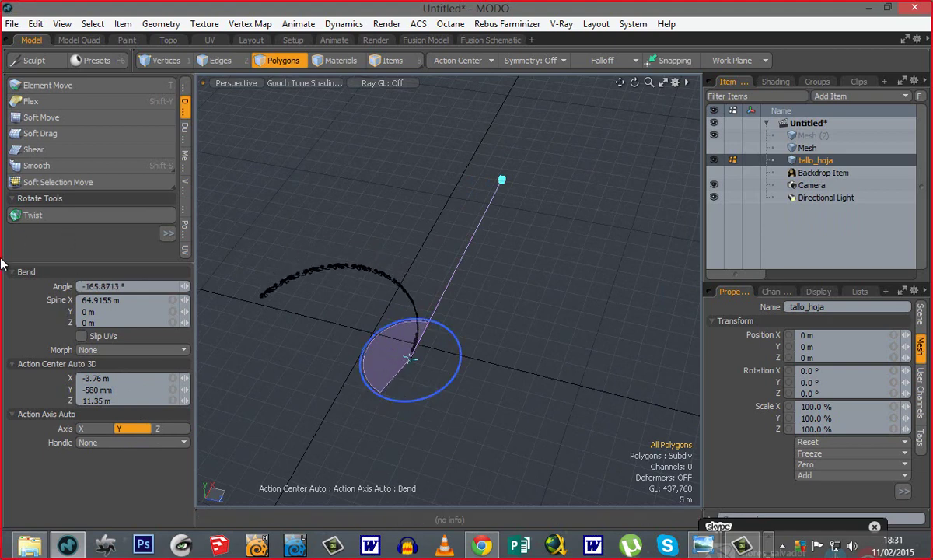
drag(87, 286, 81, 287)
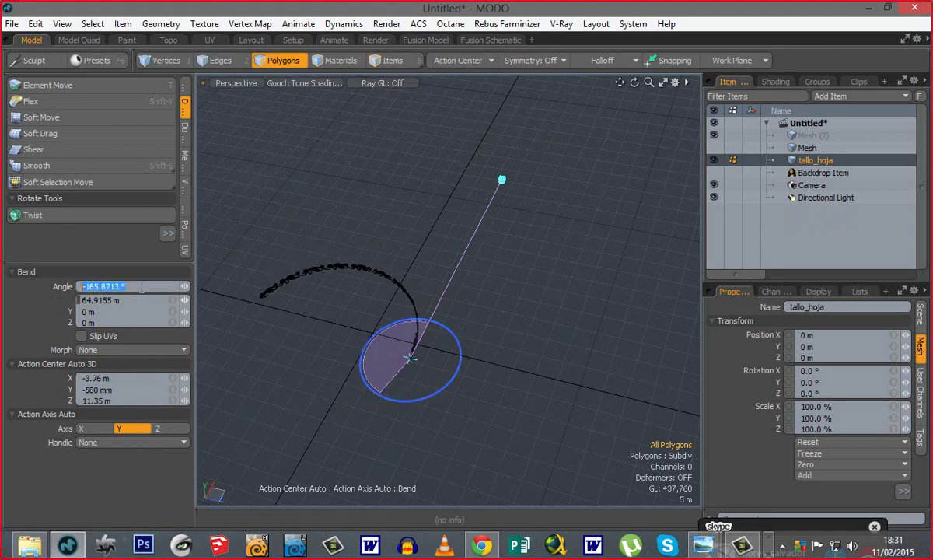
click(123, 287)
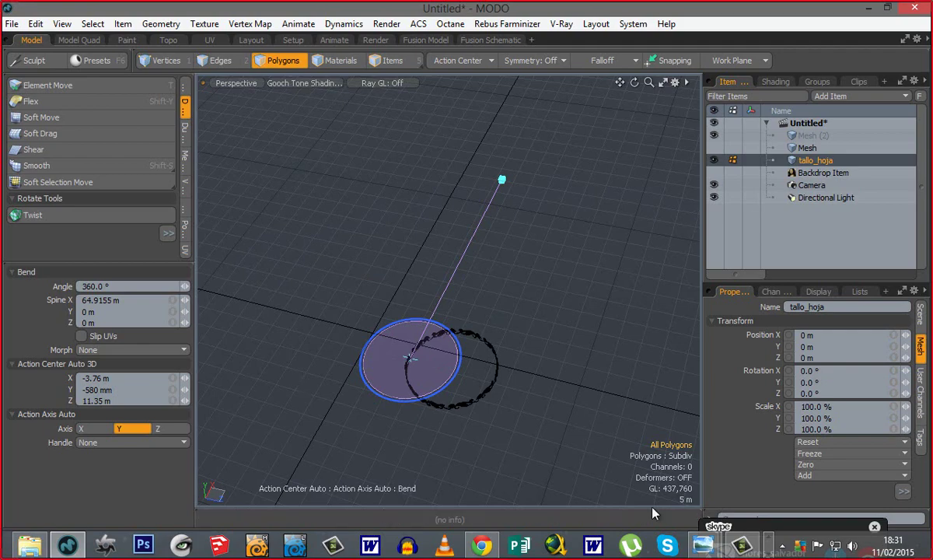
Step: Examine the seam where the first and last ornaments of the bent circle meet
ctrl+alt+drag(413, 362, 593, 398)
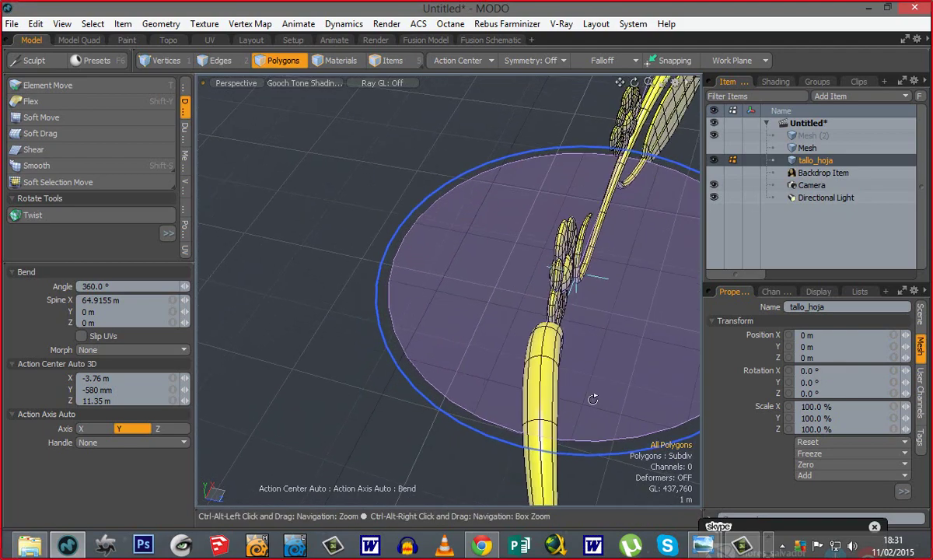
alt+shift+drag(564, 432, 454, 352)
key(a)
alt+drag(527, 371, 568, 273)
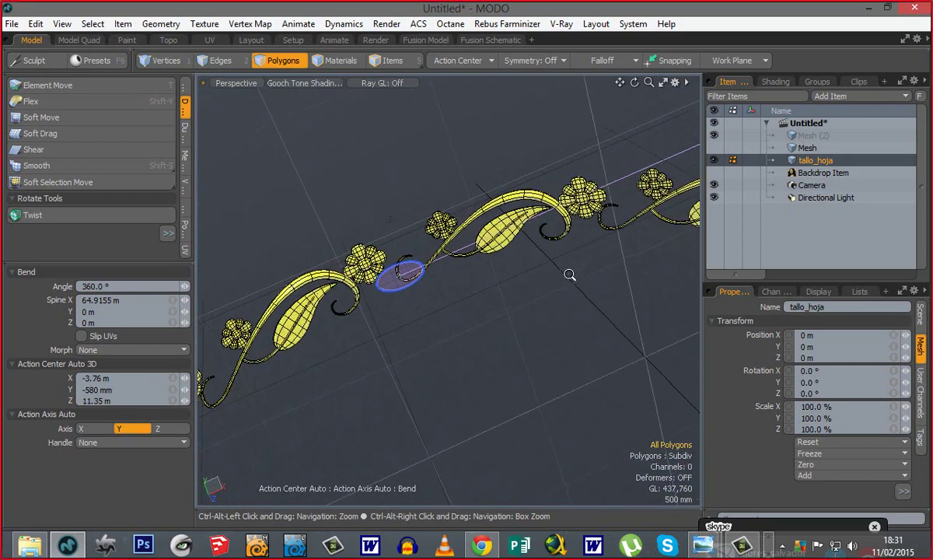
alt+drag(404, 269, 343, 260)
alt+drag(371, 377, 292, 378)
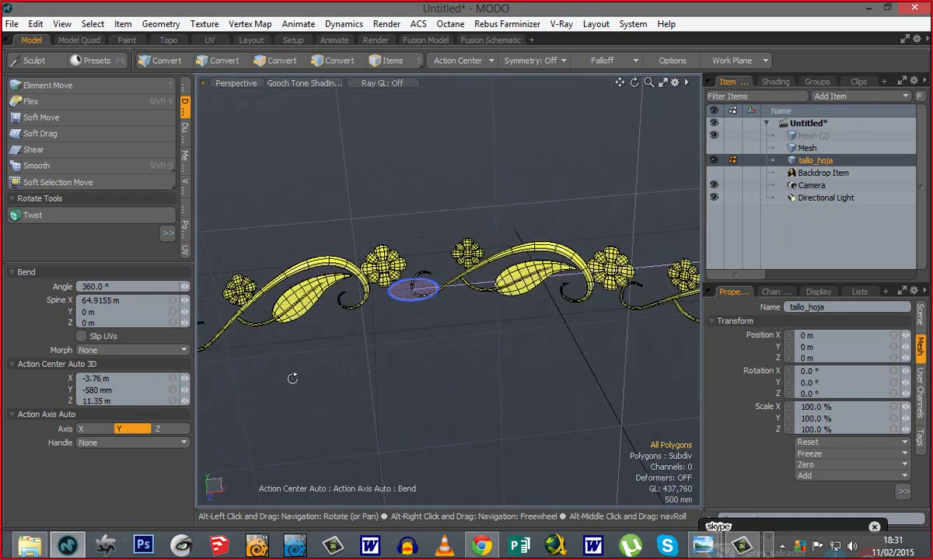
Step: Shift the bend center at the seam to about X -3.87 m and Y -510 mm
ctrl+alt+drag(428, 292, 409, 288)
ctrl+alt+drag(389, 360, 327, 360)
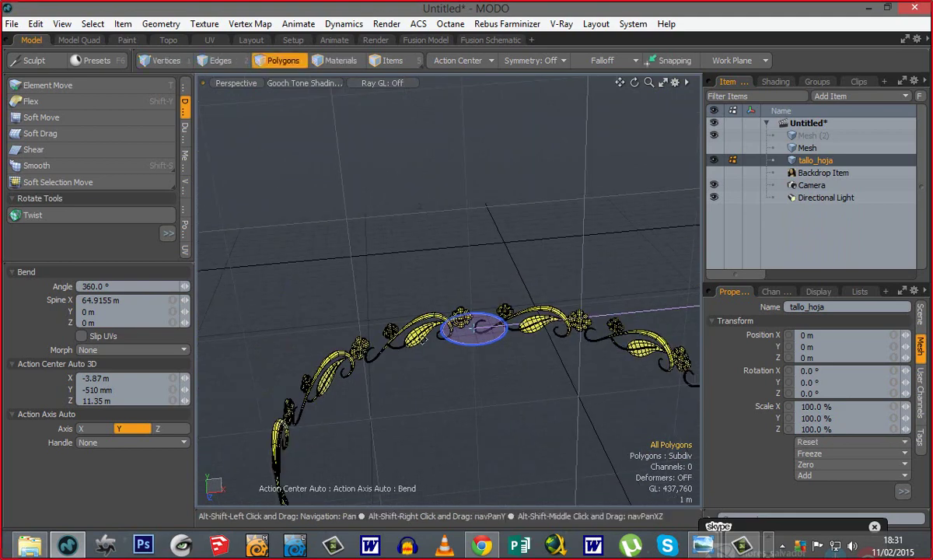
alt+shift+drag(623, 374, 578, 333)
ctrl+alt+drag(314, 323, 622, 342)
alt+shift+drag(467, 331, 502, 322)
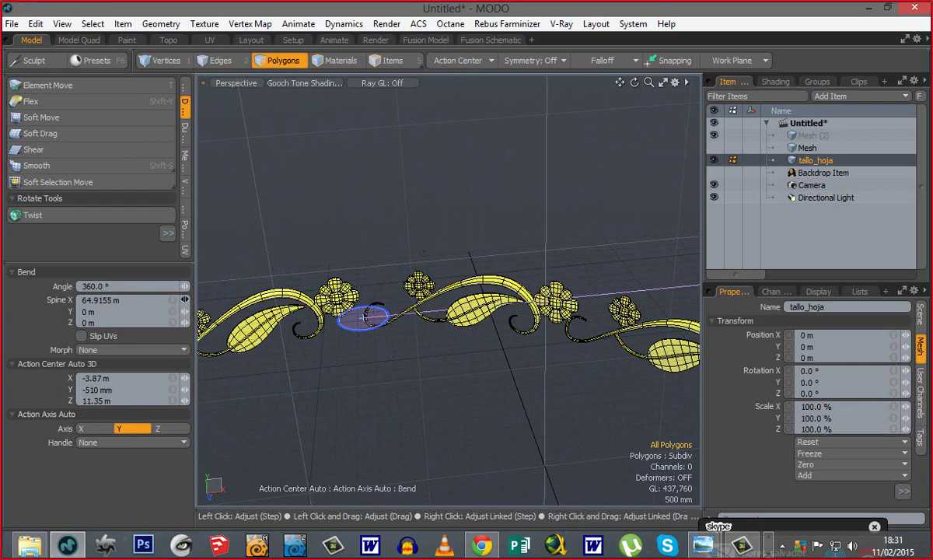
Step: Try a longer bend spine of 66.1 m along X and check the spacing at the seam
mouse_move(184, 299)
mouse_down()
mouse_move(171, 300)
mouse_move(185, 300)
mouse_up()
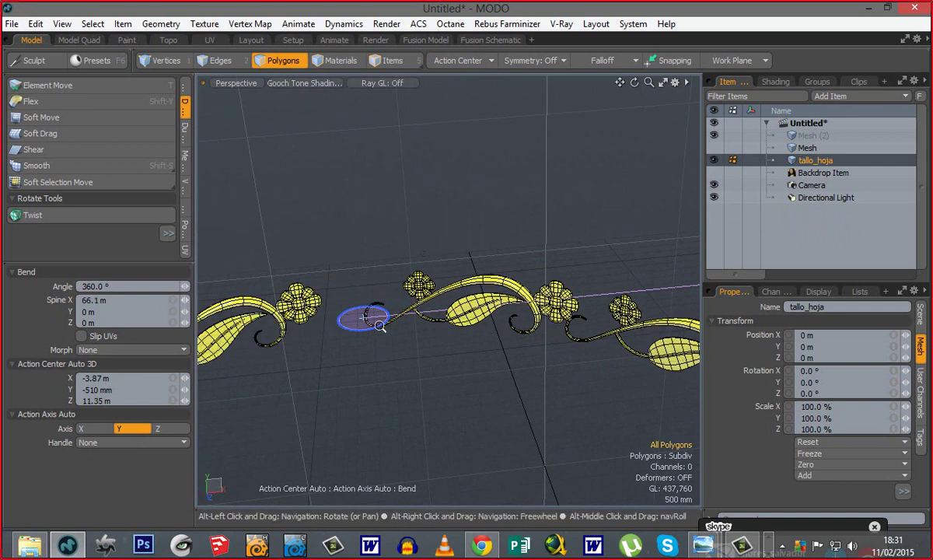
ctrl+alt+drag(359, 316, 365, 318)
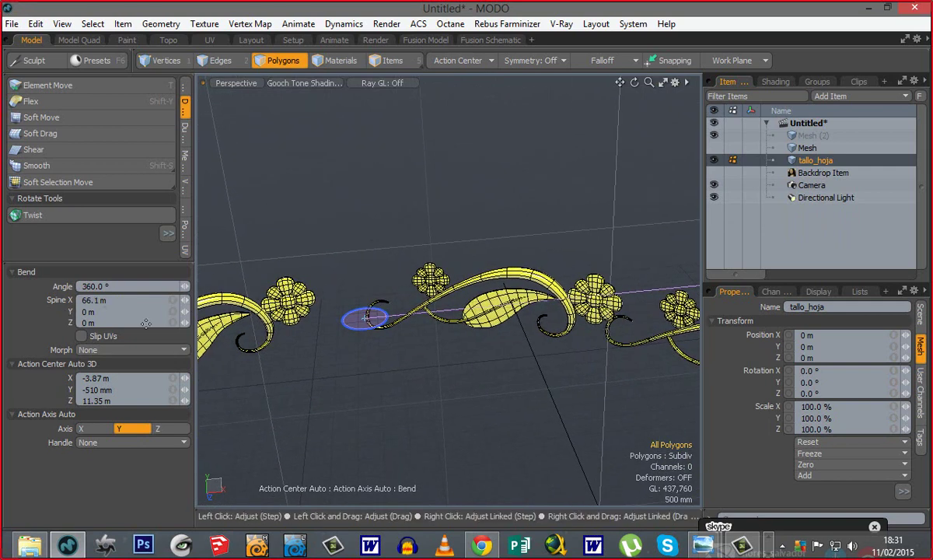
ctrl+alt+drag(287, 362, 159, 375)
alt+shift+drag(575, 375, 491, 380)
alt+drag(491, 379, 577, 358)
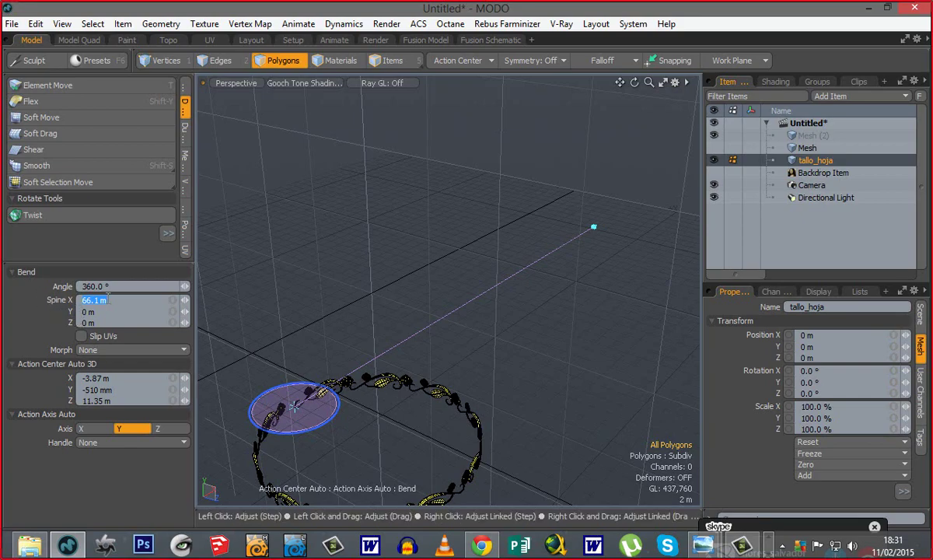
alt+shift+drag(385, 449, 334, 457)
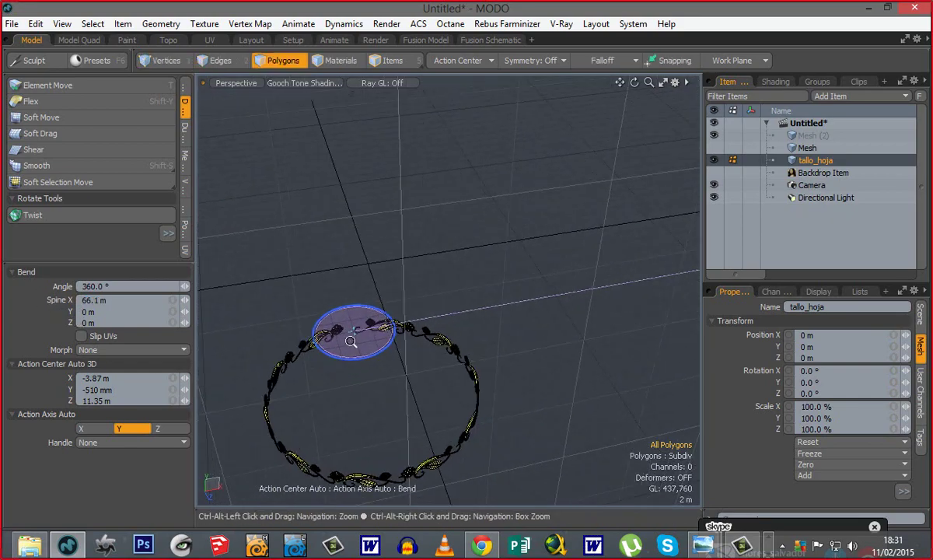
Step: Adjust the bend spine's X length to 64.4 m to bring the ornaments together at the seam
ctrl+alt+drag(349, 327, 595, 377)
alt+drag(456, 406, 398, 349)
click(187, 301)
click(188, 301)
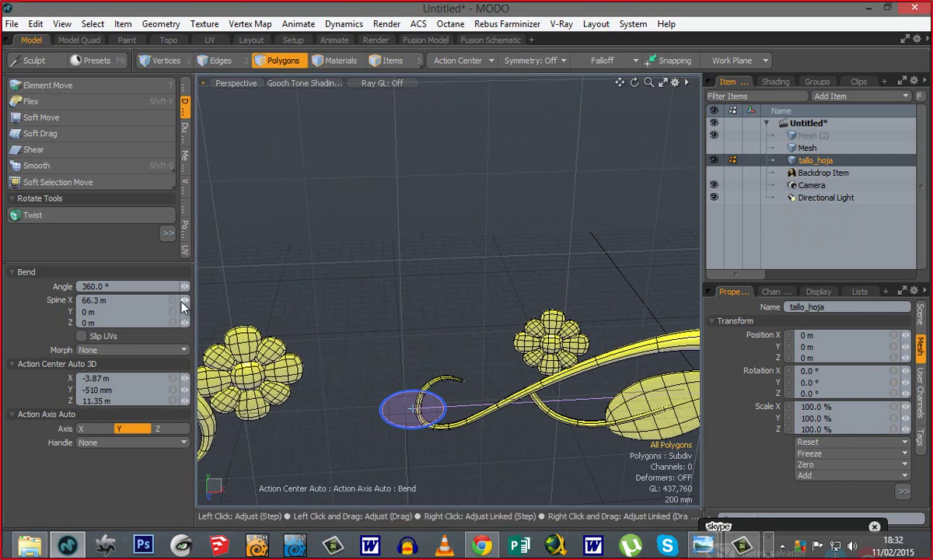
click(182, 301)
click(182, 302)
click(182, 301)
click(182, 302)
click(182, 302)
click(182, 301)
click(182, 302)
click(182, 302)
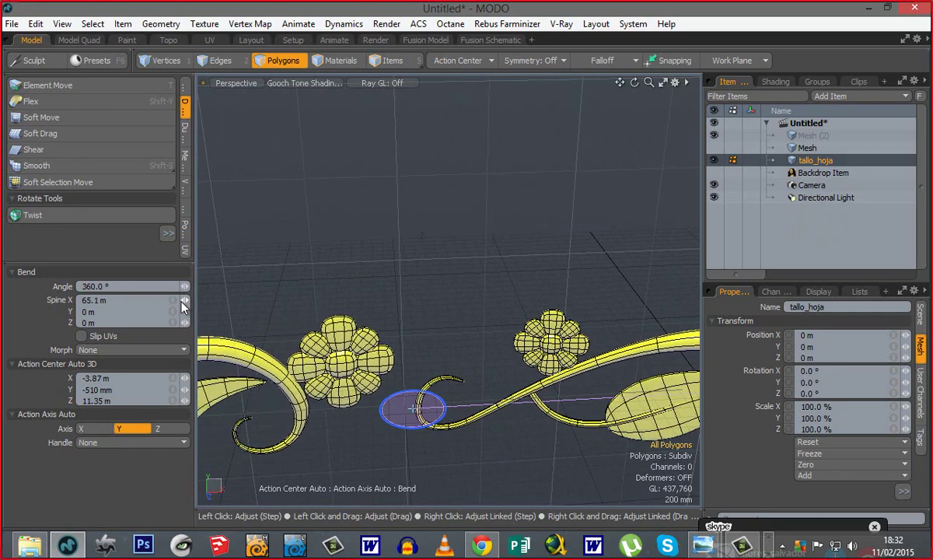
drag(181, 306, 181, 306)
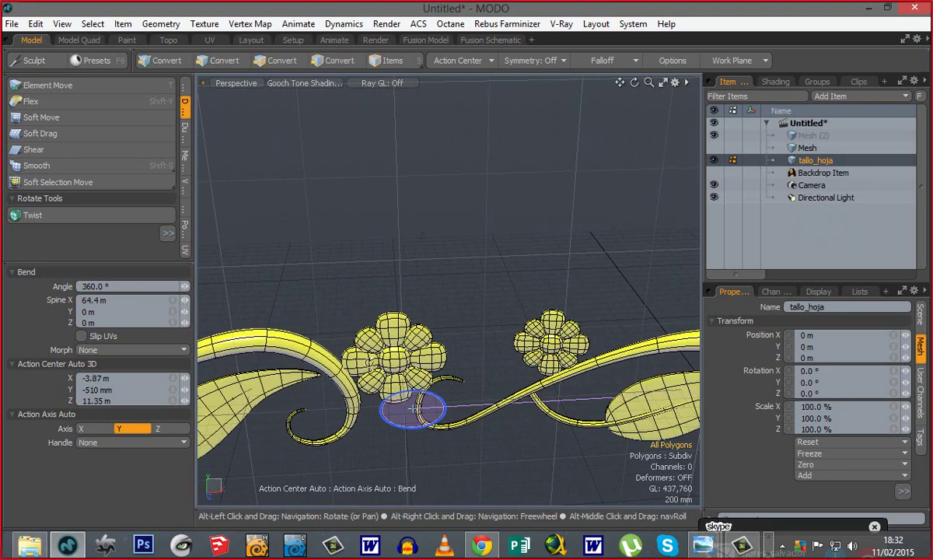
Step: Check the seam up close, drop the Bend tool and inspect the ornament circle from all around
alt+drag(380, 395, 551, 450)
ctrl+alt+drag(361, 362, 491, 380)
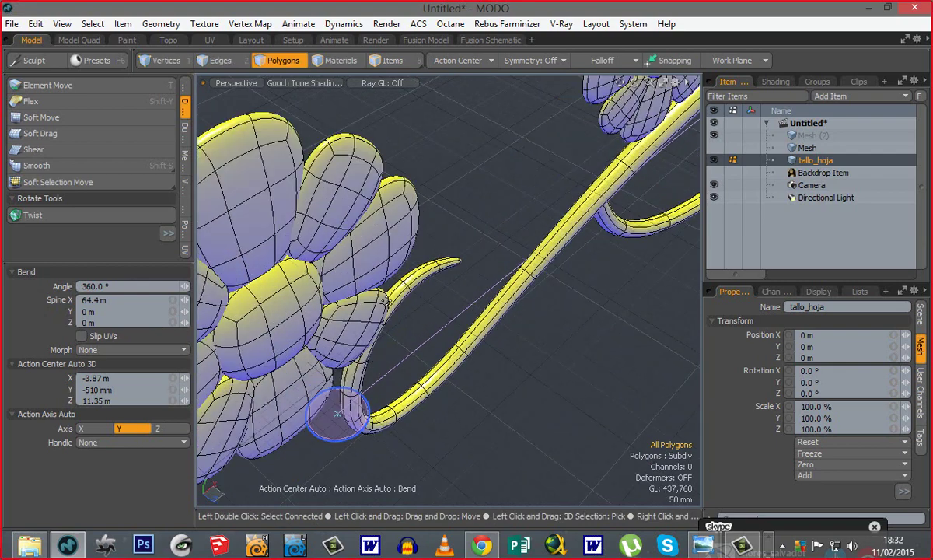
ctrl+alt+drag(390, 408, 183, 412)
key(space)
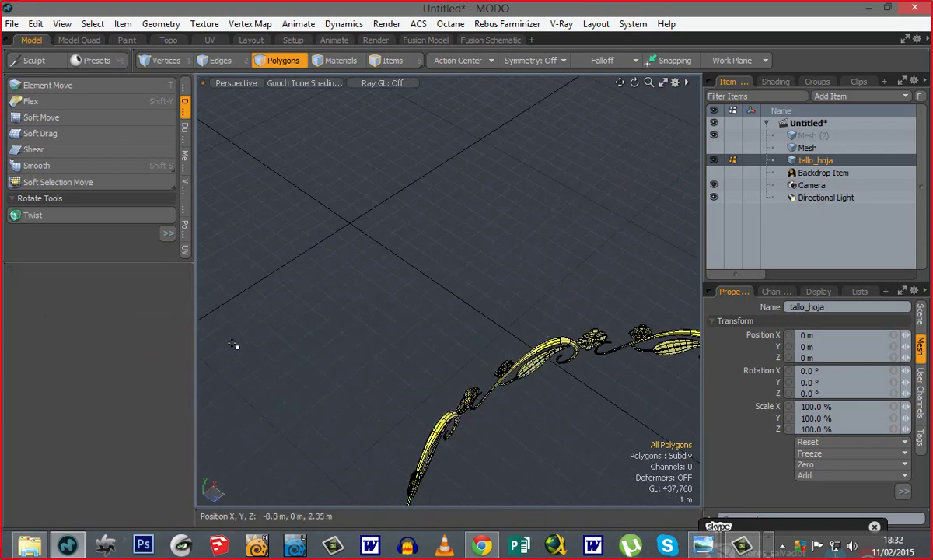
scroll(549, 382, down, 3)
alt+shift+drag(549, 411, 385, 233)
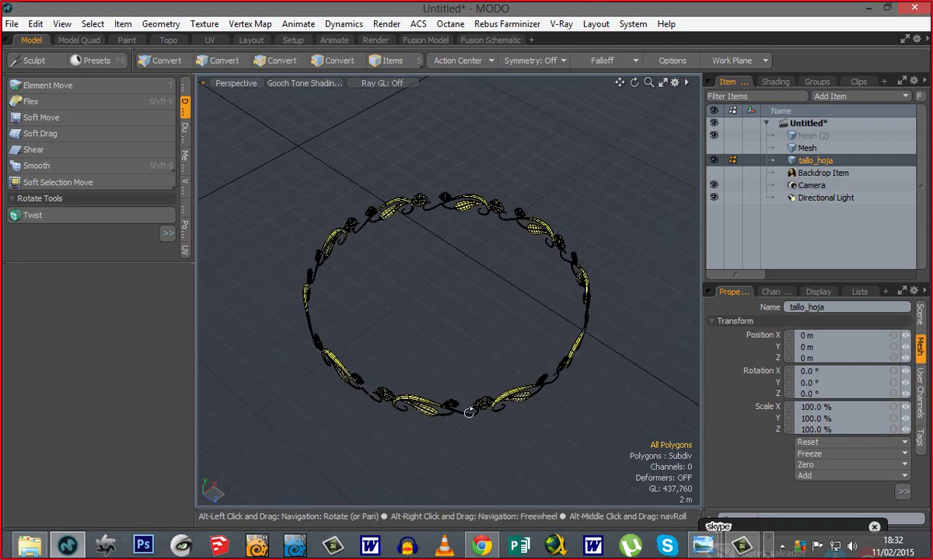
alt+drag(469, 412, 552, 282)
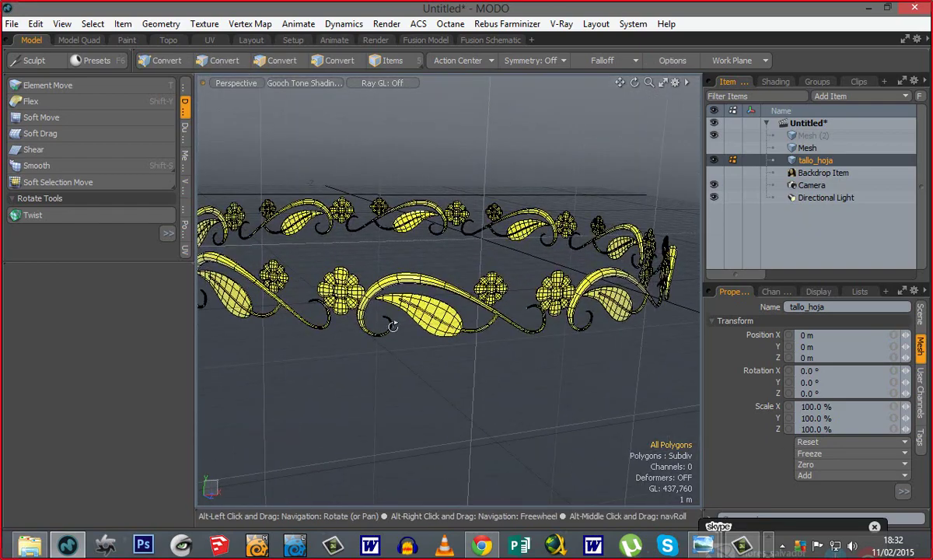
alt+drag(389, 327, 335, 301)
alt+drag(532, 324, 381, 361)
alt+shift+drag(442, 341, 483, 367)
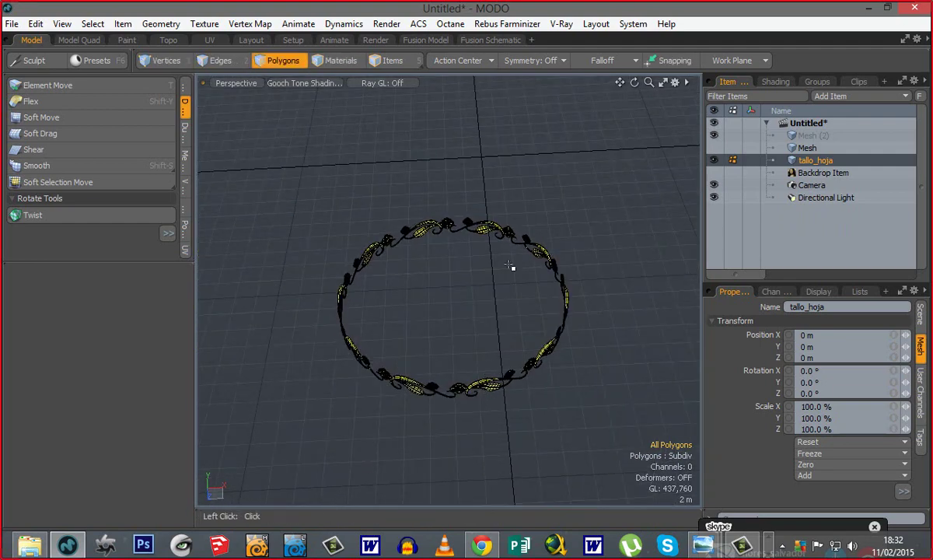
Step: Show the ring item Mesh again alongside the ornament circle
click(715, 149)
alt+shift+drag(539, 257, 521, 256)
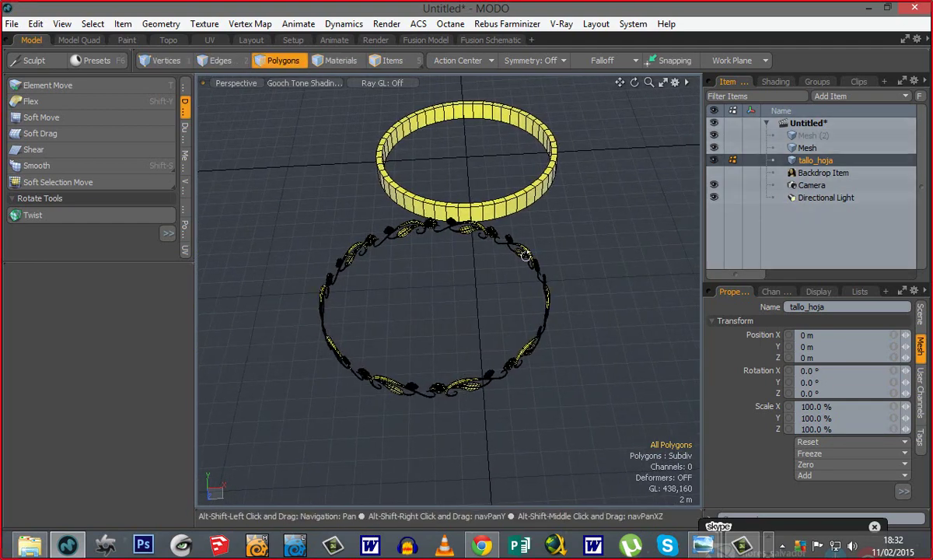
alt+drag(459, 285, 450, 319)
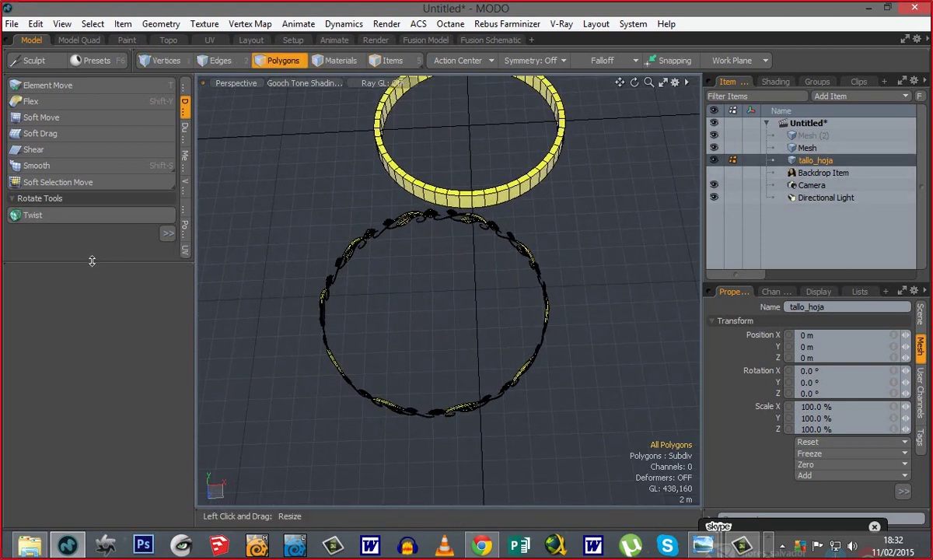
Step: Center the ornament circle on all axes and check how it sits against the ring's outer wall
drag(92, 260, 87, 459)
alt+shift+drag(423, 324, 401, 367)
click(185, 244)
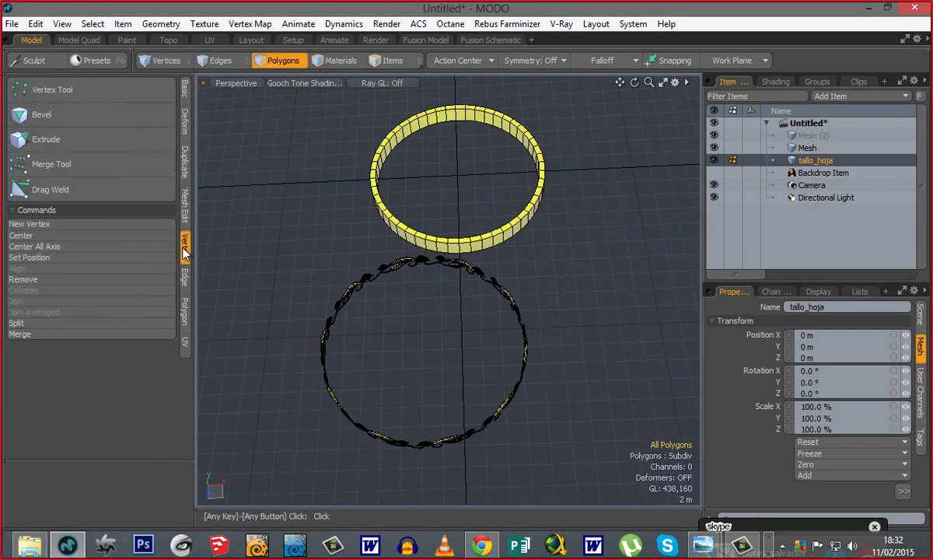
click(93, 248)
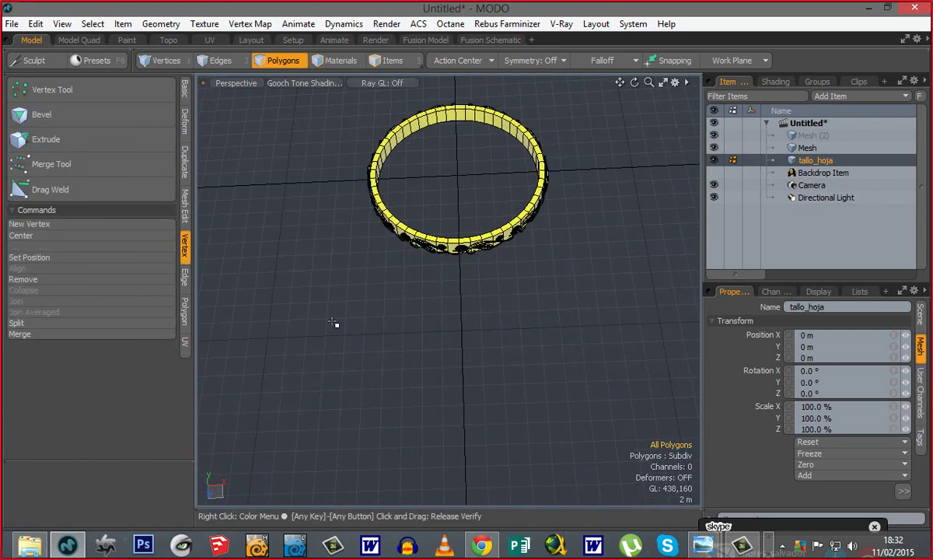
alt+drag(443, 274, 483, 287)
ctrl+alt+drag(455, 321, 507, 269)
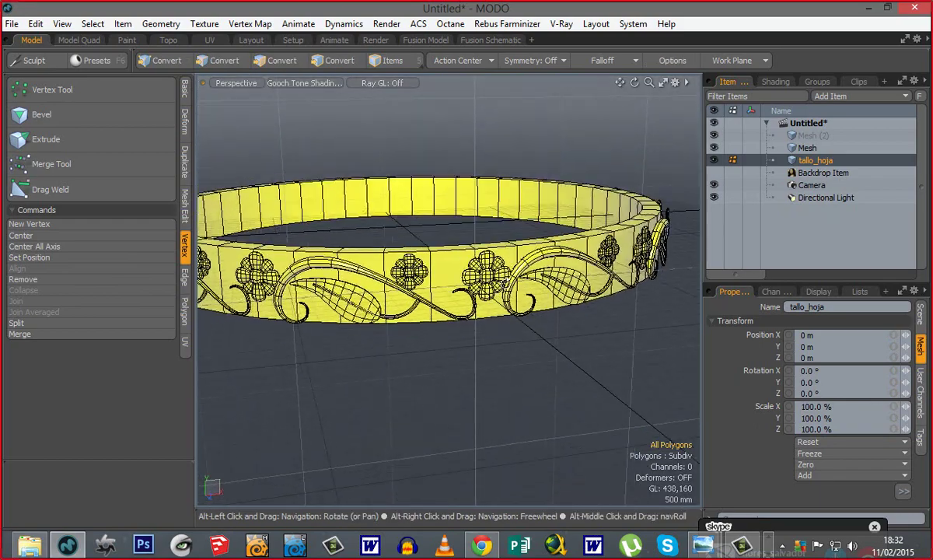
ctrl+alt+drag(444, 292, 470, 255)
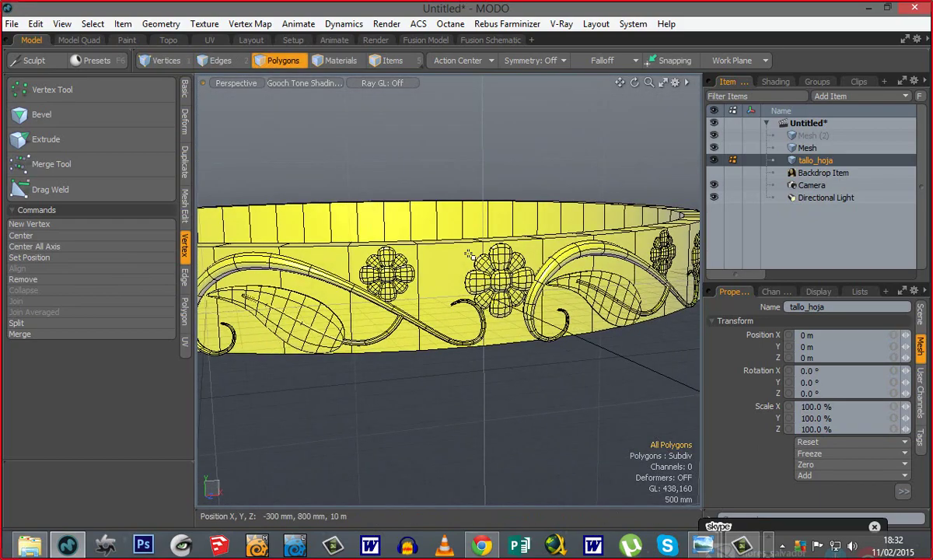
Step: Raise the tallo_hoja ornament circle 40 mm along Y against the ring wall
key(w)
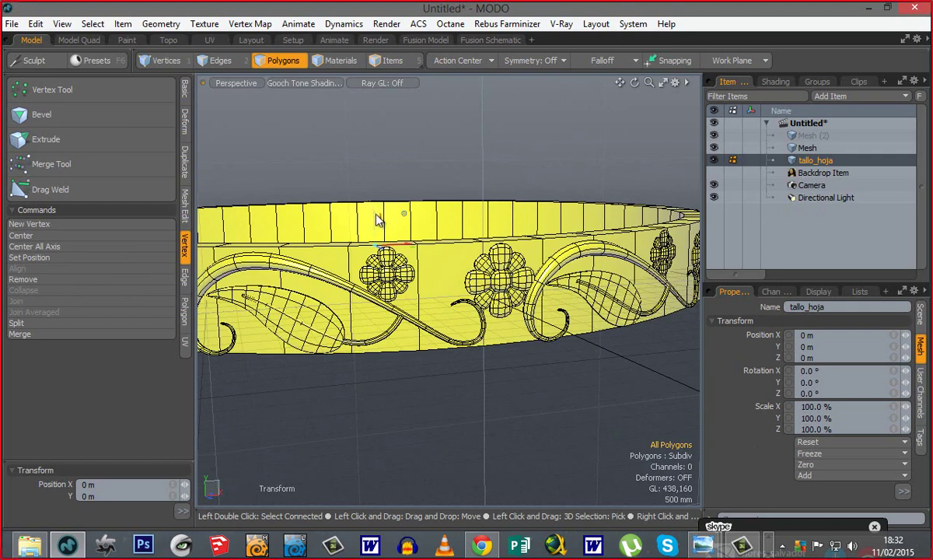
drag(380, 215, 380, 214)
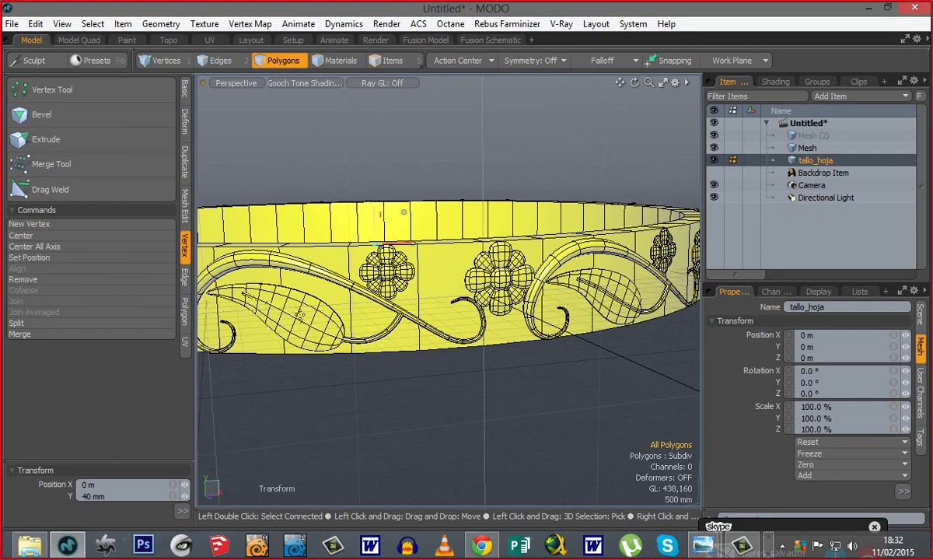
key(space)
Step: Examine the gap between the ornament circle and the ring's outer wall in perspective and from above
alt+drag(419, 320, 483, 412)
key(KP_1)
ctrl+alt+drag(483, 360, 488, 264)
alt+drag(487, 265, 430, 443)
ctrl+alt+drag(467, 368, 444, 373)
key(ctrl+space)
click(485, 348)
alt+drag(441, 442, 531, 347)
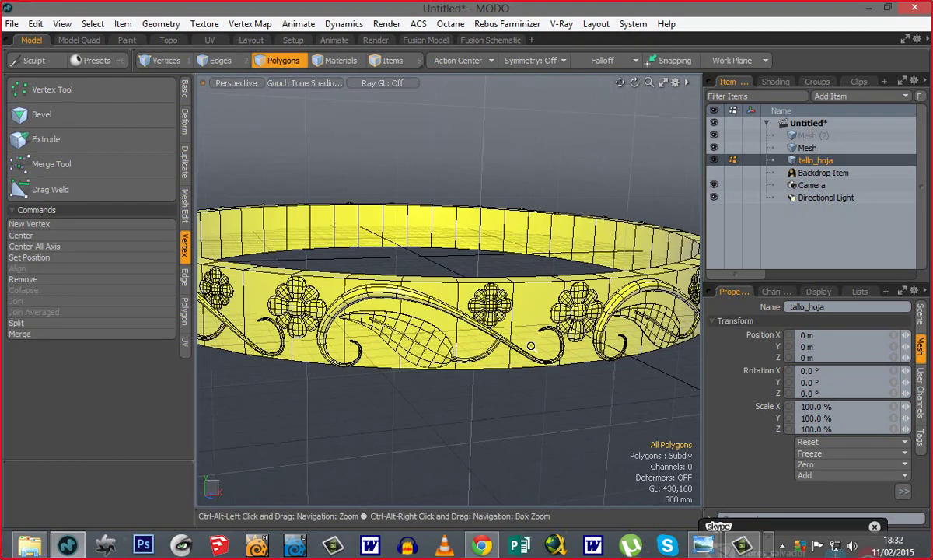
alt+drag(483, 374, 410, 419)
key(ctrl+space)
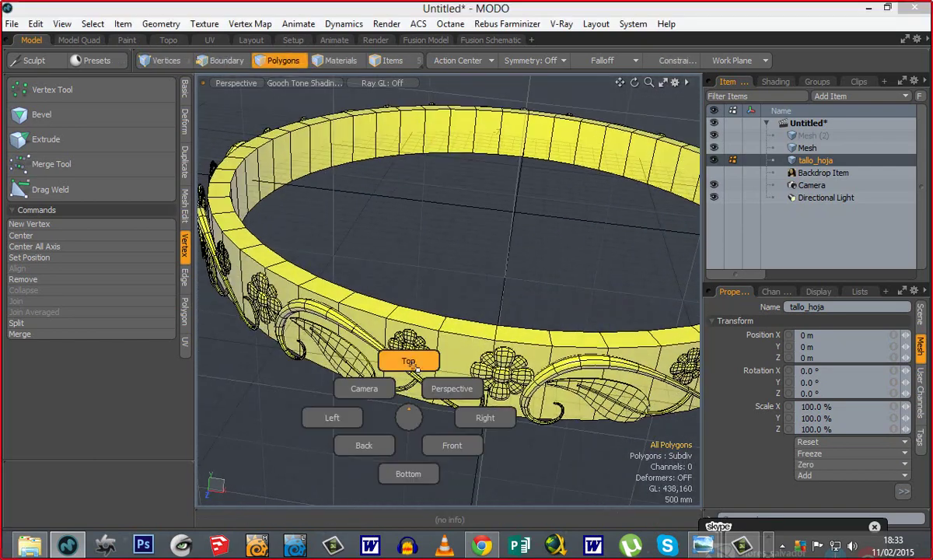
click(415, 366)
ctrl+alt+drag(498, 399, 389, 404)
alt+drag(517, 457, 507, 384)
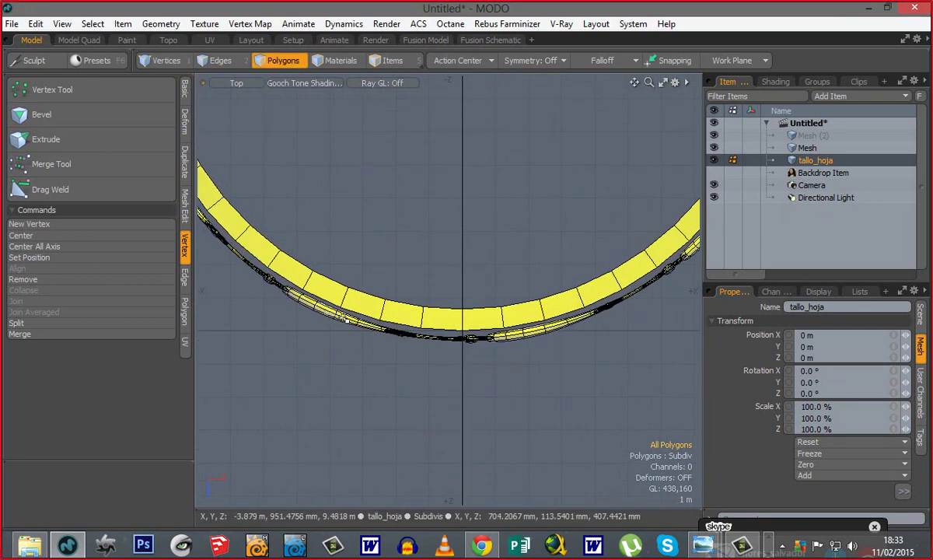
alt+shift+drag(356, 345, 479, 380)
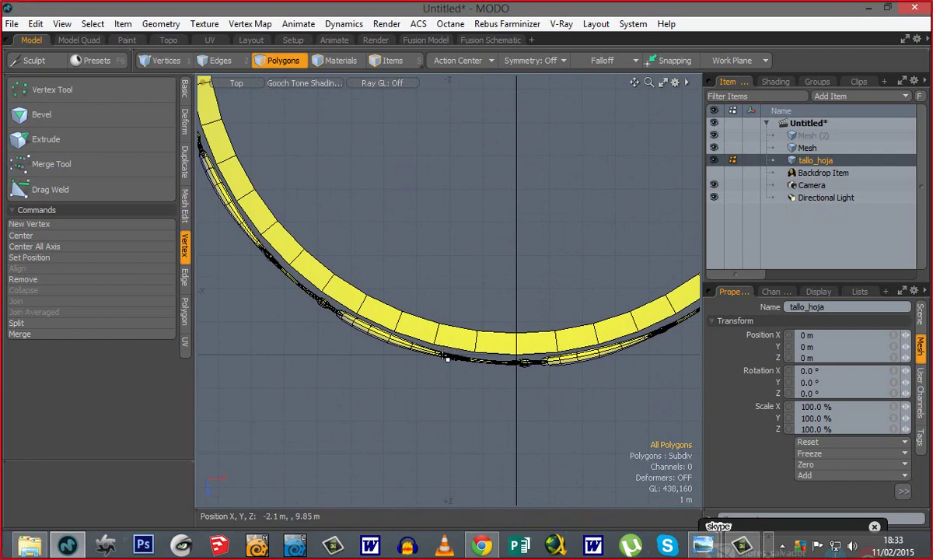
key(ctrl+space)
click(495, 360)
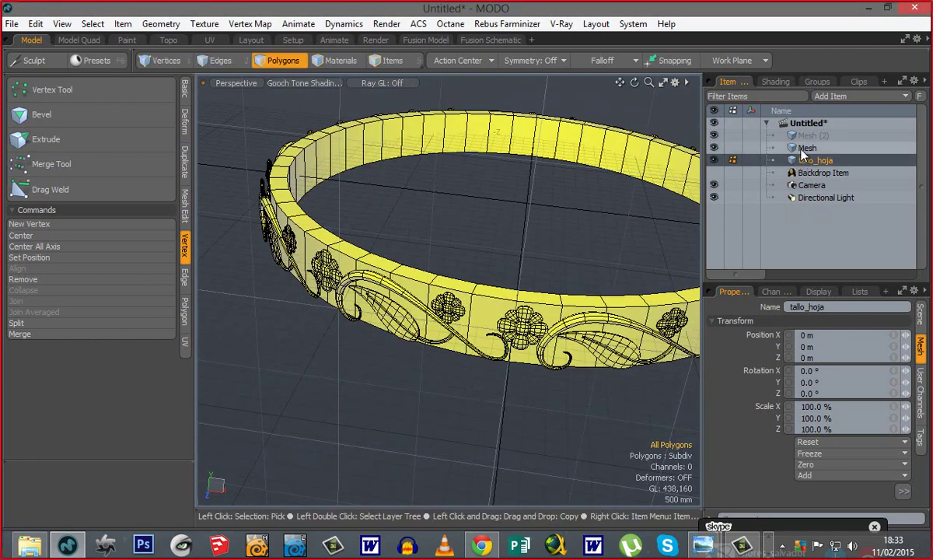
Step: Make the ring item Mesh active and select its whole outer wall polygon loop
click(752, 147)
click(487, 315)
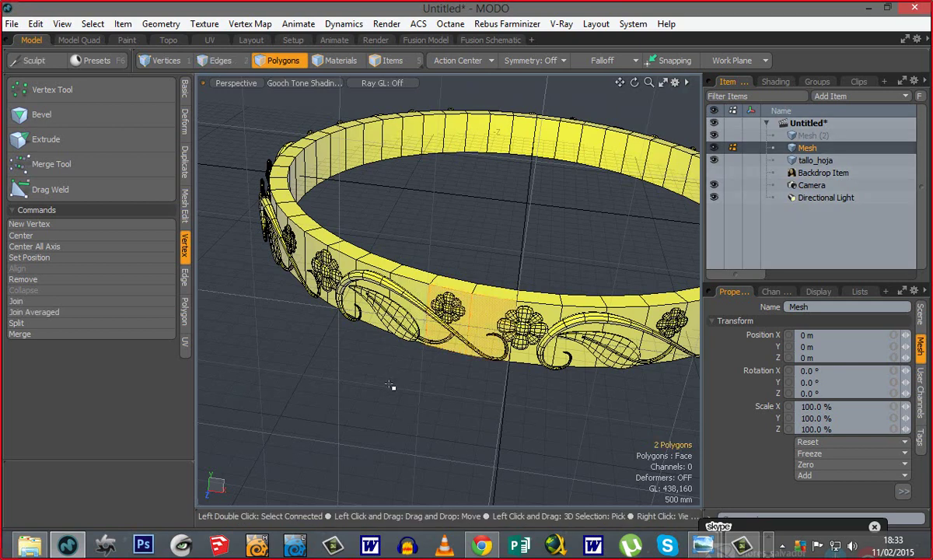
key(l)
alt+shift+drag(421, 279, 369, 279)
alt+drag(459, 287, 446, 344)
alt+drag(447, 262, 413, 344)
Step: Scale the ring's outer wall loop uniformly to 106.5 % to widen it toward the ornaments
key(r)
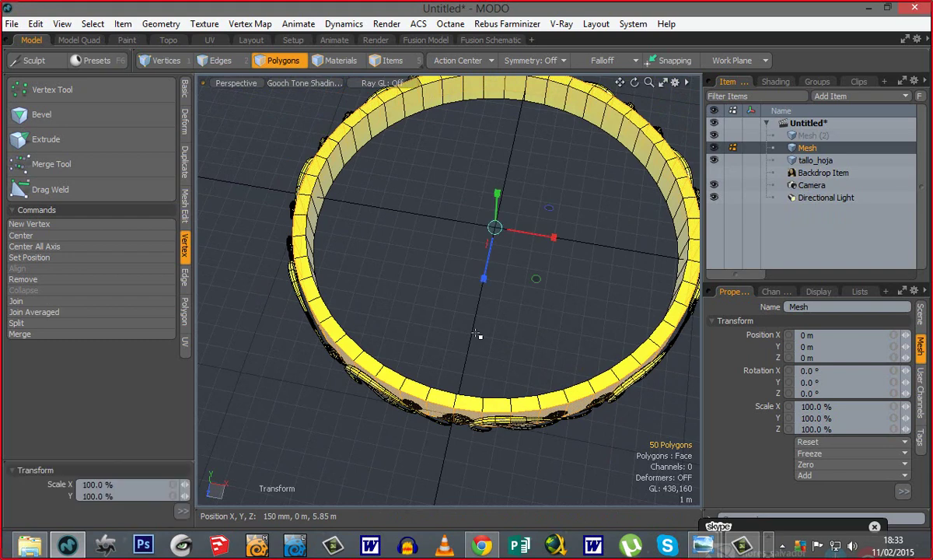
drag(154, 455, 156, 339)
alt+drag(492, 349, 428, 340)
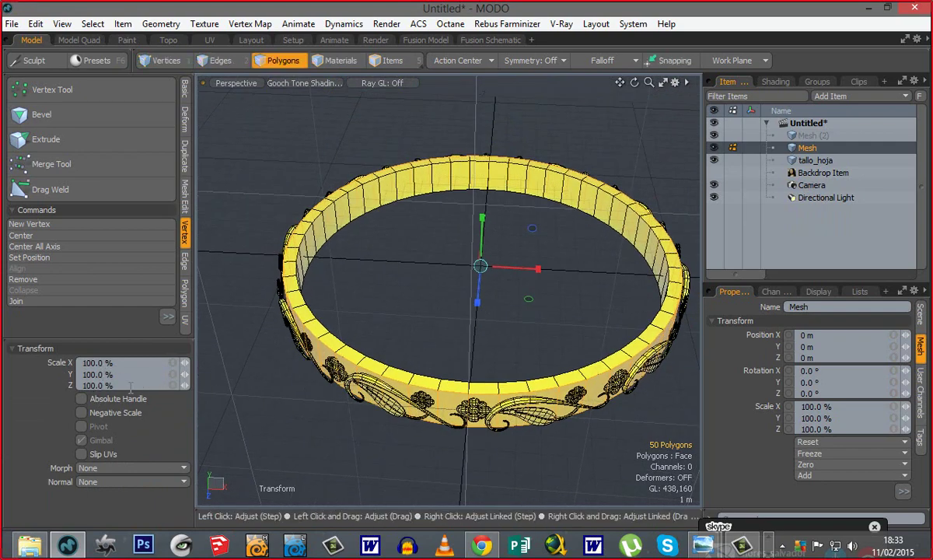
mouse_move(494, 322)
alt+mouse_down()
mouse_move(506, 278)
mouse_move(519, 278)
mouse_move(504, 333)
alt+mouse_up()
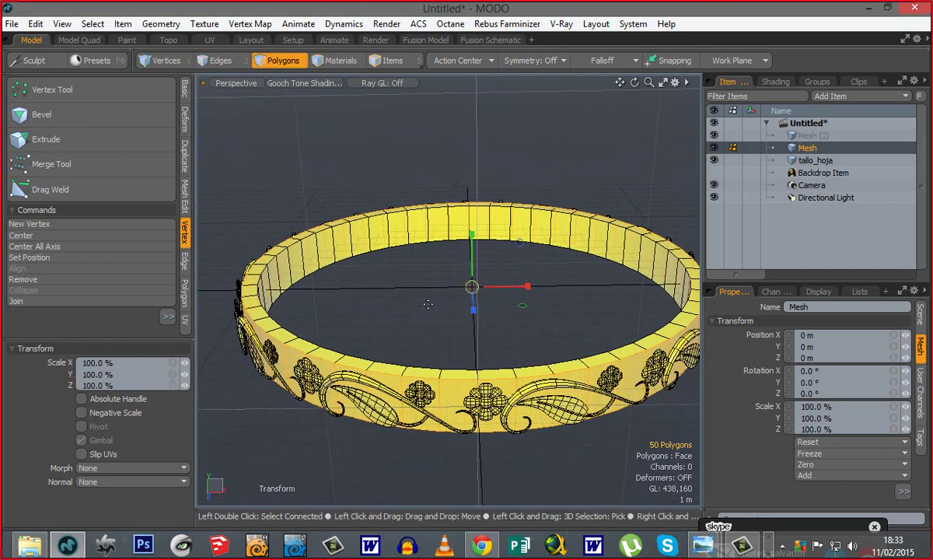
key(ctrl+space)
click(383, 318)
mouse_move(529, 329)
alt+mouse_down()
mouse_move(454, 356)
mouse_move(536, 366)
alt+mouse_up()
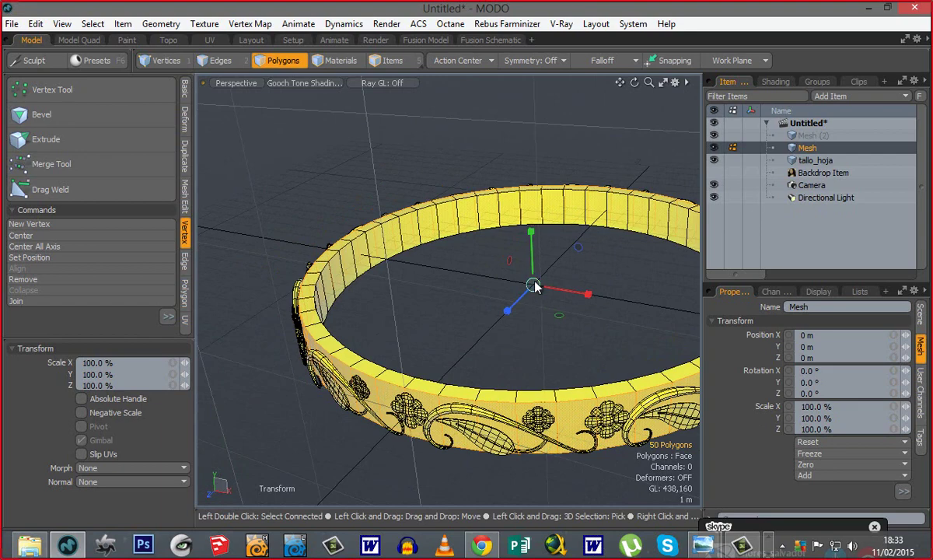
alt+drag(339, 353, 299, 292)
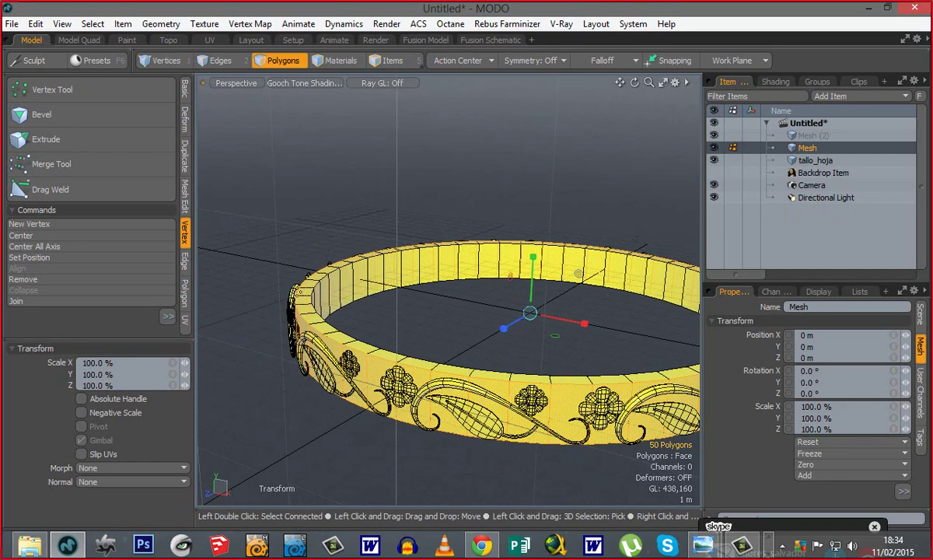
alt+drag(464, 332, 455, 324)
alt+drag(448, 367, 450, 378)
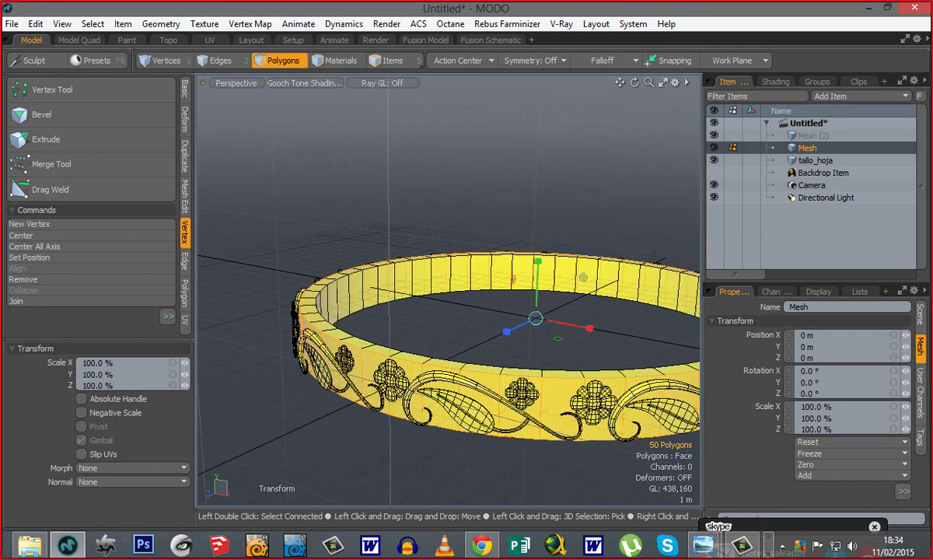
drag(536, 318, 547, 318)
Step: Check the widened wall against the ornaments in a wireframe left view, then return to perspective
key(ctrl+space)
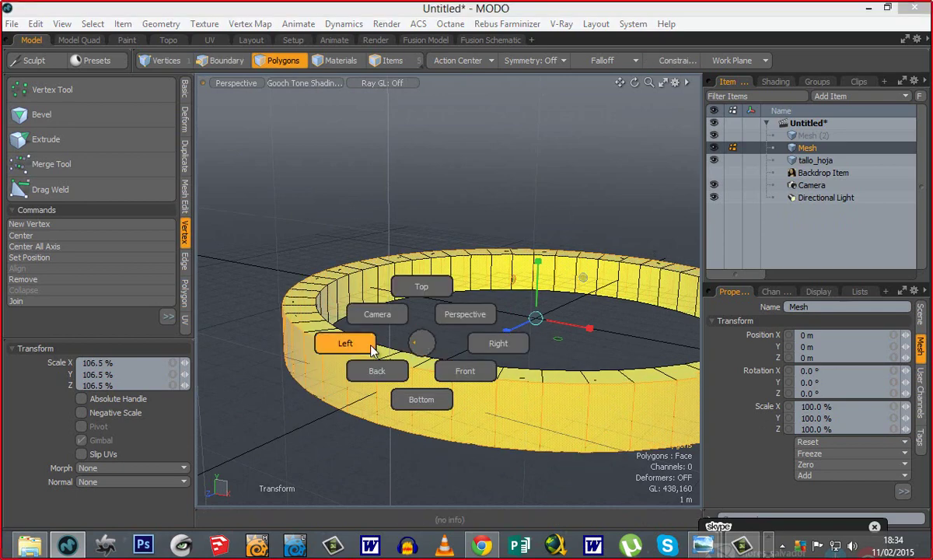
click(372, 345)
click(297, 82)
click(296, 83)
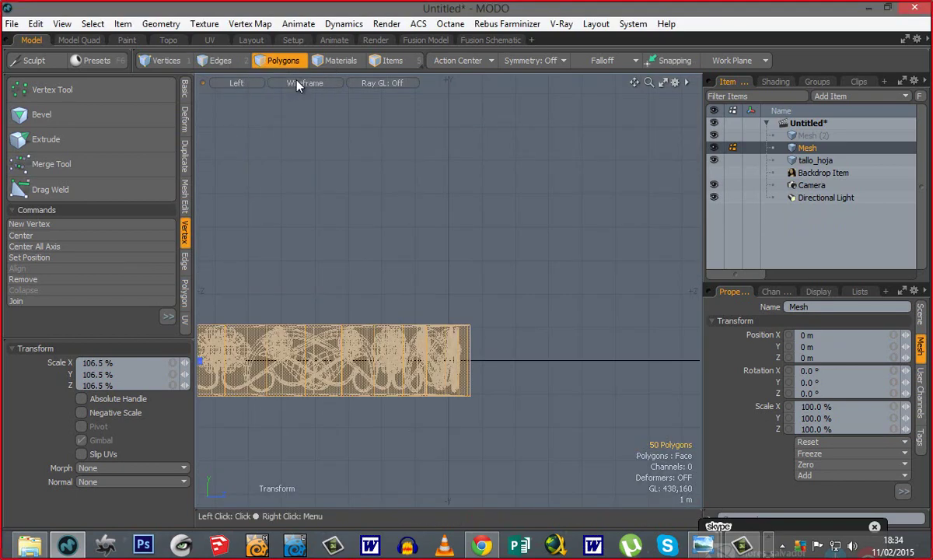
ctrl+alt+drag(441, 327, 652, 330)
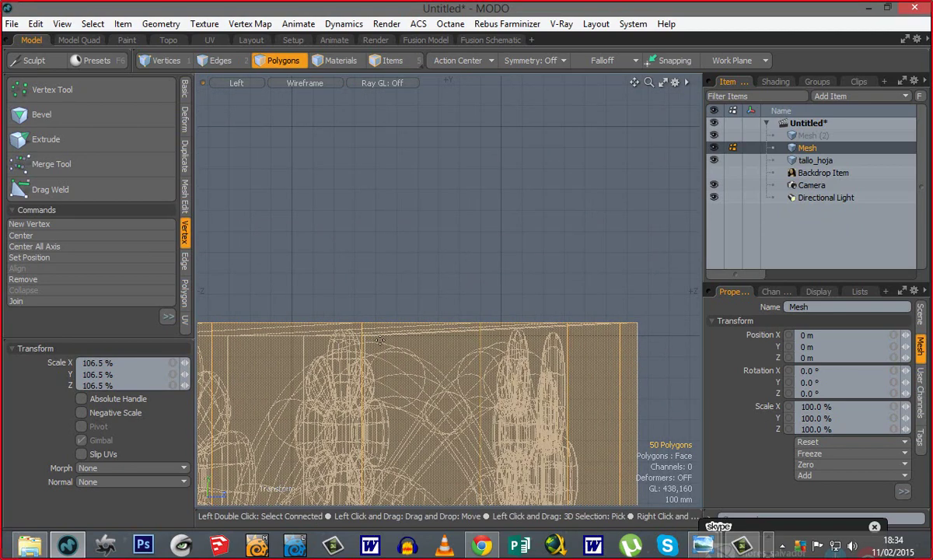
key(ctrl+space)
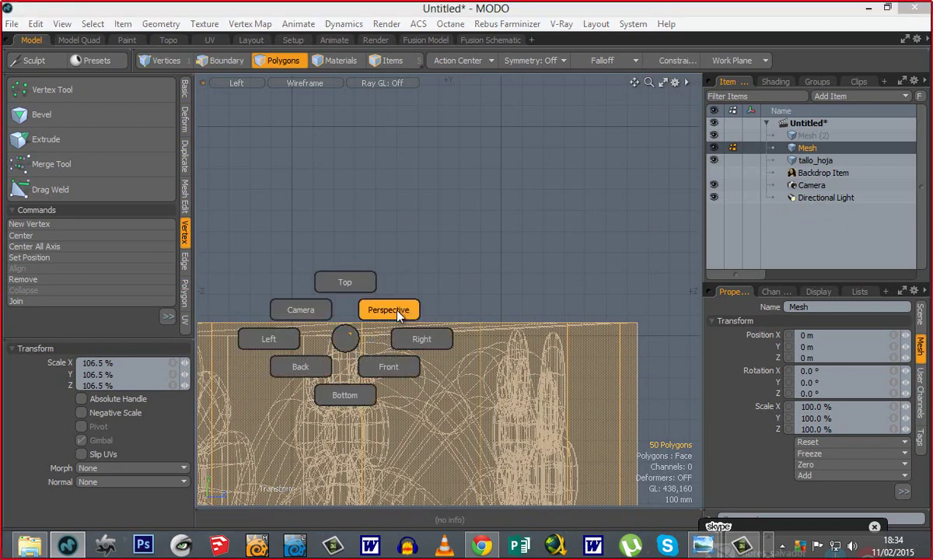
click(396, 310)
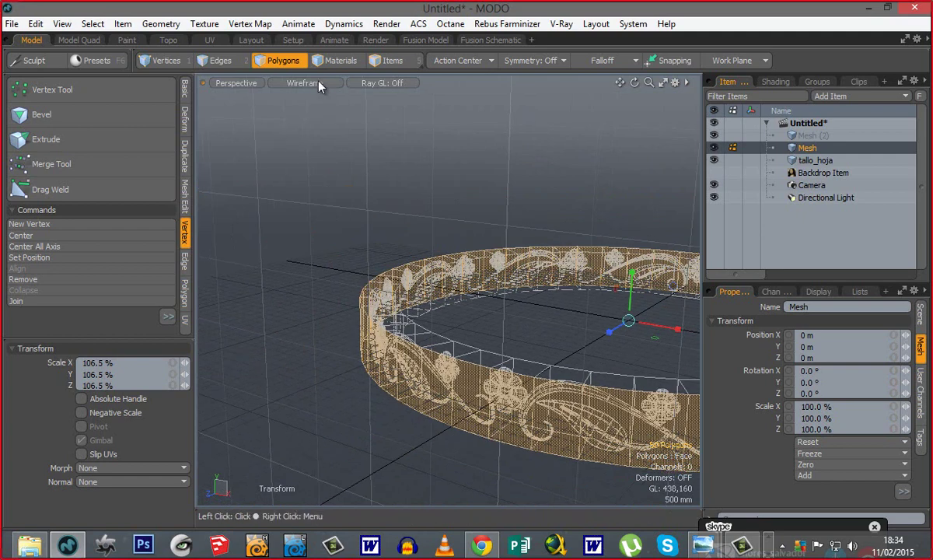
Step: Display the model in Advanced OpenGL shading and reduce the outer wall loop's uniform scale to 102.5 %
click(300, 81)
click(300, 137)
alt+shift+drag(547, 341, 533, 289)
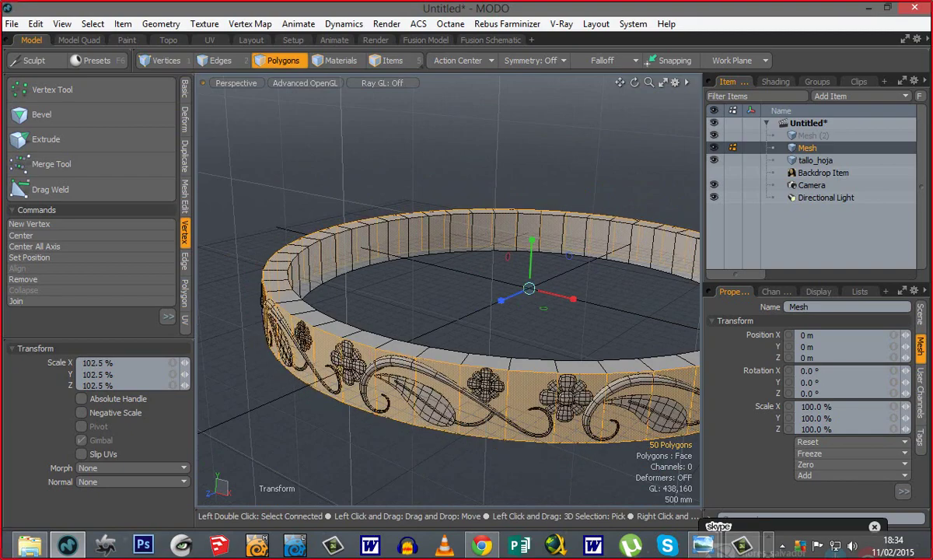
mouse_move(486, 418)
ctrl+alt+mouse_down()
mouse_move(525, 327)
mouse_move(451, 294)
mouse_move(412, 305)
mouse_move(426, 333)
mouse_move(448, 338)
mouse_move(545, 418)
mouse_move(507, 398)
ctrl+alt+mouse_up()
mouse_move(571, 410)
ctrl+alt+mouse_down()
mouse_move(513, 399)
mouse_move(454, 322)
mouse_move(457, 355)
ctrl+alt+mouse_up()
ctrl+alt+drag(514, 384, 534, 346)
alt+drag(487, 326, 451, 291)
alt+shift+drag(516, 356, 479, 346)
key(space)
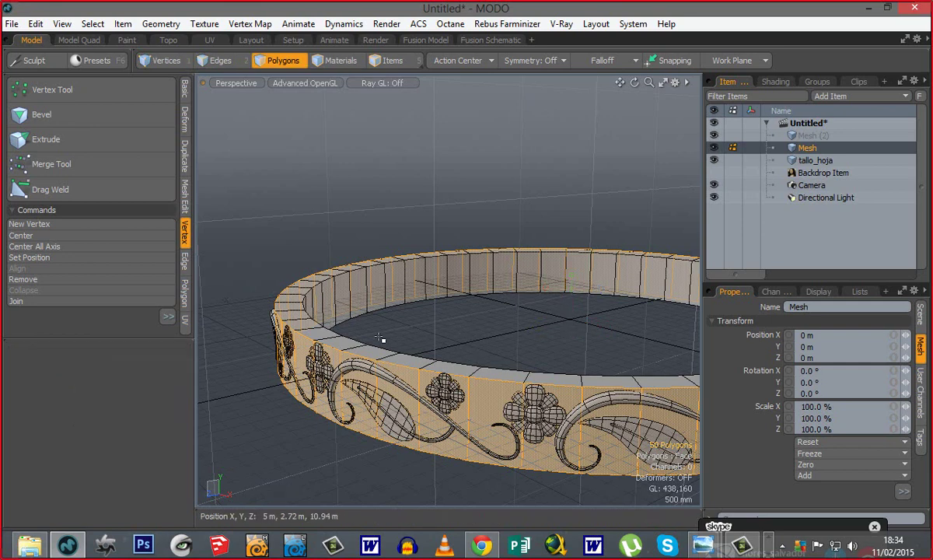
Step: Clear the polygon selection and examine the ring's upper rim in a wireframe right view and in shaded perspective
click(444, 325)
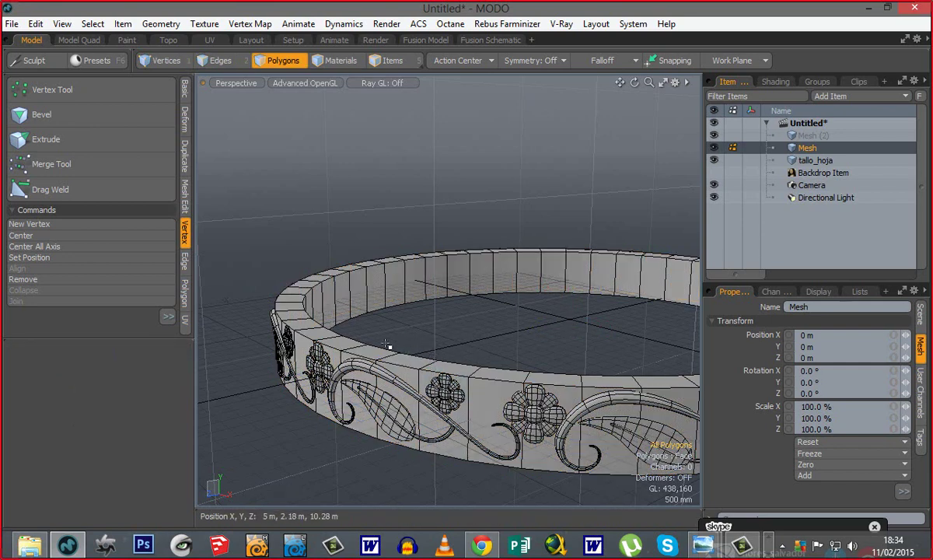
click(303, 83)
click(302, 86)
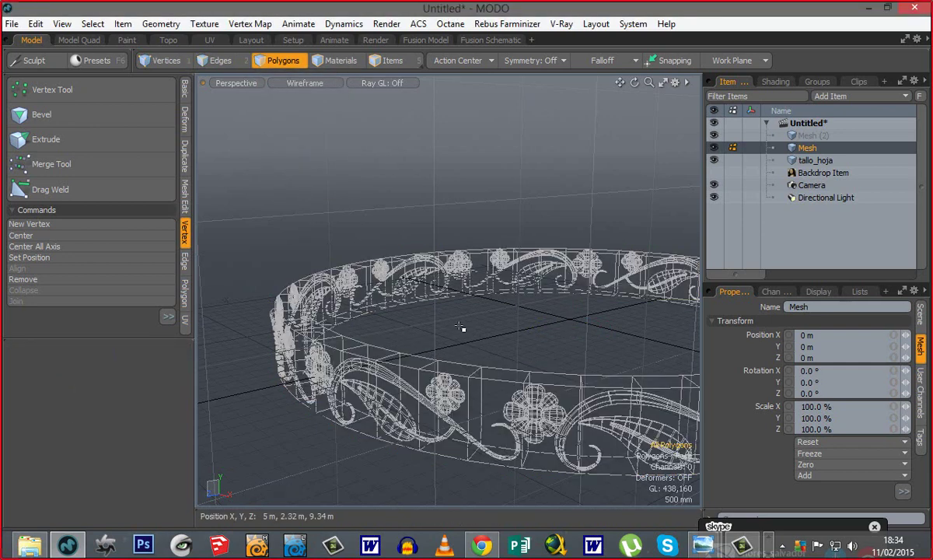
key(ctrl+space)
click(534, 327)
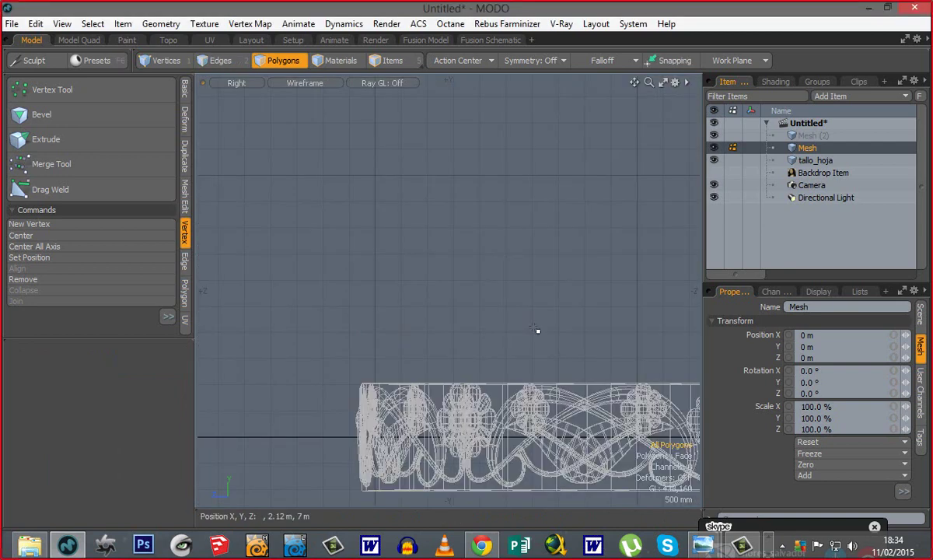
alt+shift+drag(93, 340, 563, 357)
ctrl+alt+drag(408, 331, 587, 363)
alt+shift+drag(420, 368, 381, 321)
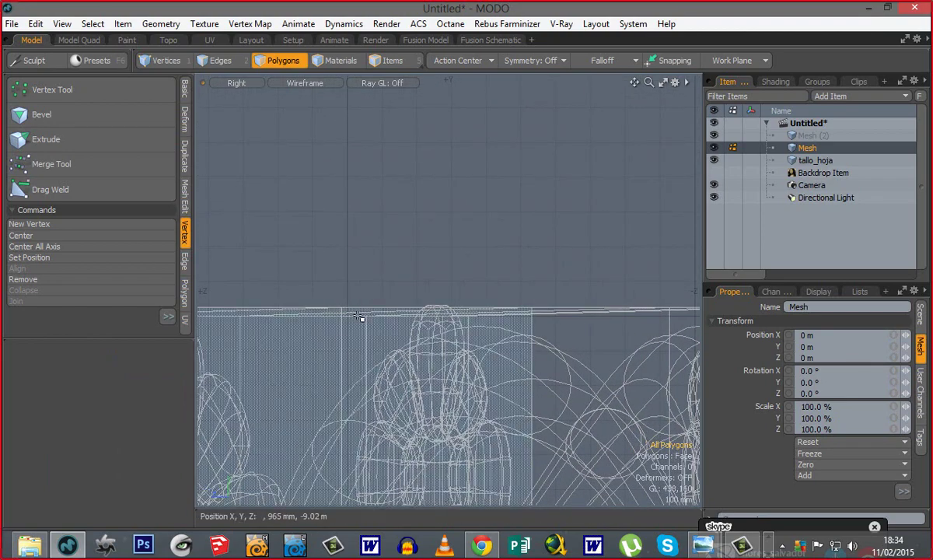
alt+shift+drag(480, 315, 358, 308)
key(period)
ctrl+alt+drag(522, 304, 400, 301)
click(294, 85)
click(266, 143)
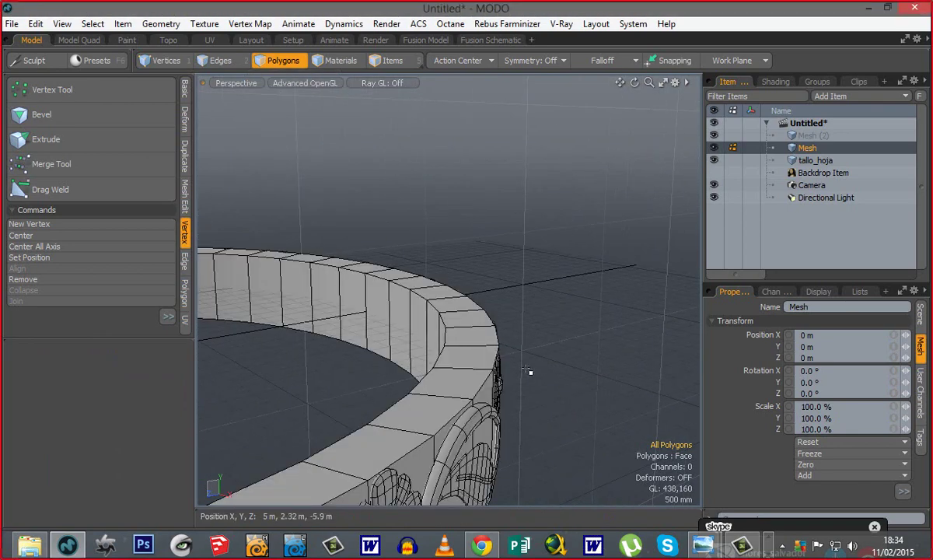
ctrl+alt+drag(454, 397, 441, 398)
alt+shift+drag(441, 398, 517, 385)
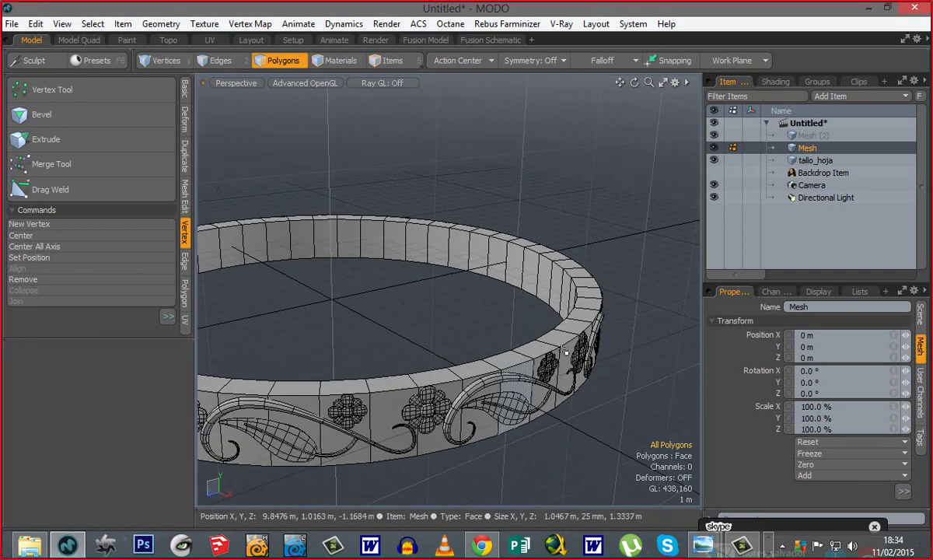
Step: Select the complete polygon loop on the ring's top rim
click(556, 336)
shift+click(533, 349)
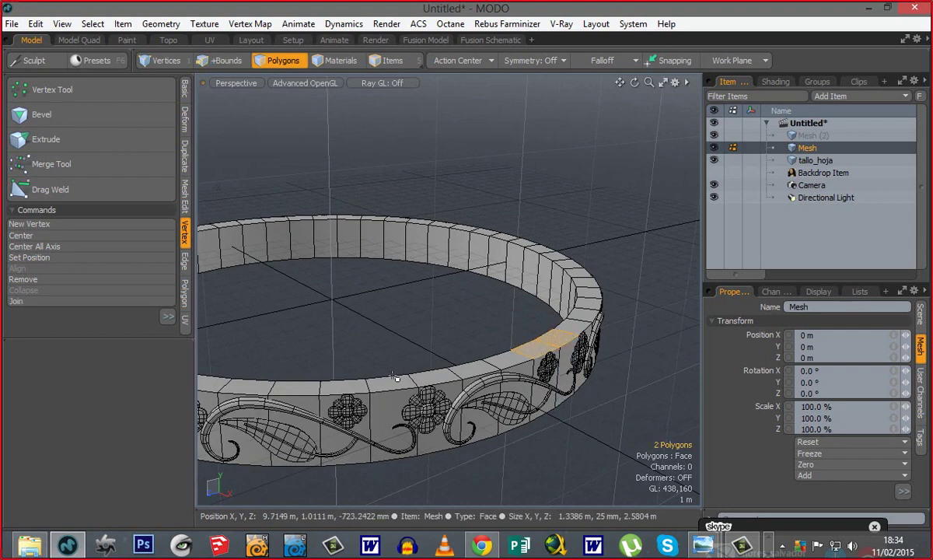
mouse_move(423, 340)
ctrl+alt+mouse_down()
mouse_move(395, 340)
mouse_move(453, 294)
mouse_move(421, 347)
ctrl+alt+mouse_up()
alt+shift+drag(420, 347, 435, 303)
mouse_move(435, 303)
alt+mouse_down()
mouse_move(429, 315)
mouse_move(446, 313)
alt+mouse_up()
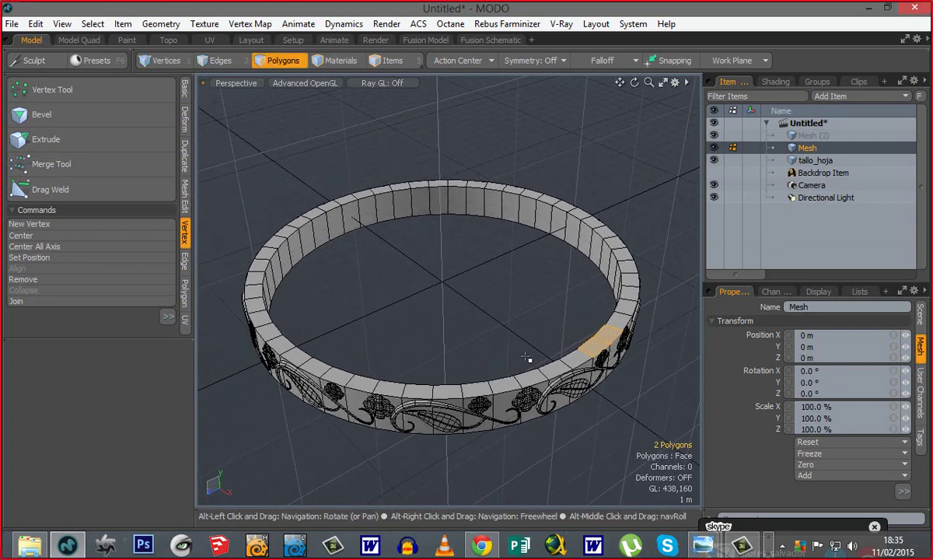
shift+click(597, 348)
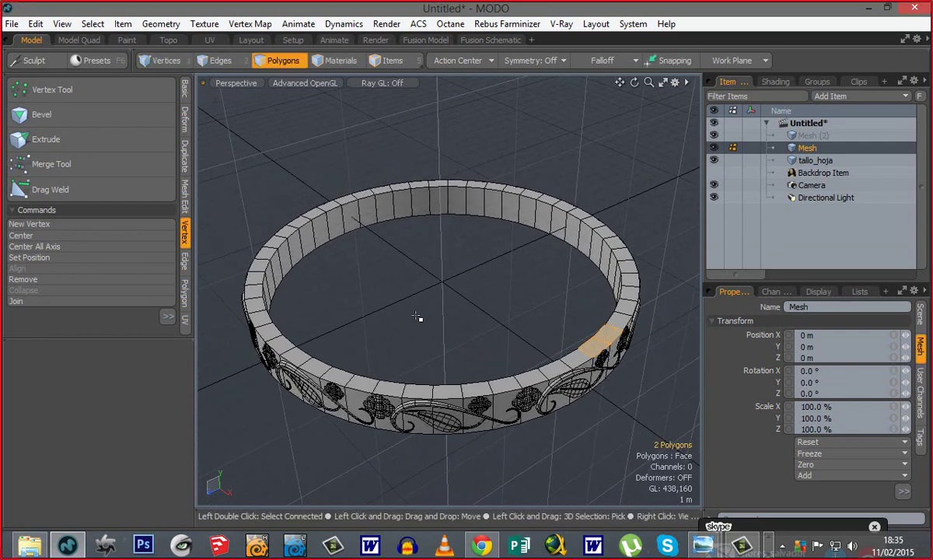
key(l)
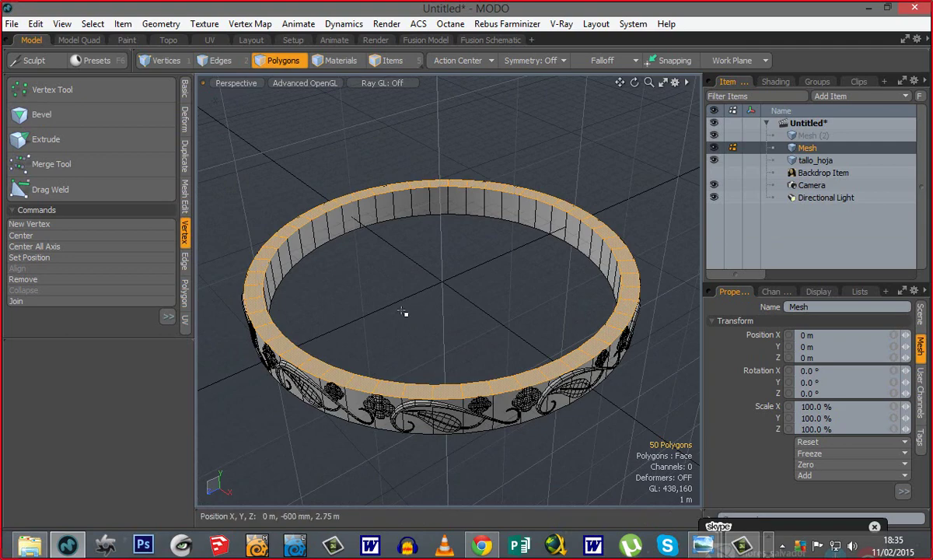
Step: Flatten the top rim loop by scaling it to 0 % in Y
key(r)
alt+drag(418, 415, 415, 369)
ctrl+alt+drag(427, 249, 509, 229)
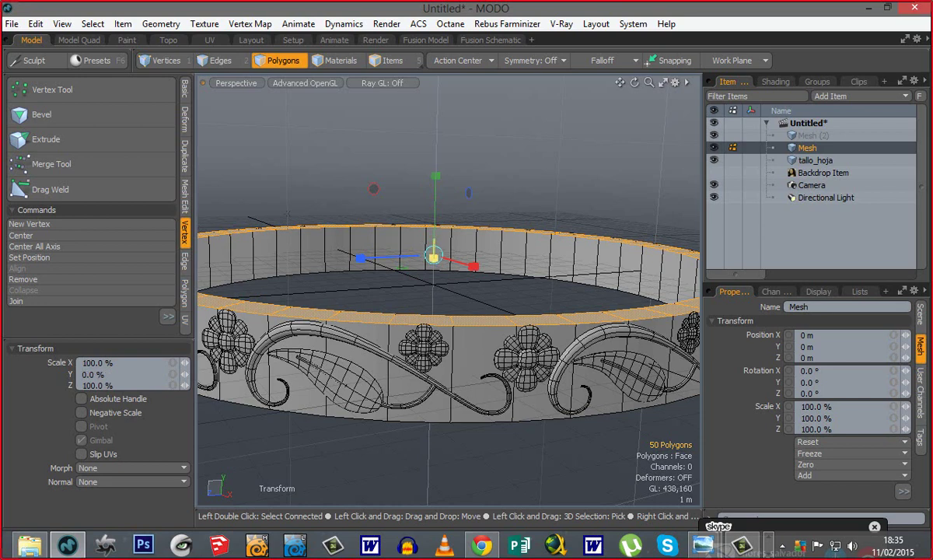
key(space)
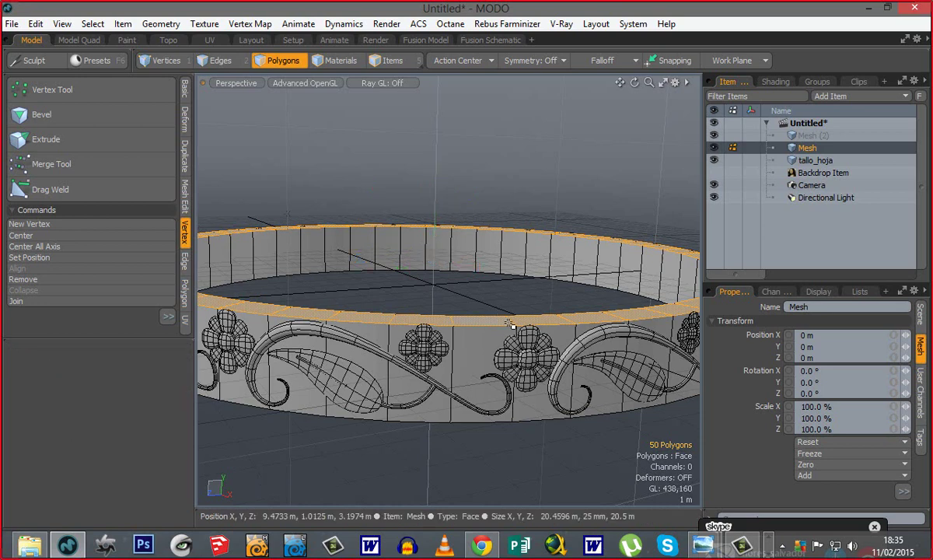
Step: Clear the rim selection and select the full polygon loop of the ring's outer wall
alt+drag(472, 454, 407, 294)
click(461, 224)
alt+drag(454, 261, 465, 305)
alt+drag(573, 377, 536, 334)
click(567, 443)
shift+click(542, 456)
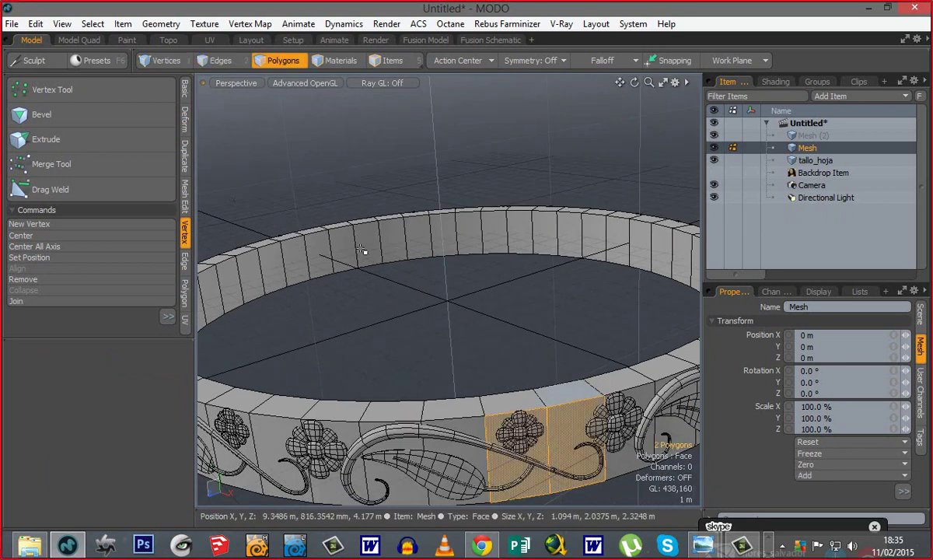
key(l)
ctrl+alt+drag(547, 345, 519, 345)
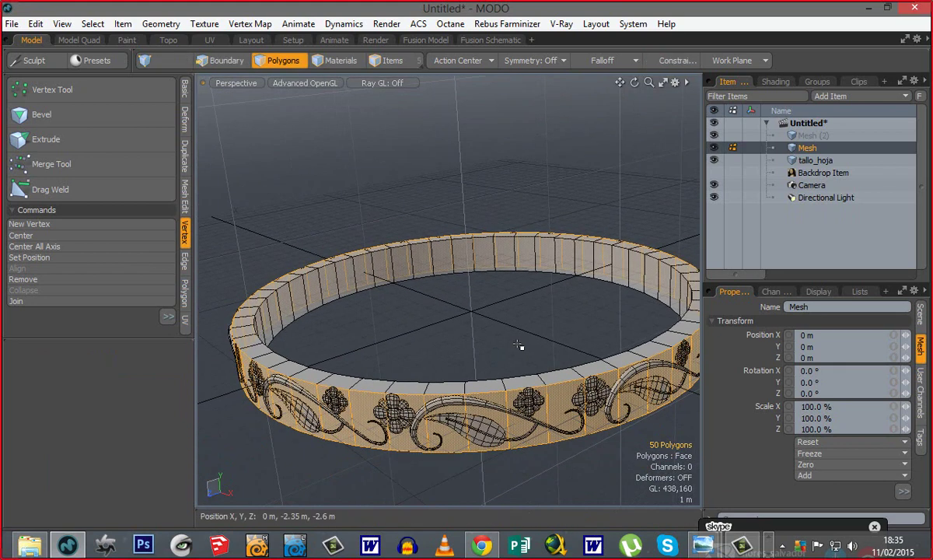
key(y)
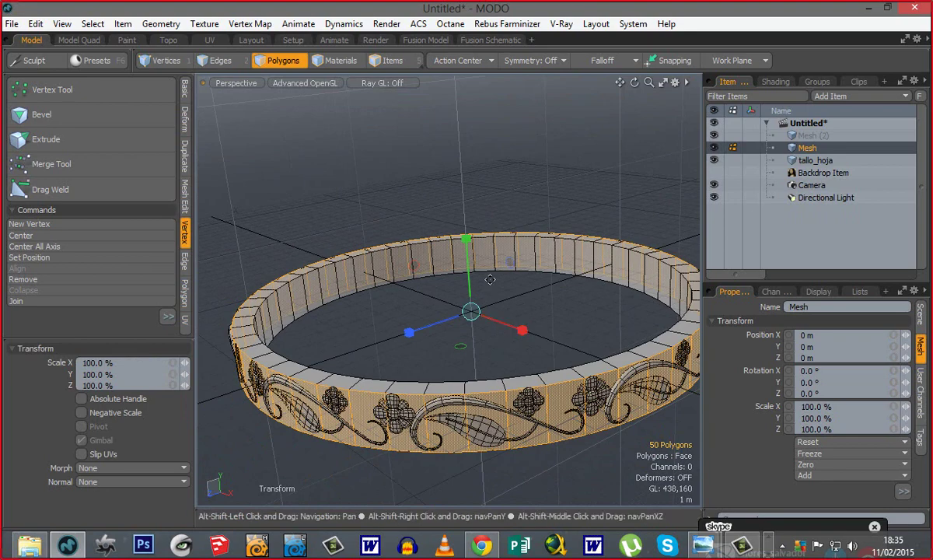
alt+shift+drag(490, 276, 472, 253)
alt+drag(473, 253, 482, 331)
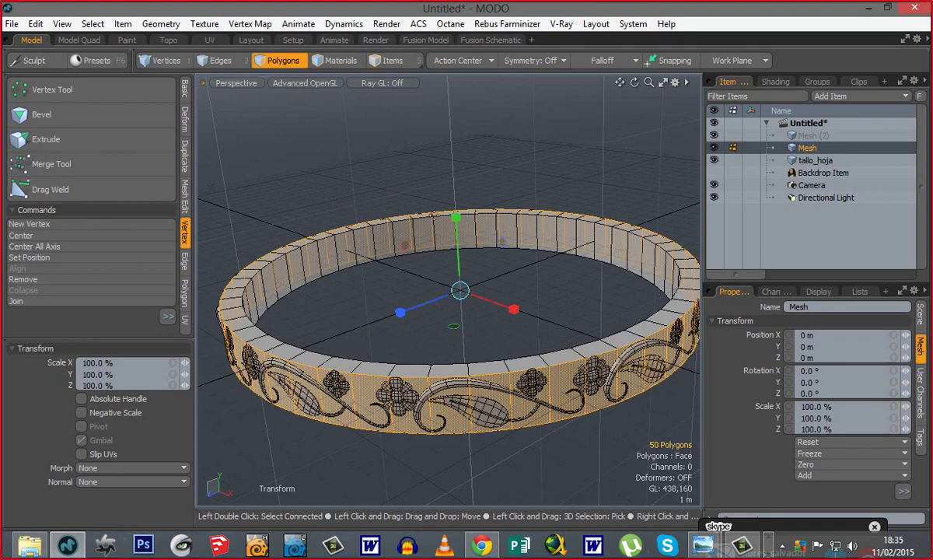
alt+drag(334, 430, 299, 403)
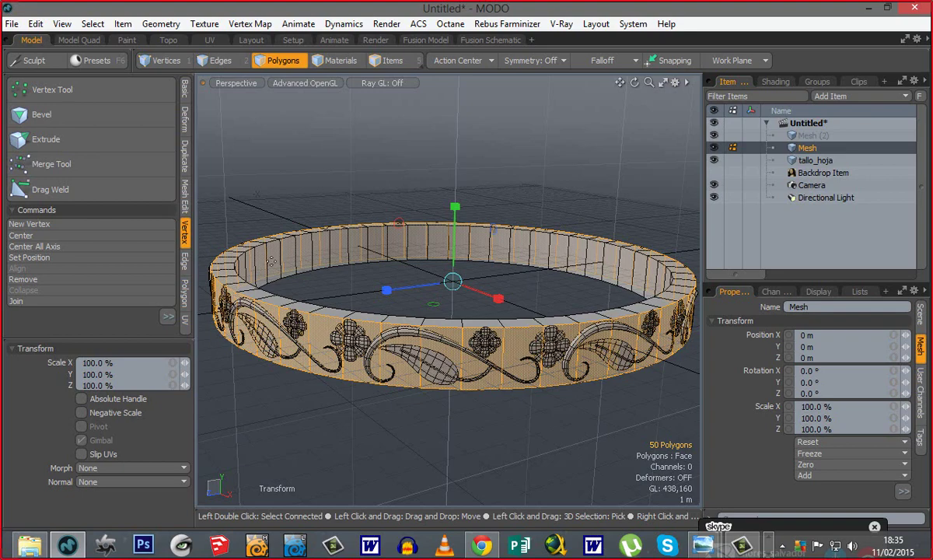
key(space)
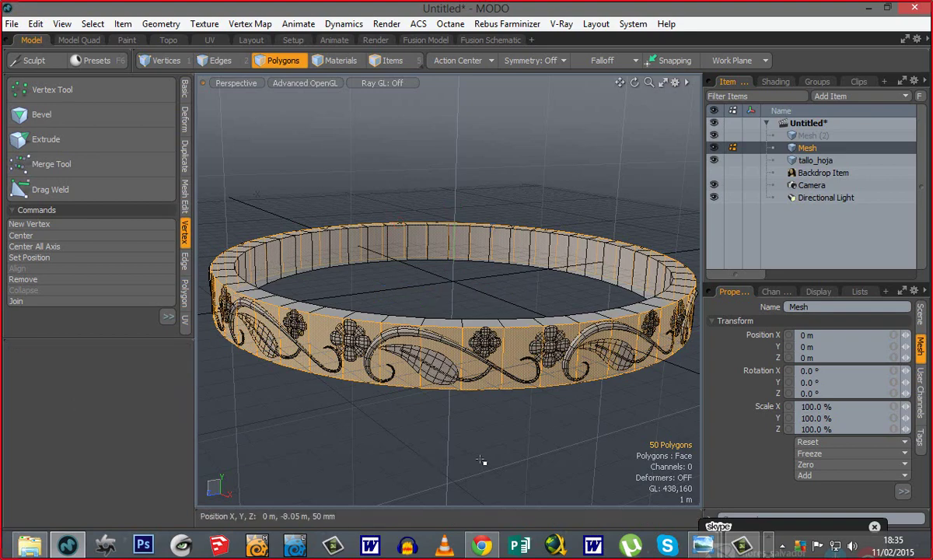
Step: Select the complete polygon loop on the ring's underside rim and flatten it by scaling it to 0 % in Y
click(469, 434)
alt+drag(460, 366, 458, 295)
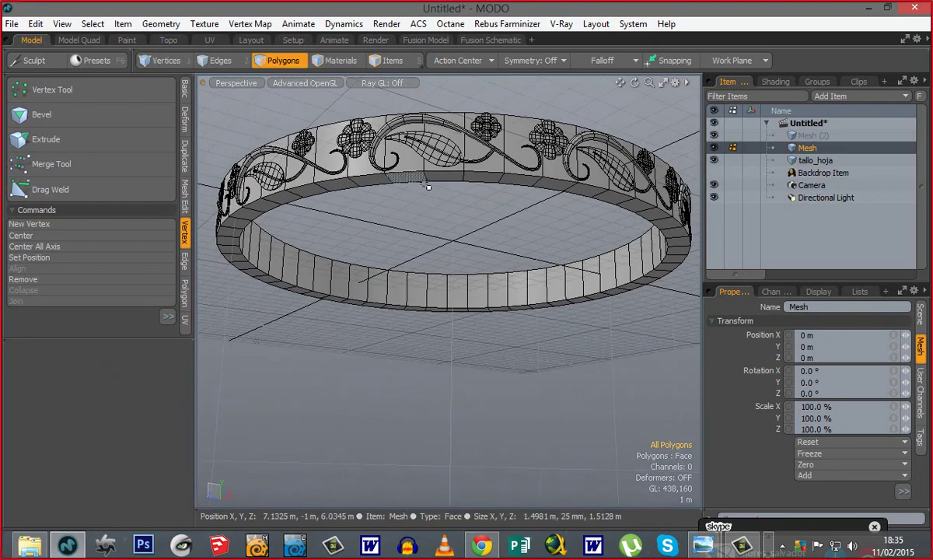
drag(423, 179, 445, 177)
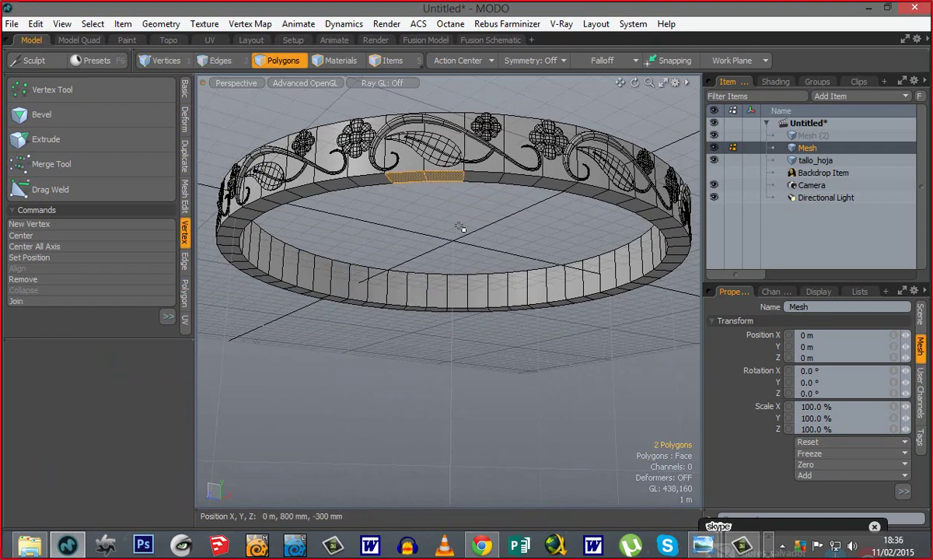
key(l)
key(y)
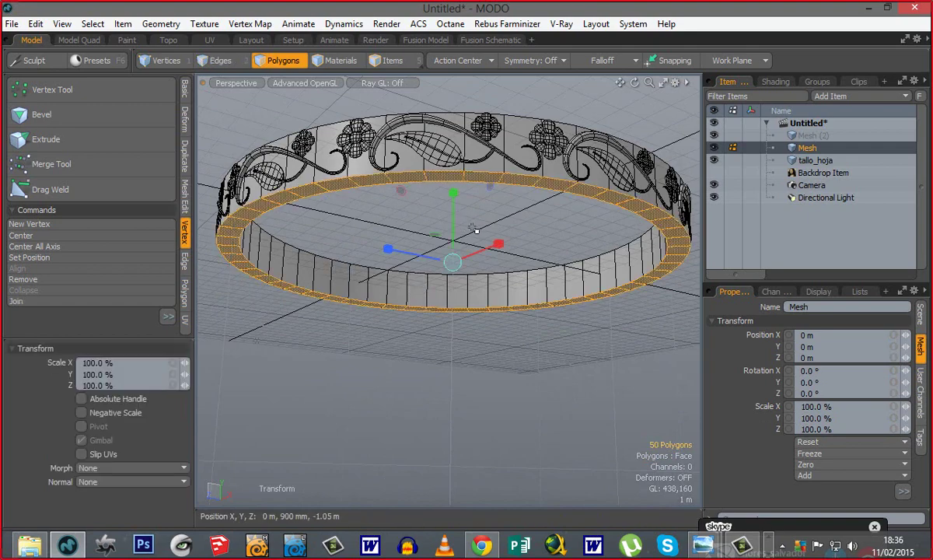
alt+drag(429, 333, 483, 452)
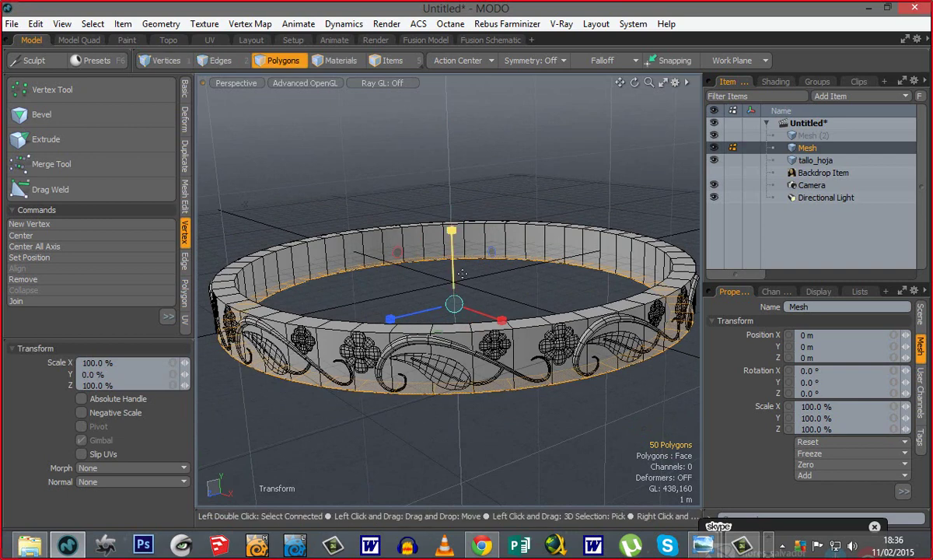
key(space)
click(418, 300)
Step: Inspect the shaded ring and its ornaments with the wireframe hidden, and restore the wireframe on both the ring and tallo_hoja
ctrl+alt+drag(418, 300, 382, 239)
alt+drag(383, 239, 399, 272)
key(ctrl+3)
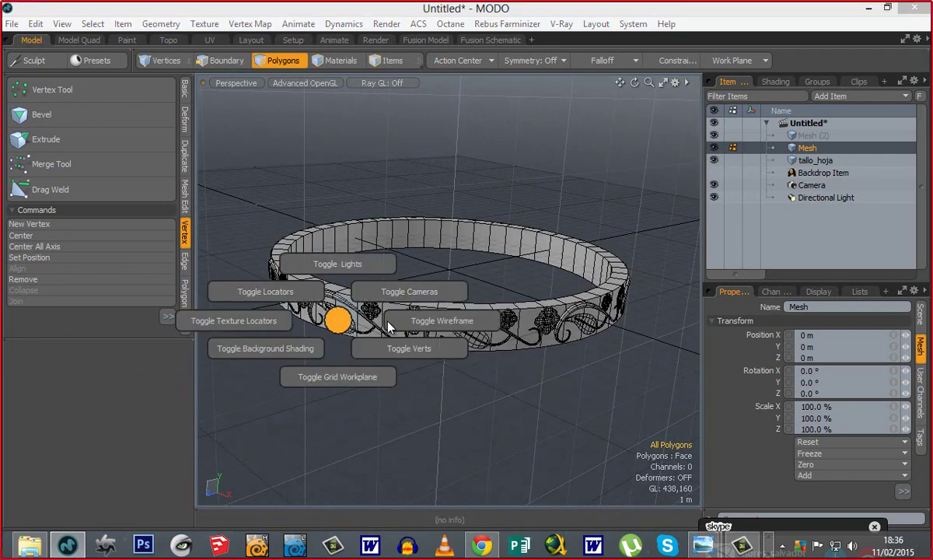
click(417, 323)
alt+drag(557, 371, 501, 307)
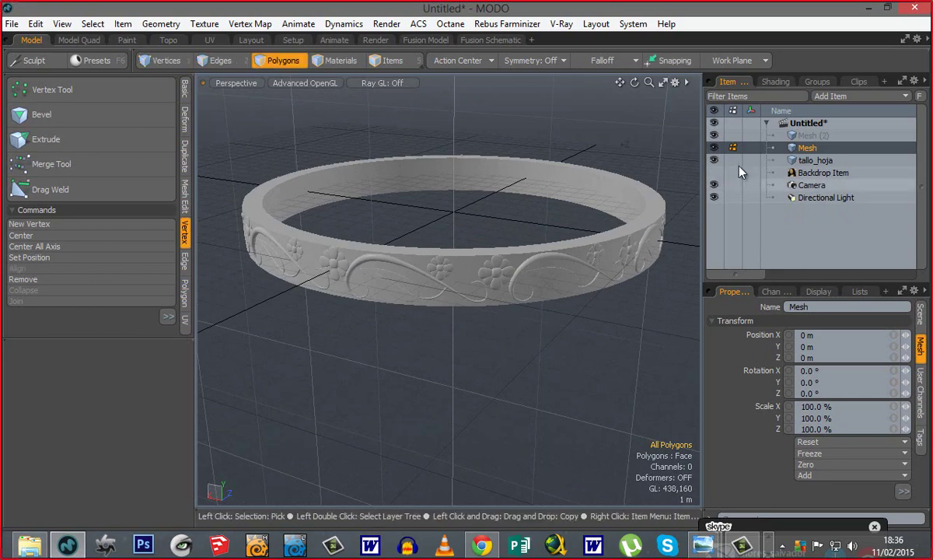
click(809, 160)
key(ctrl+3)
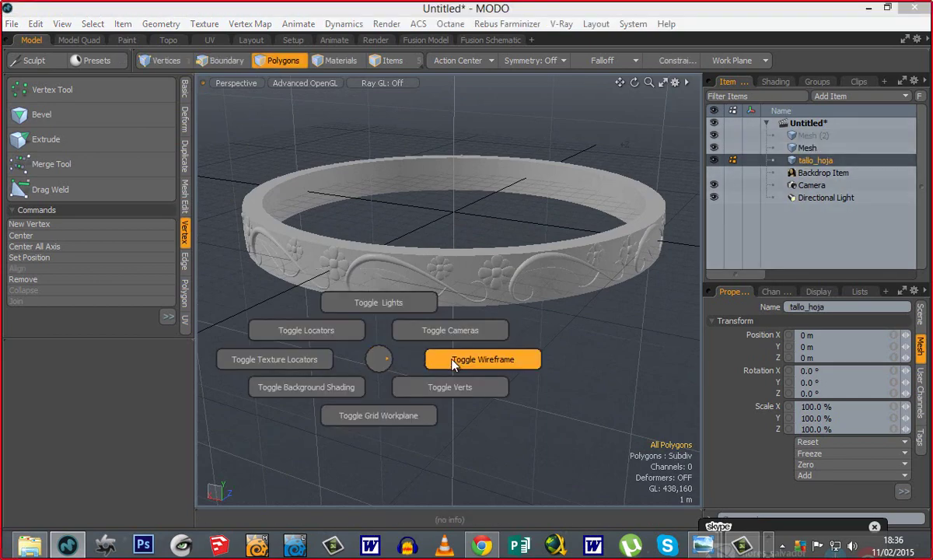
click(453, 362)
Step: Examine the ornamented ring from several angles and compare it with the reference photo 01.jpg
alt+drag(439, 319, 438, 362)
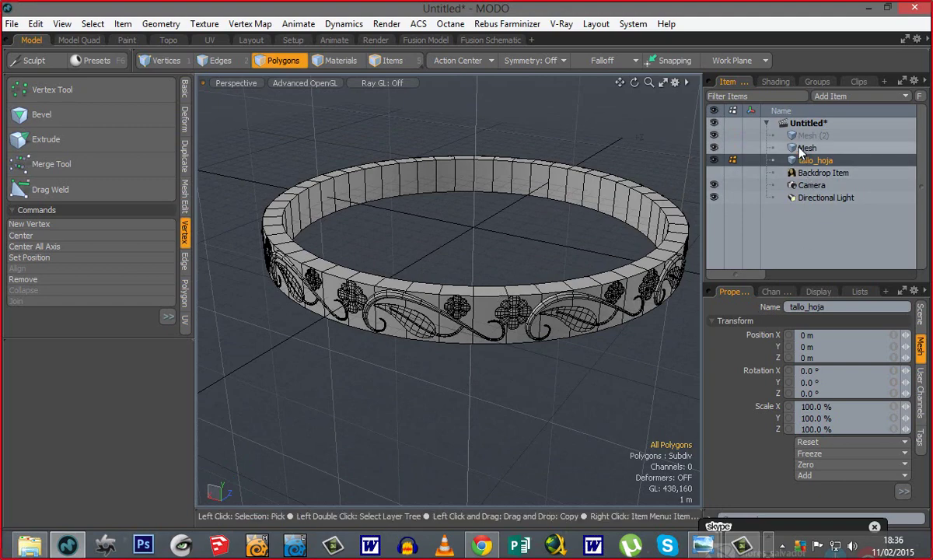
alt+drag(519, 313, 483, 390)
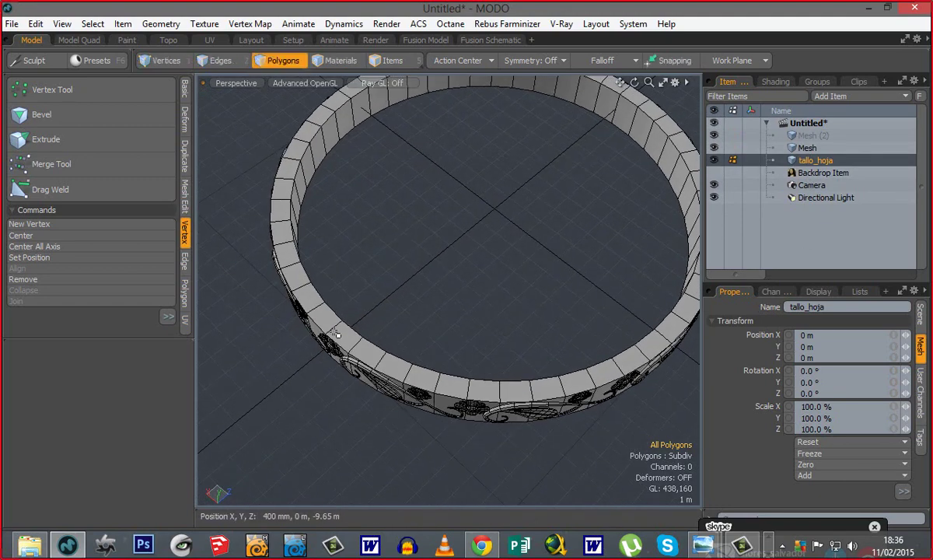
alt+drag(335, 335, 348, 291)
alt+drag(417, 256, 515, 333)
alt+drag(467, 419, 481, 239)
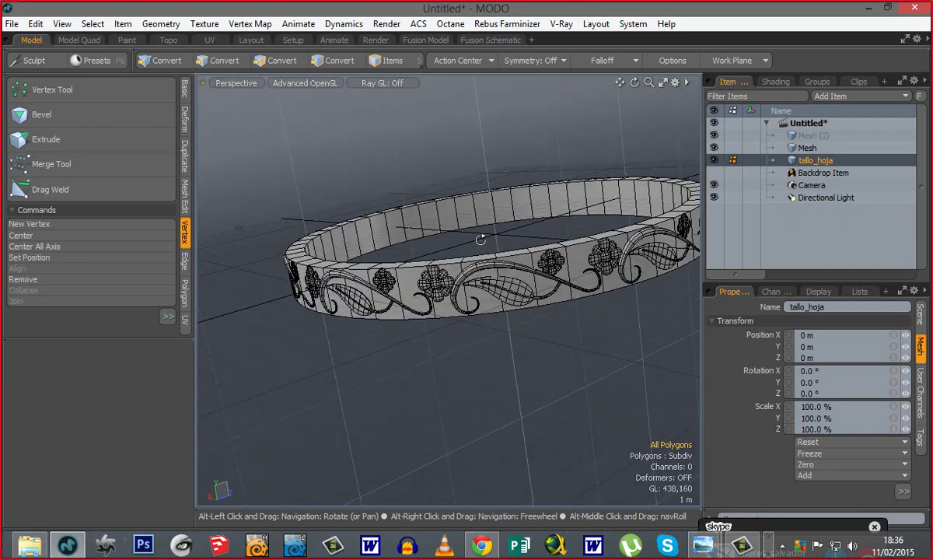
alt+drag(540, 247, 608, 338)
ctrl+alt+drag(556, 278, 446, 423)
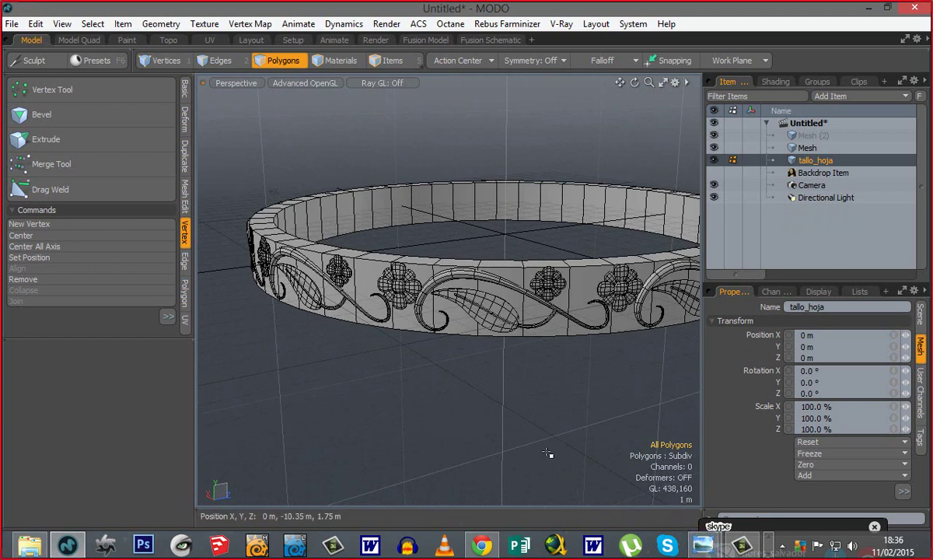
mouse_move(704, 548)
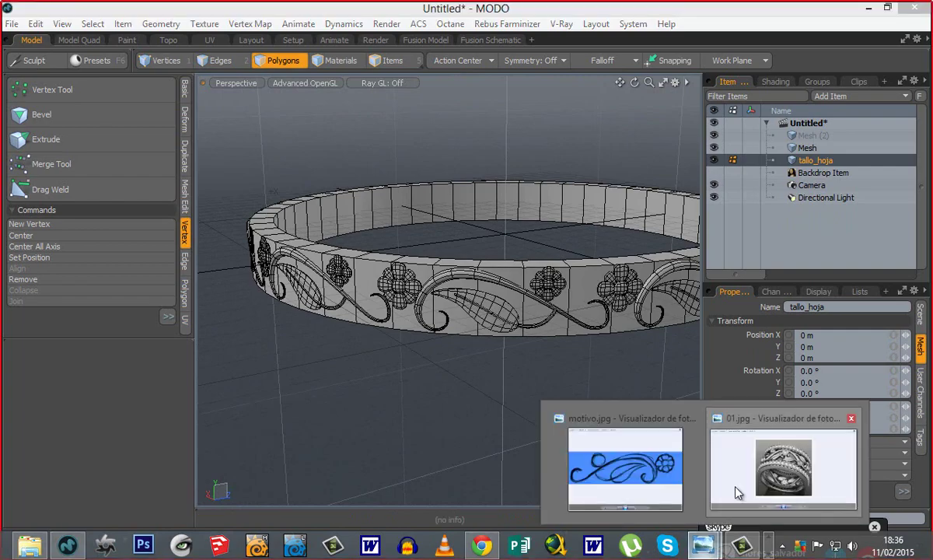
click(740, 483)
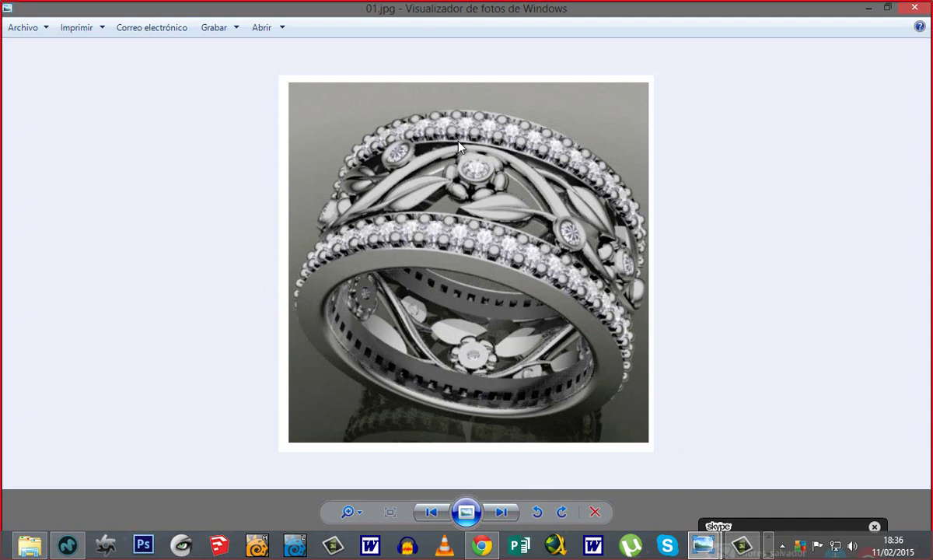
click(876, 9)
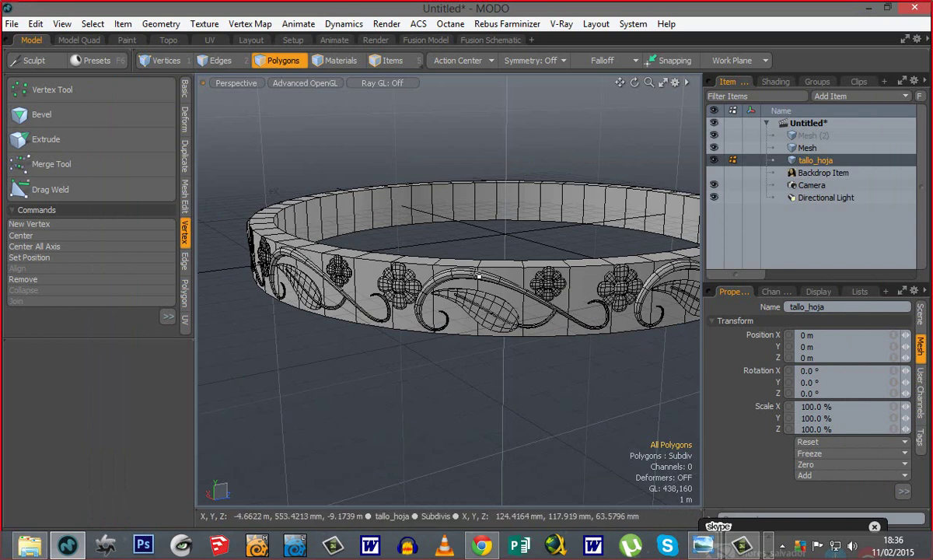
alt+drag(479, 272, 440, 314)
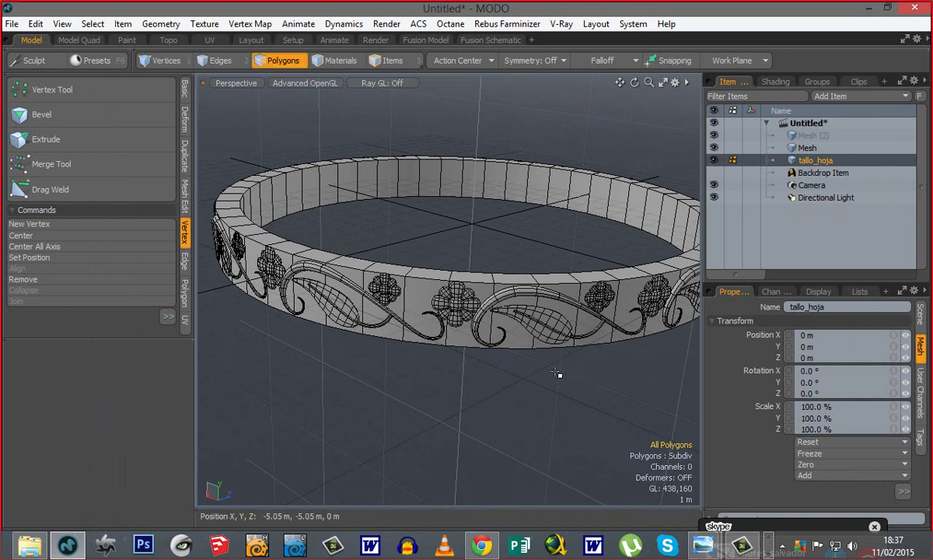
Step: Select all polygons of the ring mesh and move them up in Y until the band sits directly above the floral ornaments
click(807, 151)
alt+shift+drag(480, 226, 466, 261)
alt+drag(466, 261, 463, 278)
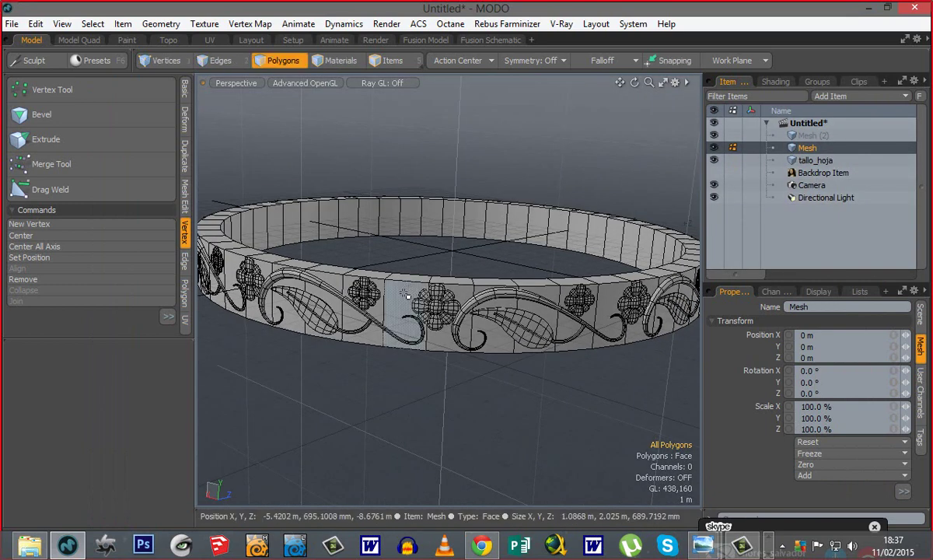
double_click(404, 294)
key(y)
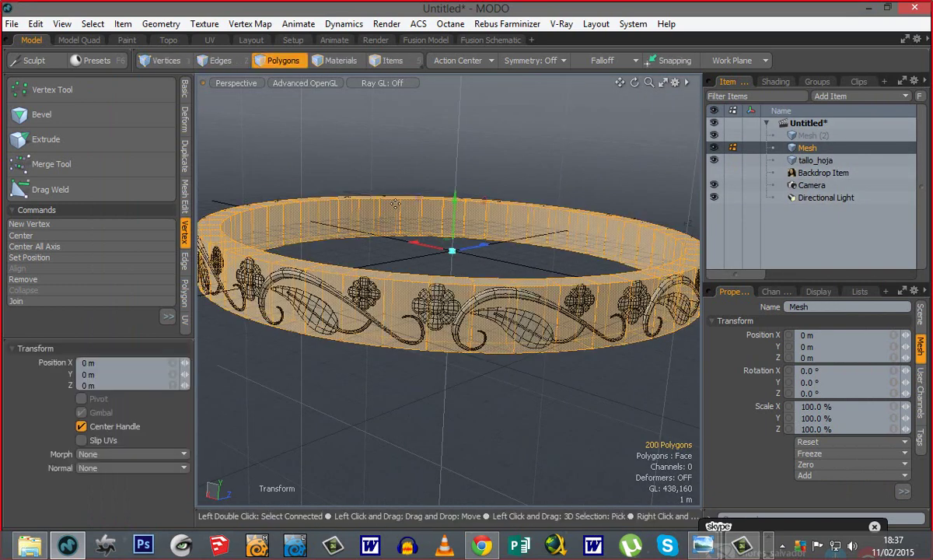
drag(452, 218, 451, 154)
key(ctrl+space)
click(396, 199)
key(space)
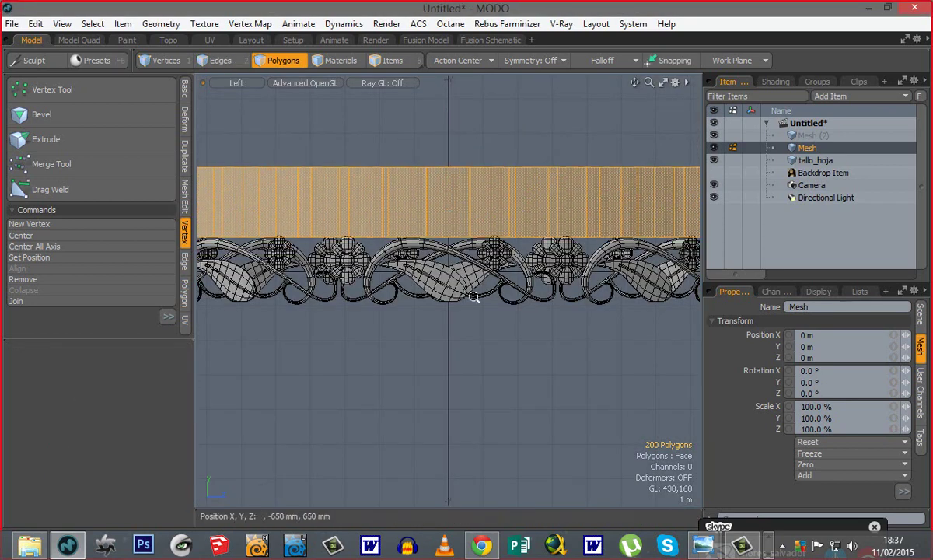
Step: Select the band's upper vertices and lower them in Y to make the band about 1.025 m high
ctrl+alt+drag(475, 297, 350, 277)
key(1)
middle_drag(595, 217, 300, 258)
ctrl+alt+drag(419, 258, 459, 247)
key(w)
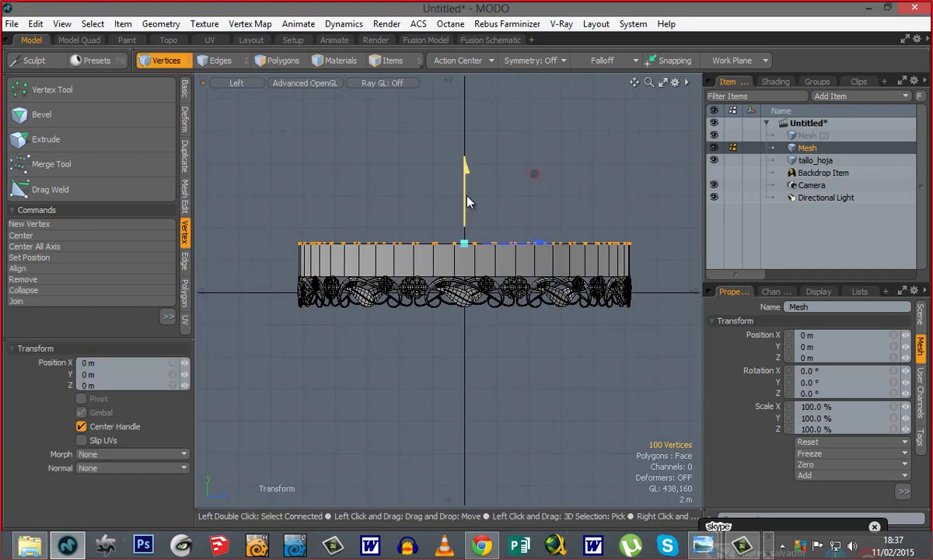
drag(467, 202, 467, 218)
key(space)
key(space)
key(space)
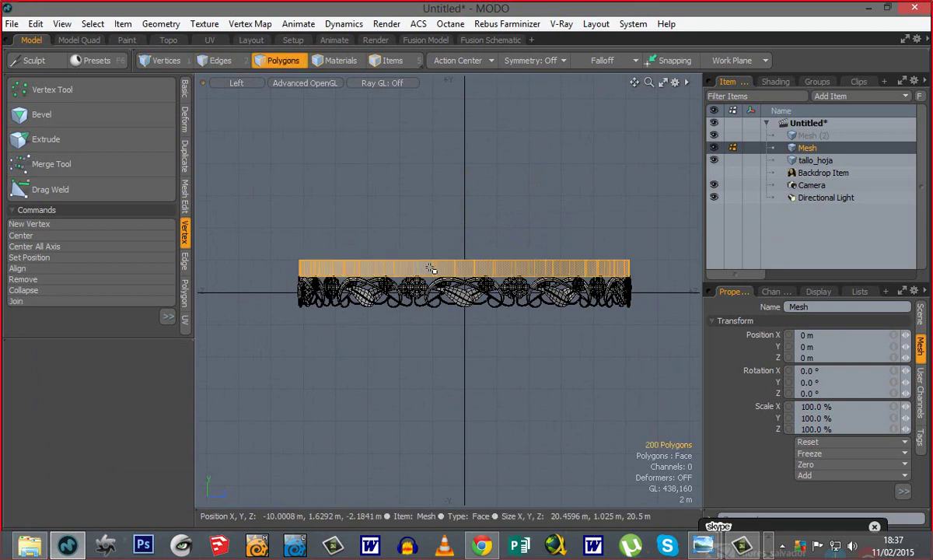
Step: Mirror the band across the Y axis with its centre at 0 m to place a matching band below the ornaments
click(184, 146)
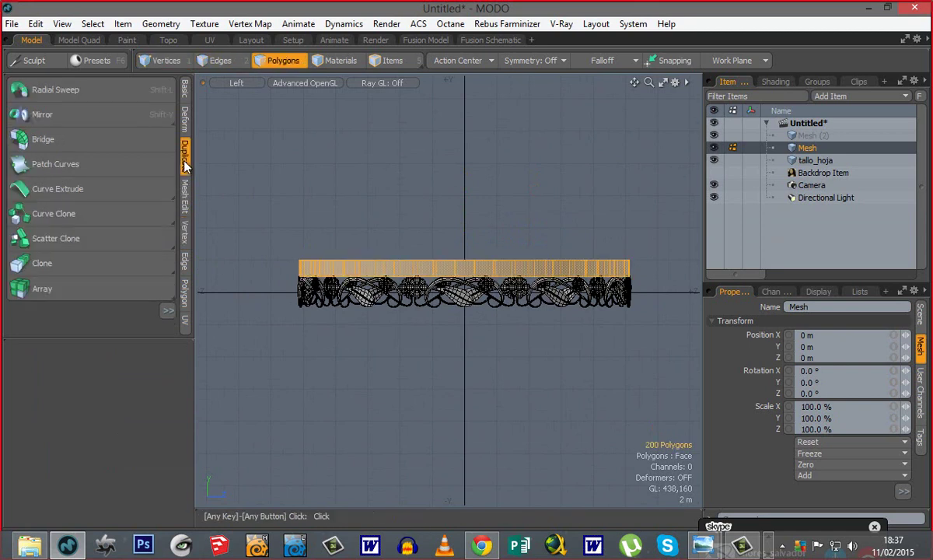
click(55, 121)
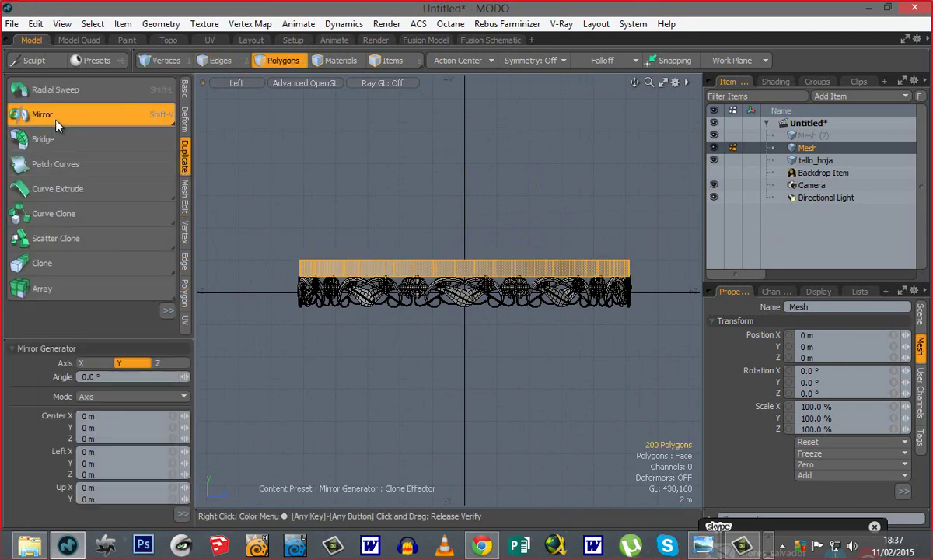
click(183, 513)
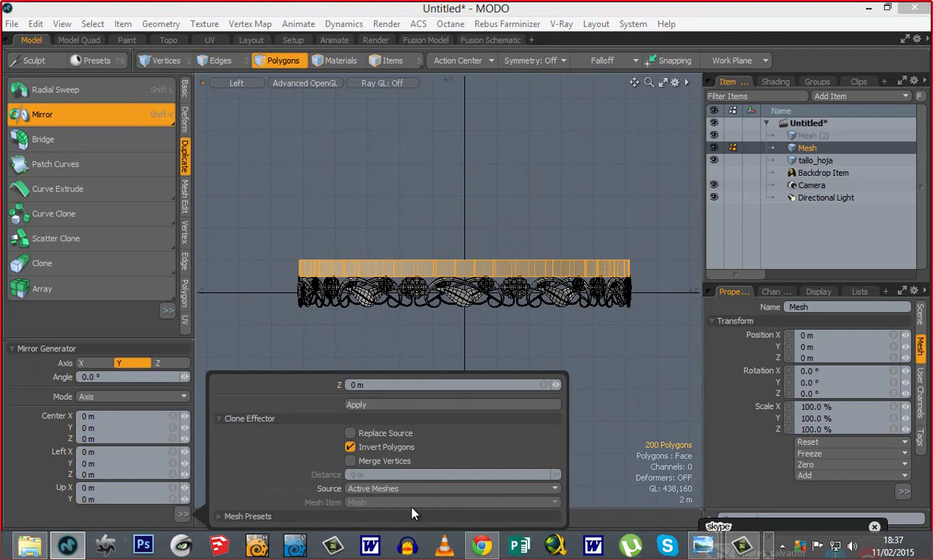
click(371, 406)
key(space)
click(269, 334)
key(ctrl+space)
click(346, 350)
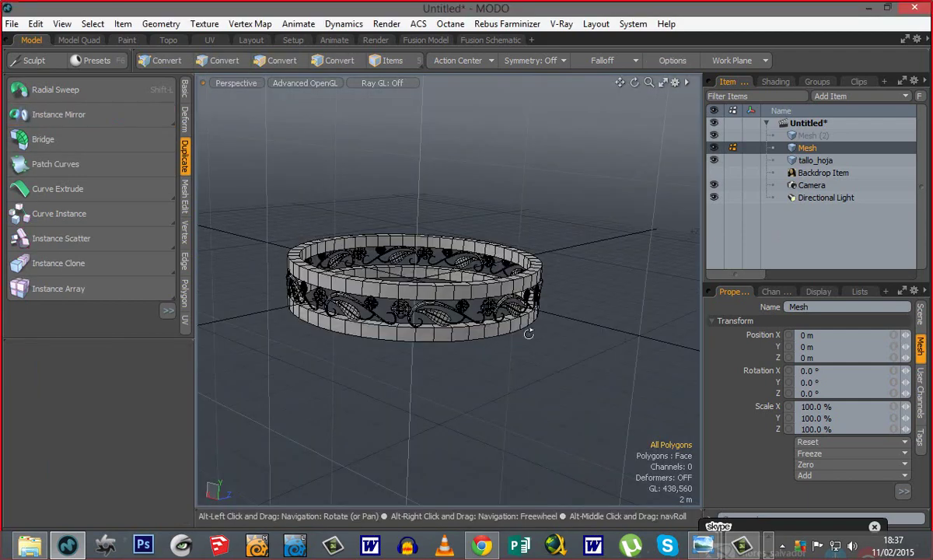
Step: Freeze the polygons of the tallo_hoja ornament mesh, including displacement, deformation and tessellation, with curves as 2 Points Polygons
alt+drag(529, 333, 458, 341)
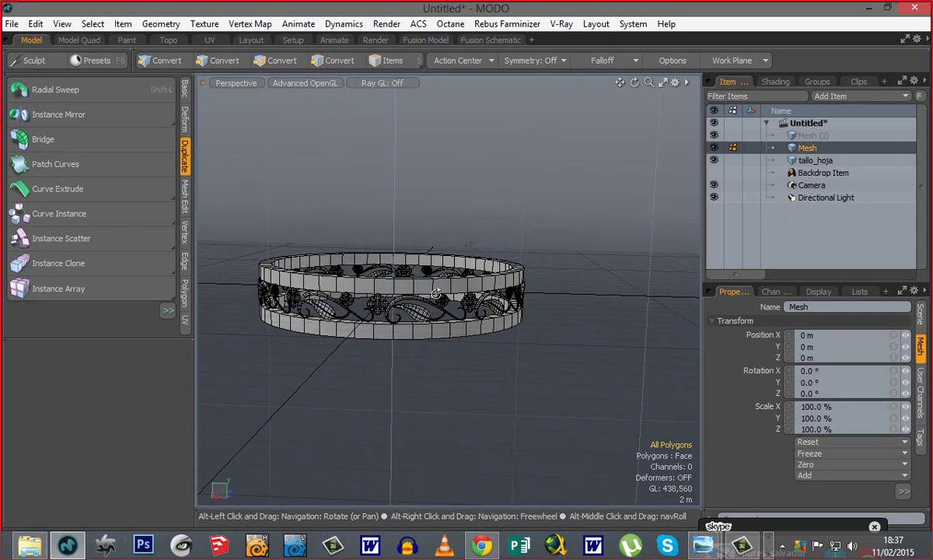
alt+drag(435, 294, 444, 273)
ctrl+alt+drag(352, 311, 410, 324)
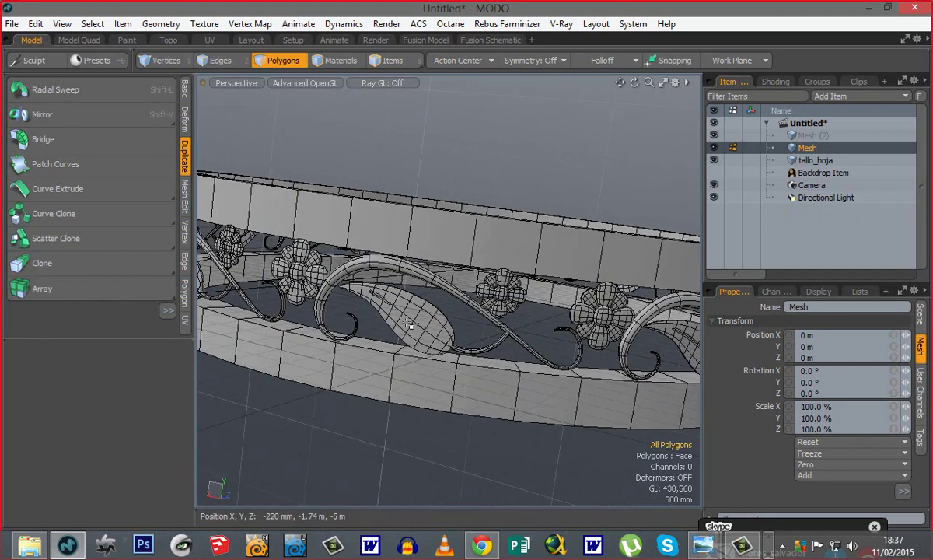
click(813, 161)
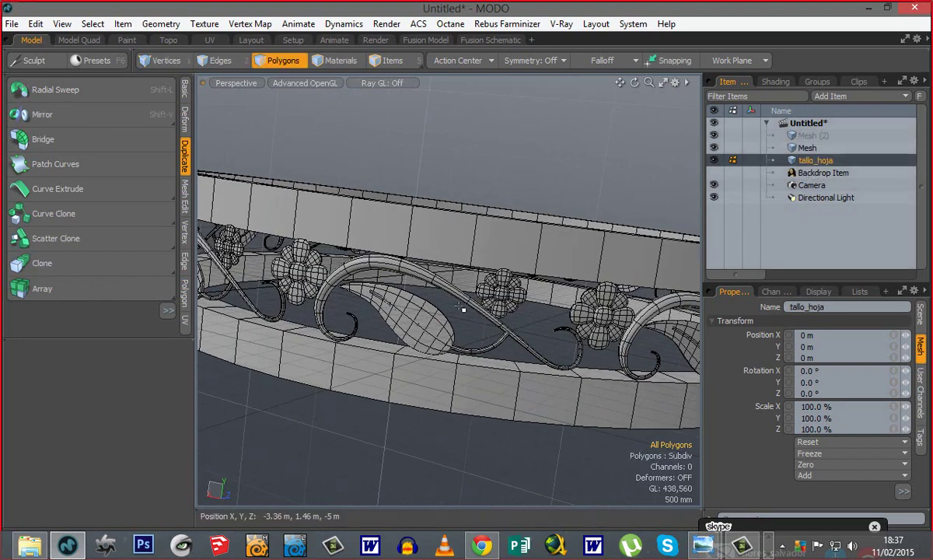
alt+drag(474, 396, 465, 303)
ctrl+alt+drag(341, 324, 741, 317)
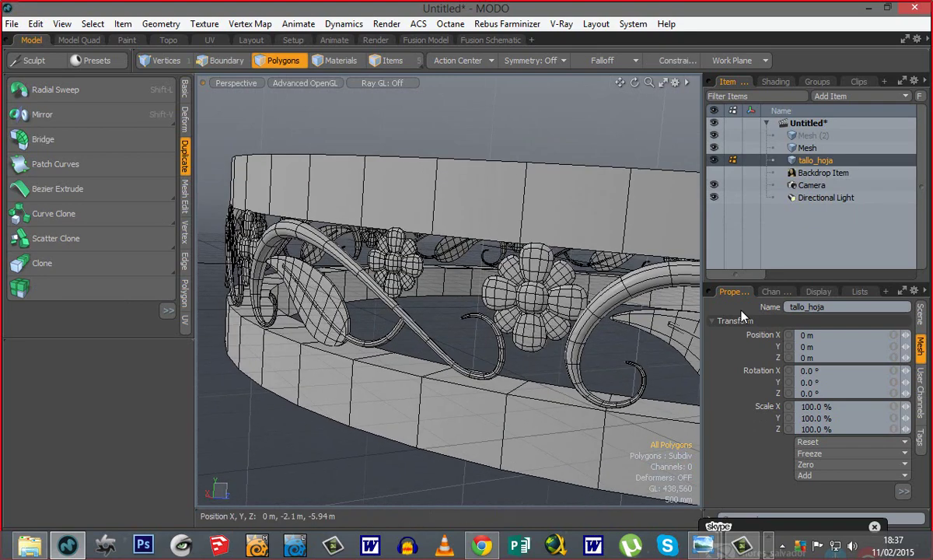
alt+shift+drag(558, 310, 522, 285)
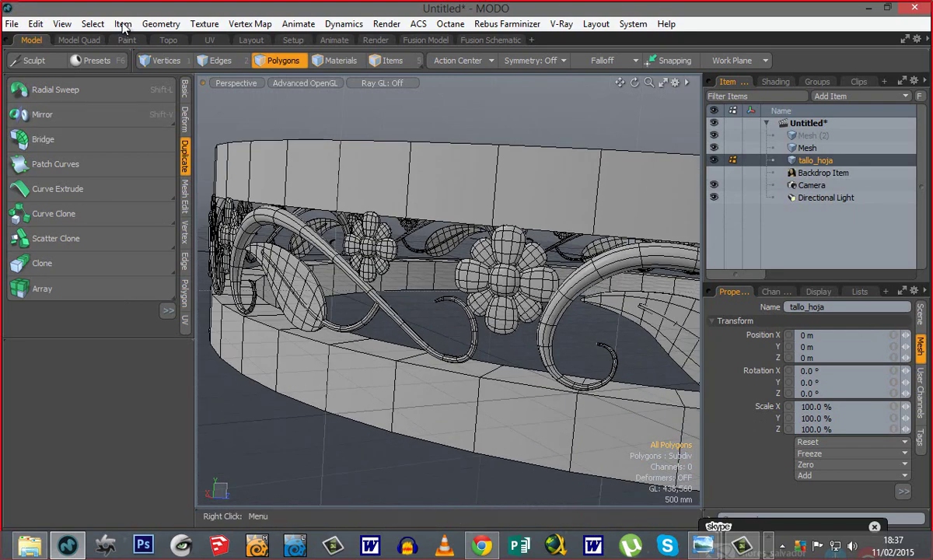
click(161, 26)
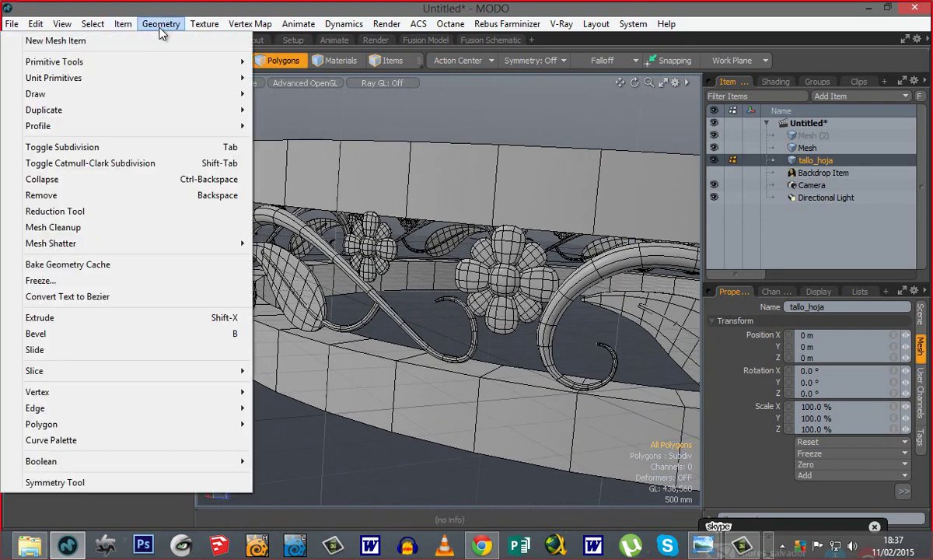
click(67, 283)
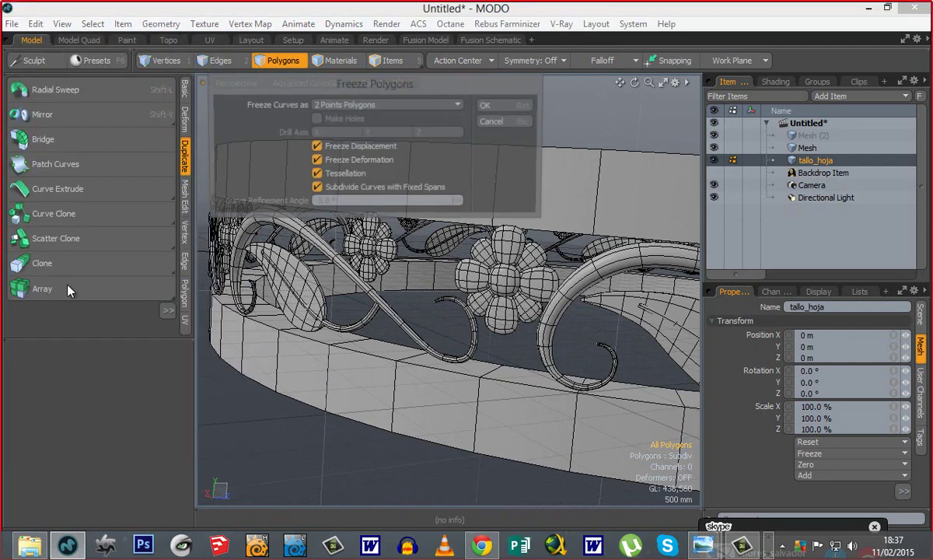
click(513, 108)
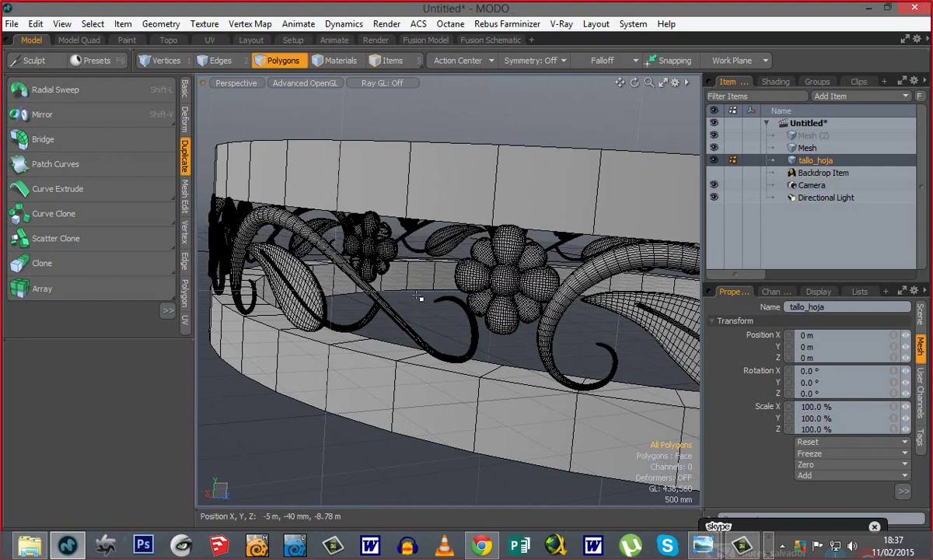
Step: Examine the frozen flowers, leaves and stems up close and the whole ring from several angles to judge the mesh density
alt+drag(450, 349, 580, 285)
ctrl+alt+drag(434, 320, 350, 318)
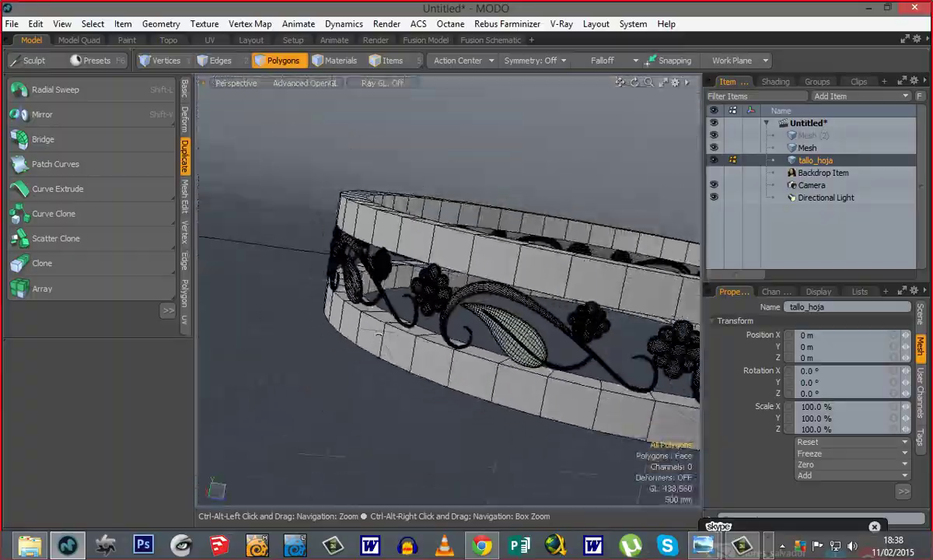
alt+shift+drag(575, 331, 643, 309)
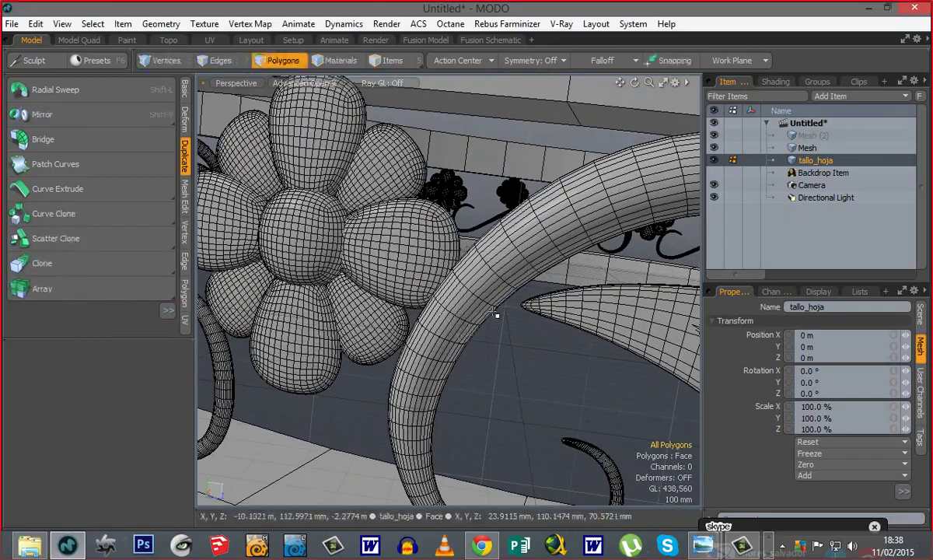
ctrl+alt+drag(538, 292, 480, 276)
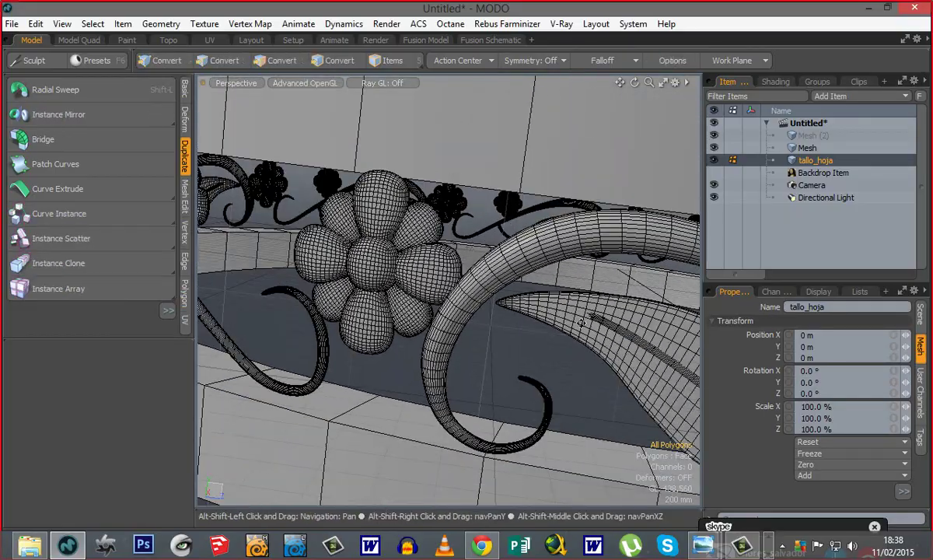
alt+shift+drag(601, 324, 544, 376)
alt+drag(544, 376, 509, 412)
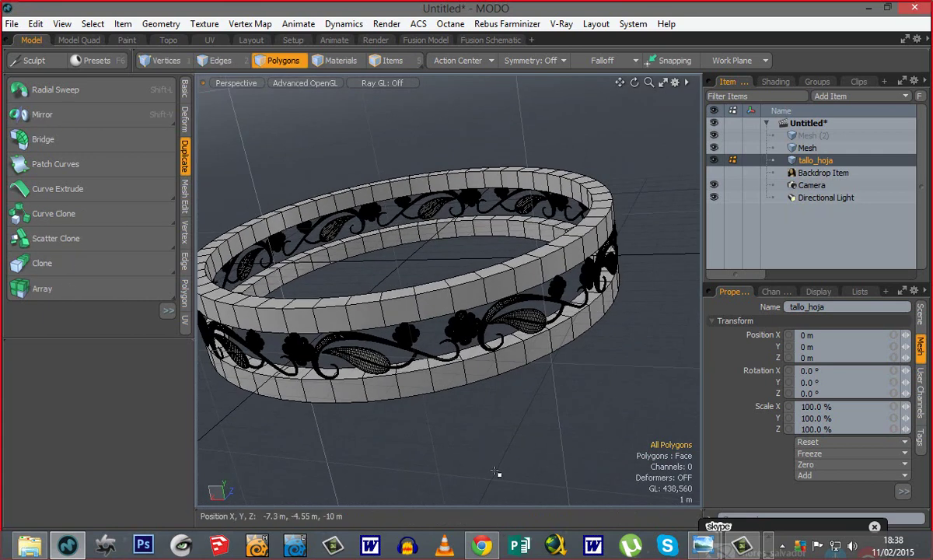
alt+drag(400, 261, 443, 334)
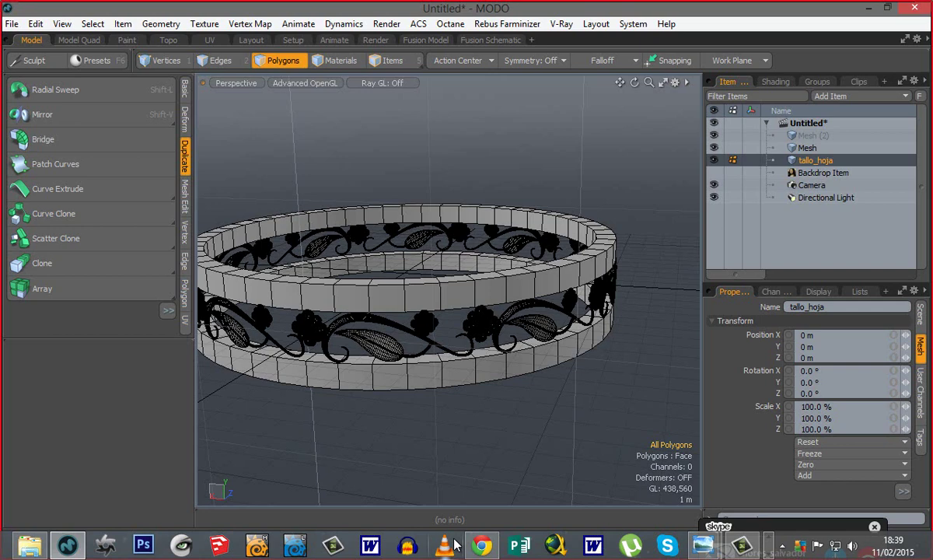
alt+drag(448, 431, 411, 410)
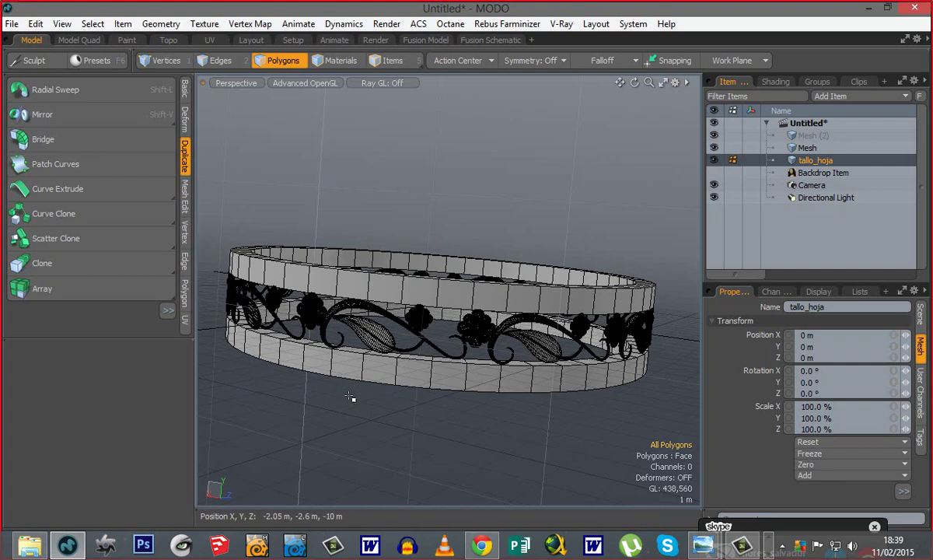
ctrl+alt+drag(368, 321, 523, 333)
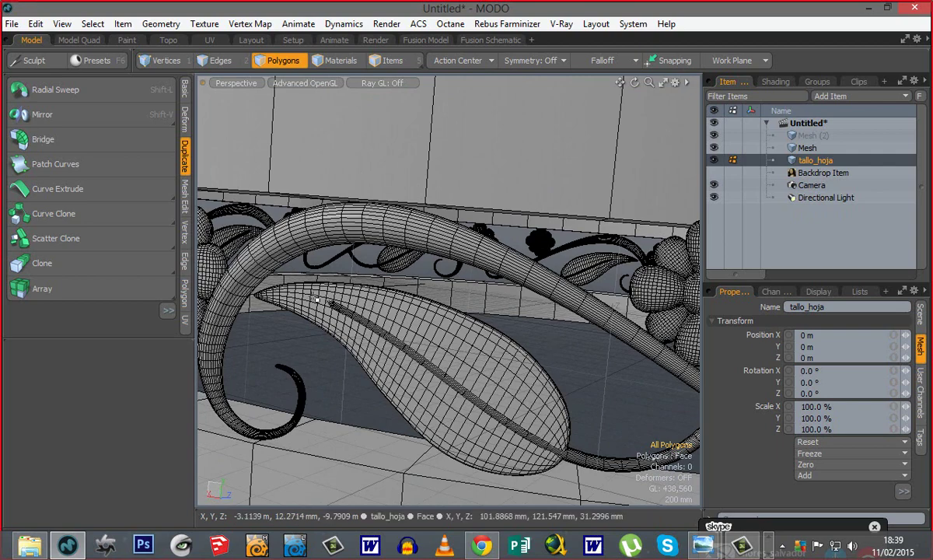
ctrl+alt+drag(554, 343, 402, 334)
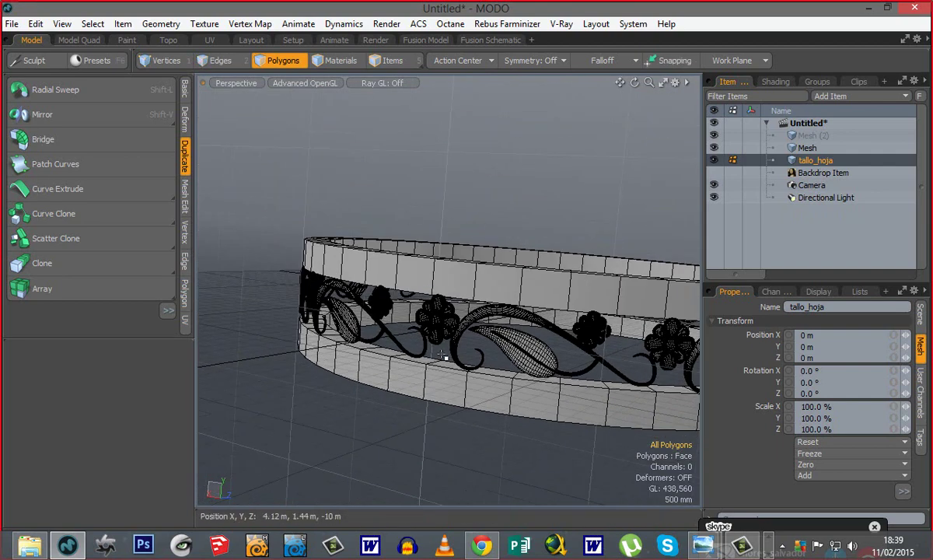
alt+drag(497, 351, 423, 325)
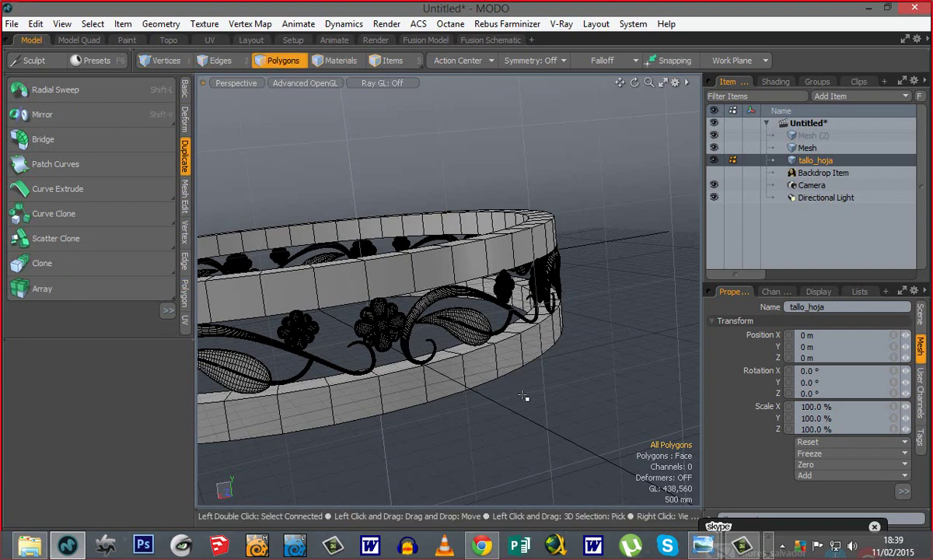
alt+drag(524, 397, 611, 316)
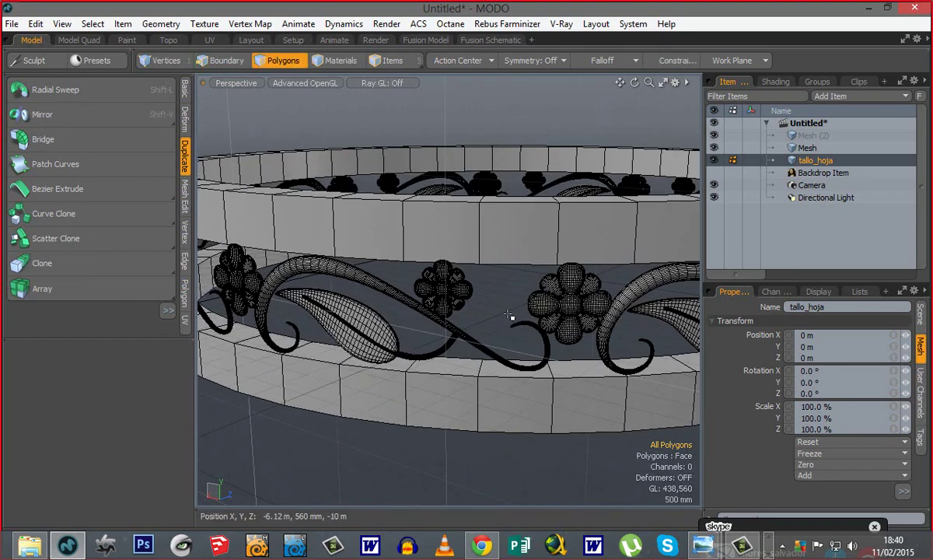
Step: Undo the freeze of the tallo_hoja ornament geometry
key(ctrl+z)
key(ctrl+z)
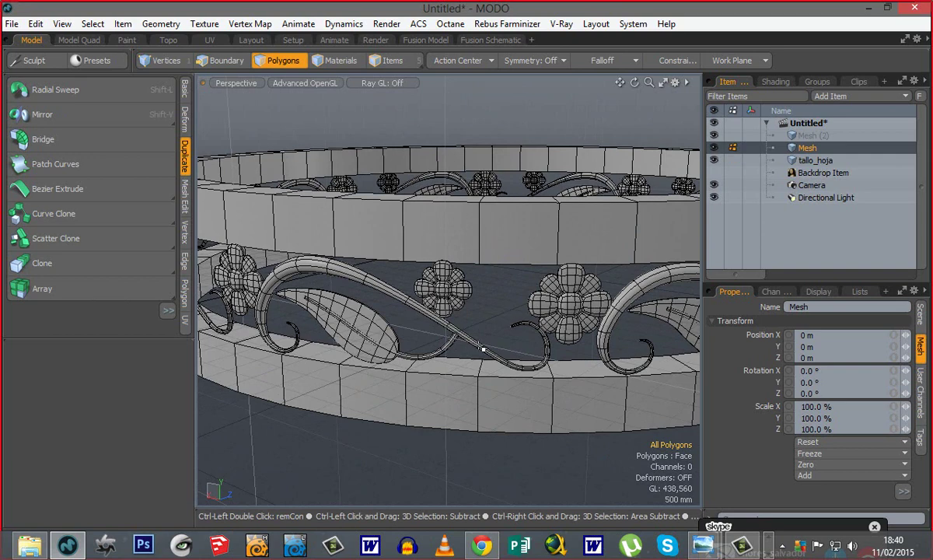
Step: Save the scene as anillo_motivo_flores in Luxology Scene format in the 03 project folder
click(12, 23)
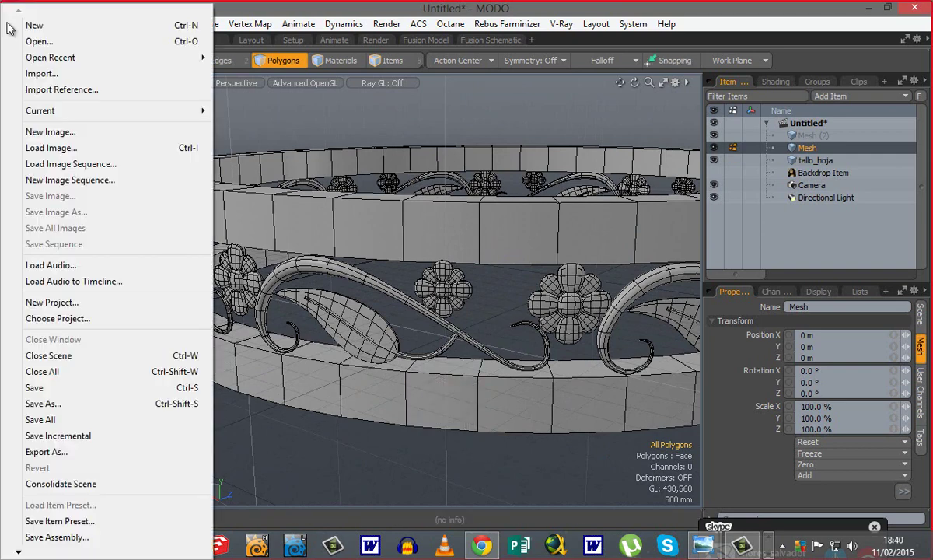
click(43, 406)
double_click(322, 142)
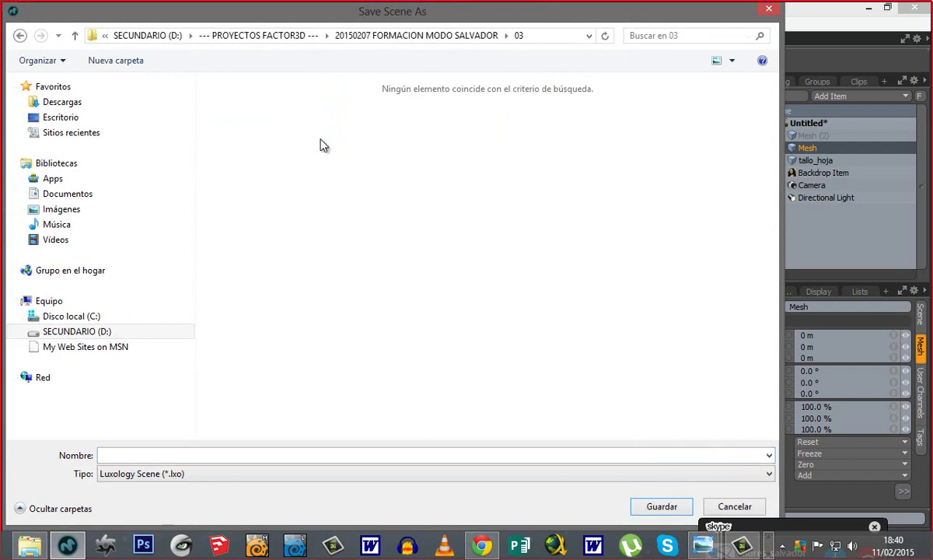
click(157, 453)
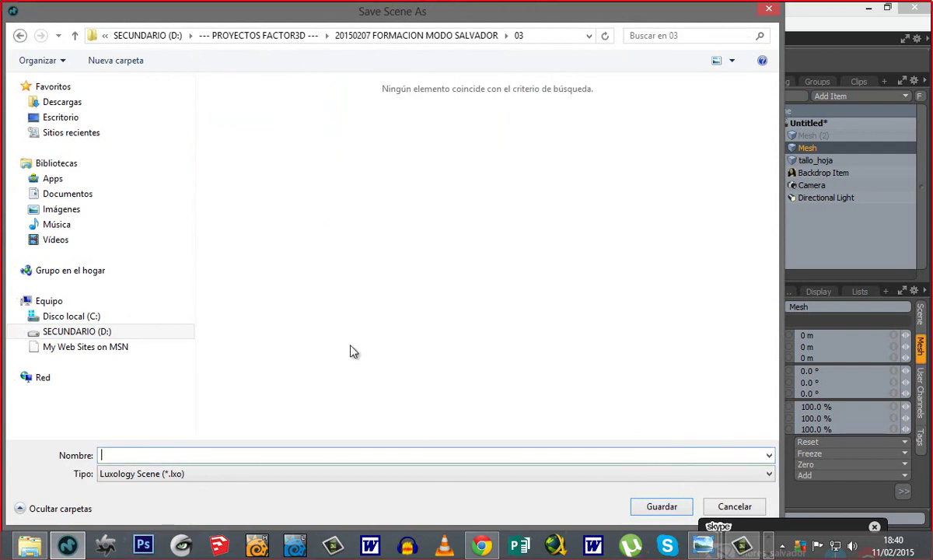
text(anillo_motivo_flores)
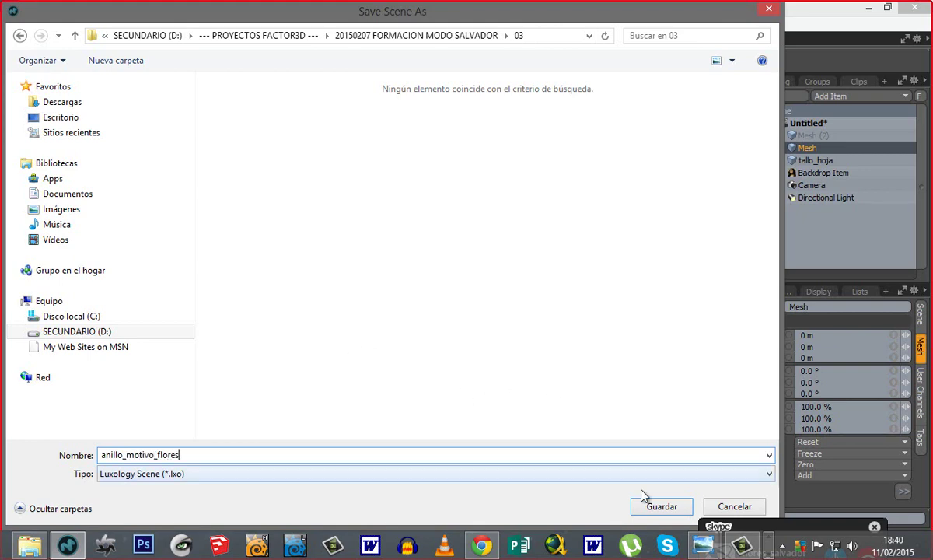
click(653, 512)
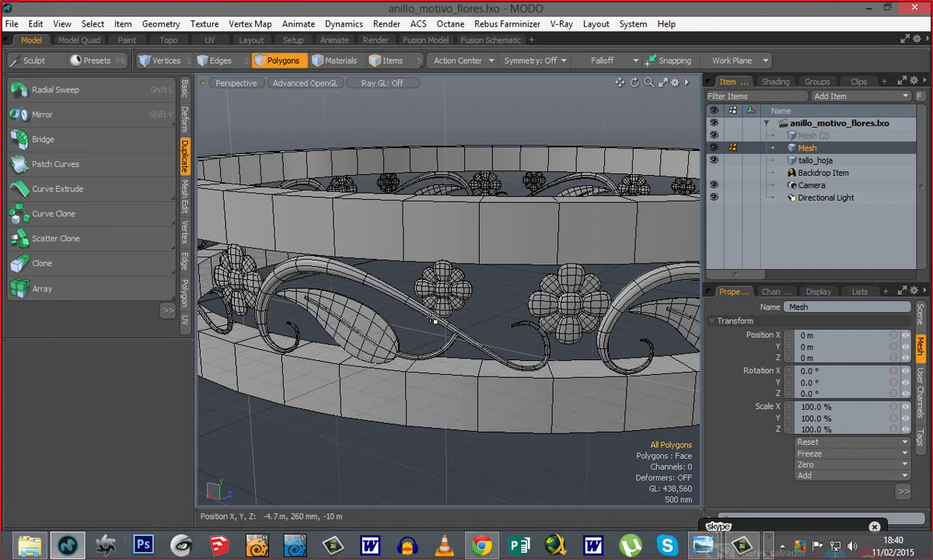
Step: Delete the unused Mesh (2) item from the scene
scroll(434, 319, down, 5)
alt+shift+drag(434, 319, 388, 314)
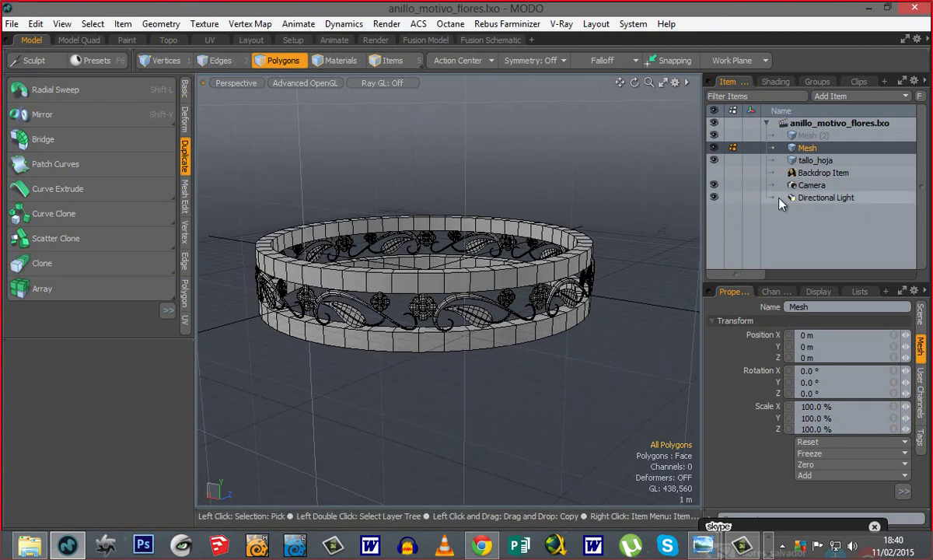
shift+click(802, 160)
click(794, 136)
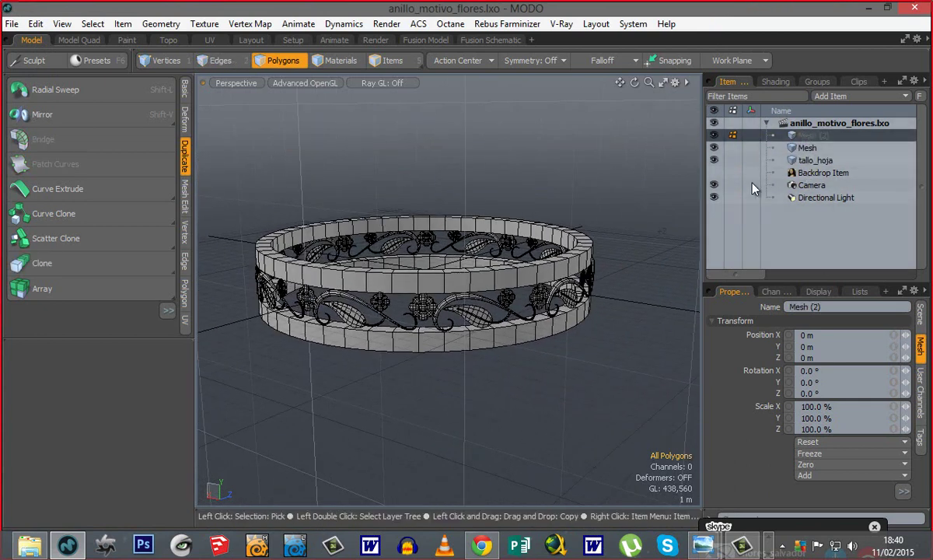
right_click(804, 146)
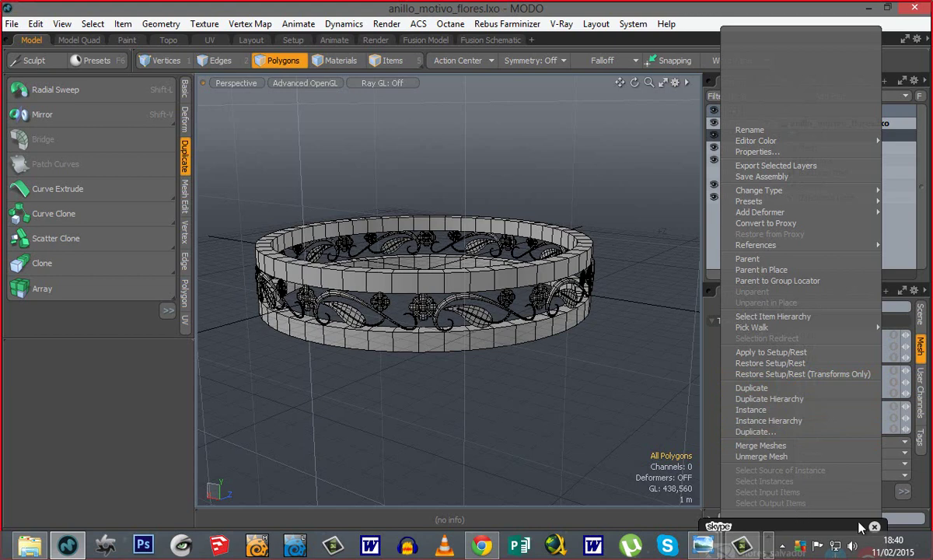
drag(818, 525, 486, 466)
right_click(798, 133)
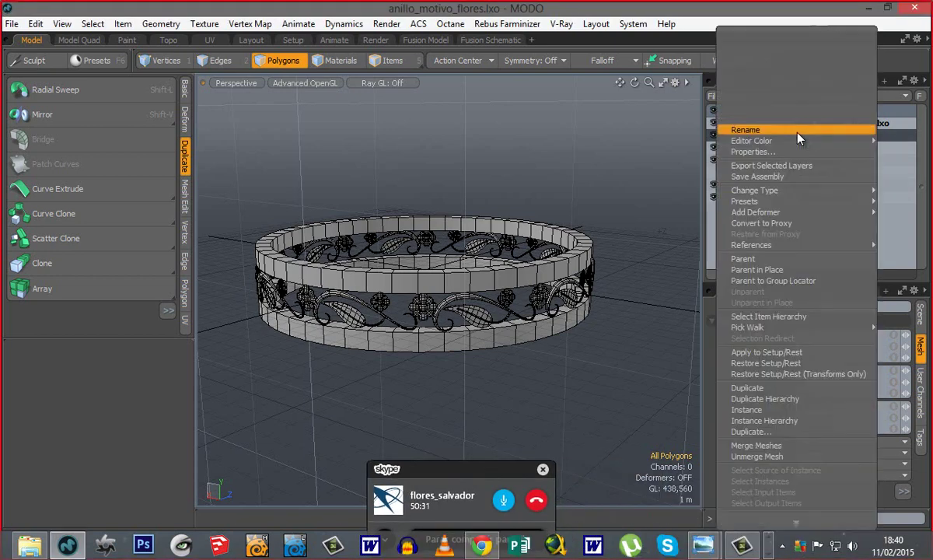
mouse_move(768, 521)
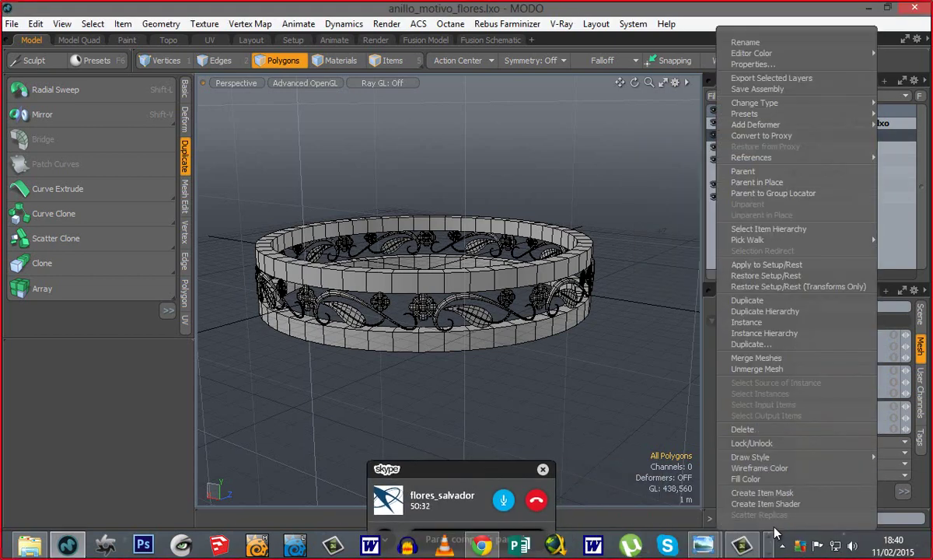
click(752, 431)
Step: Merge the Mesh bands and the tallo_hoja ornaments into a single mesh item with transform compensation enabled
click(807, 137)
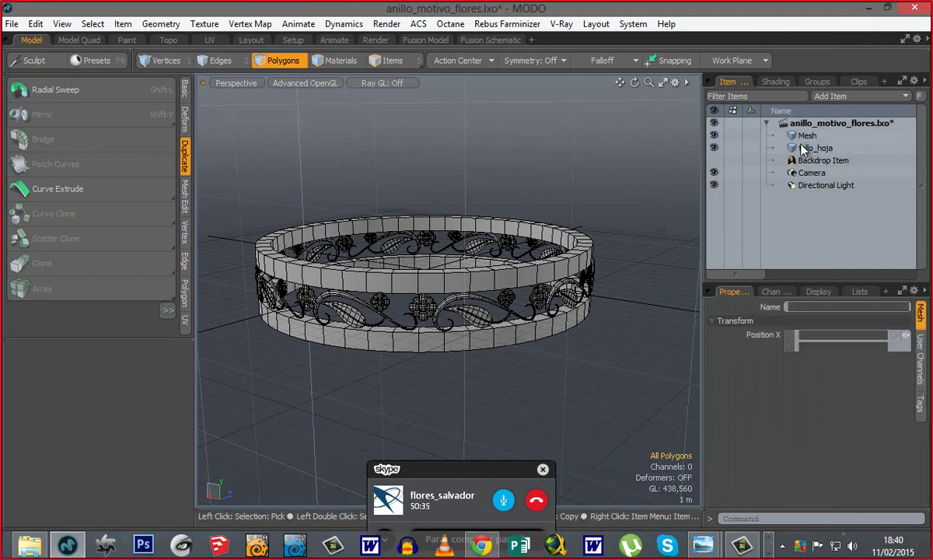
shift+click(801, 146)
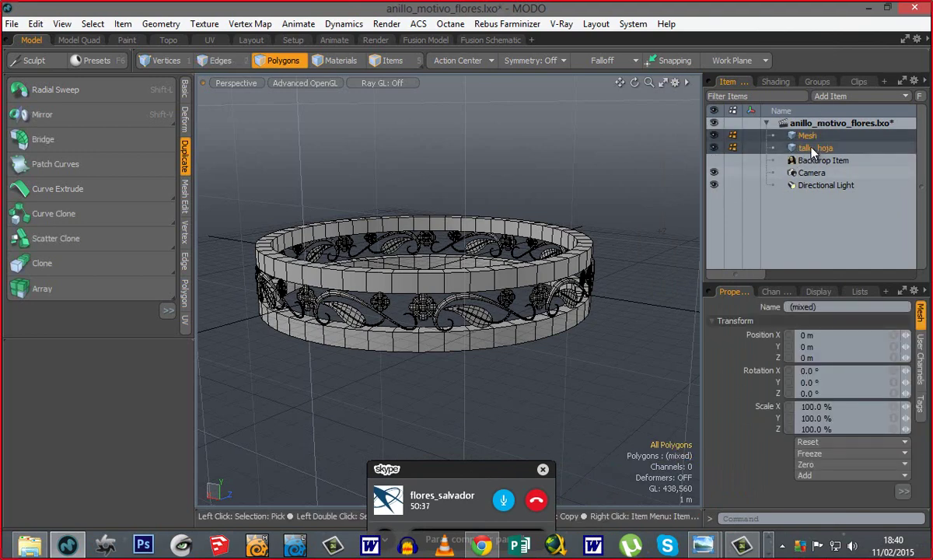
right_click(809, 150)
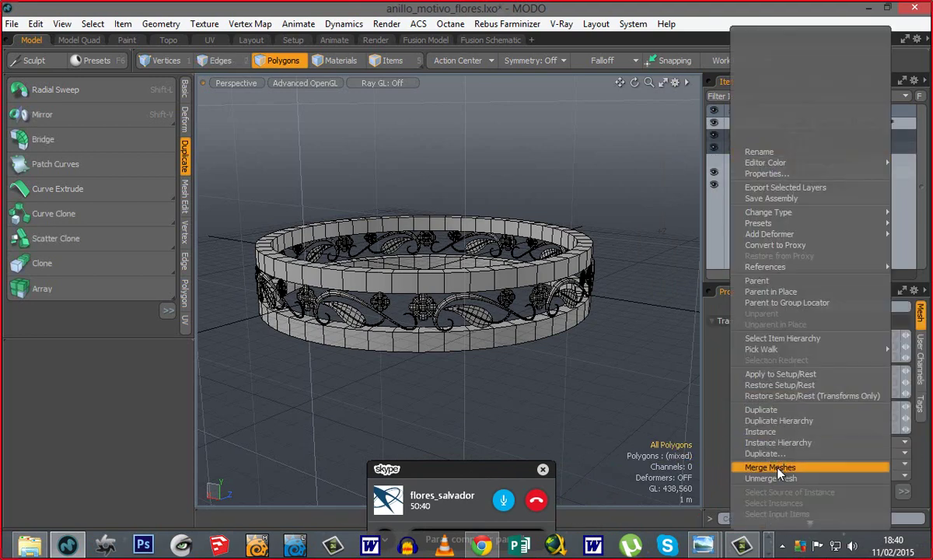
click(780, 469)
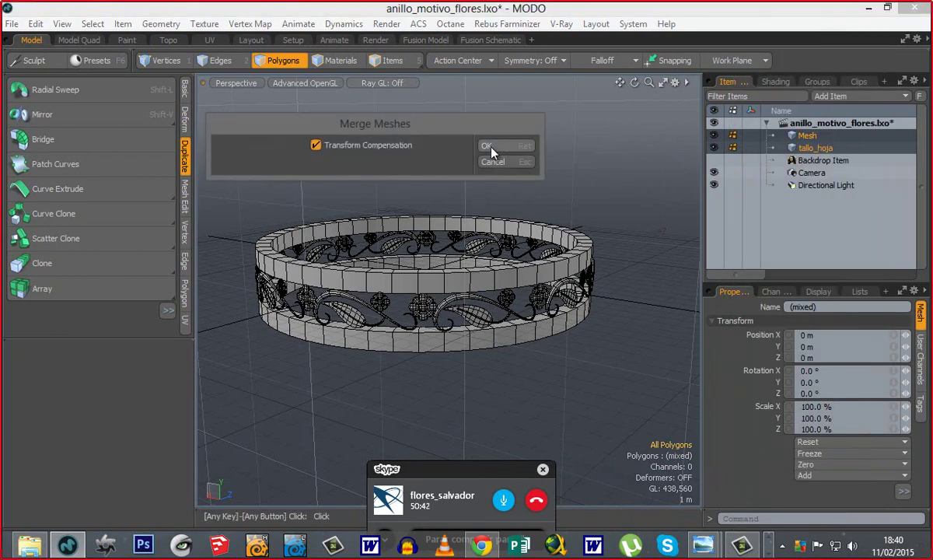
click(491, 145)
alt+shift+drag(435, 412, 493, 260)
ctrl+alt+drag(498, 288, 444, 334)
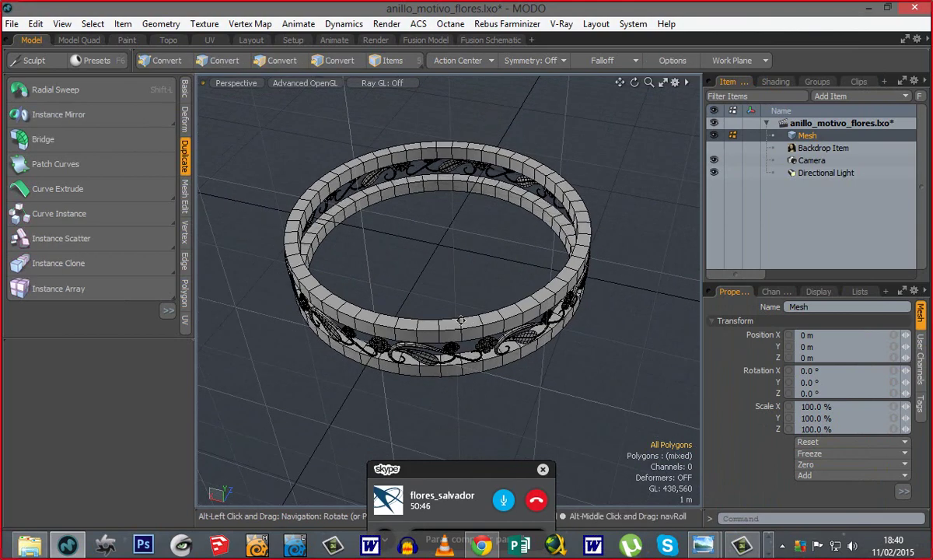
alt+drag(436, 381, 412, 349)
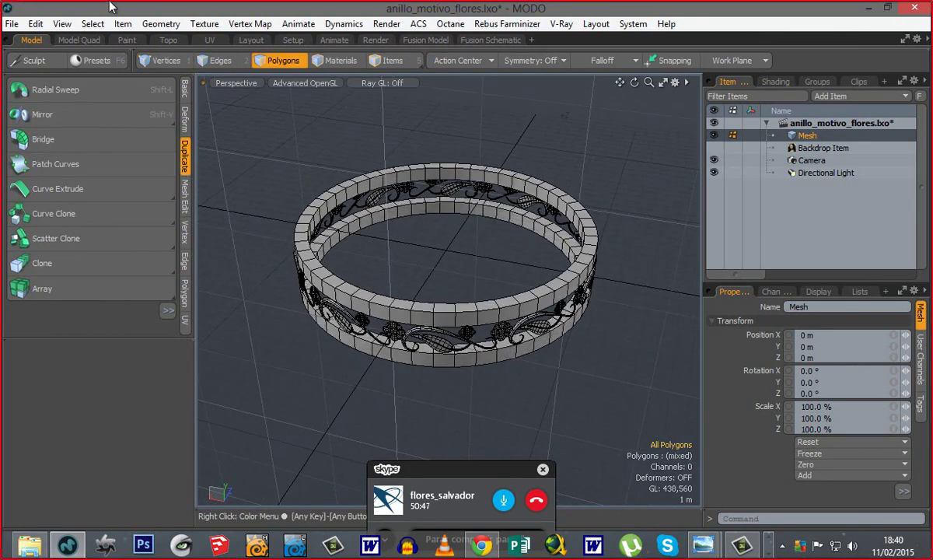
Step: Turn on the Dimensions Tool and examine the ring's overall size around both bands
click(61, 24)
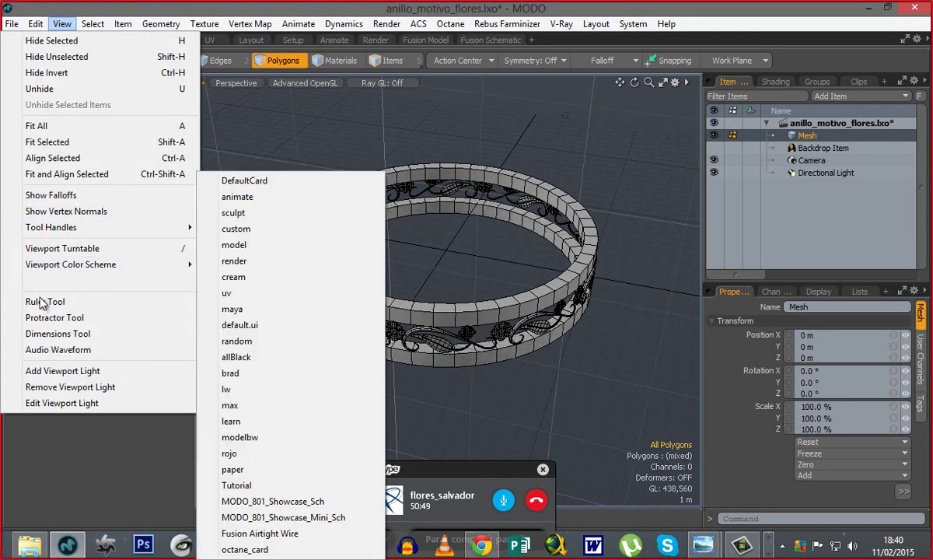
click(42, 335)
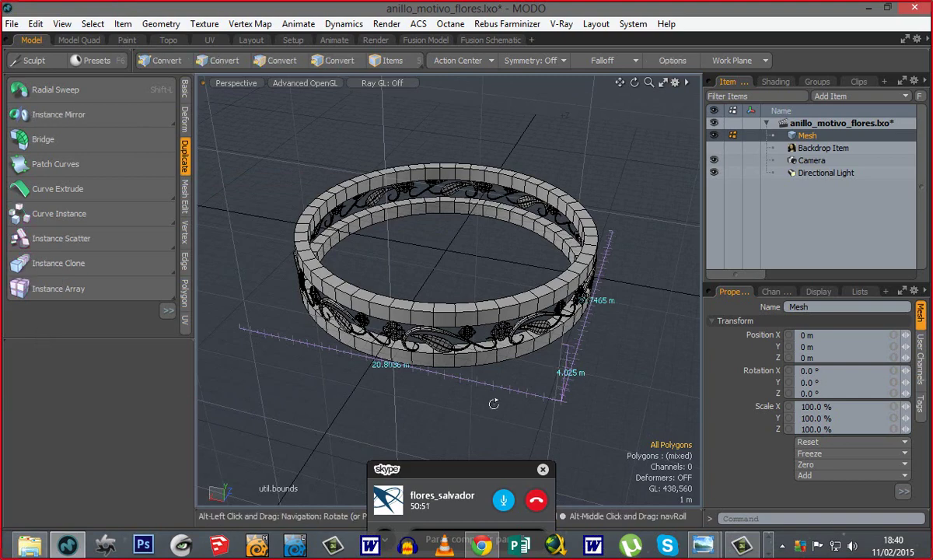
alt+drag(464, 378, 519, 417)
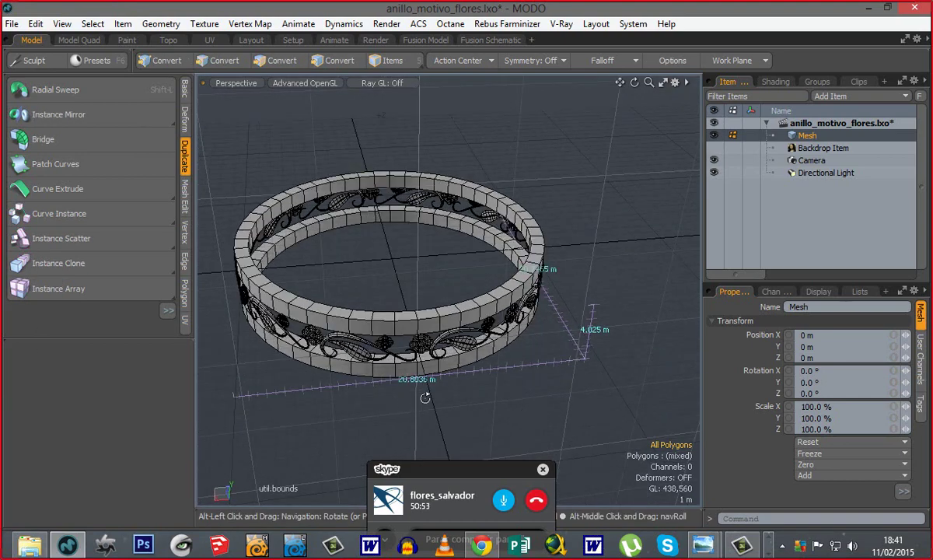
alt+drag(424, 396, 475, 387)
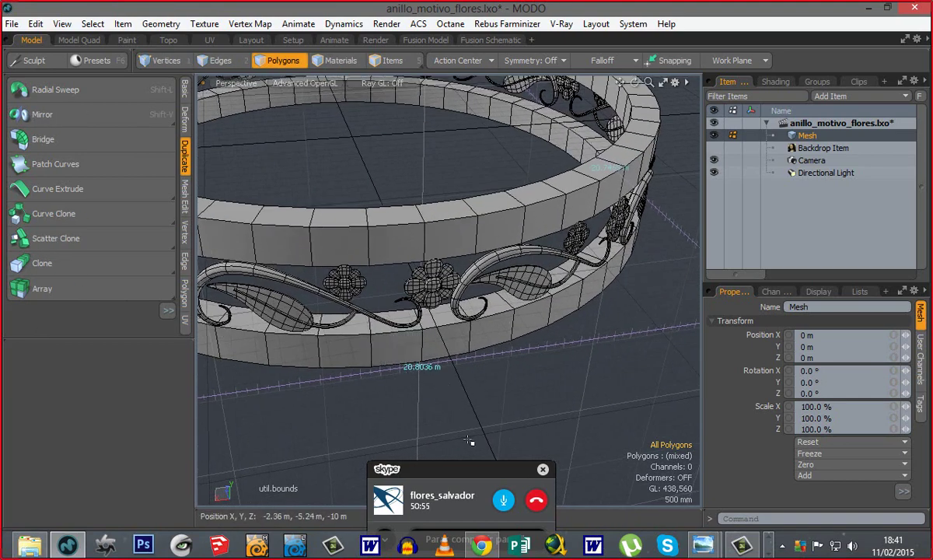
drag(473, 468, 802, 543)
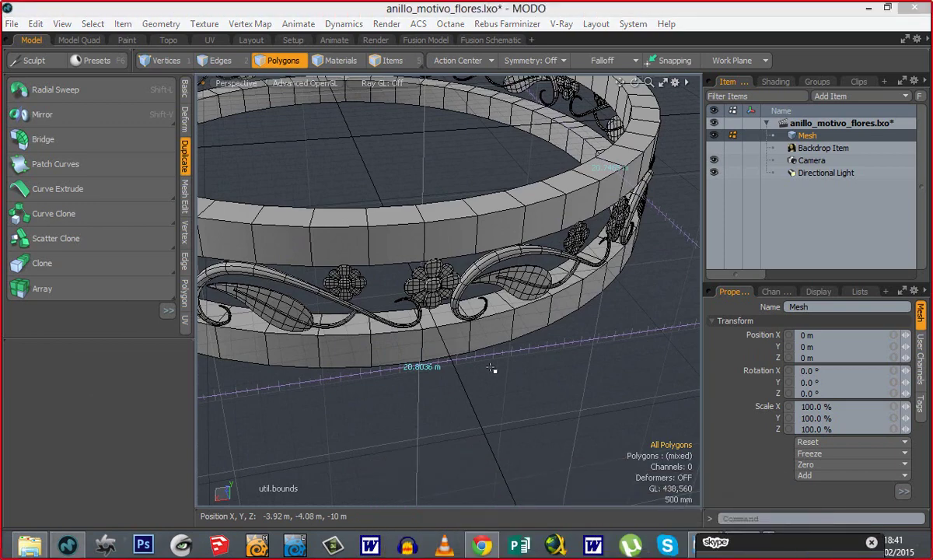
ctrl+alt+drag(530, 415, 440, 409)
alt+drag(527, 392, 473, 387)
alt+shift+drag(506, 333, 476, 324)
alt+drag(457, 262, 470, 329)
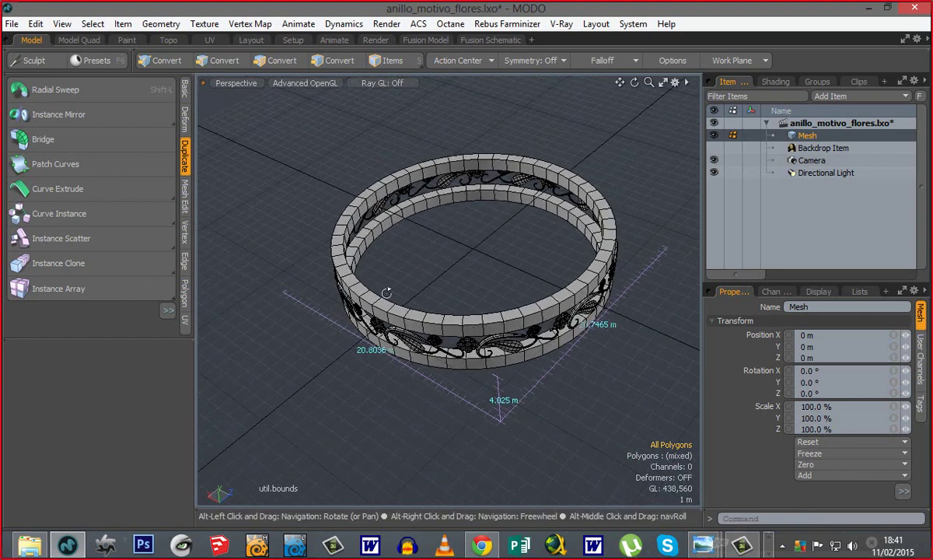
alt+drag(385, 294, 381, 381)
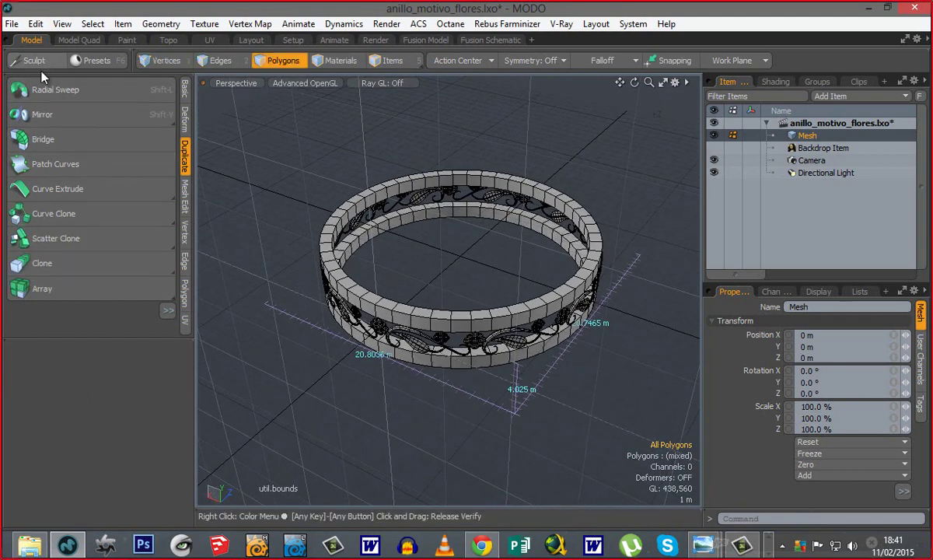
Step: Scale the whole ring uniformly to an absolute size of 25 mm along its longest axis
click(185, 90)
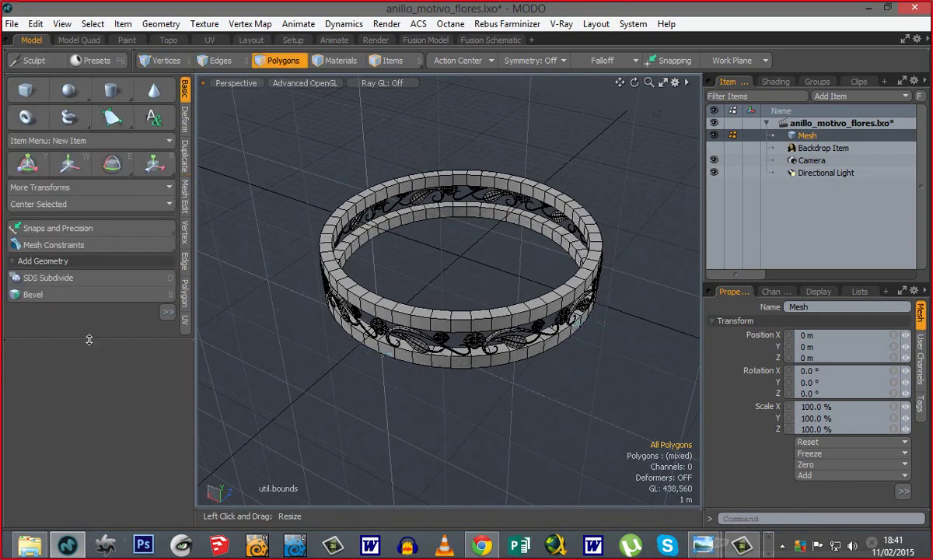
click(167, 312)
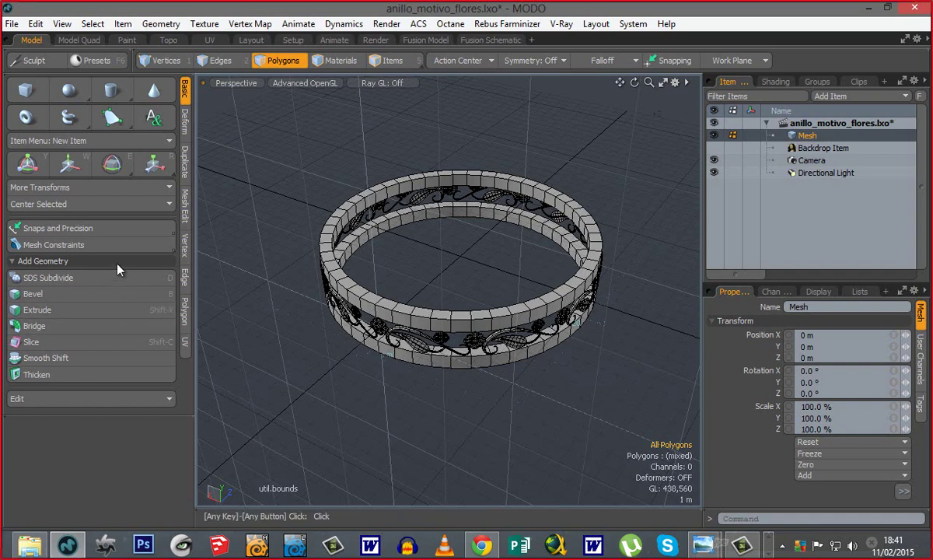
click(78, 228)
click(233, 299)
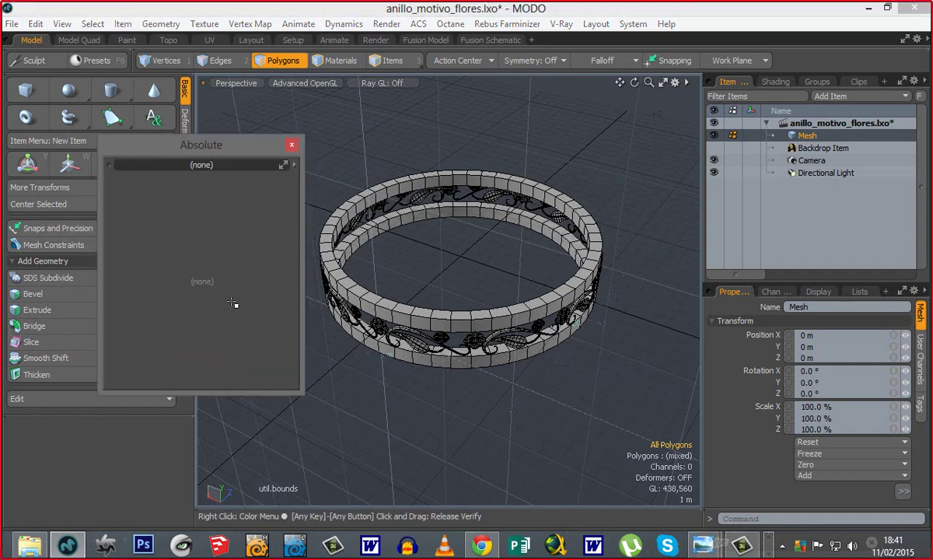
drag(241, 214, 108, 230)
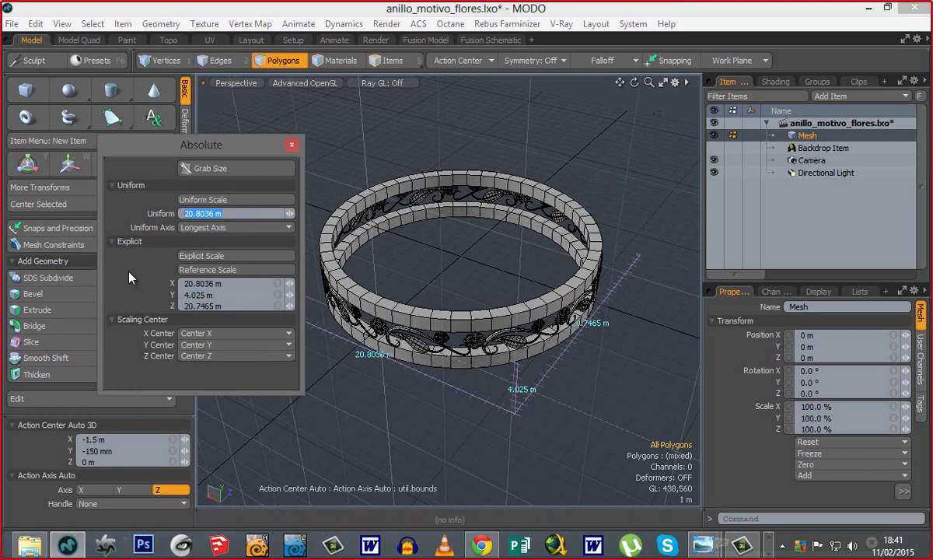
text(25mm)
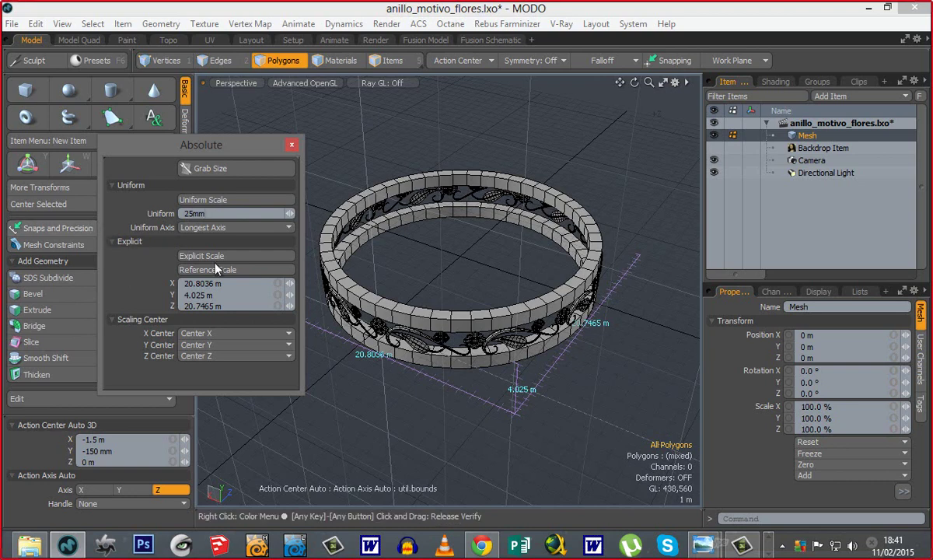
click(217, 200)
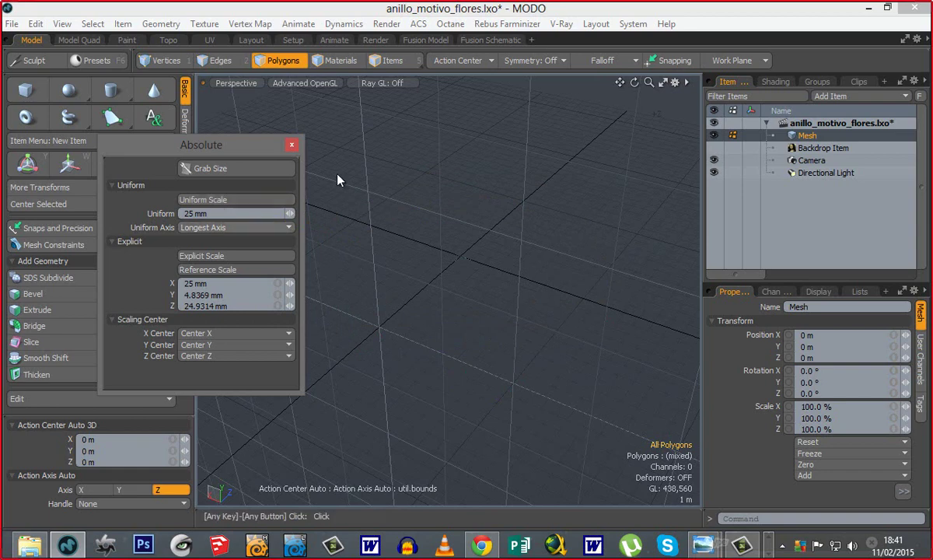
click(291, 148)
key(1)
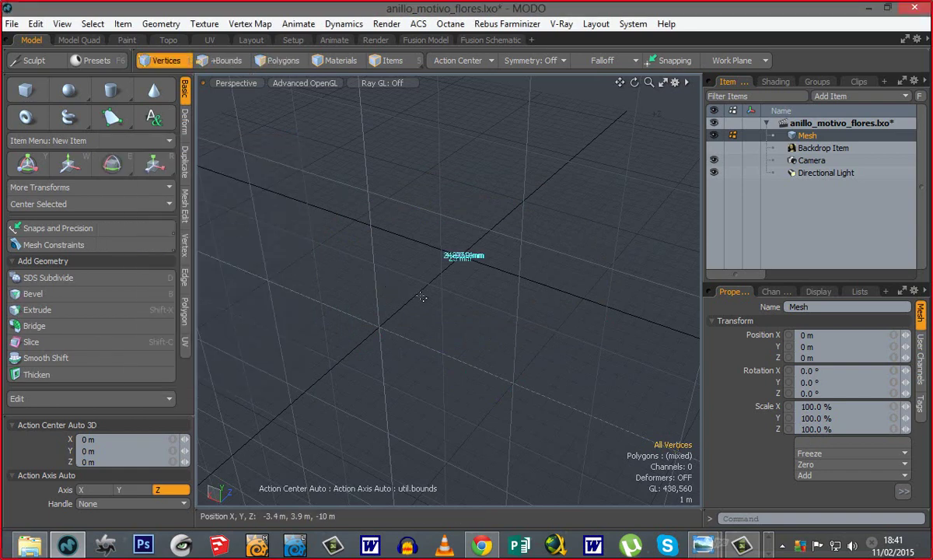
key(a)
alt+drag(424, 406, 407, 455)
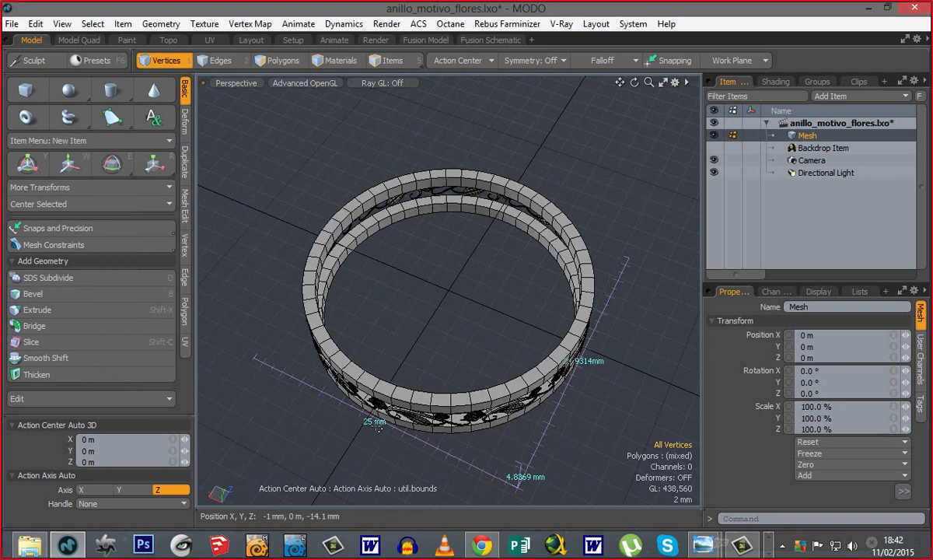
alt+drag(377, 426, 440, 390)
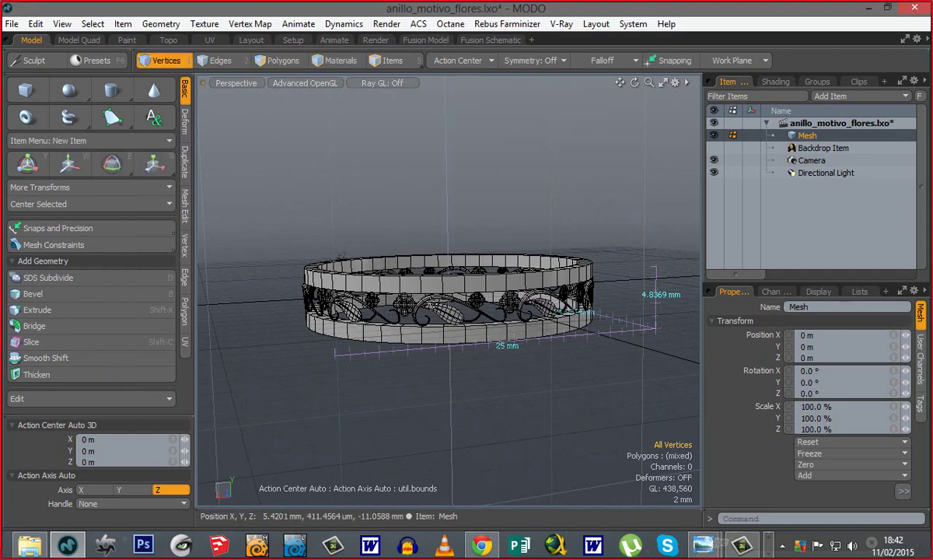
Step: Measure one polygon on the flat rim of the upper band, then clear the selection
key(space)
key(space)
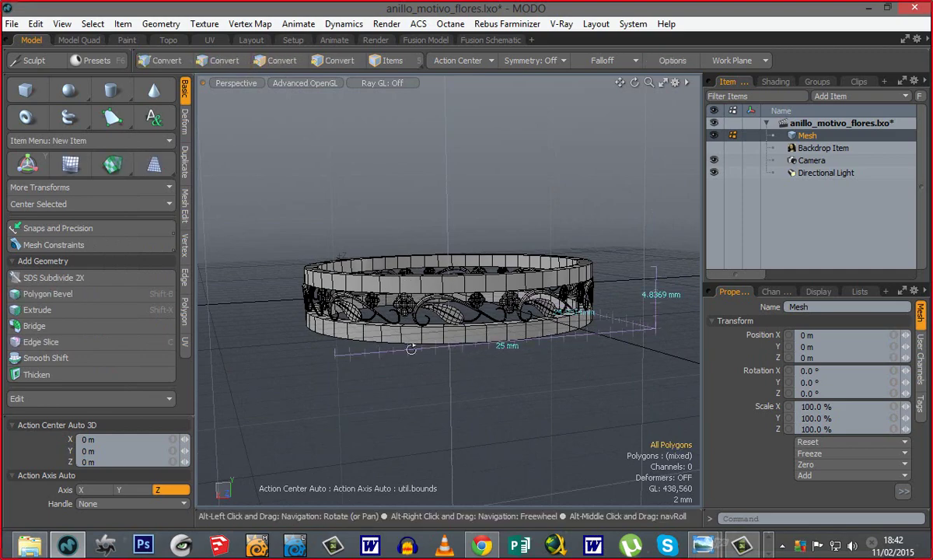
alt+drag(464, 365, 420, 237)
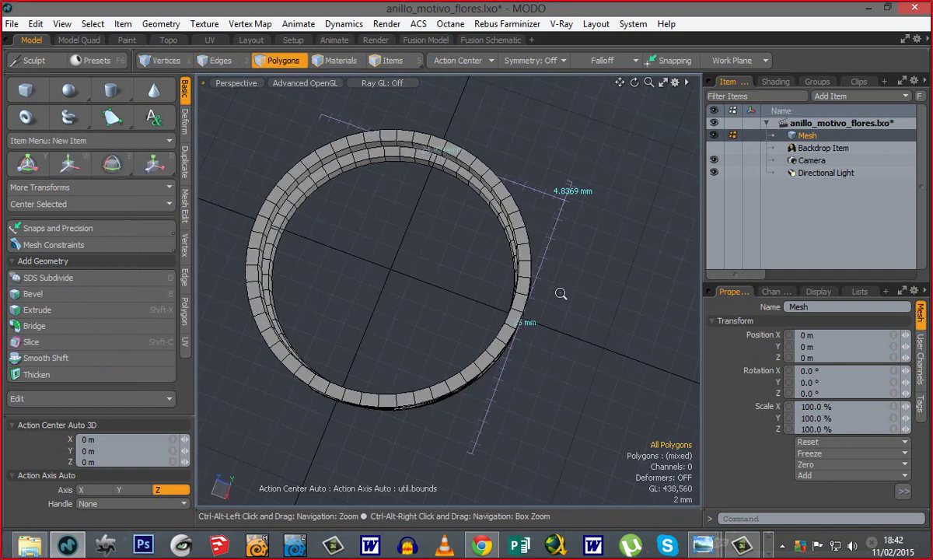
ctrl+alt+drag(561, 294, 585, 324)
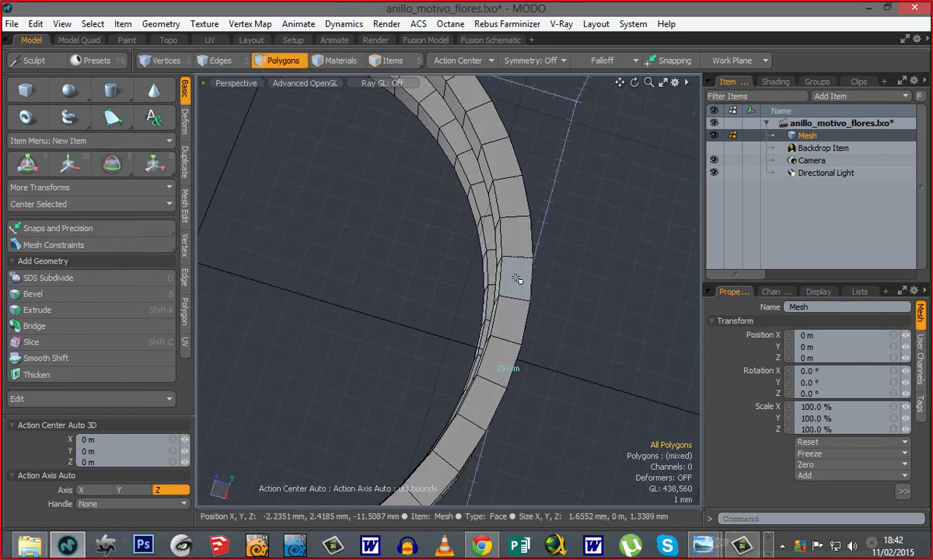
alt+drag(433, 343, 435, 373)
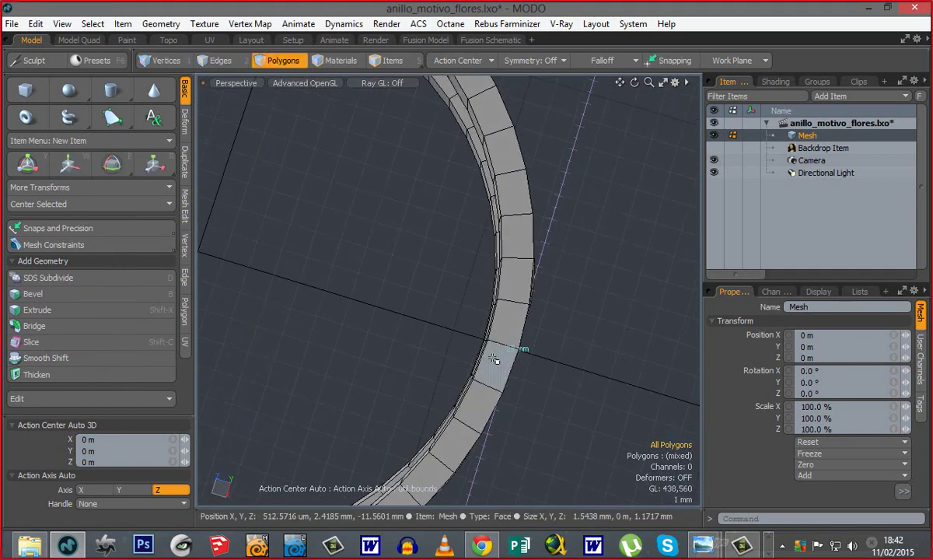
click(493, 358)
alt+drag(520, 416, 615, 337)
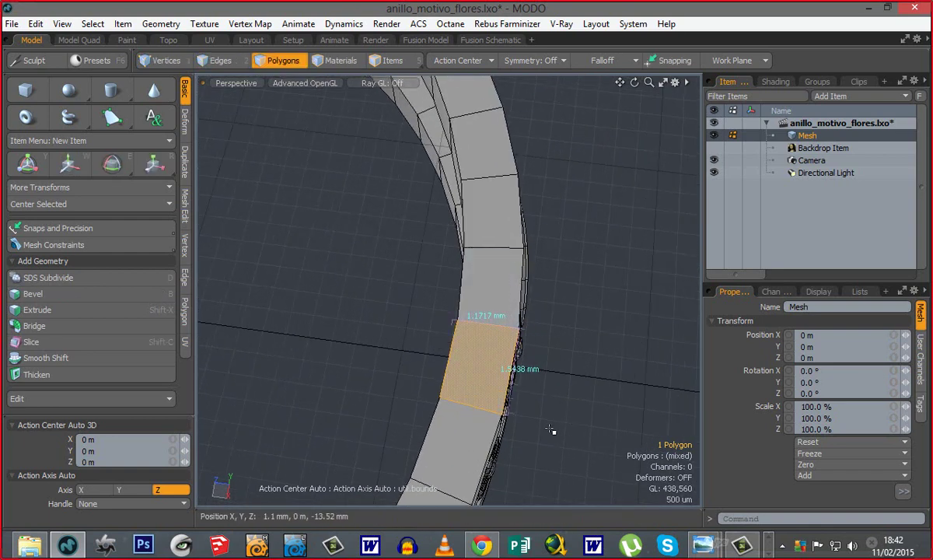
alt+drag(448, 413, 467, 308)
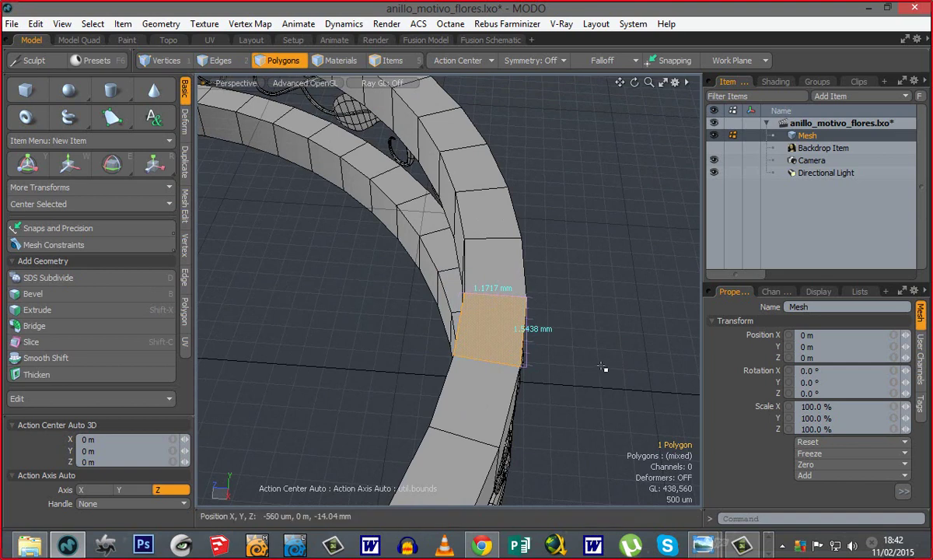
scroll(603, 367, down, 5)
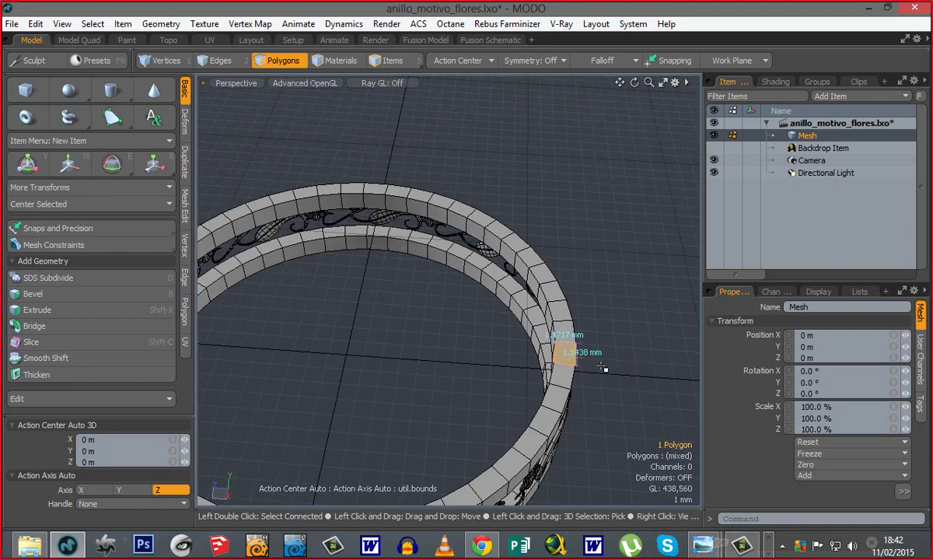
scroll(603, 367, down, 2)
alt+shift+drag(602, 367, 581, 315)
click(568, 398)
Step: Select a polygon on the upper band's inner wall, turn off the Dimensions Tool and clear the selection
alt+drag(371, 346, 385, 385)
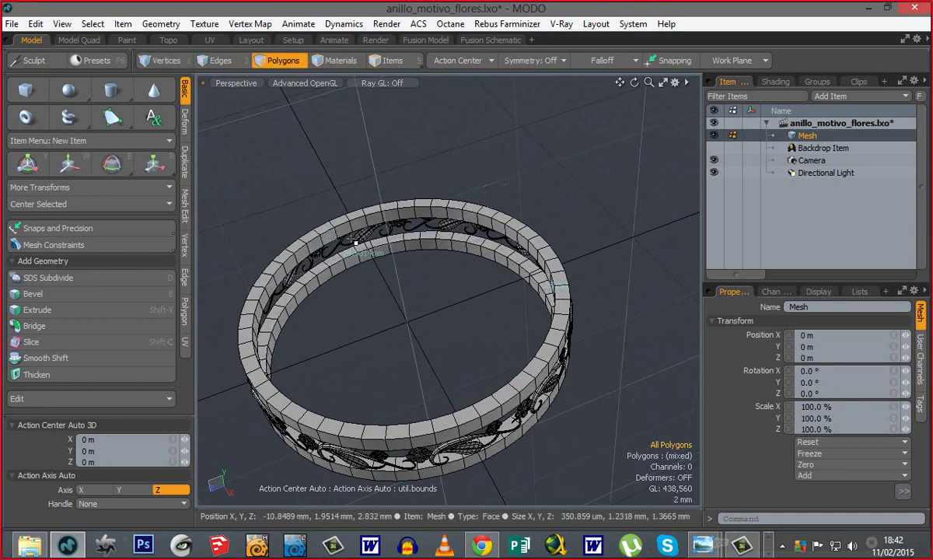
click(331, 234)
click(61, 23)
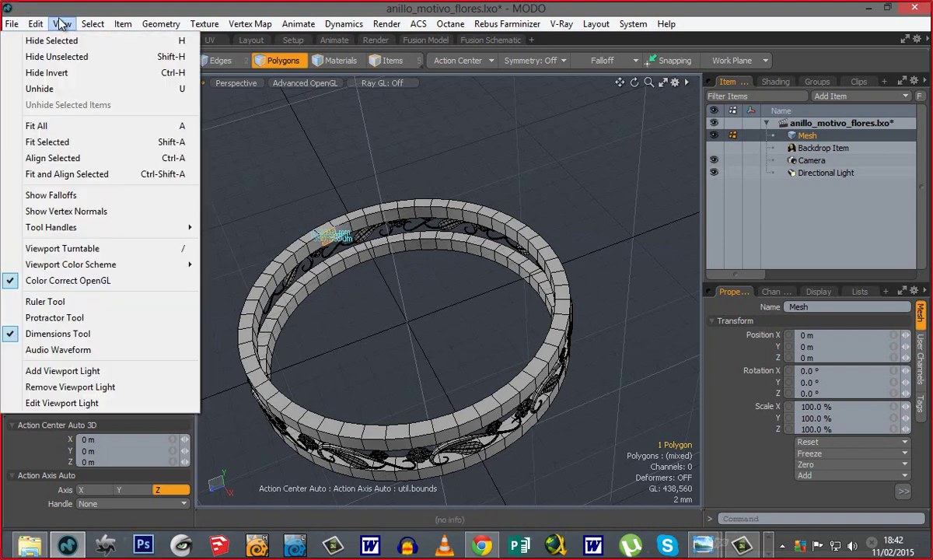
click(42, 339)
click(448, 328)
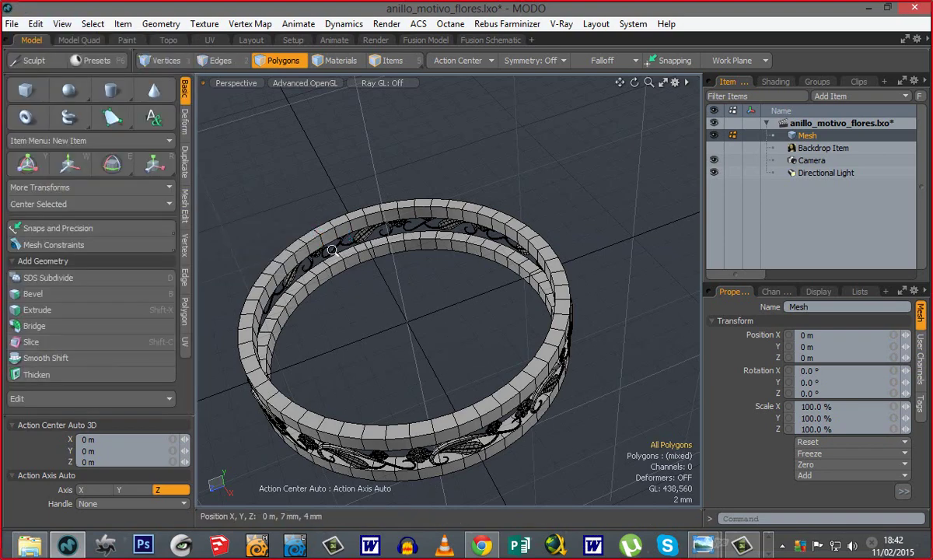
Step: Select the full polygon loops on the inner walls of both the upper and lower bands
ctrl+alt+drag(315, 245, 370, 255)
click(355, 229)
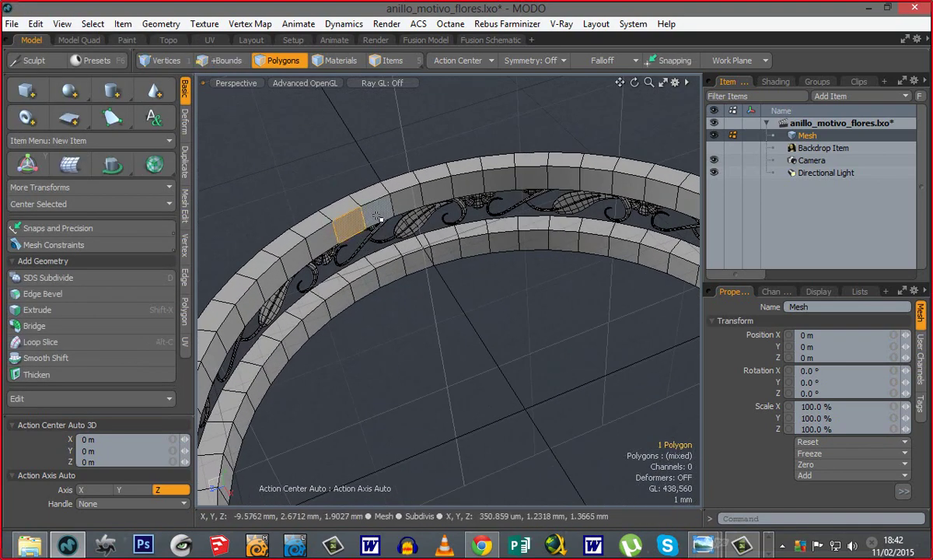
shift+click(378, 218)
key(l)
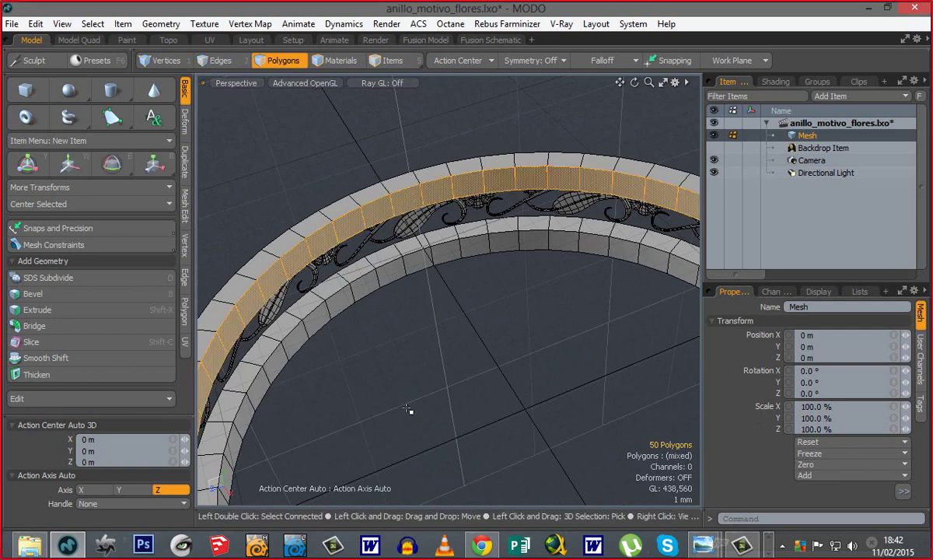
shift+drag(364, 289, 392, 274)
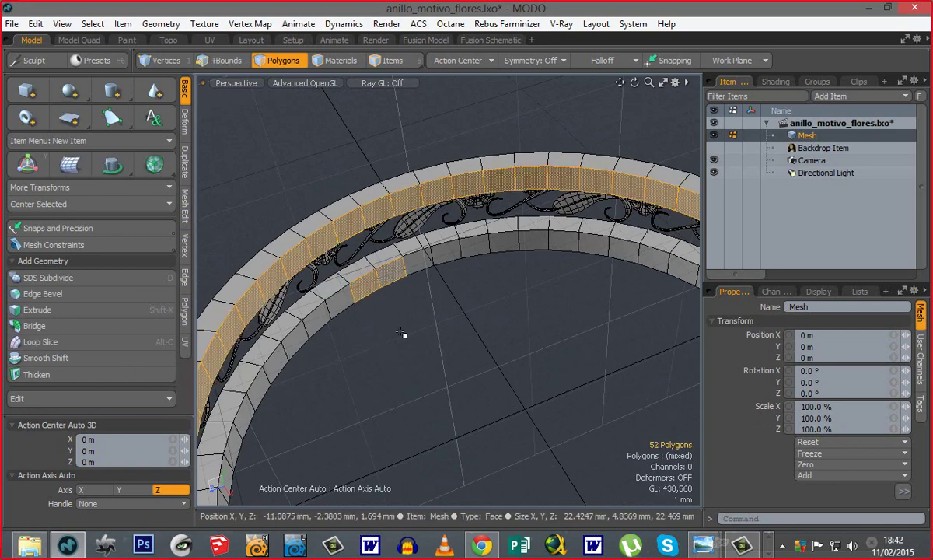
key(l)
Step: Scale the selected inner wall loops of both bands to 85% along X and Z, then clear the selection
scroll(449, 367, down, 4)
scroll(449, 367, down, 3)
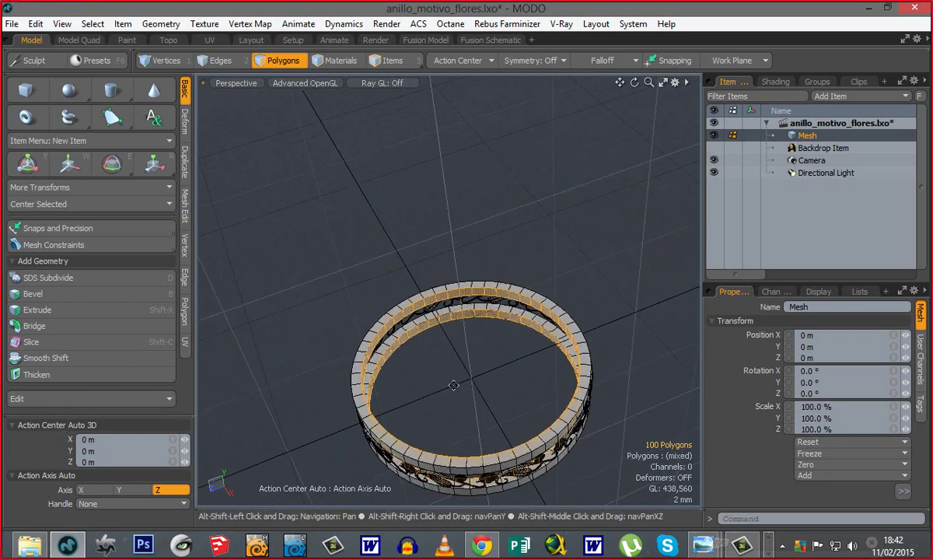
alt+shift+drag(454, 383, 405, 326)
mouse_move(404, 326)
alt+mouse_down()
mouse_move(444, 362)
mouse_move(435, 388)
mouse_move(449, 317)
mouse_move(428, 321)
mouse_move(418, 271)
mouse_move(389, 261)
mouse_move(385, 280)
mouse_move(404, 313)
alt+mouse_up()
key(r)
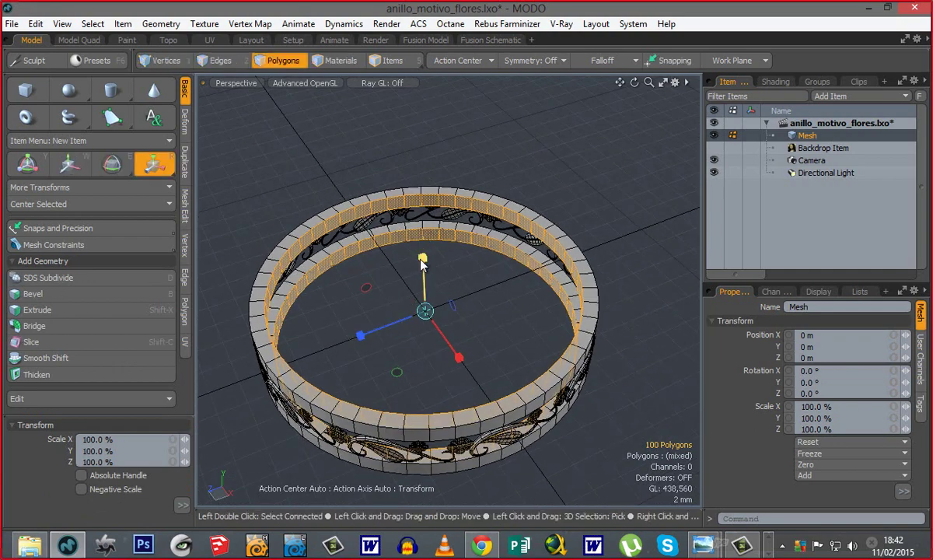
alt+drag(413, 376, 368, 341)
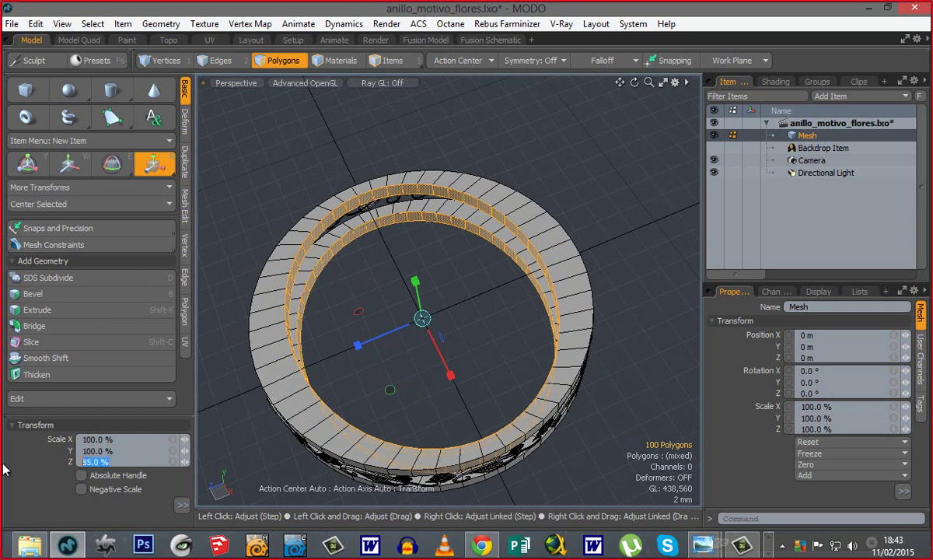
text(85)
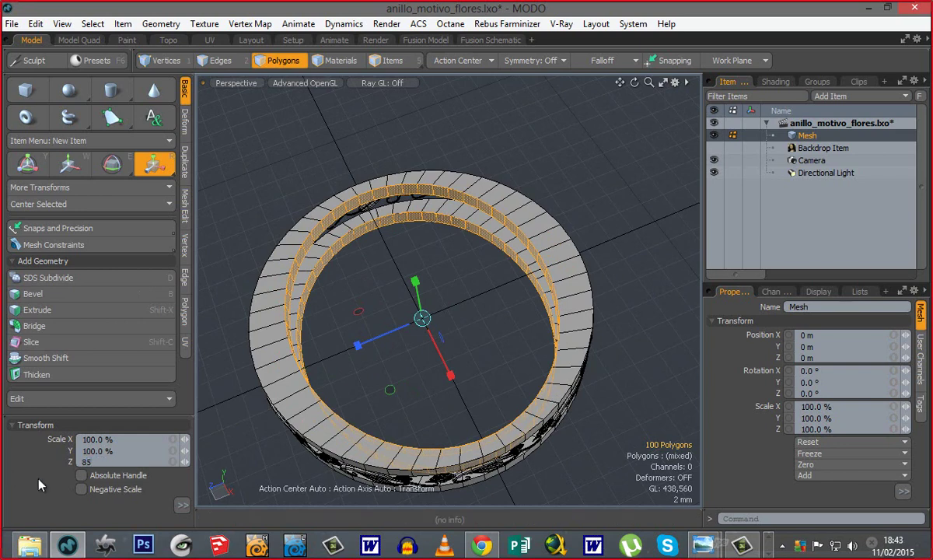
key(Return)
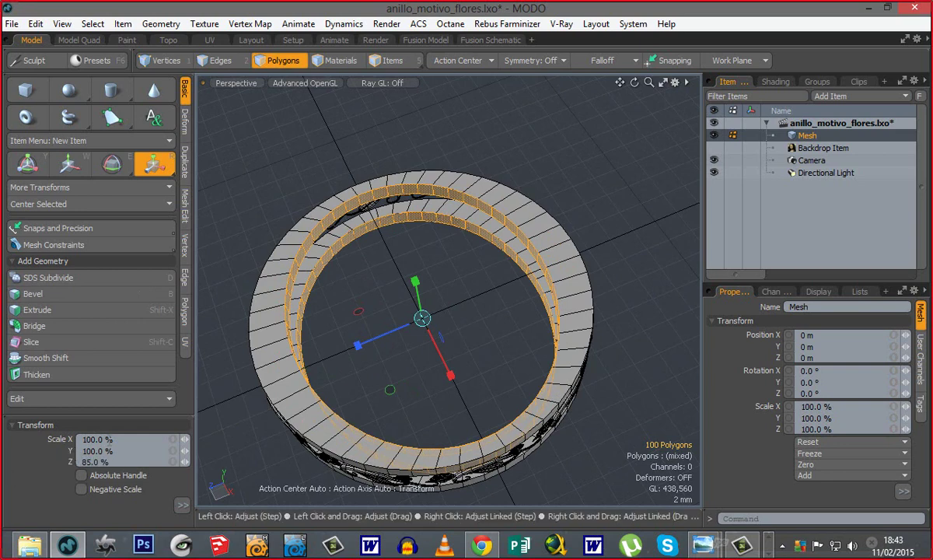
click(130, 440)
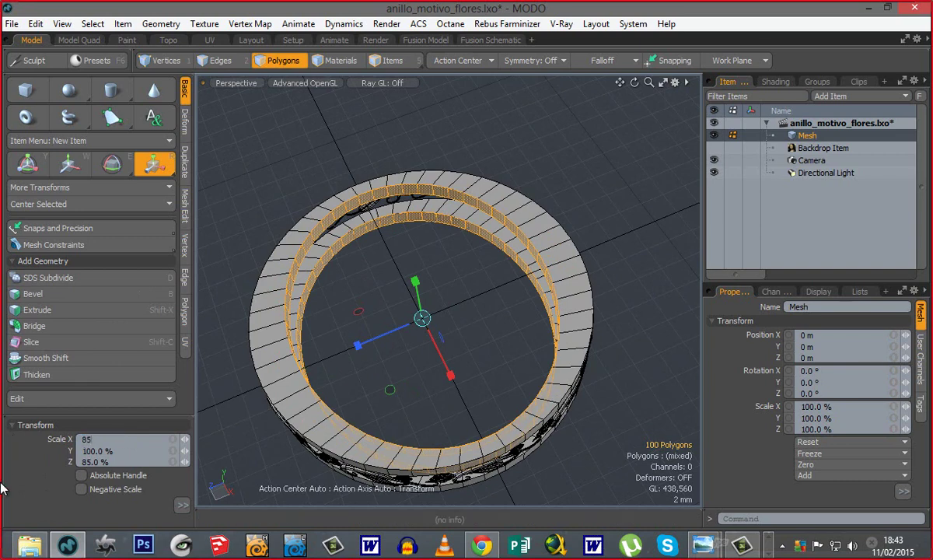
key(Tab)
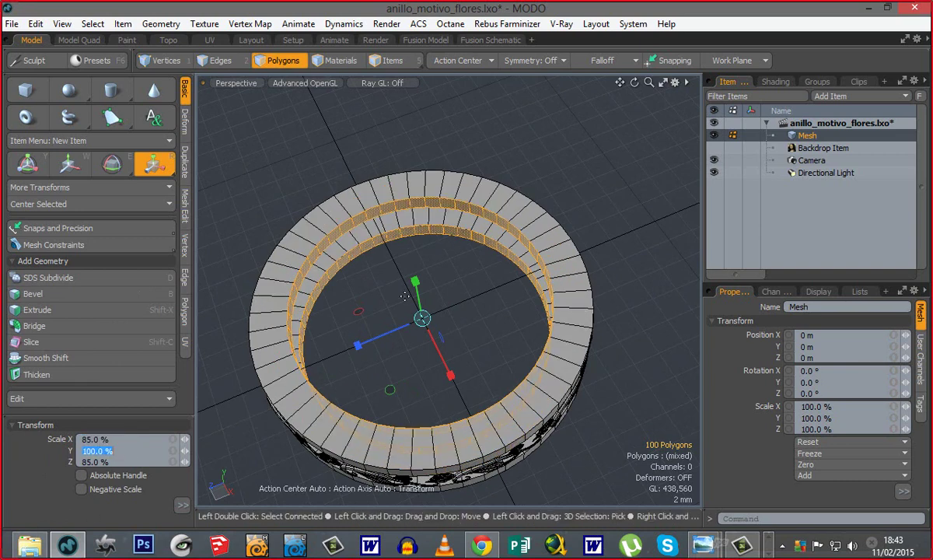
key(space)
click(468, 313)
Step: Measure one flat rim polygon of the widened upper band with the Dimensions Tool, then clear the selection
alt+drag(596, 397, 662, 337)
click(559, 292)
alt+drag(622, 420, 571, 424)
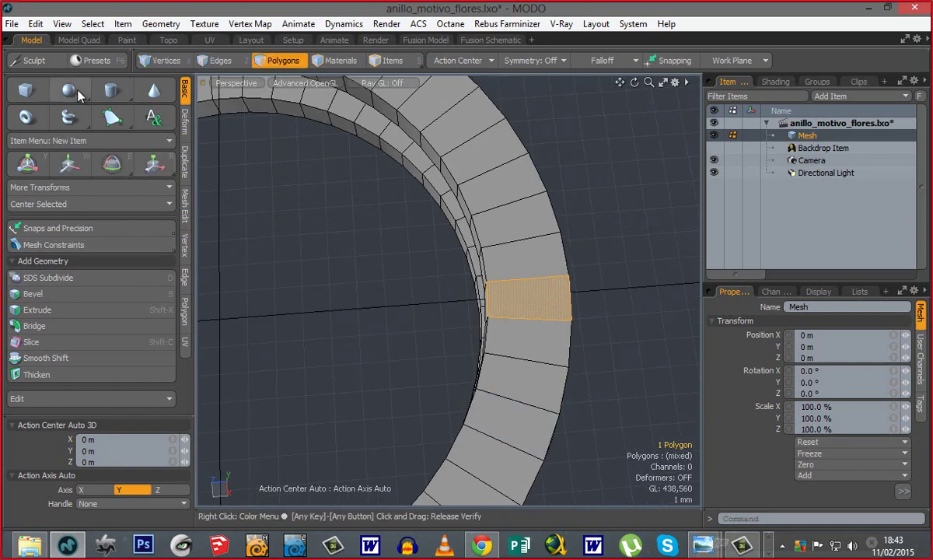
click(61, 23)
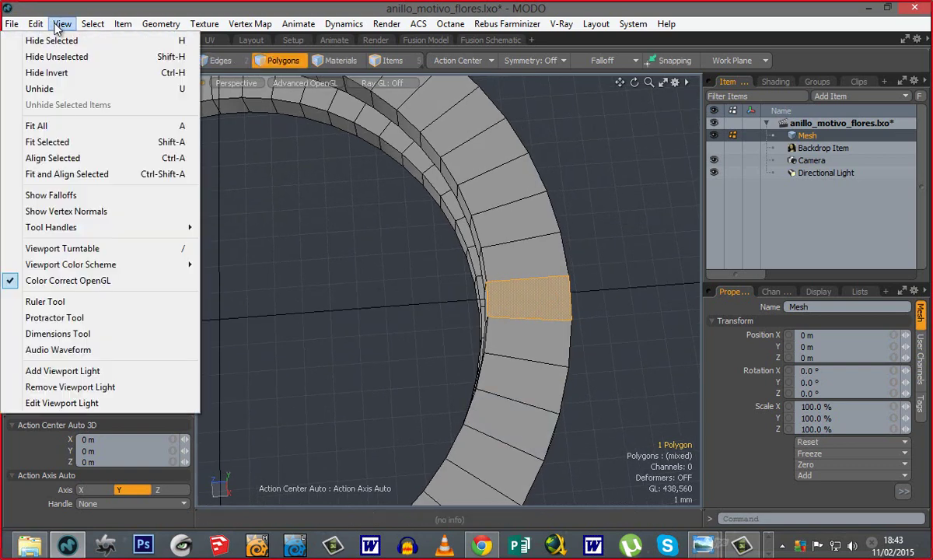
click(66, 339)
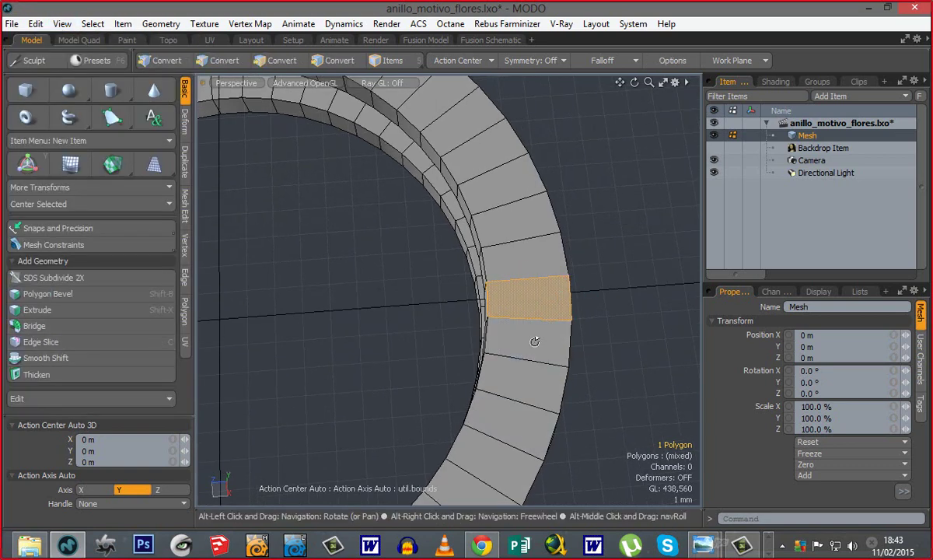
ctrl+alt+drag(512, 286, 529, 287)
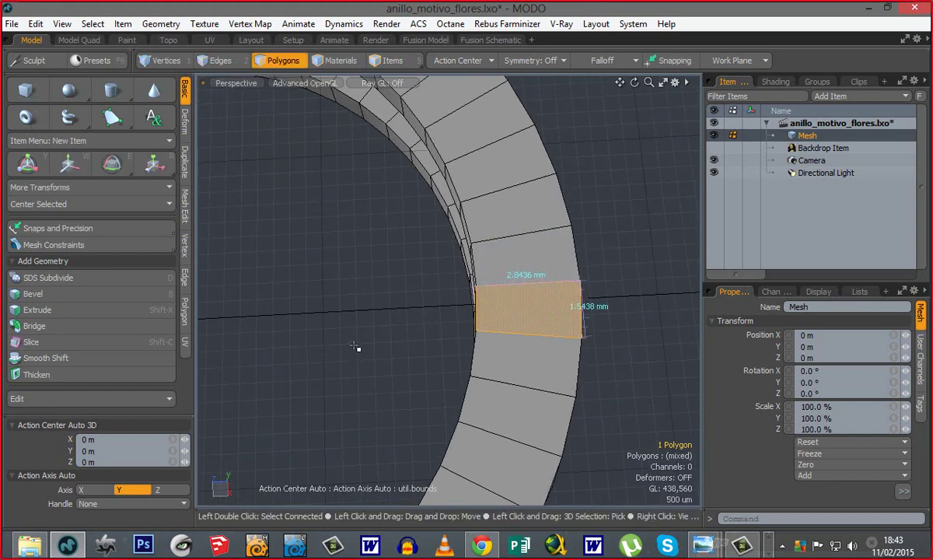
click(271, 359)
scroll(375, 381, down, 8)
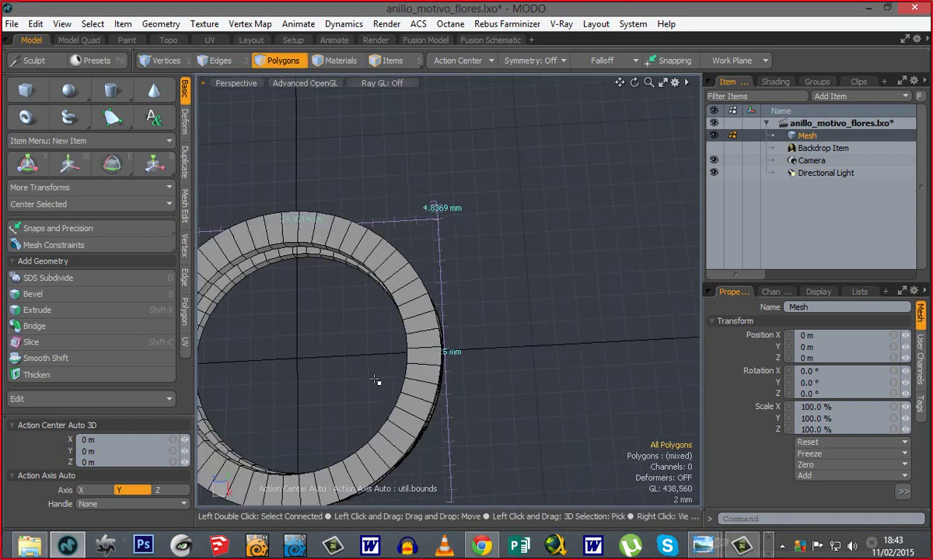
Step: Compare the ring's floral ornament and bands with the reference photo 01.jpg in Windows Photo Viewer, then return to MODO
alt+drag(273, 434, 437, 233)
alt+drag(437, 233, 462, 210)
ctrl+alt+drag(436, 315, 603, 327)
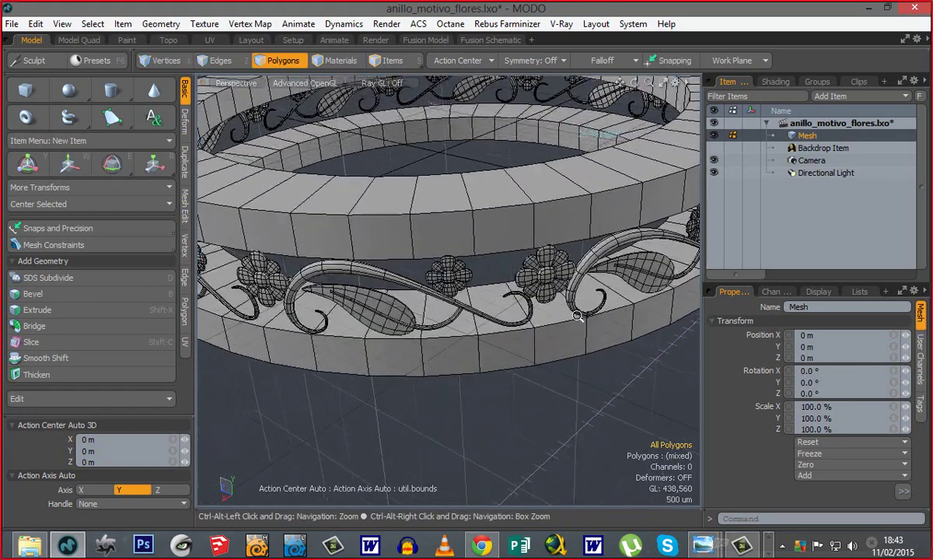
alt+drag(529, 381, 426, 285)
alt+drag(498, 294, 245, 315)
ctrl+alt+drag(335, 319, 272, 318)
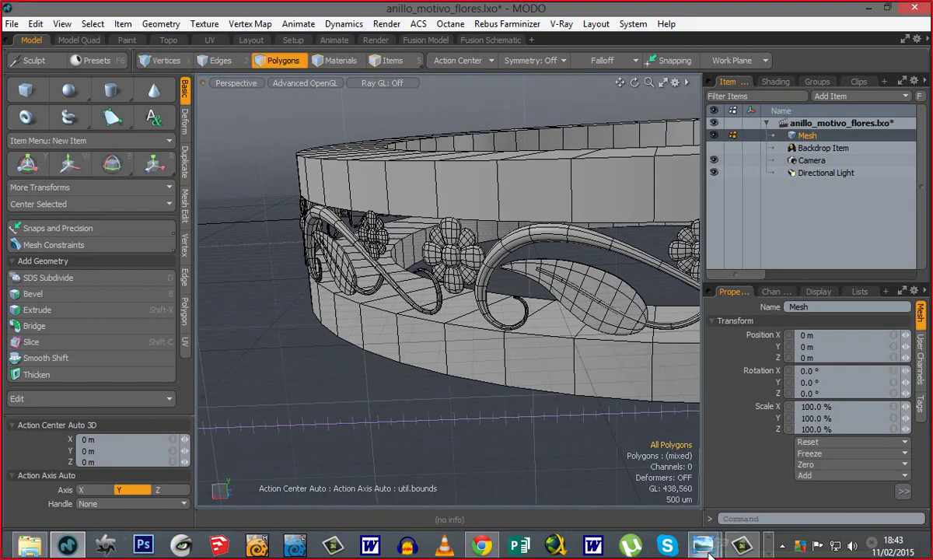
mouse_move(709, 548)
click(717, 451)
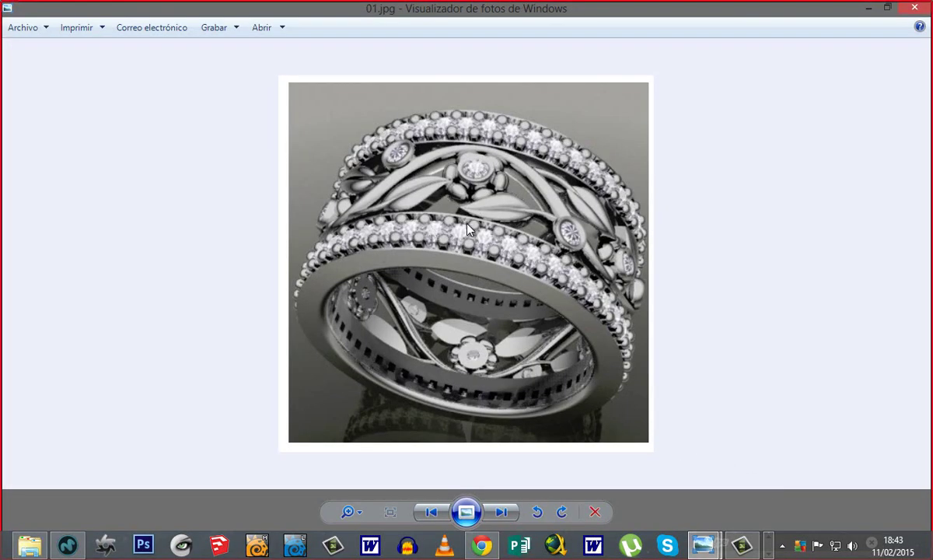
scroll(504, 225, up, 5)
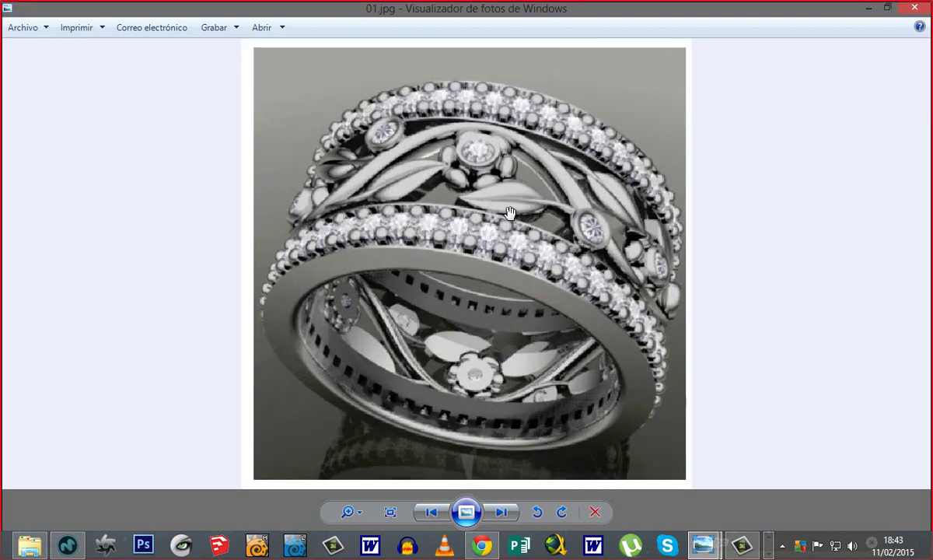
scroll(492, 178, down, 3)
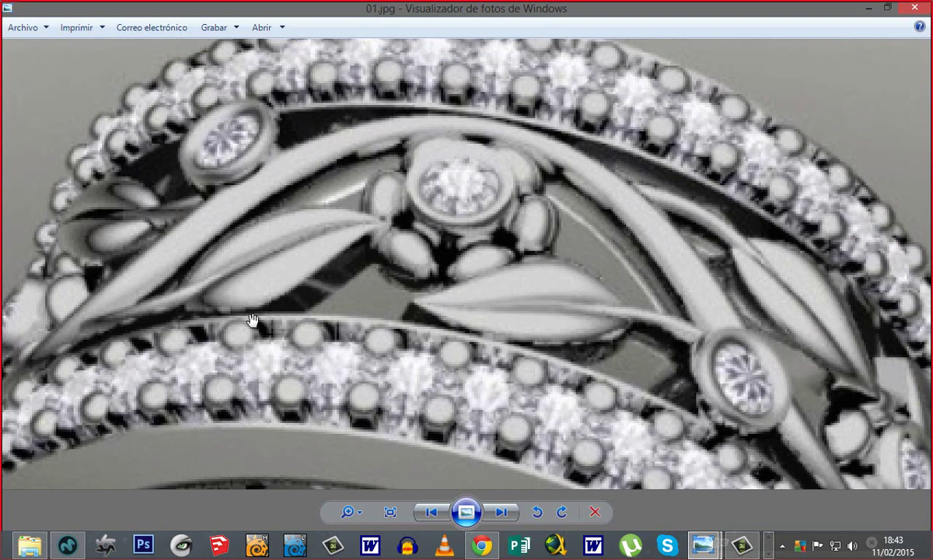
scroll(493, 269, down, 6)
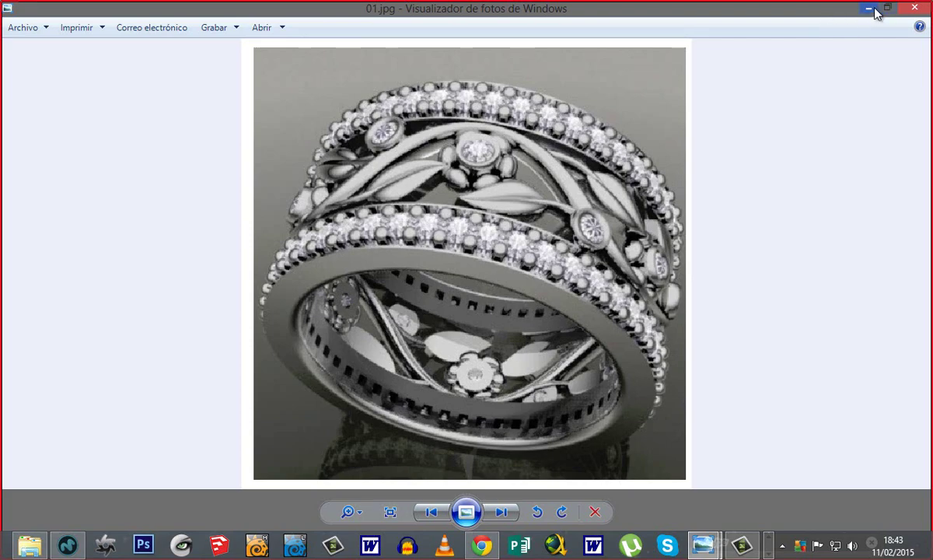
click(871, 9)
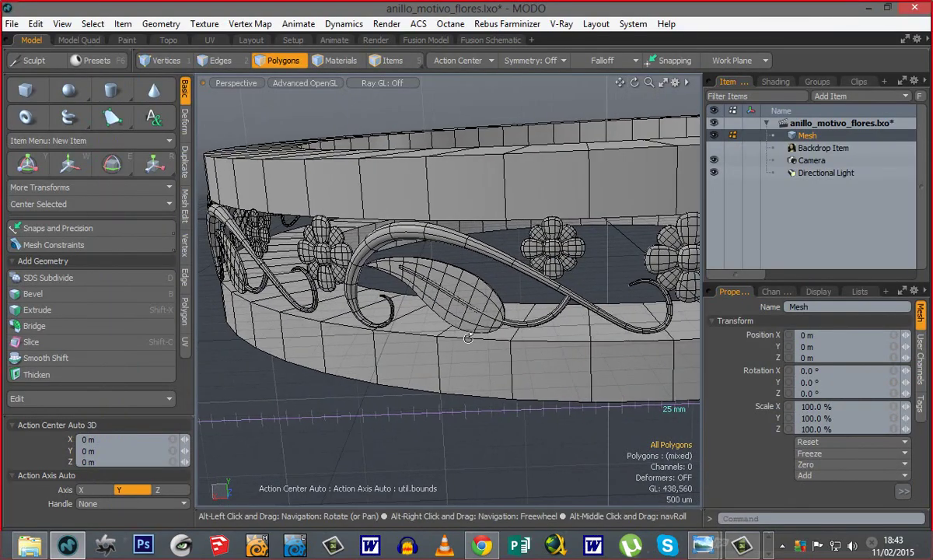
Step: Examine the thickened ring from below, above and the side to check the bands around the floral ornament
ctrl+alt+drag(468, 339, 419, 342)
alt+drag(483, 394, 353, 254)
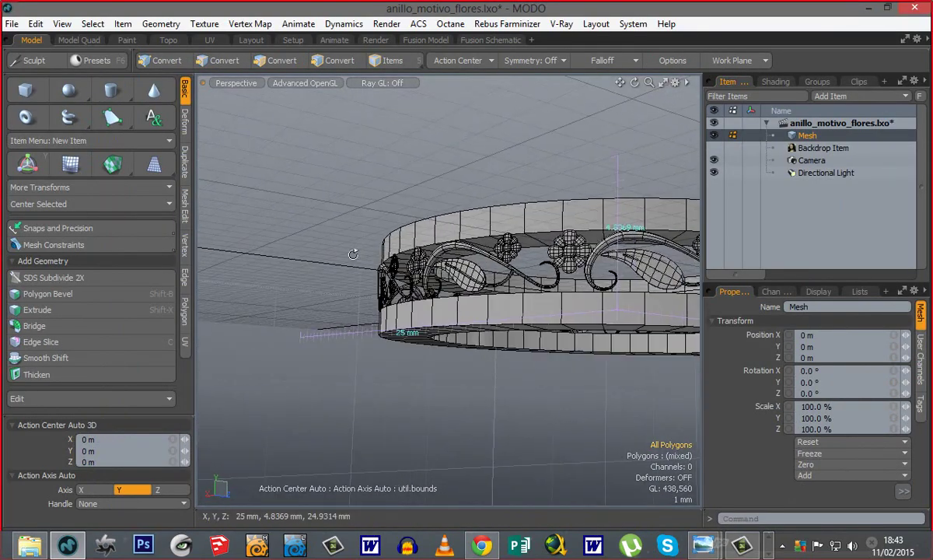
alt+drag(487, 260, 493, 465)
alt+shift+drag(550, 390, 416, 362)
ctrl+alt+drag(439, 402, 416, 403)
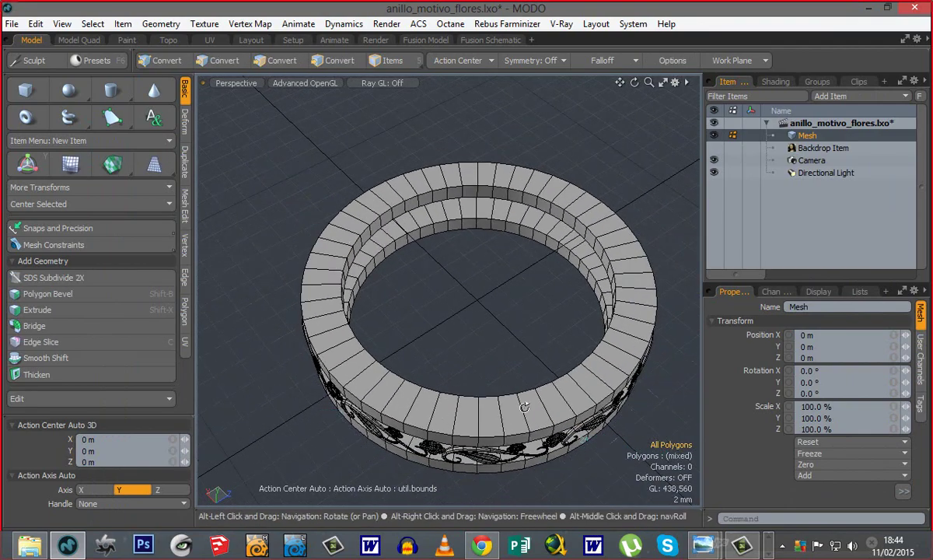
alt+drag(524, 406, 605, 356)
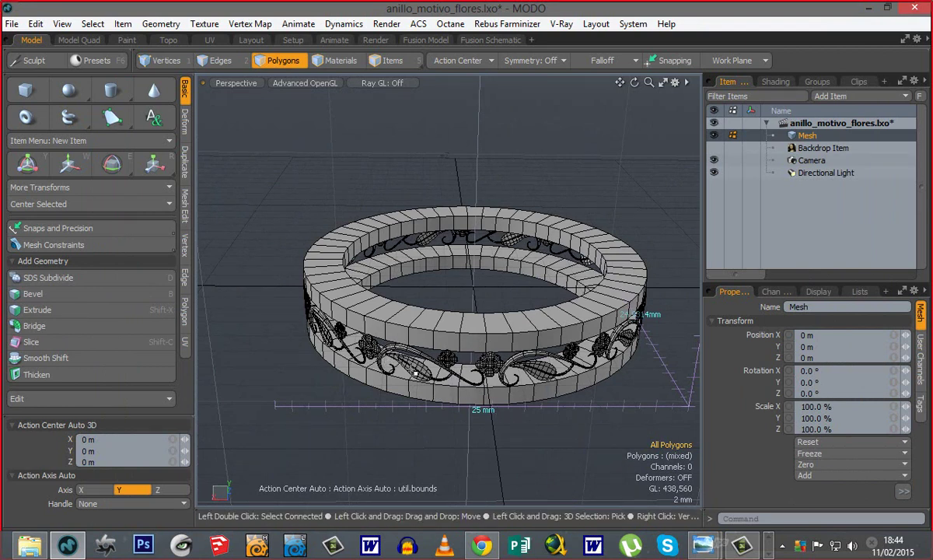
alt+shift+drag(601, 388, 546, 389)
alt+drag(358, 332, 361, 352)
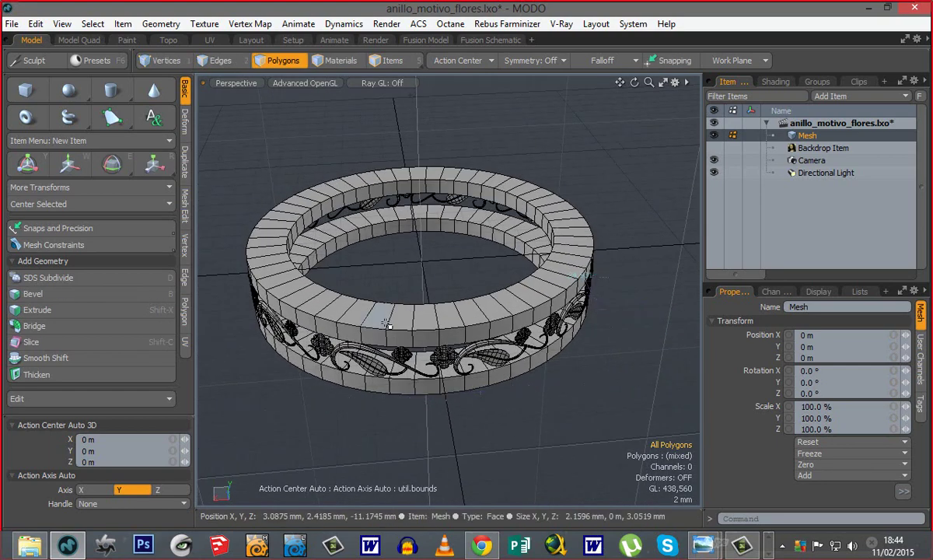
Step: Measure the whole upper band, turn off the Dimensions Tool and clear the selection
double_click(384, 322)
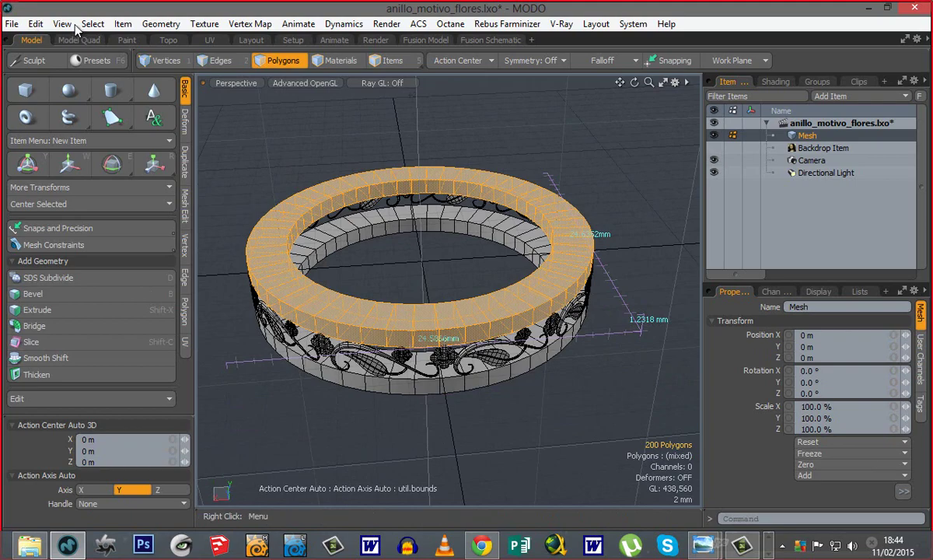
click(61, 23)
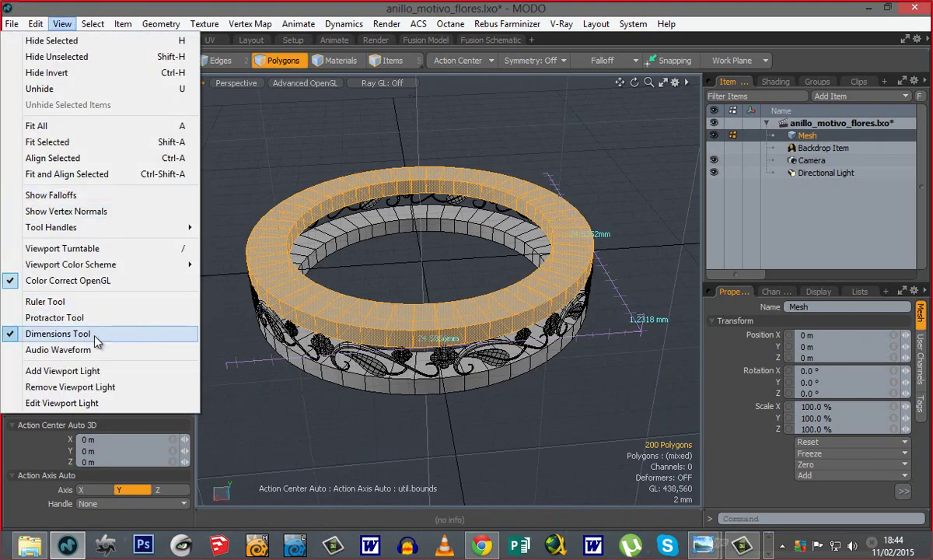
click(95, 336)
alt+drag(396, 402, 522, 355)
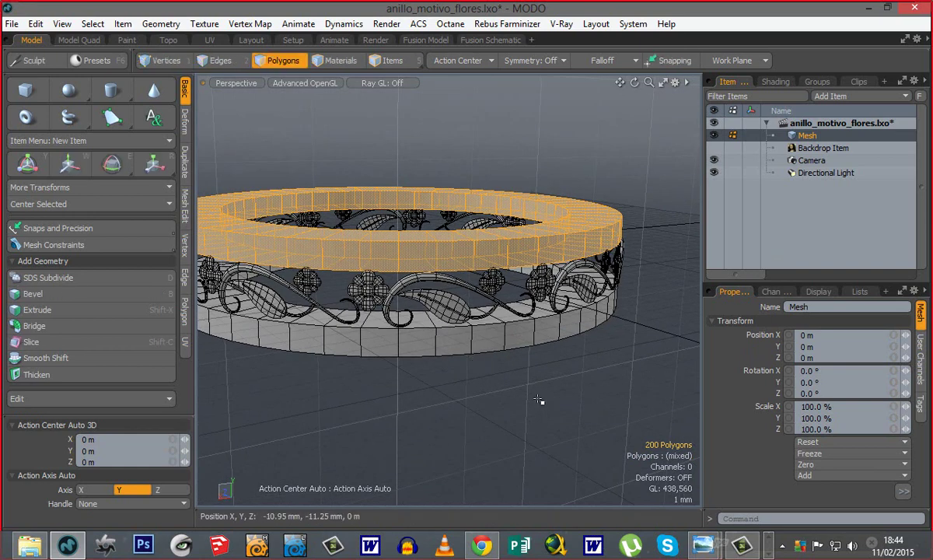
click(420, 411)
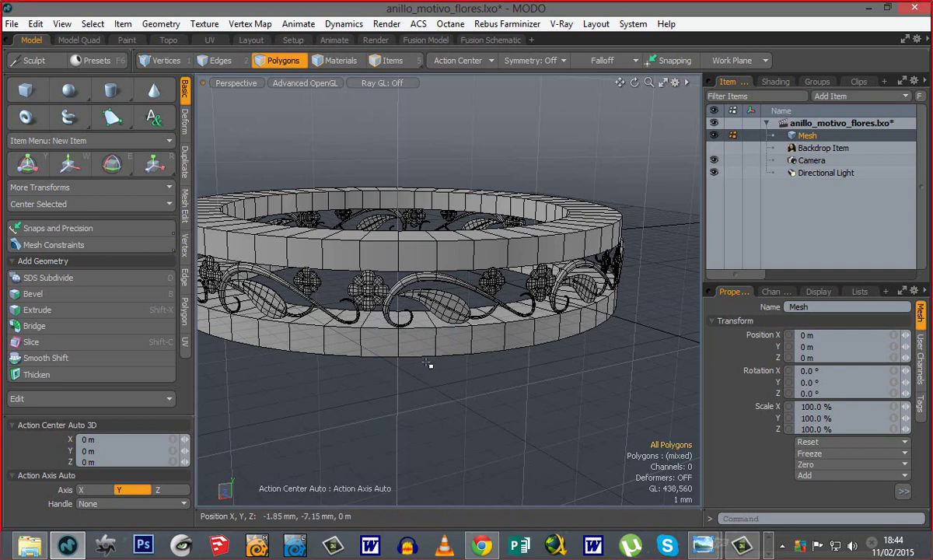
Step: Select some polygons on the upper band's rim, replace them with two on the lower band's inner wall, and clear the selection
alt+drag(426, 327, 447, 375)
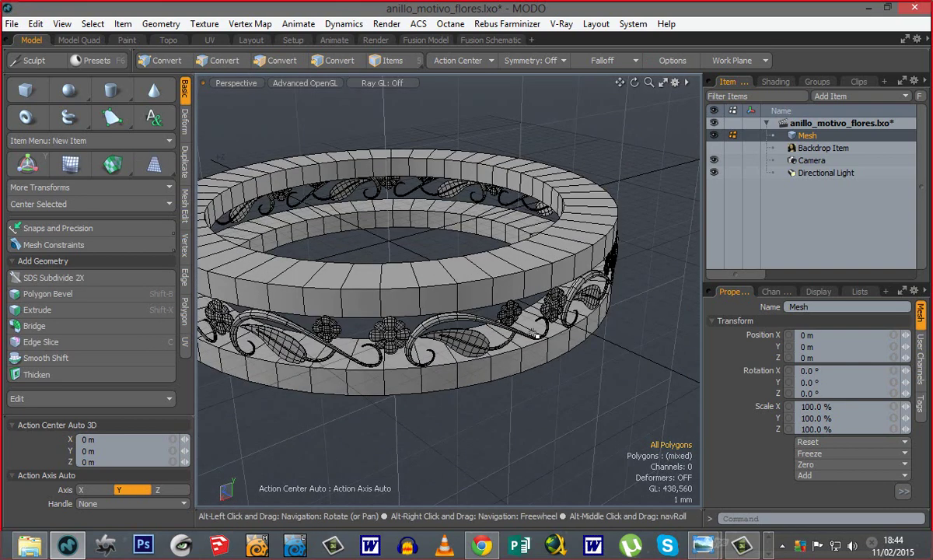
drag(571, 224, 570, 237)
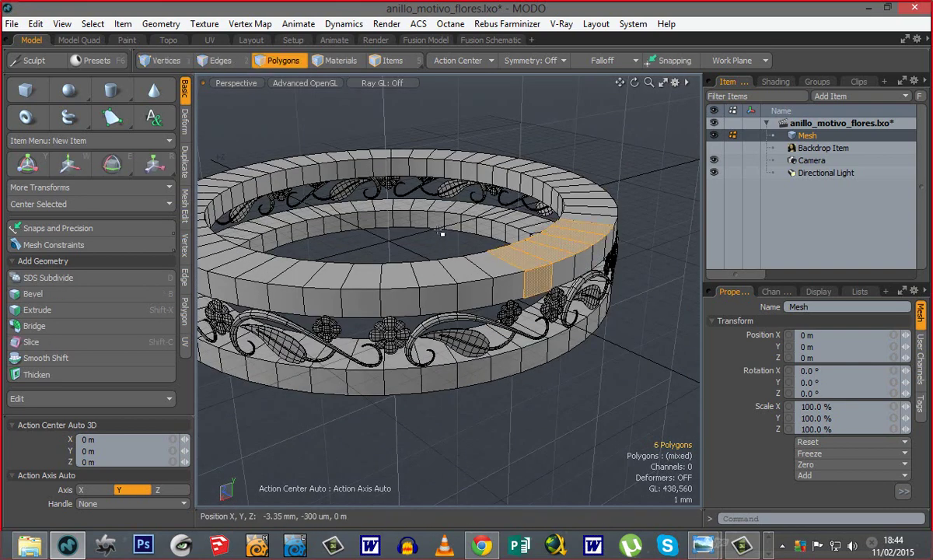
click(397, 229)
drag(398, 222, 418, 219)
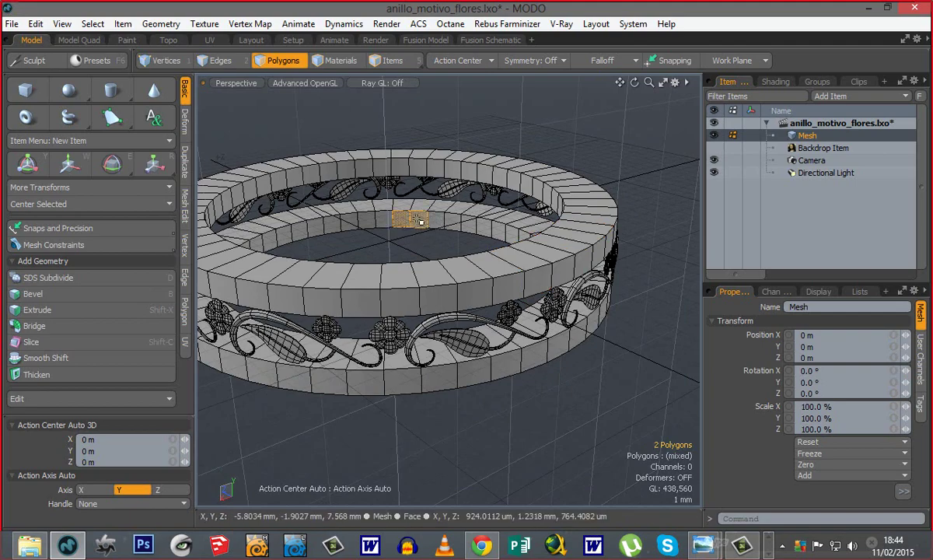
click(389, 251)
Step: Examine the back of a leaf ornament by briefly selecting its polygons, then inspect how the ornaments sit between the bands
ctrl+alt+drag(404, 311, 440, 381)
alt+drag(439, 382, 537, 284)
alt+drag(536, 284, 411, 267)
mouse_move(355, 264)
mouse_down()
mouse_move(439, 209)
mouse_move(618, 194)
mouse_move(367, 223)
mouse_move(347, 237)
mouse_up()
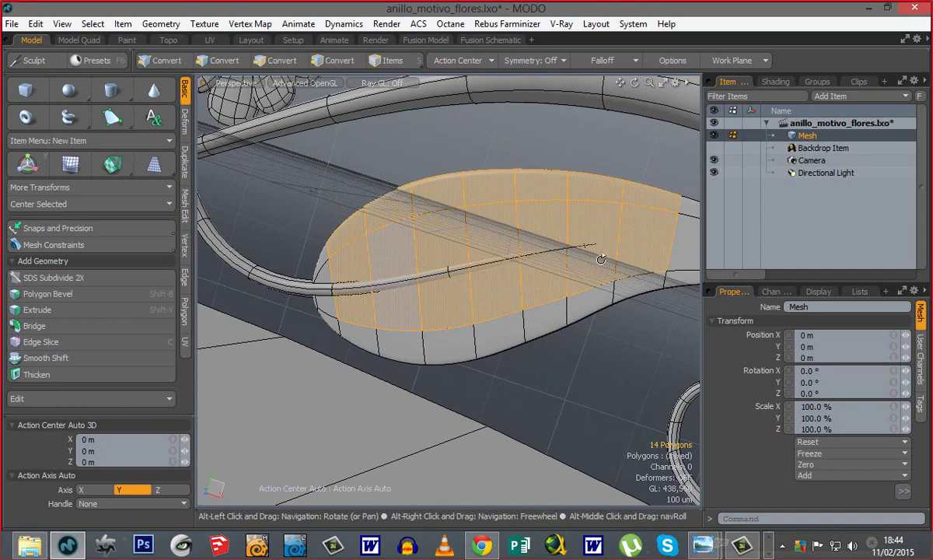
alt+drag(455, 306, 339, 279)
click(512, 380)
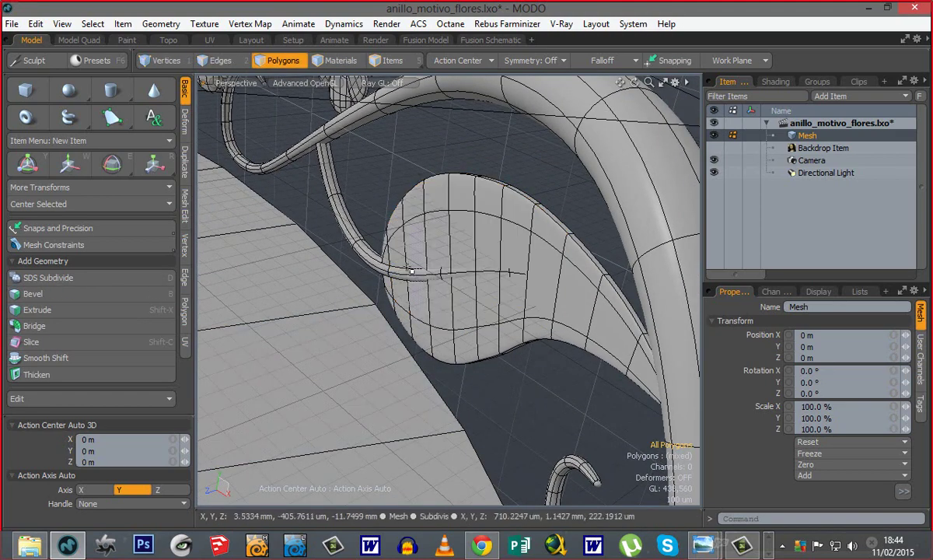
alt+drag(407, 270, 416, 167)
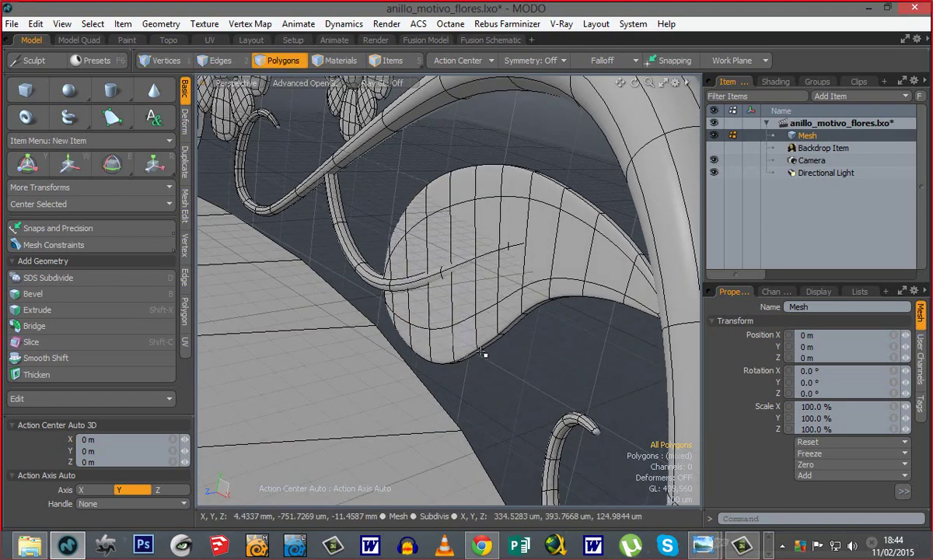
alt+drag(470, 338, 560, 370)
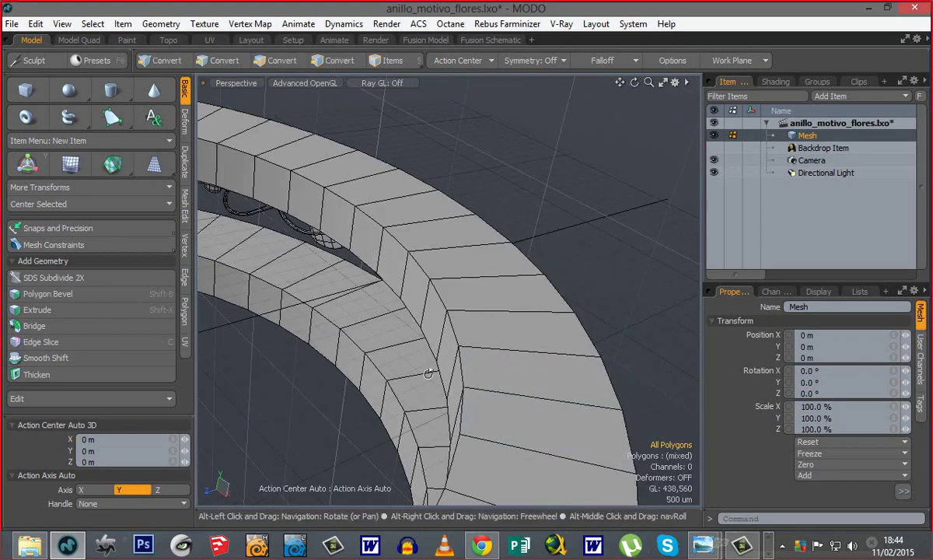
alt+drag(429, 373, 489, 349)
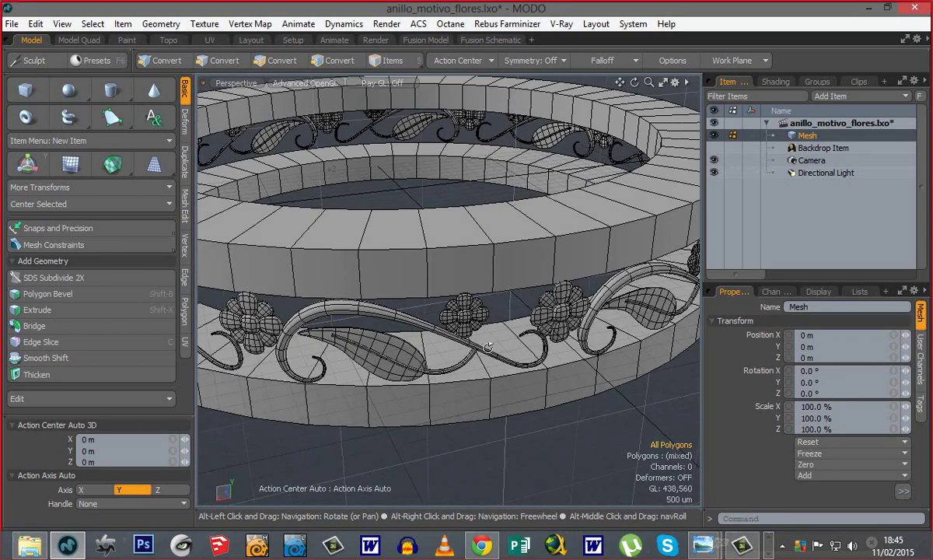
Step: Examine the flower and leaf ornaments between the bands up close, then view the whole ring from several angles
alt+drag(359, 328, 307, 299)
ctrl+alt+drag(346, 330, 335, 366)
alt+drag(335, 420, 389, 437)
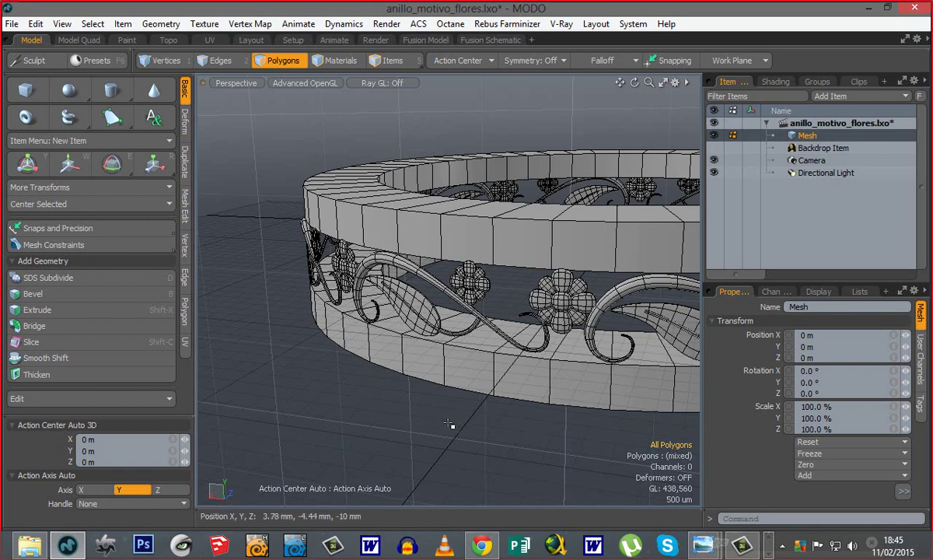
scroll(453, 427, down, 4)
alt+shift+drag(577, 409, 465, 401)
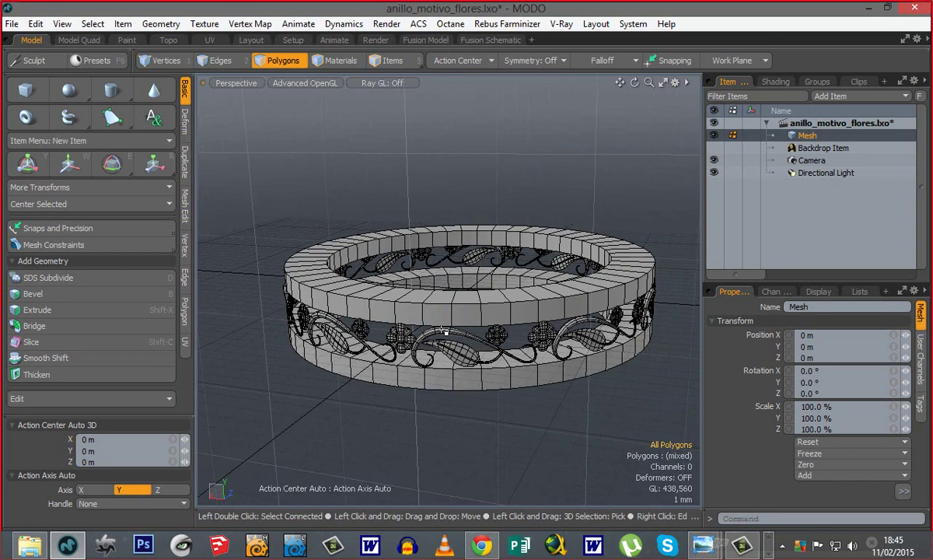
alt+drag(497, 333, 473, 412)
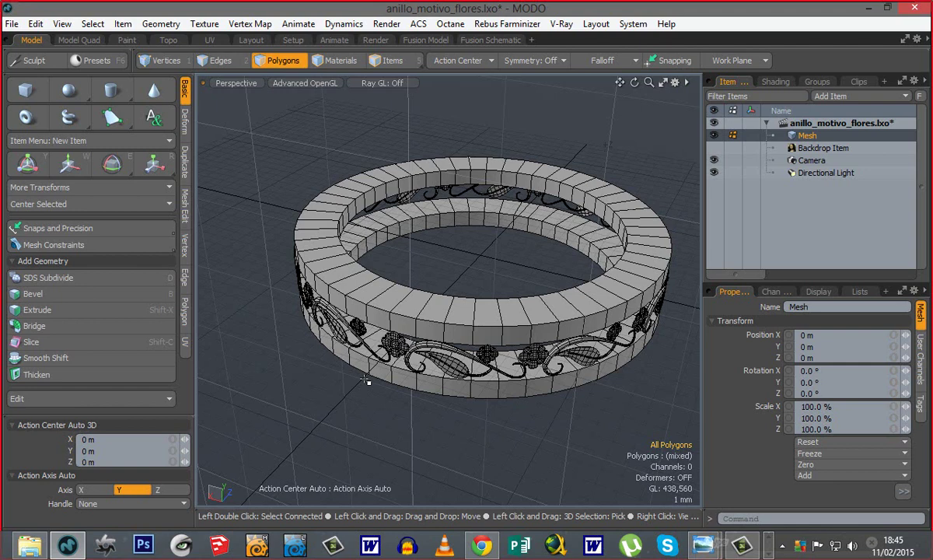
alt+drag(581, 433, 182, 288)
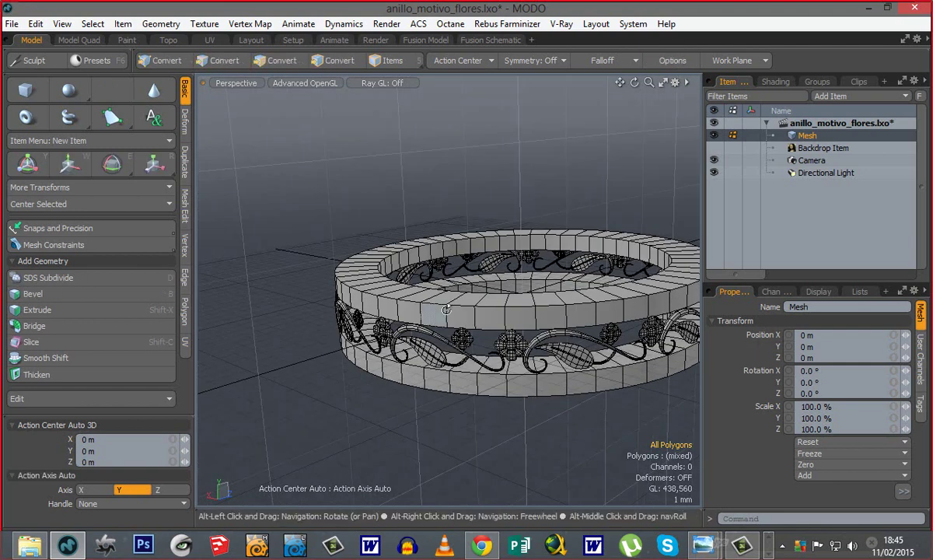
alt+drag(447, 309, 491, 329)
Step: Save the ring scene as anillo_motivo_flores.lxo, overwriting the existing file
click(13, 28)
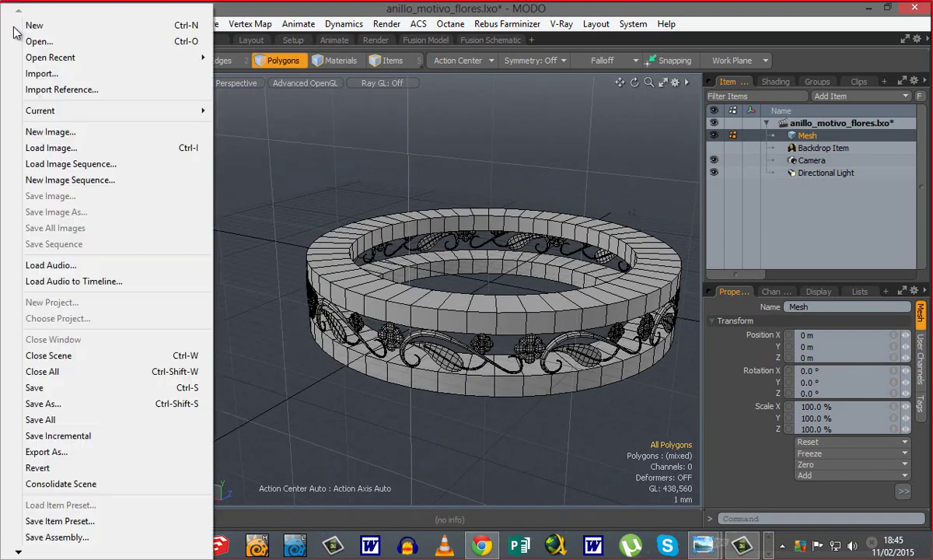
click(64, 403)
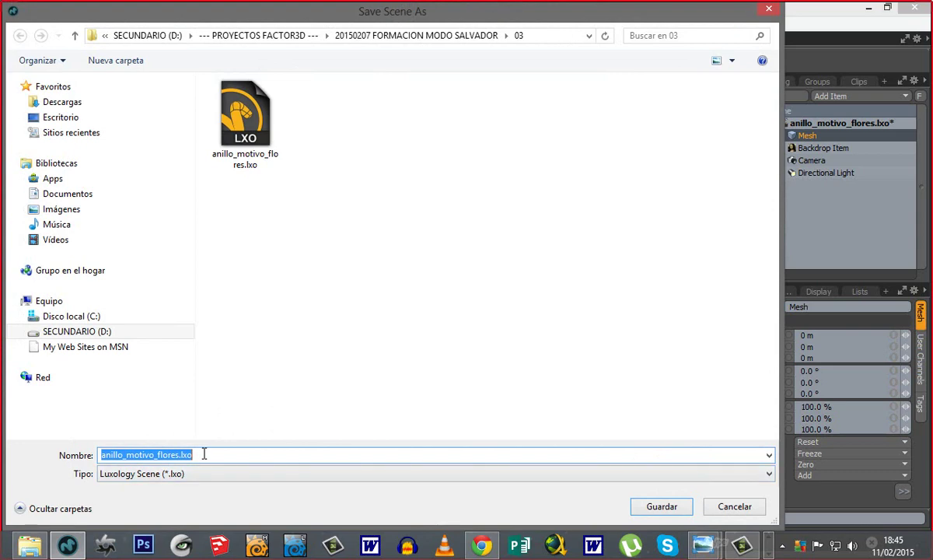
click(653, 506)
click(568, 149)
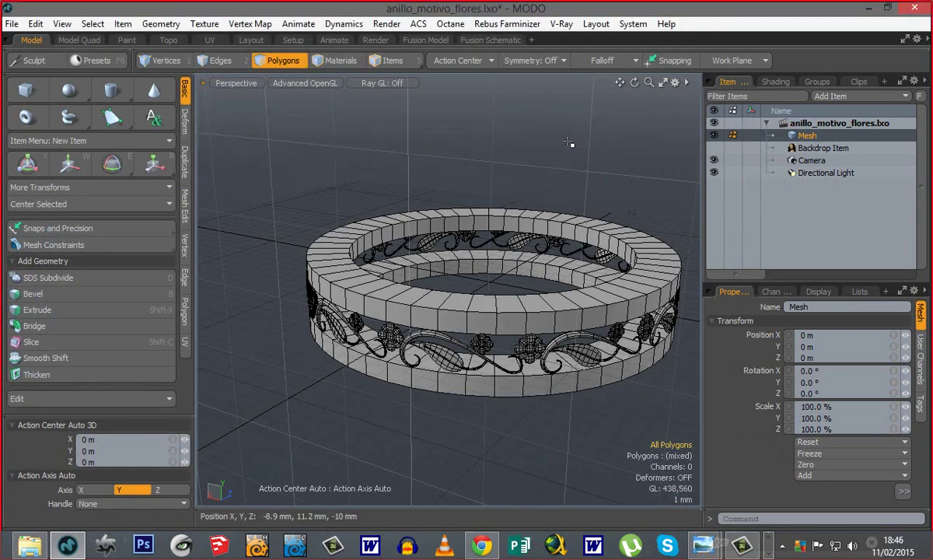
Step: Examine the saved ring from several angles, including the flowers and leaves on its outer side up close
alt+drag(483, 356, 395, 387)
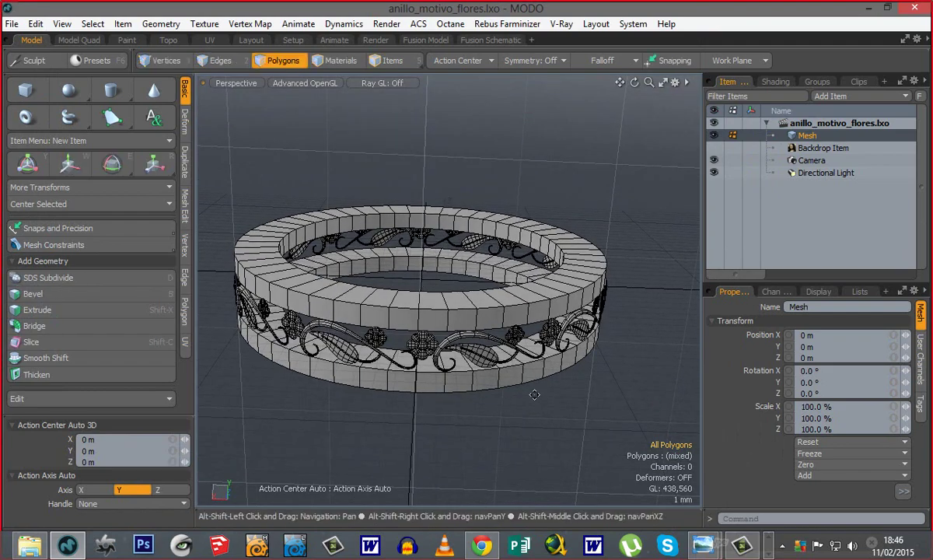
alt+drag(535, 392, 515, 404)
alt+drag(432, 356, 450, 414)
ctrl+alt+drag(512, 376, 573, 398)
alt+drag(505, 358, 494, 417)
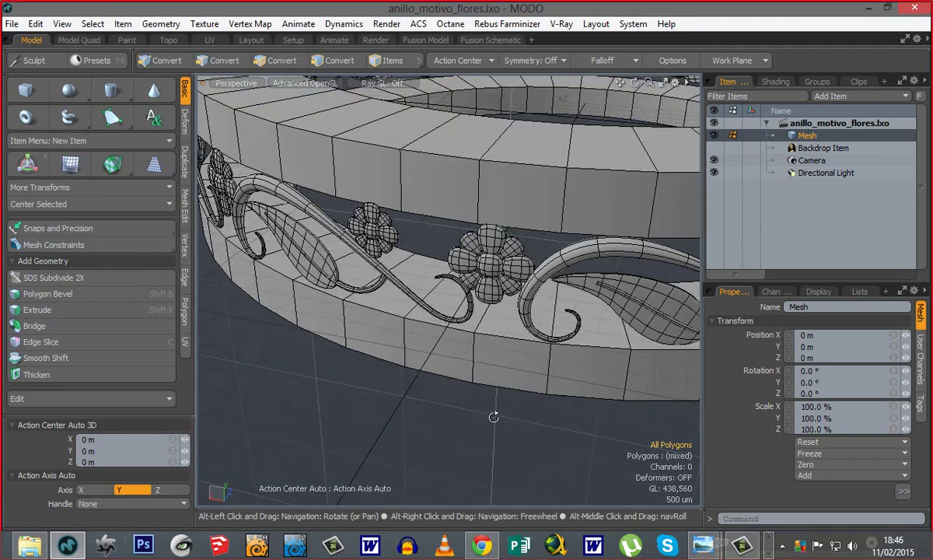
ctrl+alt+drag(480, 381, 334, 367)
alt+shift+drag(549, 395, 444, 401)
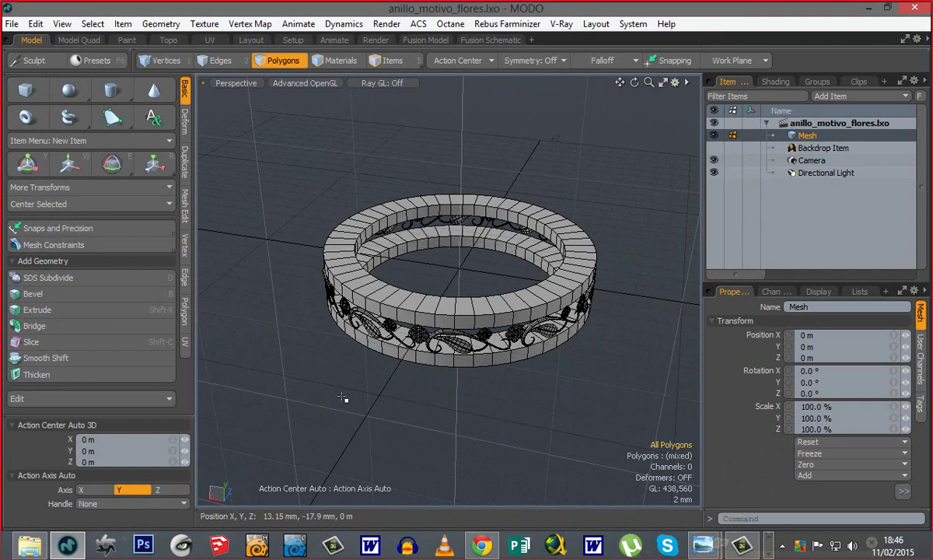
alt+drag(359, 427, 398, 418)
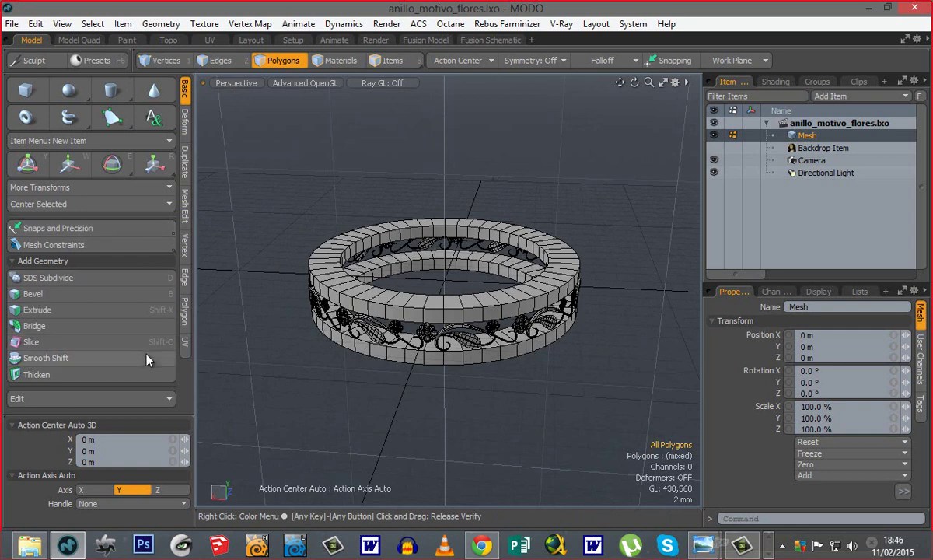
alt+shift+drag(495, 387, 533, 400)
ctrl+alt+drag(461, 366, 443, 383)
alt+drag(444, 383, 432, 390)
Step: Close all open scenes to leave an empty untitled one
click(12, 24)
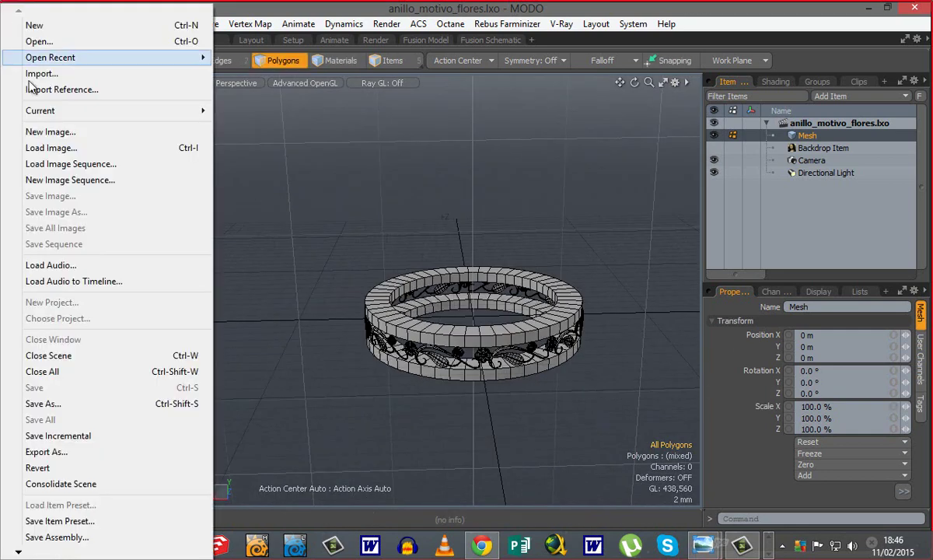
click(67, 376)
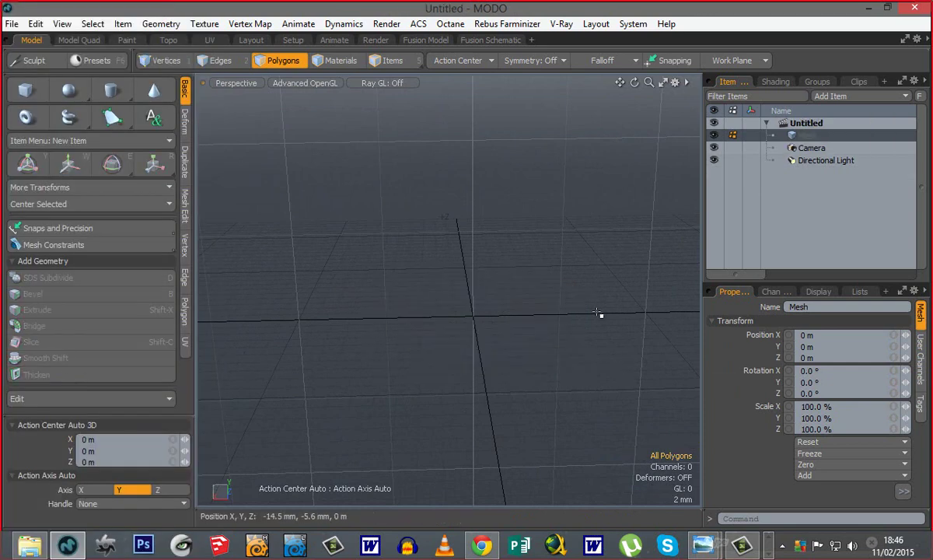
alt+drag(325, 273, 434, 347)
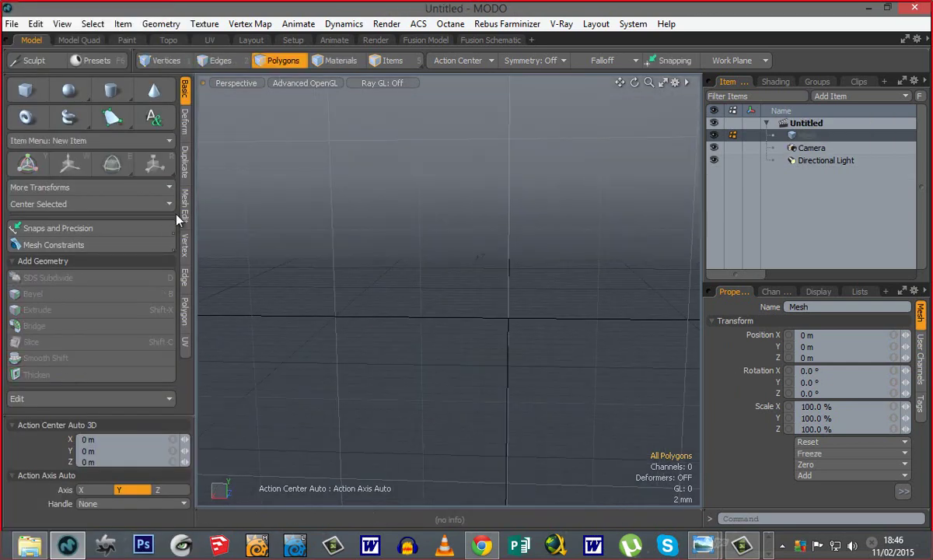
Step: Look over the presets and commands offered under Snaps and Precision
click(33, 226)
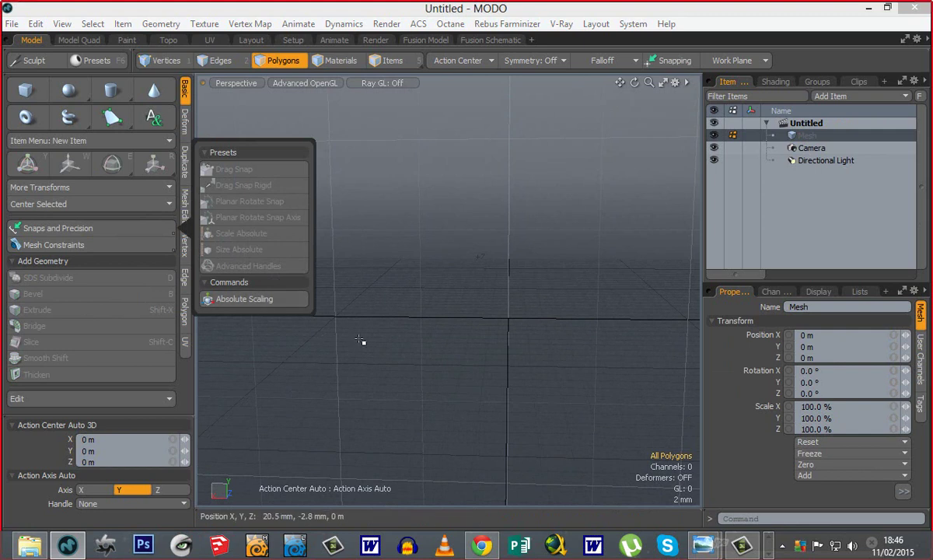
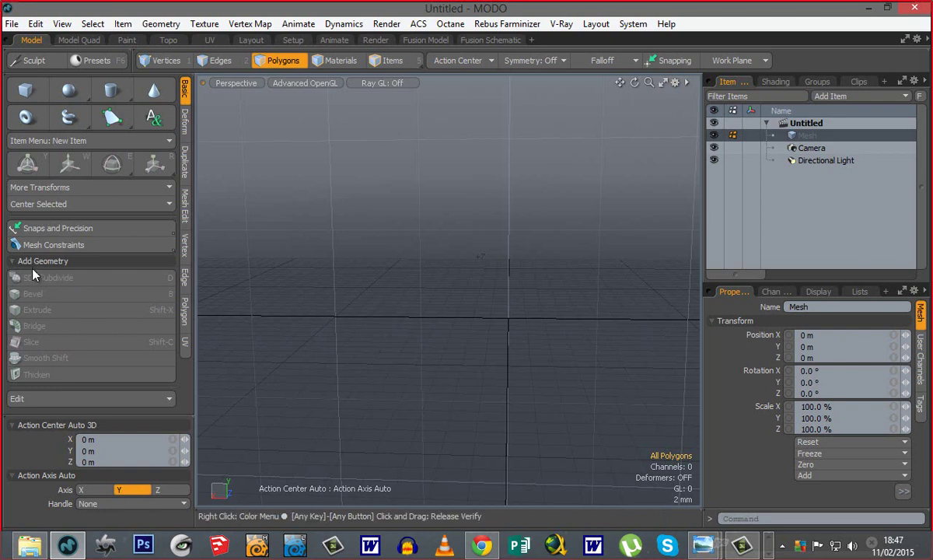
click(91, 233)
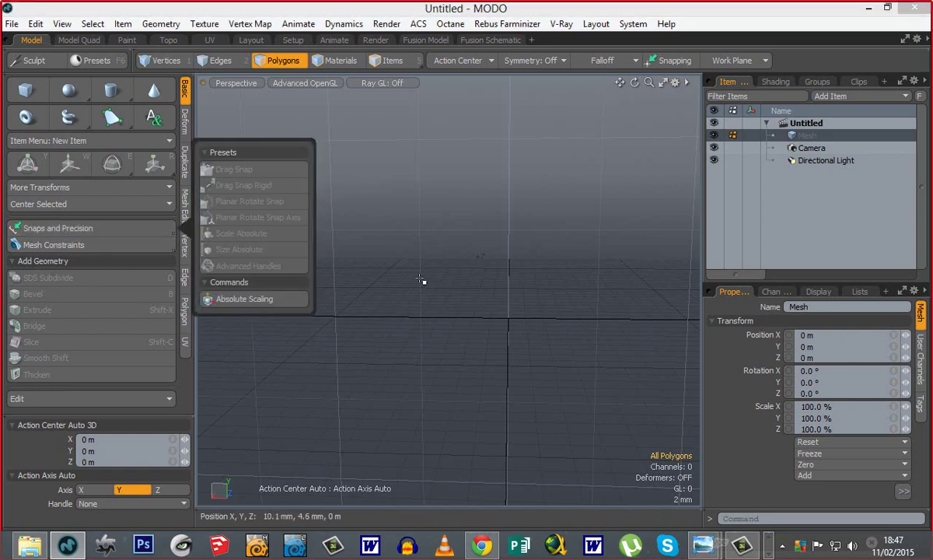
alt+drag(430, 374, 408, 338)
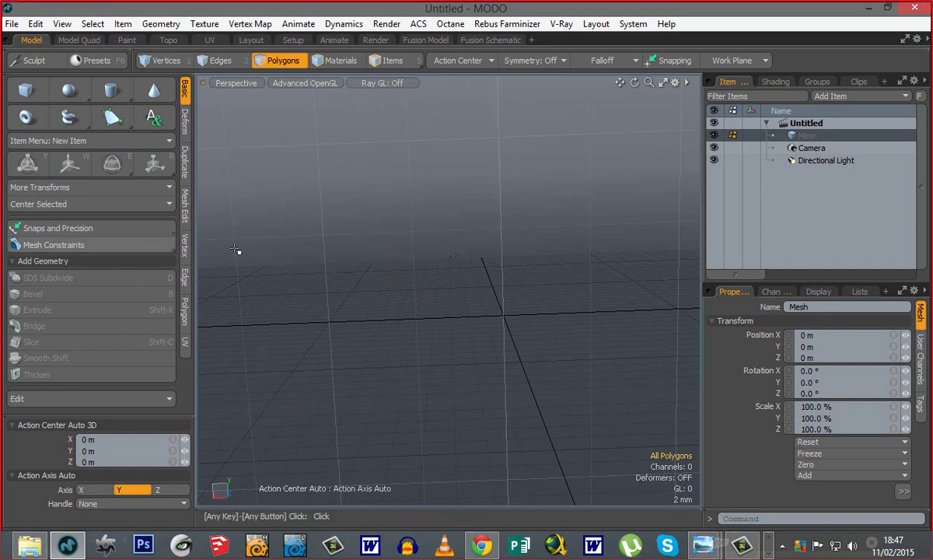
alt+drag(450, 365, 315, 333)
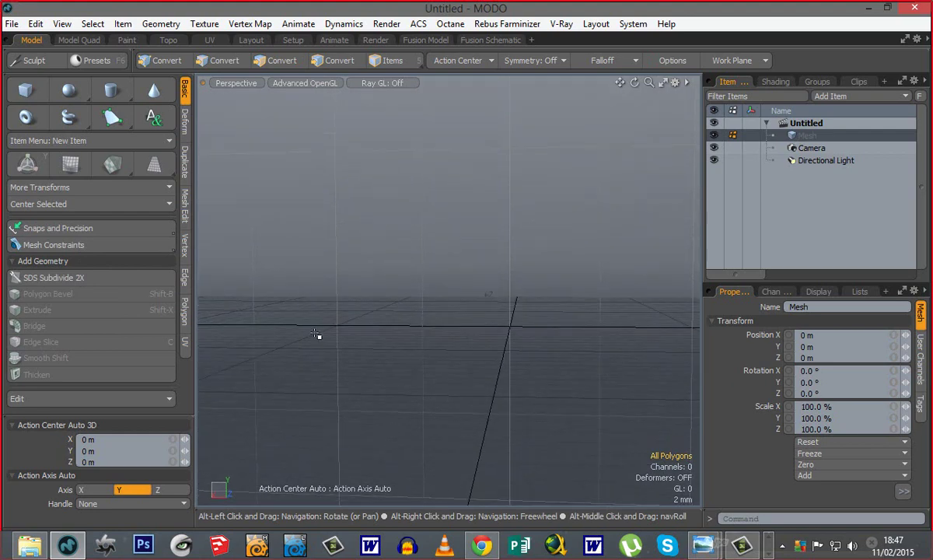
click(76, 230)
click(384, 334)
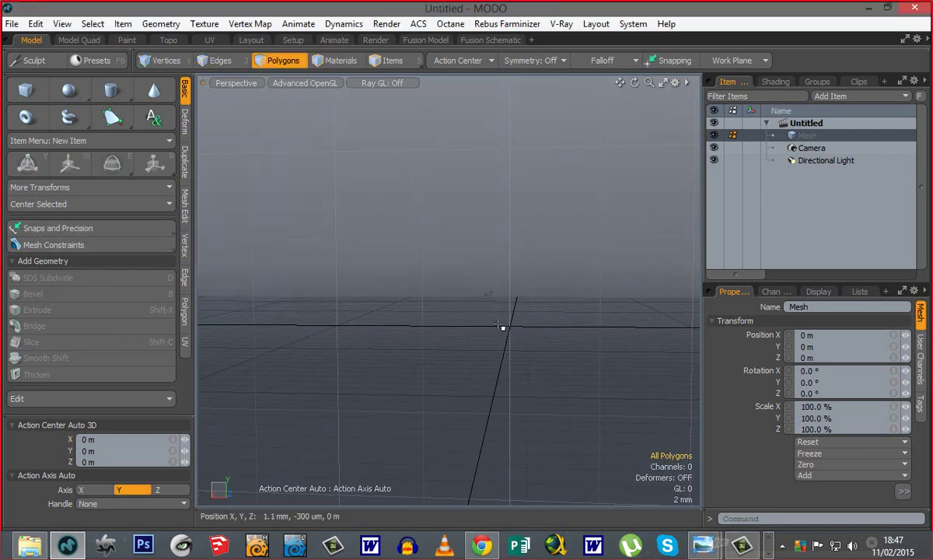
mouse_move(496, 328)
alt+mouse_down()
mouse_move(539, 327)
mouse_move(490, 344)
alt+mouse_up()
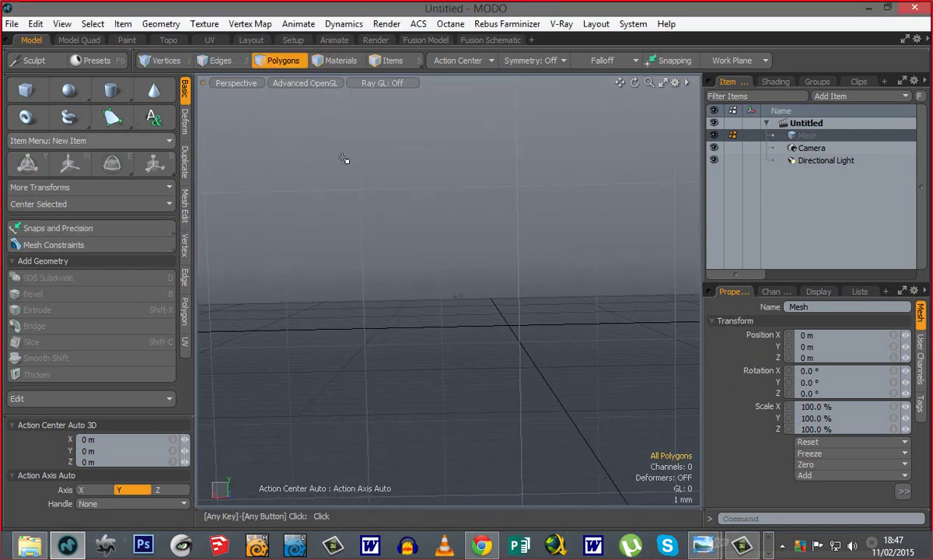
Step: Draw a flat, roughly square Cube primitive standing upright beside the origin and drop the tool
click(11, 100)
alt+drag(527, 325, 466, 319)
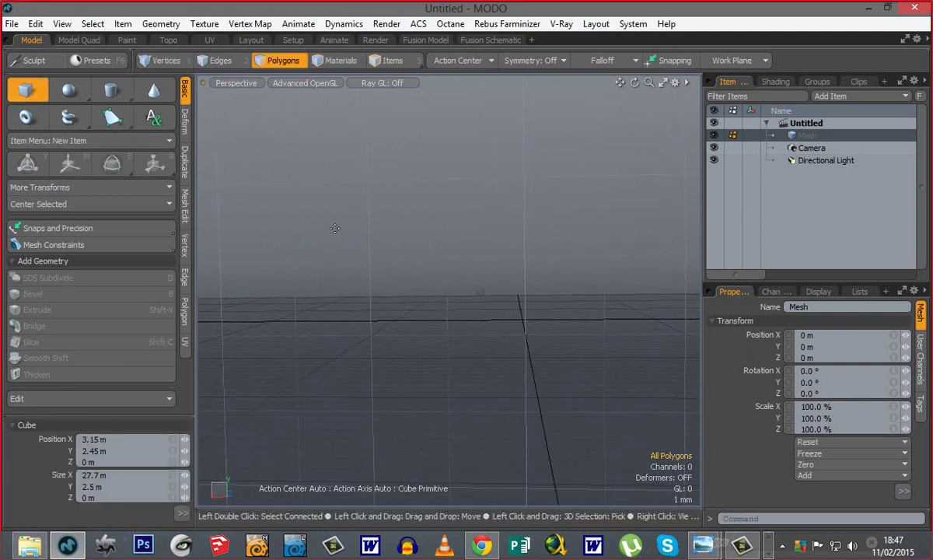
drag(335, 228, 440, 340)
key(space)
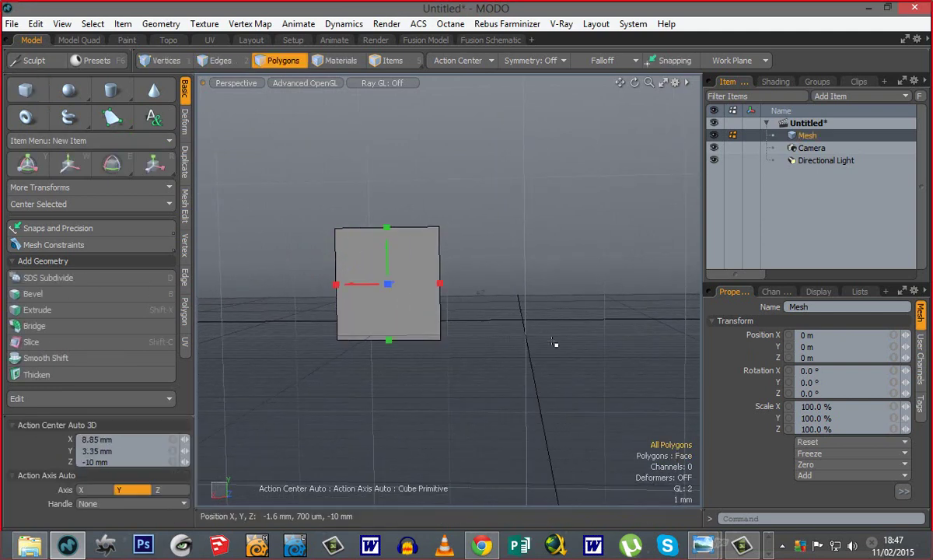
Step: Draw a second flat square of similar size beside the first, leaving a gap between them
alt+shift+drag(529, 283, 456, 275)
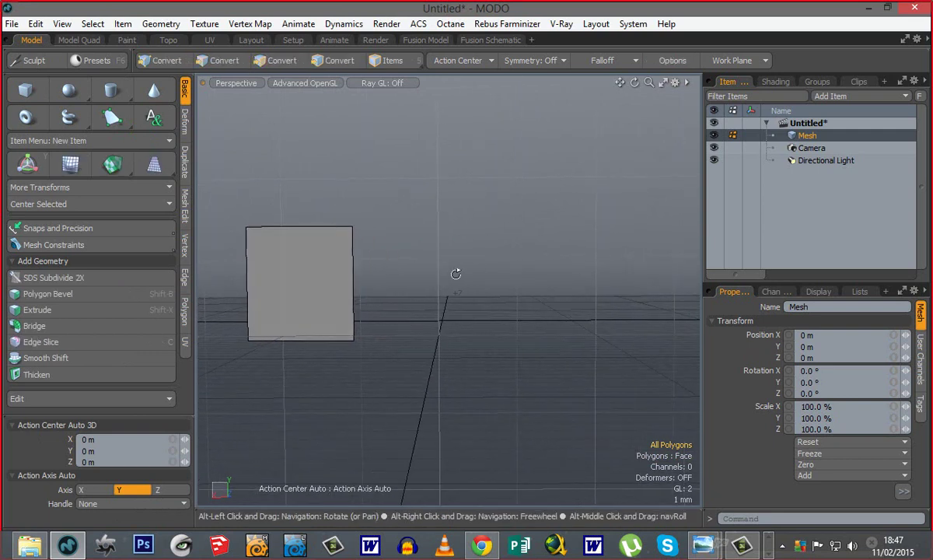
click(33, 90)
drag(437, 227, 556, 341)
key(space)
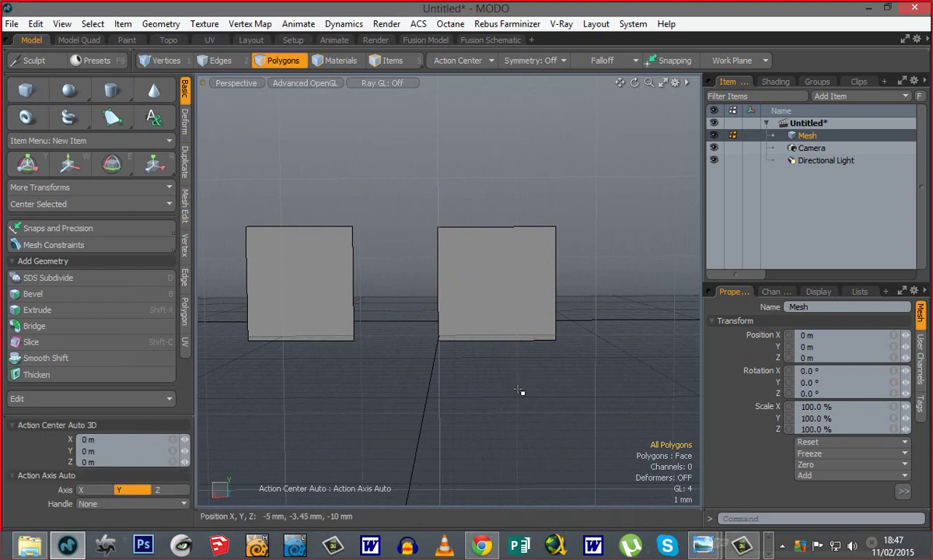
Step: Activate the Drag Snap preset from Snaps and Precision for the two squares
ctrl+alt+drag(435, 309, 491, 311)
alt+shift+drag(492, 311, 530, 326)
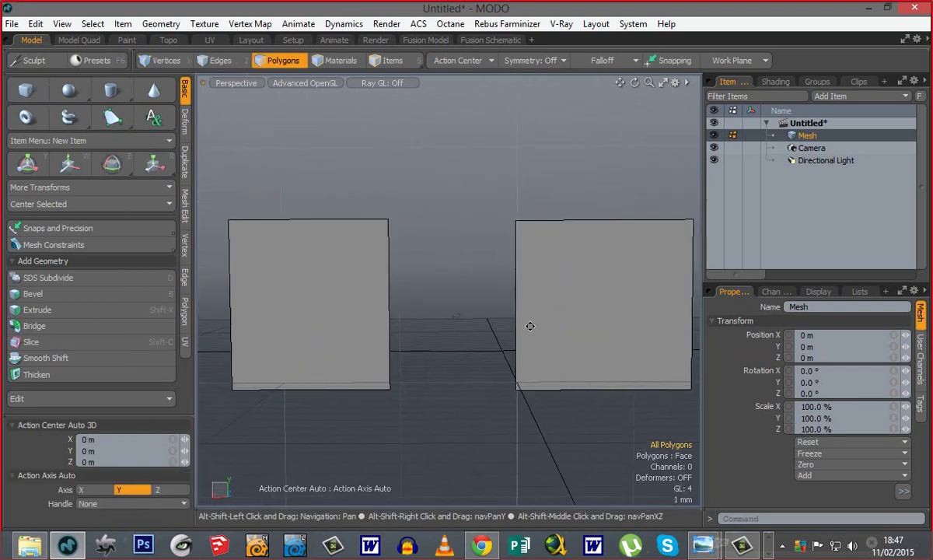
click(76, 232)
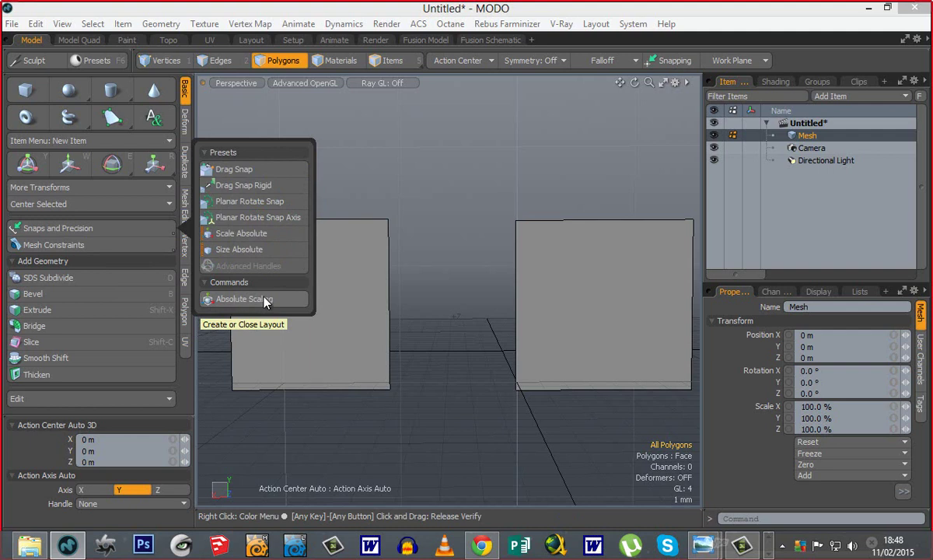
click(261, 176)
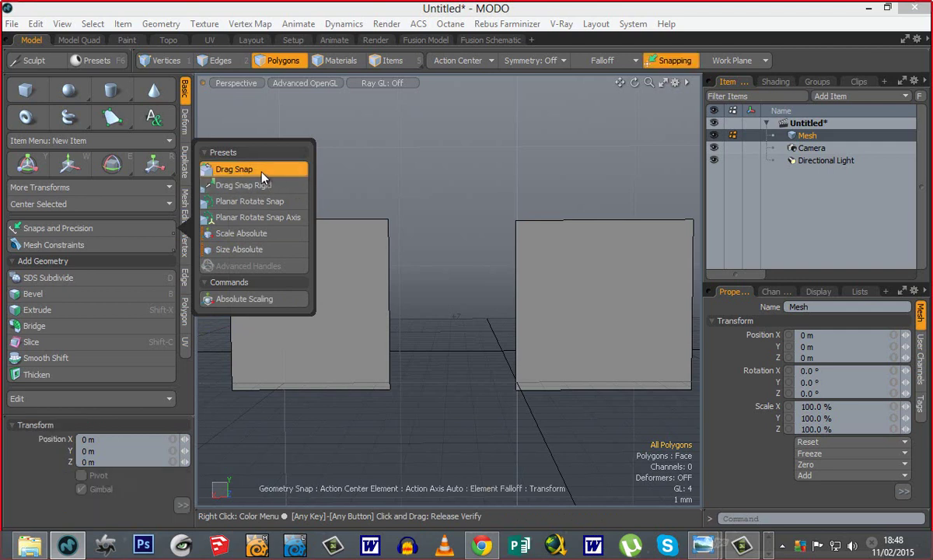
click(451, 190)
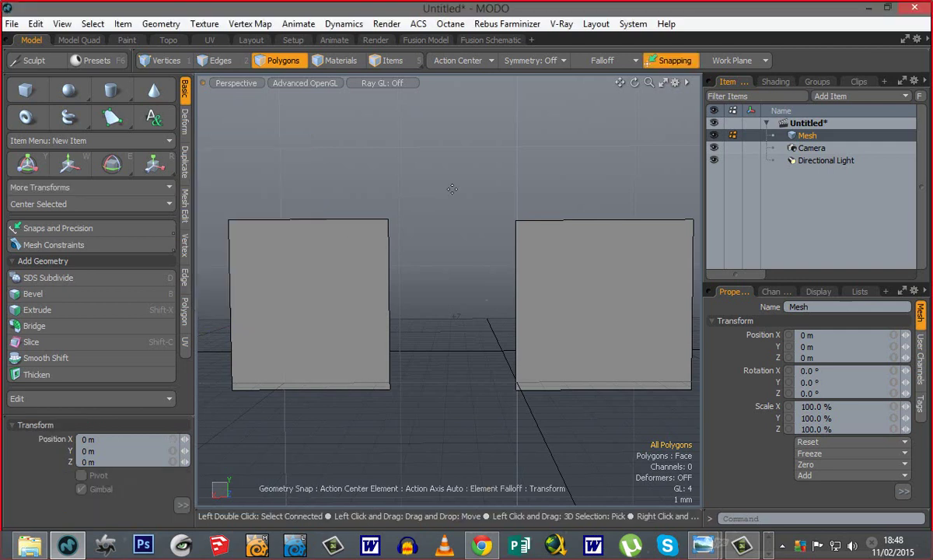
Step: Snap the second square's upper inner corner onto the first square's upper inner corner with Drag Snap
alt+shift+drag(448, 280, 406, 314)
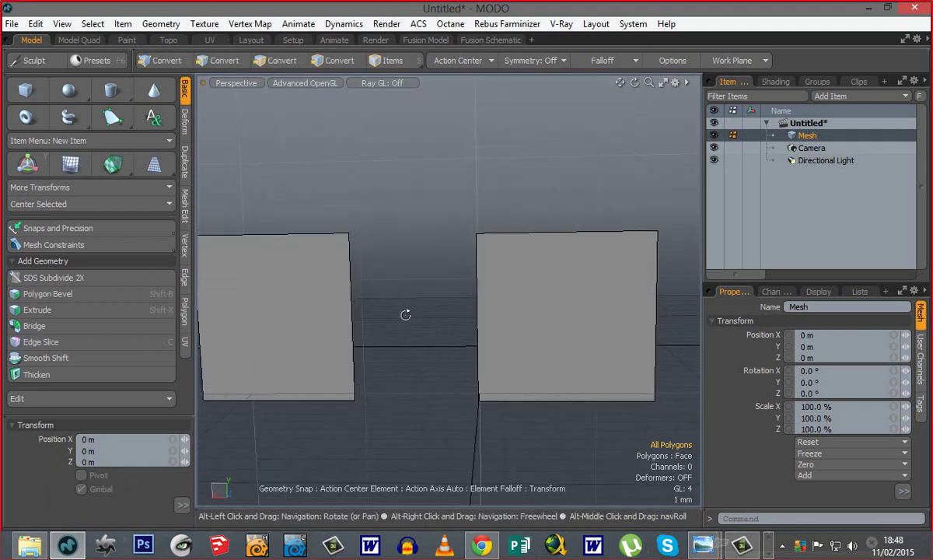
ctrl+alt+drag(387, 273, 453, 266)
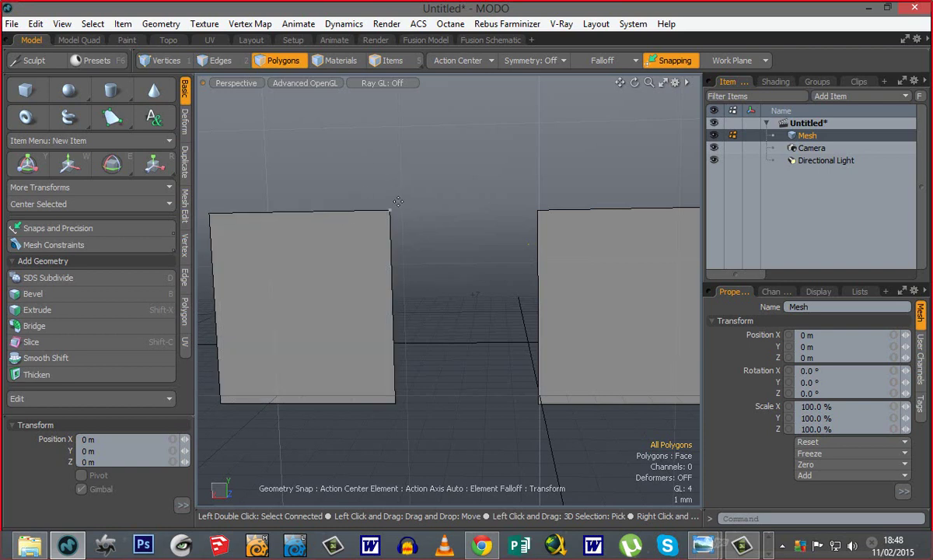
alt+shift+drag(488, 325, 453, 344)
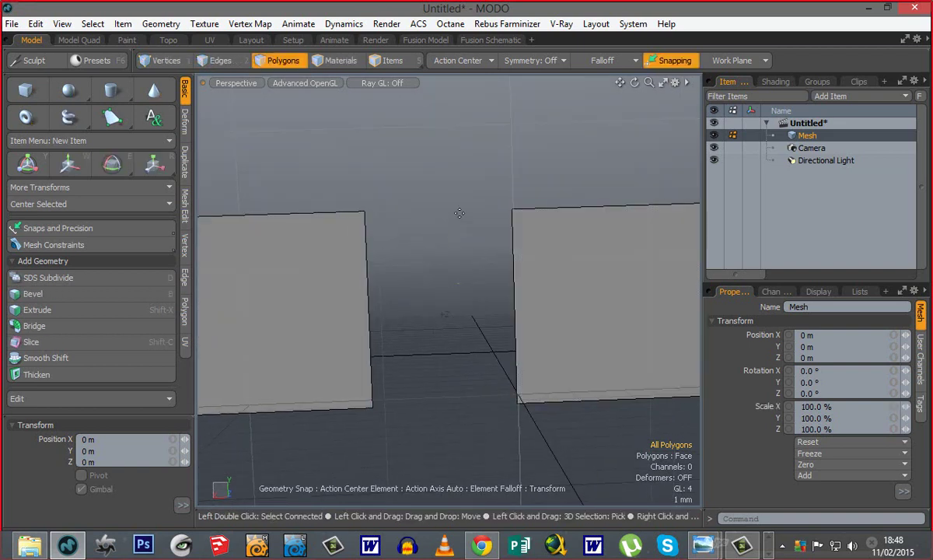
alt+drag(457, 381, 420, 374)
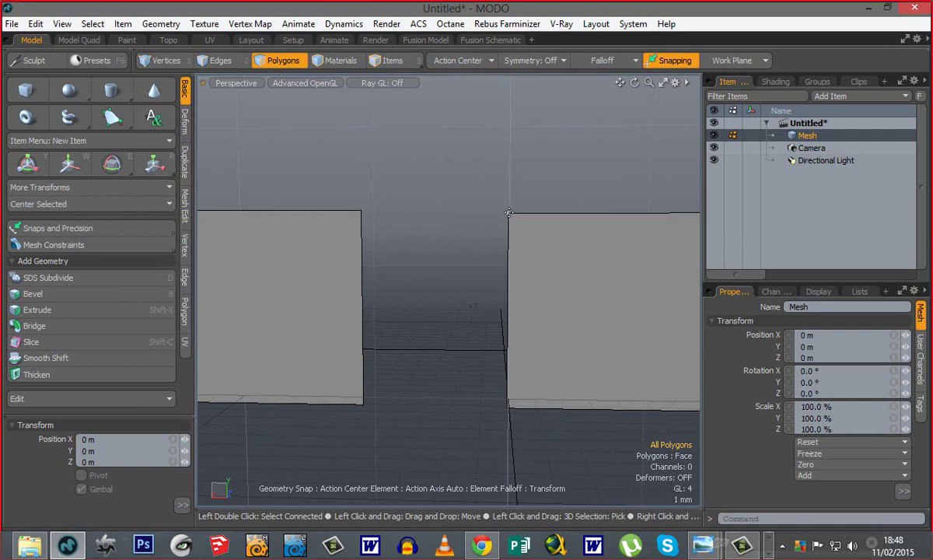
drag(508, 212, 370, 210)
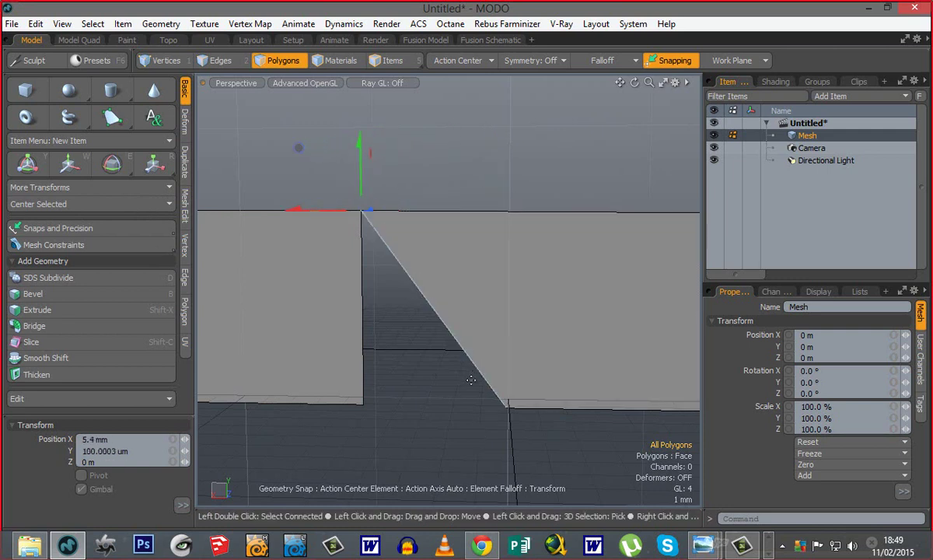
alt+drag(411, 373, 448, 348)
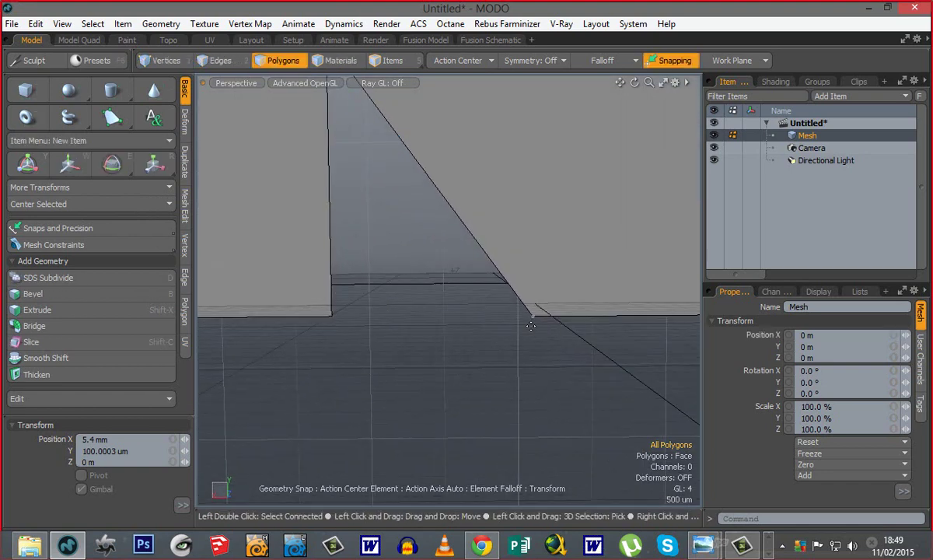
Step: Snap the second square's lower inner corner onto the first square's lower inner corner and drop Drag Snap
ctrl+alt+drag(505, 330, 576, 394)
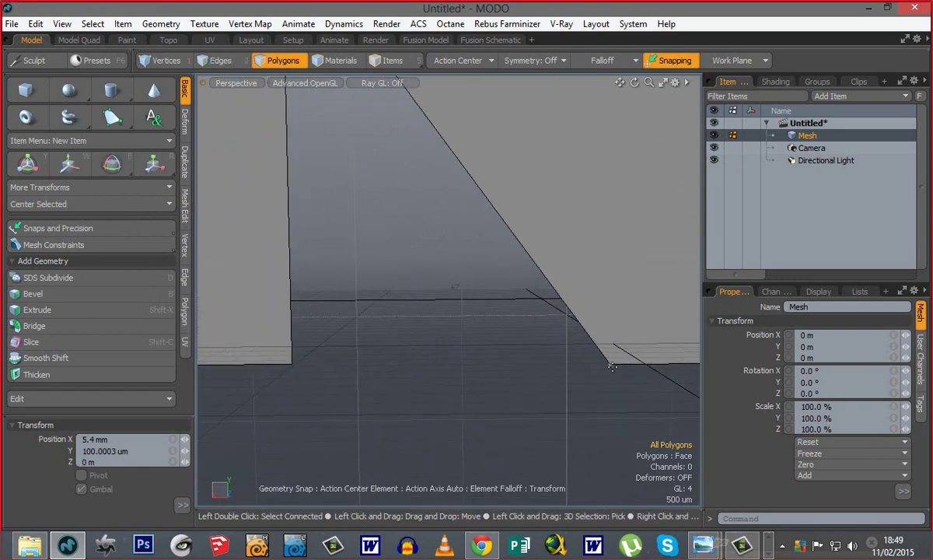
drag(611, 364, 307, 361)
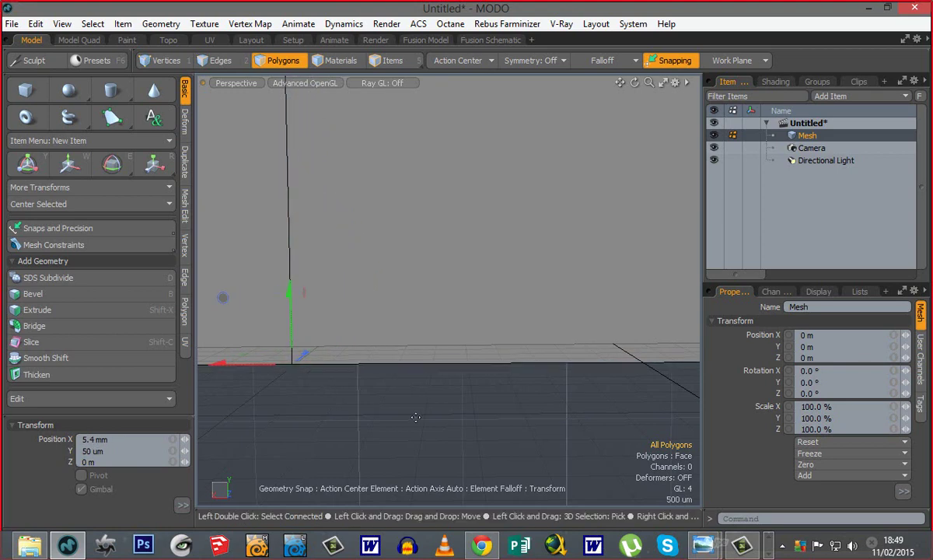
ctrl+alt+drag(510, 406, 373, 394)
alt+shift+drag(492, 333, 401, 318)
key(space)
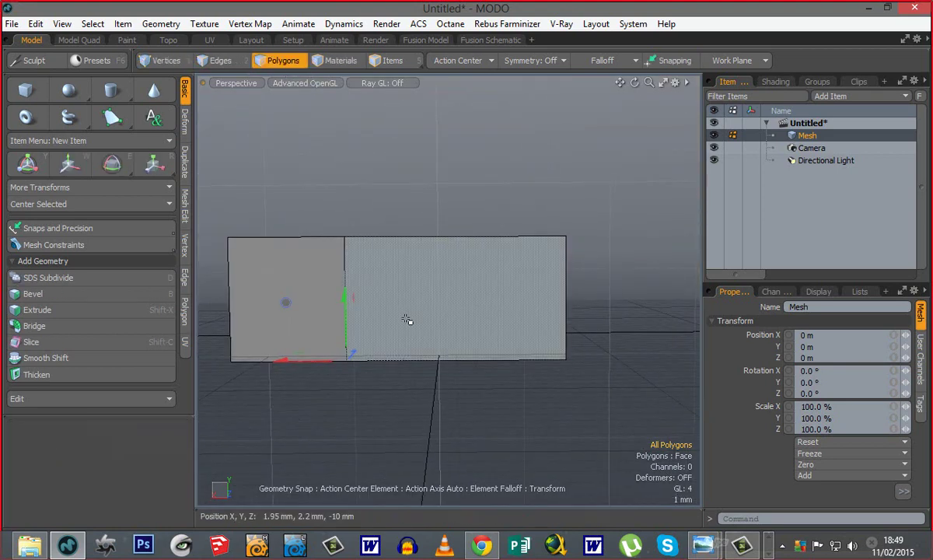
Step: Move the second square's polygon away from the first along X to reopen a gap, then clear the selection
click(407, 313)
key(w)
drag(397, 356, 454, 354)
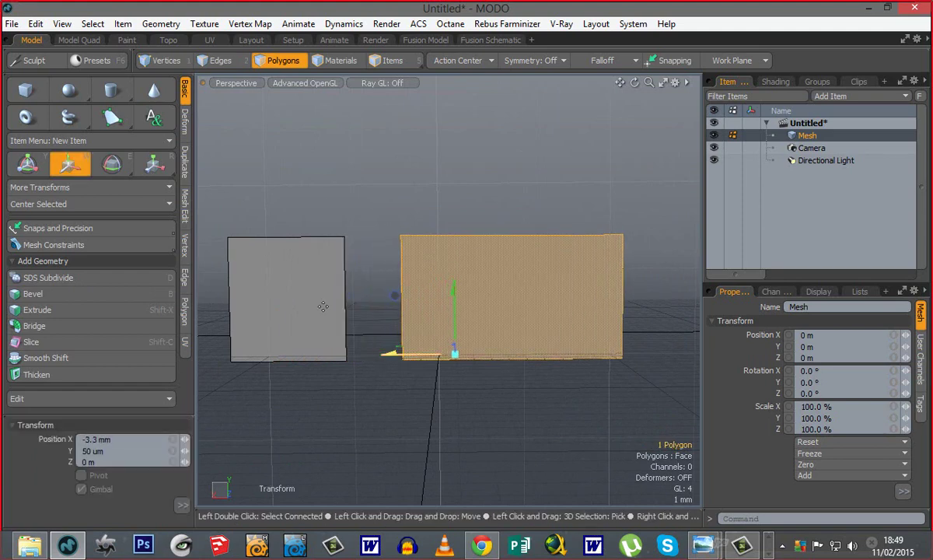
key(space)
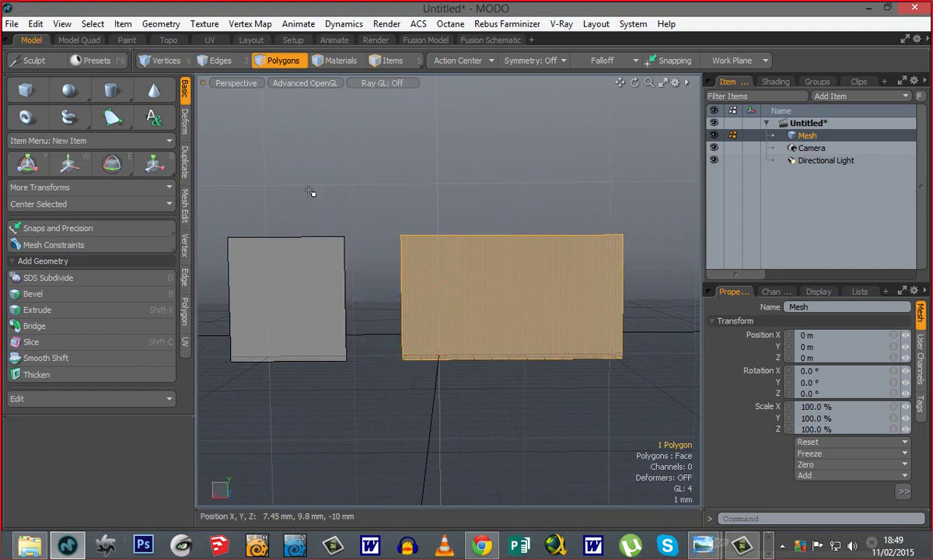
click(310, 192)
Step: Try to snap the second square's inner edge onto the first square's with Drag Snap, undo both attempts and drop the tool
click(124, 229)
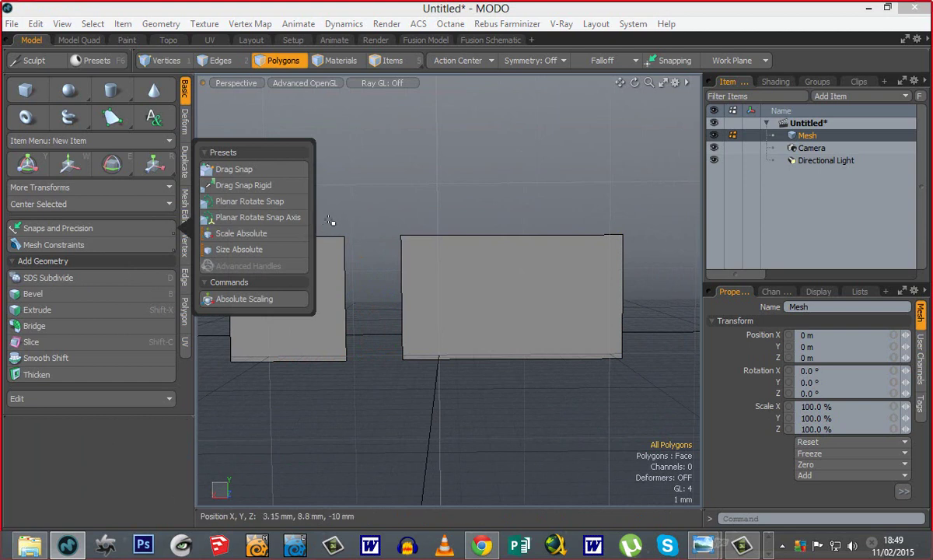
click(234, 169)
click(371, 203)
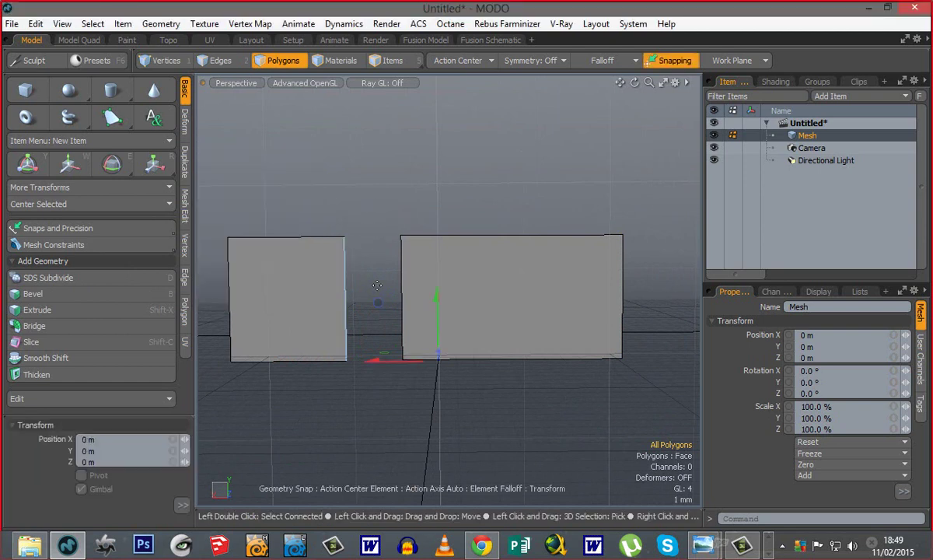
ctrl+alt+drag(374, 287, 346, 304)
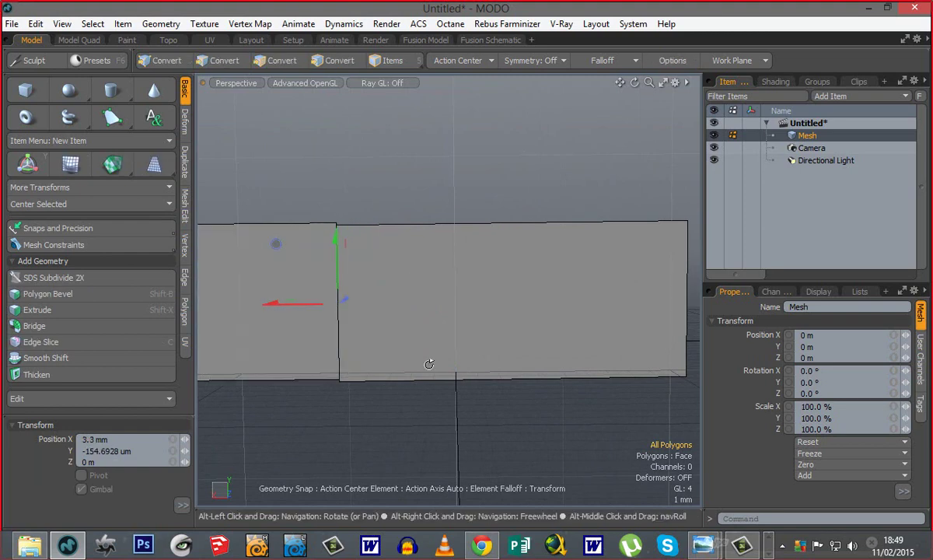
key(ctrl+z)
ctrl+alt+drag(364, 232, 443, 236)
drag(446, 356, 323, 344)
ctrl+alt+drag(501, 392, 454, 343)
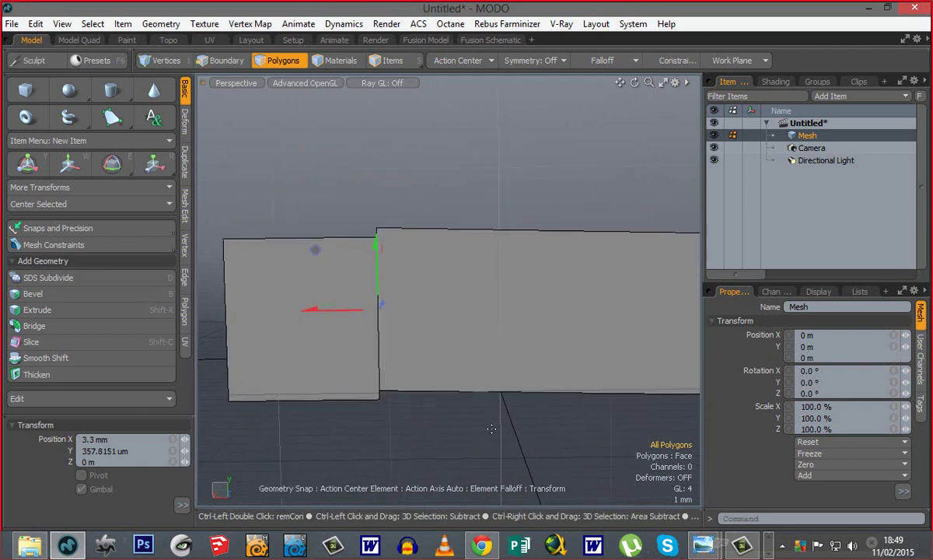
key(ctrl+z)
key(space)
ctrl+alt+drag(483, 420, 463, 420)
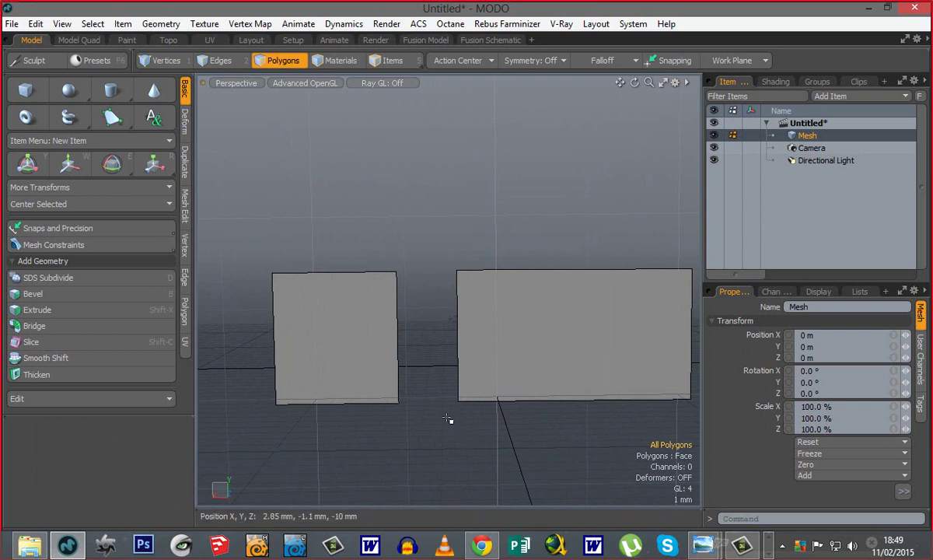
click(36, 228)
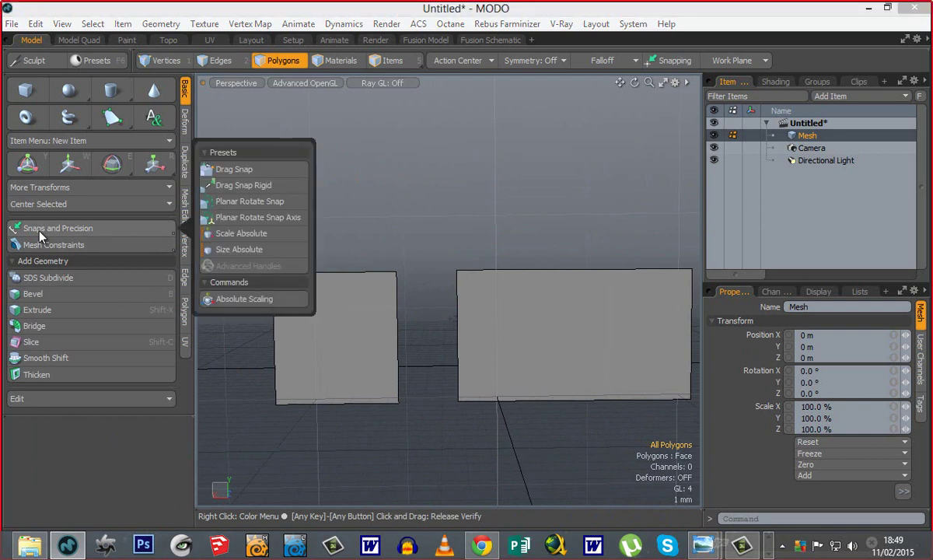
click(227, 170)
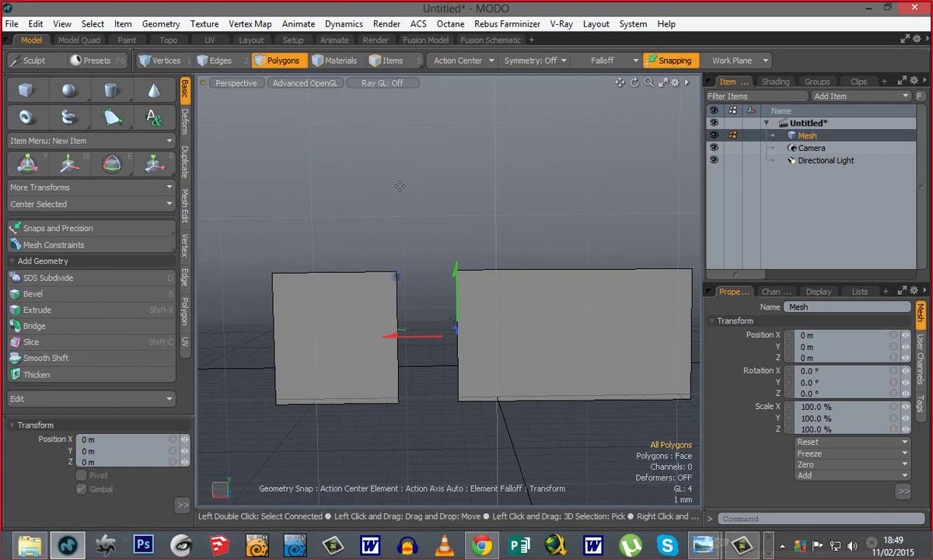
scroll(424, 226, up, 5)
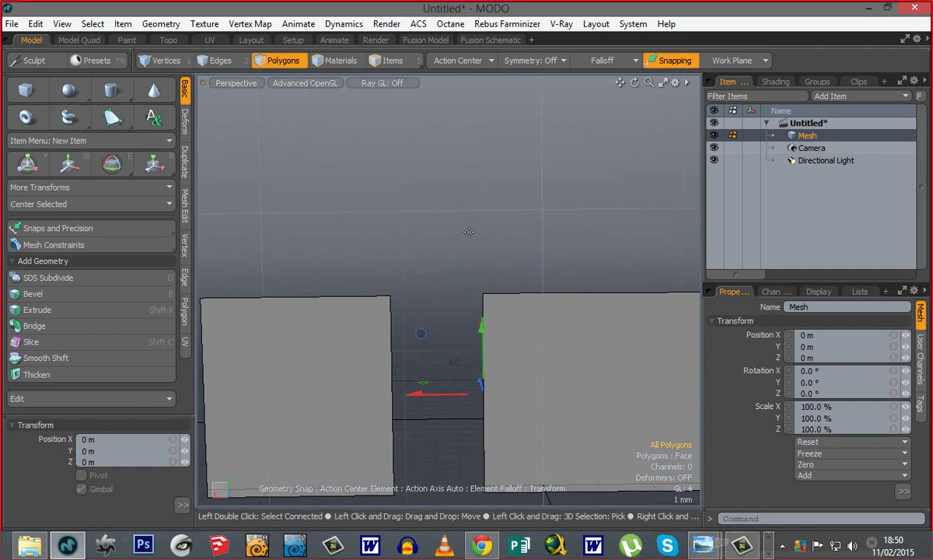
ctrl+alt+drag(448, 267, 433, 252)
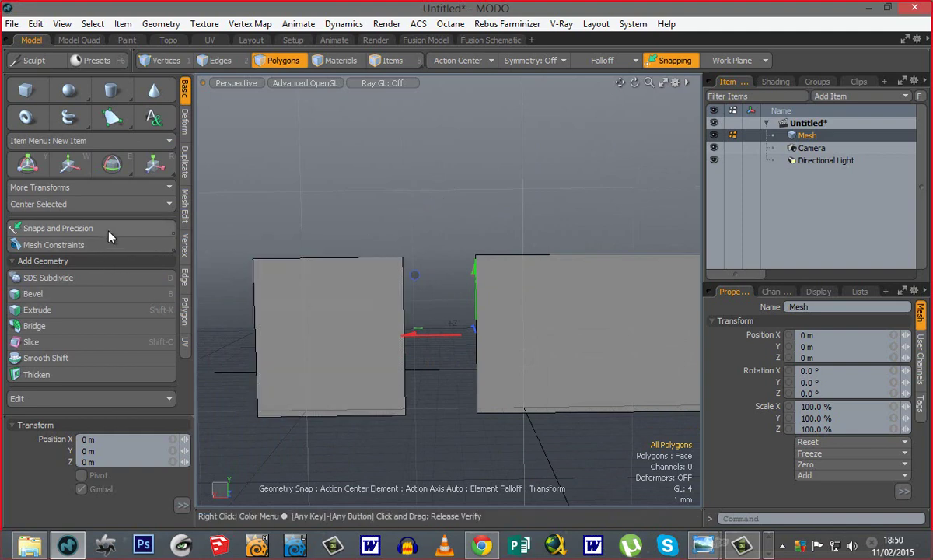
key(q)
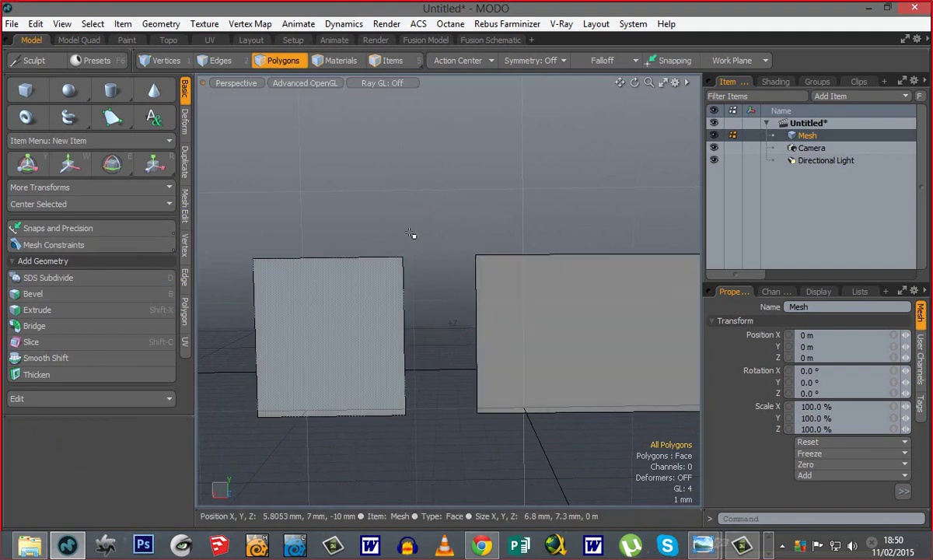
Step: Snap the second square rigidly against the first by its upper inner corner with the Drag Snap Rigid preset, and drop the tool
mouse_move(450, 341)
ctrl+alt+mouse_down()
mouse_move(498, 356)
mouse_move(451, 336)
ctrl+alt+mouse_up()
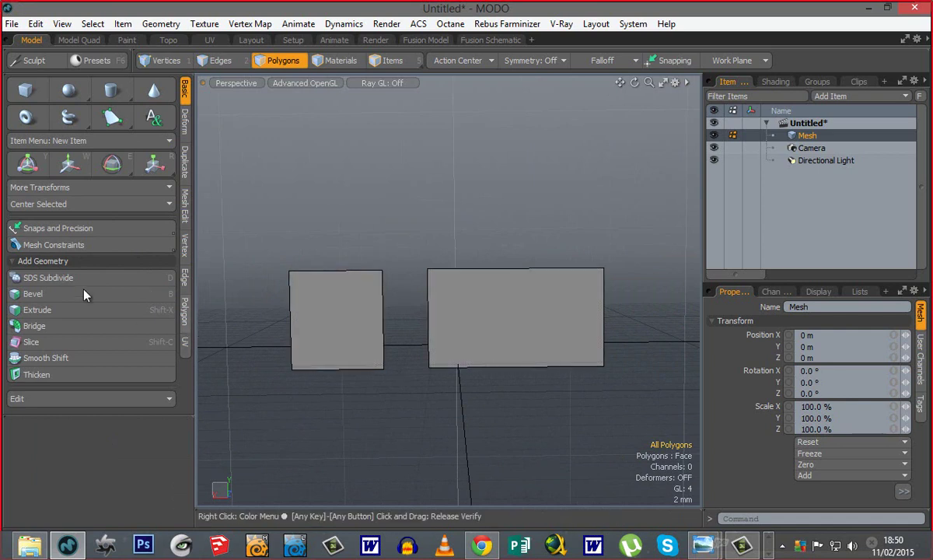
click(68, 229)
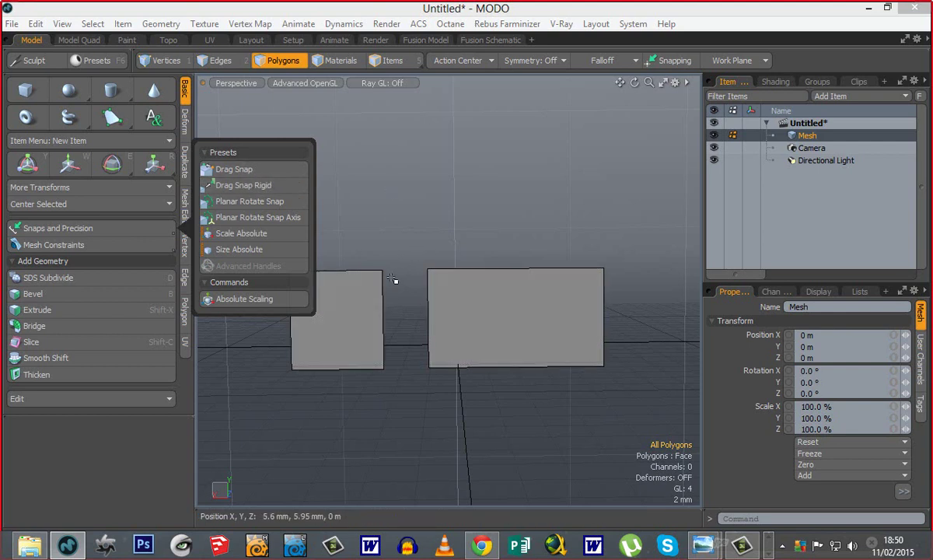
click(244, 187)
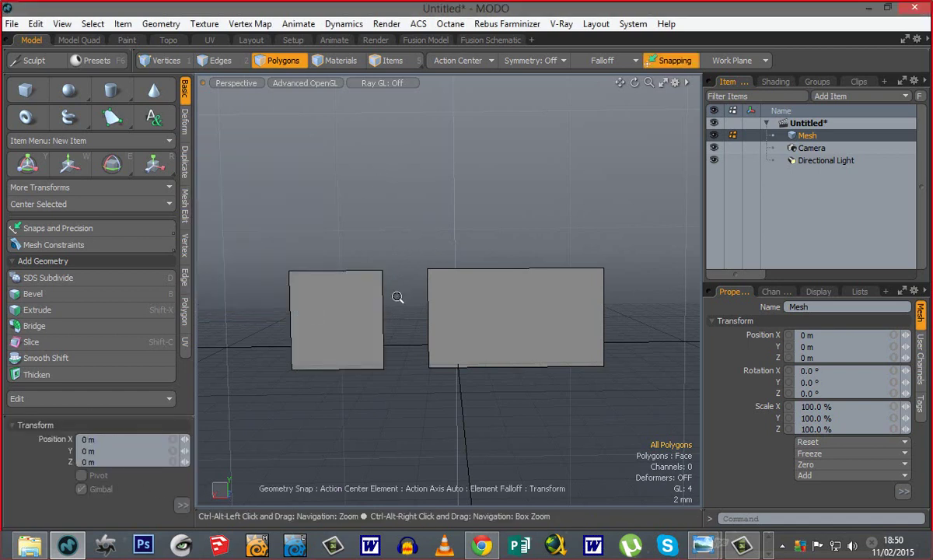
ctrl+alt+drag(396, 296, 493, 306)
ctrl+alt+drag(447, 335, 374, 303)
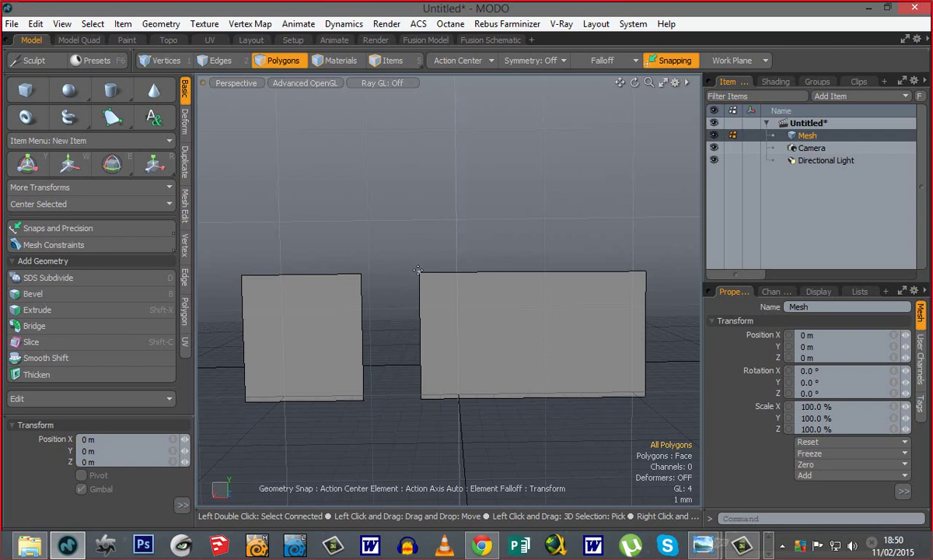
drag(417, 271, 369, 271)
alt+drag(390, 354, 500, 403)
key(space)
Step: Select the second square's polygon, move it sideways off the first square and clear the selection
alt+shift+drag(441, 383, 464, 331)
alt+drag(540, 359, 362, 360)
alt+drag(399, 386, 384, 429)
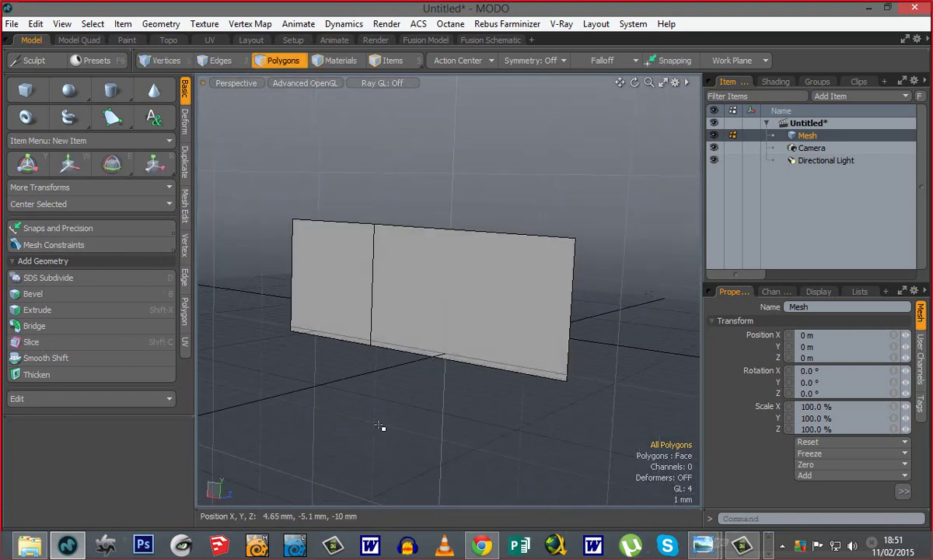
alt+drag(377, 373, 375, 446)
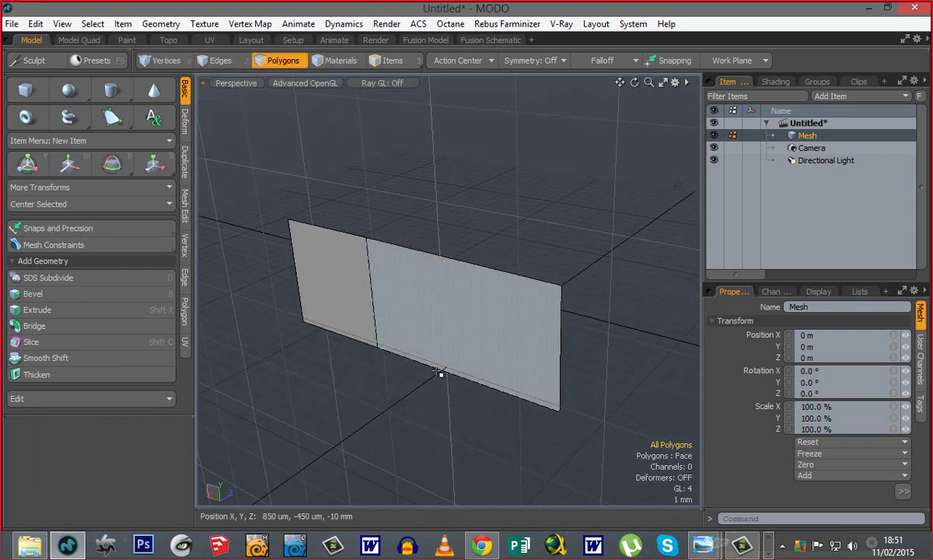
click(485, 337)
alt+drag(465, 377, 580, 370)
key(w)
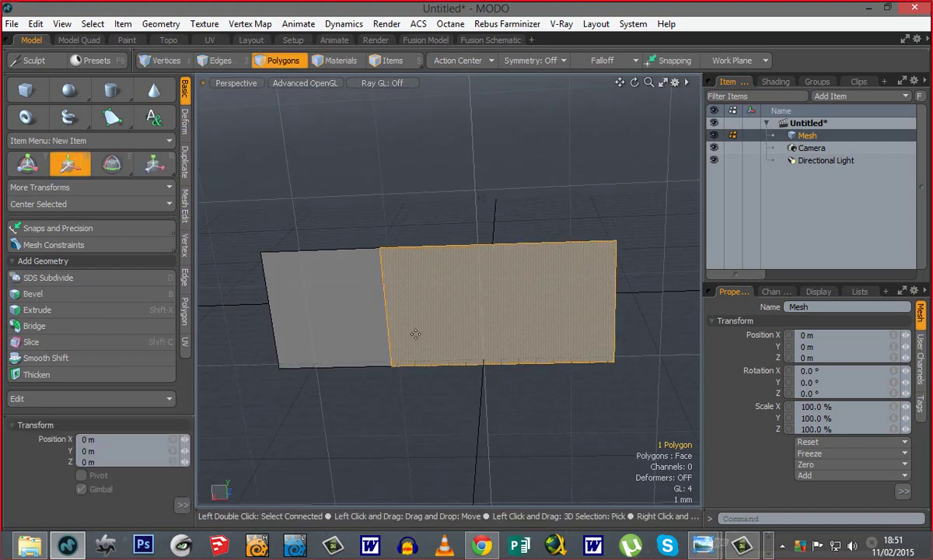
drag(451, 312, 513, 312)
key(space)
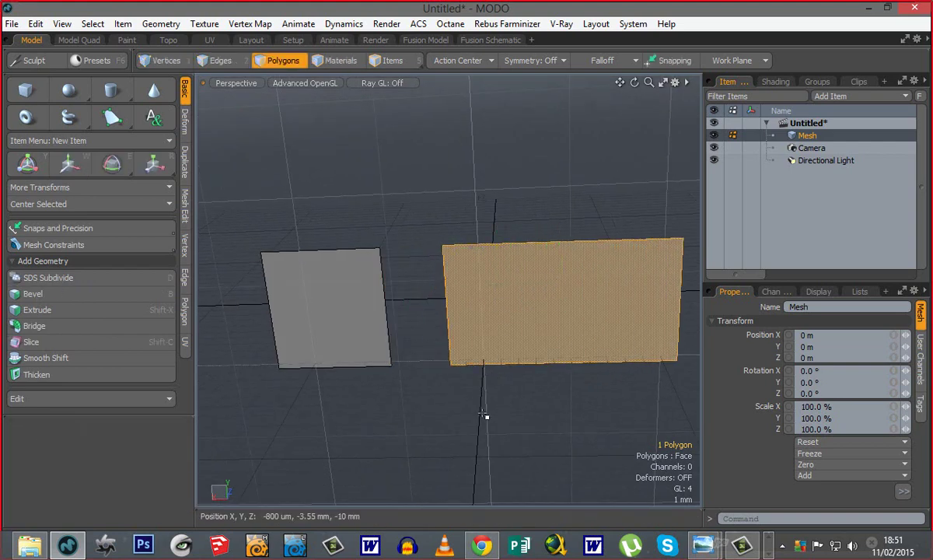
click(485, 417)
Step: Examine the separated squares from several angles and review the available Snaps and Precision presets
alt+drag(489, 395, 507, 422)
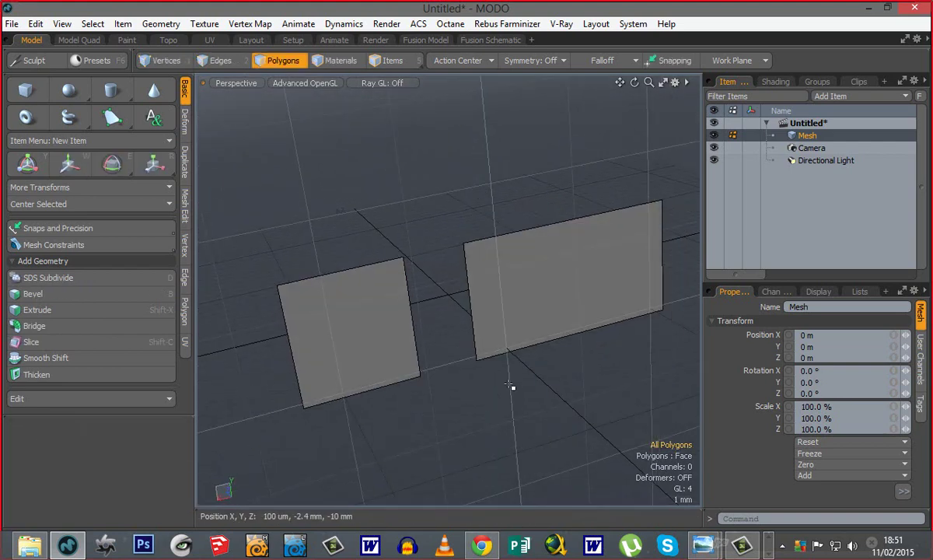
alt+drag(491, 359, 535, 450)
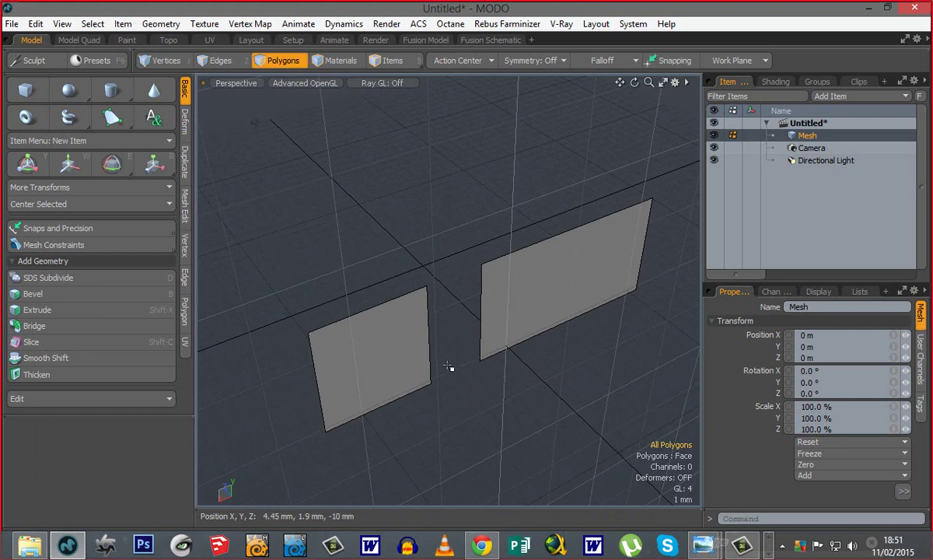
alt+drag(448, 367, 465, 340)
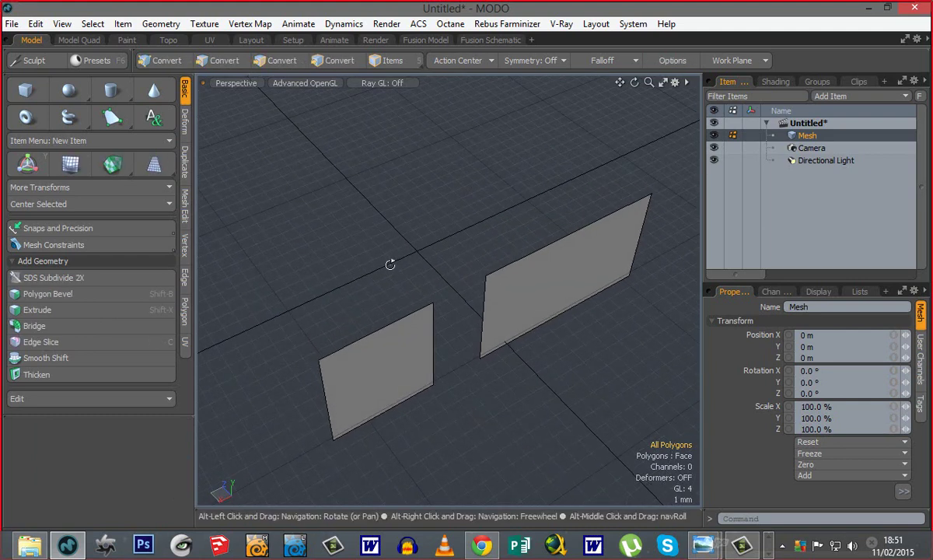
alt+drag(389, 265, 448, 200)
alt+drag(487, 398, 402, 335)
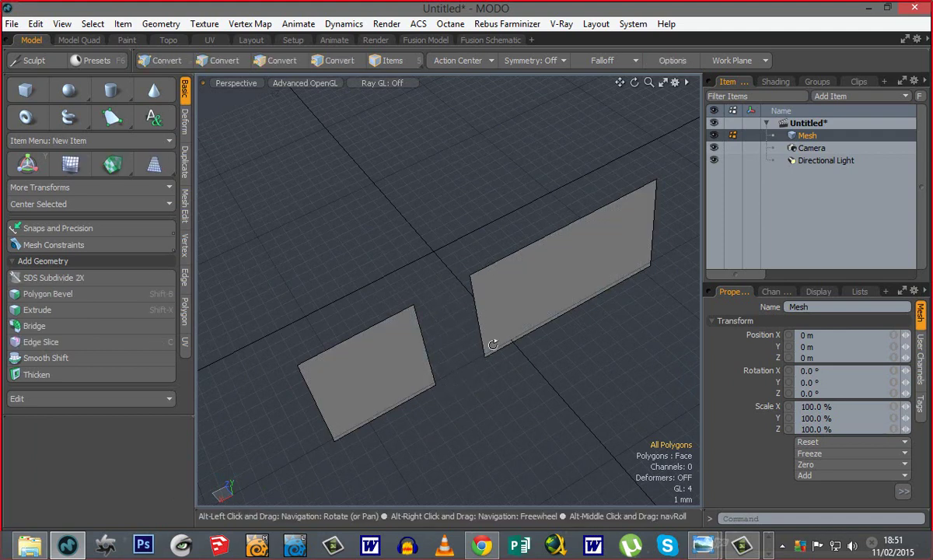
alt+drag(494, 343, 387, 409)
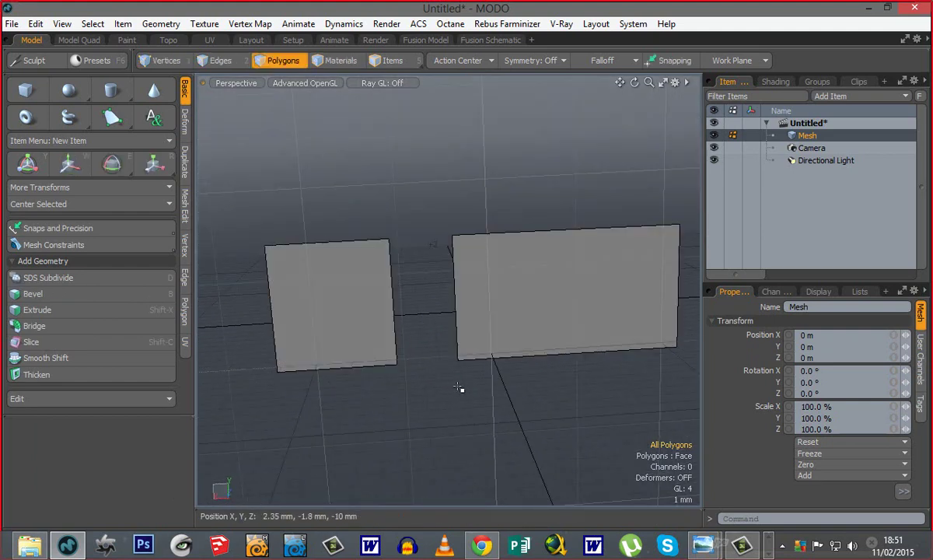
alt+drag(498, 388, 445, 400)
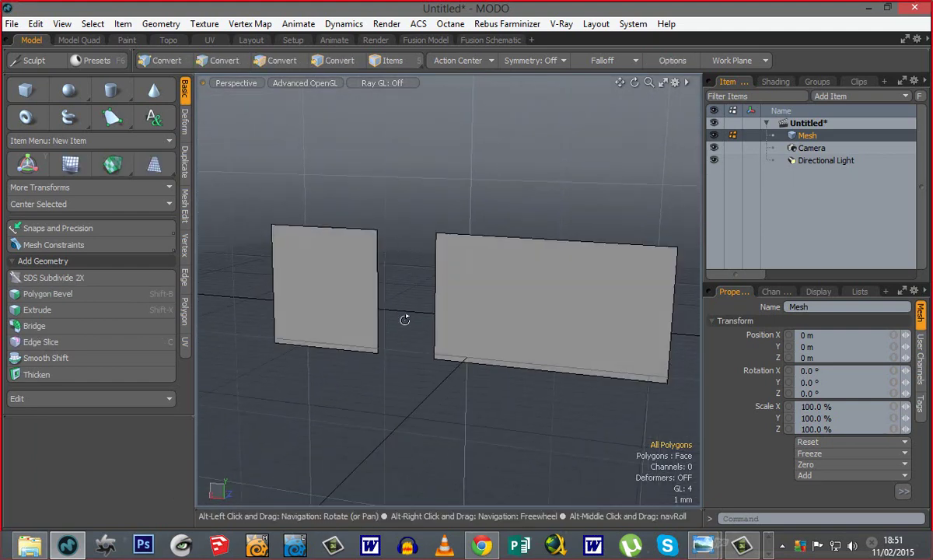
alt+drag(346, 312, 406, 304)
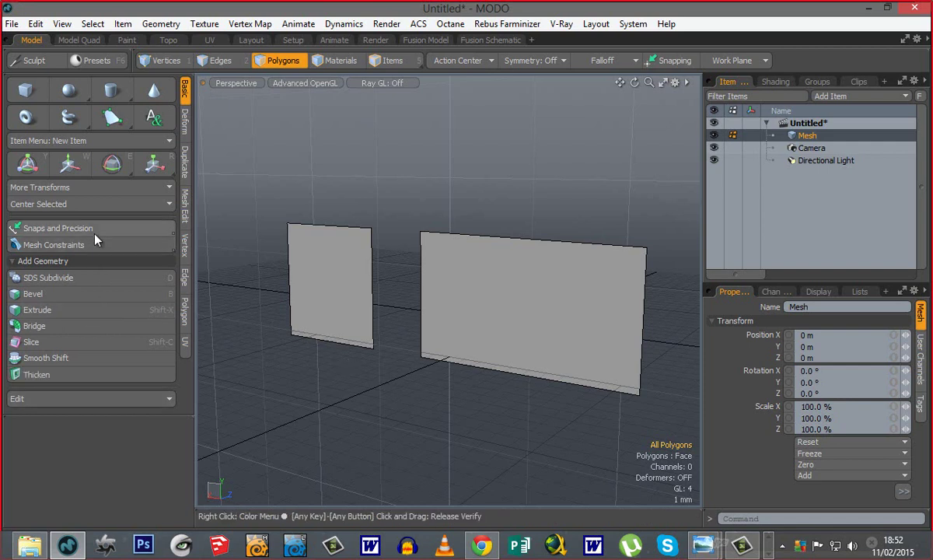
click(69, 229)
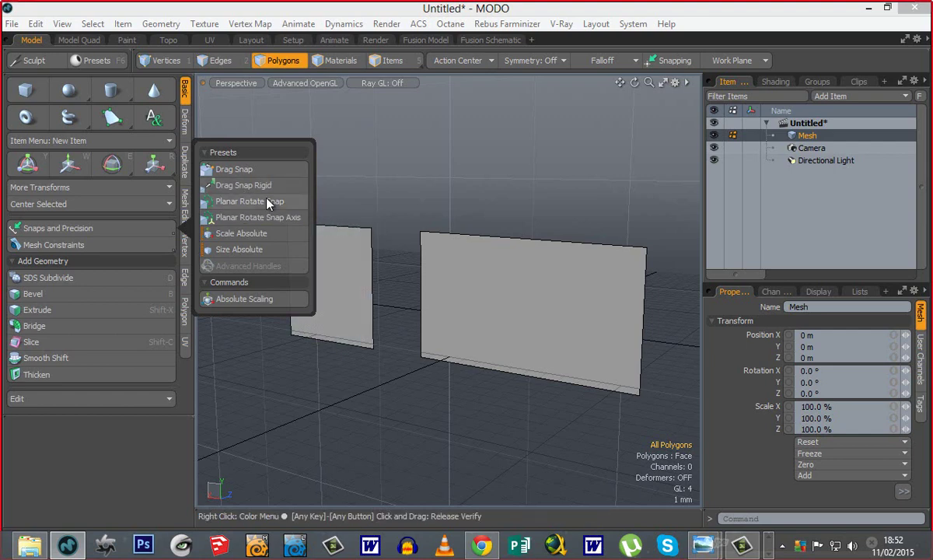
click(385, 191)
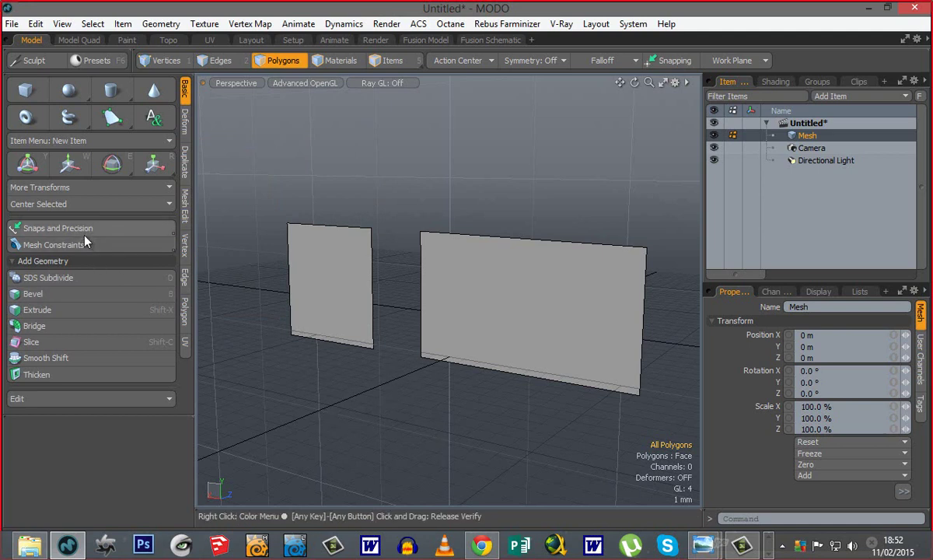
Step: Select both square polygons and delete them from the mesh
alt+drag(369, 363, 490, 427)
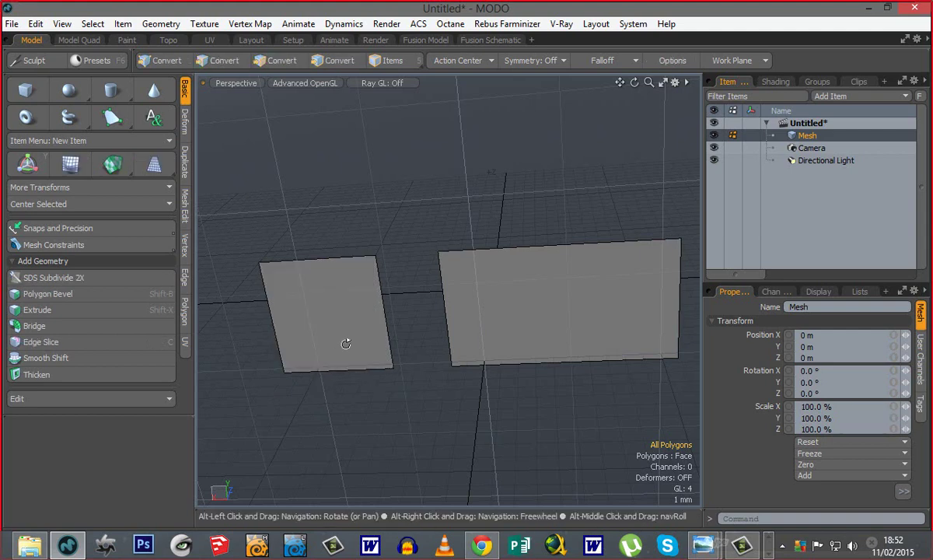
alt+drag(346, 344, 340, 319)
click(340, 320)
shift+click(491, 335)
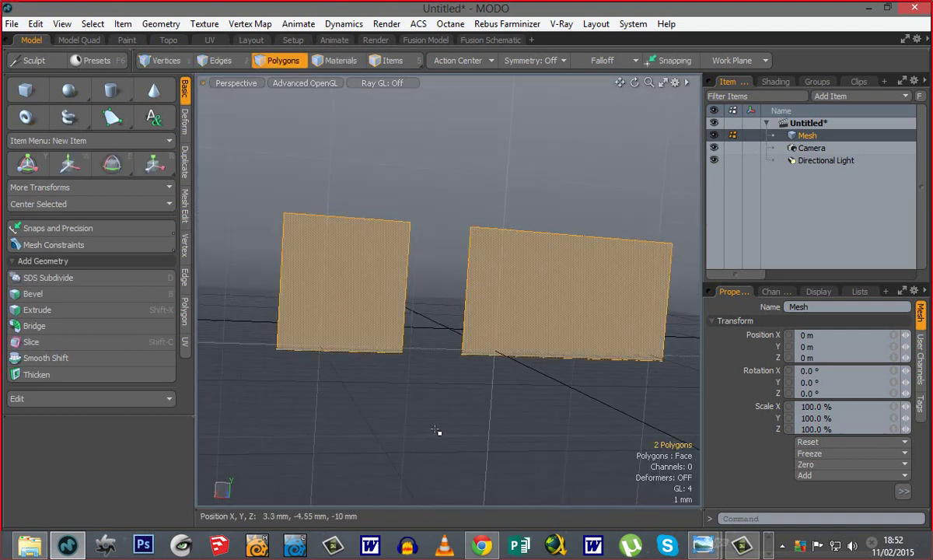
key(Delete)
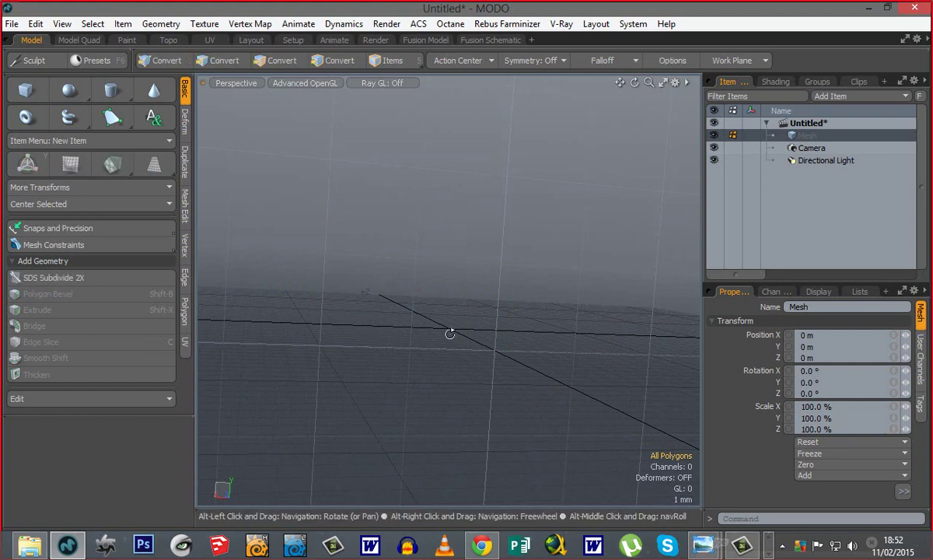
alt+drag(451, 327, 451, 460)
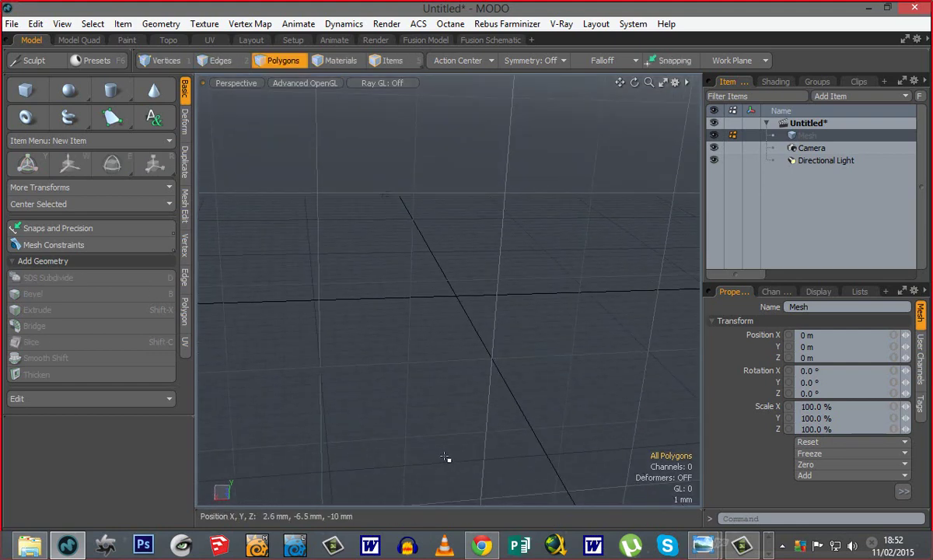
alt+drag(491, 340, 506, 359)
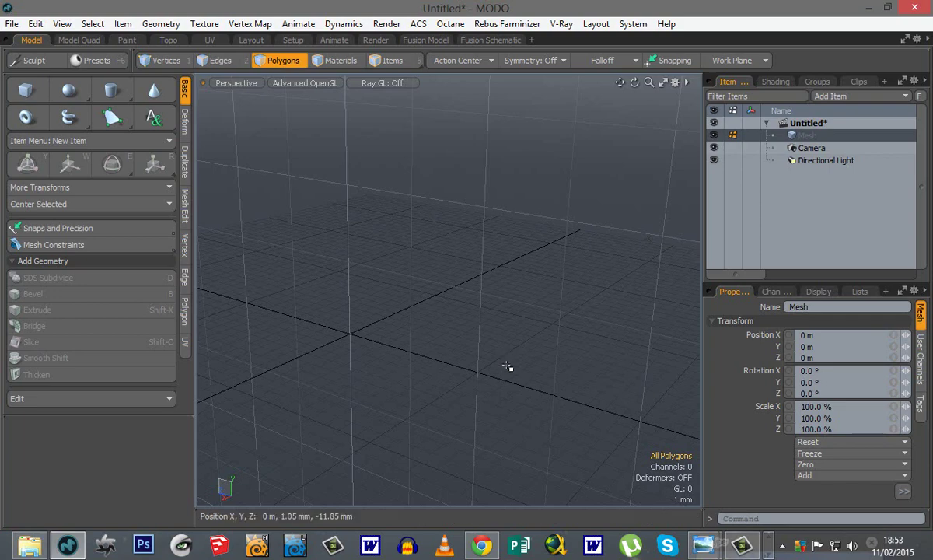
Step: Minimize the modelling and browser windows, switch to the ongoing Skype call and maximize its window
click(869, 14)
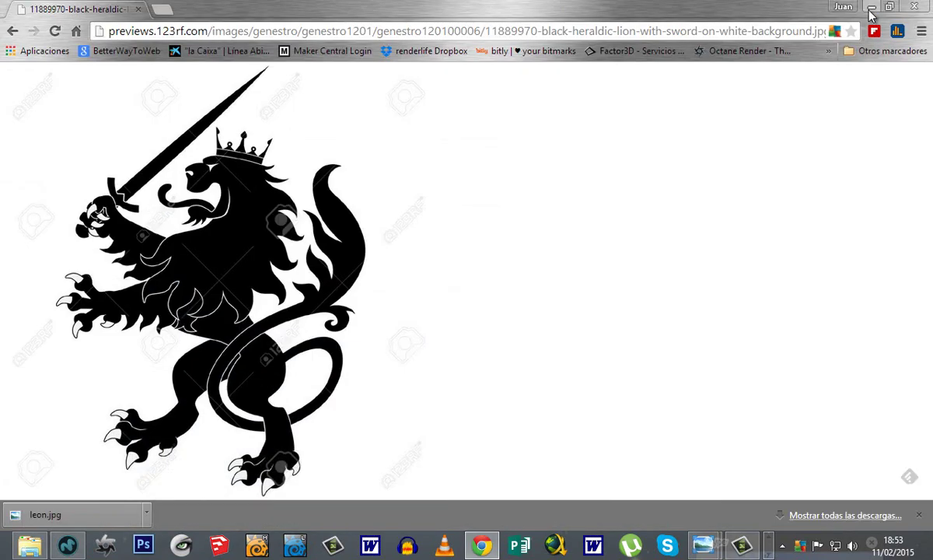
click(868, 8)
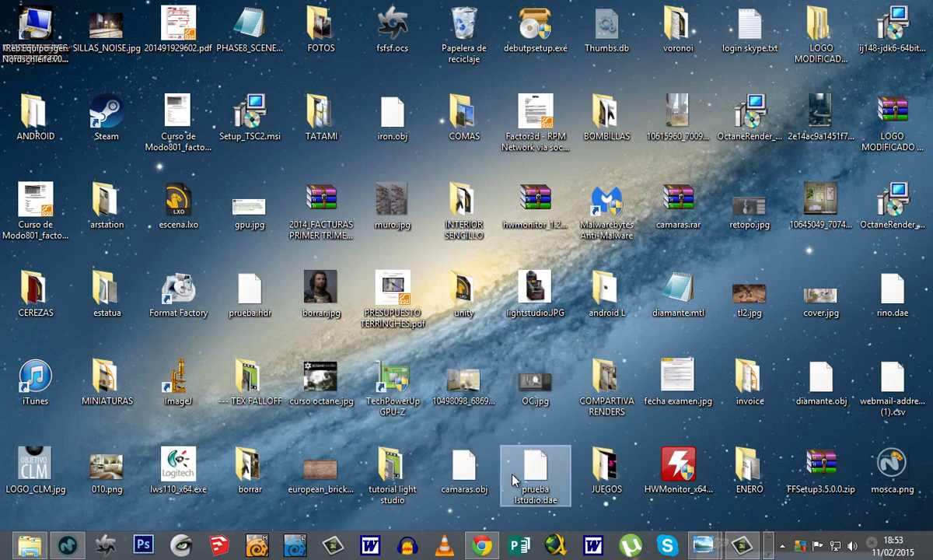
mouse_move(706, 549)
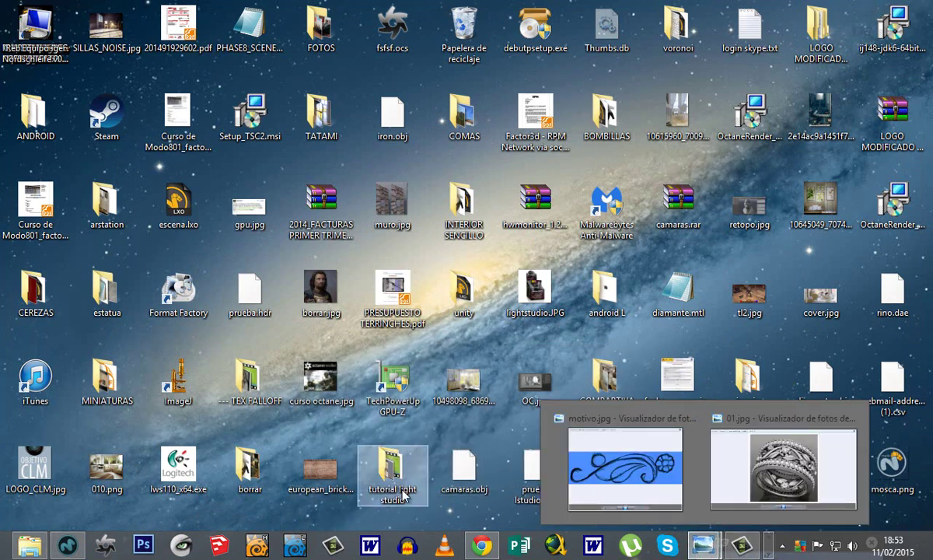
click(767, 554)
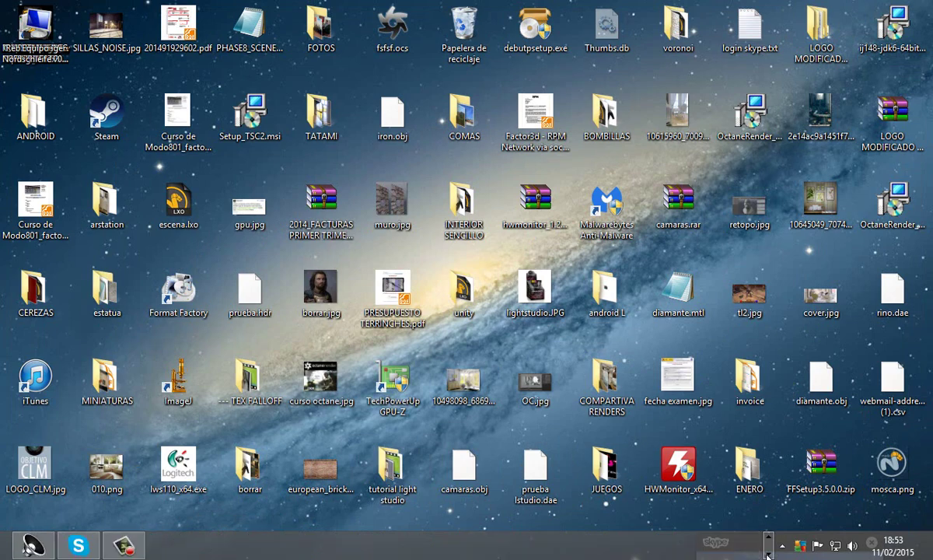
click(77, 544)
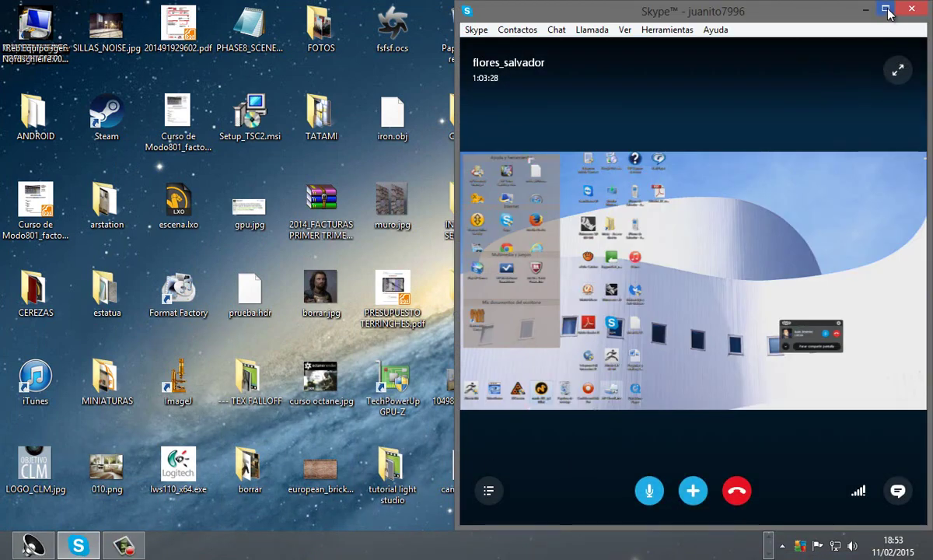
click(885, 8)
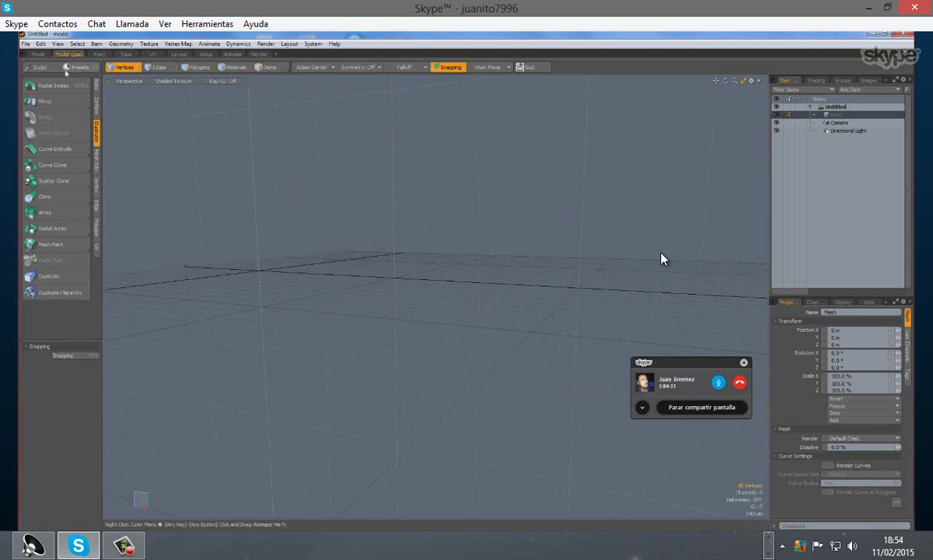
Step: Start opening a scene in the shared modo session and browse through Proyecto Joyeria and Cotizaciones to the "proyecto anillo mason" folder
click(24, 44)
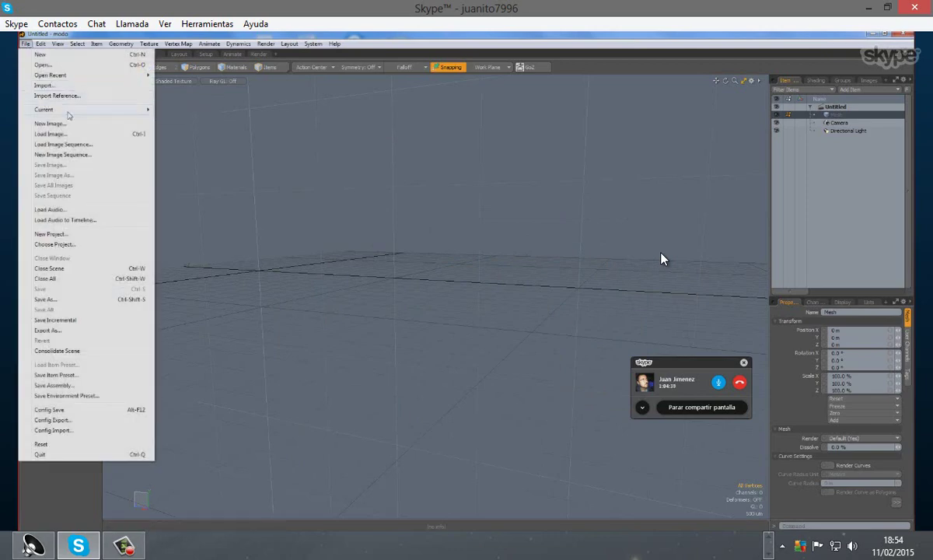
mouse_move(107, 79)
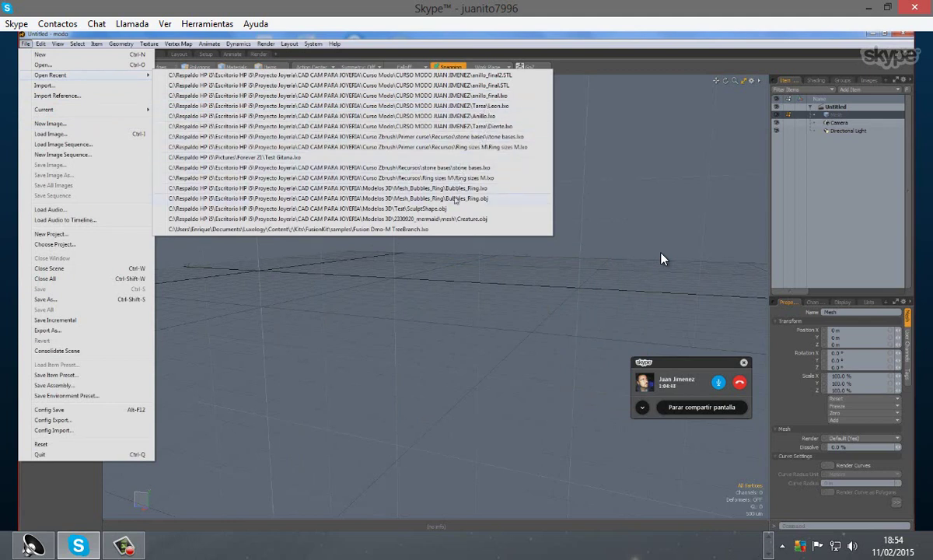
click(37, 67)
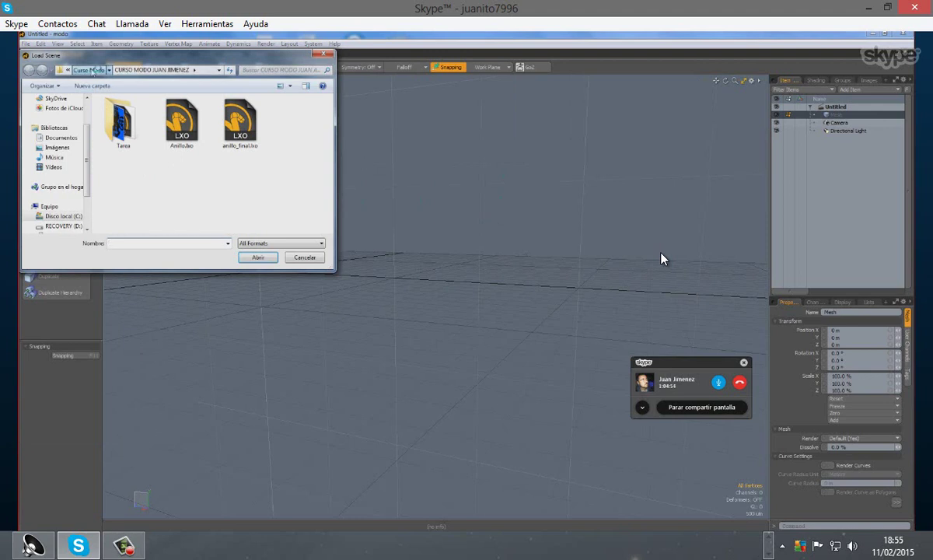
click(93, 69)
click(87, 70)
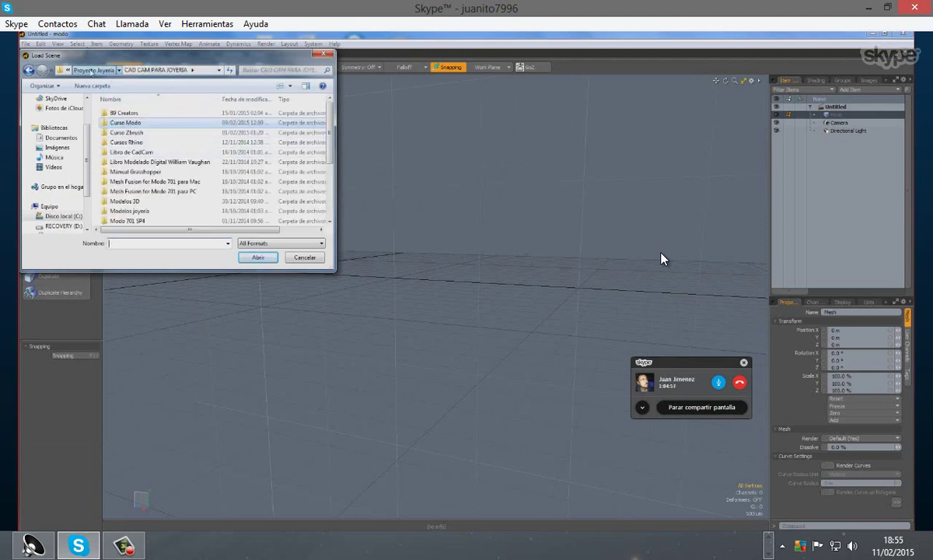
click(92, 71)
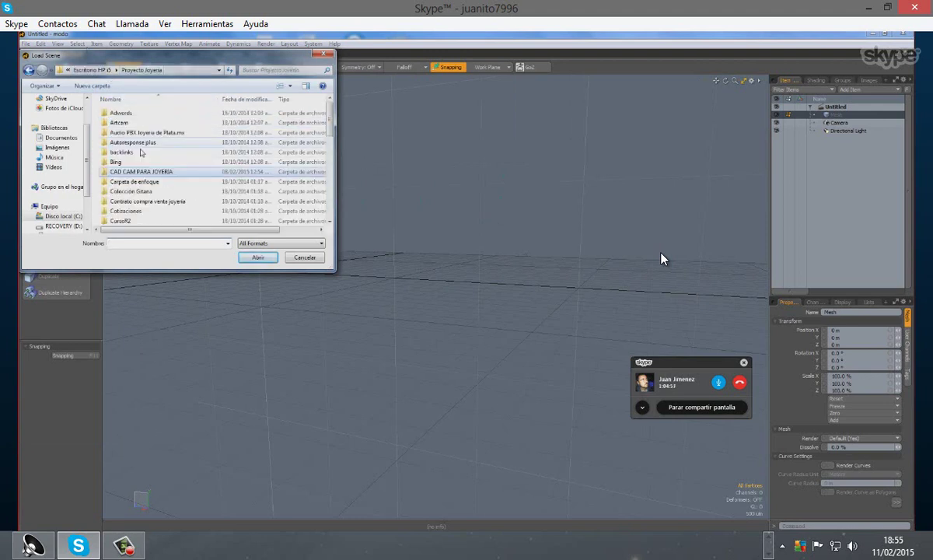
double_click(125, 210)
double_click(128, 143)
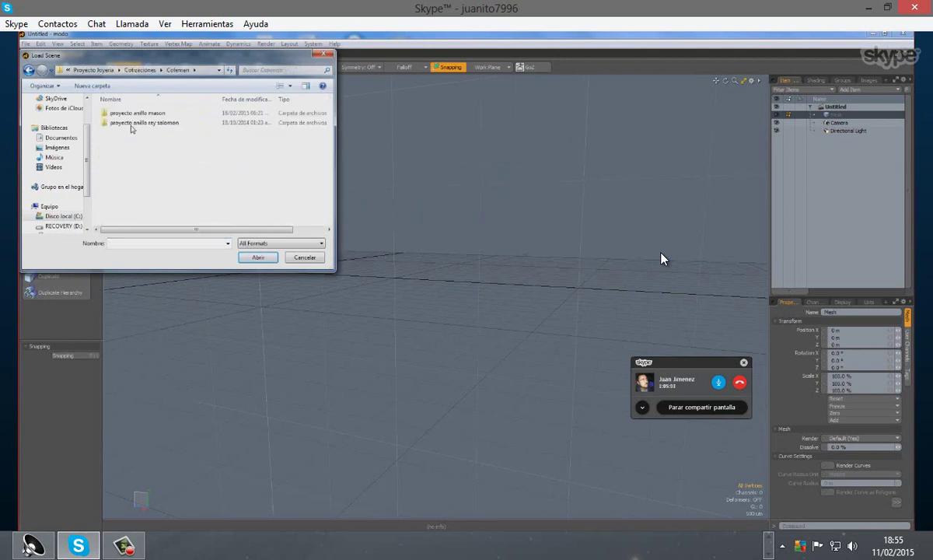
double_click(132, 114)
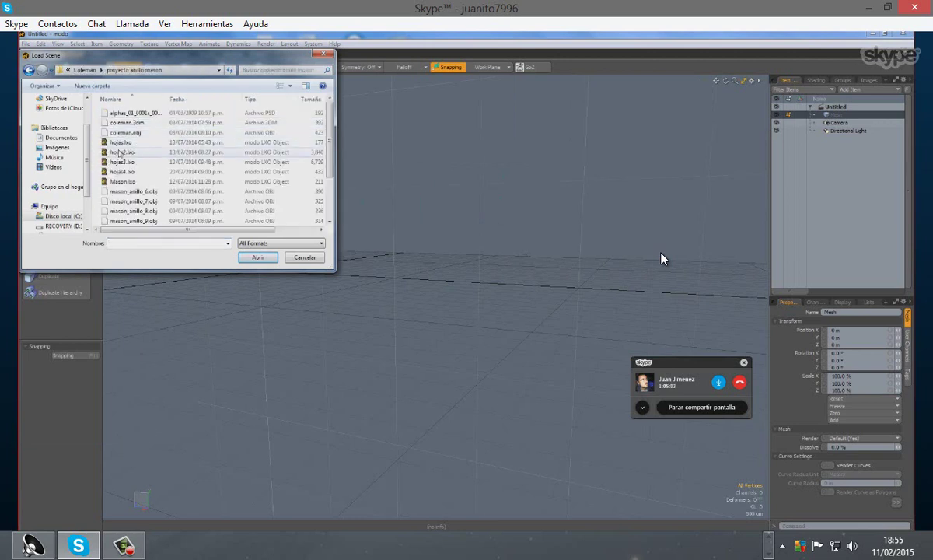
Step: Load the scene hojas4.lxo from the project folder and zoom out on the model
drag(330, 127, 326, 205)
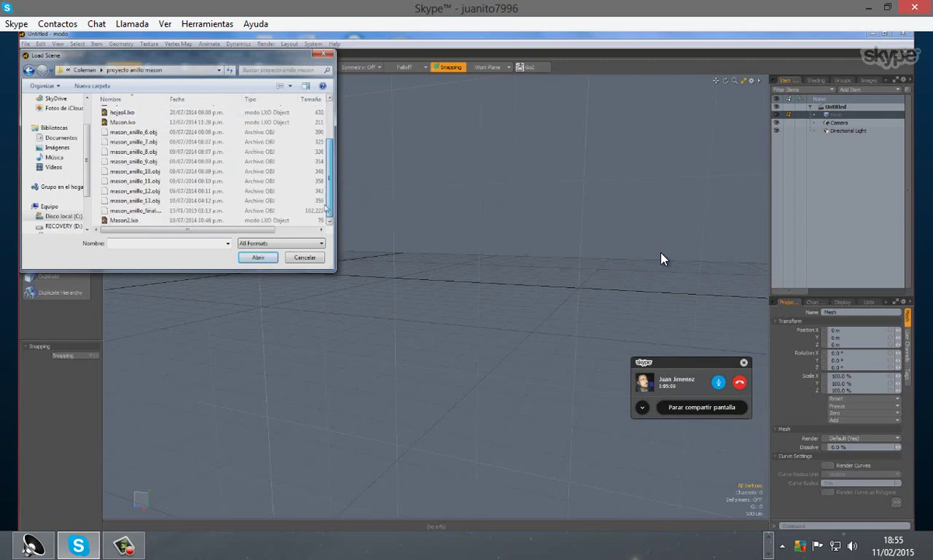
scroll(330, 165, up, 2)
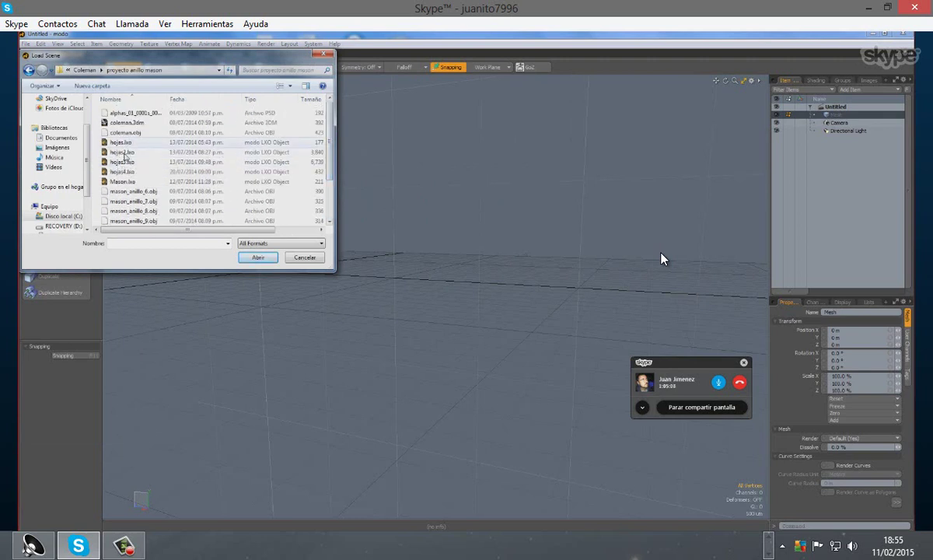
click(116, 184)
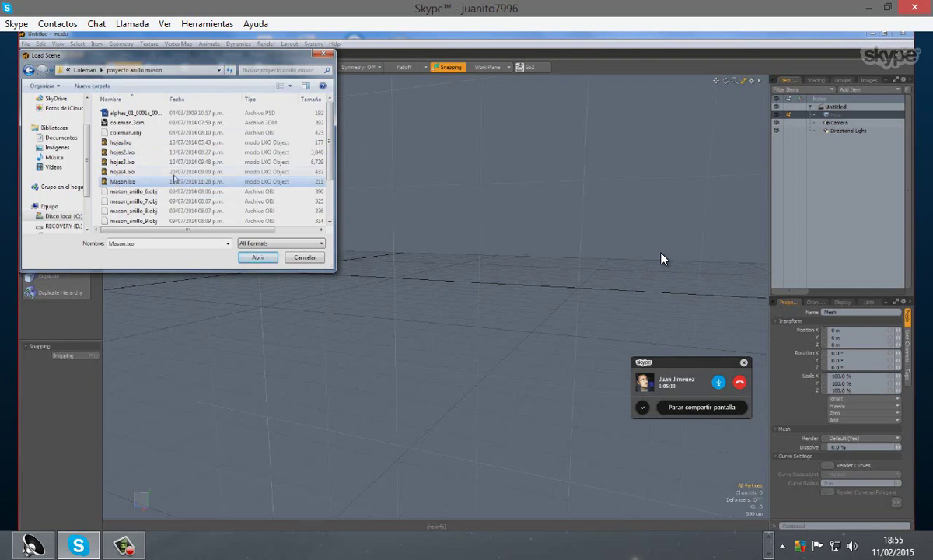
click(173, 175)
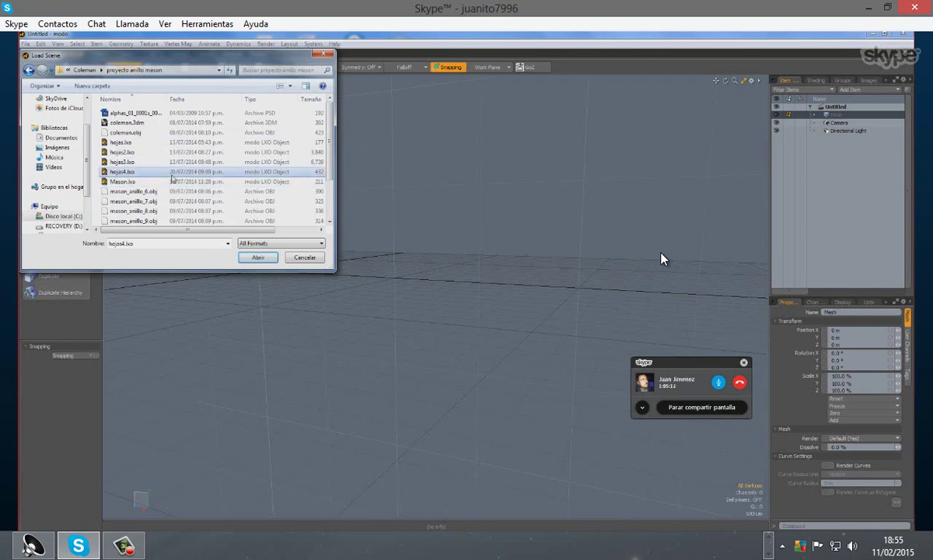
double_click(124, 174)
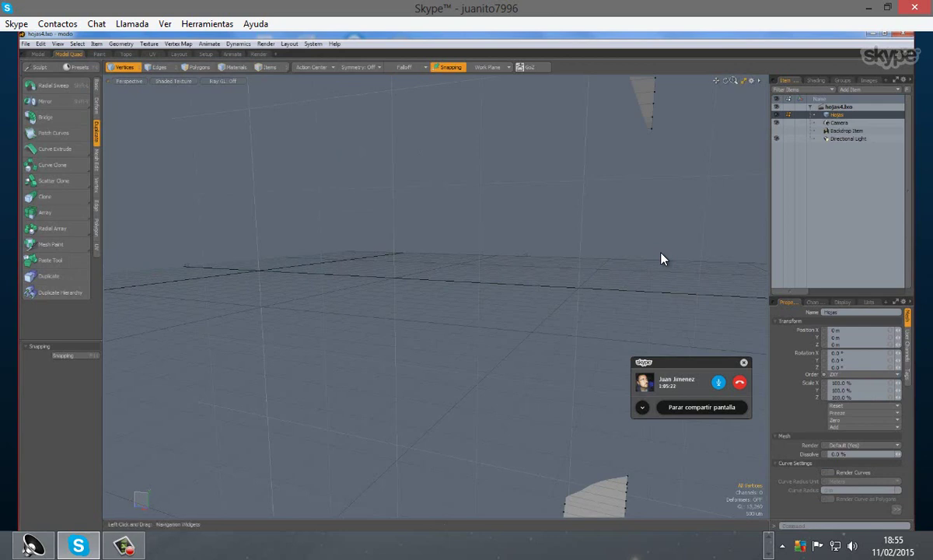
scroll(661, 259, down, 5)
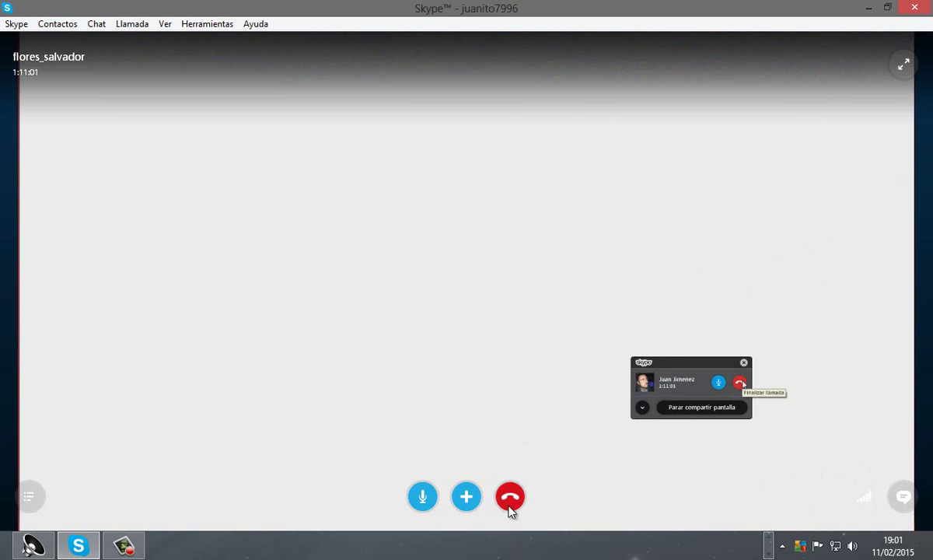
Step: End the Skype call and stop the screen recording
click(509, 502)
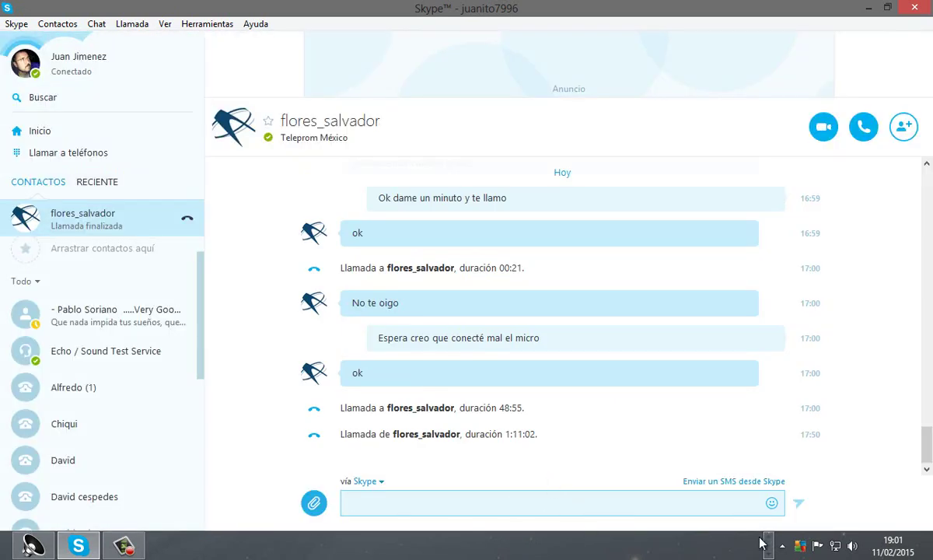
click(145, 547)
click(384, 341)
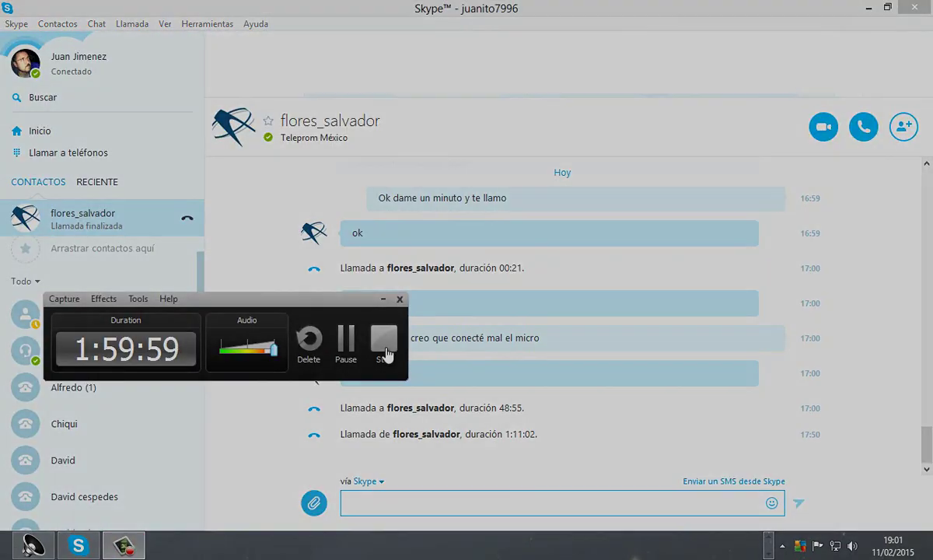